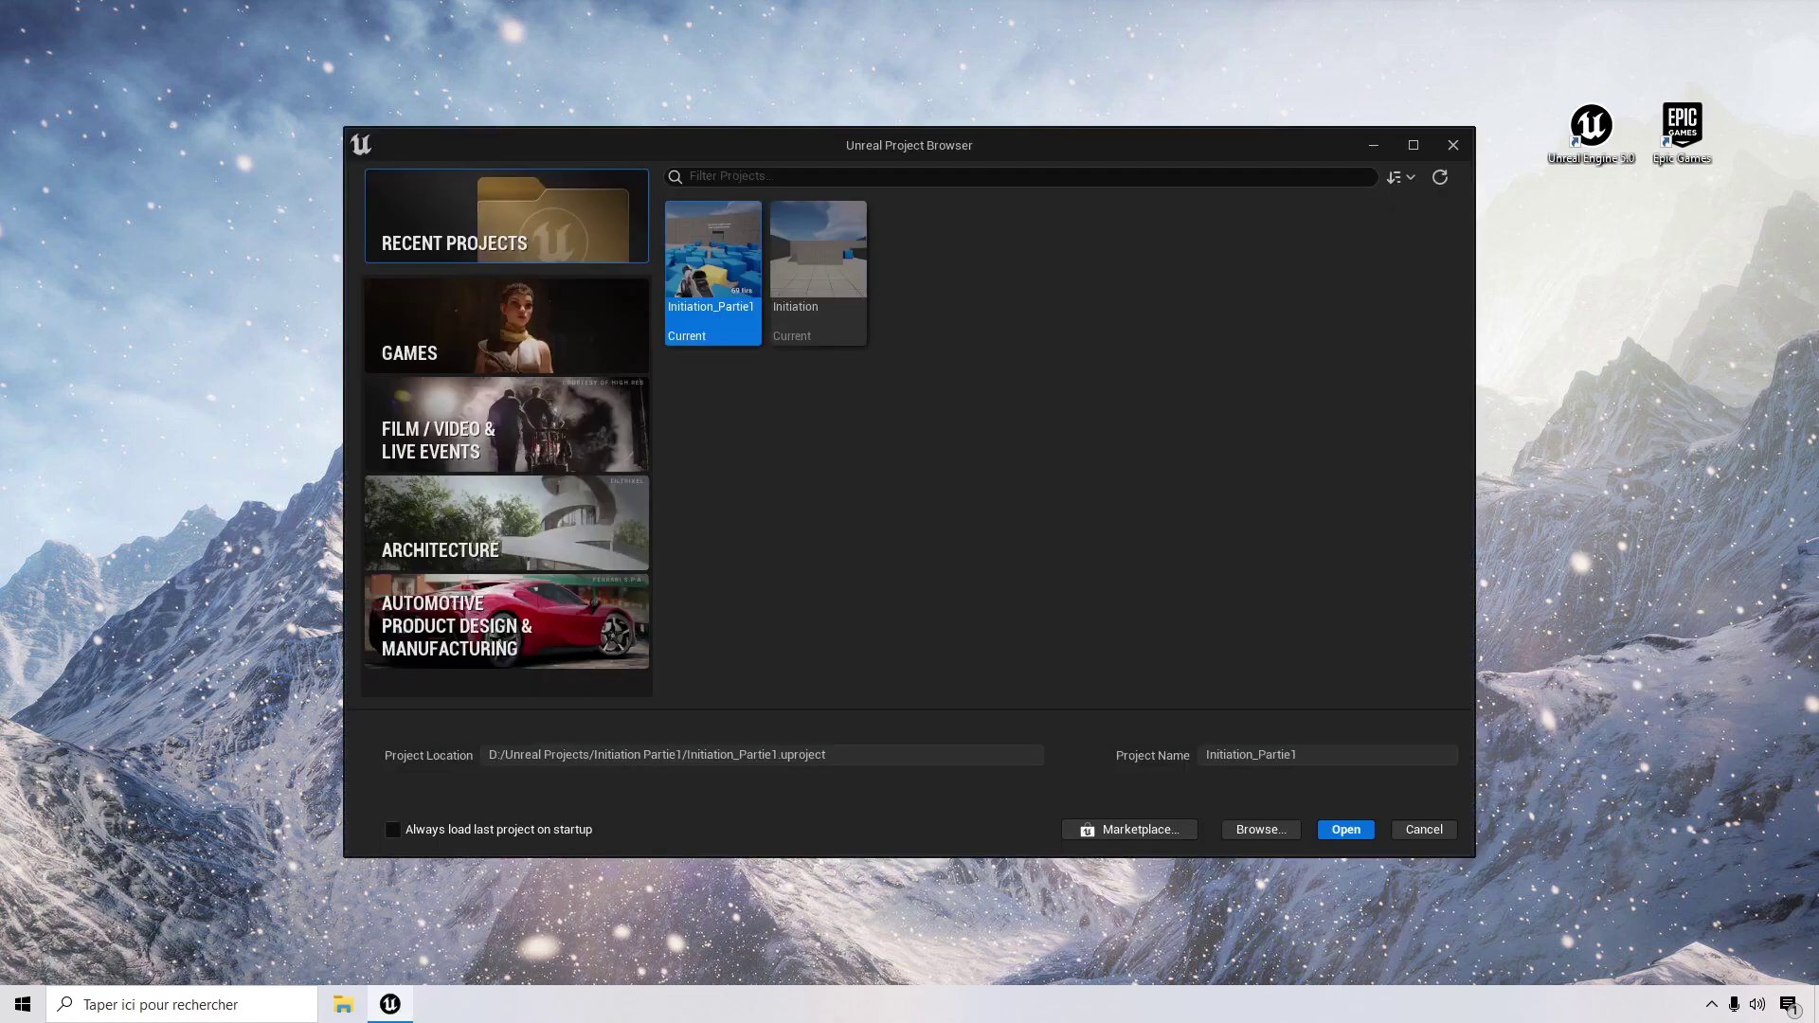
# Step: Open the existing Initiation project and bring the whole maze in FirstPersonMap into view from above
pyautogui.doubleClick(859, 243)
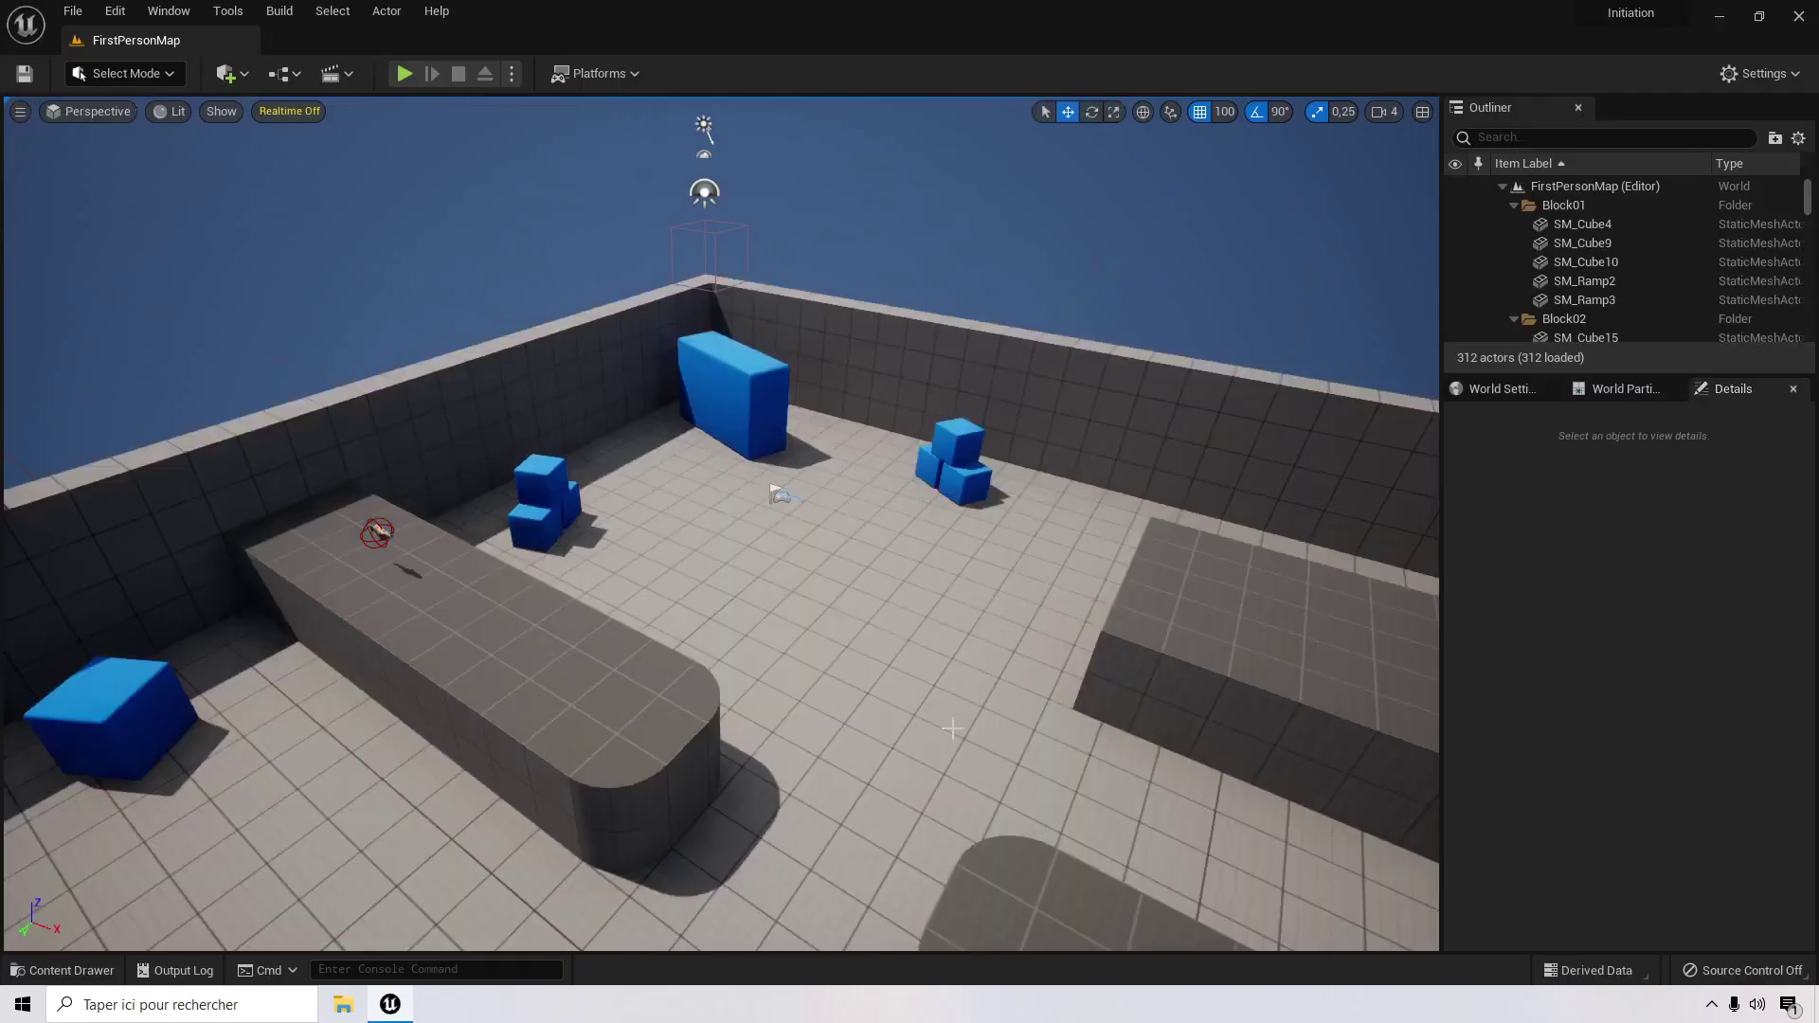
pyautogui.moveTo(720, 521); pyautogui.dragTo(1136, 407, button='right')
pyautogui.scroll(12, 892, 730)
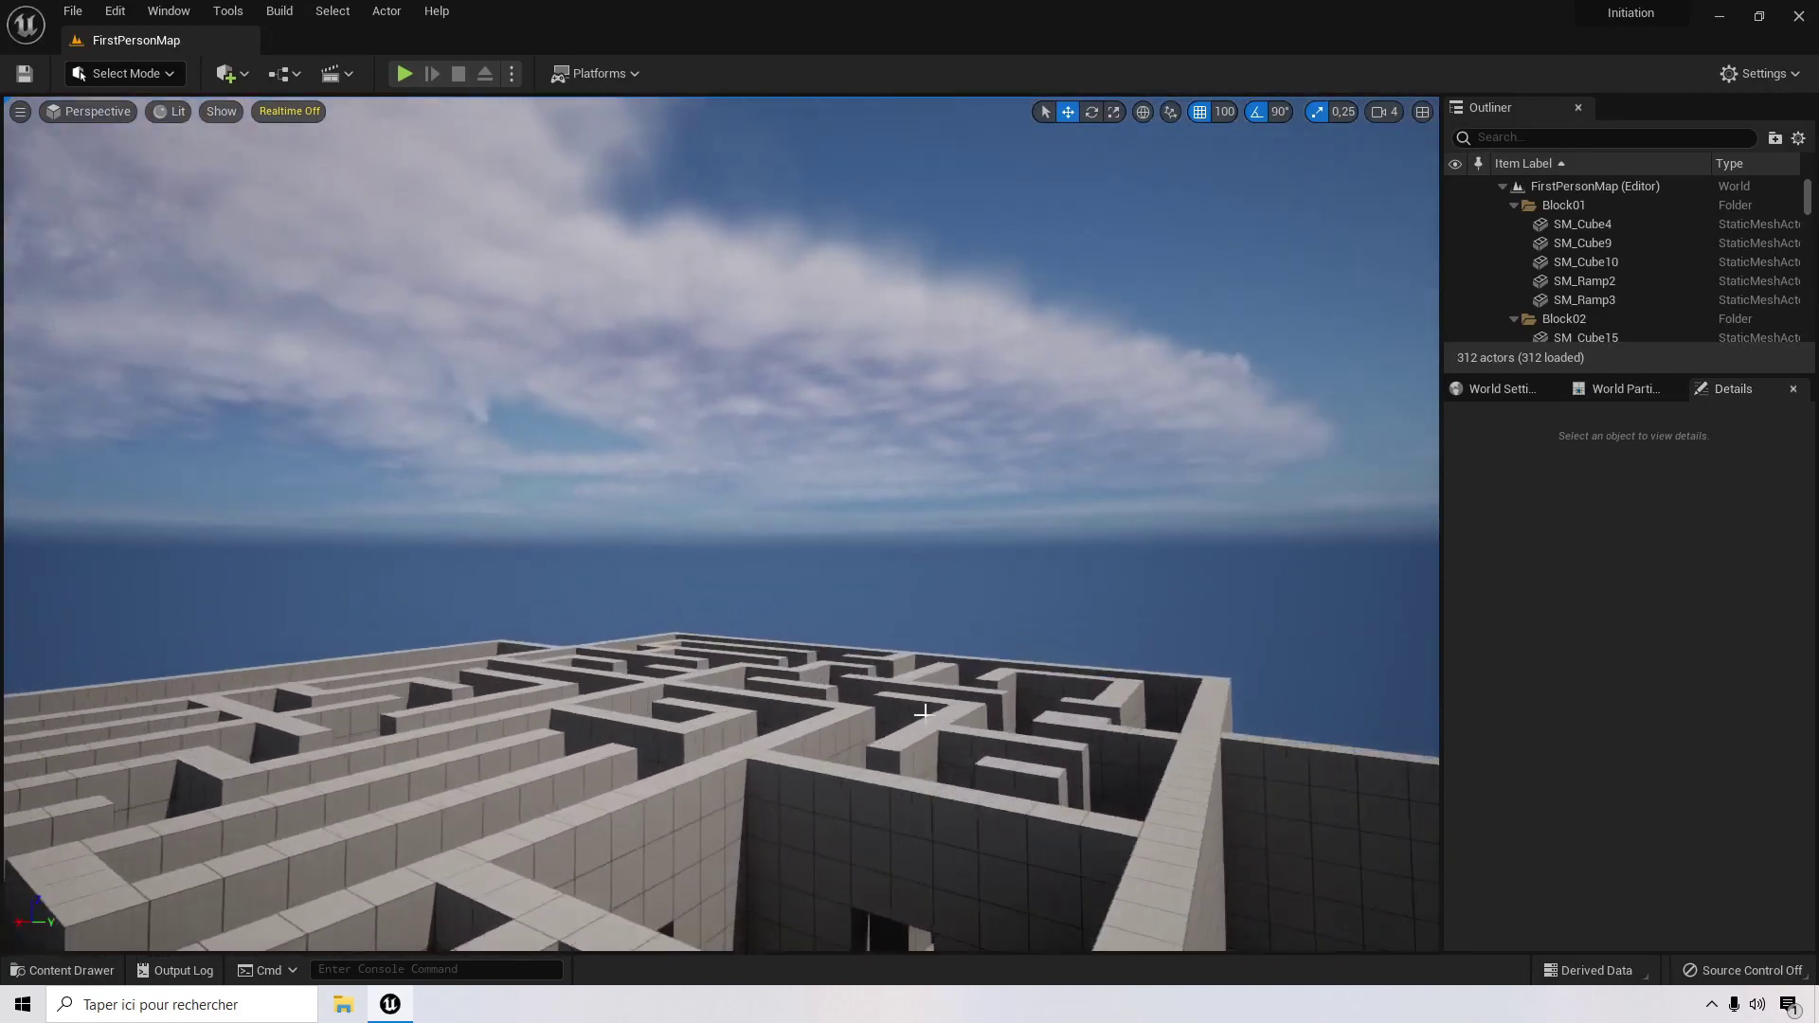
pyautogui.moveTo(920, 717)
pyautogui.mouseDown(button='right')
pyautogui.moveTo(885, 711)
pyautogui.moveTo(949, 710)
pyautogui.moveTo(894, 672)
pyautogui.moveTo(909, 706)
pyautogui.moveTo(873, 711)
pyautogui.moveTo(891, 713)
pyautogui.mouseUp(button='right')
pyautogui.press('s')
pyautogui.scroll(6, 894, 672)
pyautogui.press('s')
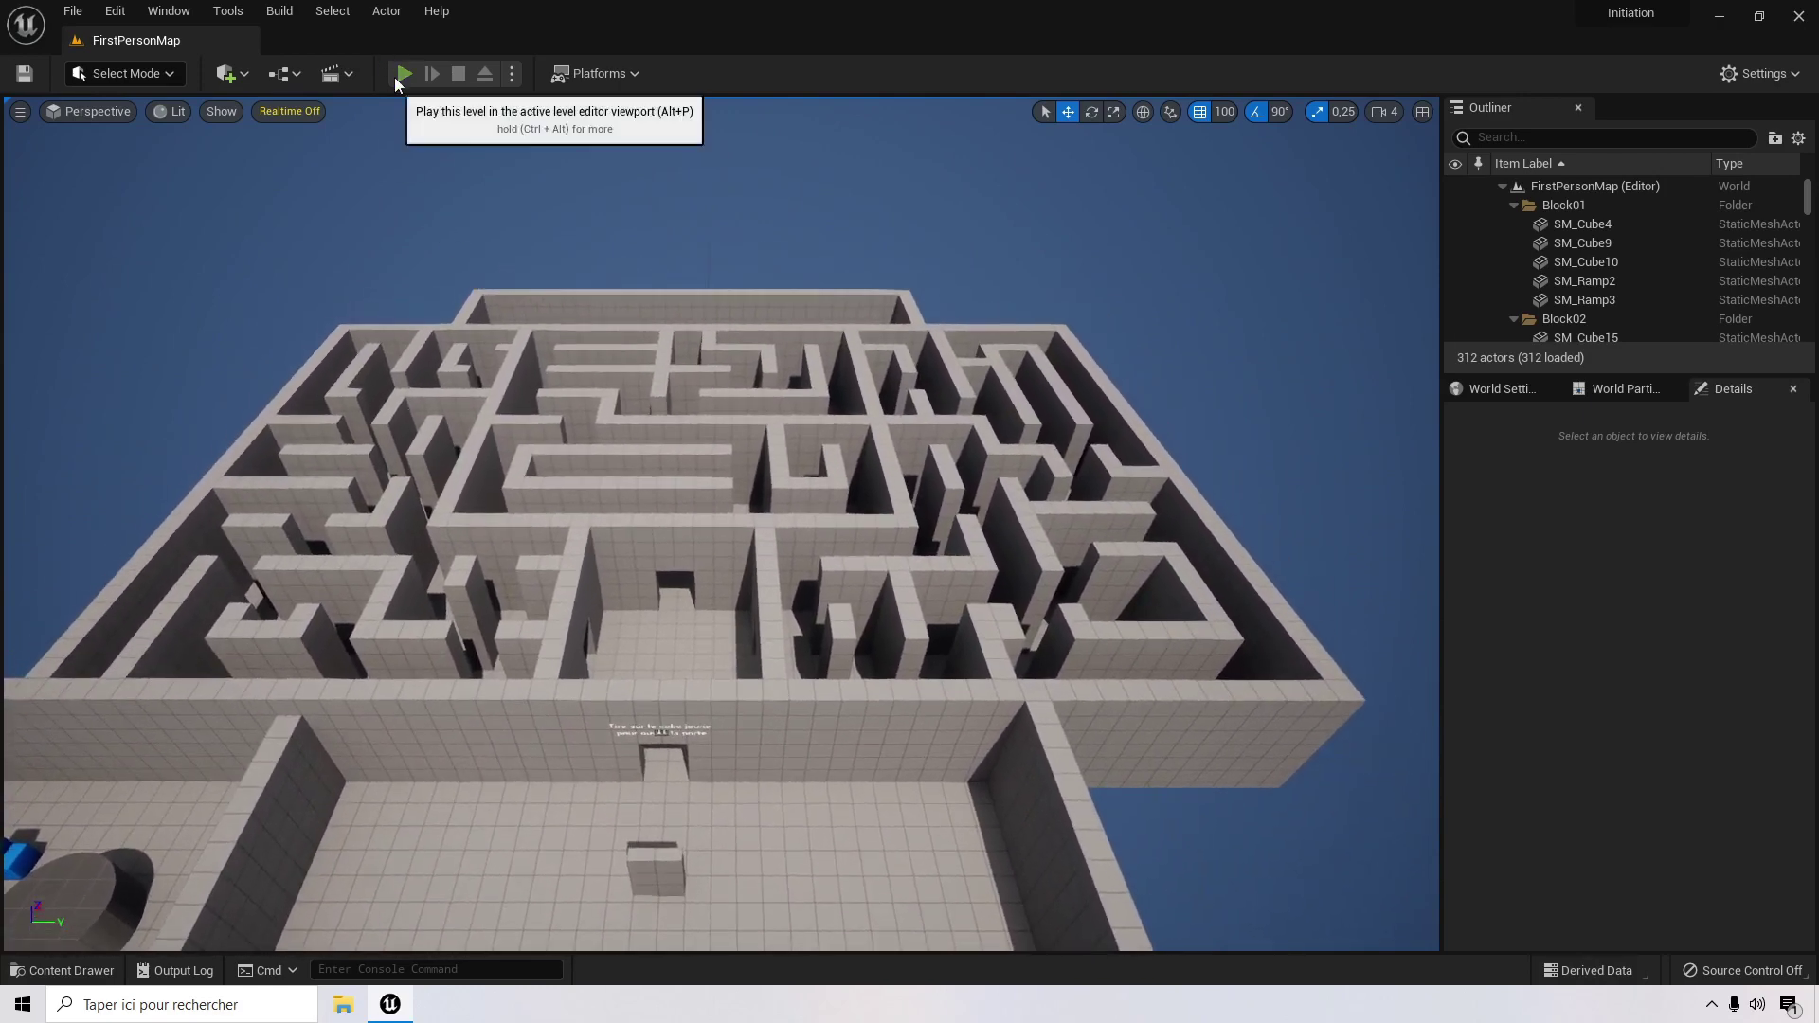
# Step: Play the level and walk through the "Défi de l'empilement" room to the maze entrance
pyautogui.click(403, 73)
pyautogui.press('w')
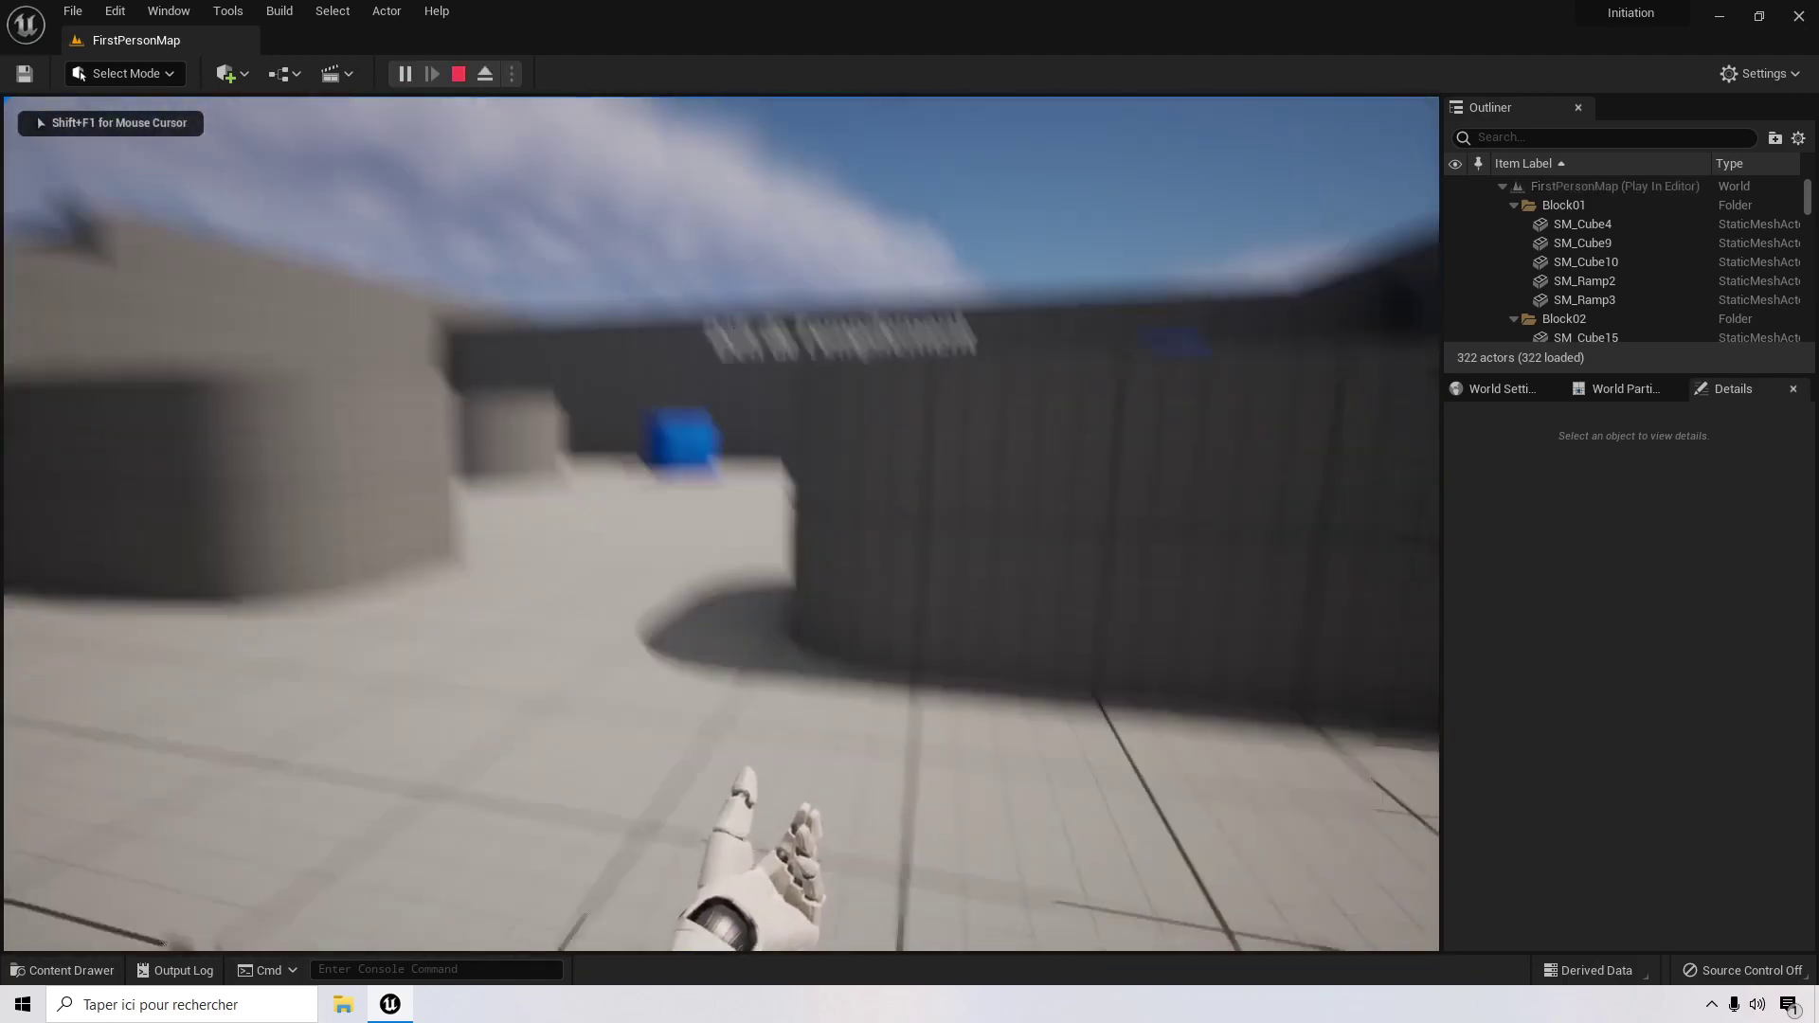
pyautogui.press('w')
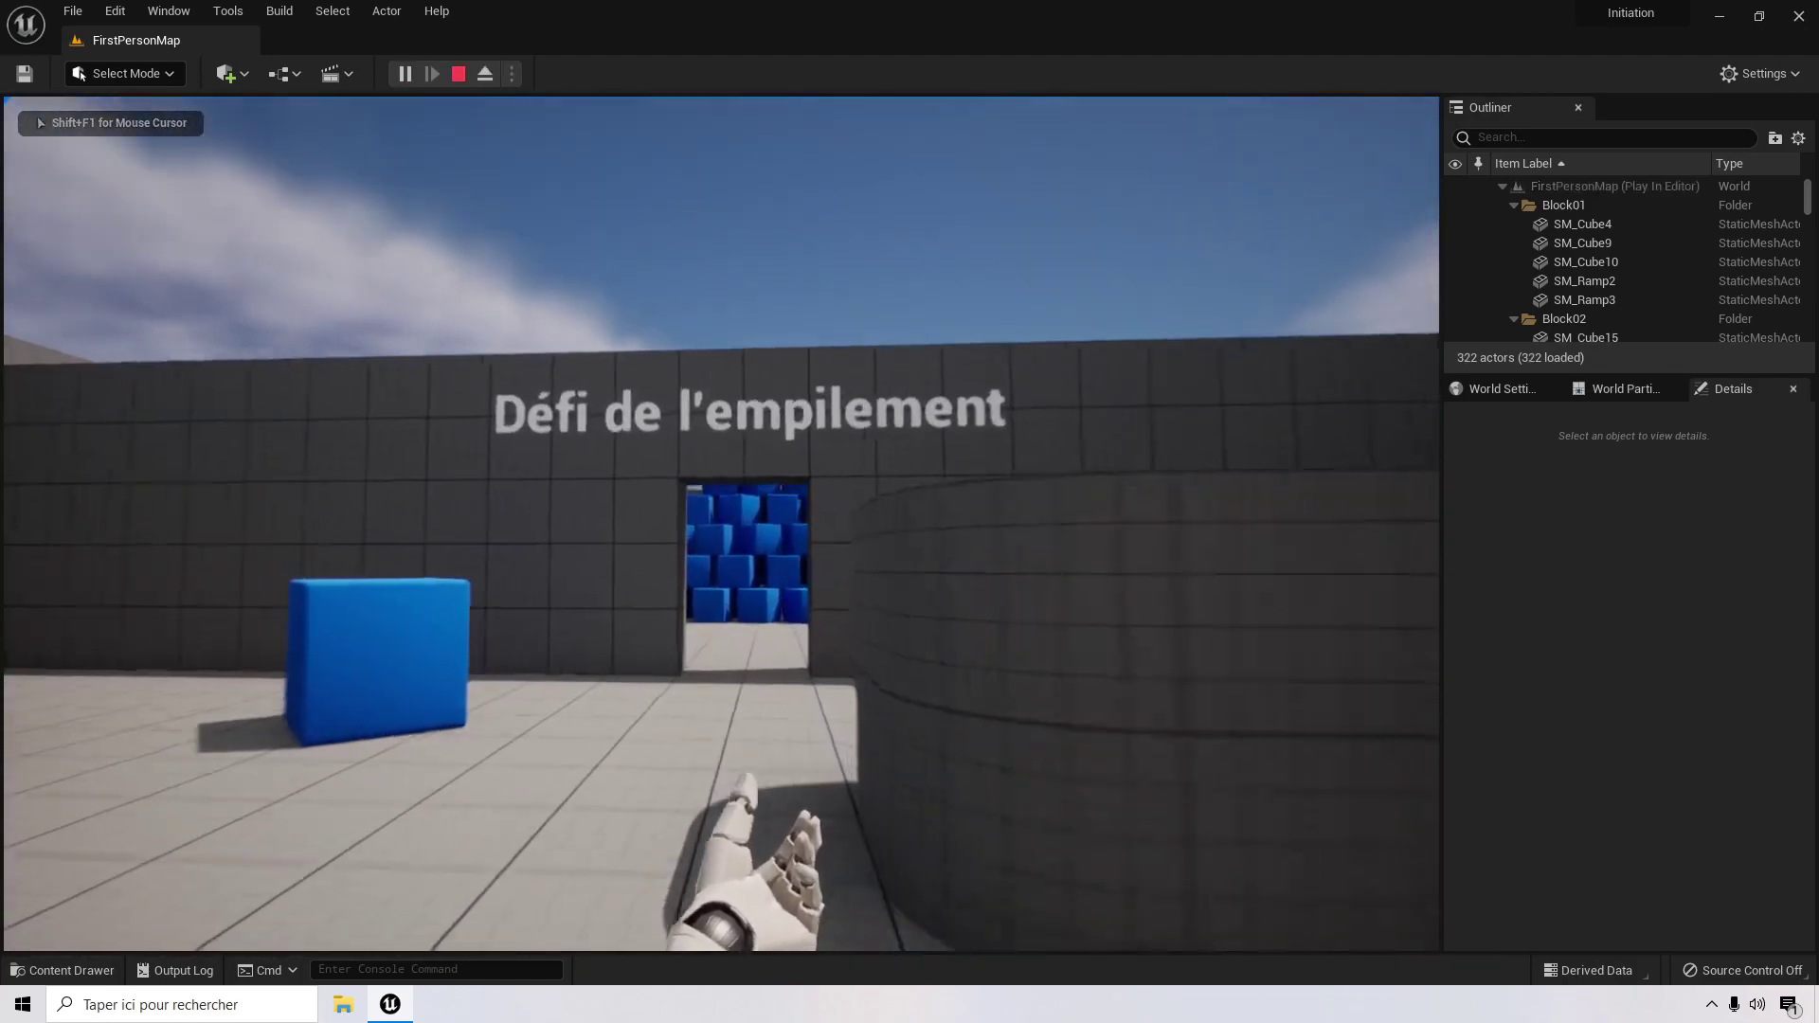
pyautogui.press('w')
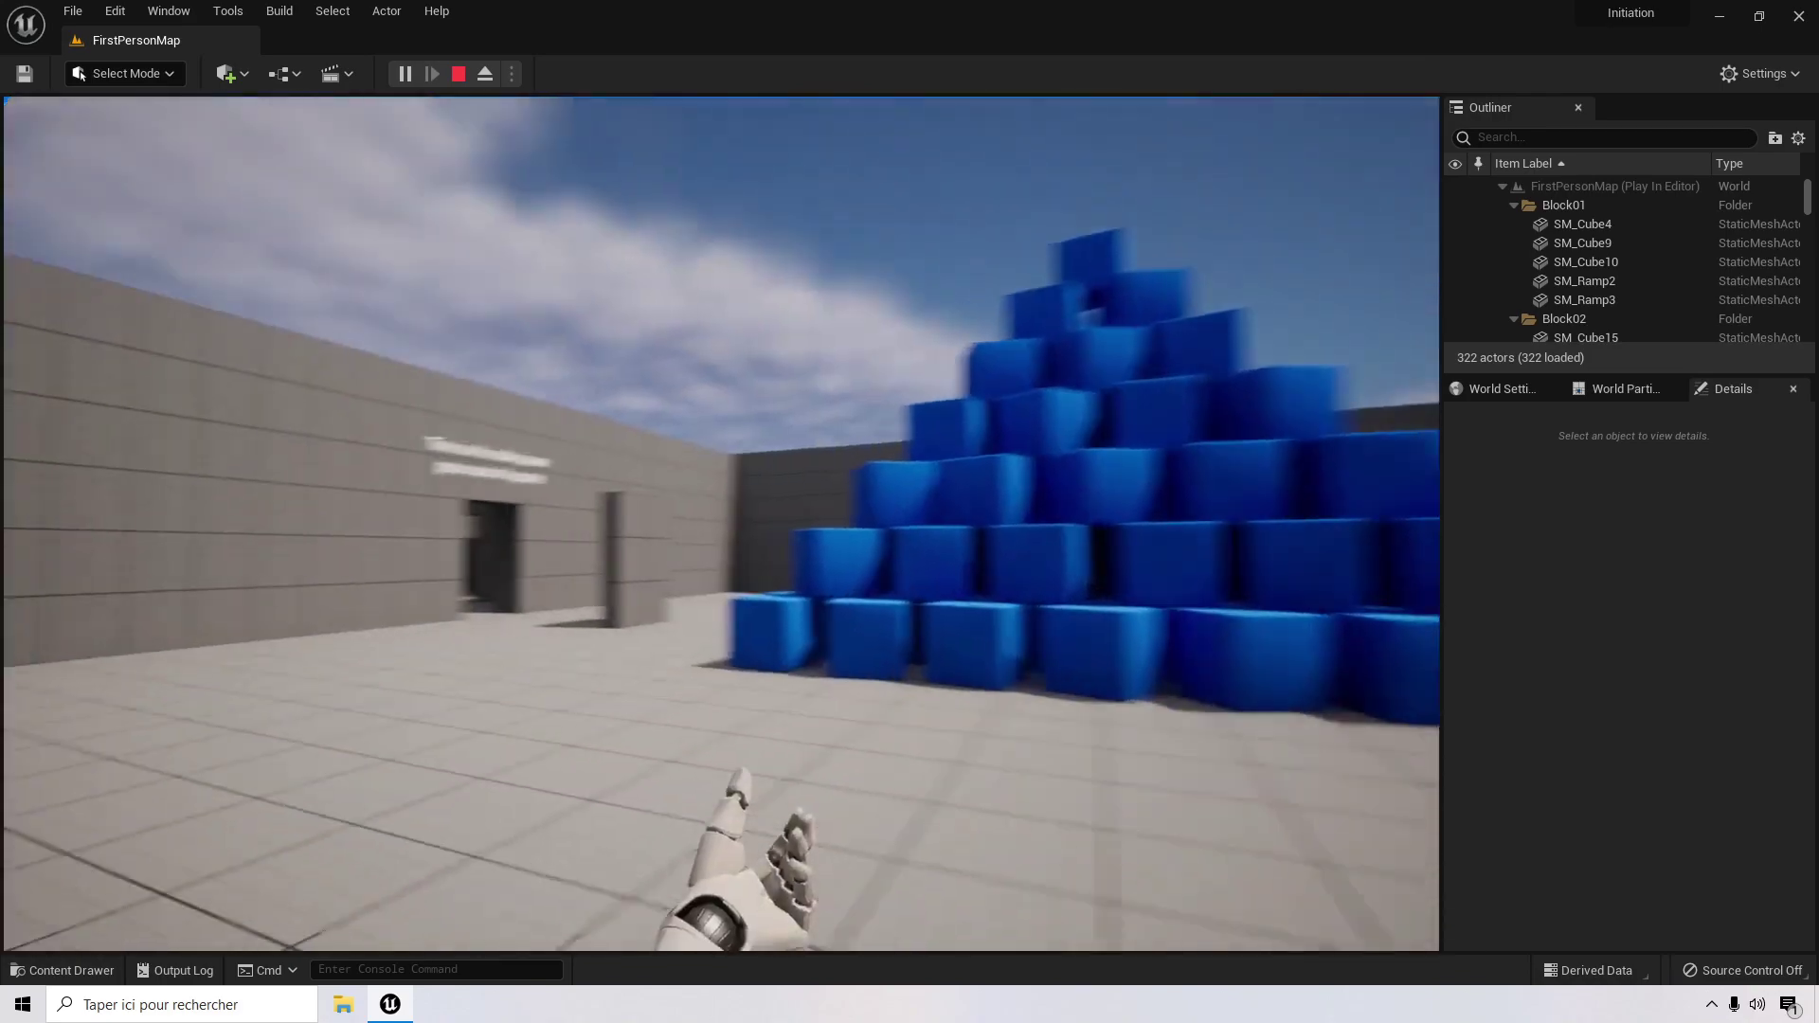
pyautogui.press('w')
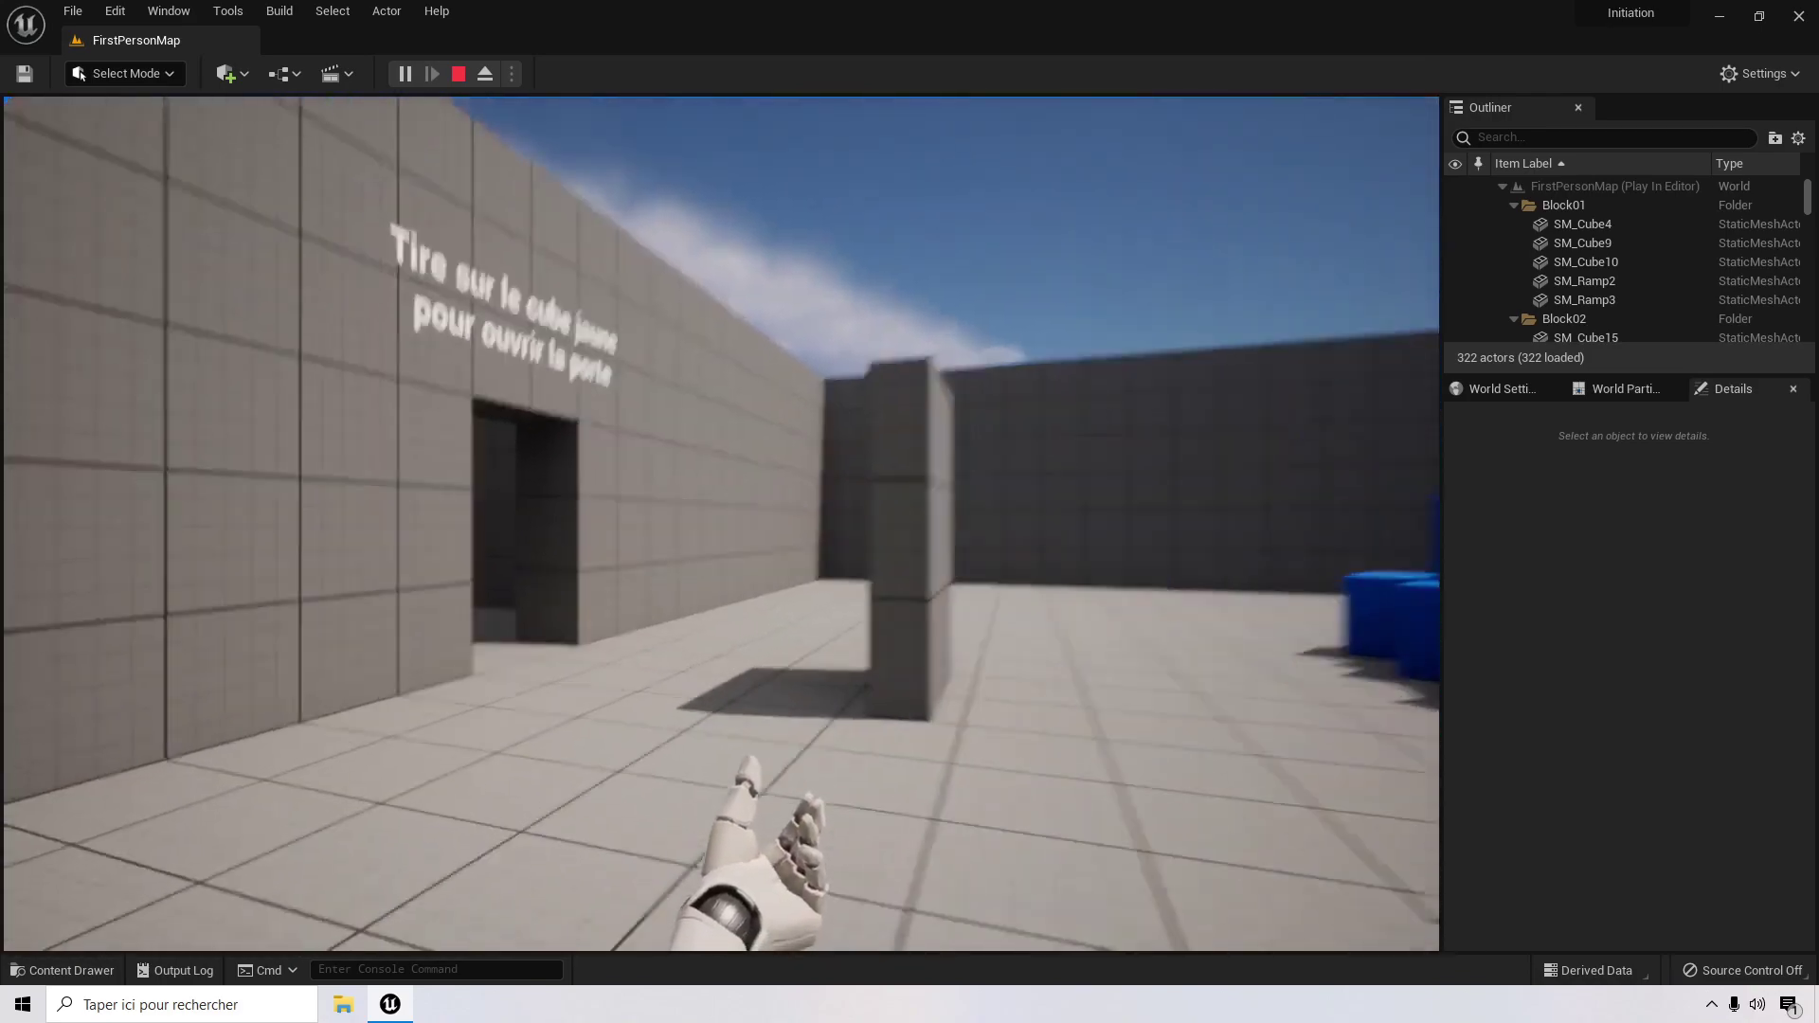
pyautogui.press('w')
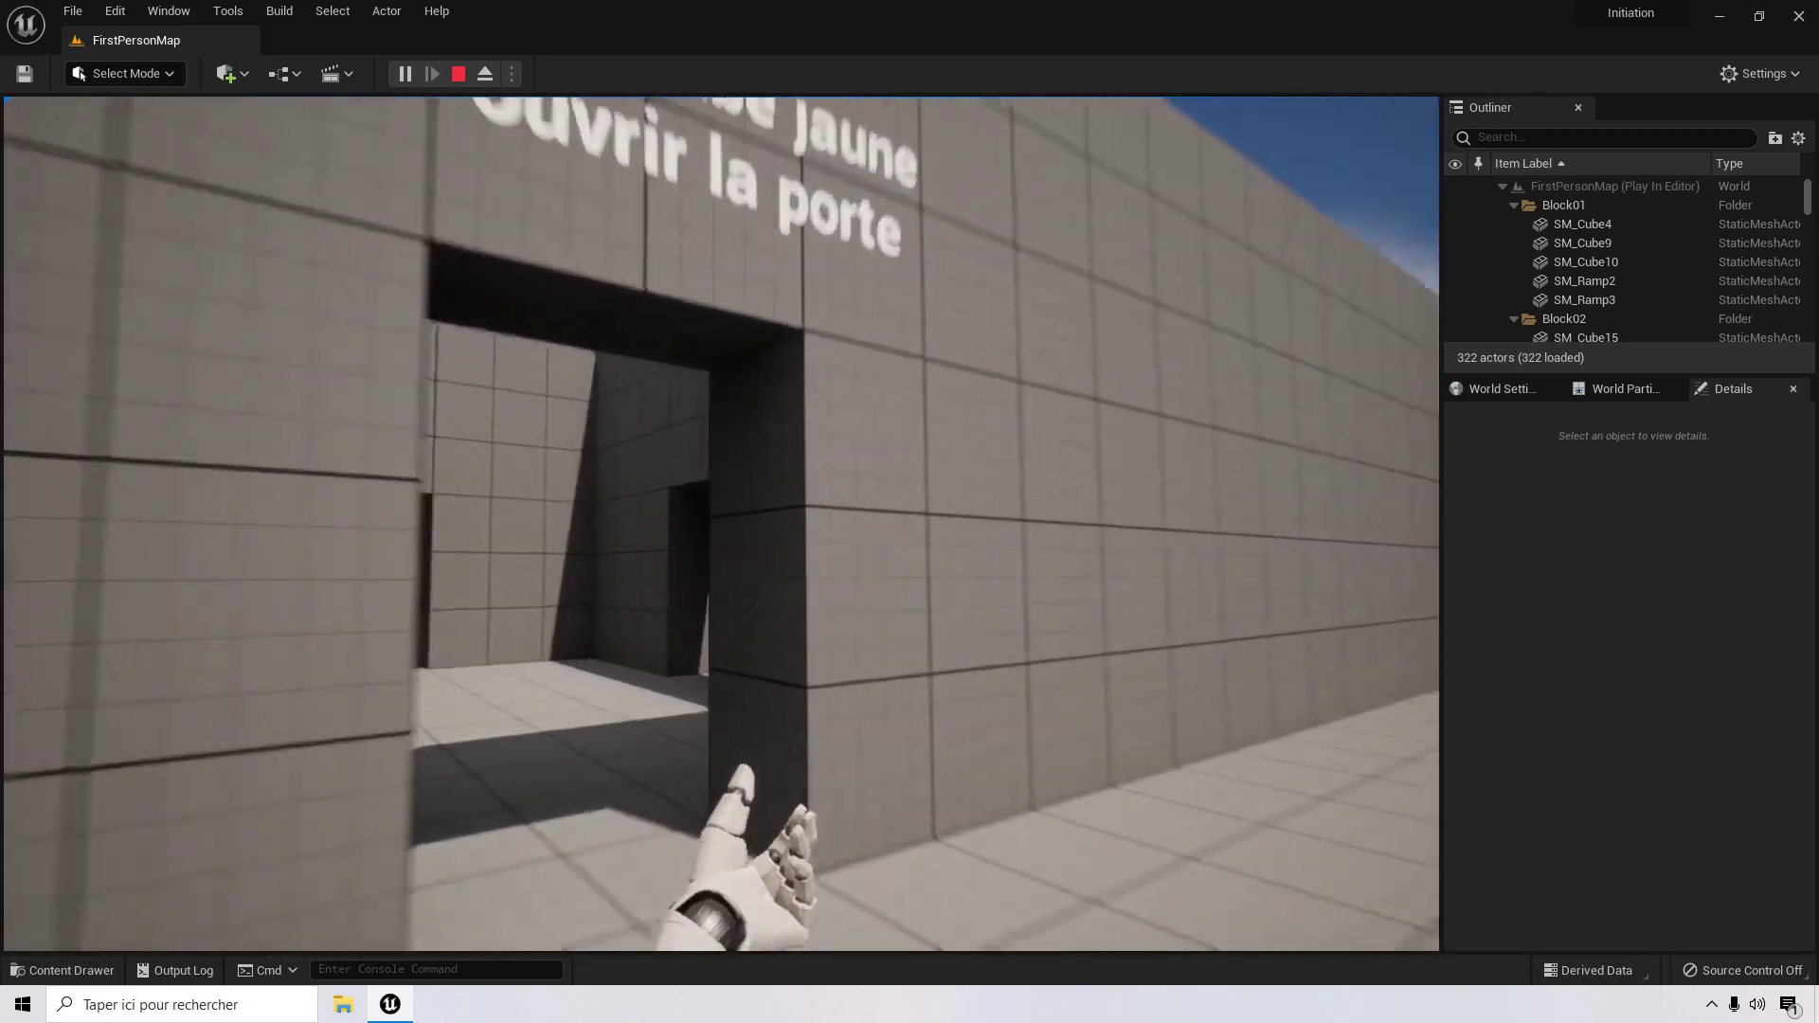
# Step: Walk through the maze corridors to the exit opening and stop the play session
pyautogui.press('d')
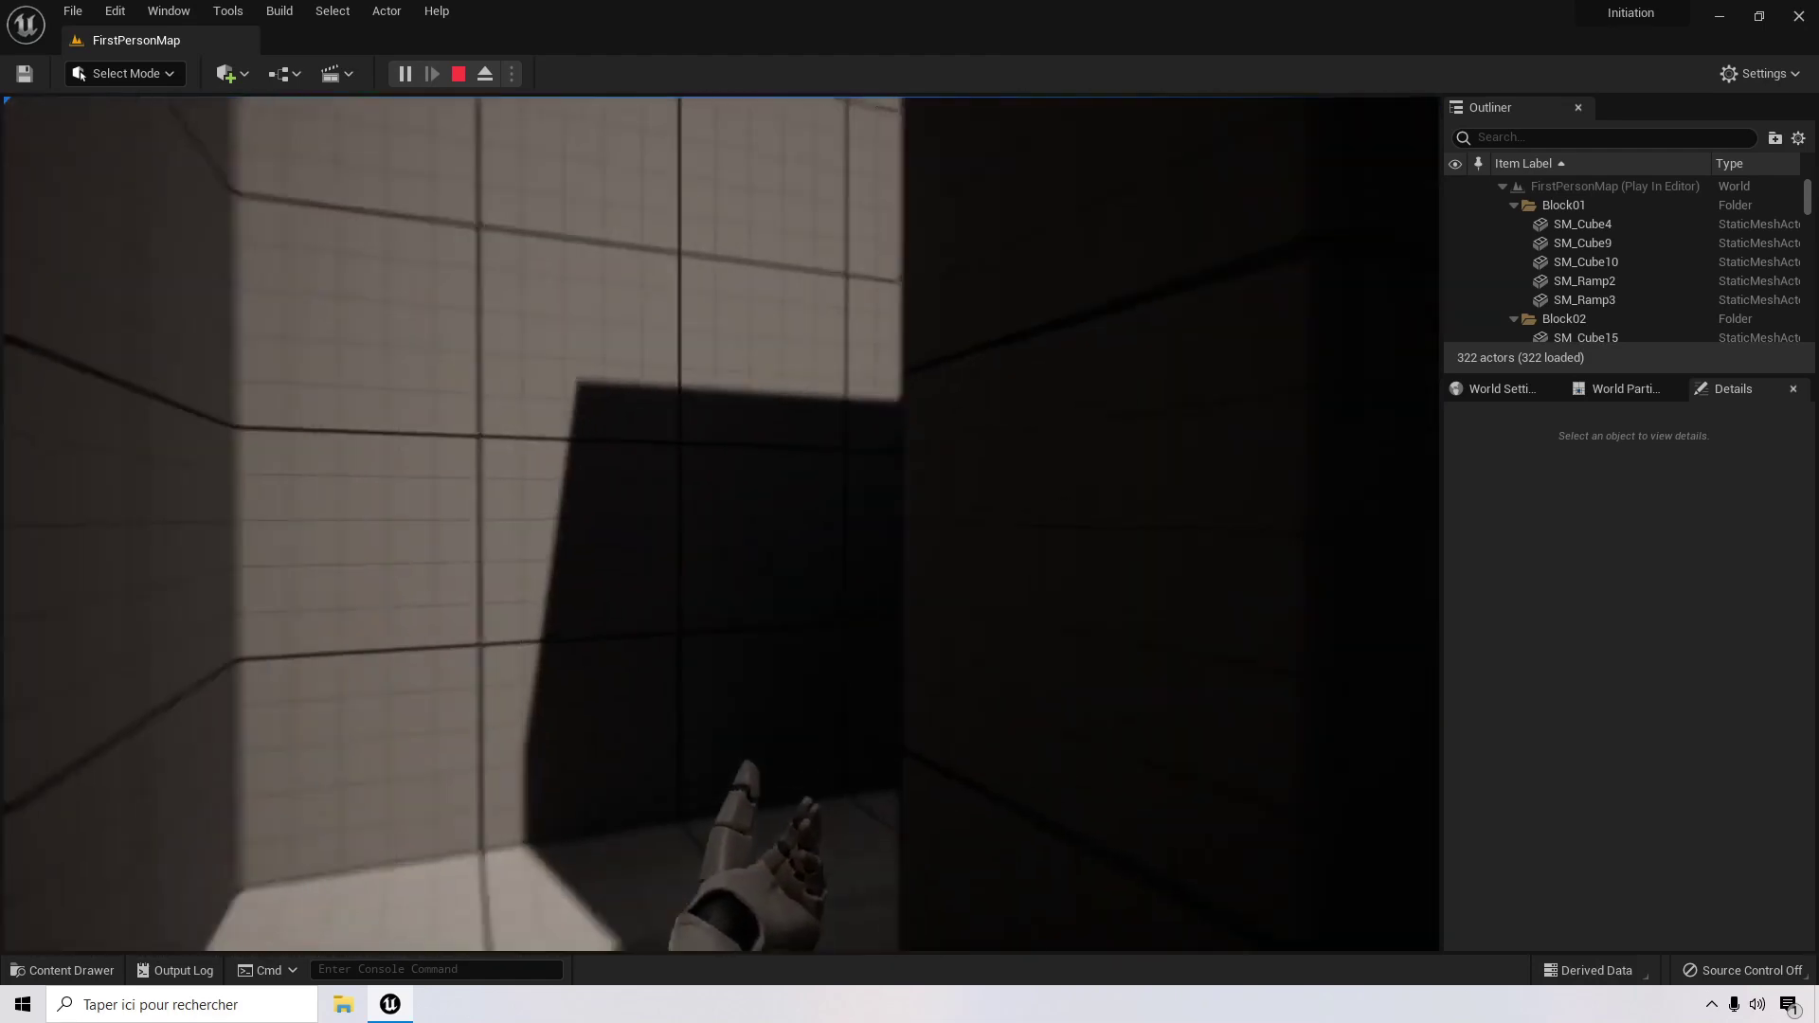
pyautogui.press('w')
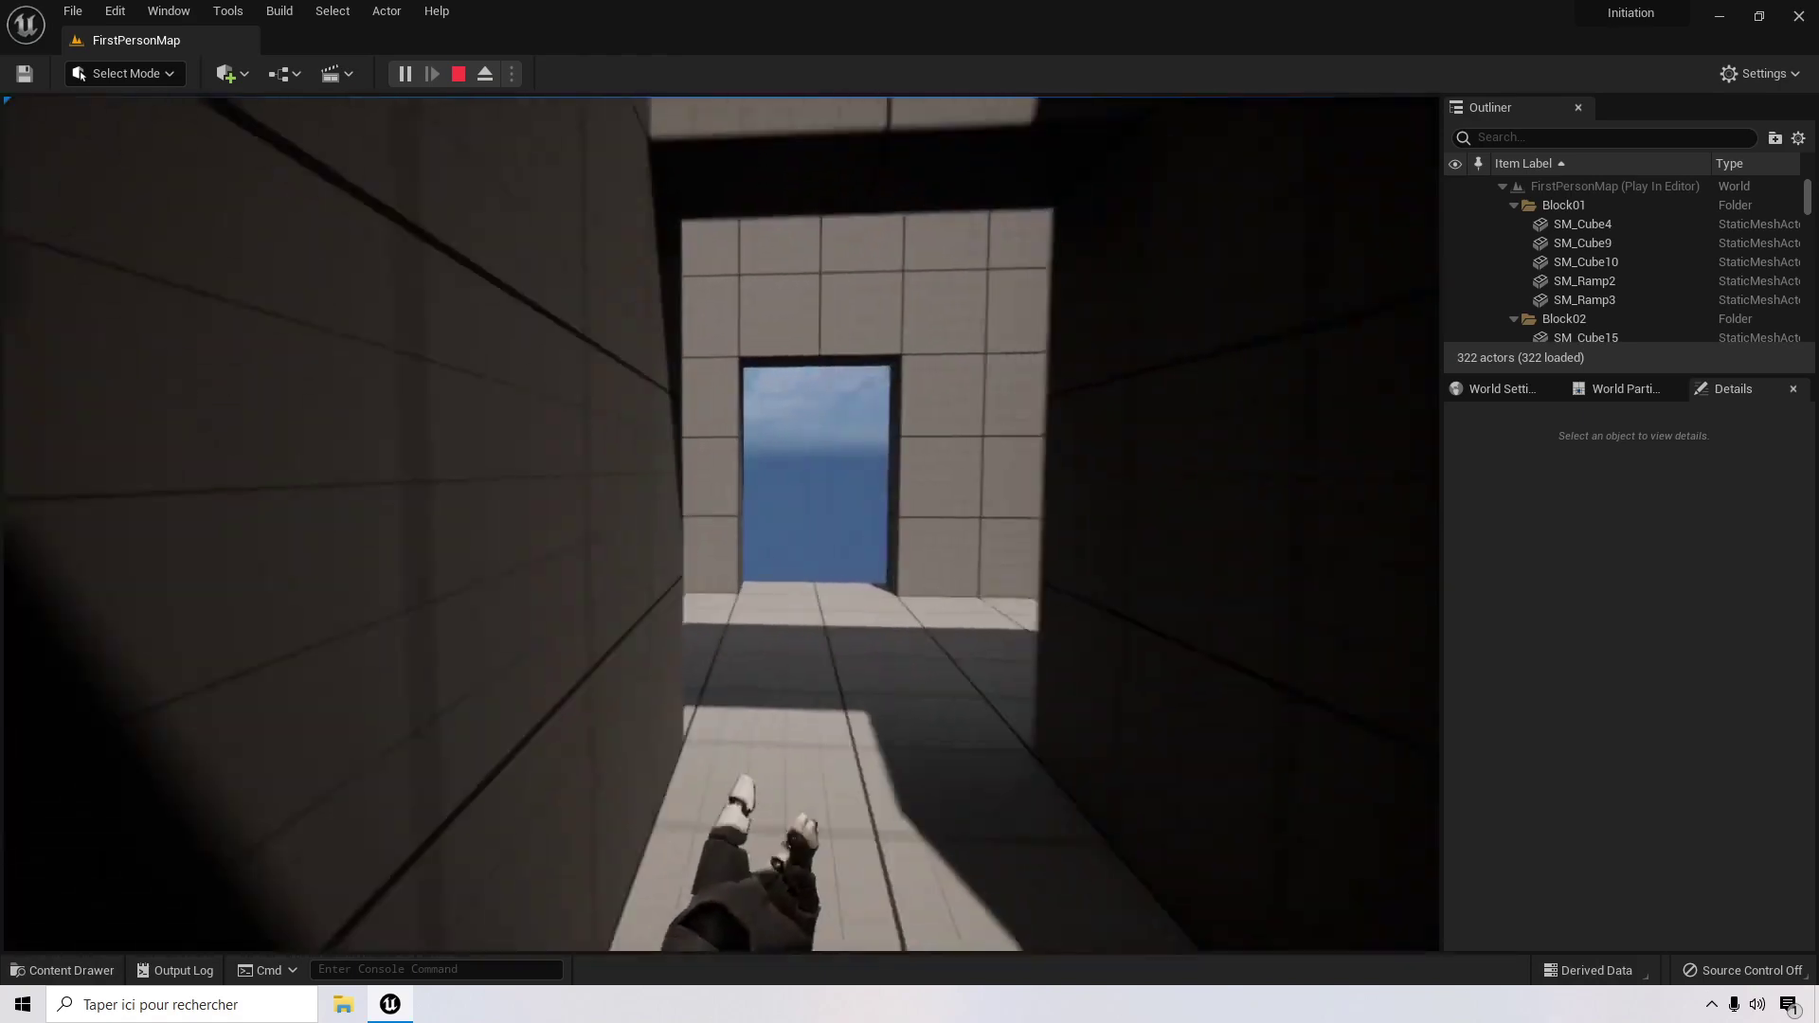
pyautogui.press('w')
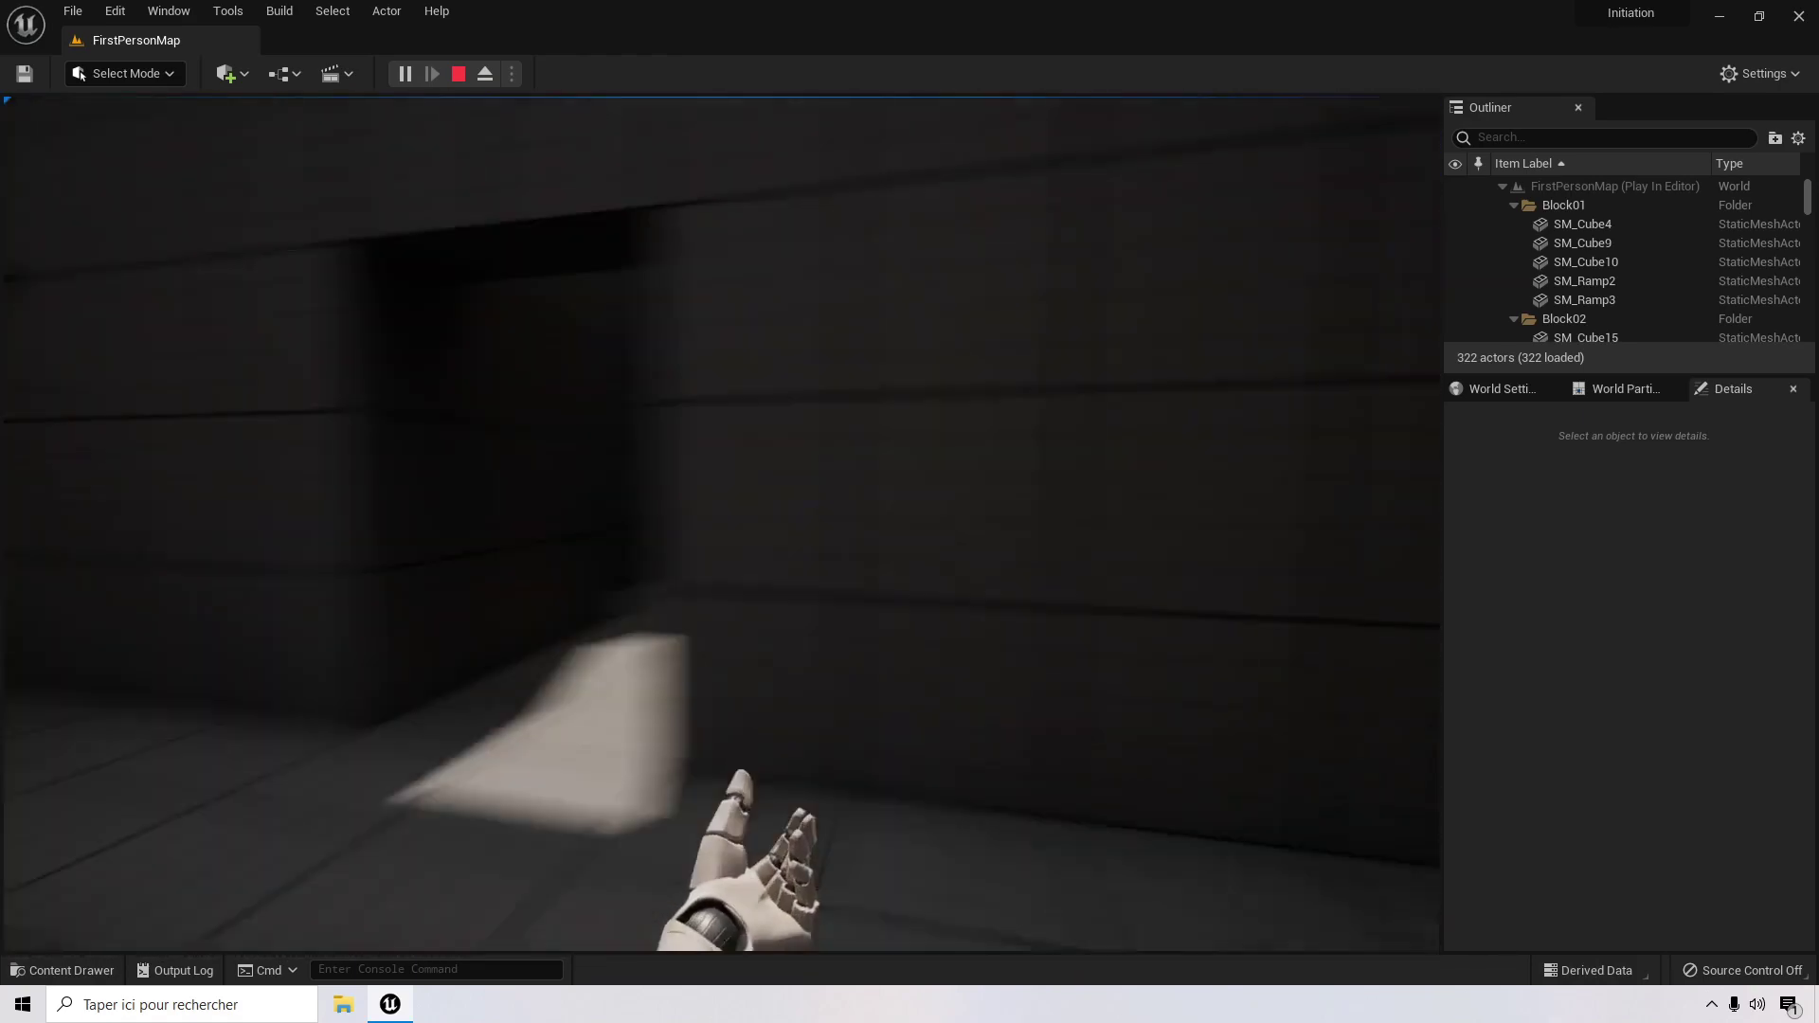
pyautogui.press('w')
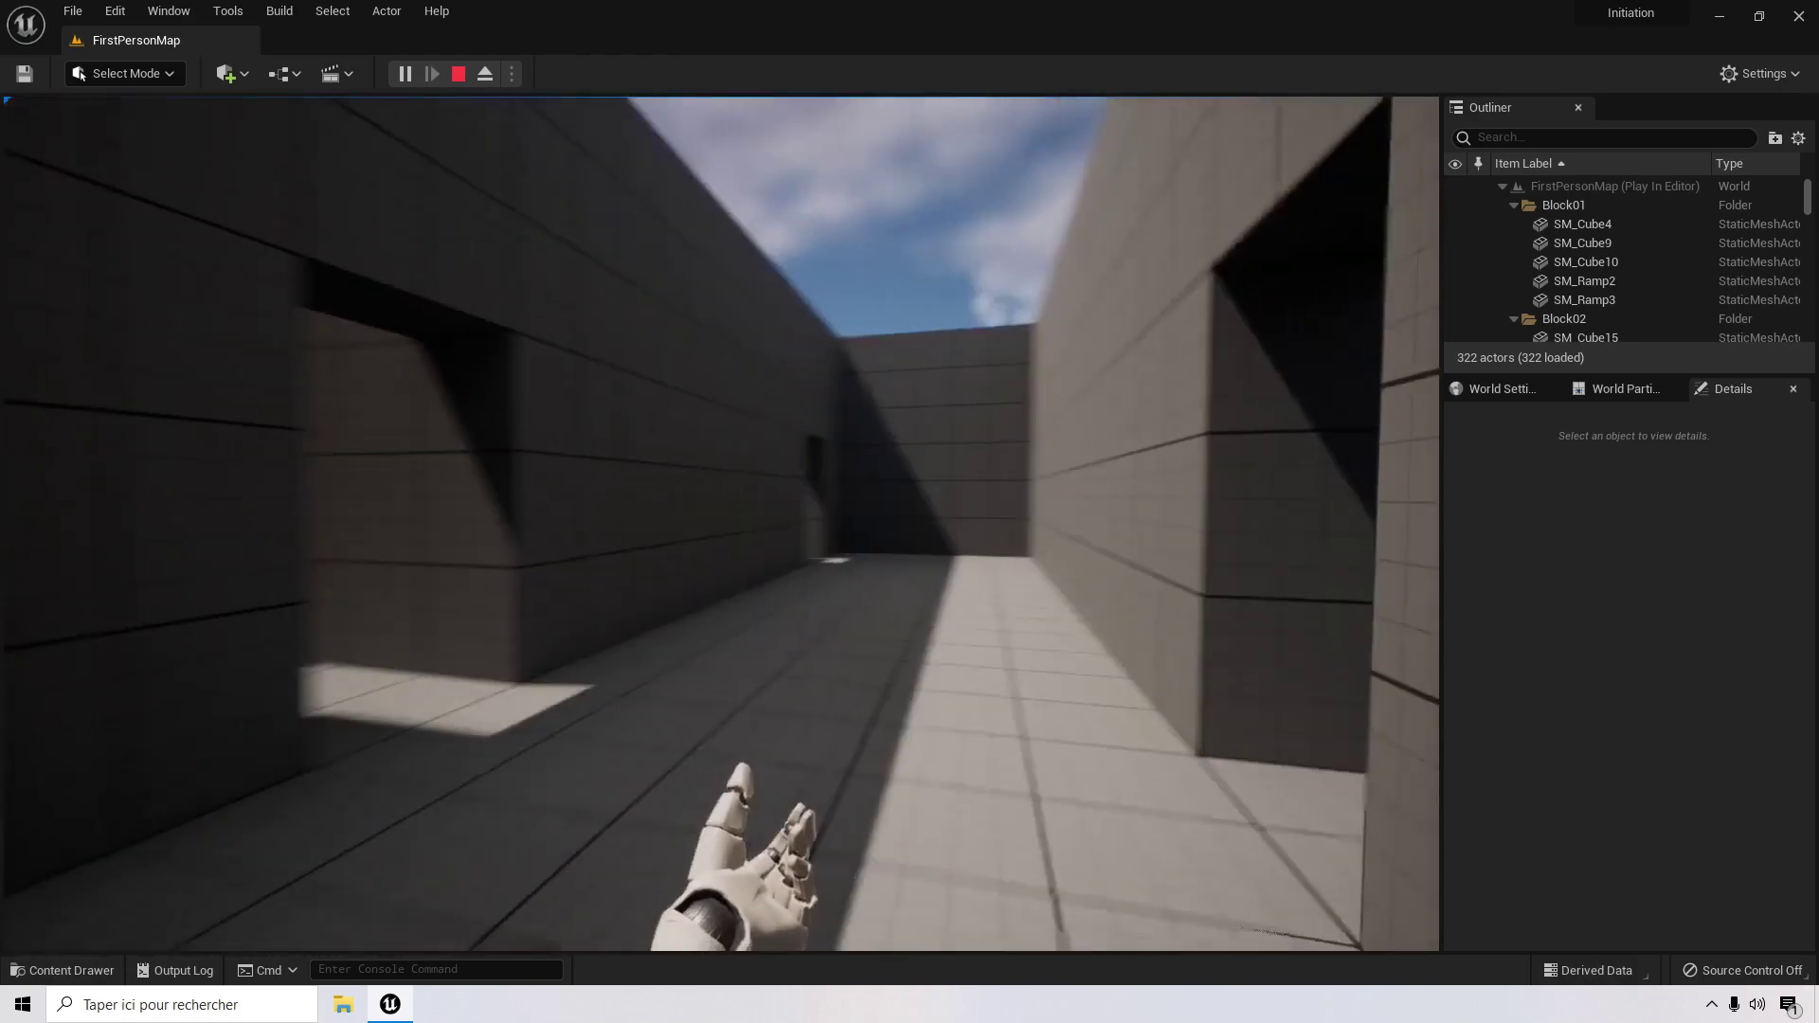
pyautogui.press('w')
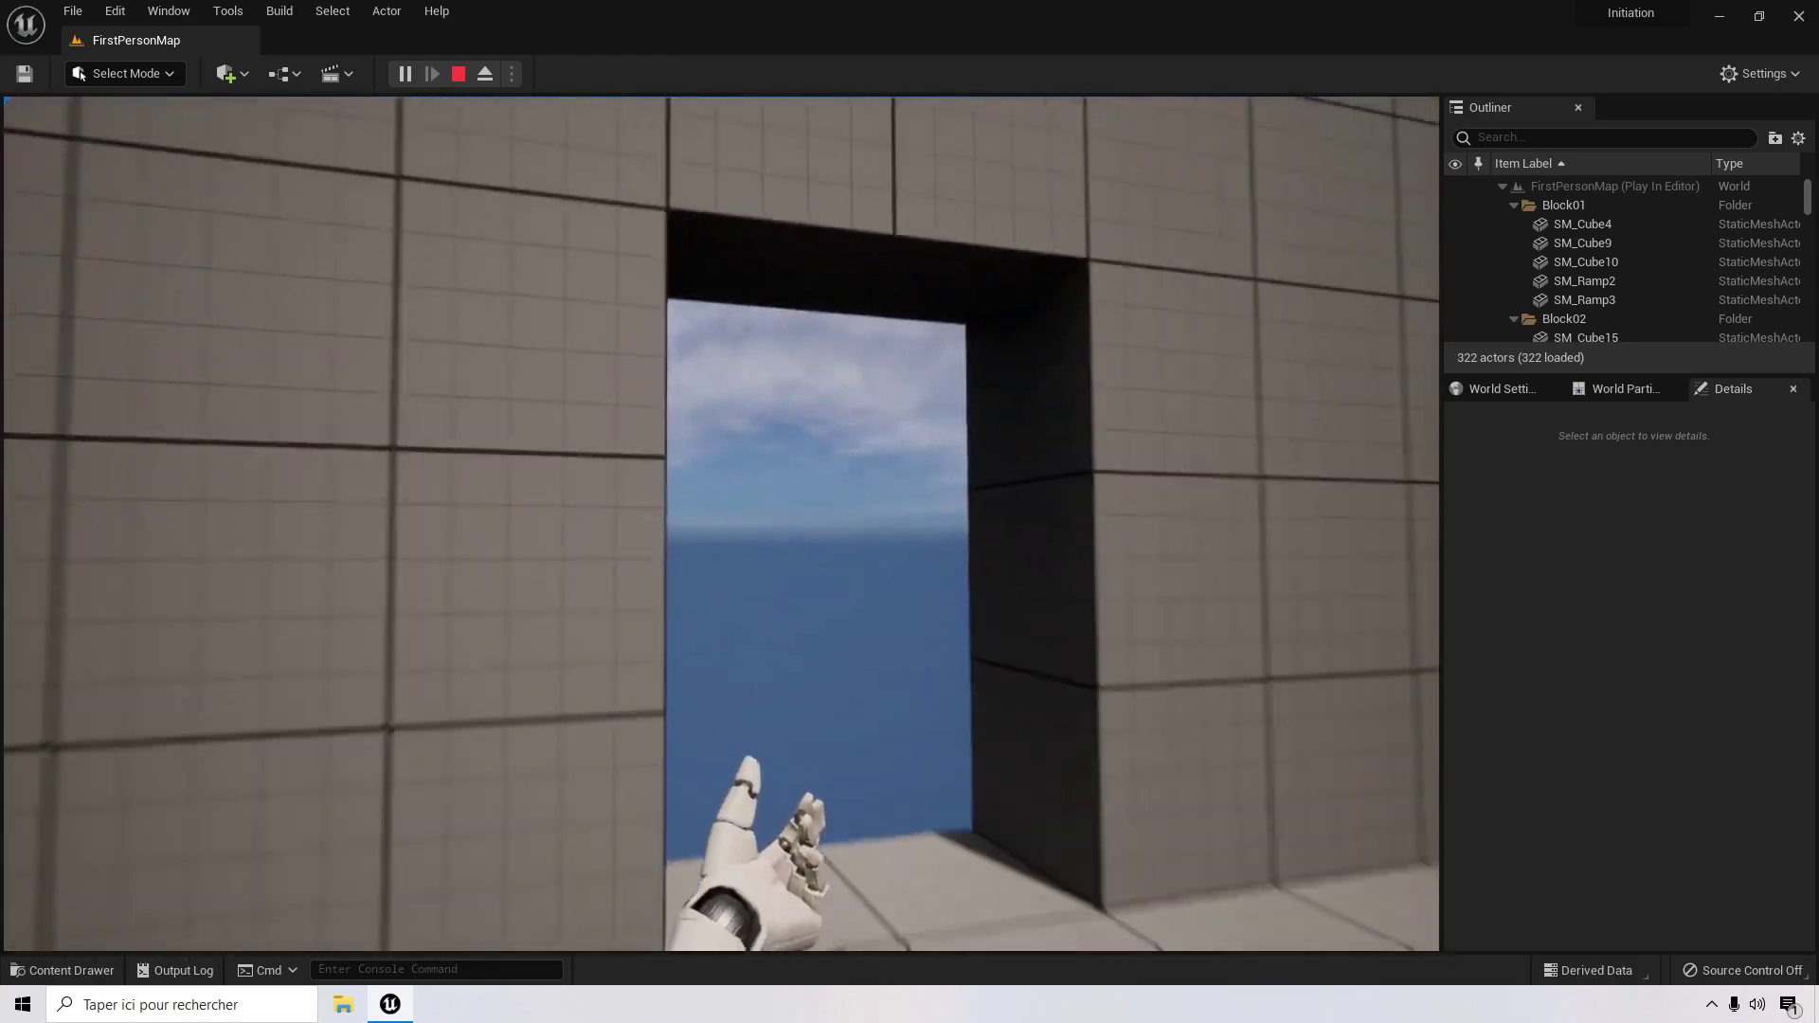
pyautogui.press('d')
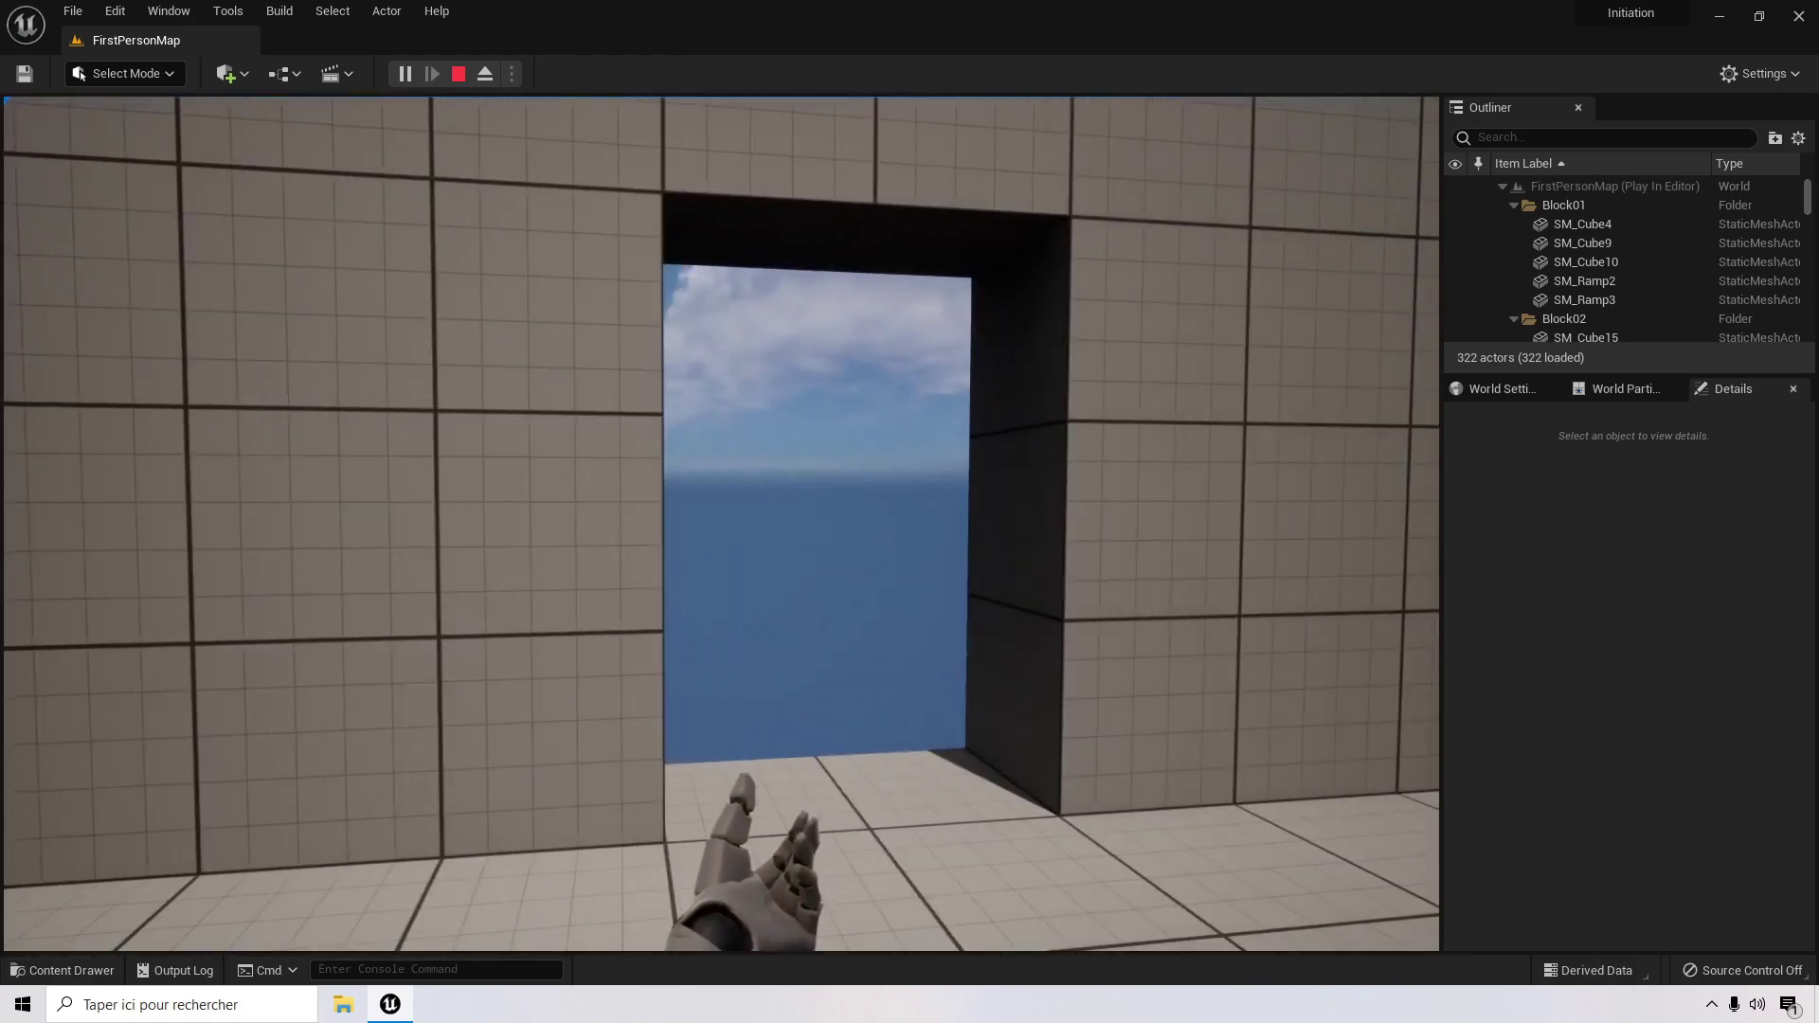
pyautogui.press('Escape')
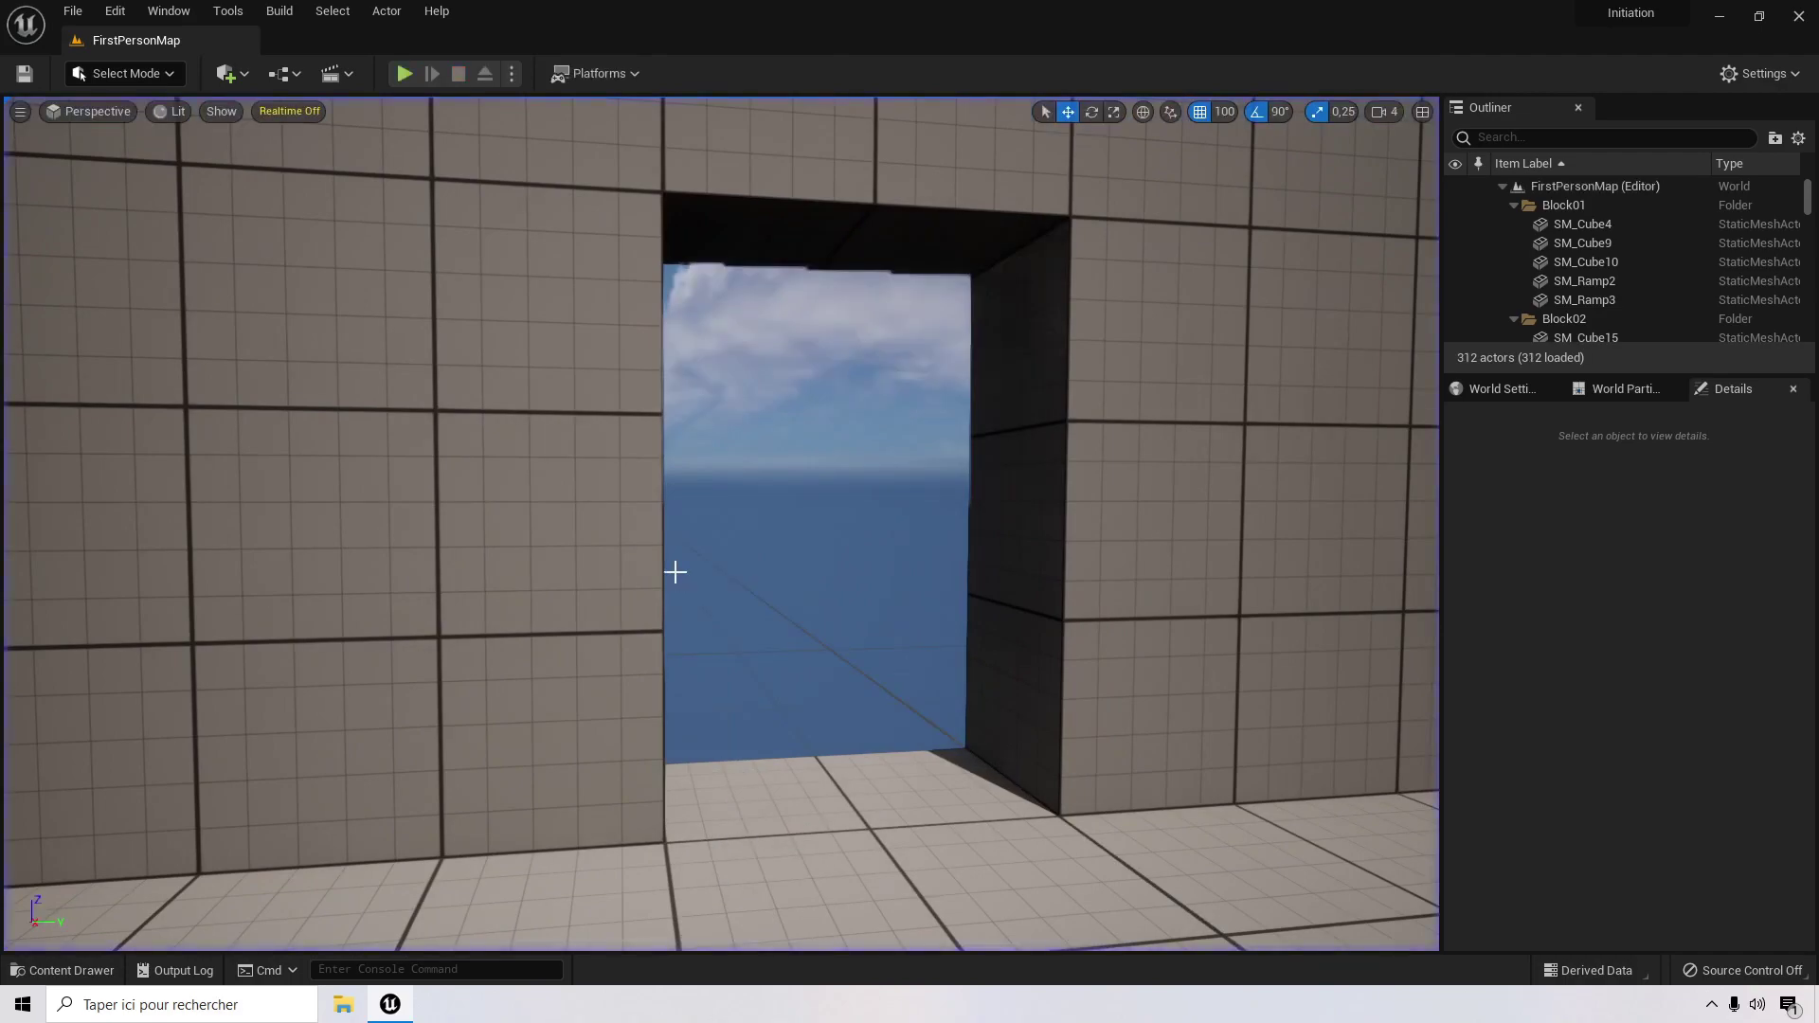
# Step: Examine the maze from above, including its entrance room, its corridors and the long exit hall at the far end
pyautogui.moveTo(706, 616); pyautogui.dragTo(730, 654, button='right')
pyautogui.moveTo(730, 654); pyautogui.dragTo(745, 679, button='right')
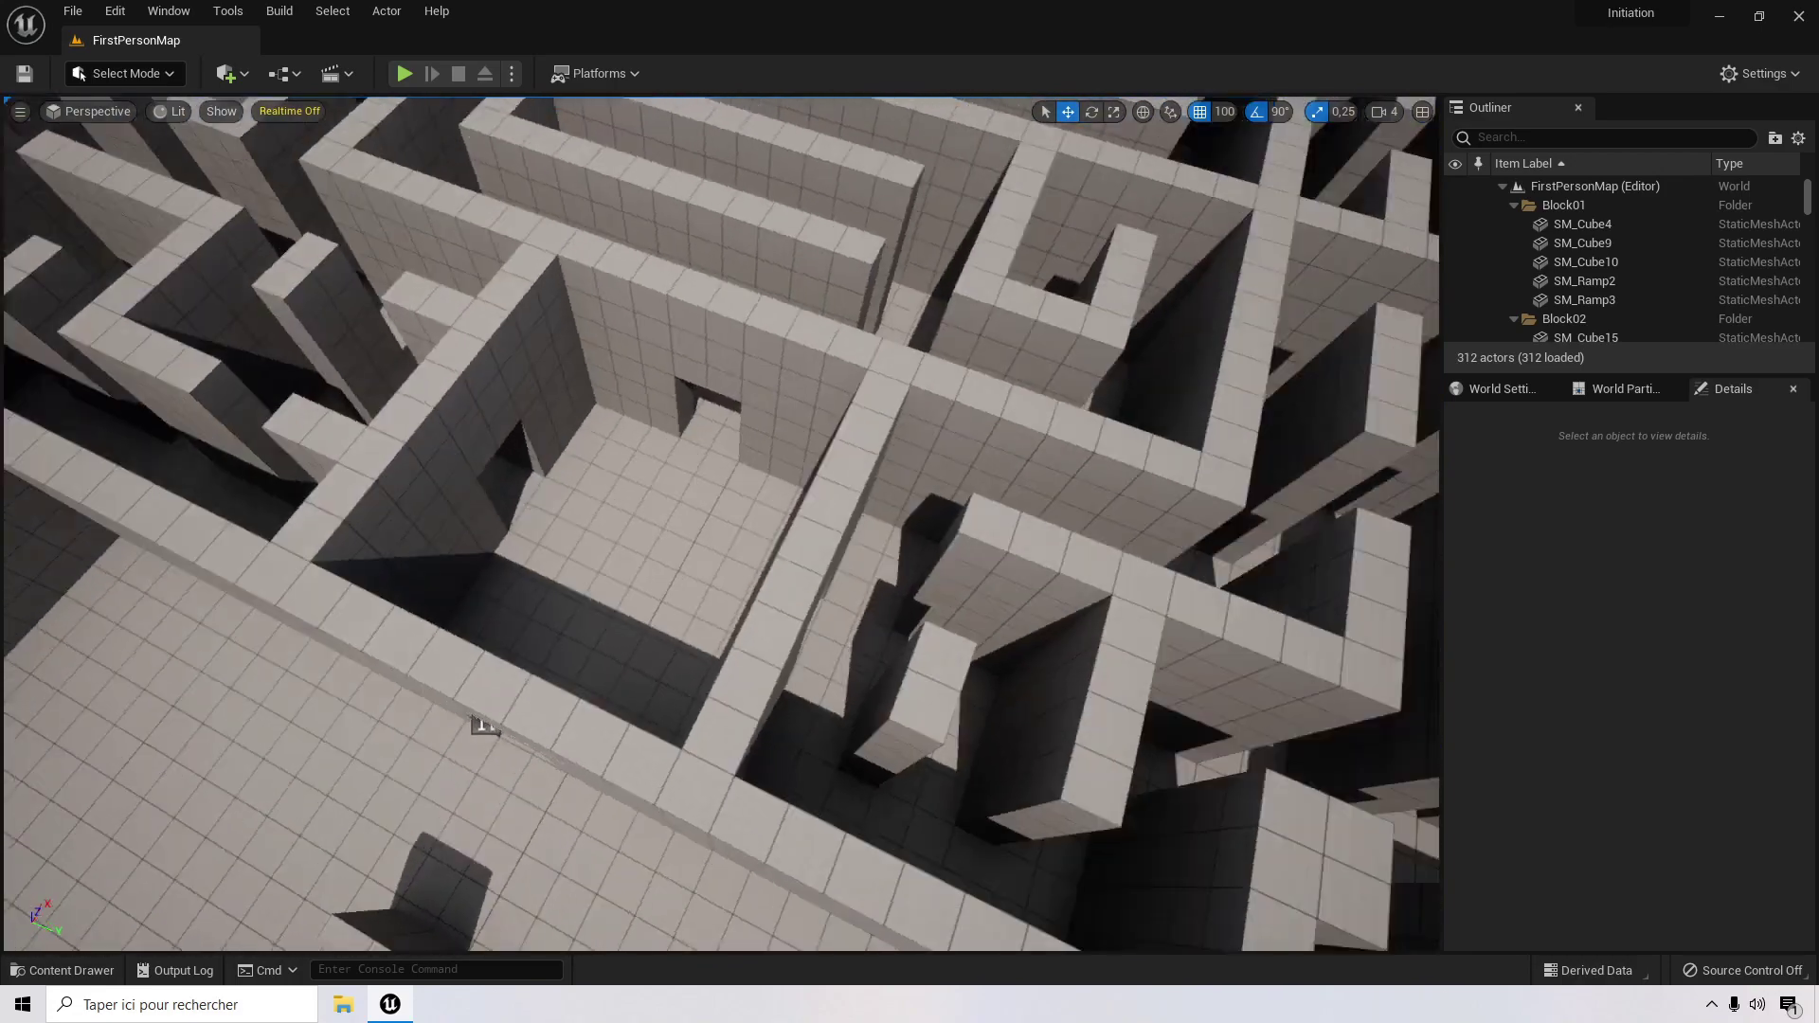
pyautogui.scroll(-3, 751, 691)
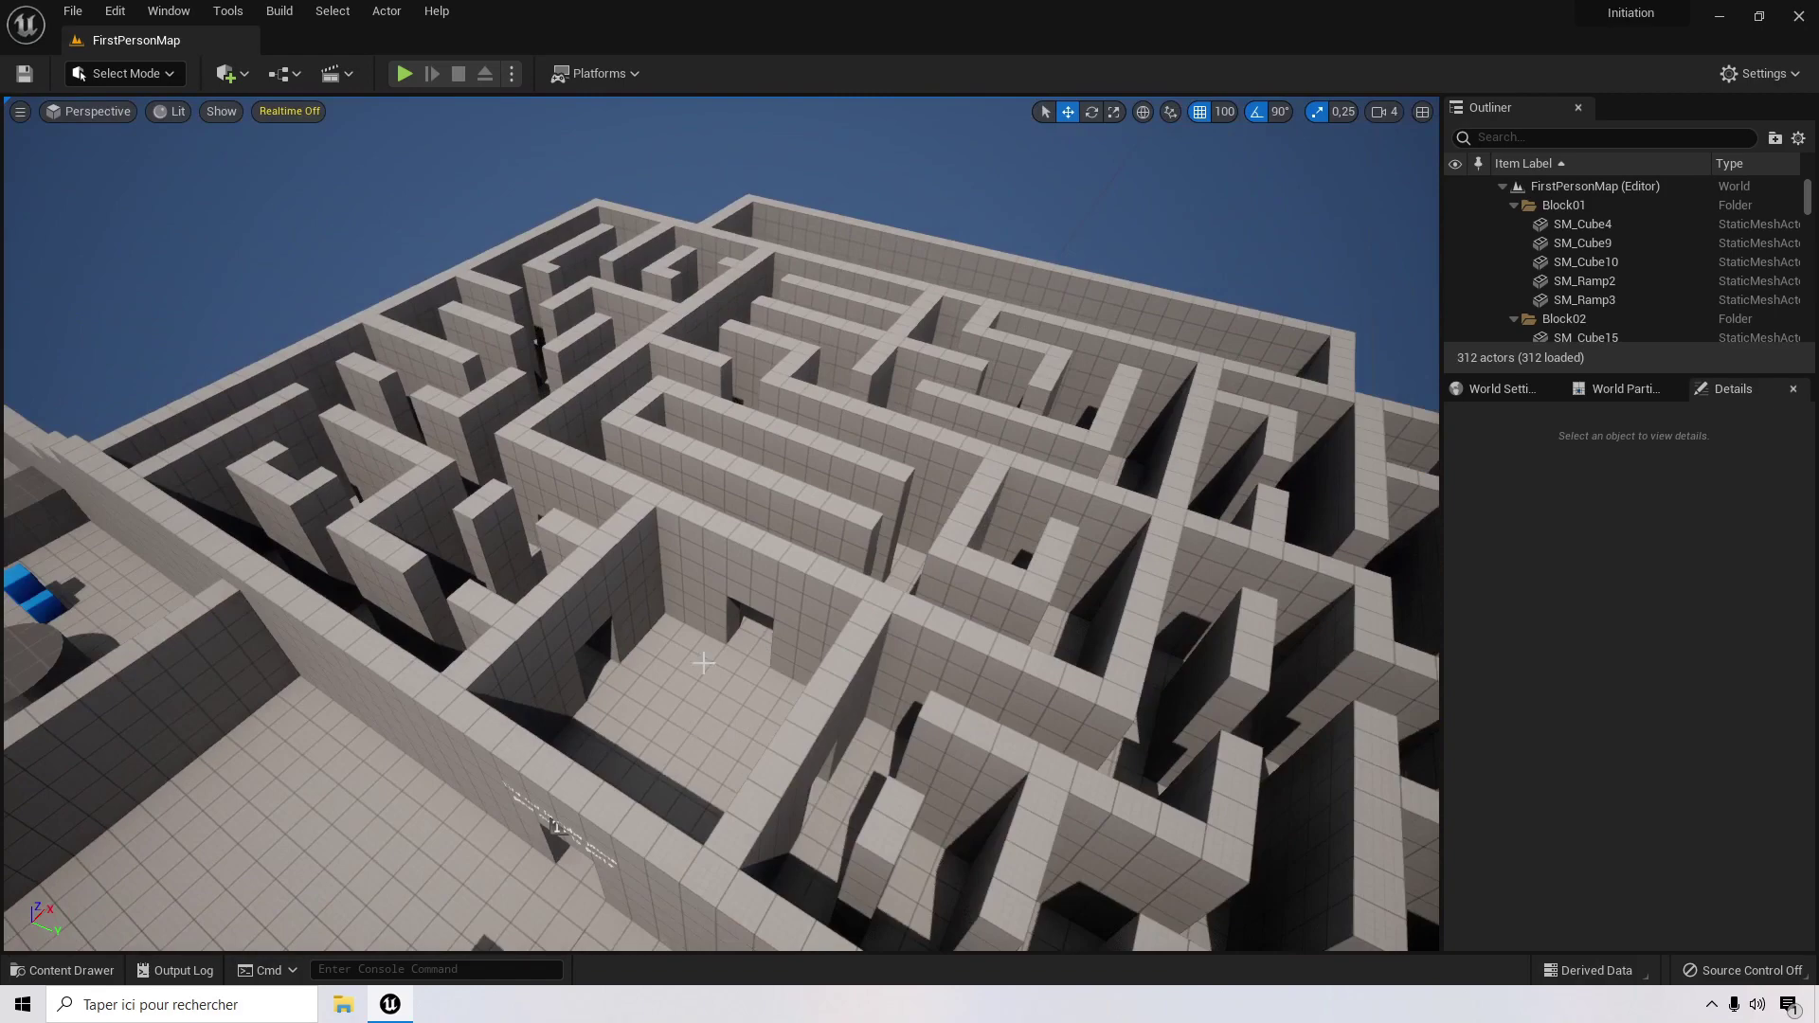
pyautogui.scroll(3, 615, 661)
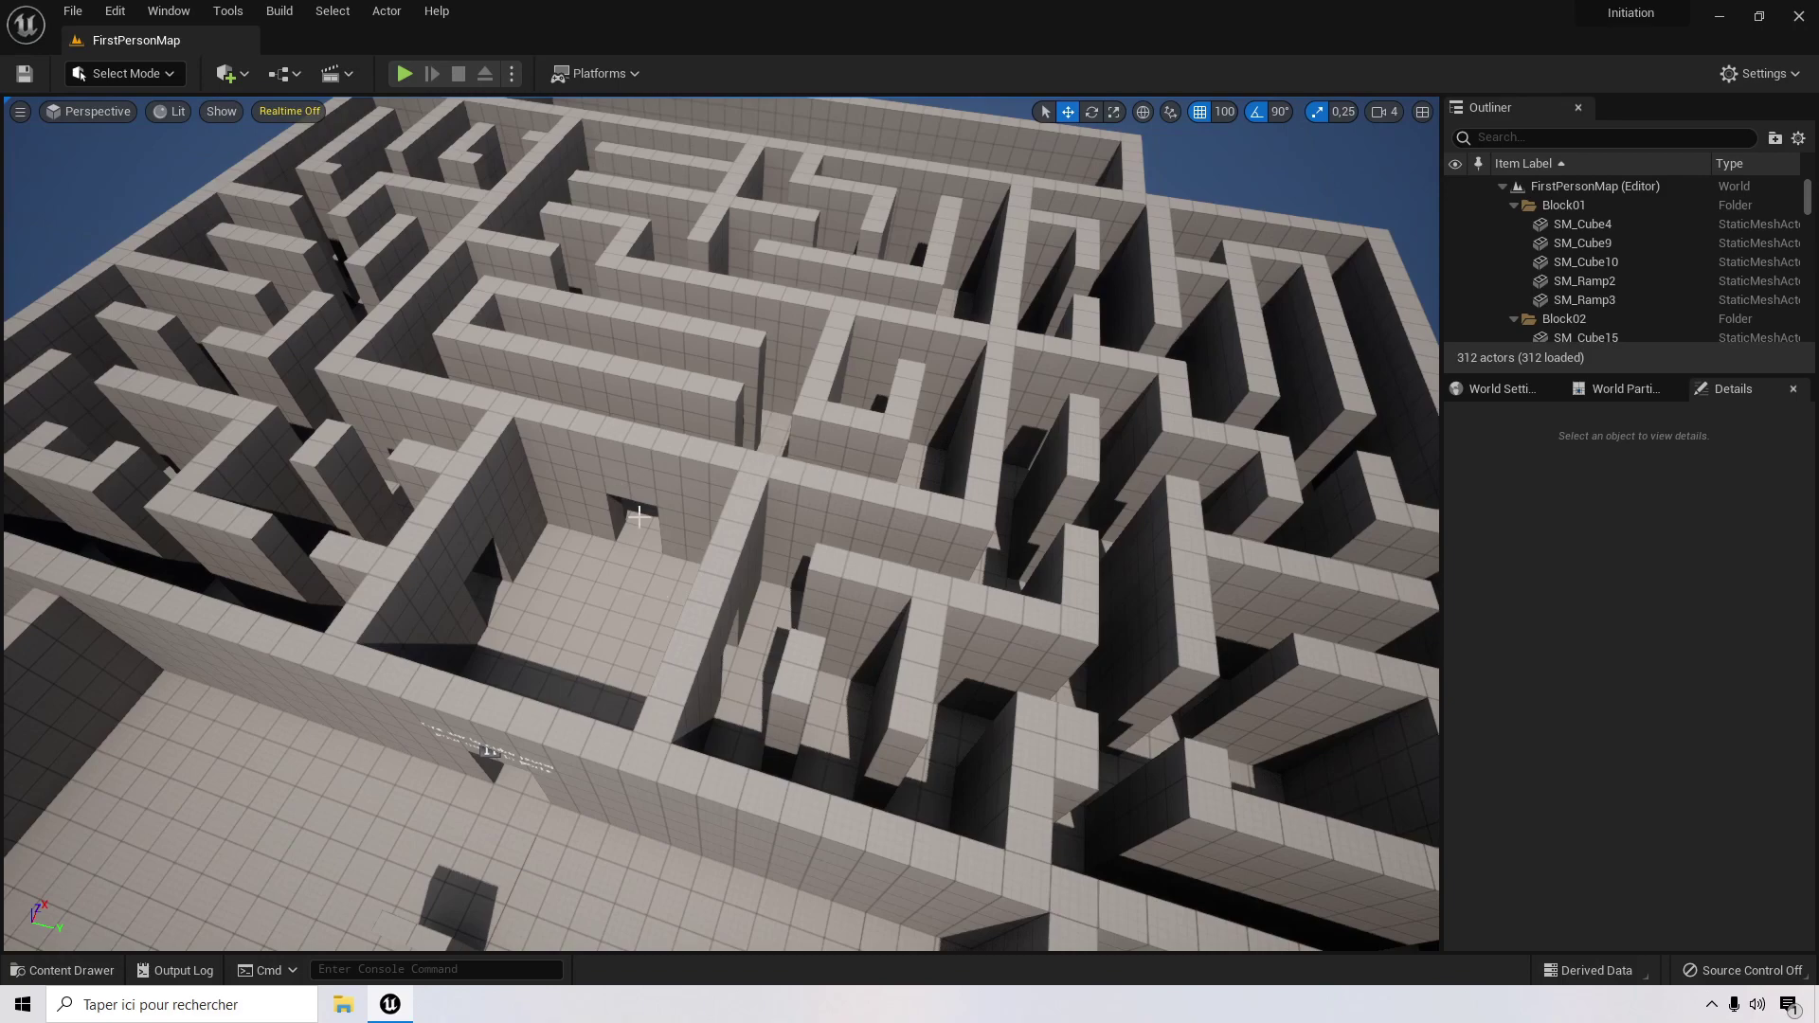
pyautogui.moveTo(720, 523); pyautogui.dragTo(756, 175, button='right')
pyautogui.scroll(8, 849, 531)
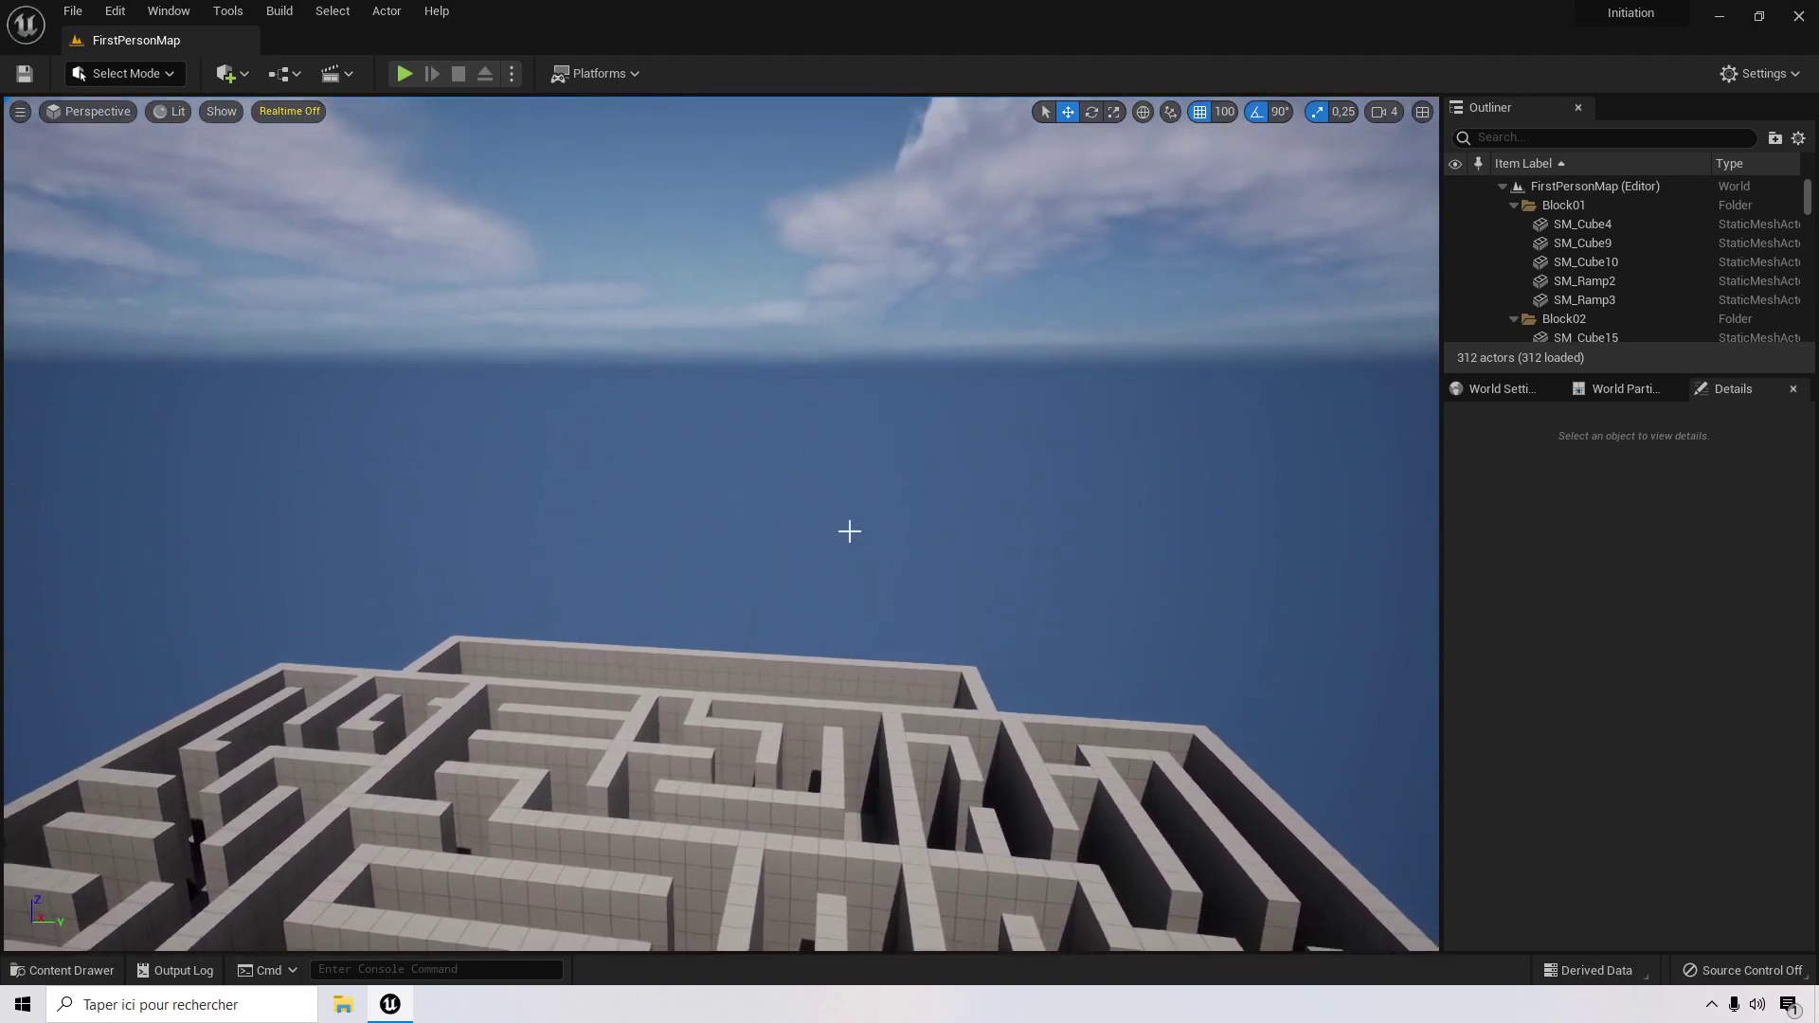
pyautogui.scroll(5, 857, 544)
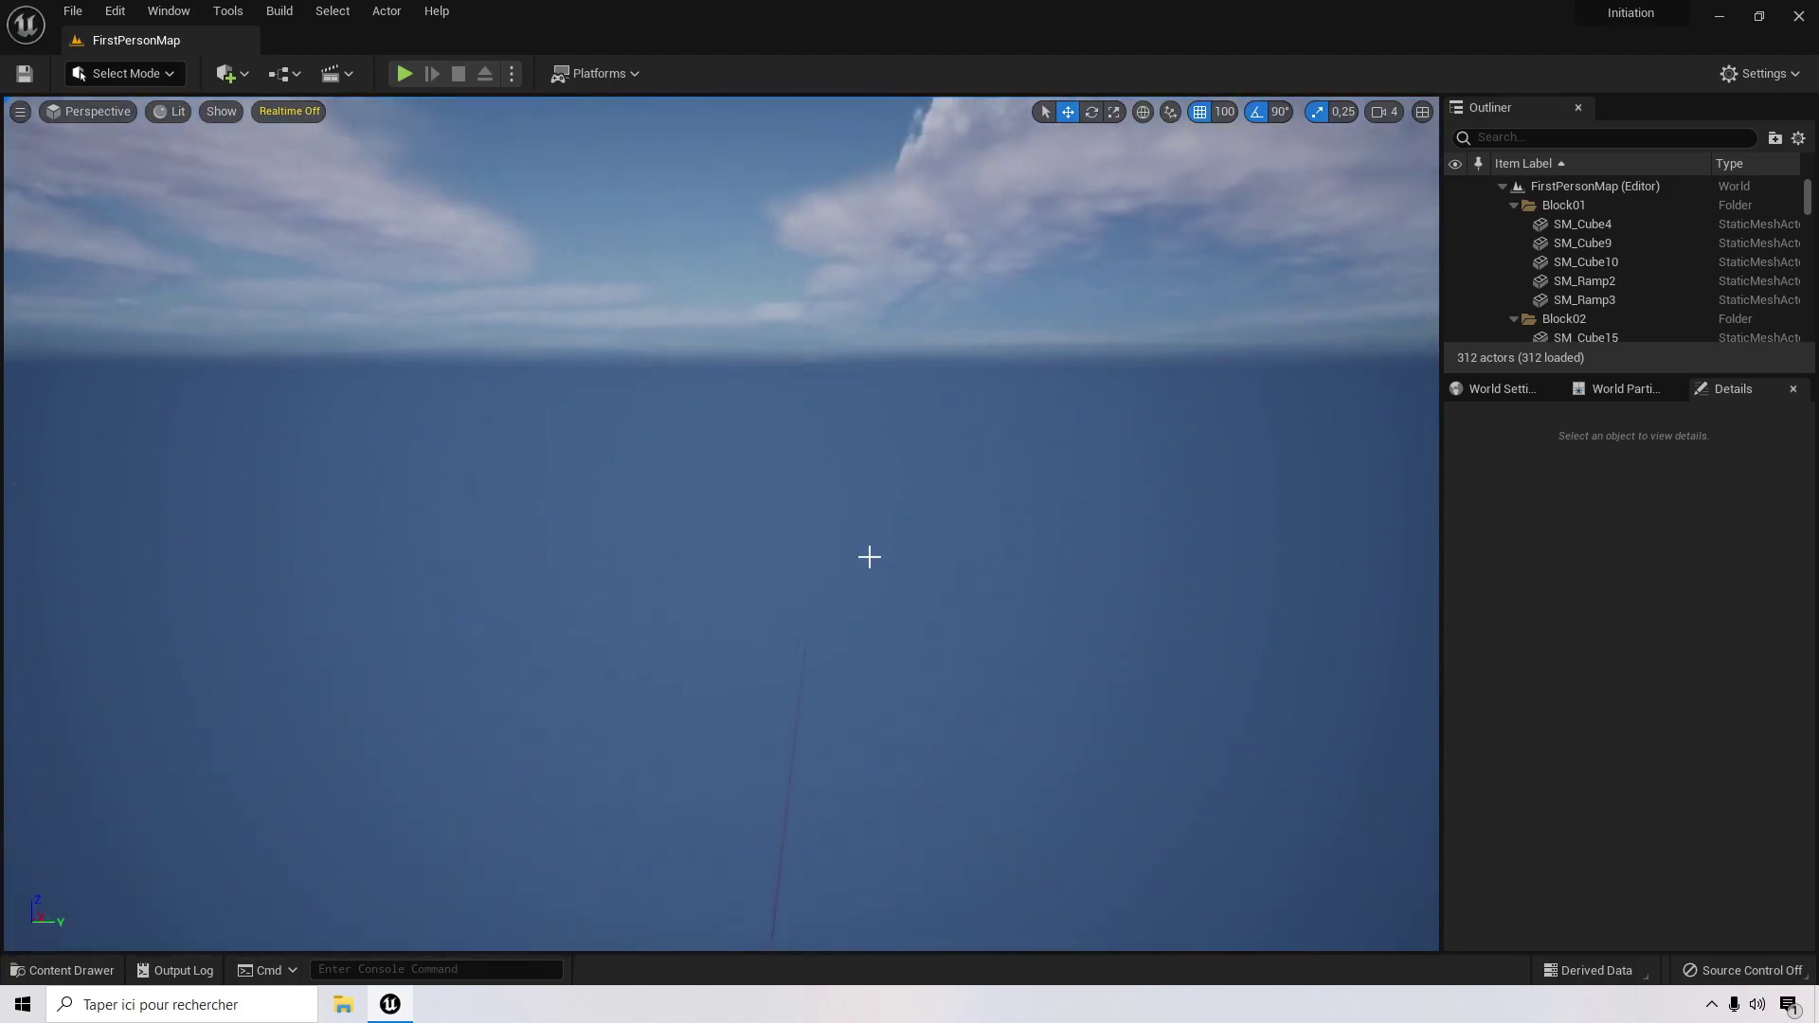
pyautogui.moveTo(869, 556); pyautogui.dragTo(819, 692, button='right')
pyautogui.scroll(-5, 936, 556)
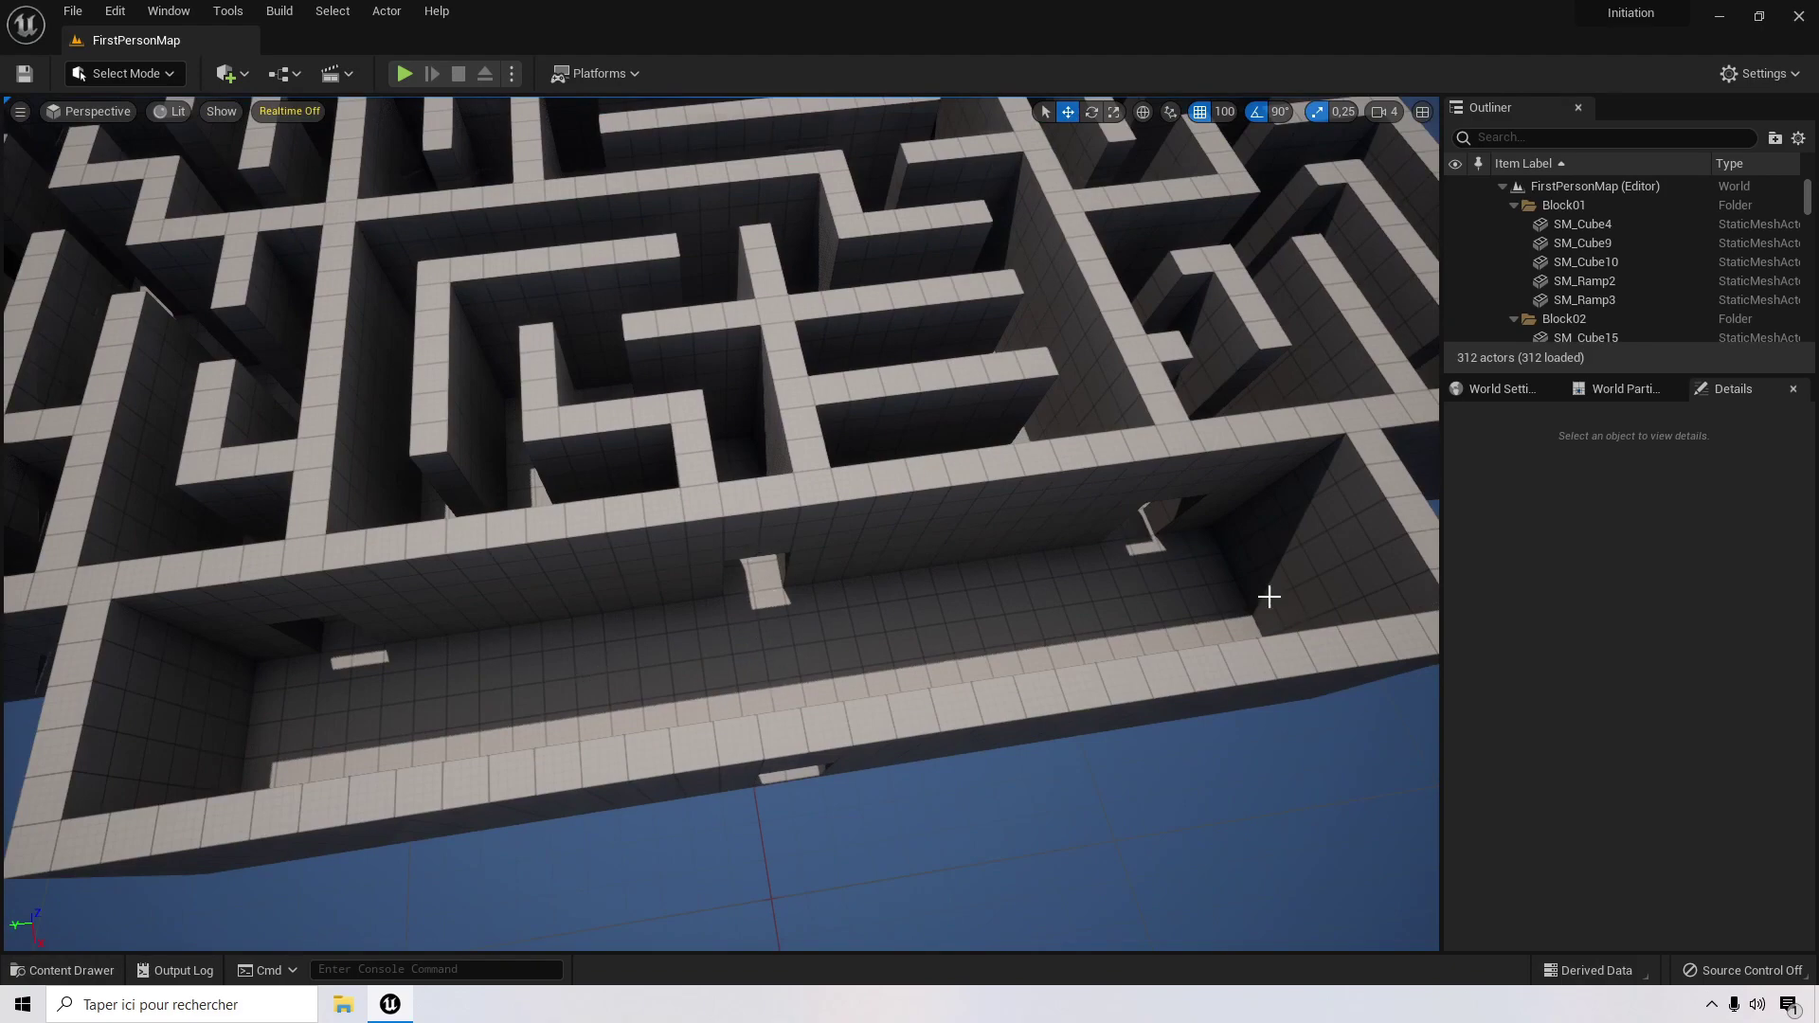
pyautogui.moveTo(1046, 578); pyautogui.dragTo(1013, 365, button='right')
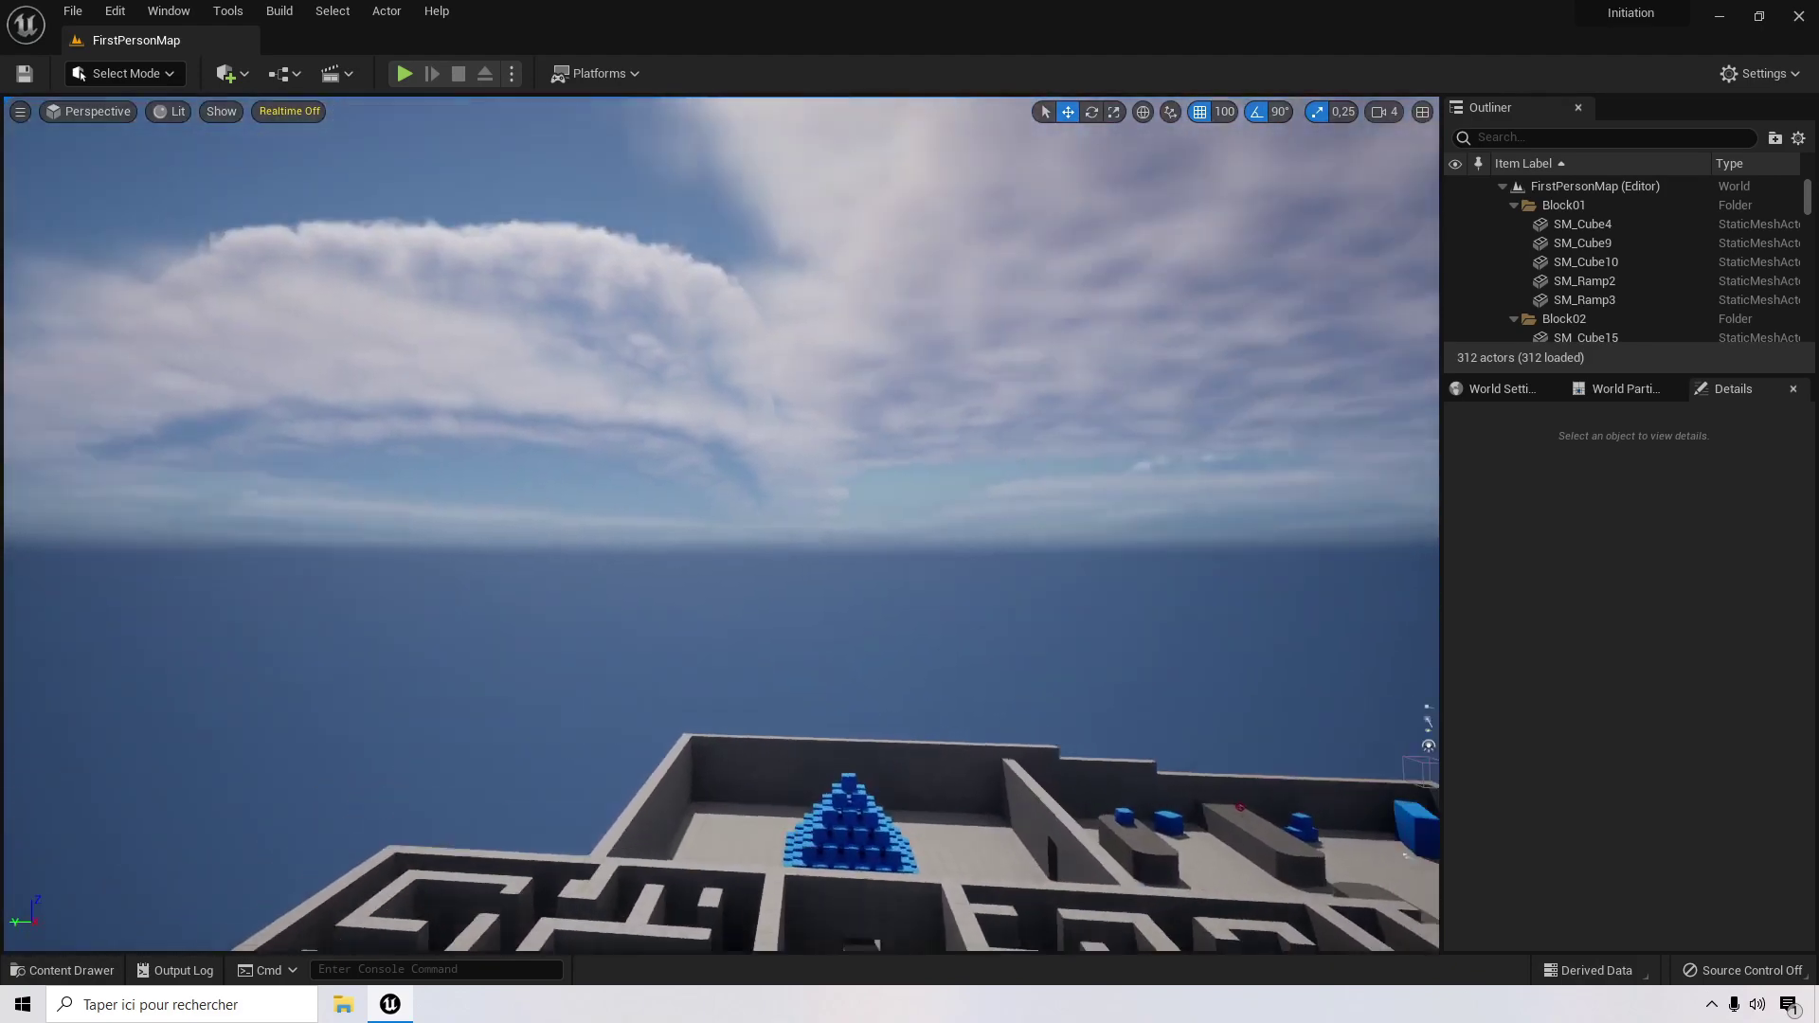
pyautogui.moveTo(946, 601); pyautogui.dragTo(1388, 677, button='right')
pyautogui.scroll(5, 940, 621)
pyautogui.scroll(5, 939, 628)
pyautogui.scroll(4, 938, 628)
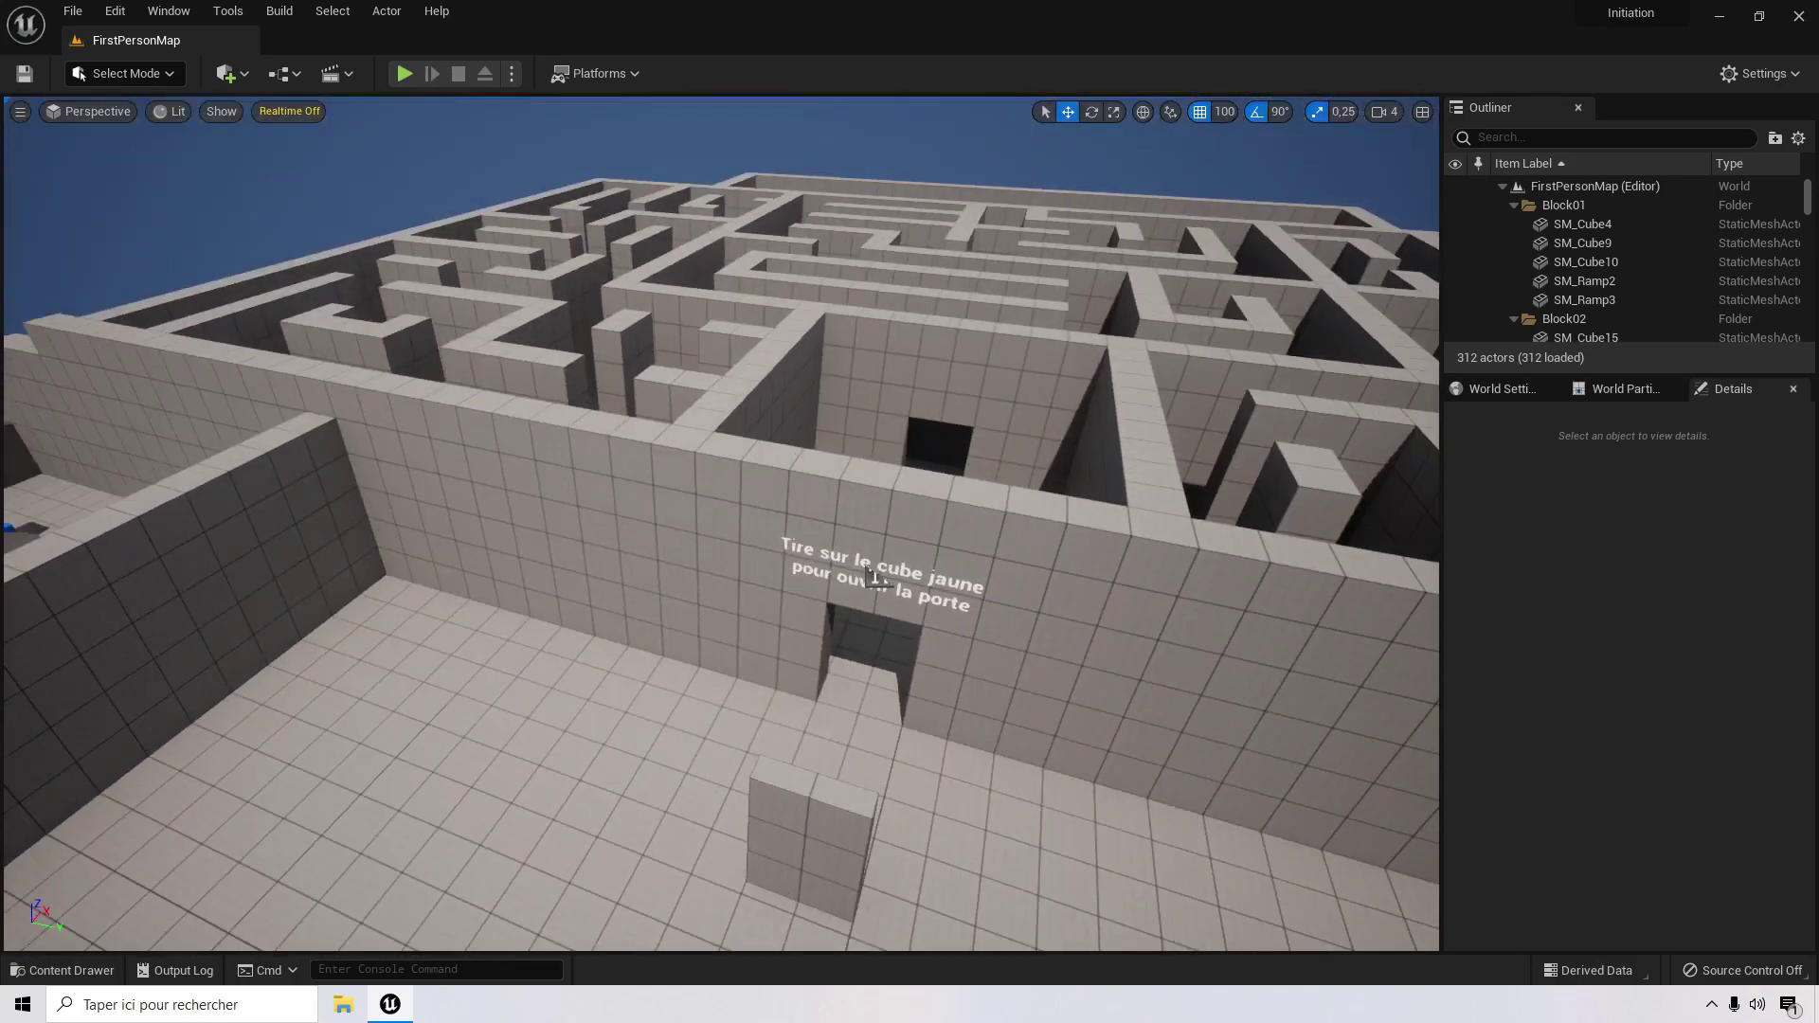
# Step: Move the SM_Porte1 door along X to 2975, fitting it into the maze entrance beneath the "Tire sur le cube jaune" text
pyautogui.scroll(3, 820, 618)
pyautogui.moveTo(820, 619); pyautogui.dragTo(732, 736, button='right')
pyautogui.scroll(4, 767, 609)
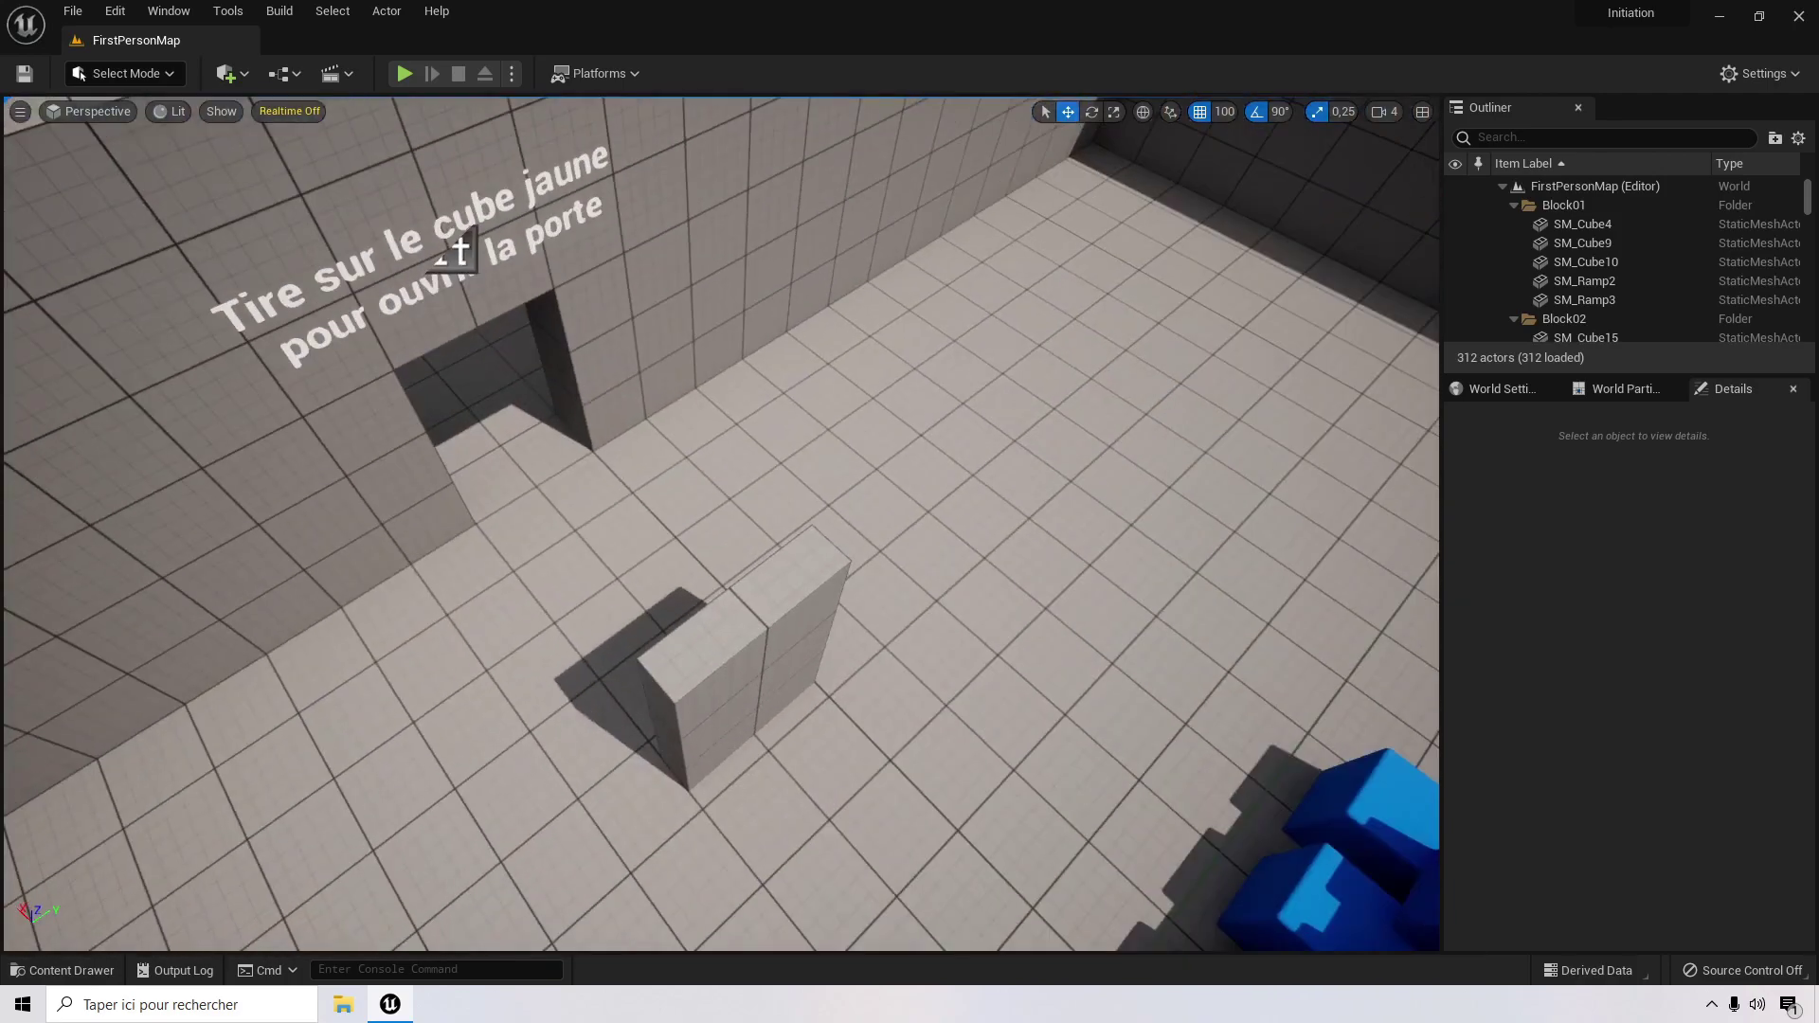
pyautogui.click(788, 674)
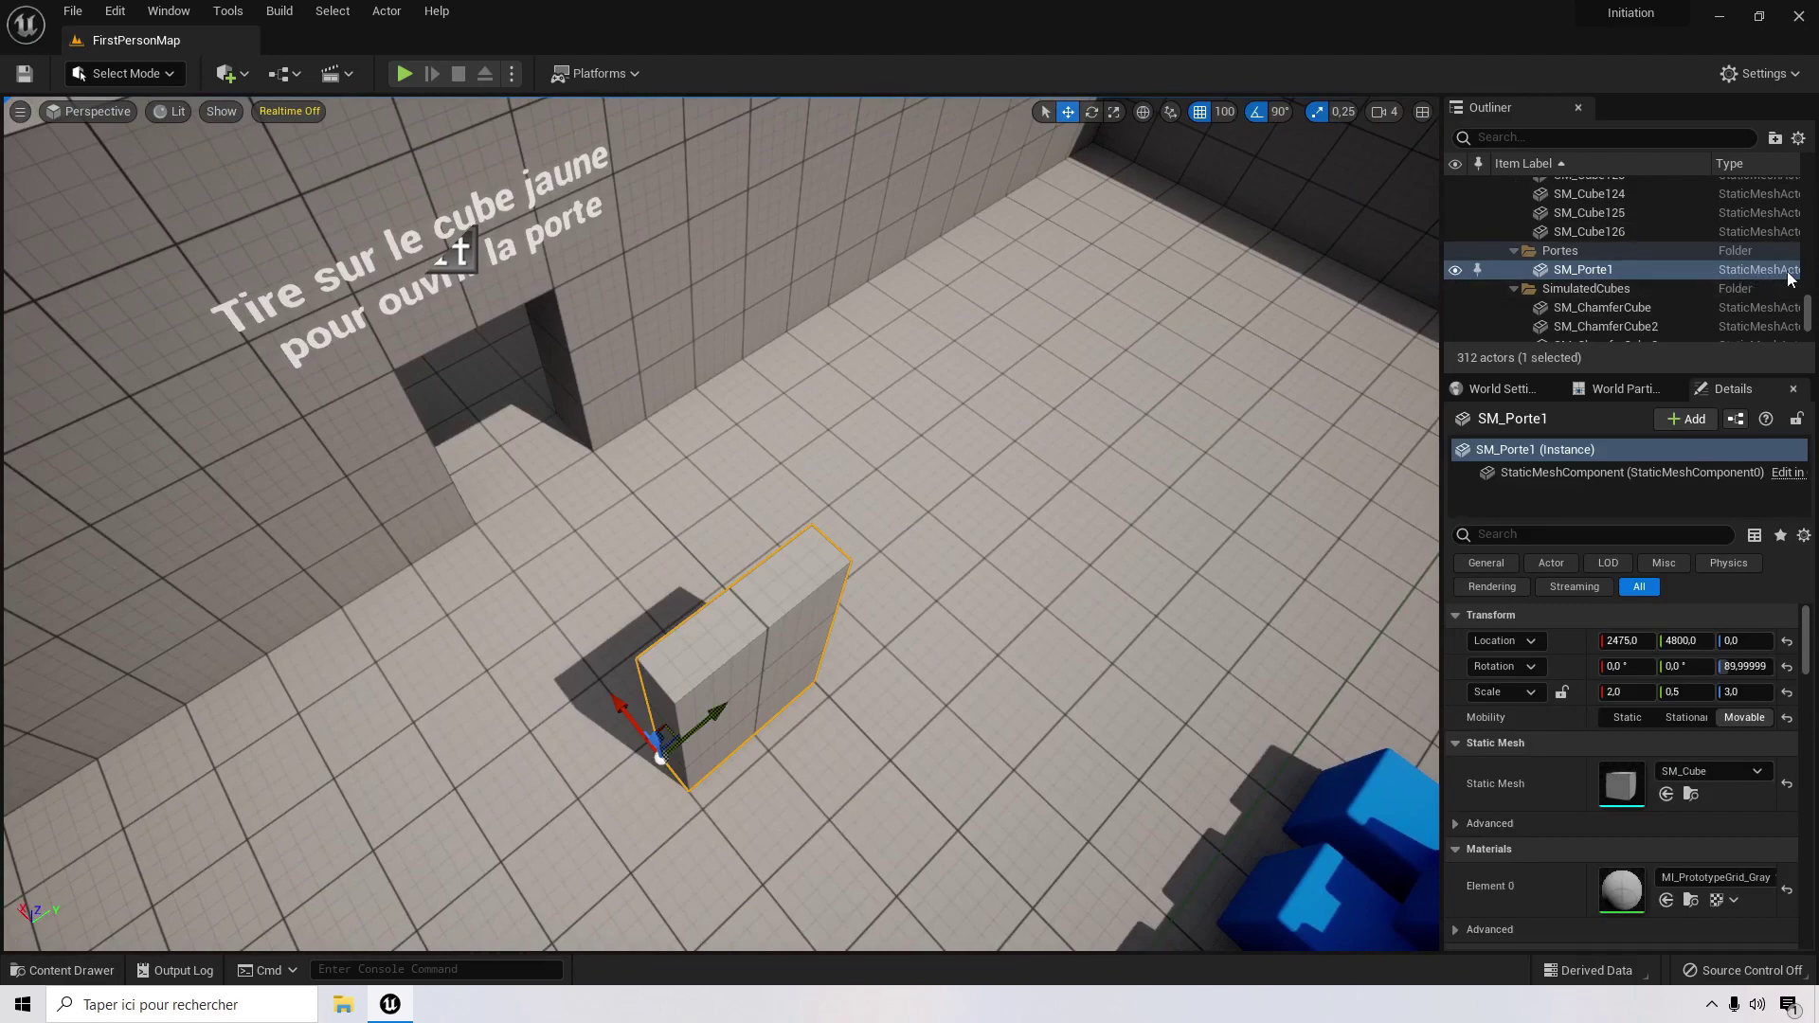
pyautogui.moveTo(816, 638)
pyautogui.mouseDown(button='right')
pyautogui.moveTo(788, 666)
pyautogui.moveTo(834, 653)
pyautogui.mouseUp(button='right')
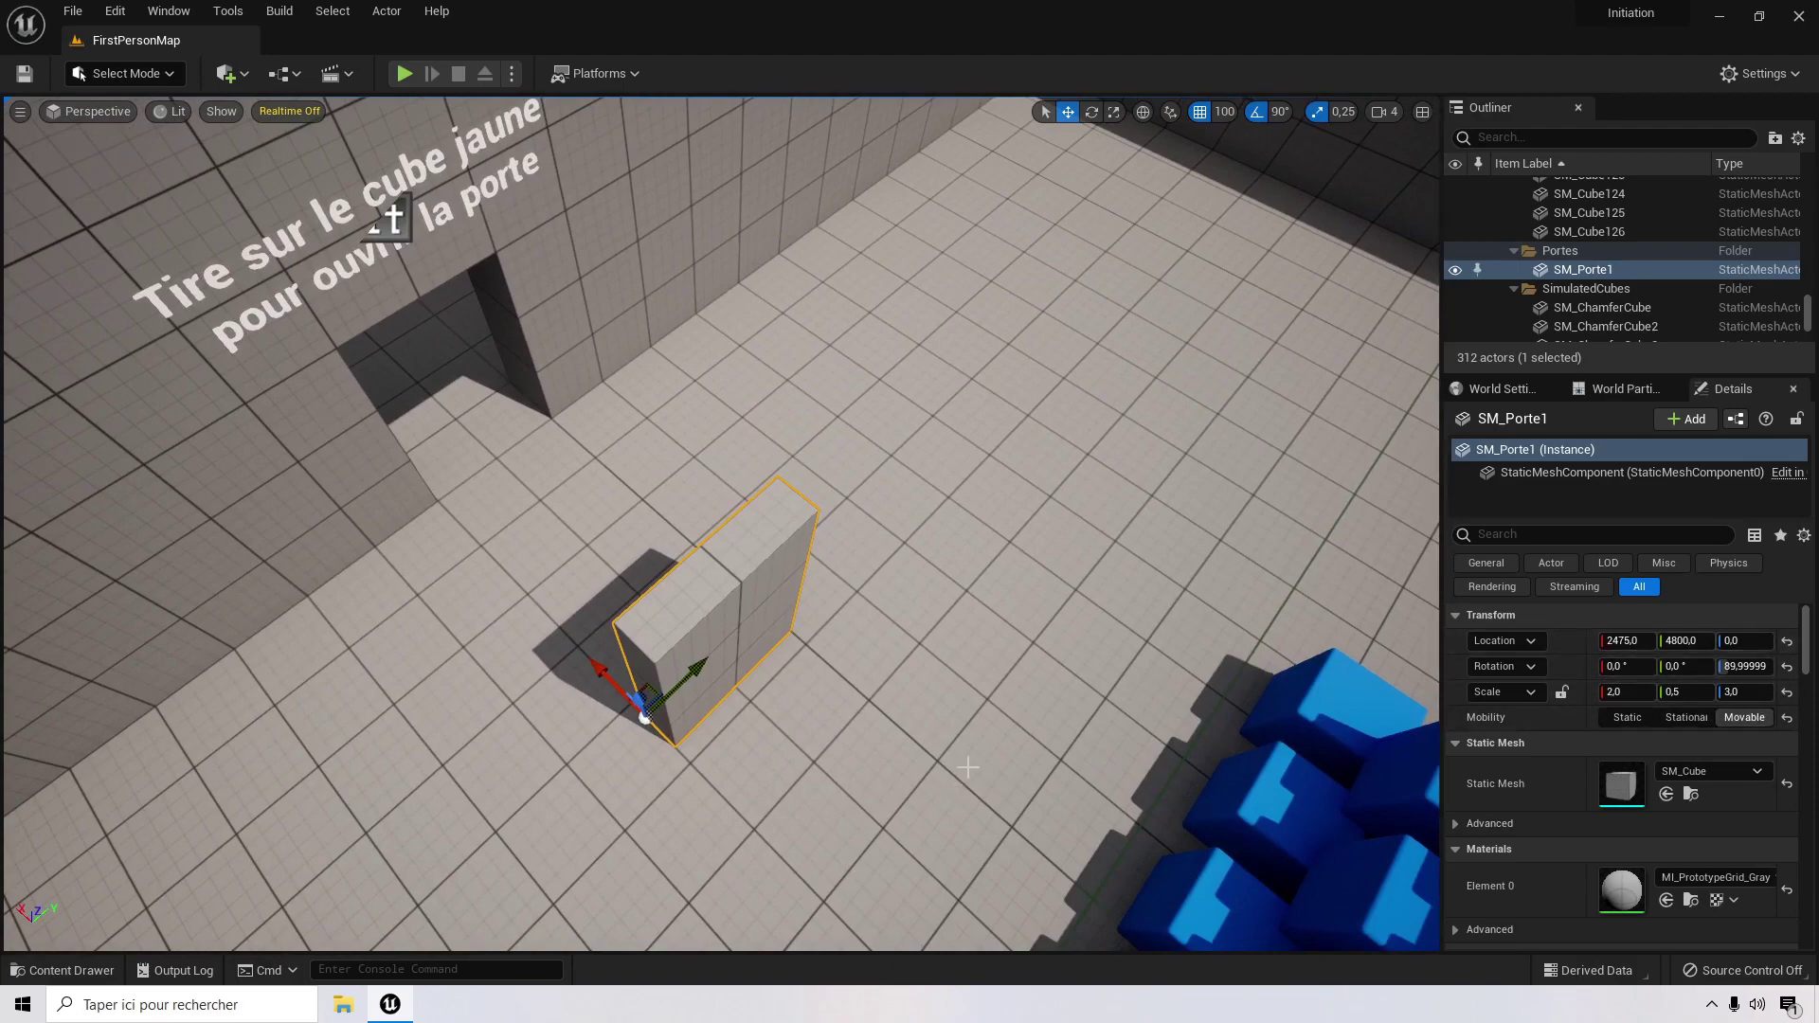
pyautogui.moveTo(970, 767)
pyautogui.mouseDown(button='right')
pyautogui.moveTo(1090, 744)
pyautogui.moveTo(1222, 796)
pyautogui.moveTo(985, 753)
pyautogui.mouseUp(button='right')
pyautogui.moveTo(739, 675); pyautogui.dragTo(526, 596, button='right')
pyautogui.moveTo(779, 879); pyautogui.dragTo(782, 556)
pyautogui.moveTo(796, 630); pyautogui.dragTo(848, 602, button='right')
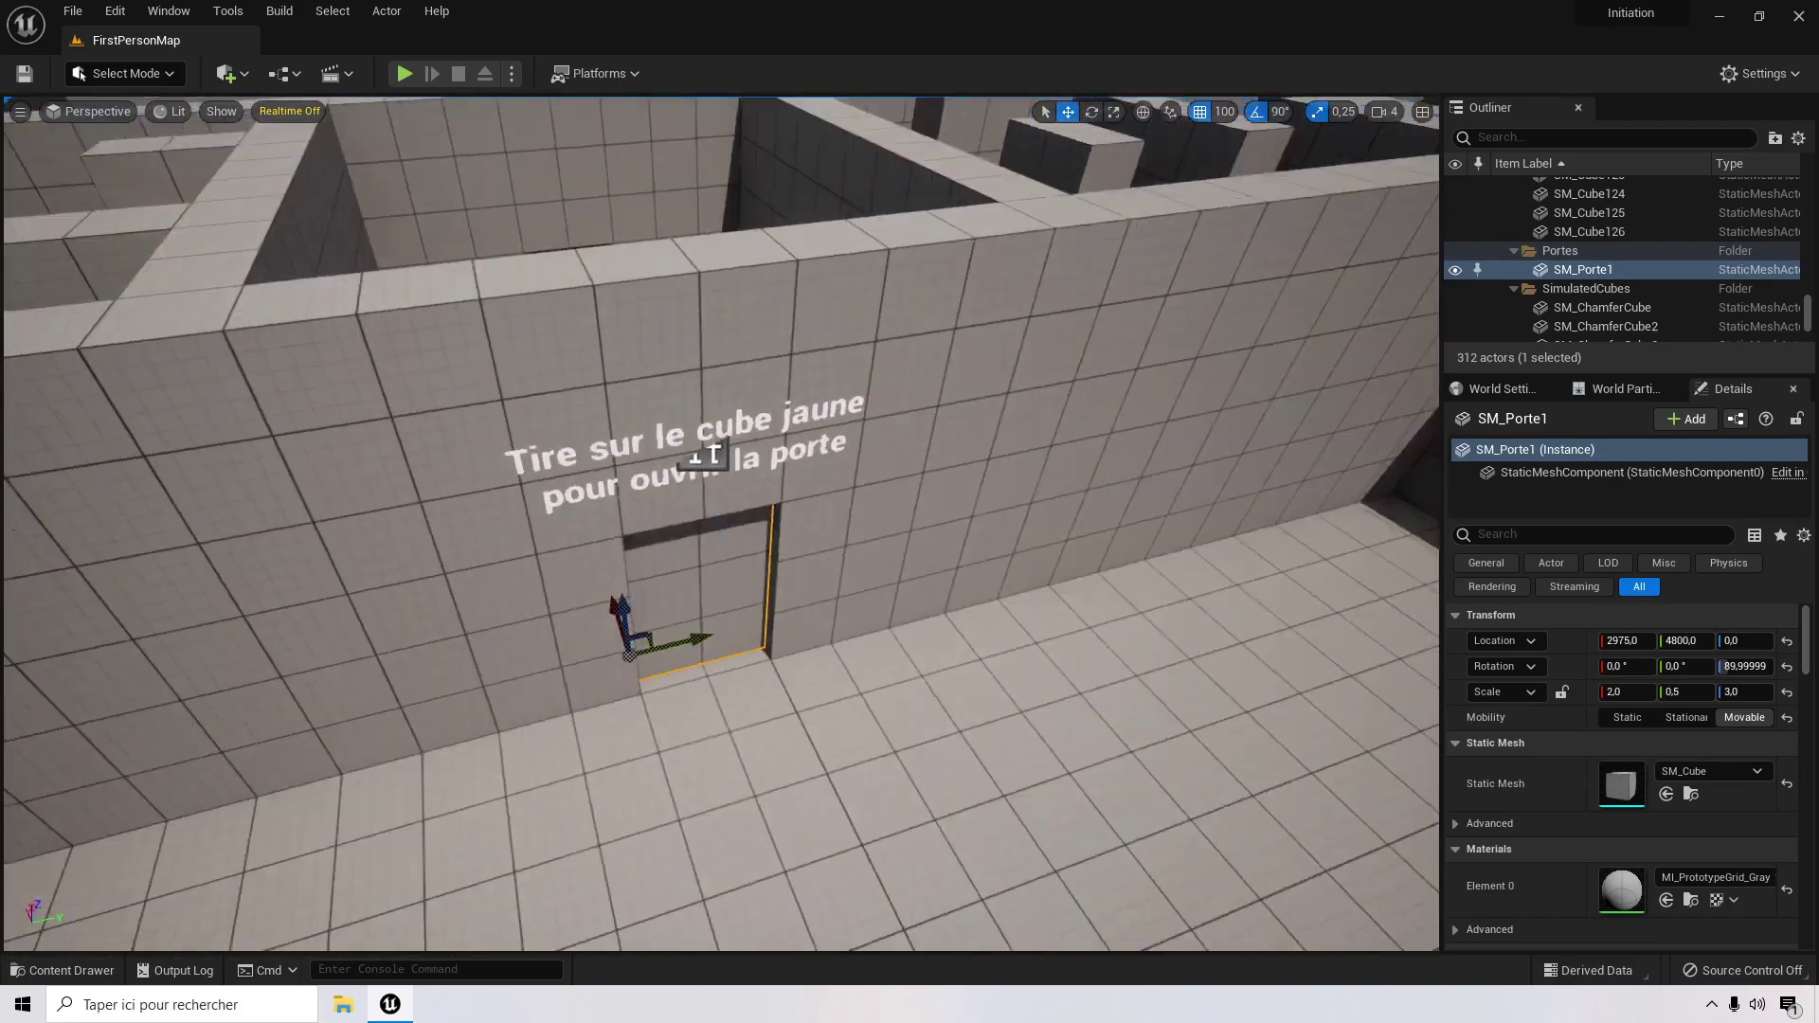
# Step: Select the topmost blue cube of the pyramid, SM_ChamferCube157, and focus the view on it
pyautogui.press('s')
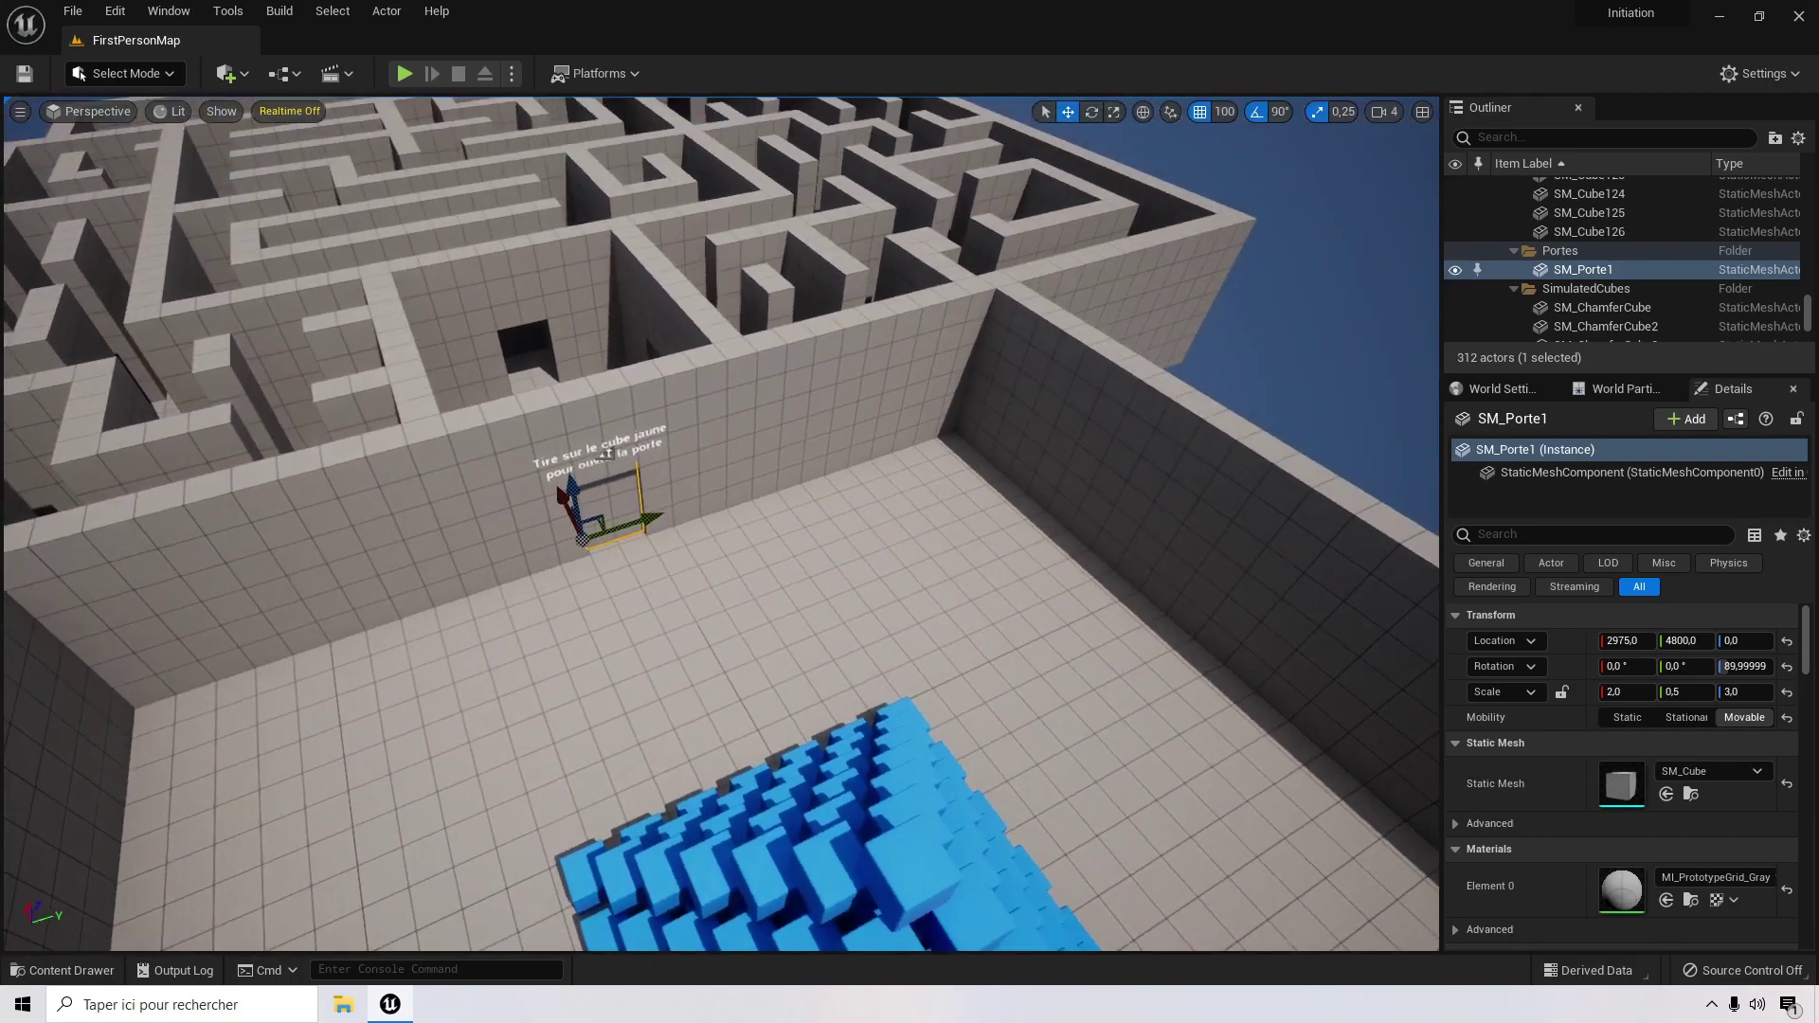
pyautogui.moveTo(720, 521); pyautogui.dragTo(502, 568, button='right')
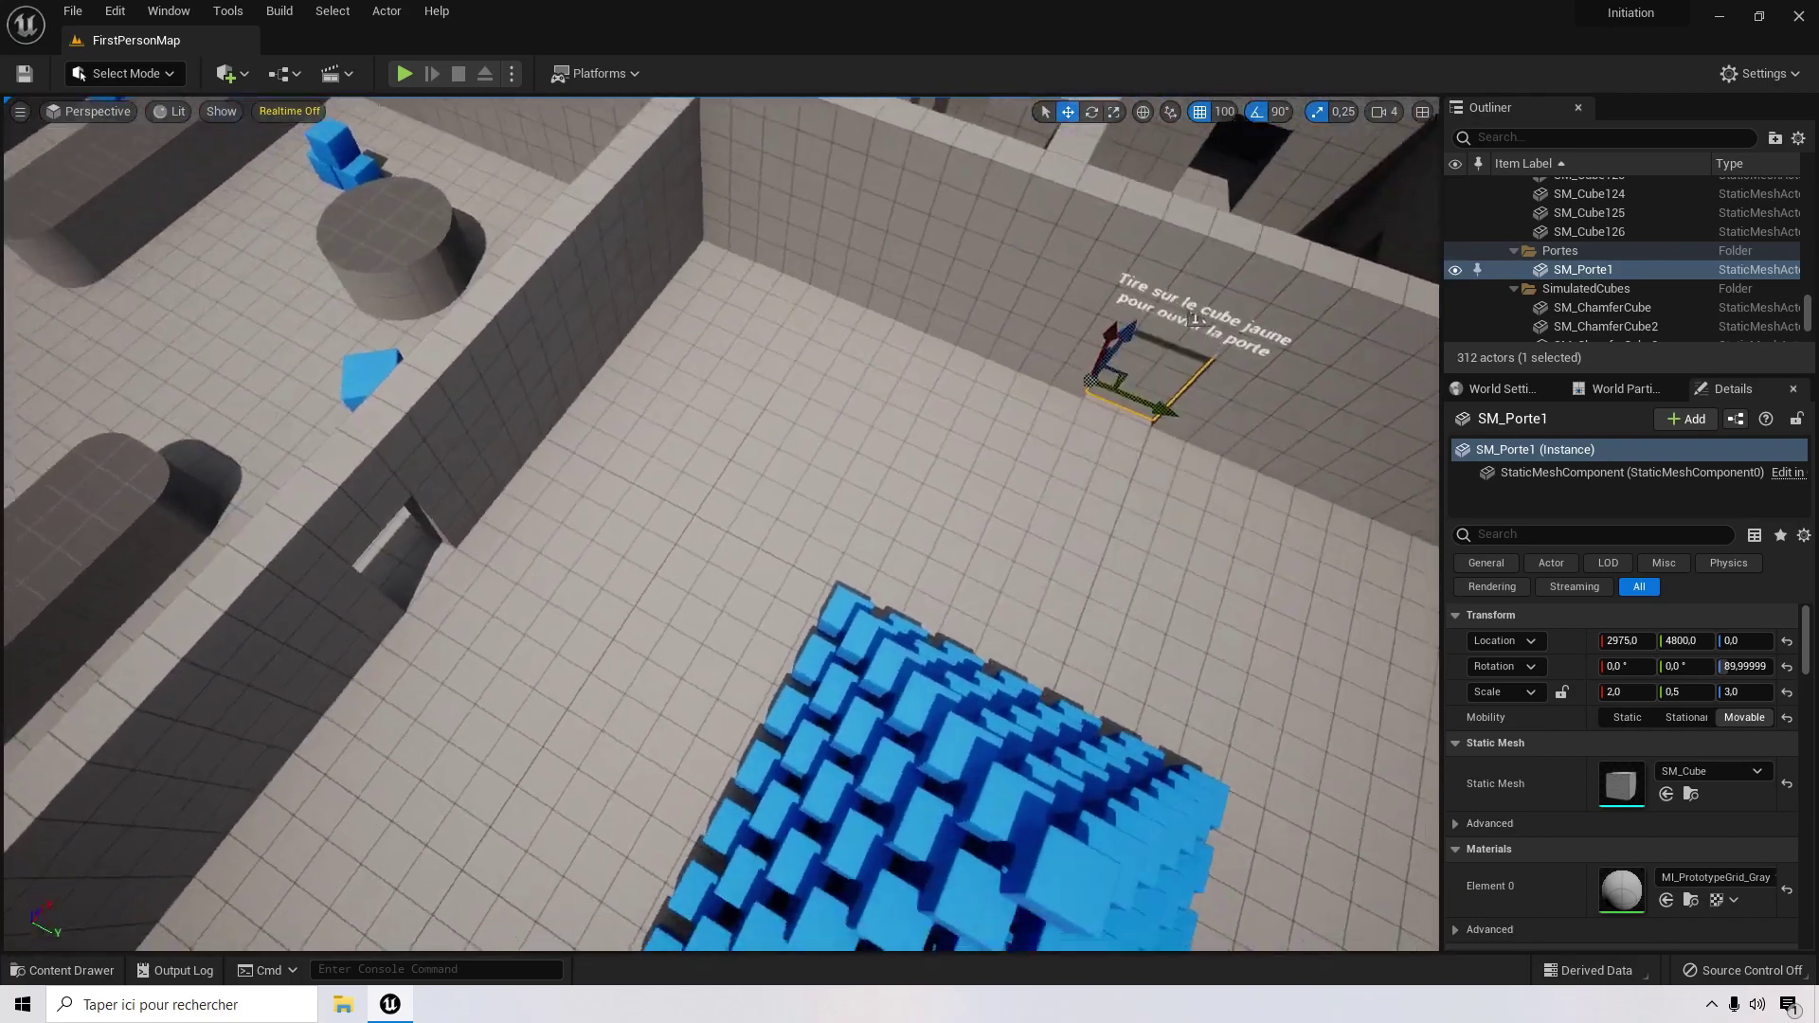
pyautogui.moveTo(803, 839); pyautogui.dragTo(985, 758, button='right')
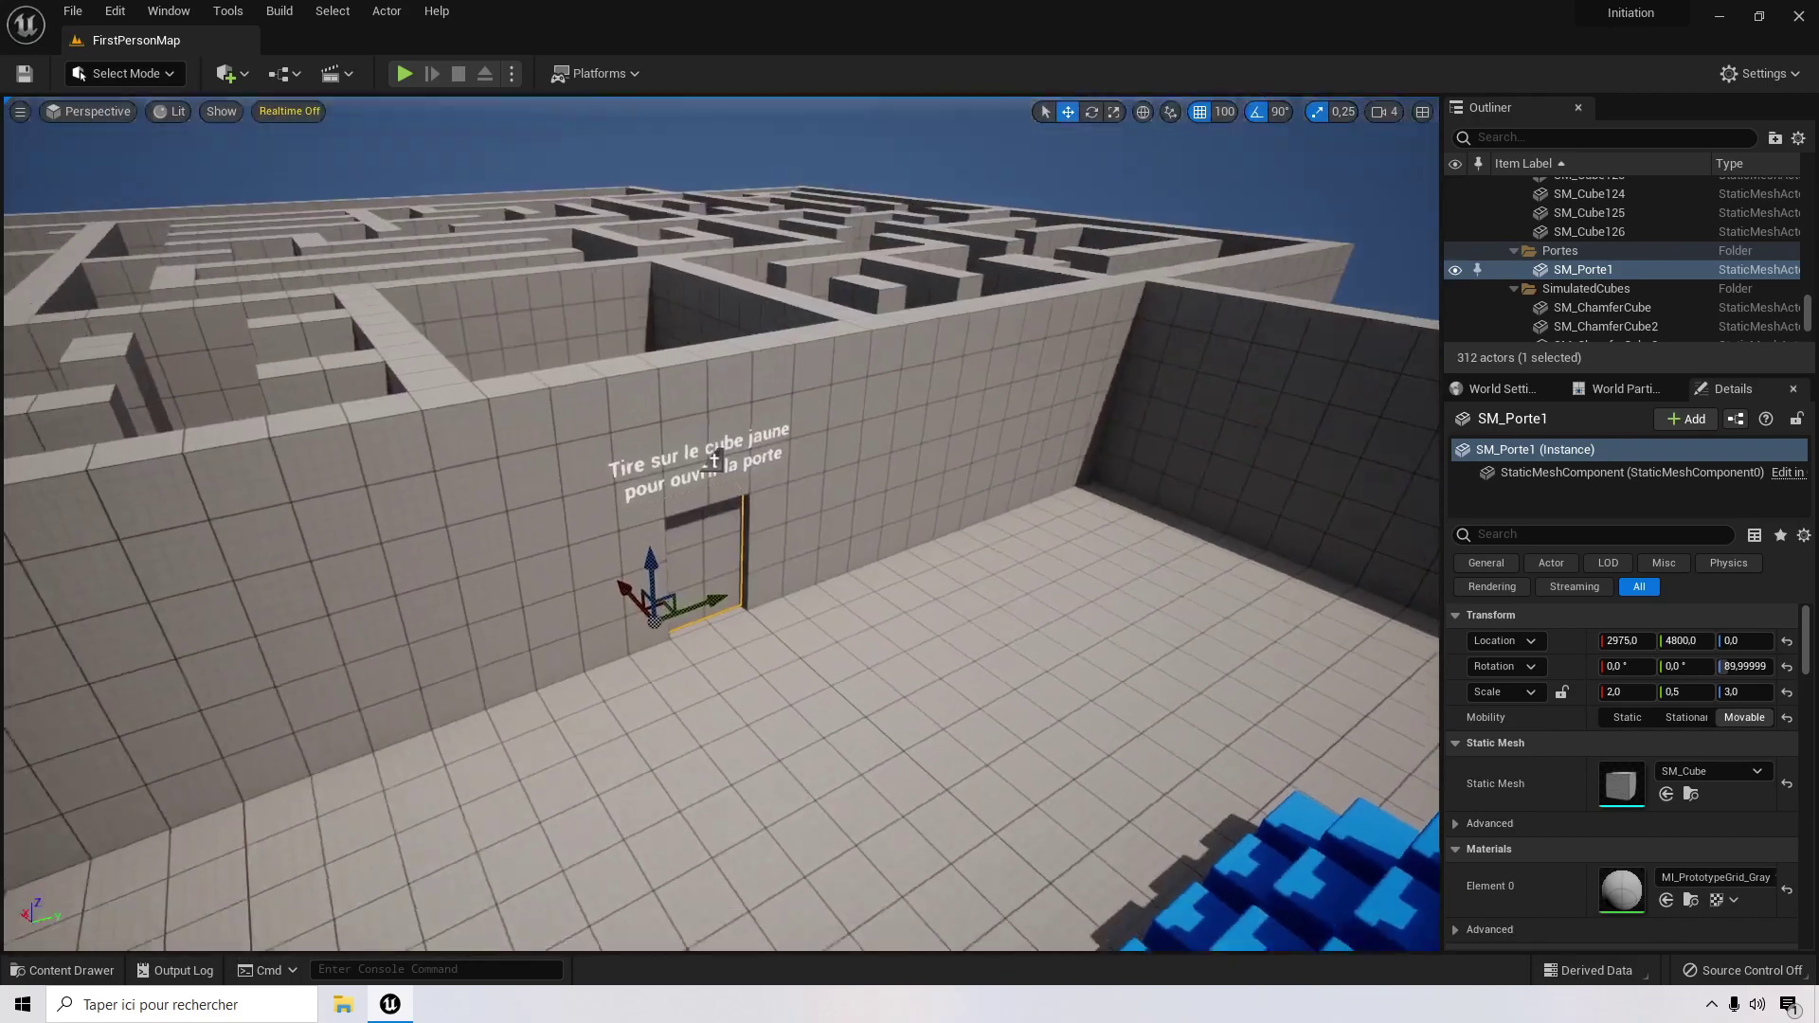
pyautogui.moveTo(720, 521); pyautogui.dragTo(823, 750, button='right')
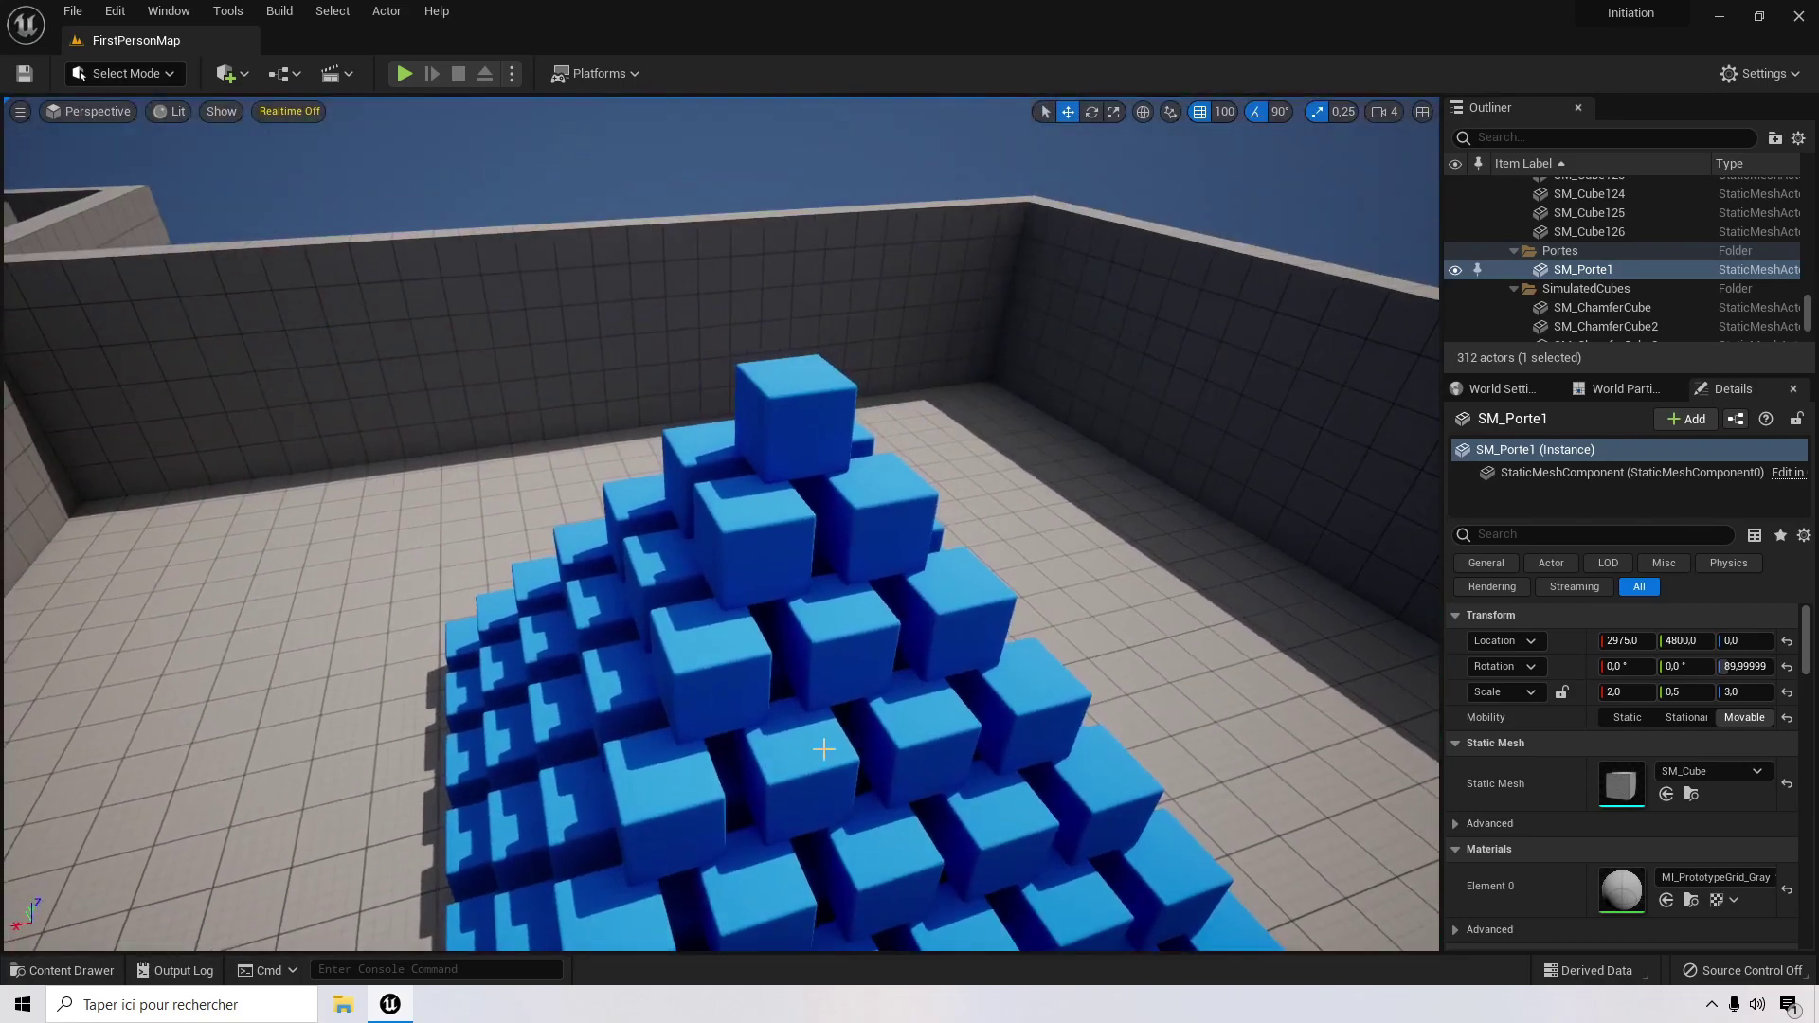
pyautogui.click(817, 413)
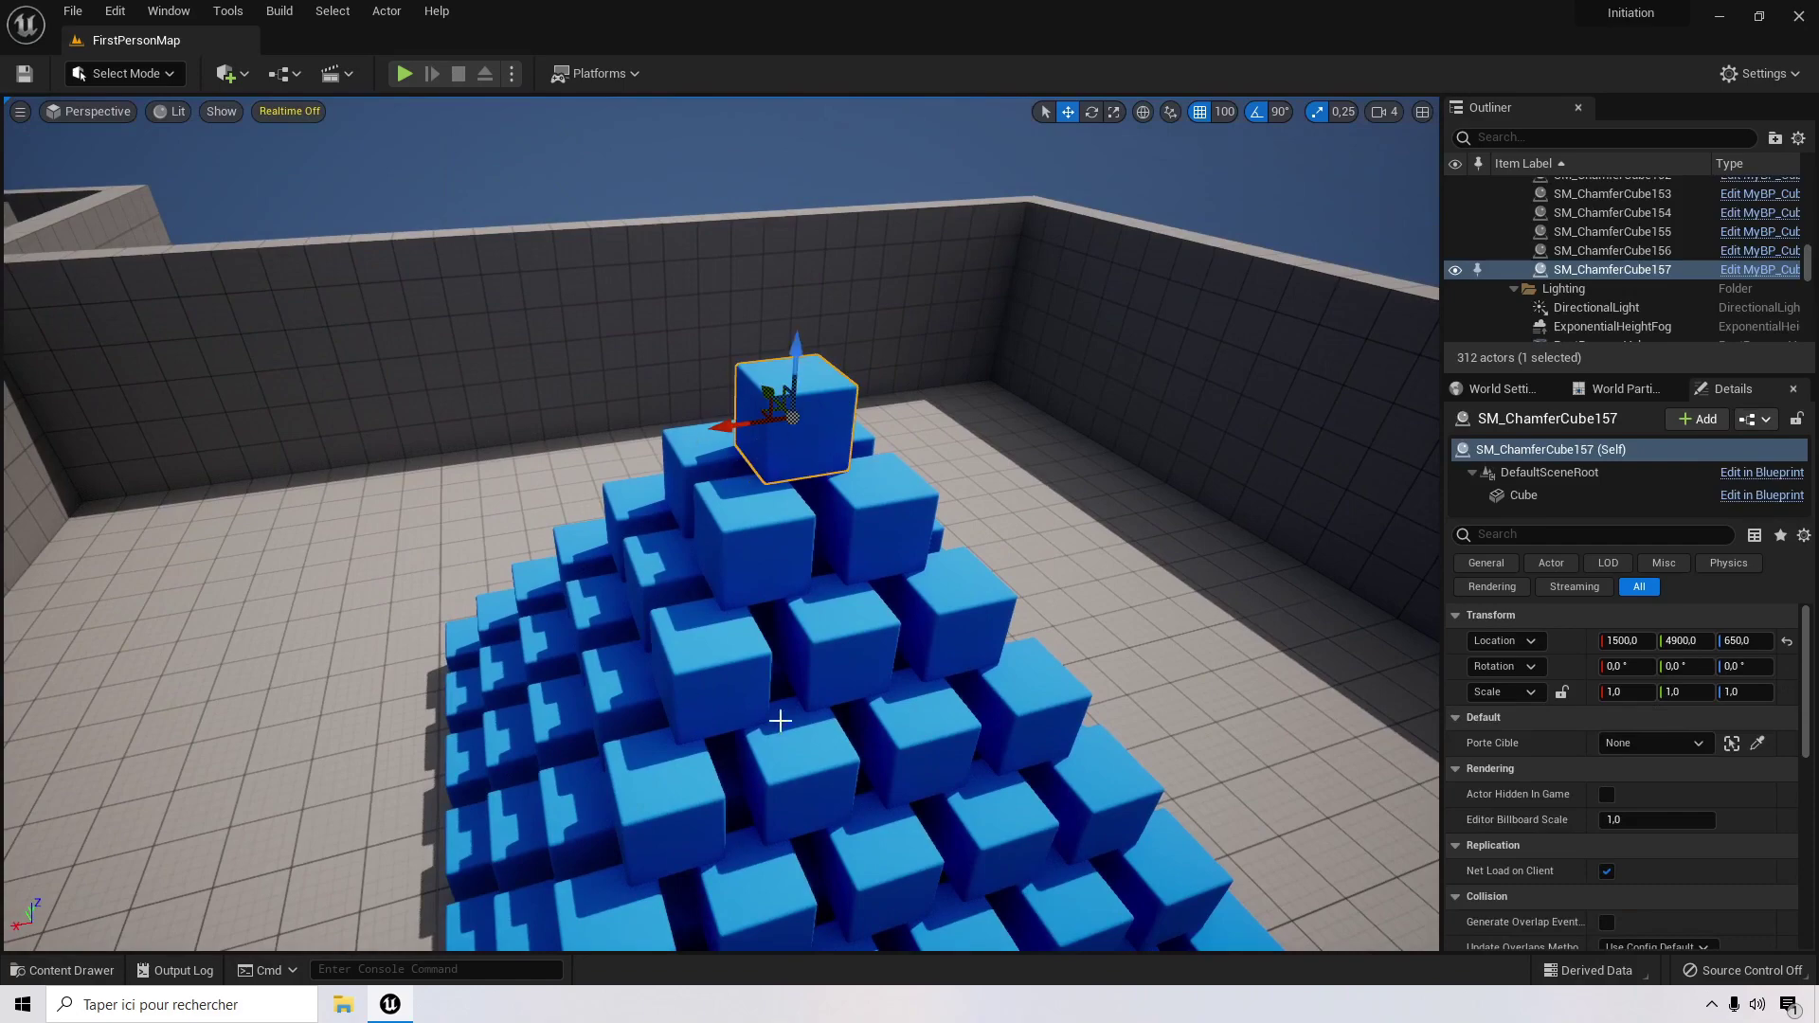
pyautogui.moveTo(780, 718); pyautogui.dragTo(810, 537, button='right')
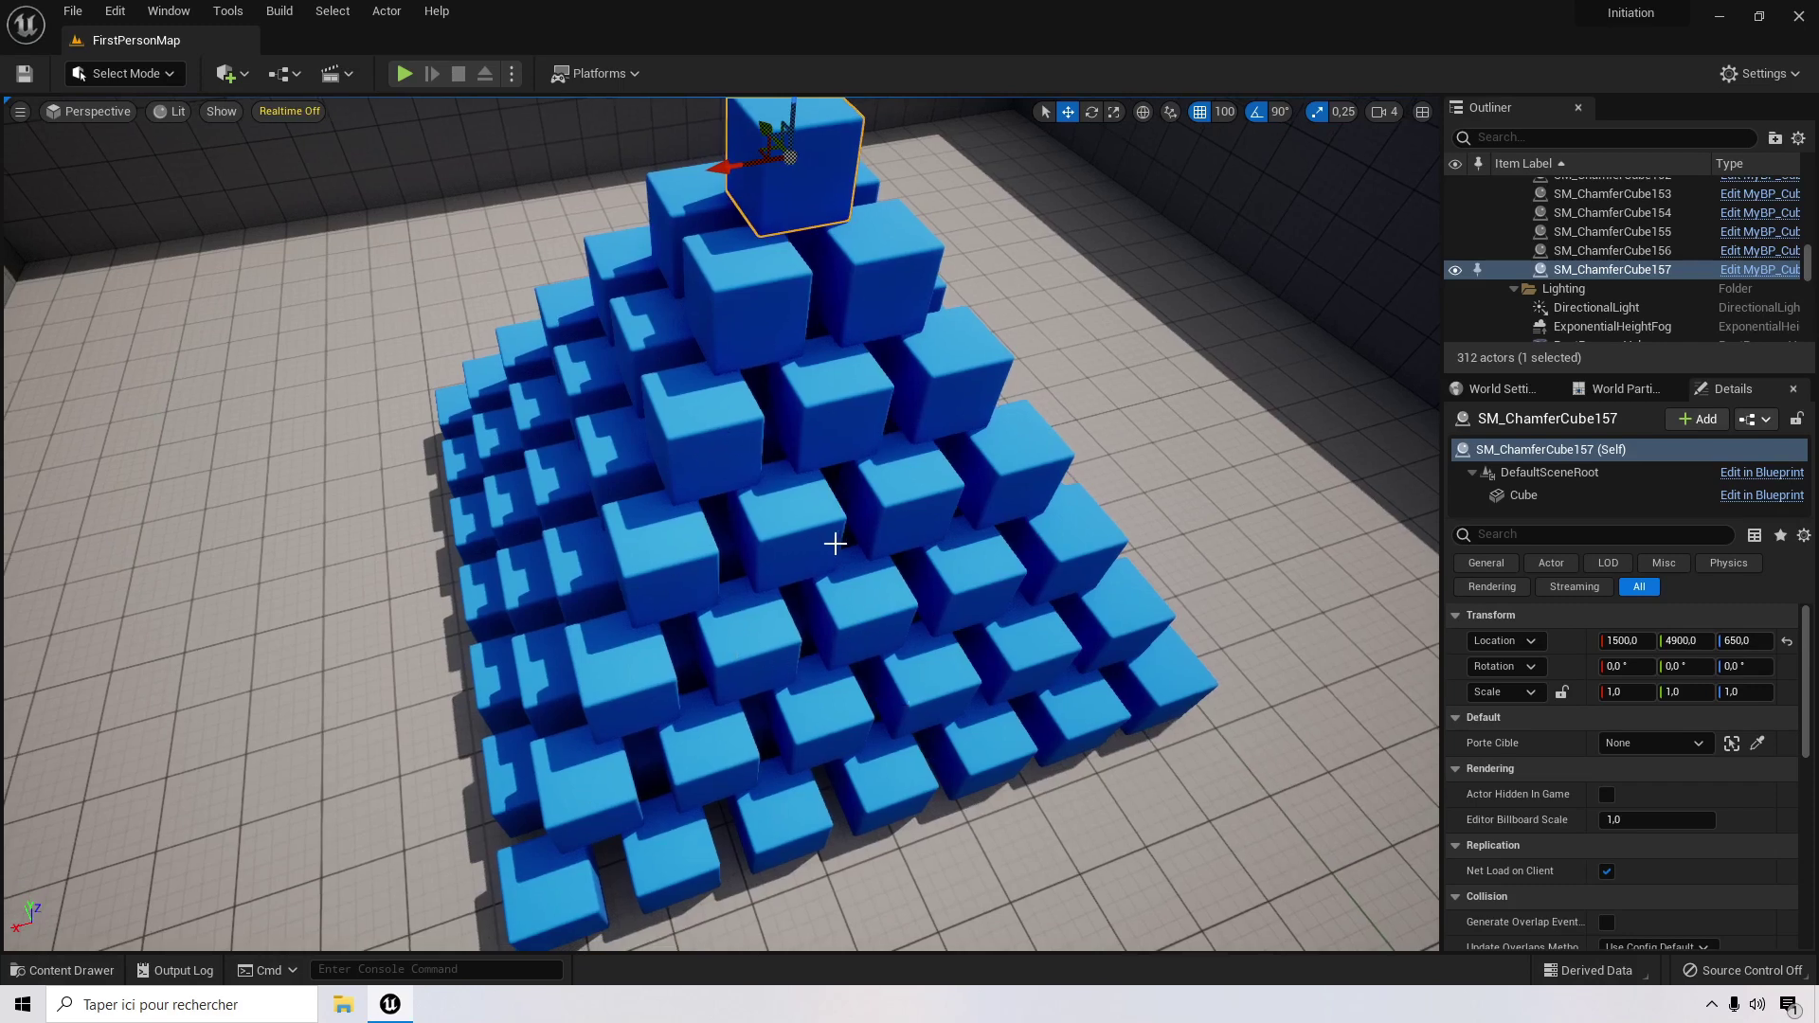
pyautogui.moveTo(646, 551); pyautogui.dragTo(455, 464, button='right')
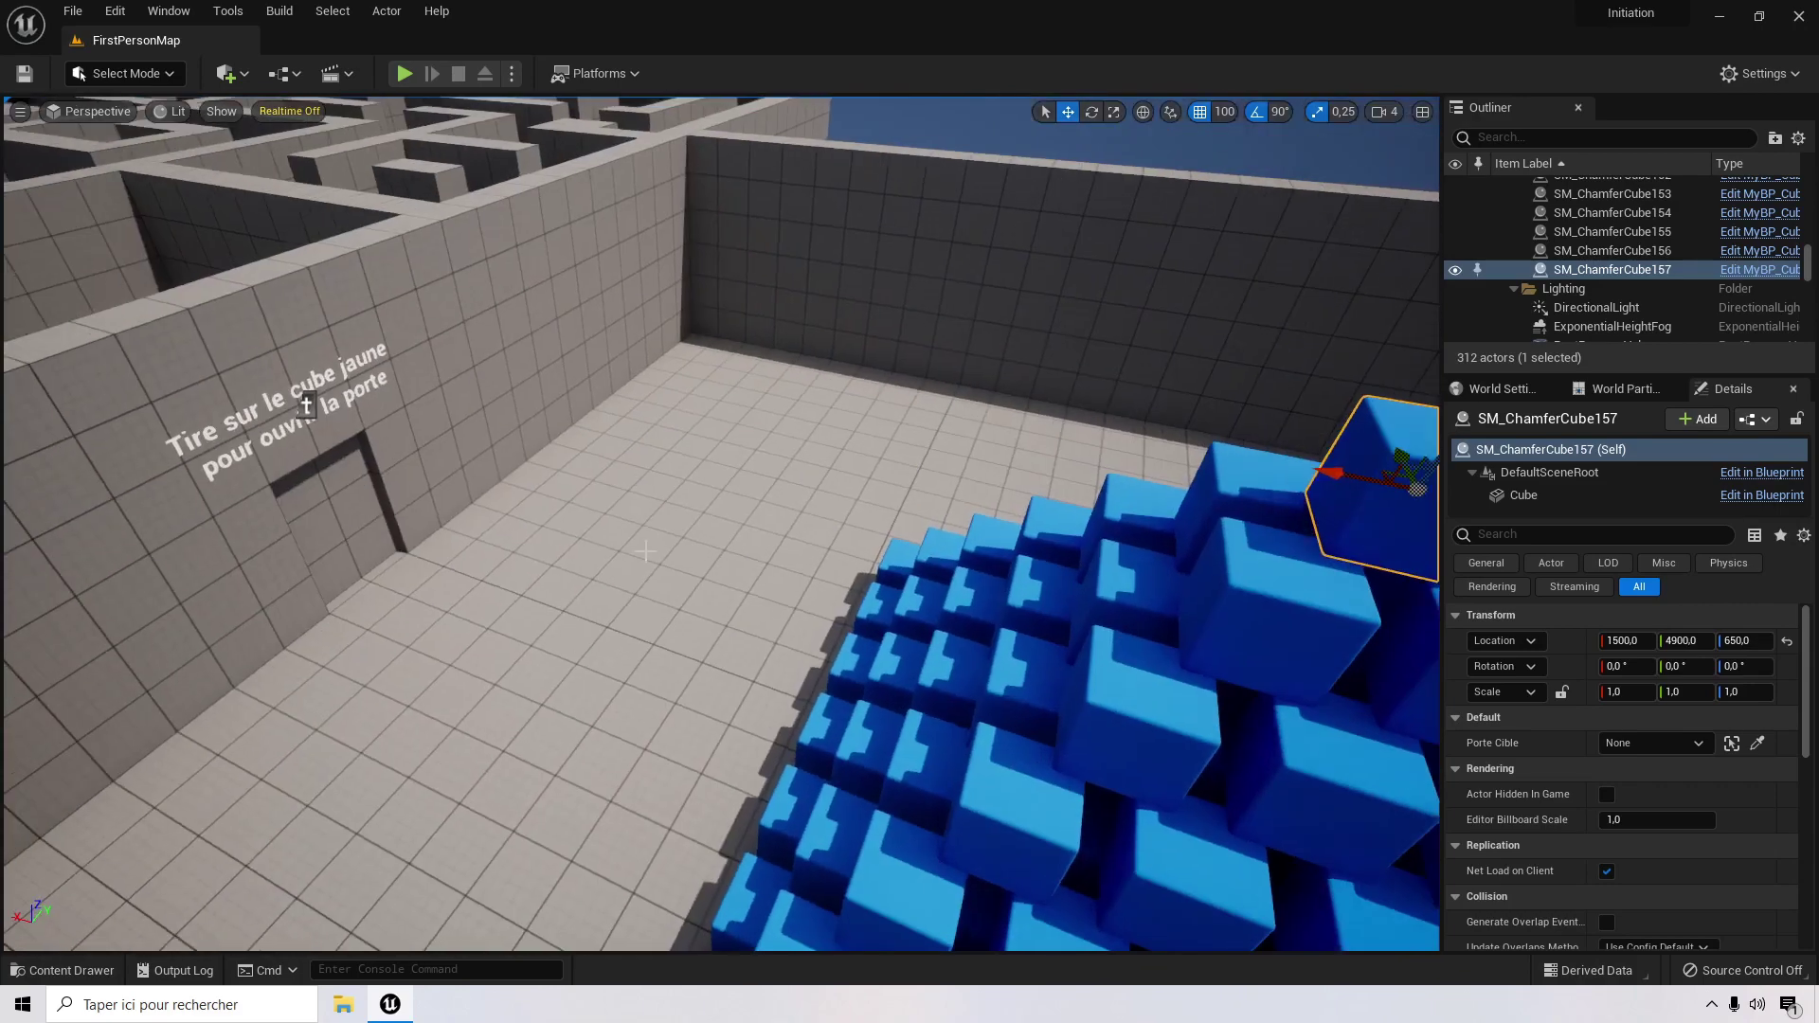
pyautogui.press('f')
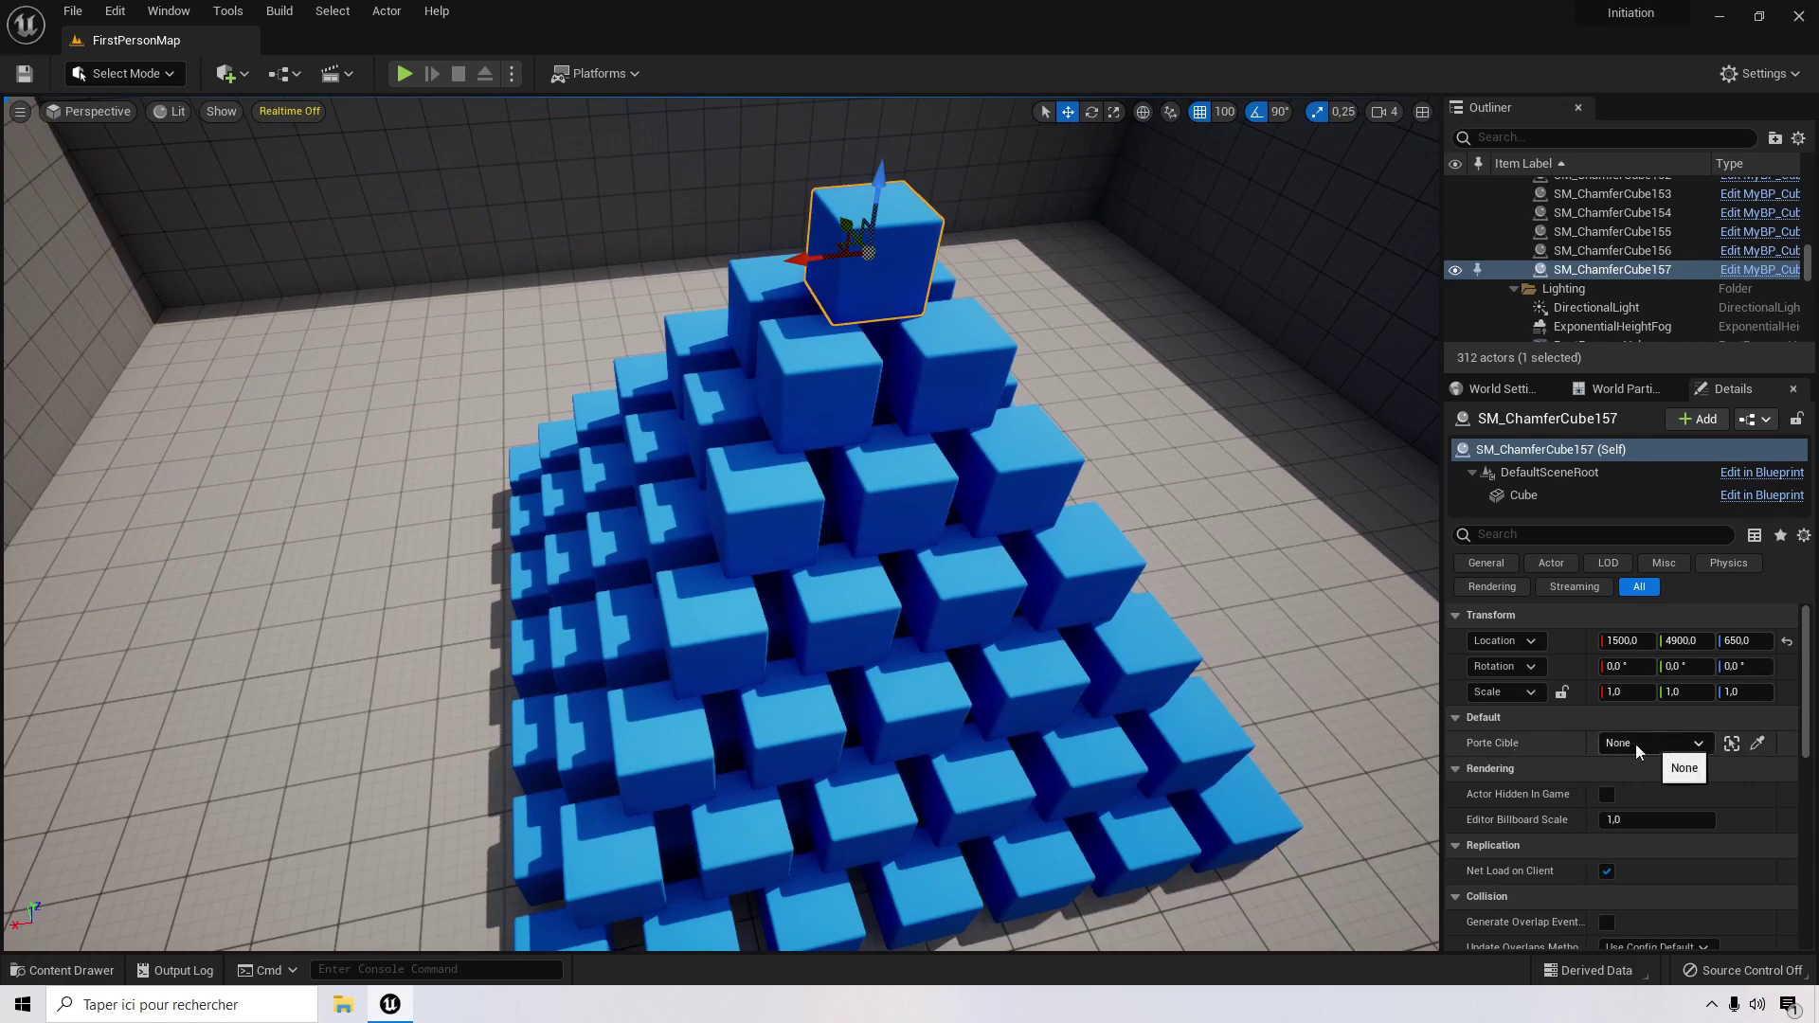
# Step: Hide the SM_Cube18 floor slab beneath the cube pyramid
pyautogui.moveTo(691, 657); pyautogui.dragTo(512, 654, button='right')
pyautogui.moveTo(361, 513); pyautogui.dragTo(356, 512, button='right')
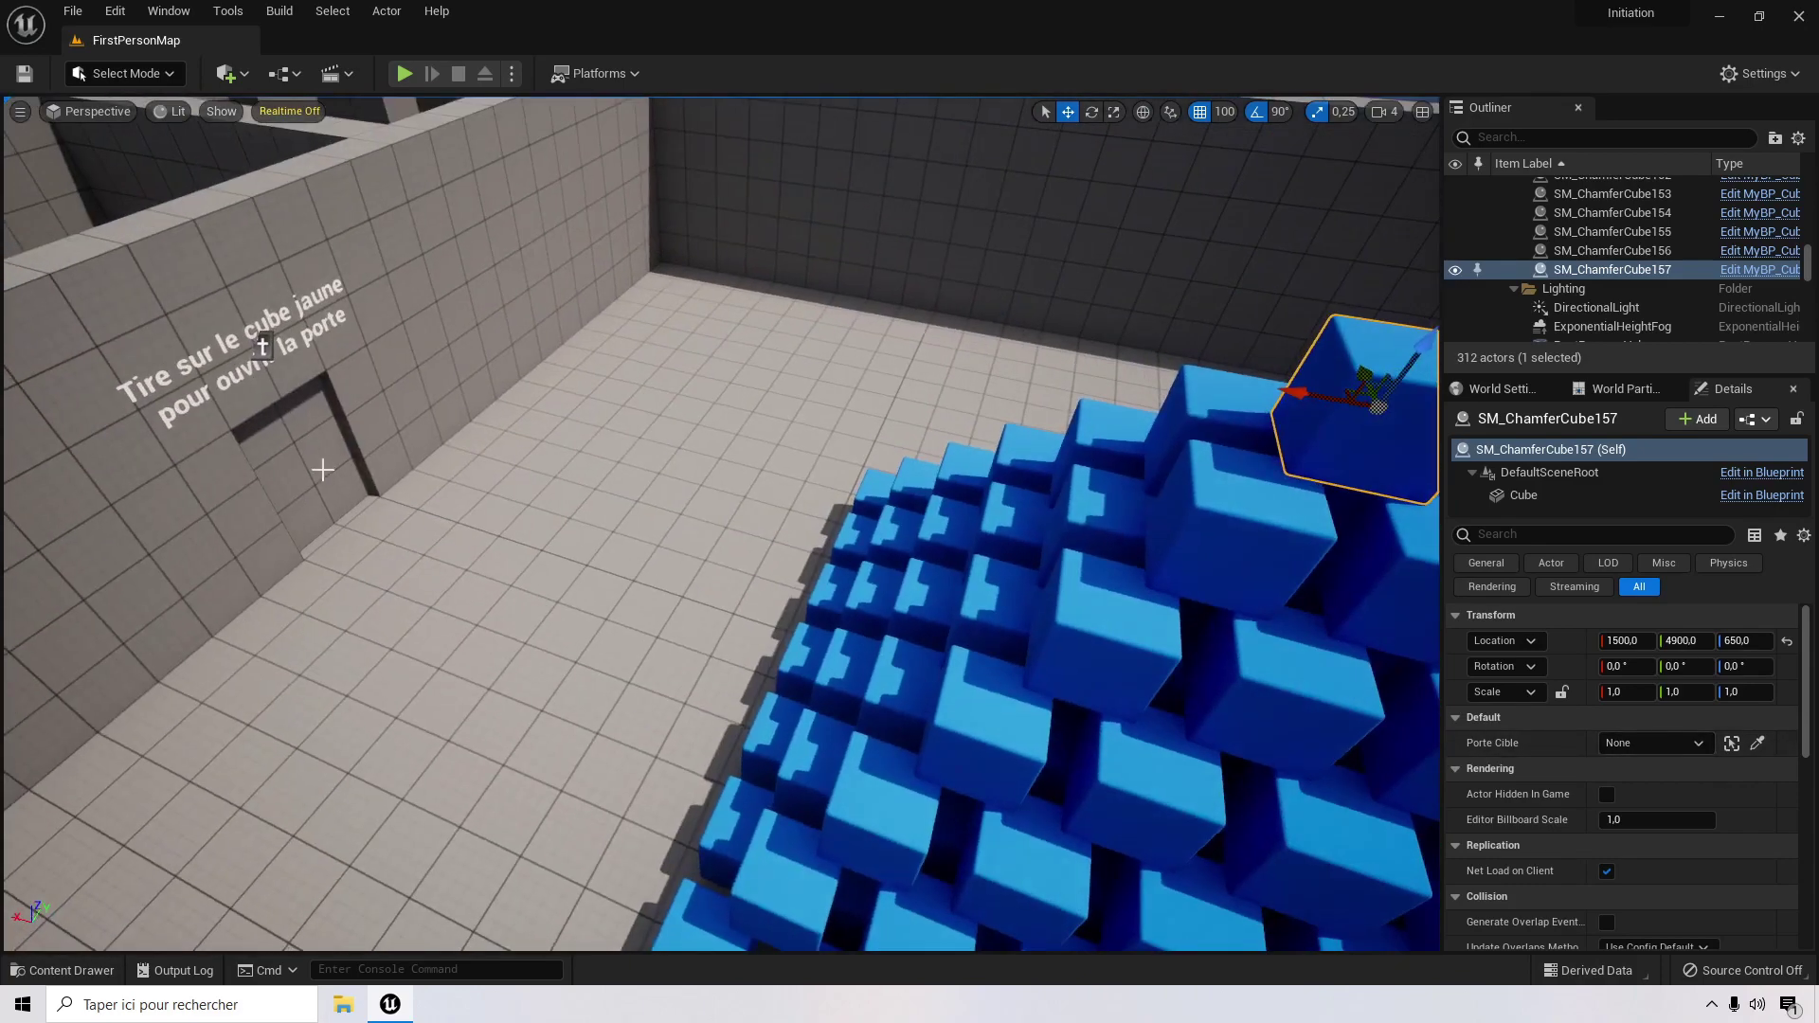
pyautogui.moveTo(870, 744); pyautogui.dragTo(986, 744, button='right')
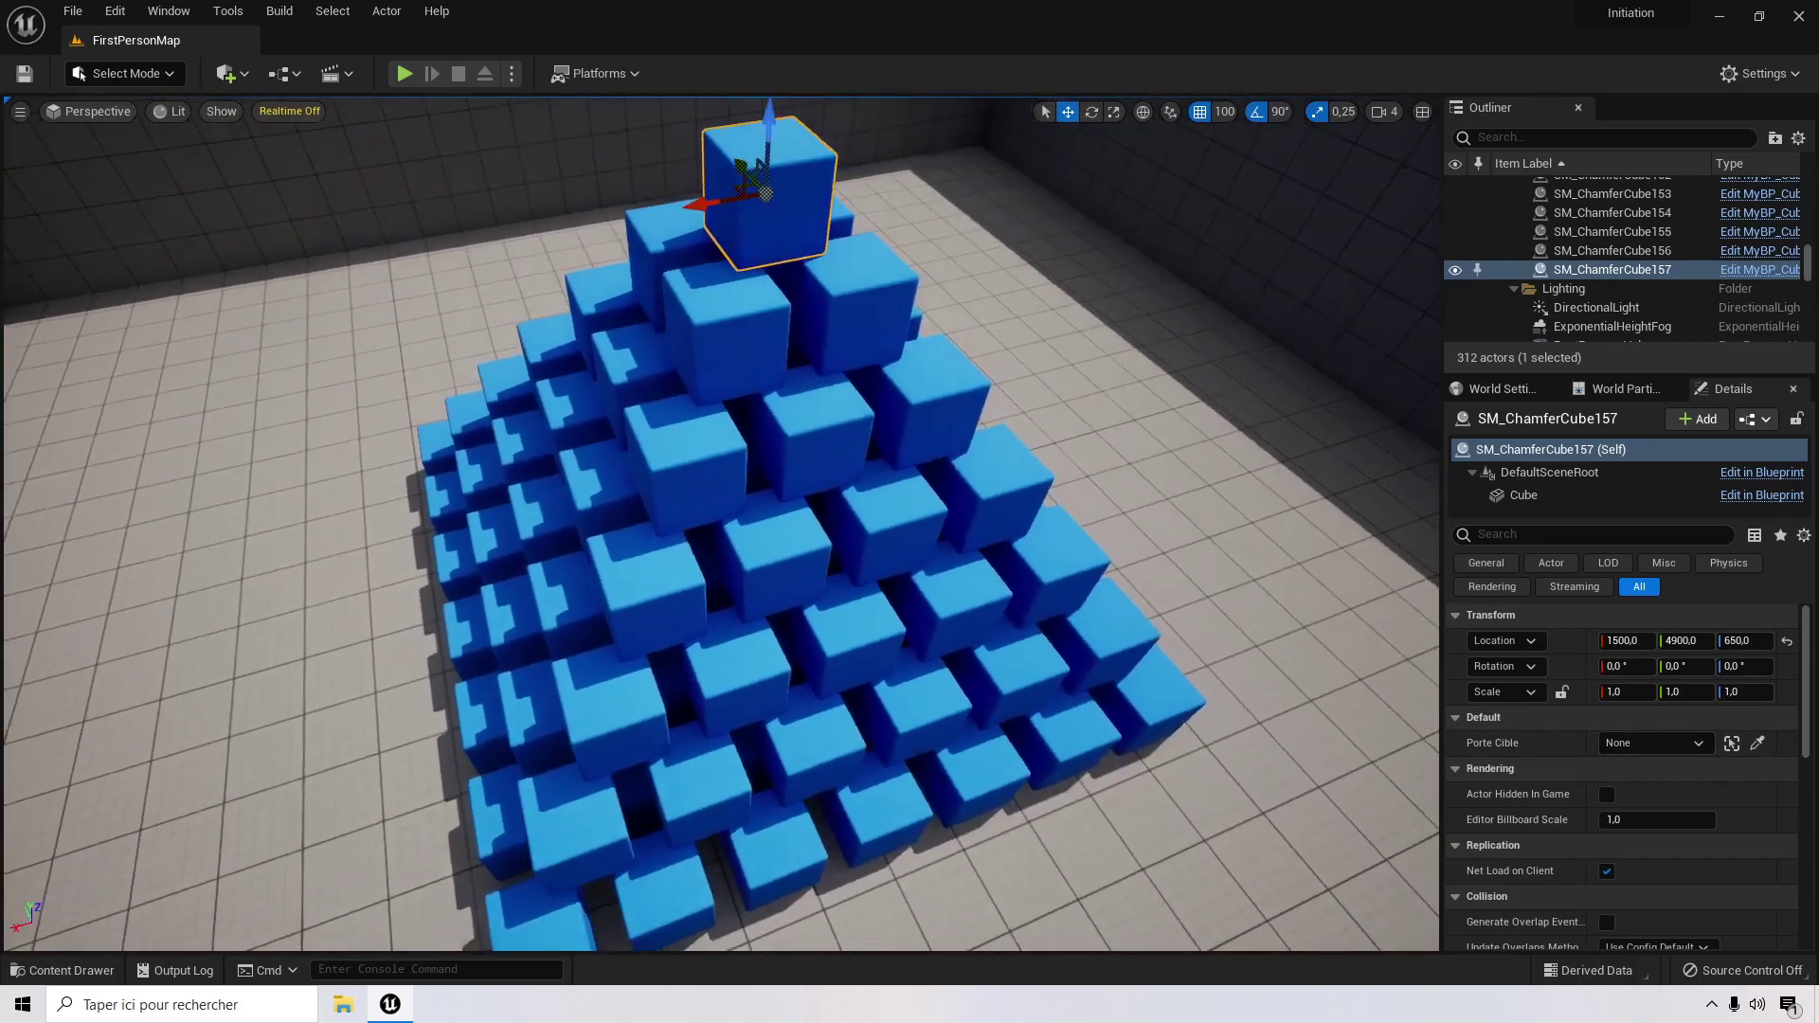
pyautogui.scroll(3, 841, 742)
pyautogui.rightClick(1074, 745)
pyautogui.scroll(-4, 1052, 825)
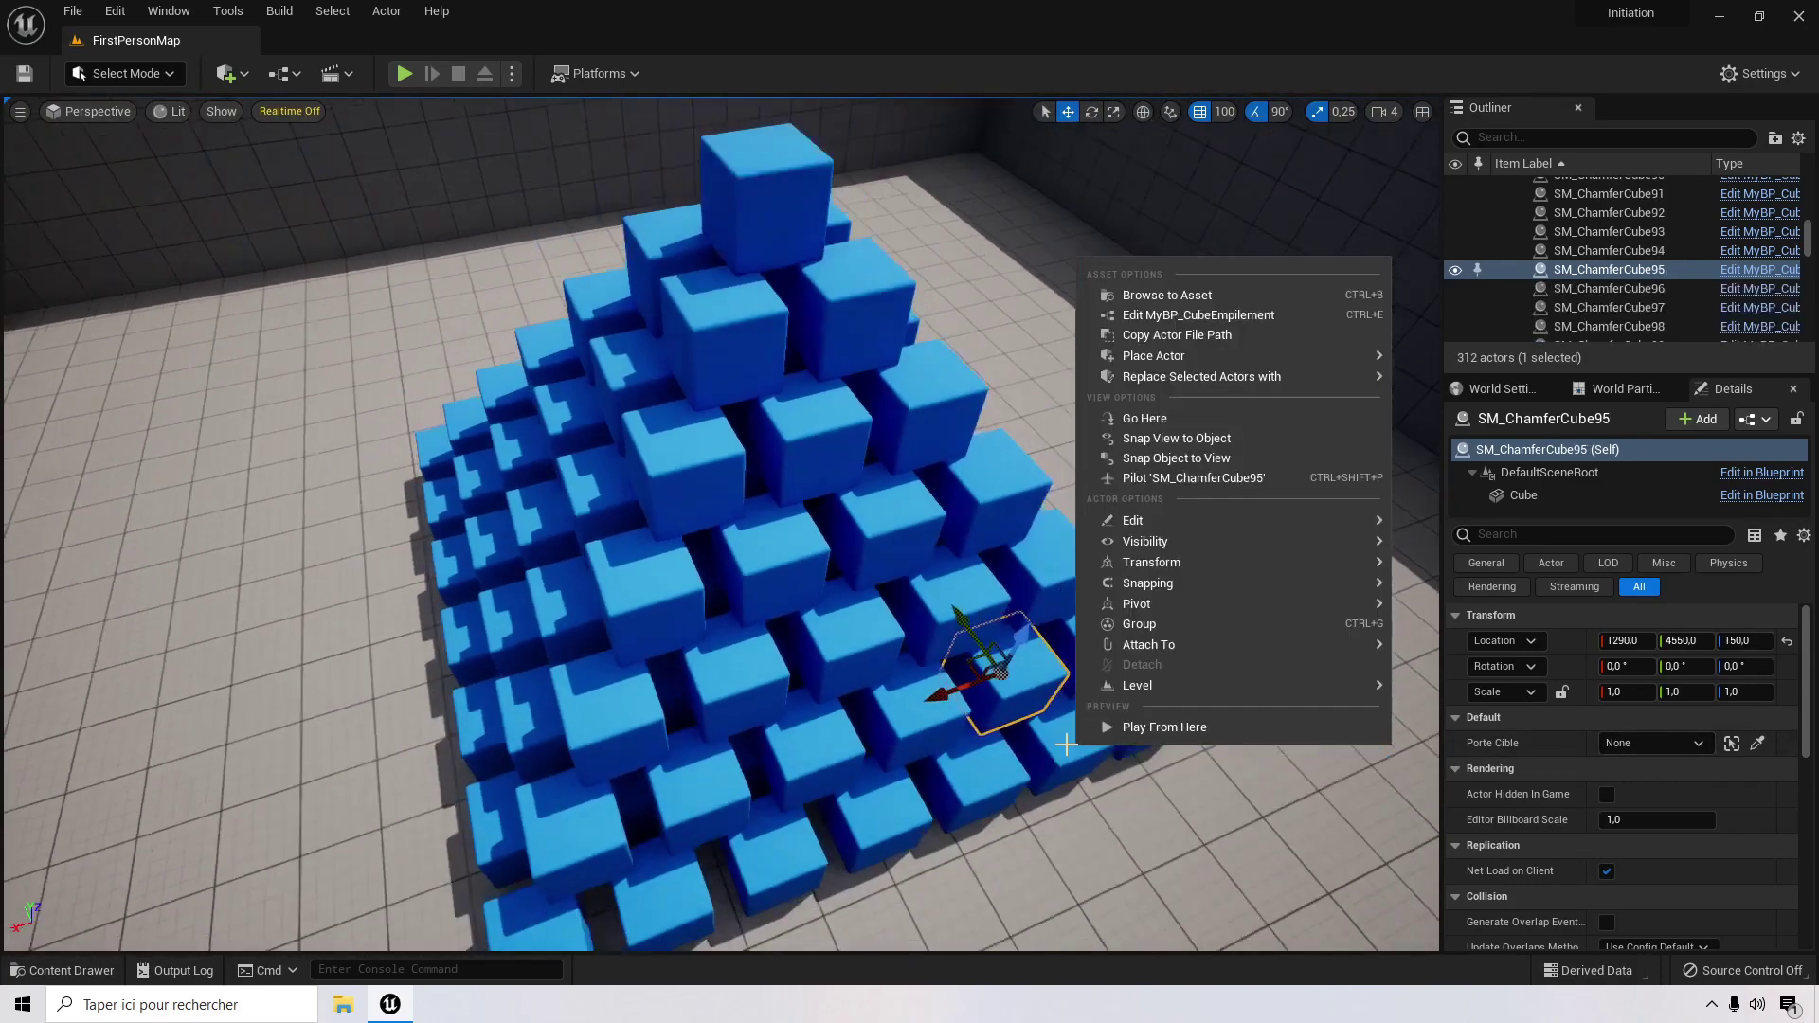
pyautogui.click(1179, 832)
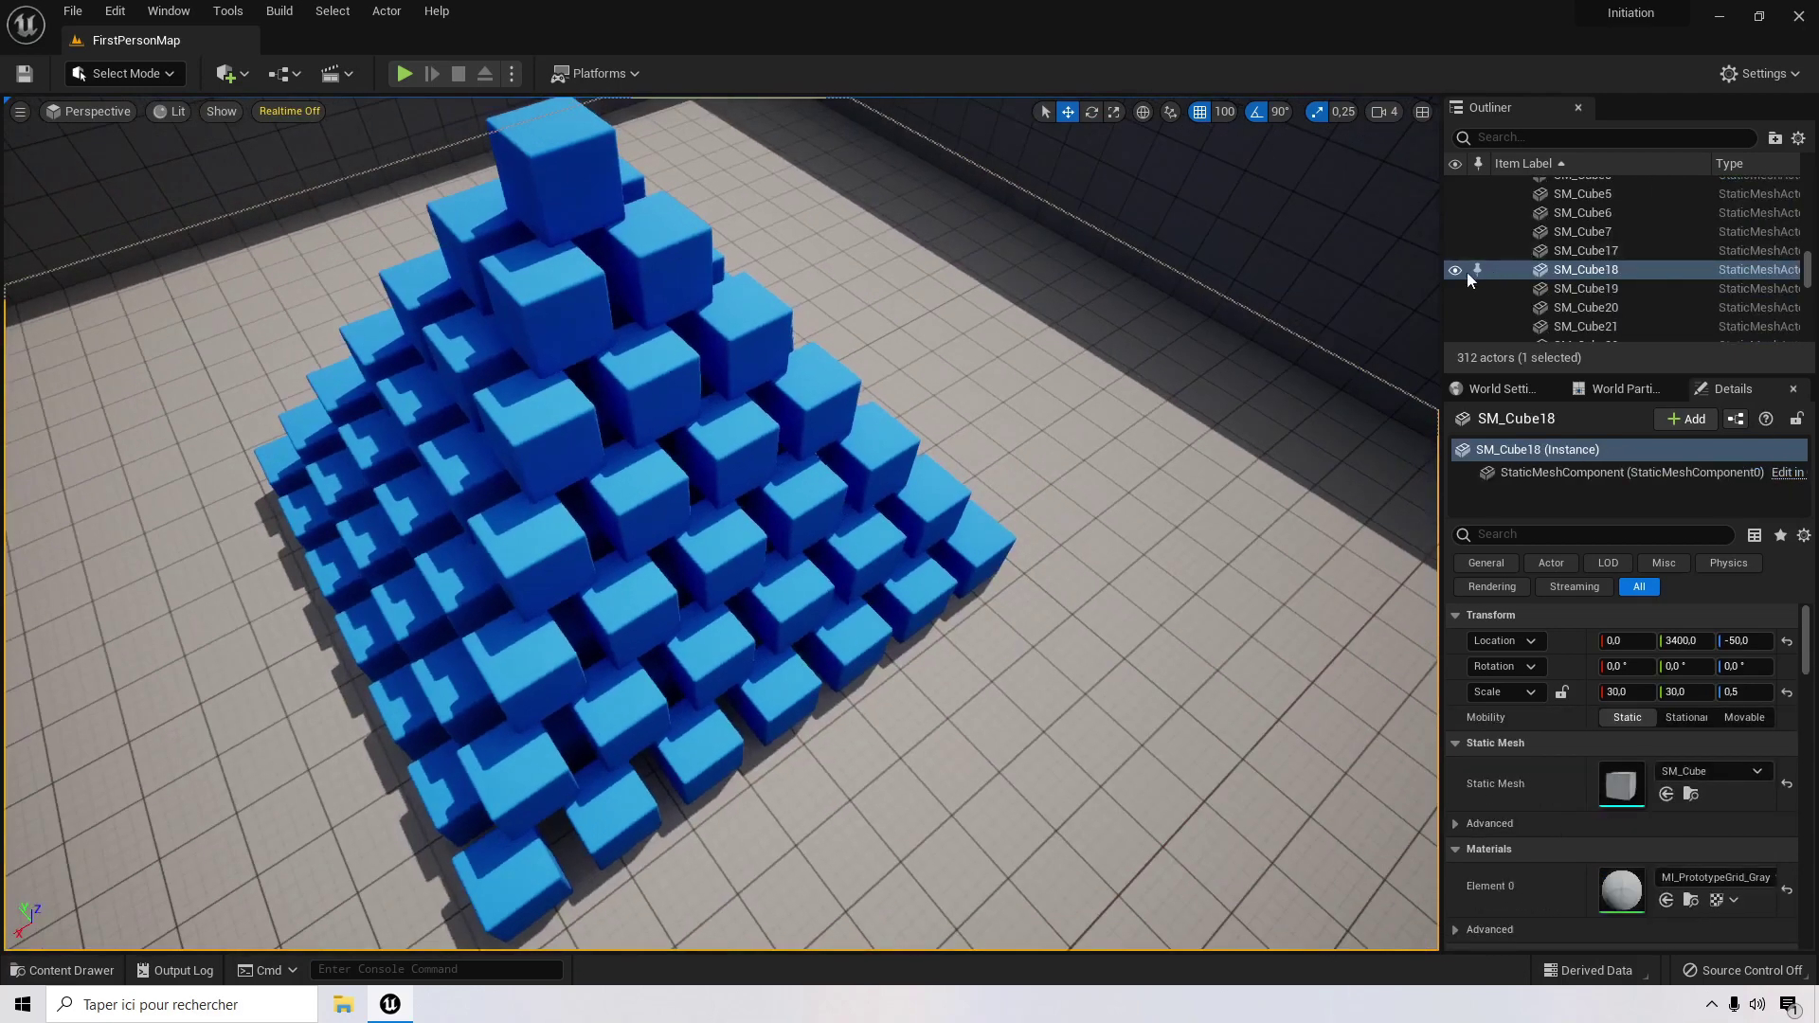
pyautogui.click(1456, 270)
# Step: From underneath the pyramid, select the BP_Cible cube in the bottom layer and focus the view on it
pyautogui.scroll(5, 1068, 410)
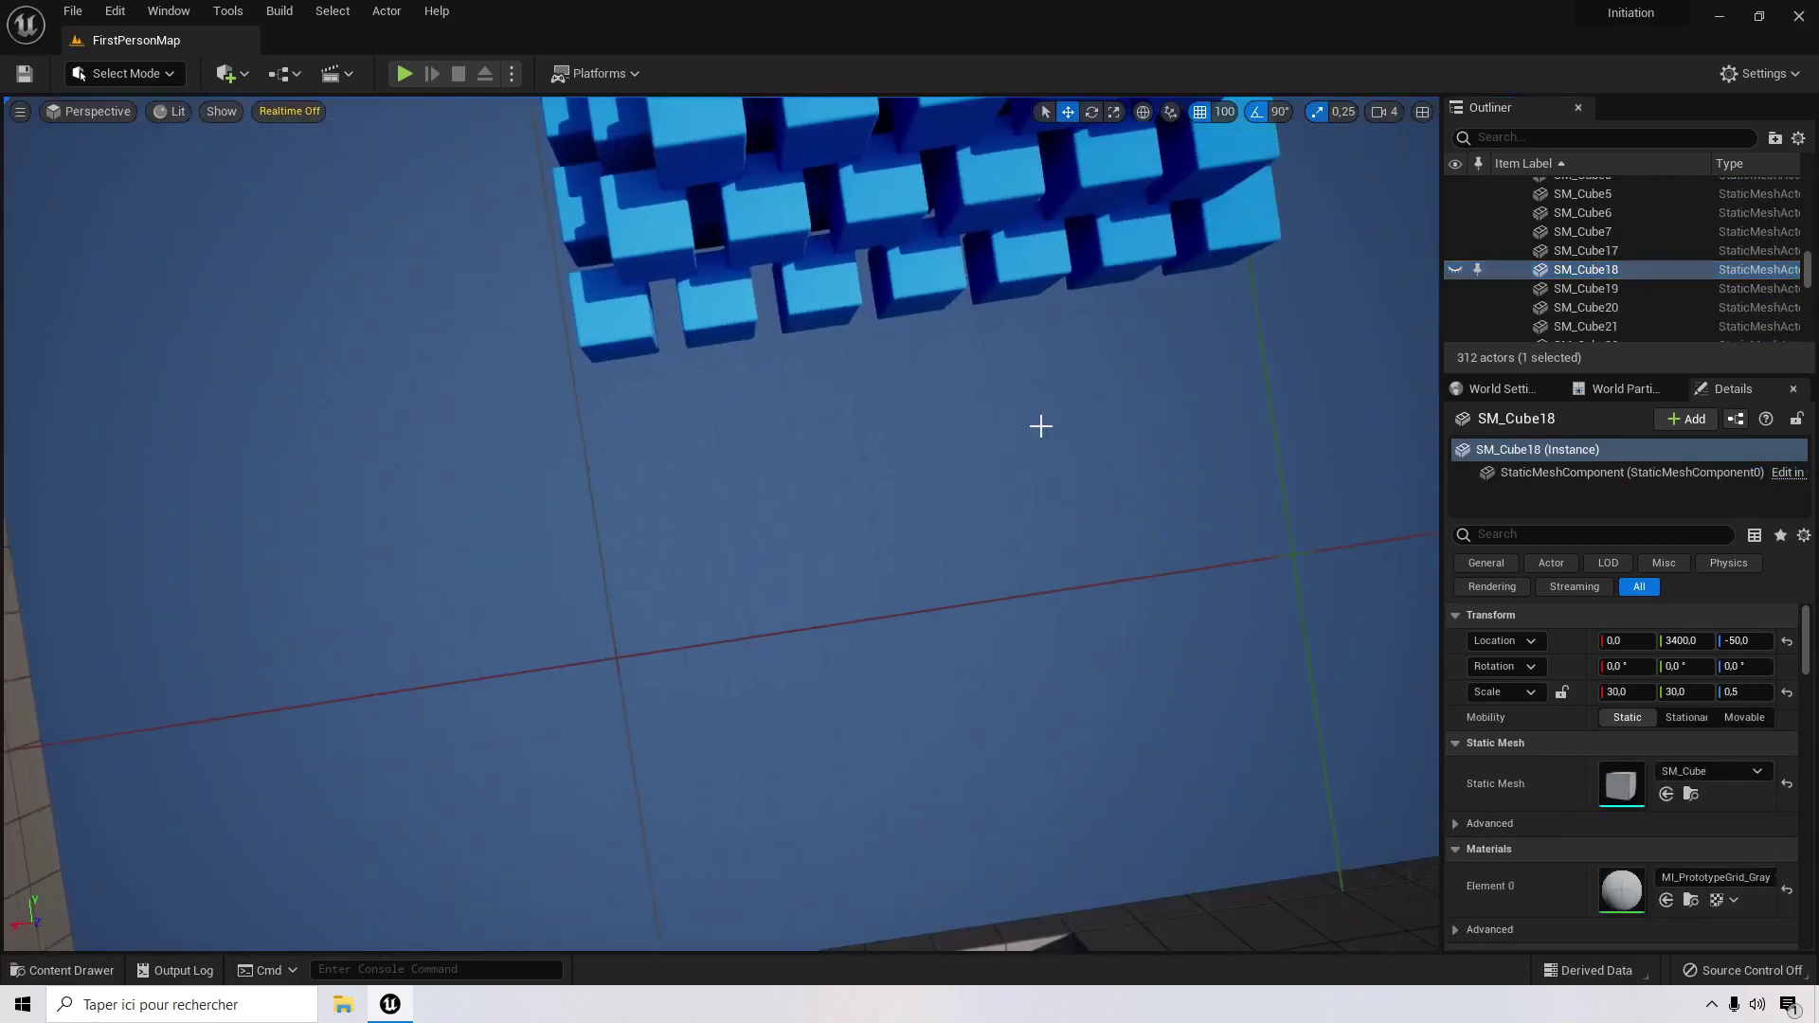
pyautogui.scroll(5, 1063, 410)
pyautogui.moveTo(1066, 410); pyautogui.dragTo(885, 722, button='right')
pyautogui.click(915, 713)
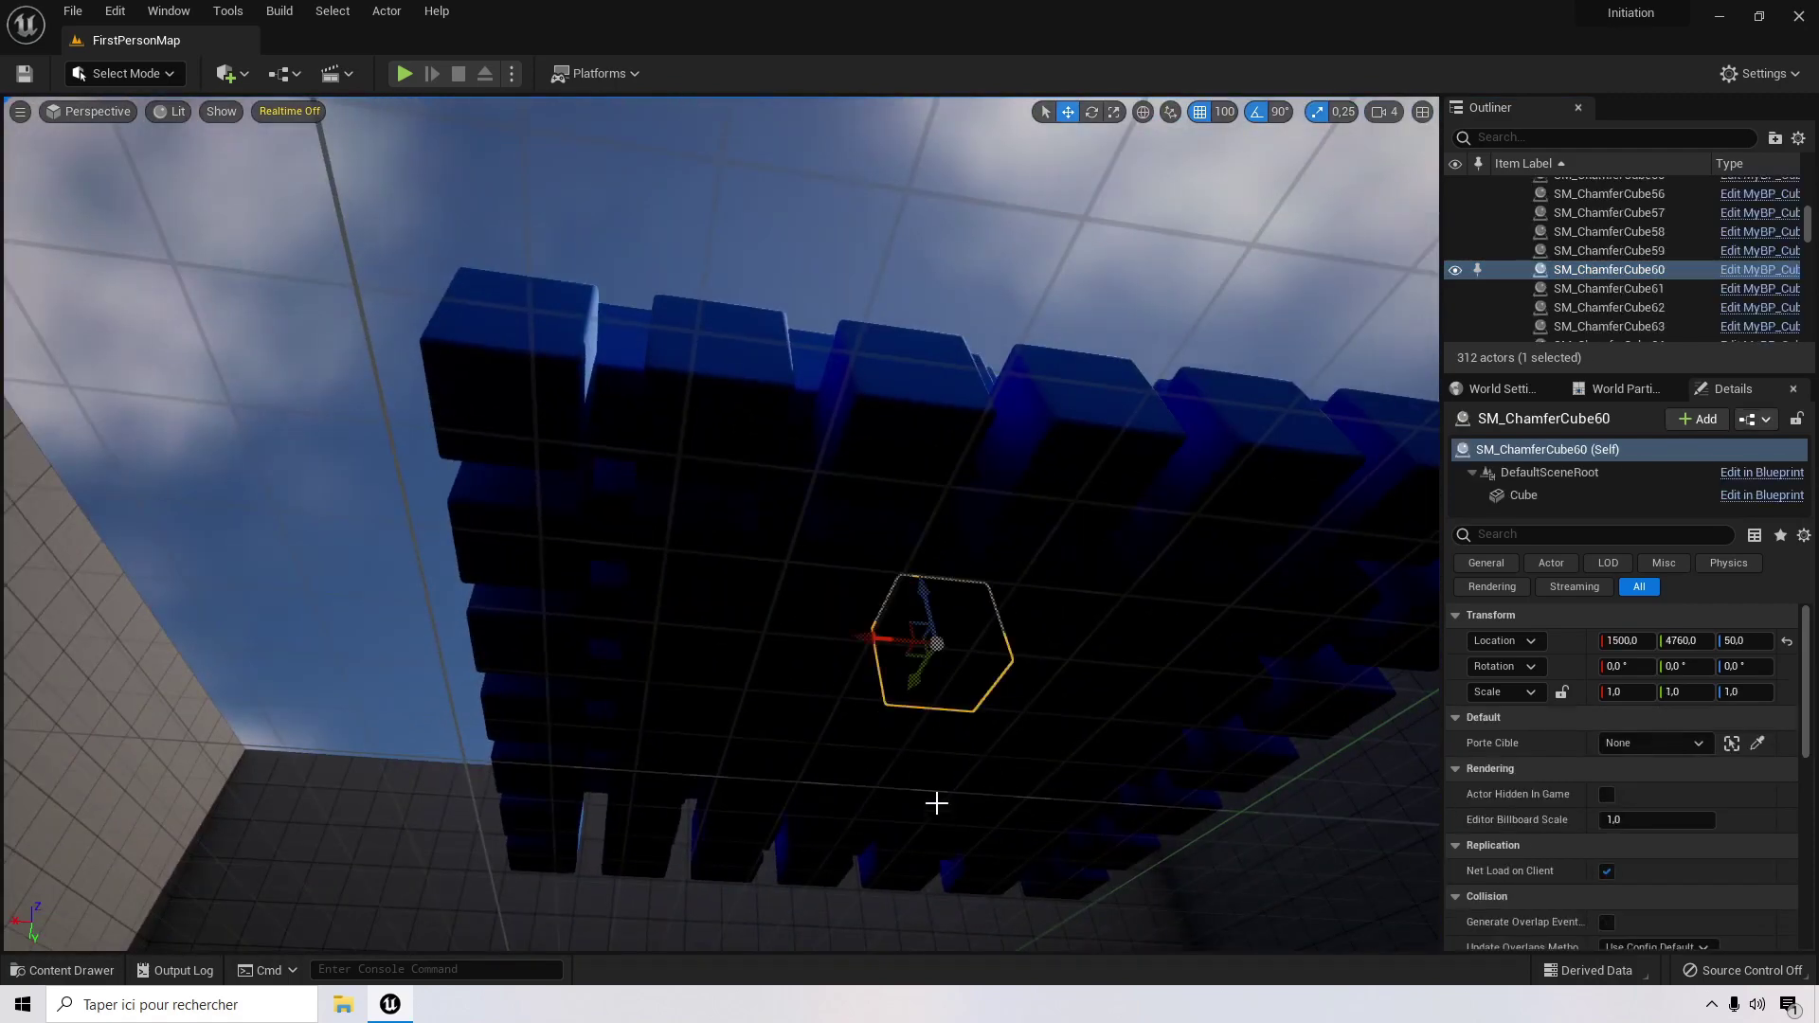
pyautogui.click(904, 734)
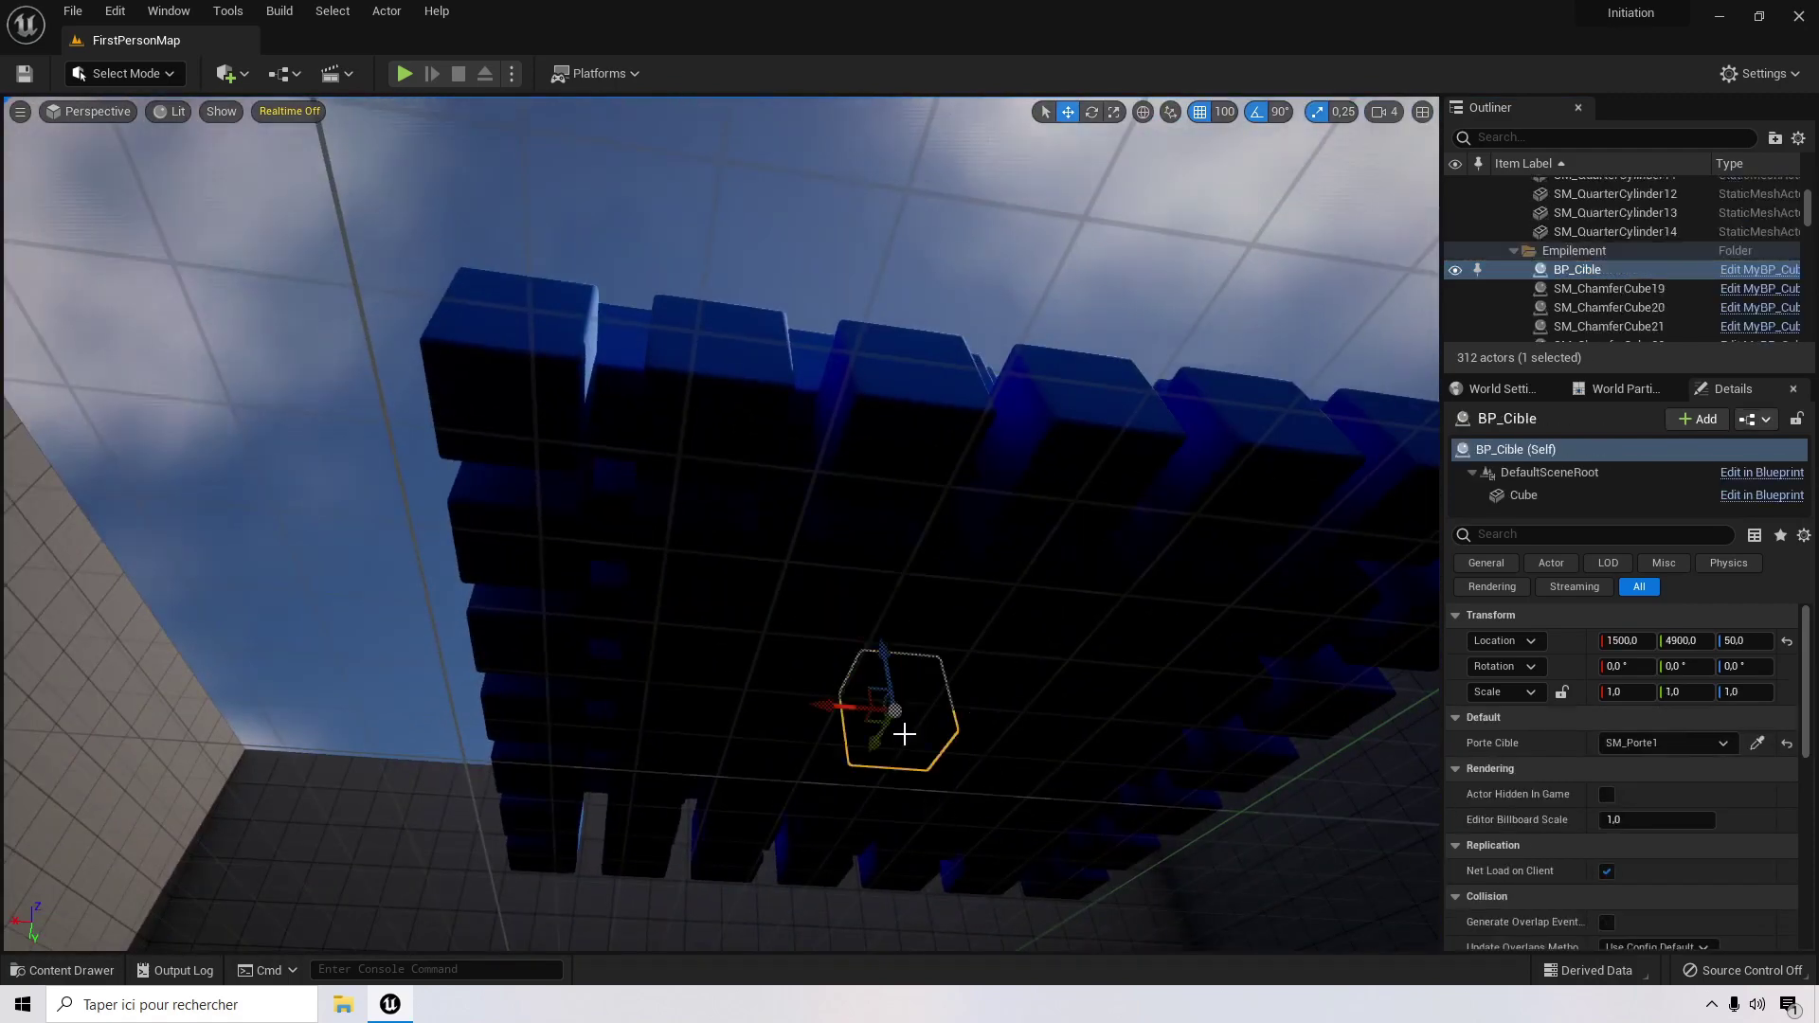
pyautogui.press('f')
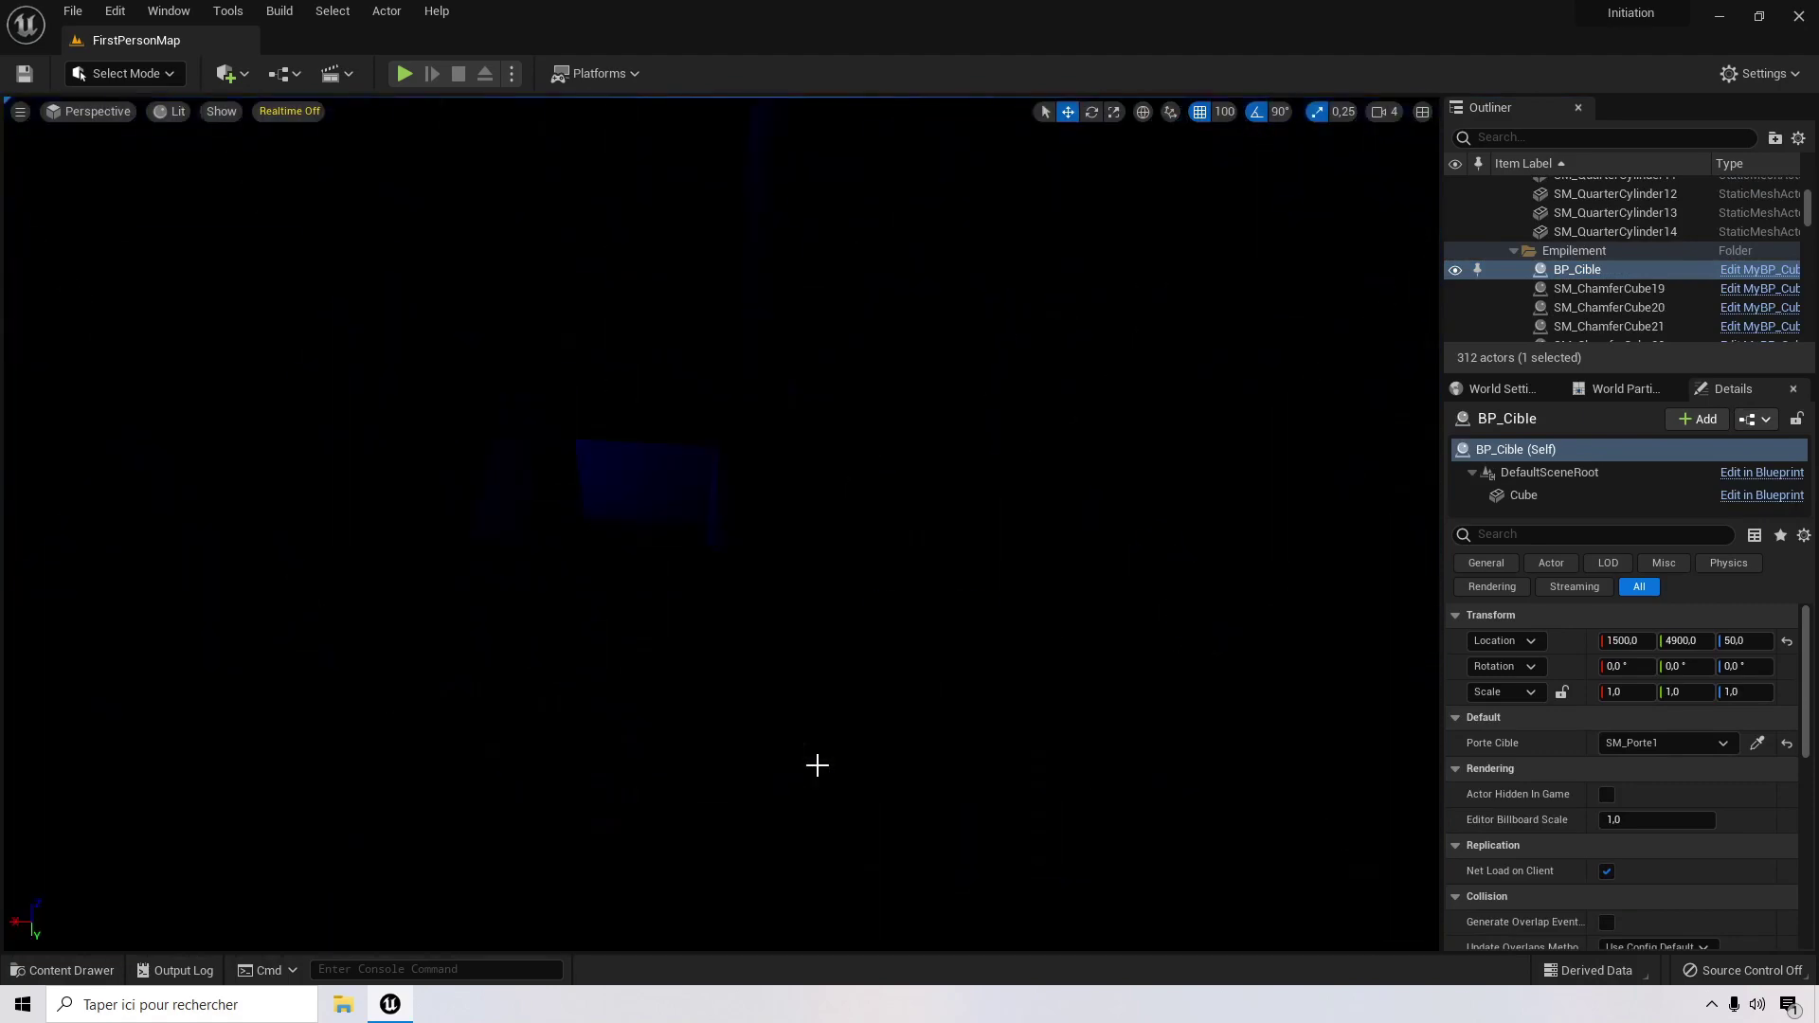
# Step: Hide all cubes in the Empilement folder and show them again
pyautogui.scroll(-10, 831, 730)
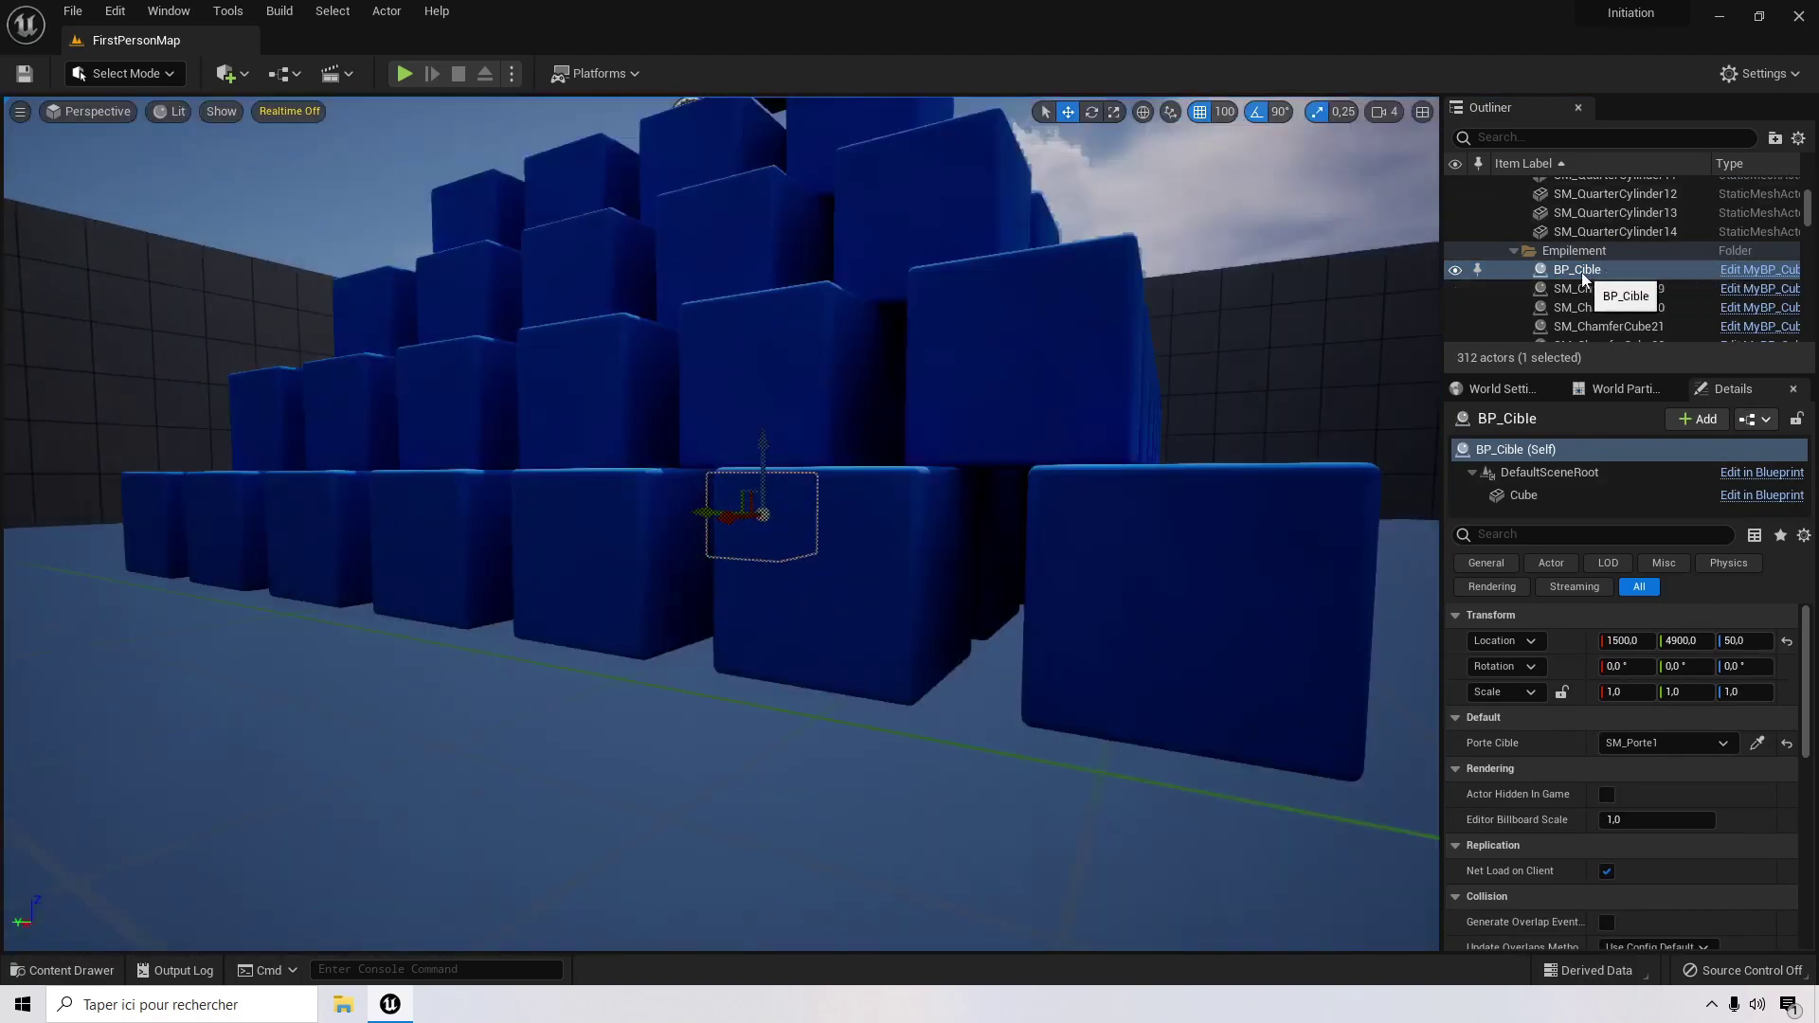
pyautogui.moveTo(895, 448); pyautogui.dragTo(896, 531, button='right')
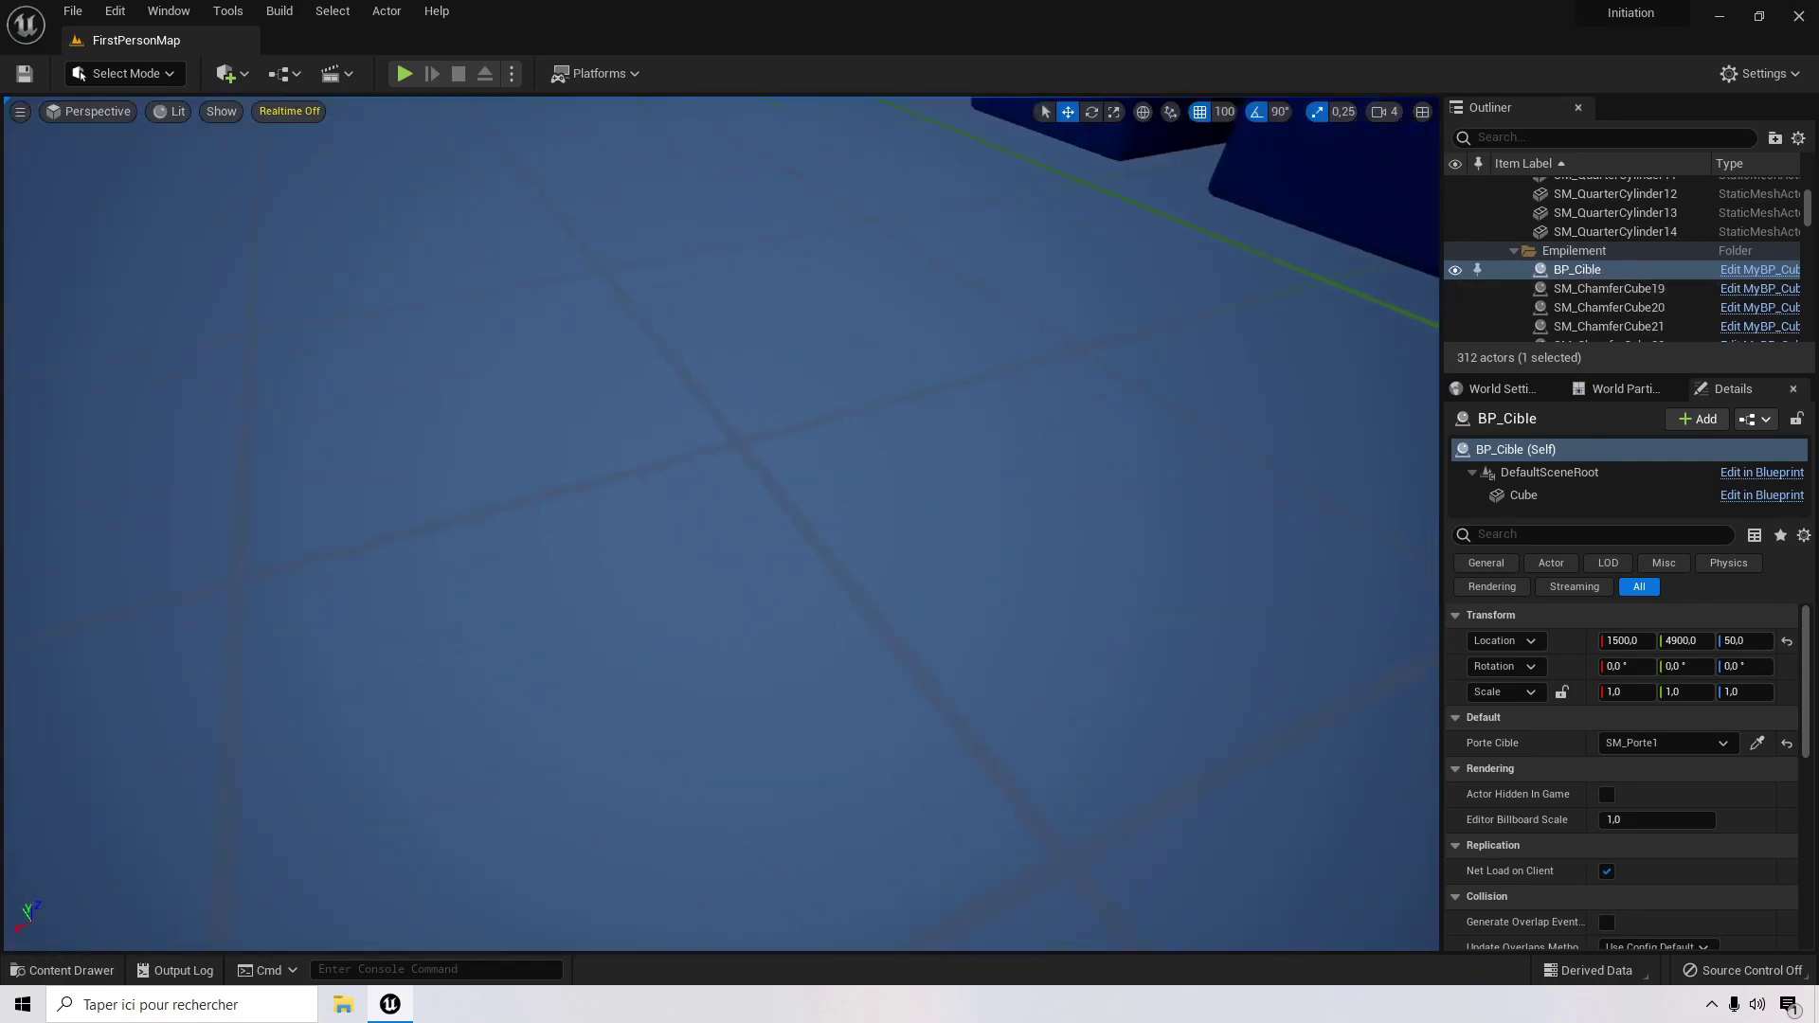
pyautogui.scroll(-10, 890, 443)
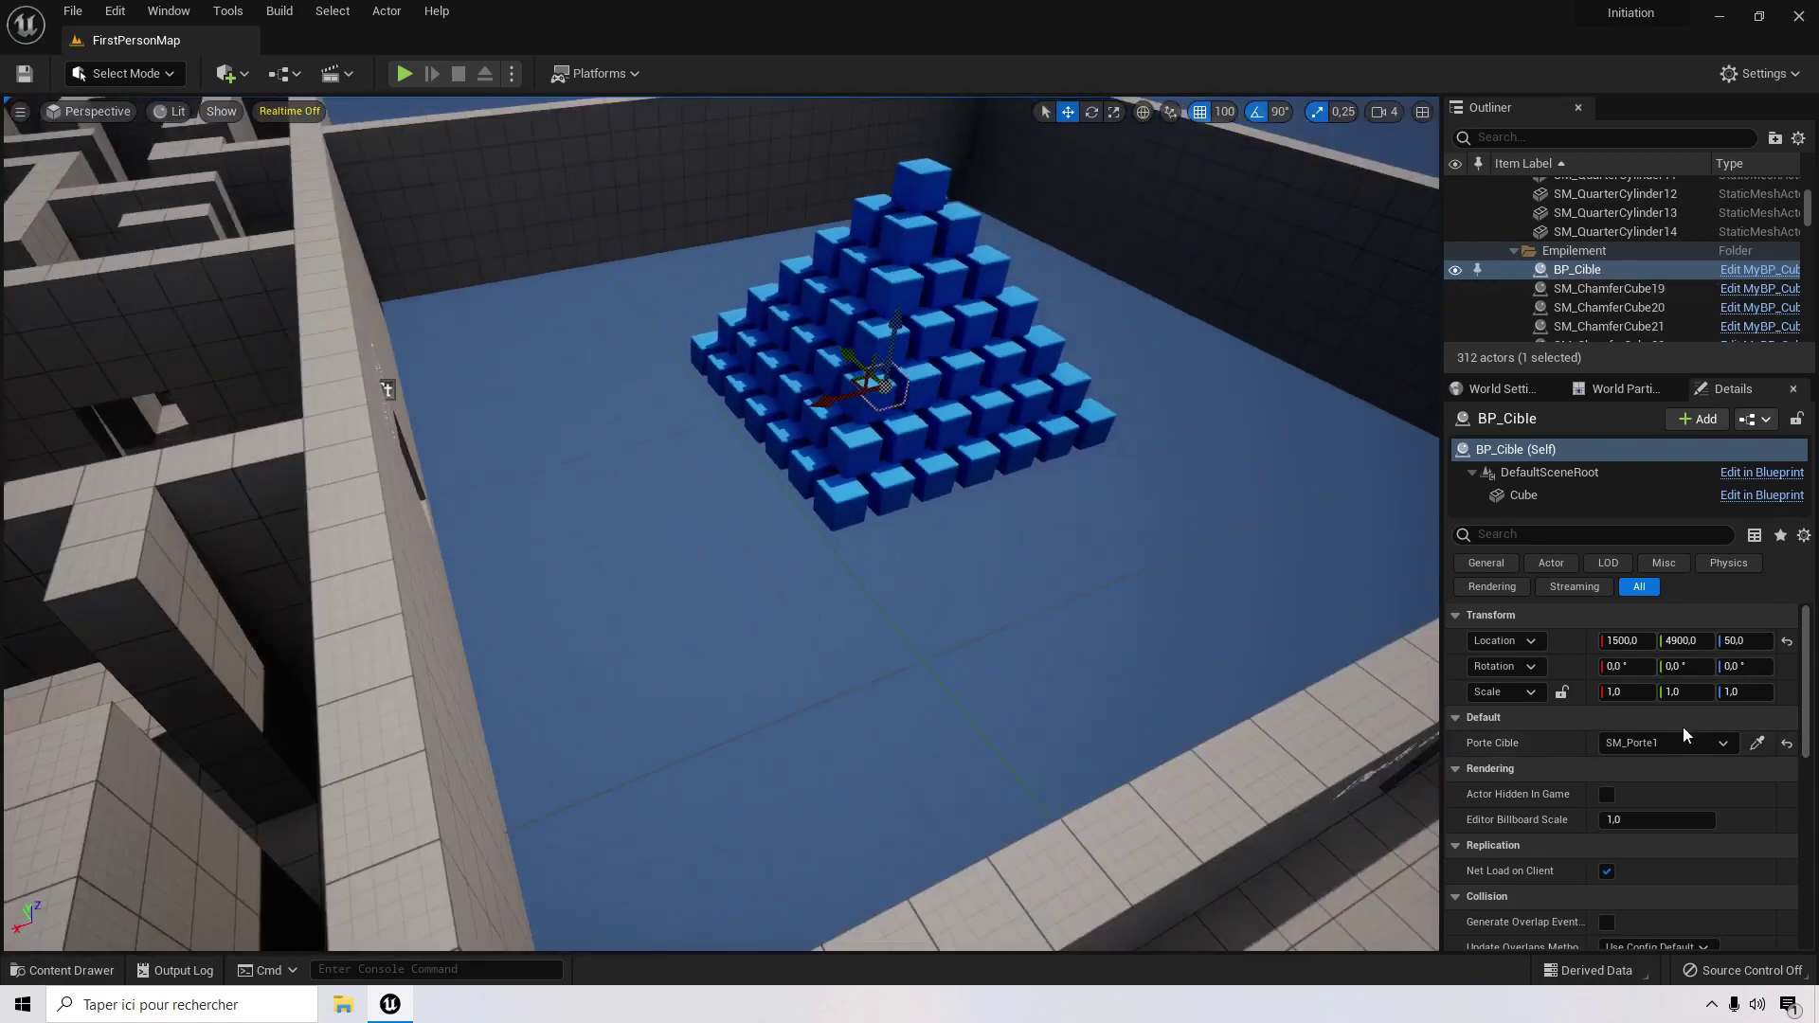
pyautogui.scroll(-5, 1524, 296)
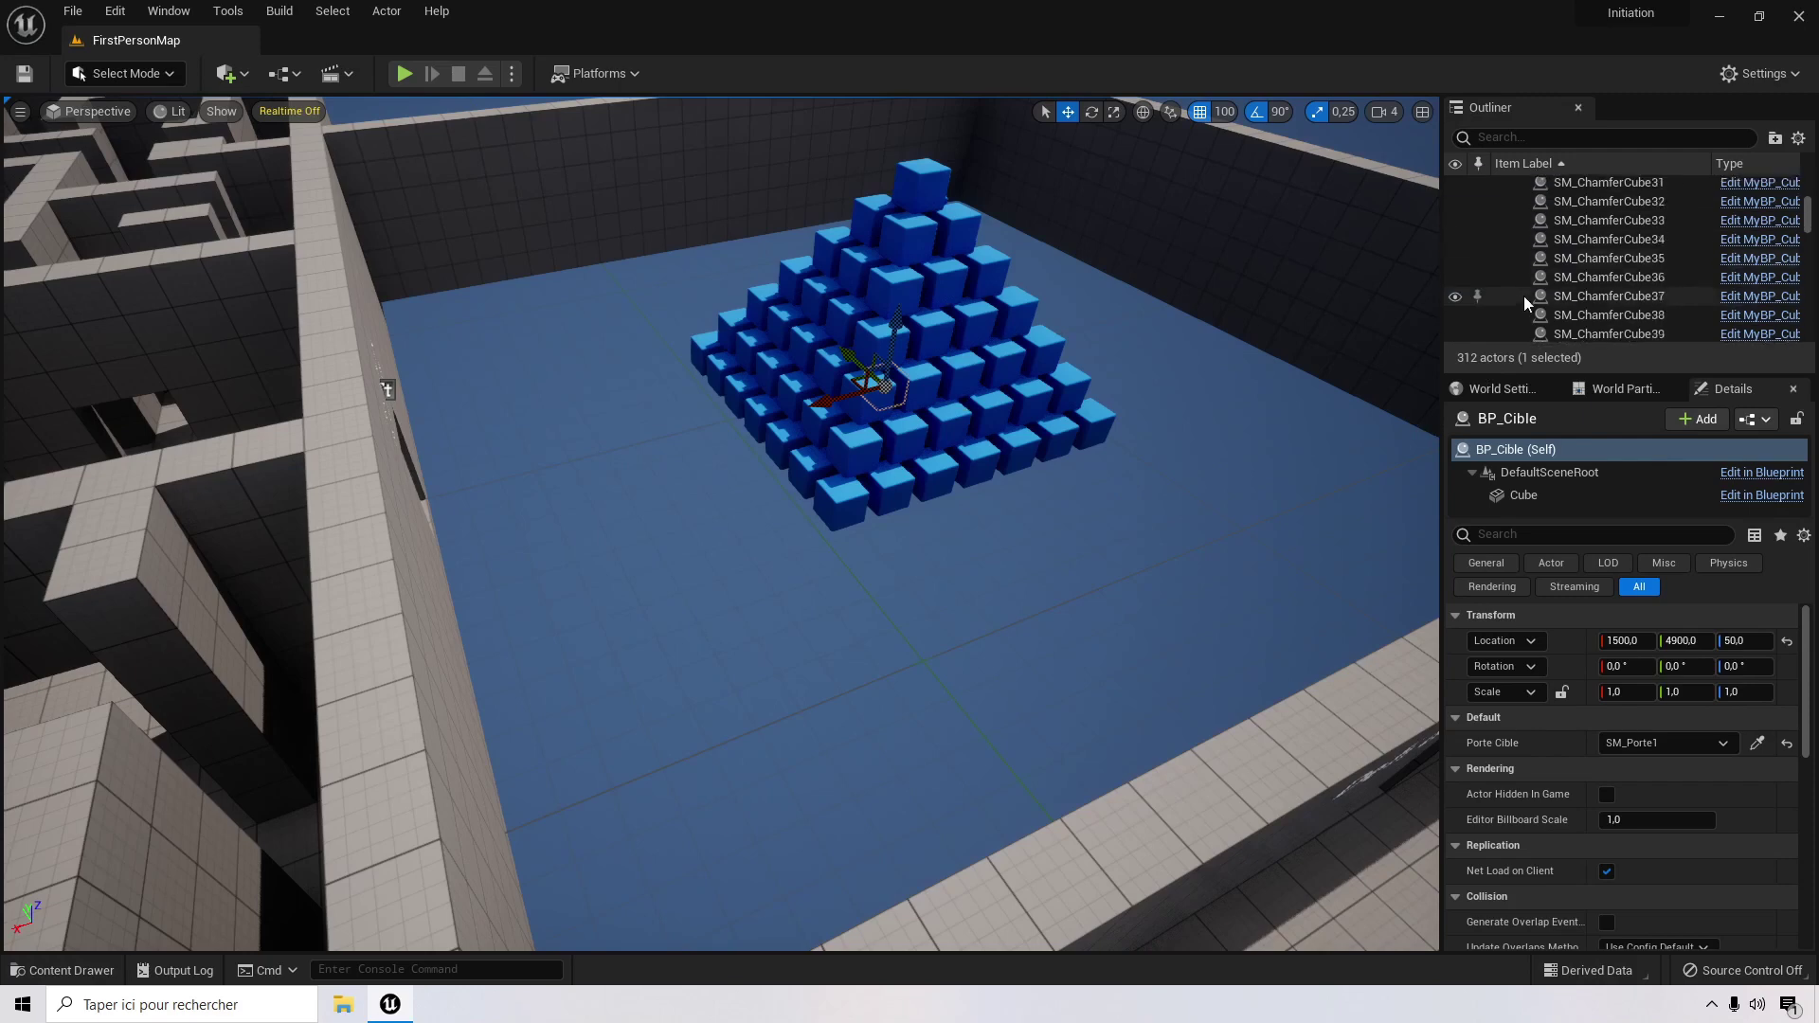
pyautogui.scroll(5, 1516, 300)
pyautogui.click(1455, 250)
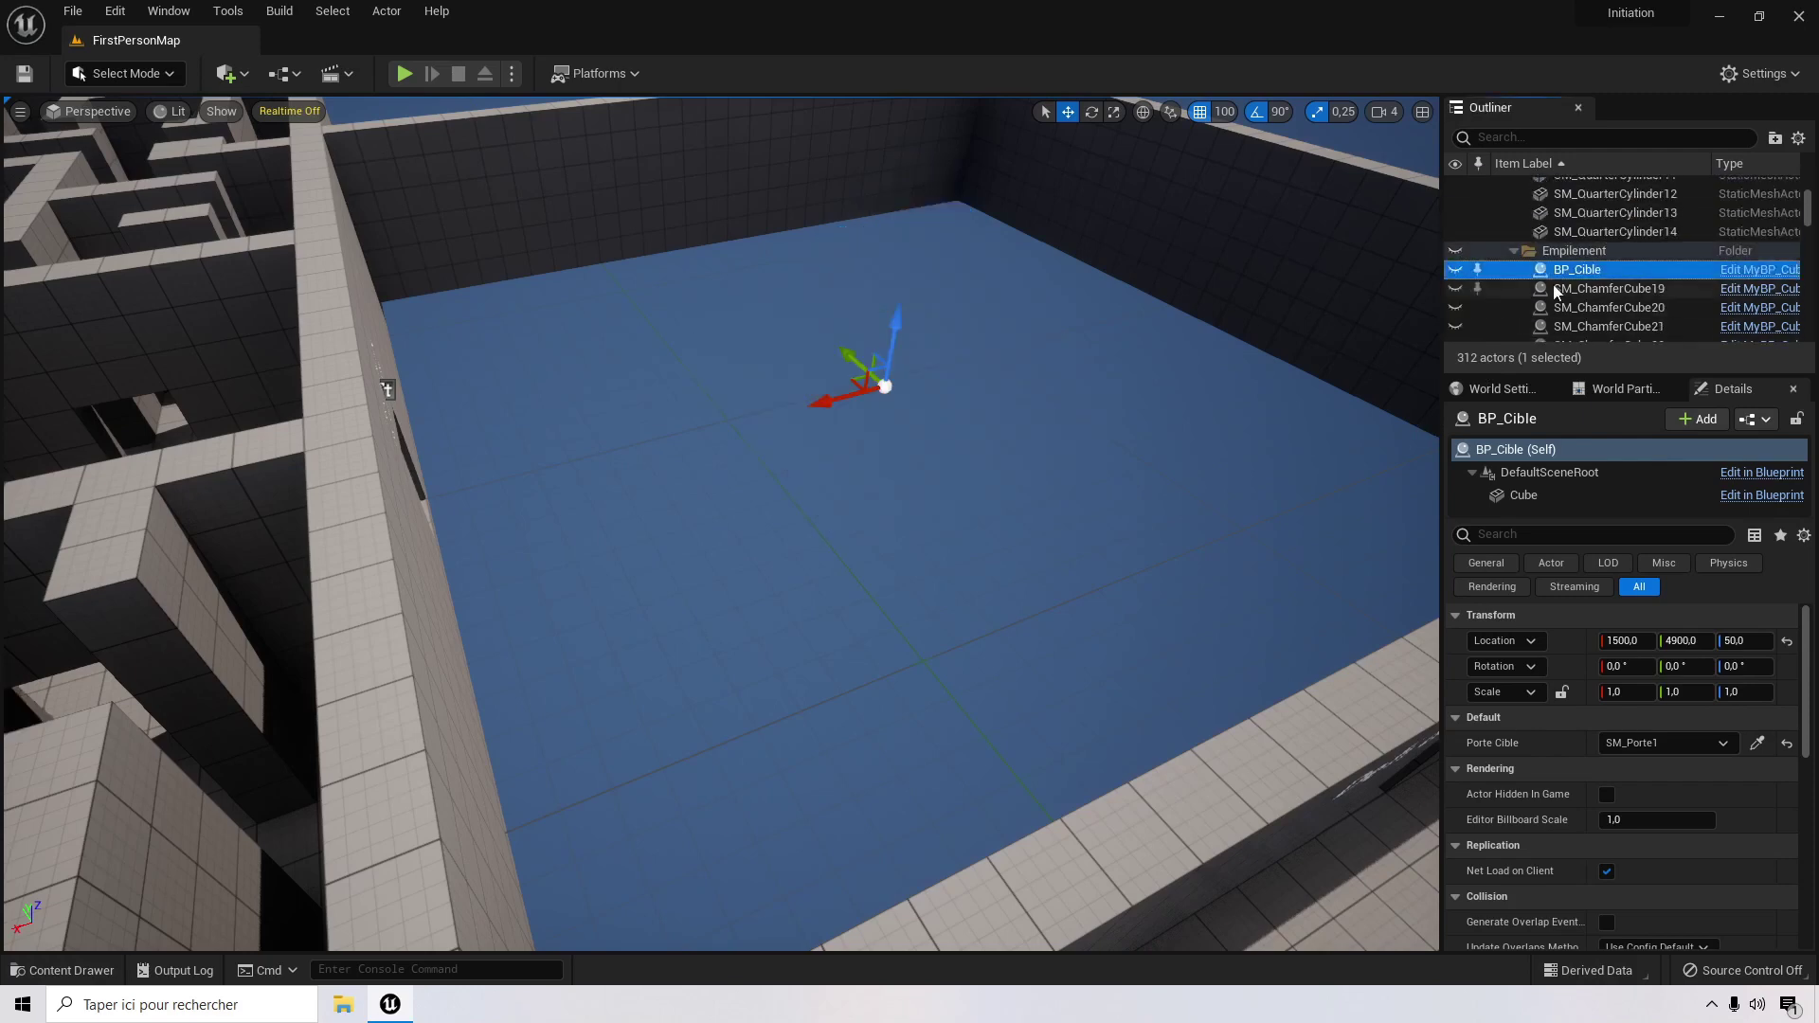
pyautogui.click(1455, 250)
# Step: Collapse the Empilement folder and make the SM_Cube18 floor visible again
pyautogui.click(1514, 250)
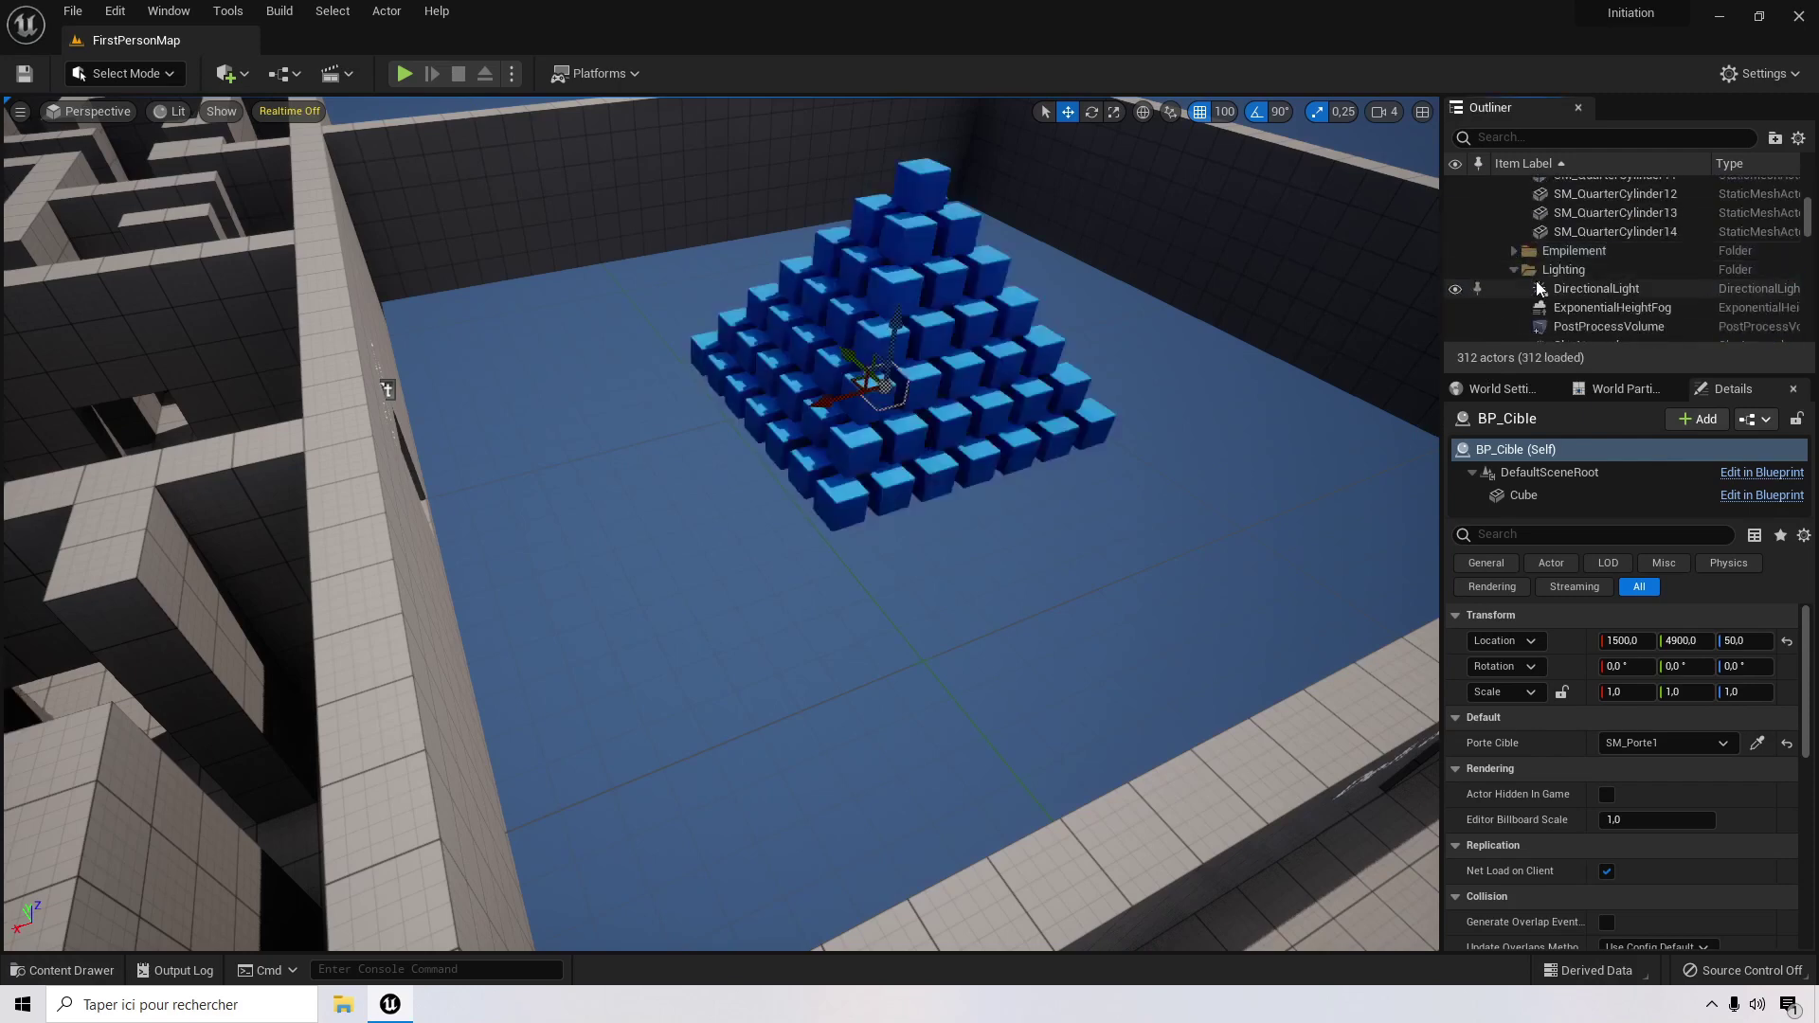
pyautogui.scroll(2, 1537, 280)
pyautogui.scroll(-8, 1537, 281)
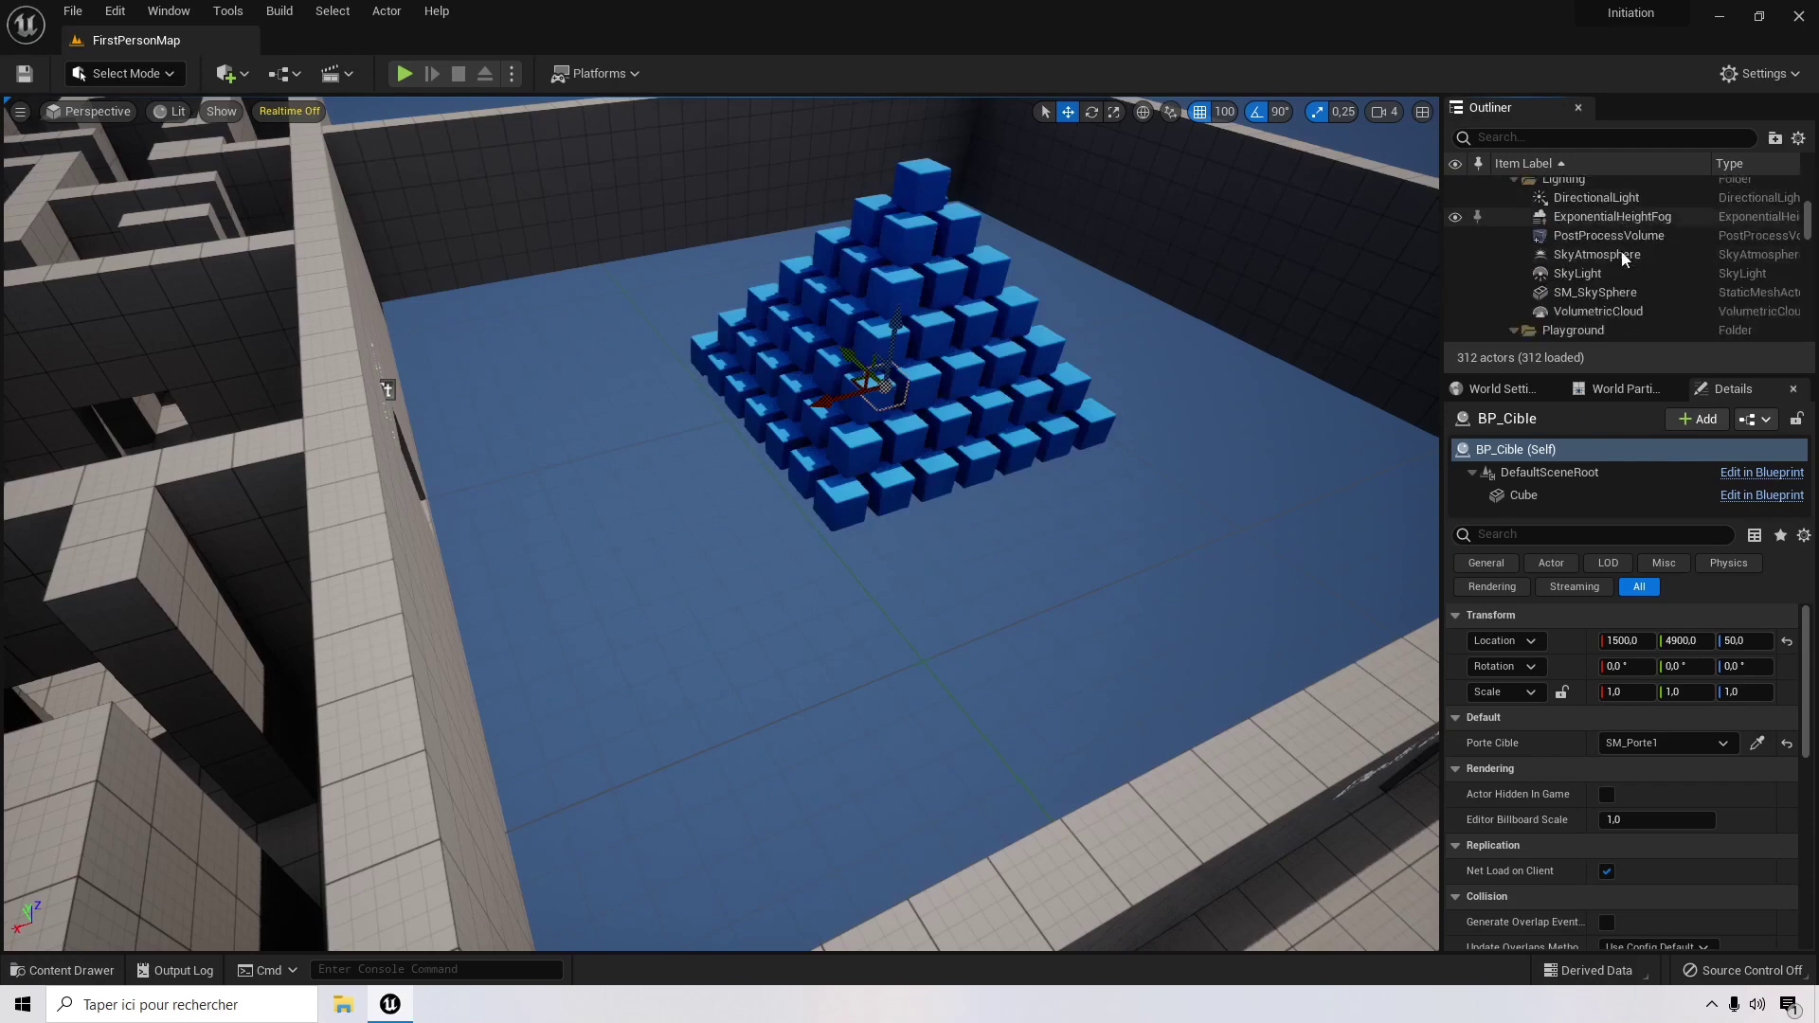
pyautogui.scroll(3, 1572, 270)
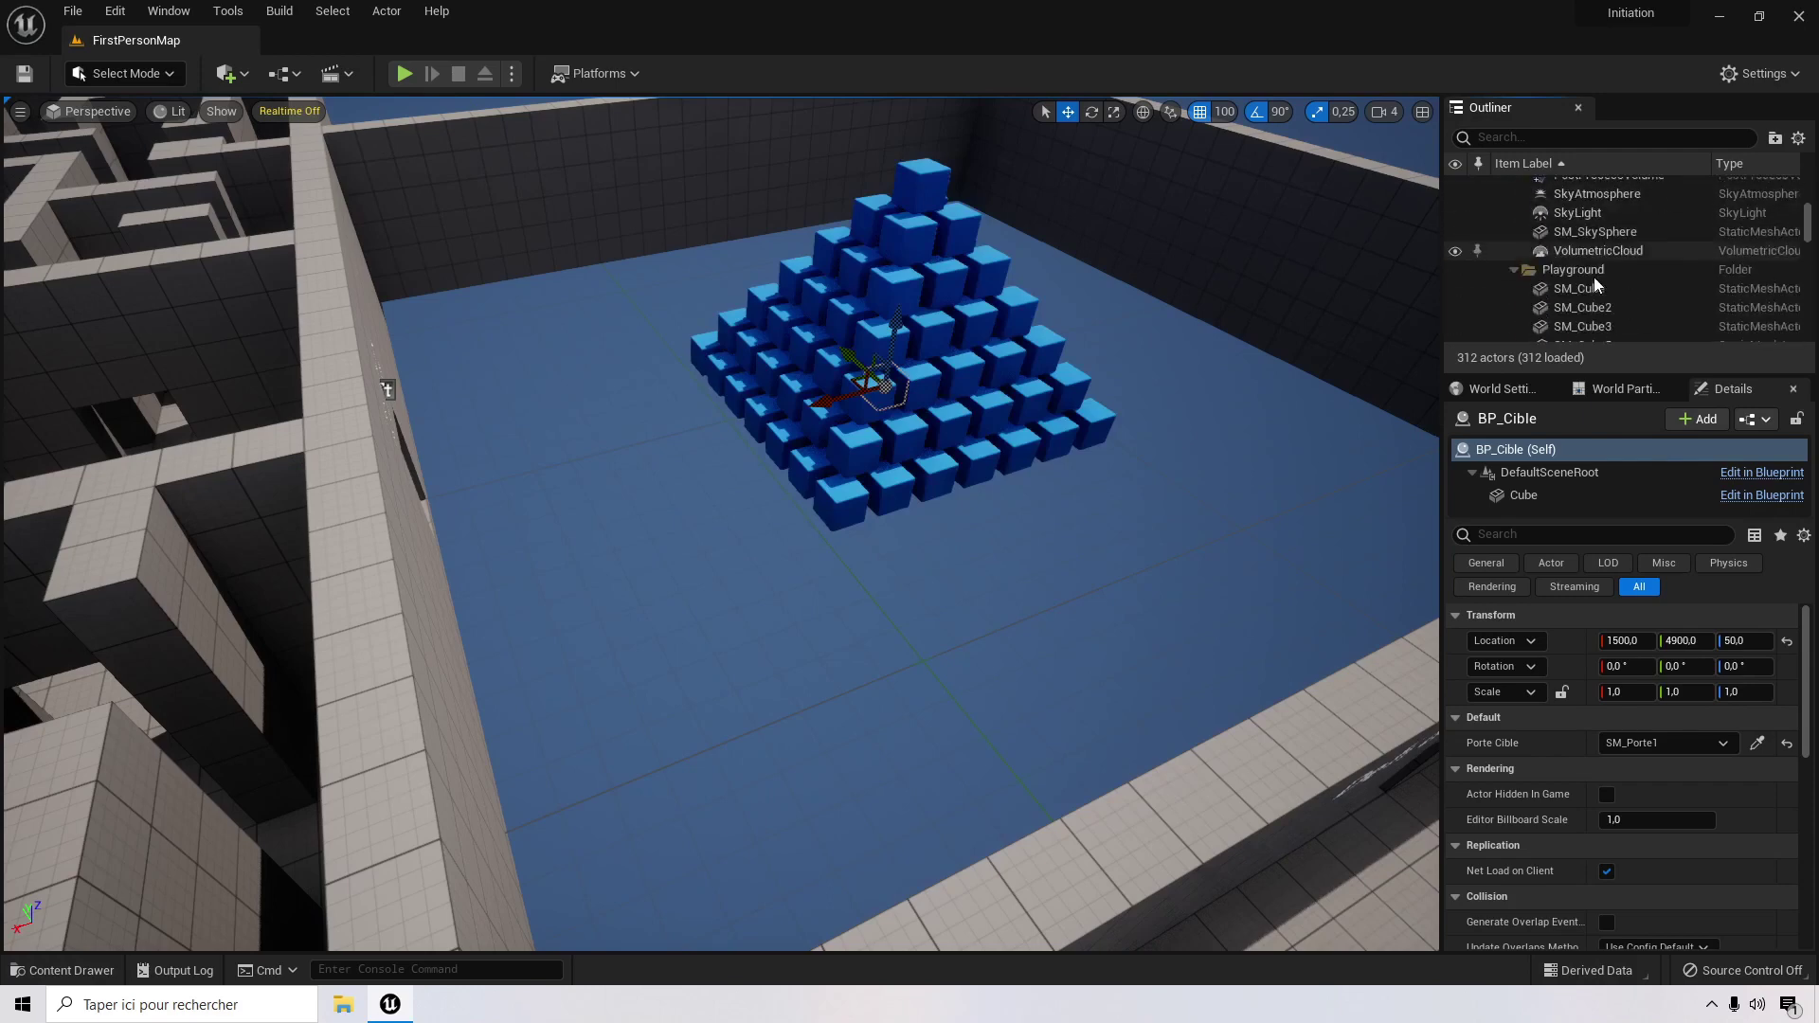
pyautogui.scroll(-4, 1590, 274)
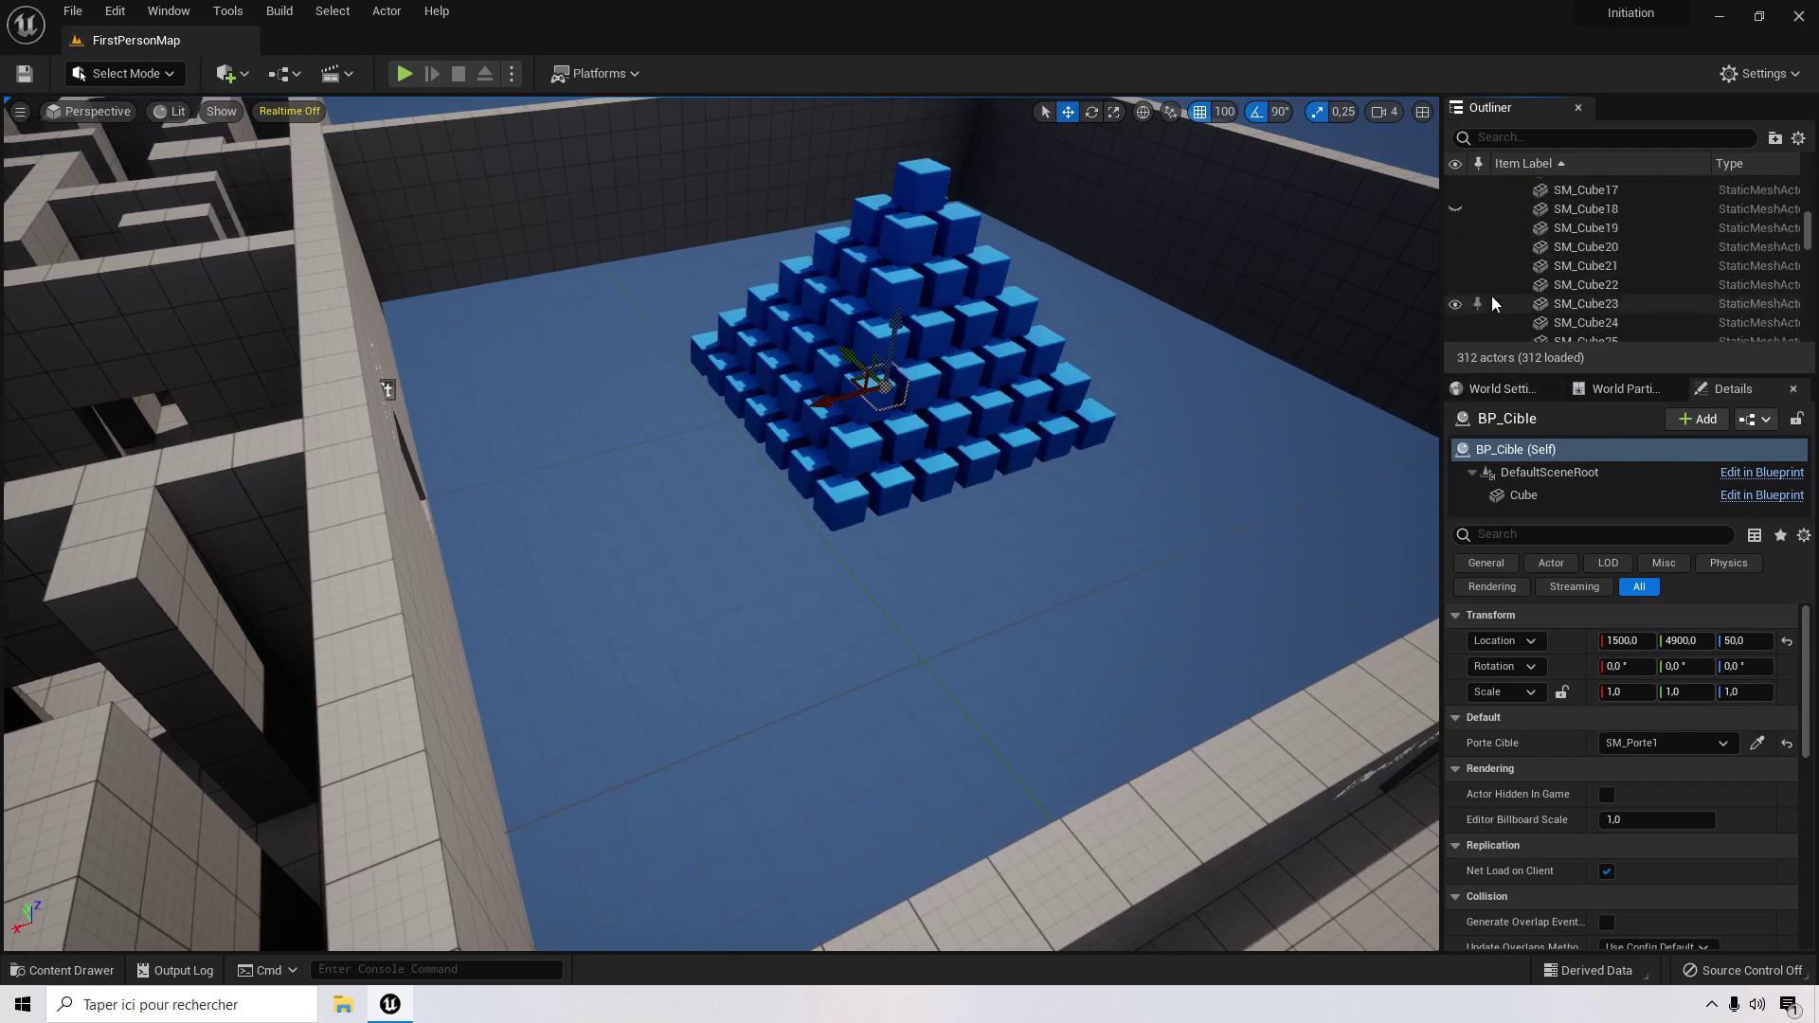
pyautogui.click(1455, 243)
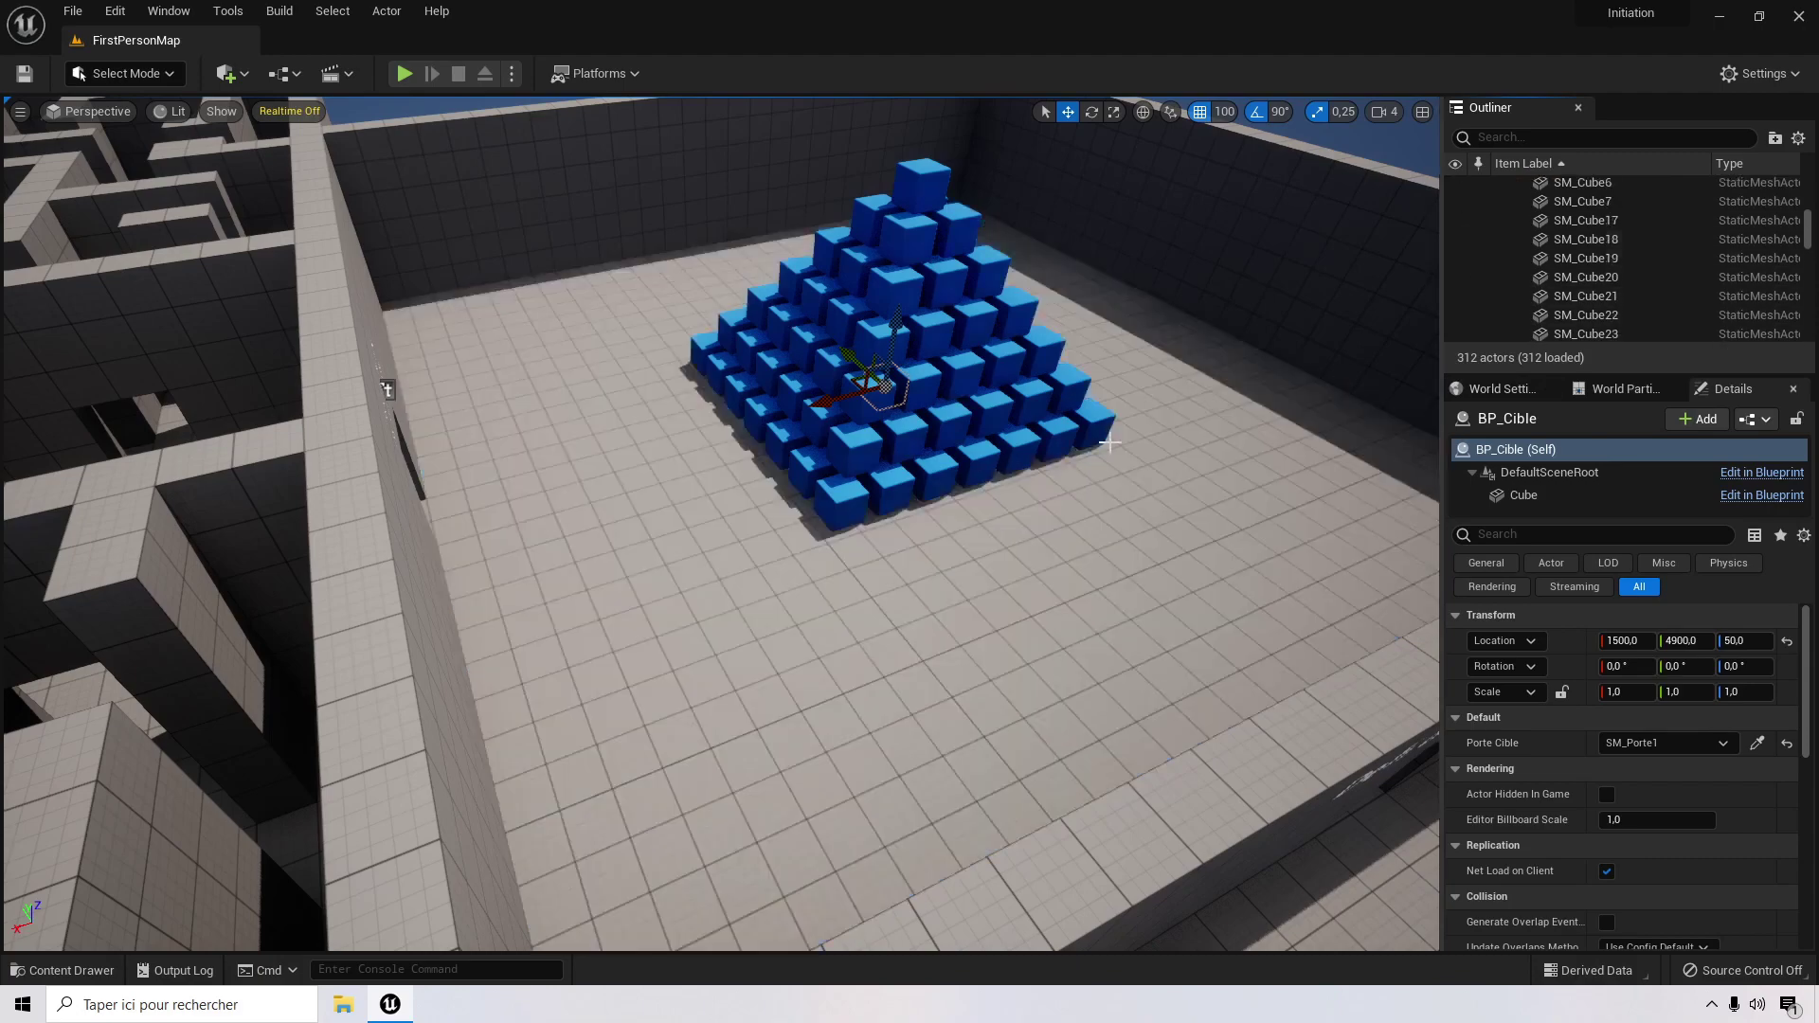
# Step: Hide every cube of the pyramid through the Empilement folder
pyautogui.moveTo(1112, 439); pyautogui.dragTo(1118, 379, button='right')
pyautogui.scroll(5, 1131, 446)
pyautogui.moveTo(1155, 456); pyautogui.dragTo(1217, 445, button='right')
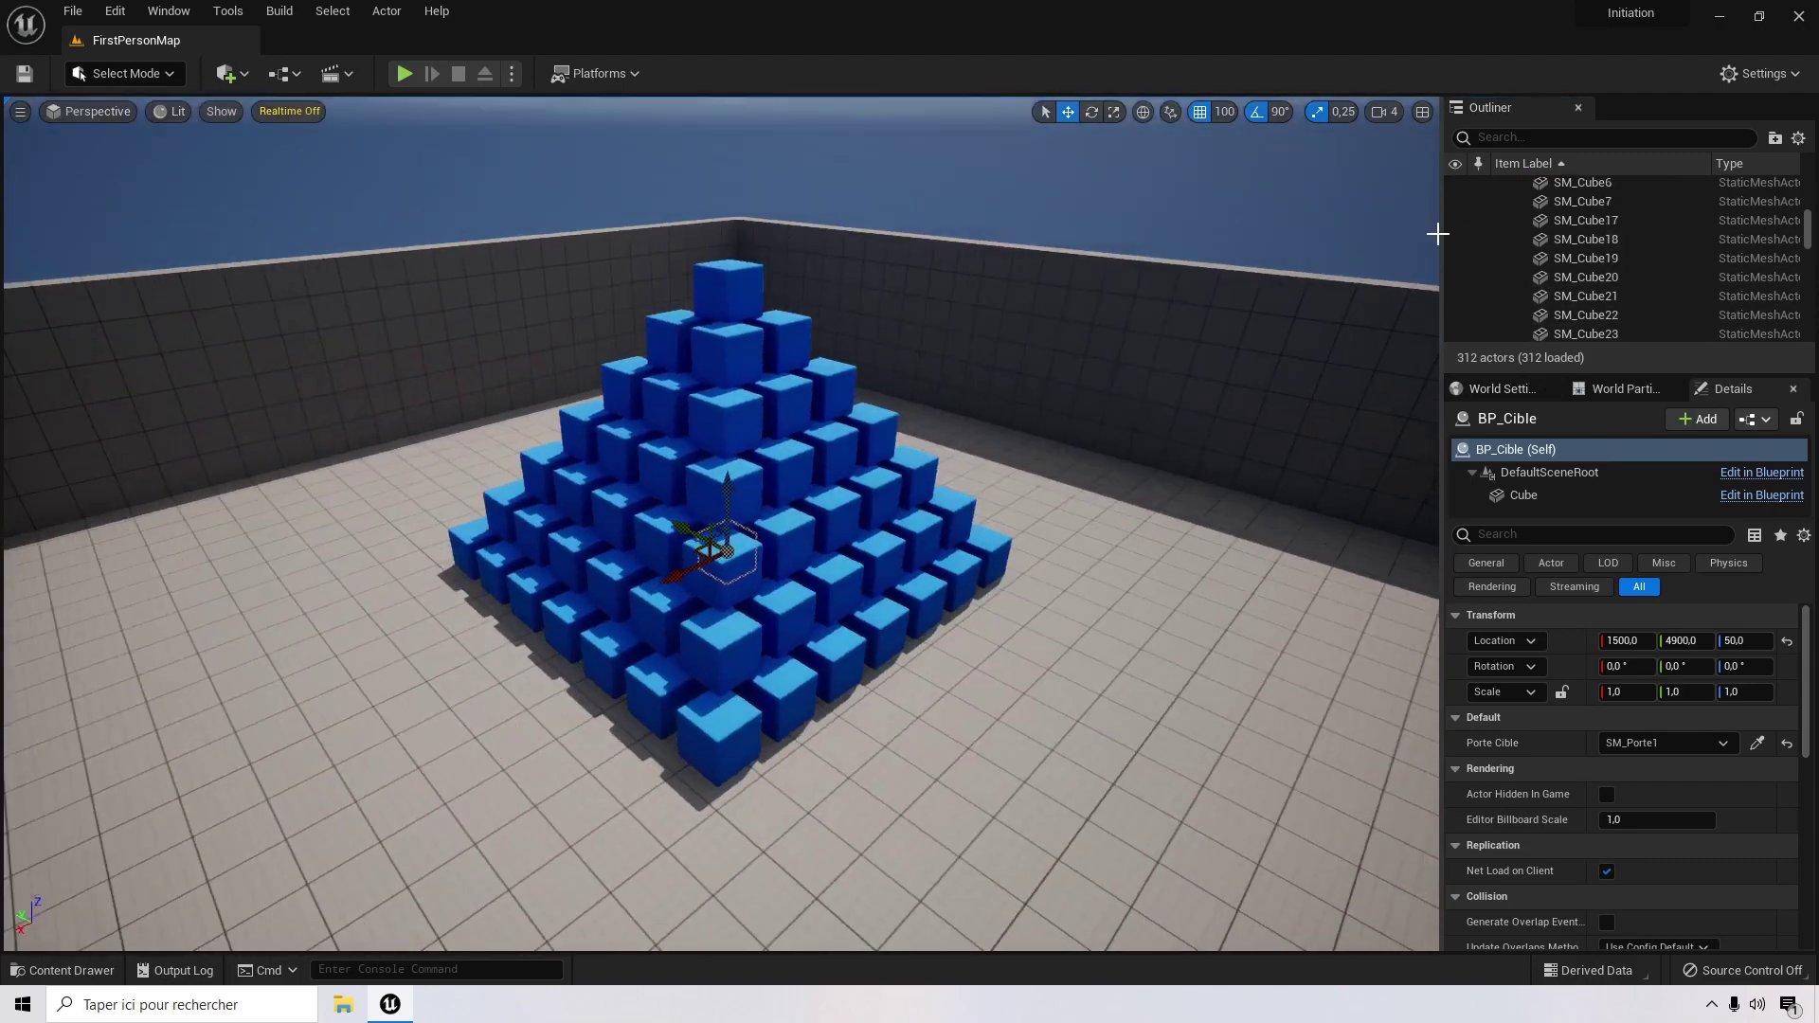
pyautogui.scroll(9, 1438, 231)
pyautogui.scroll(-8, 1492, 265)
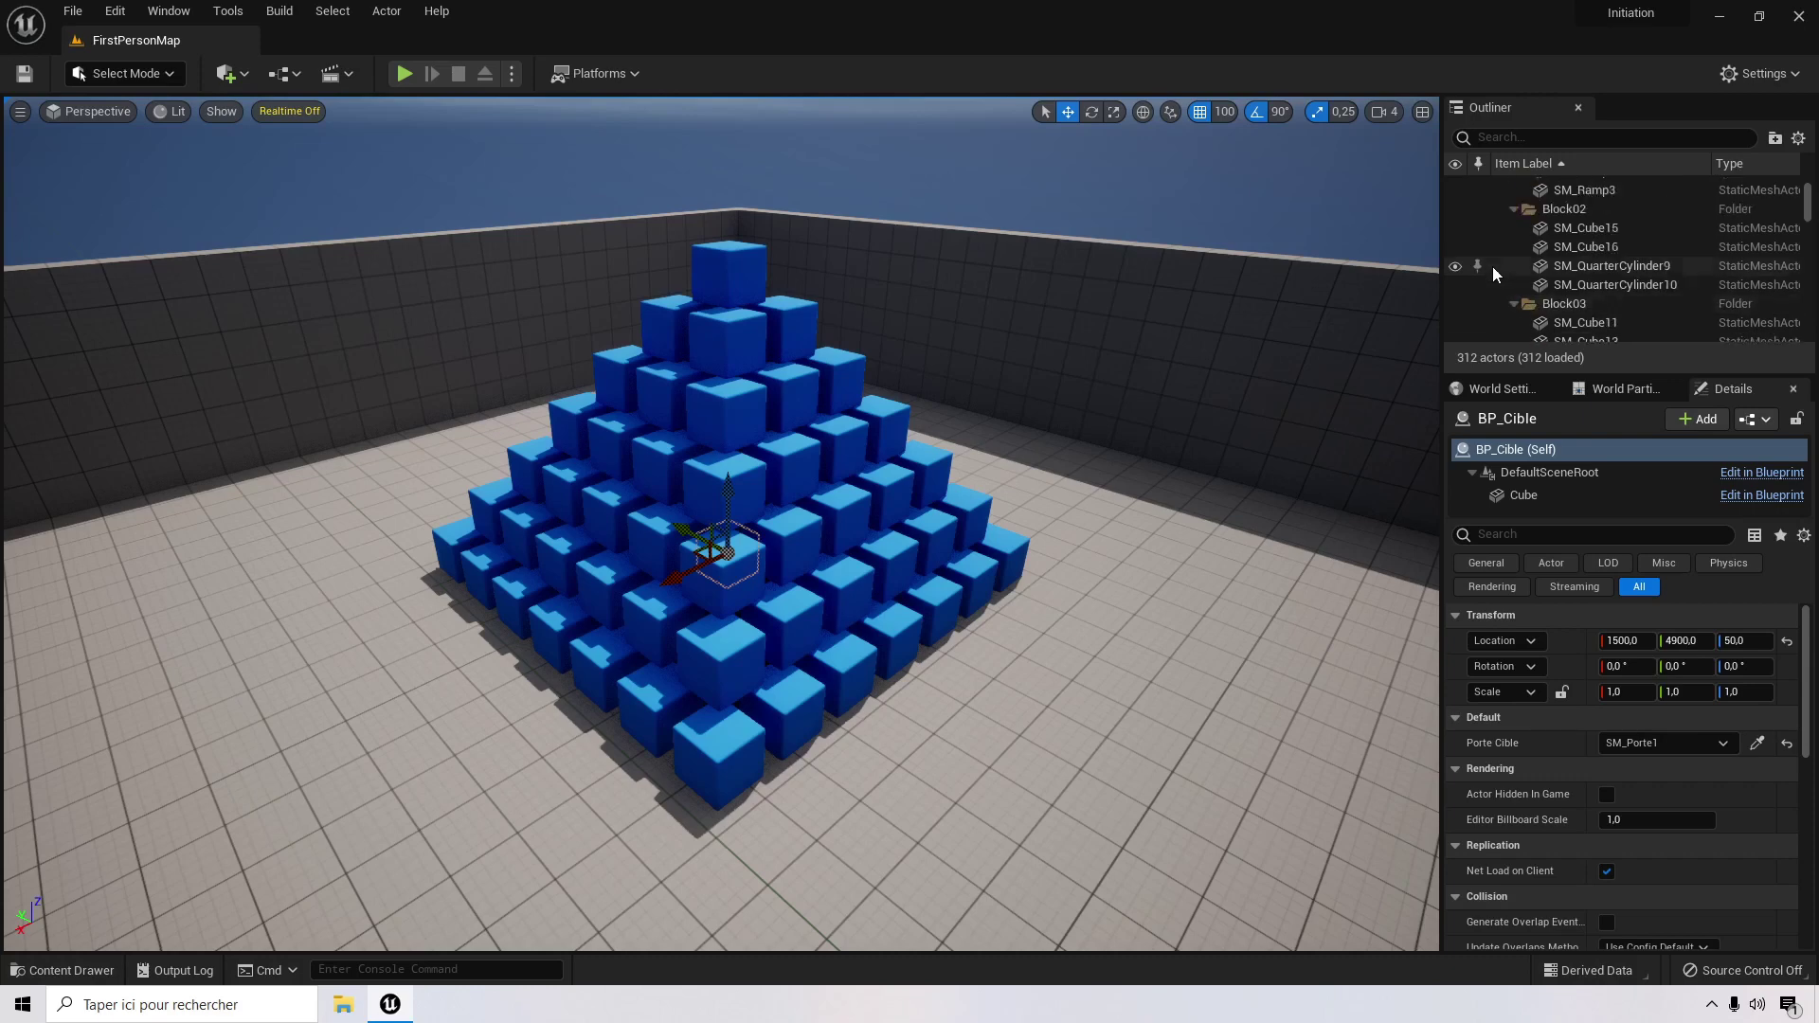
pyautogui.scroll(-1, 1492, 268)
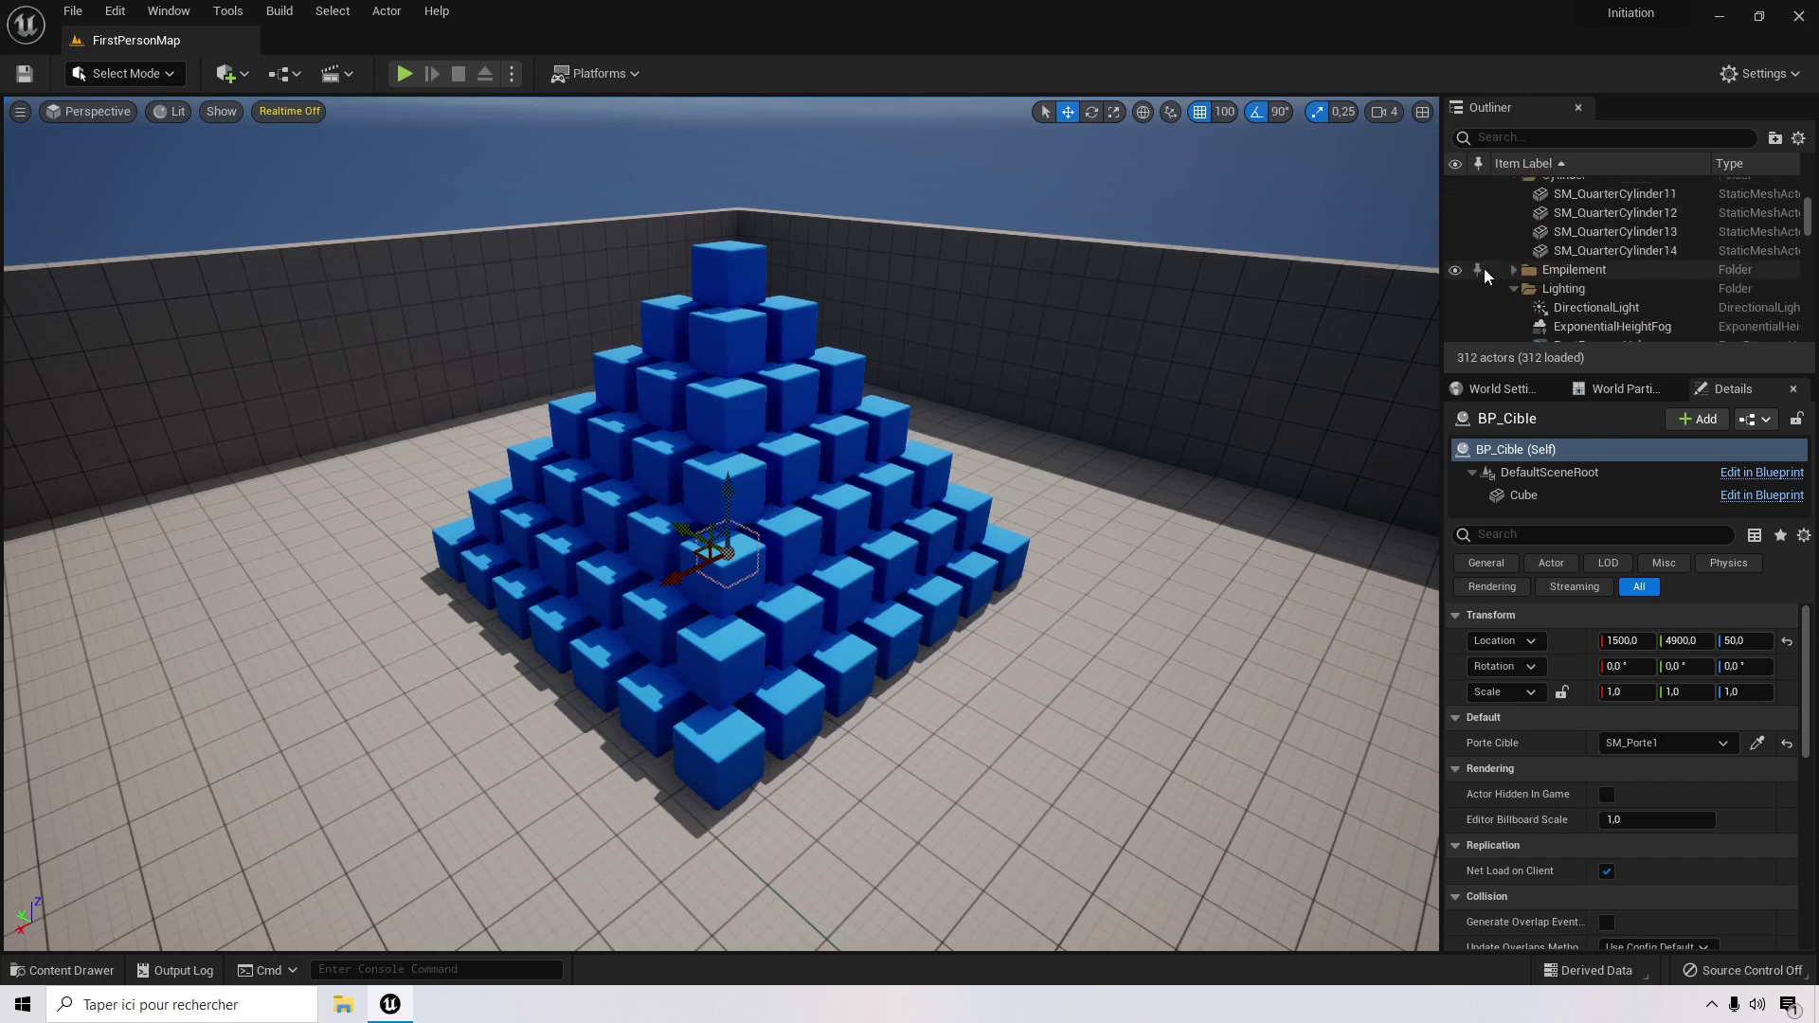
pyautogui.click(1455, 271)
# Step: Expand the Empilement folder, select BP_Cible and make only that cube visible again
pyautogui.click(1513, 270)
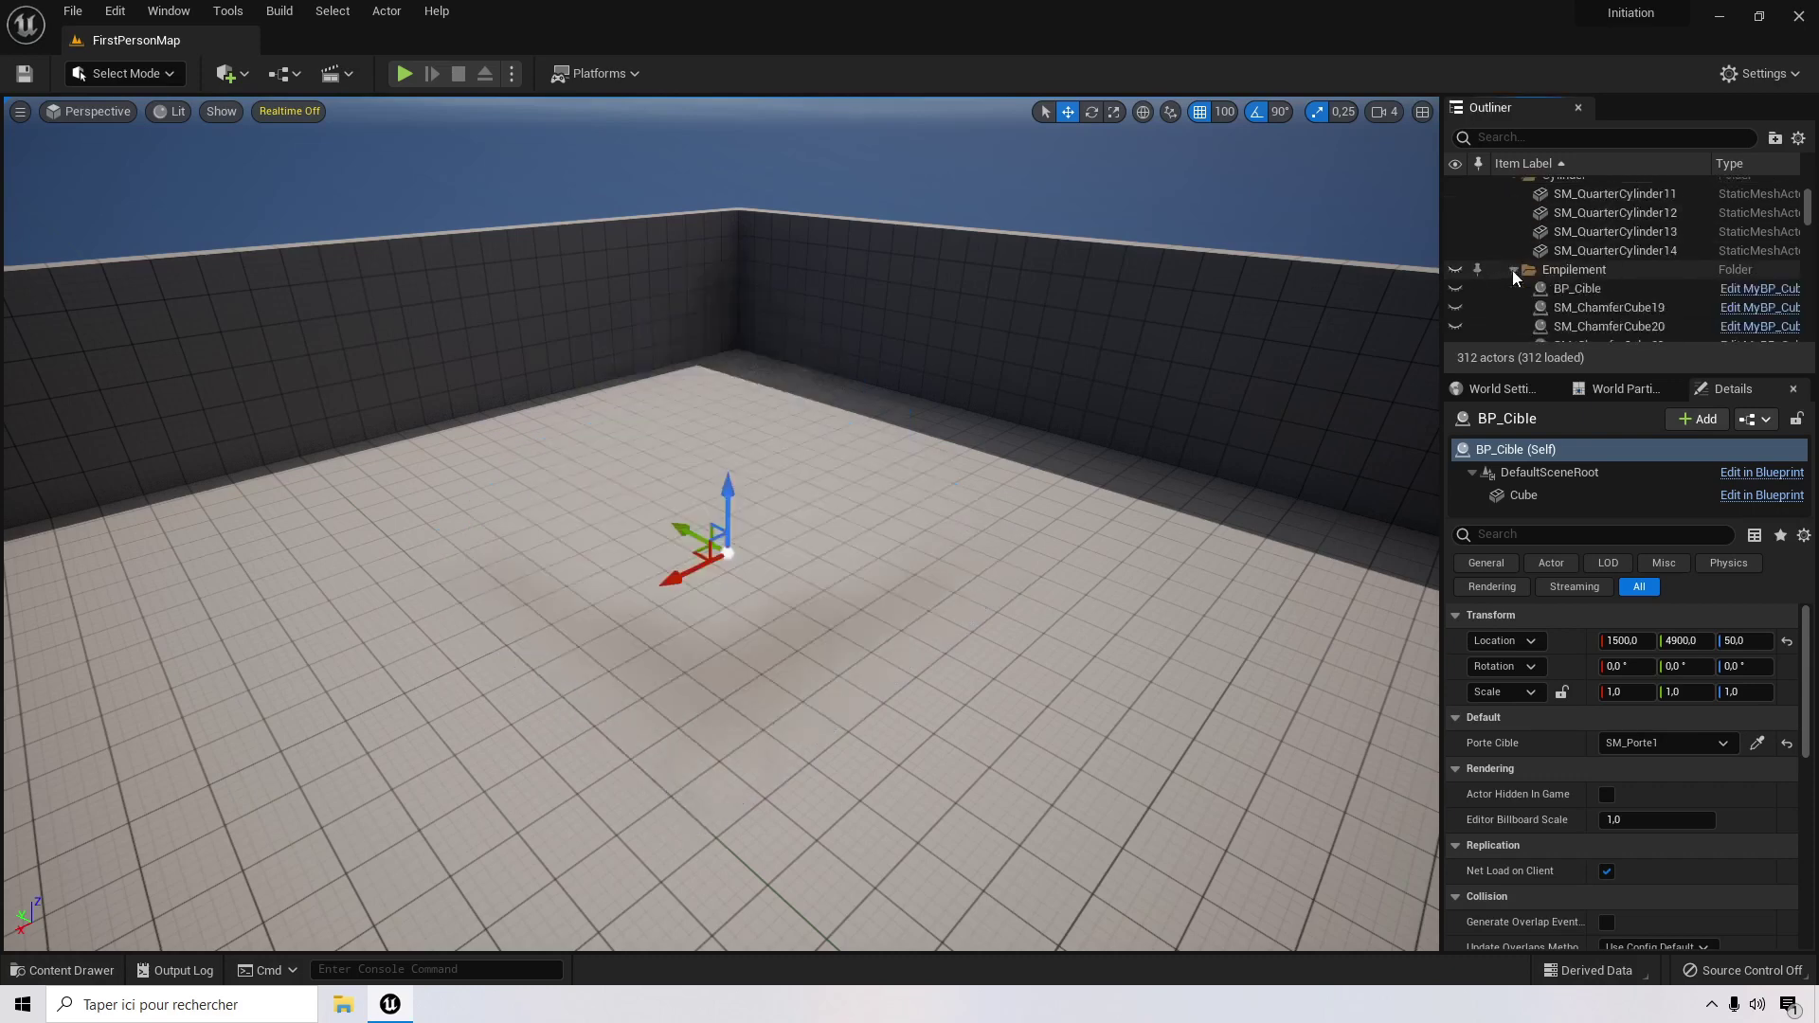
pyautogui.click(1579, 288)
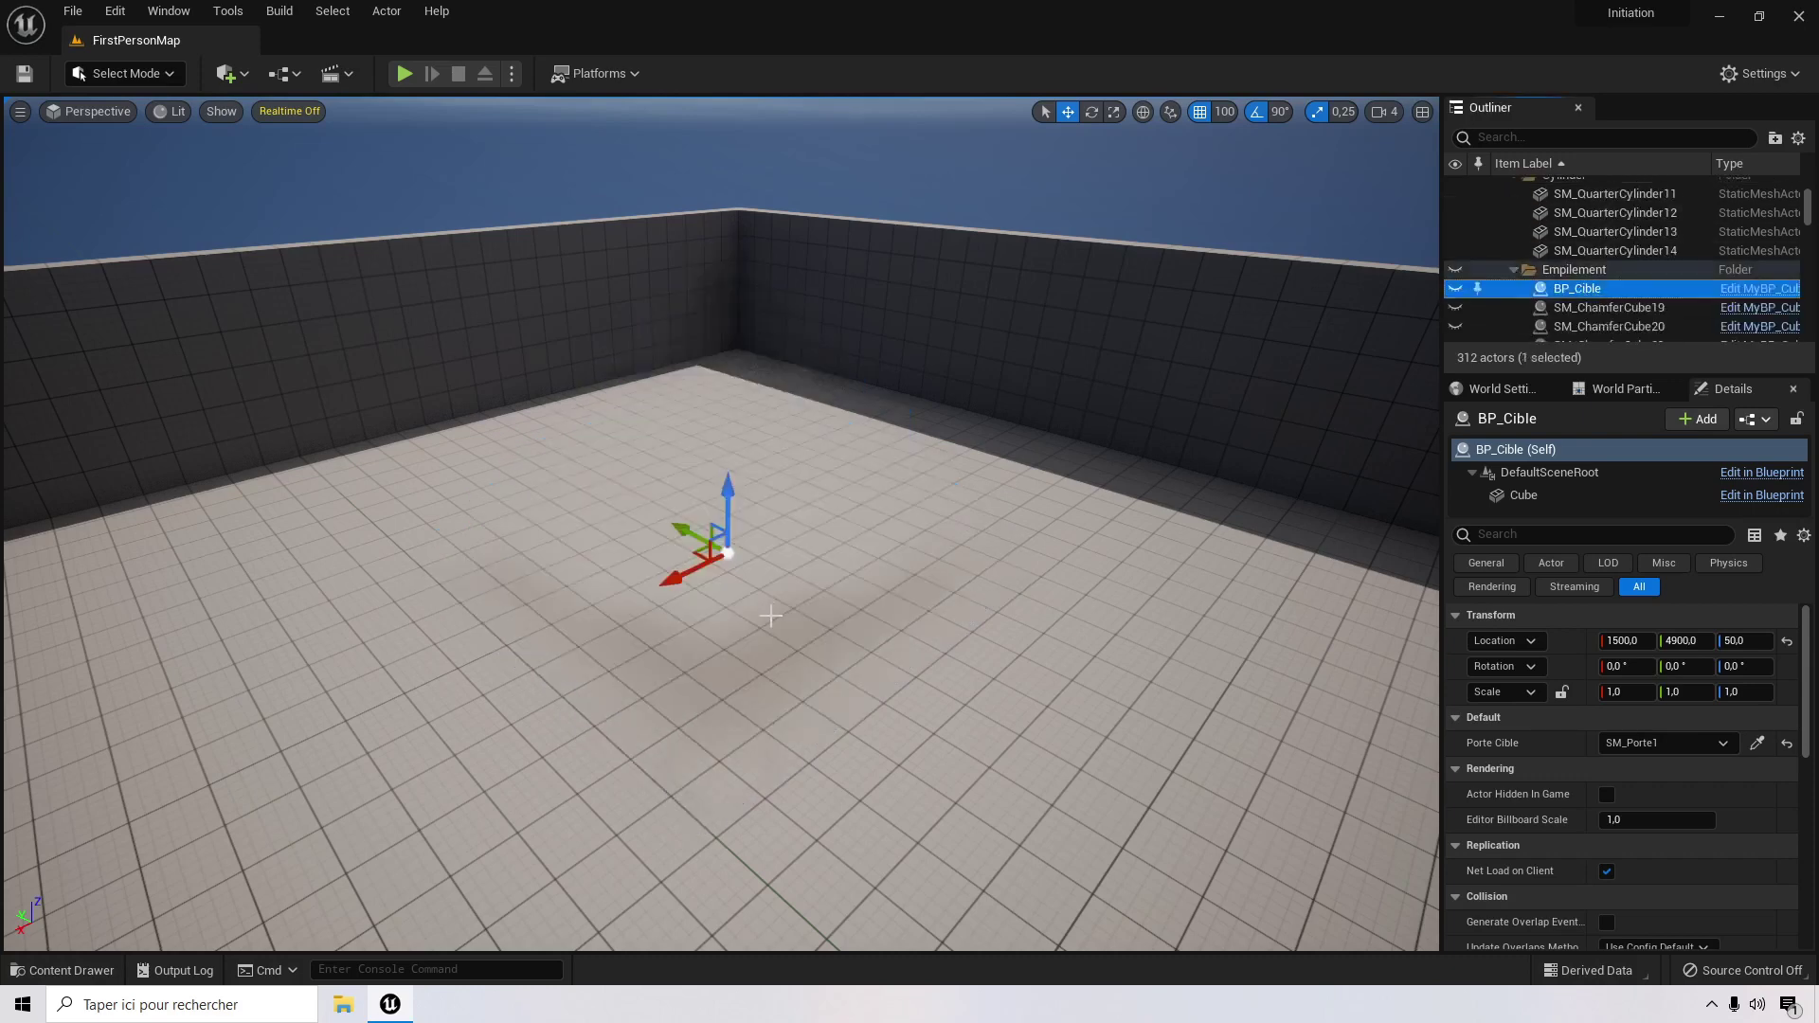
pyautogui.click(1455, 288)
pyautogui.moveTo(722, 611); pyautogui.dragTo(730, 654, button='right')
pyautogui.scroll(8, 722, 611)
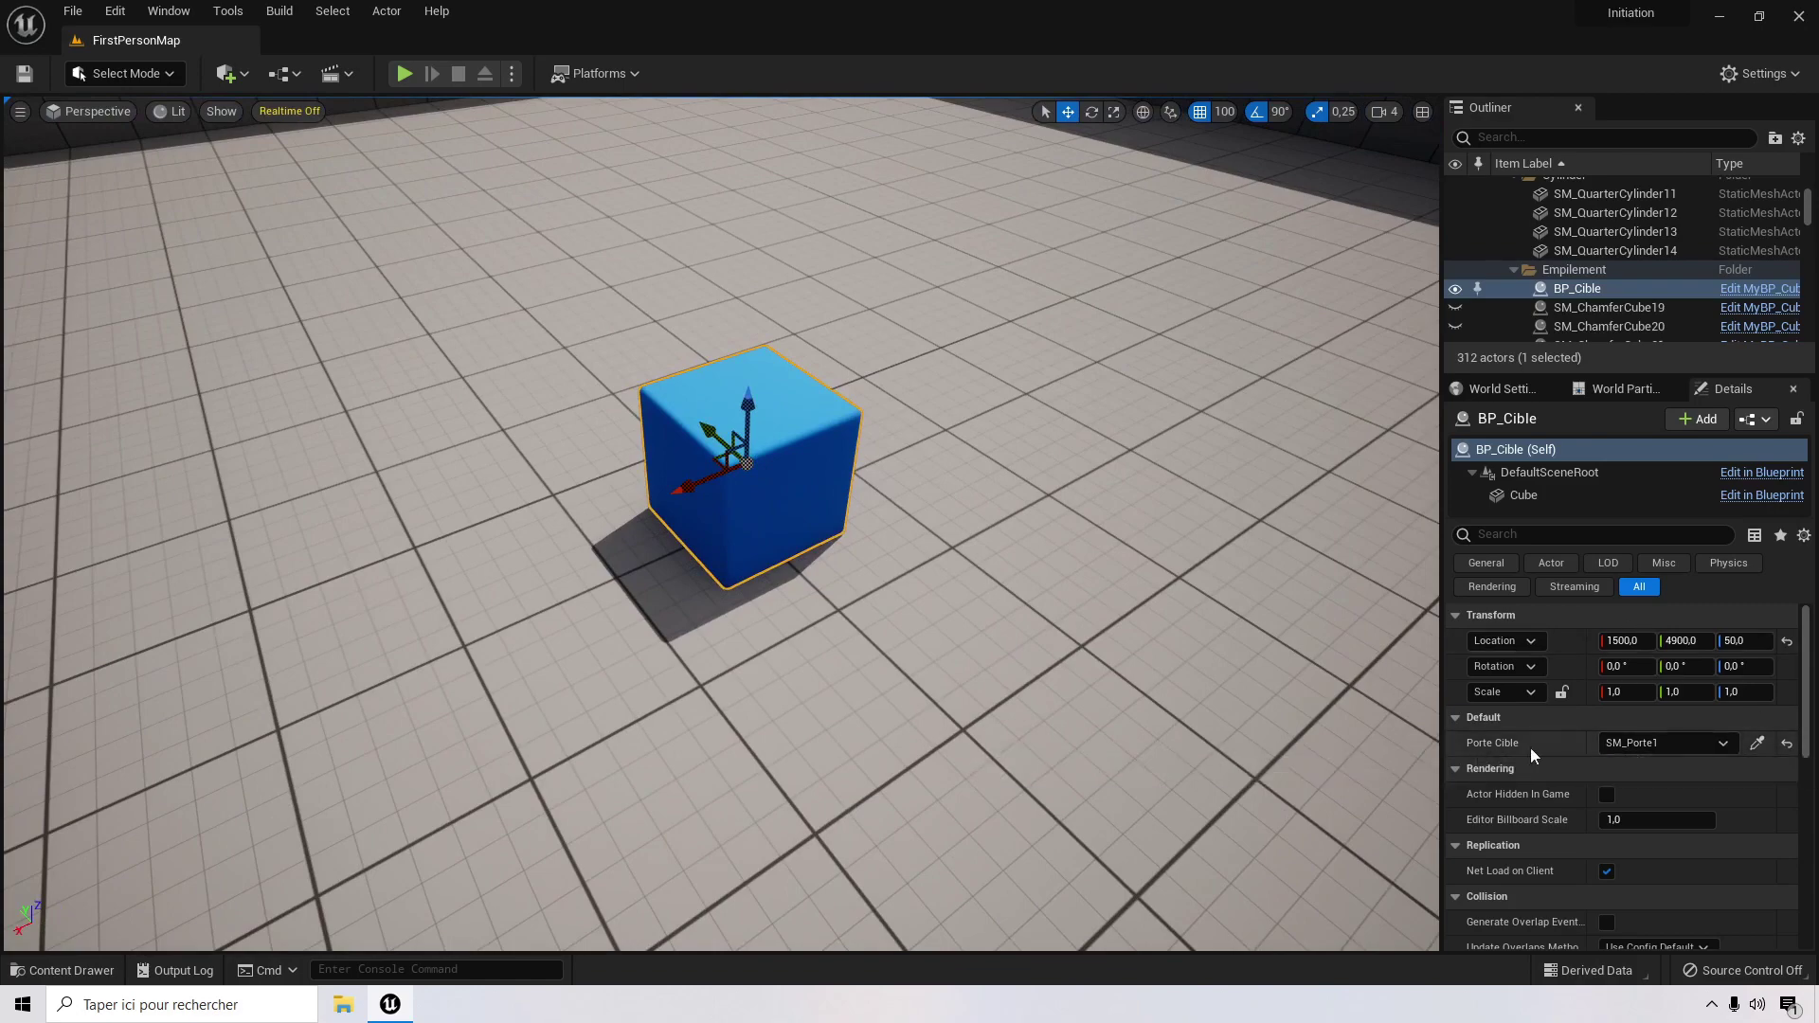
# Step: Select the SM_Porte1 door in the maze entrance to check the actor assigned as BP_Cible's Porte Cible
pyautogui.moveTo(1090, 663); pyautogui.dragTo(775, 340, button='right')
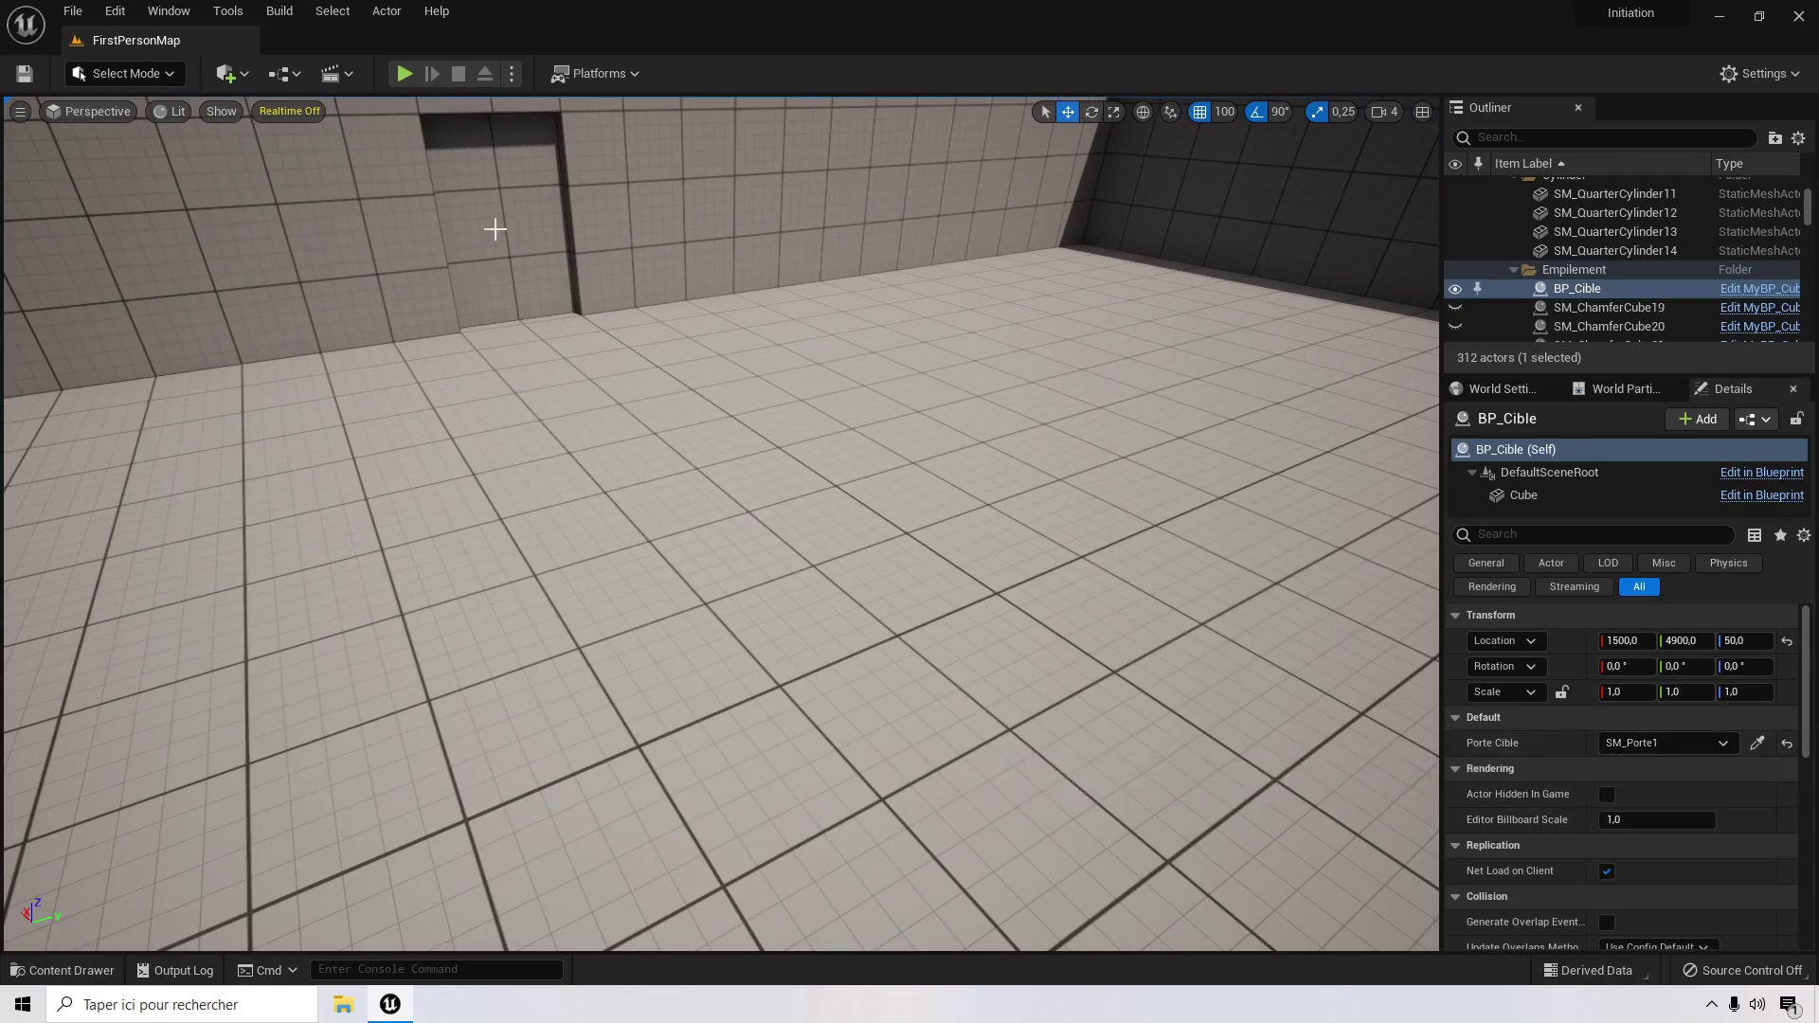
pyautogui.click(494, 228)
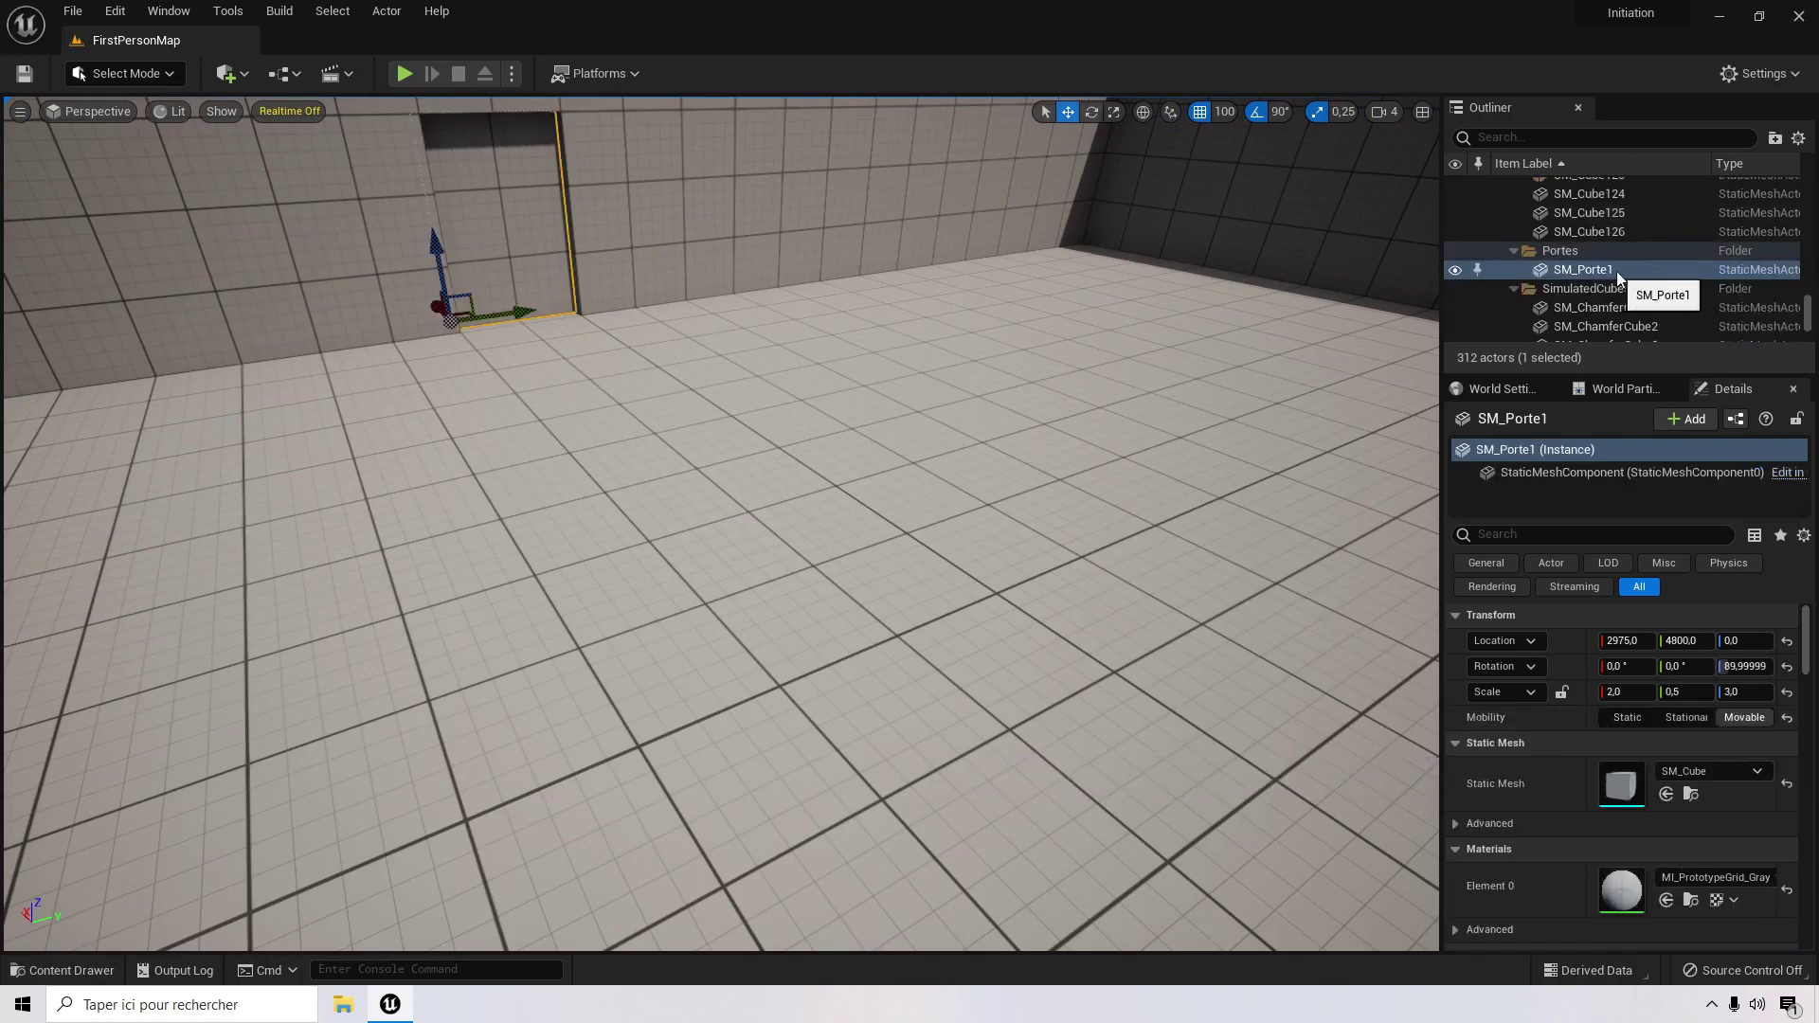
# Step: Locate the BP_Cible cube's source asset in the project content and open the MyBP_CubeEmpilement blueprint in a maximized window
pyautogui.moveTo(549, 398); pyautogui.dragTo(871, 431, button='right')
pyautogui.click(1031, 483)
pyautogui.rightClick(1050, 481)
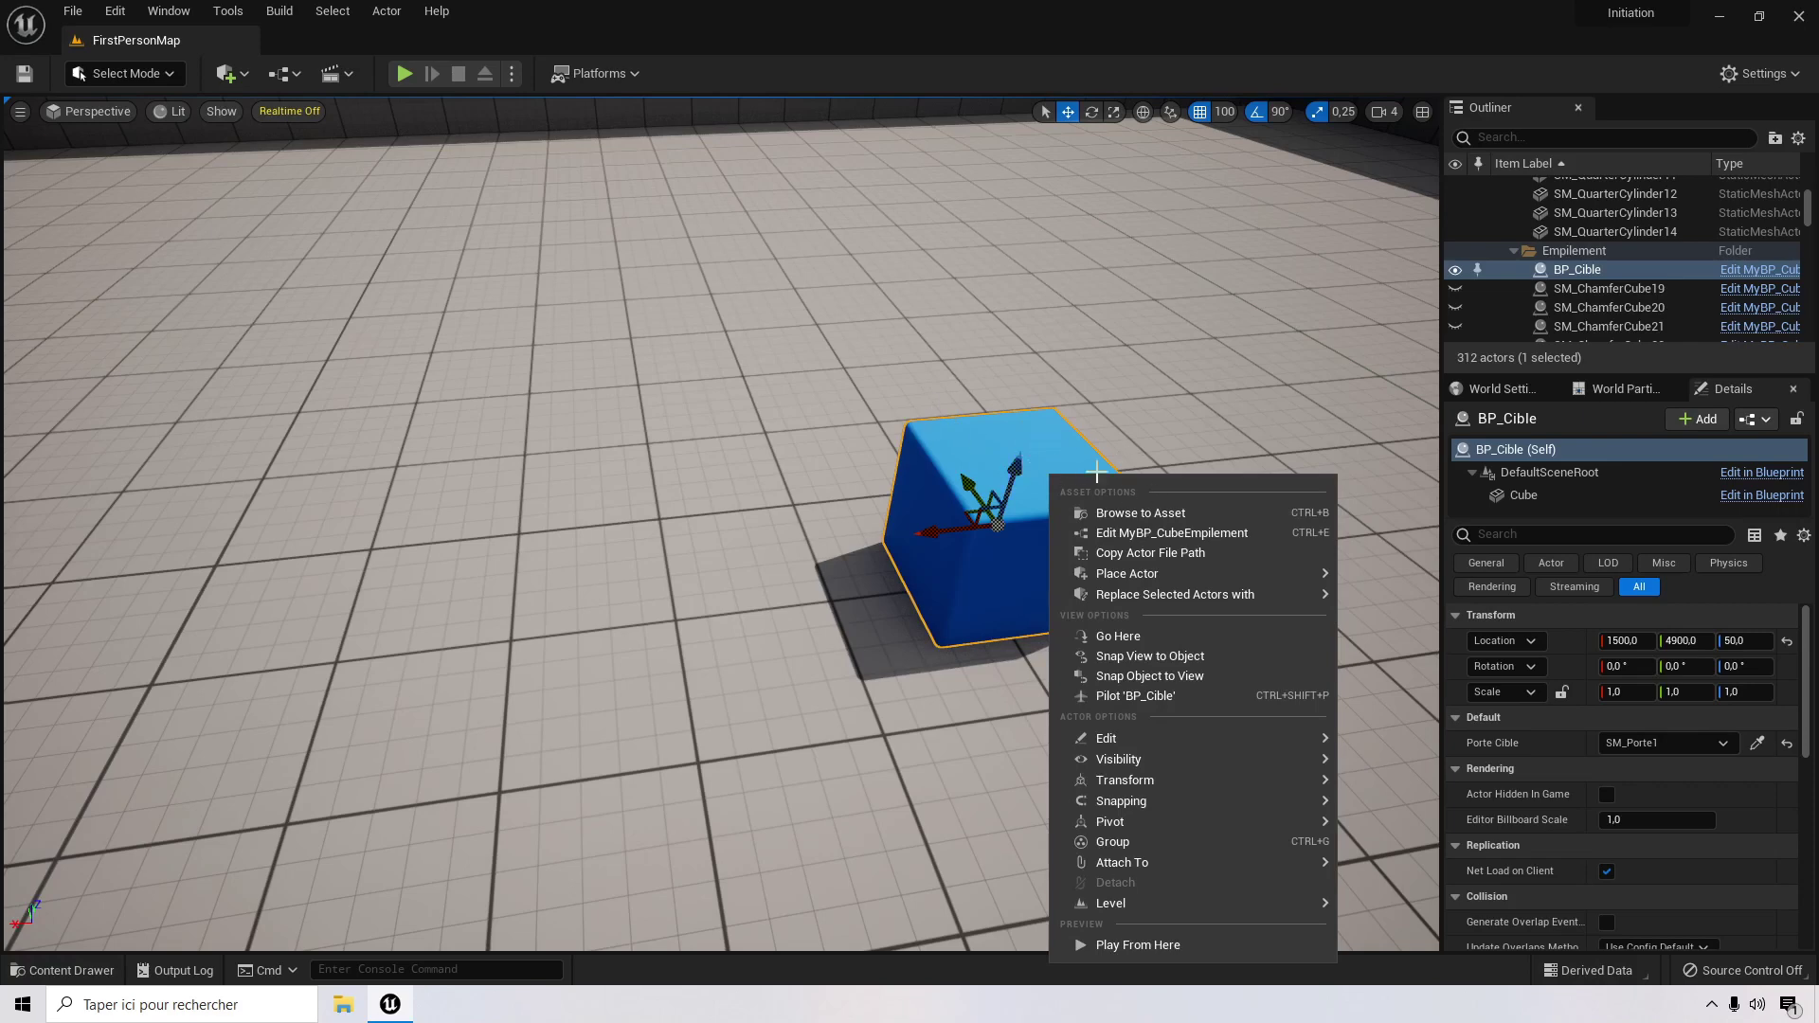
pyautogui.click(1127, 513)
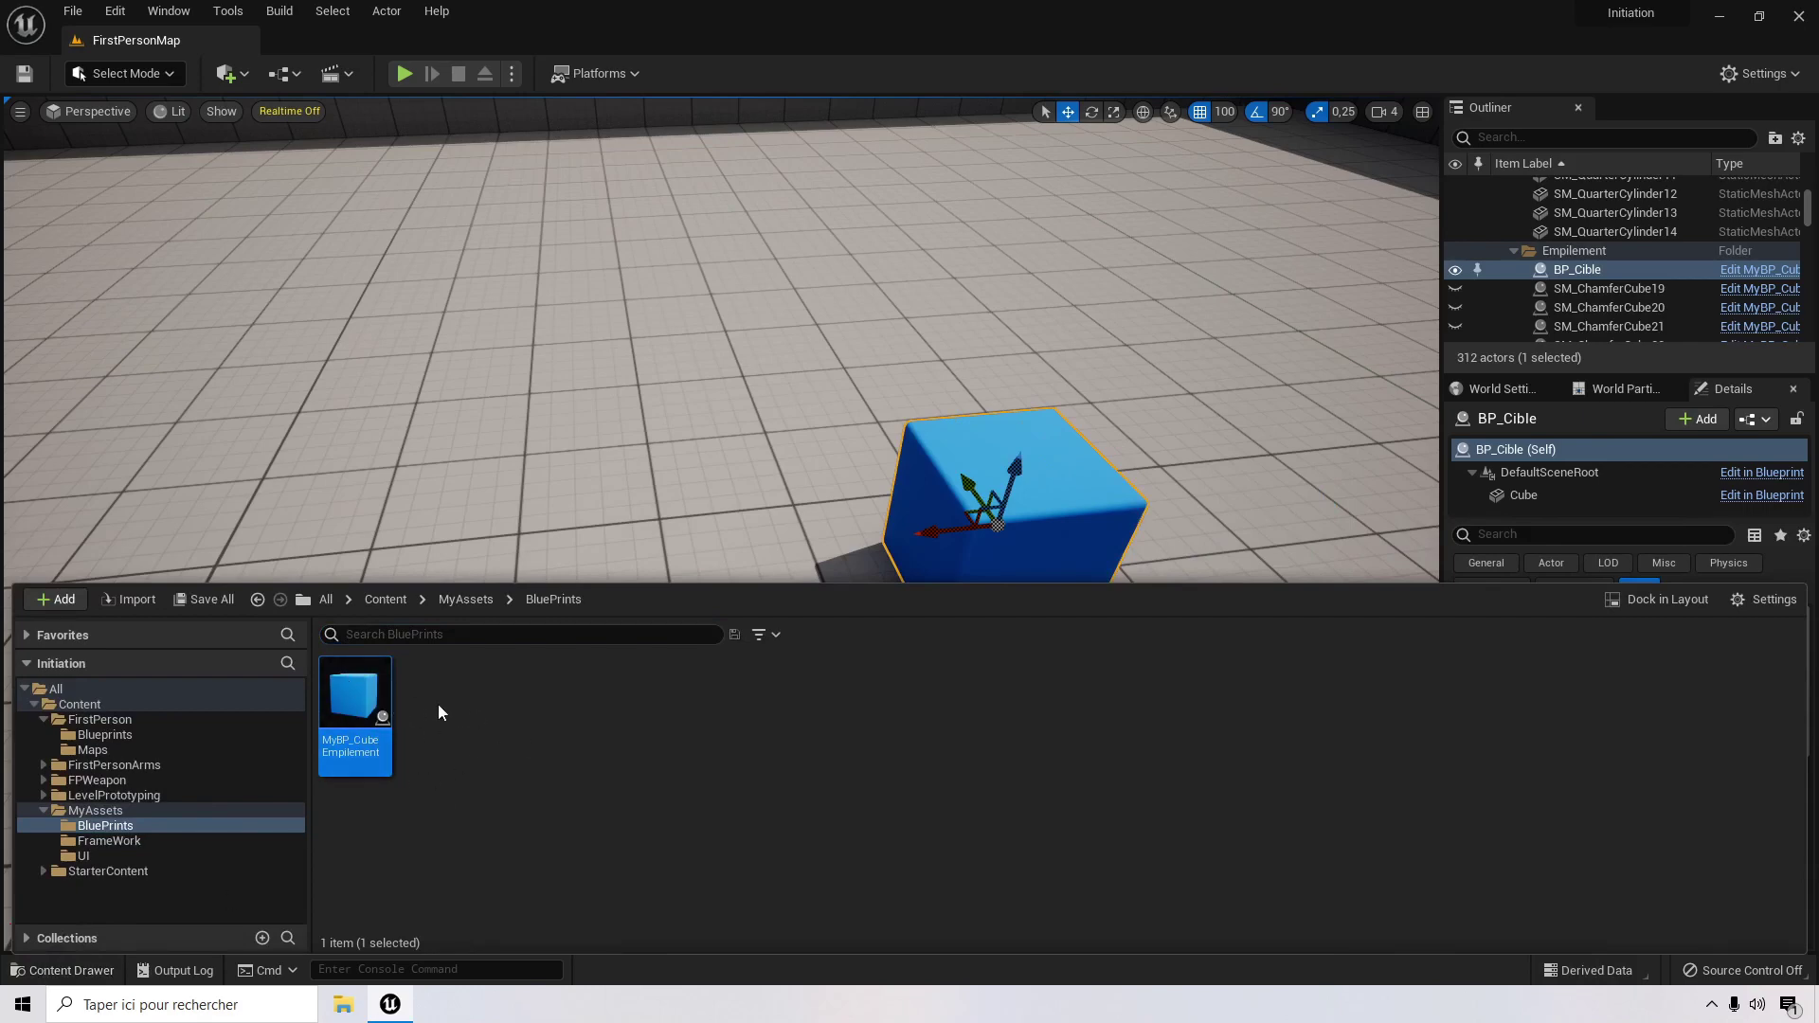
pyautogui.moveTo(355, 703)
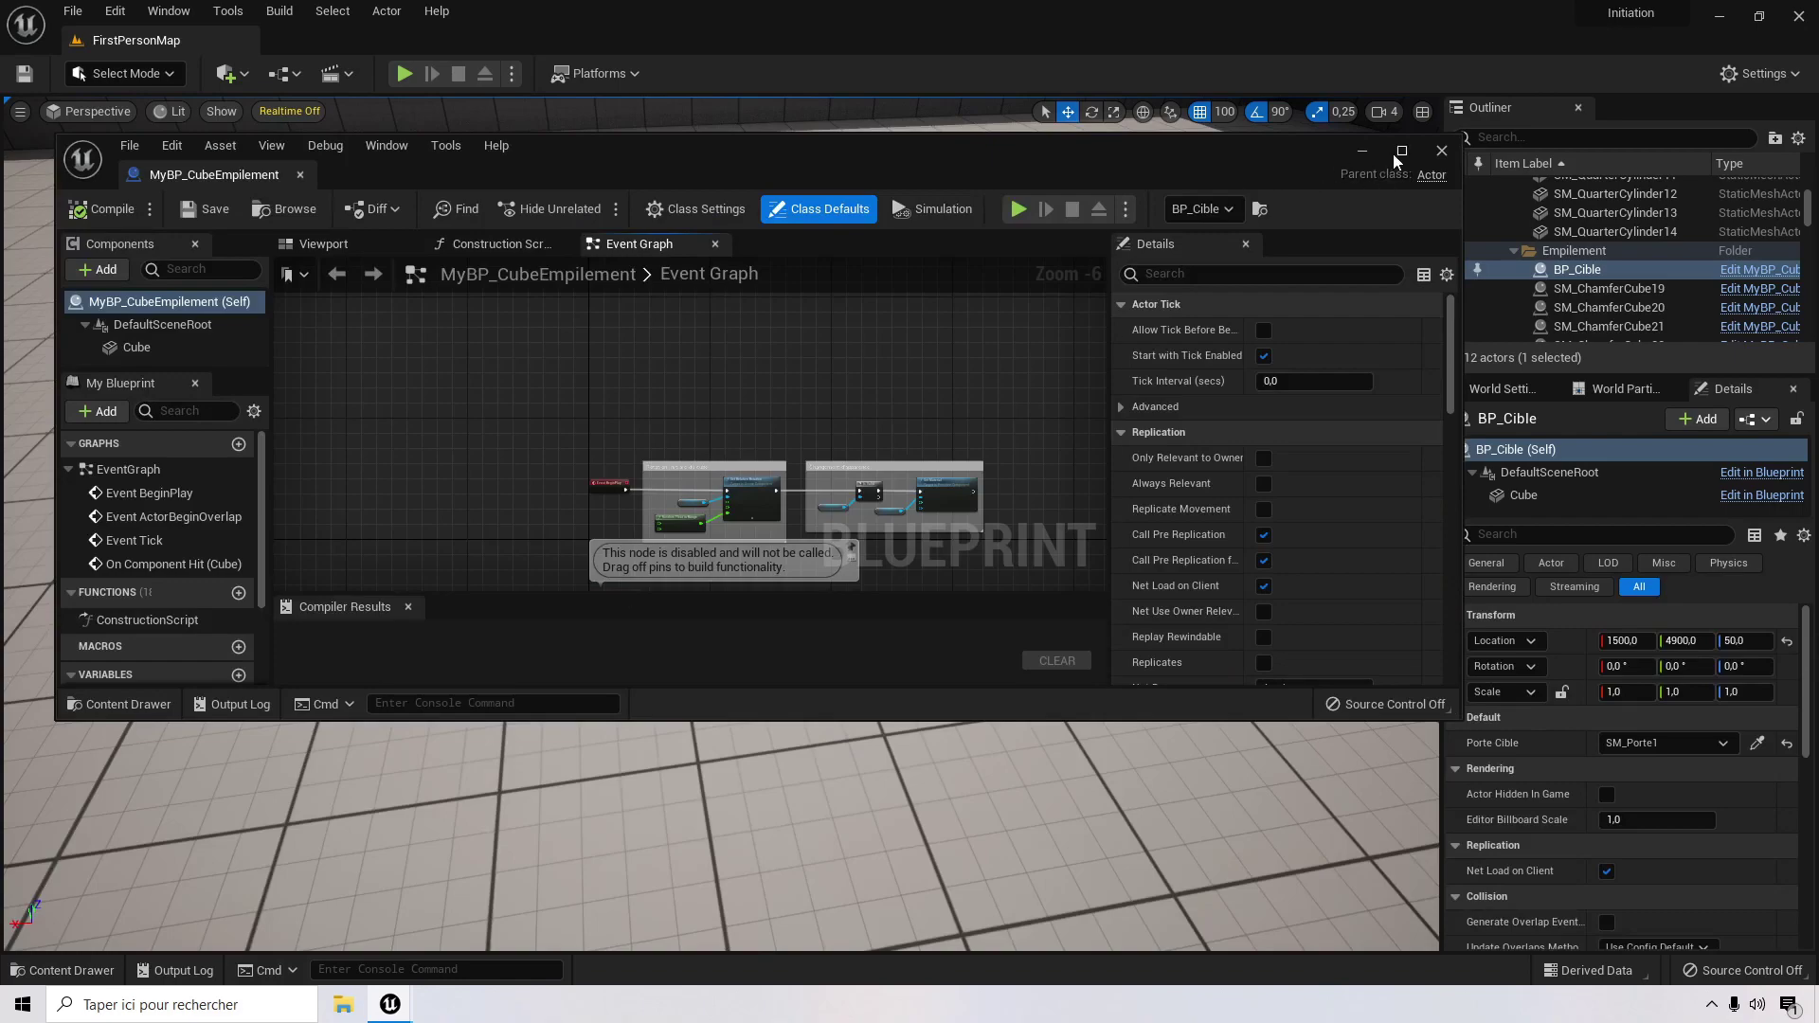
pyautogui.click(1399, 152)
# Step: Examine the Event Graph: the cube's initial rotation and appearance change on BeginPlay, and the door displacement on component hit
pyautogui.scroll(2, 796, 492)
pyautogui.scroll(1, 794, 487)
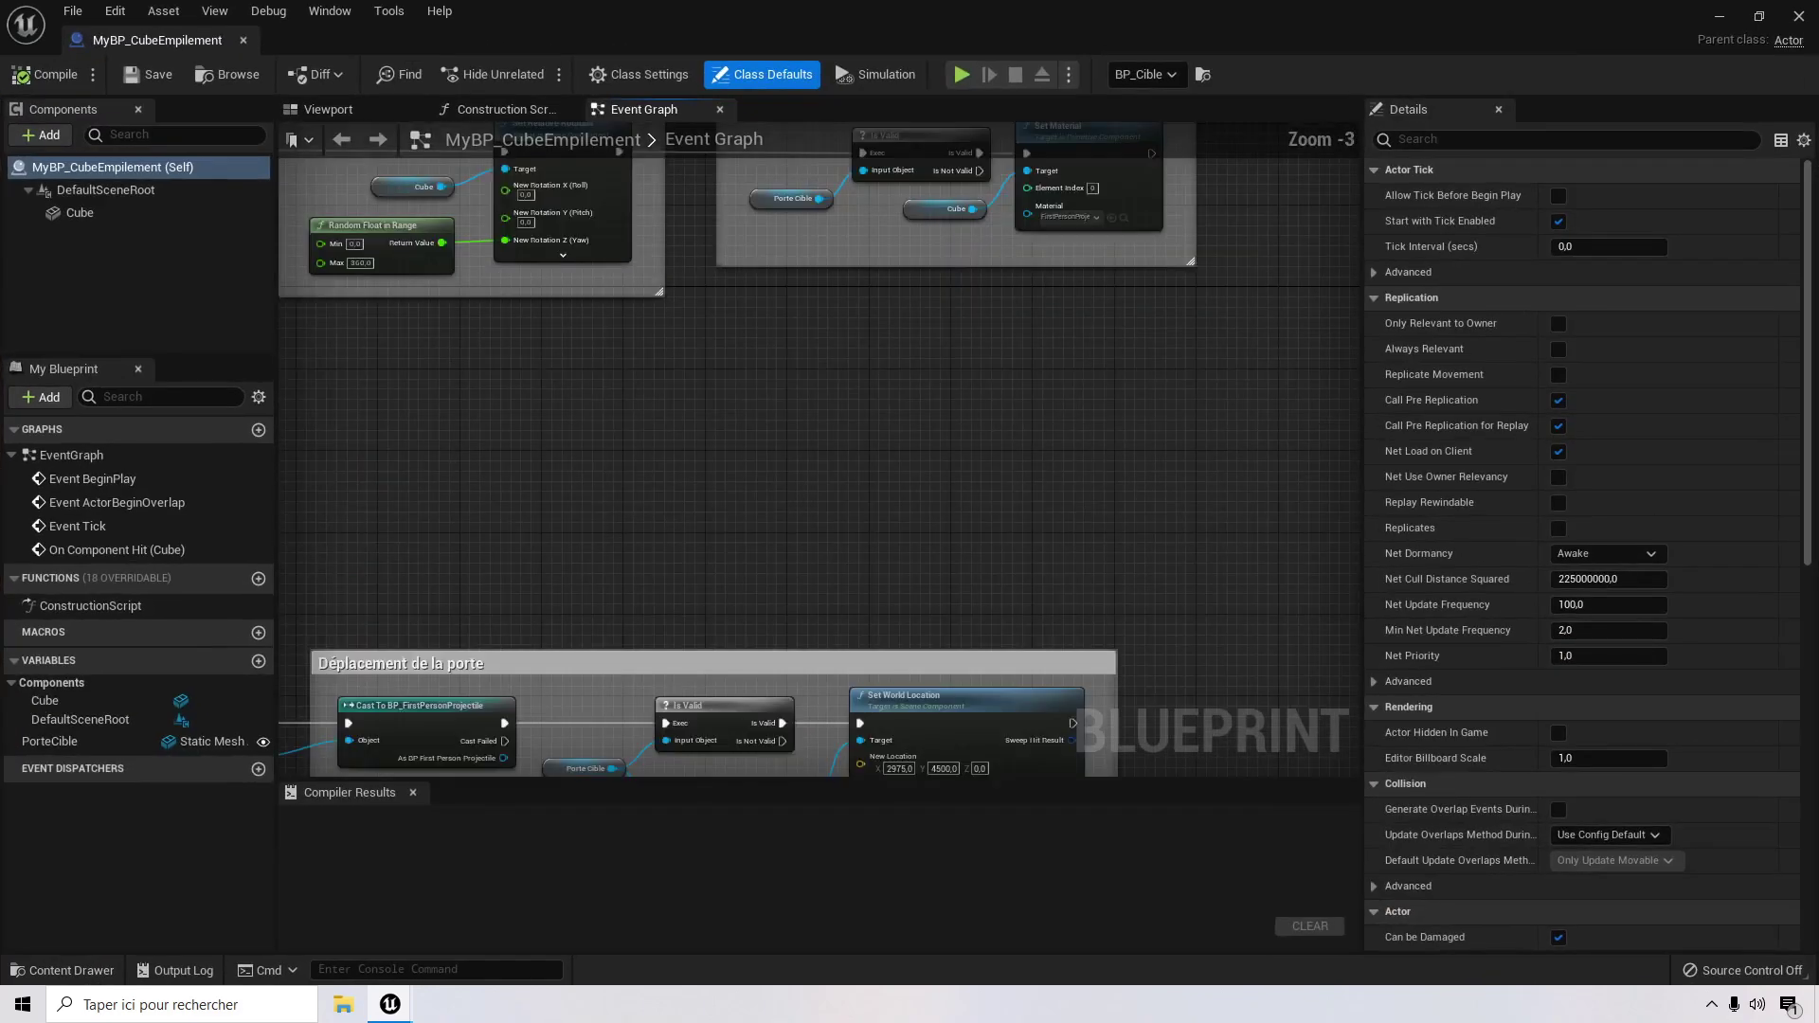
pyautogui.moveTo(794, 487); pyautogui.dragTo(1071, 272, button='right')
pyautogui.moveTo(851, 231); pyautogui.dragTo(832, 724, button='right')
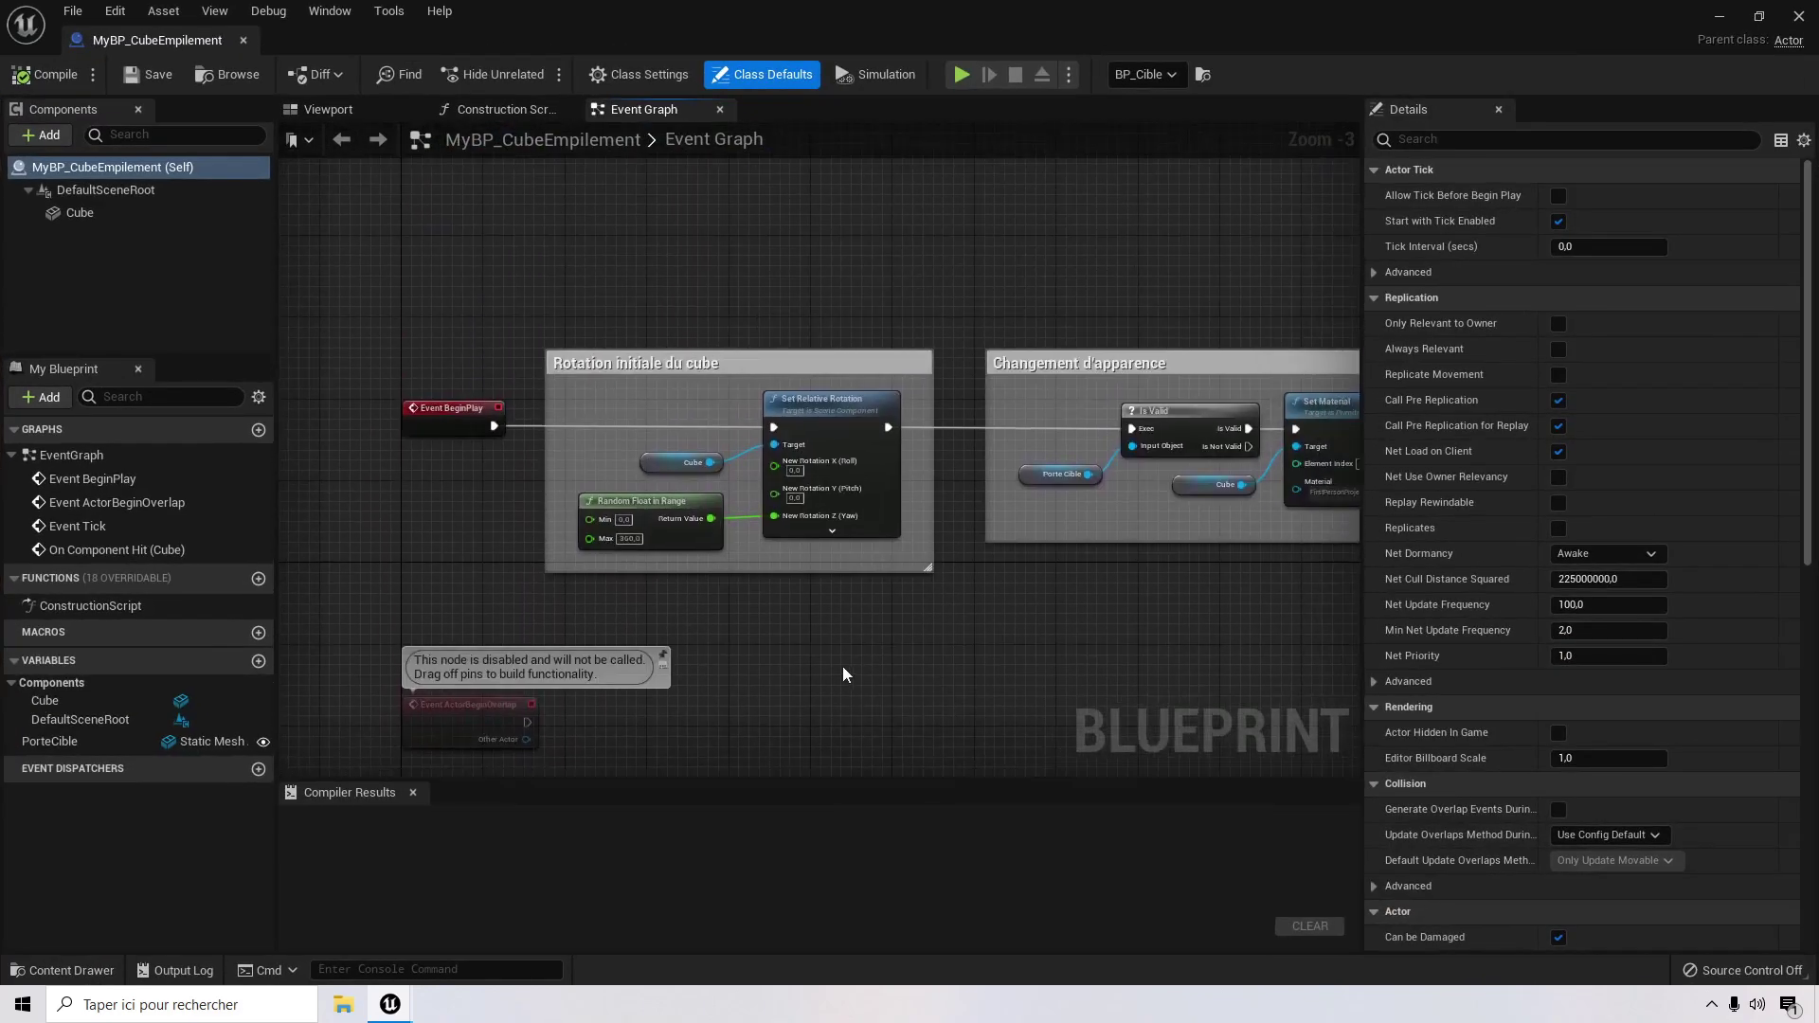
pyautogui.moveTo(1058, 666); pyautogui.dragTo(951, 683, button='right')
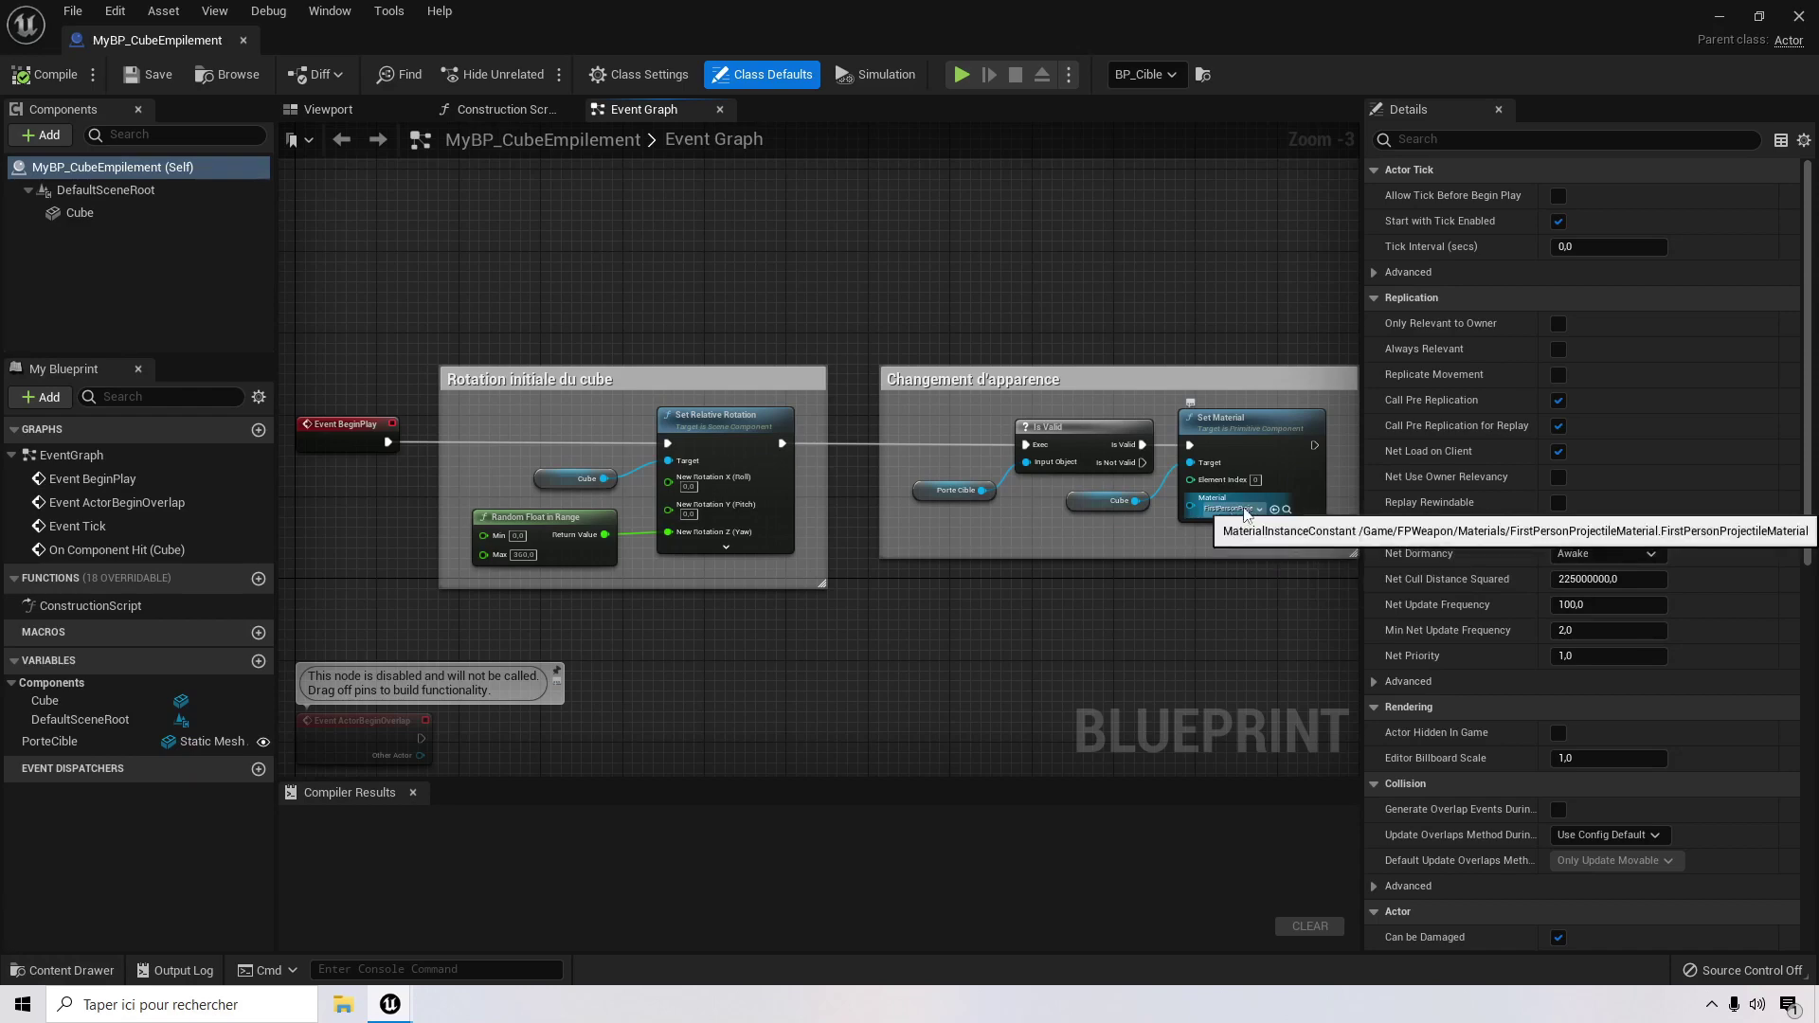
pyautogui.moveTo(947, 671); pyautogui.dragTo(997, 367, button='right')
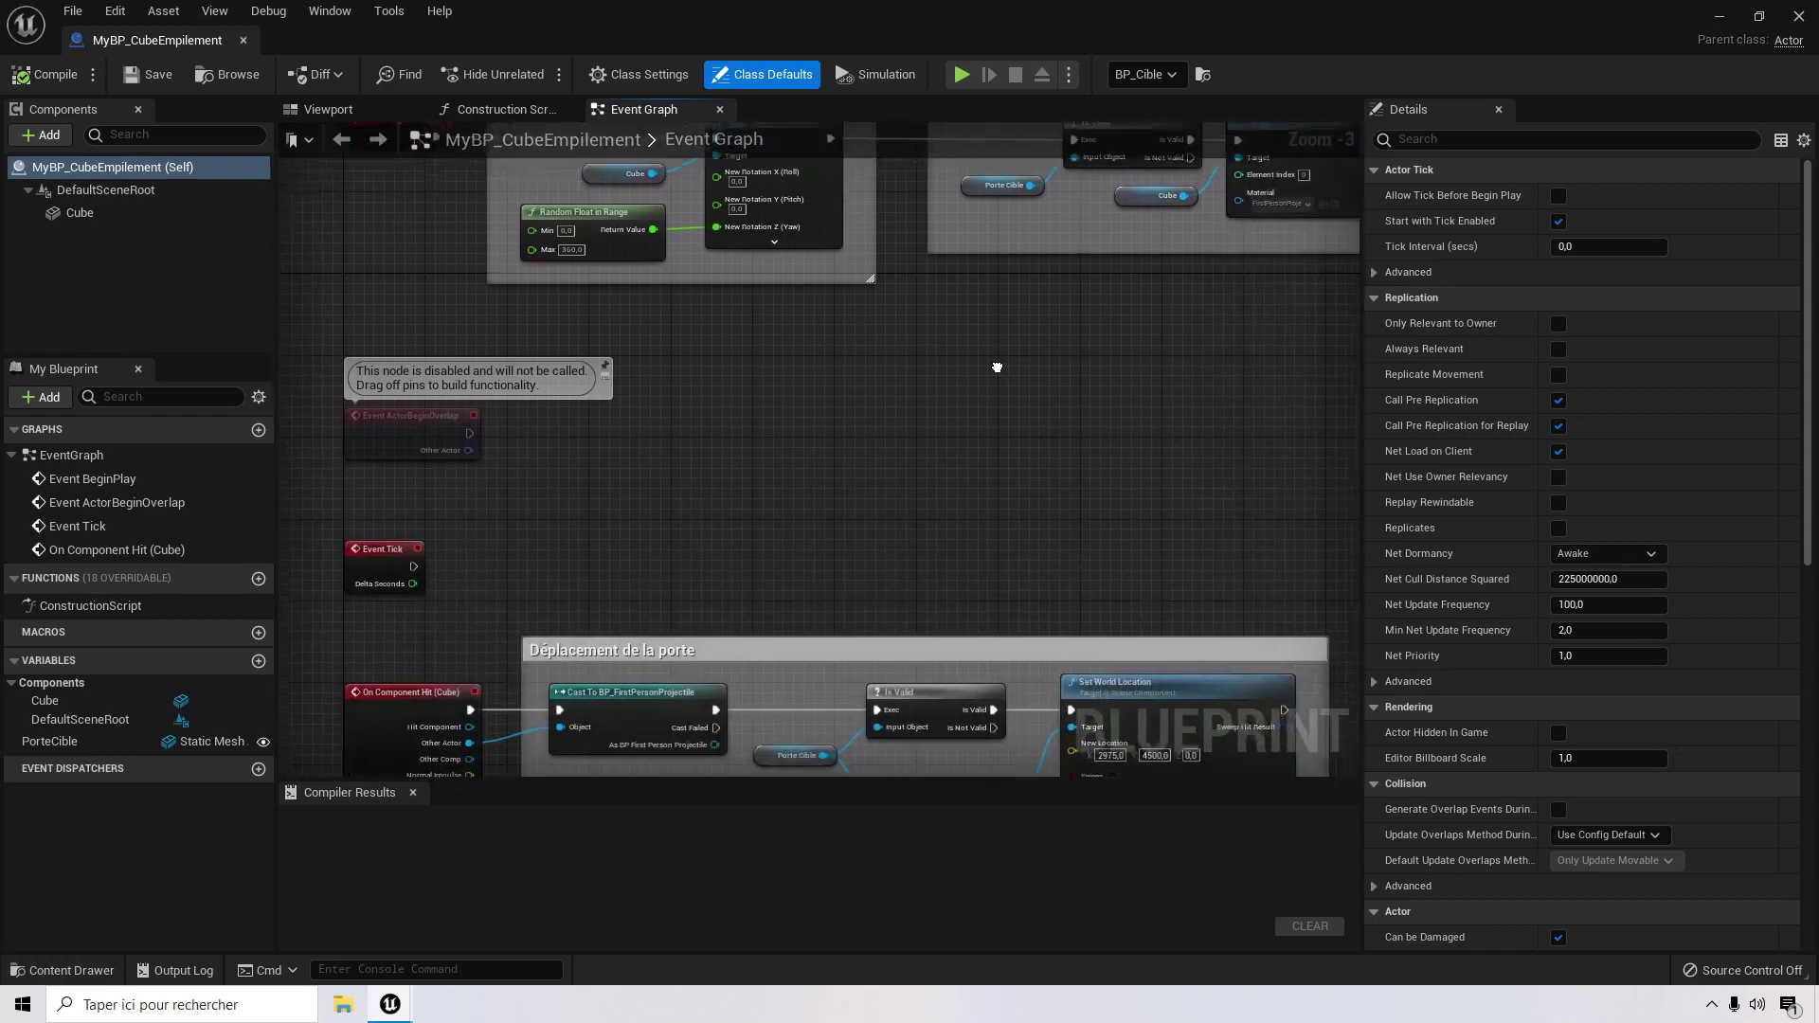
pyautogui.moveTo(1007, 474); pyautogui.dragTo(1016, 237, button='right')
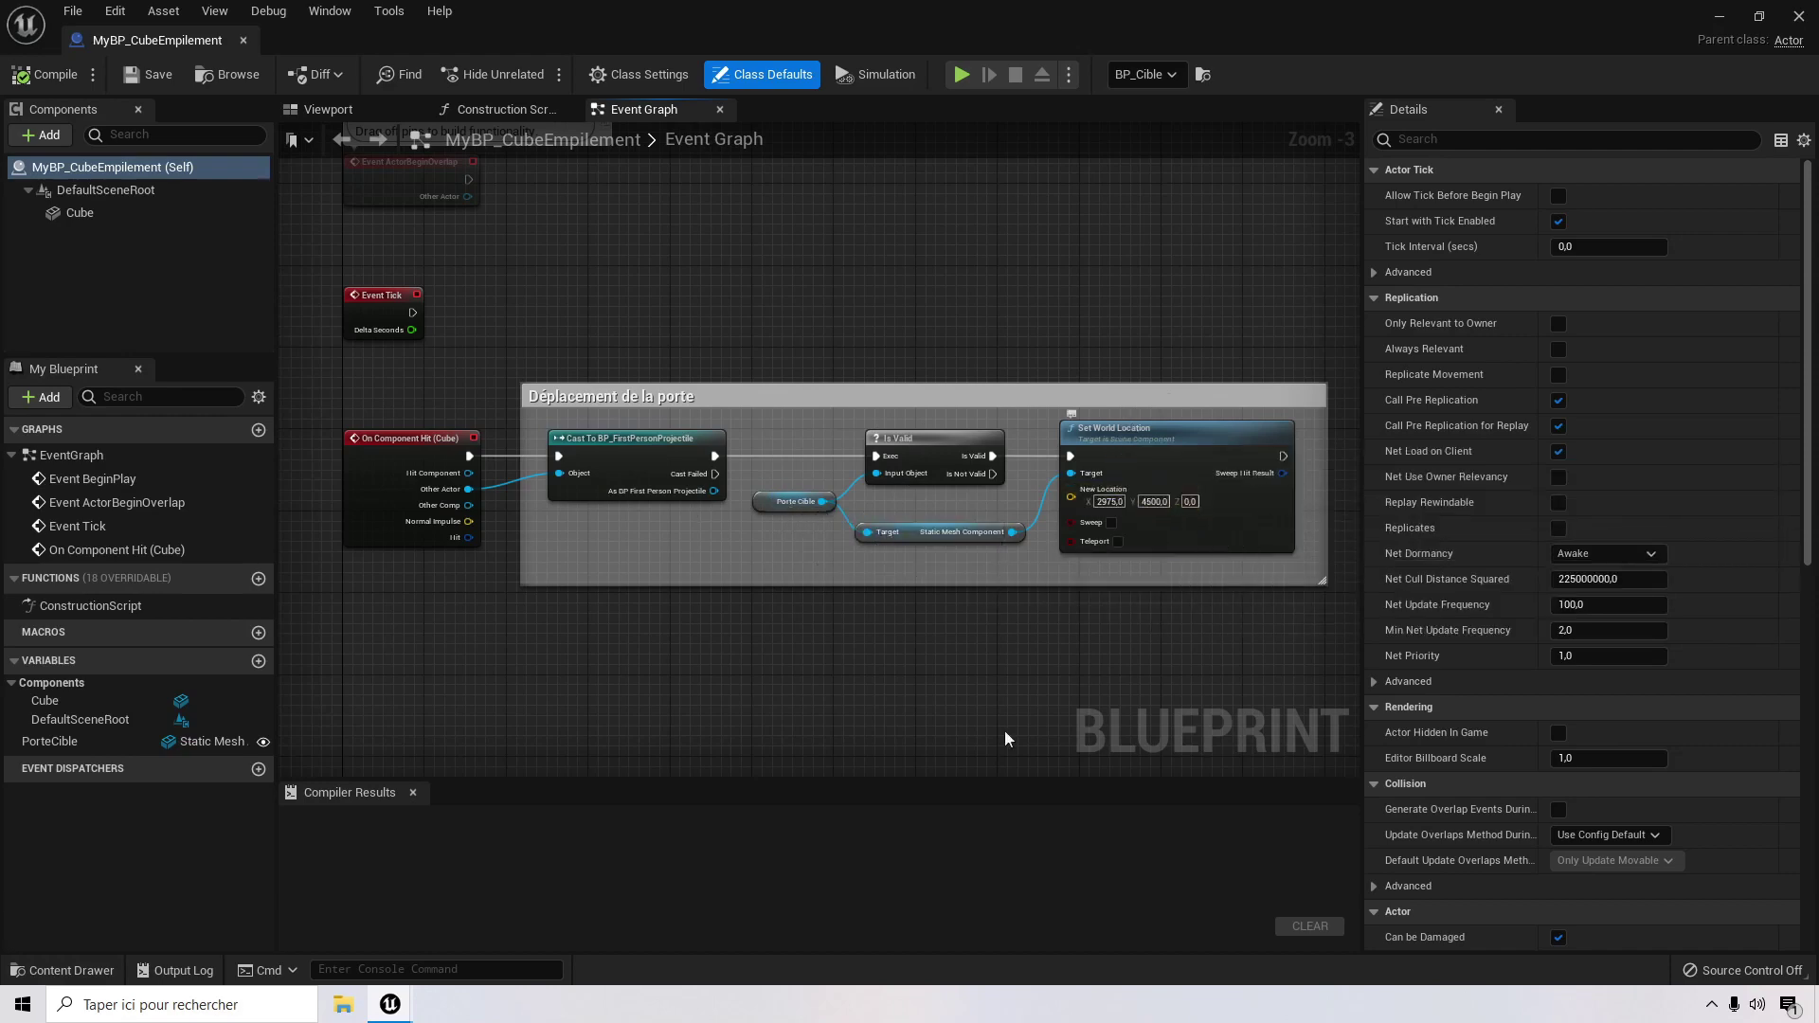
pyautogui.moveTo(844, 662)
pyautogui.mouseDown(button='right')
pyautogui.moveTo(829, 656)
pyautogui.moveTo(853, 686)
pyautogui.moveTo(815, 654)
pyautogui.moveTo(829, 636)
pyautogui.mouseUp(button='right')
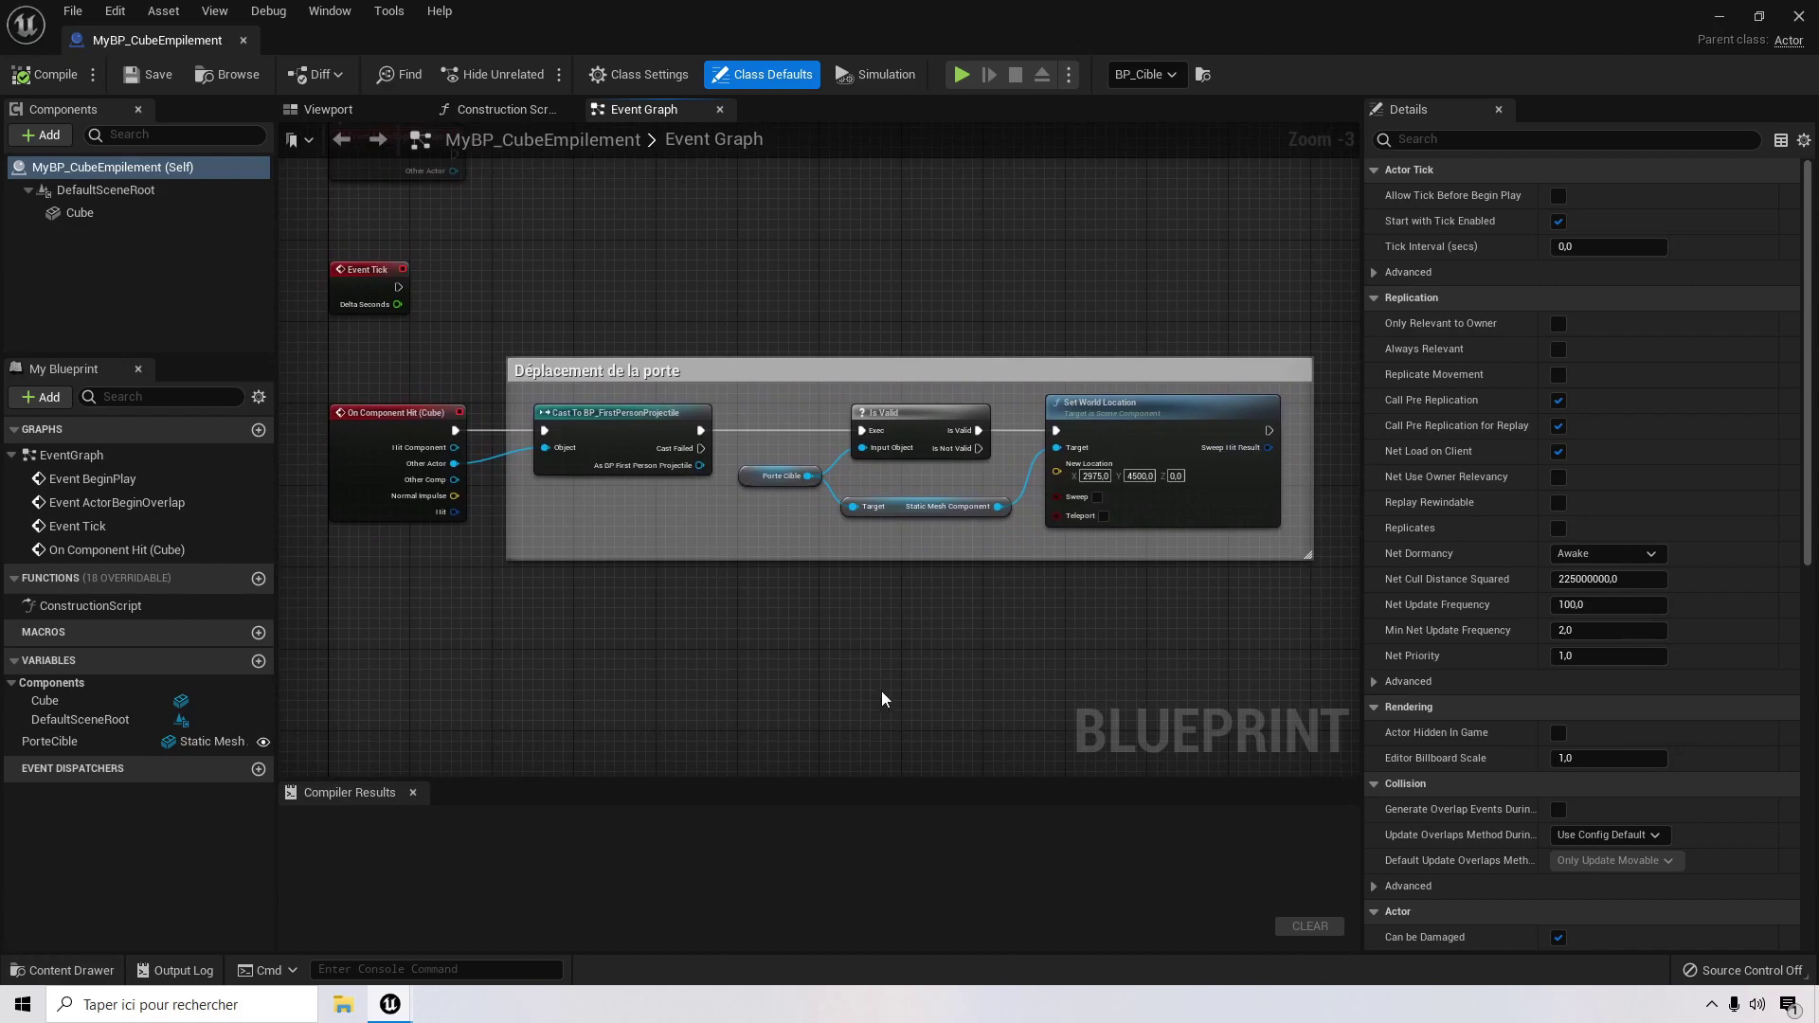
# Step: Return to the level and make all the cubes in the Empilement folder visible again
pyautogui.moveTo(898, 658); pyautogui.dragTo(903, 663, button='right')
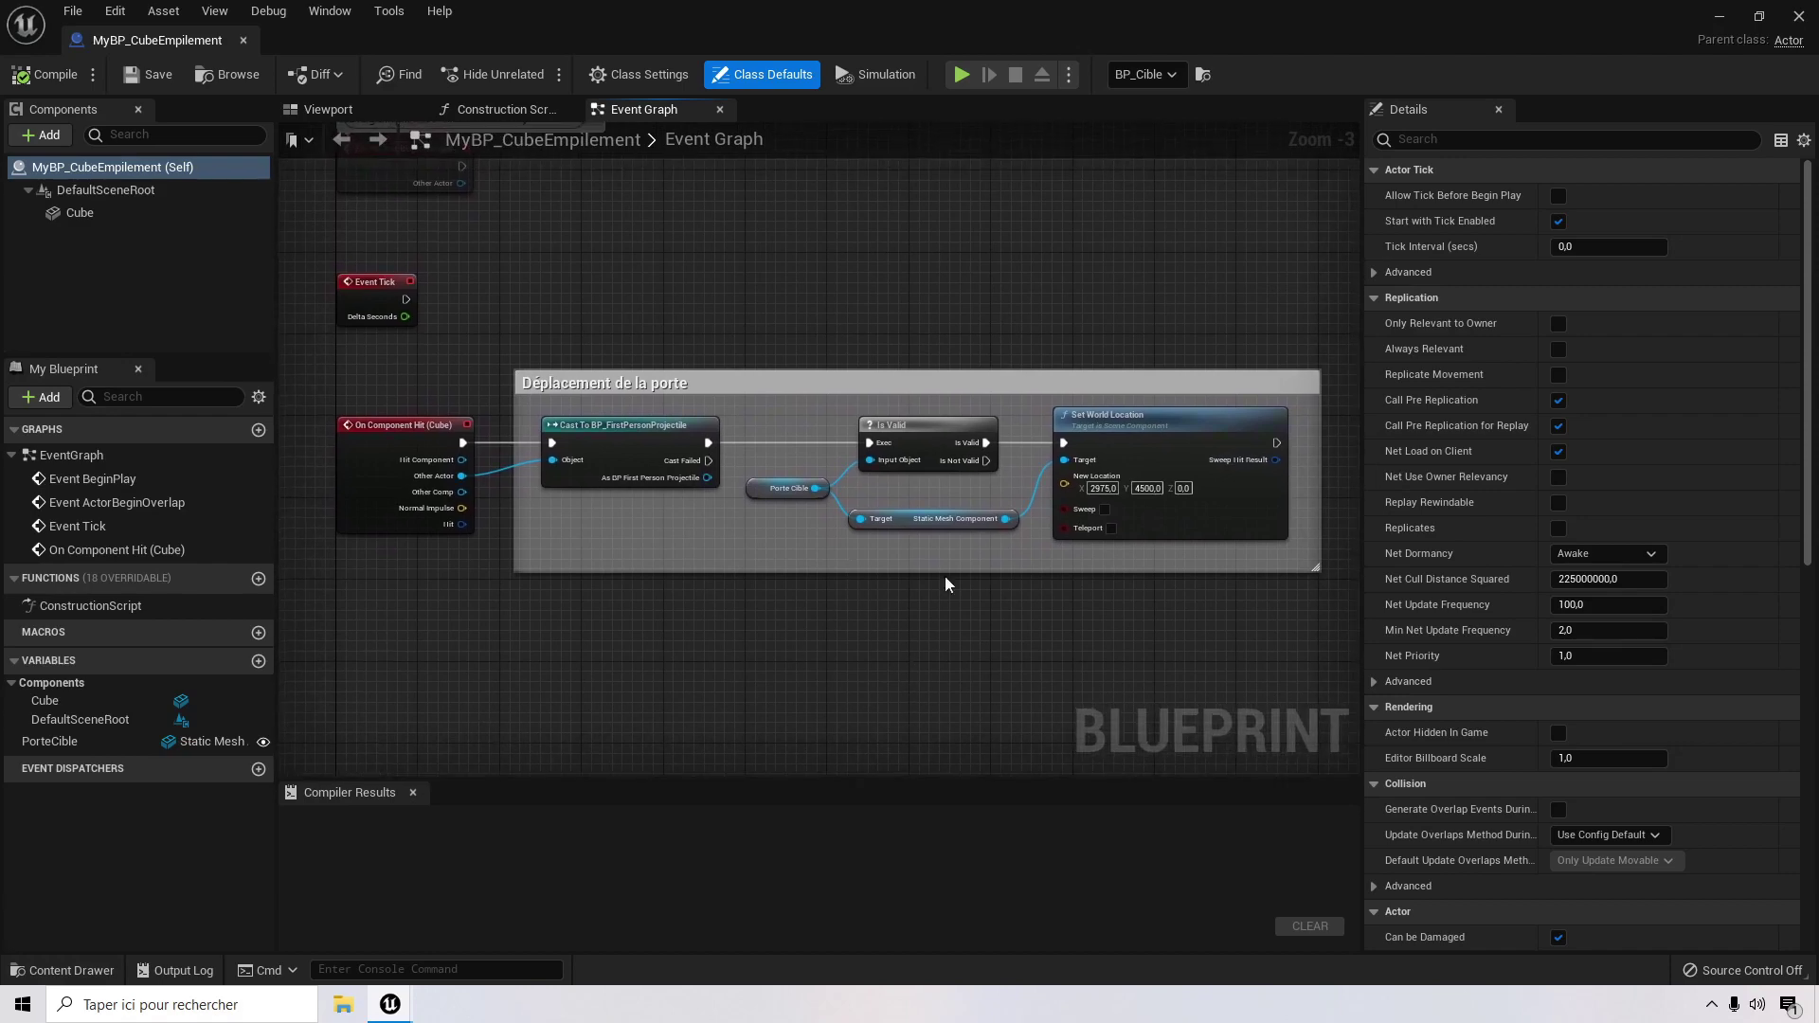
pyautogui.click(1731, 14)
pyautogui.moveTo(825, 492); pyautogui.dragTo(748, 375, button='right')
pyautogui.scroll(-6, 825, 492)
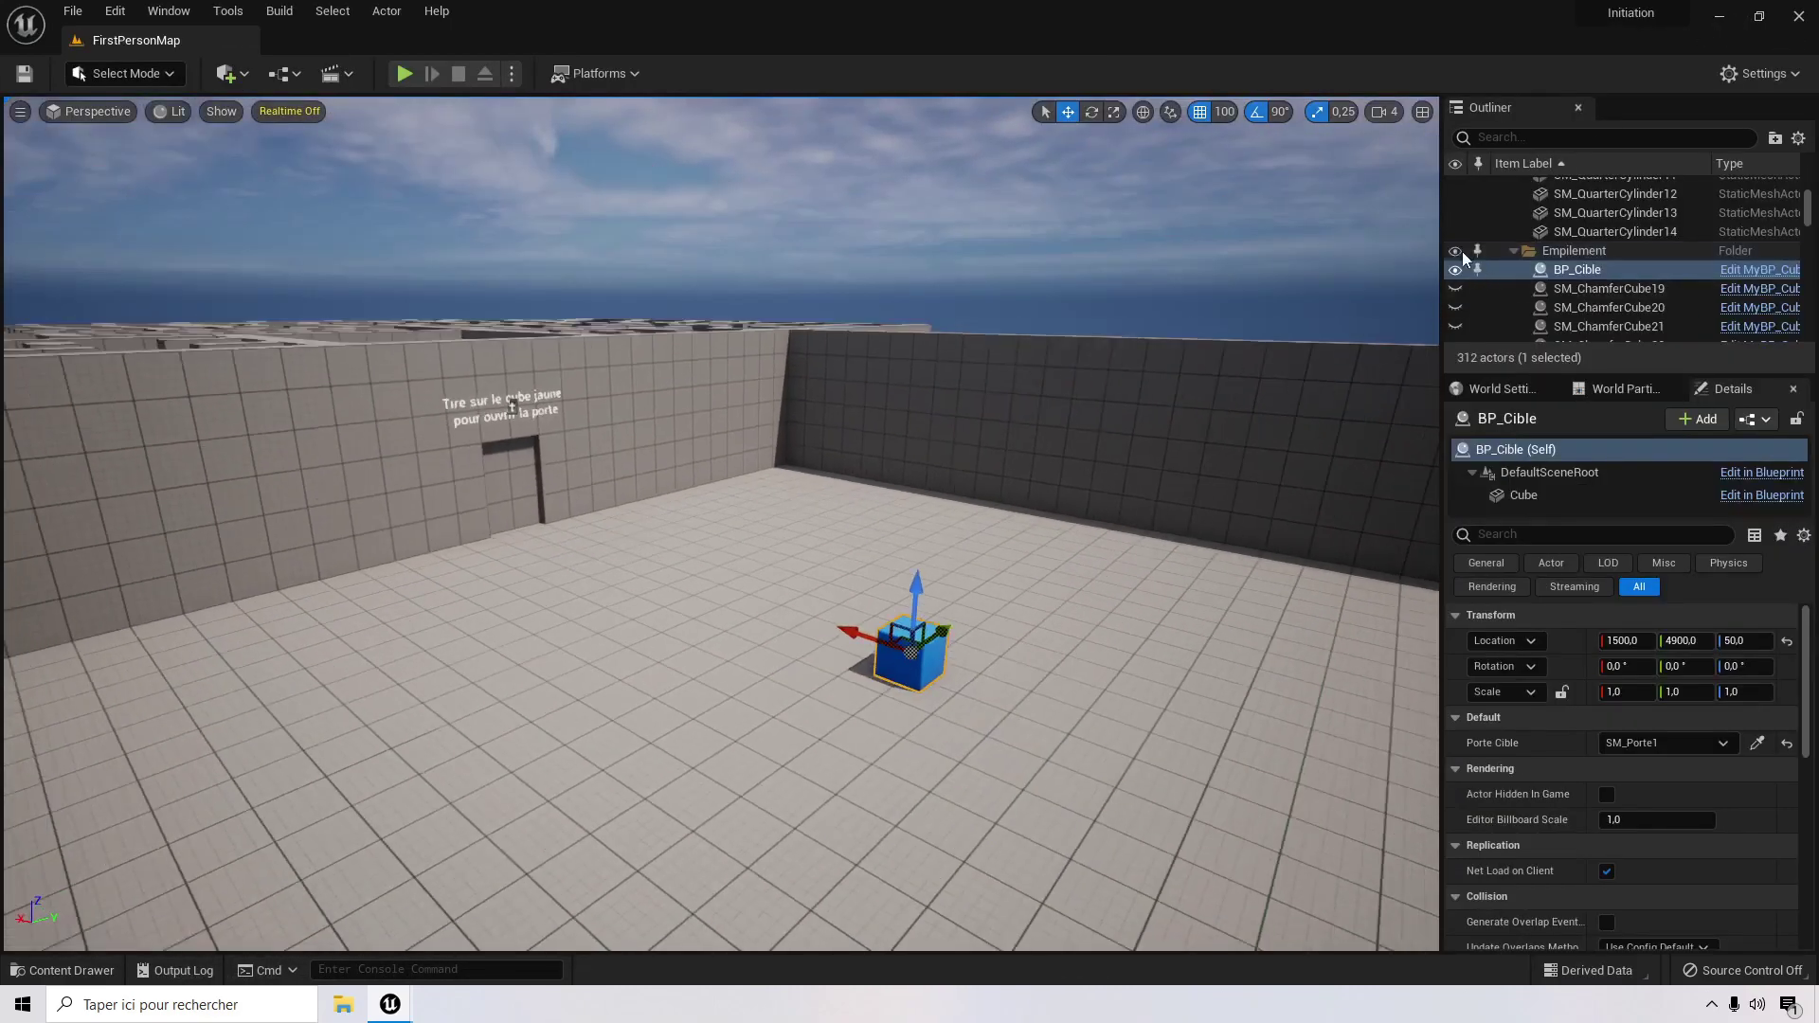
pyautogui.click(1456, 251)
pyautogui.moveTo(892, 477); pyautogui.dragTo(800, 550, button='right')
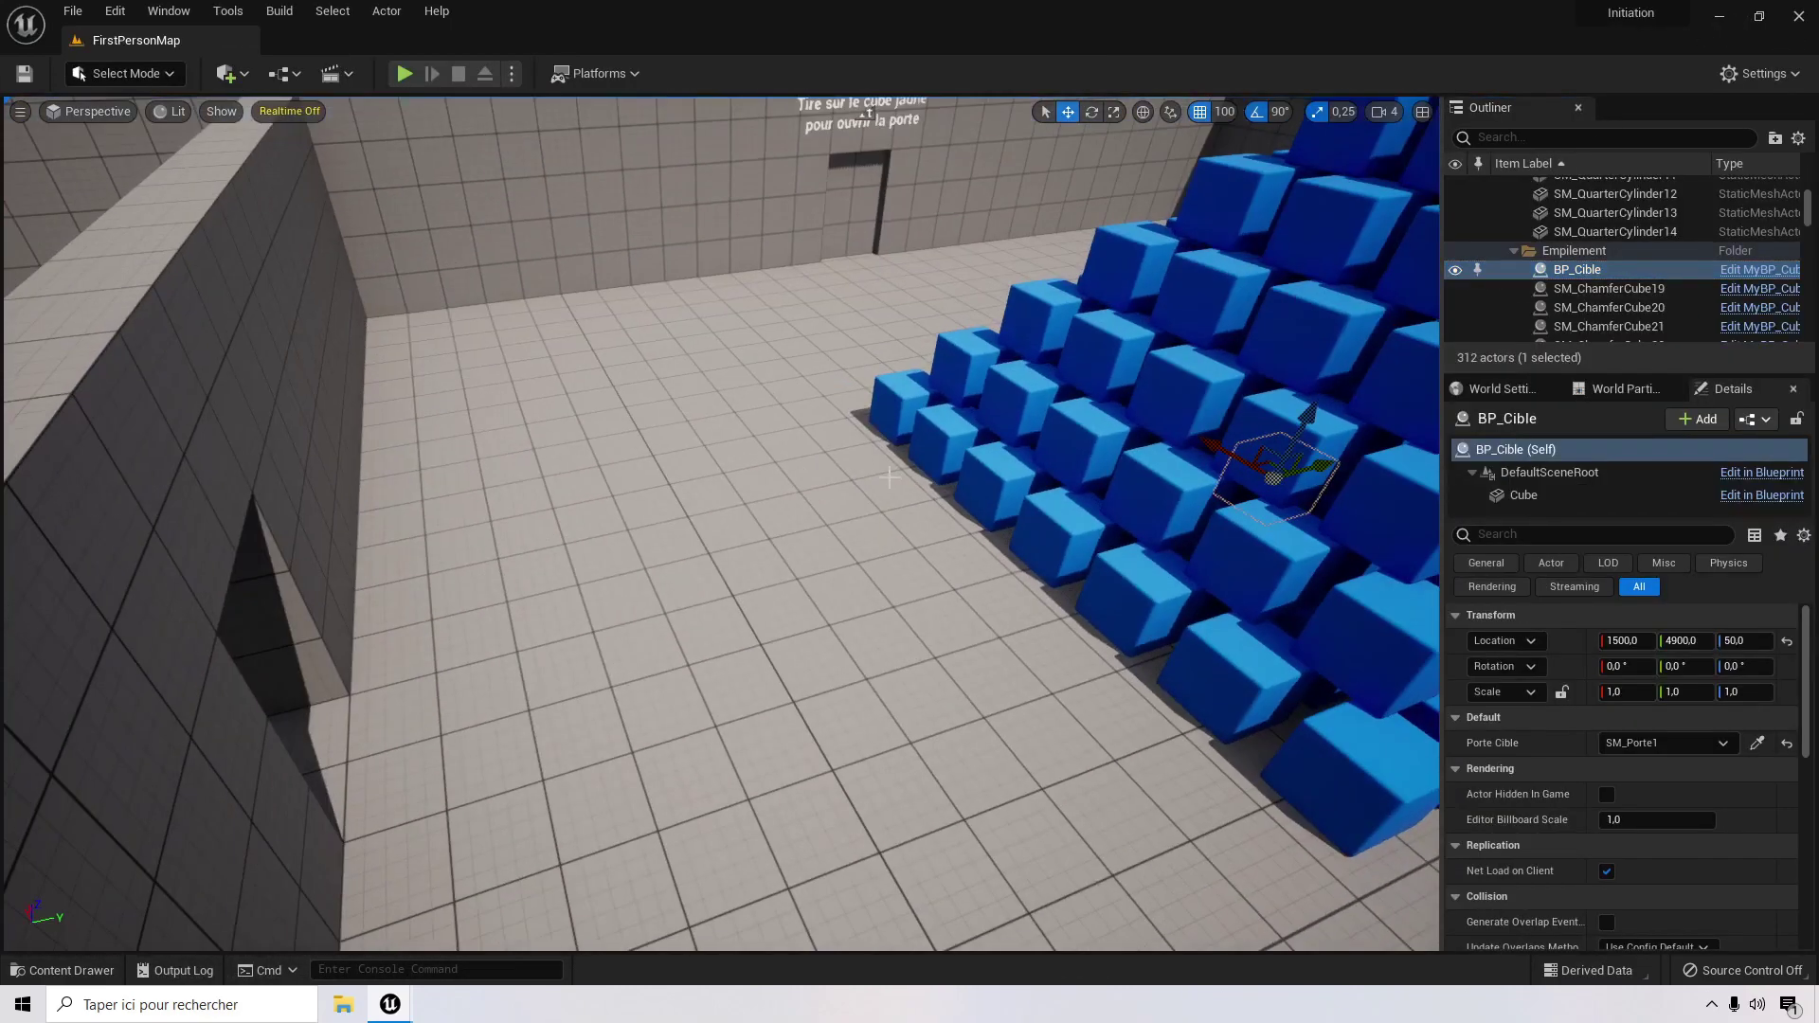
pyautogui.scroll(-10, 891, 477)
pyautogui.scroll(-8, 906, 478)
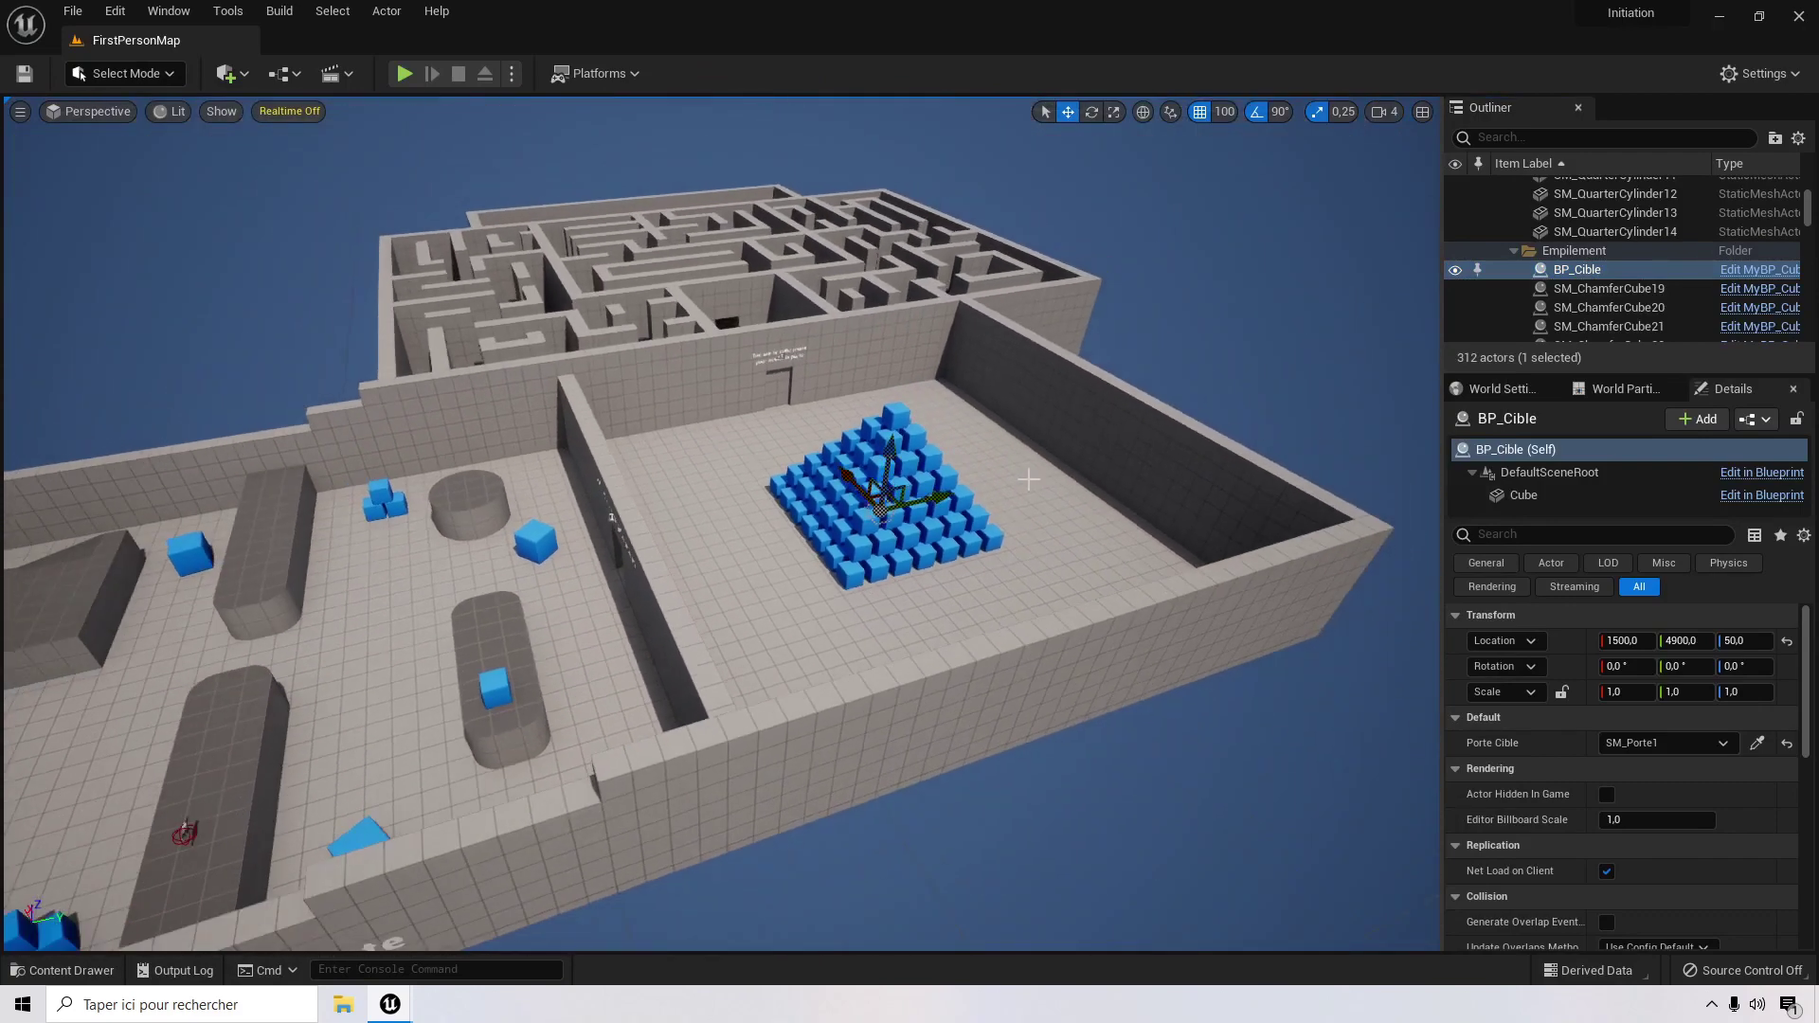
pyautogui.moveTo(1029, 479)
pyautogui.mouseDown(button='right')
pyautogui.moveTo(1015, 445)
pyautogui.moveTo(999, 469)
pyautogui.moveTo(1021, 466)
pyautogui.mouseUp(button='right')
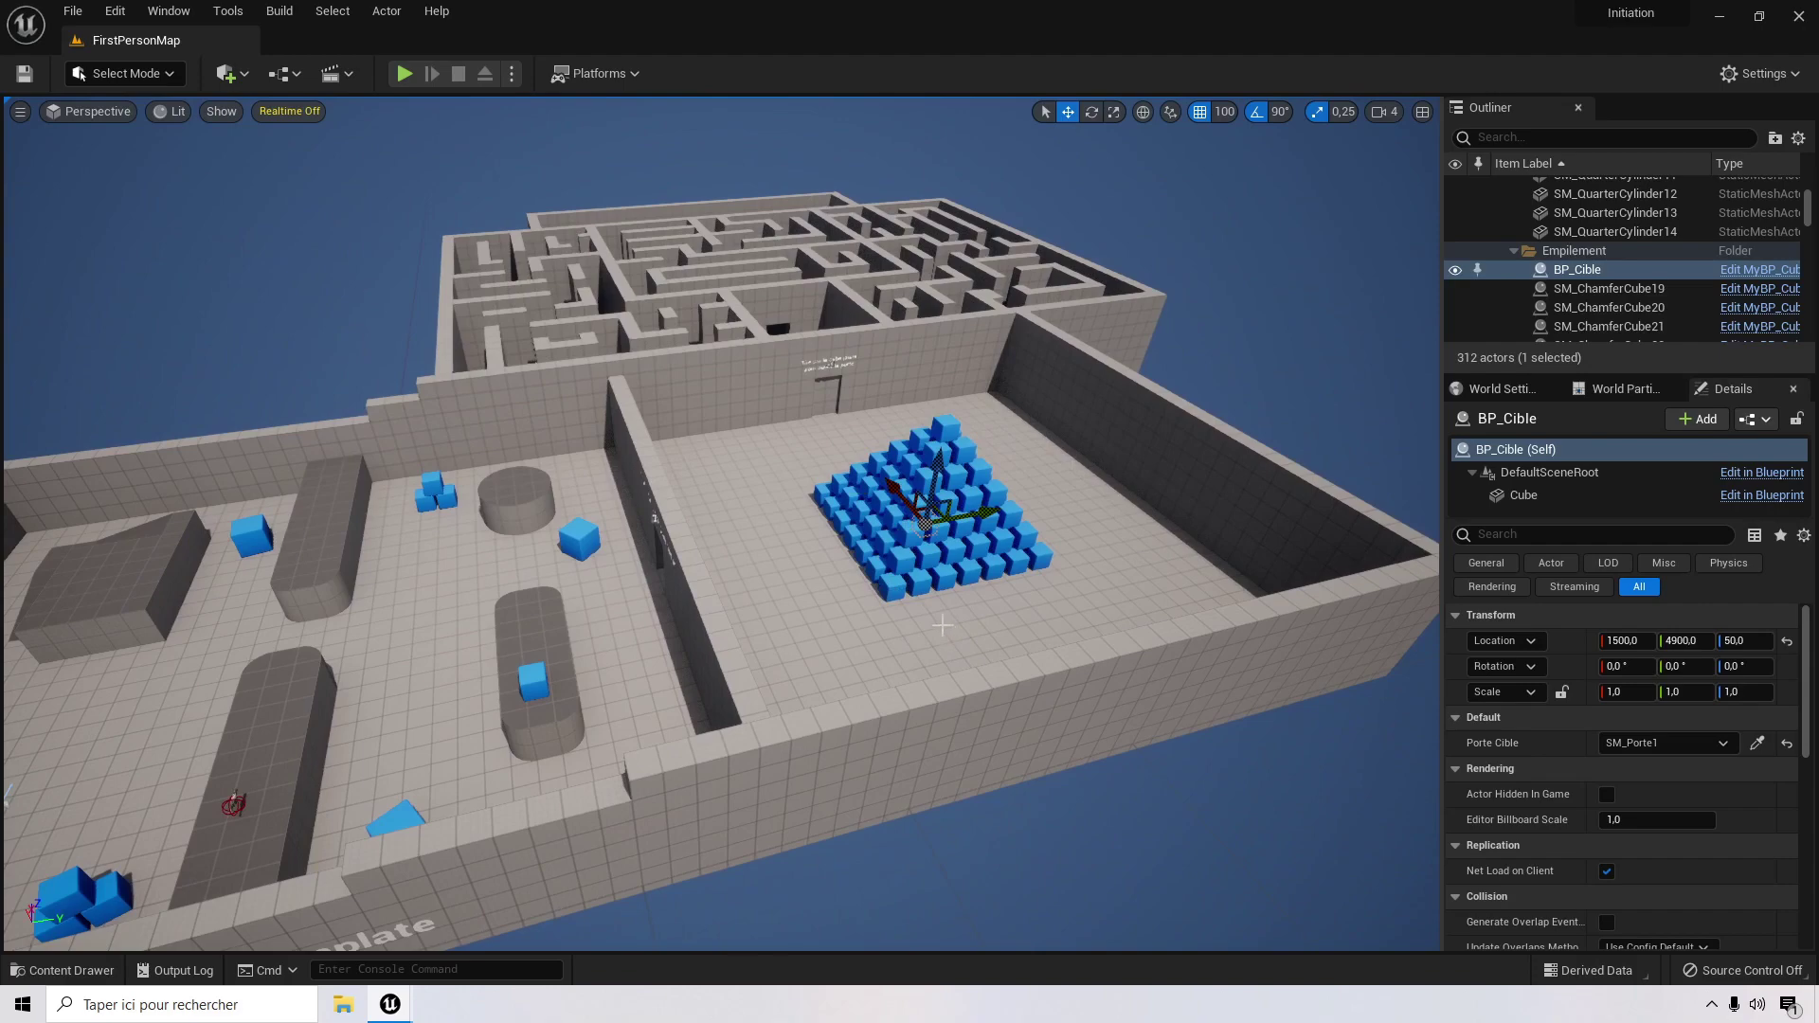
pyautogui.scroll(-4, 962, 614)
pyautogui.moveTo(973, 603); pyautogui.dragTo(975, 654, button='right')
pyautogui.scroll(4, 973, 602)
pyautogui.scroll(2, 973, 602)
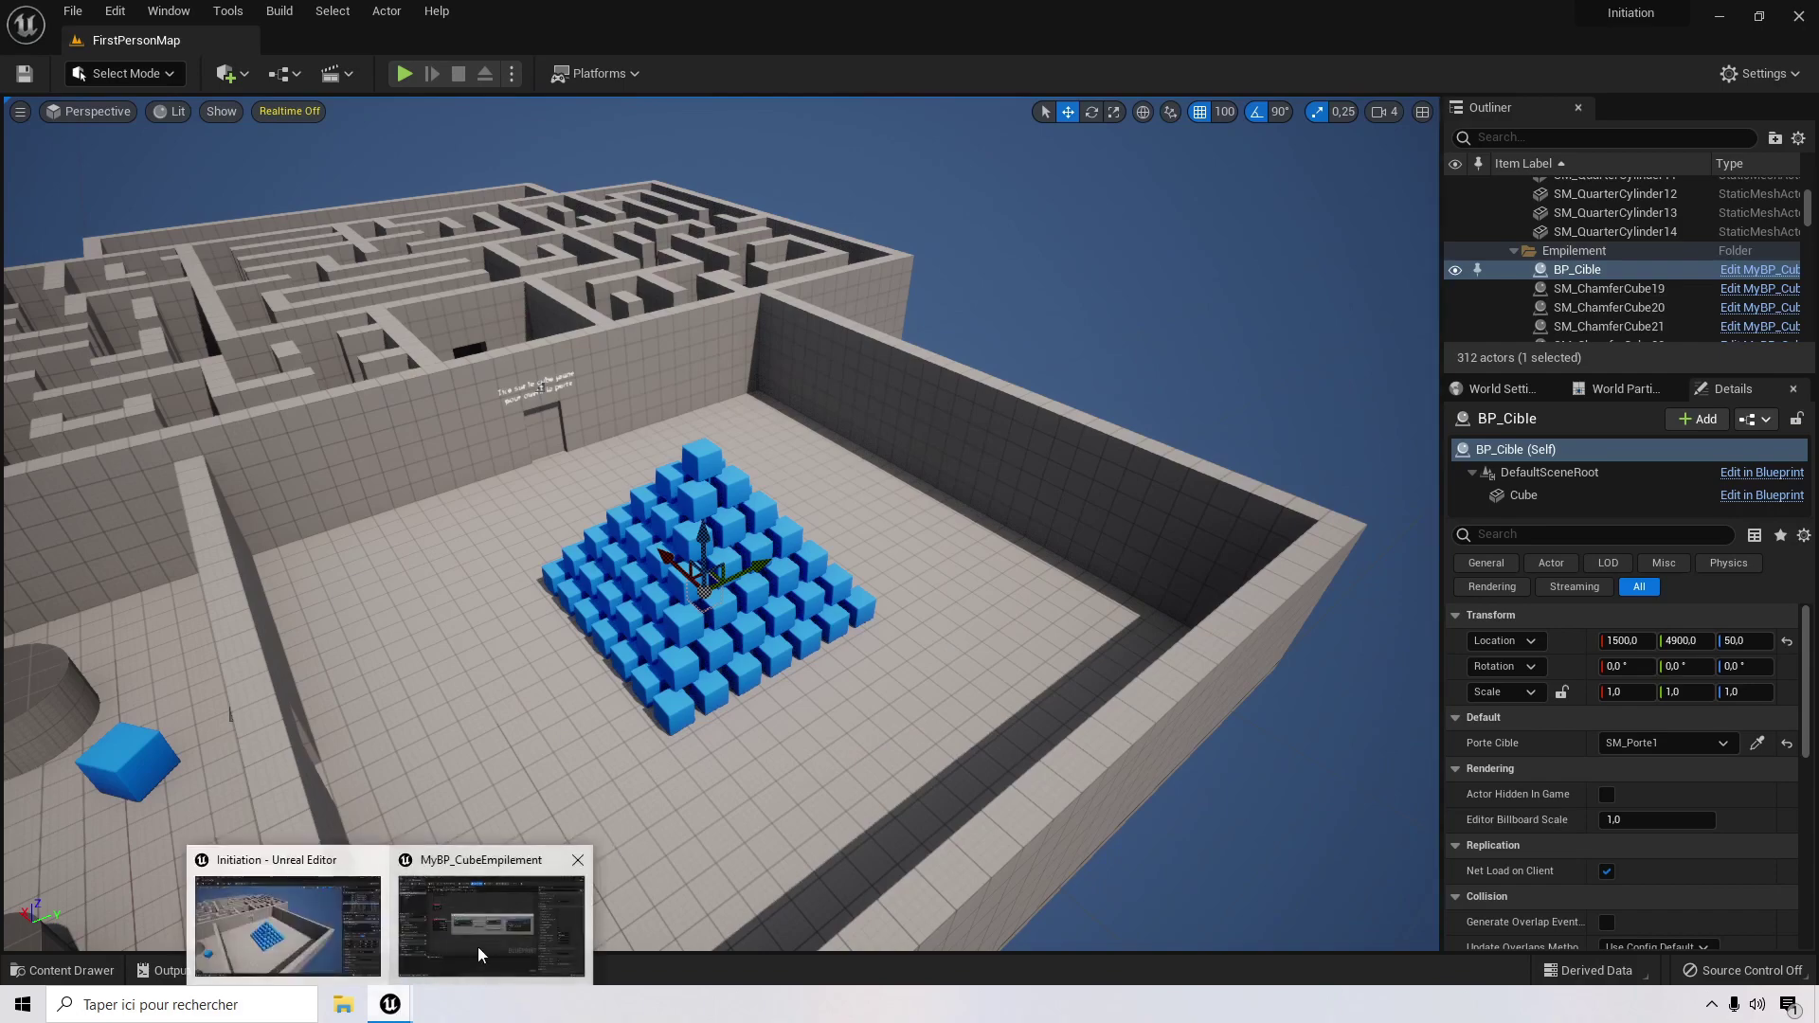
# Step: Review the MyBP_CubeEmpilement Event Graph: the BeginPlay rotation and appearance logic, and how the component hit uses Porte Cible to move the door
pyautogui.click(493, 914)
pyautogui.moveTo(689, 603); pyautogui.dragTo(662, 609, button='right')
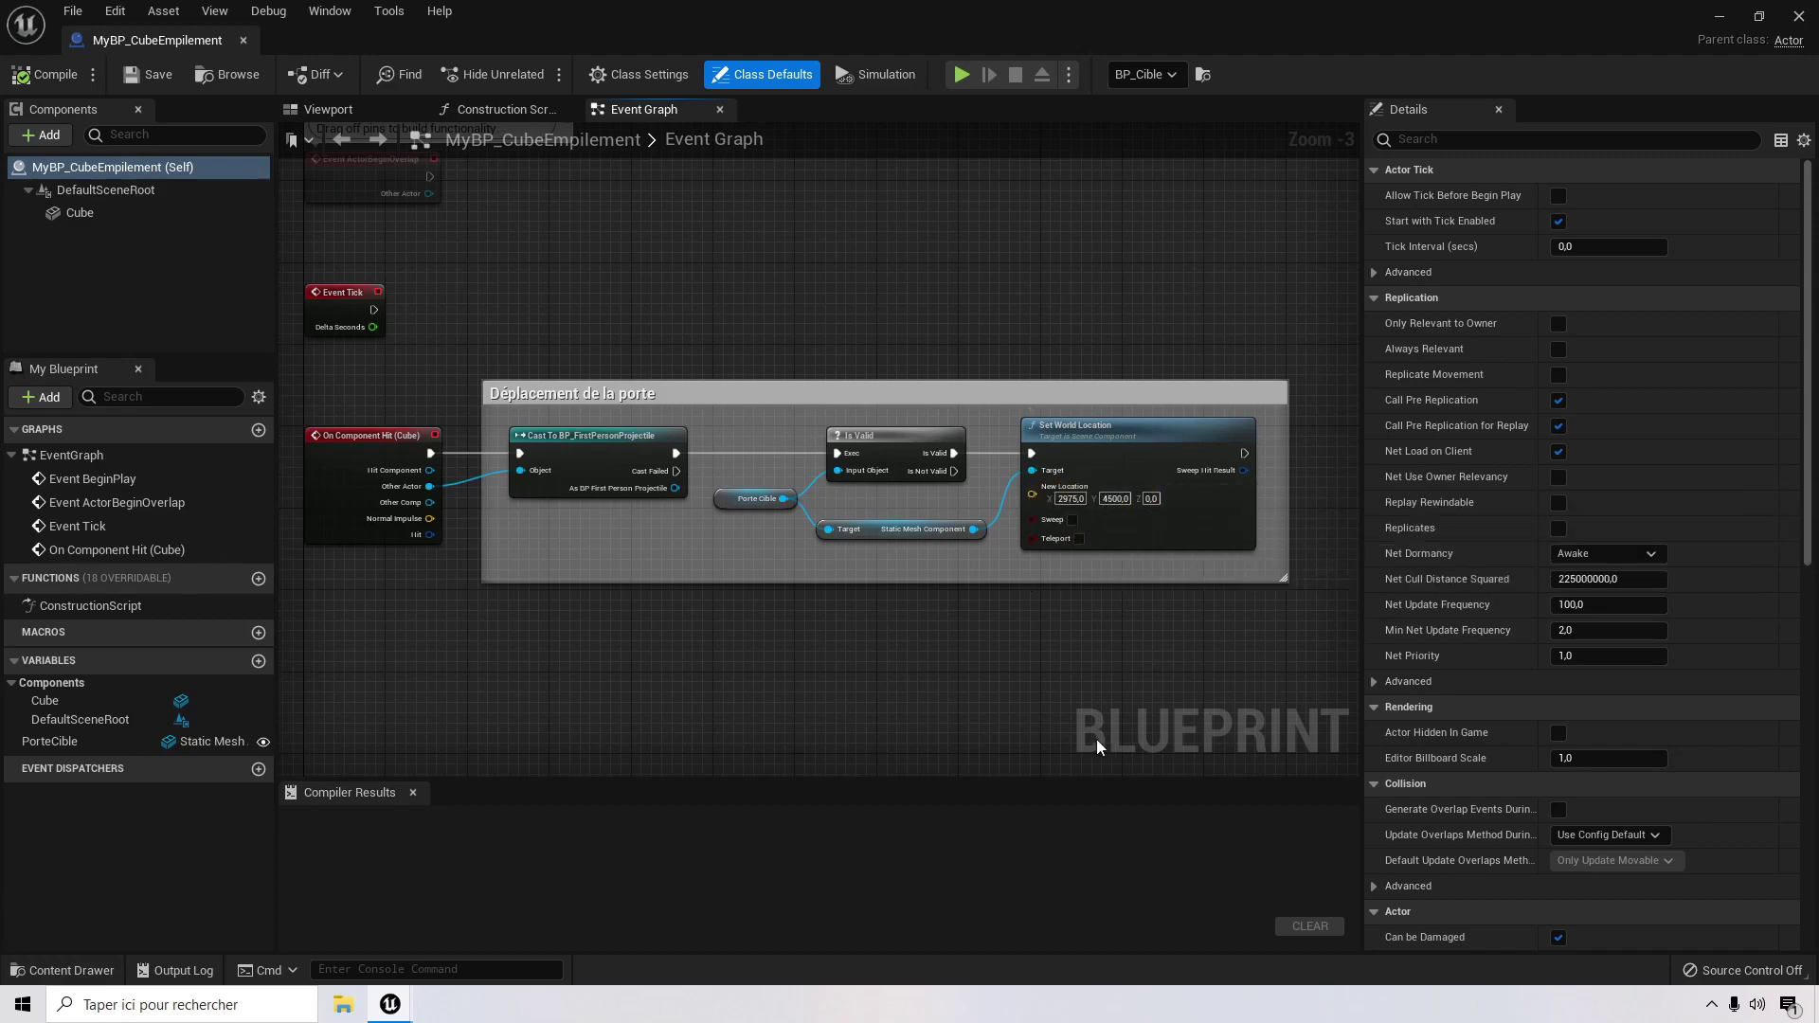
pyautogui.moveTo(928, 671); pyautogui.dragTo(948, 682, button='right')
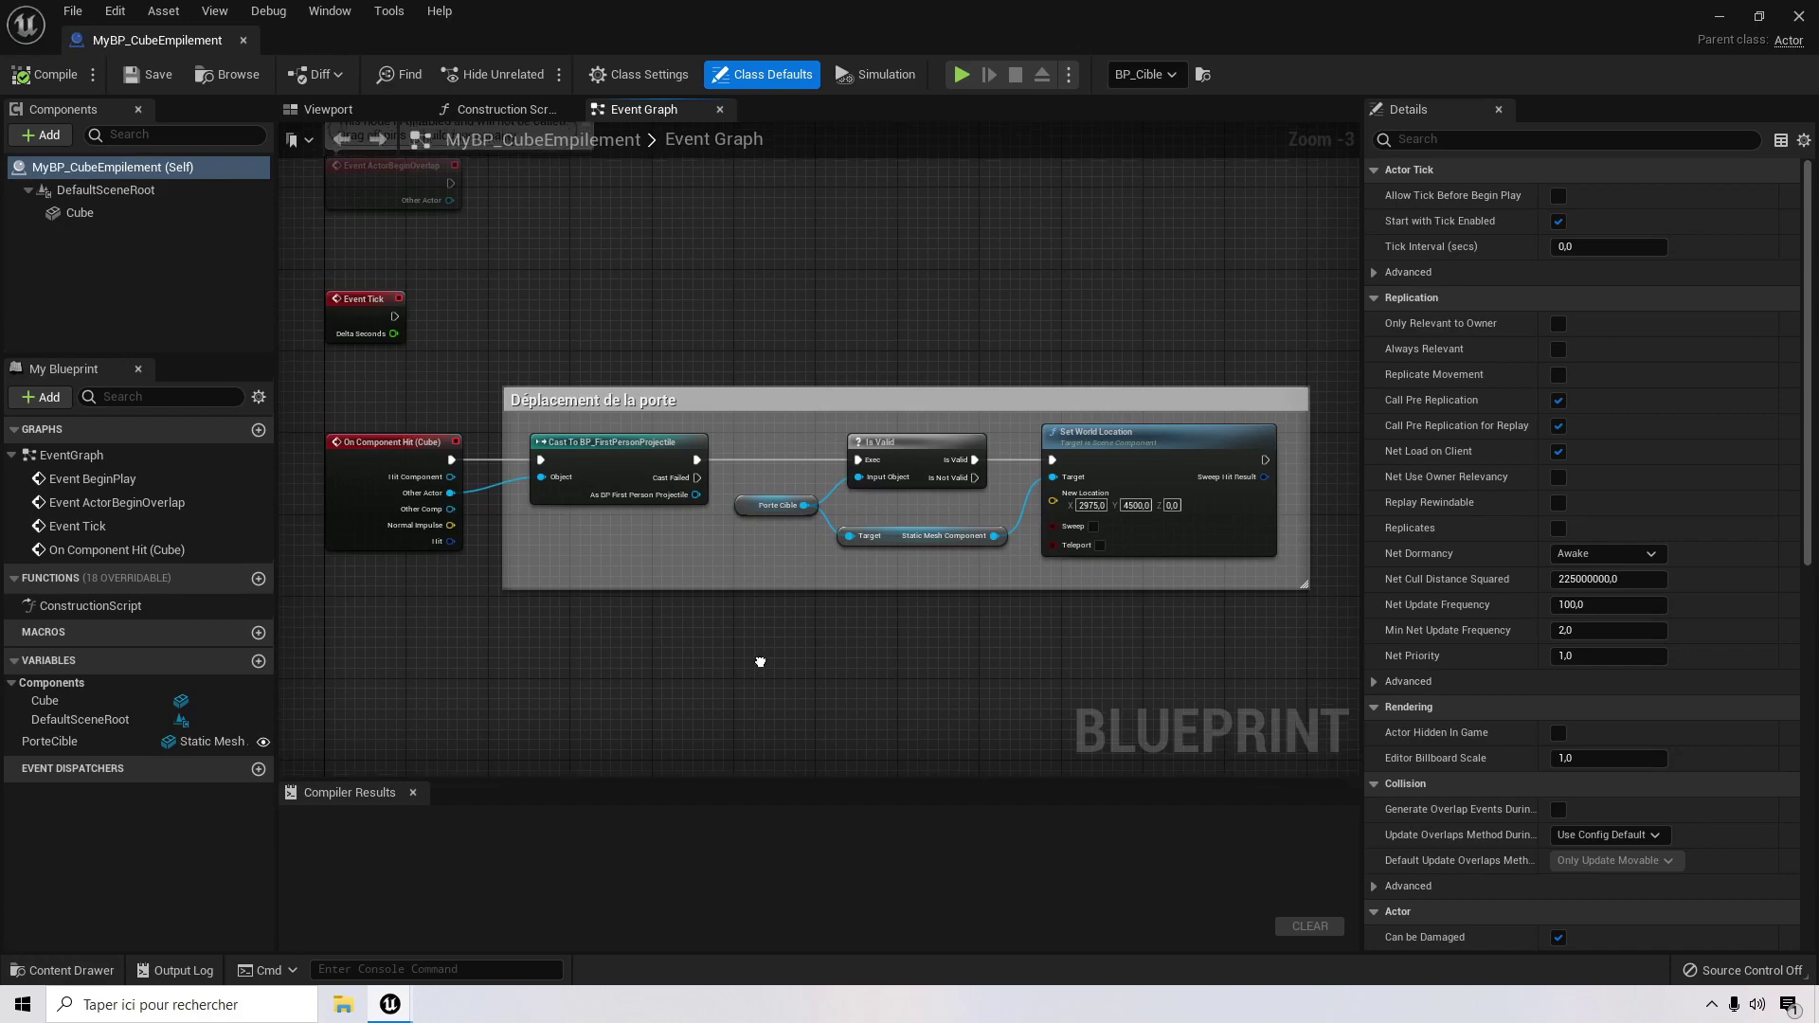
pyautogui.moveTo(759, 657); pyautogui.dragTo(760, 679, button='right')
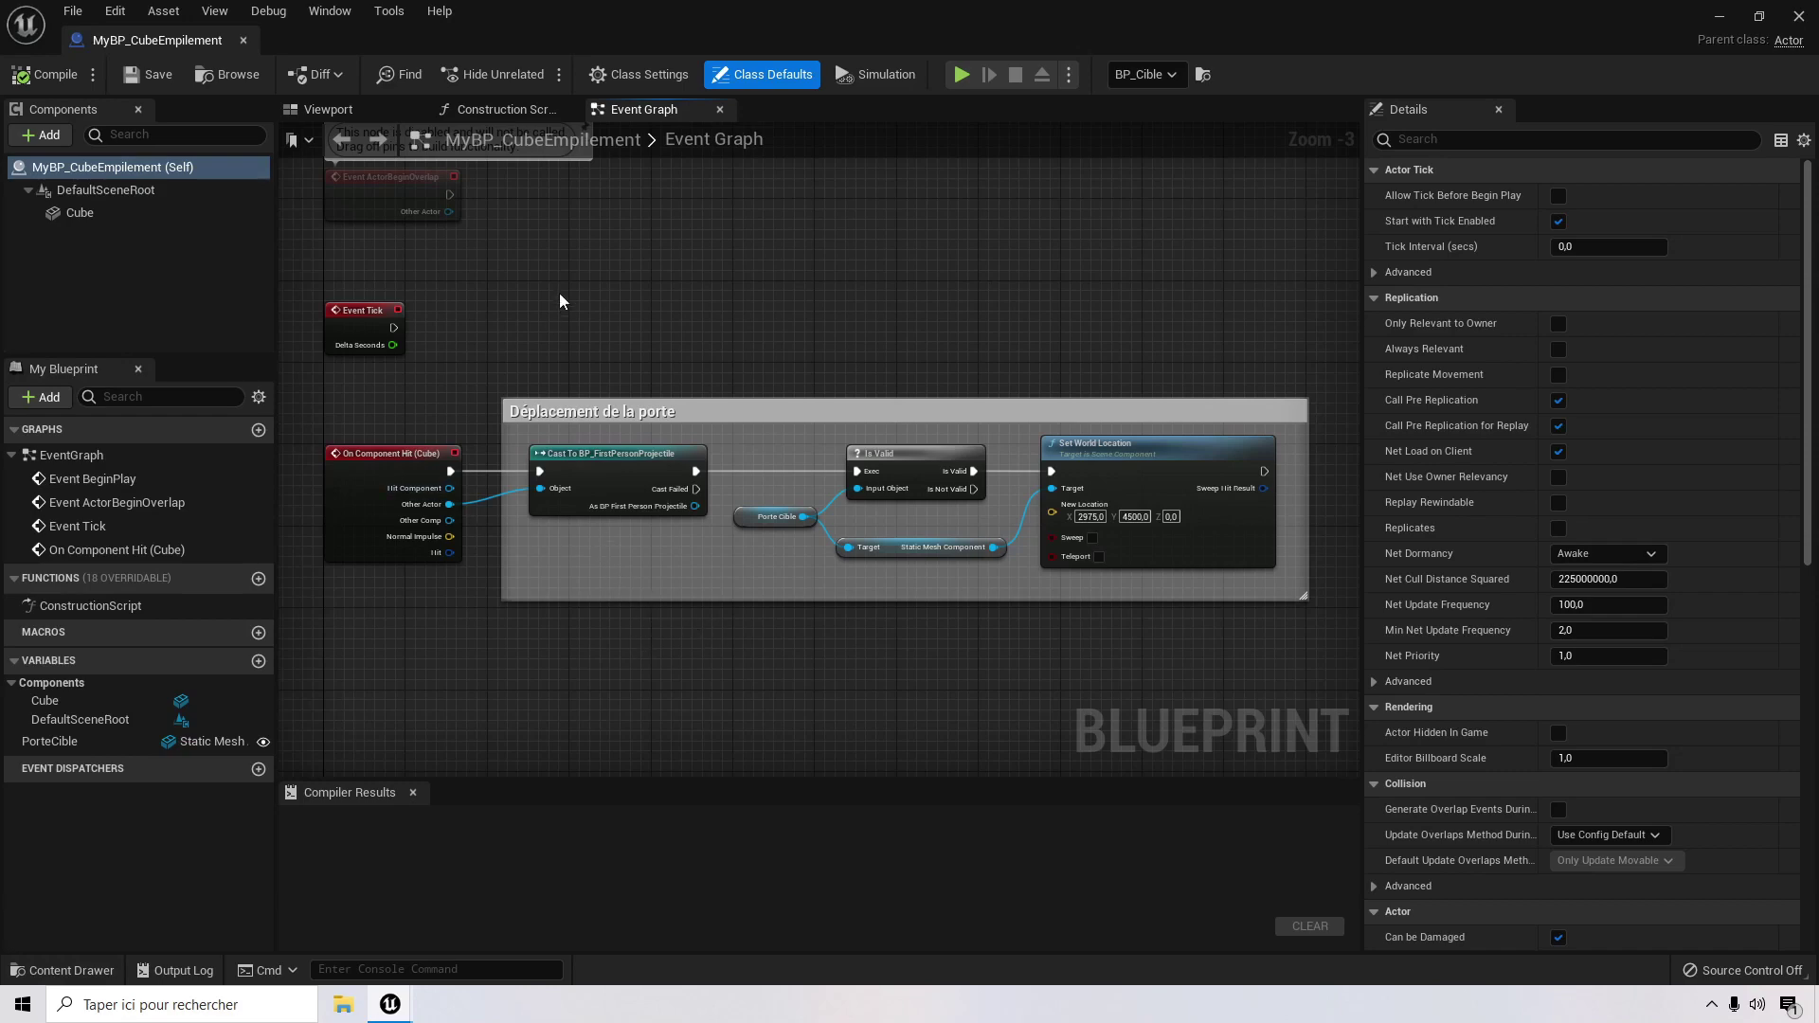
pyautogui.moveTo(580, 274); pyautogui.dragTo(583, 763, button='right')
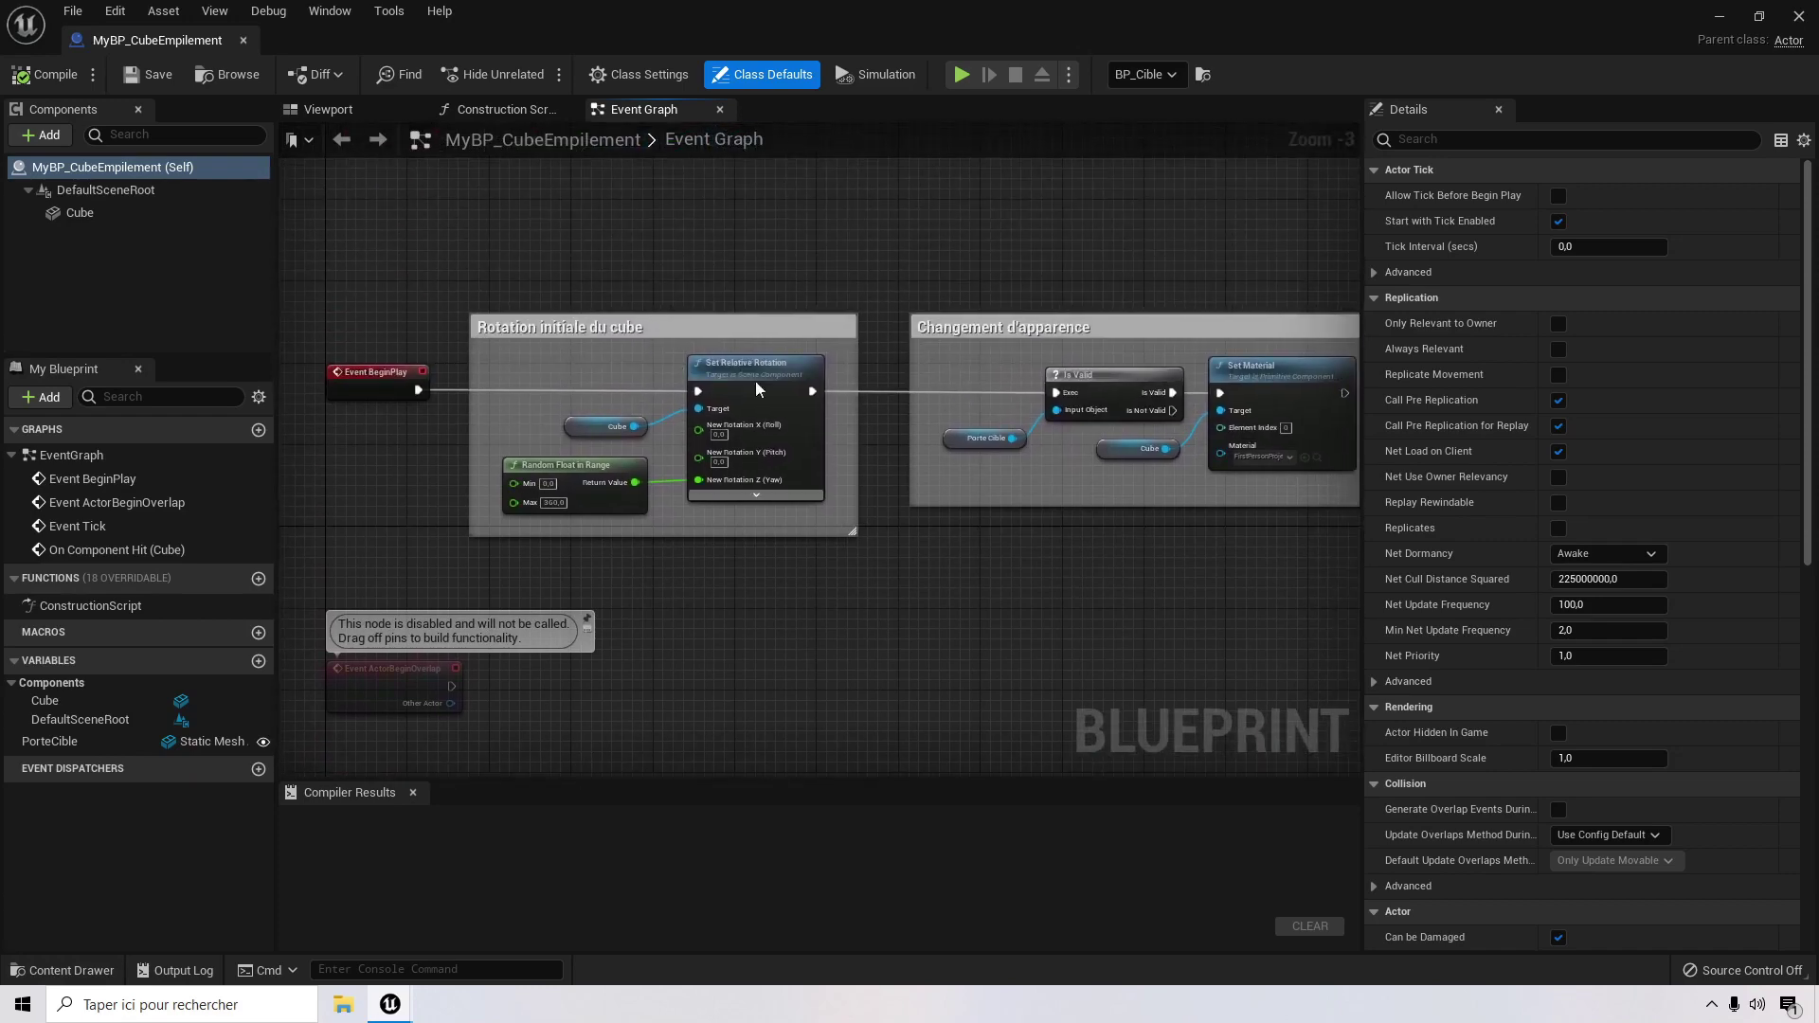
pyautogui.moveTo(816, 618); pyautogui.dragTo(730, 609, button='right')
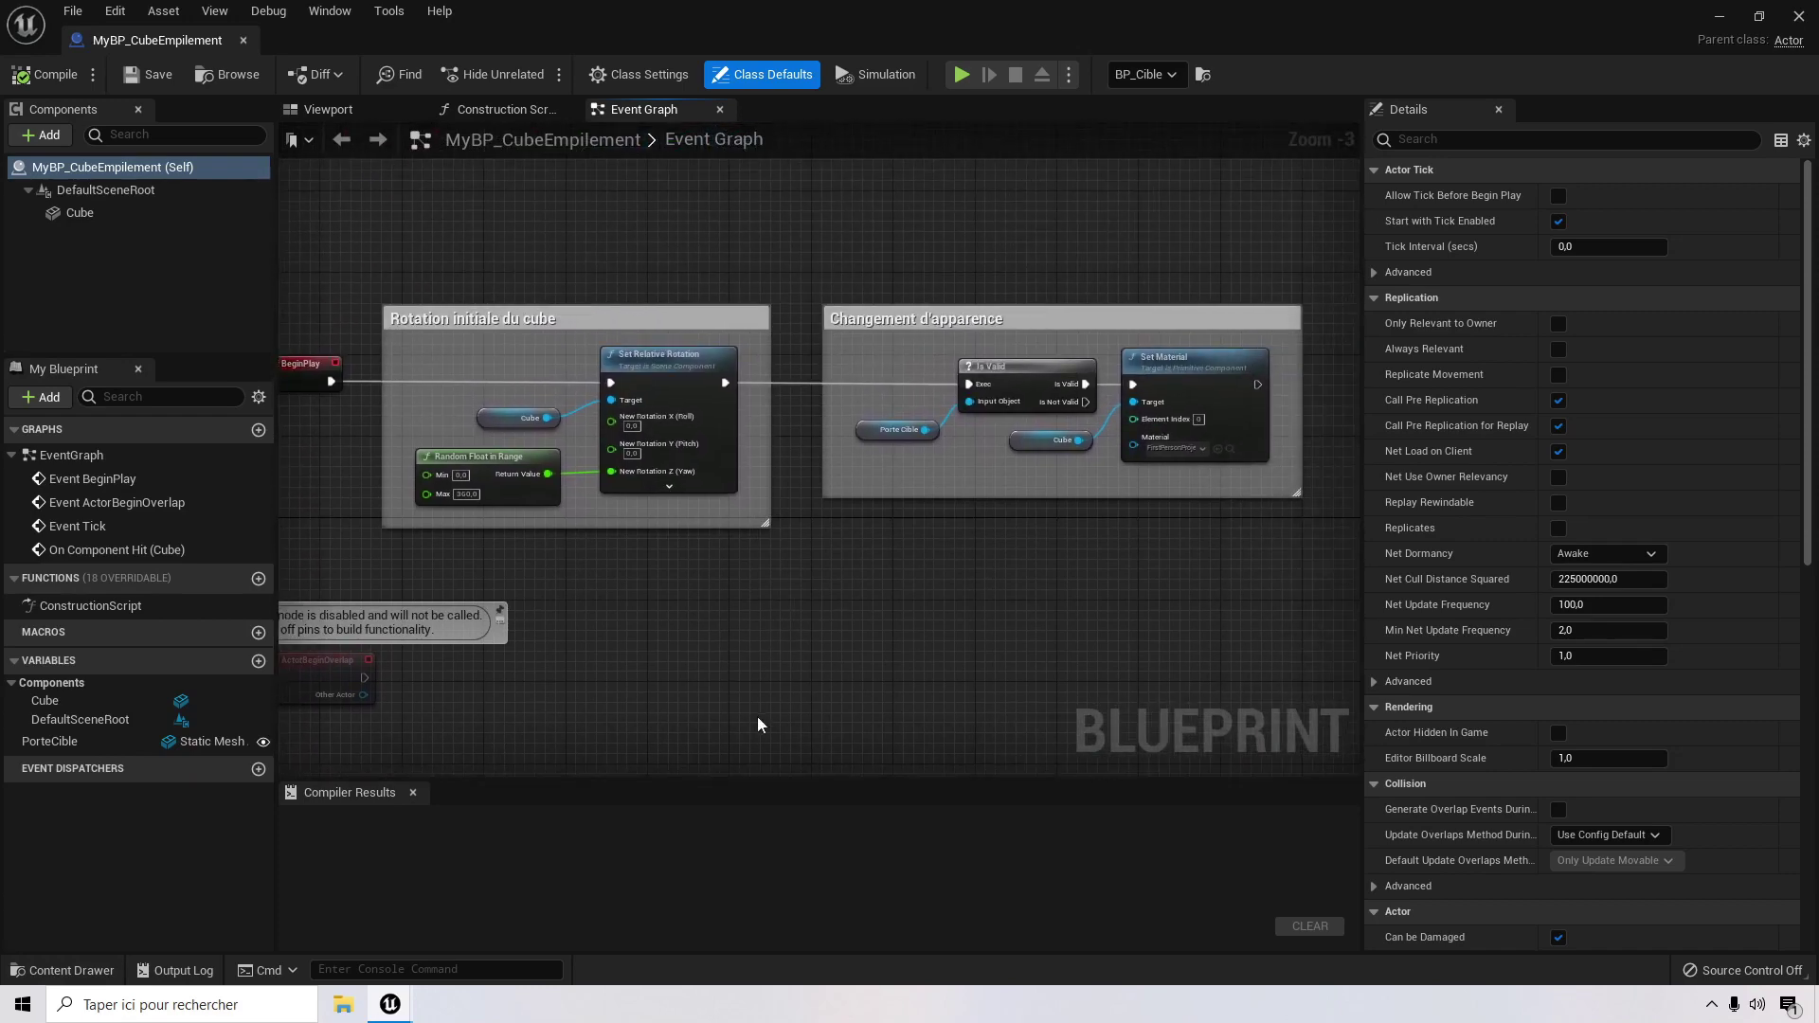
pyautogui.moveTo(758, 716); pyautogui.dragTo(853, 304, button='right')
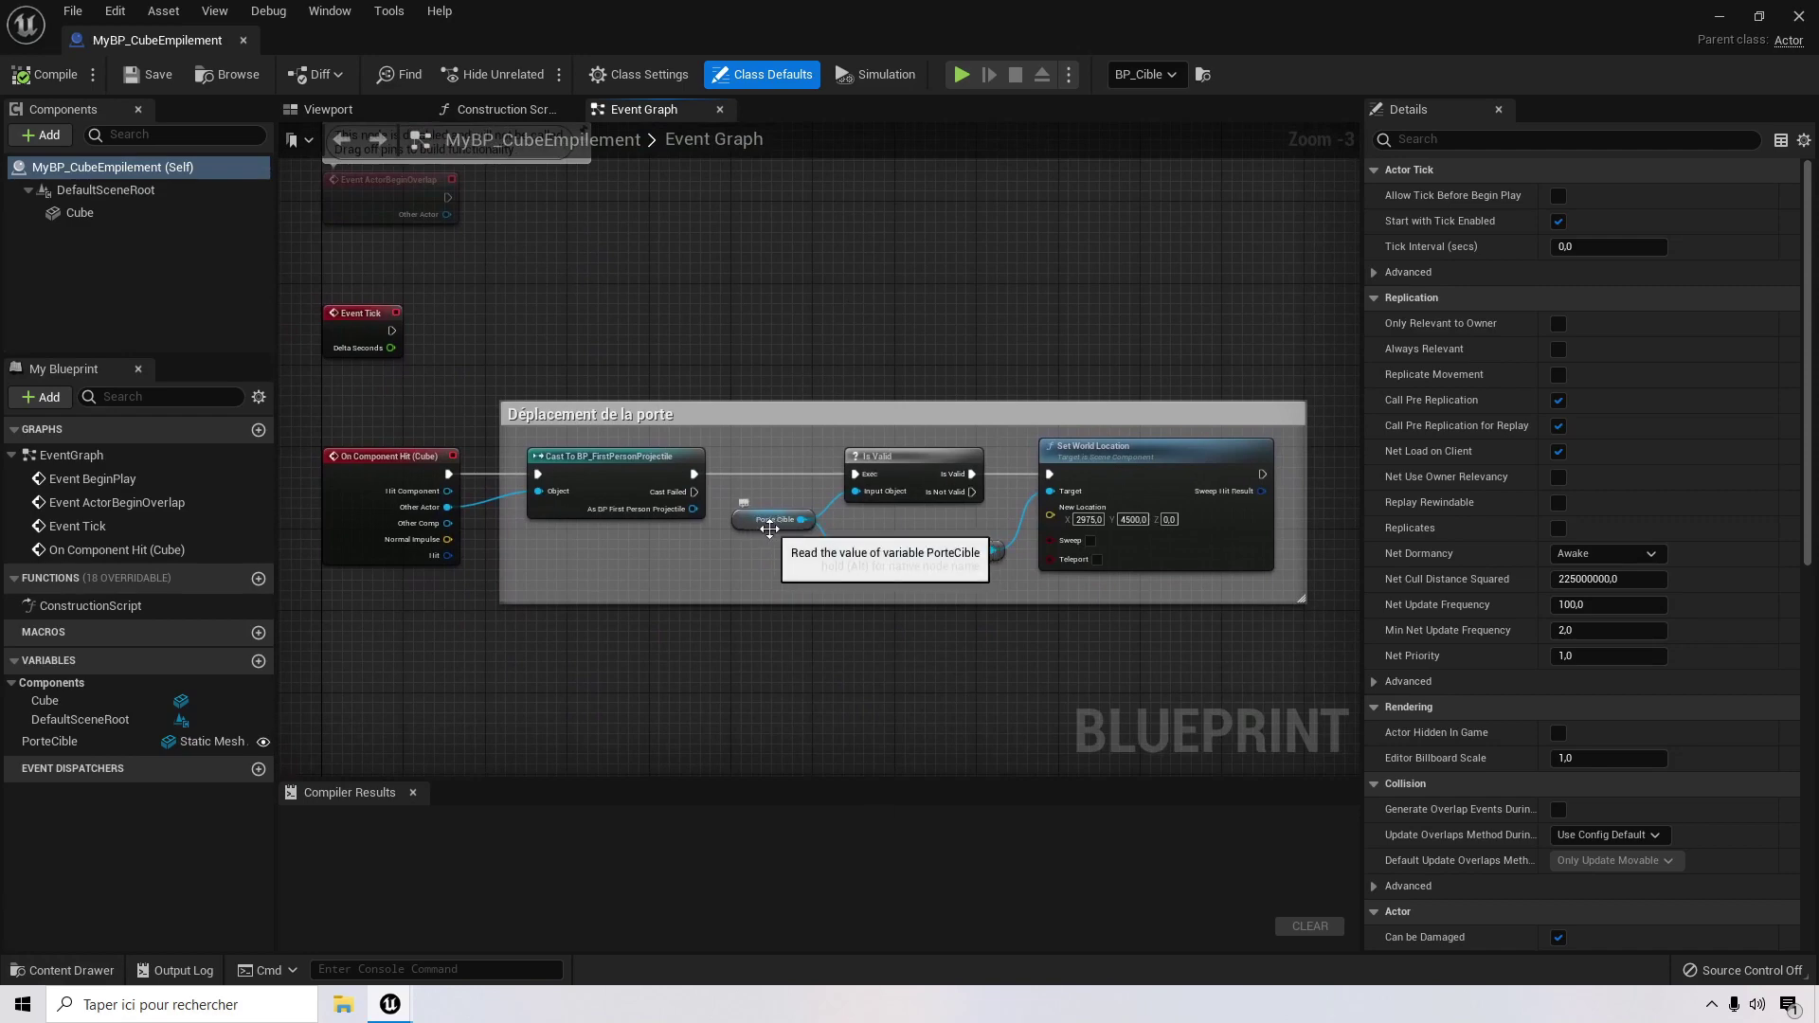
pyautogui.moveTo(802, 519); pyautogui.dragTo(1050, 492)
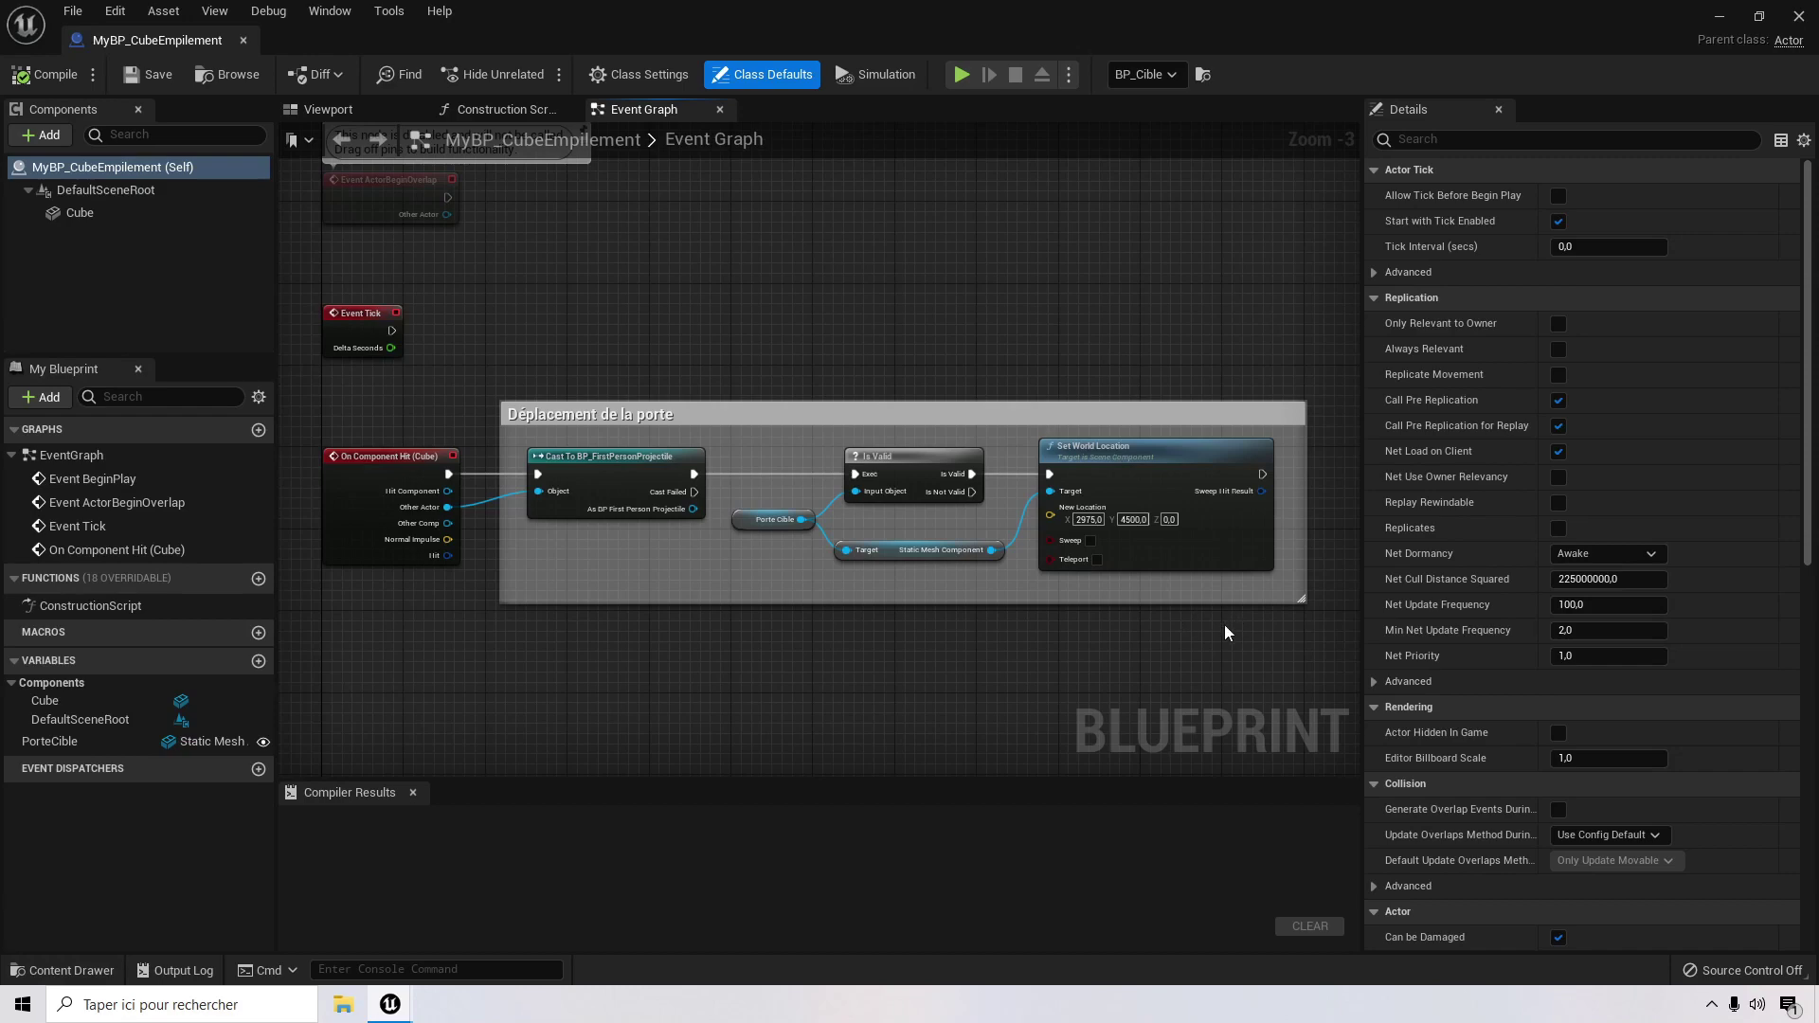
pyautogui.moveTo(752, 697); pyautogui.dragTo(763, 705, button='right')
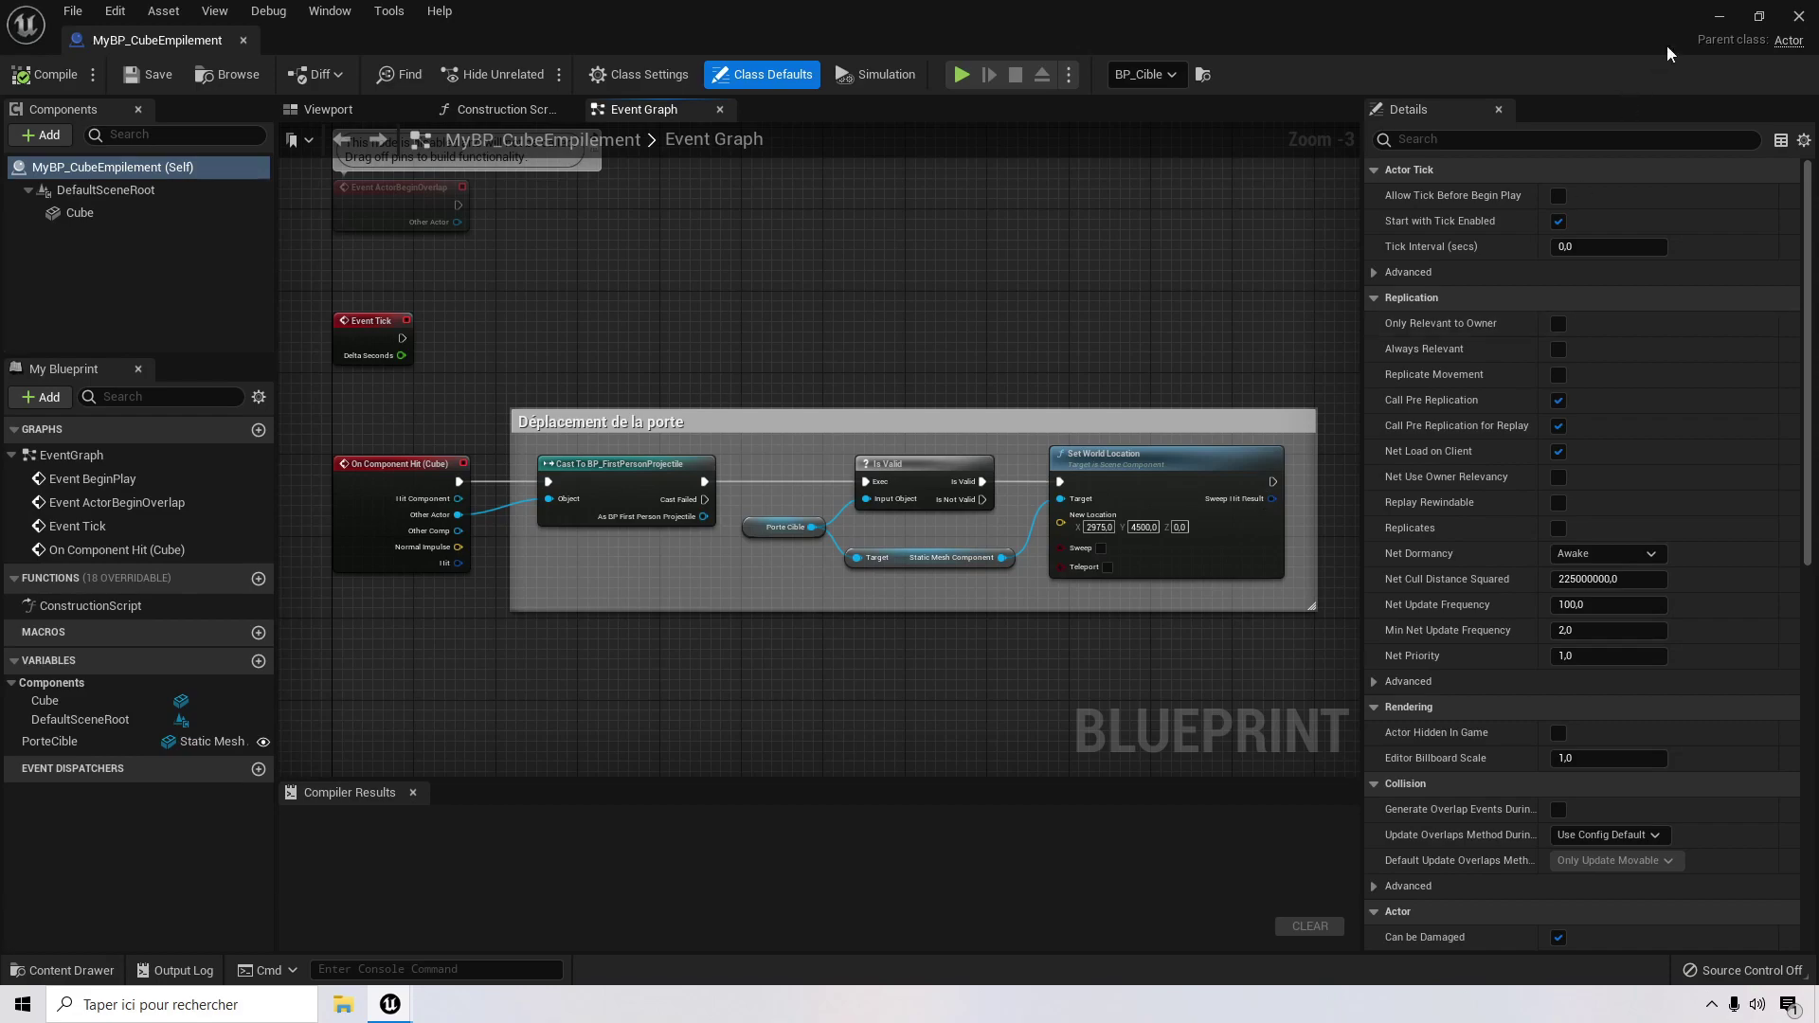
# Step: Return to the level and select the SM_Porte1 door in the maze entrance to check its transform
pyautogui.click(1719, 16)
pyautogui.moveTo(790, 443); pyautogui.dragTo(707, 419, button='right')
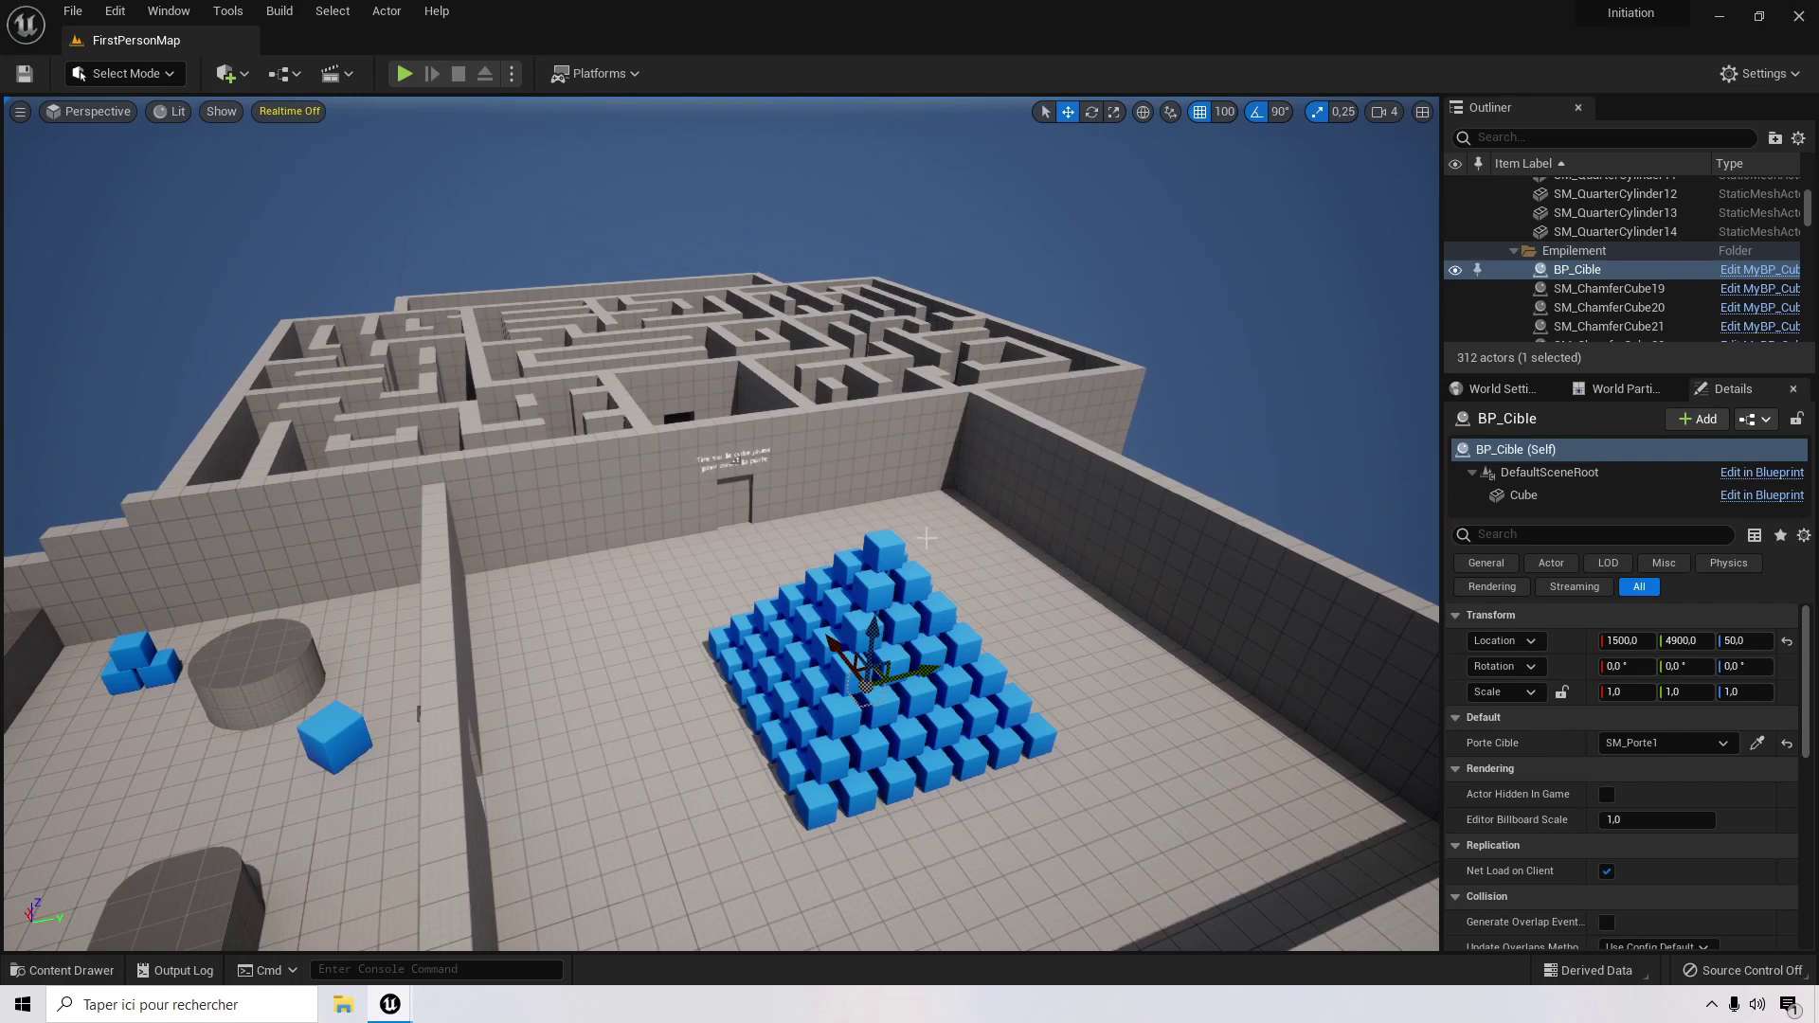
pyautogui.moveTo(955, 537); pyautogui.dragTo(955, 552, button='right')
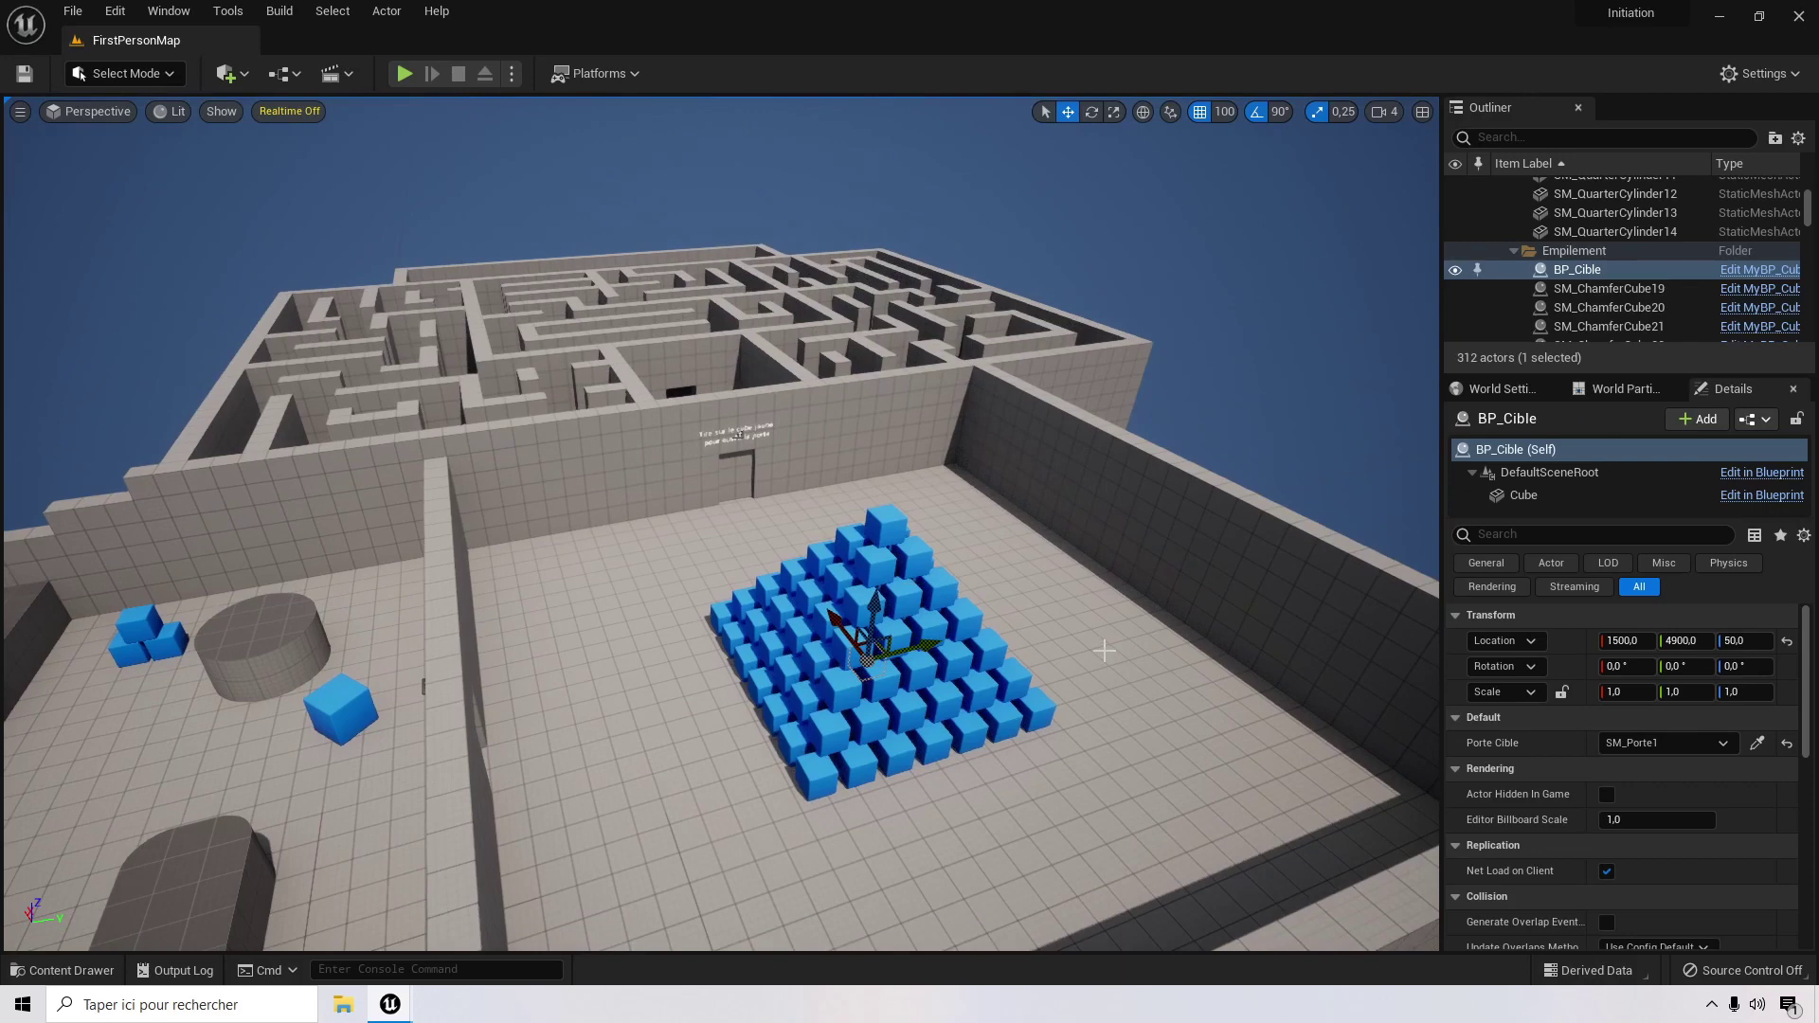
pyautogui.moveTo(1047, 605); pyautogui.dragTo(1103, 620, button='right')
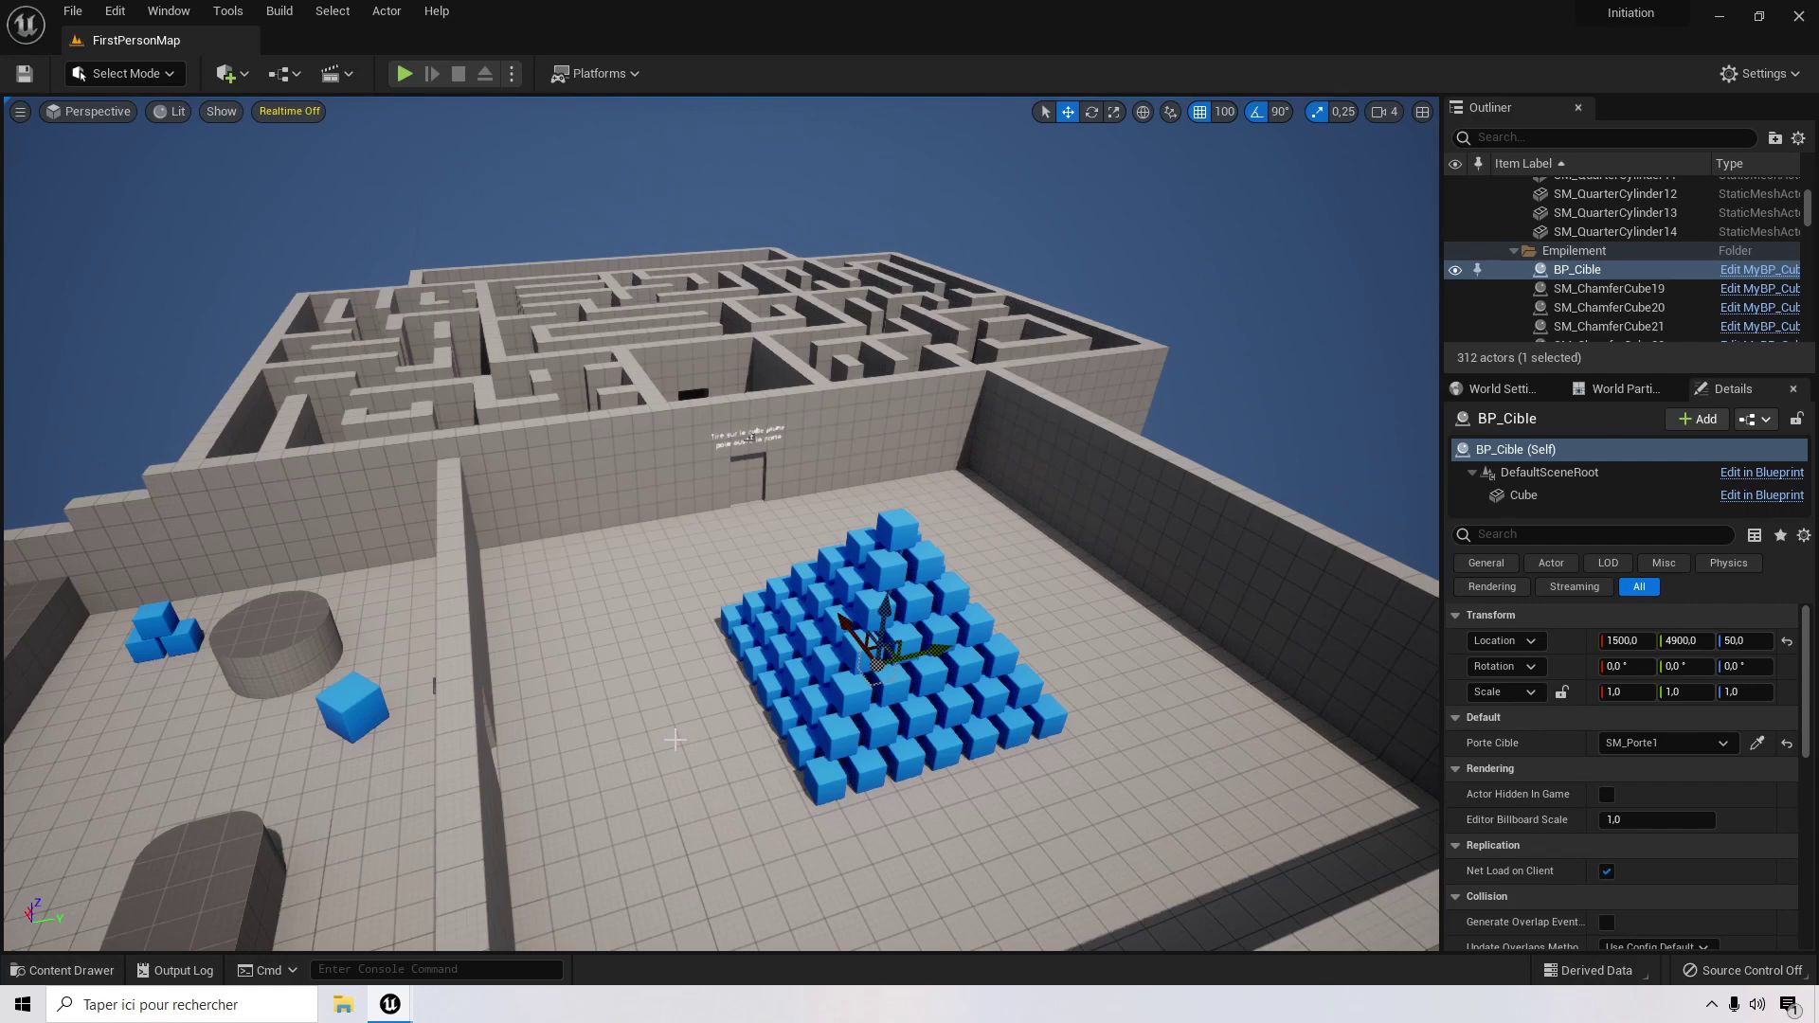
pyautogui.scroll(5, 759, 493)
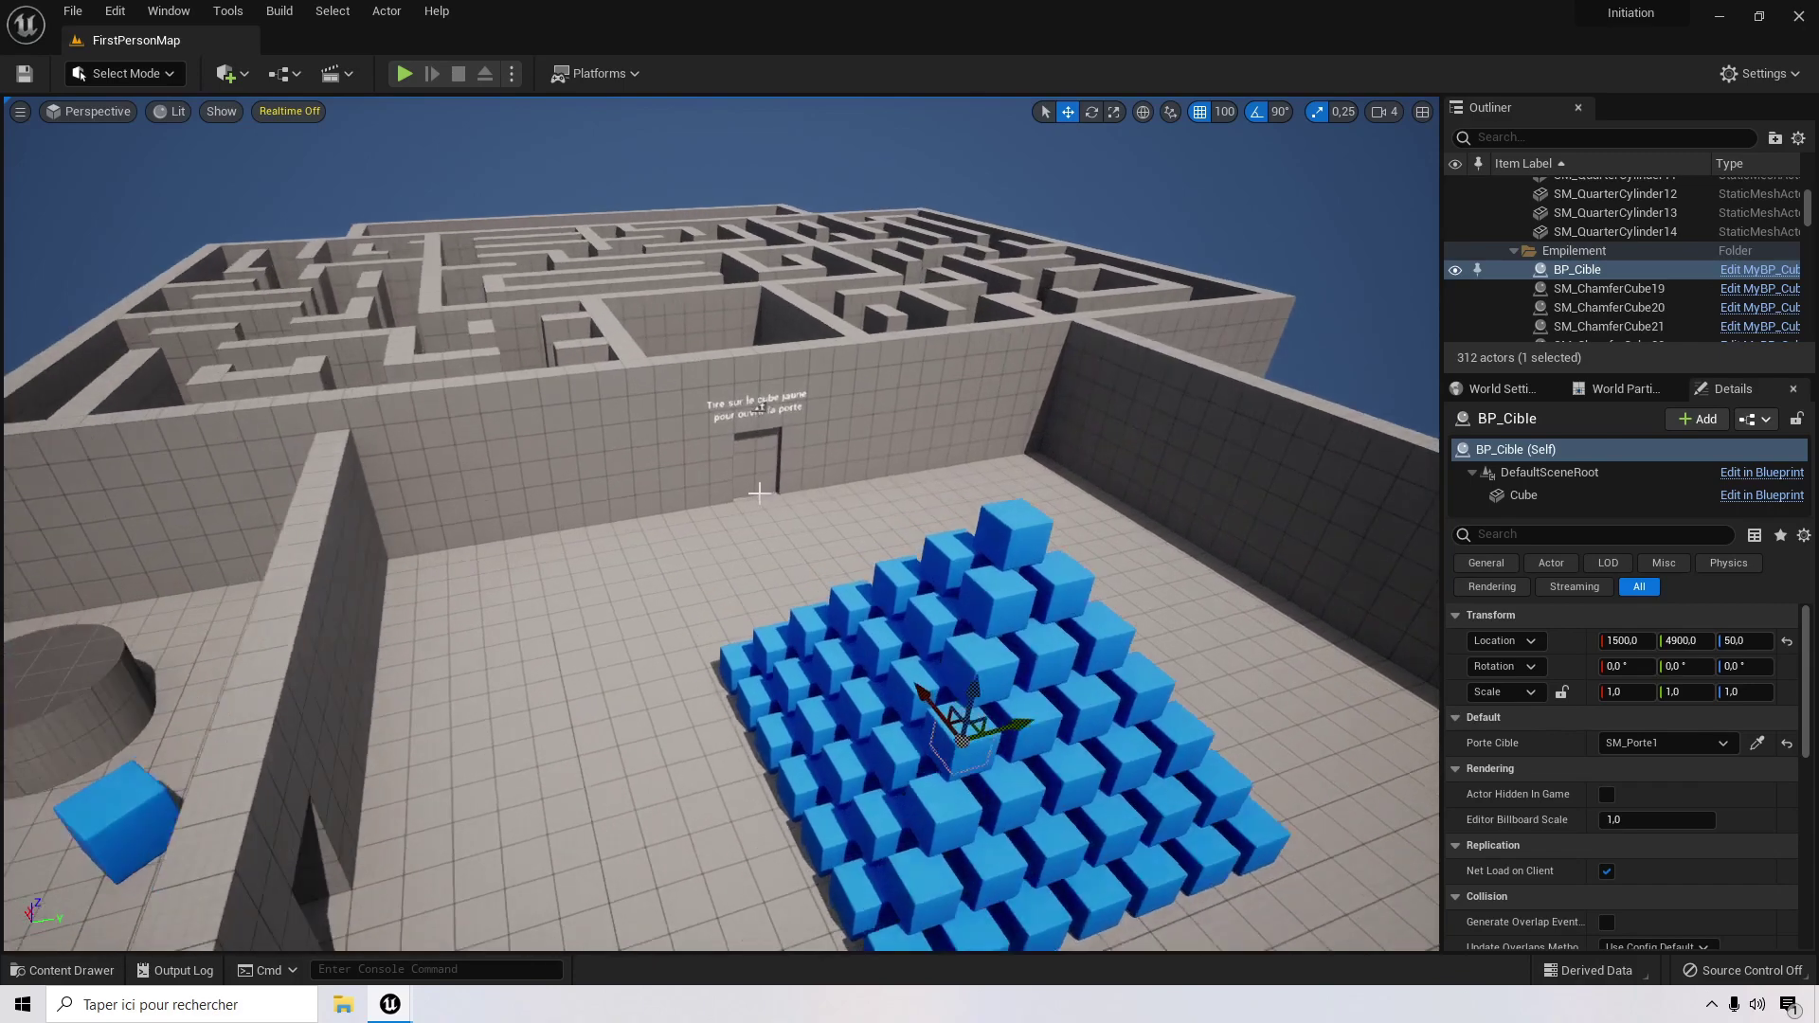
pyautogui.scroll(1, 759, 493)
pyautogui.rightClick(758, 454)
pyautogui.click(705, 535)
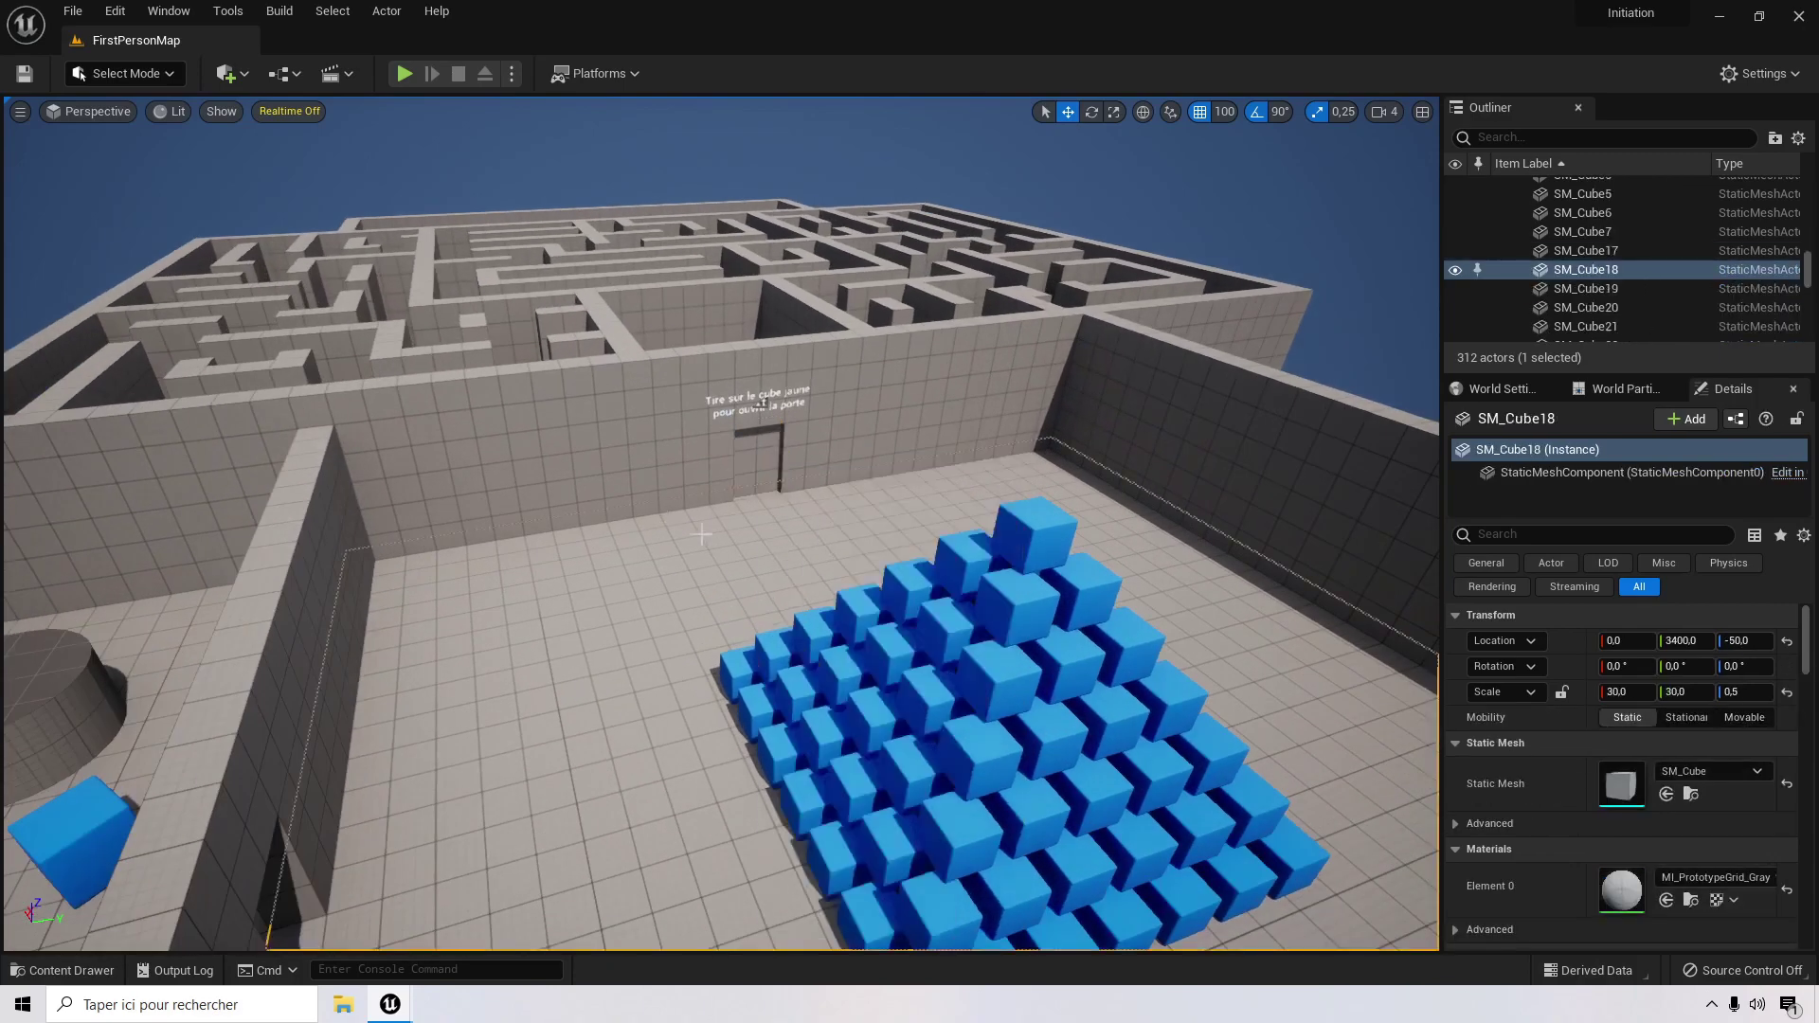
pyautogui.click(742, 459)
pyautogui.scroll(-4, 634, 658)
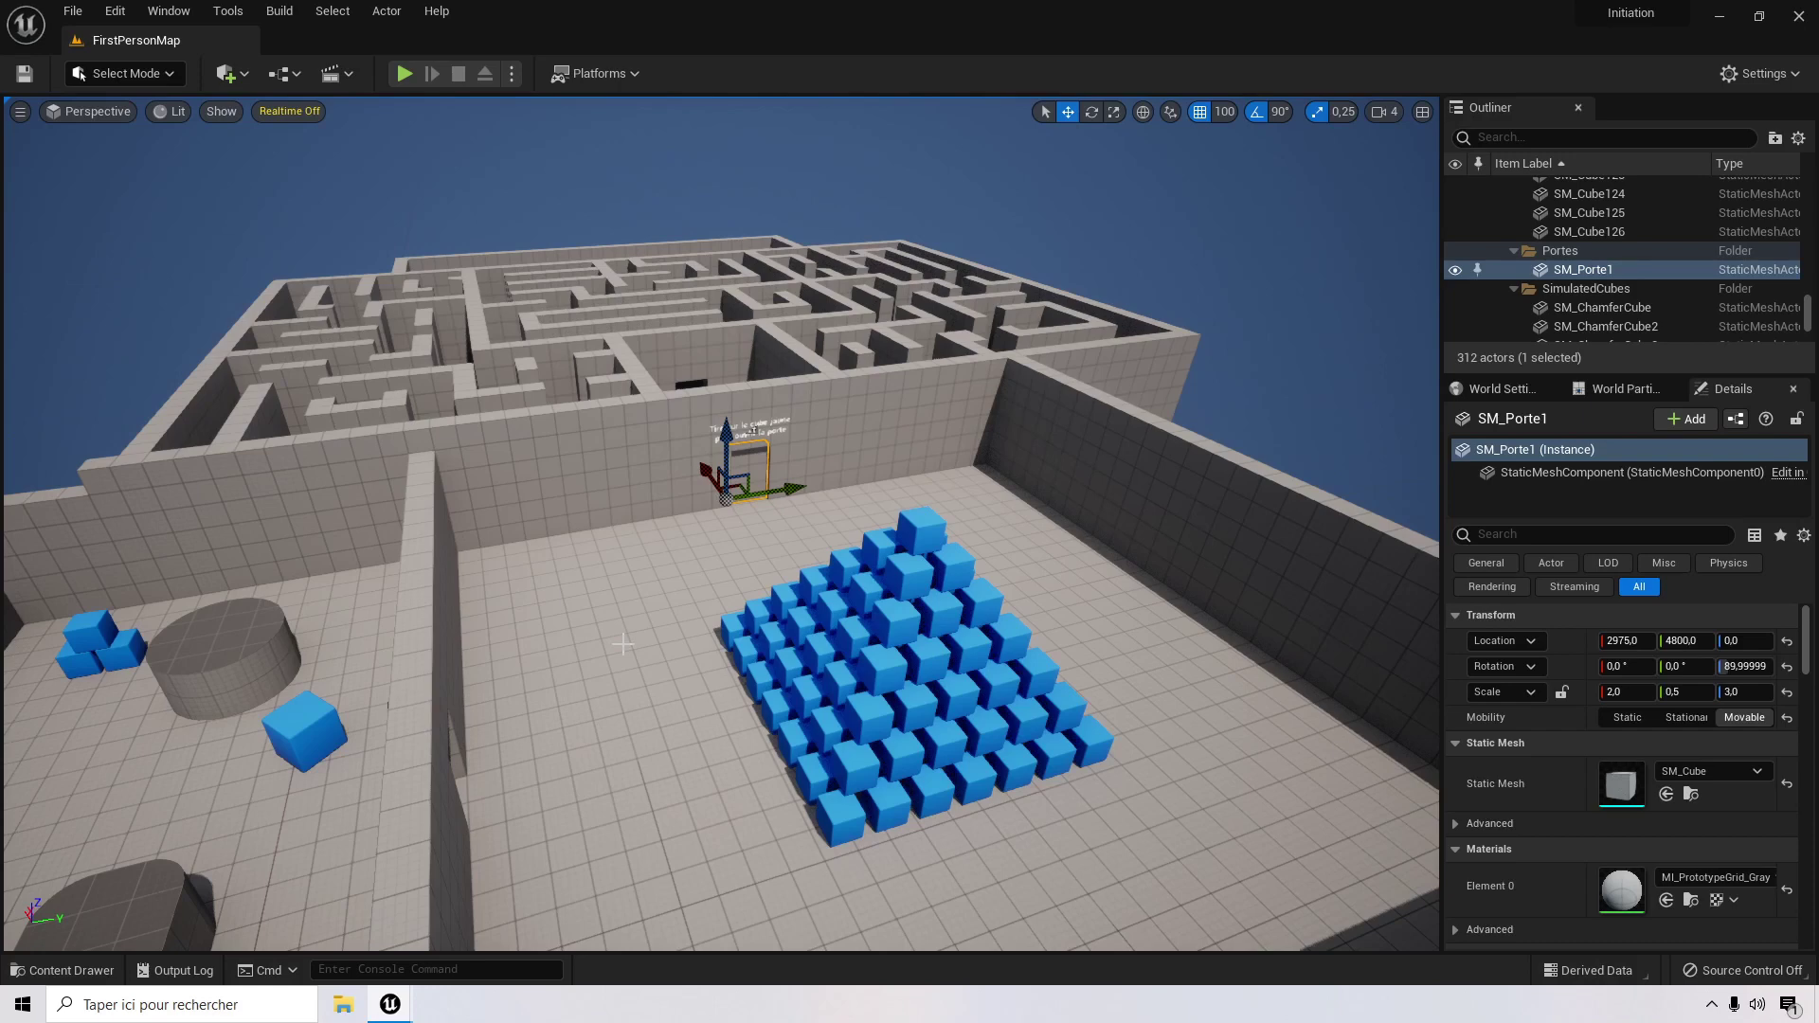
# Step: Switch back to the MyBP_CubeEmpilement blueprint and examine the nodes in the Déplacement de la porte comment block
pyautogui.moveTo(389, 1004)
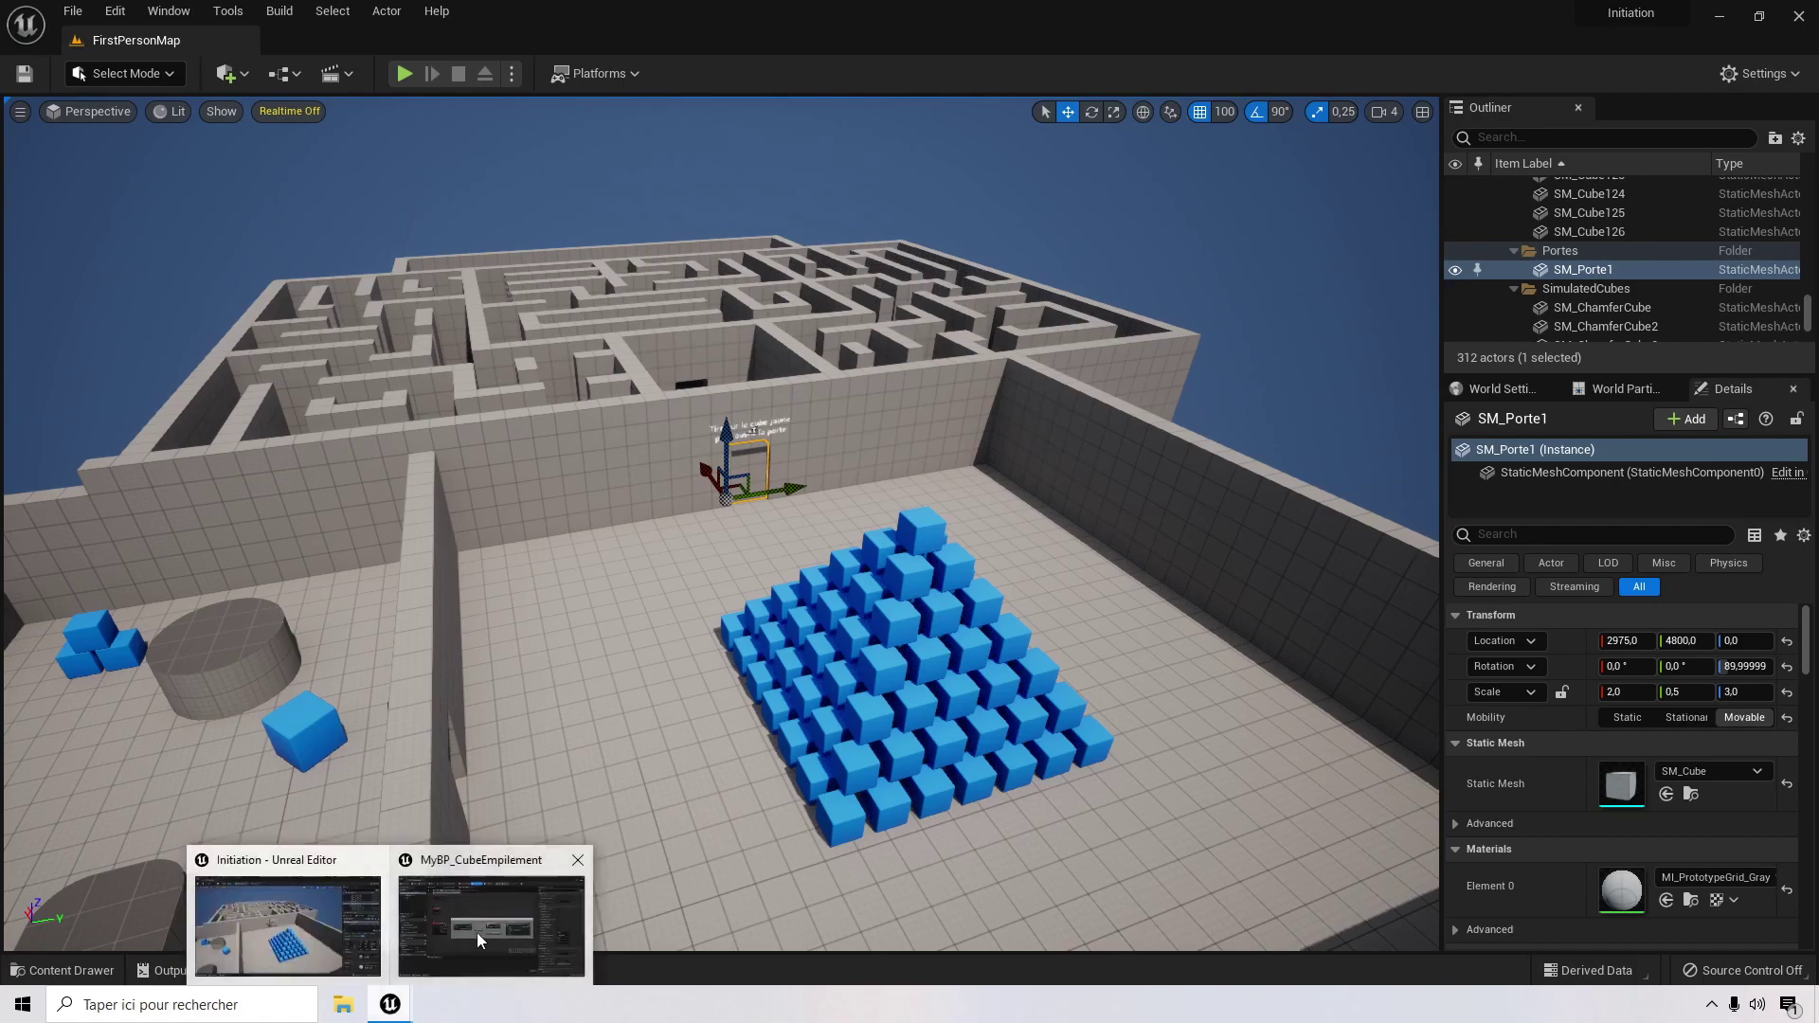
pyautogui.click(476, 932)
pyautogui.moveTo(793, 640); pyautogui.dragTo(782, 641, button='right')
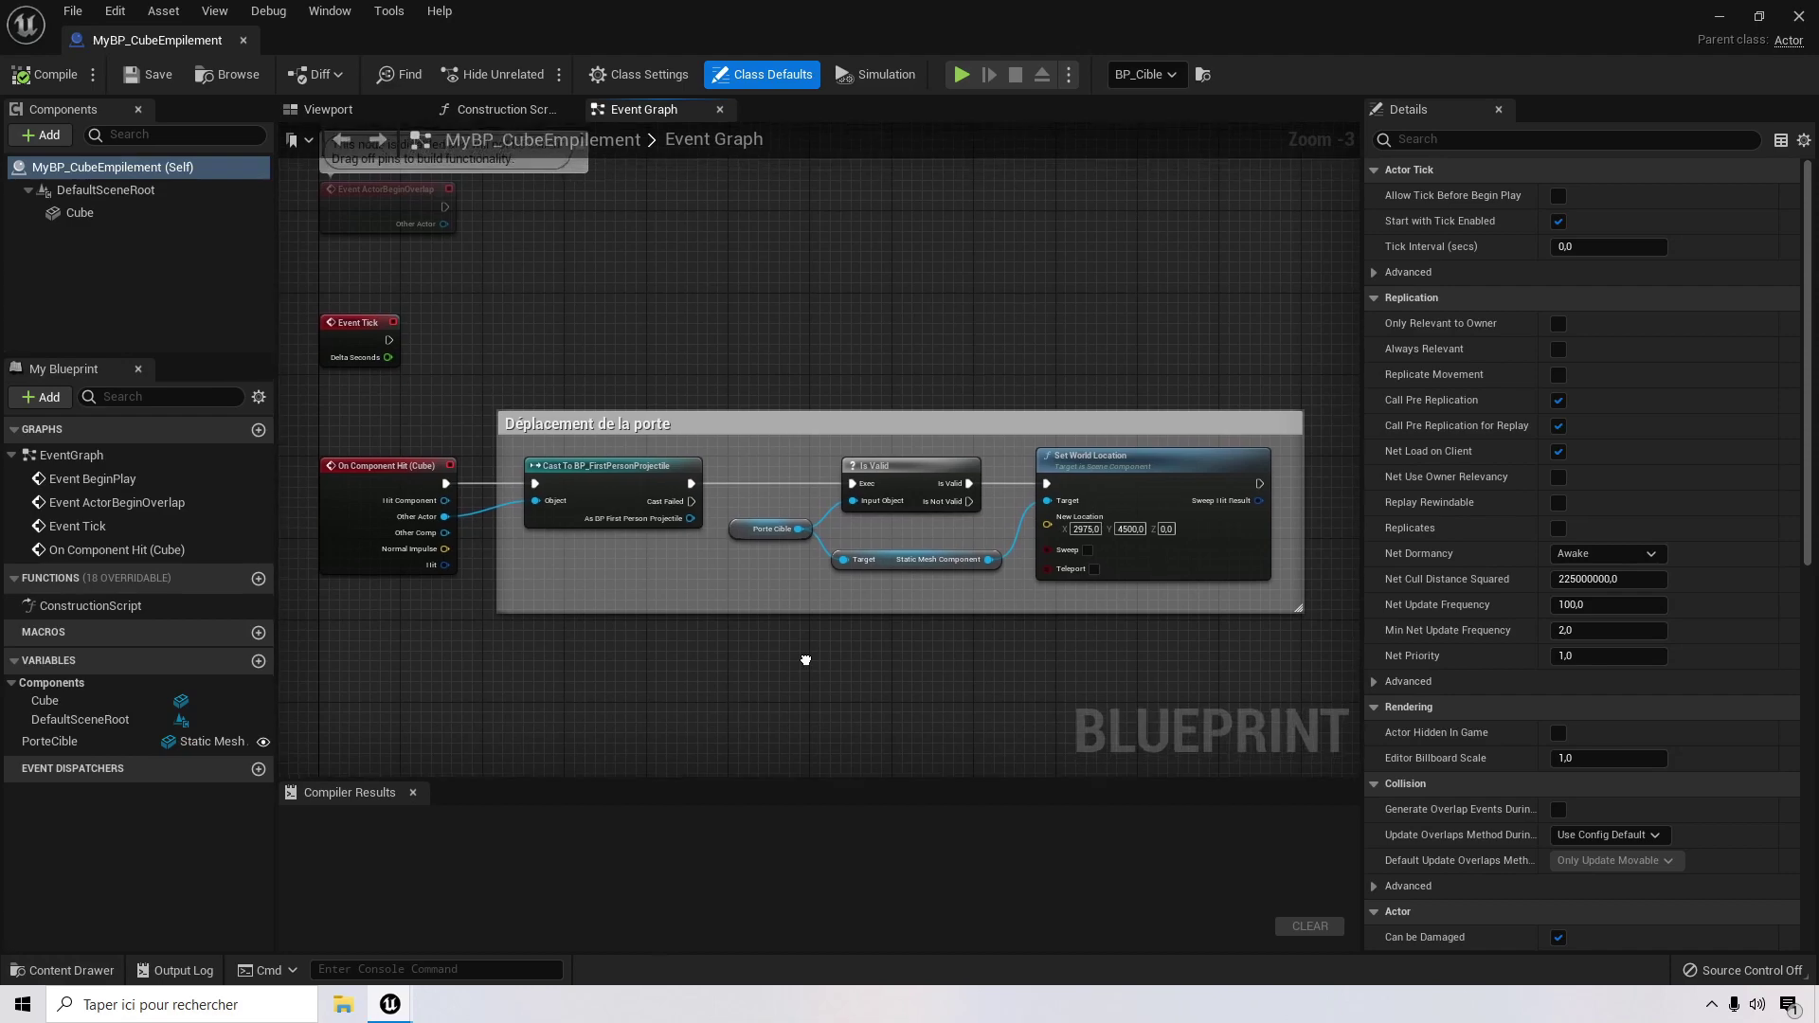
pyautogui.moveTo(804, 658); pyautogui.dragTo(806, 708, button='right')
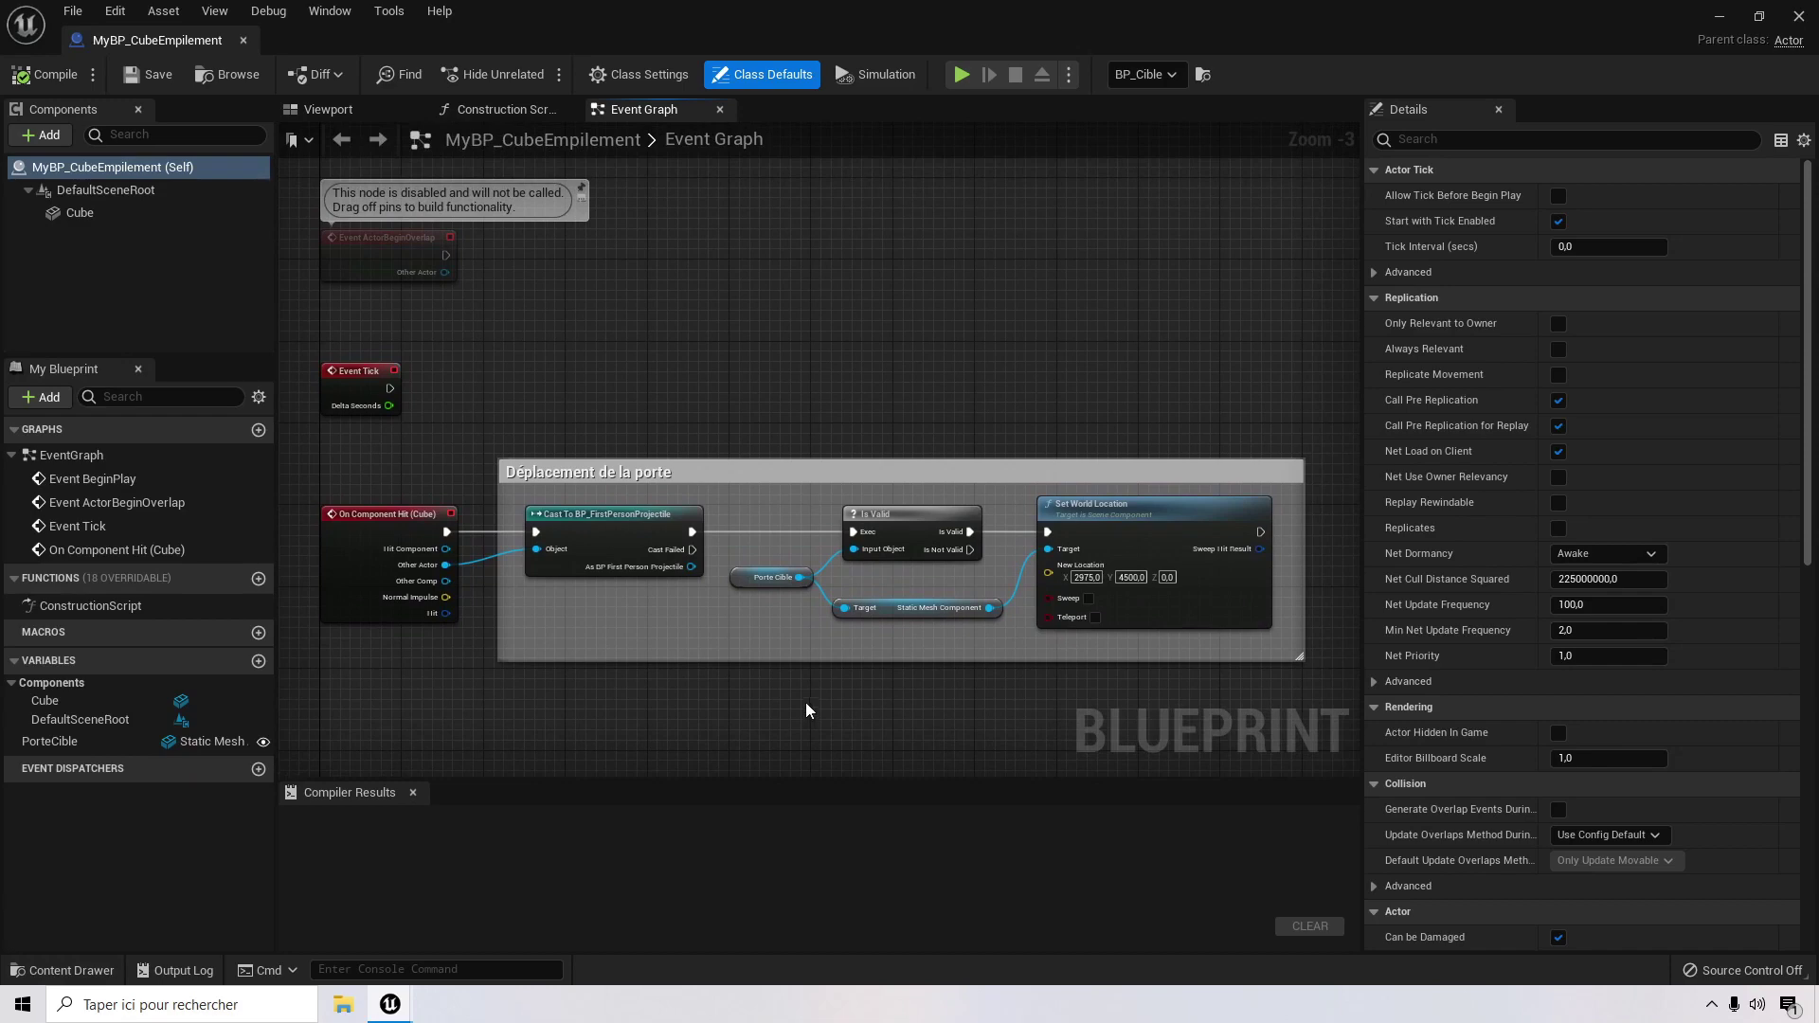
pyautogui.moveTo(805, 709); pyautogui.dragTo(805, 693, button='right')
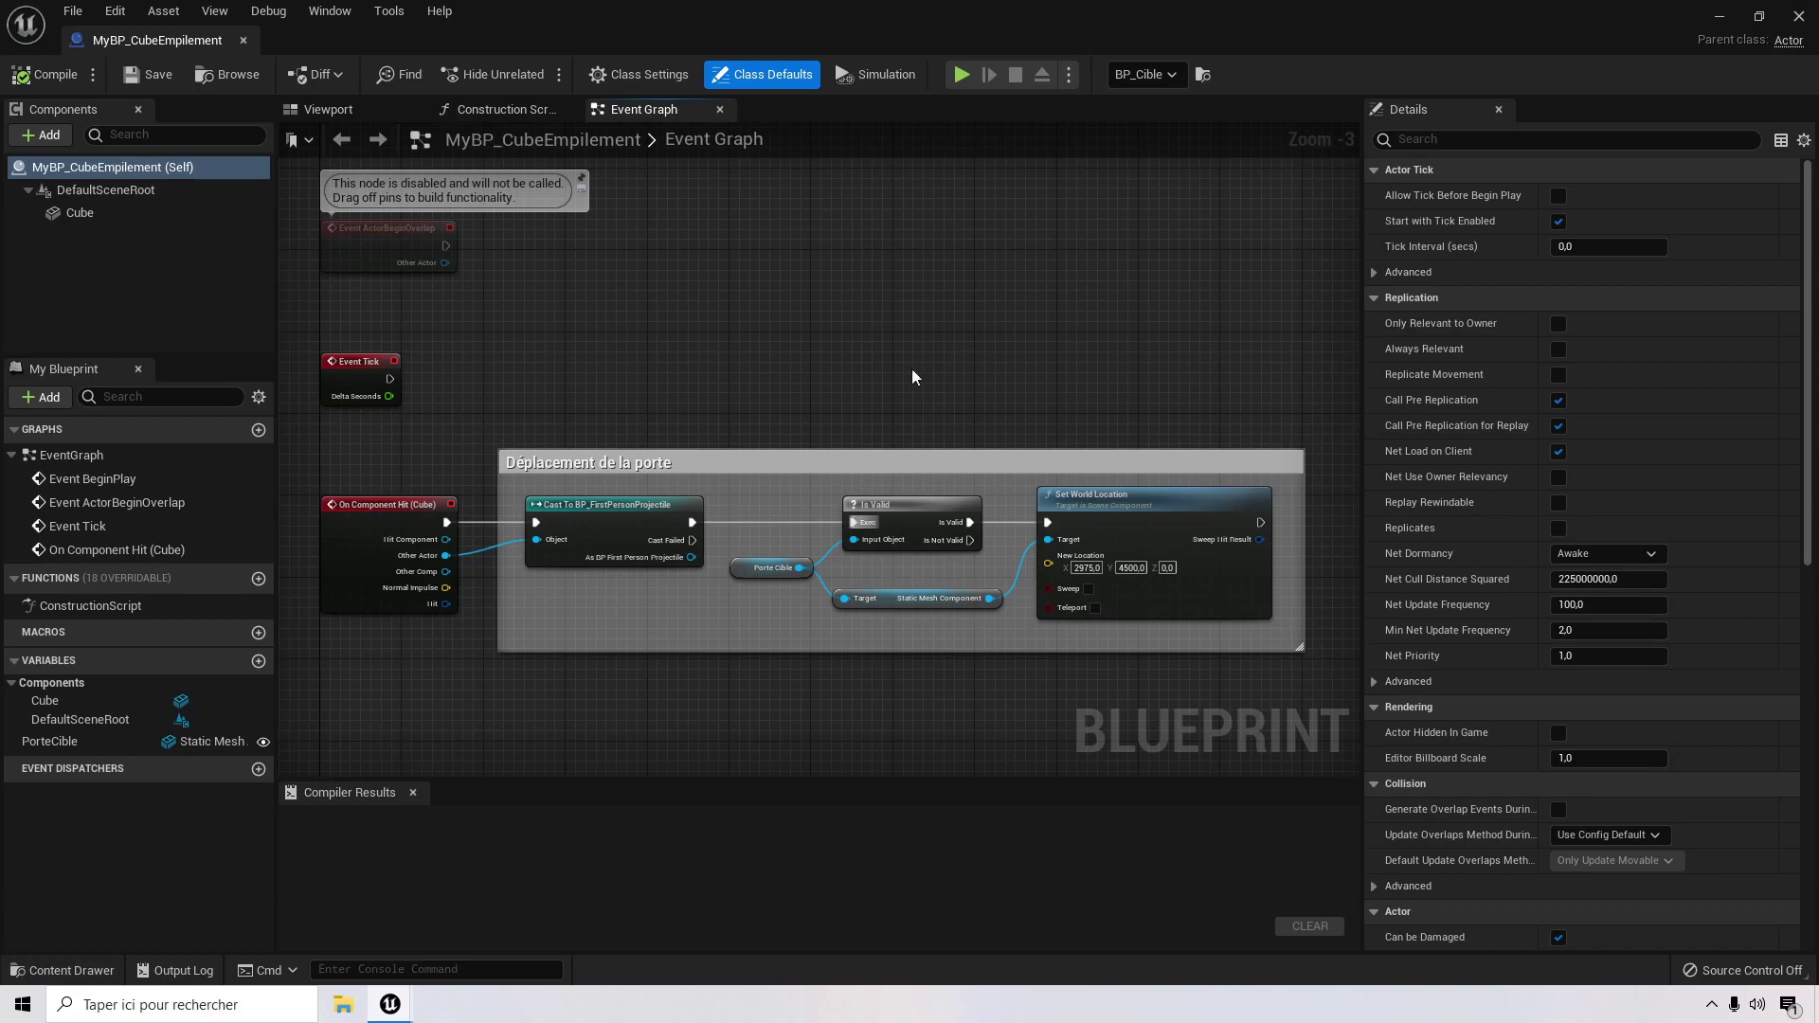
# Step: Return to the level and browse the project content to the BluePrints folder inside MyAssets
pyautogui.click(1730, 19)
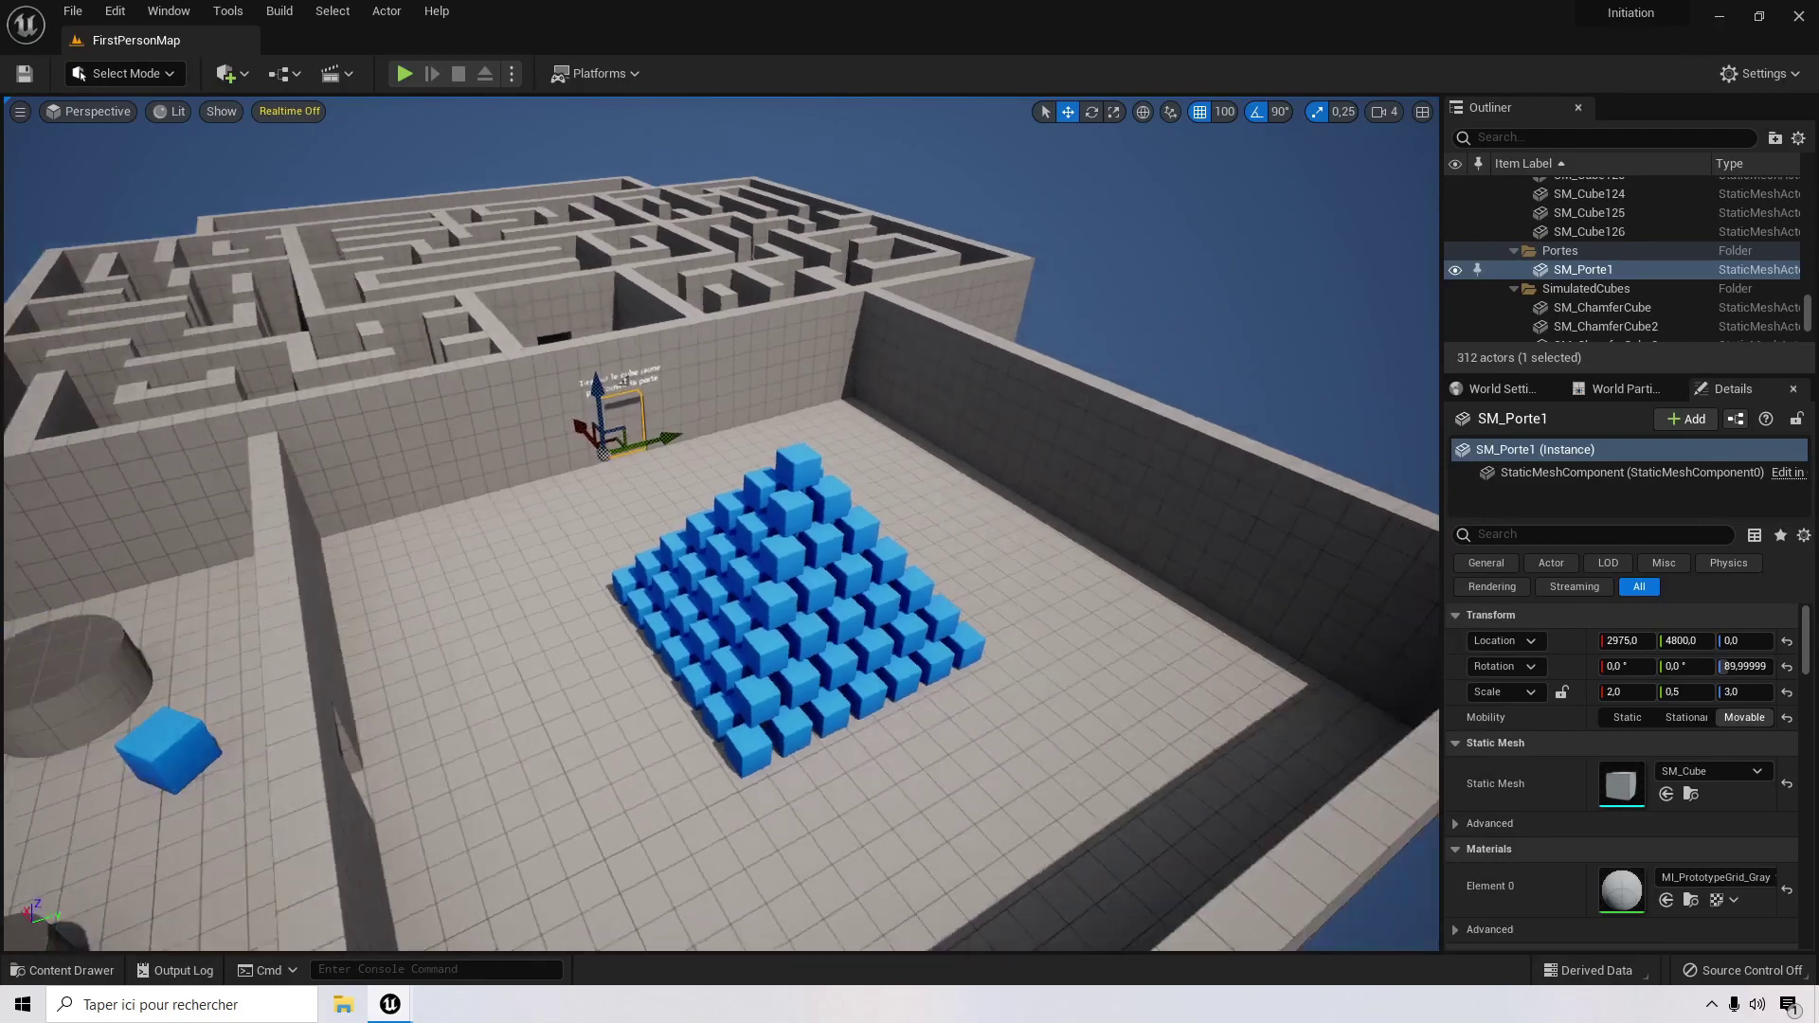
pyautogui.moveTo(474, 736)
pyautogui.mouseDown(button='right')
pyautogui.moveTo(463, 764)
pyautogui.moveTo(467, 739)
pyautogui.mouseUp(button='right')
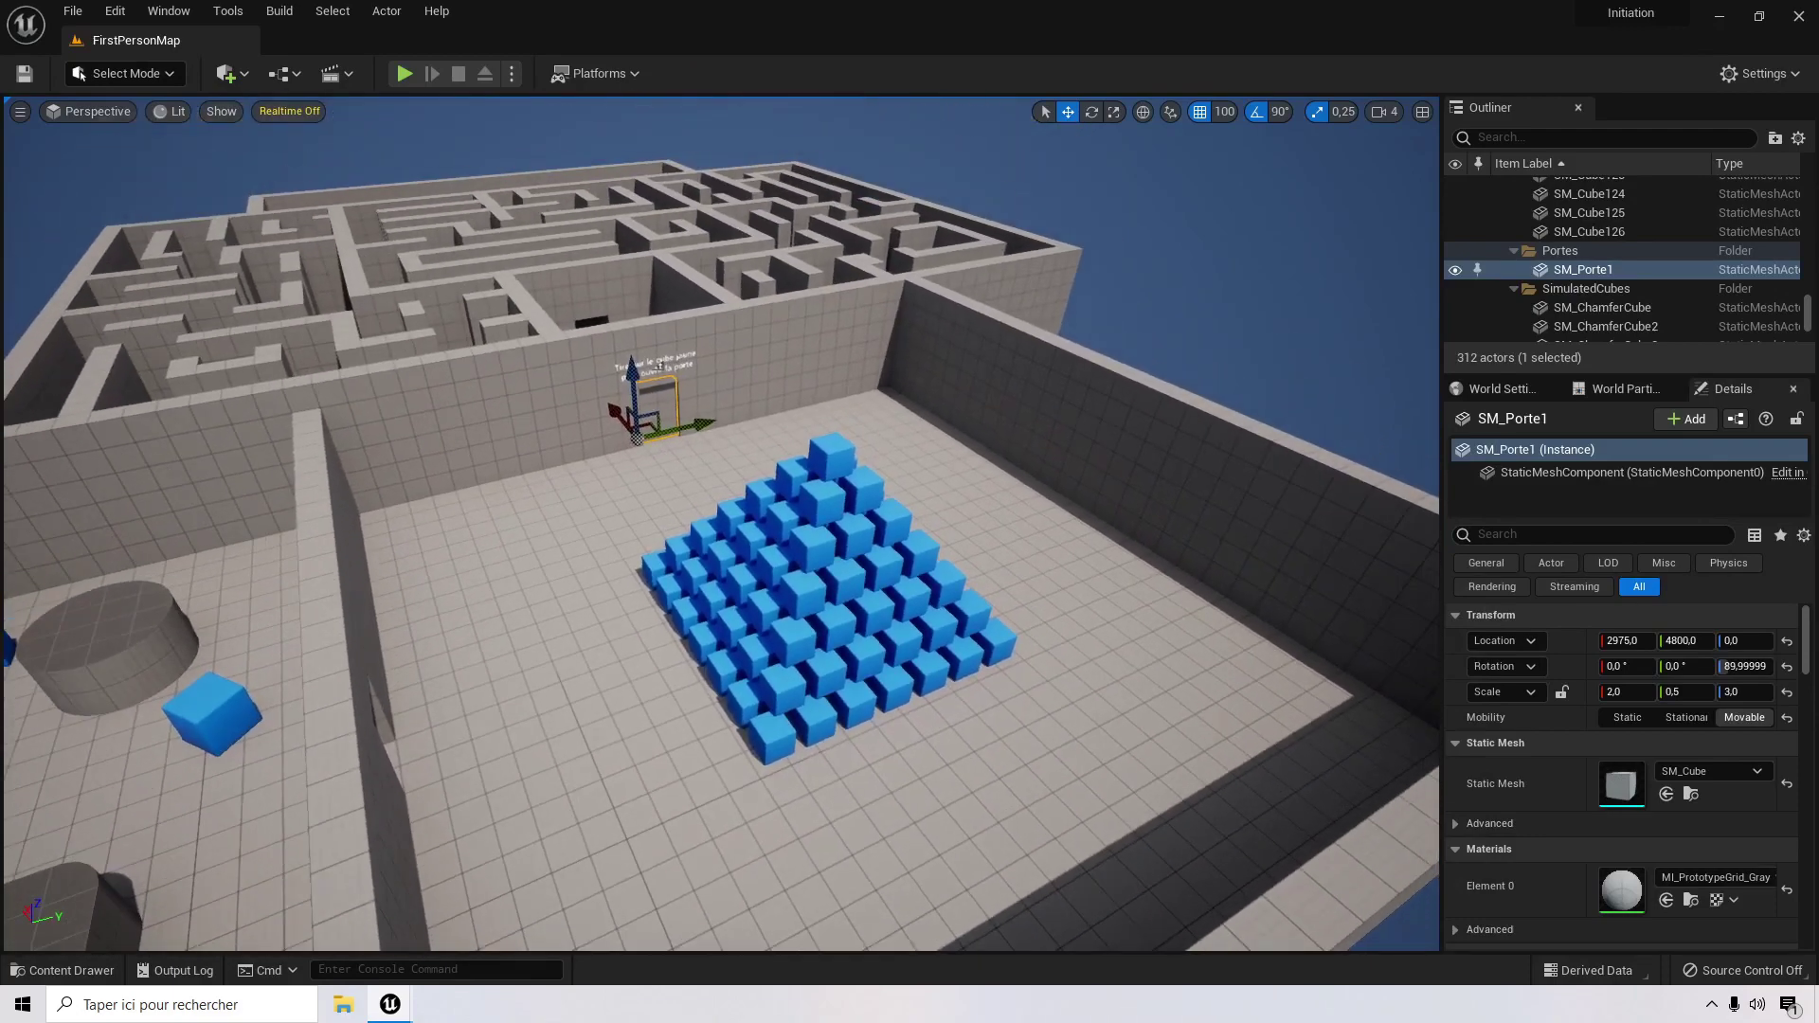
pyautogui.click(99, 972)
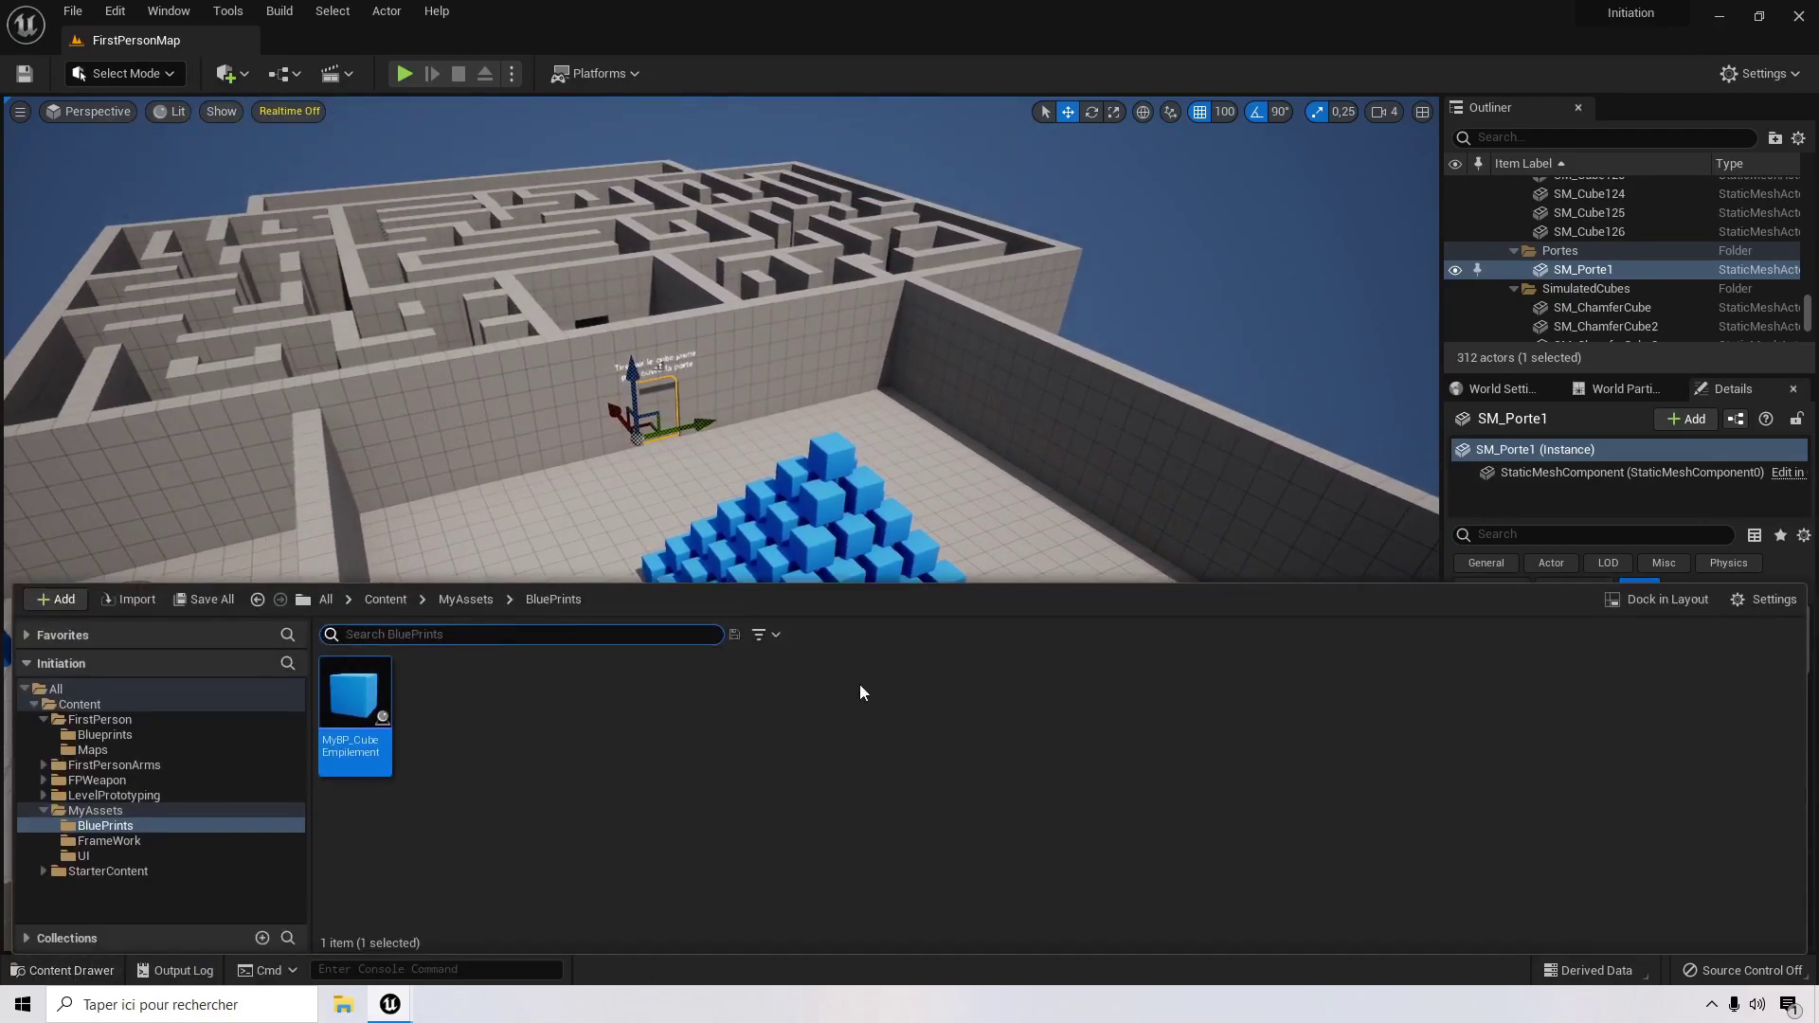
pyautogui.click(82, 704)
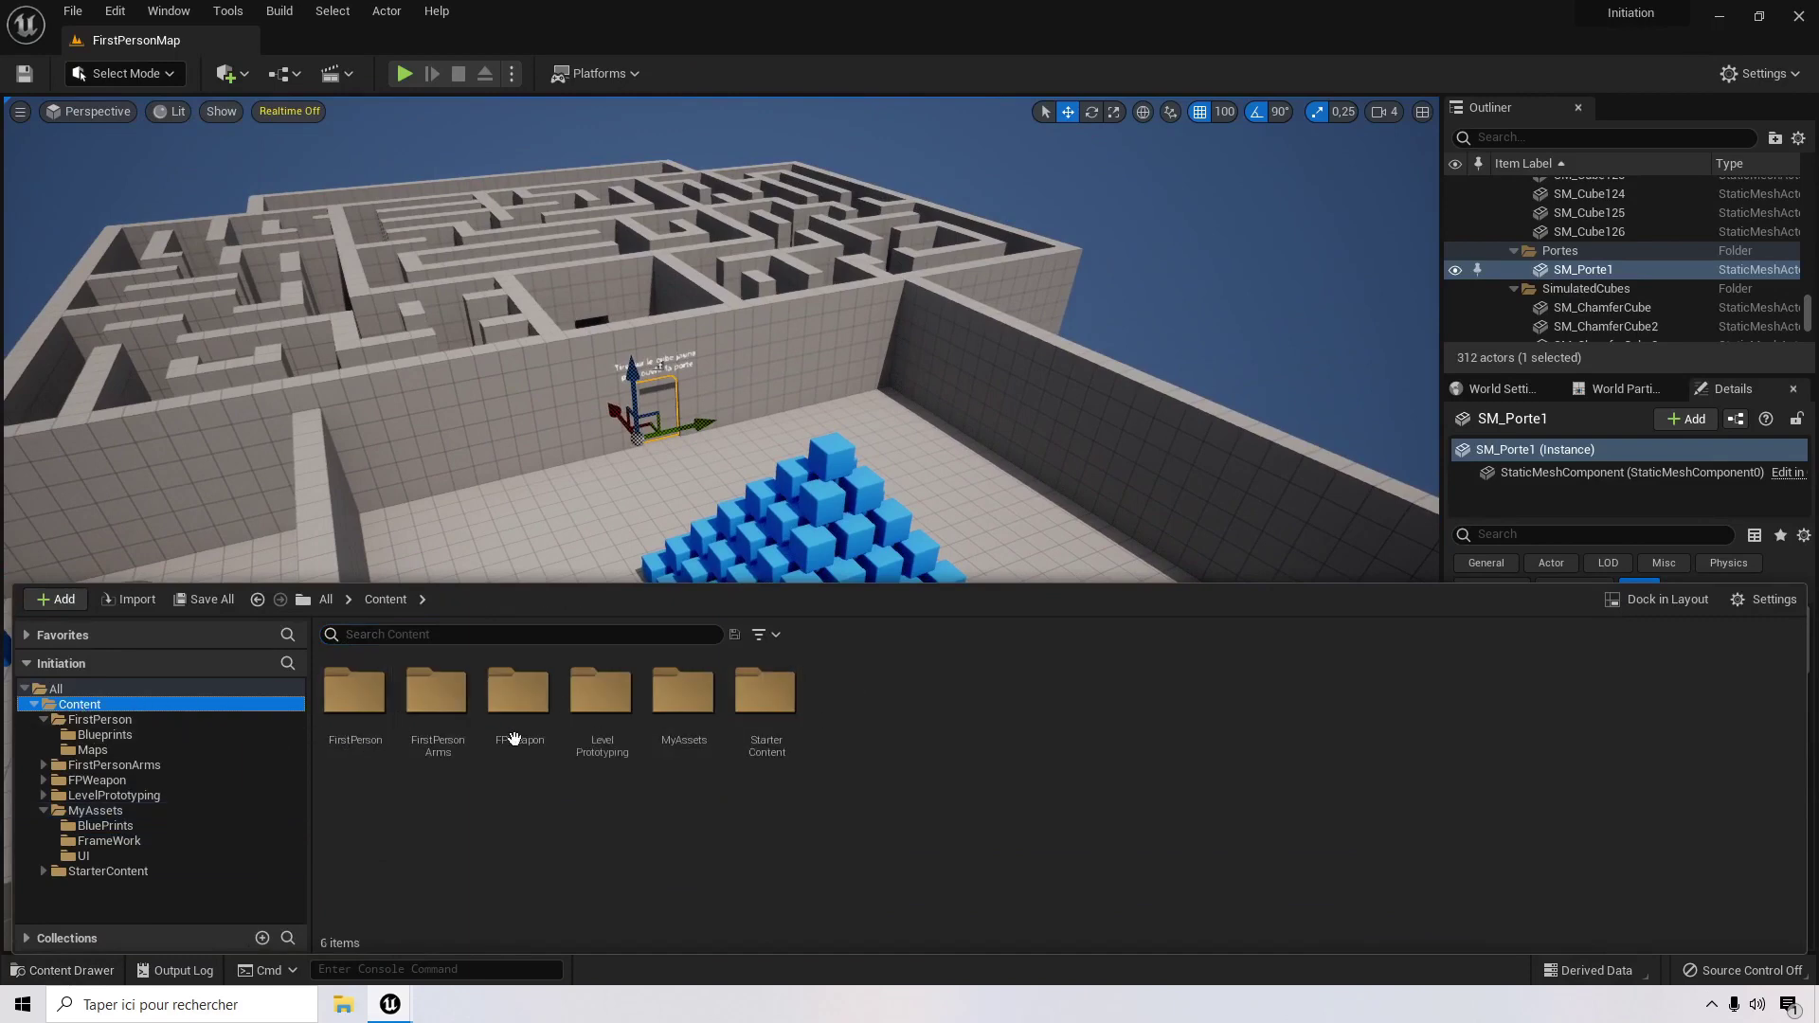
pyautogui.doubleClick(690, 755)
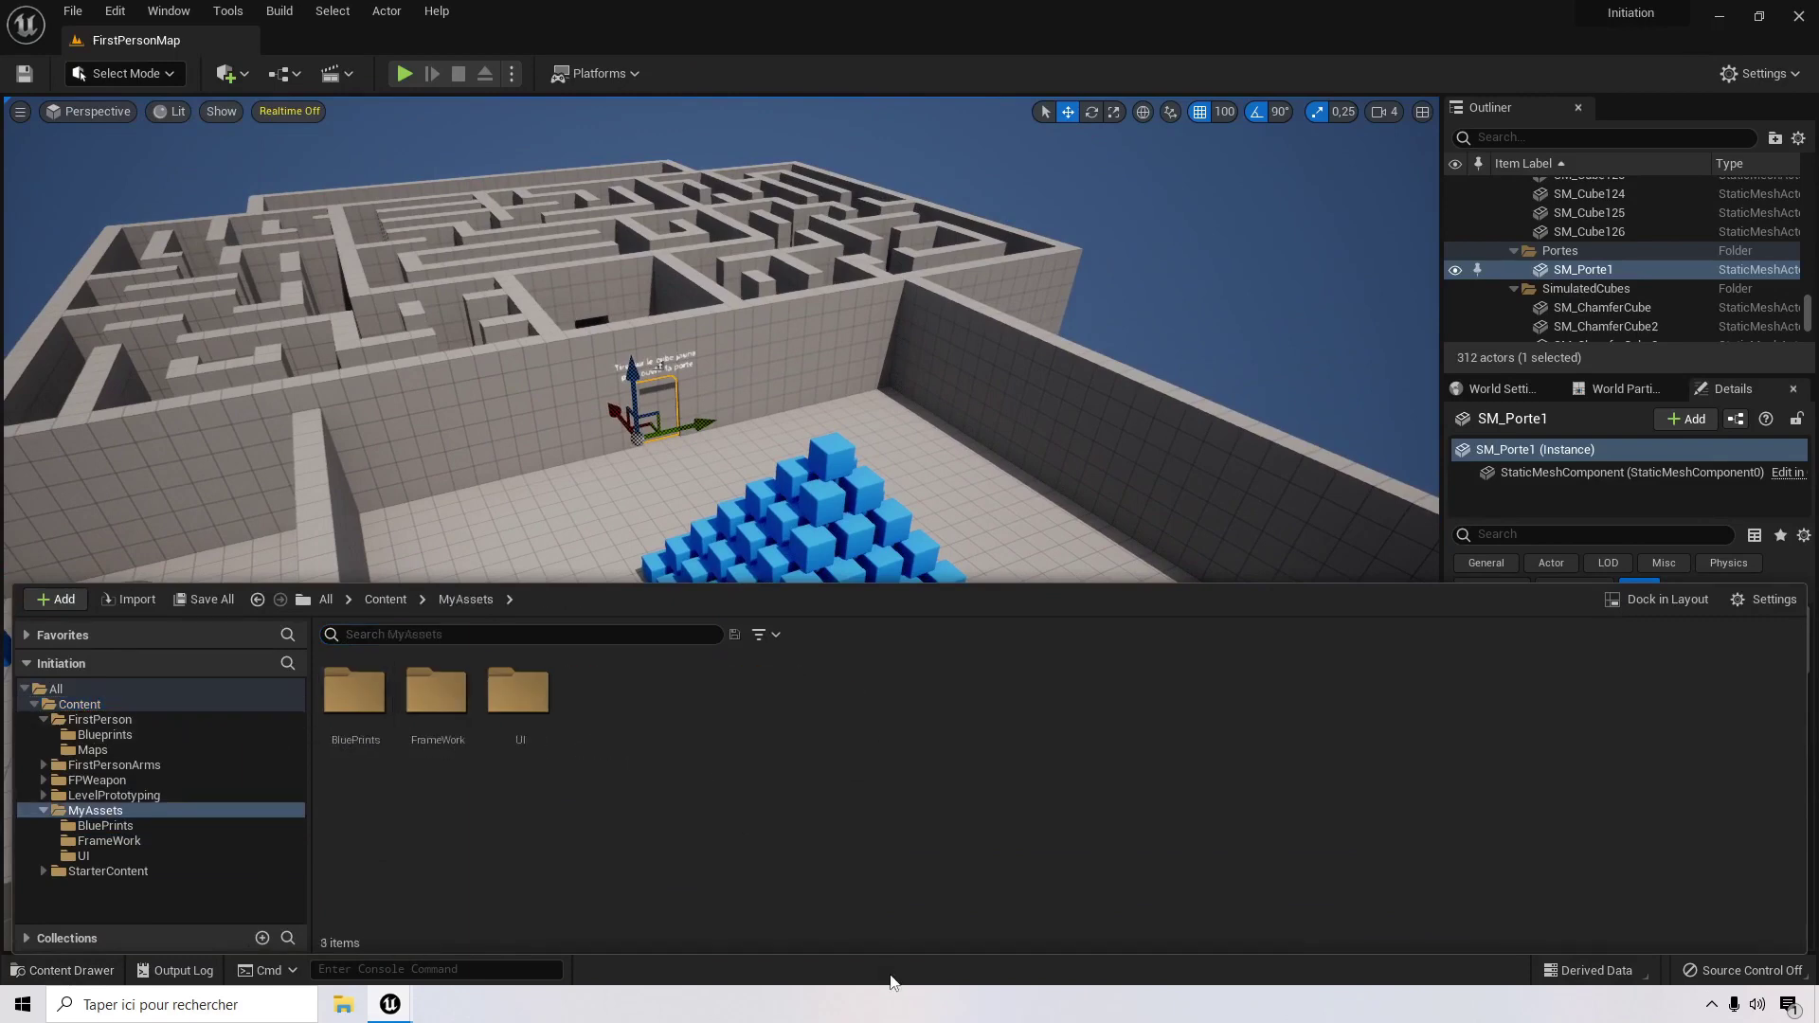
pyautogui.doubleClick(356, 755)
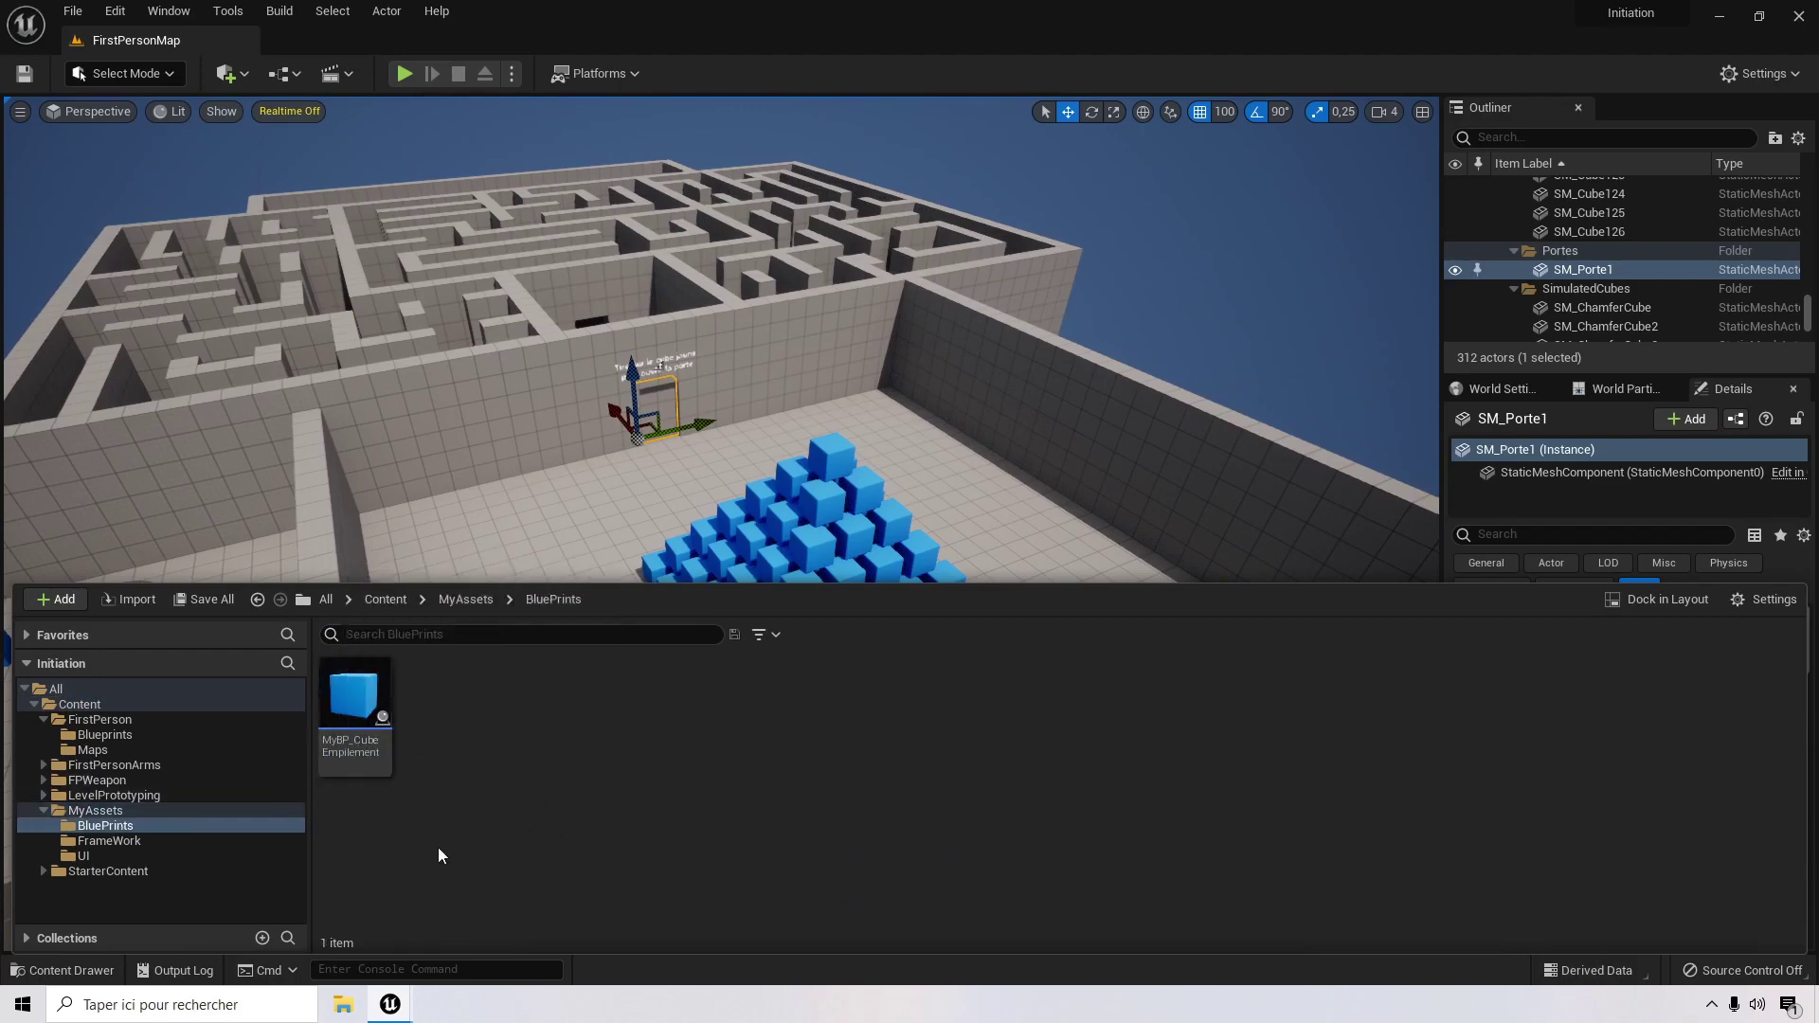
# Step: Create a Blueprint Class with Actor as parent in the BluePrints folder, name it MyBP_Porte and open it for editing
pyautogui.rightClick(553, 714)
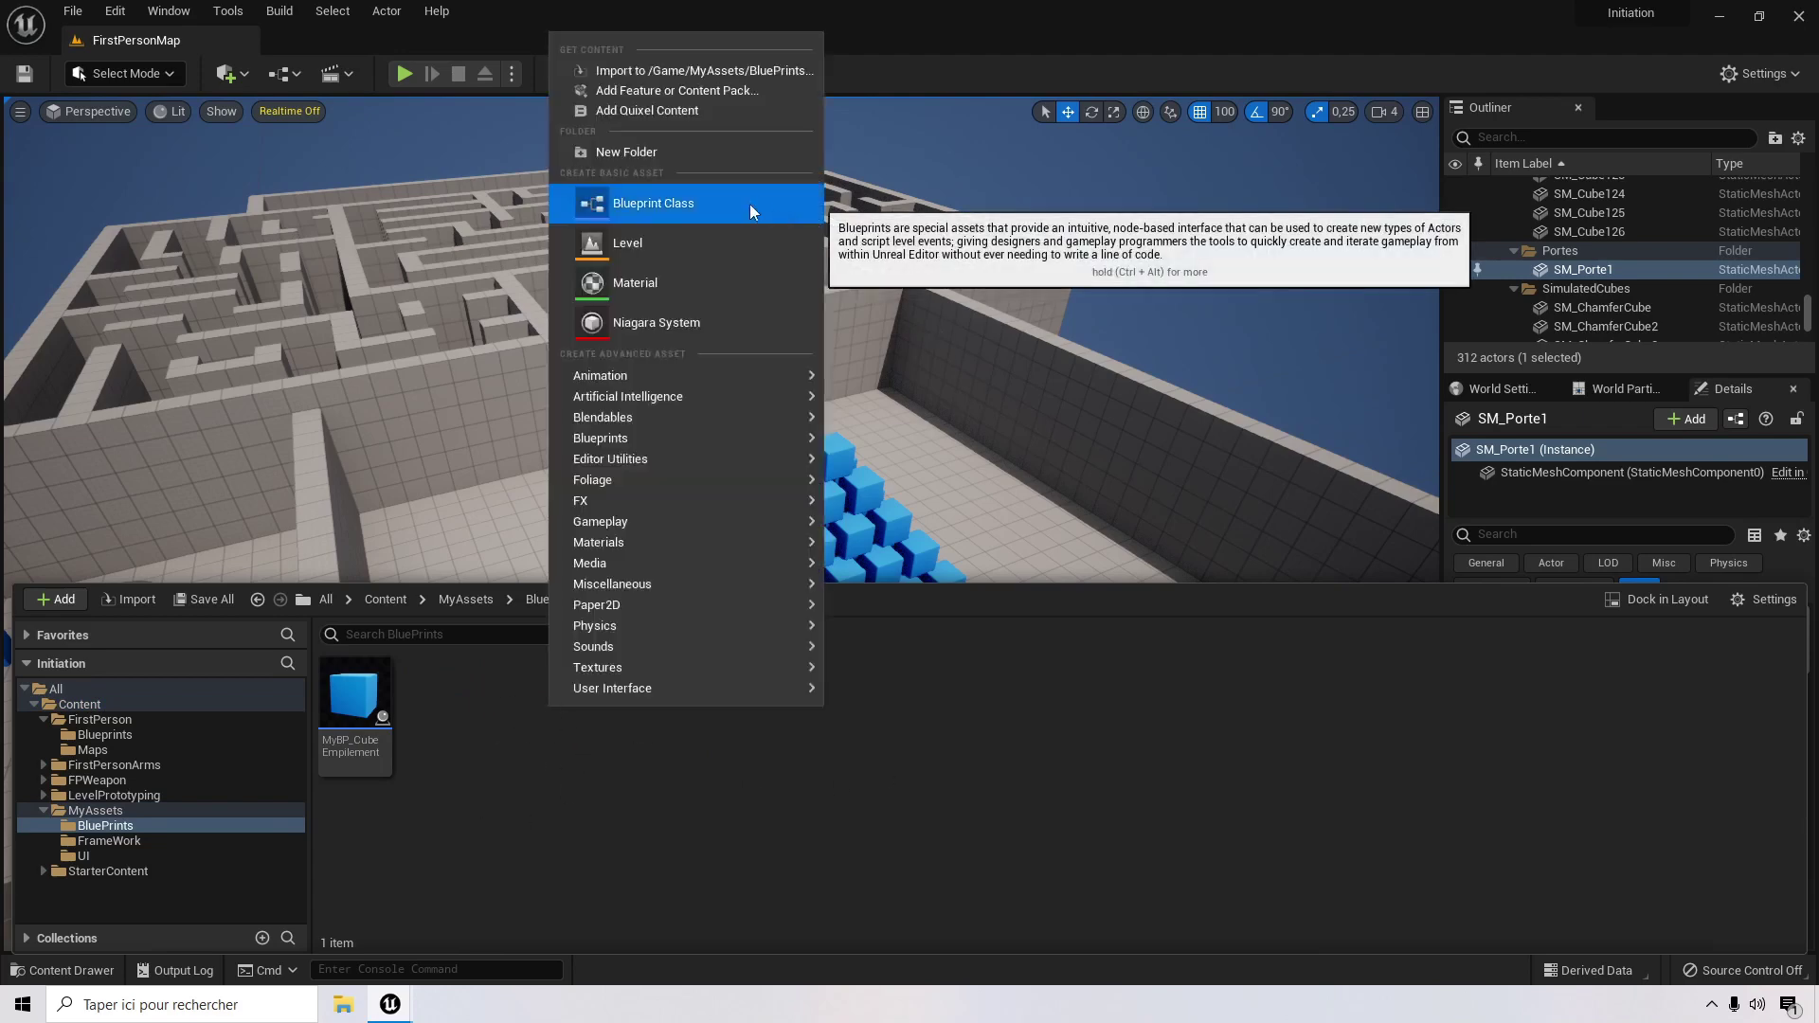
pyautogui.click(710, 204)
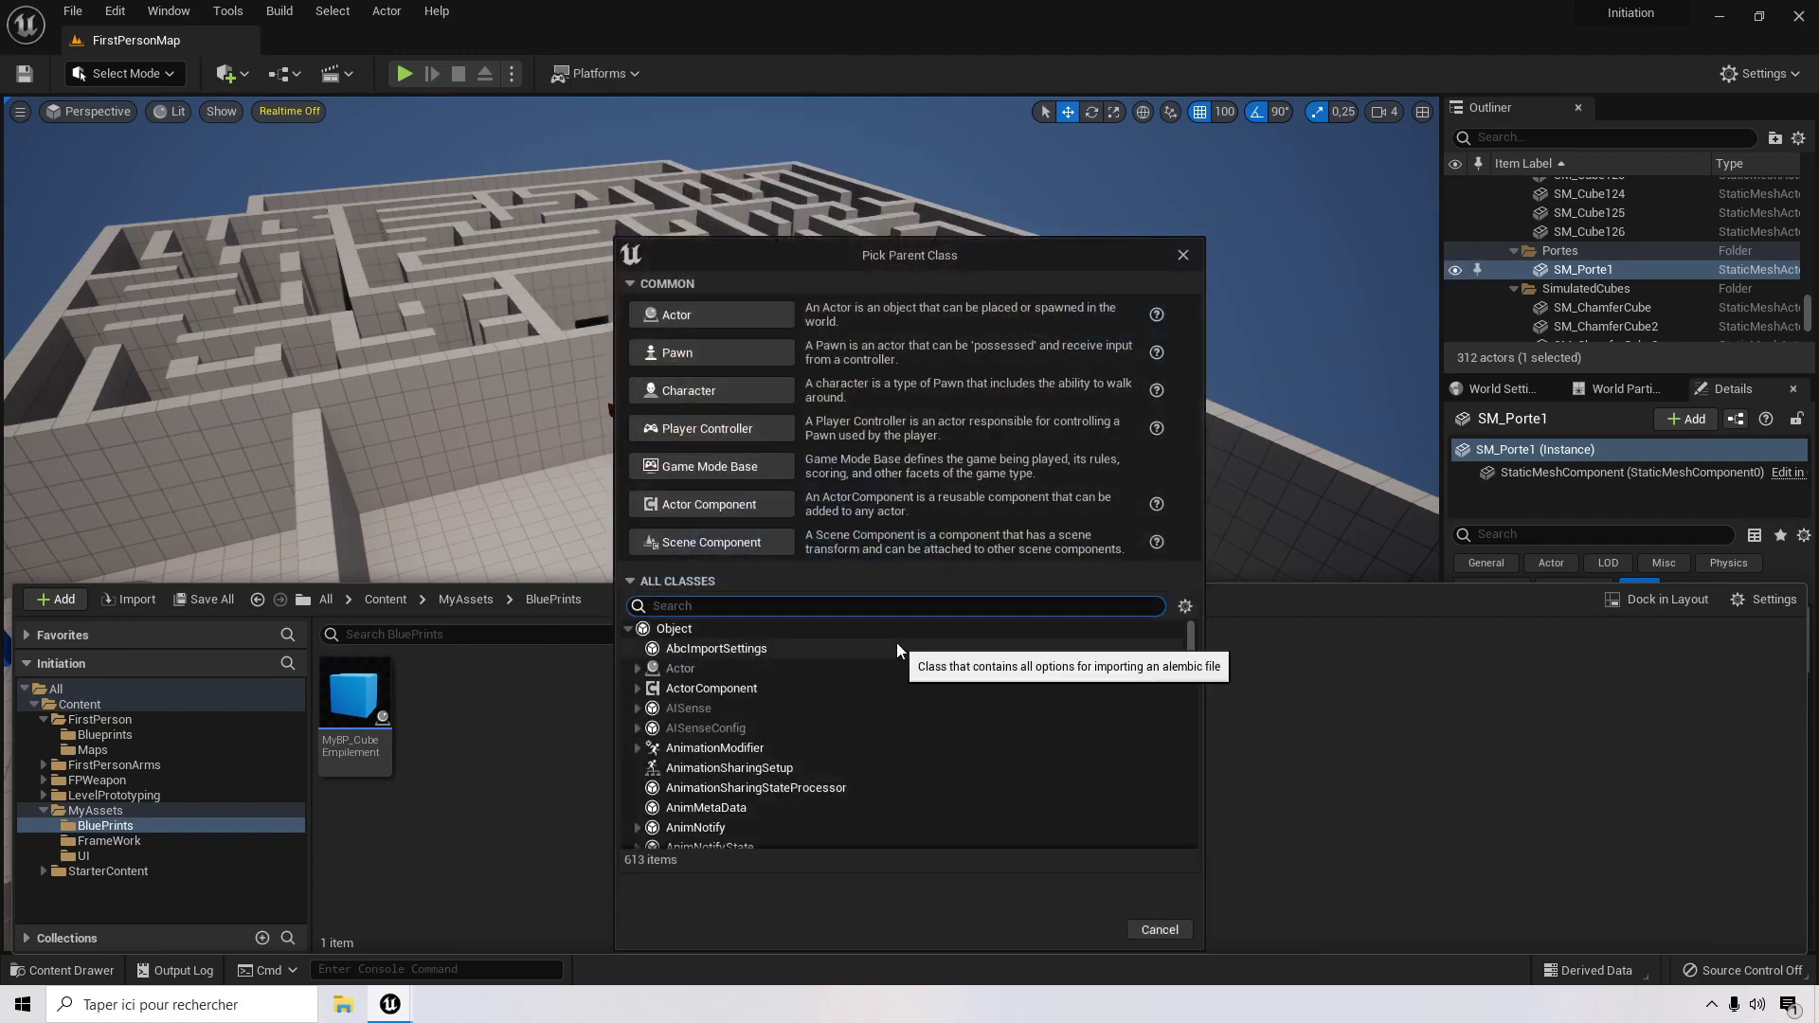
pyautogui.click(760, 315)
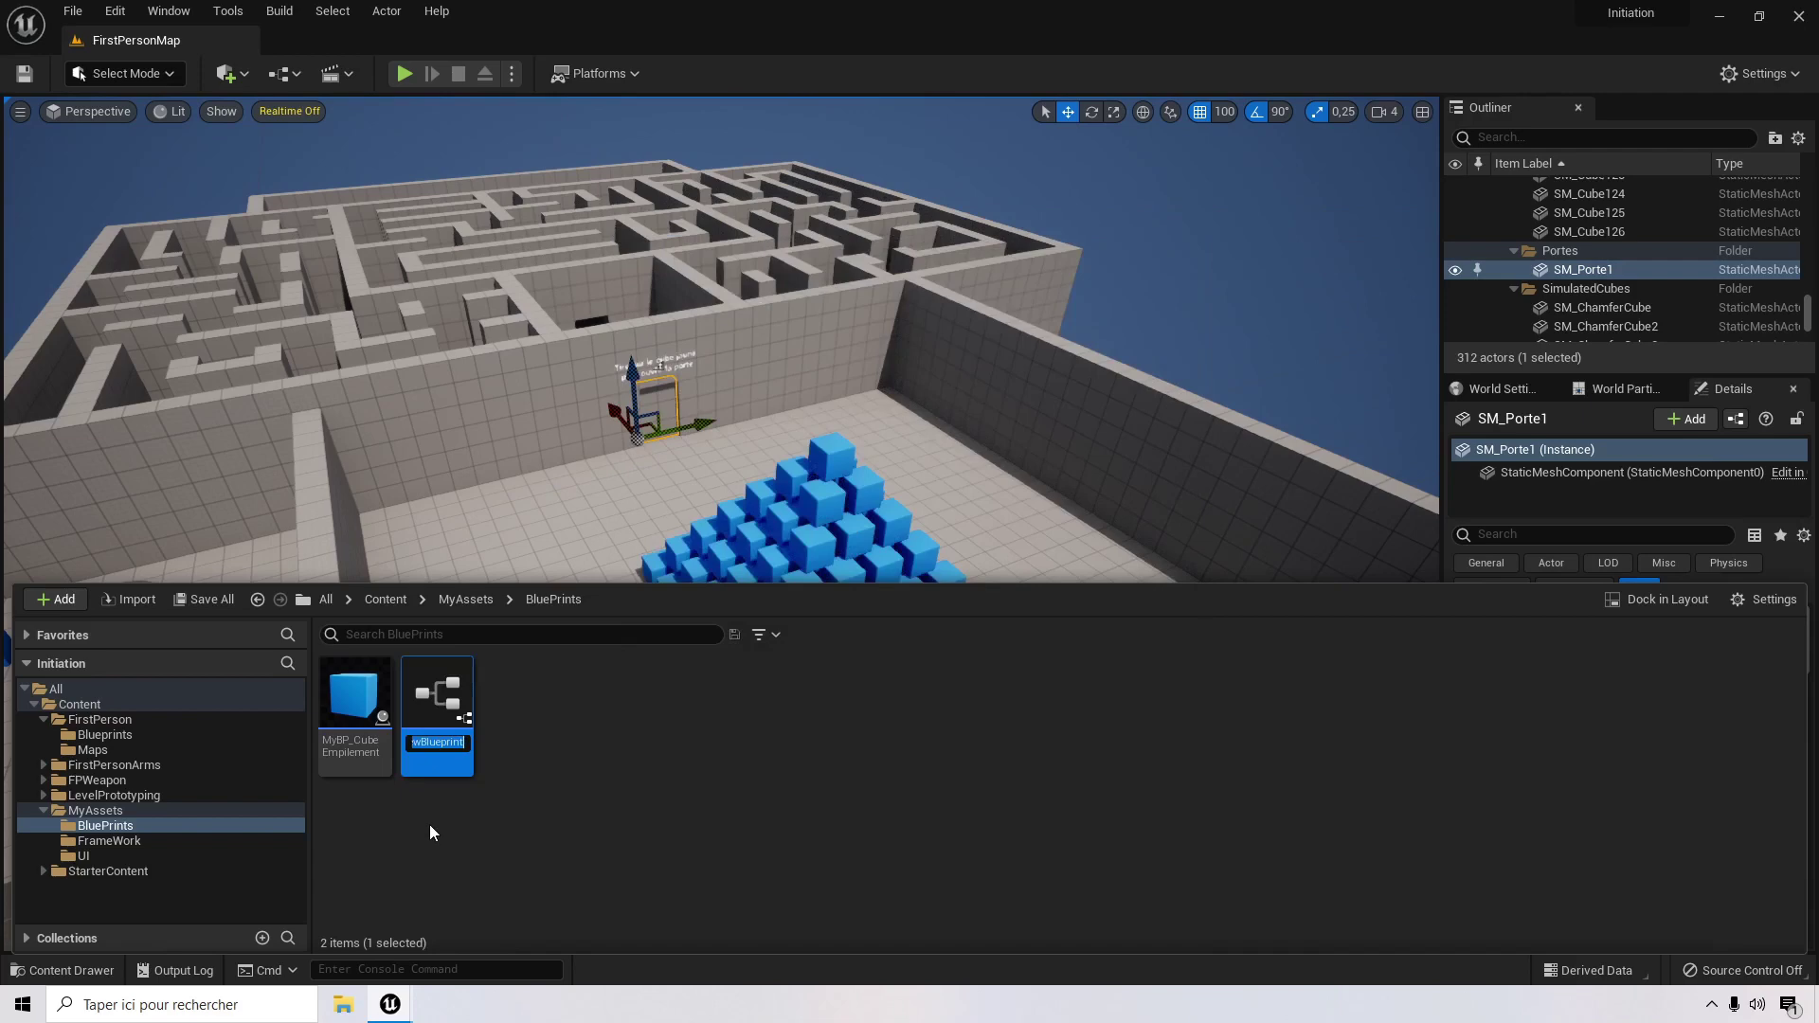
pyautogui.write('M')
pyautogui.write('yBP')
pyautogui.write('_Porte')
pyautogui.press('Return')
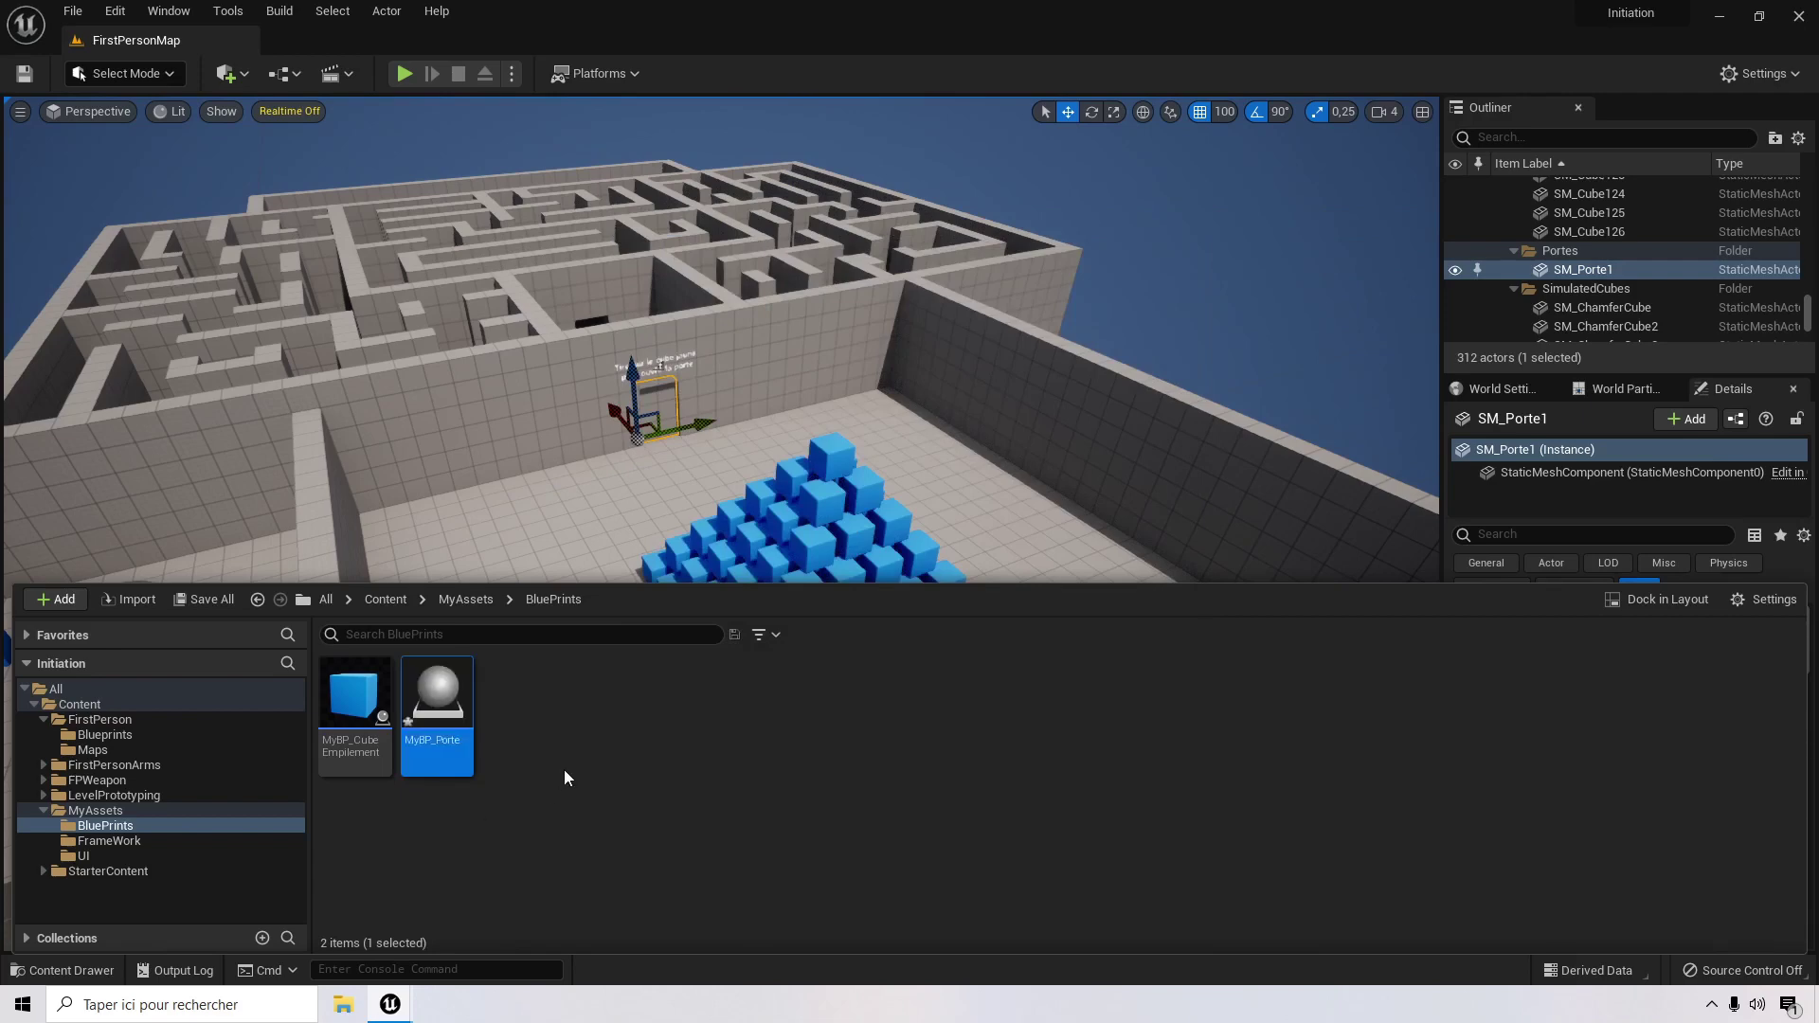
pyautogui.doubleClick(436, 696)
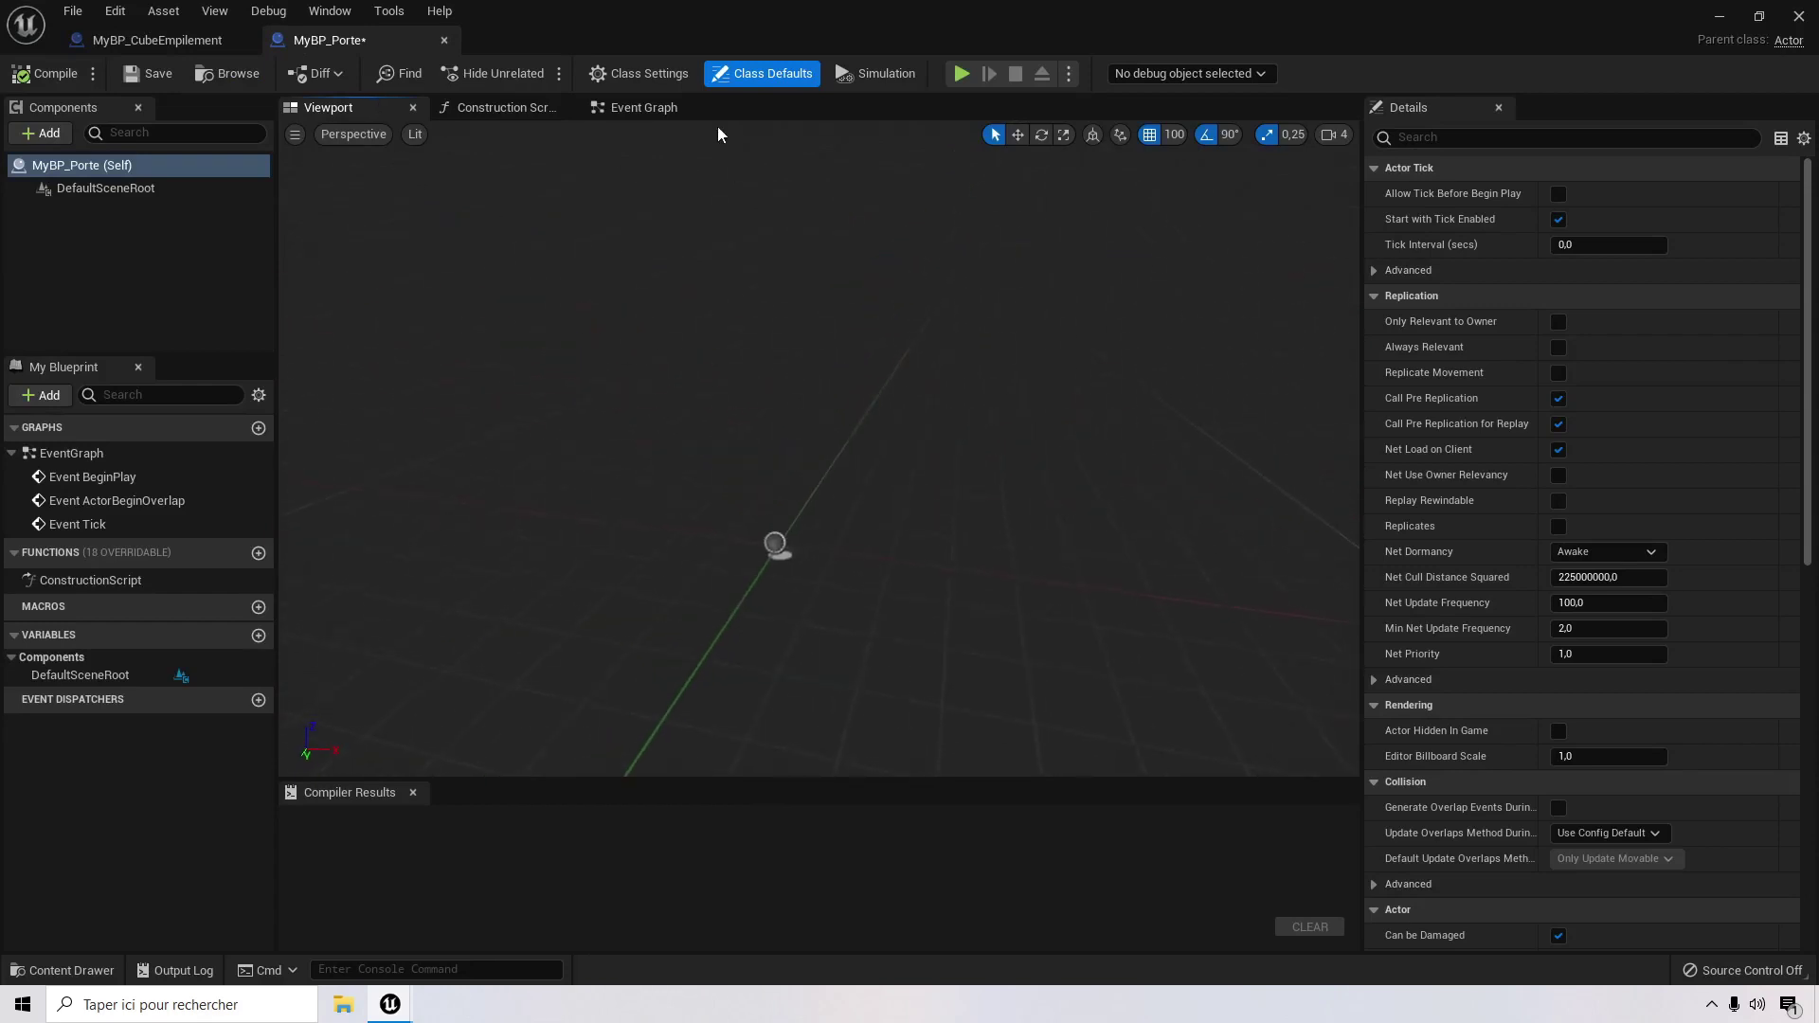
# Step: Look over the default event nodes in MyBP_Porte's Event Graph and return to its Viewport
pyautogui.click(644, 107)
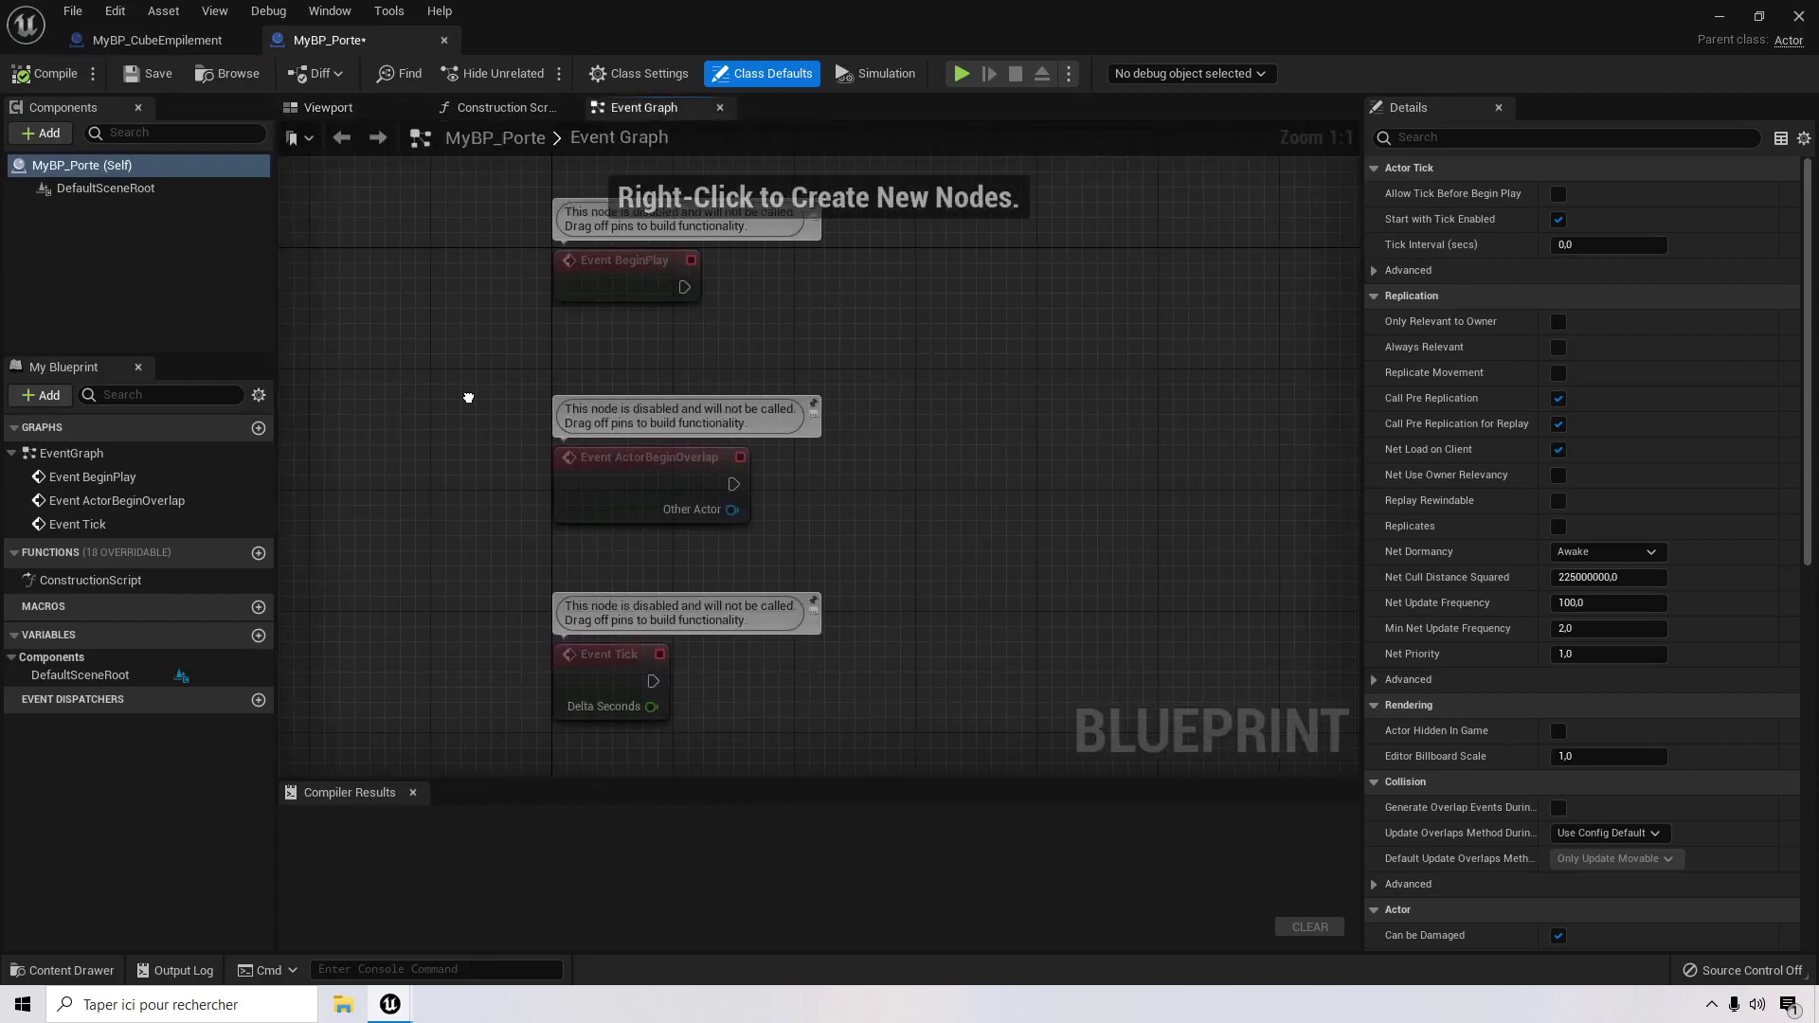
pyautogui.moveTo(468, 397); pyautogui.dragTo(365, 410, button='right')
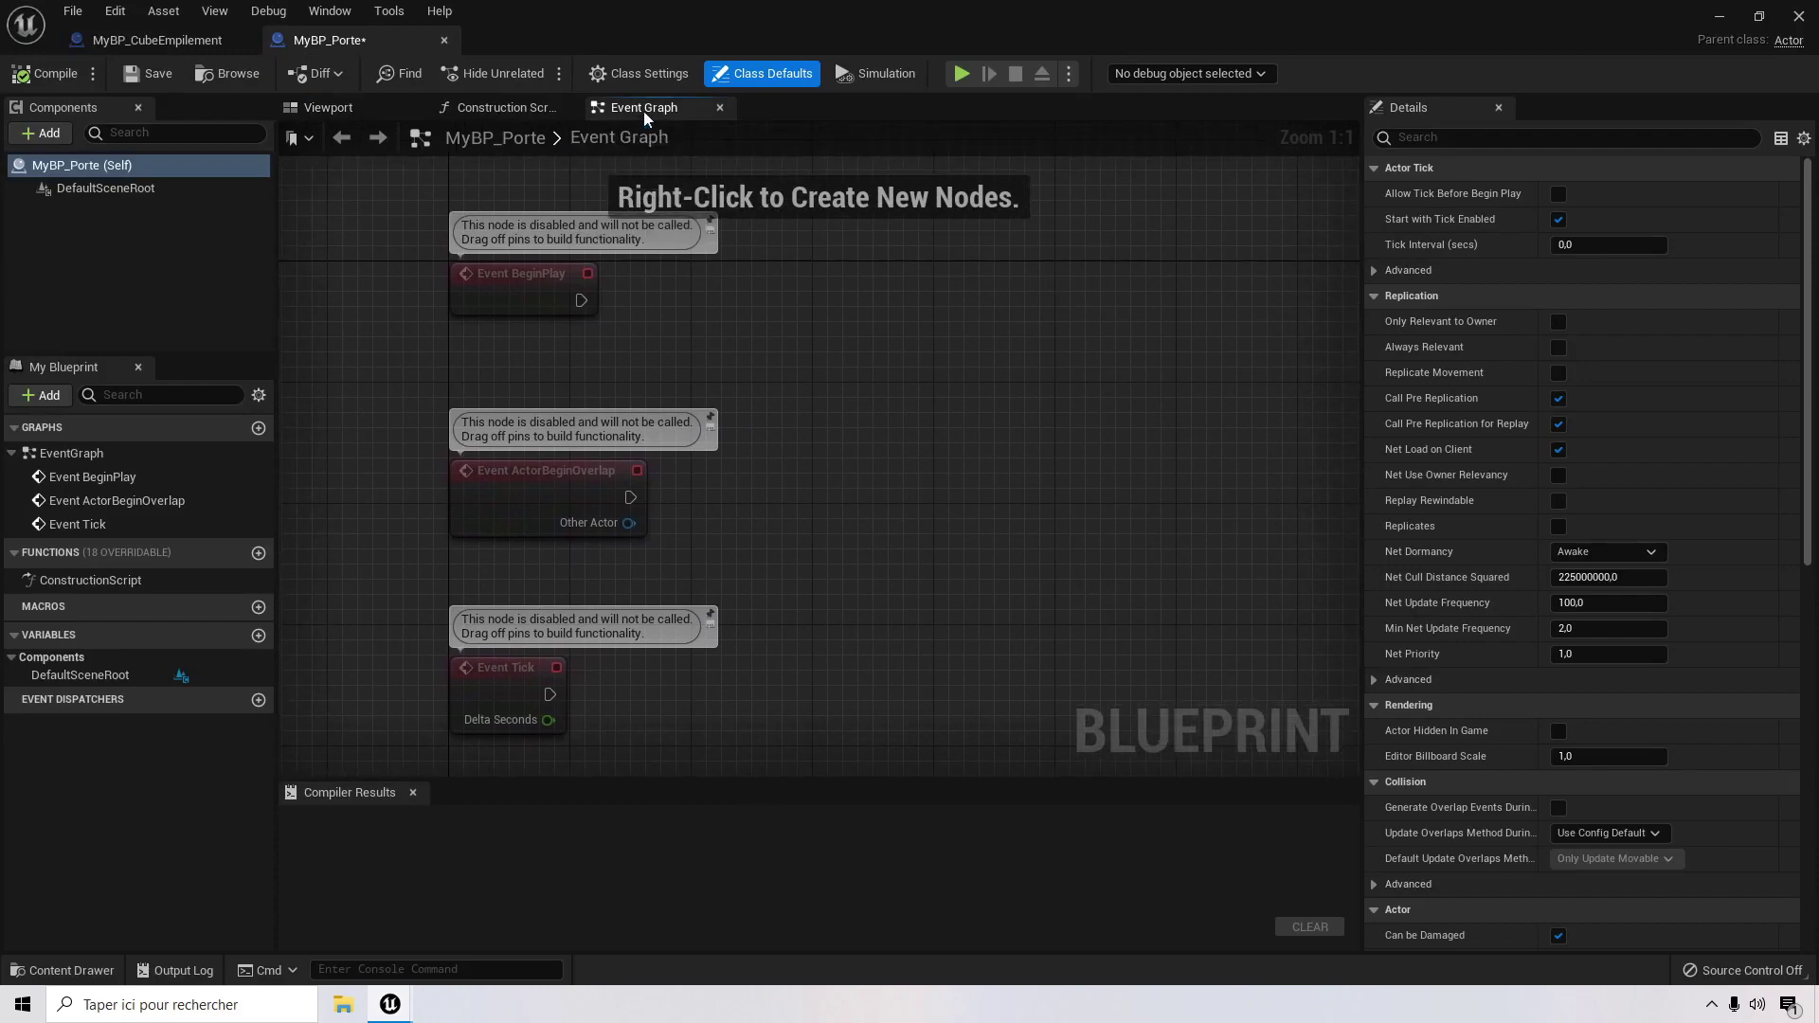
pyautogui.scroll(-1, 946, 446)
pyautogui.moveTo(946, 446); pyautogui.dragTo(917, 430, button='right')
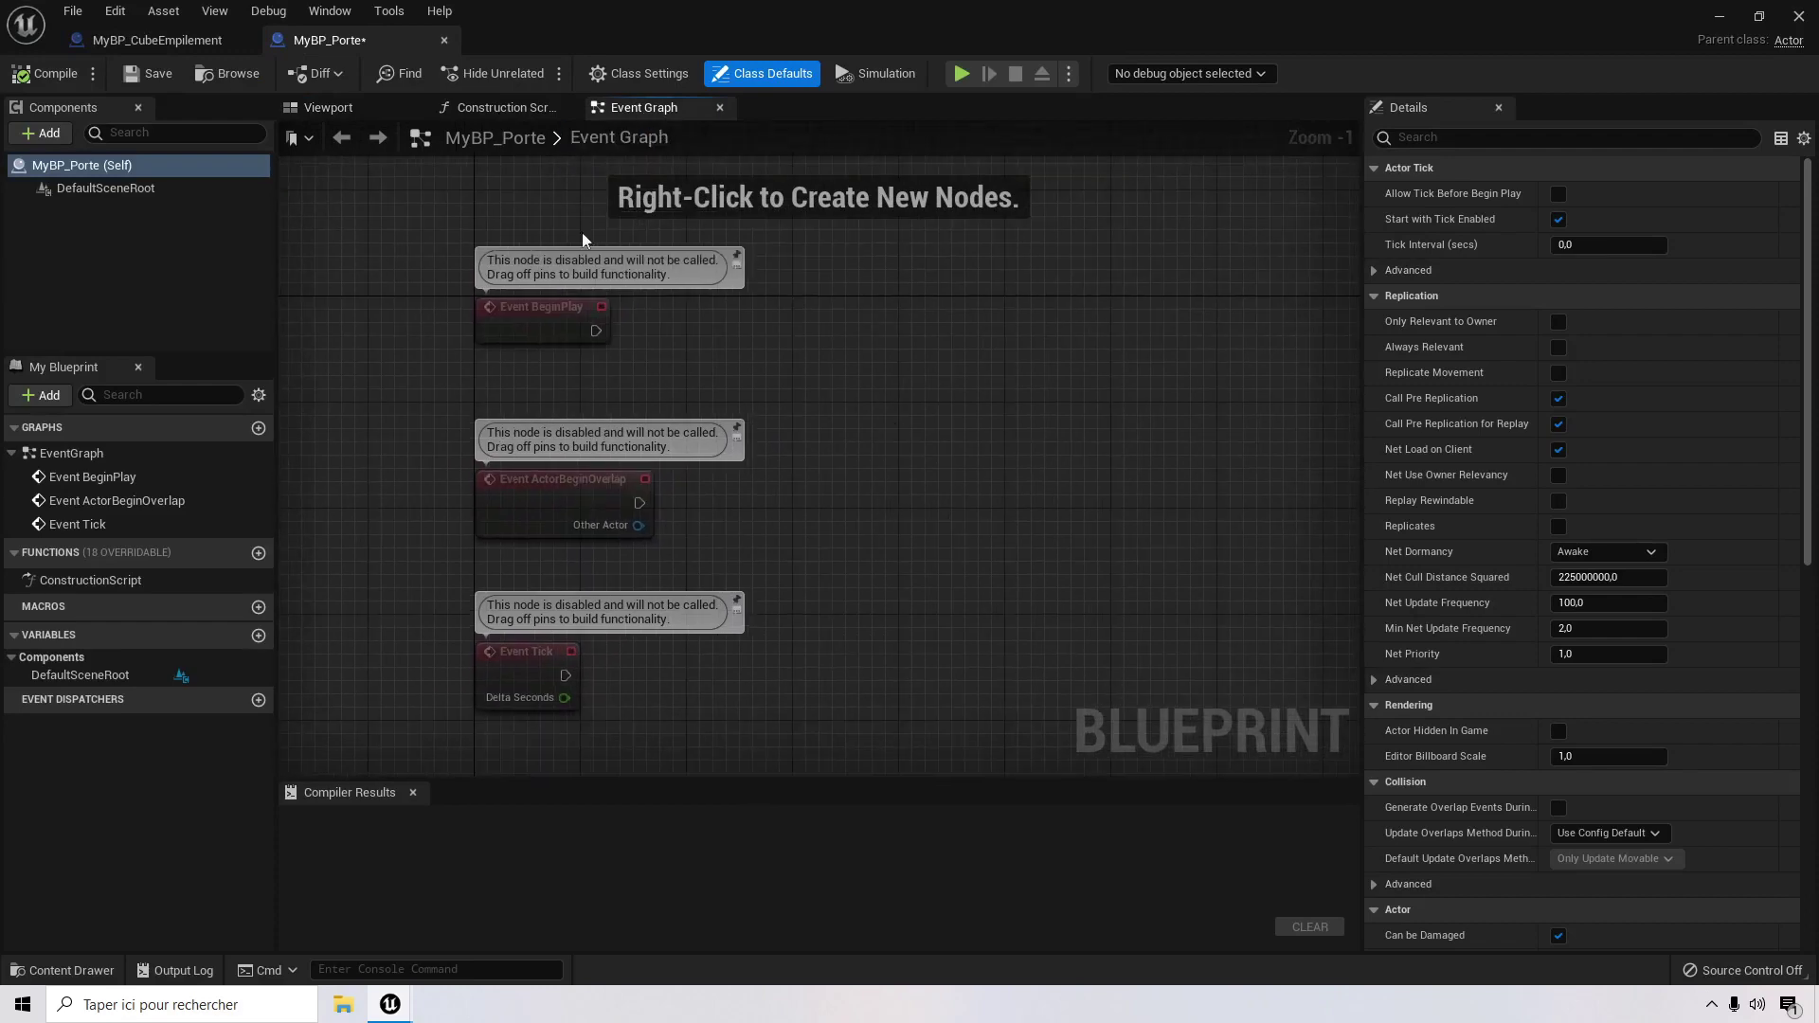
pyautogui.click(350, 110)
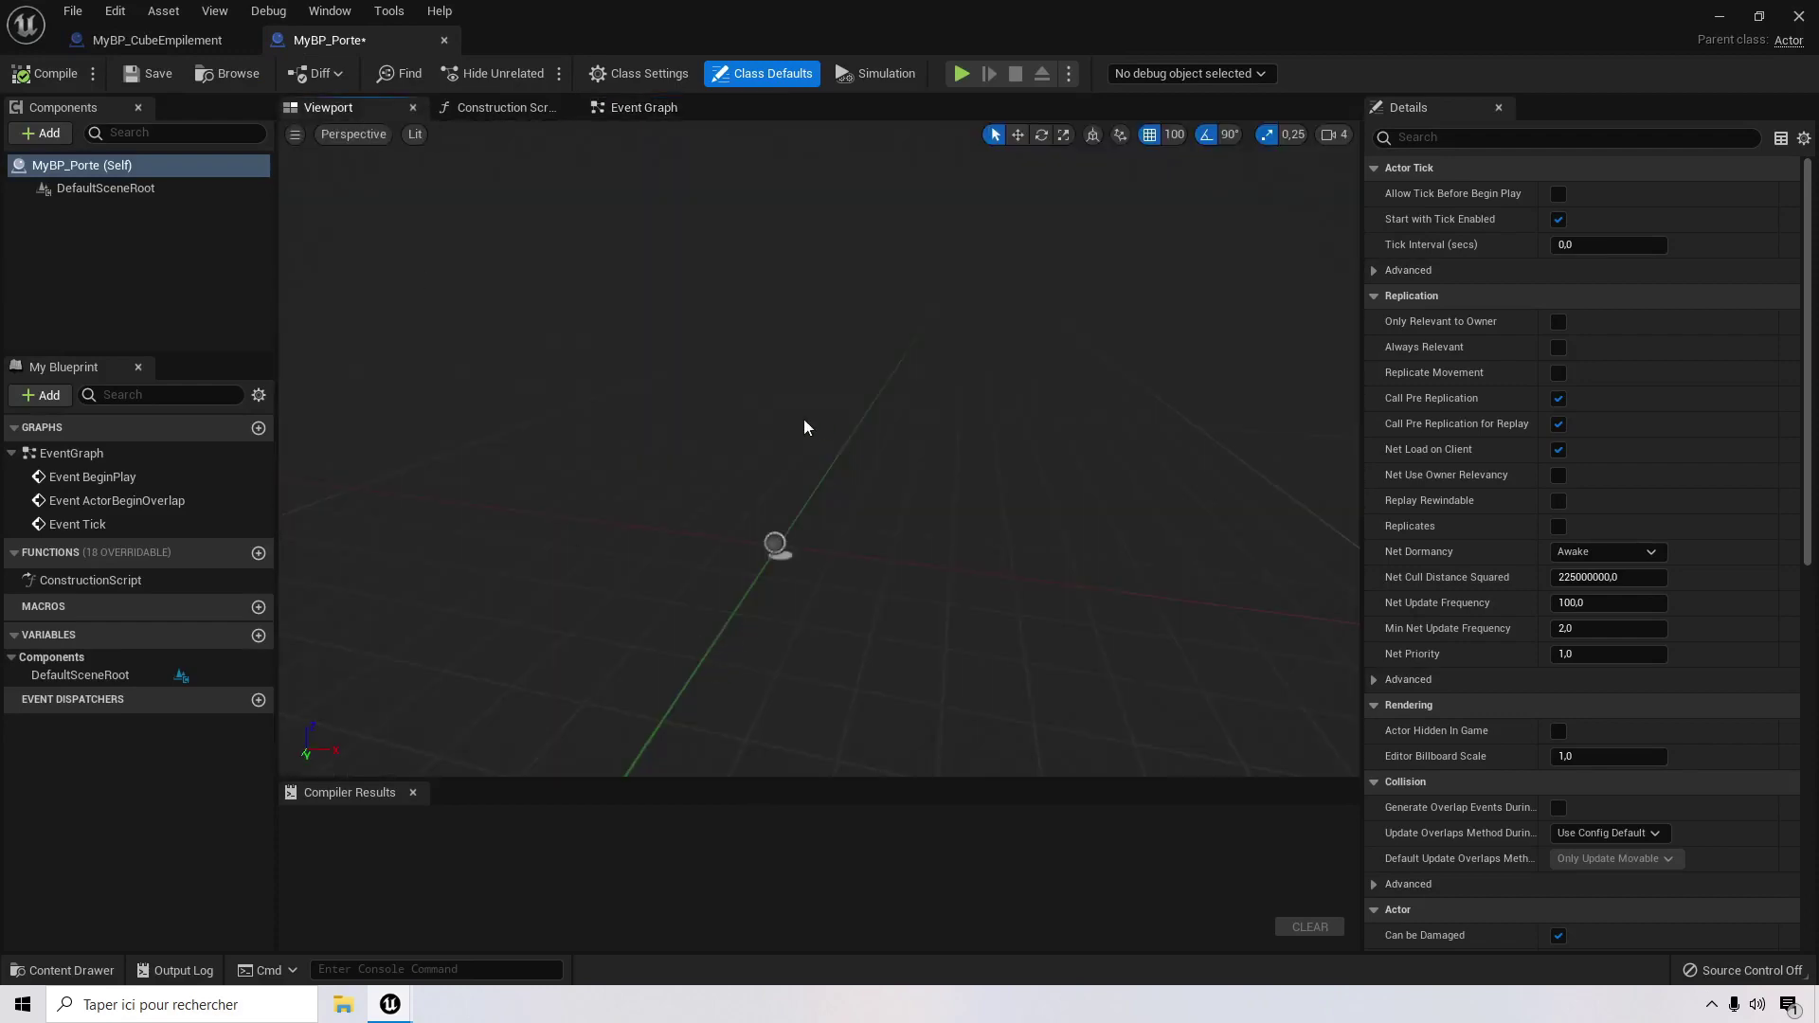
pyautogui.moveTo(819, 448); pyautogui.dragTo(869, 436, button='right')
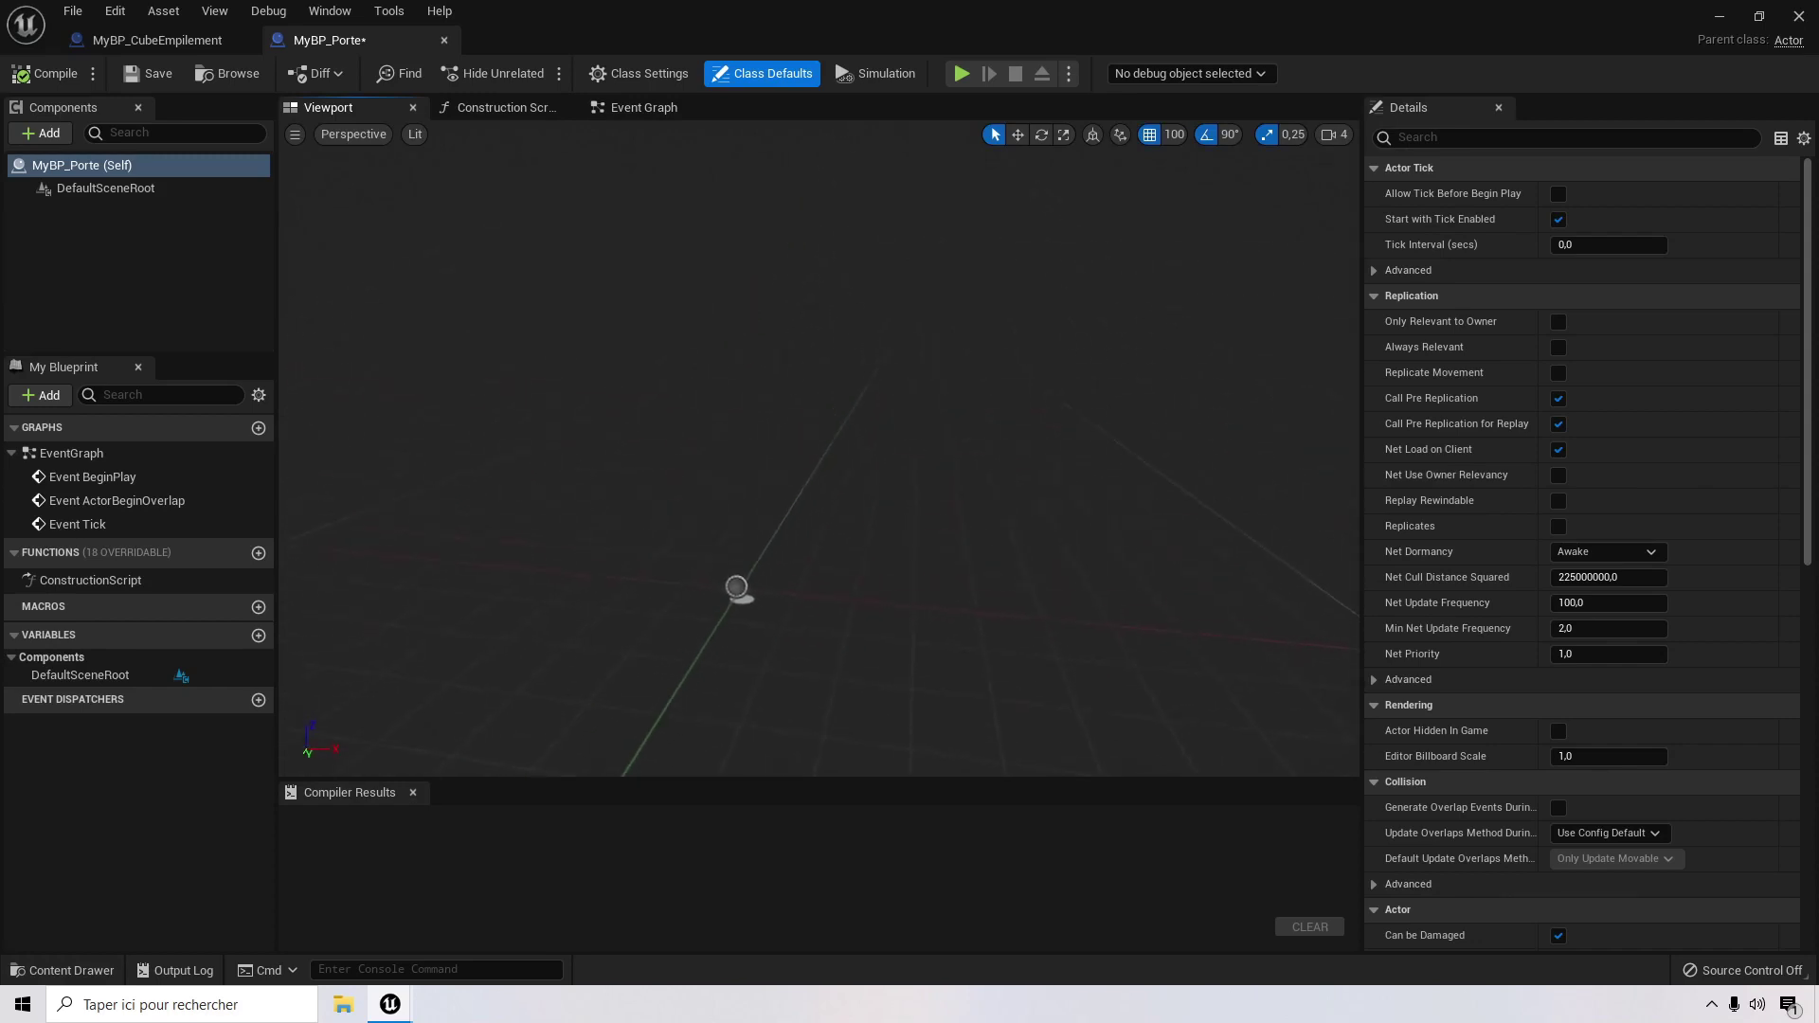
# Step: Add a Static Mesh component under the DefaultSceneRoot of MyBP_Porte and name it Porte
pyautogui.click(55, 133)
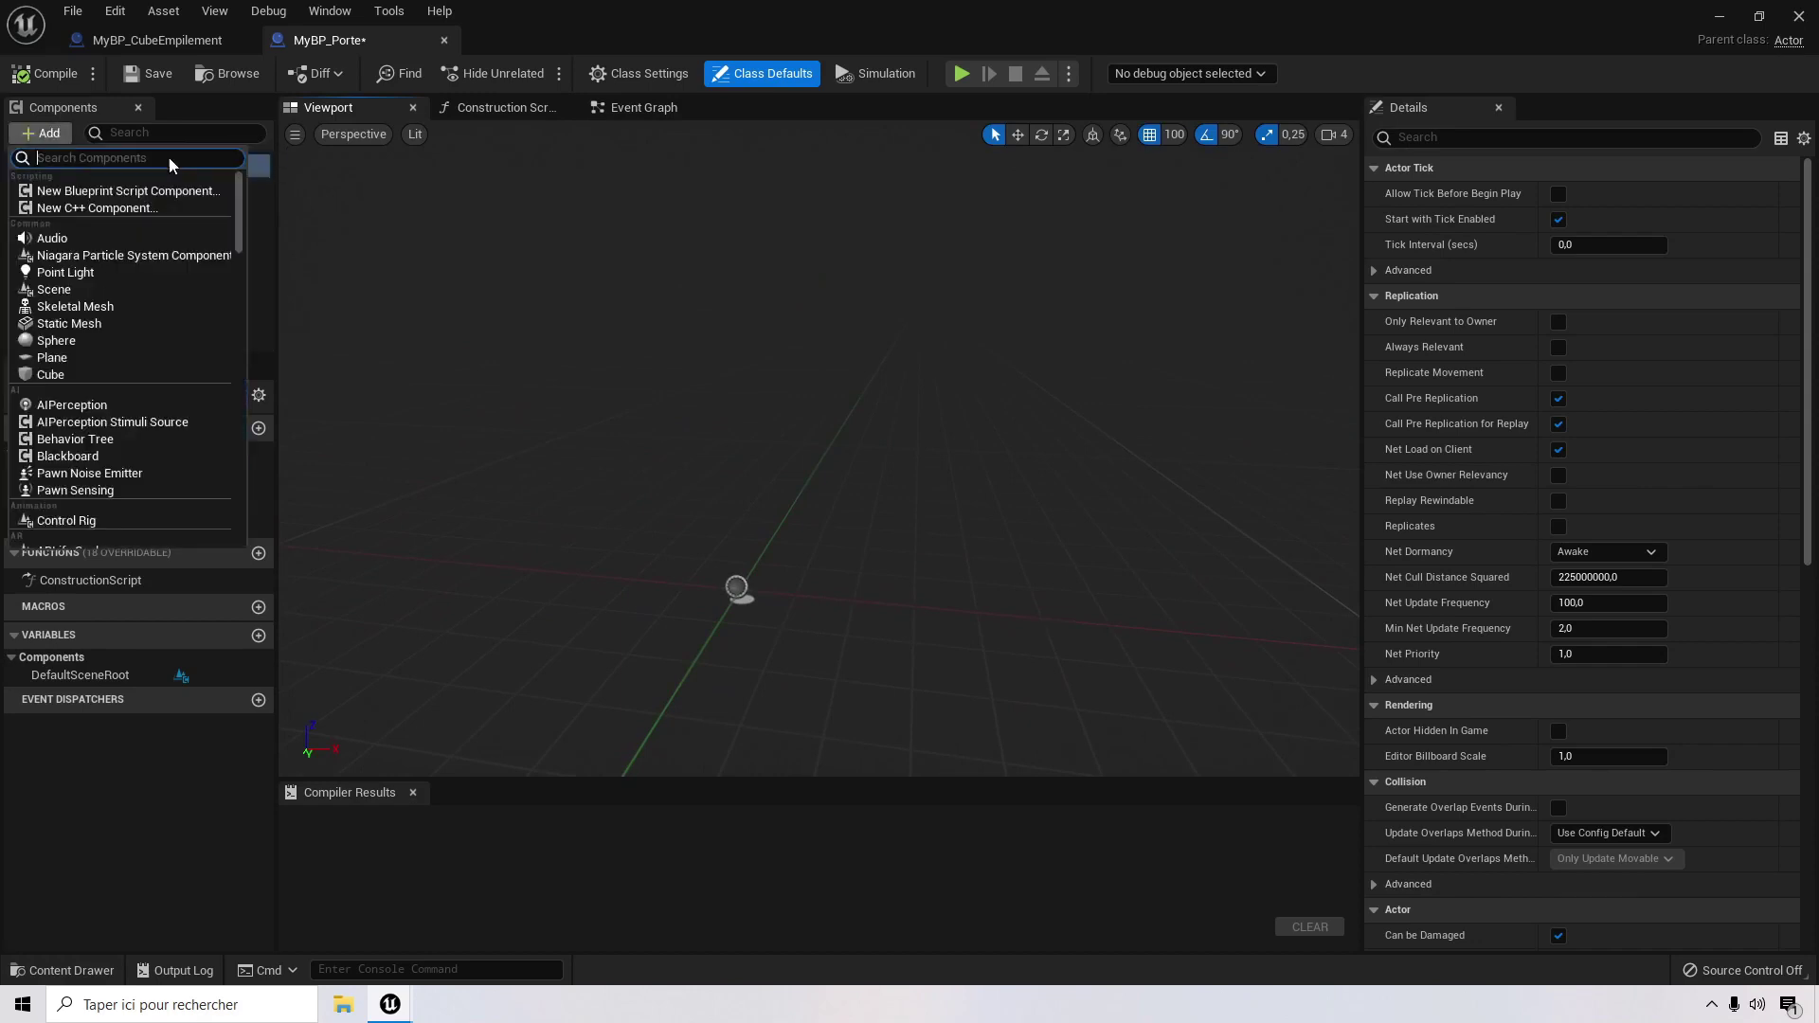
pyautogui.write('stat')
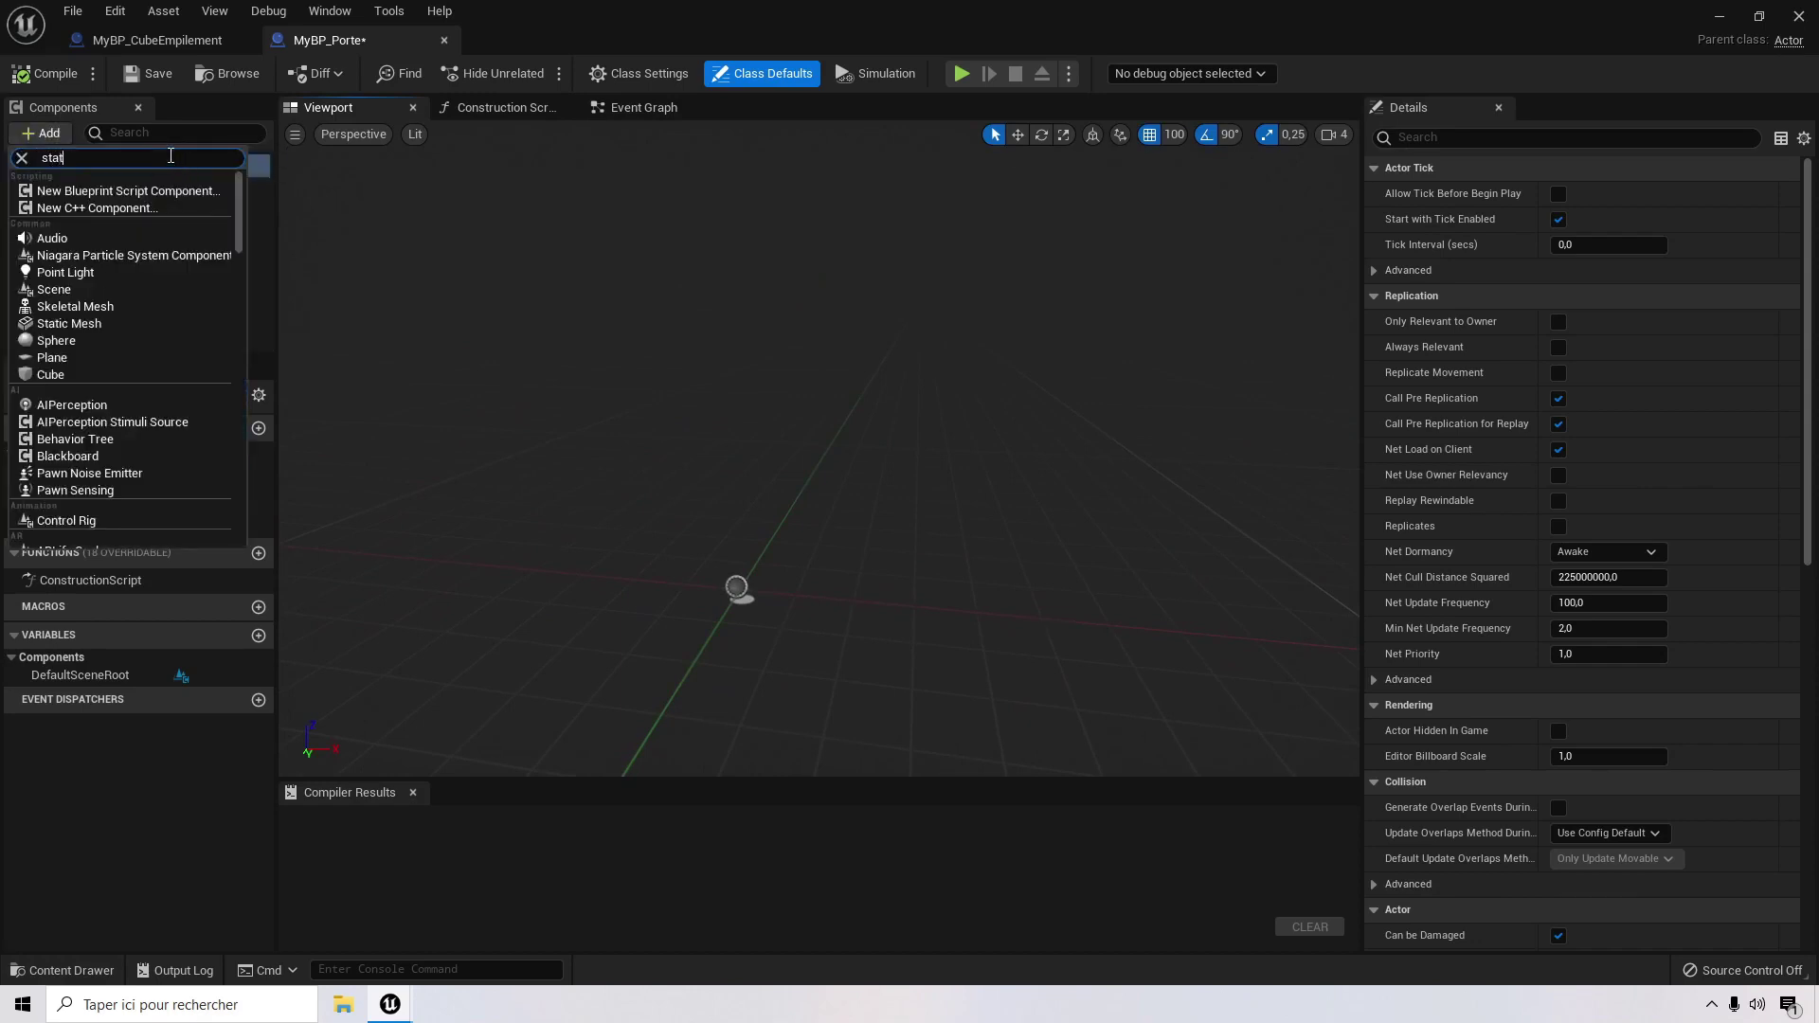
pyautogui.write('ic mesh')
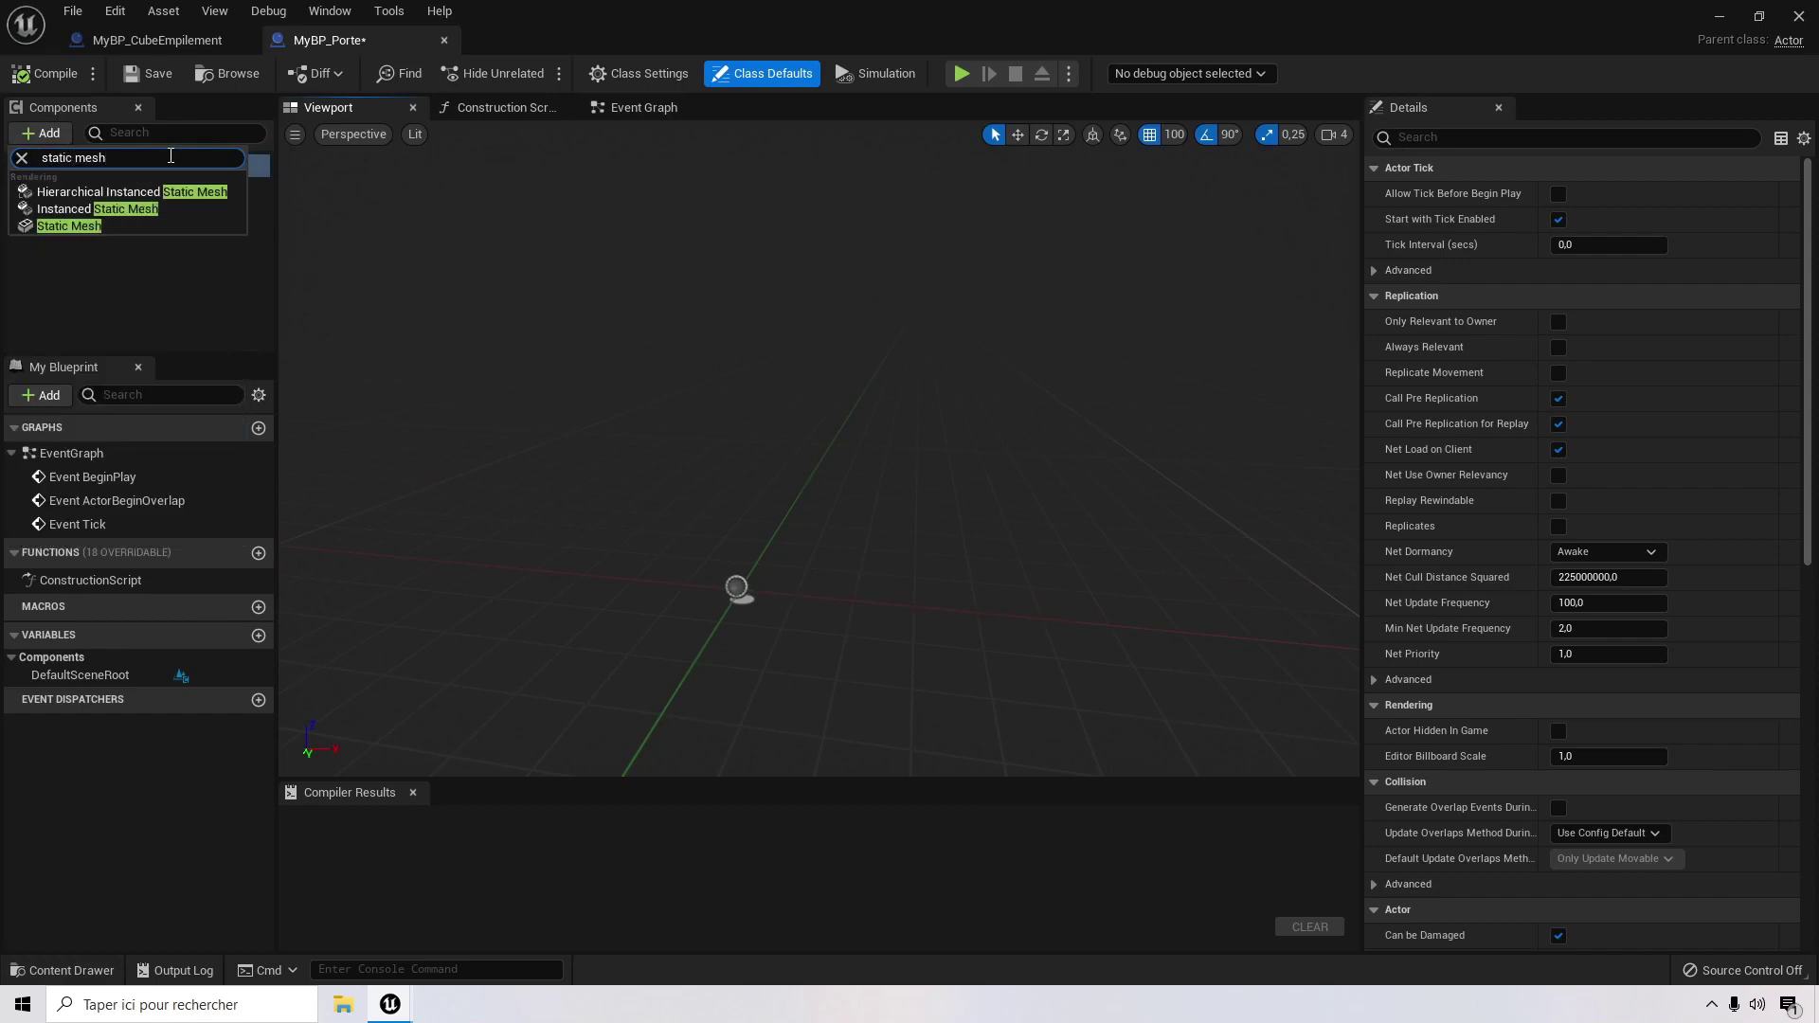
pyautogui.click(106, 225)
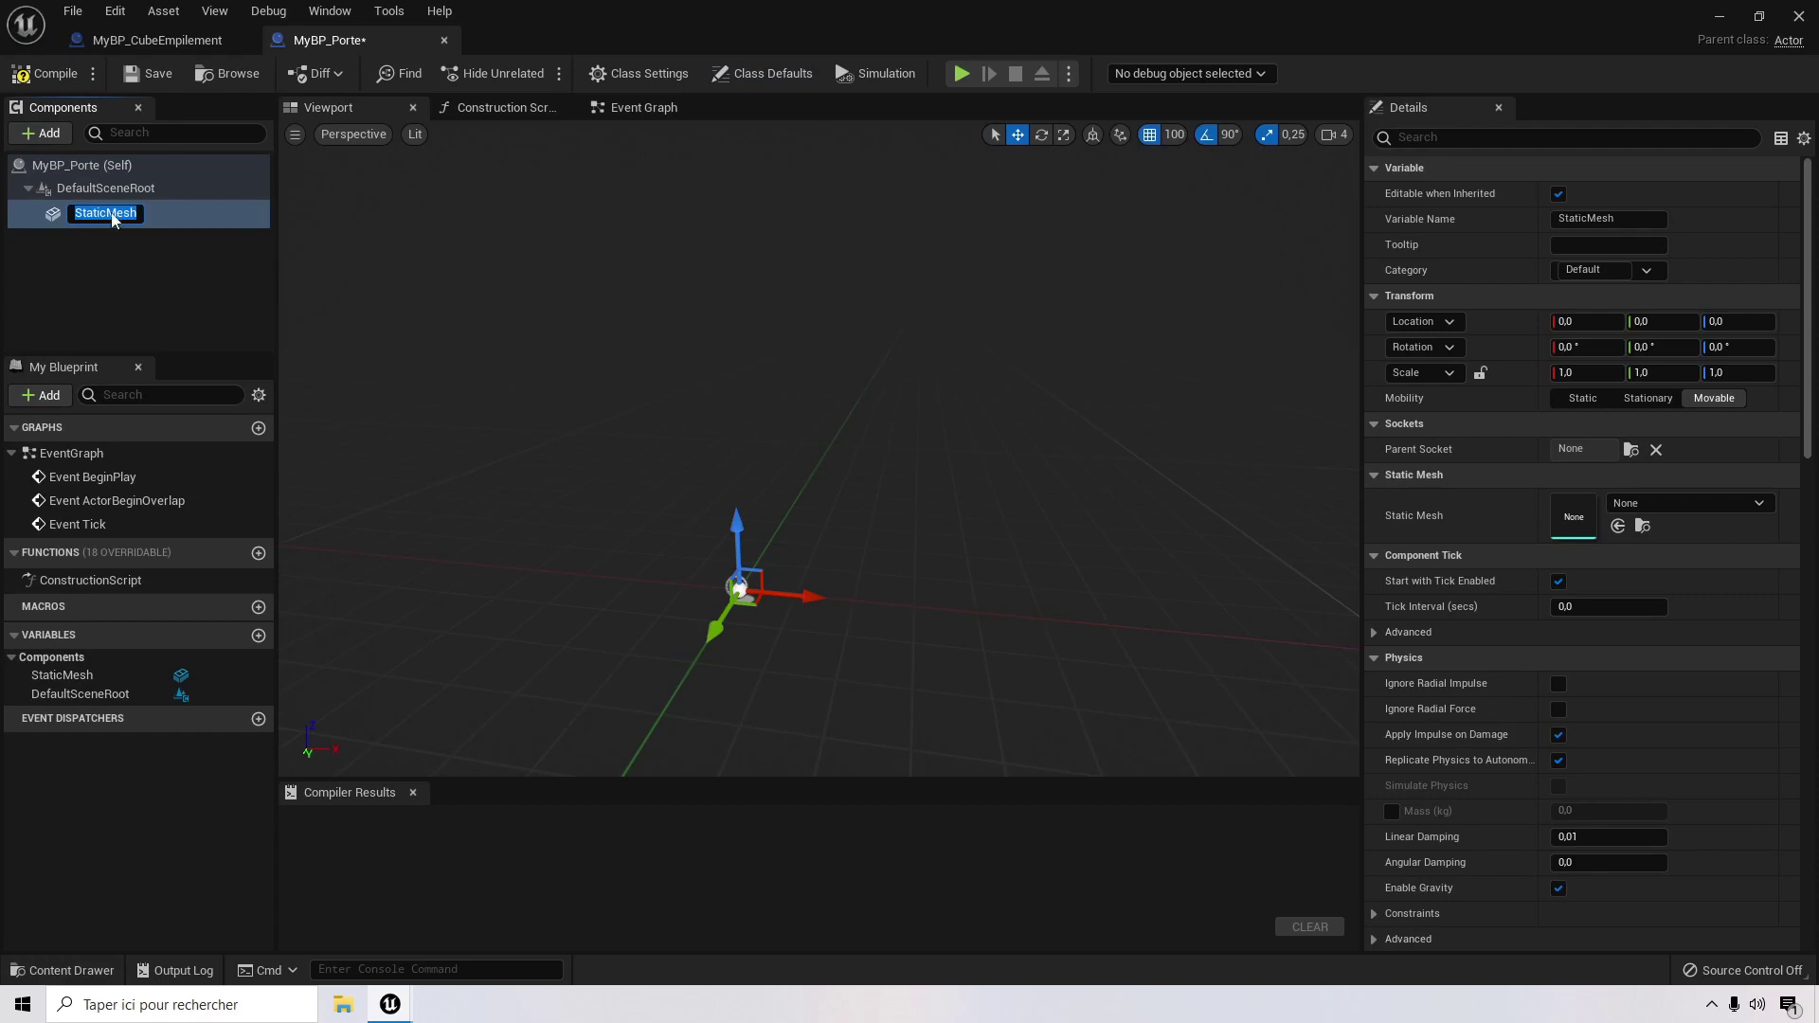
pyautogui.write('Porte')
pyautogui.click(190, 282)
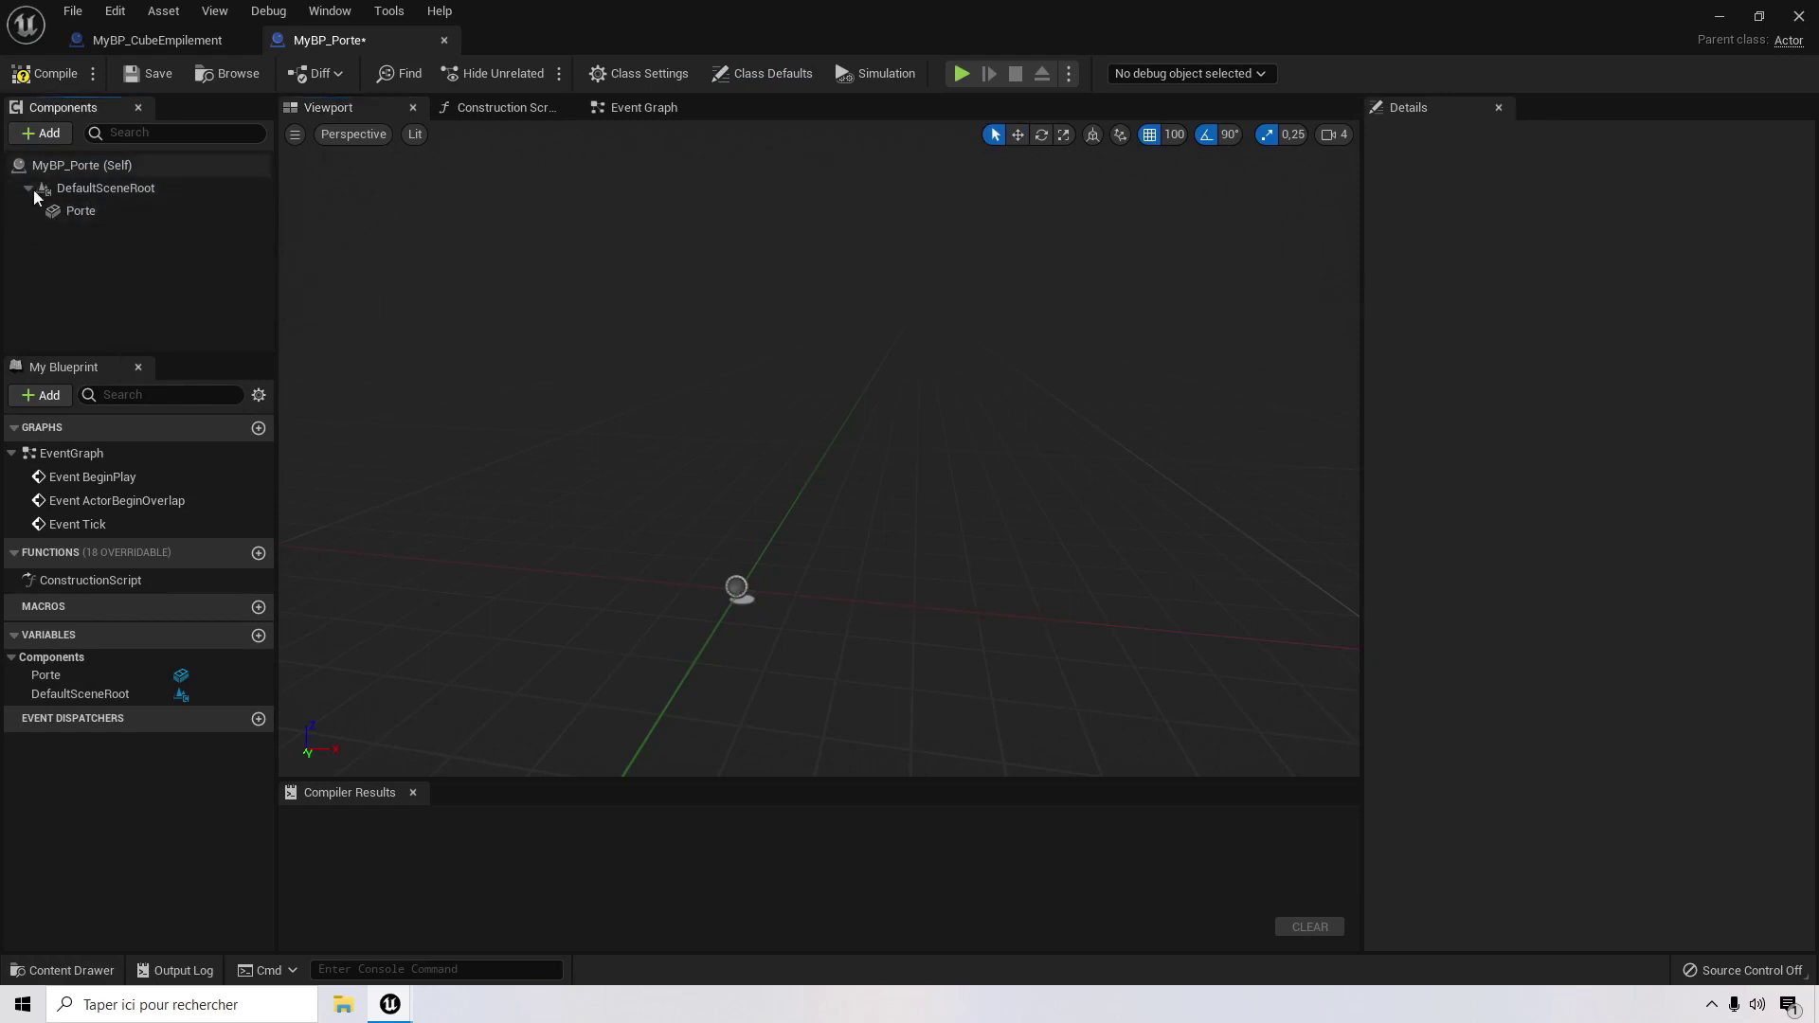
# Step: Select the Porte component, check in the level which static mesh SM_Porte1 uses, and return to MyBP_Porte
pyautogui.click(95, 212)
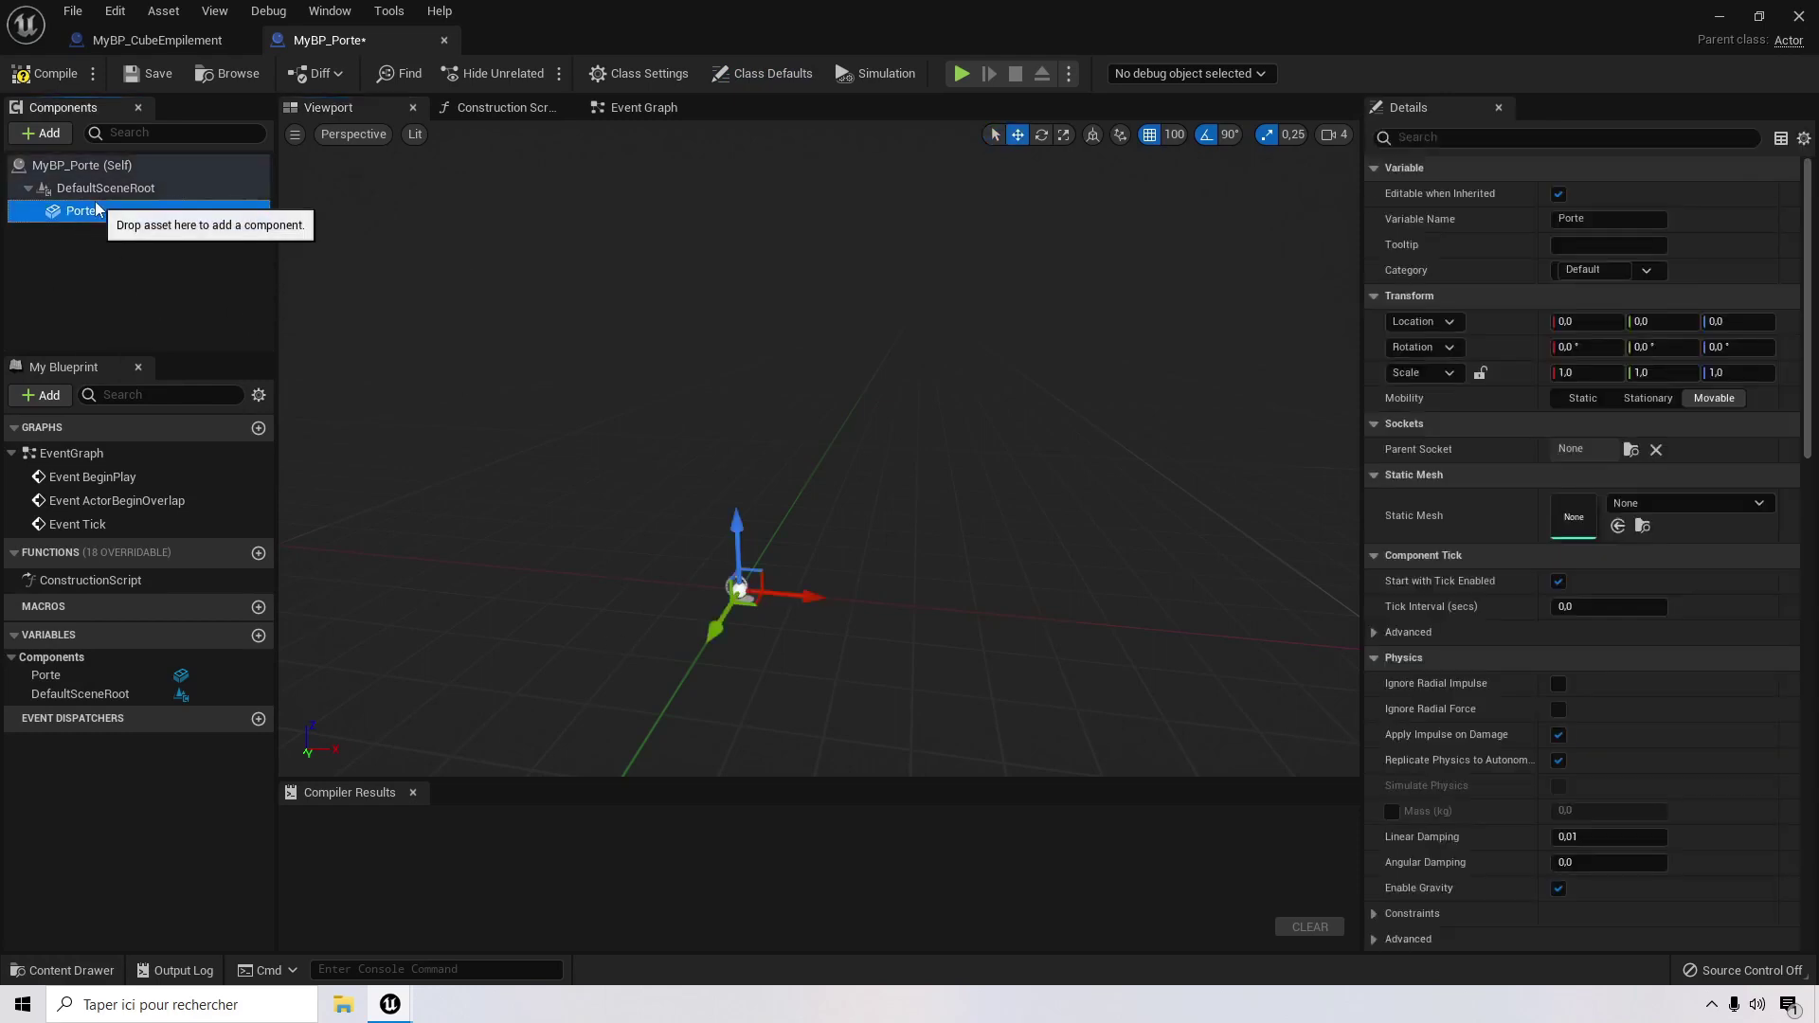
pyautogui.moveTo(601, 405); pyautogui.dragTo(578, 449, button='right')
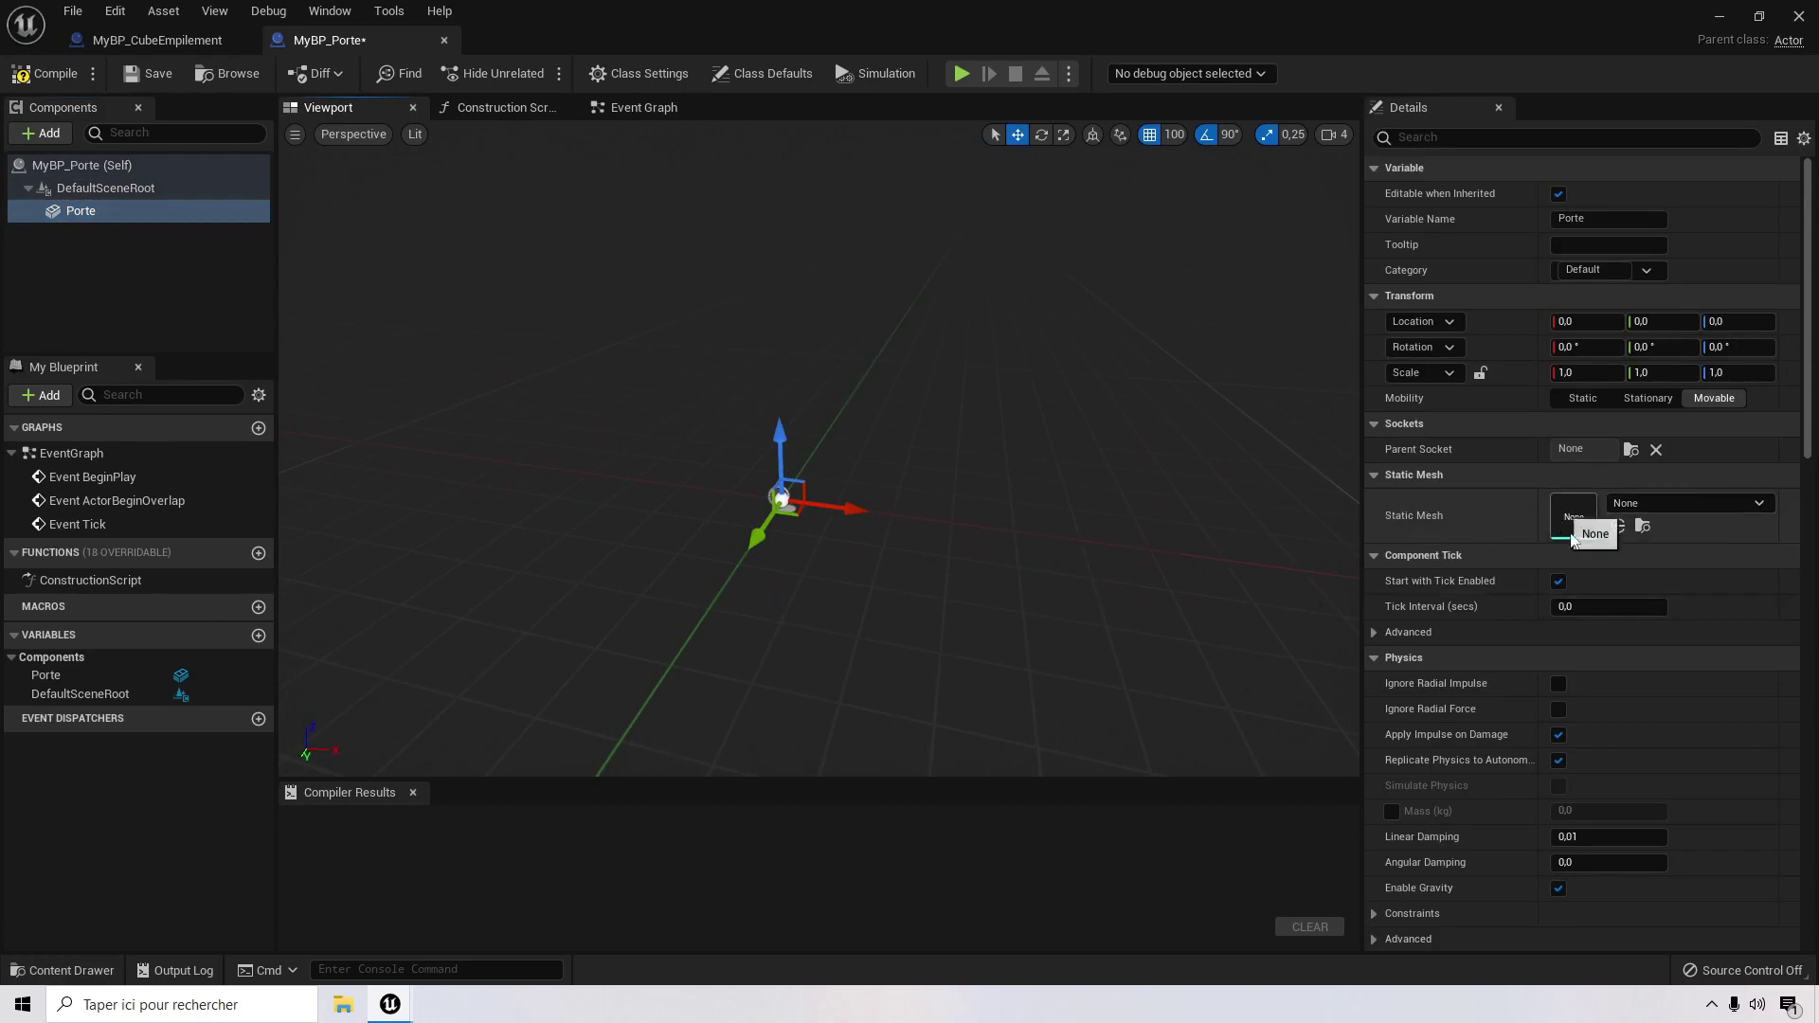
pyautogui.moveTo(846, 452)
pyautogui.mouseDown(button='right')
pyautogui.moveTo(861, 436)
pyautogui.moveTo(837, 440)
pyautogui.mouseUp(button='right')
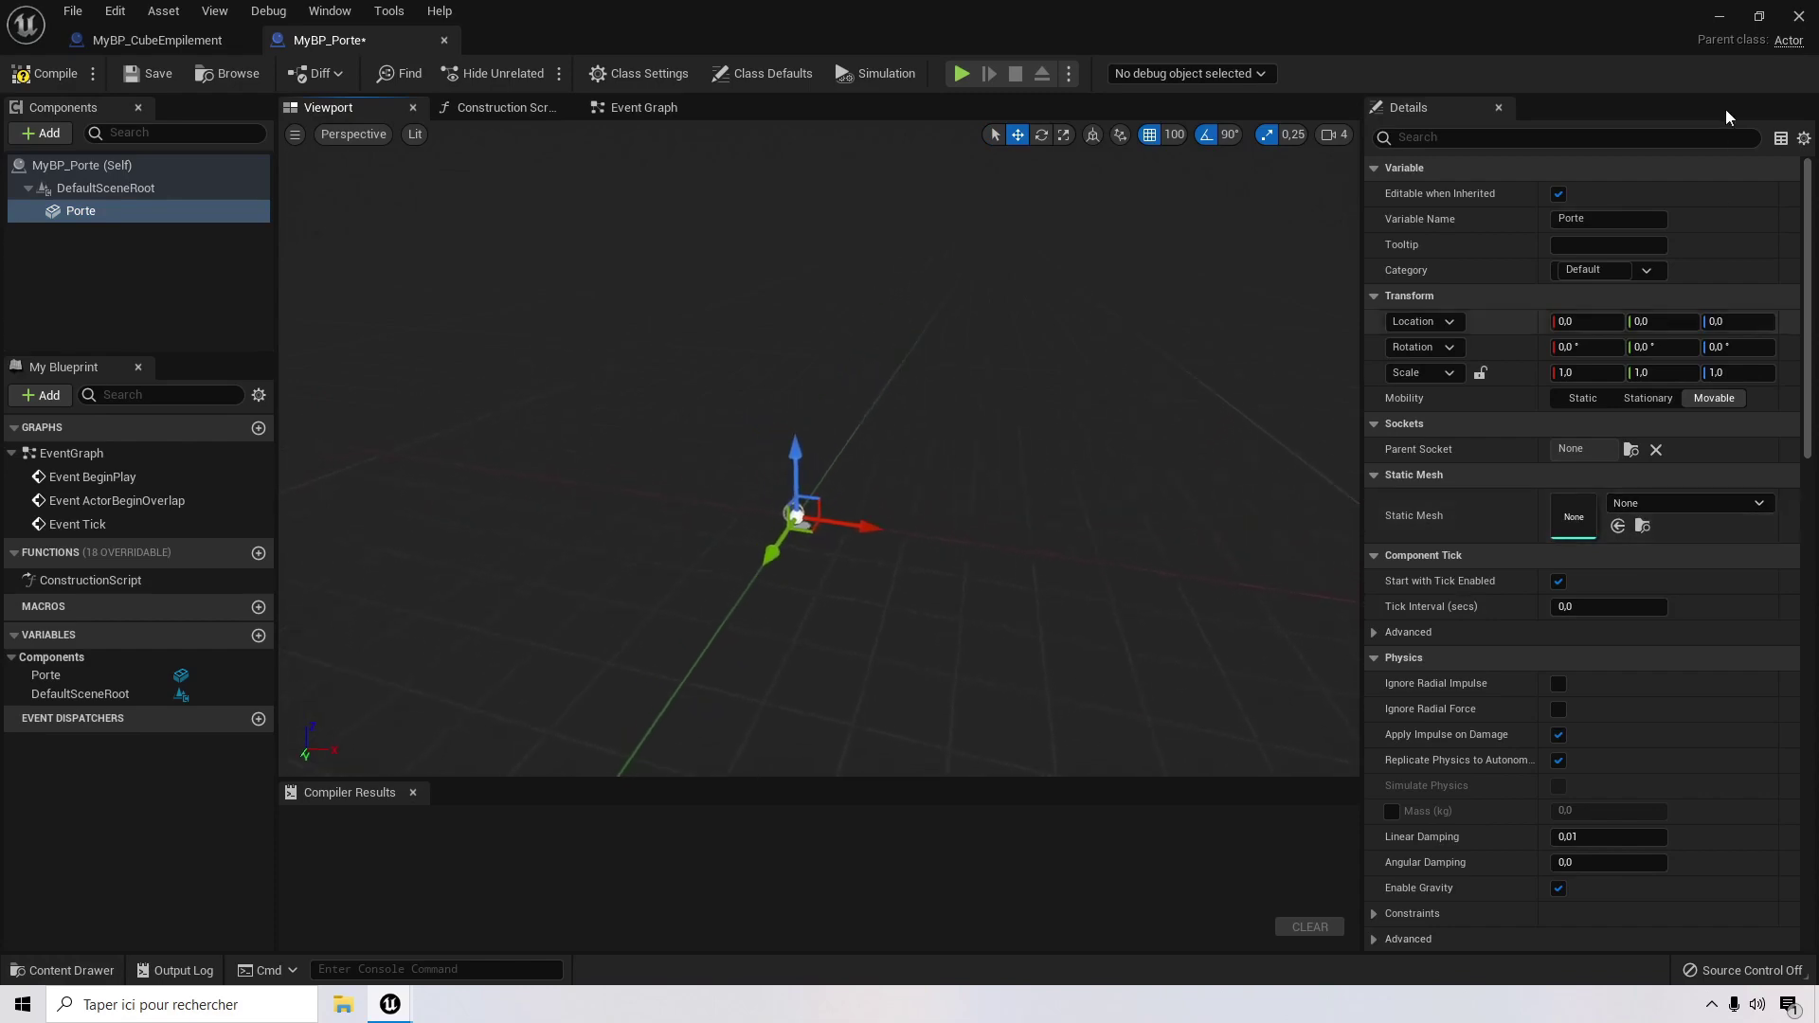
pyautogui.click(1719, 19)
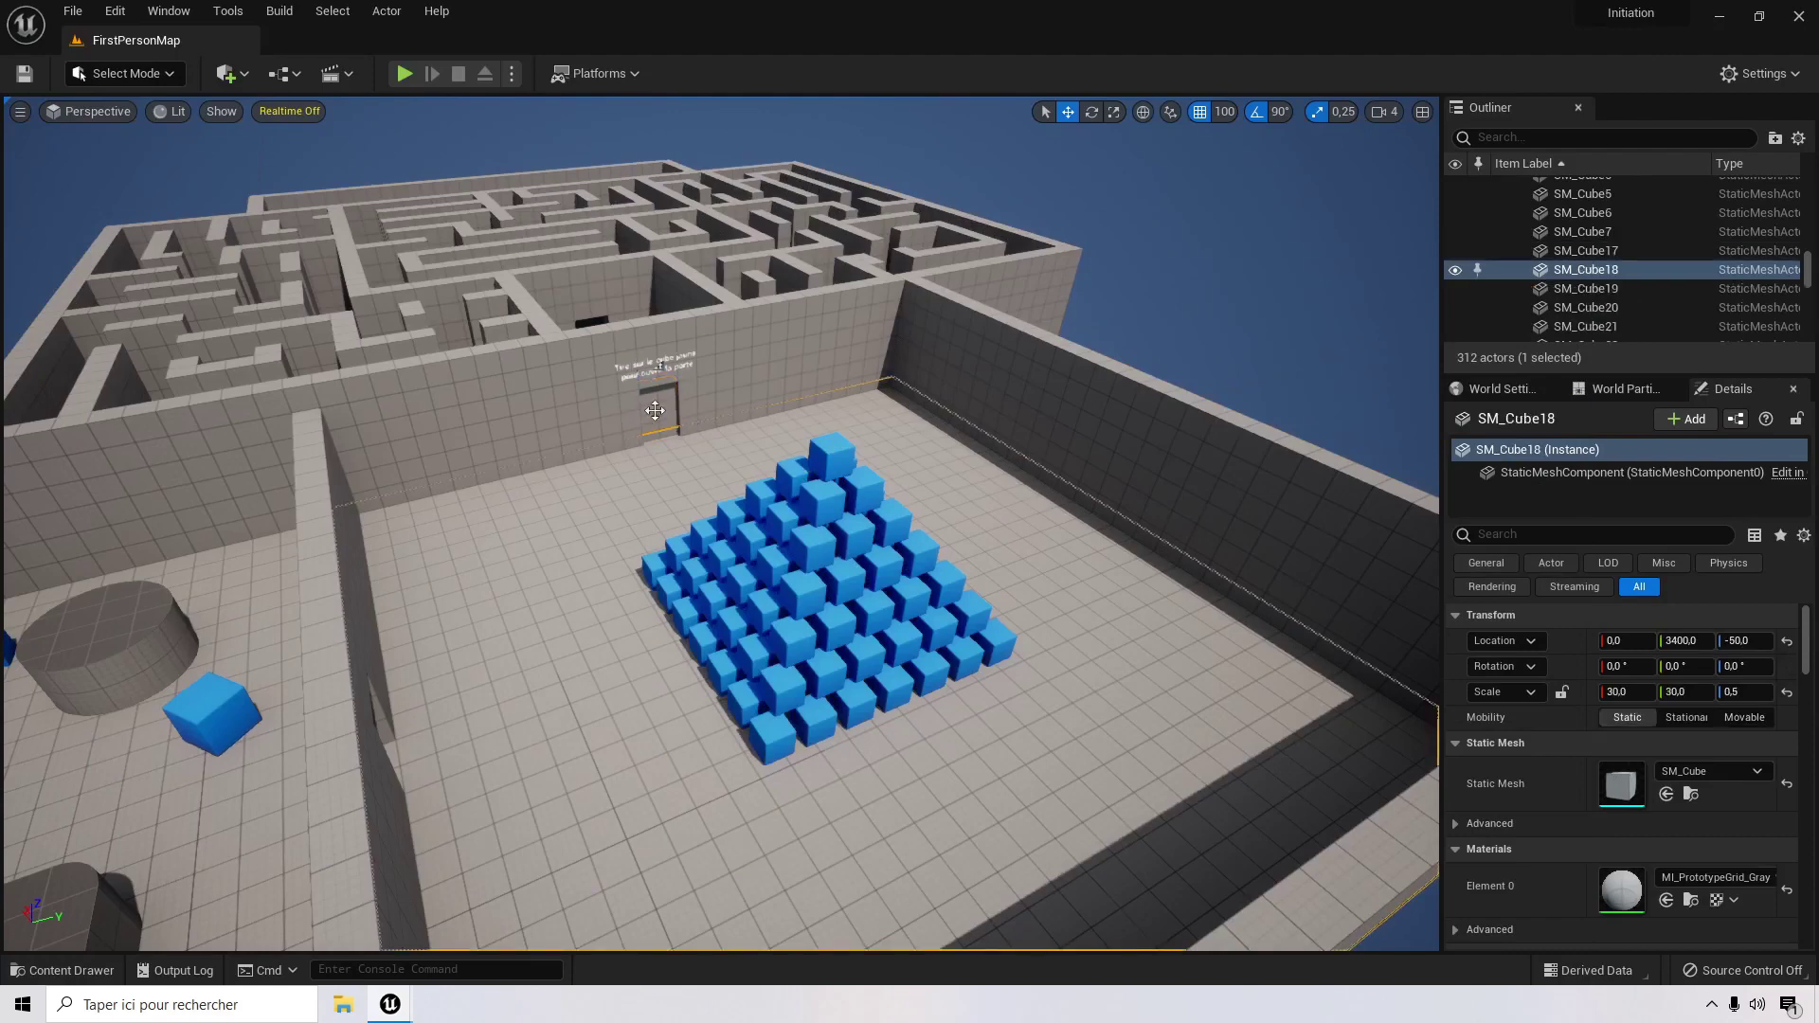
pyautogui.scroll(-2, 1607, 697)
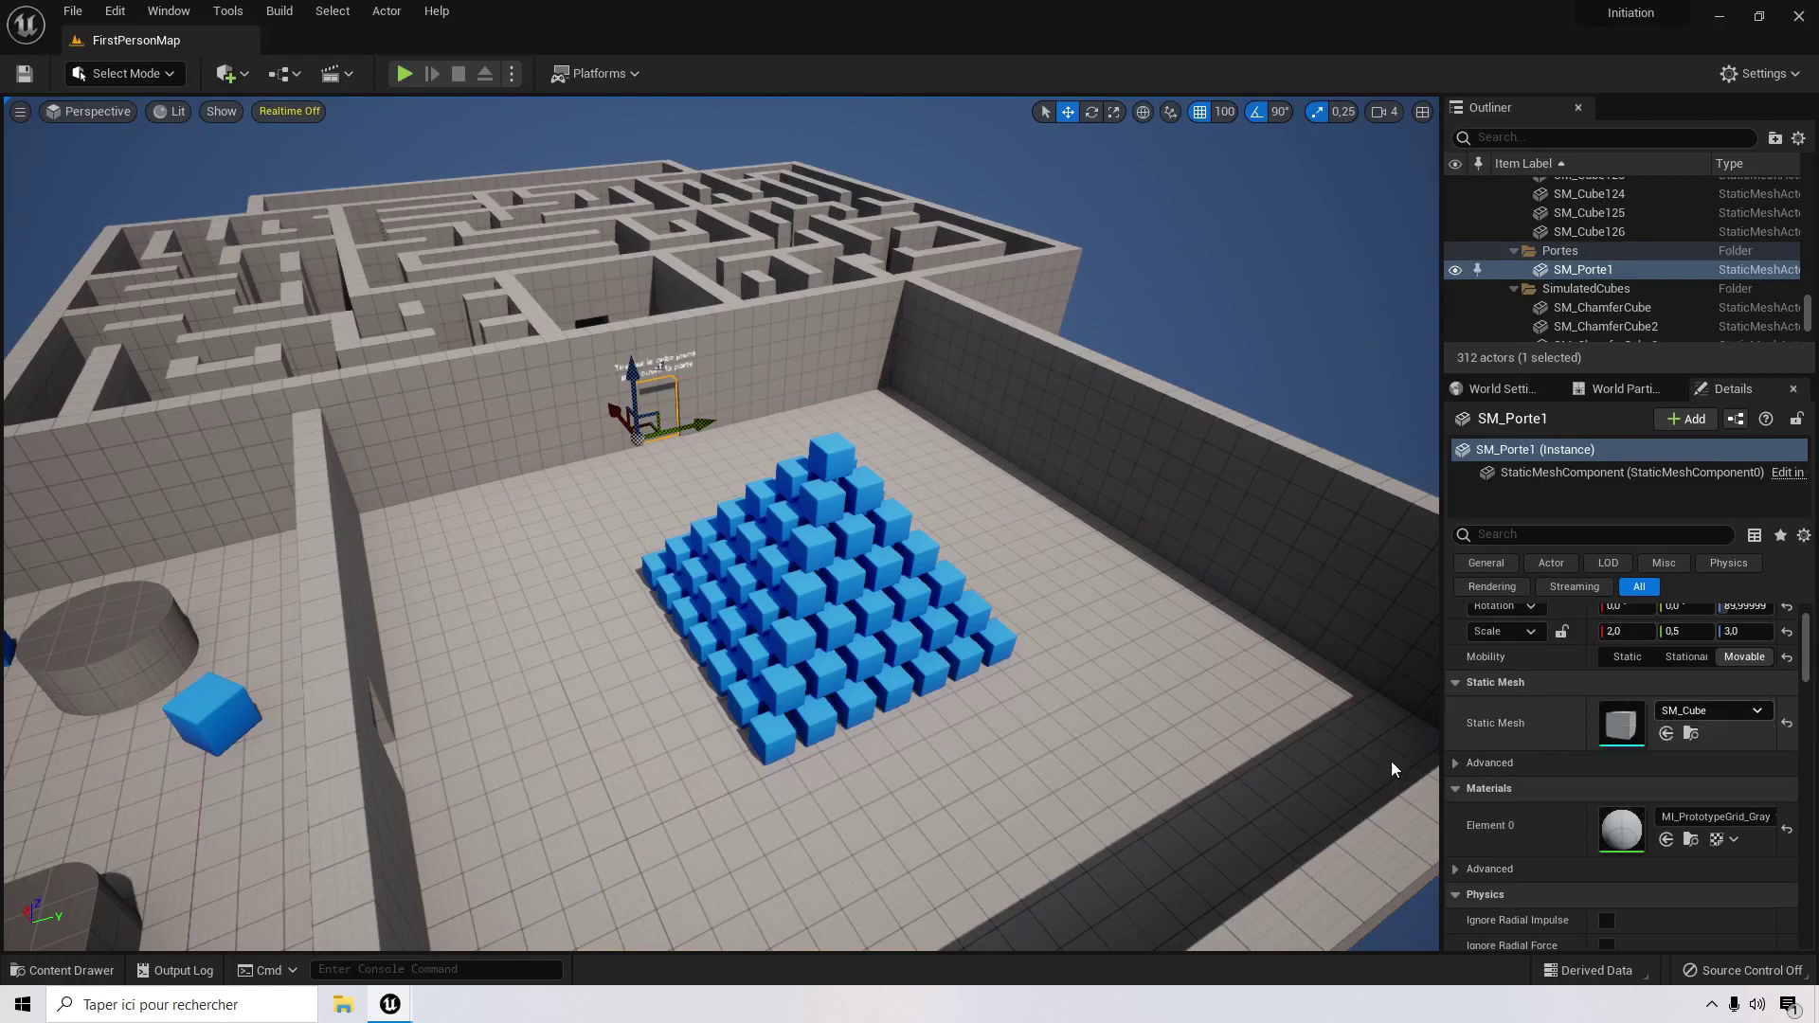
pyautogui.moveTo(390, 1004)
pyautogui.click(444, 914)
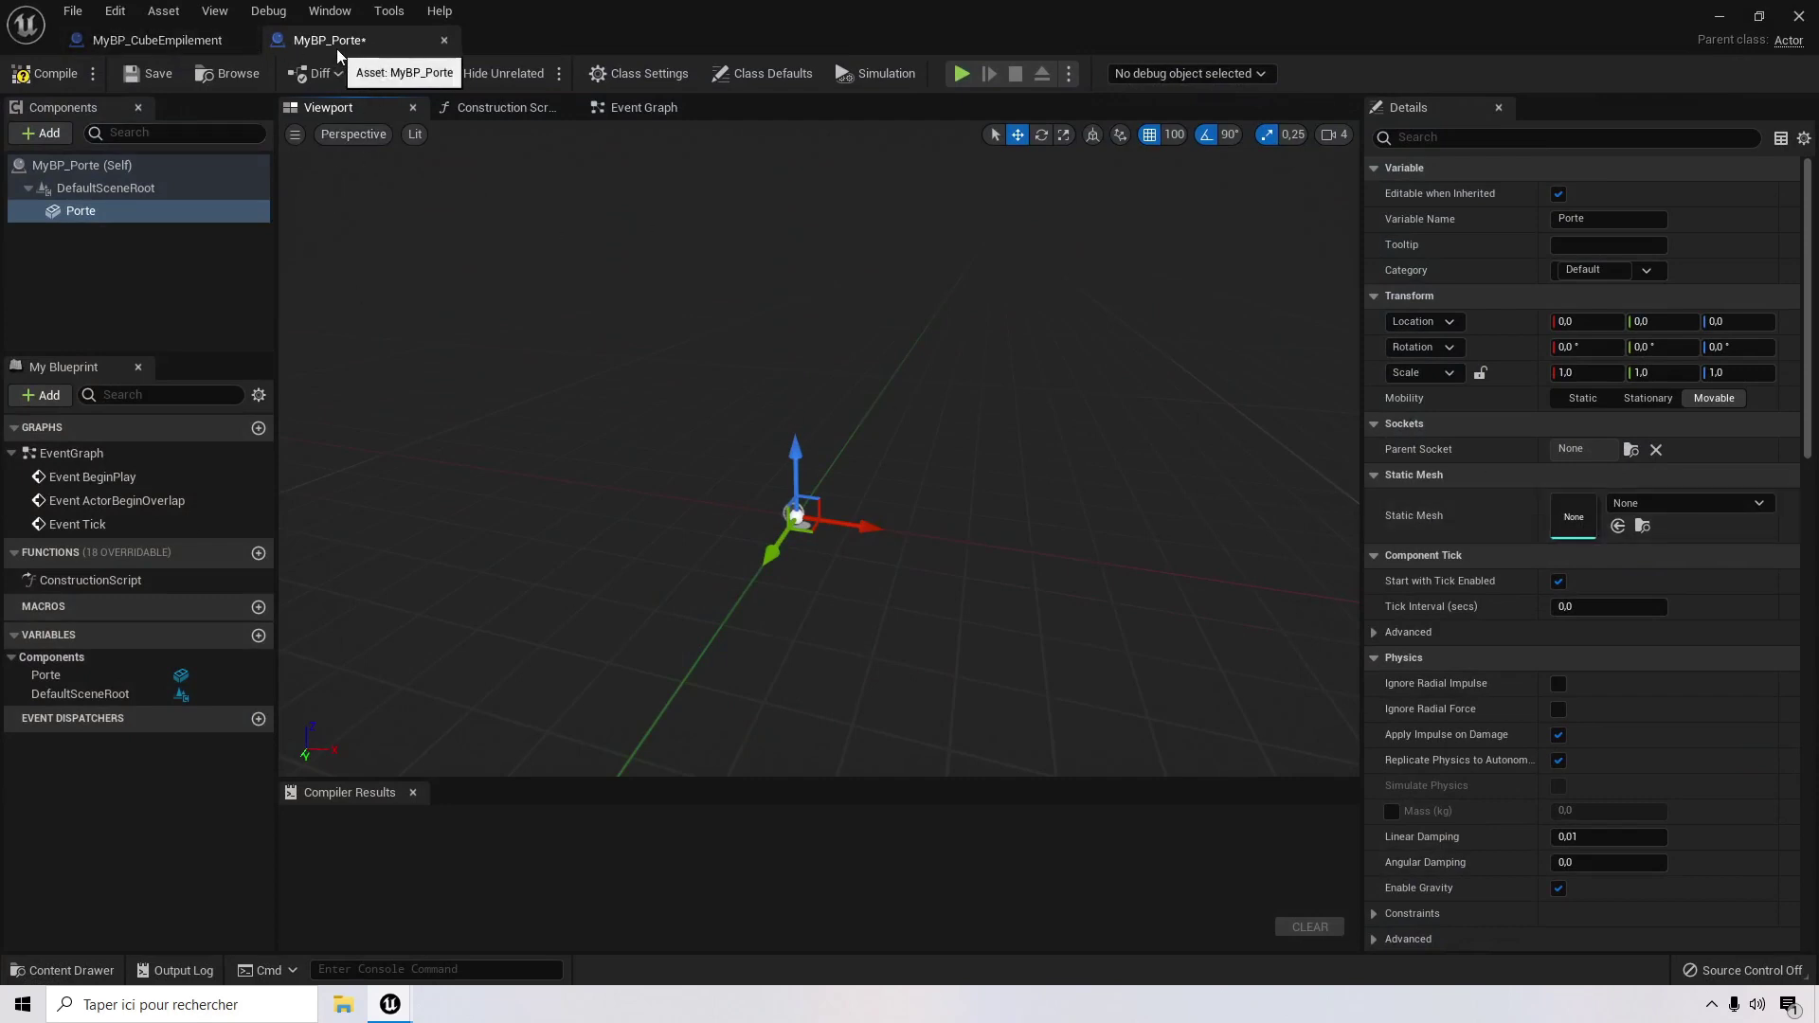
# Step: Assign the SM_Cube mesh to the Porte component
pyautogui.click(1687, 504)
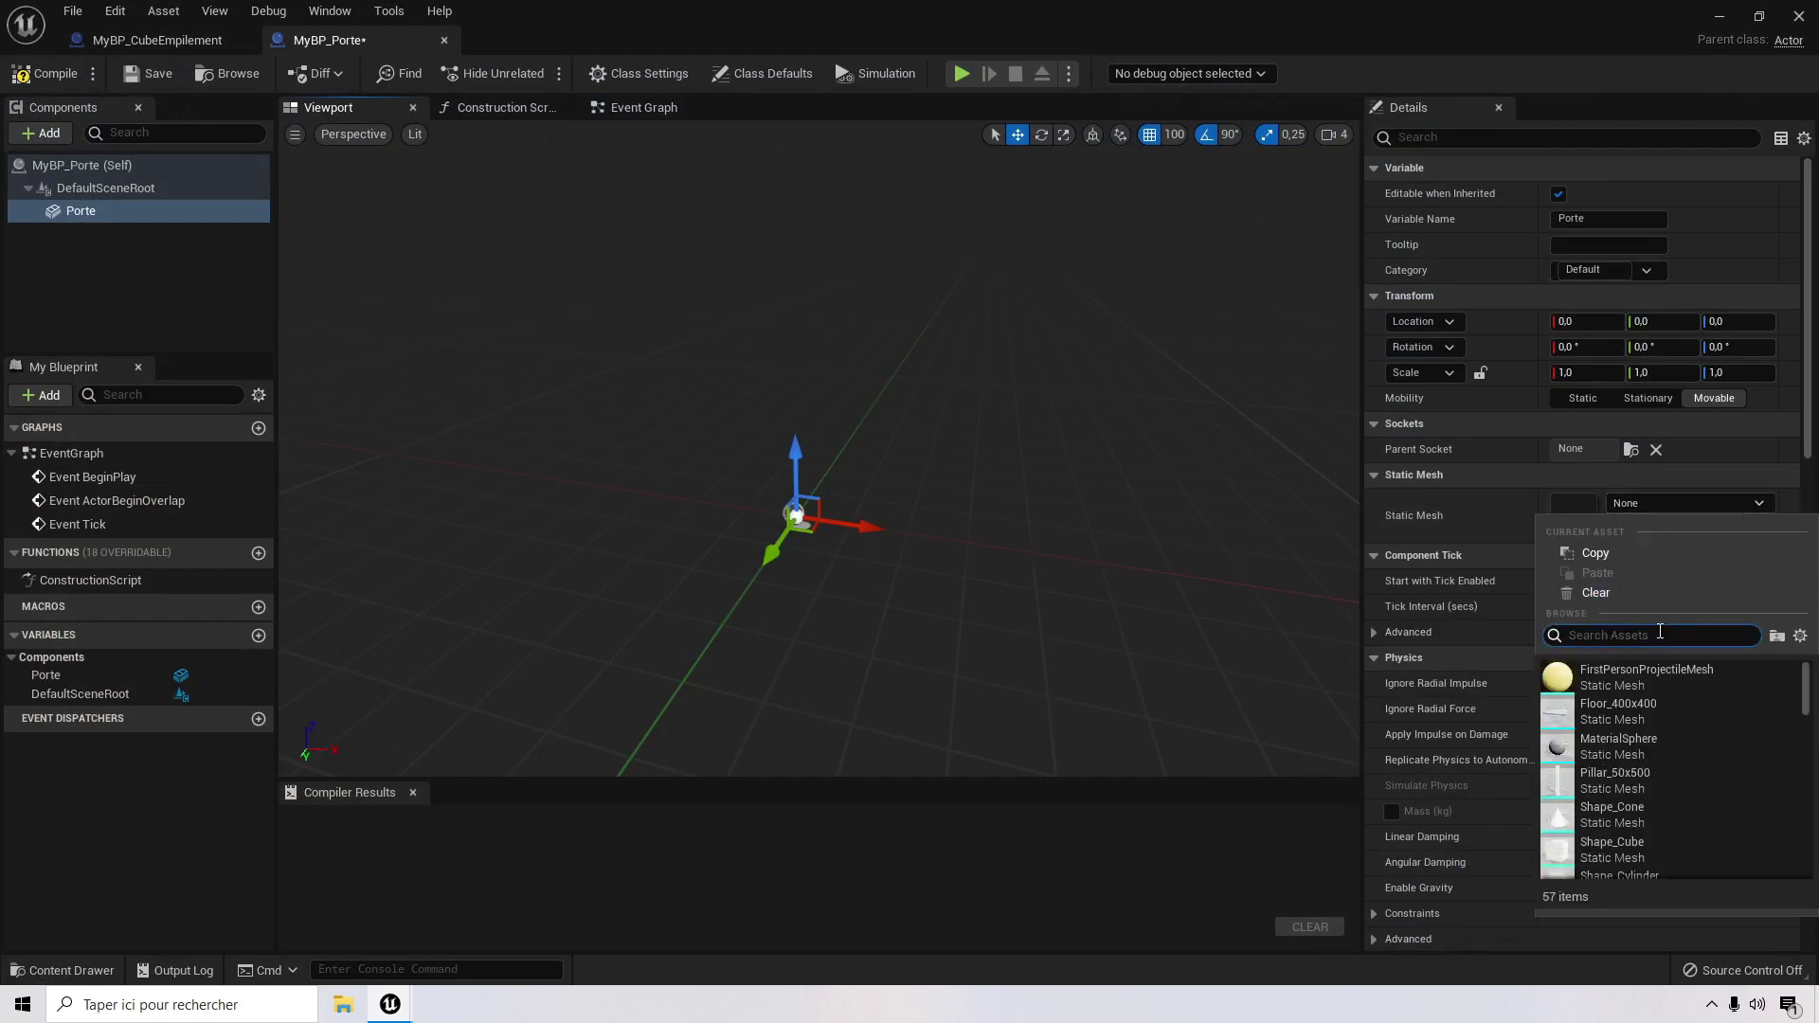
pyautogui.write('sm_cube')
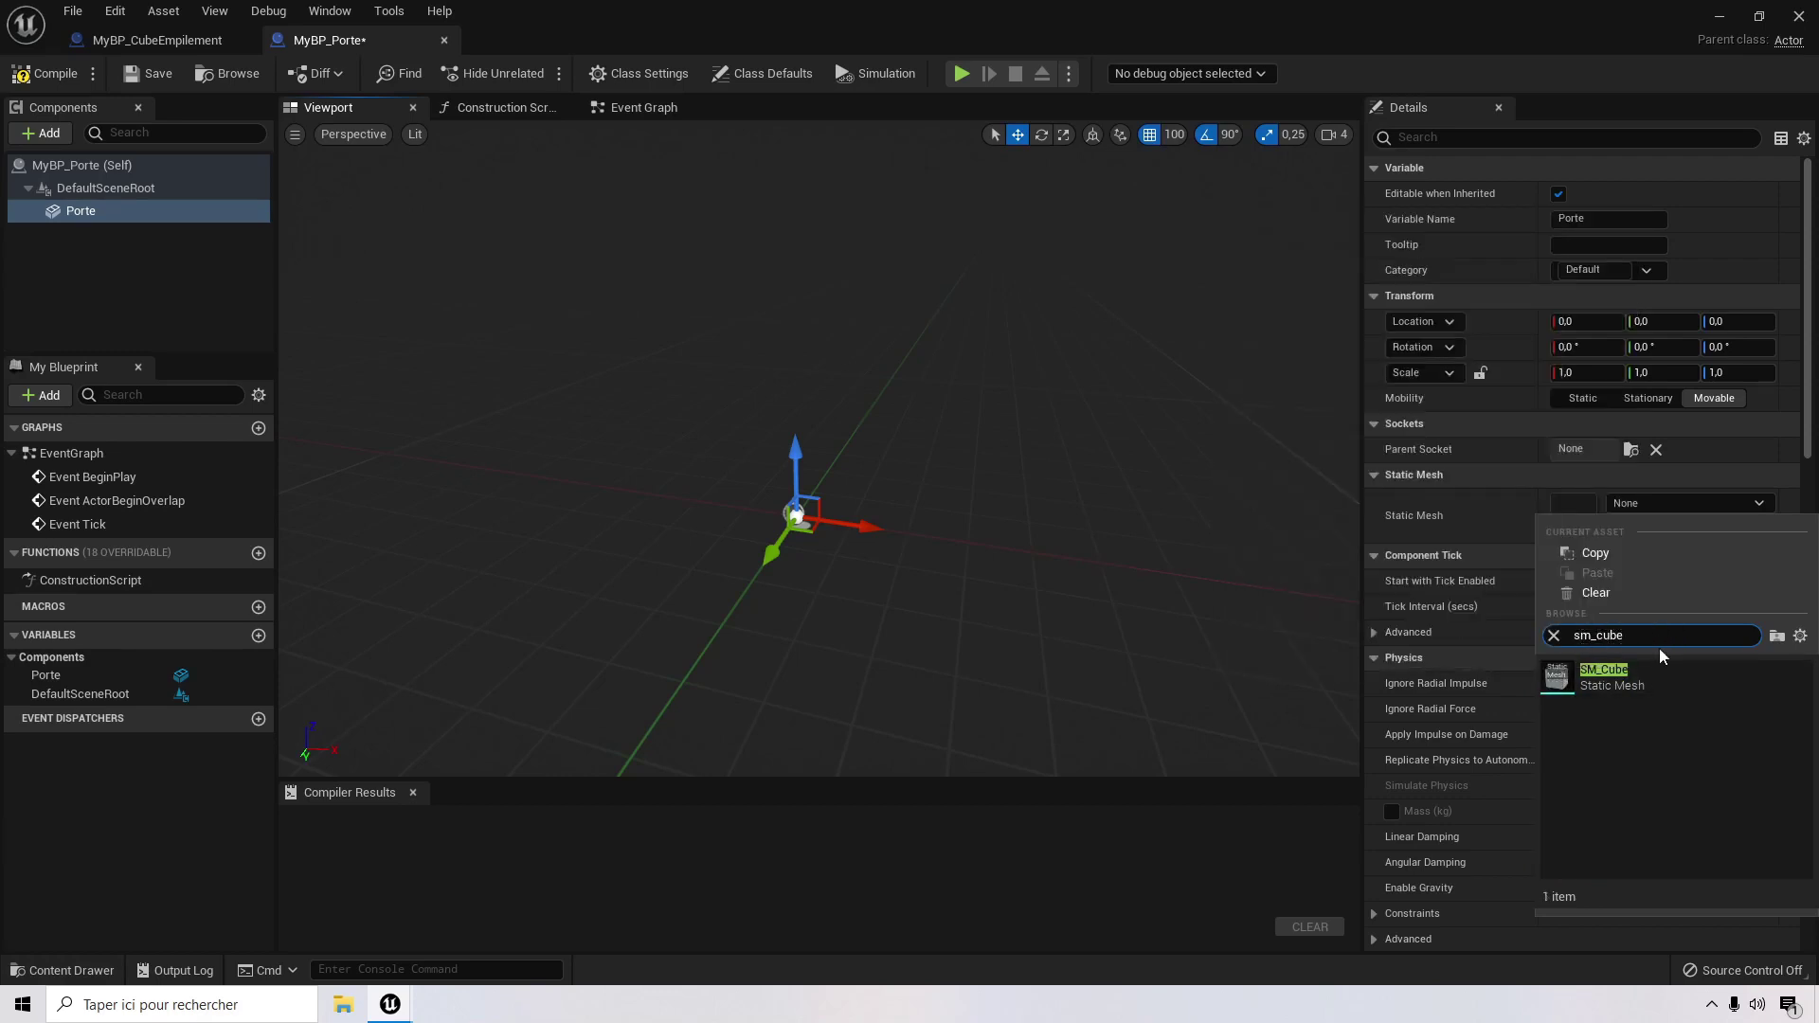
pyautogui.click(1679, 672)
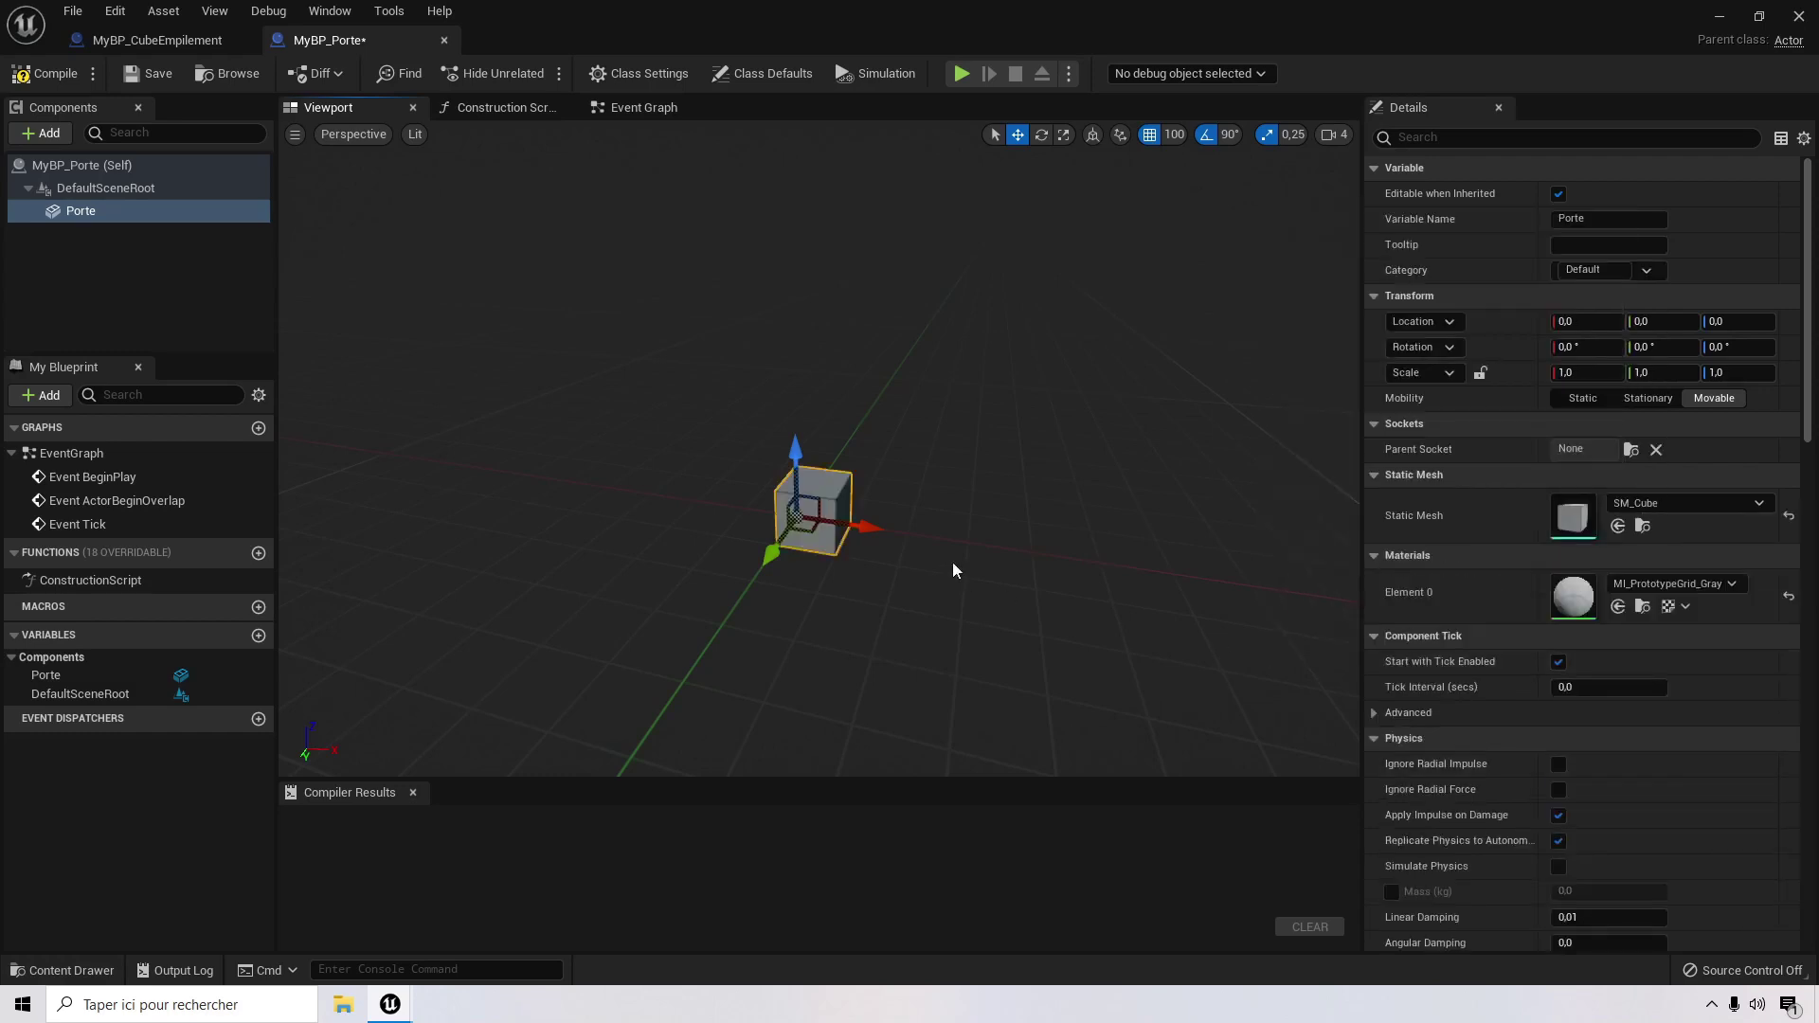
pyautogui.scroll(4, 886, 516)
pyautogui.moveTo(886, 517); pyautogui.dragTo(921, 566, button='right')
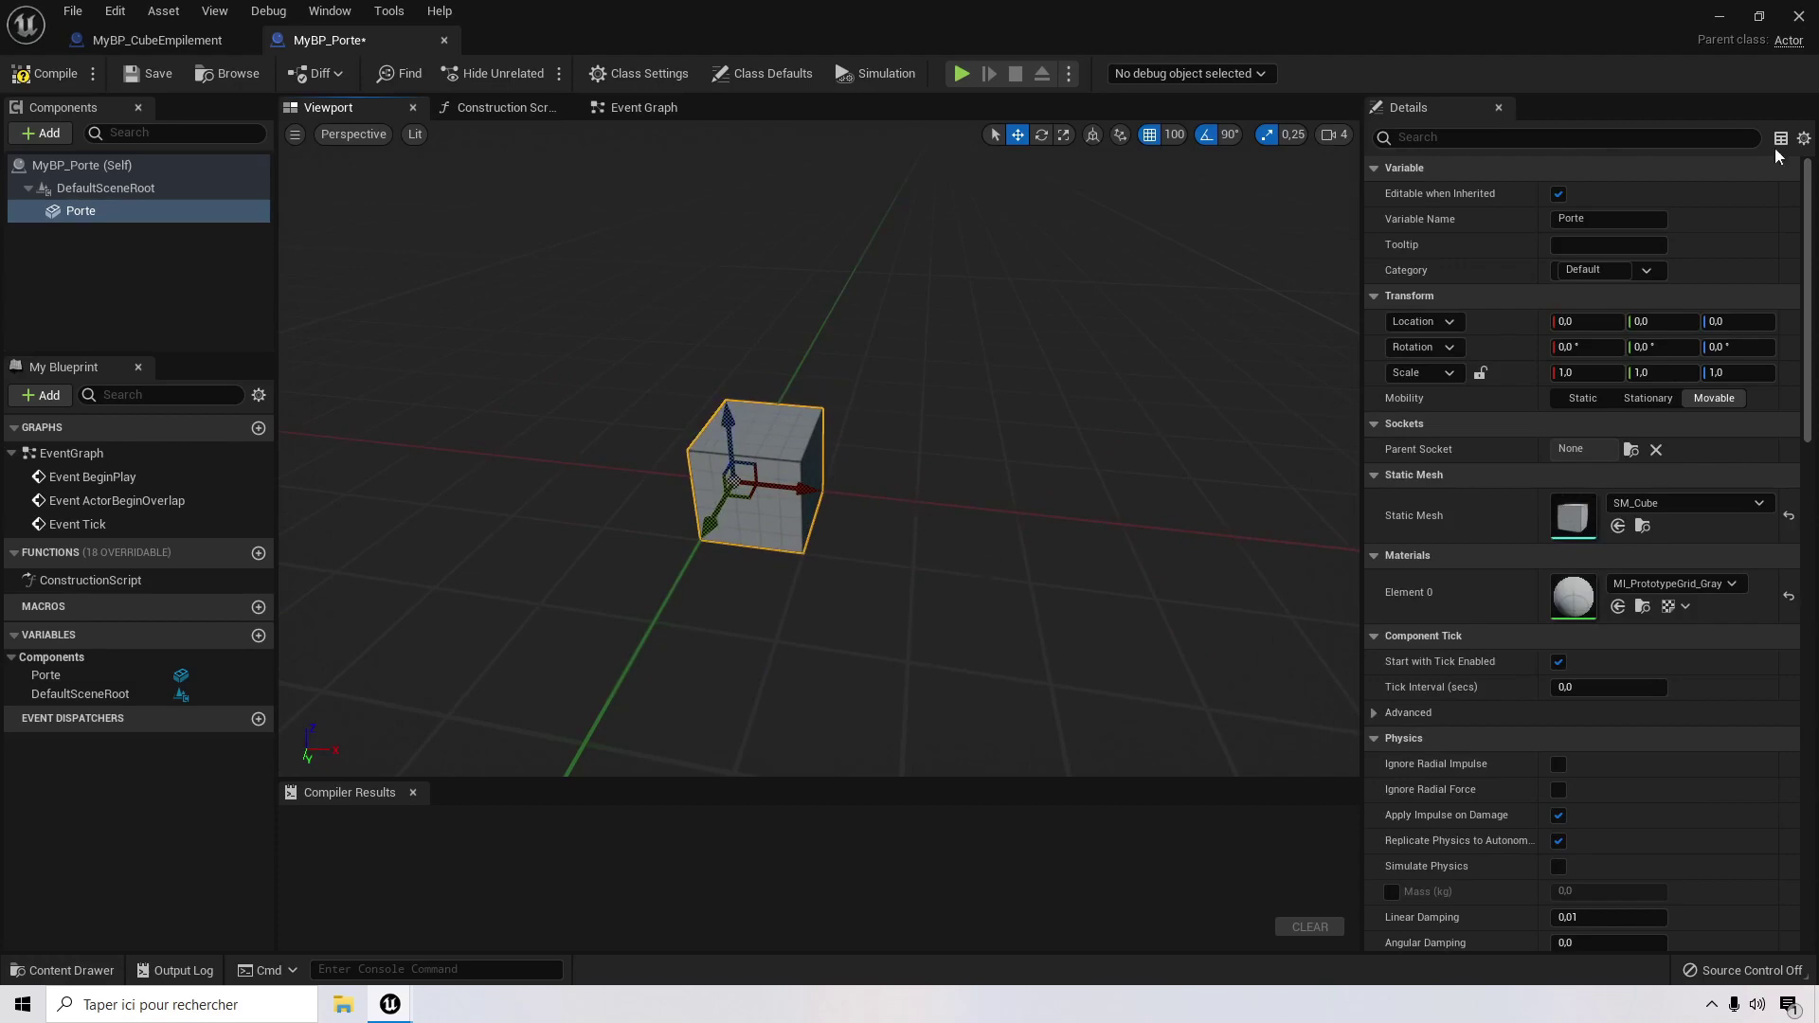
# Step: Check the scale of the SM_Porte1 door in the level and return to the MyBP_Porte blueprint
pyautogui.click(1721, 18)
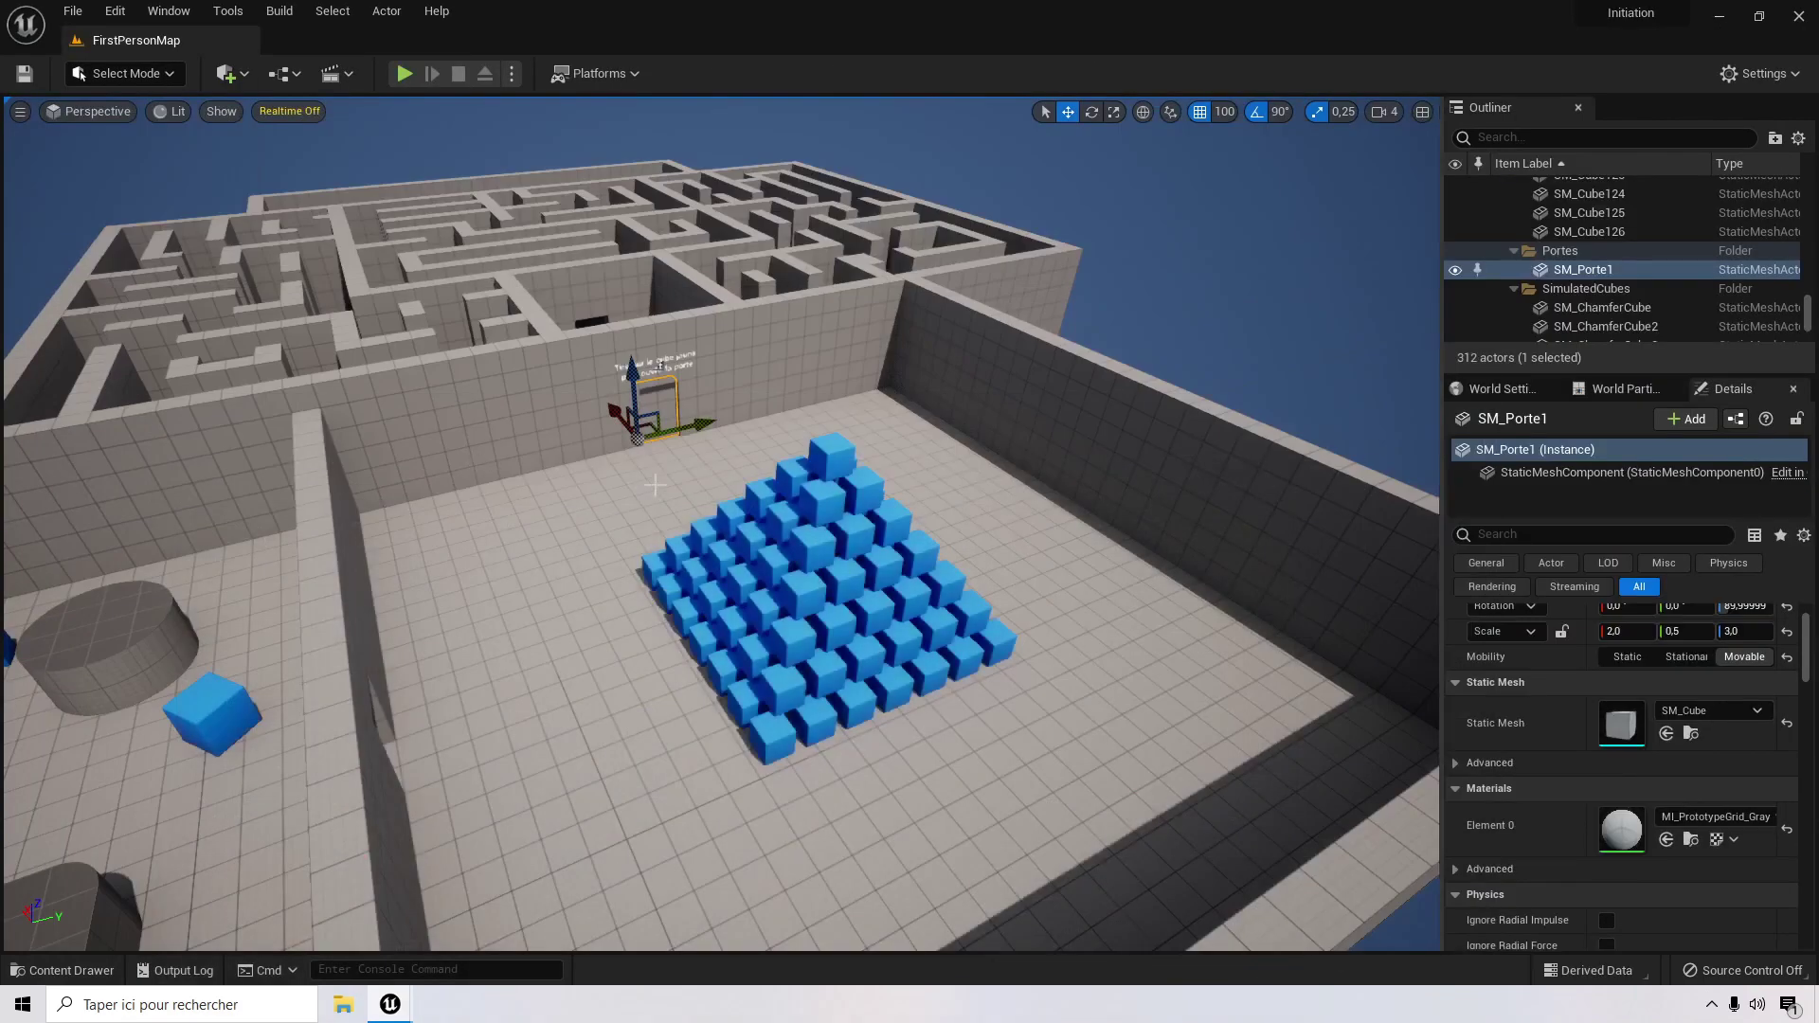
pyautogui.click(663, 469)
pyautogui.click(655, 396)
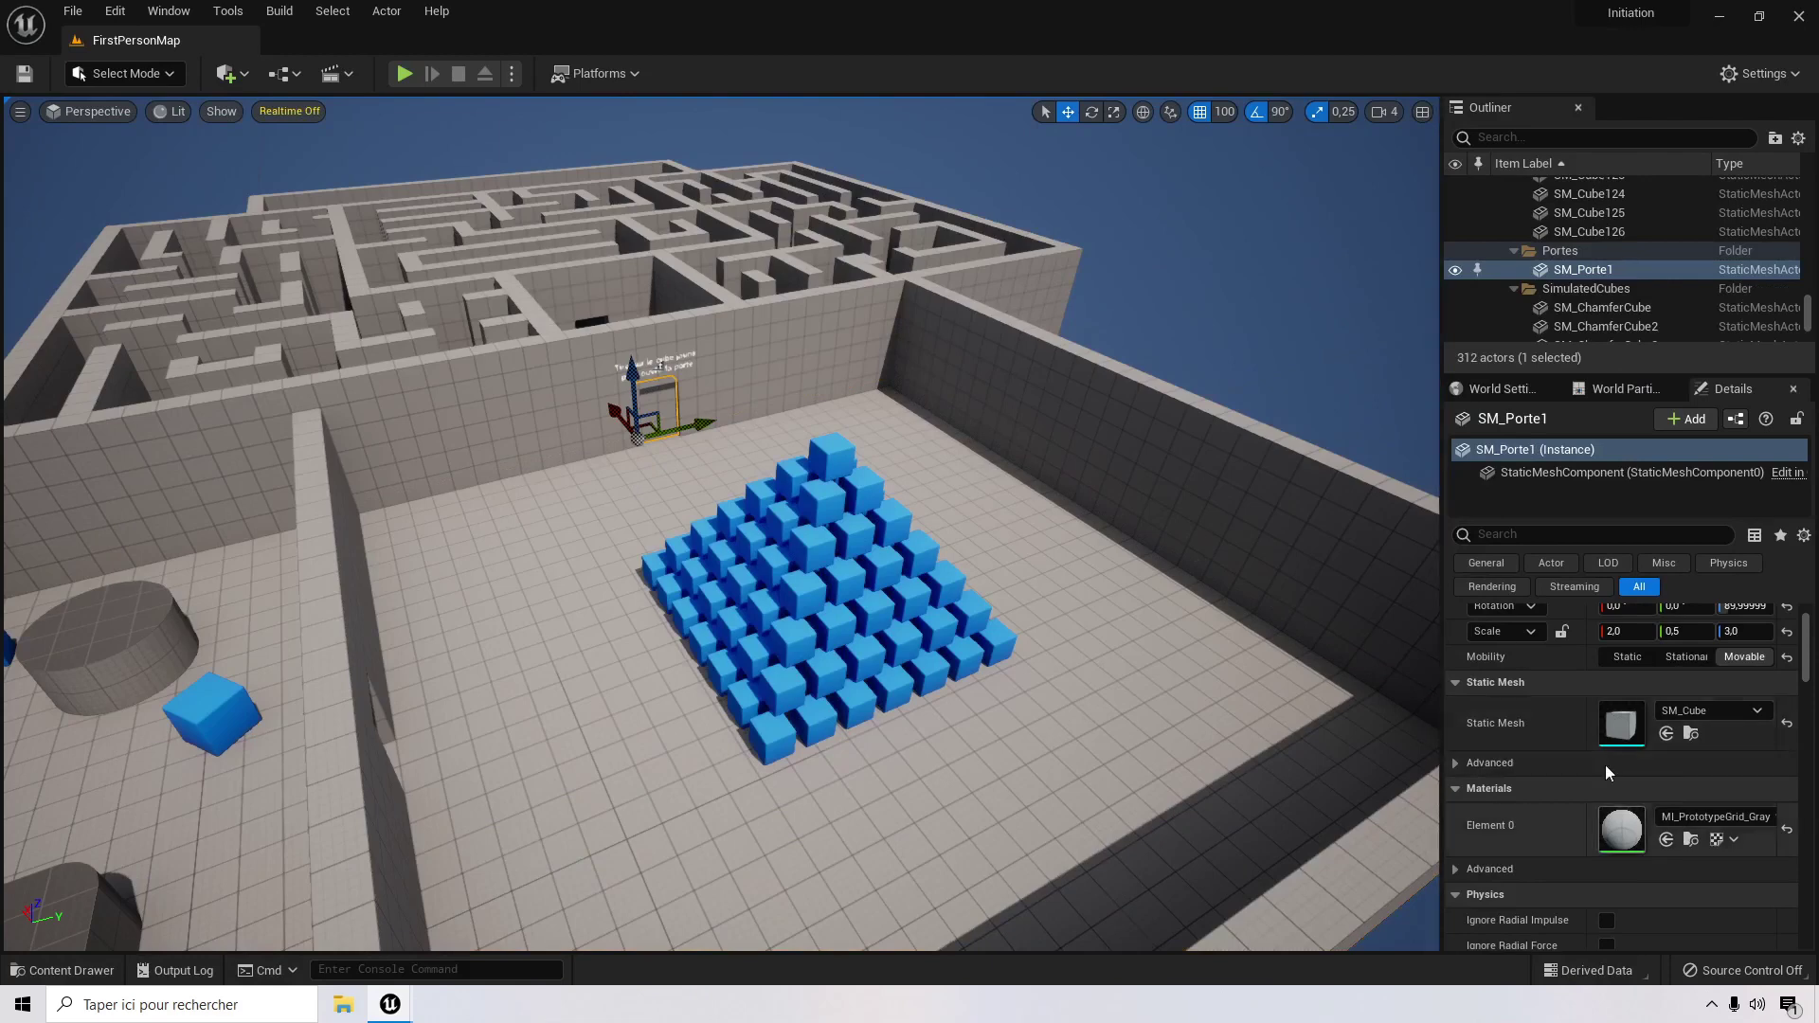
pyautogui.scroll(1, 1608, 772)
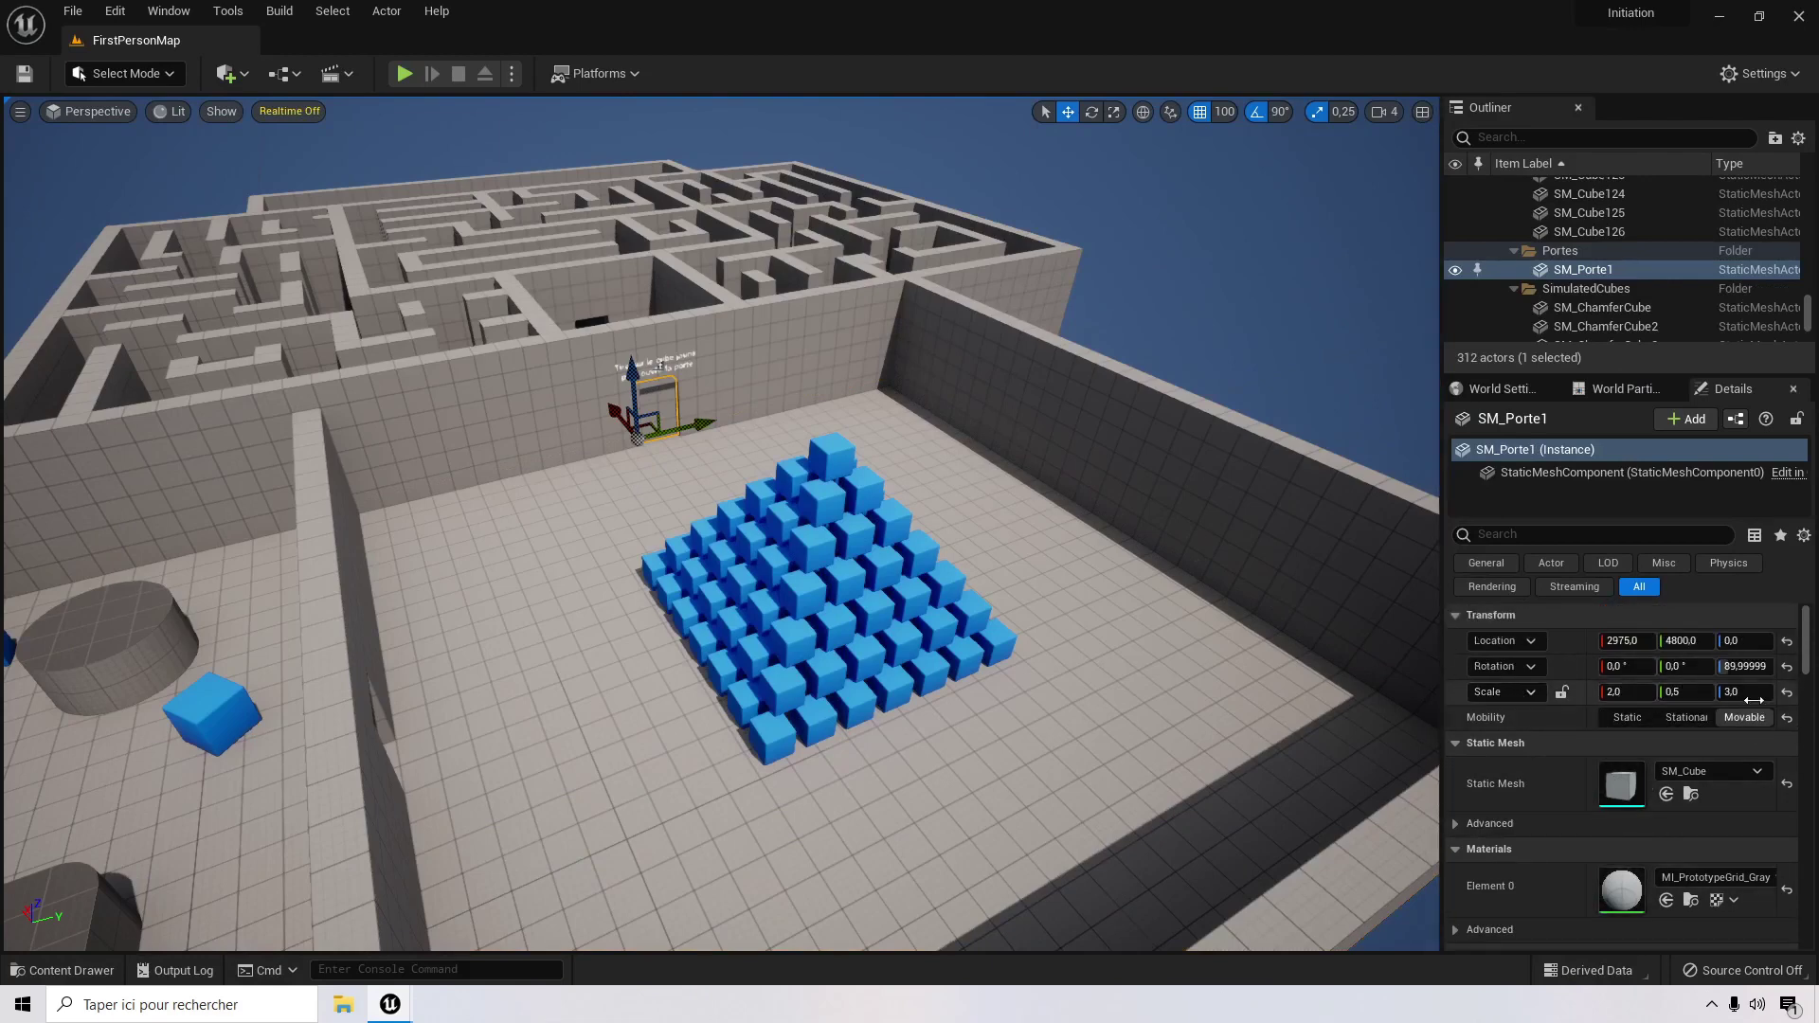
pyautogui.moveTo(389, 1004)
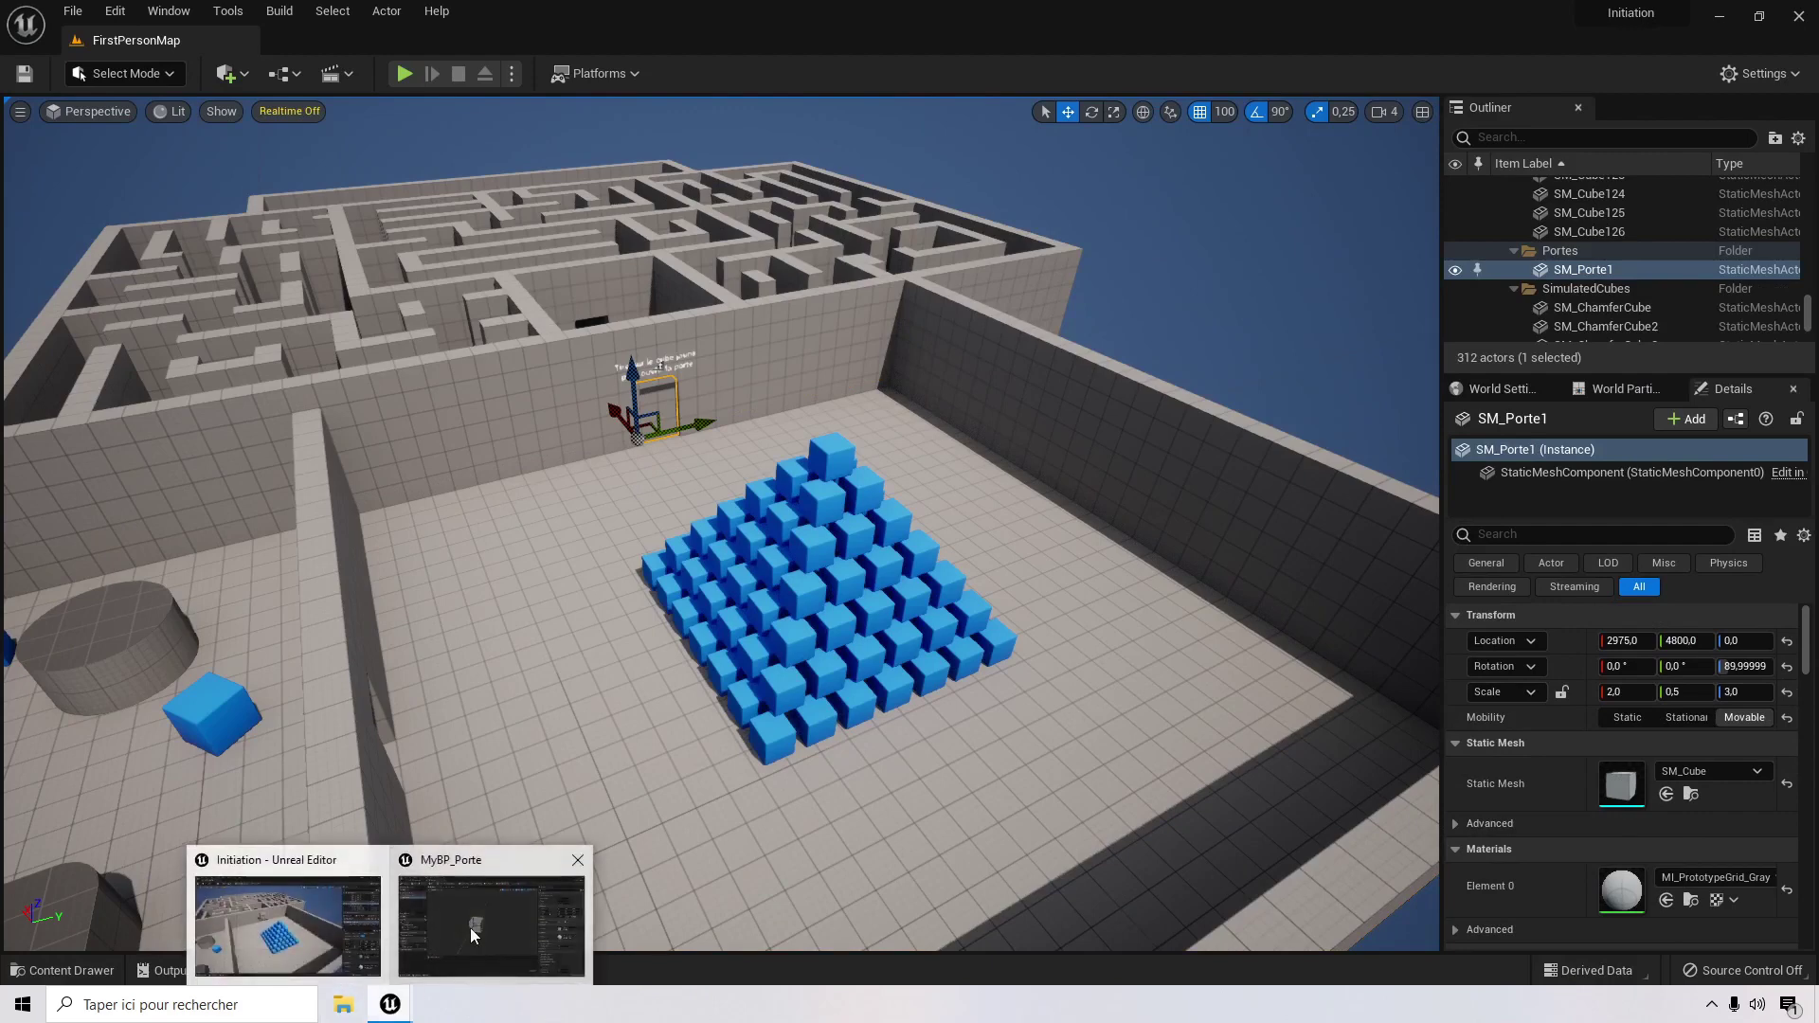
pyautogui.click(472, 929)
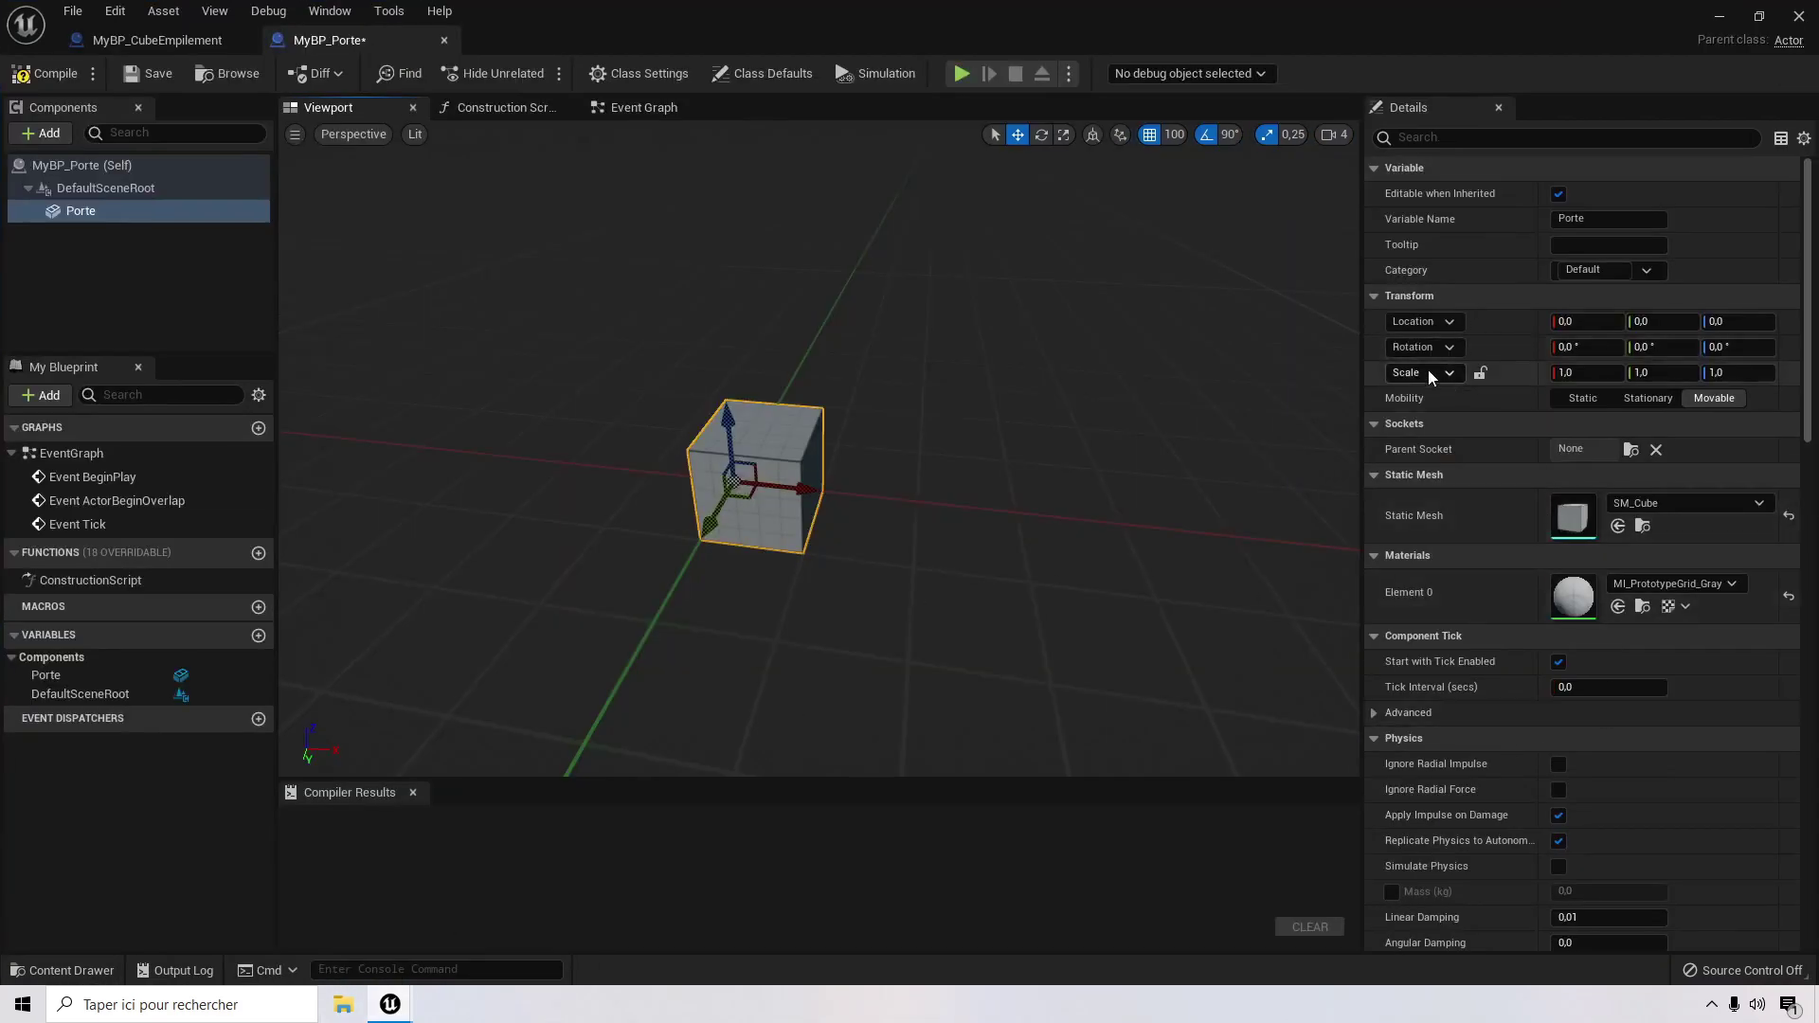
# Step: Set the Porte component's scale to 2.0 in X, 0.5 in Y and 3.0 in Z
pyautogui.click(1587, 372)
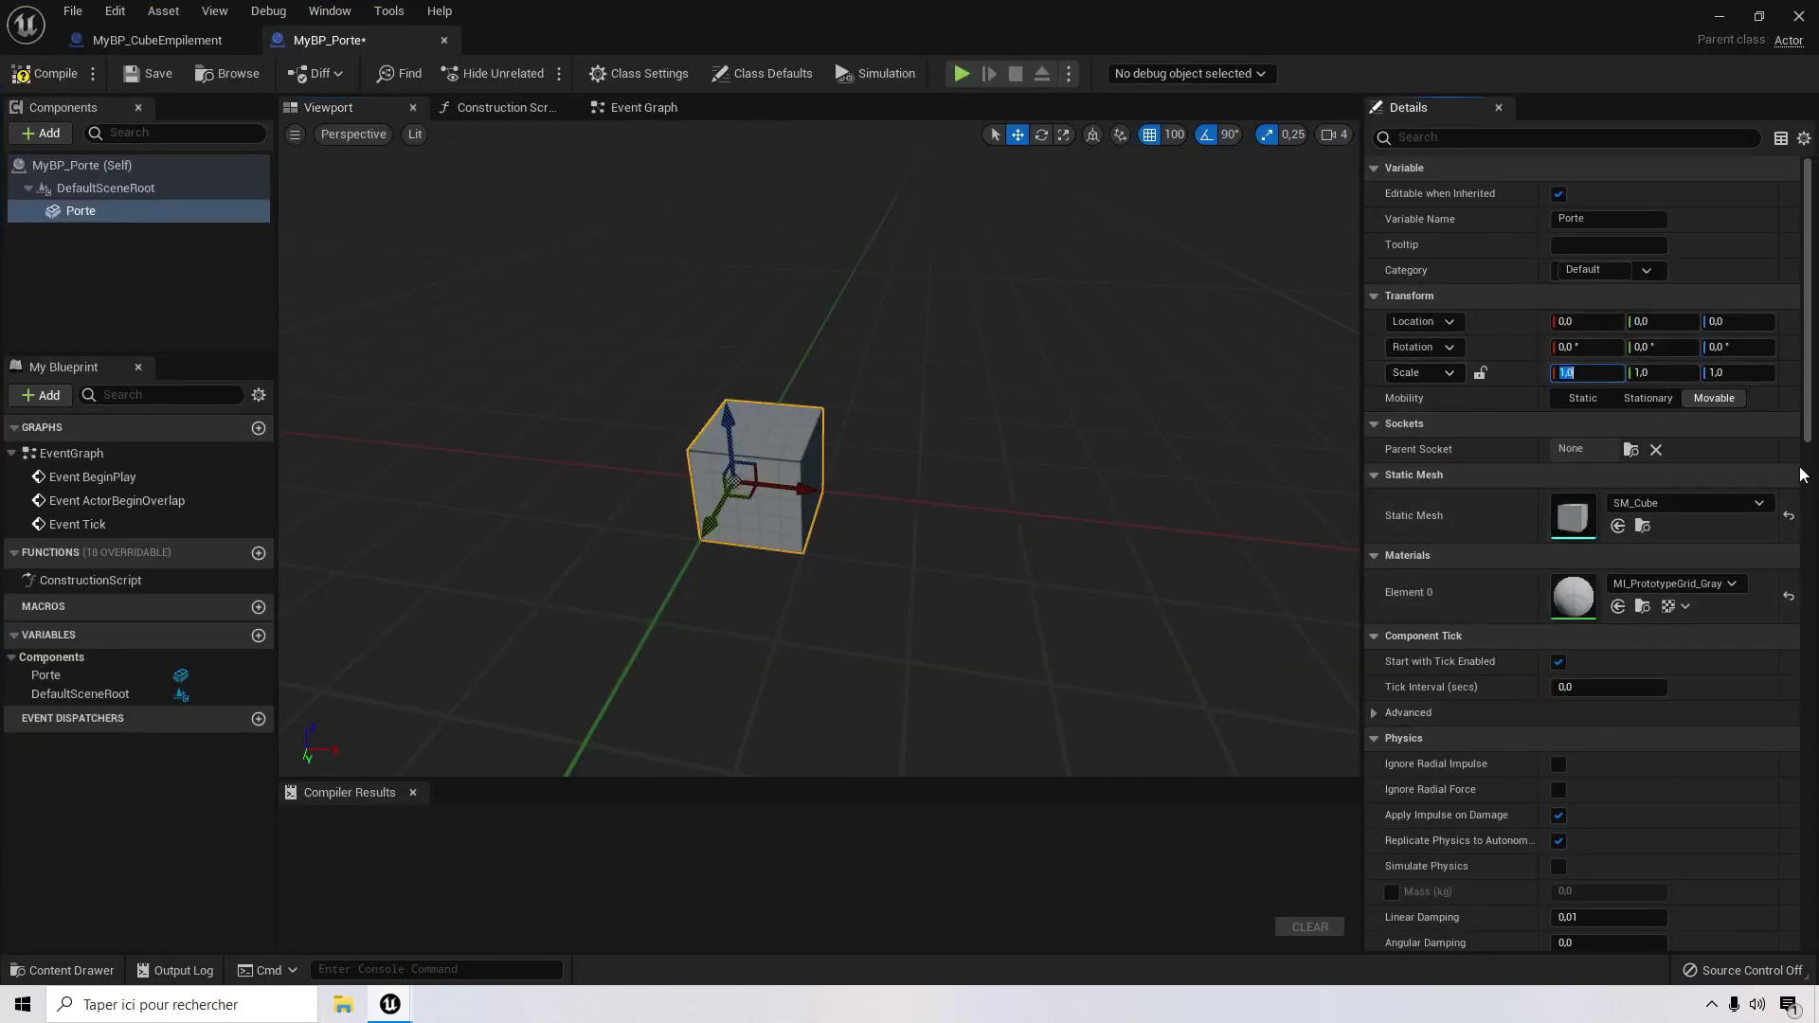
pyautogui.press('Tab')
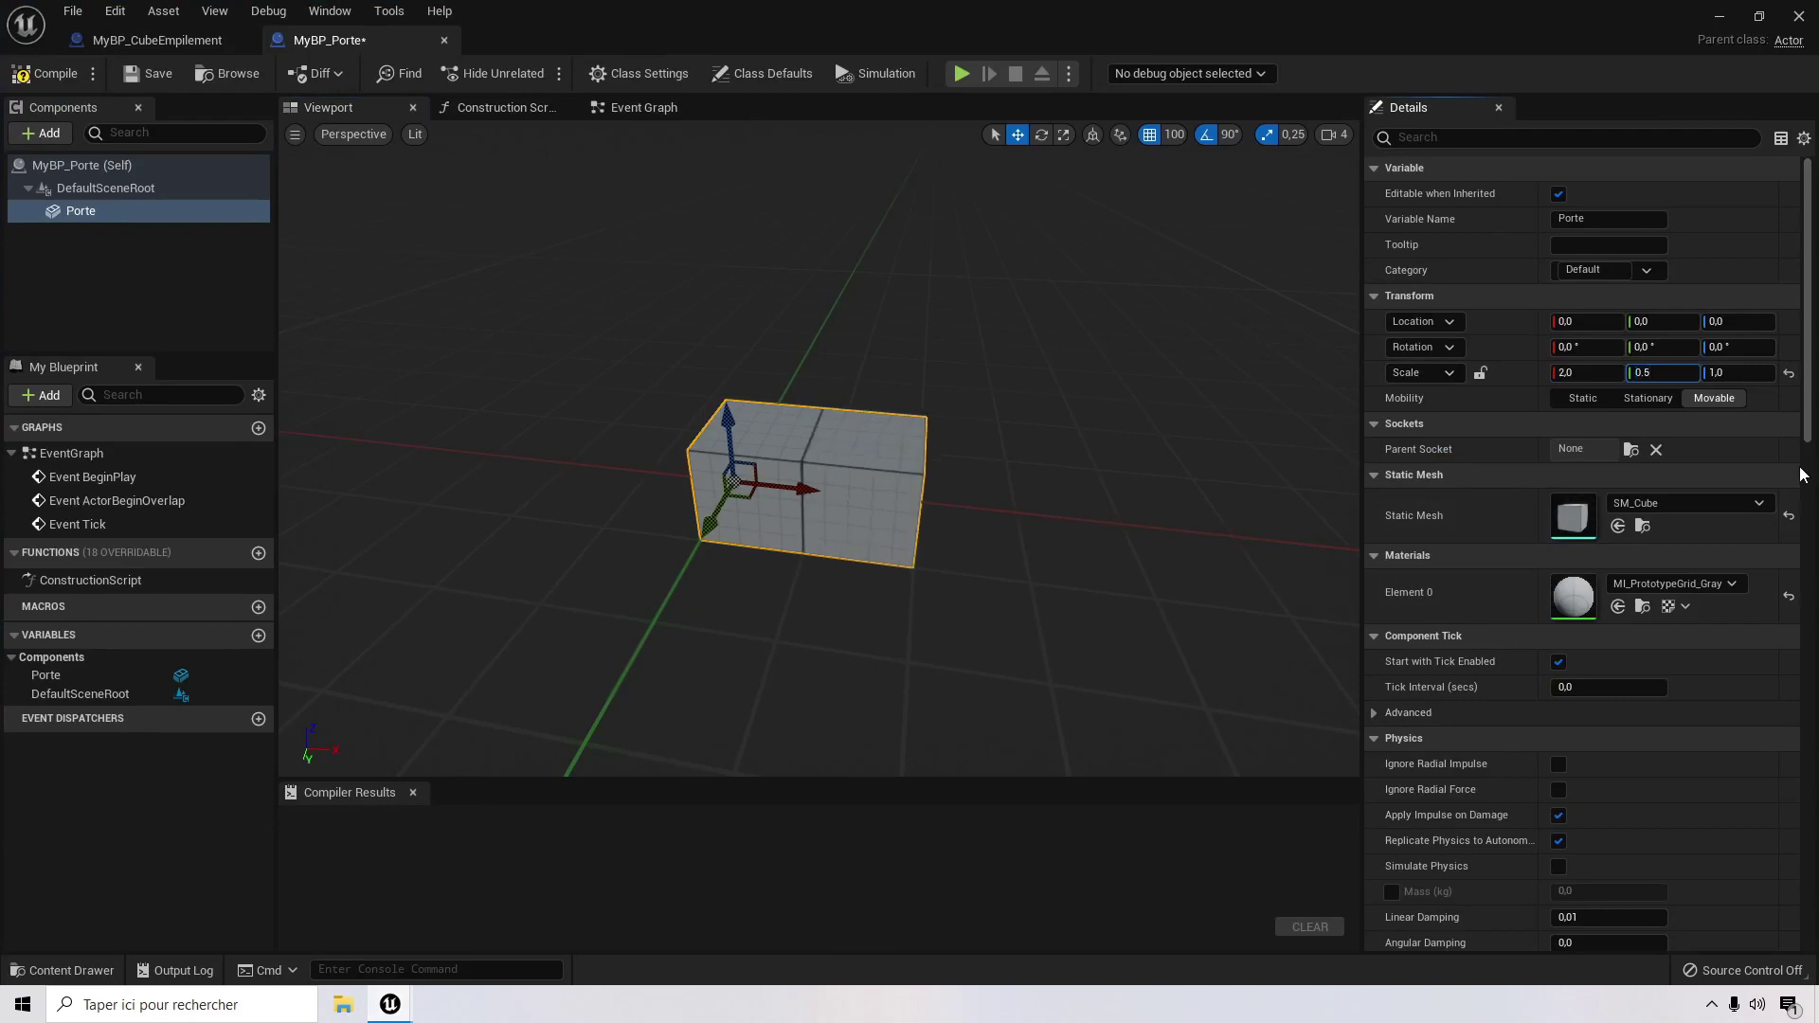
pyautogui.write('0.5')
pyautogui.press('Tab')
pyautogui.press('Tab')
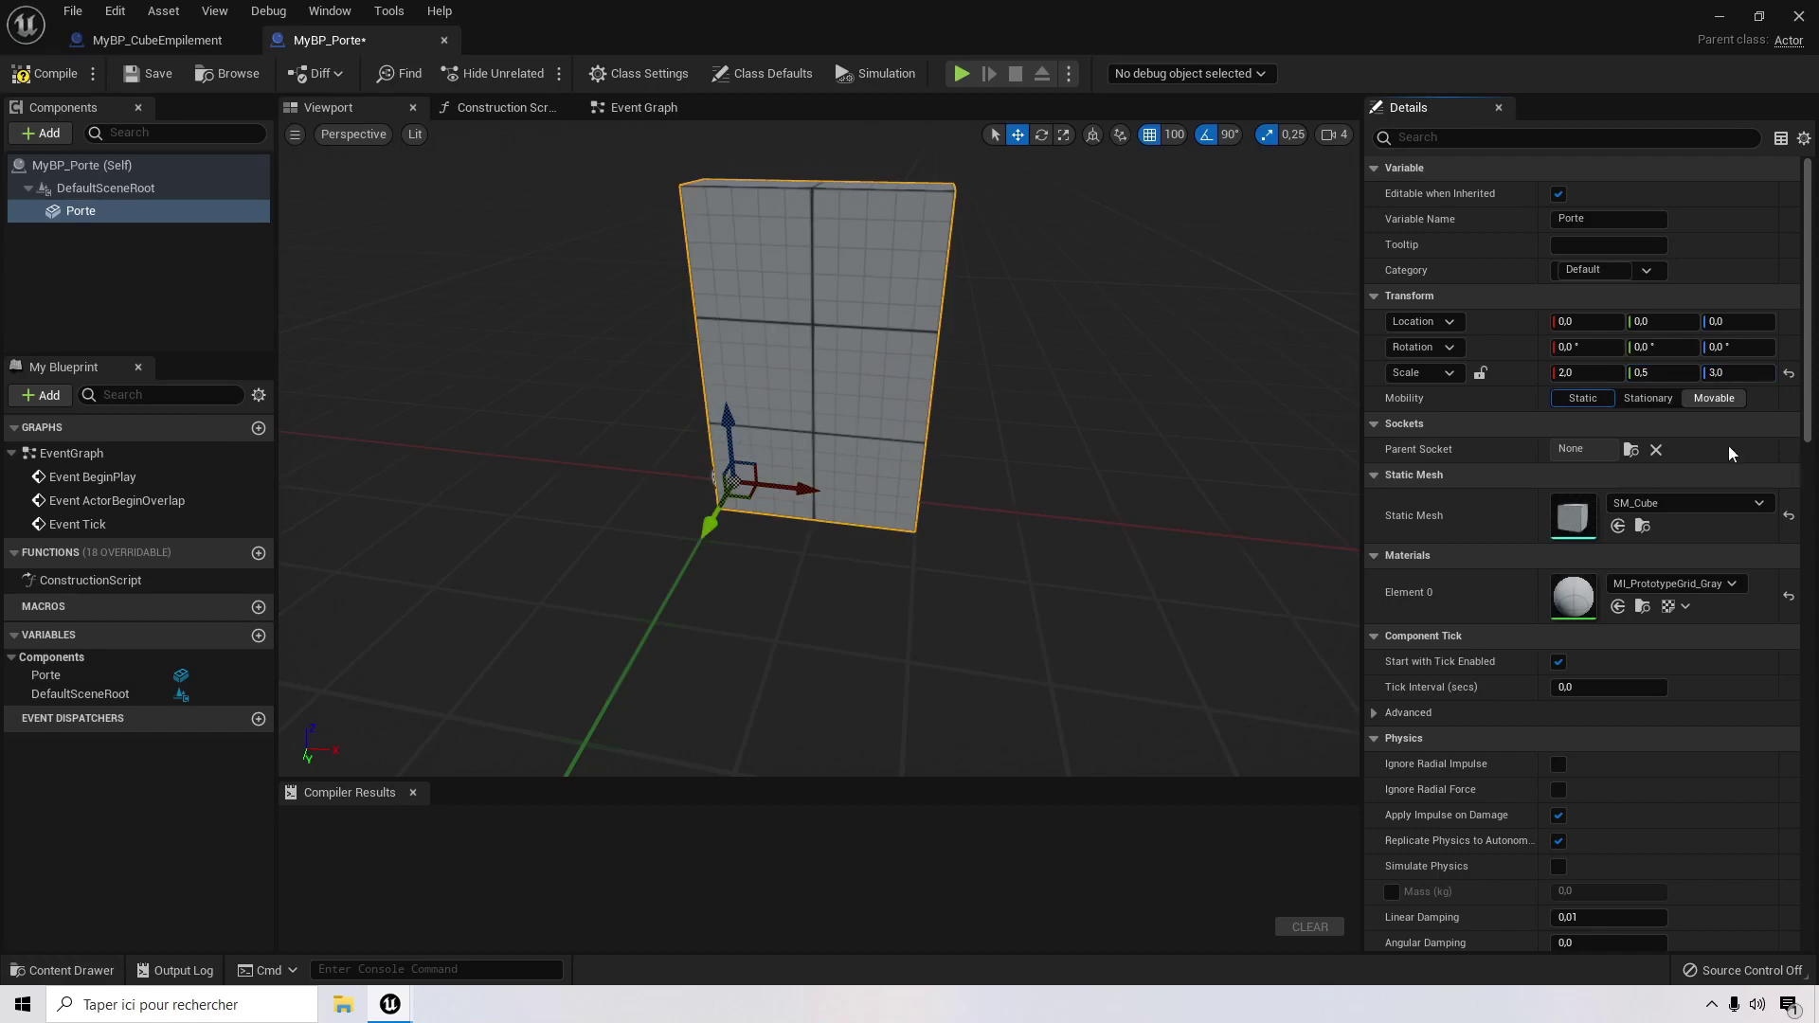
pyautogui.click(1574, 373)
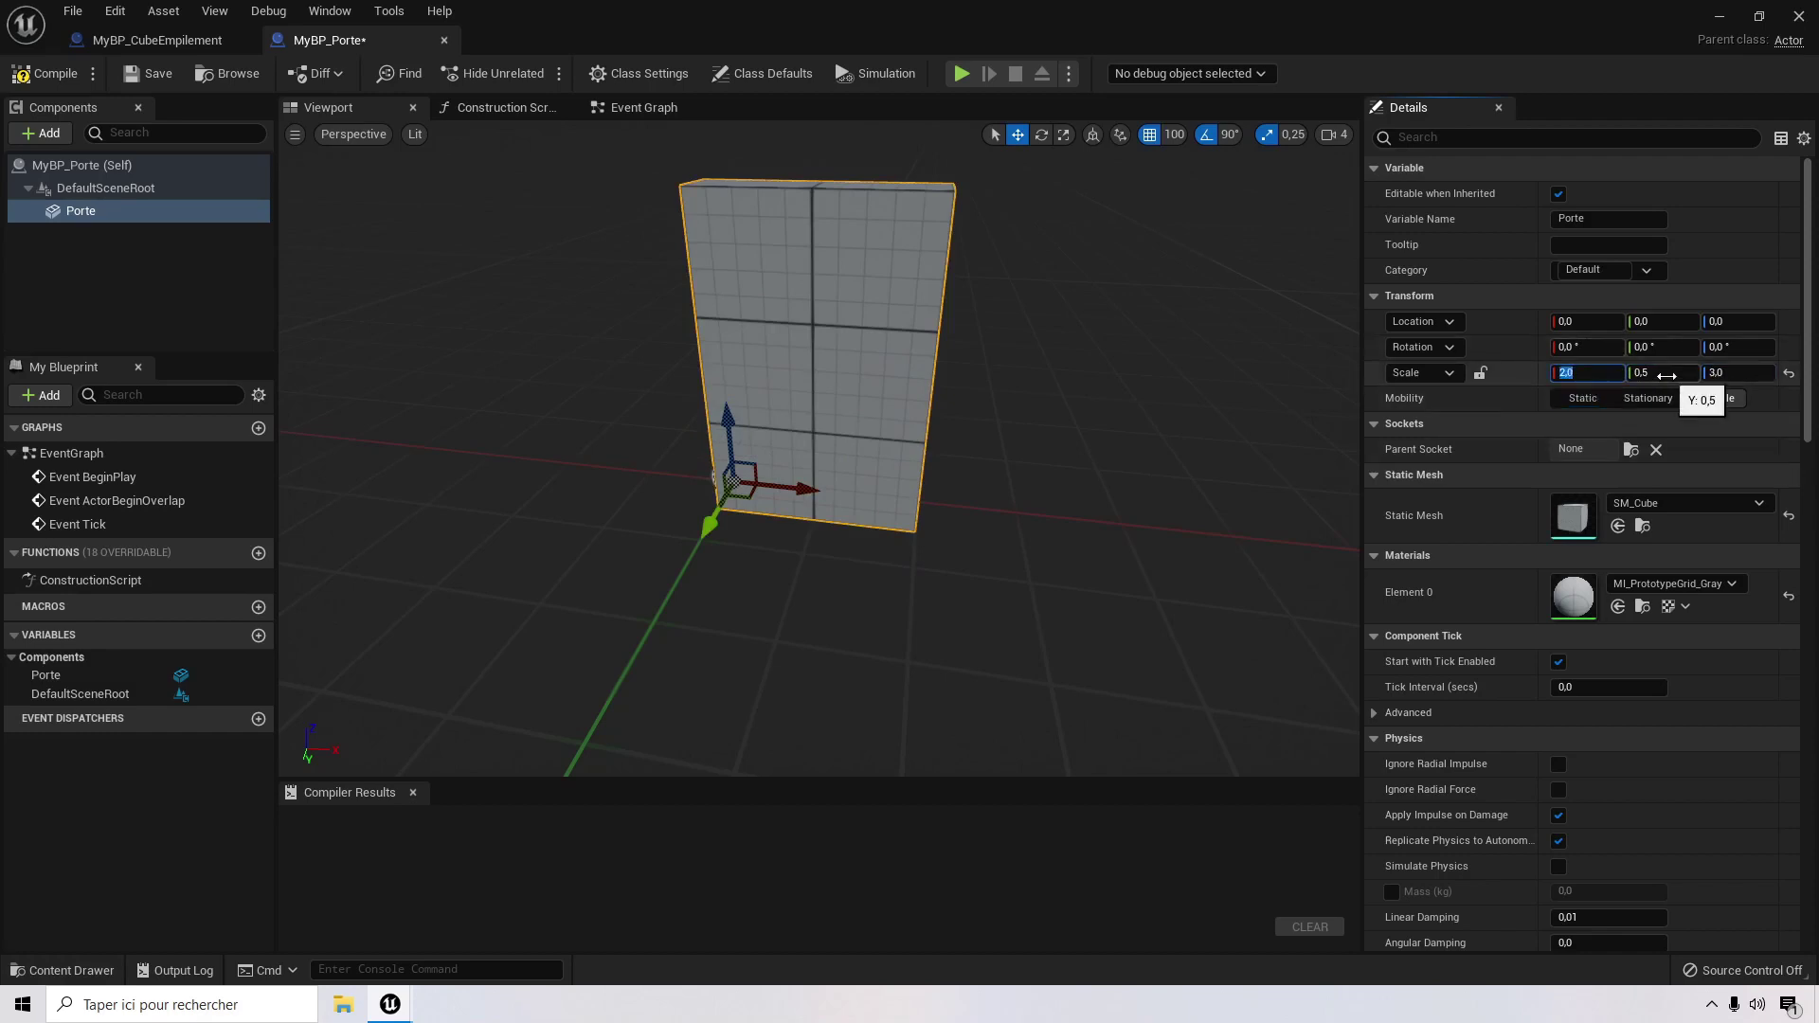
pyautogui.press('Tab')
pyautogui.press('Tab')
pyautogui.click(1598, 376)
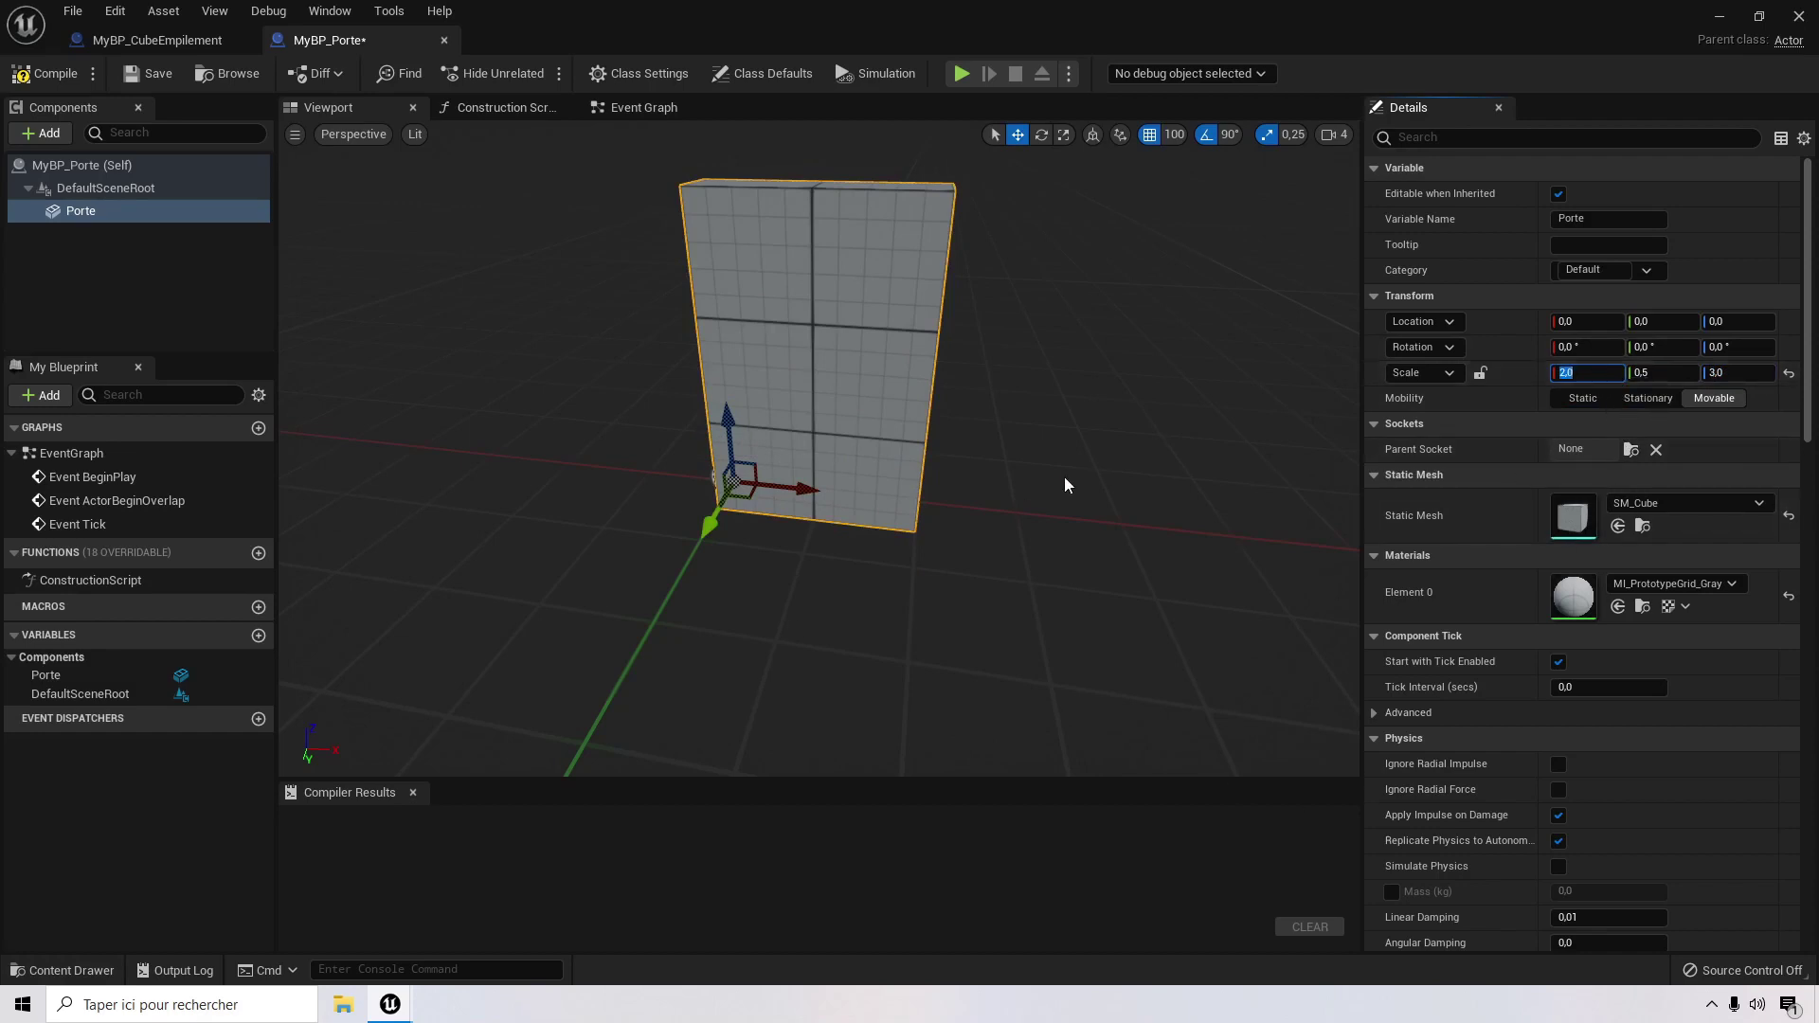
# Step: Move the Porte component along the X axis away from the scene root to an X location of 300
pyautogui.moveTo(1059, 396); pyautogui.dragTo(837, 369, button='right')
pyautogui.scroll(-6, 1065, 390)
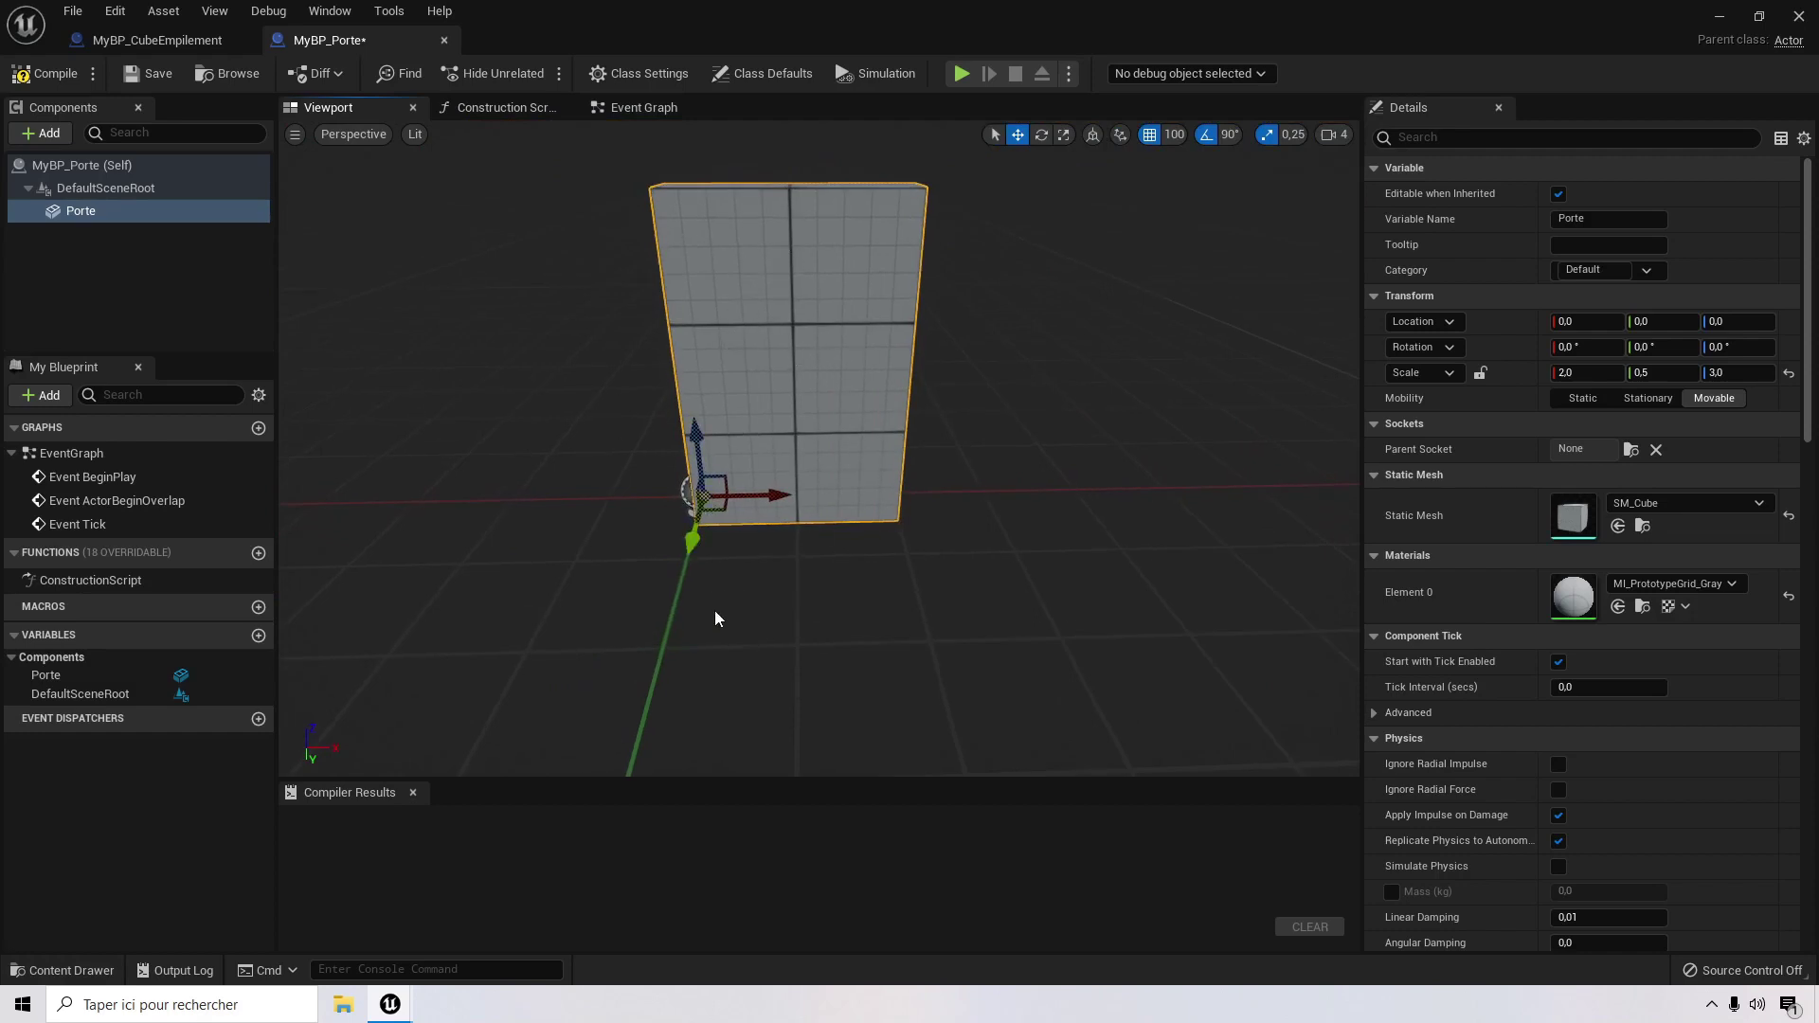
pyautogui.moveTo(692, 540); pyautogui.dragTo(739, 407, button='right')
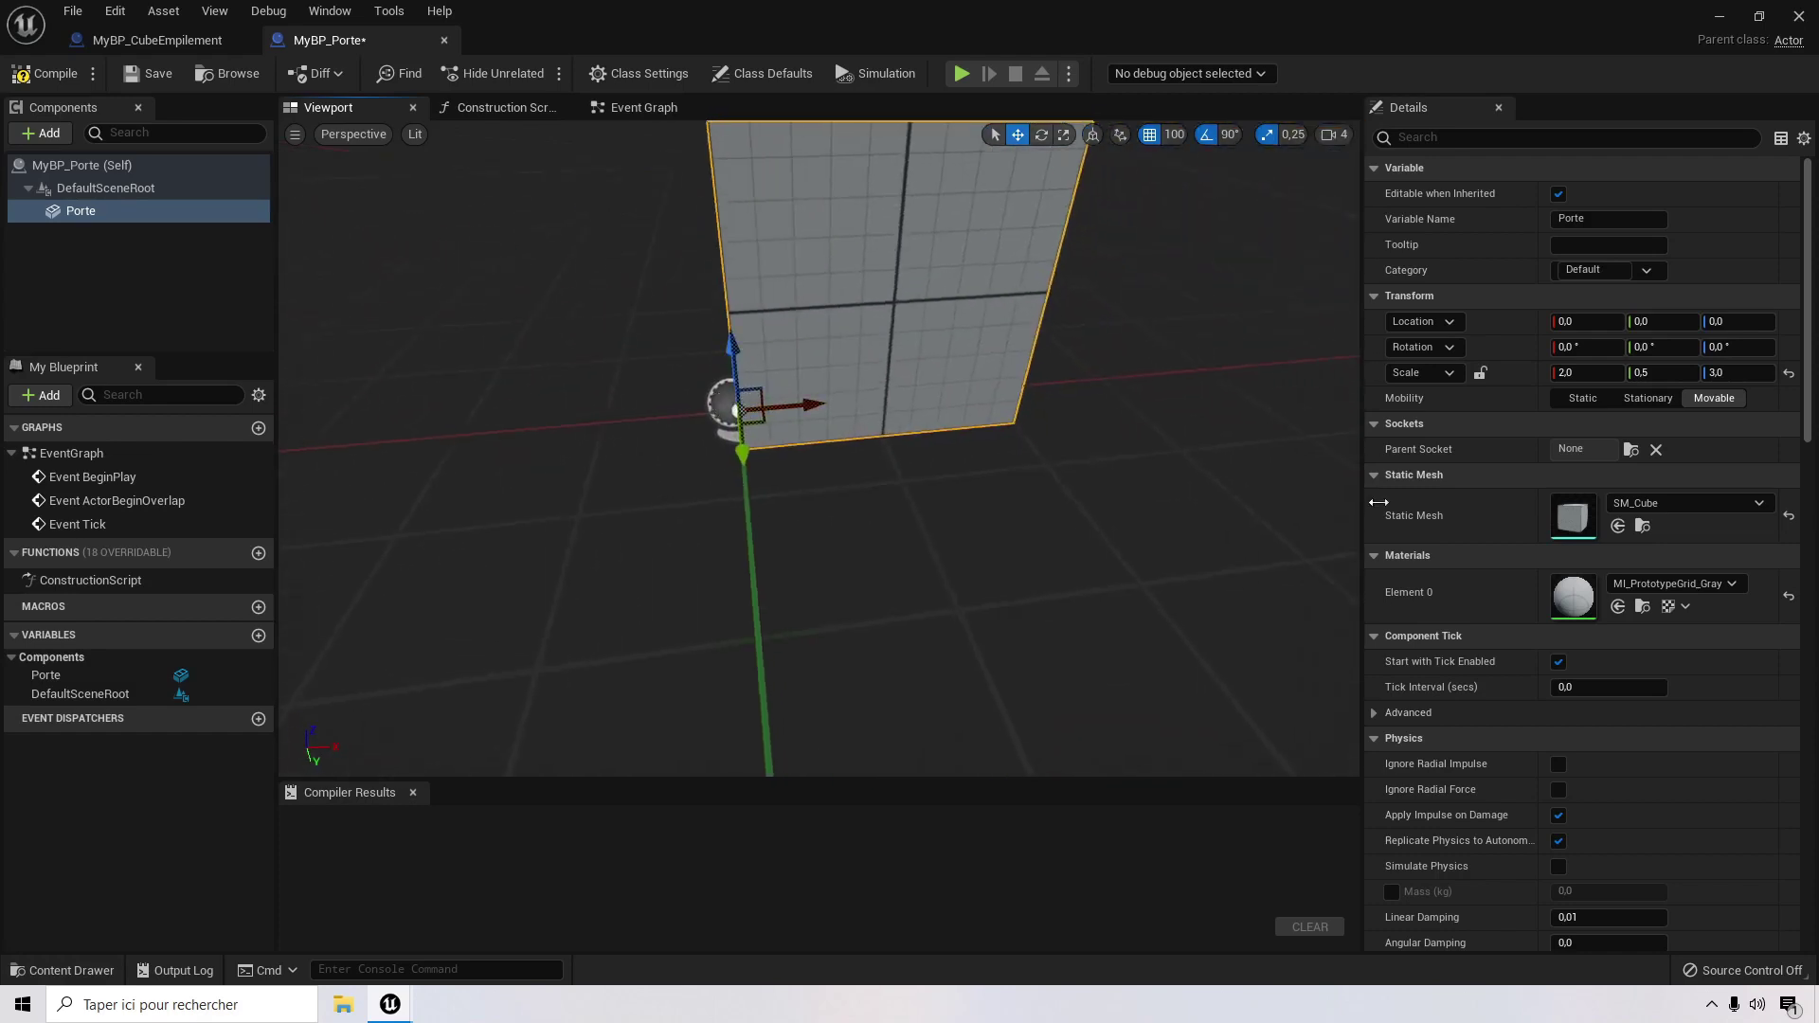
pyautogui.click(175, 211)
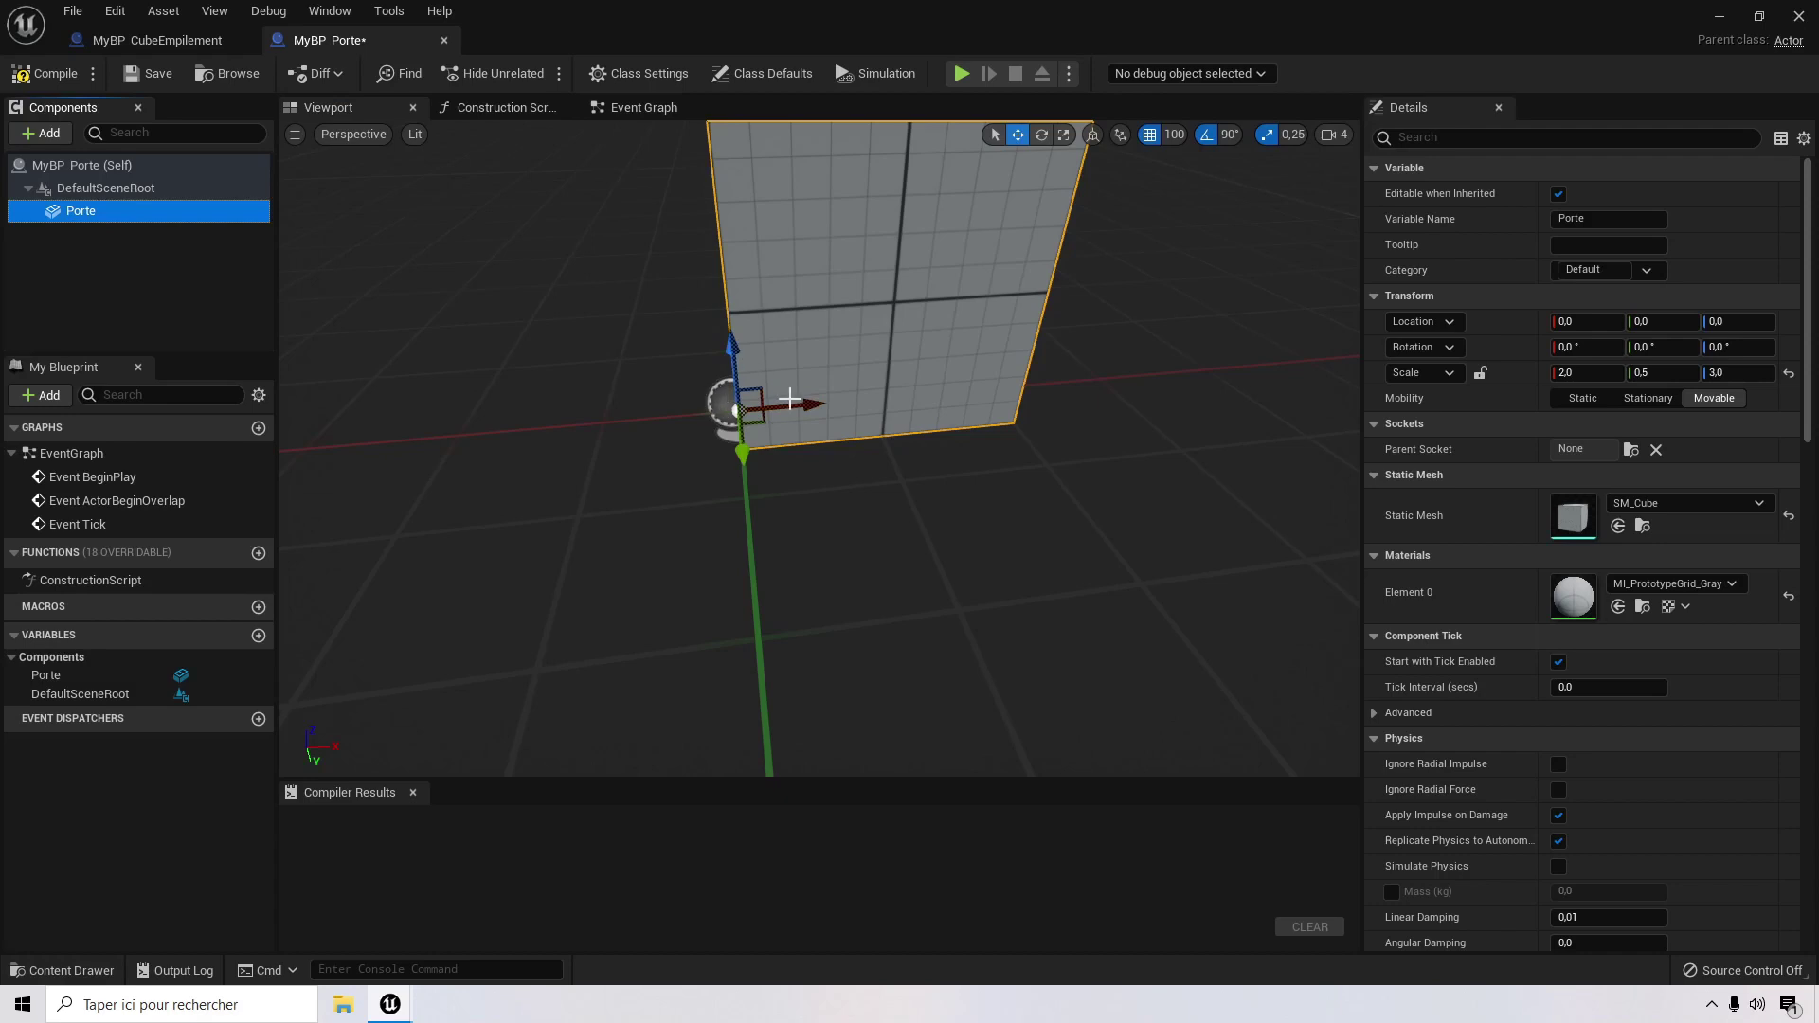
pyautogui.moveTo(798, 404); pyautogui.dragTo(982, 388)
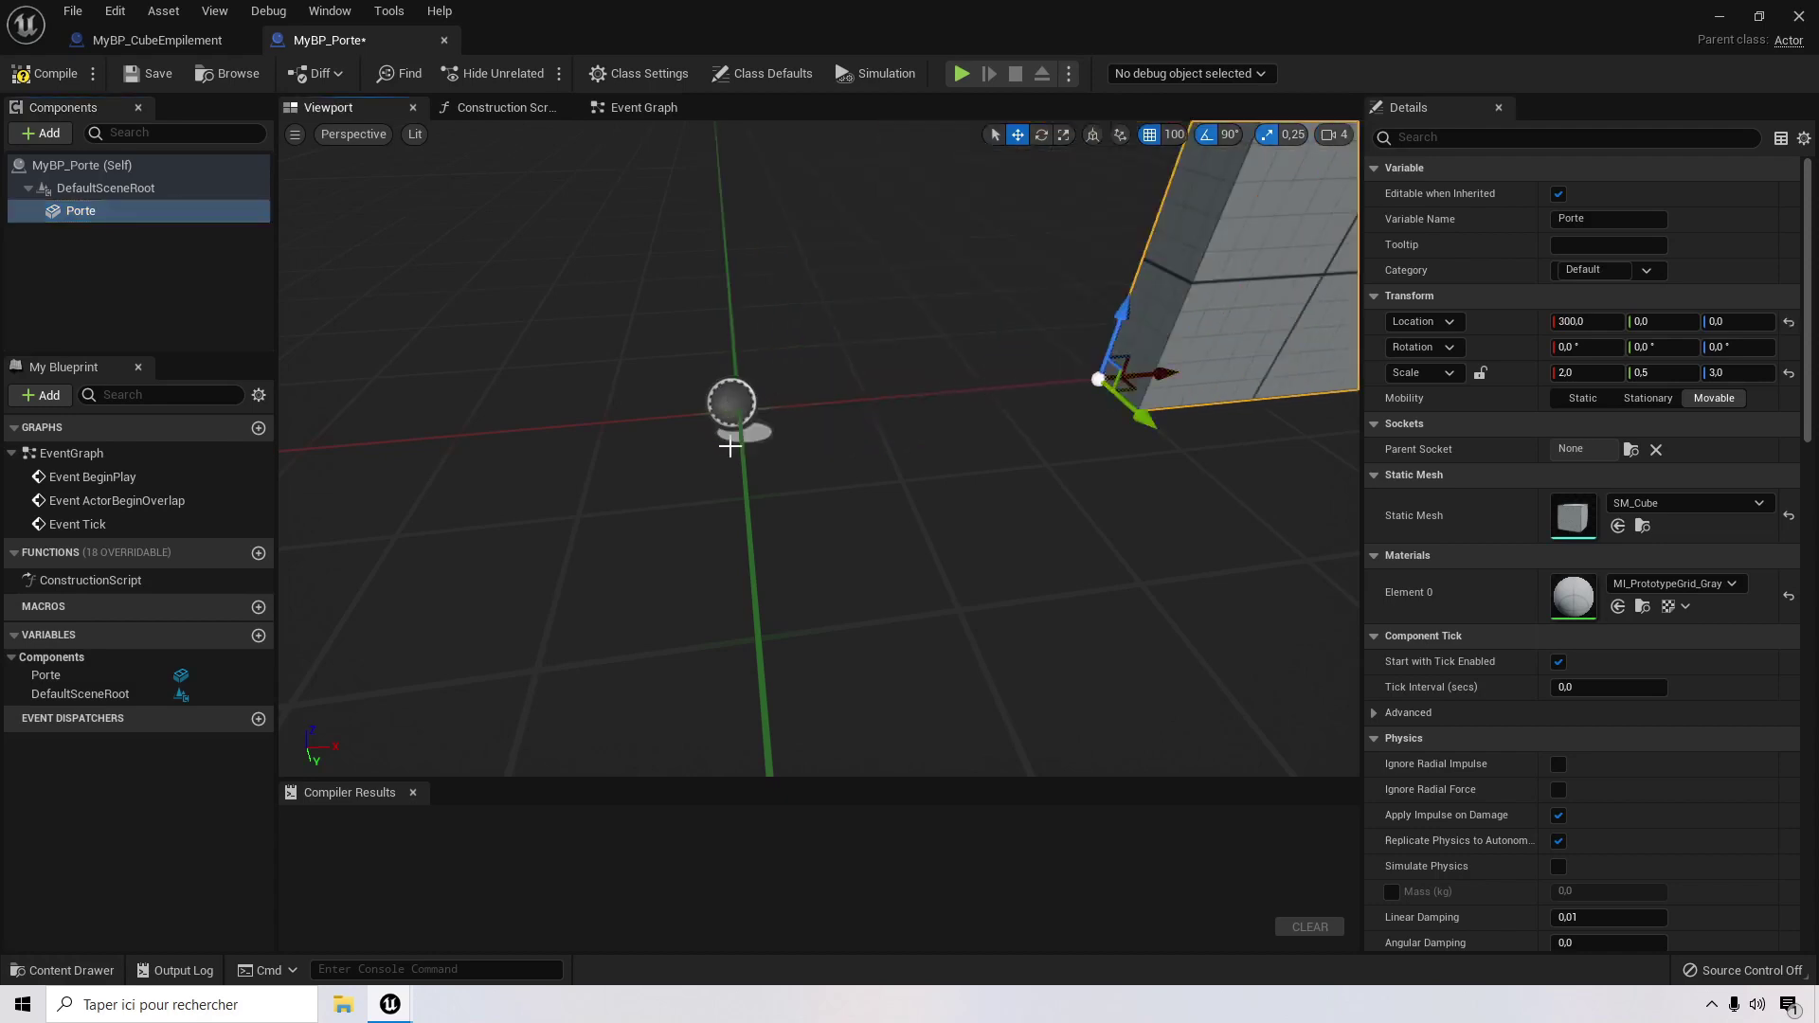
pyautogui.moveTo(746, 417); pyautogui.dragTo(763, 422, button='right')
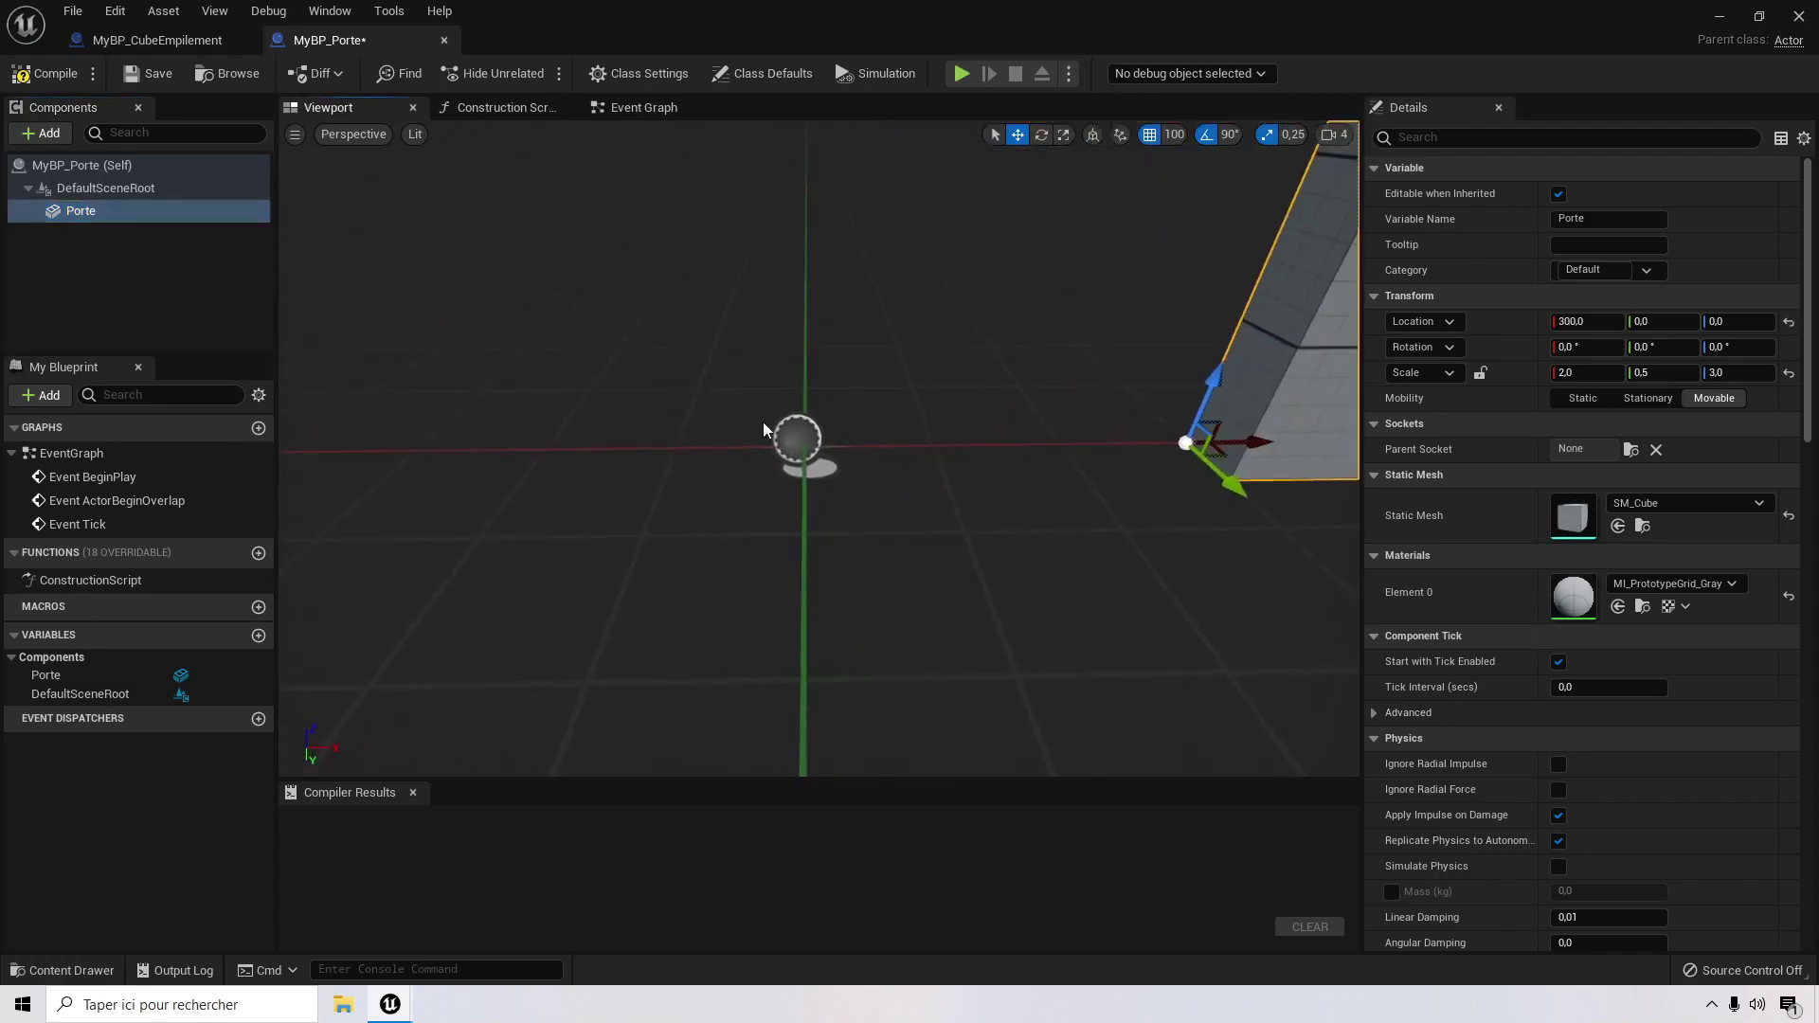
# Step: Move the Porte component back along the X axis to an X location of -100
pyautogui.moveTo(926, 413)
pyautogui.mouseDown(button='right')
pyautogui.moveTo(904, 413)
pyautogui.moveTo(943, 418)
pyautogui.mouseUp(button='right')
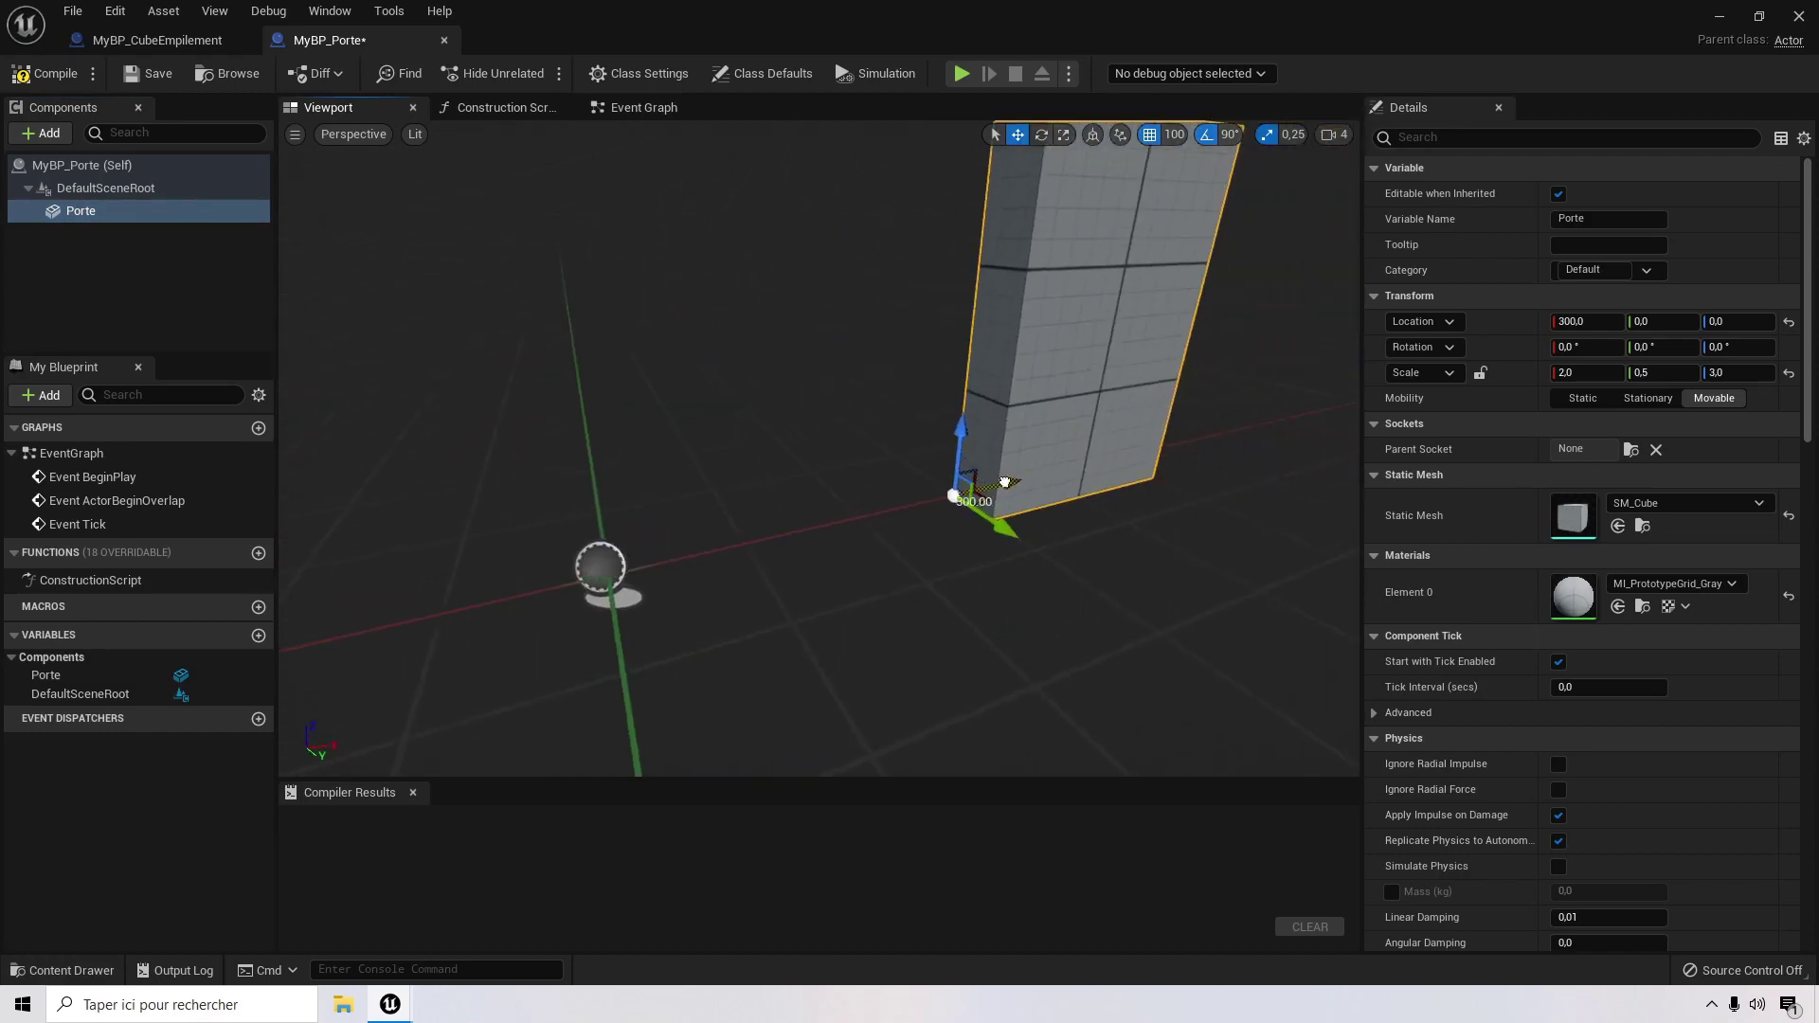
pyautogui.moveTo(992, 485); pyautogui.dragTo(698, 536)
pyautogui.moveTo(721, 735); pyautogui.dragTo(1021, 540, button='right')
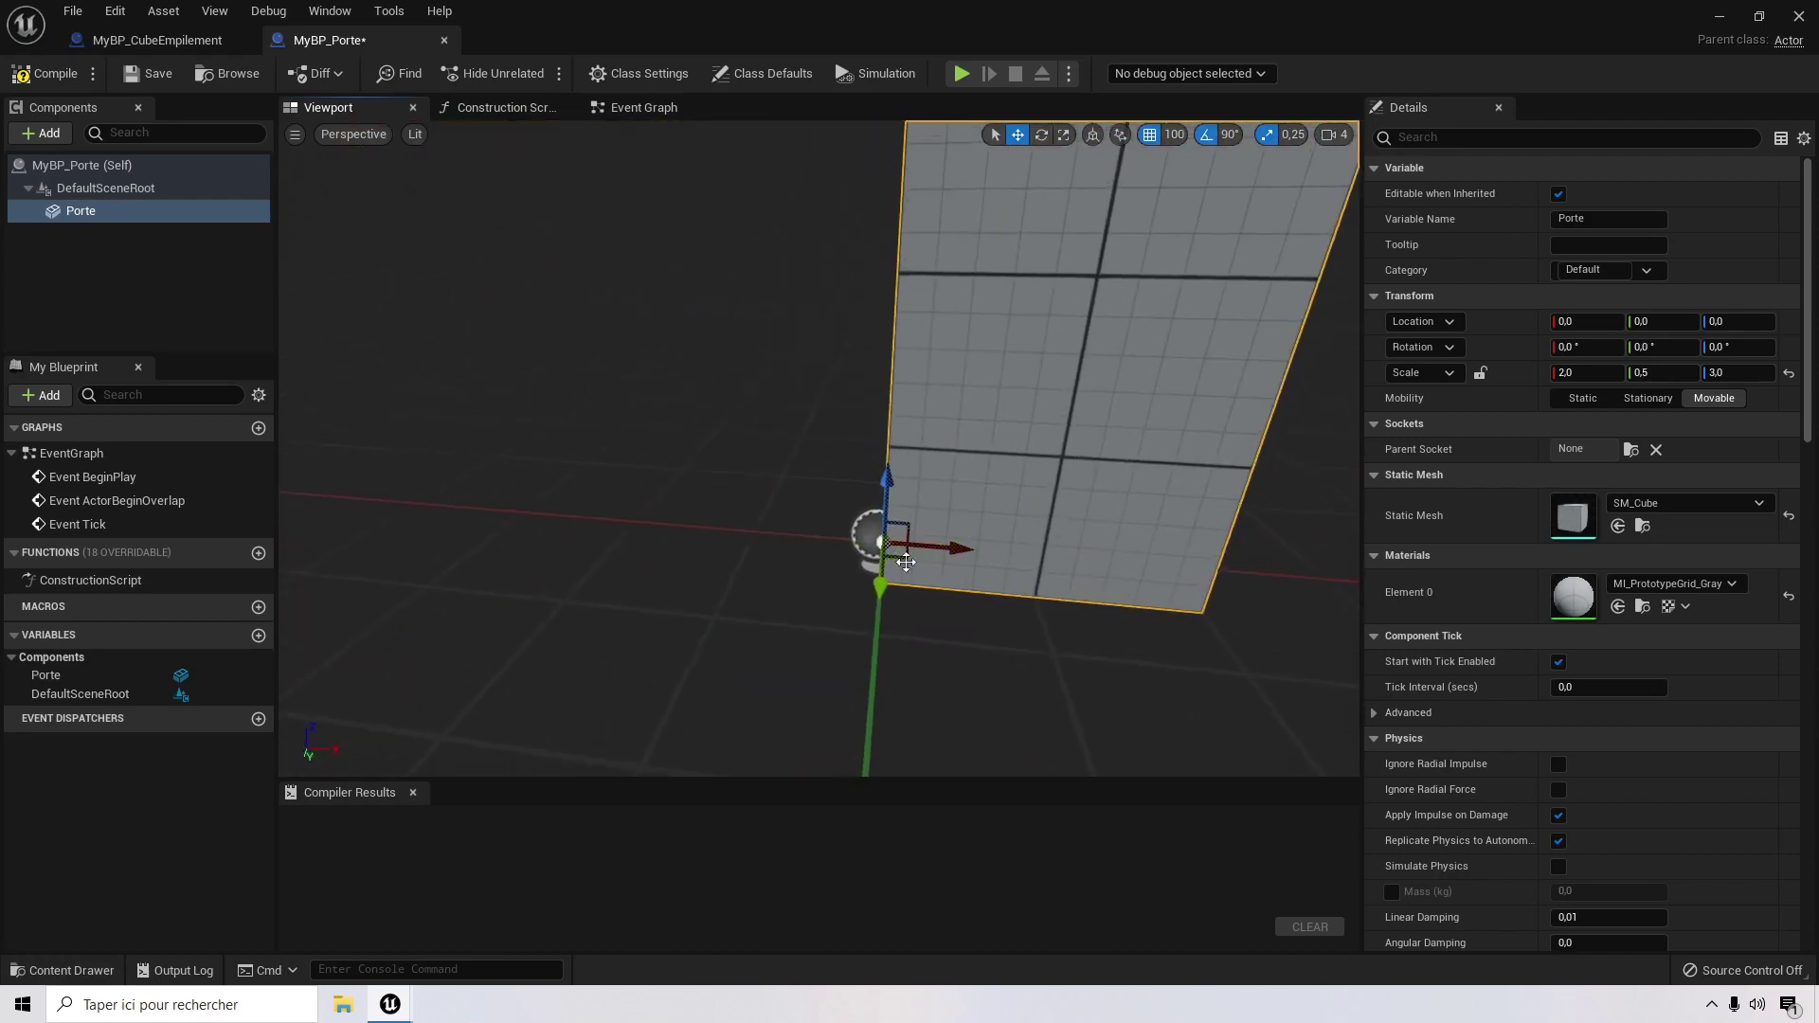
pyautogui.moveTo(925, 549); pyautogui.dragTo(853, 552)
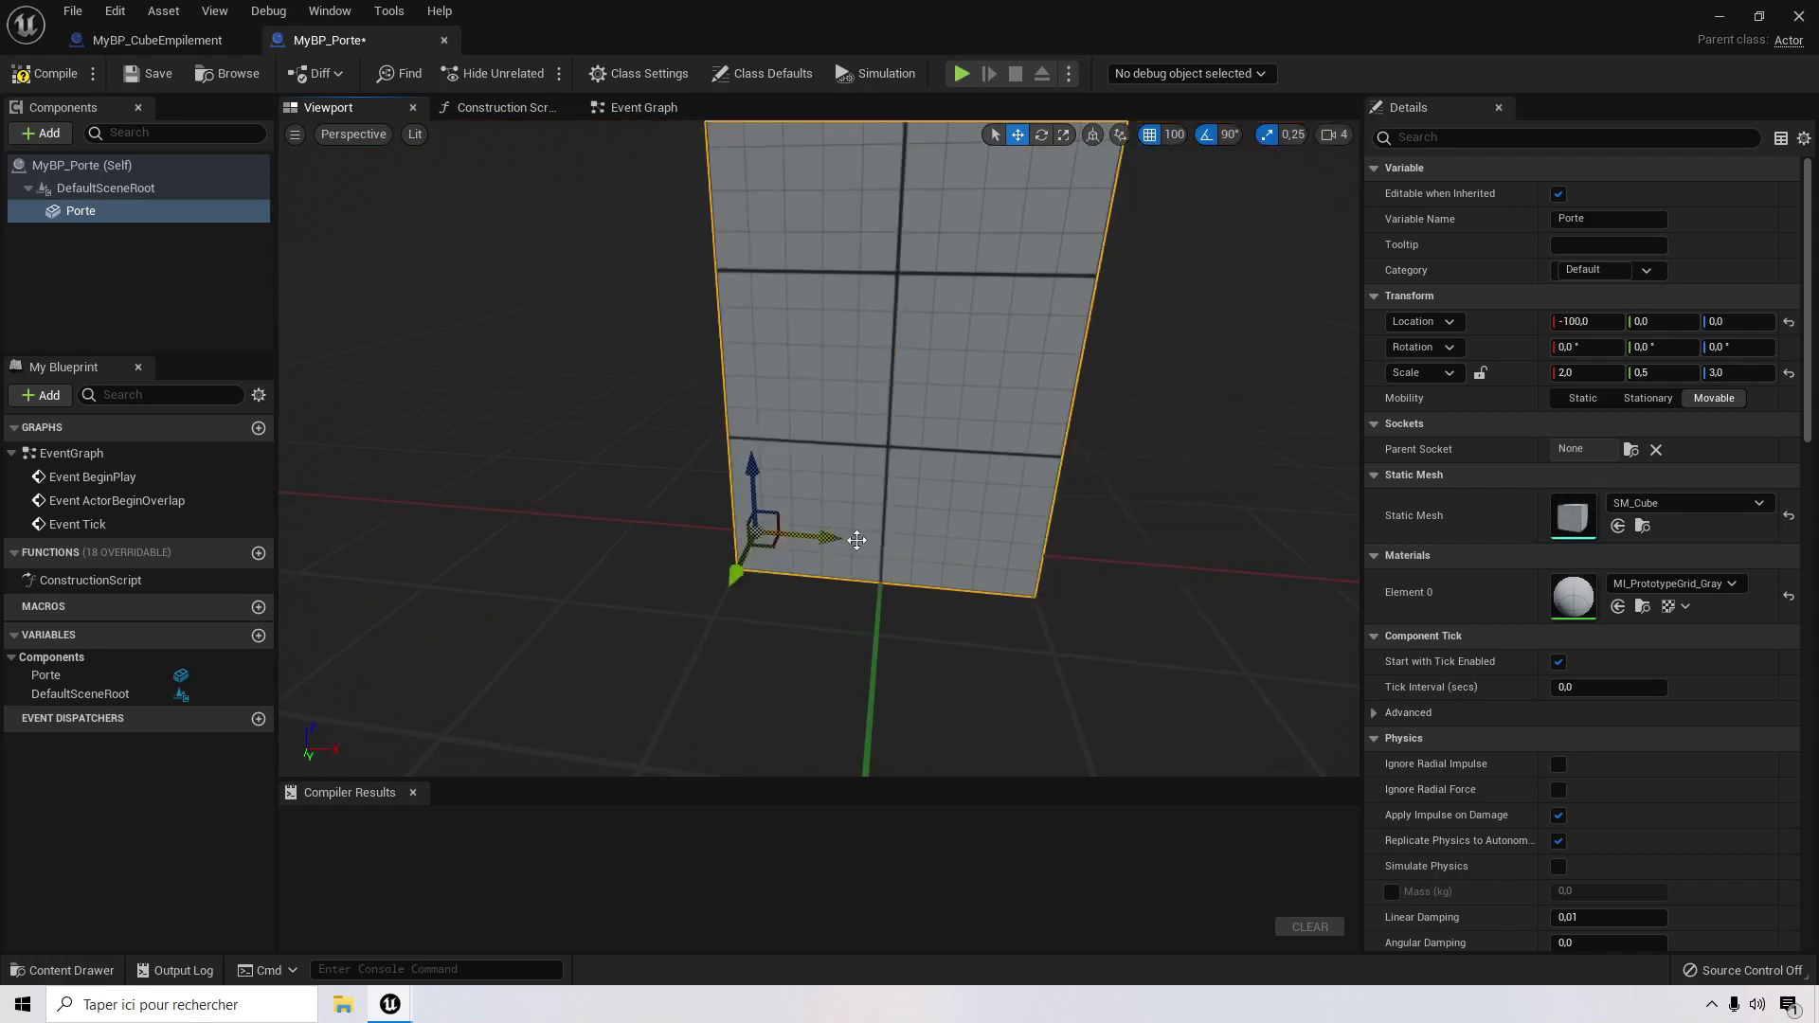
# Step: Set the viewport's position grid snap to 10 and its rotation snap to 10°
pyautogui.moveTo(843, 402); pyautogui.dragTo(947, 402, button='right')
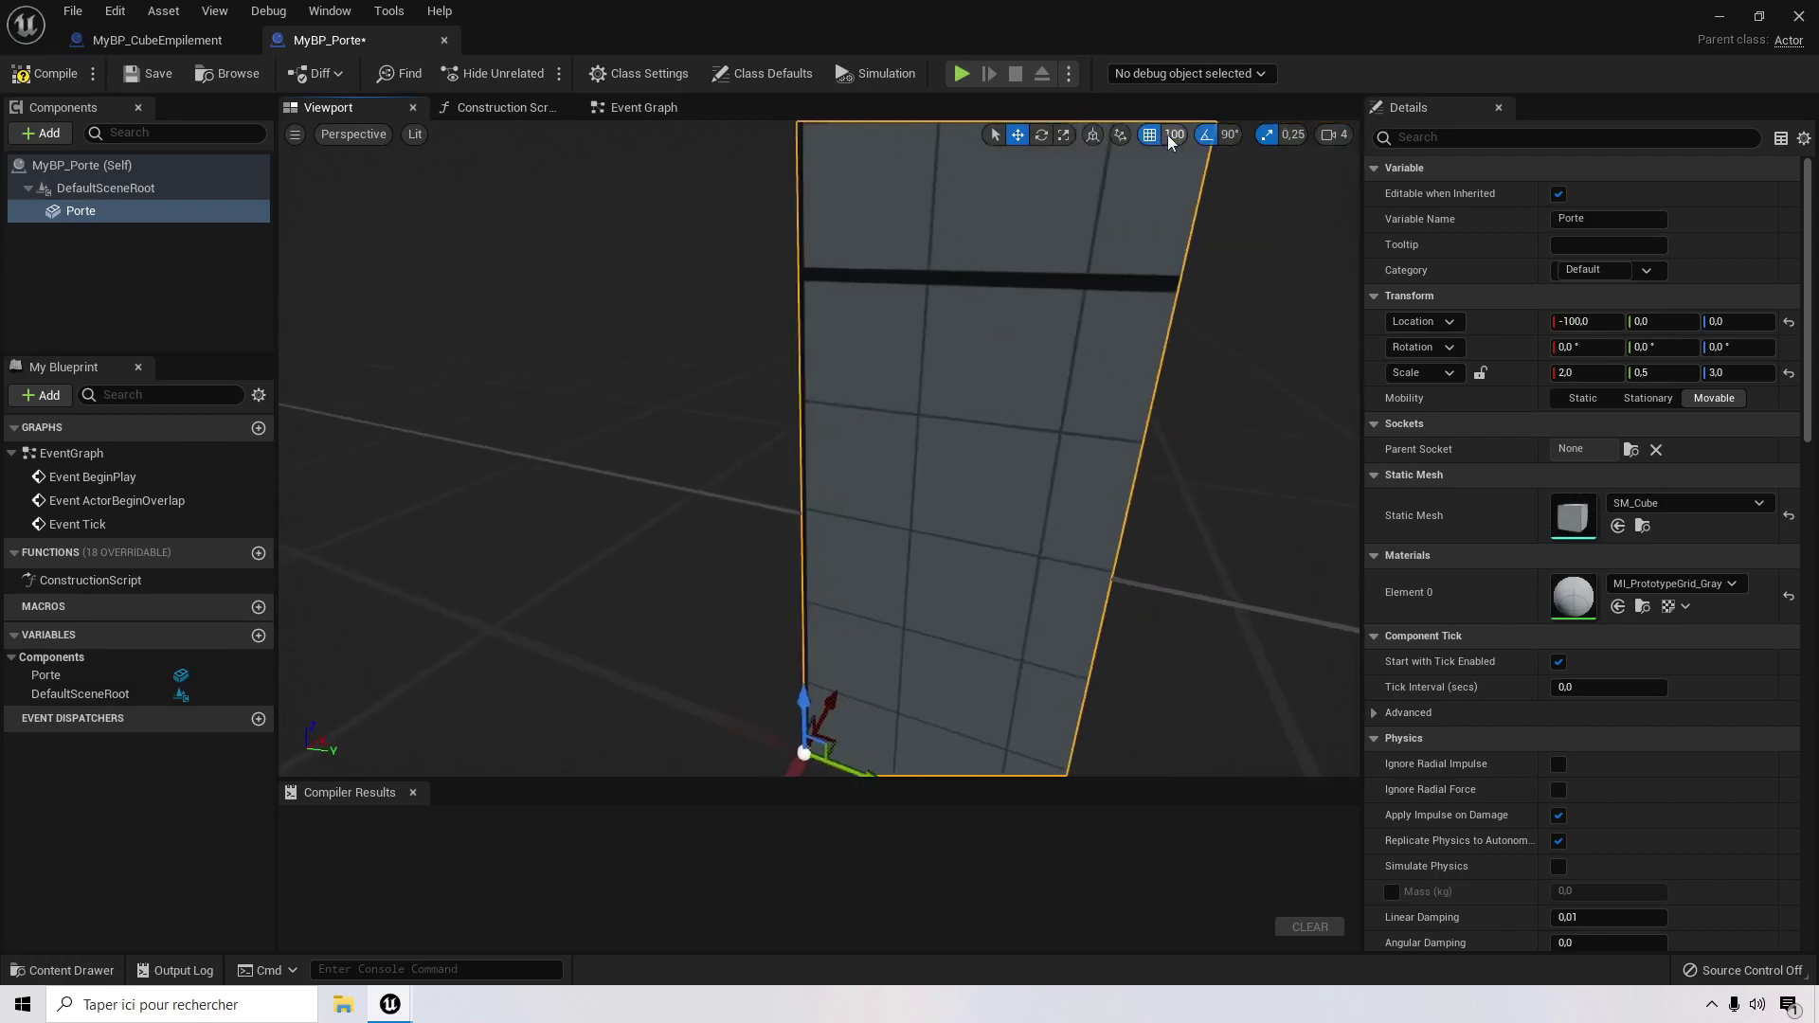
pyautogui.click(1175, 135)
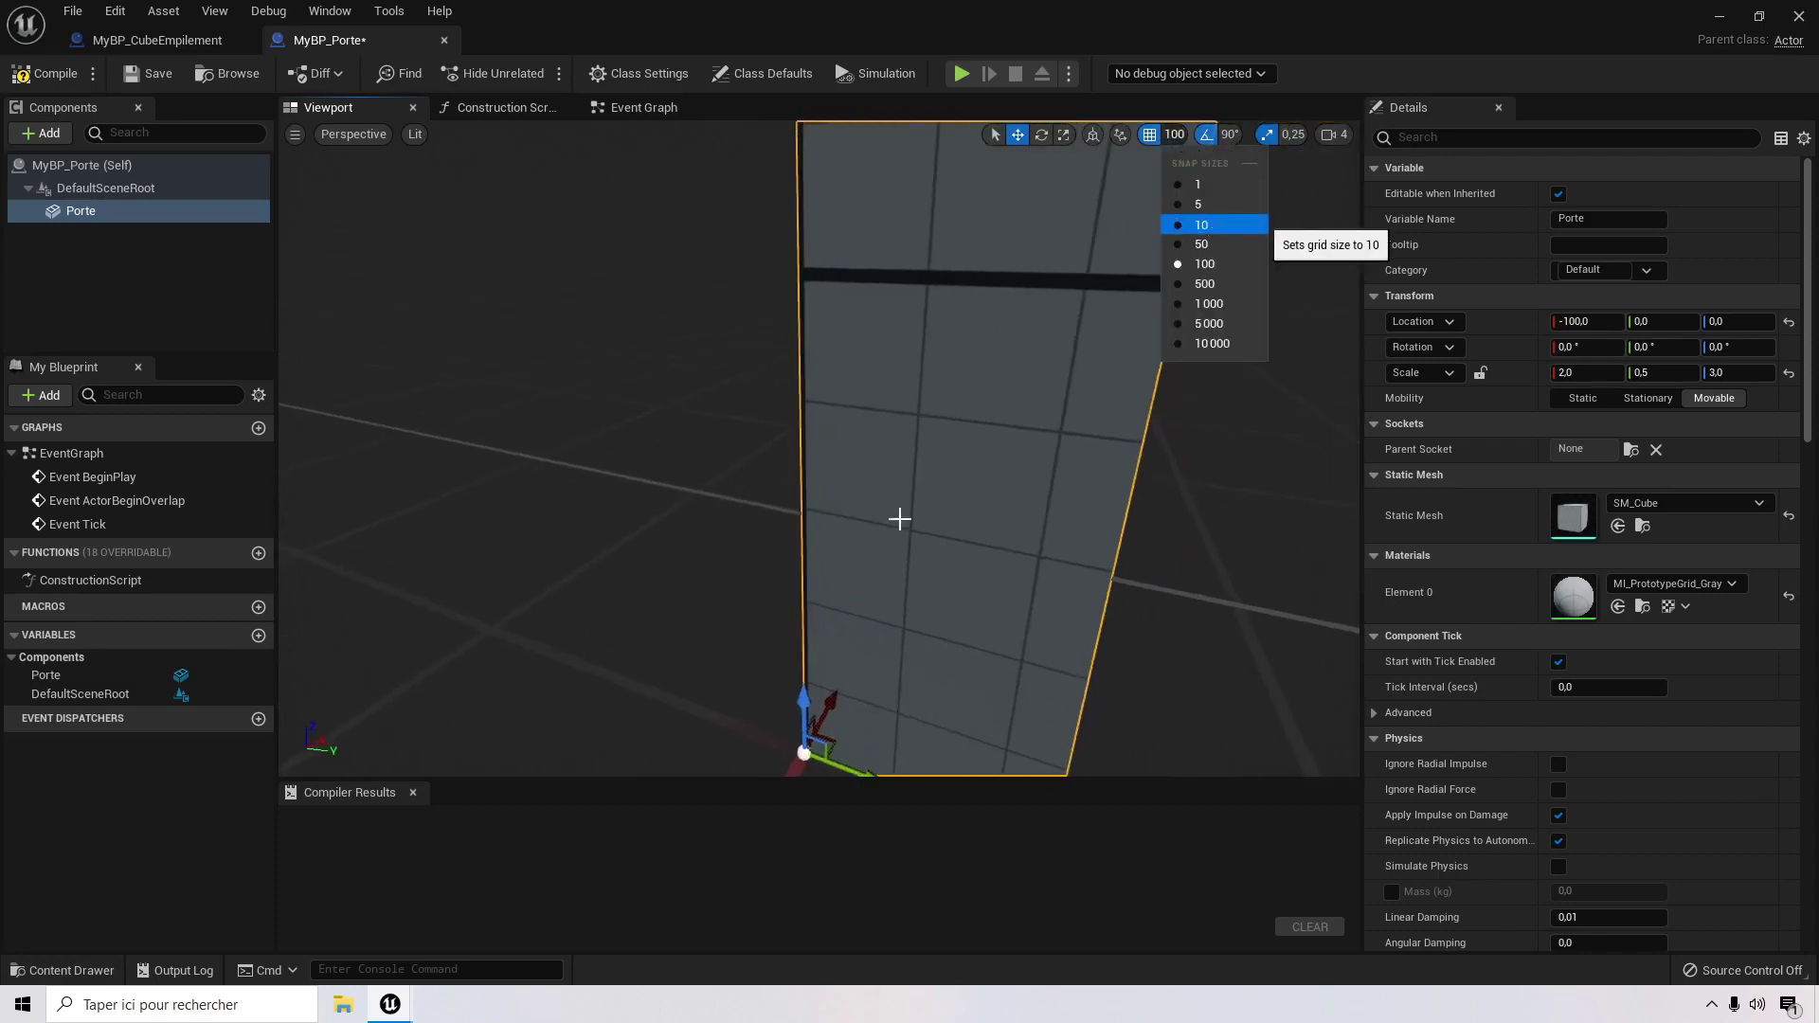
pyautogui.click(1203, 224)
pyautogui.moveTo(698, 479); pyautogui.dragTo(759, 491, button='right')
pyautogui.click(1230, 134)
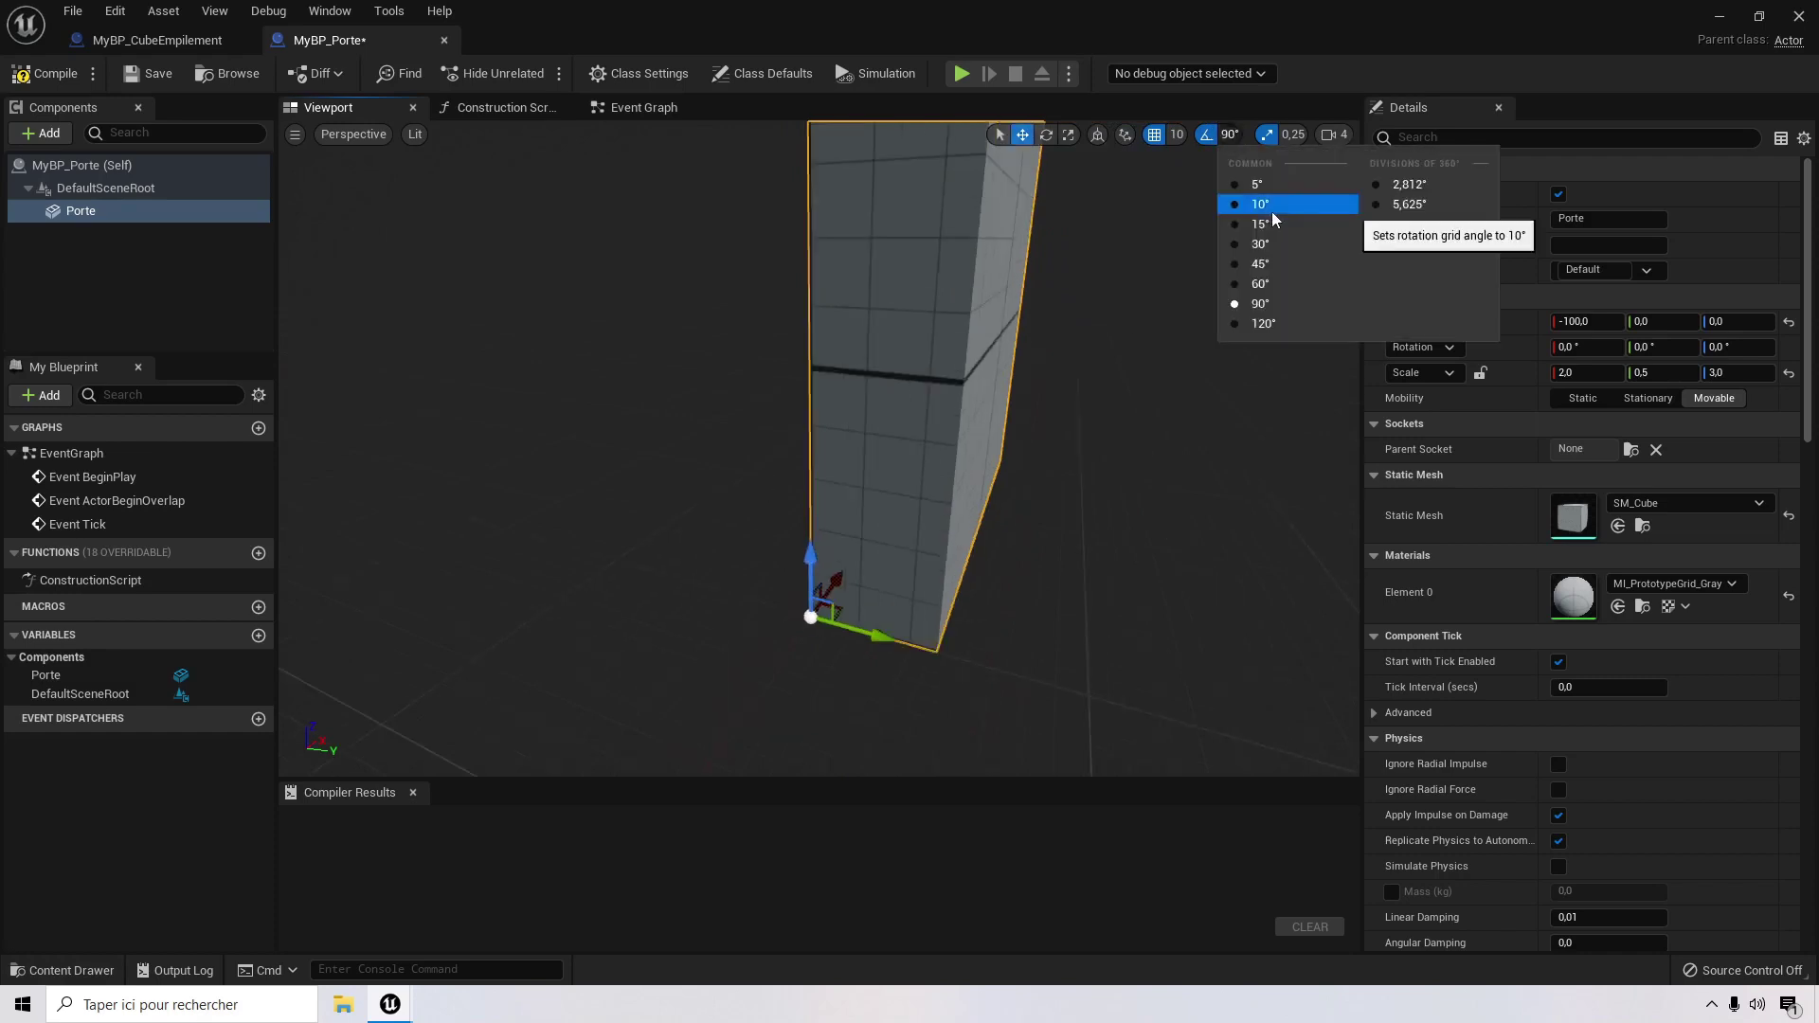
pyautogui.click(1268, 205)
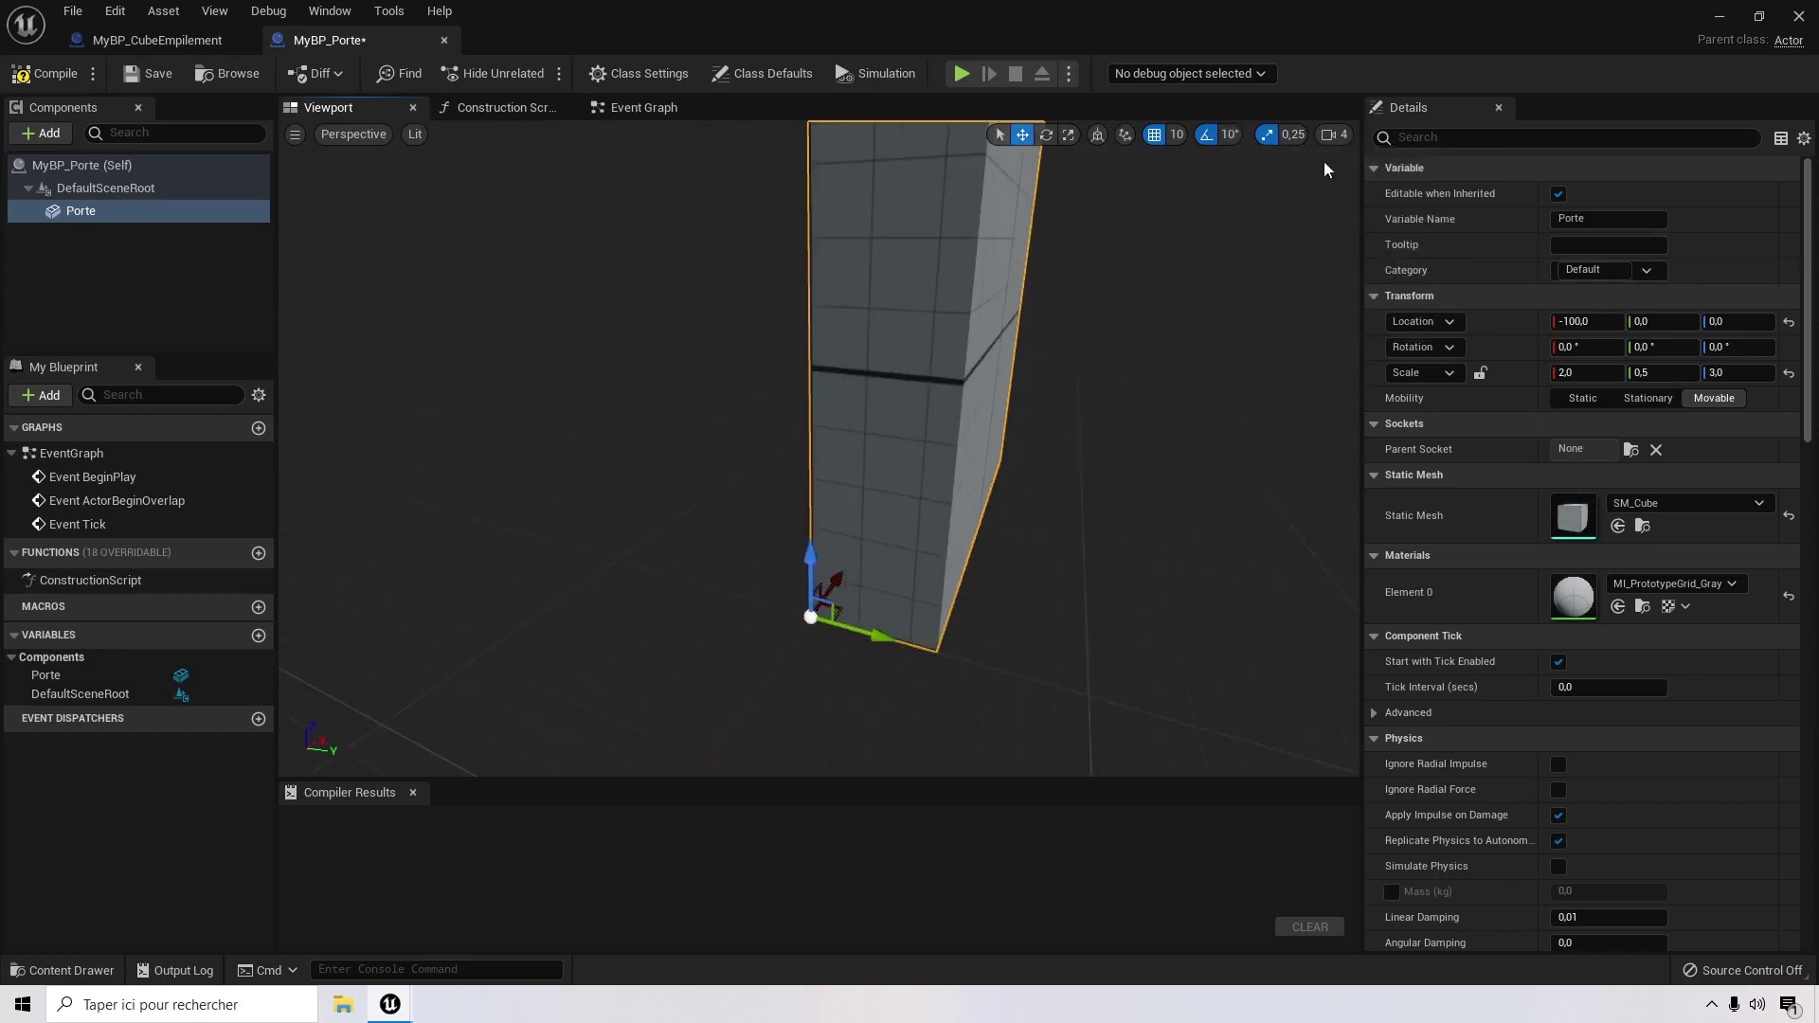
# Step: Move the Porte component along Y to -25 using a grid snap of 5, and set the grid snap back to 10
pyautogui.moveTo(535, 624); pyautogui.dragTo(537, 654, button='right')
pyautogui.moveTo(720, 559); pyautogui.dragTo(758, 573, button='right')
pyautogui.moveTo(627, 536); pyautogui.dragTo(749, 550, button='right')
pyautogui.moveTo(909, 559)
pyautogui.mouseDown()
pyautogui.moveTo(790, 554)
pyautogui.moveTo(900, 559)
pyautogui.mouseUp()
pyautogui.click(1222, 136)
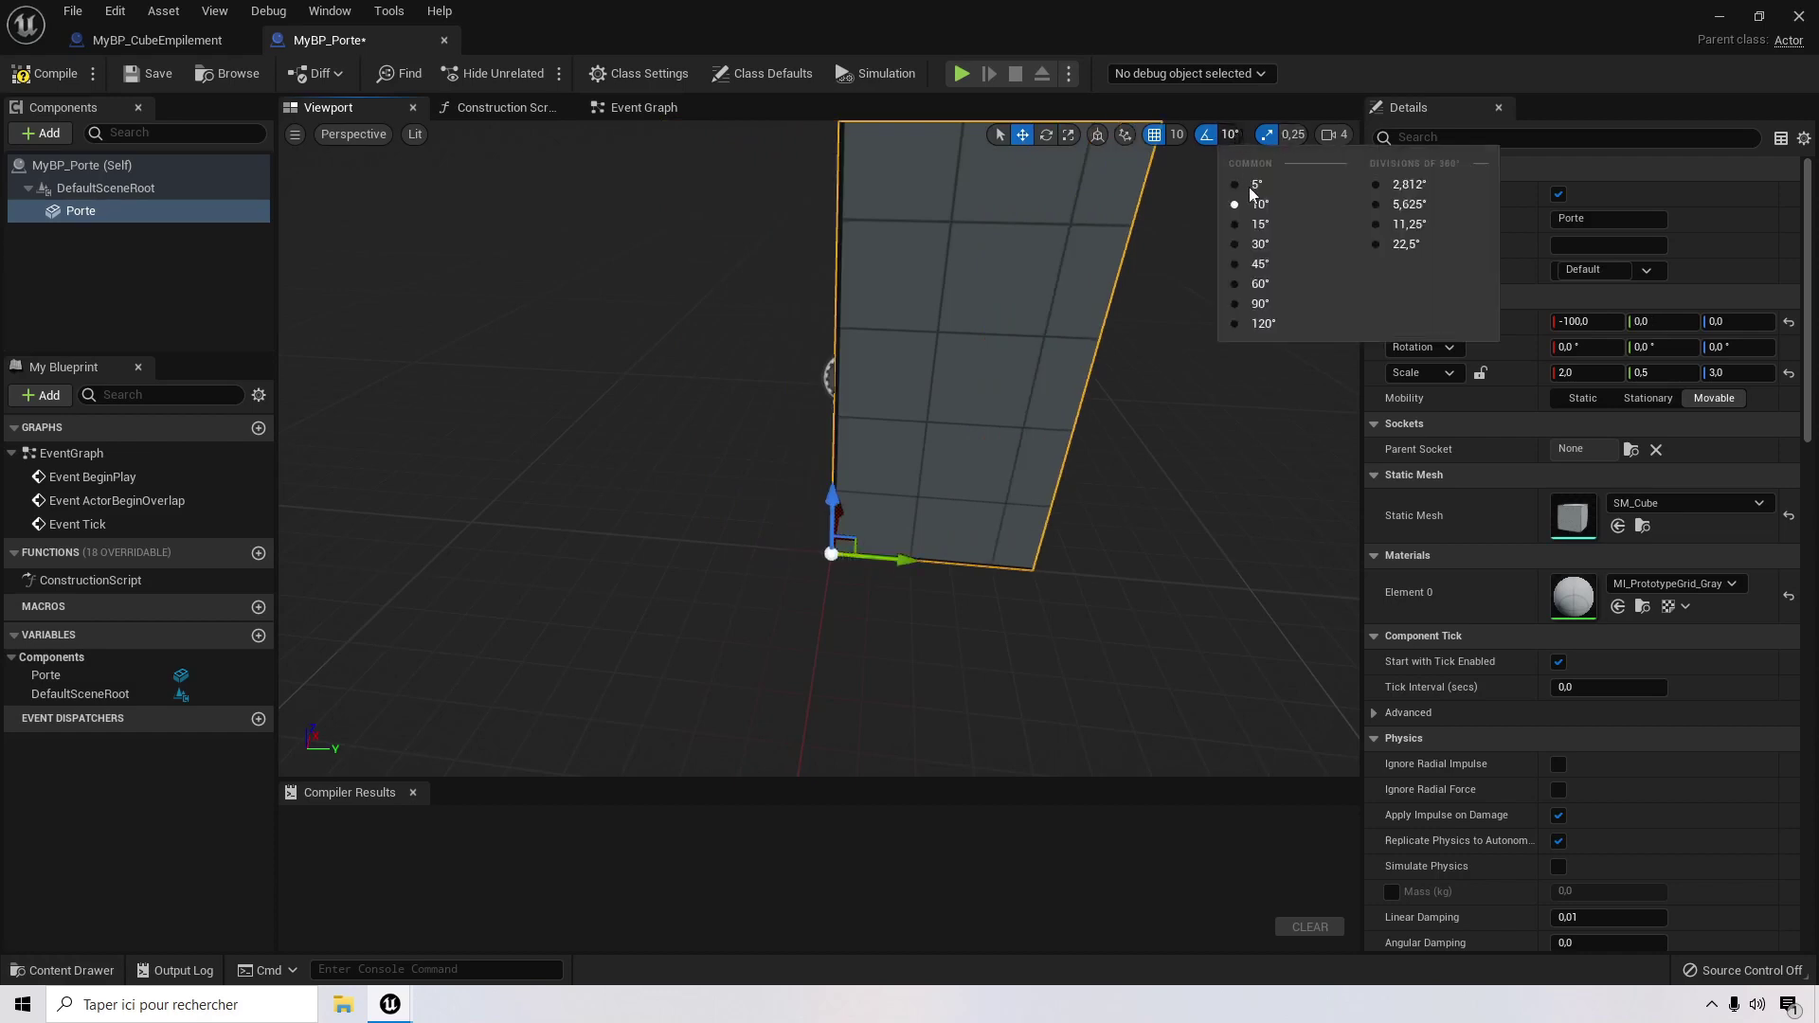
pyautogui.click(1179, 138)
pyautogui.click(1186, 203)
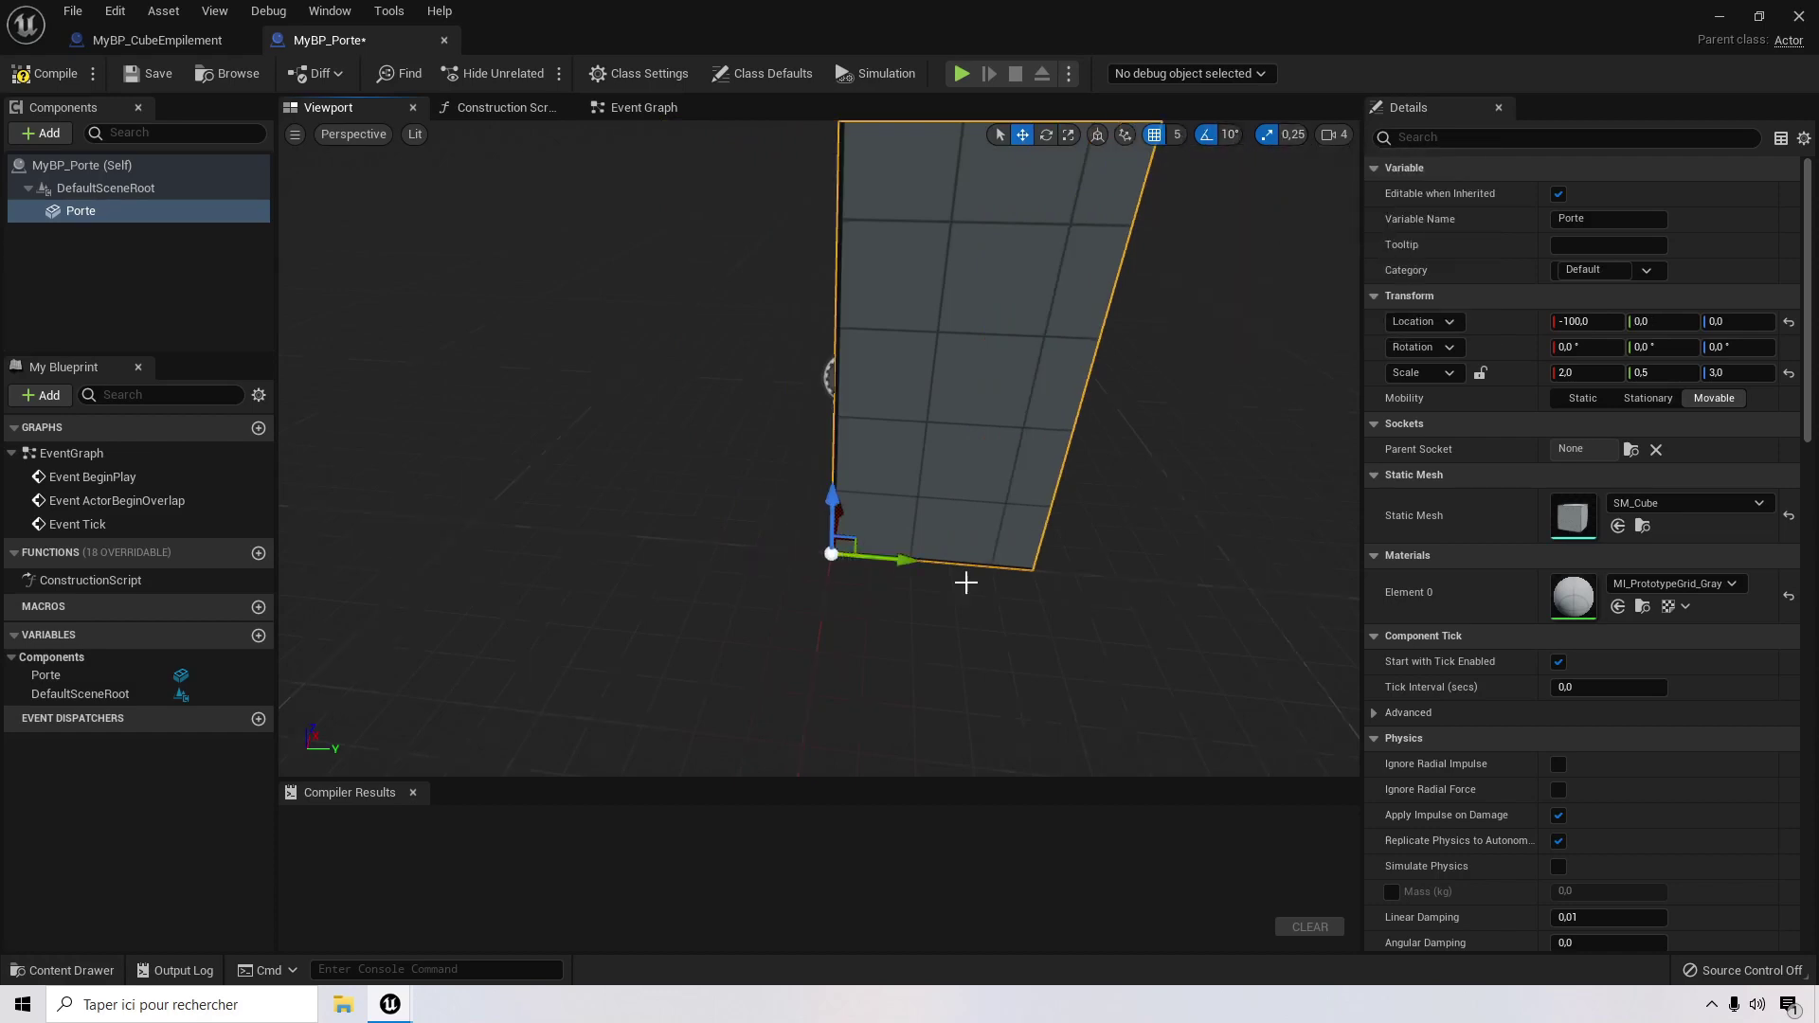
pyautogui.moveTo(898, 559); pyautogui.dragTo(800, 561)
pyautogui.click(1175, 137)
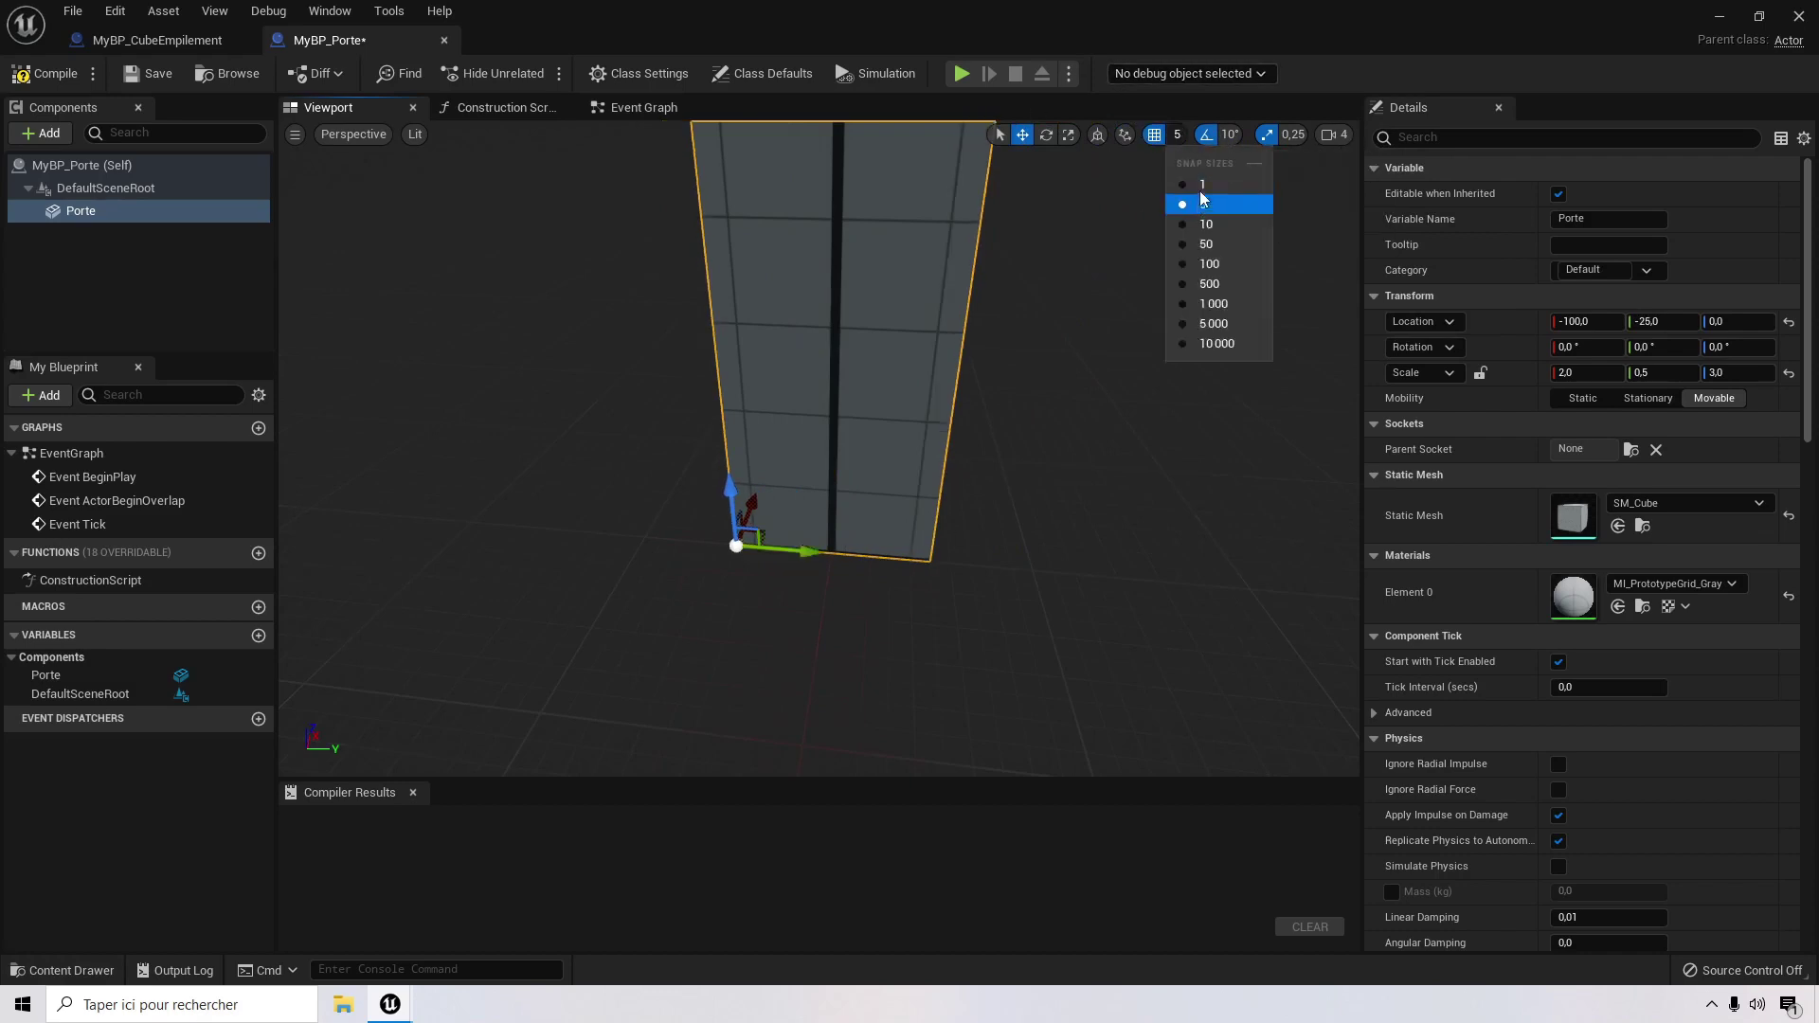
pyautogui.click(1198, 224)
# Step: Examine the Porte mesh's centring on the scene root from several angles and distances
pyautogui.moveTo(1021, 510); pyautogui.dragTo(1021, 508, button='right')
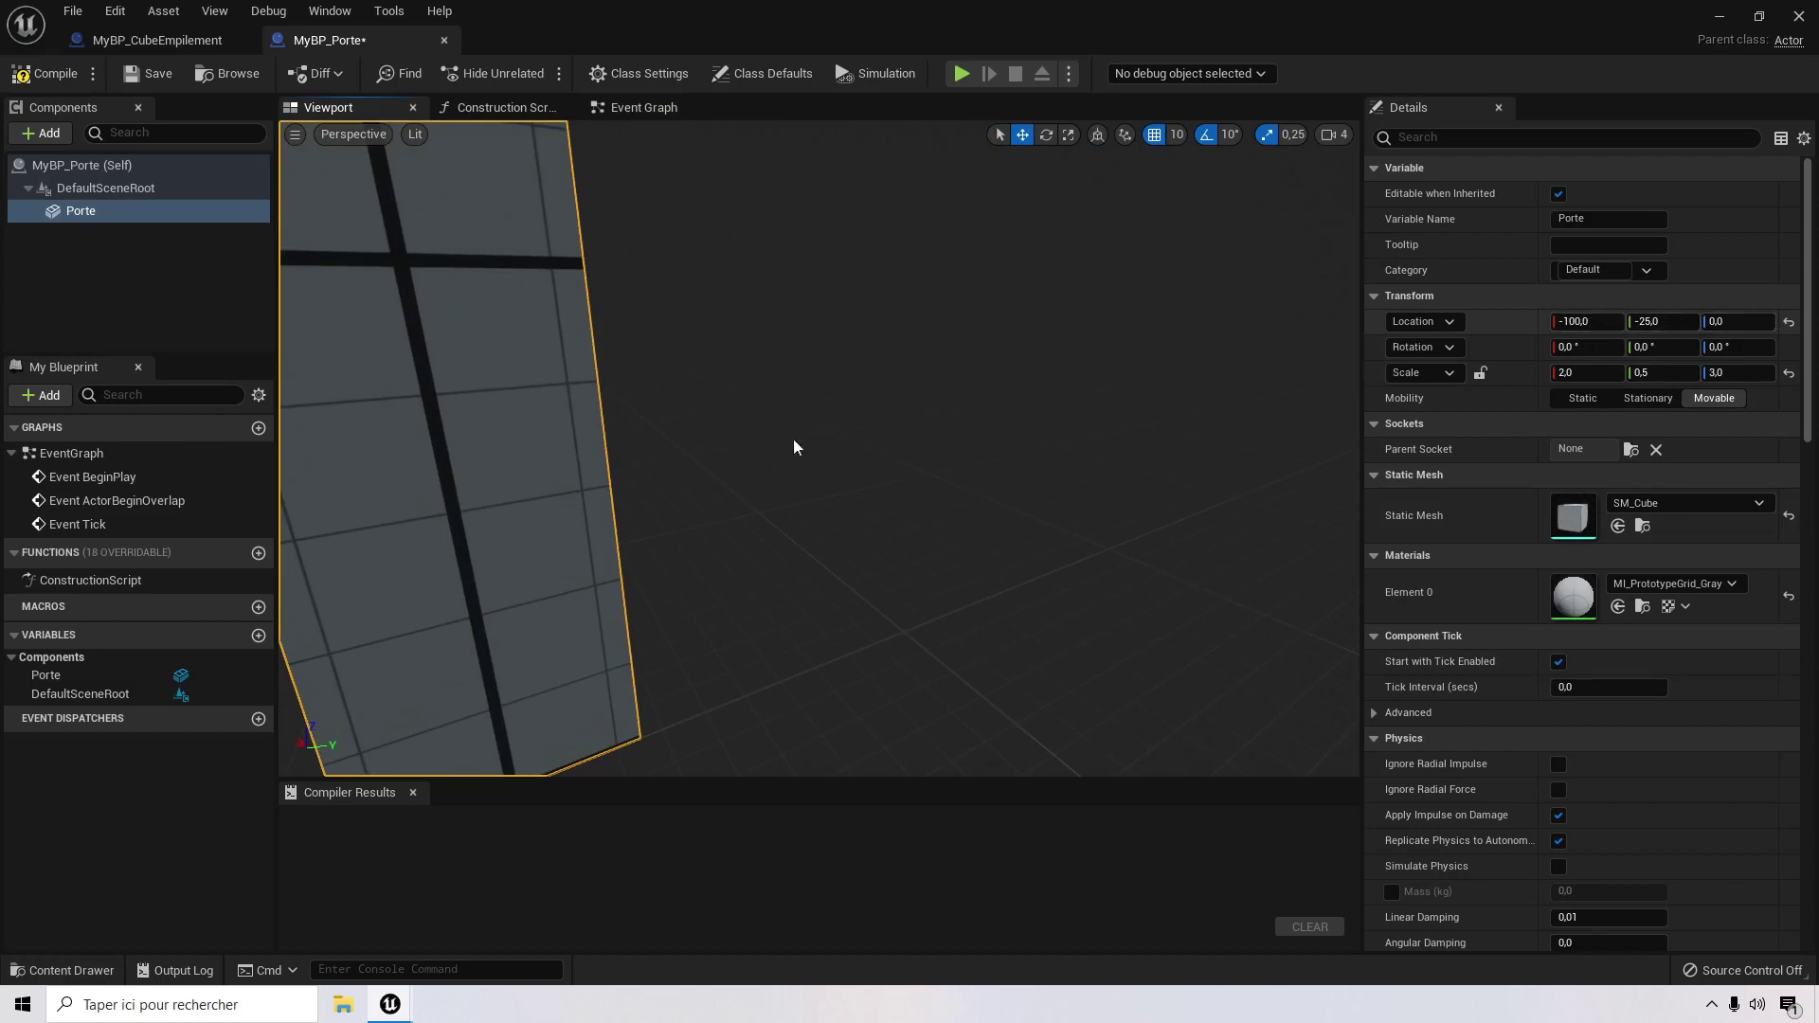
pyautogui.moveTo(753, 482); pyautogui.dragTo(747, 491, button='right')
pyautogui.scroll(3, 748, 492)
pyautogui.scroll(-4, 793, 531)
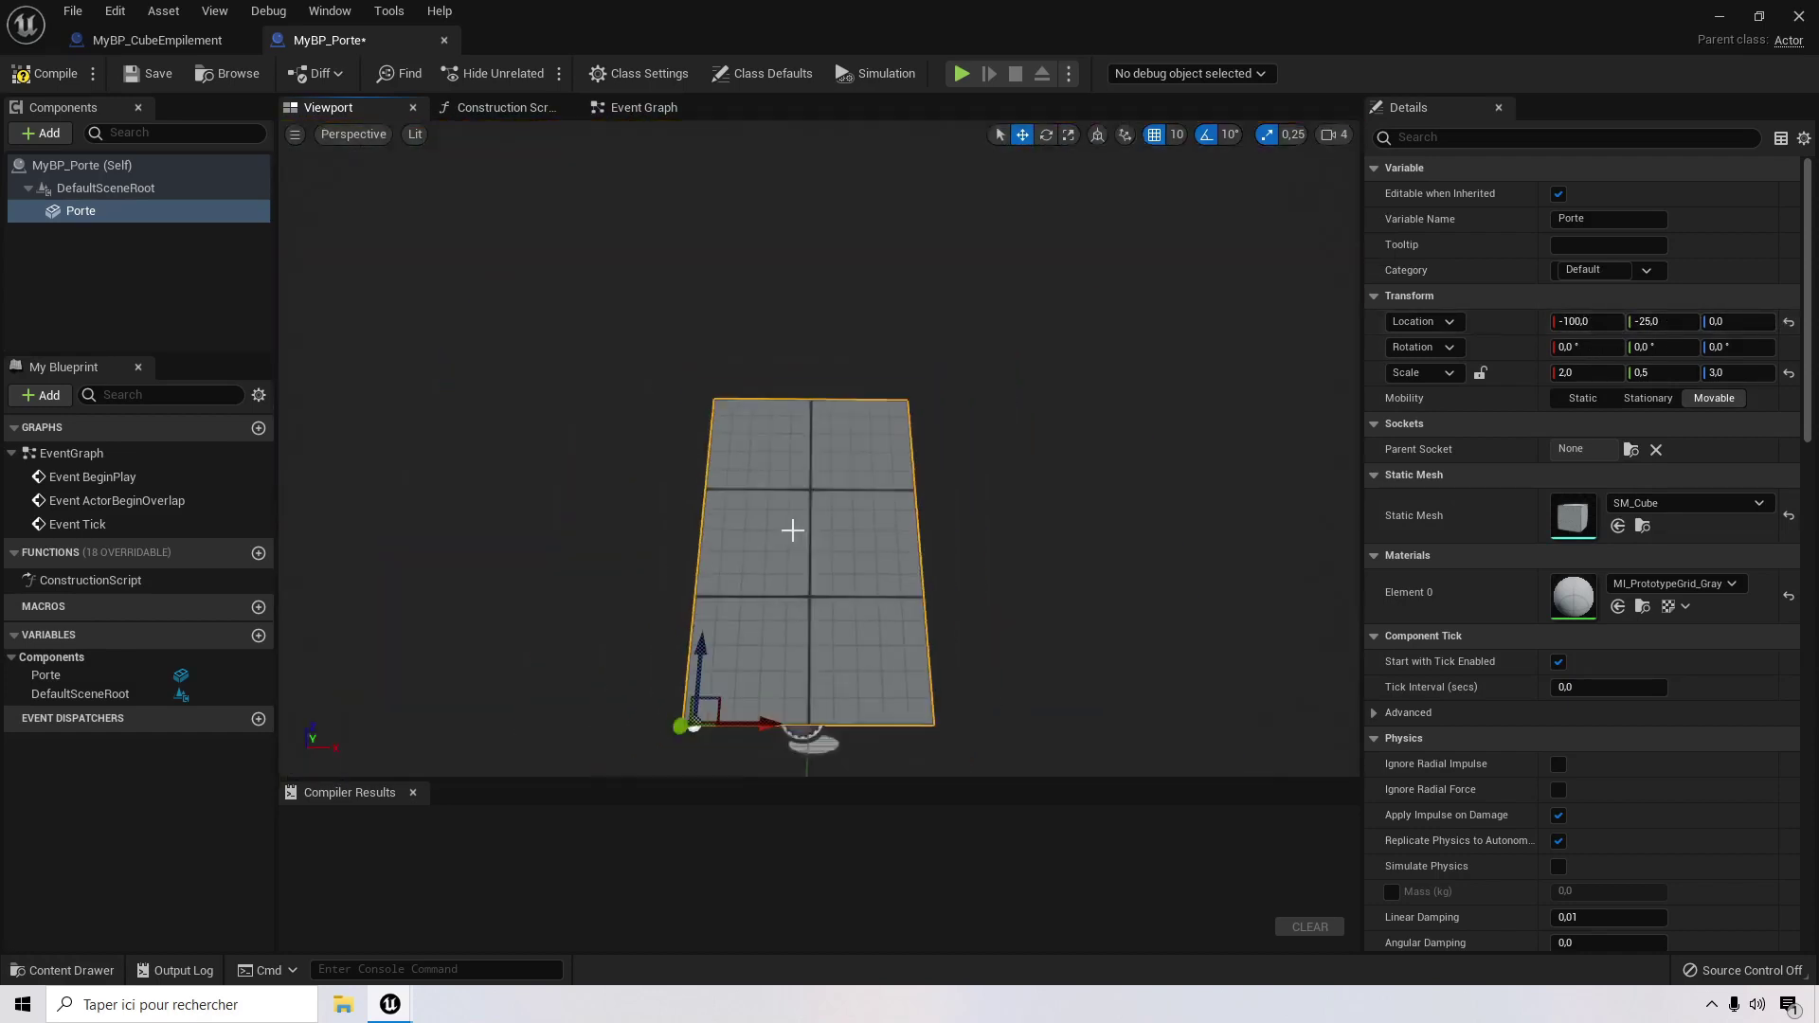
pyautogui.moveTo(793, 531); pyautogui.dragTo(817, 229, button='middle')
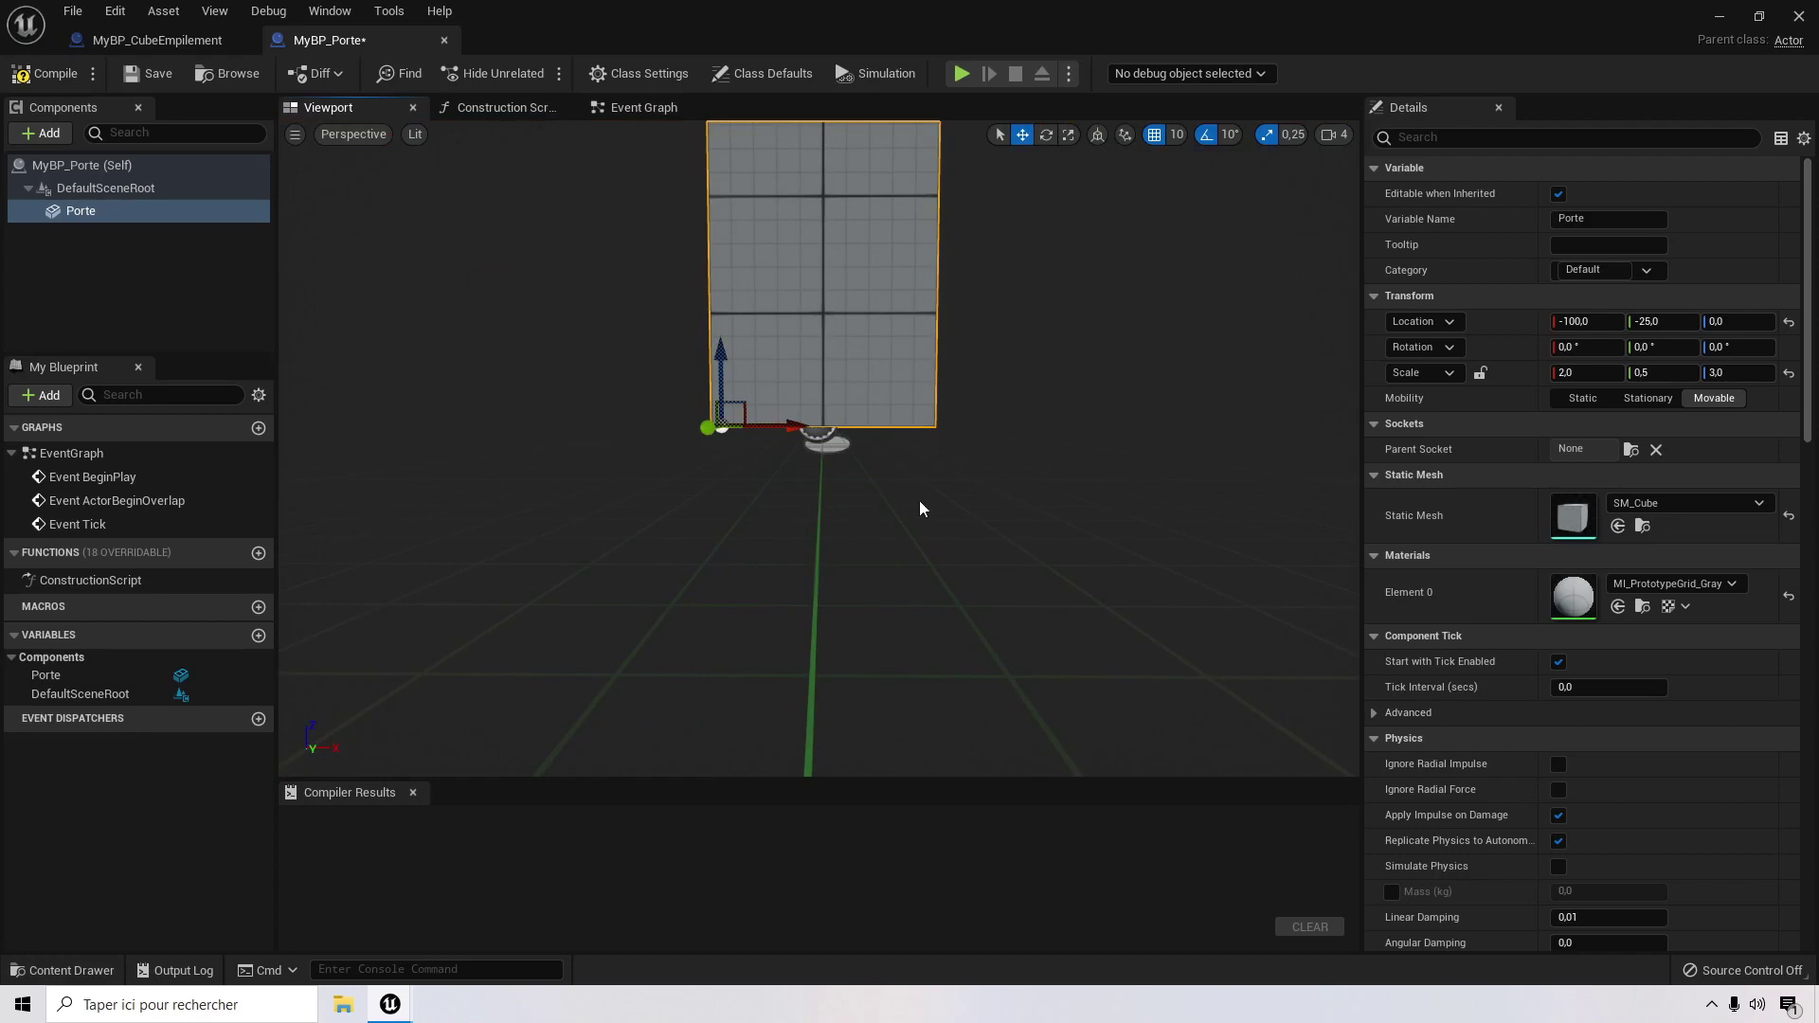
pyautogui.moveTo(1052, 411); pyautogui.dragTo(1082, 289, button='right')
pyautogui.scroll(4, 1032, 395)
pyautogui.moveTo(1033, 395); pyautogui.dragTo(1014, 502, button='right')
pyautogui.scroll(-7, 1025, 354)
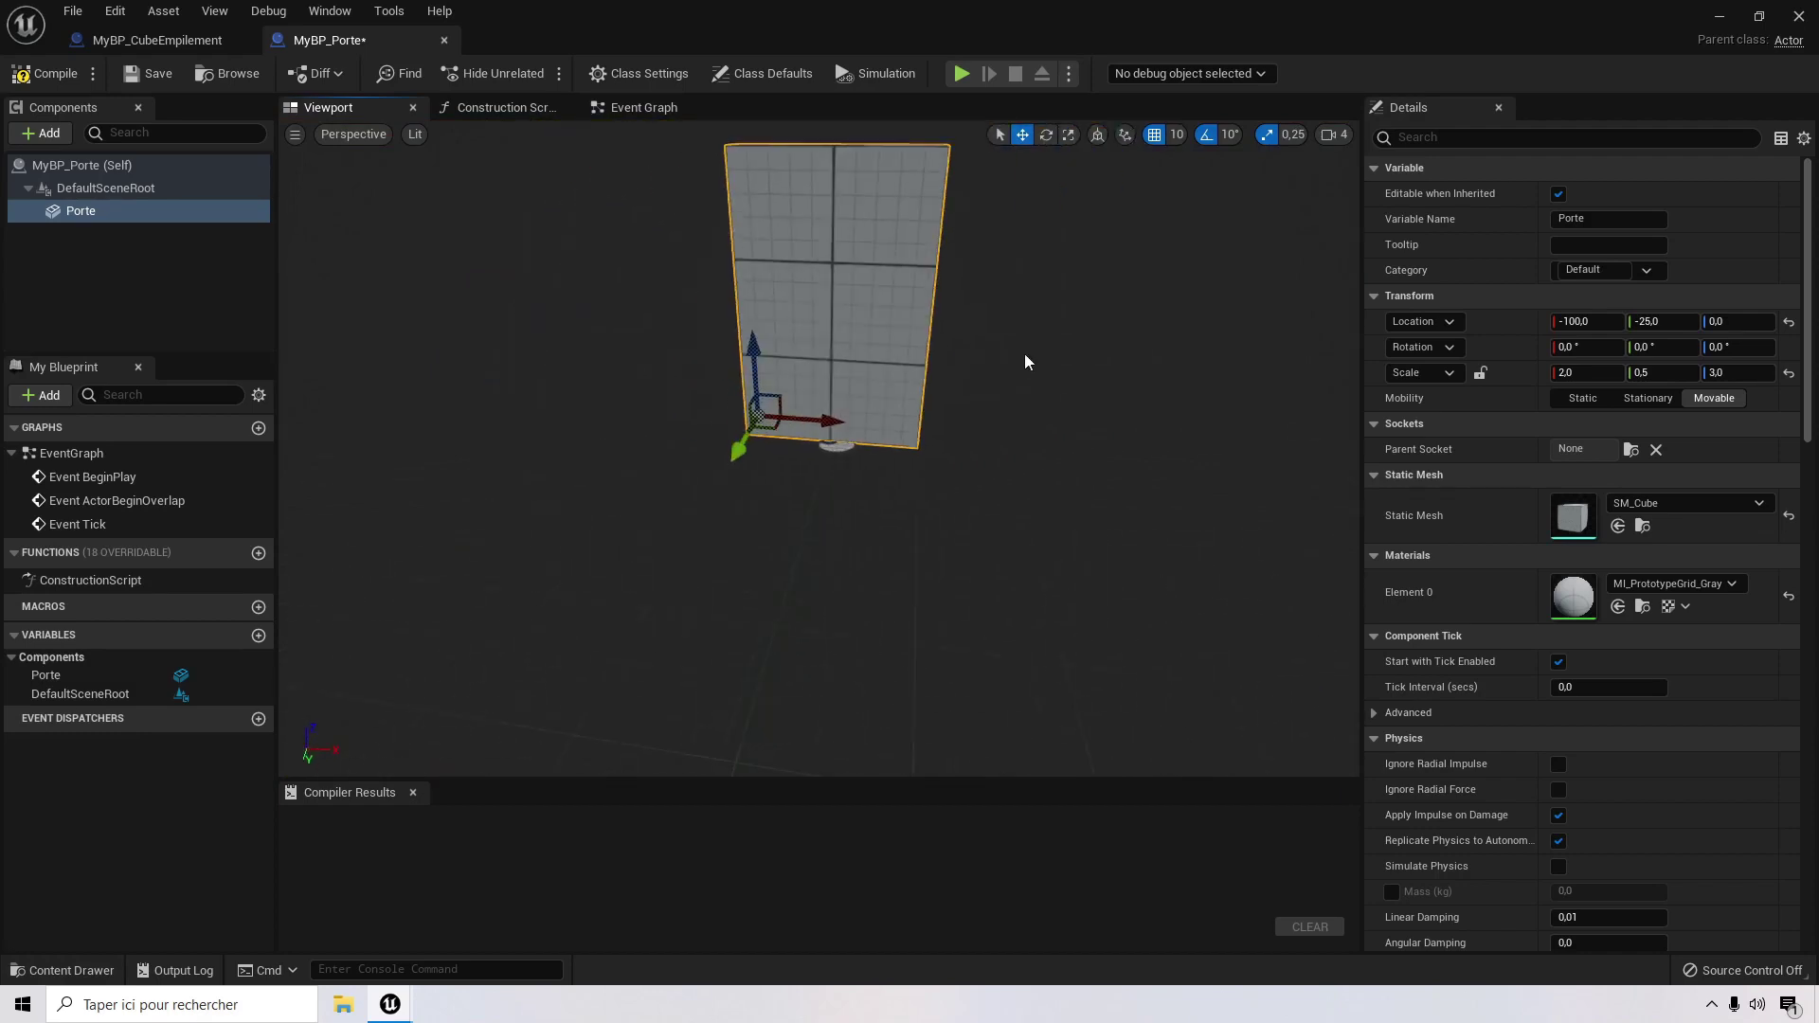
pyautogui.moveTo(1025, 351)
pyautogui.mouseDown(button='right')
pyautogui.moveTo(1052, 322)
pyautogui.moveTo(1023, 350)
pyautogui.mouseUp(button='right')
pyautogui.scroll(4, 1051, 322)
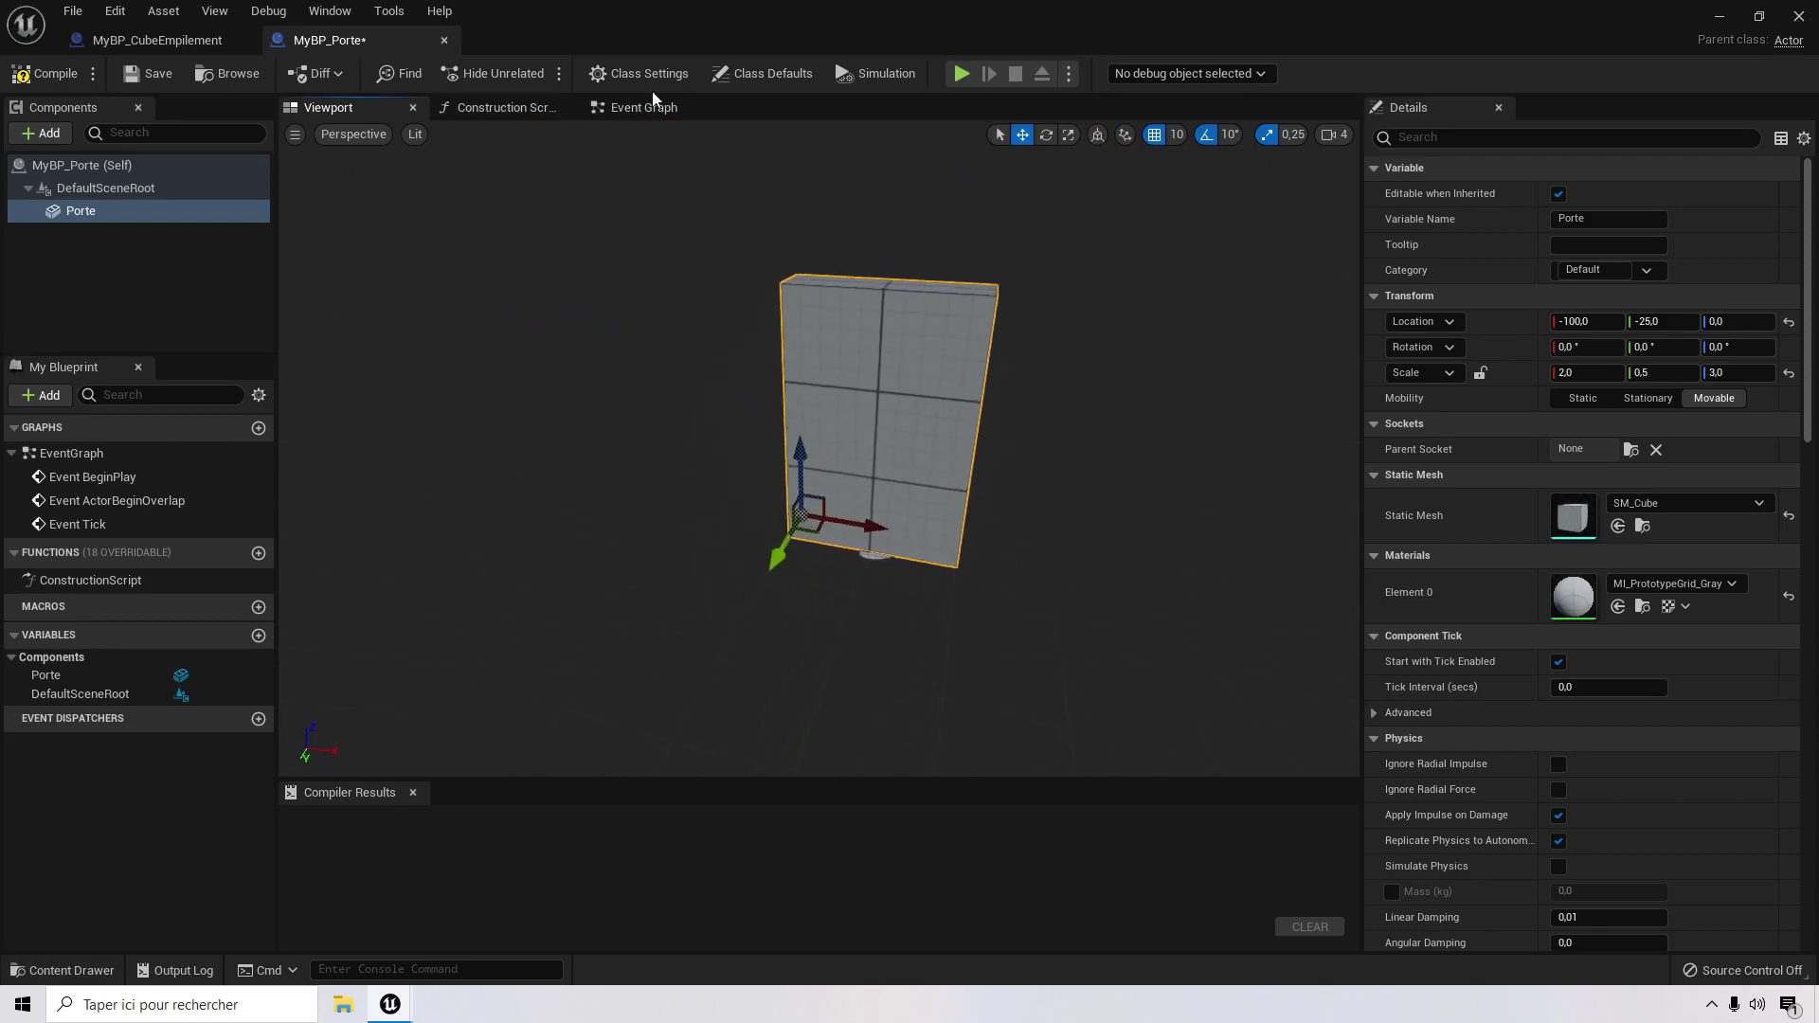
# Step: Compile and save the MyBP_Porte blueprint
pyautogui.click(70, 78)
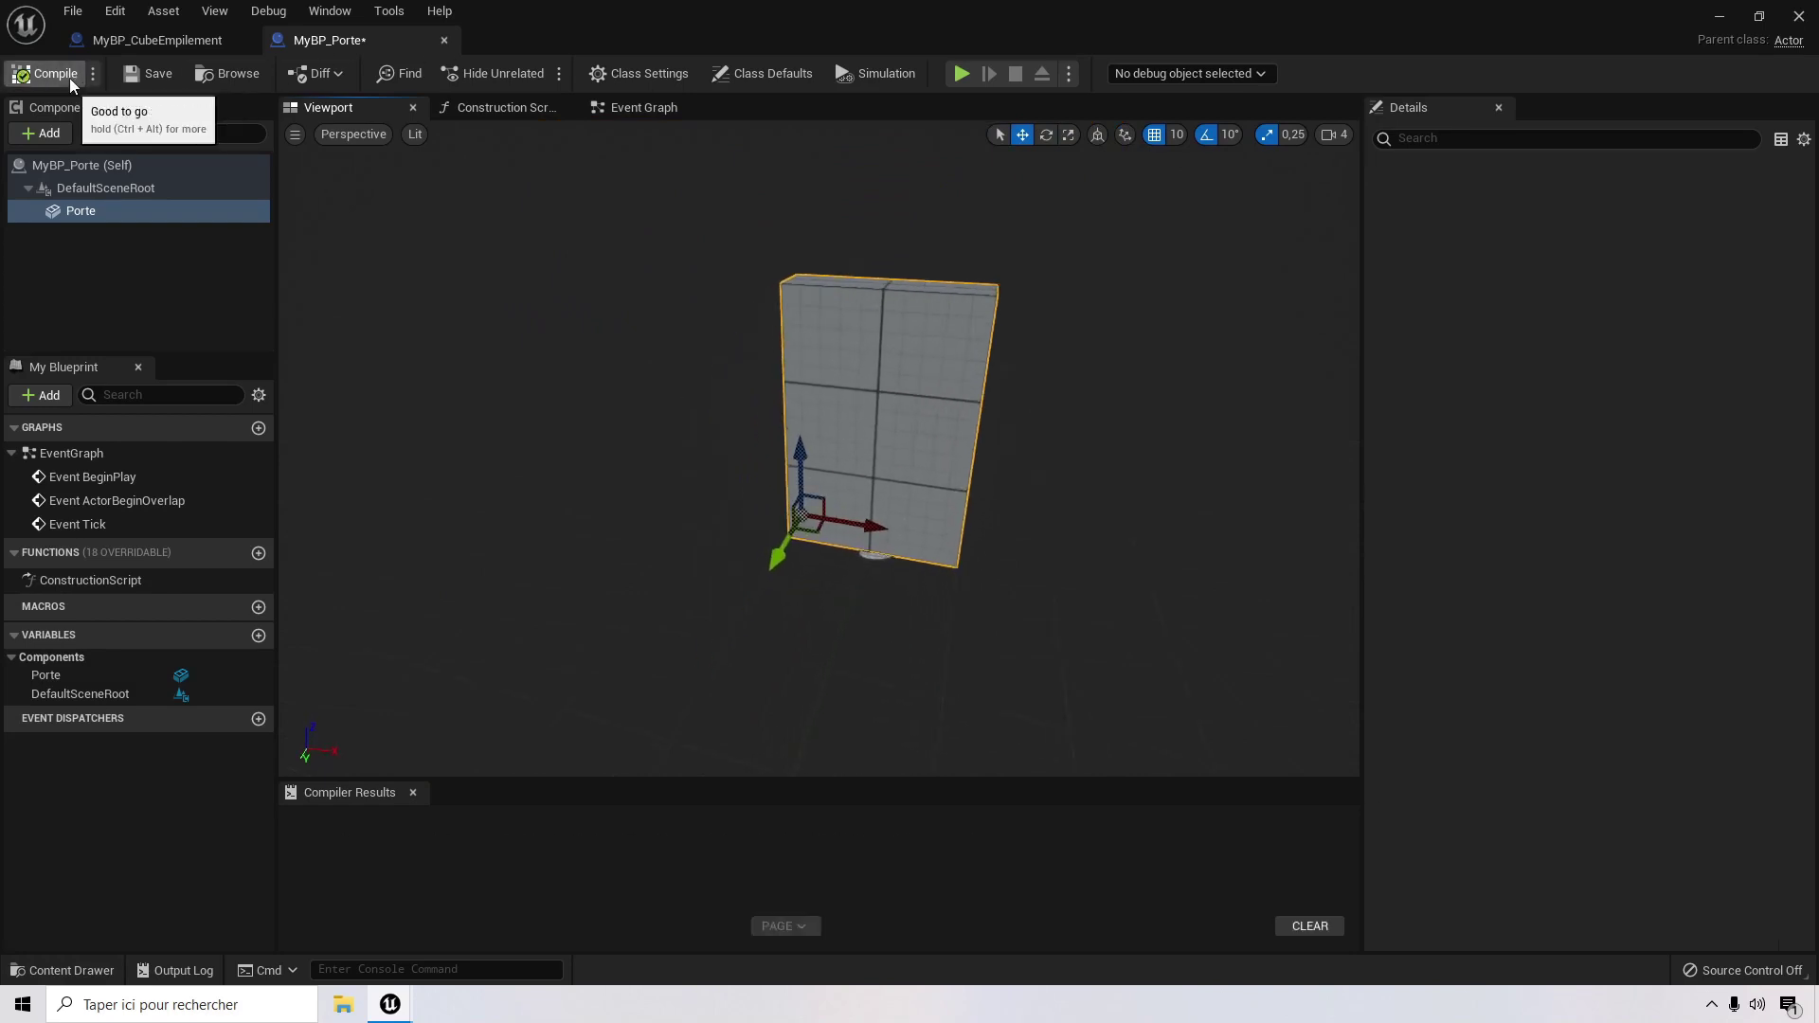
pyautogui.click(149, 77)
pyautogui.moveTo(612, 338)
pyautogui.mouseDown(button='right')
pyautogui.moveTo(678, 320)
pyautogui.moveTo(612, 343)
pyautogui.mouseUp(button='right')
pyautogui.moveTo(469, 525); pyautogui.dragTo(441, 555, button='right')
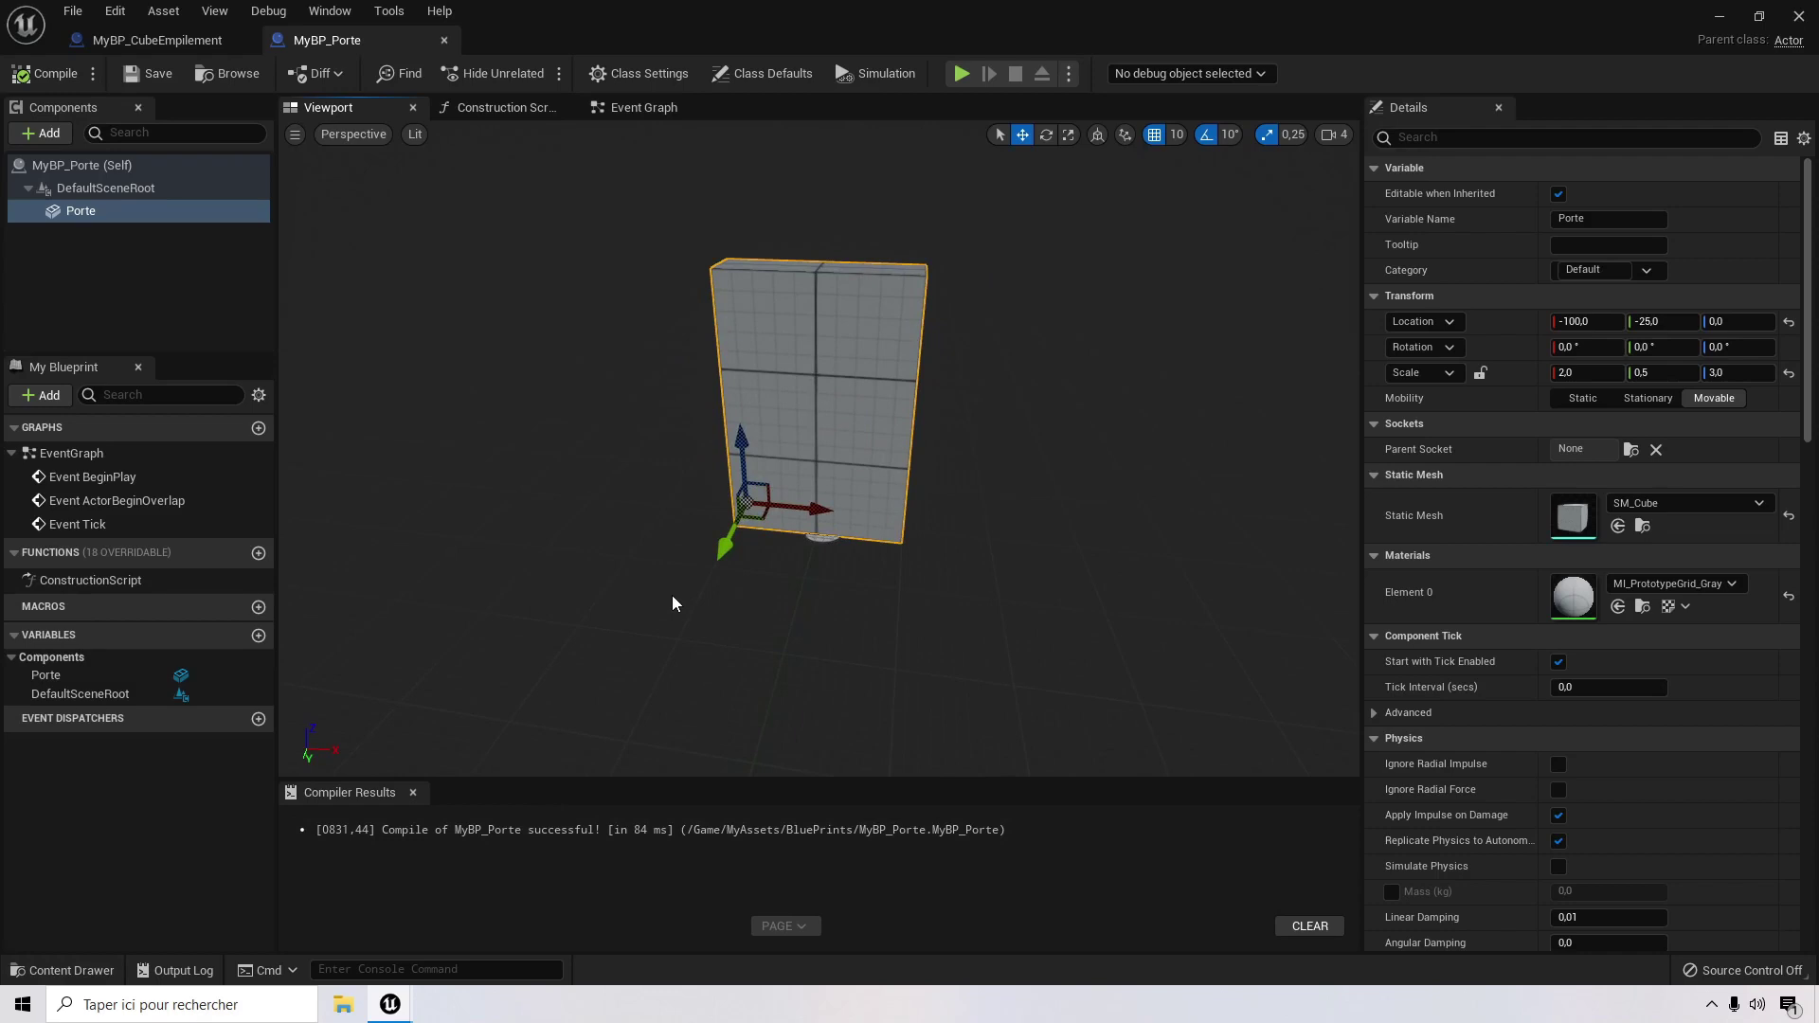
# Step: Open the Event Graph of MyBP_Porte and look over its default events down to the empty area below Event Tick
pyautogui.click(649, 108)
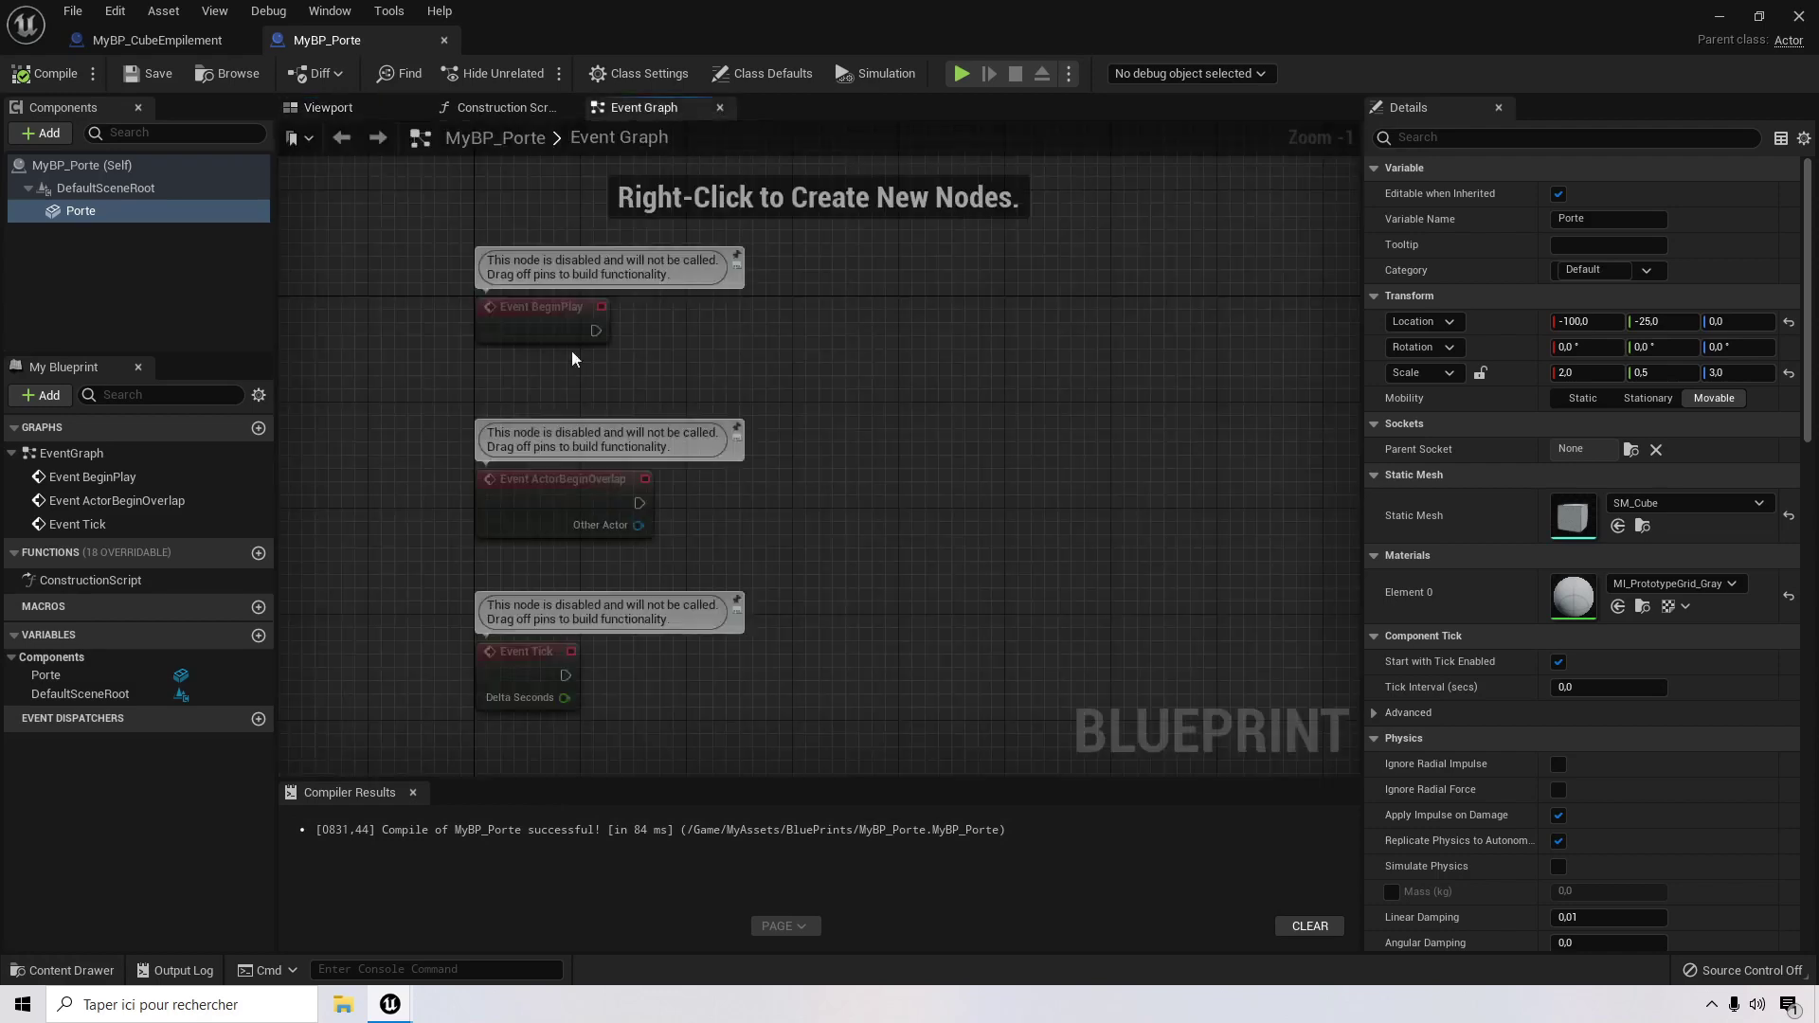
pyautogui.moveTo(842, 473)
pyautogui.mouseDown(button='right')
pyautogui.moveTo(837, 459)
pyautogui.moveTo(858, 469)
pyautogui.mouseUp(button='right')
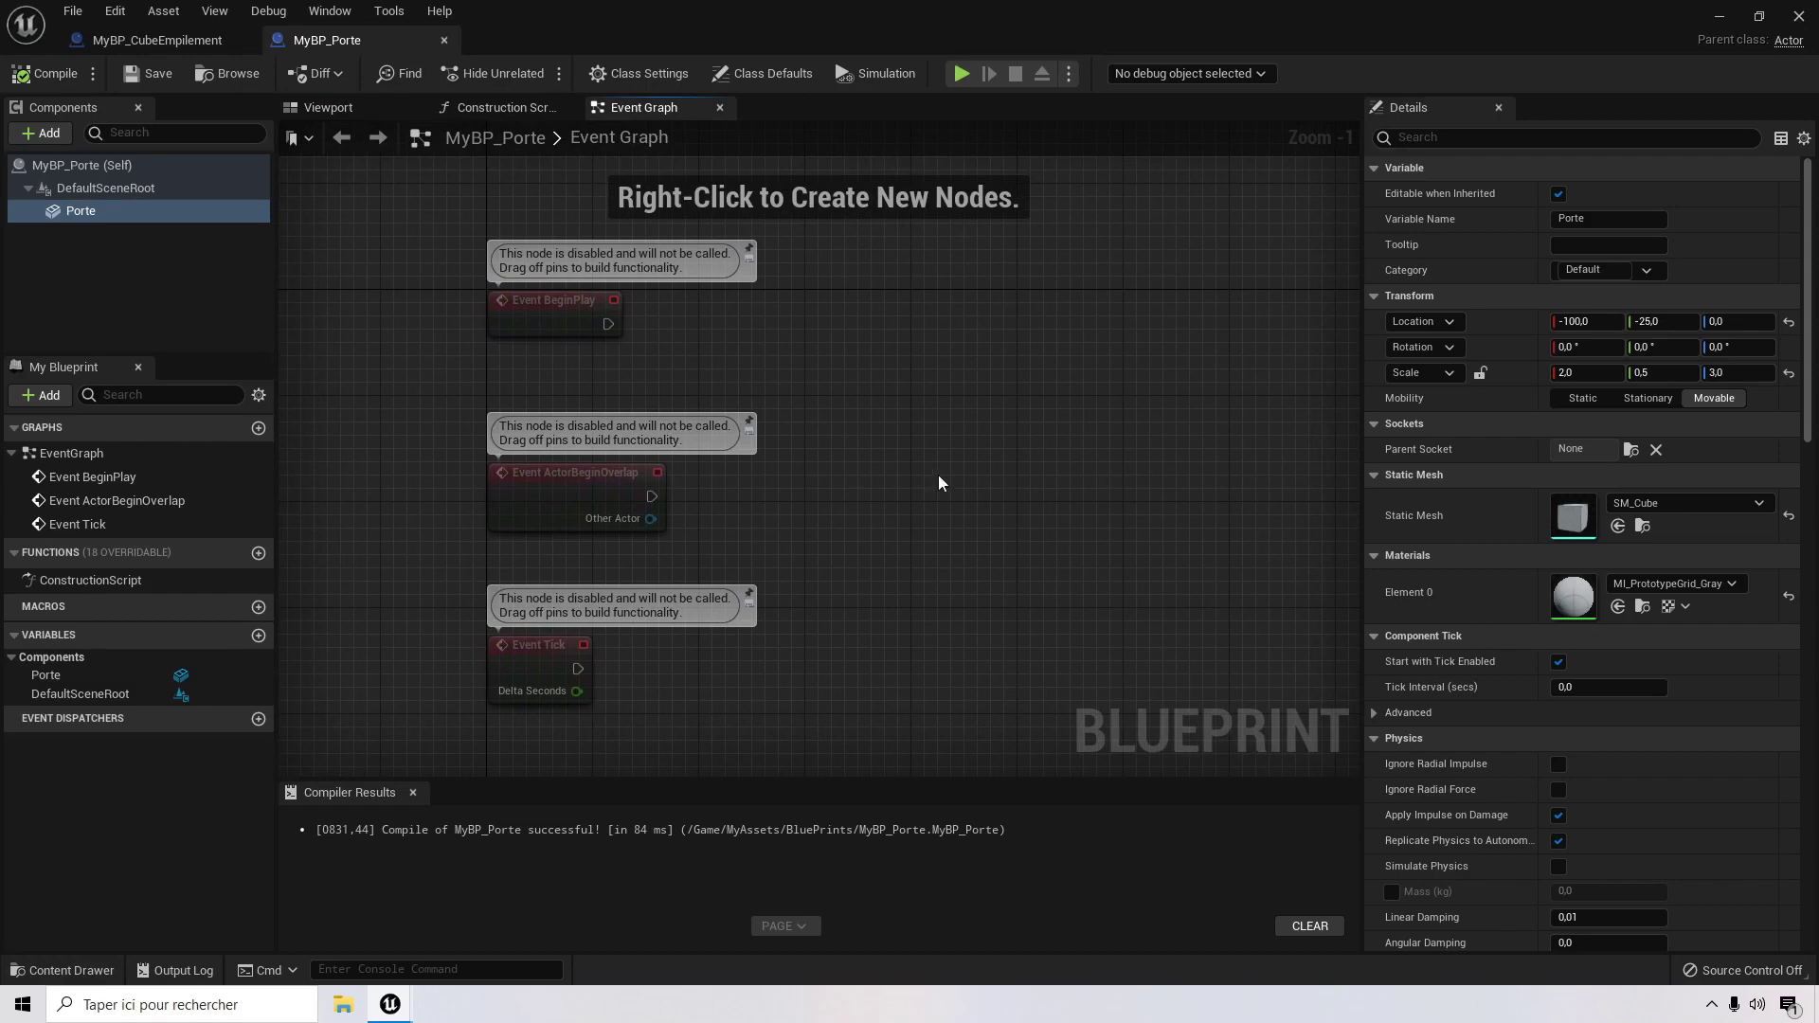
pyautogui.moveTo(941, 515)
pyautogui.mouseDown(button='right')
pyautogui.moveTo(938, 495)
pyautogui.moveTo(960, 520)
pyautogui.moveTo(938, 524)
pyautogui.moveTo(929, 496)
pyautogui.moveTo(914, 524)
pyautogui.moveTo(892, 495)
pyautogui.moveTo(955, 496)
pyautogui.mouseUp(button='right')
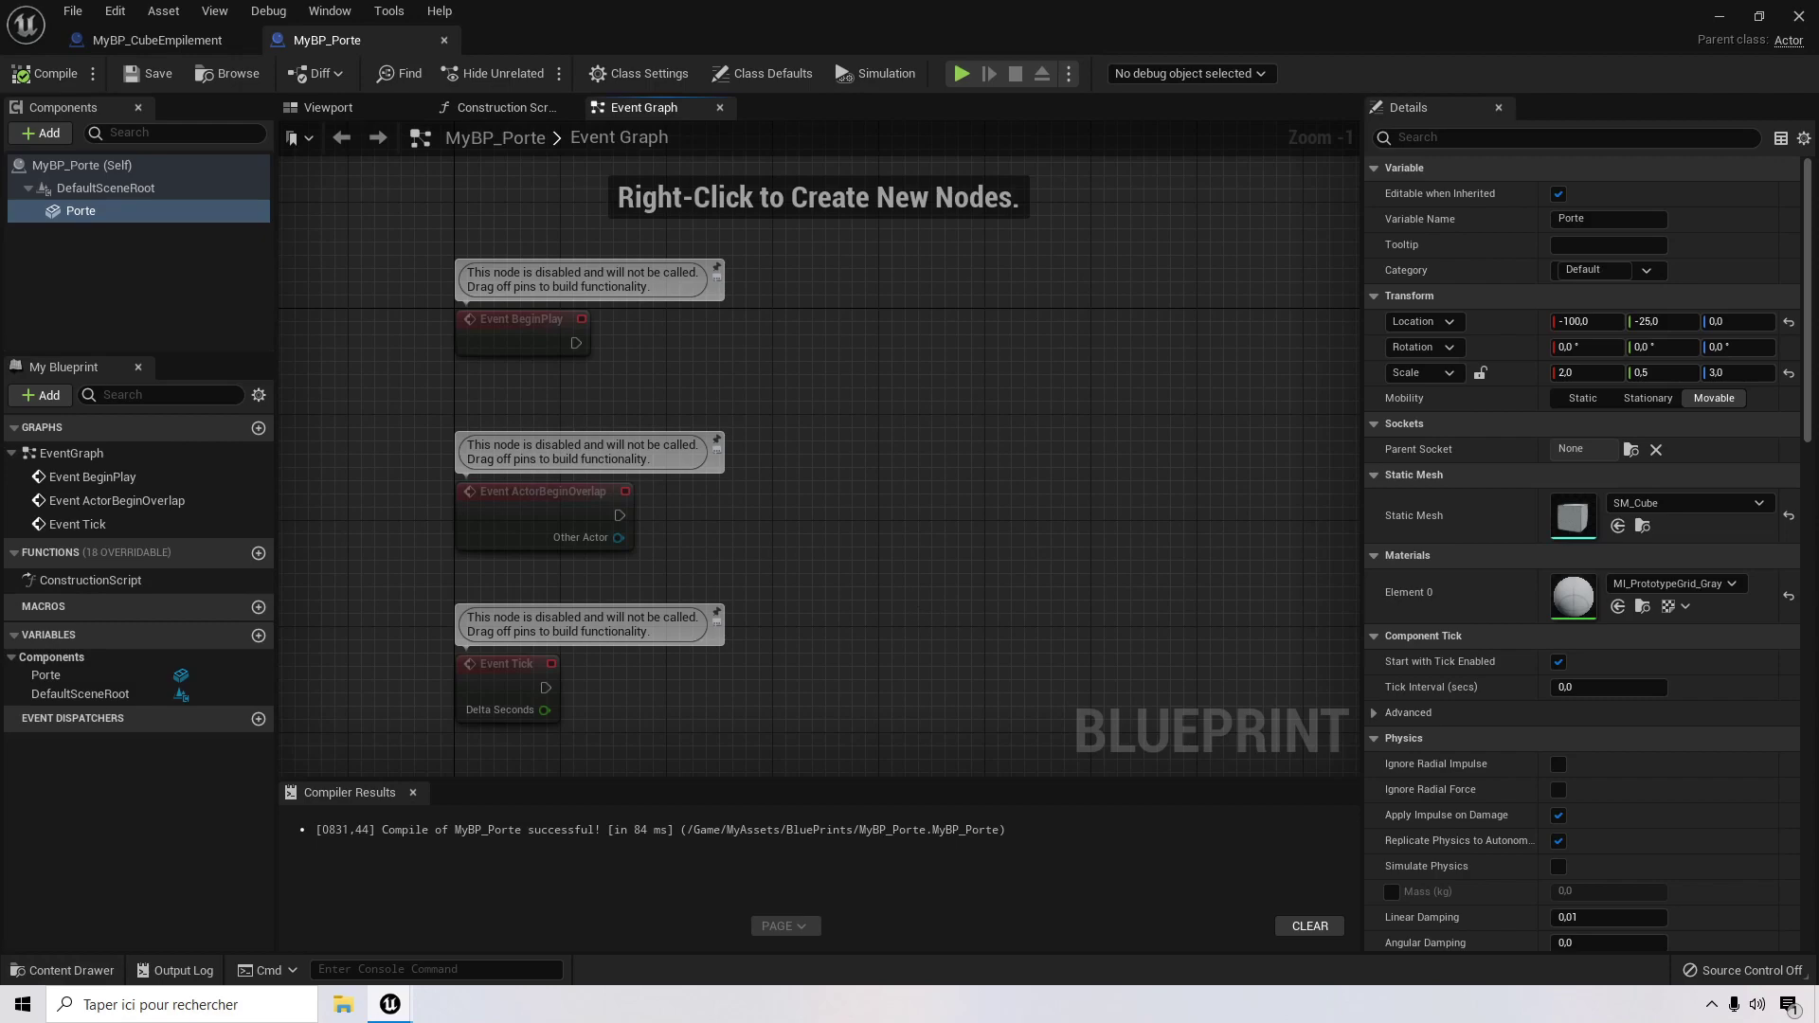
pyautogui.moveTo(891, 569); pyautogui.dragTo(889, 567, button='right')
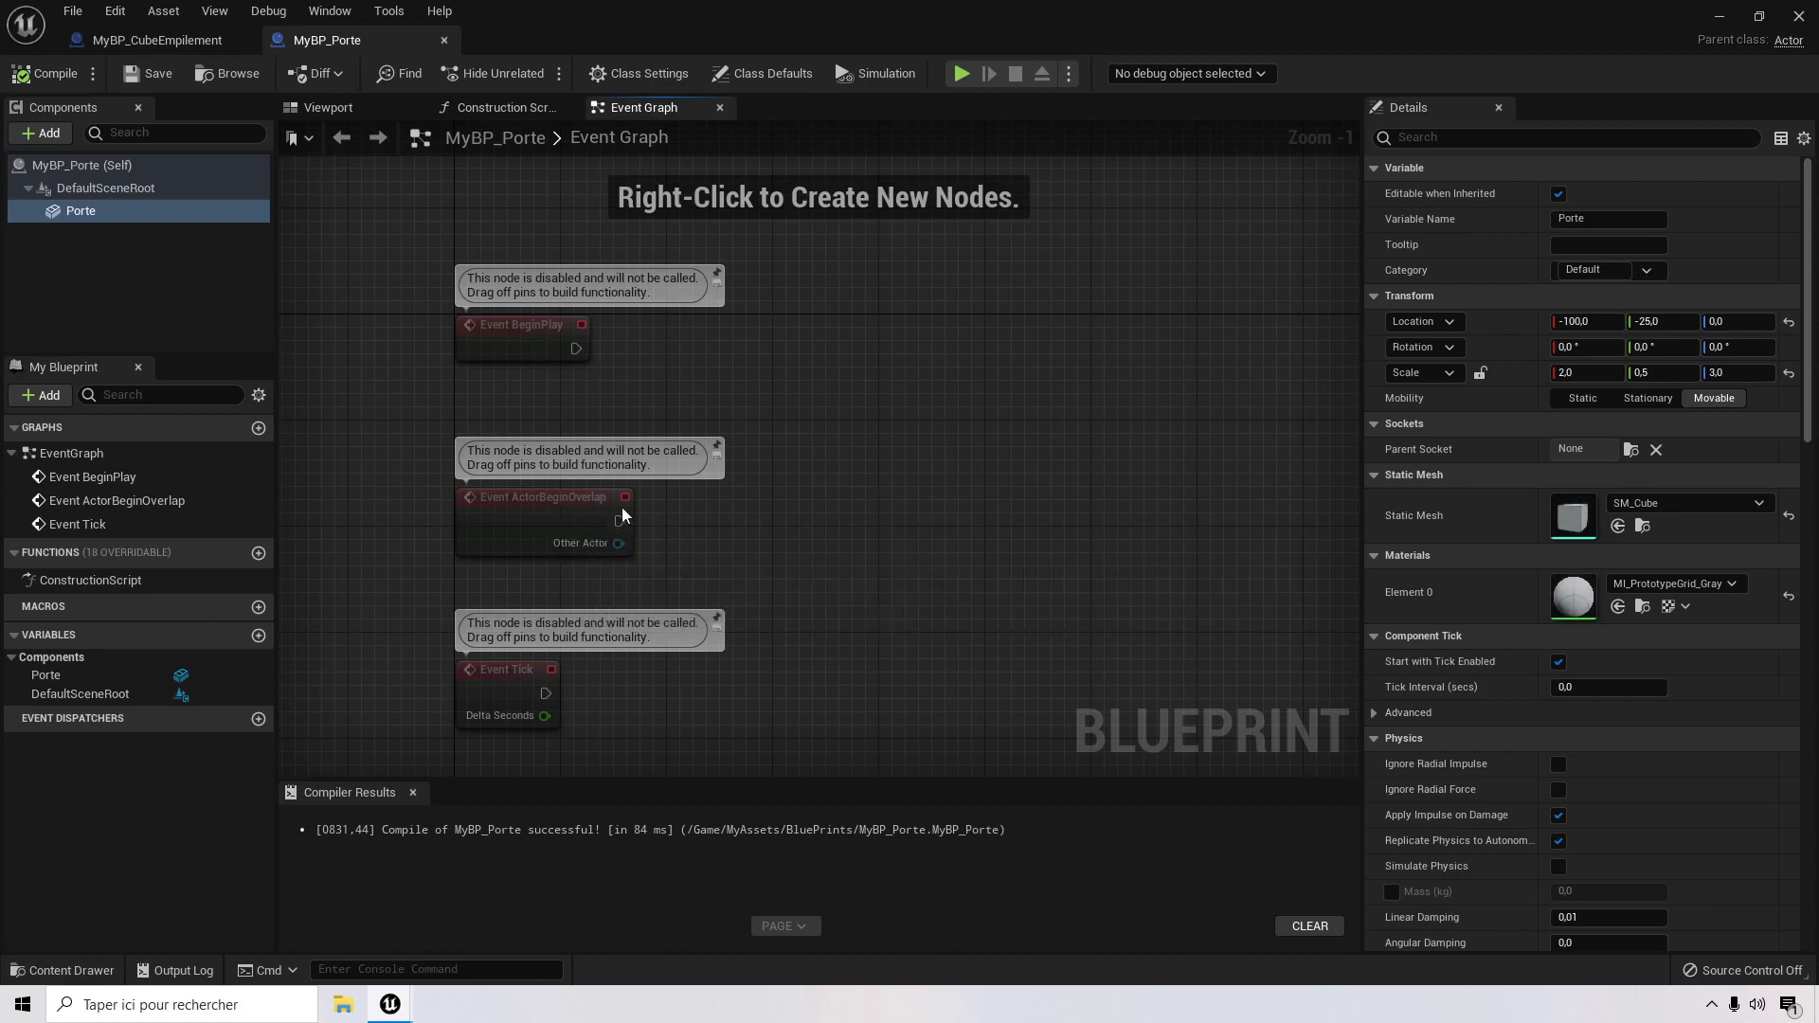
pyautogui.moveTo(769, 536); pyautogui.dragTo(777, 533, button='right')
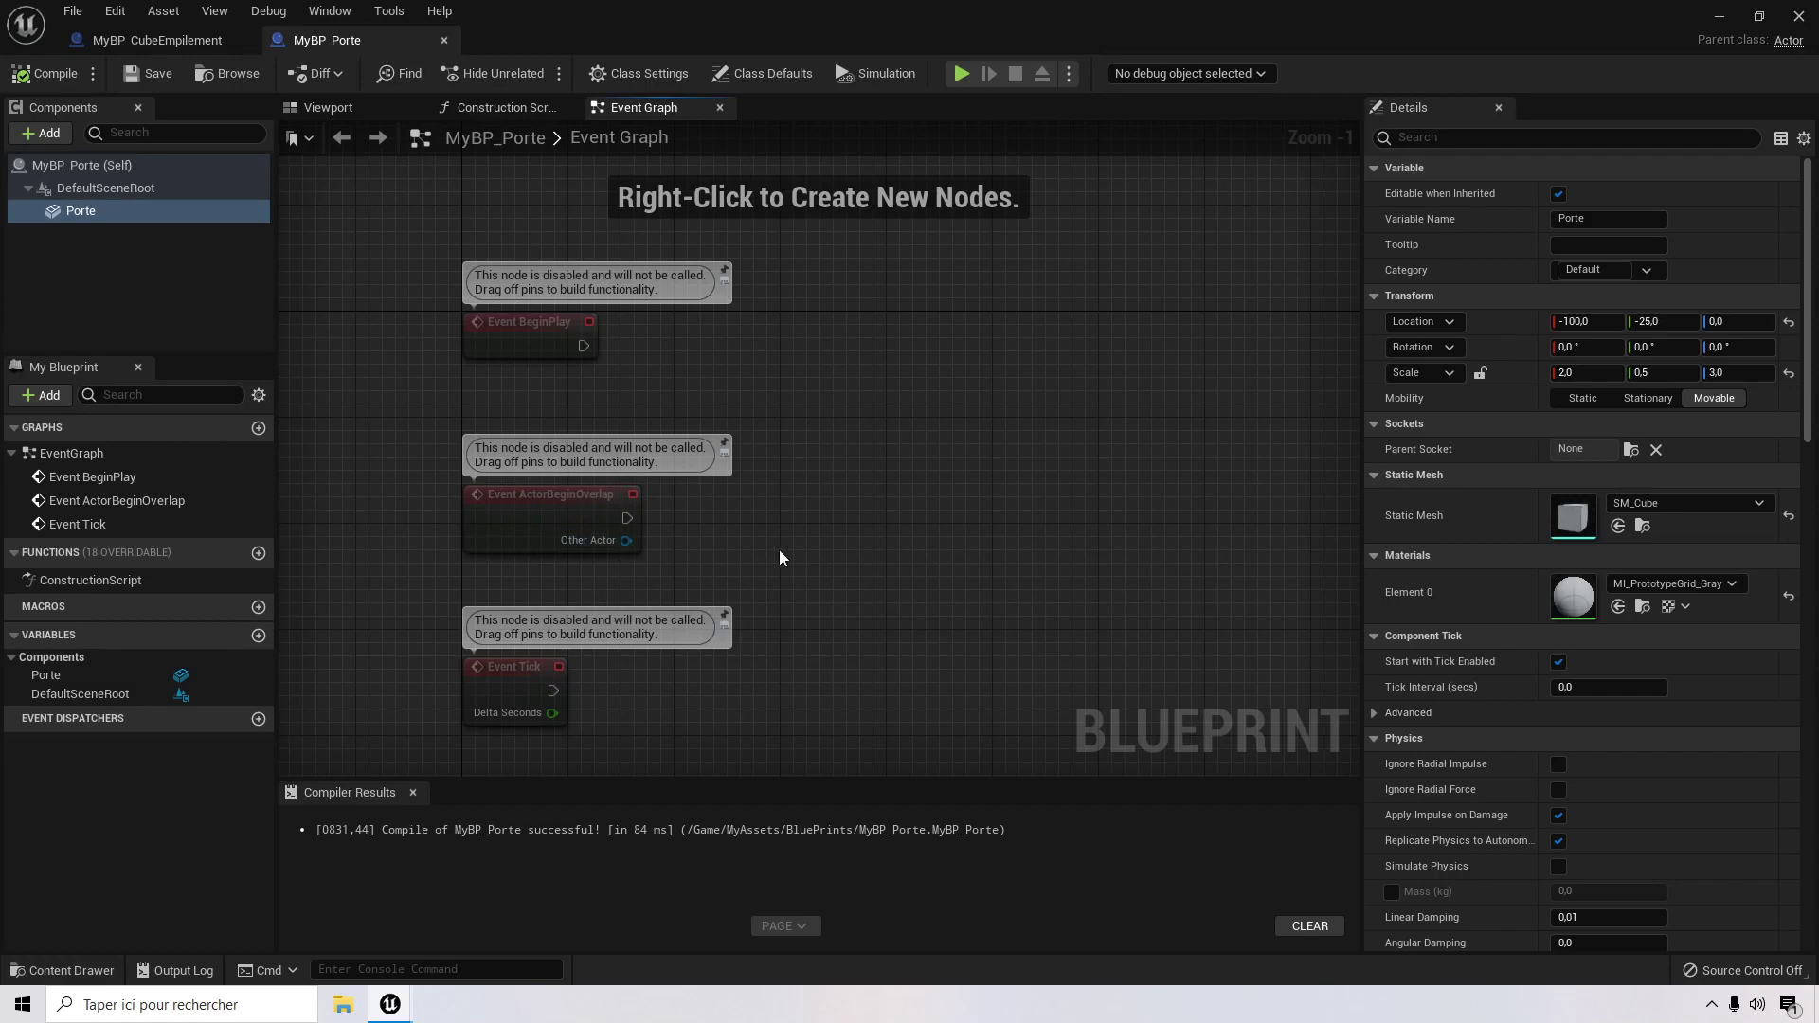
pyautogui.moveTo(779, 557); pyautogui.dragTo(793, 472, button='right')
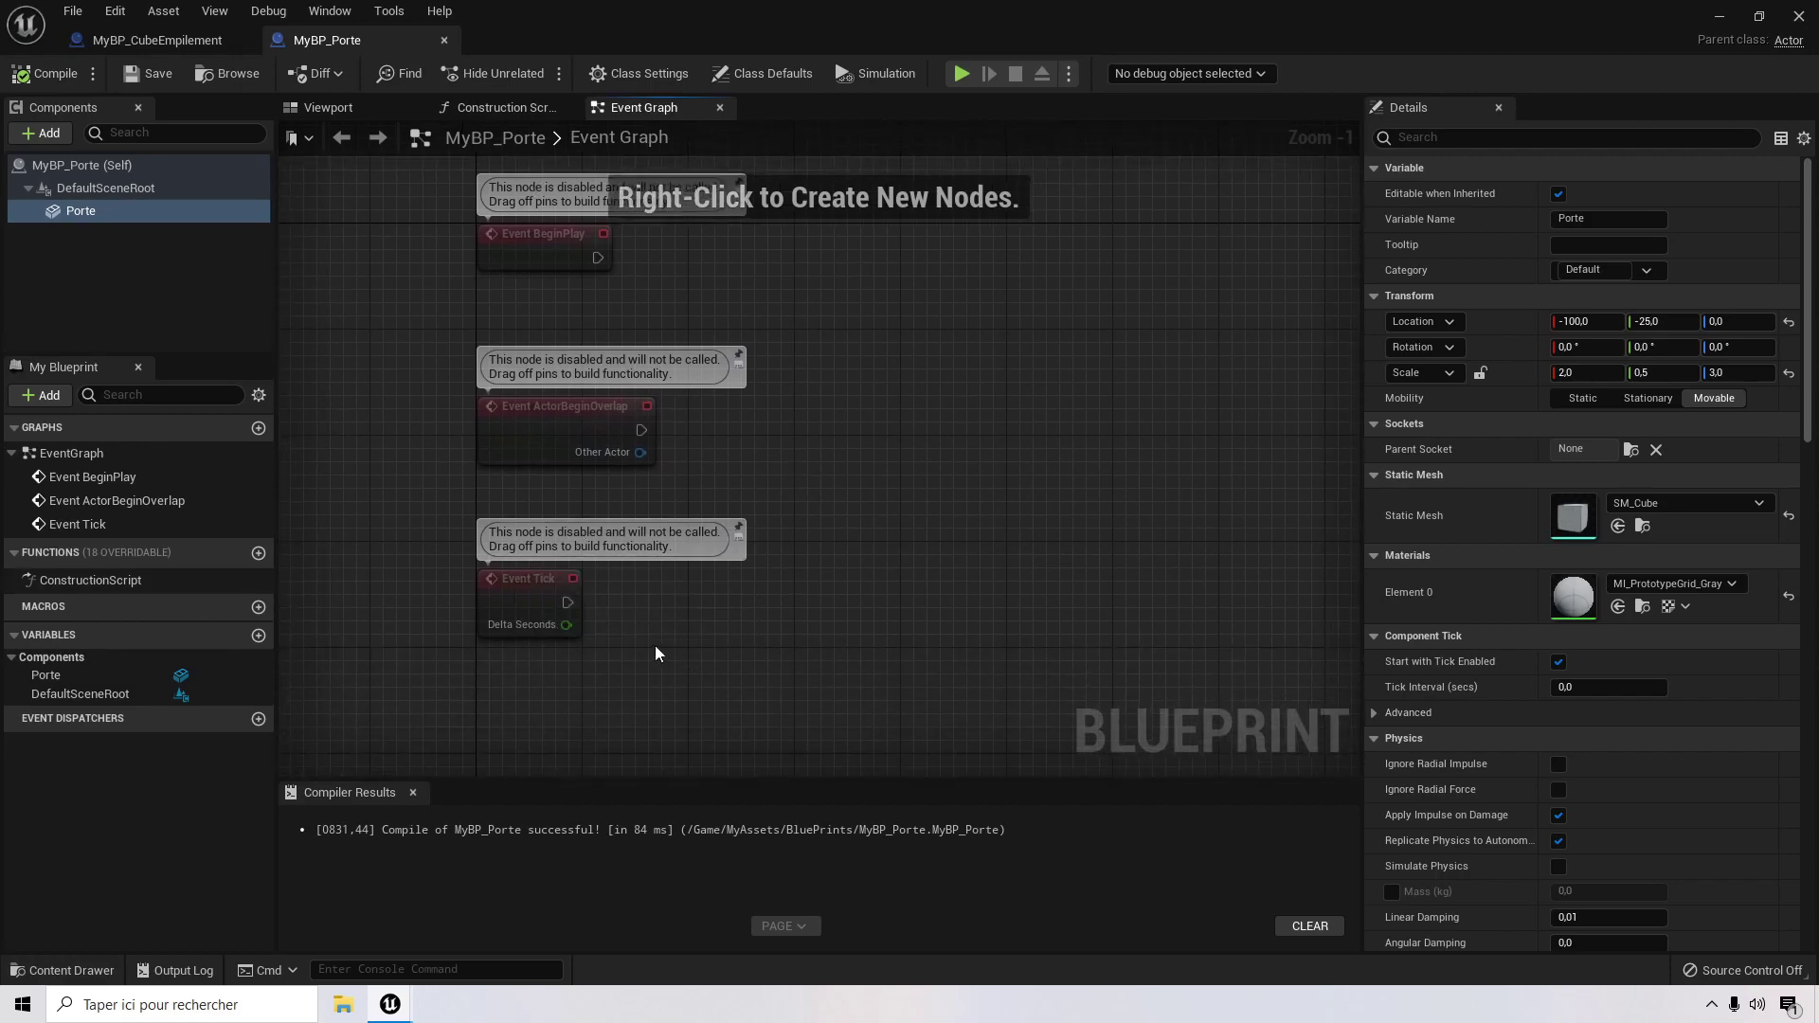
pyautogui.moveTo(799, 650); pyautogui.dragTo(840, 374, button='right')
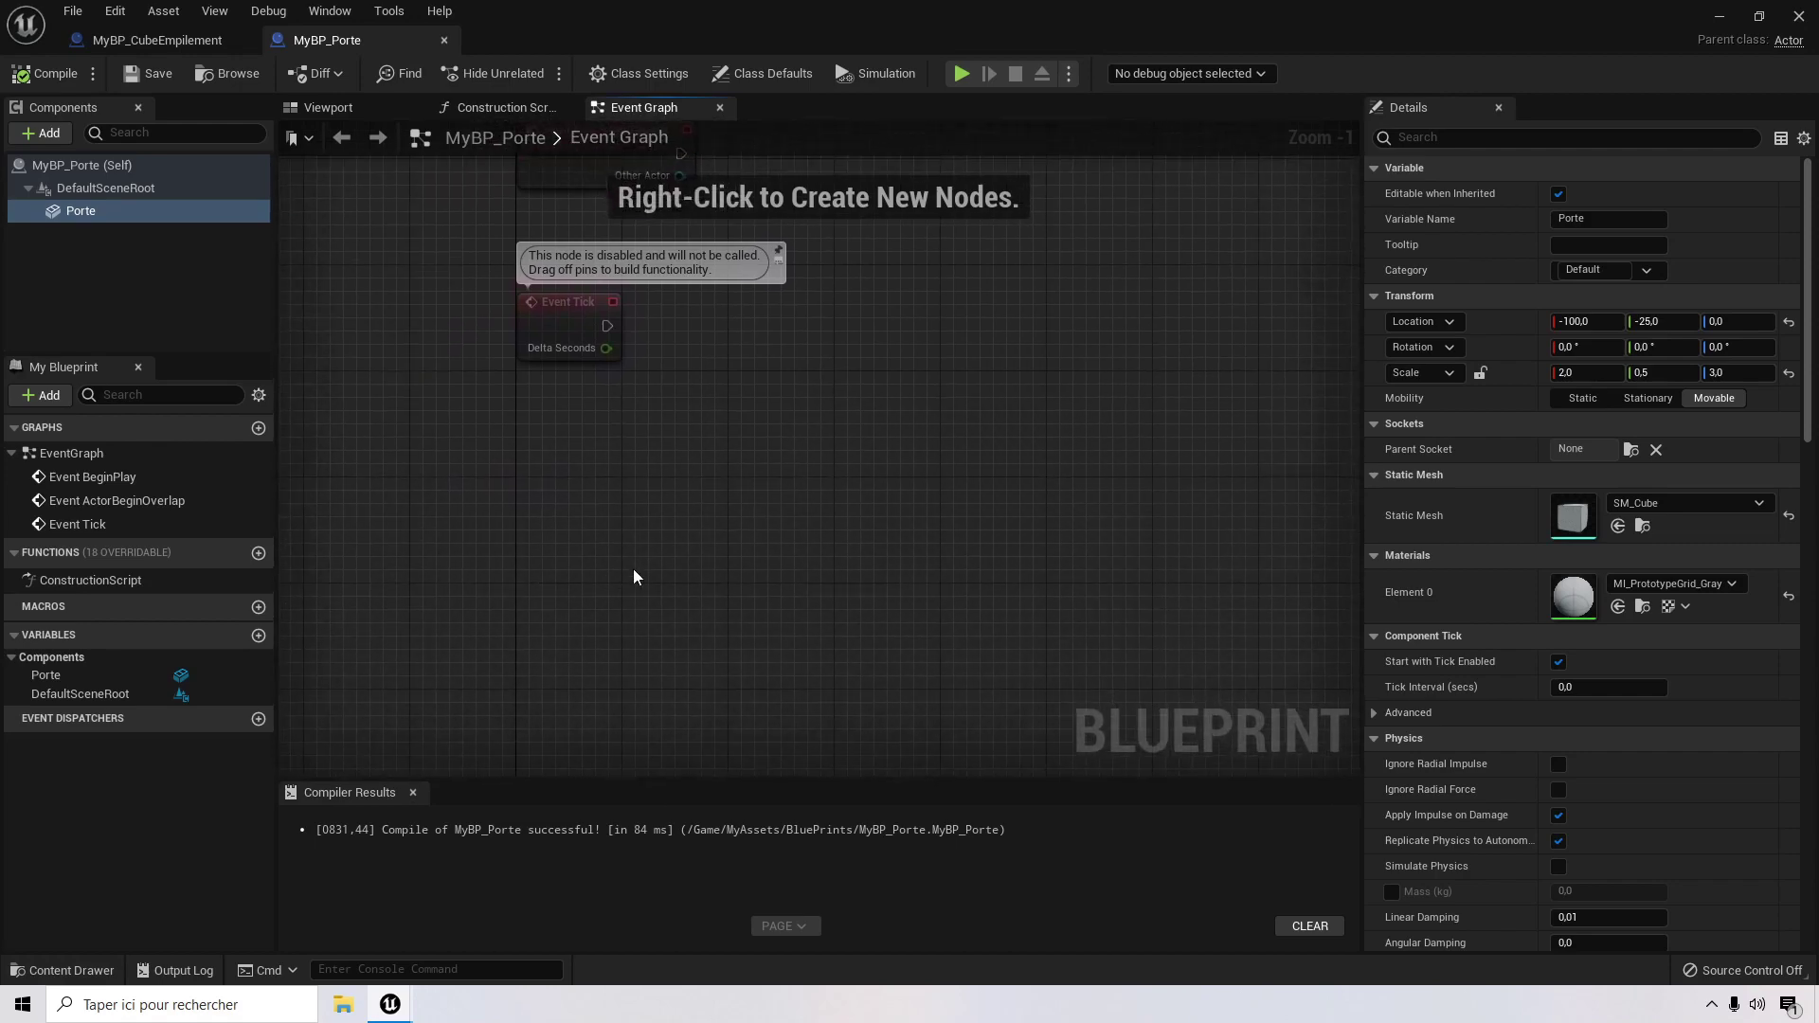
pyautogui.moveTo(638, 571); pyautogui.dragTo(646, 526, button='right')
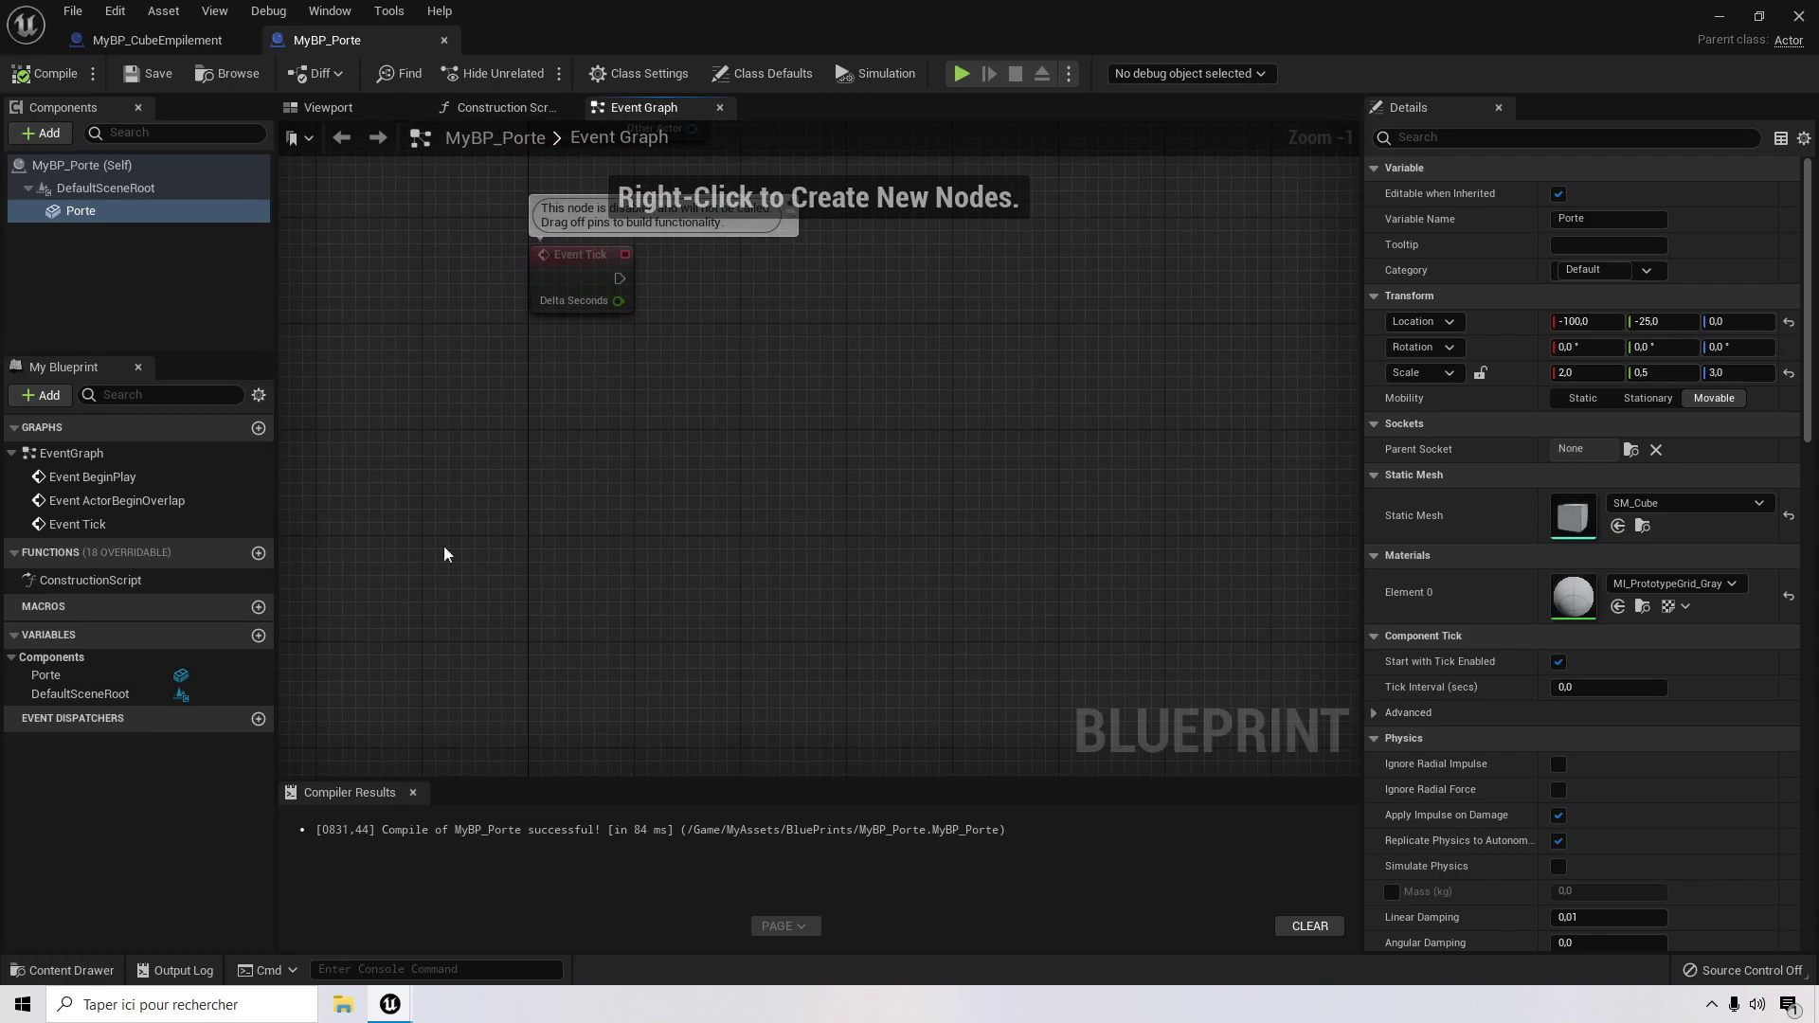
# Step: Add a custom event node to the Event Graph and place it below Event Tick, aligned with the default events
pyautogui.rightClick(708, 462)
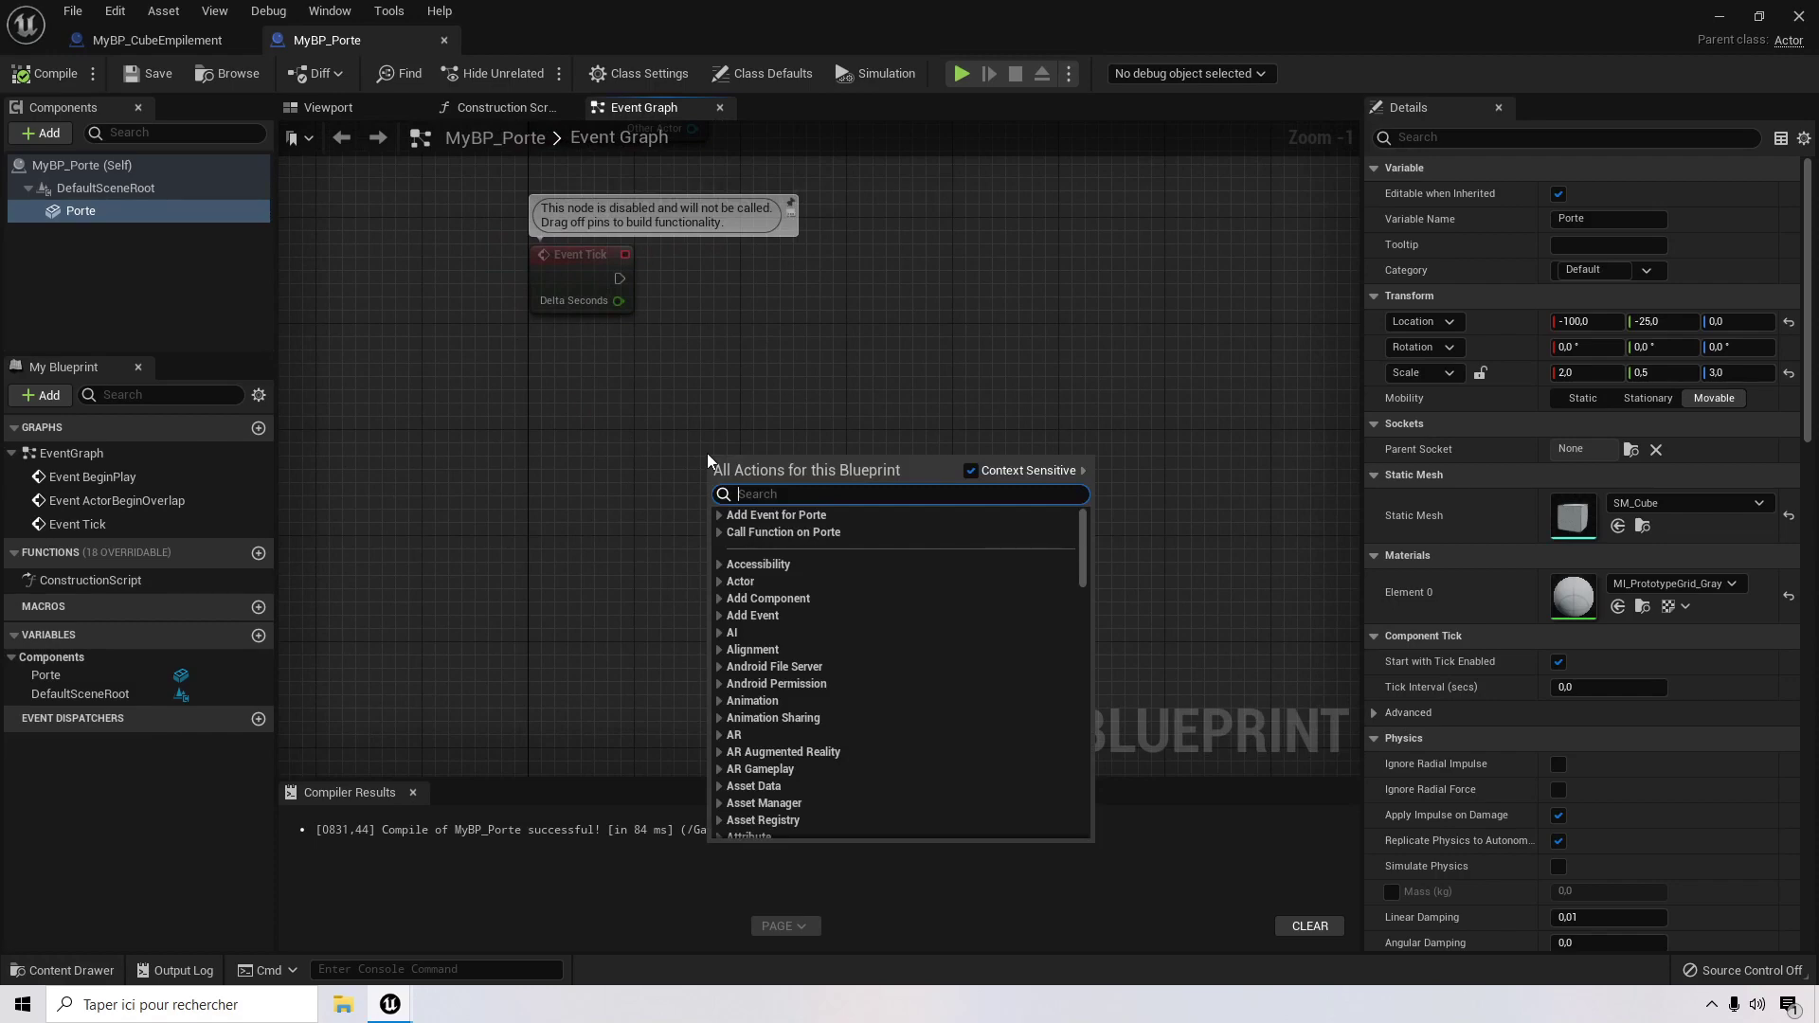
pyautogui.write('add cust')
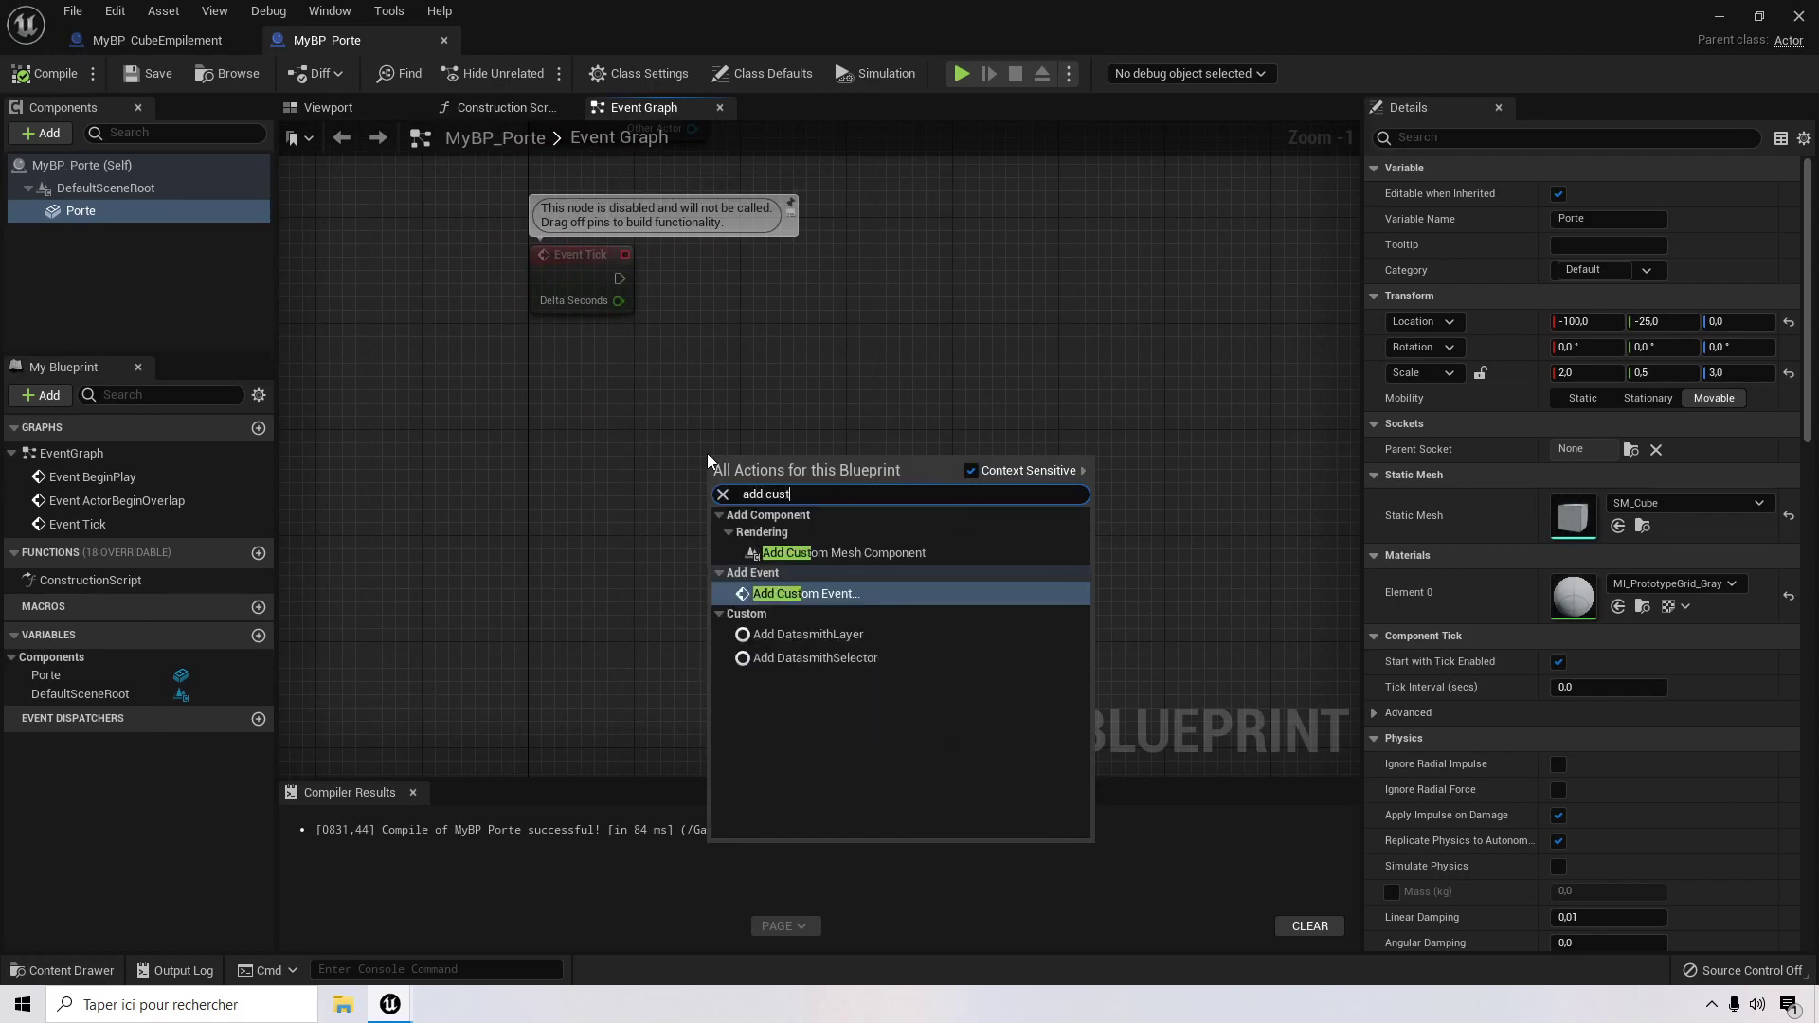
pyautogui.write('om')
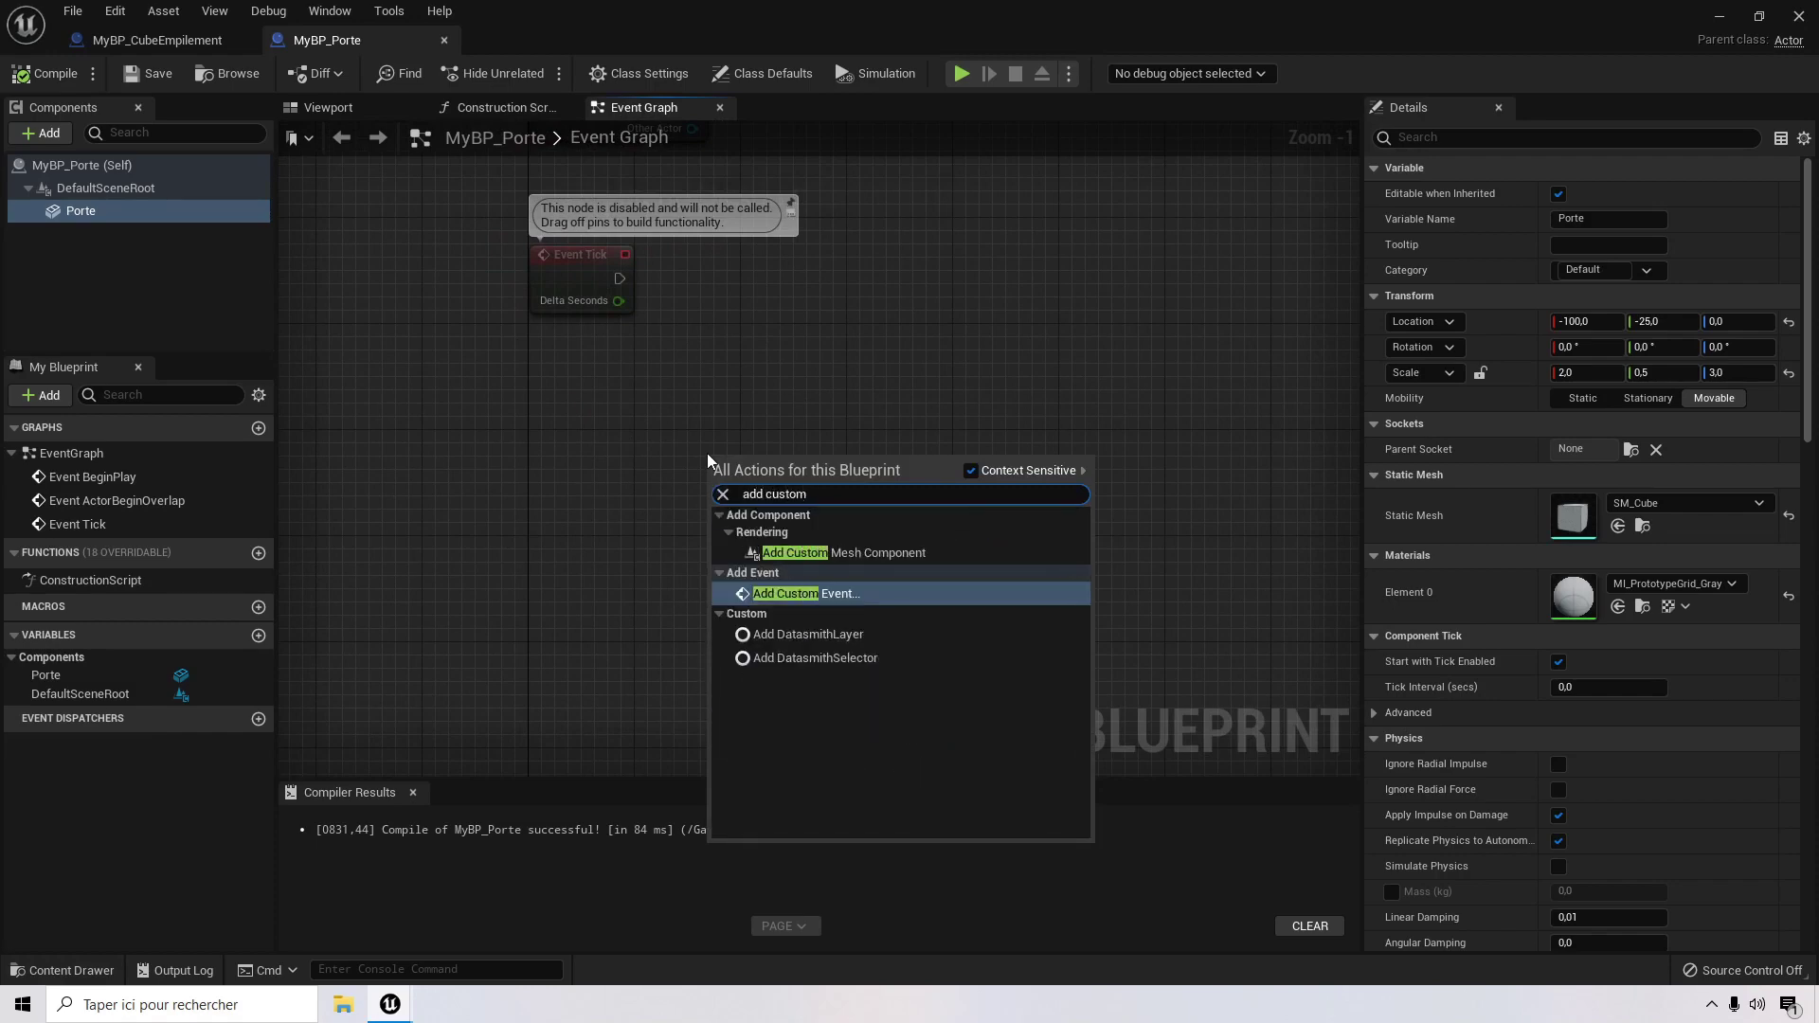
pyautogui.click(841, 593)
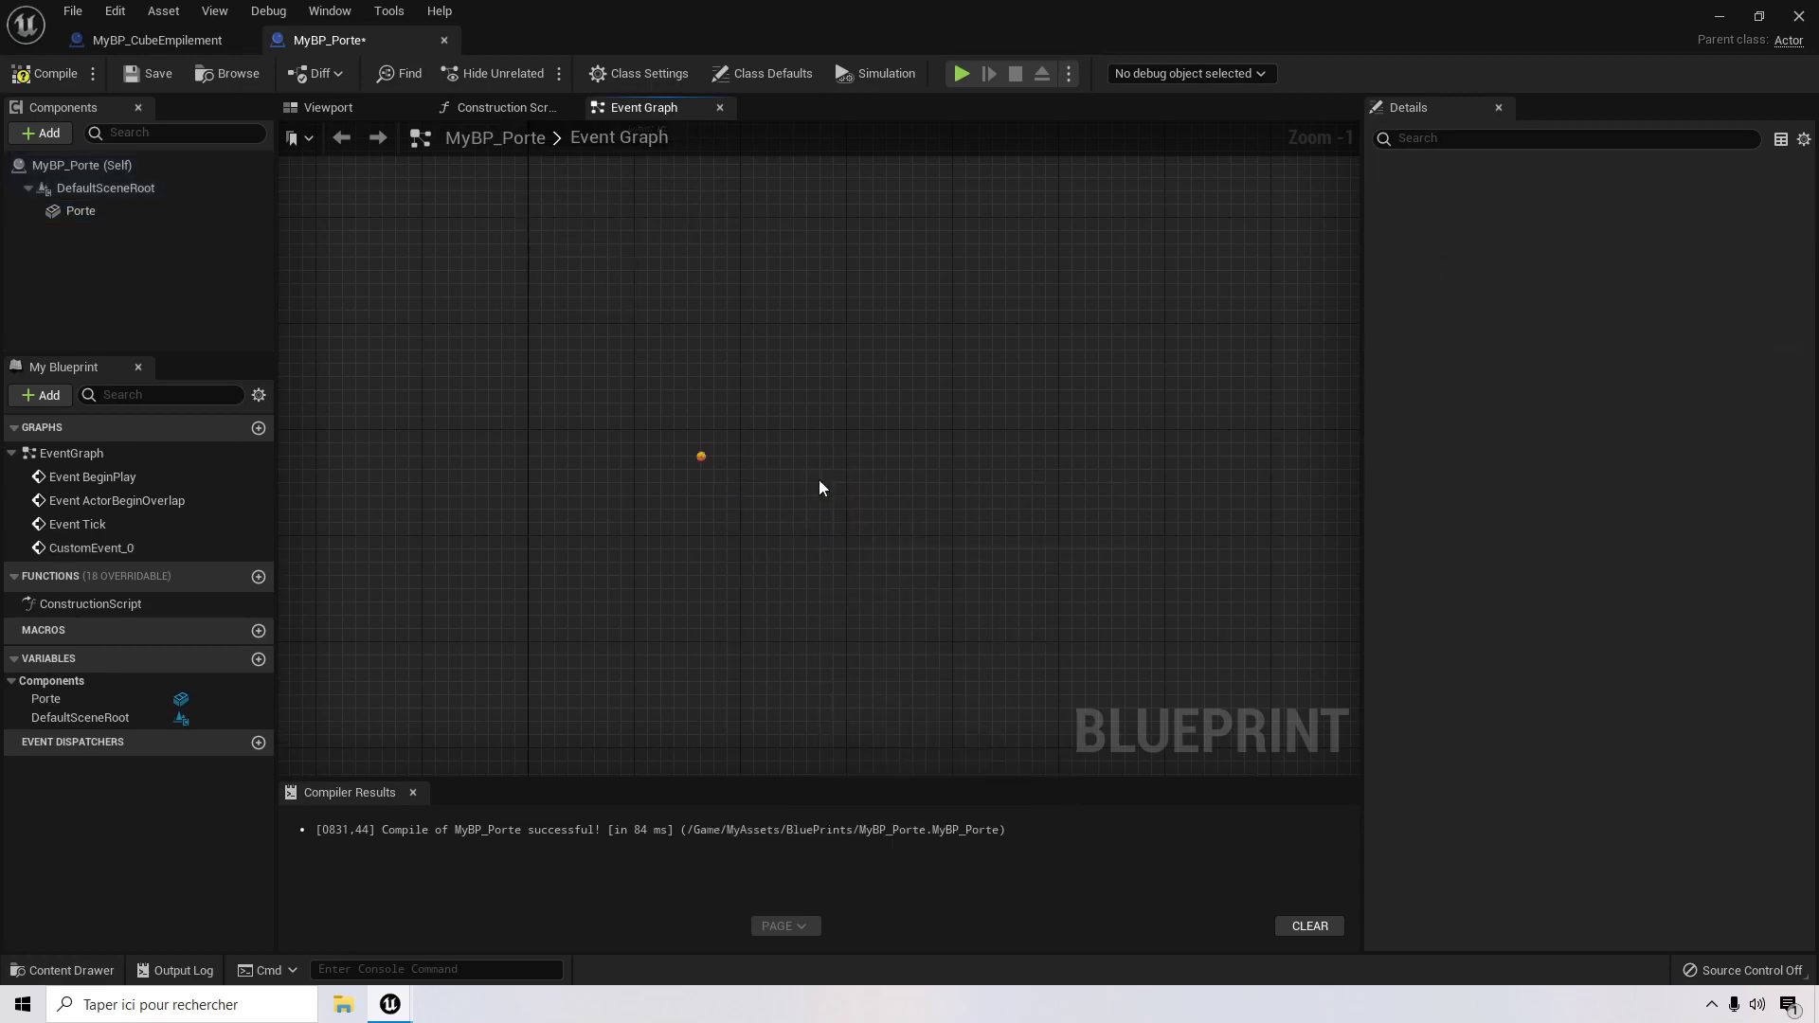
pyautogui.click(864, 404)
pyautogui.moveTo(780, 475); pyautogui.dragTo(606, 554)
pyautogui.moveTo(833, 515); pyautogui.dragTo(784, 471, button='right')
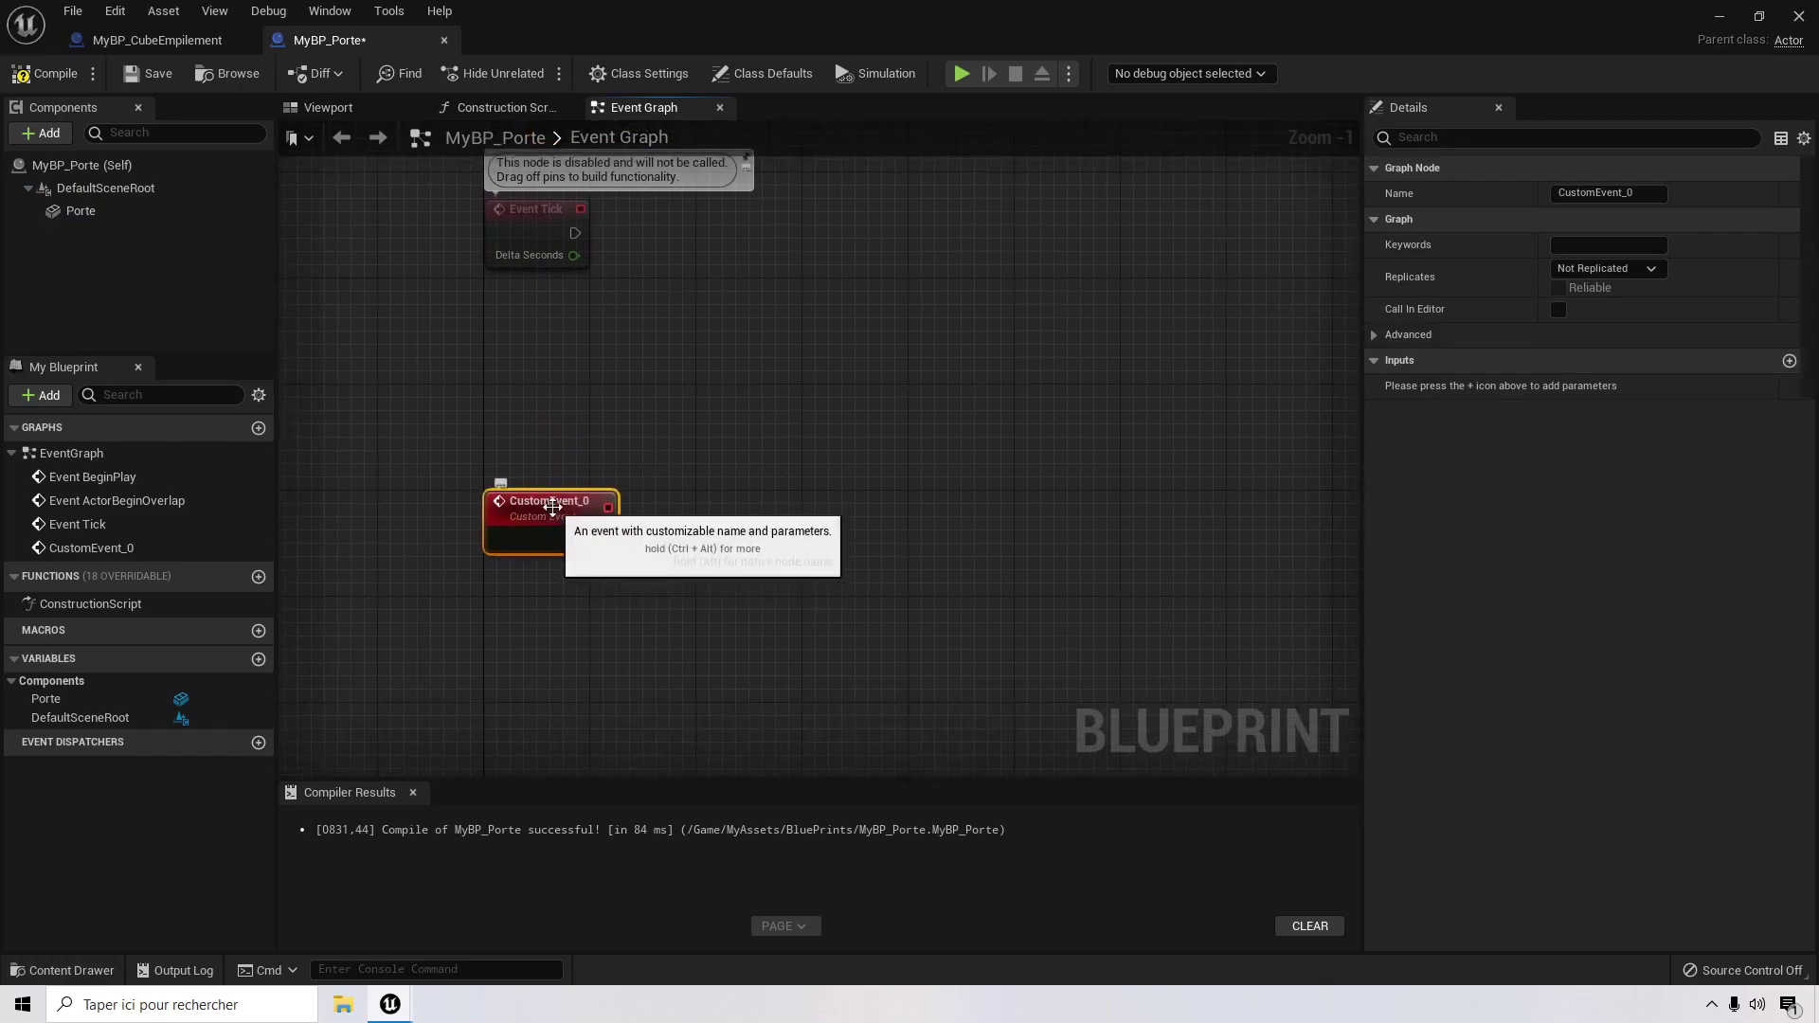
# Step: Rename the new custom event as OuverturePorte
pyautogui.click(552, 508)
pyautogui.click(658, 599)
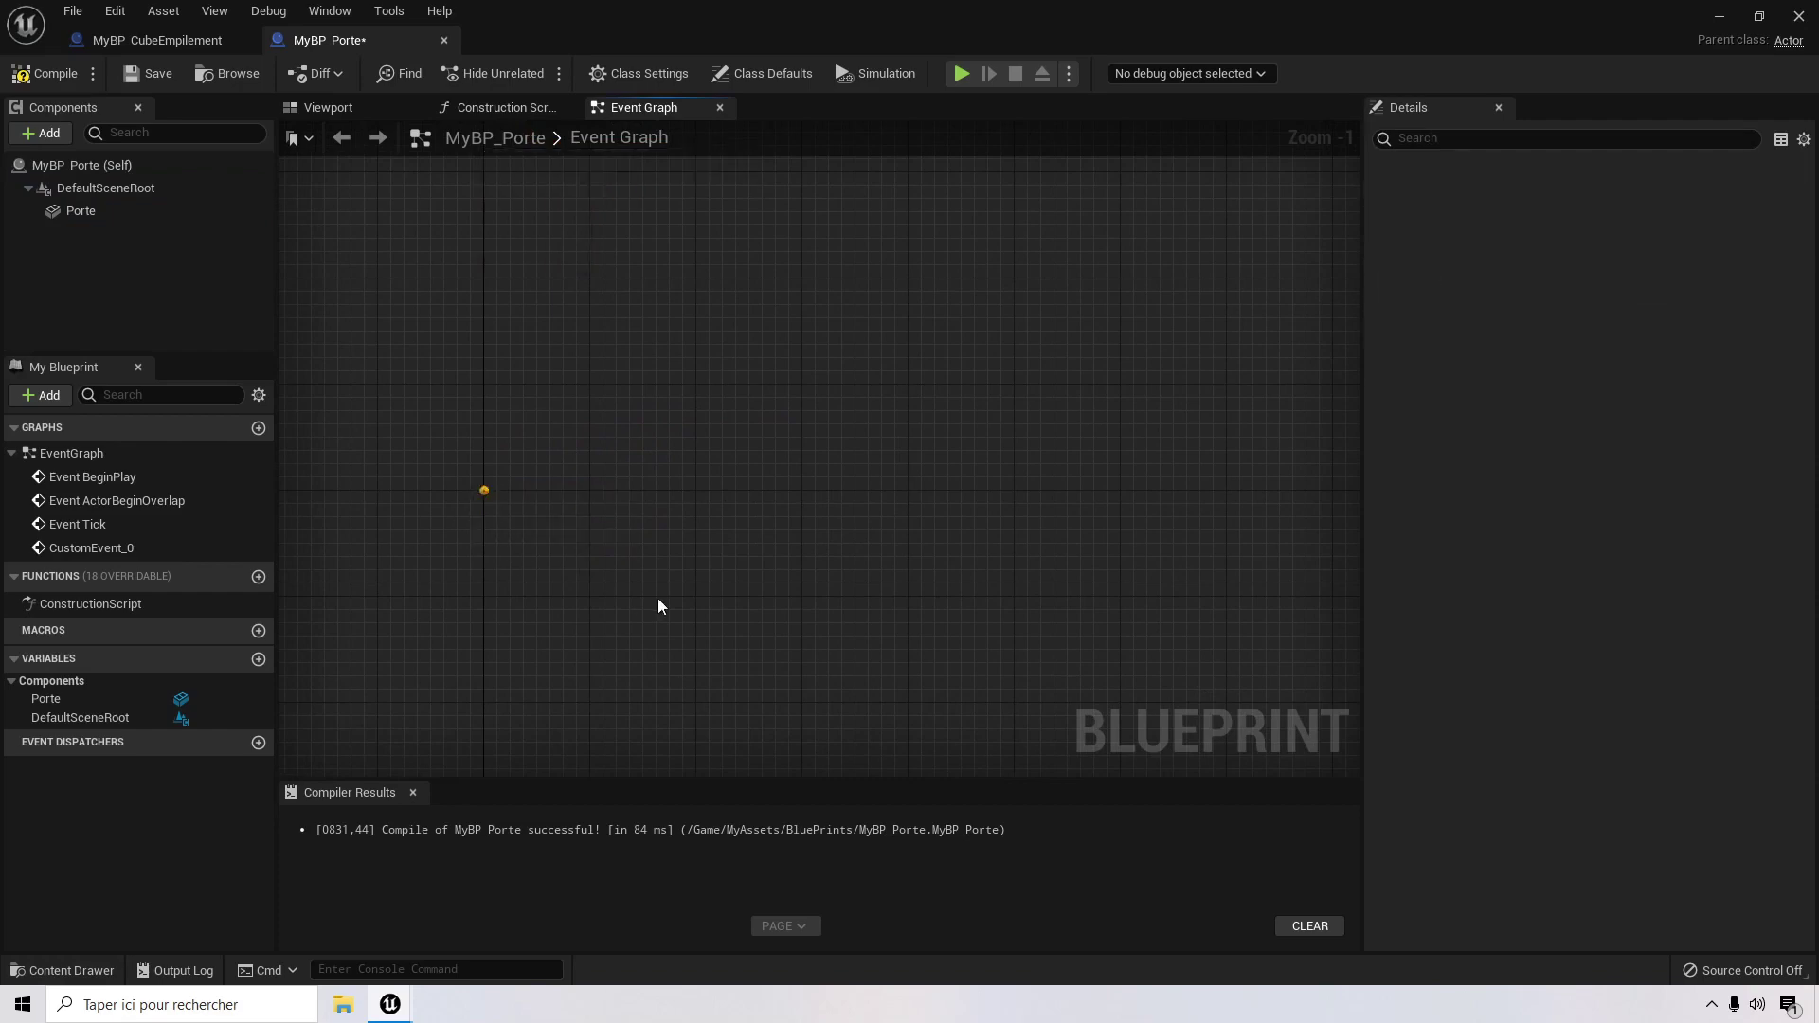
pyautogui.click(561, 505)
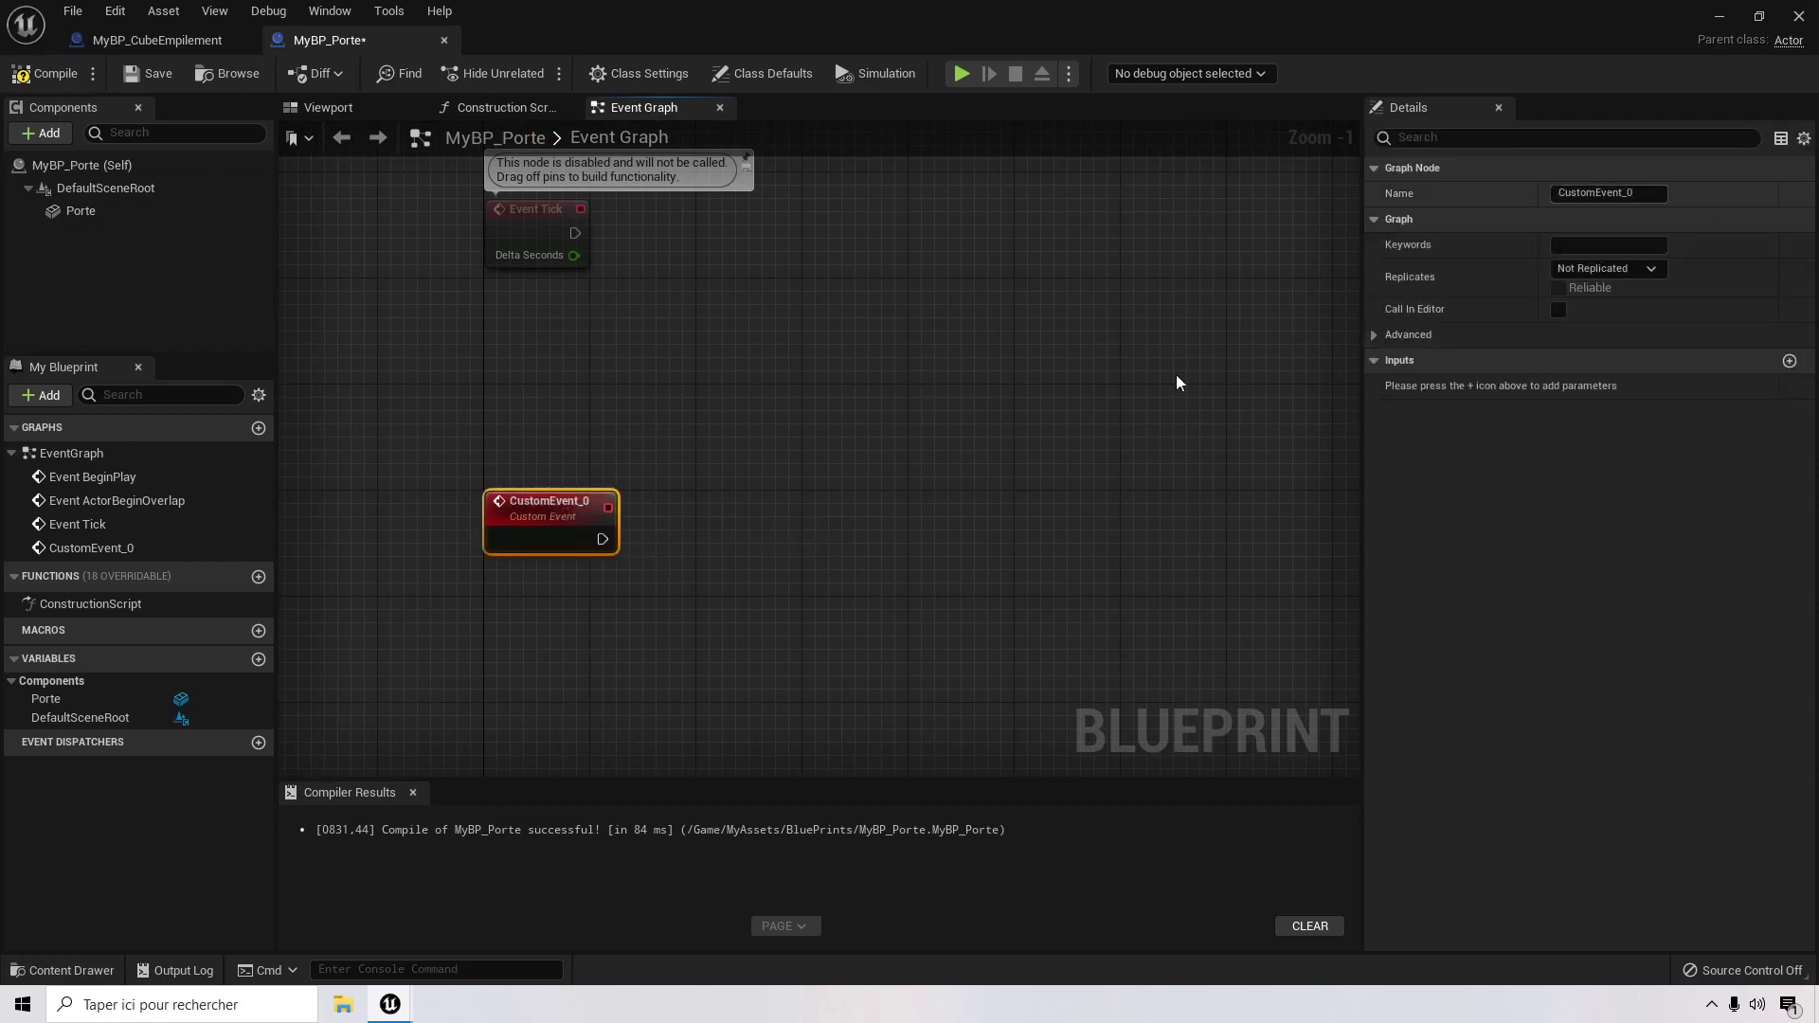
pyautogui.click(553, 502)
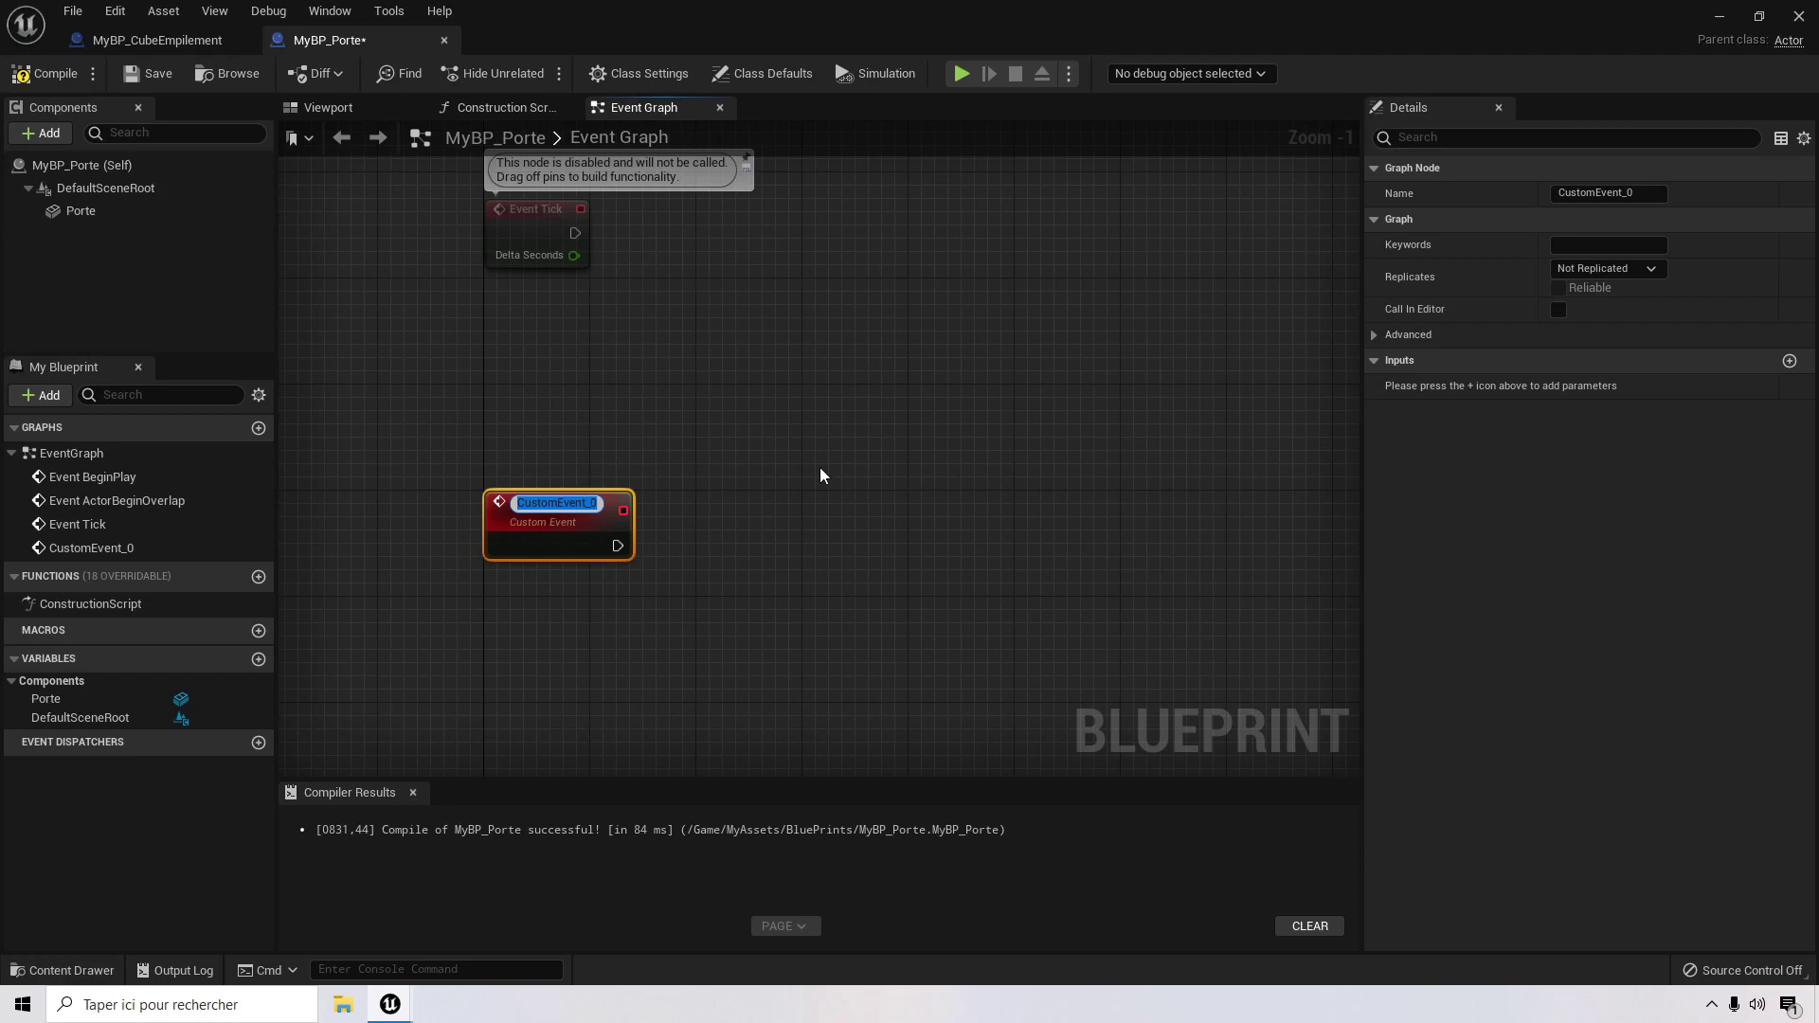
pyautogui.write('OuverturePorte')
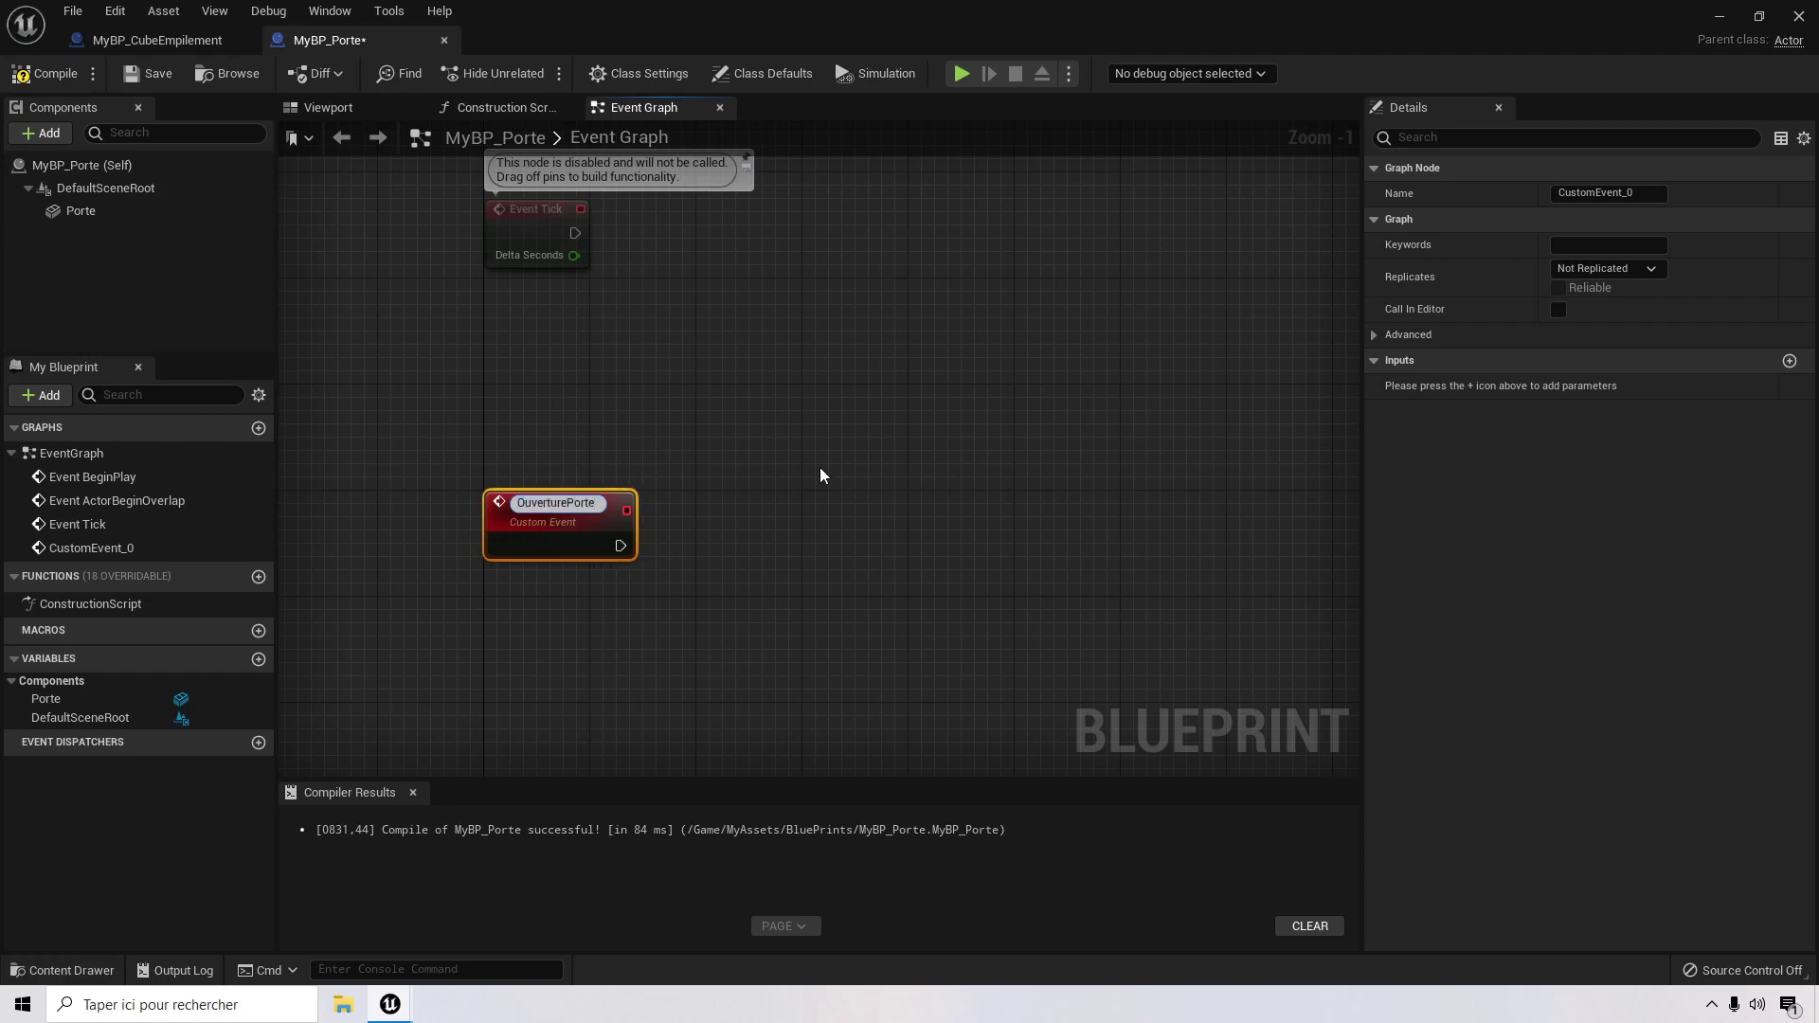
pyautogui.click(821, 474)
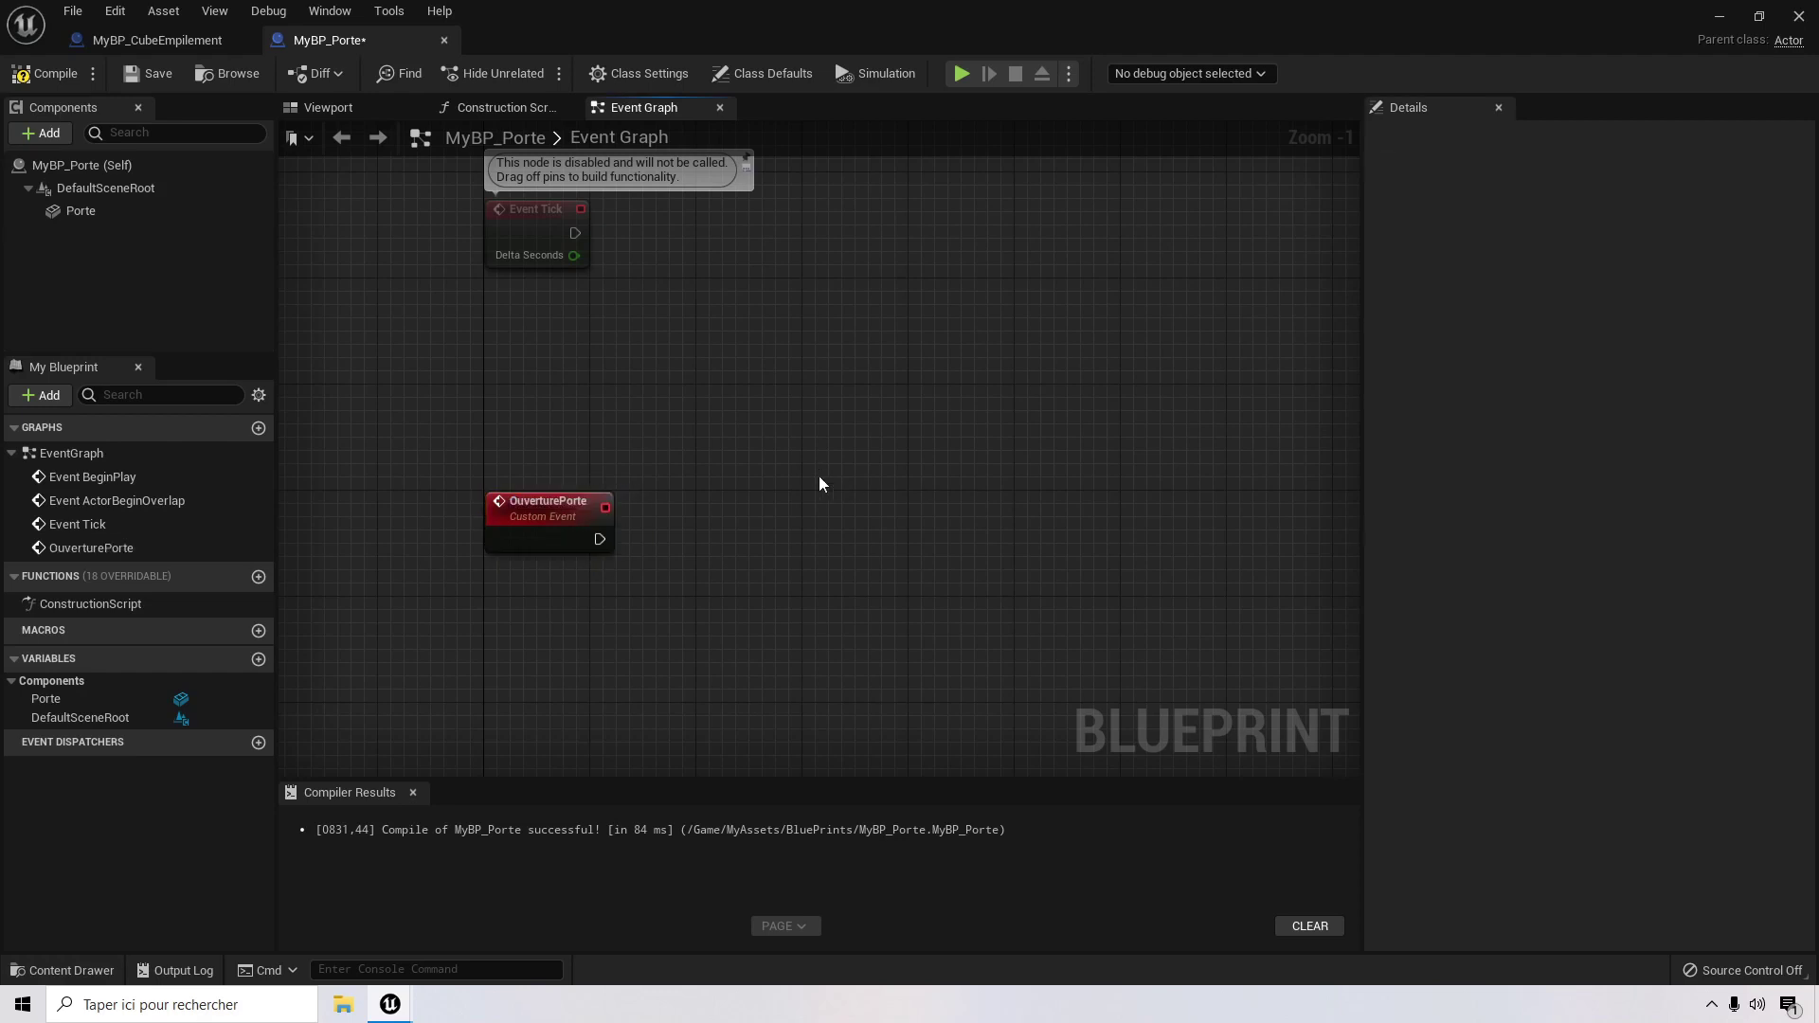
# Step: Examine the OuverturePorte event node, then select the Porte mesh in the blueprint viewport and inspect its transform
pyautogui.moveTo(819, 476); pyautogui.dragTo(784, 527, button='right')
pyautogui.click(531, 583)
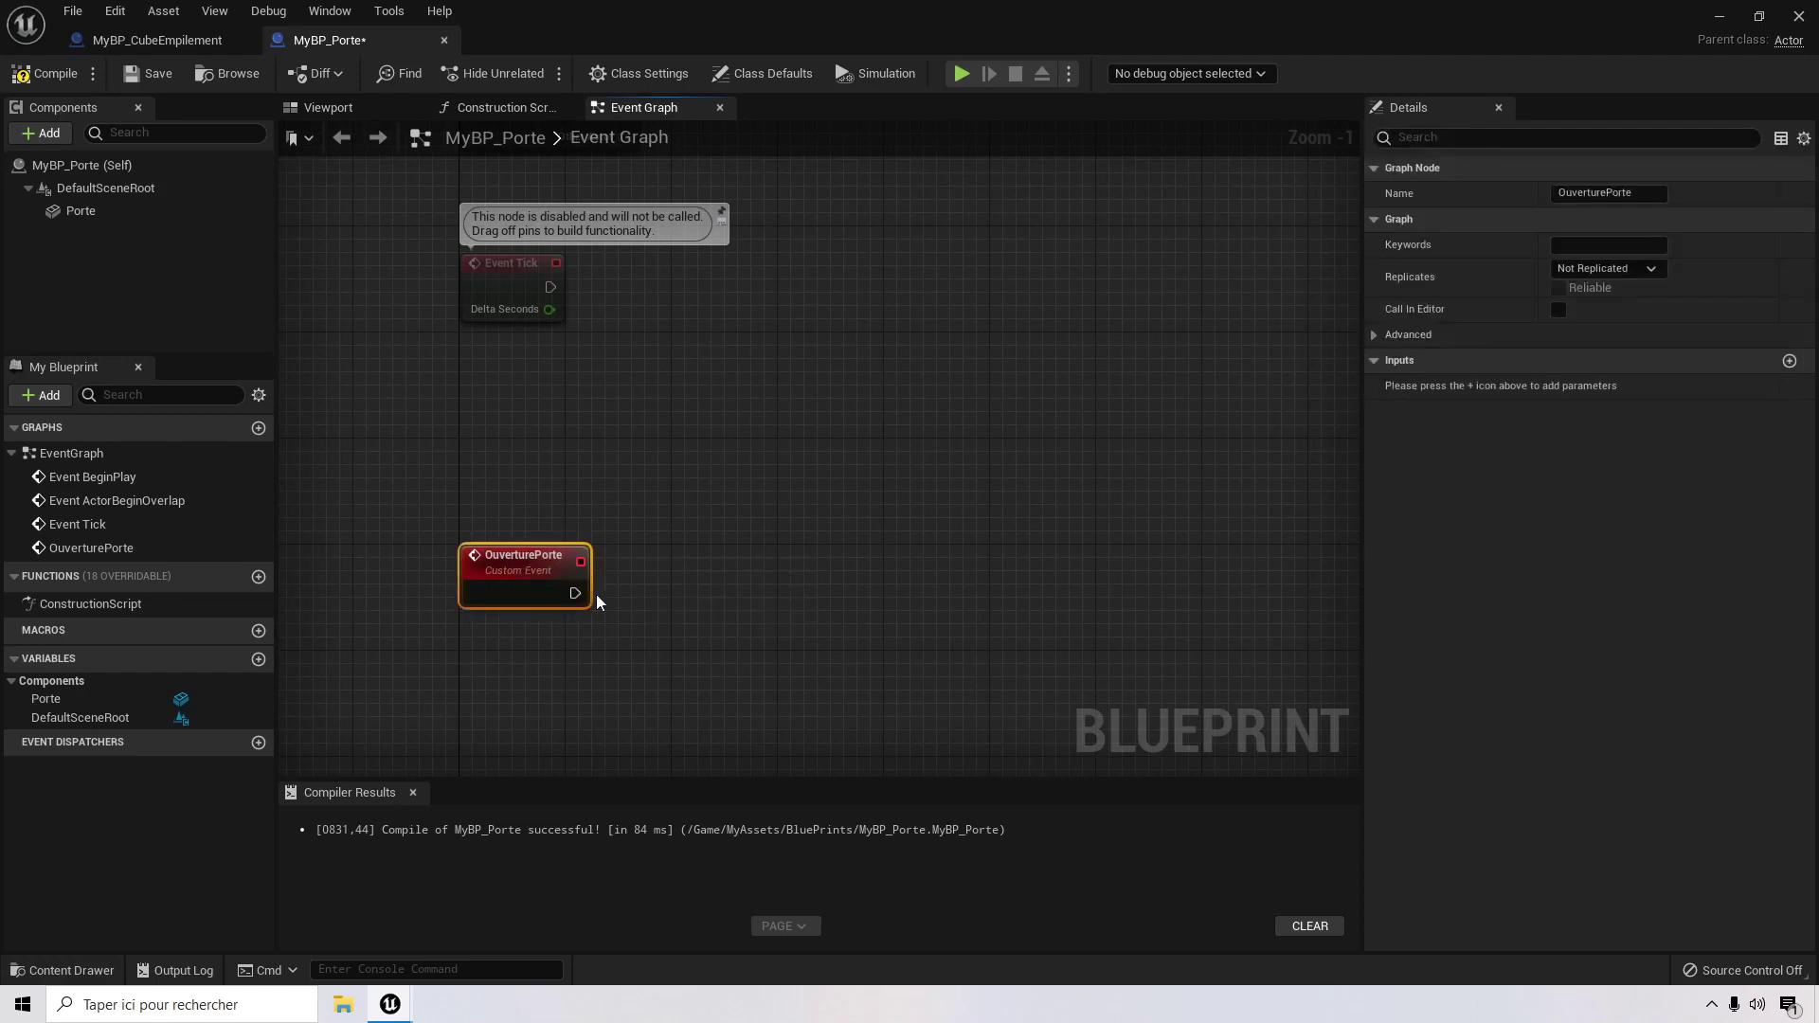
pyautogui.moveTo(670, 607); pyautogui.dragTo(716, 608, button='right')
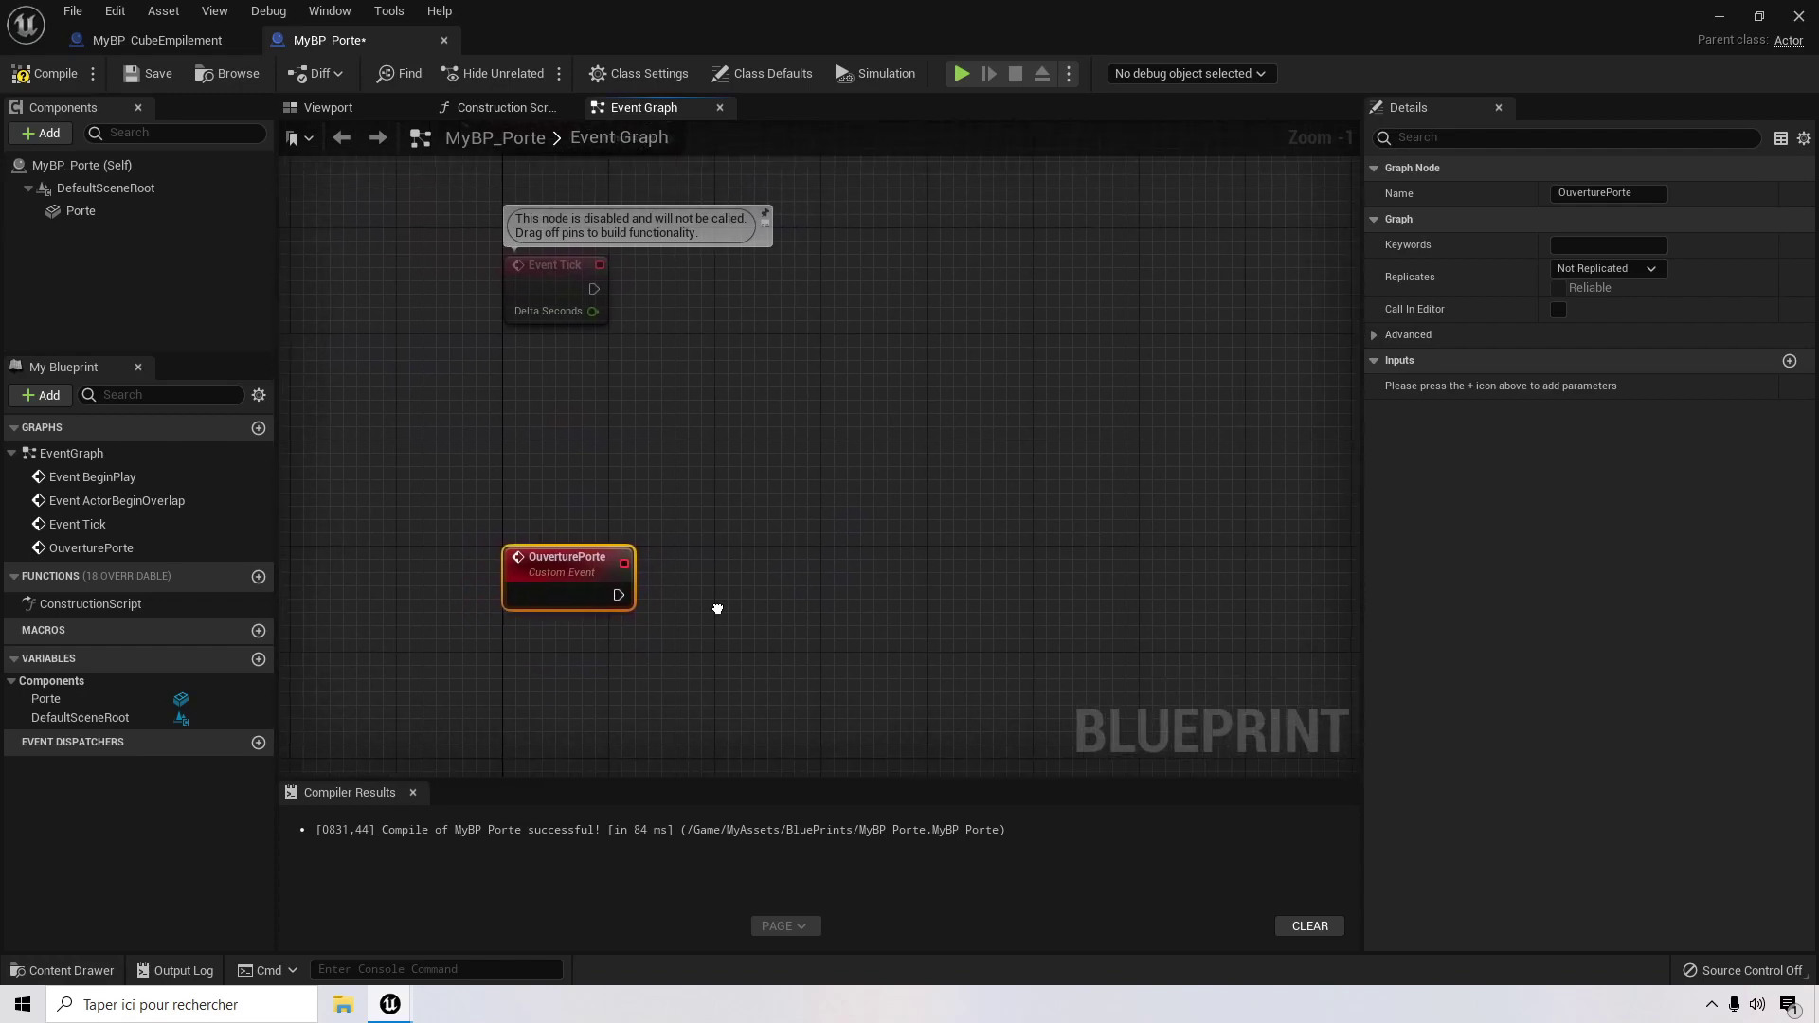
pyautogui.click(333, 111)
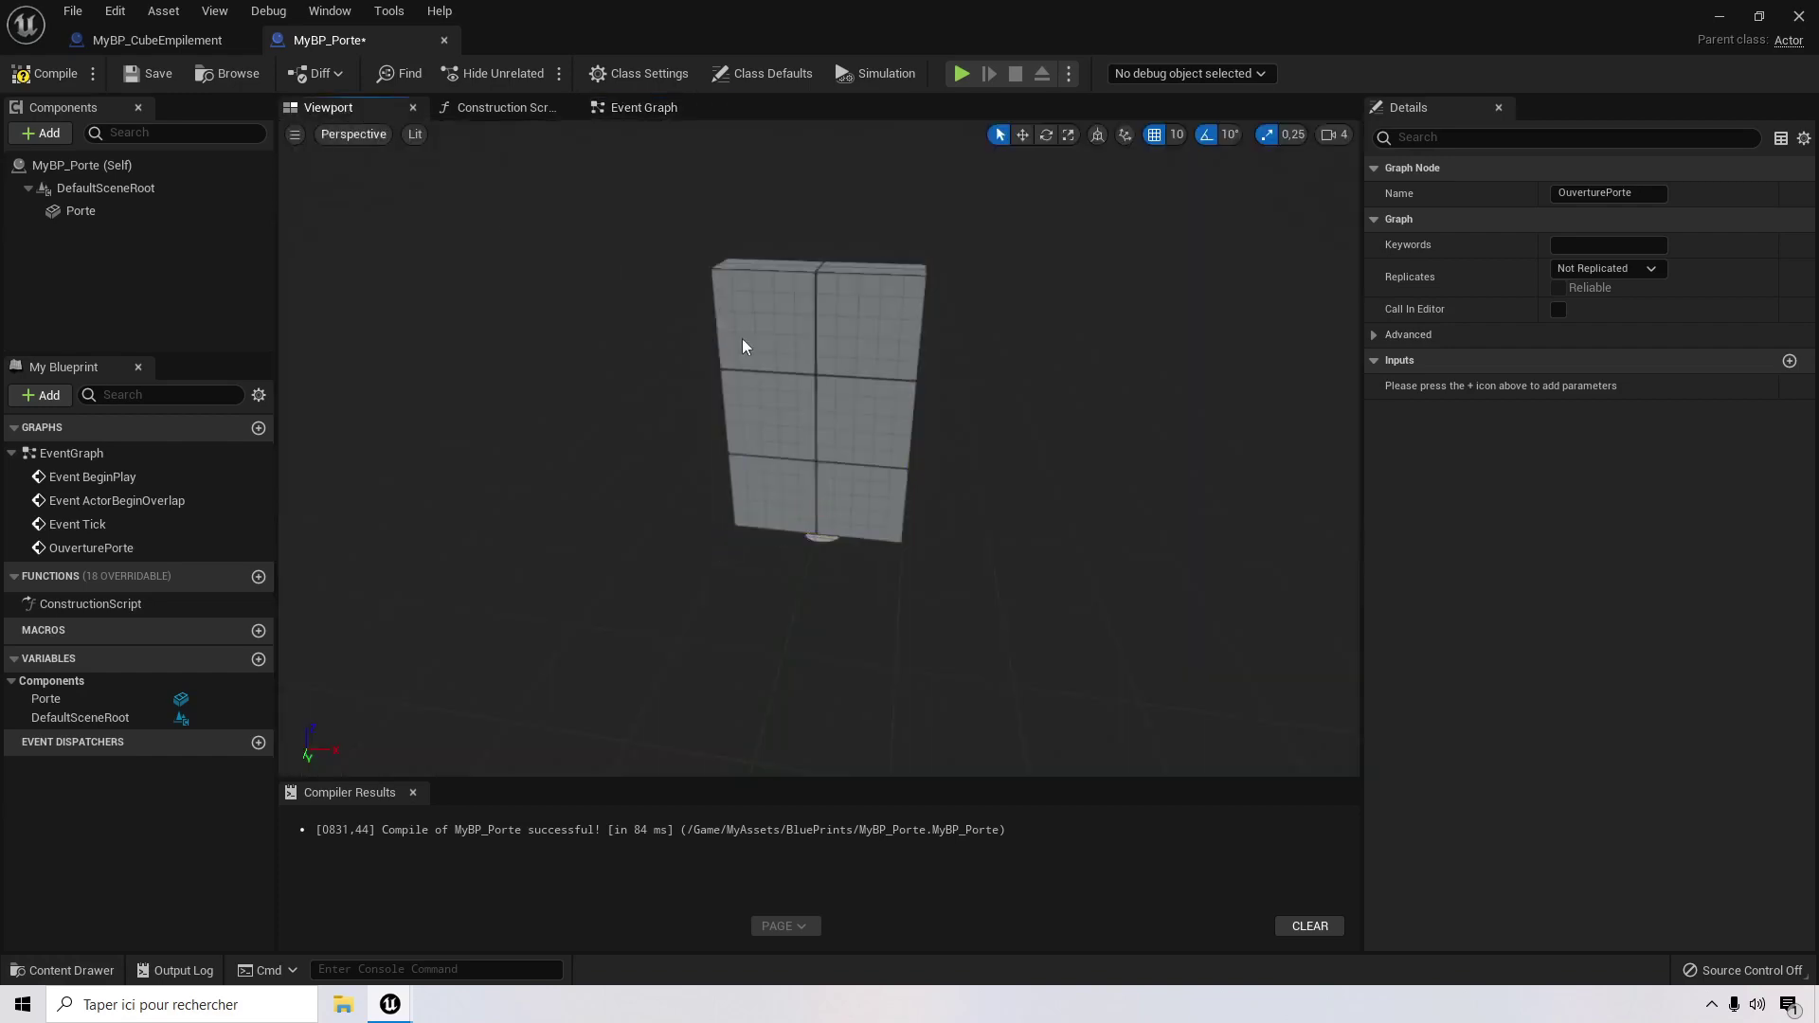
pyautogui.click(767, 526)
pyautogui.moveTo(767, 526)
pyautogui.mouseDown(button='right')
pyautogui.moveTo(817, 549)
pyautogui.moveTo(764, 525)
pyautogui.mouseUp(button='right')
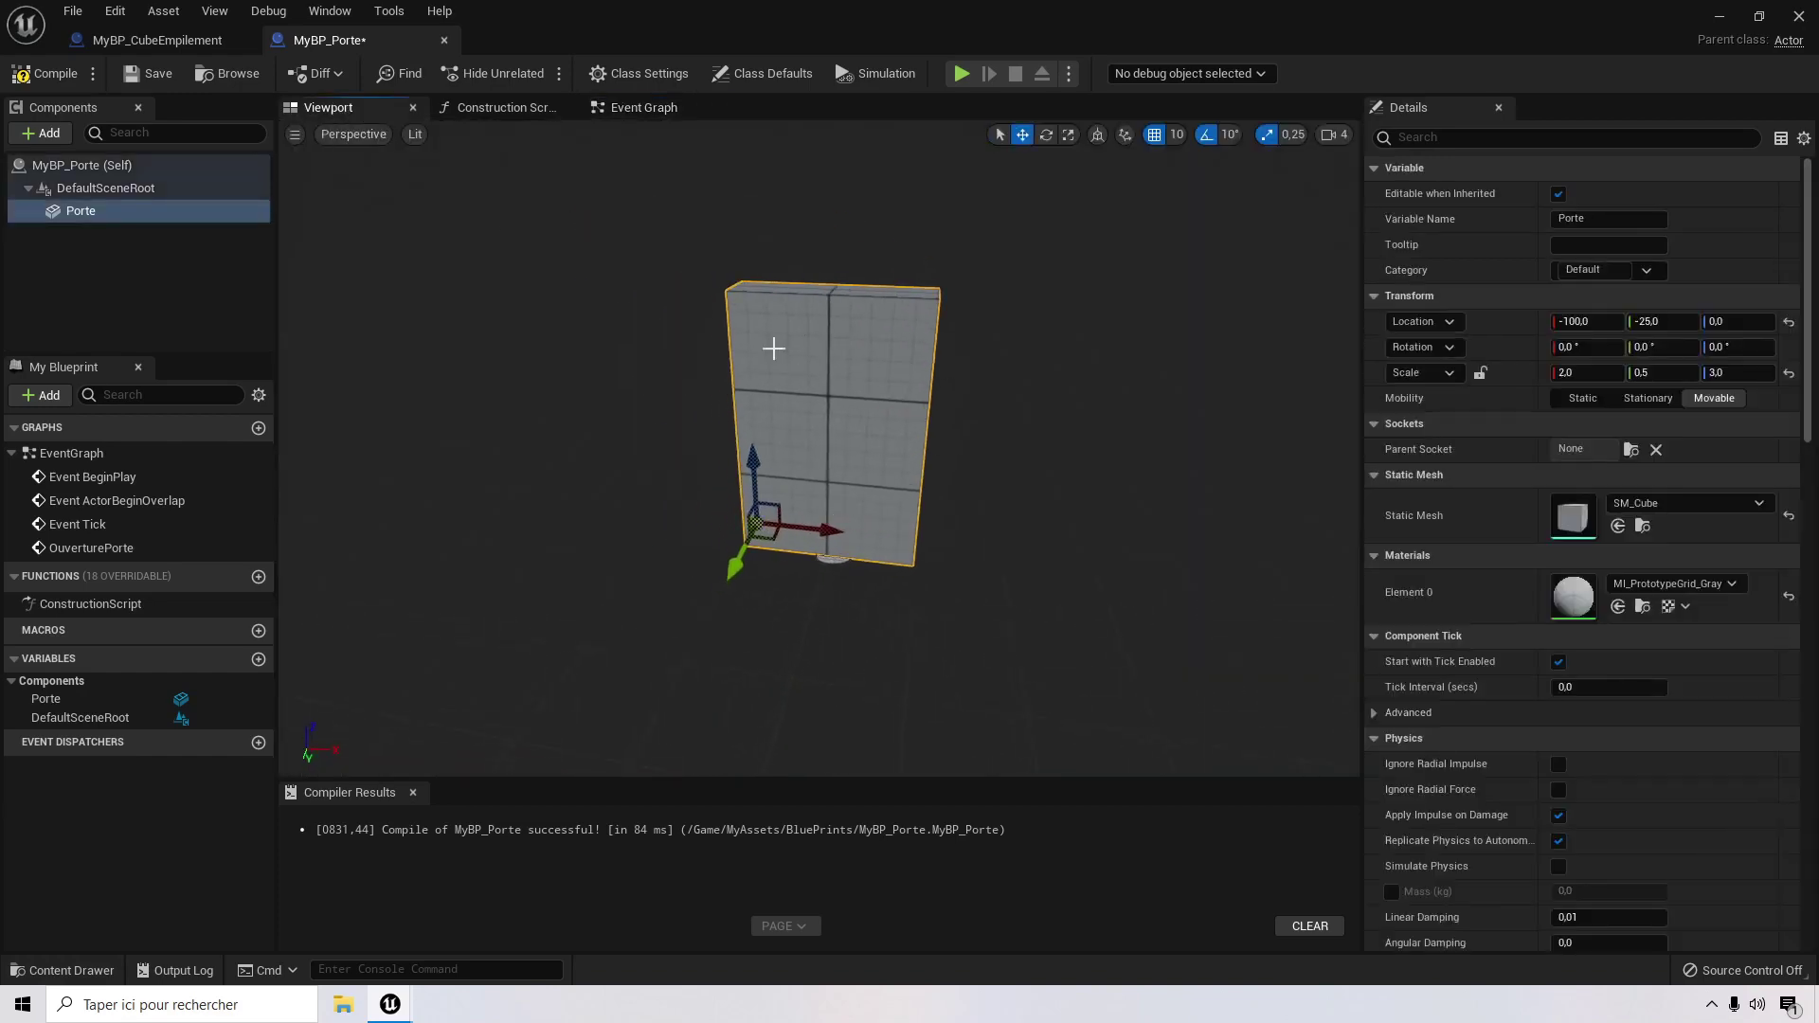
pyautogui.moveTo(819, 603)
pyautogui.mouseDown(button='right')
pyautogui.moveTo(848, 629)
pyautogui.moveTo(826, 616)
pyautogui.mouseUp(button='right')
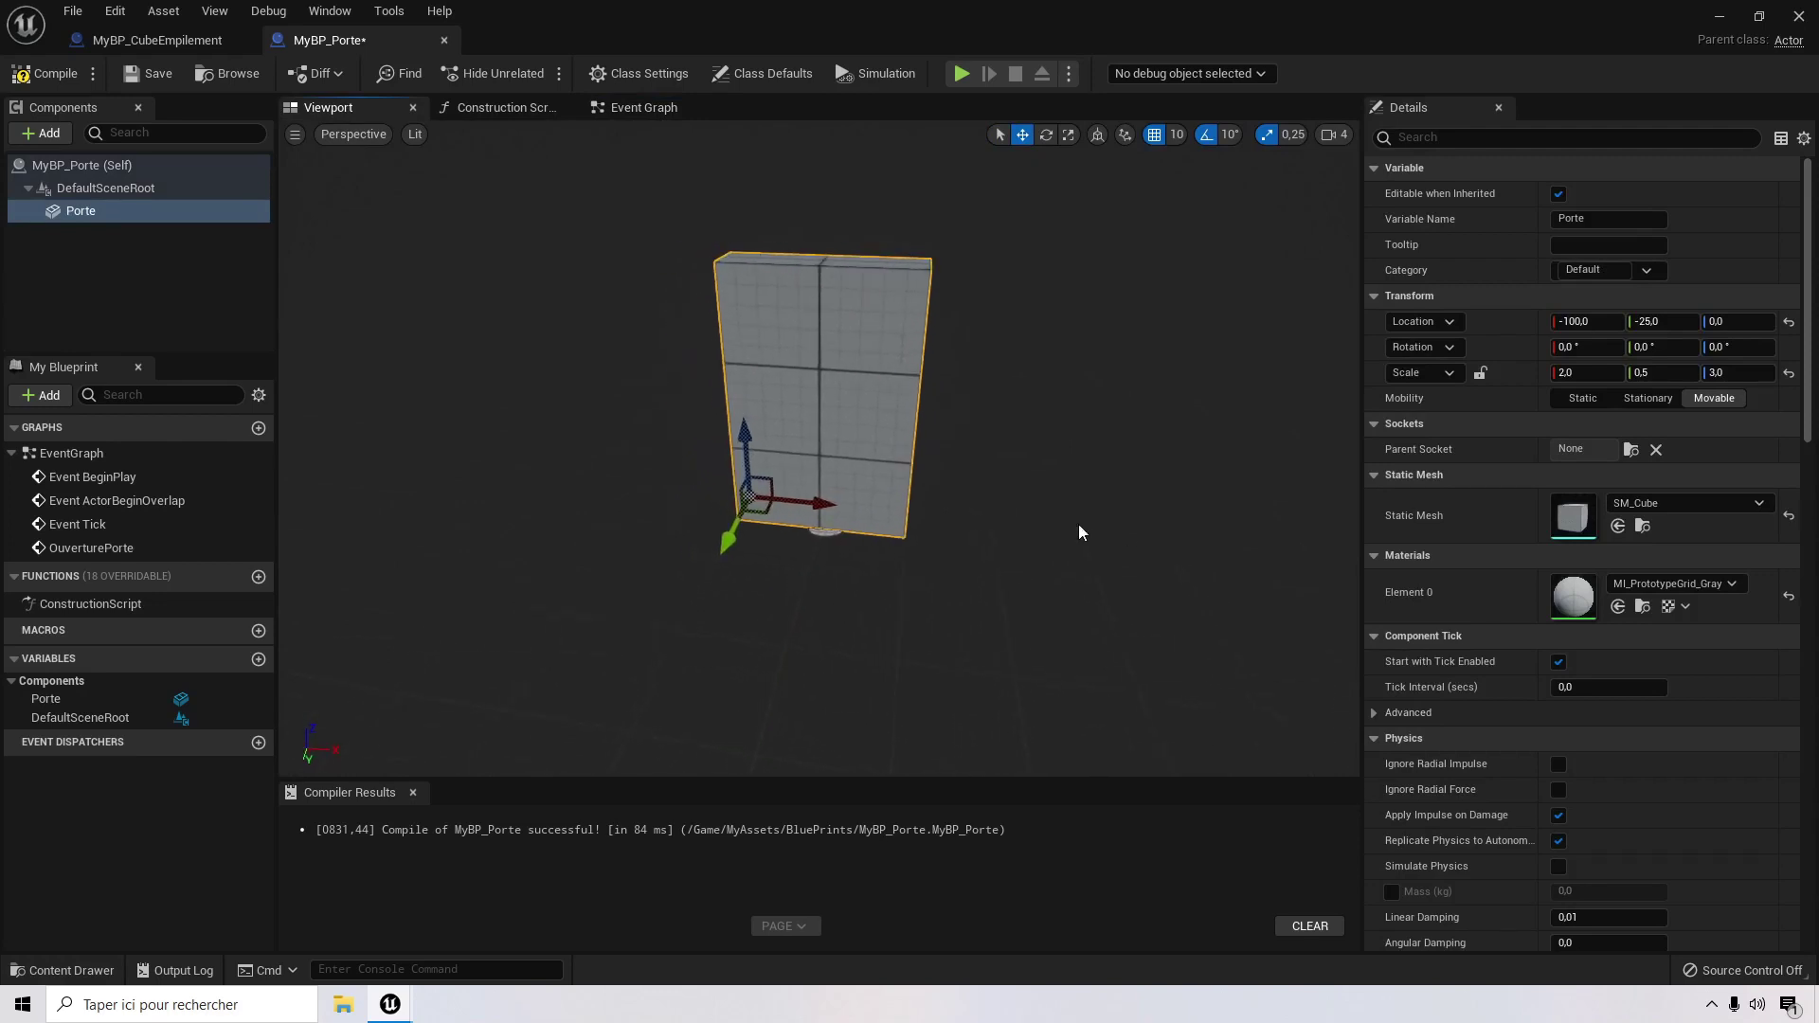
# Step: Look at the SM_Porte1 door in the FirstPersonMap level and return to the blueprint editor
pyautogui.click(1721, 16)
pyautogui.moveTo(853, 391); pyautogui.dragTo(765, 367, button='right')
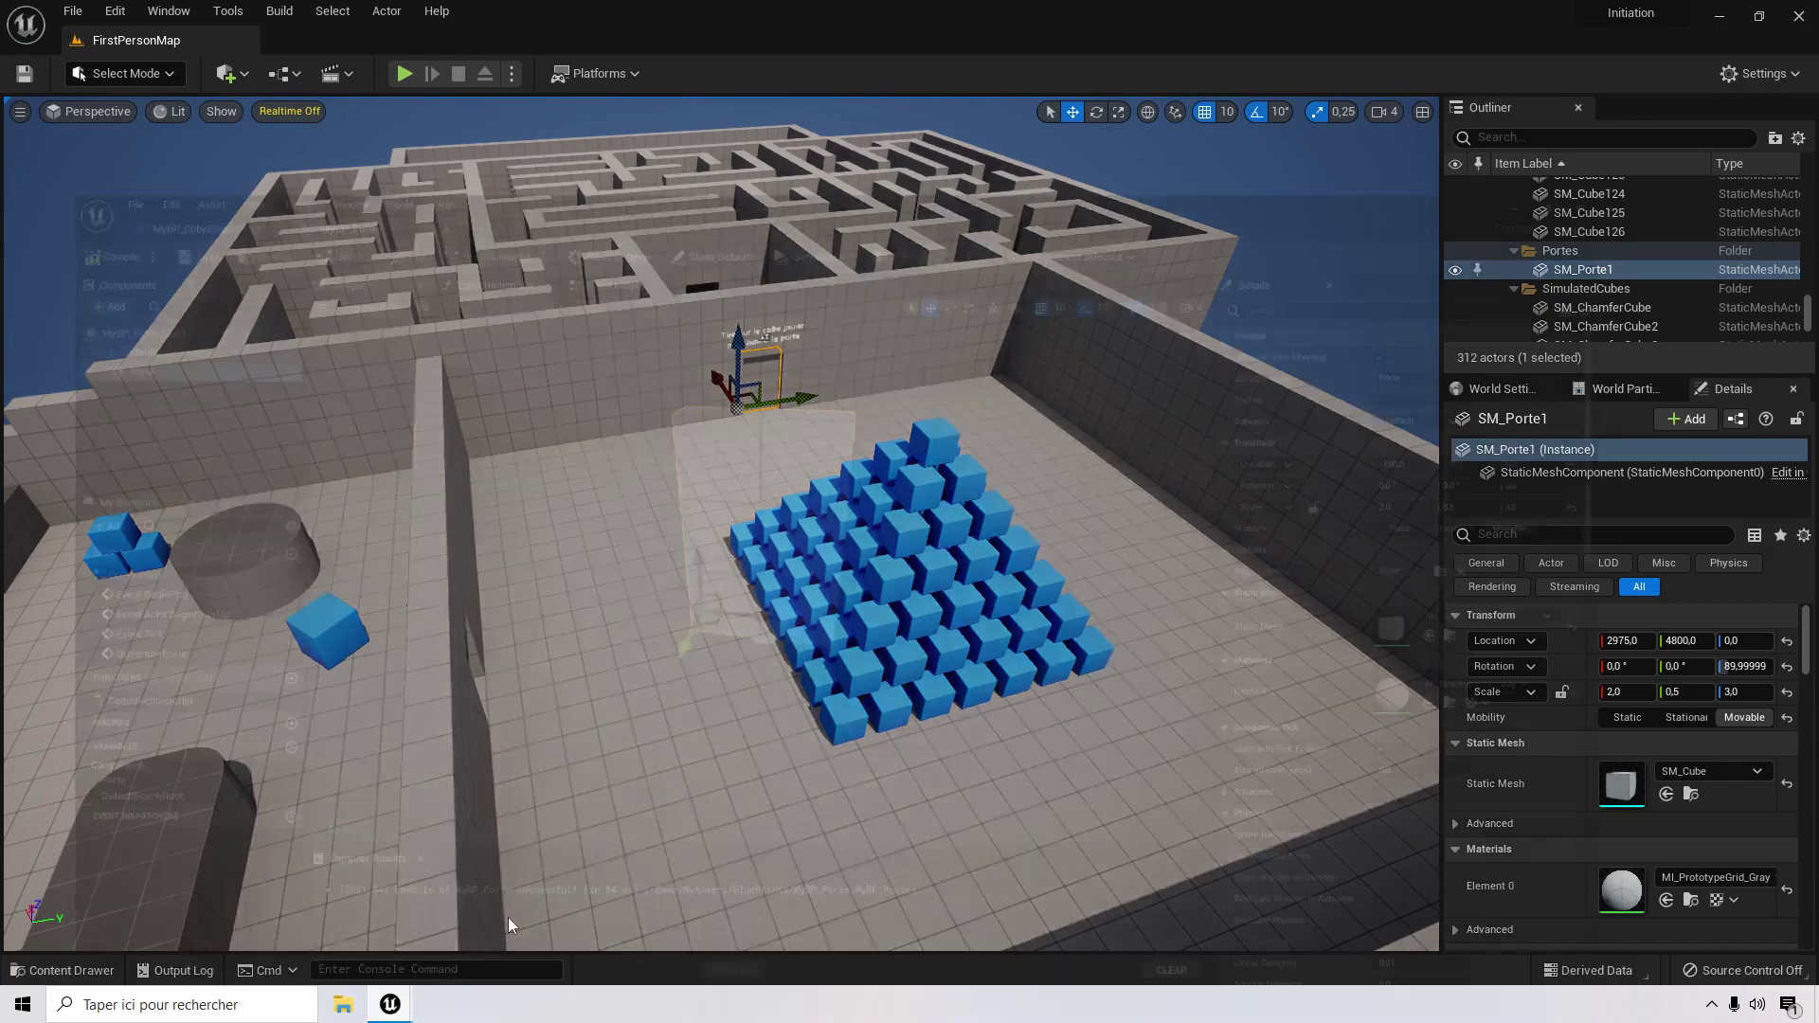
pyautogui.click(502, 900)
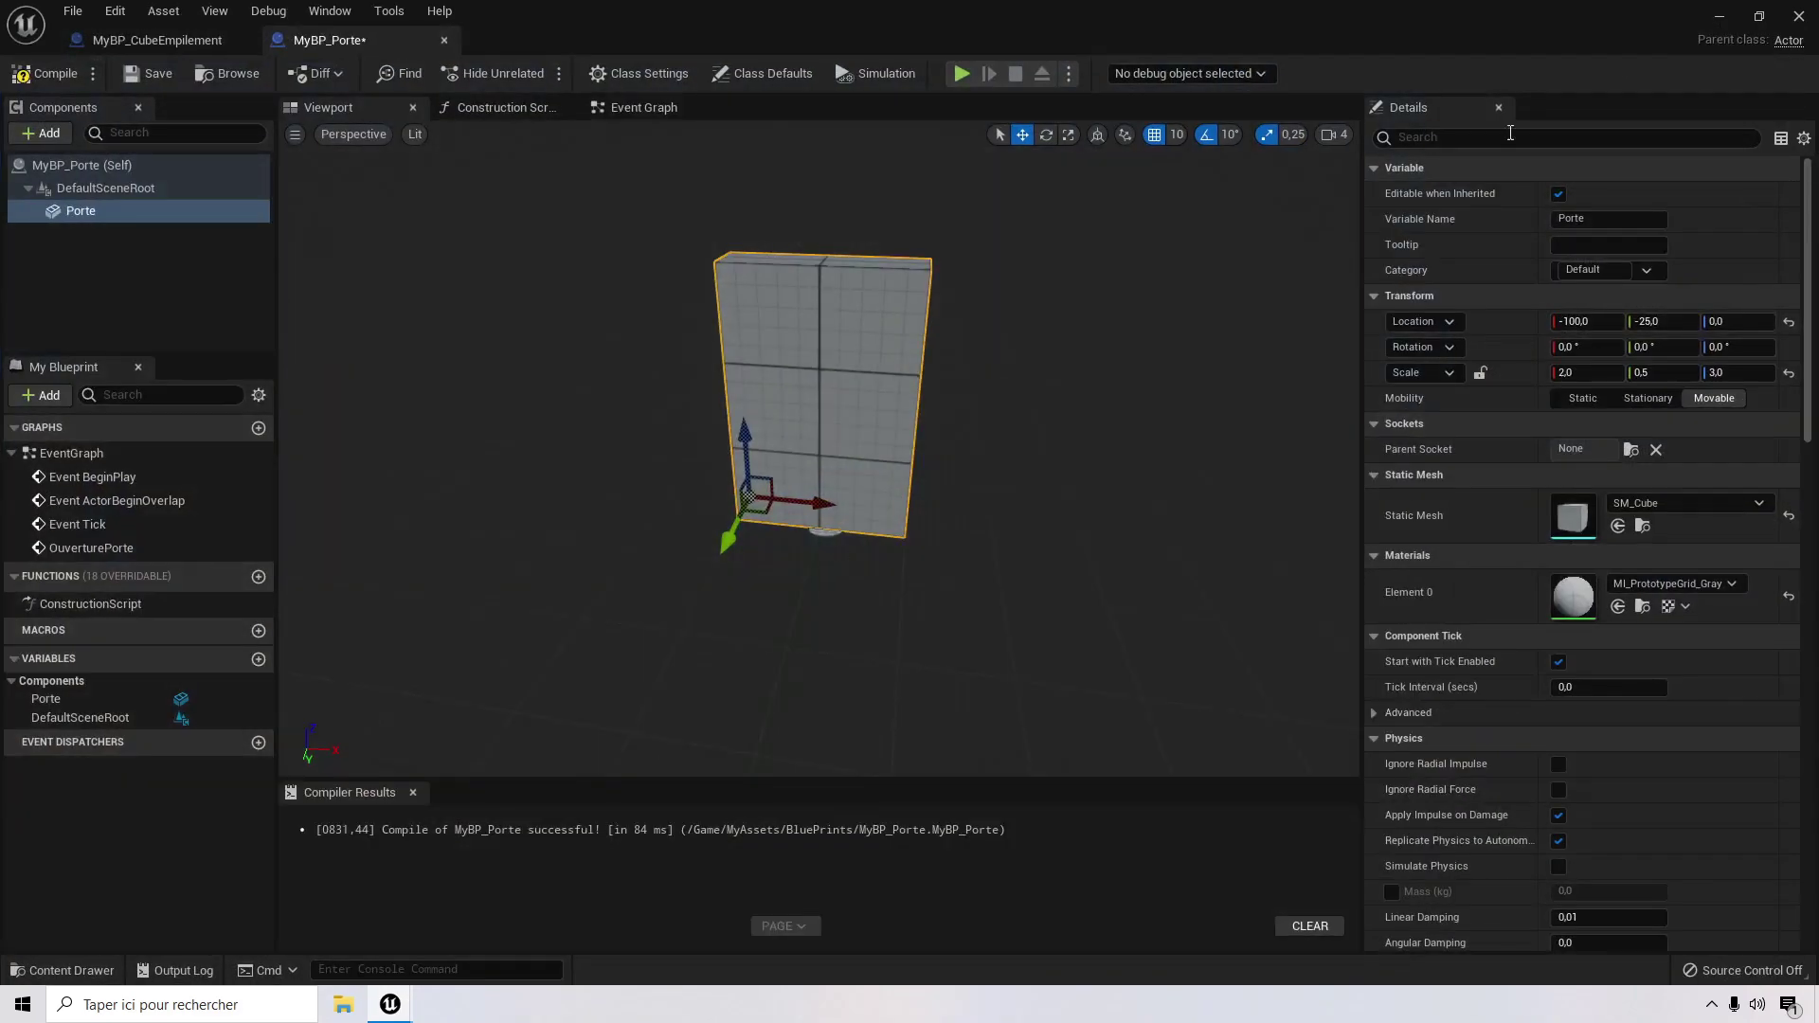
pyautogui.click(1716, 17)
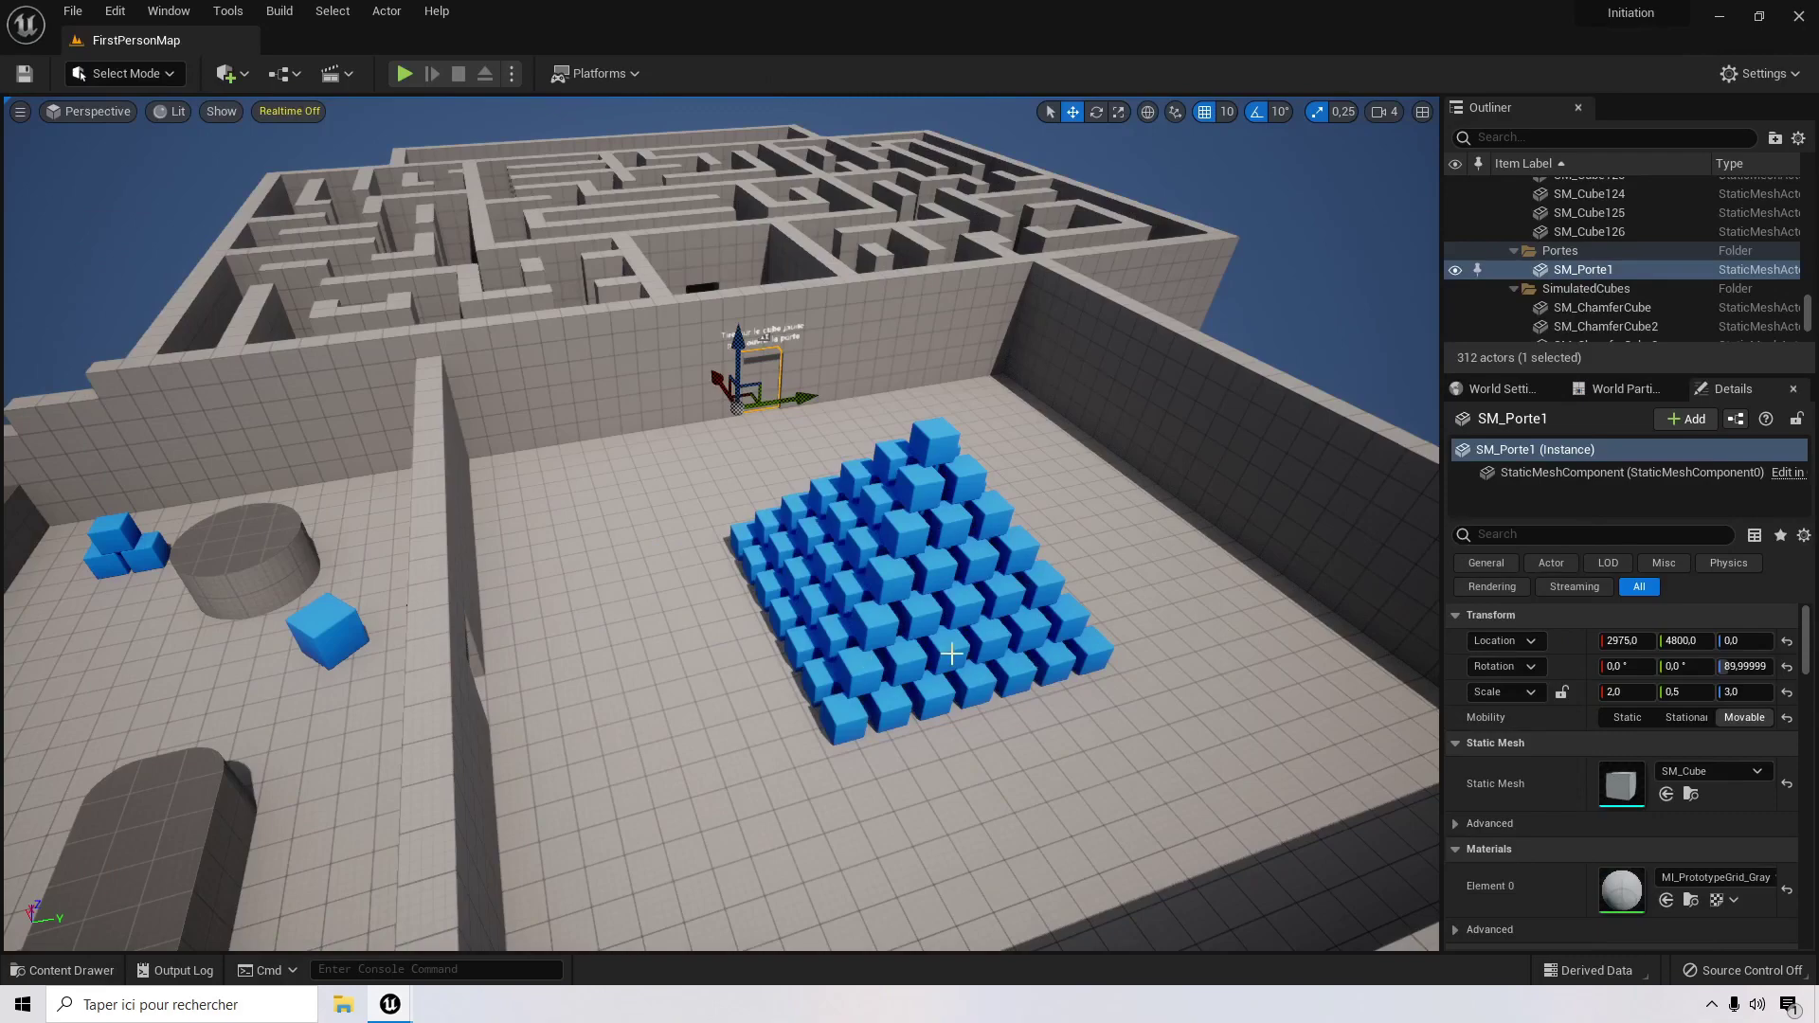
pyautogui.moveTo(389, 1004)
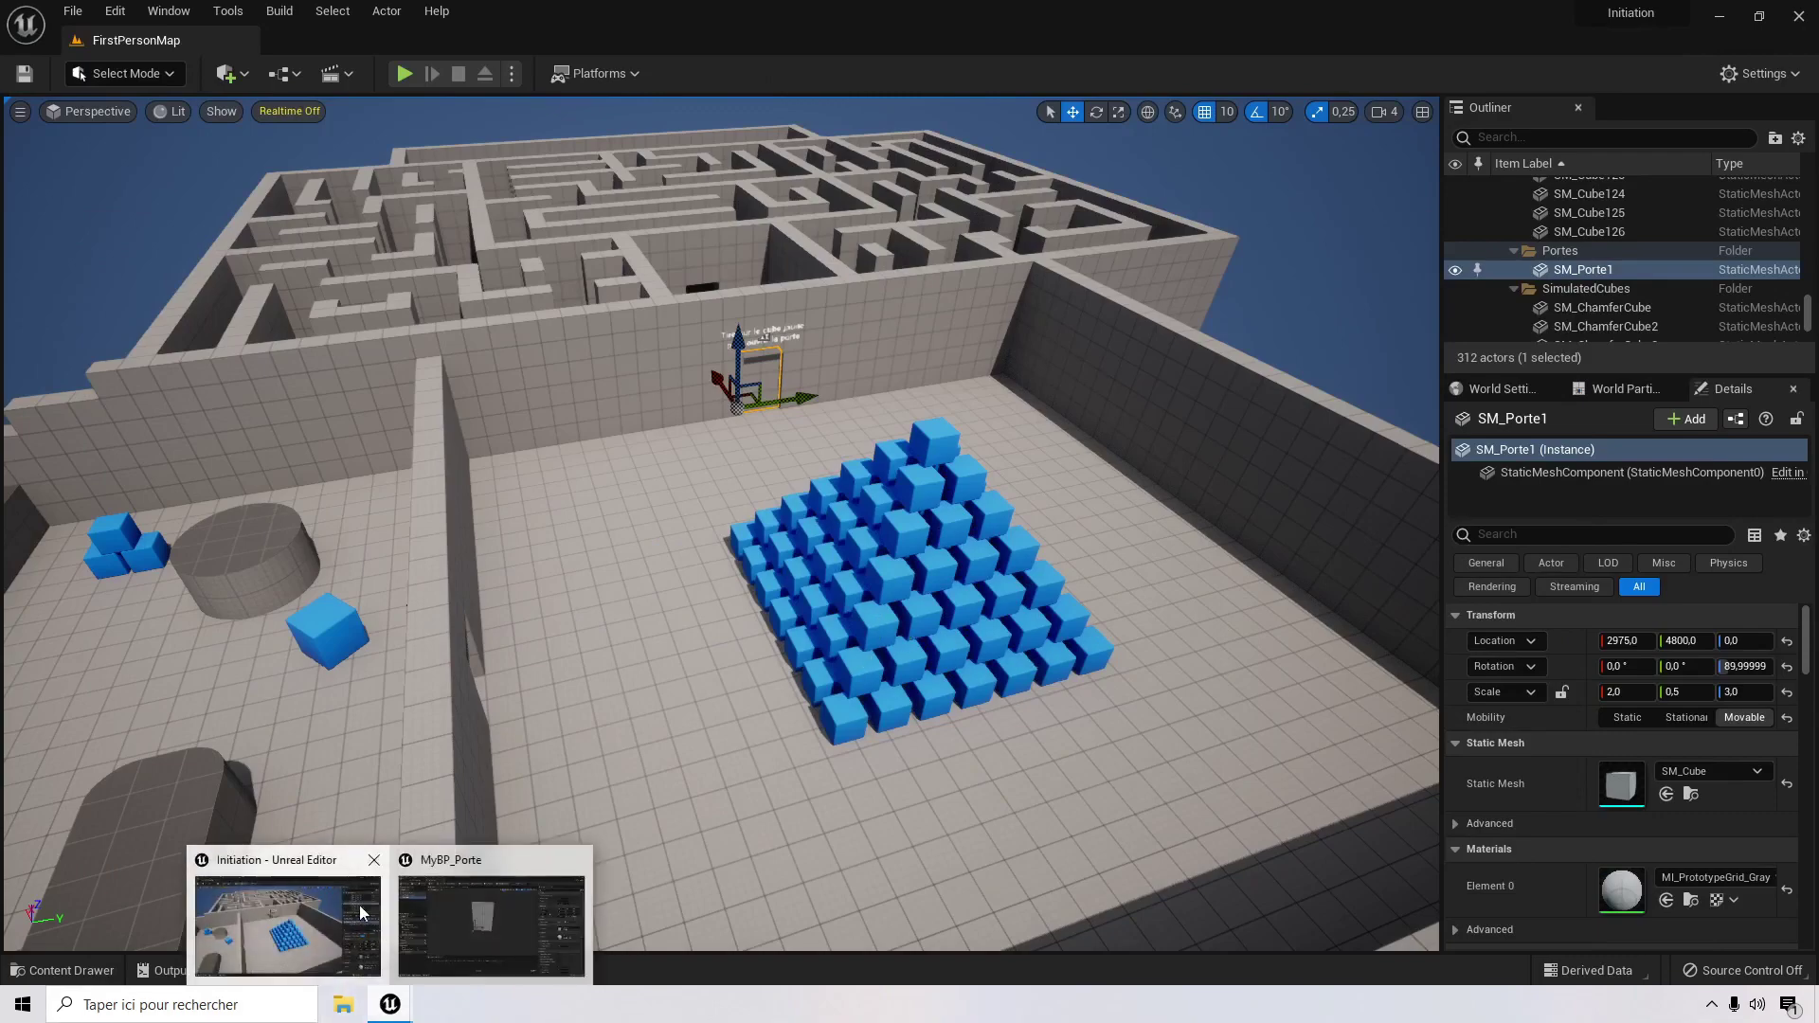
pyautogui.click(333, 903)
pyautogui.click(492, 915)
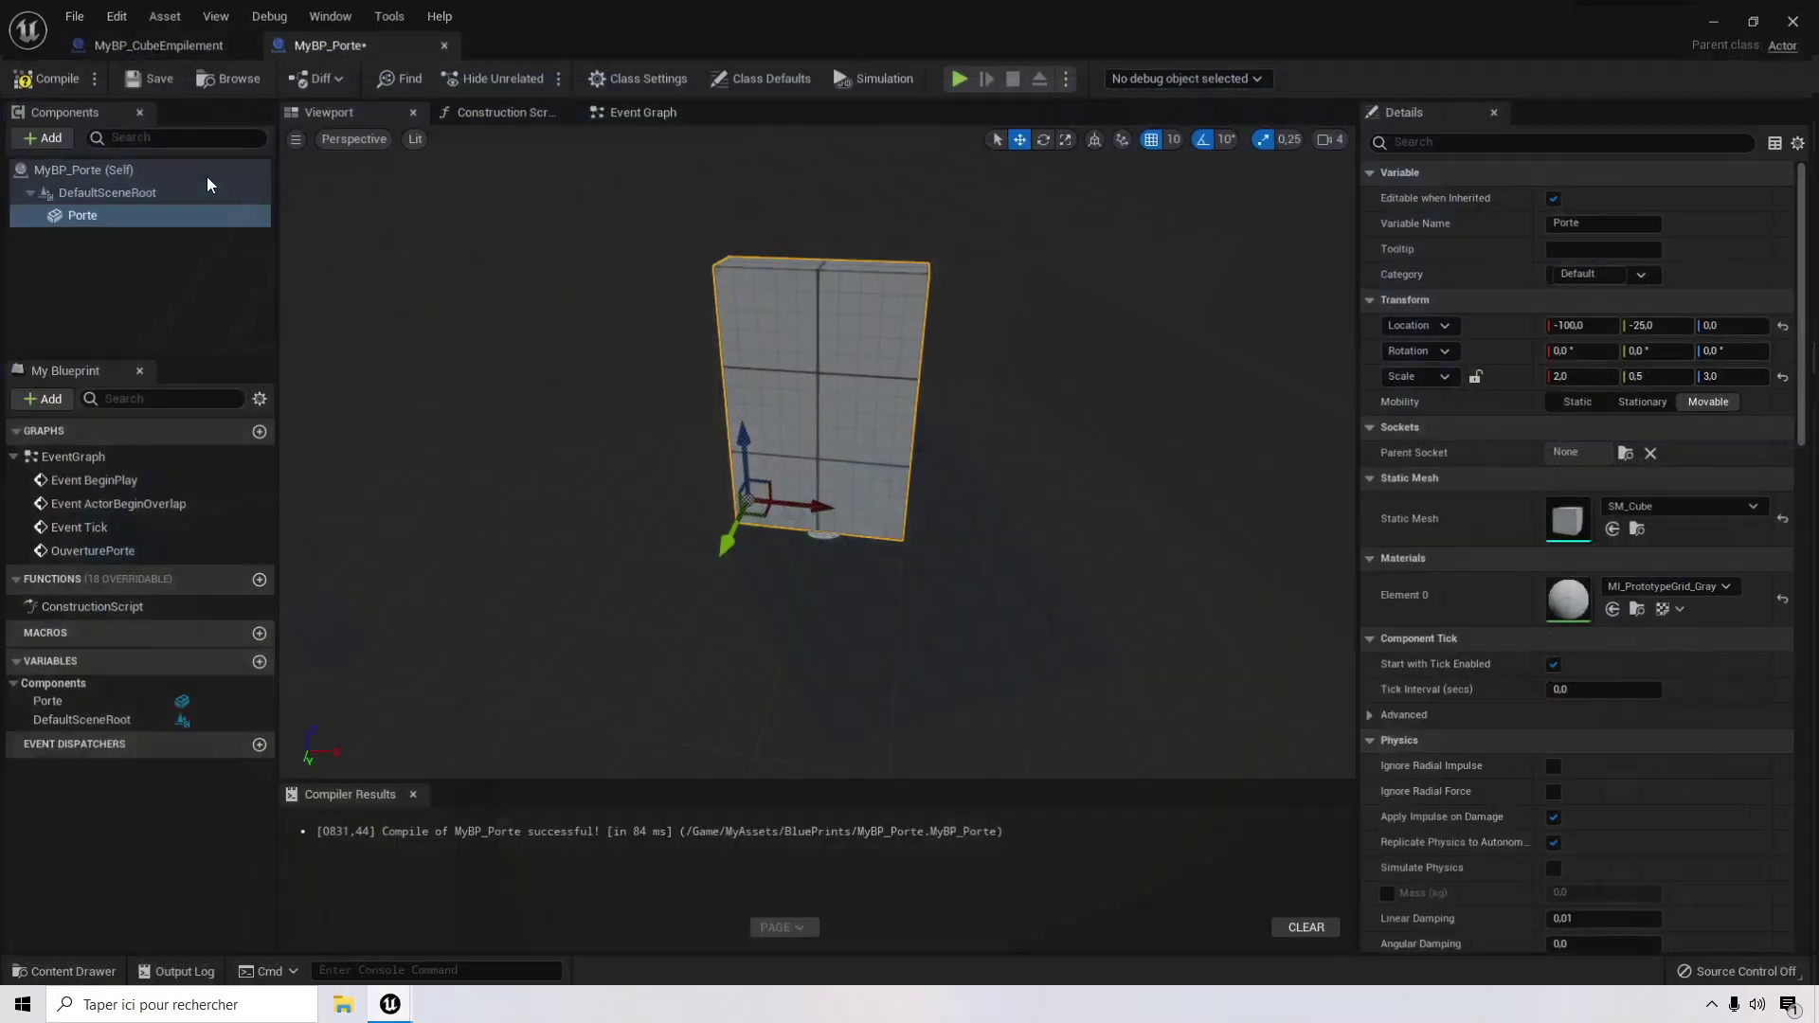
# Step: Examine the Déplacement de la porte nodes in MyBP_CubeEmpilement and compare their Set World Location target with the door in the level
pyautogui.click(196, 41)
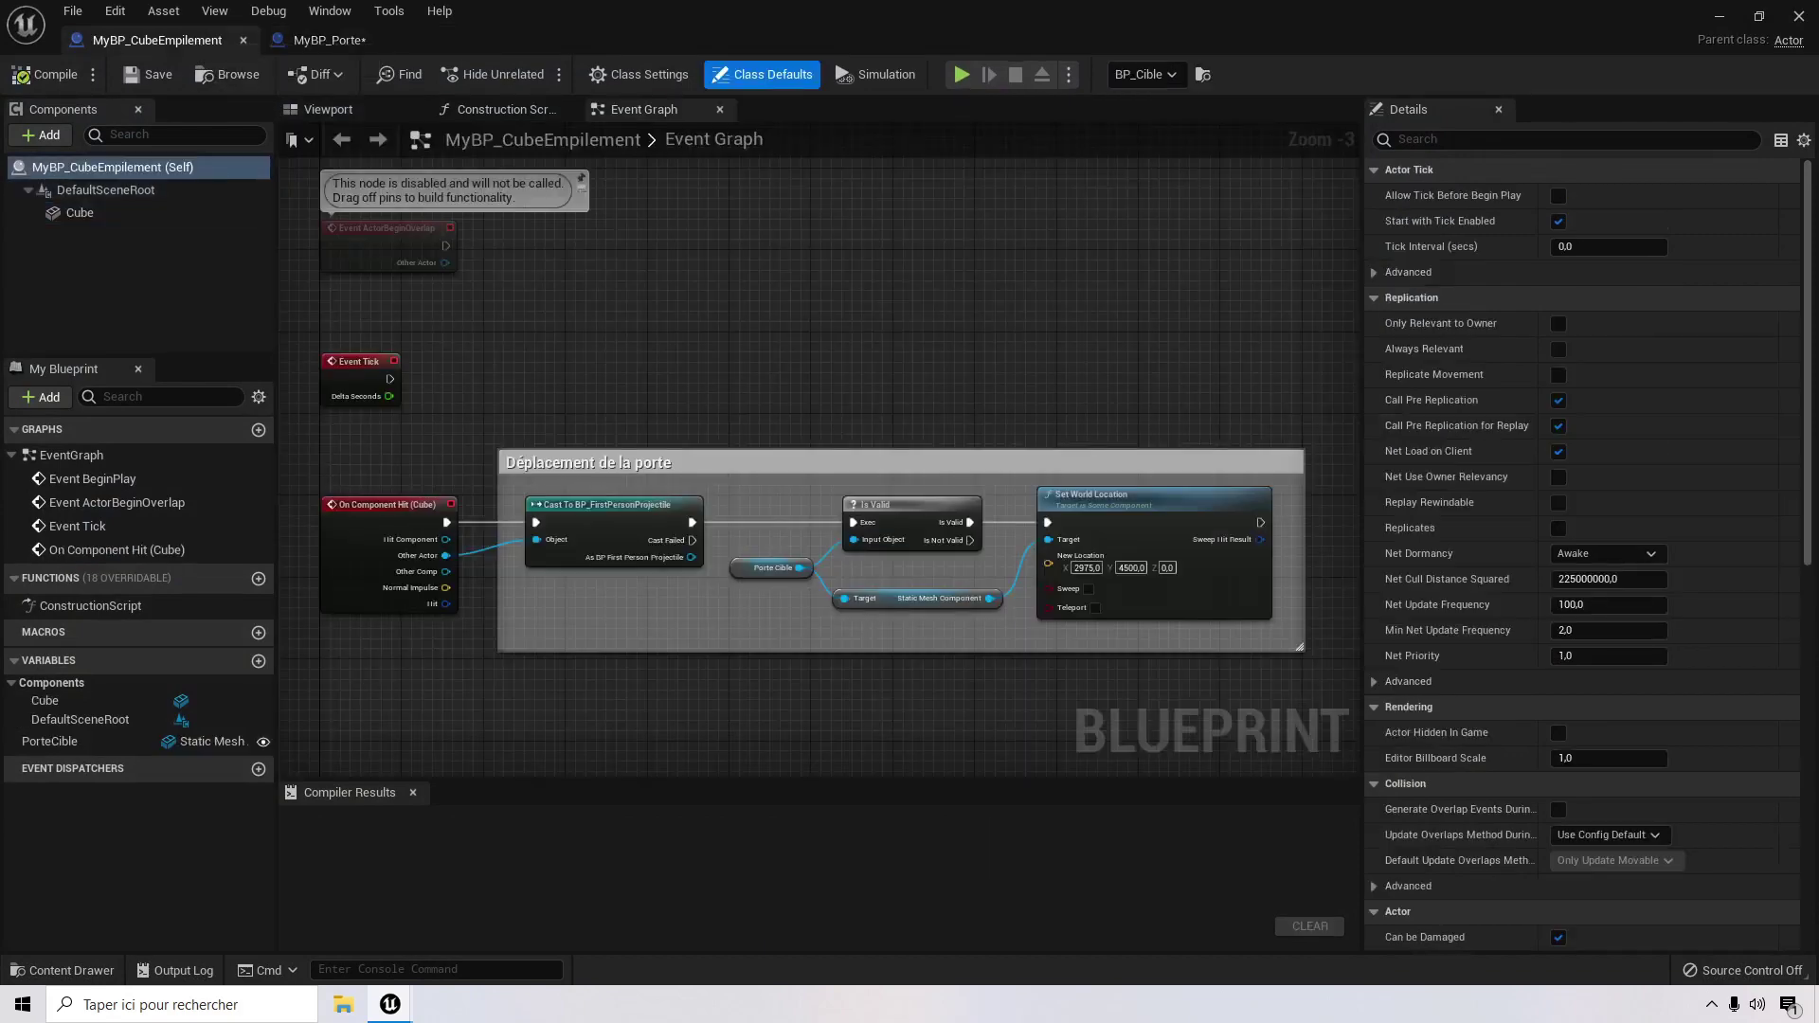
pyautogui.moveTo(1298, 577); pyautogui.dragTo(1068, 526, button='right')
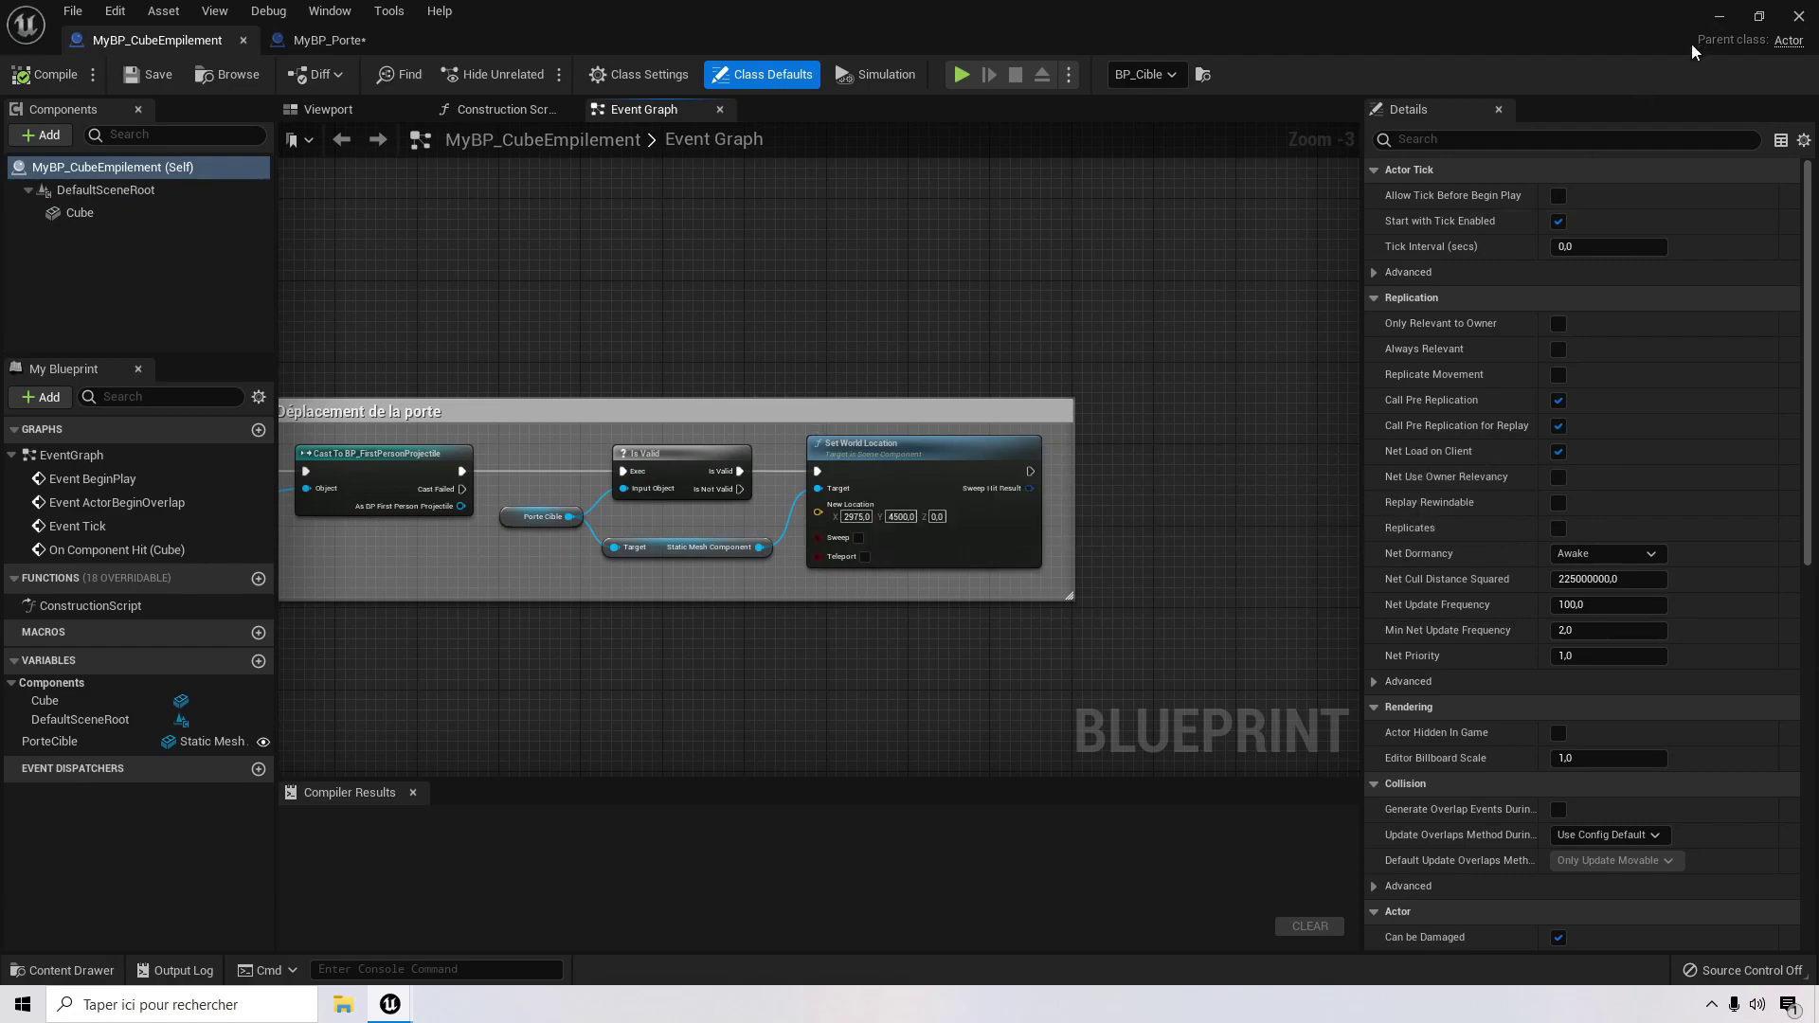
pyautogui.click(1717, 18)
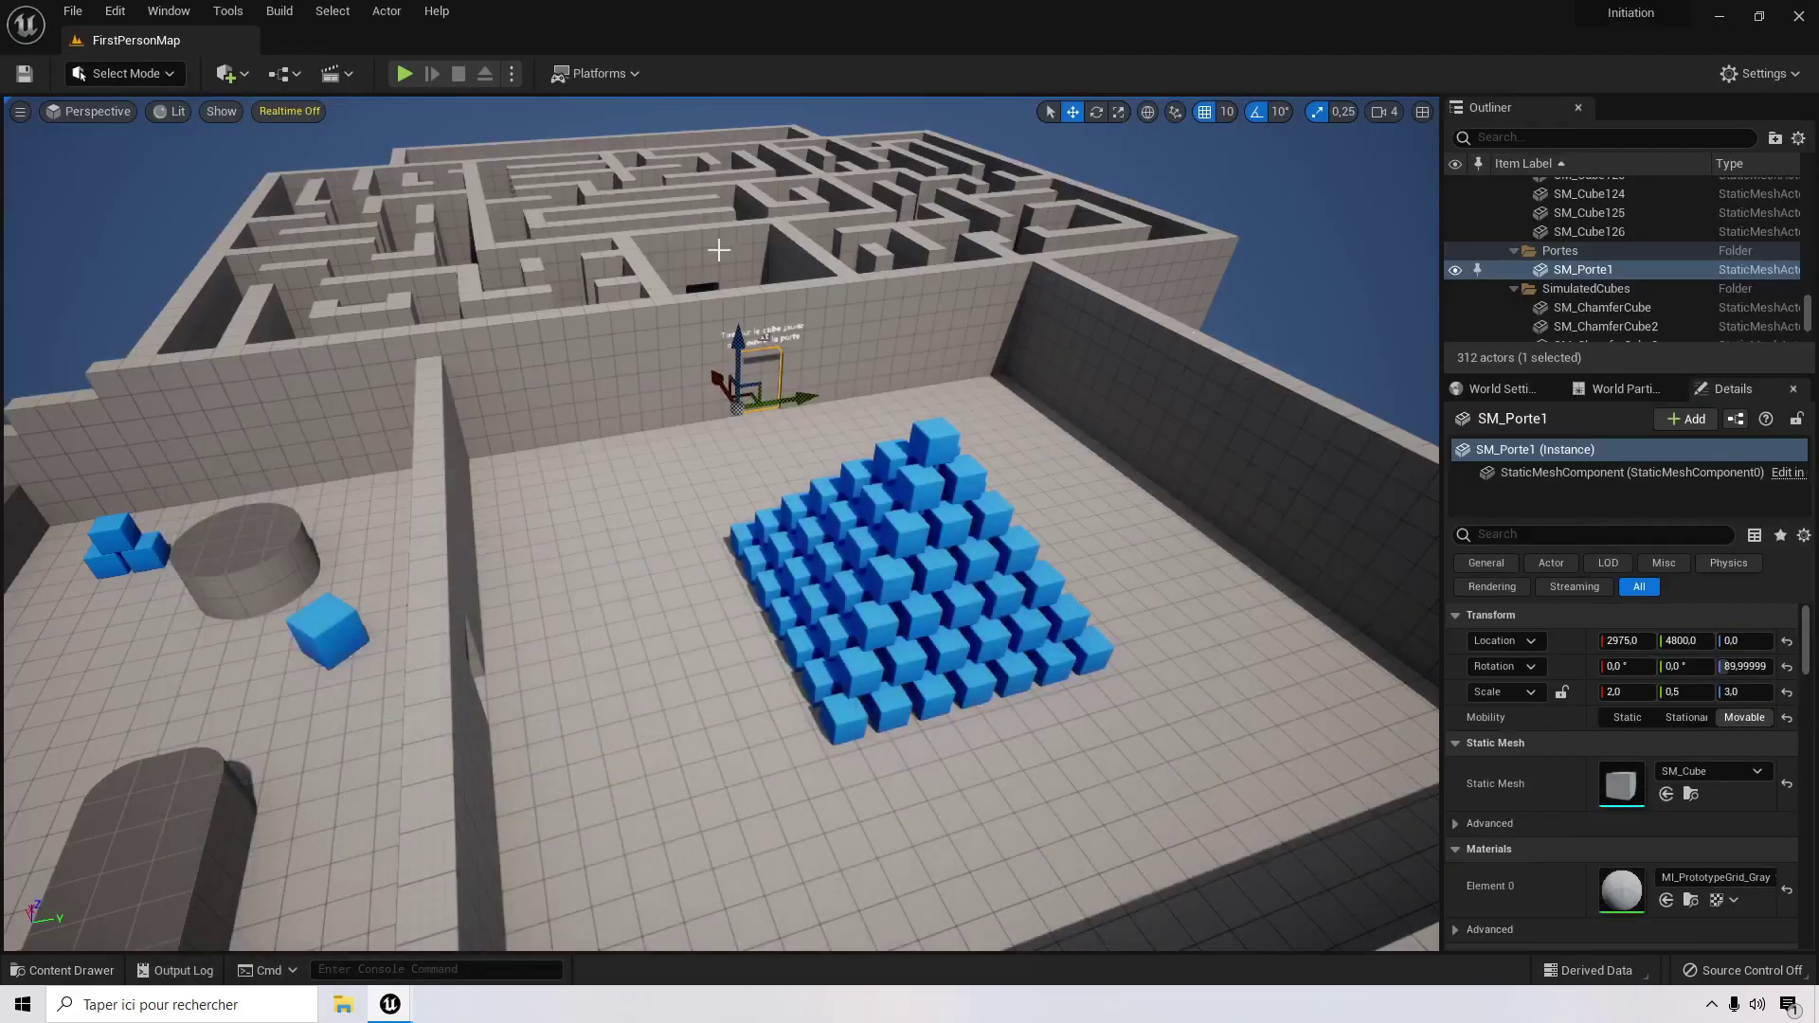
pyautogui.moveTo(993, 473)
pyautogui.mouseDown(button='right')
pyautogui.moveTo(1017, 486)
pyautogui.moveTo(1024, 468)
pyautogui.moveTo(1000, 443)
pyautogui.mouseUp(button='right')
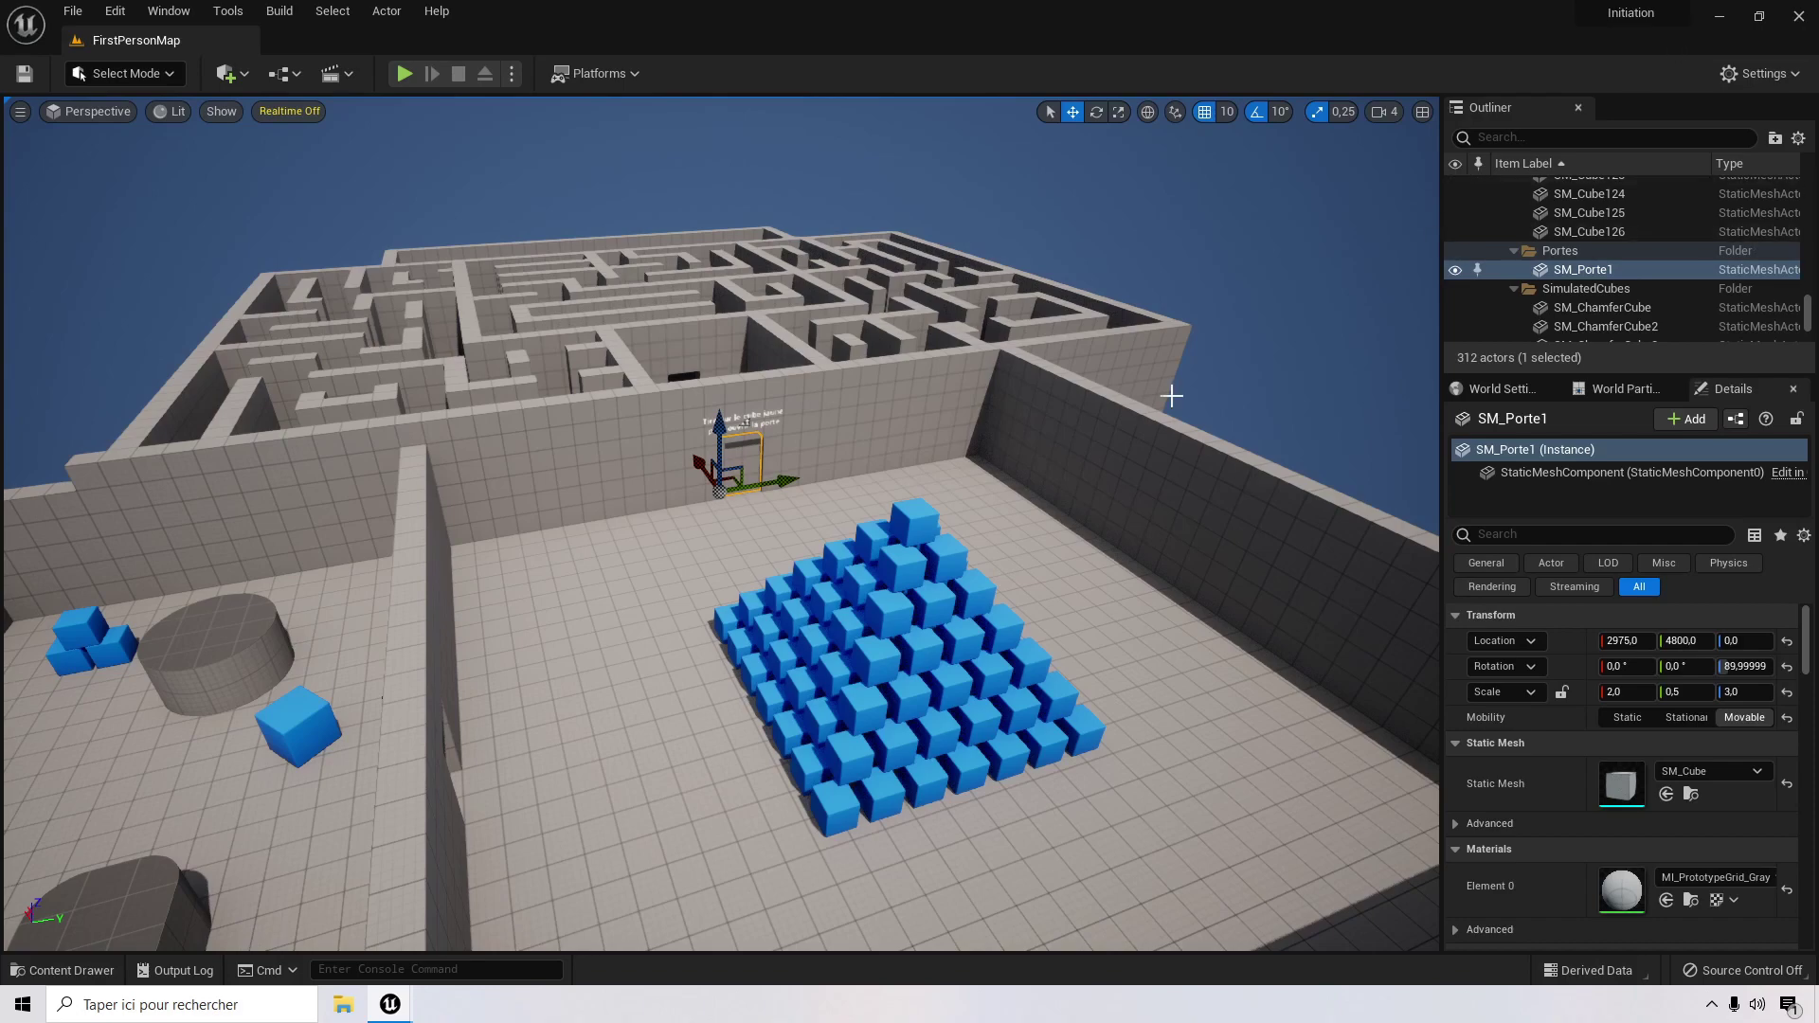
pyautogui.moveTo(416, 1002)
pyautogui.click(503, 957)
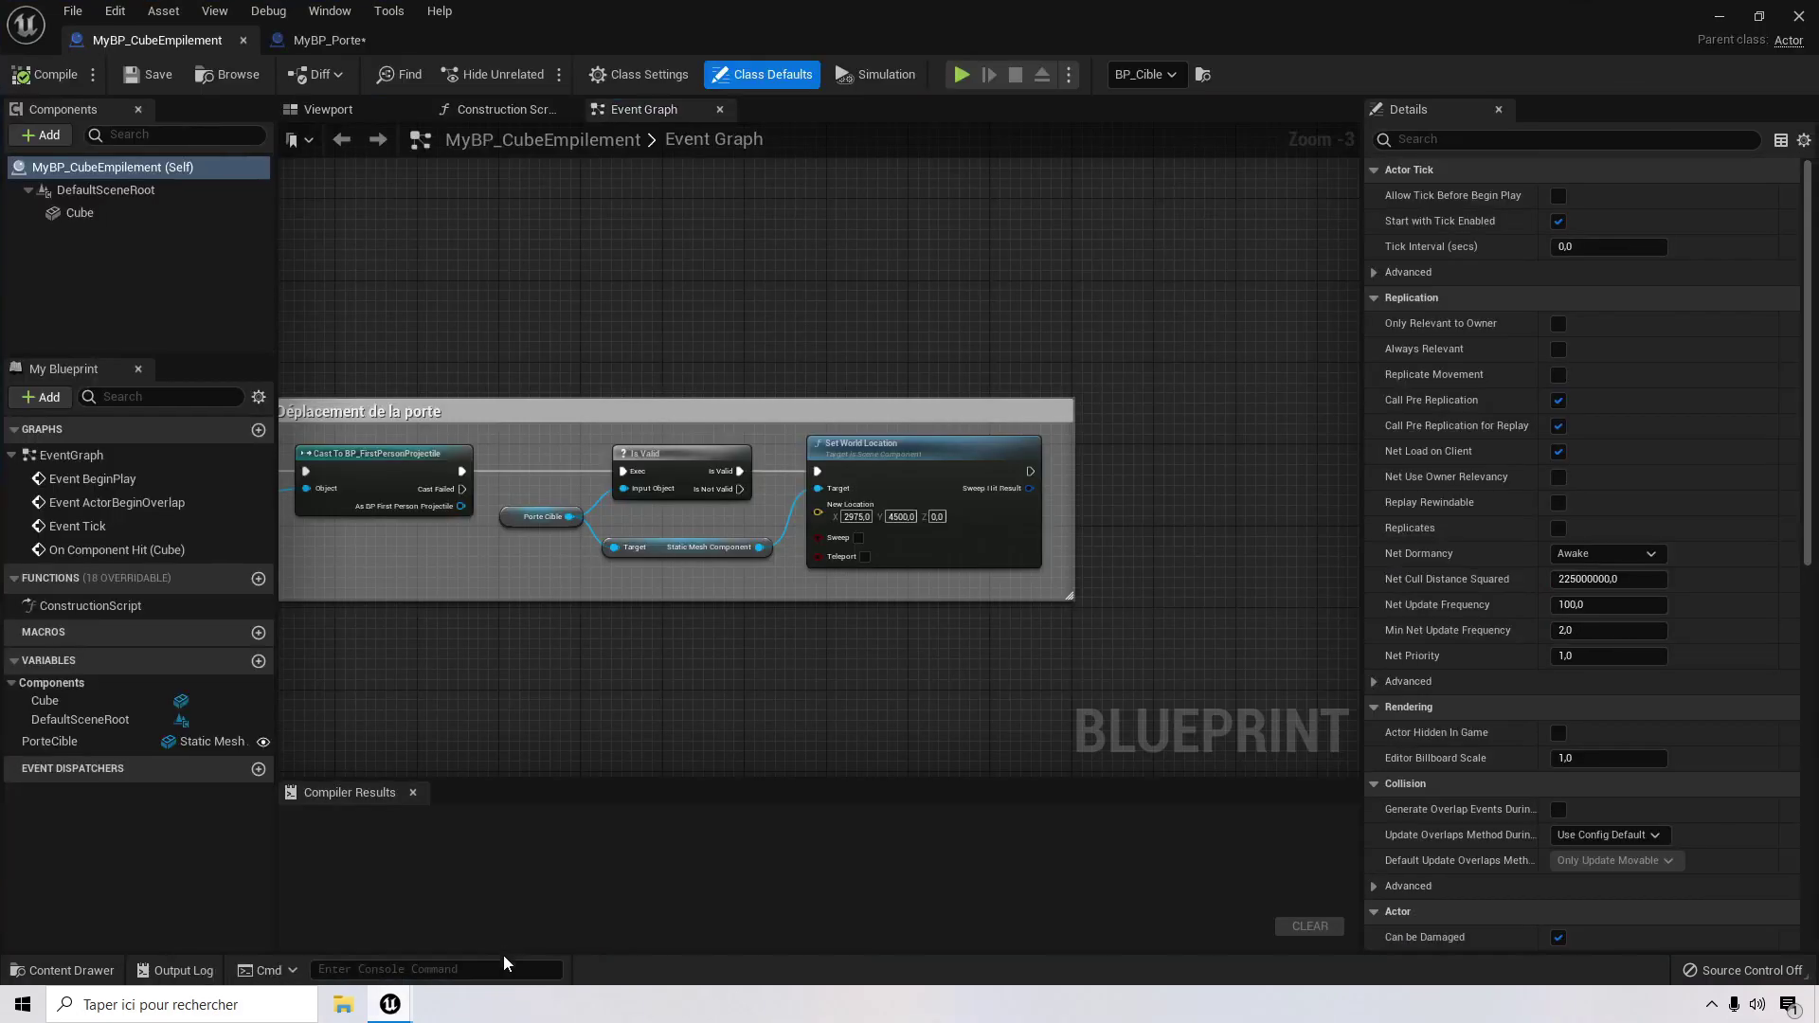
# Step: Review the OuverturePorte event and the door mesh in MyBP_Porte, and compare them with the level's door
pyautogui.click(336, 42)
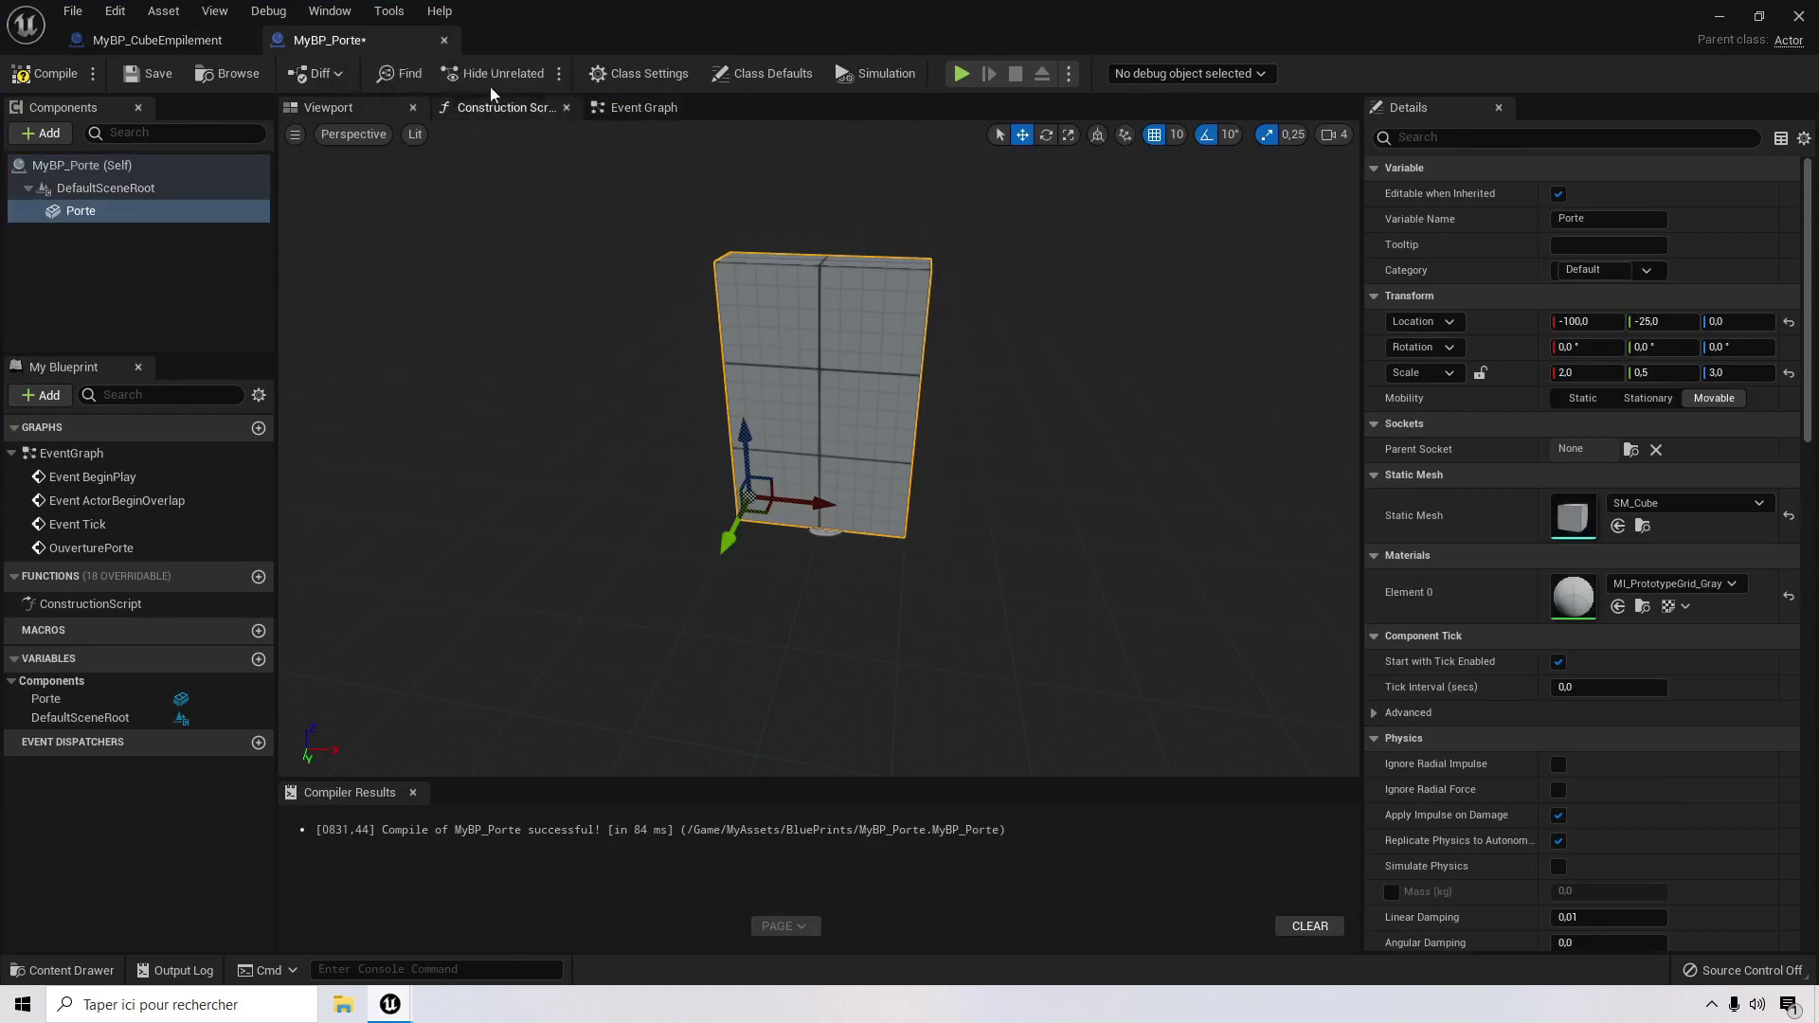
pyautogui.click(652, 112)
pyautogui.moveTo(680, 630); pyautogui.dragTo(684, 526, button='right')
pyautogui.click(360, 107)
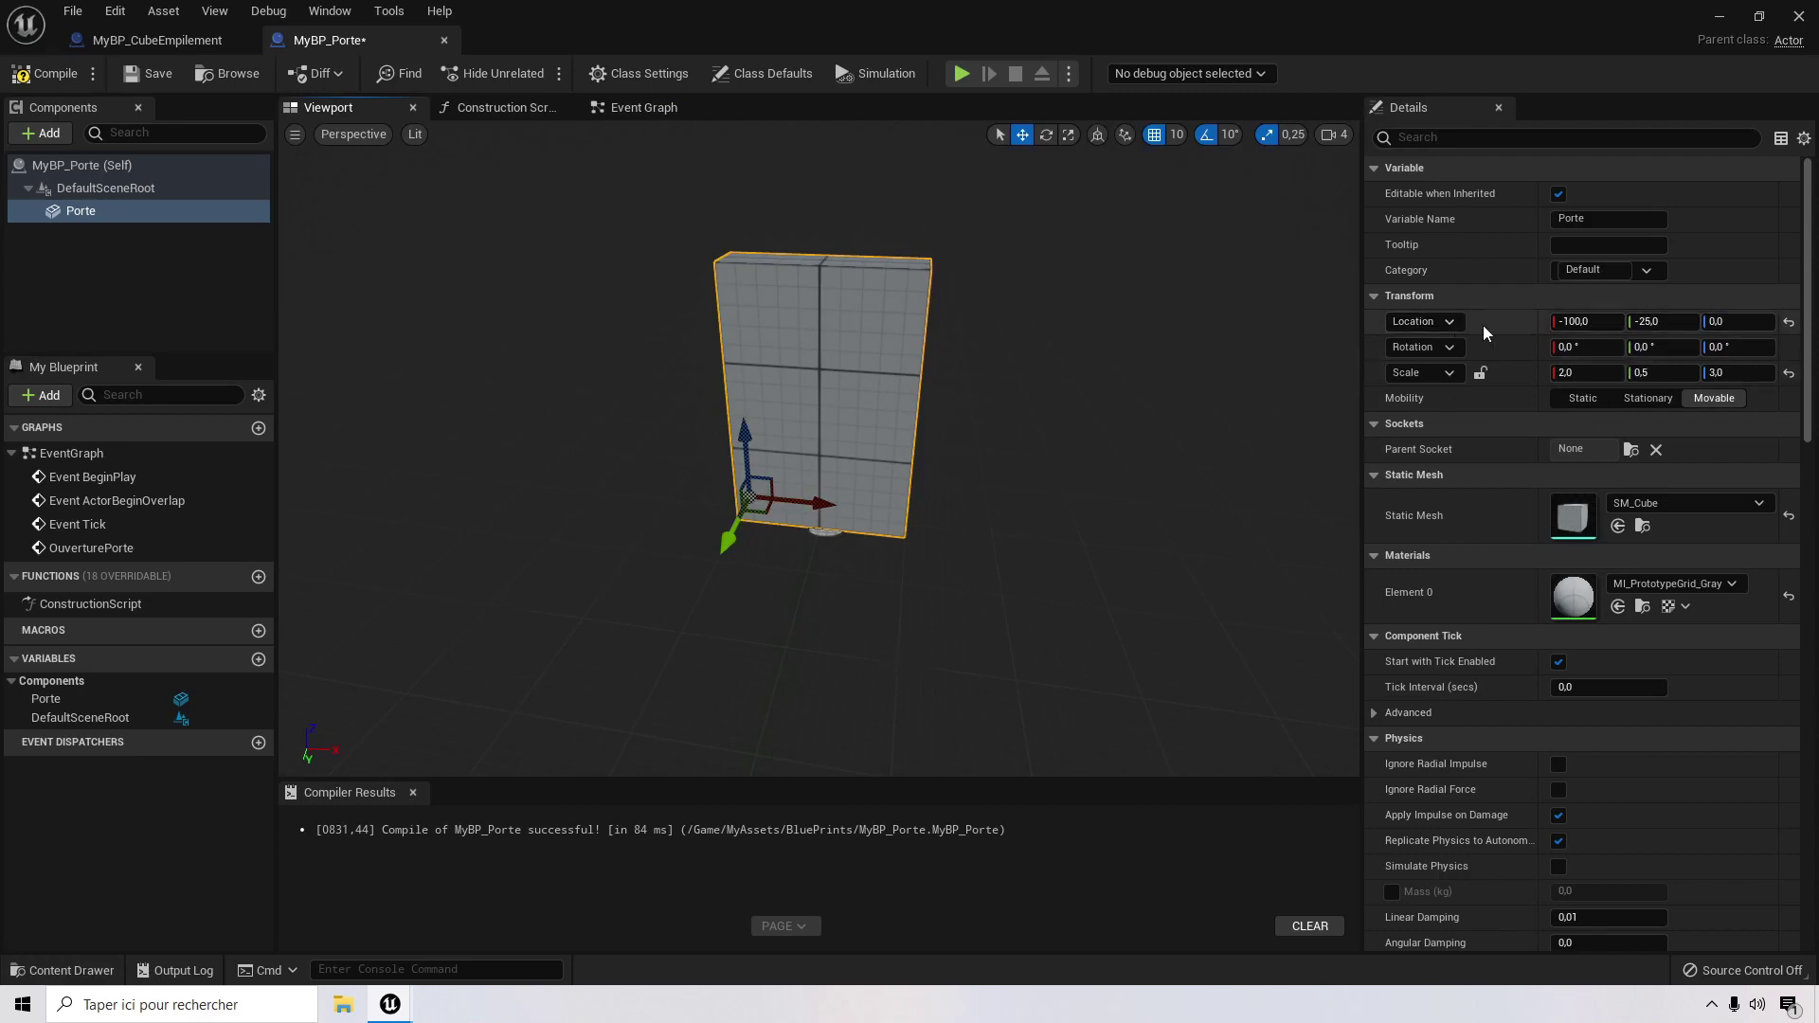
pyautogui.click(1722, 18)
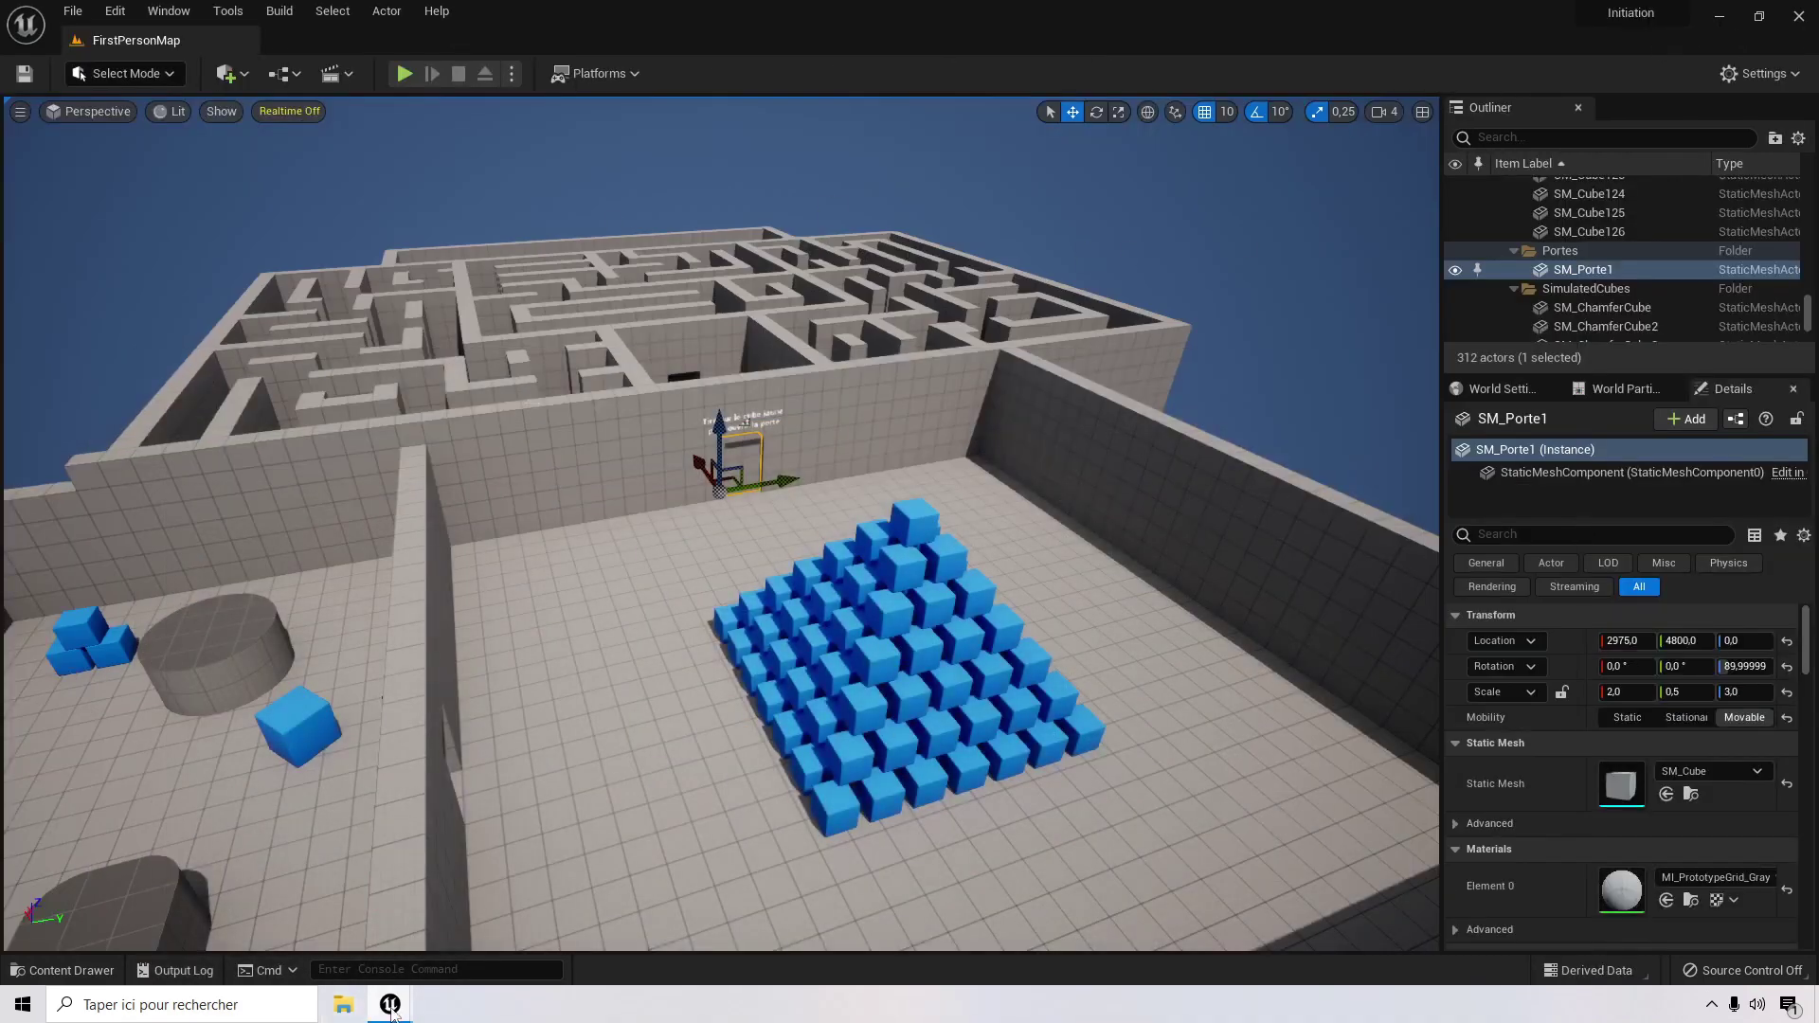
pyautogui.moveTo(392, 1010)
pyautogui.click(499, 938)
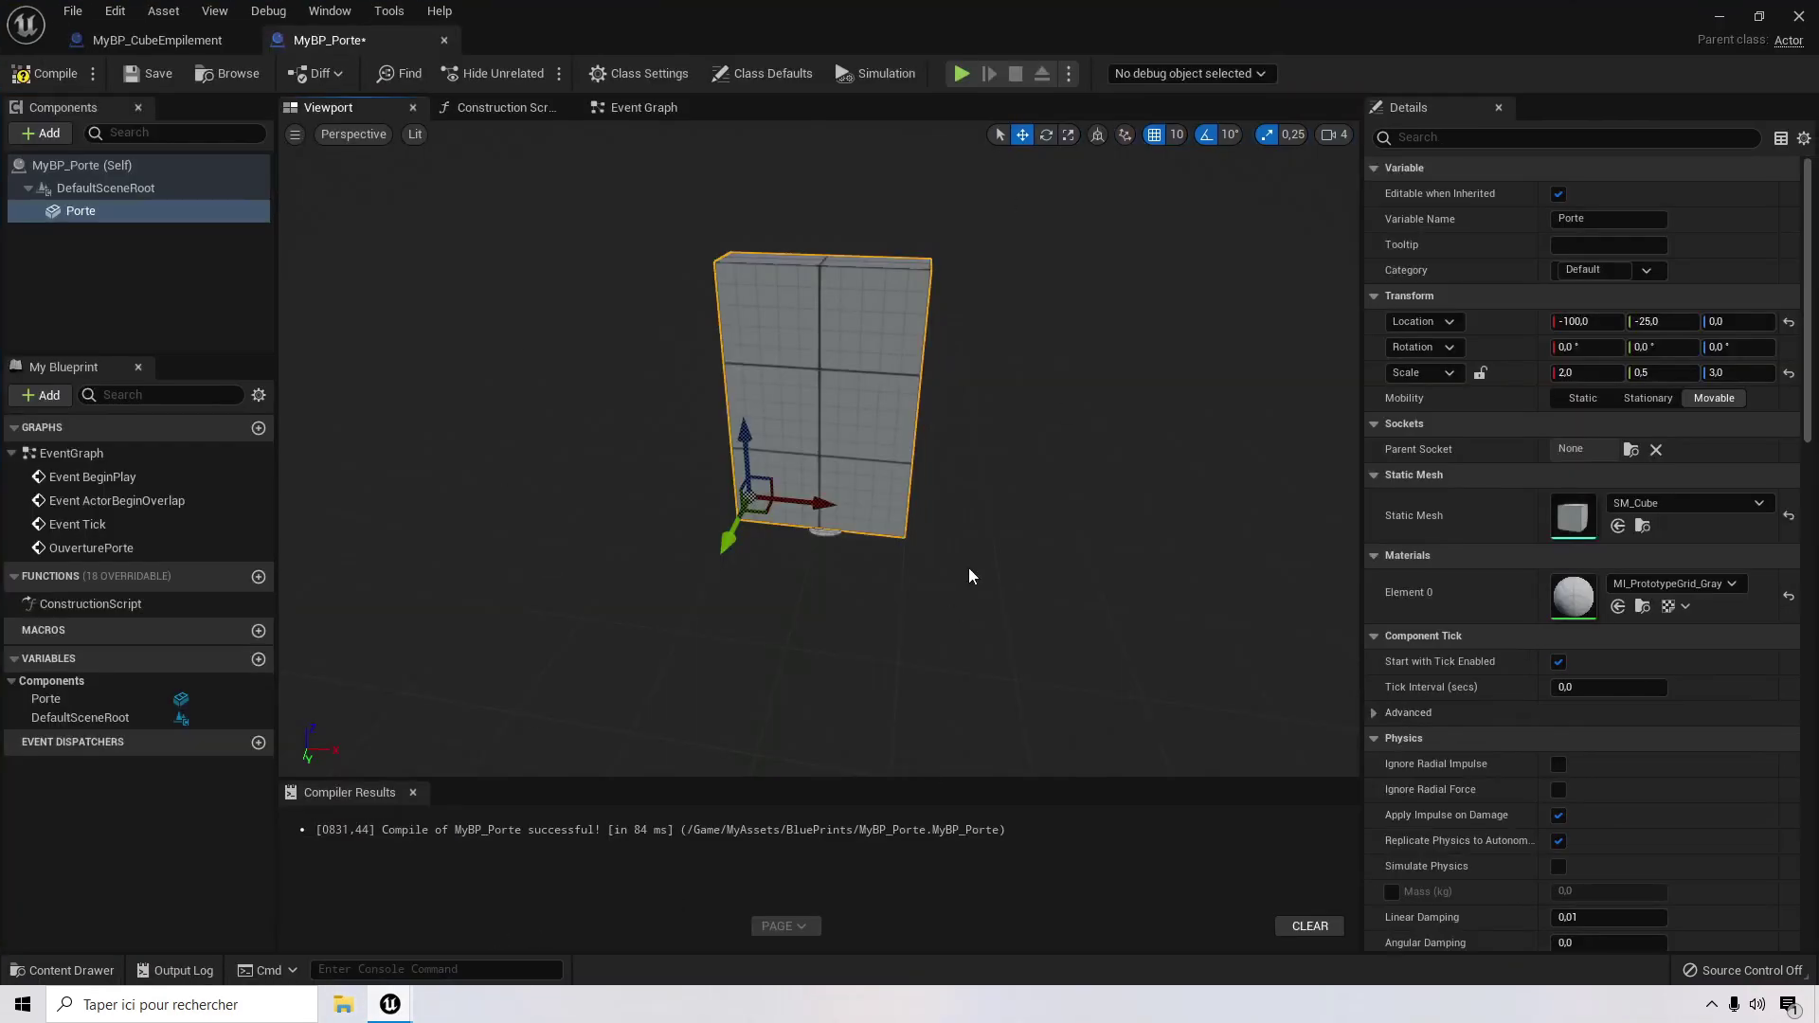
# Step: Try sliding the Porte mesh along X to -300, compare it with the closed position, and undo the move
pyautogui.moveTo(999, 504); pyautogui.dragTo(1010, 475, button='right')
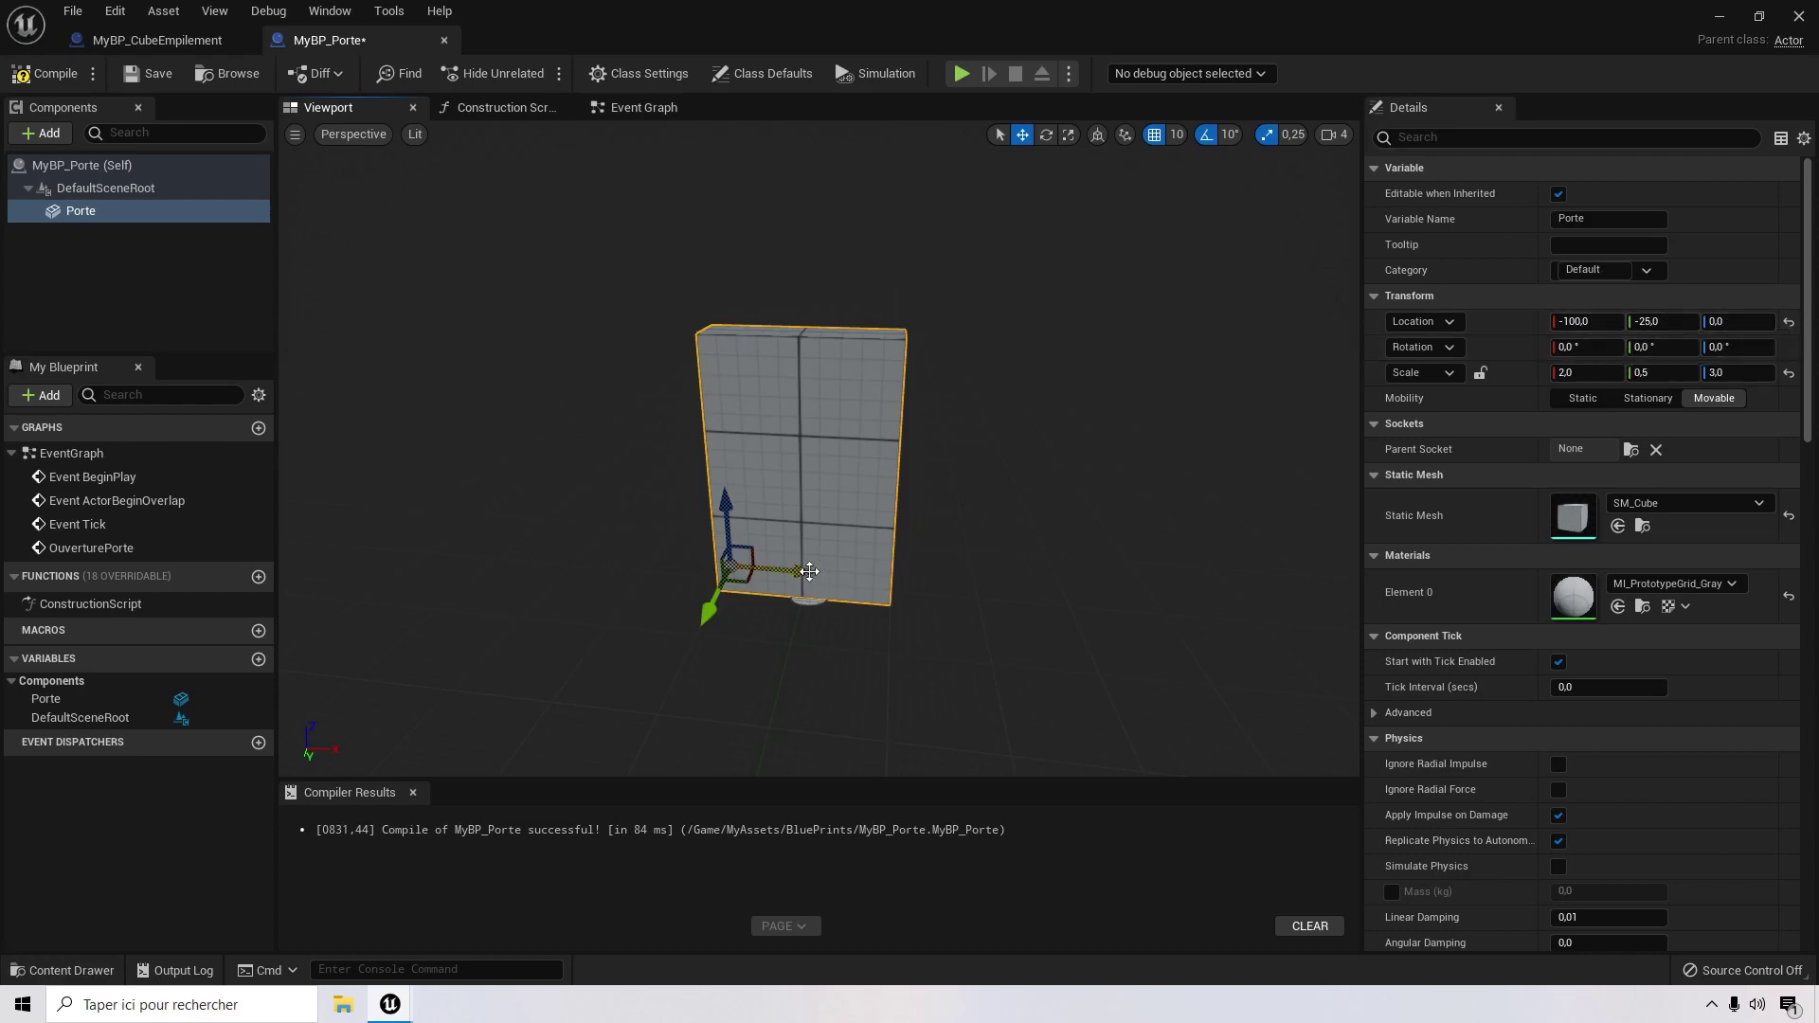
pyautogui.moveTo(806, 570); pyautogui.dragTo(650, 542)
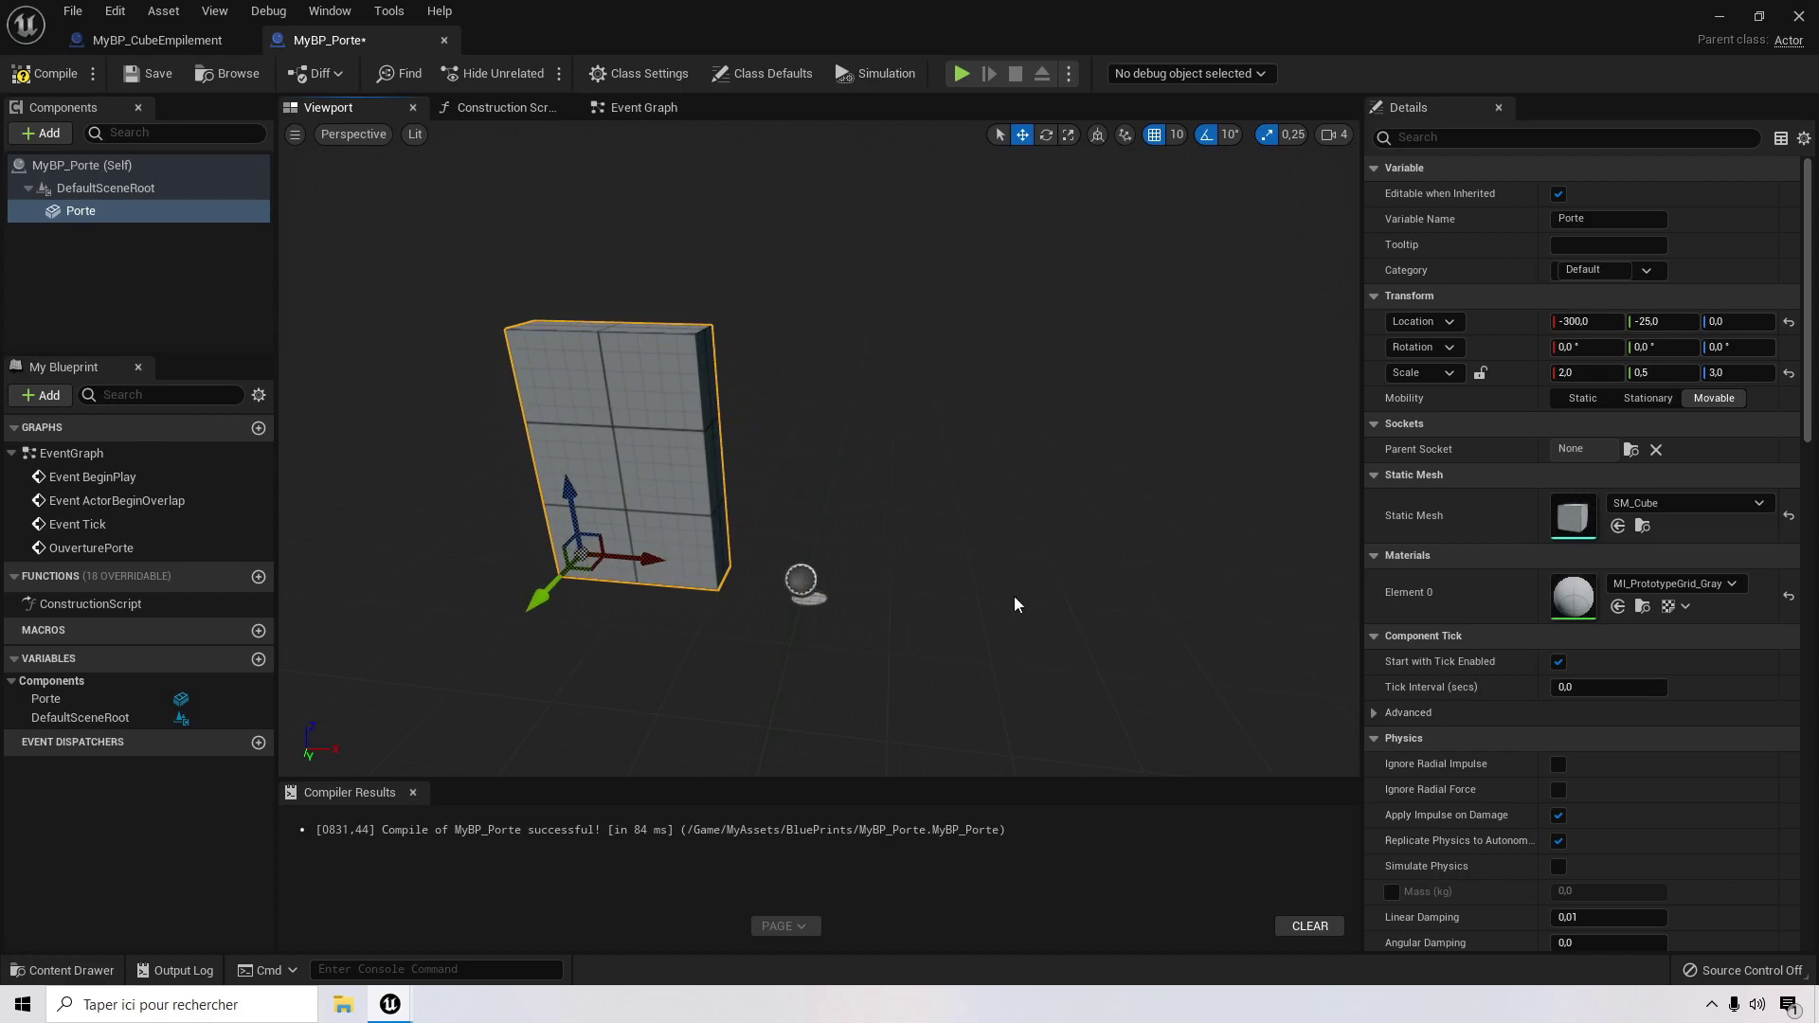
pyautogui.hotkey('ctrl', 'z')
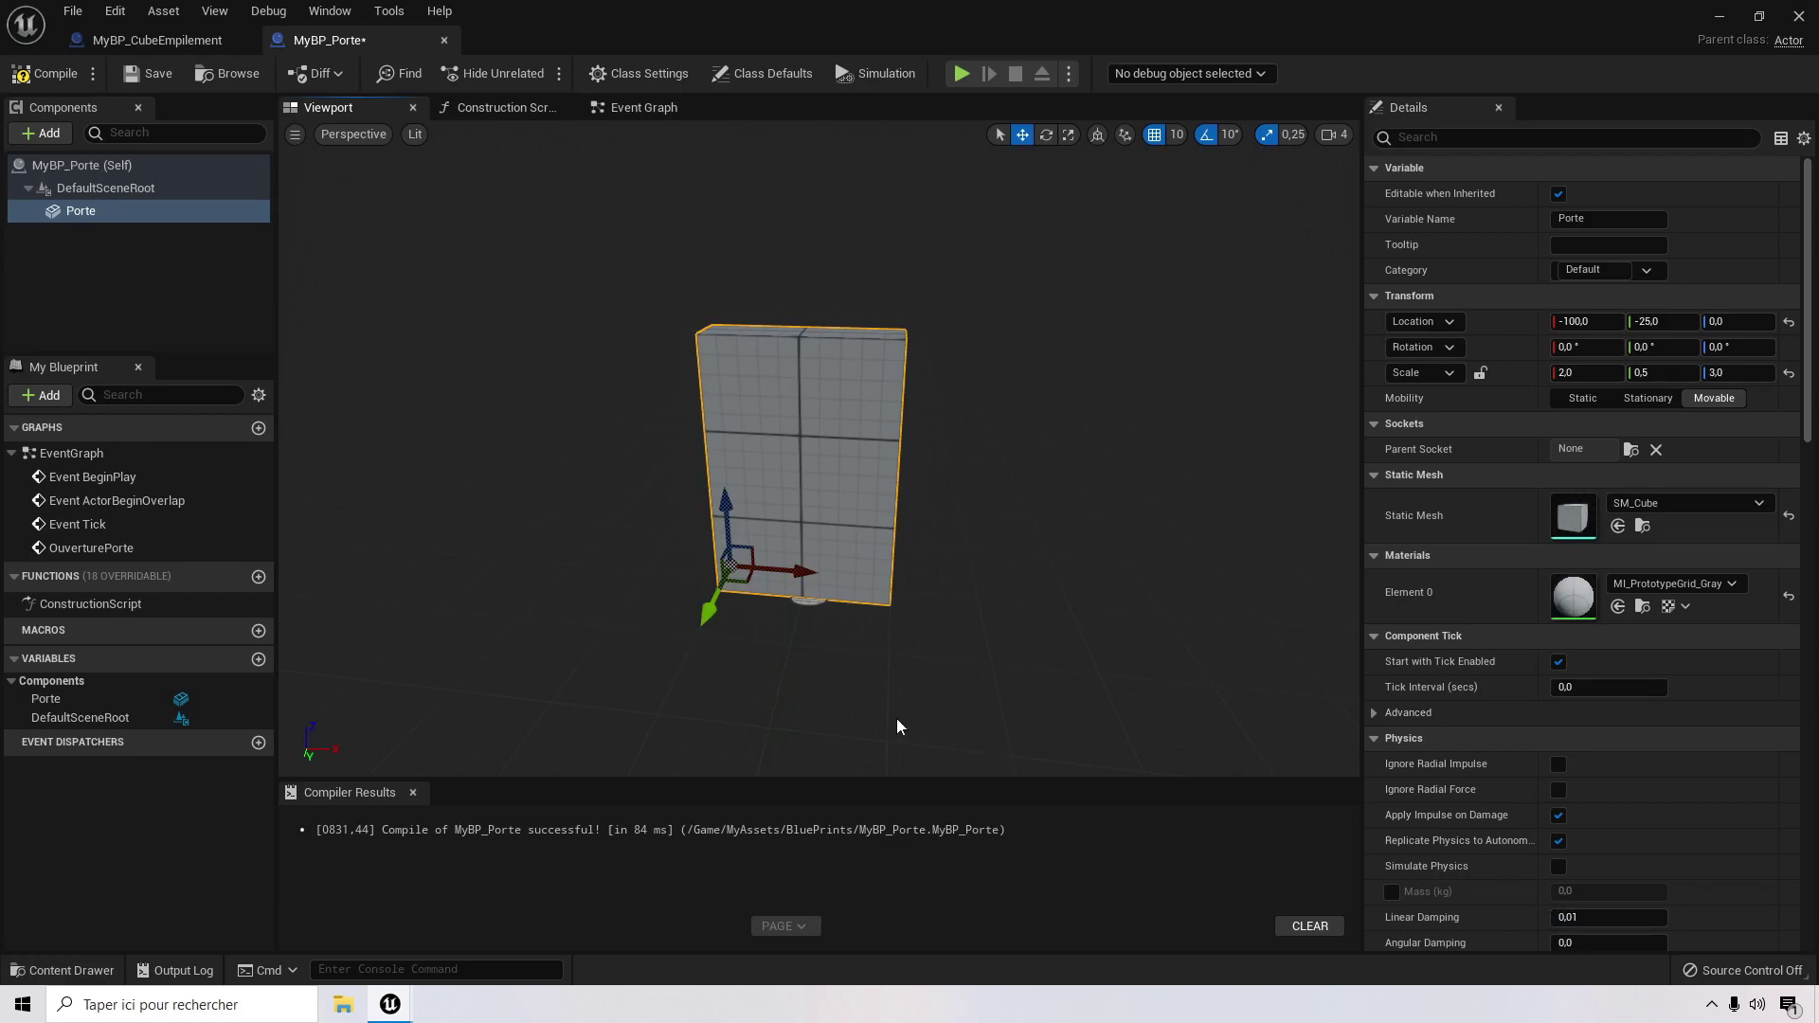
pyautogui.hotkey('ctrl', 'y')
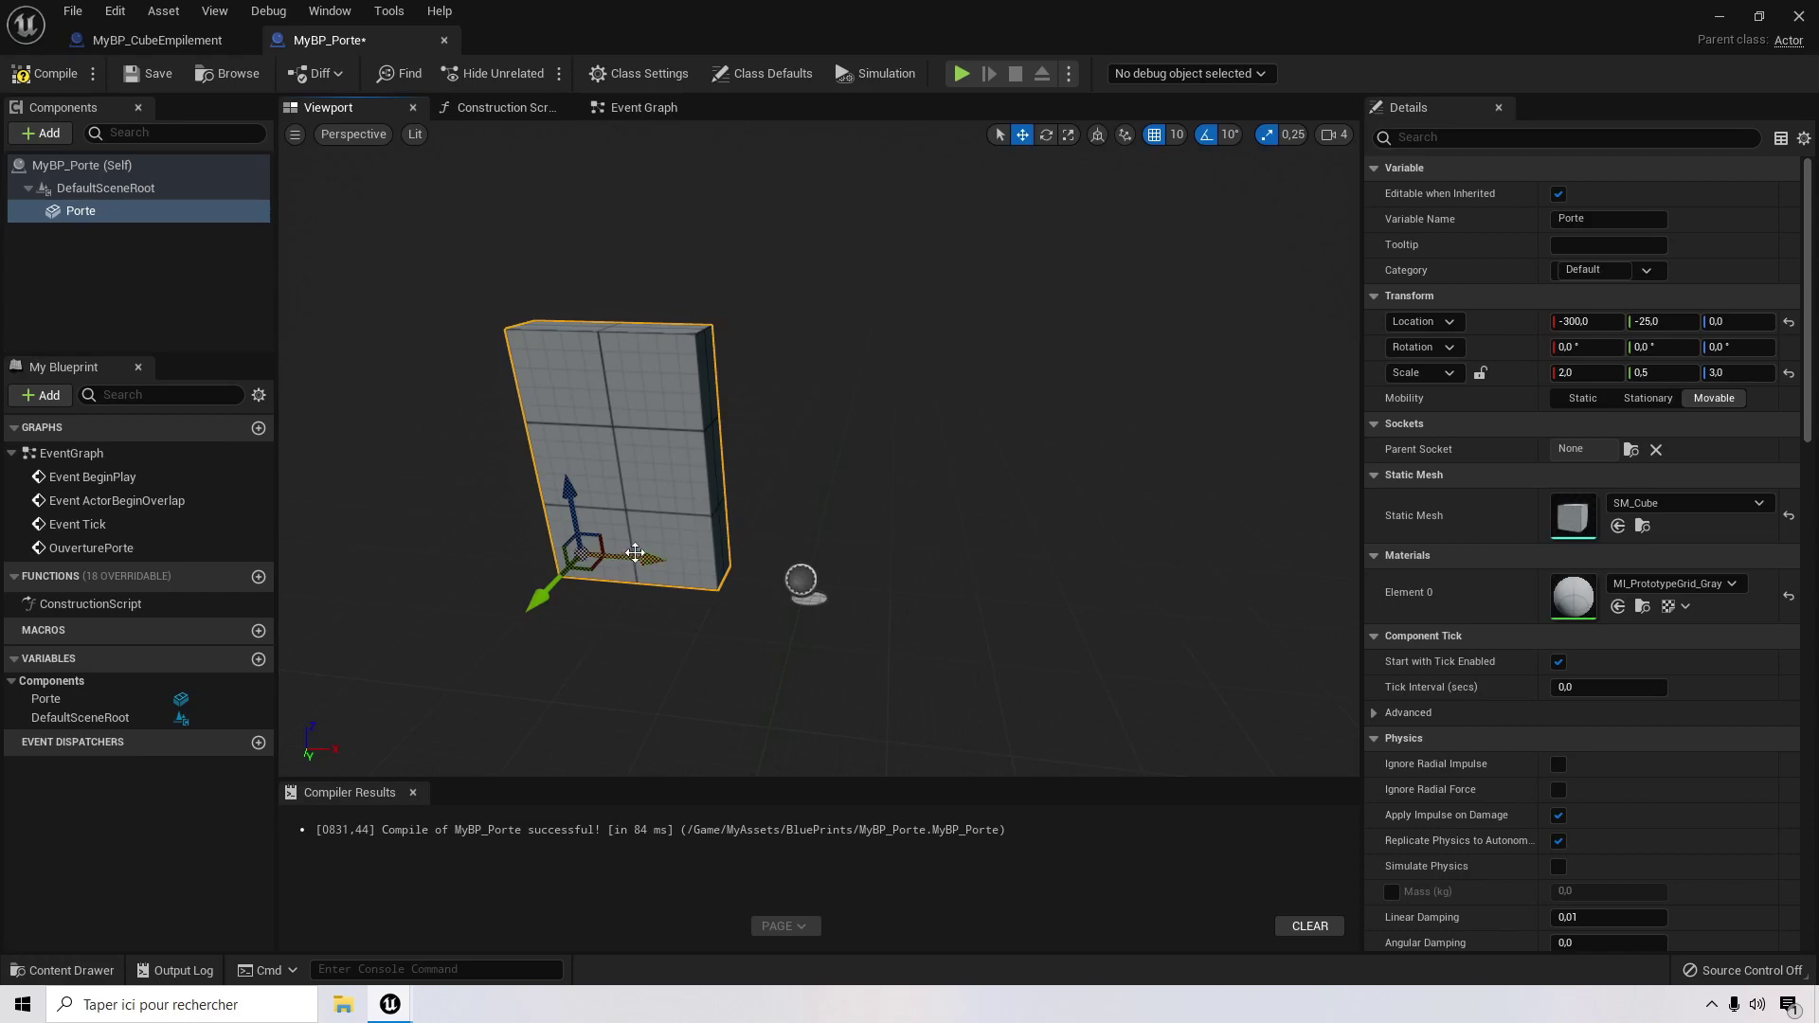
pyautogui.hotkey('ctrl', 'z')
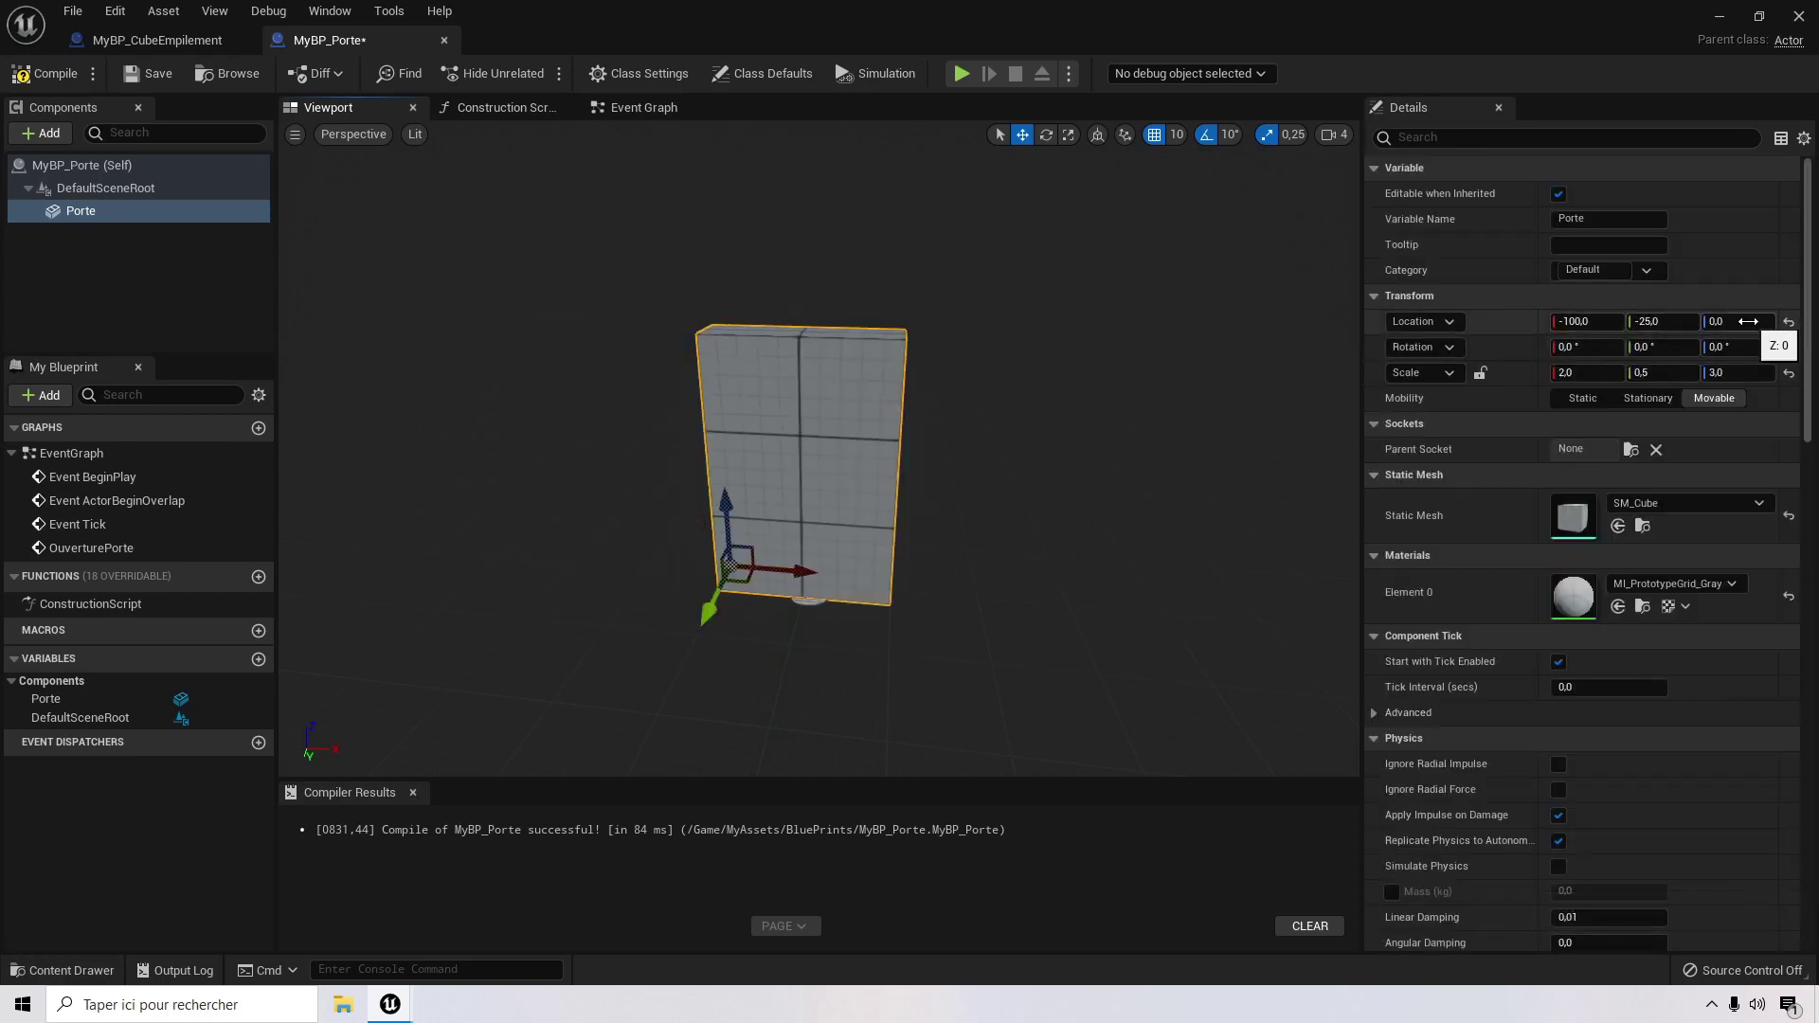
pyautogui.hotkey('ctrl', 'y')
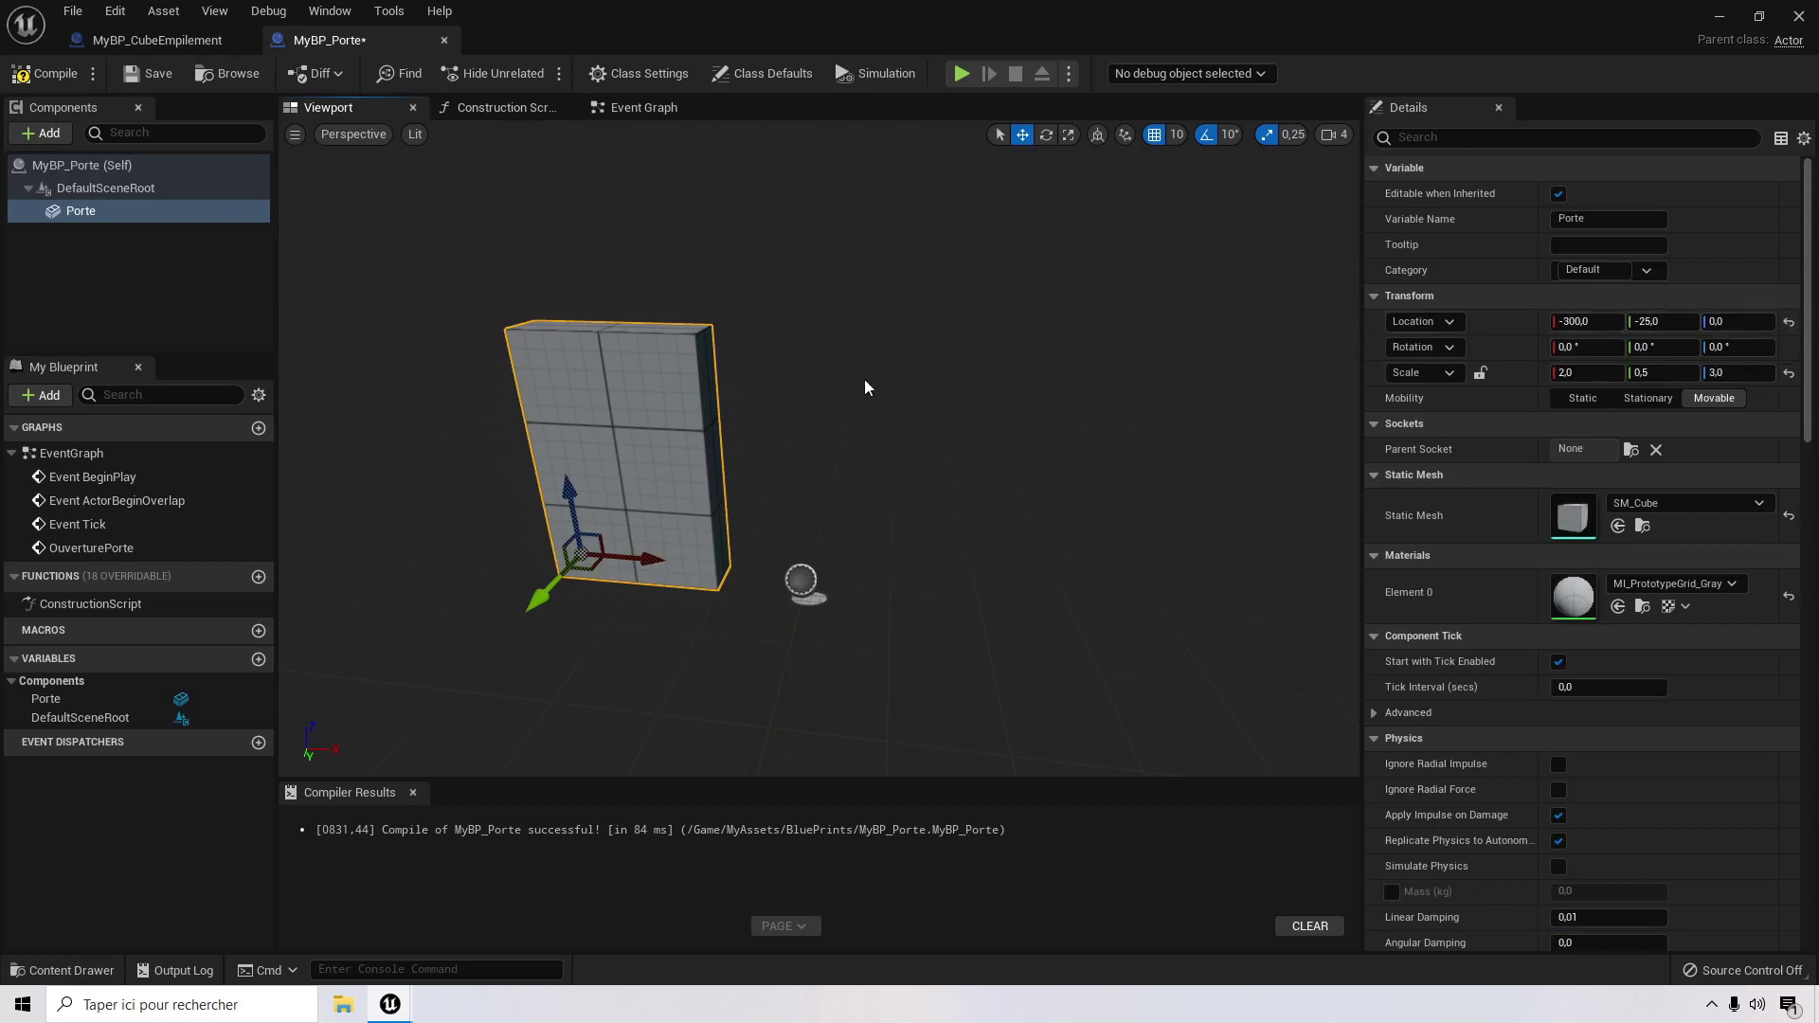
pyautogui.hotkey('ctrl', 'z')
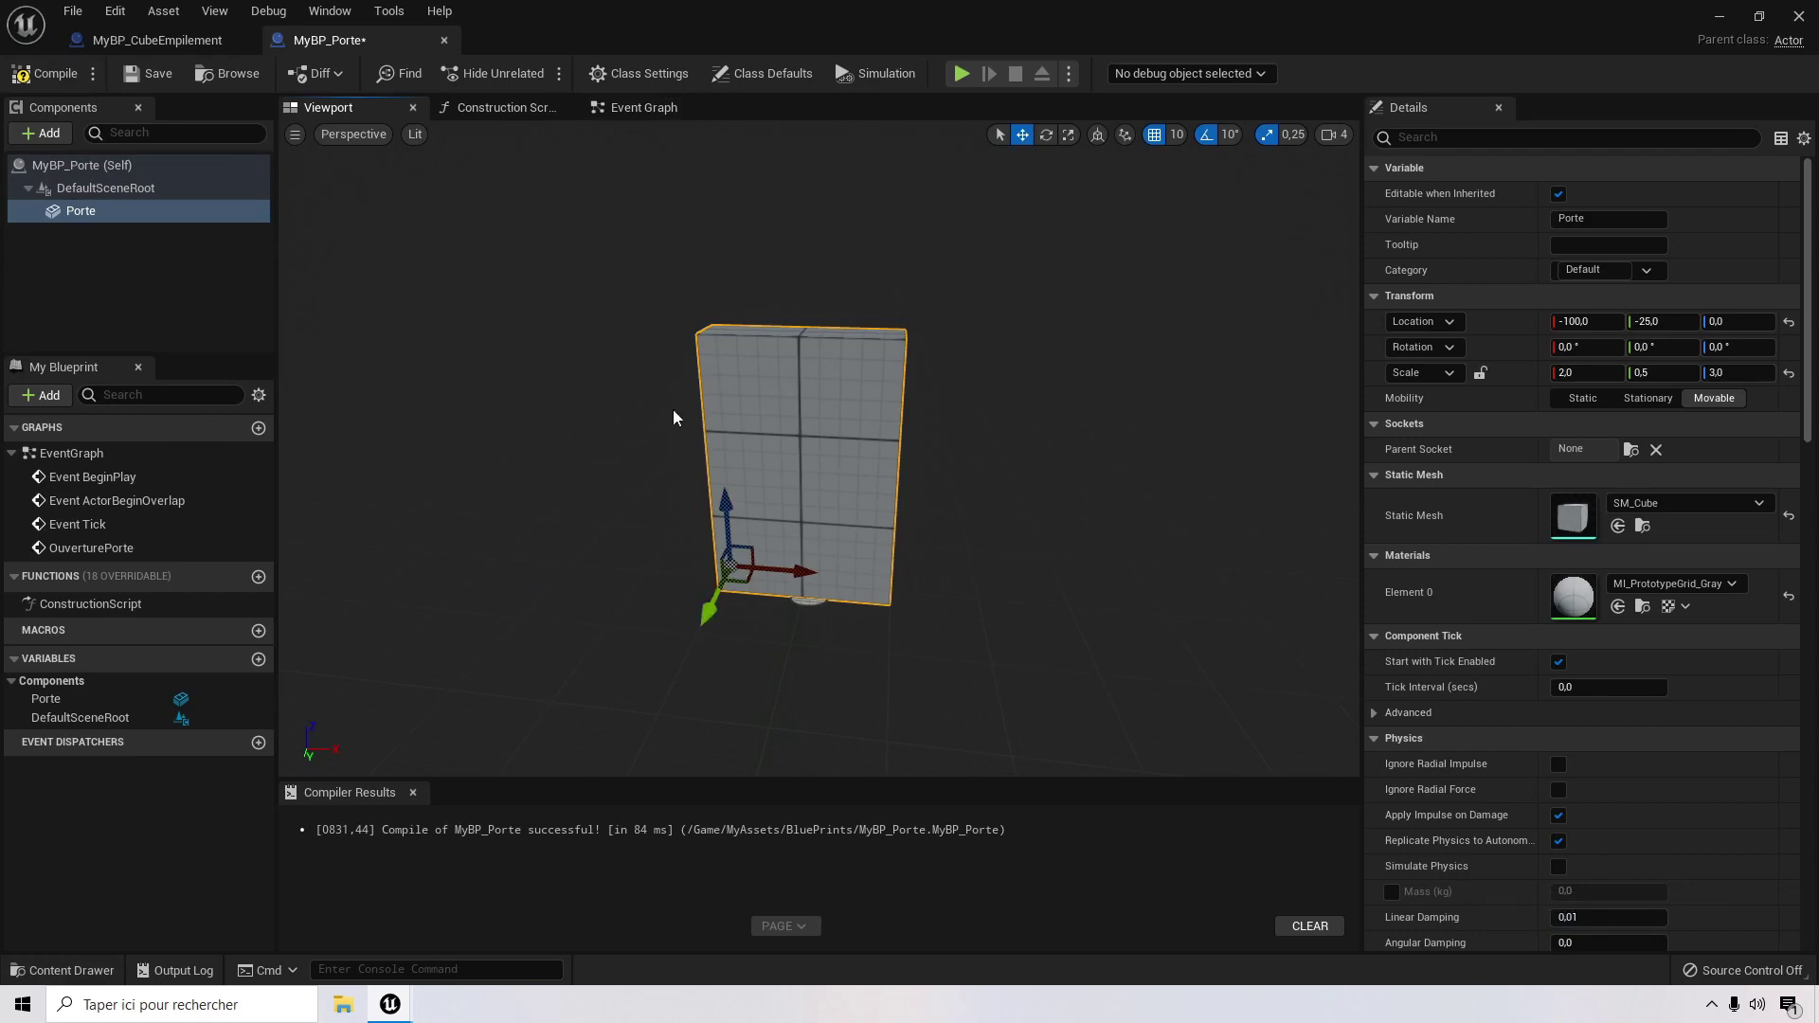
# Step: Add a Set Relative Location node targeting the Porte component in the Event Graph, and connect the OuverturePorte event's execution to it
pyautogui.click(644, 107)
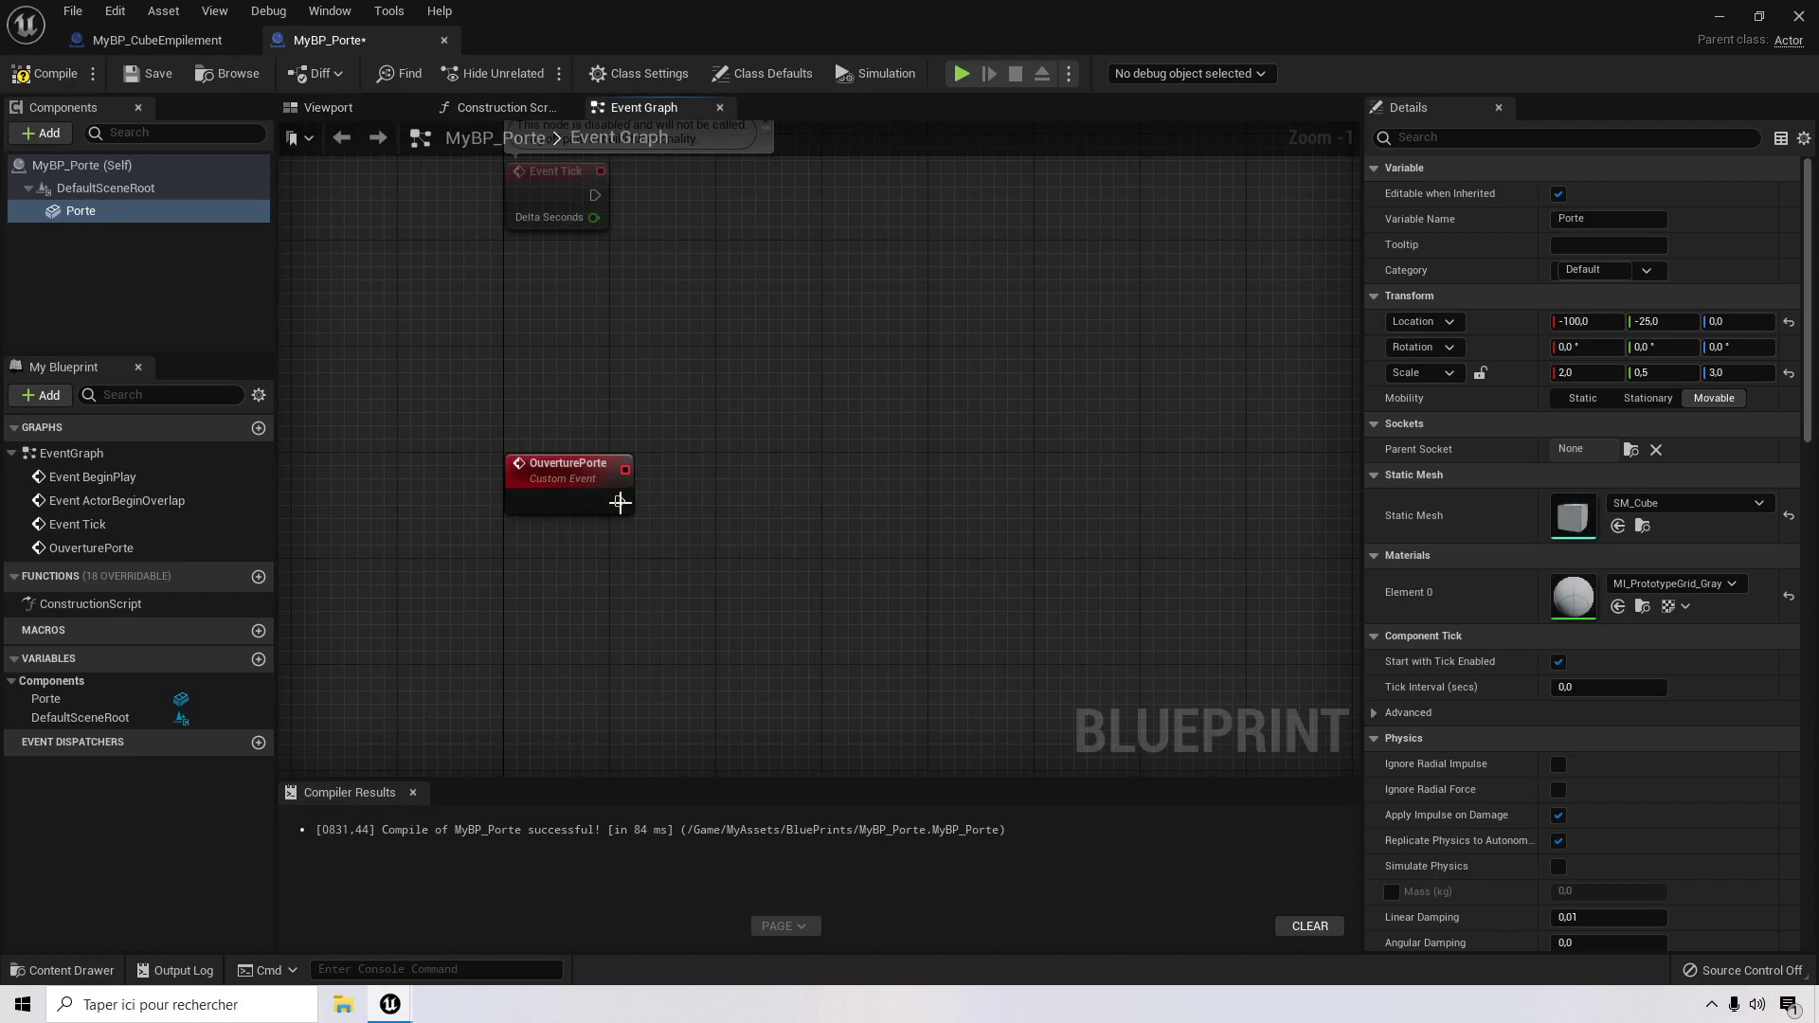
pyautogui.moveTo(617, 501); pyautogui.dragTo(619, 502)
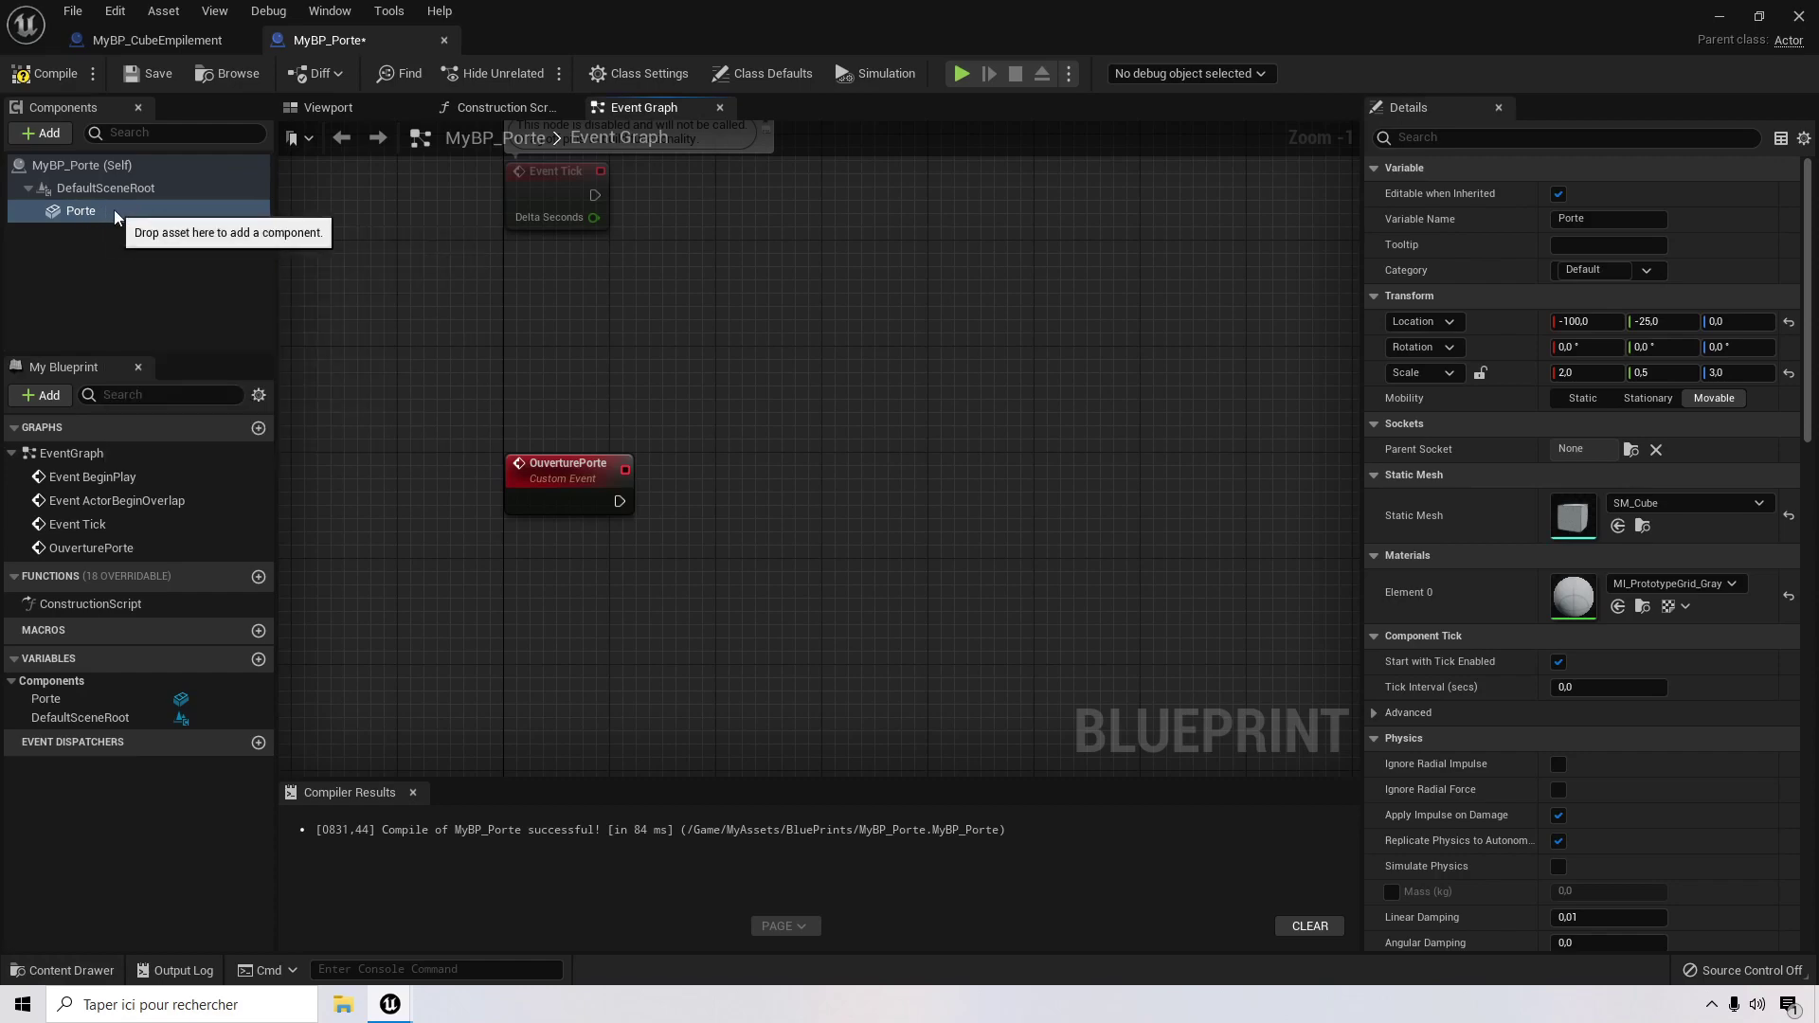
pyautogui.moveTo(106, 208); pyautogui.dragTo(792, 504)
pyautogui.write('set')
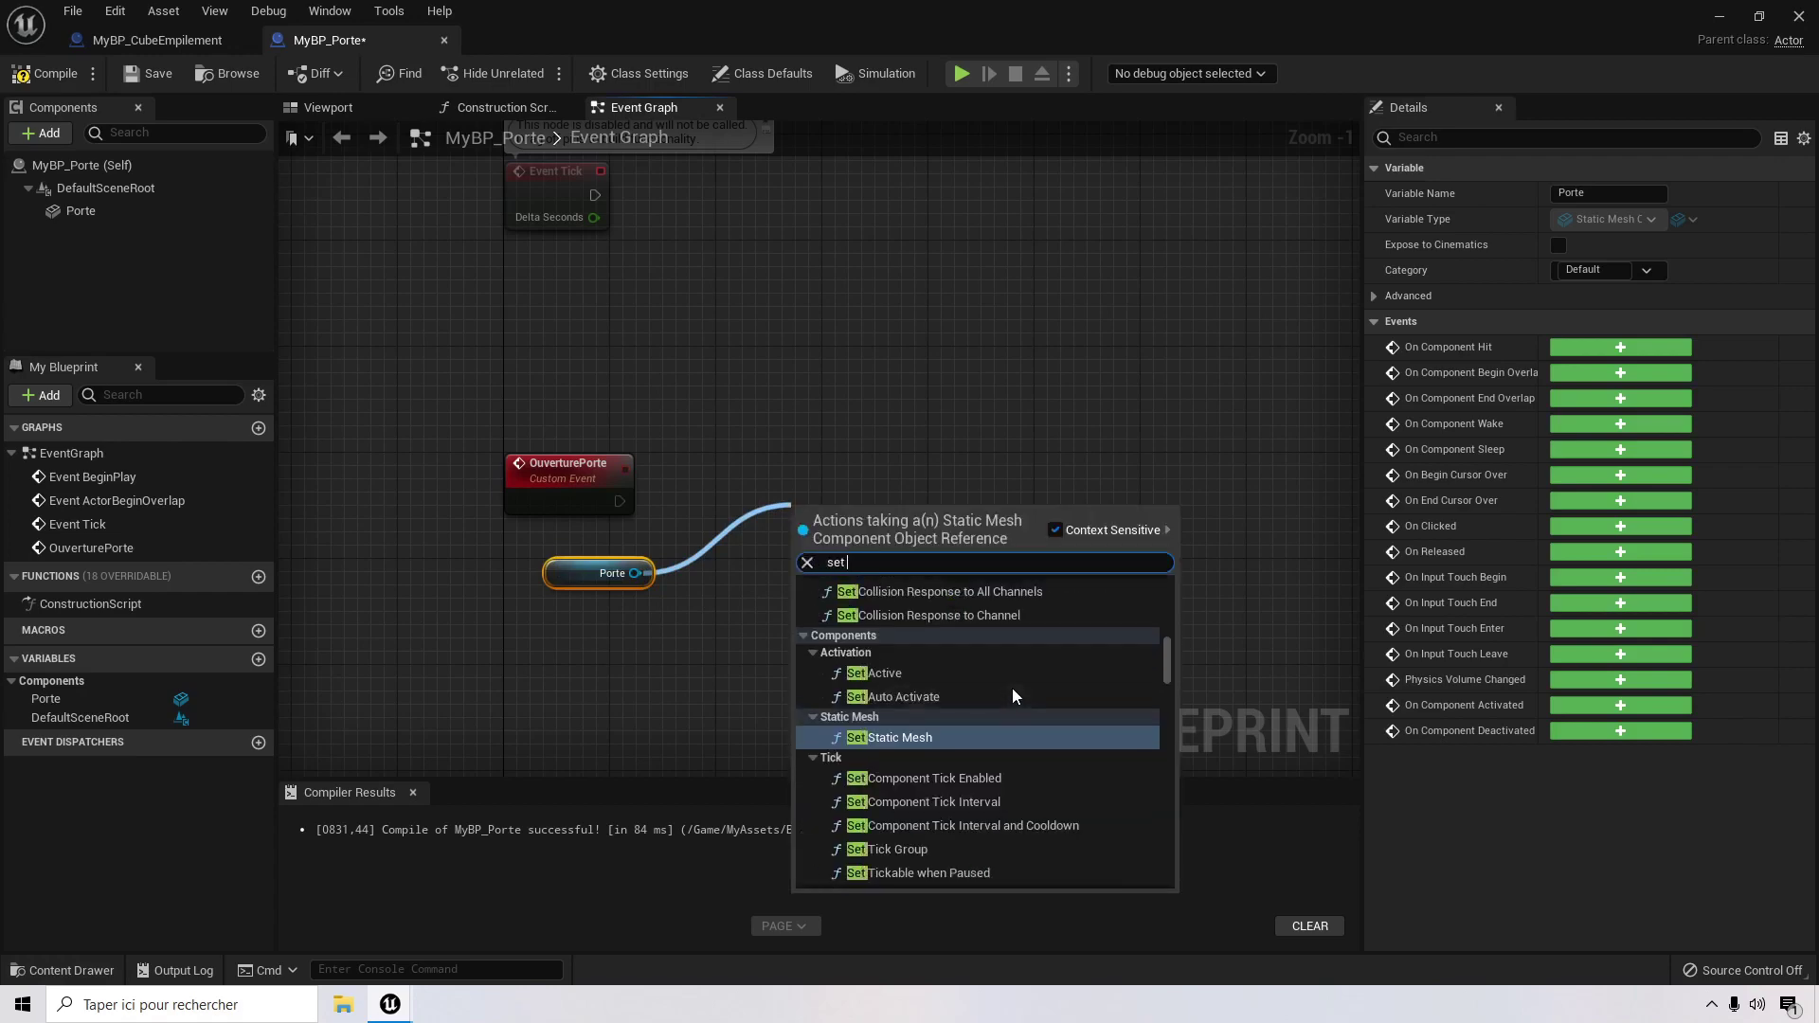
pyautogui.write(' relative lo')
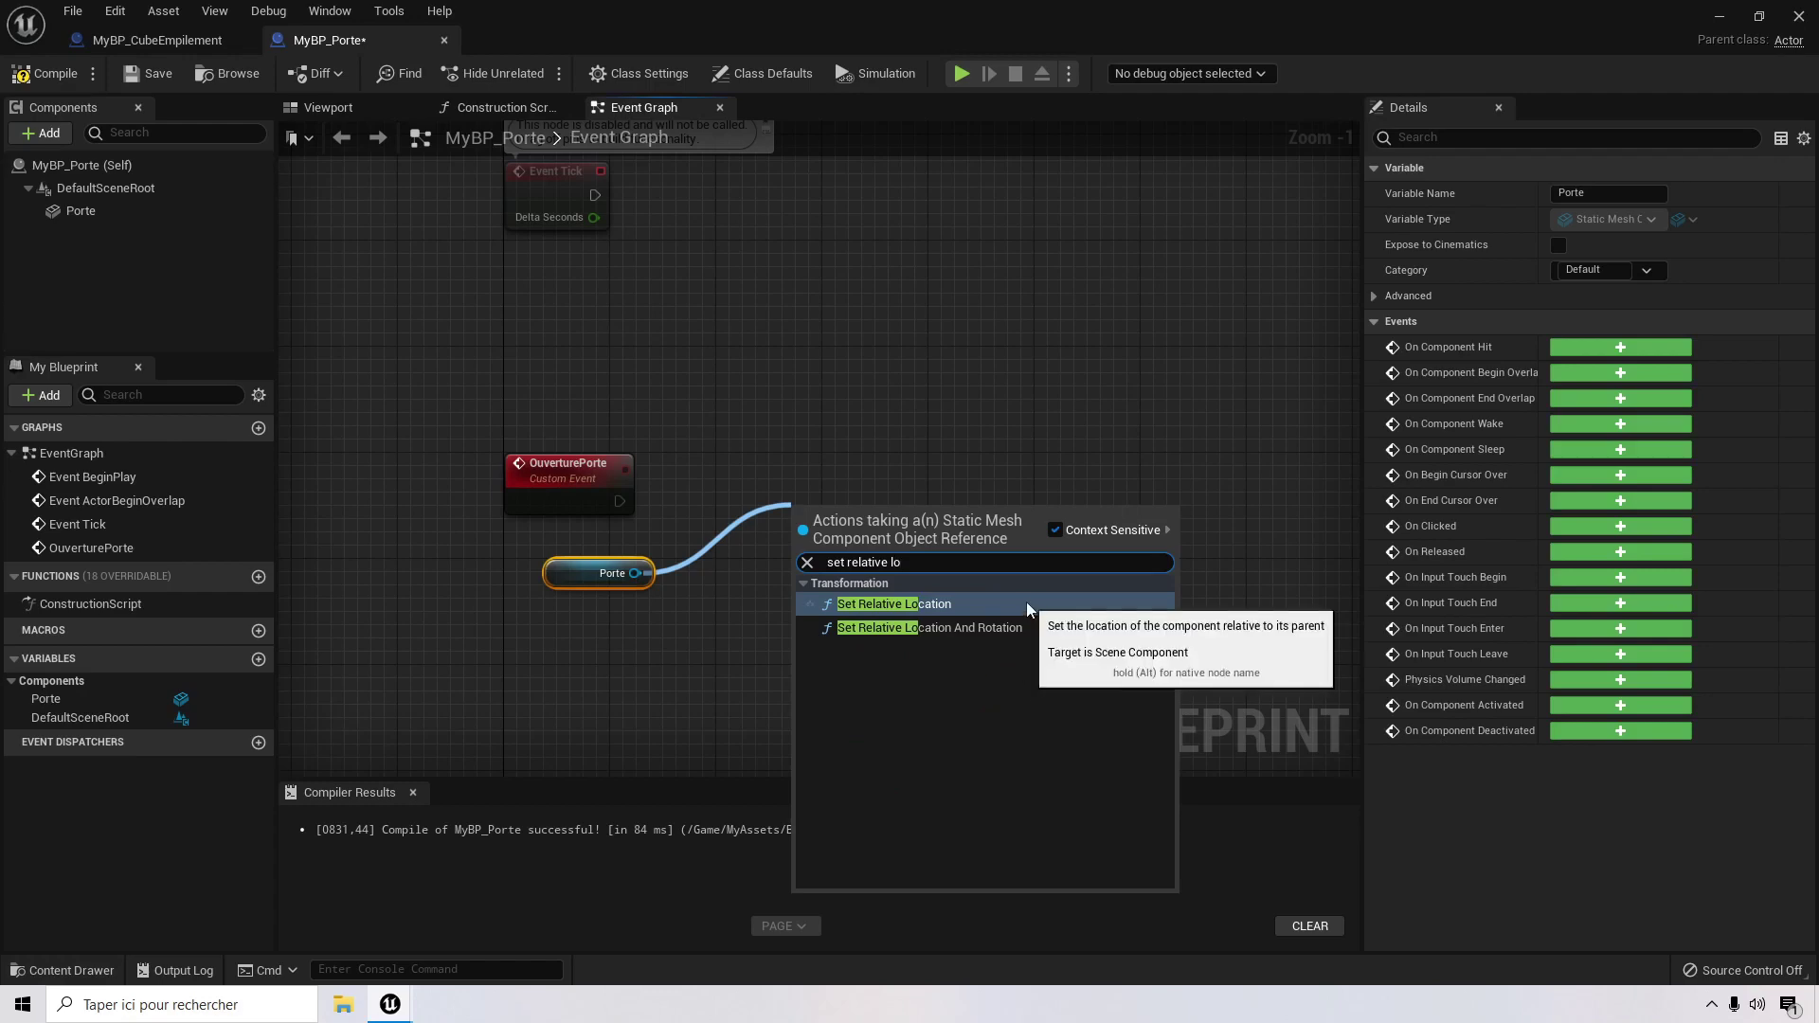
pyautogui.click(1015, 604)
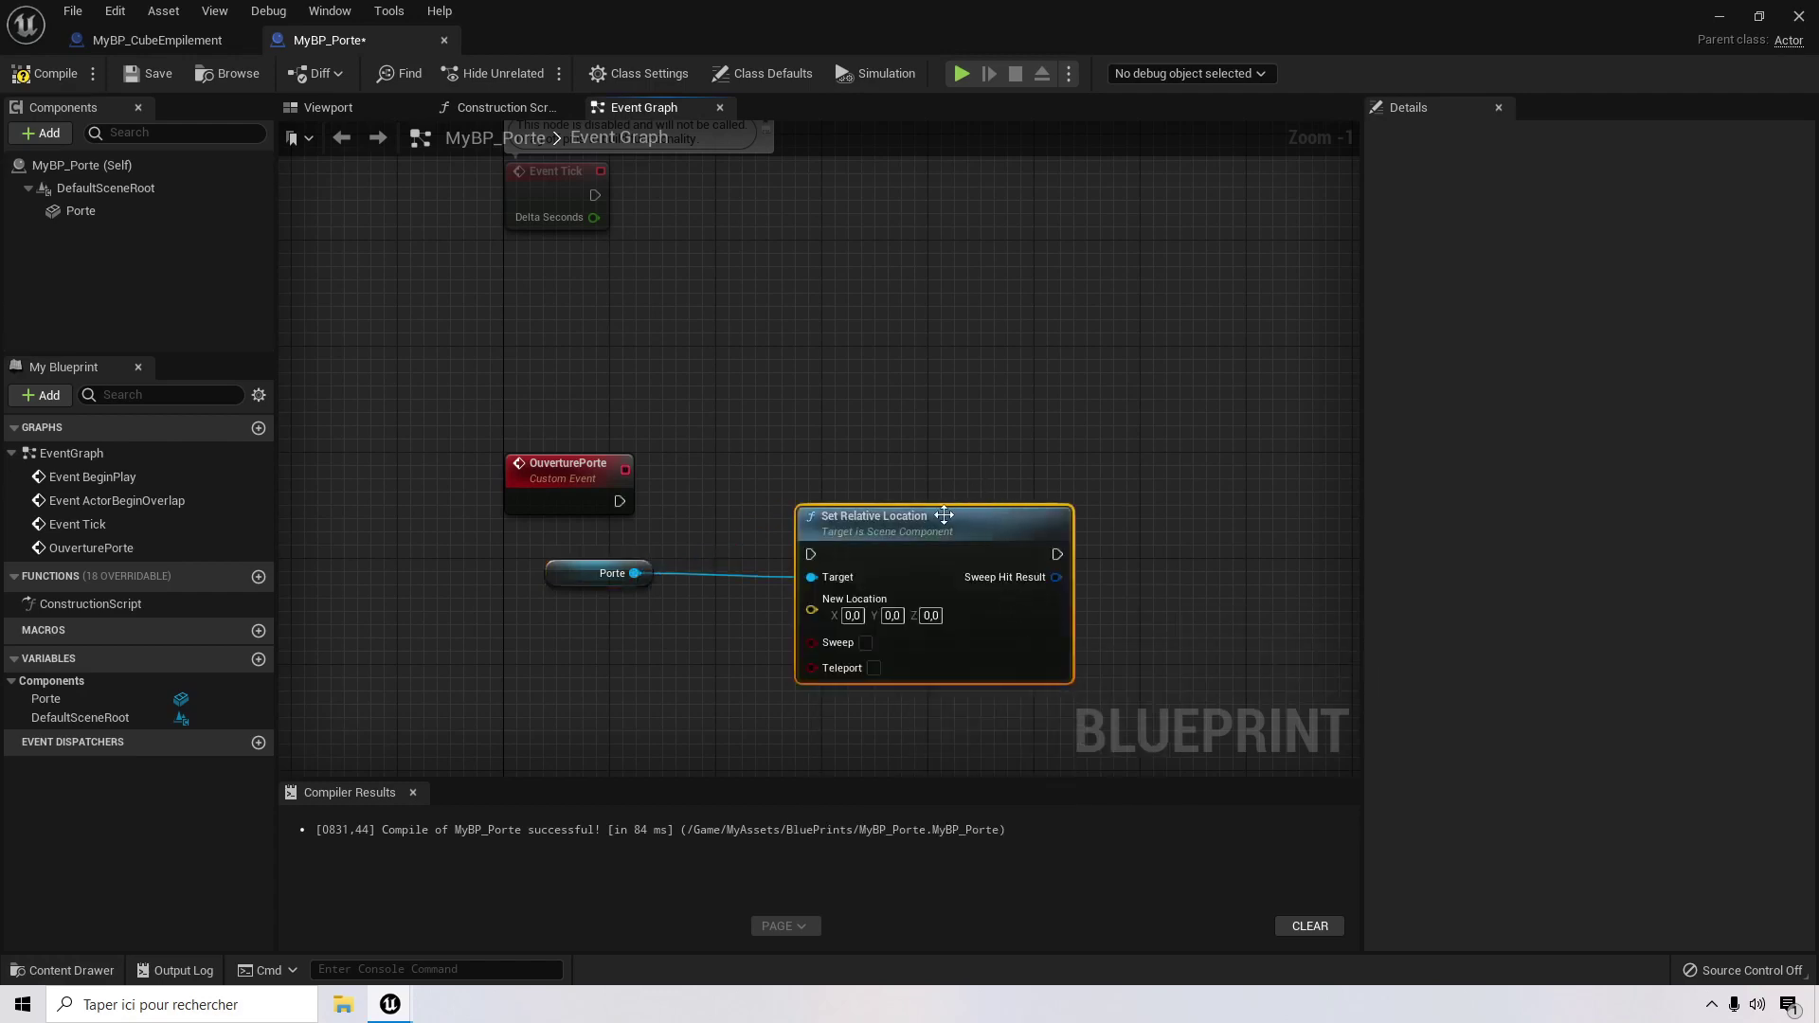
pyautogui.moveTo(944, 515); pyautogui.dragTo(841, 458)
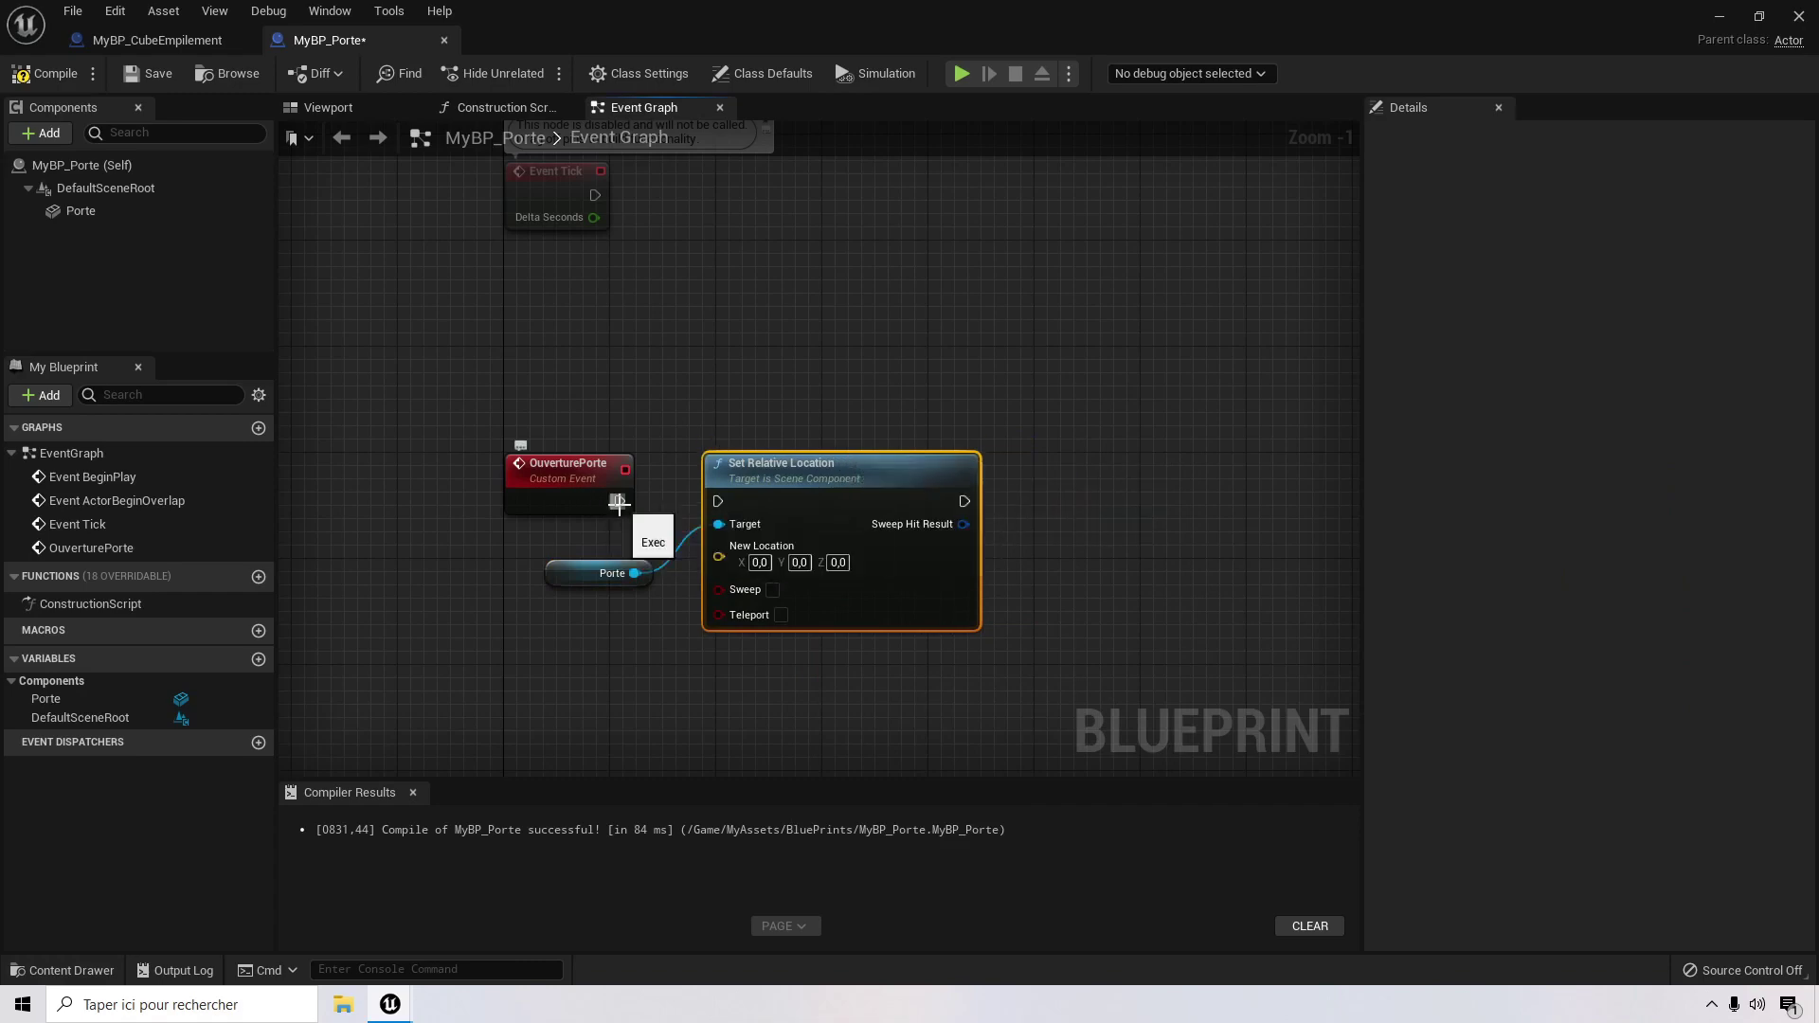
pyautogui.moveTo(618, 502); pyautogui.dragTo(718, 502)
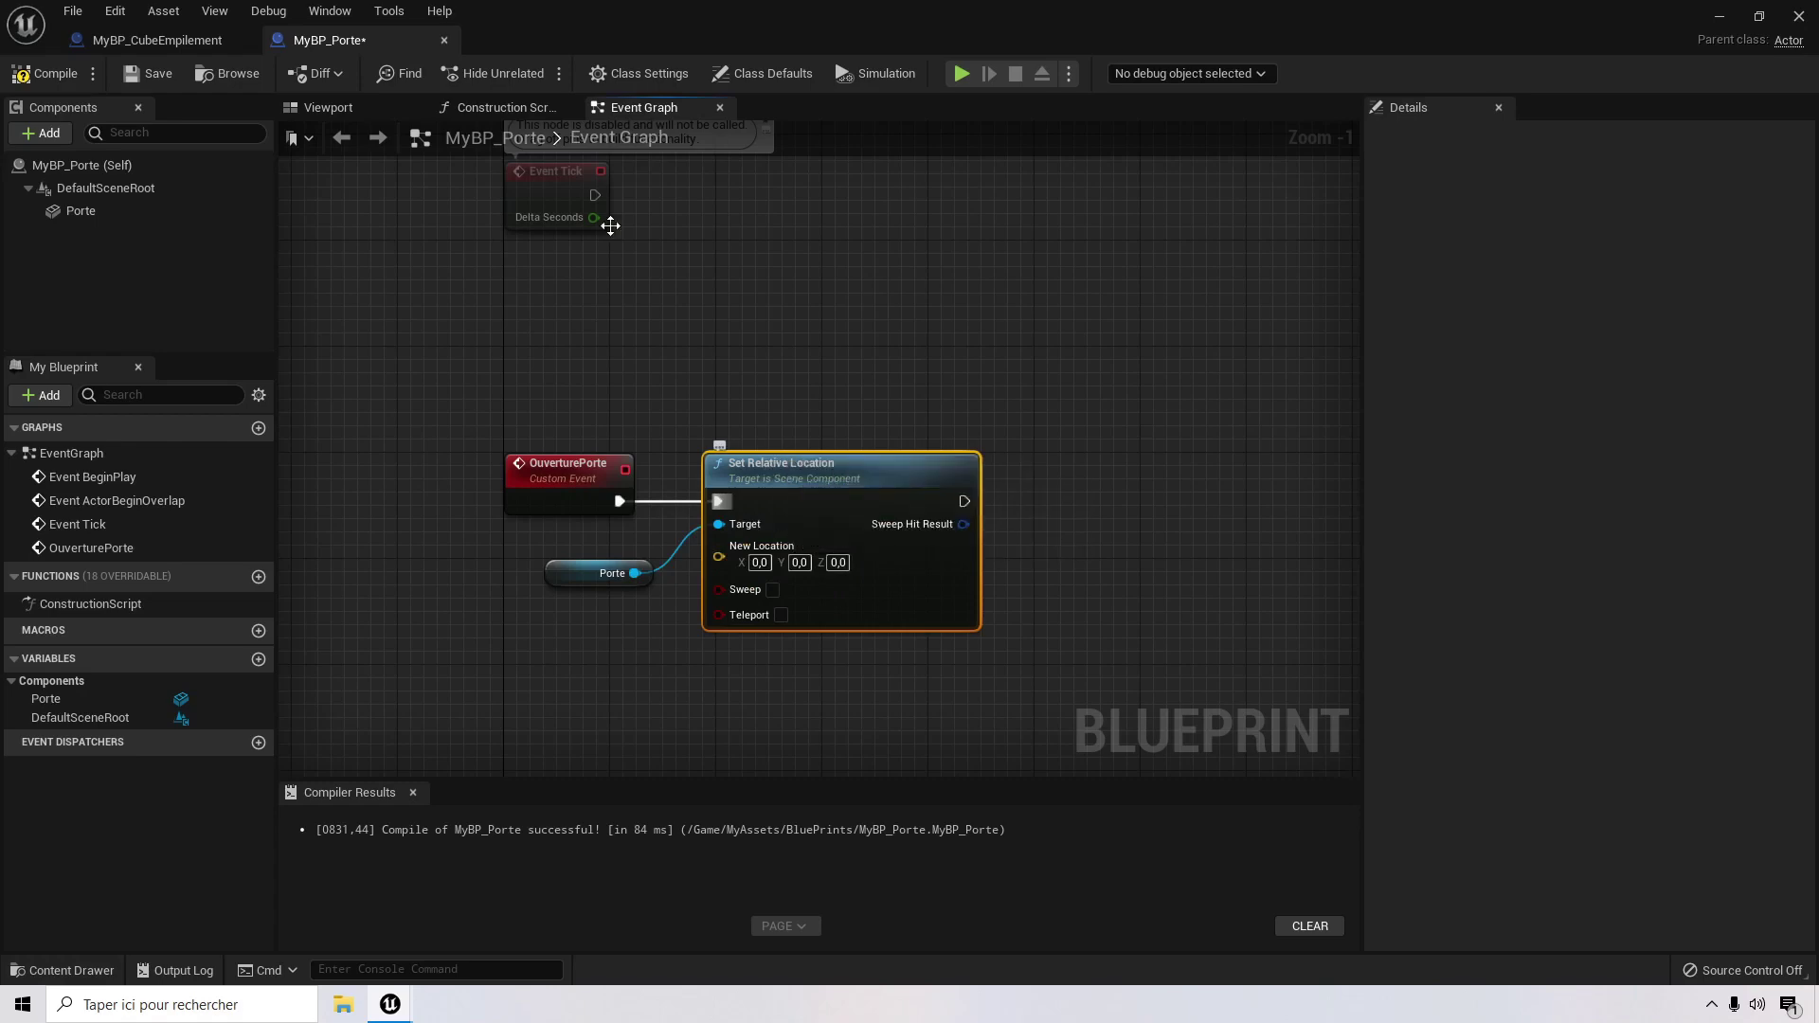
# Step: Set the New Location of OuverturePorte's Set Relative Location node to X -300, Y -25, and save the blueprint
pyautogui.click(327, 107)
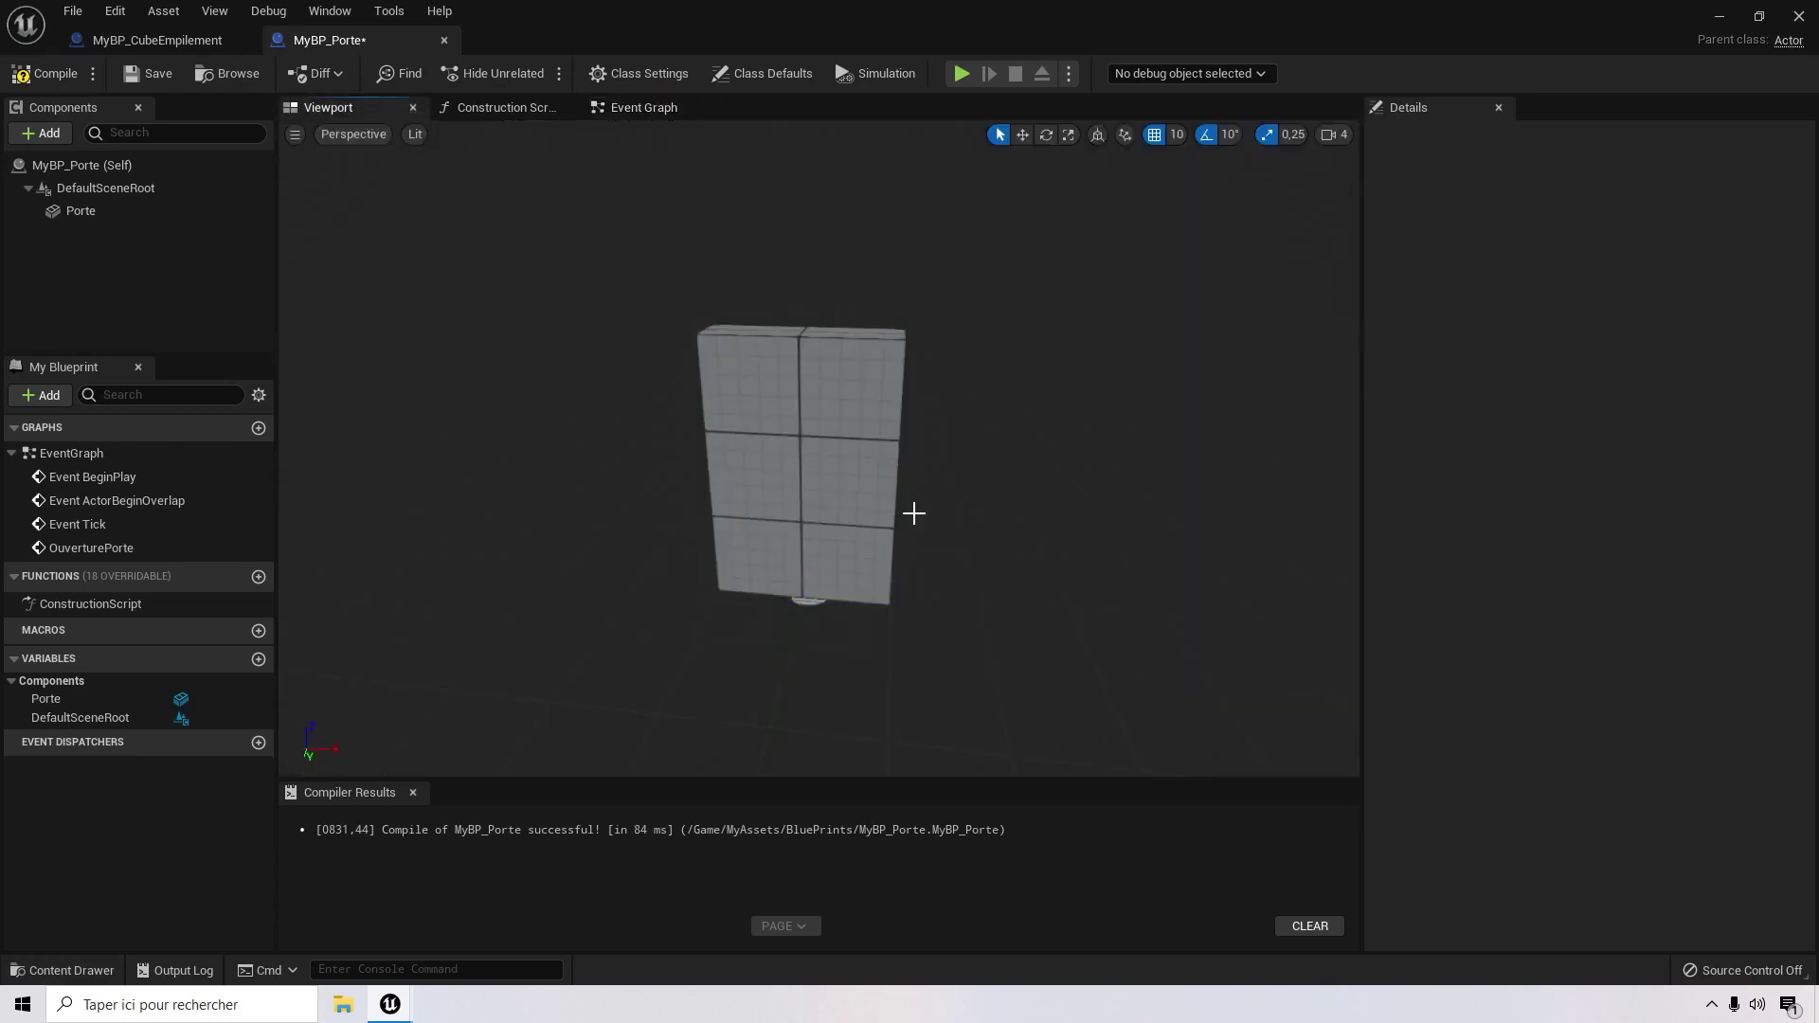
pyautogui.click(815, 488)
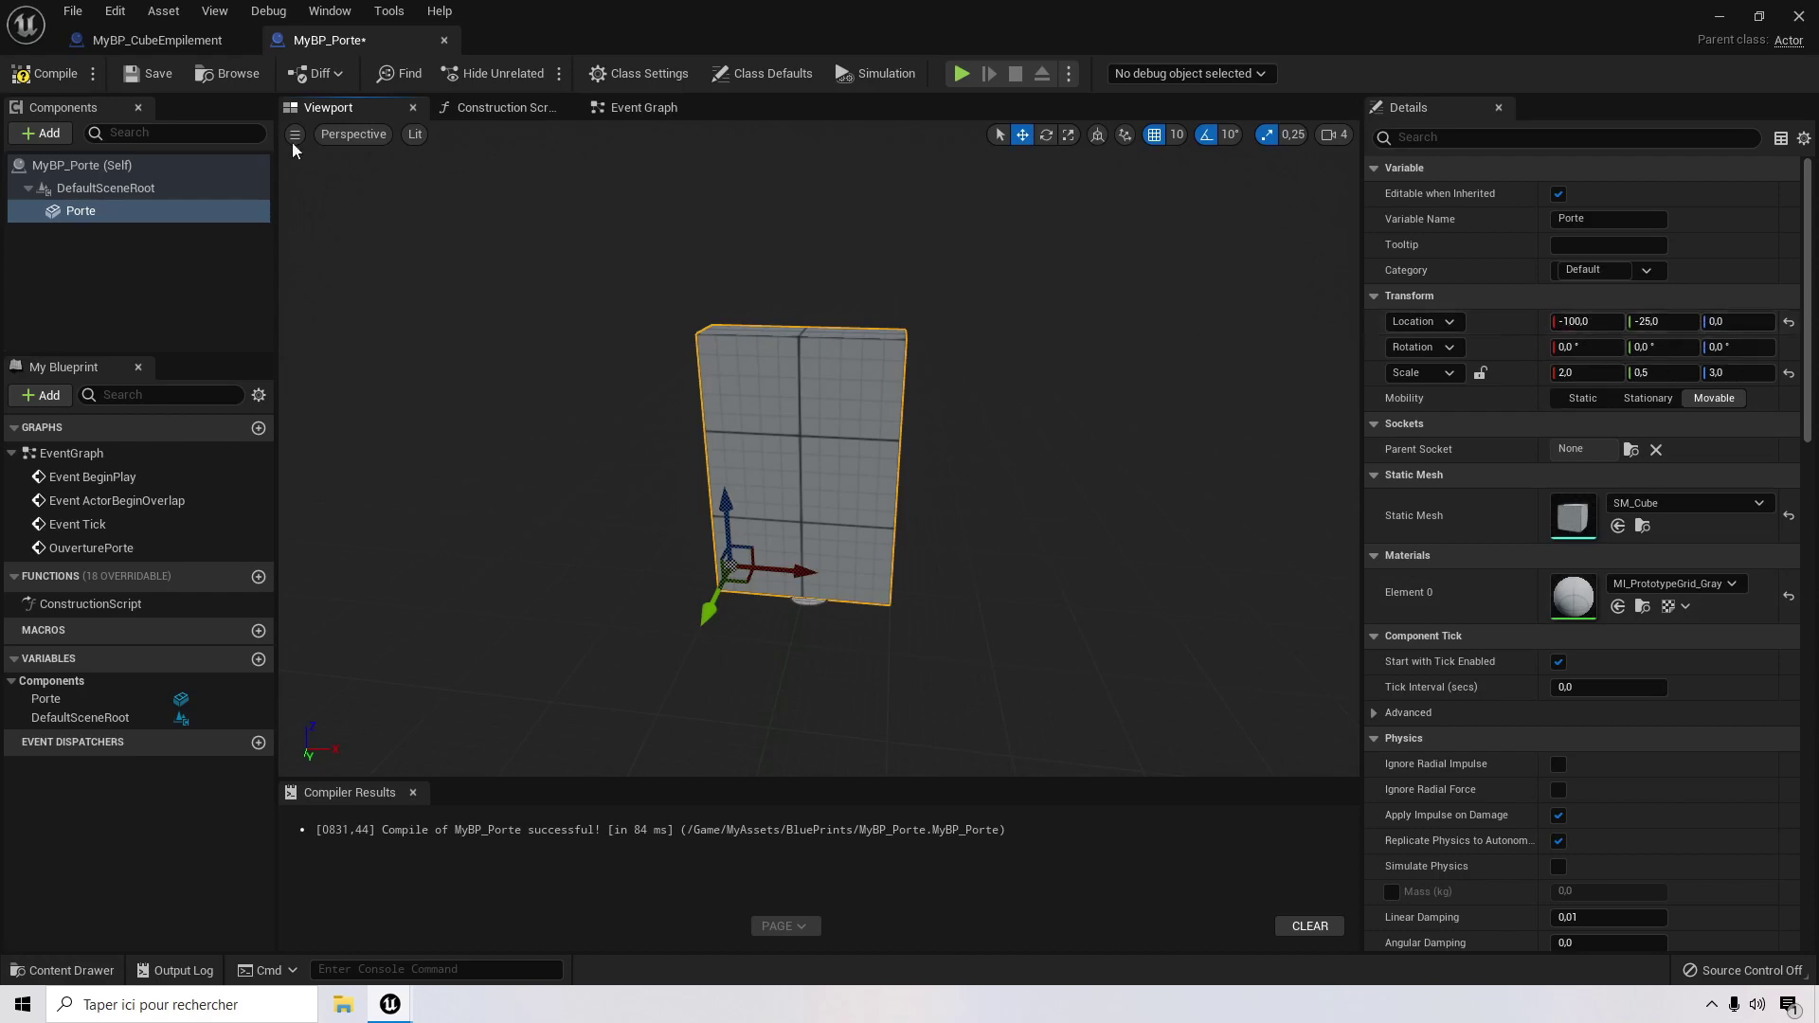
pyautogui.click(636, 107)
pyautogui.click(759, 563)
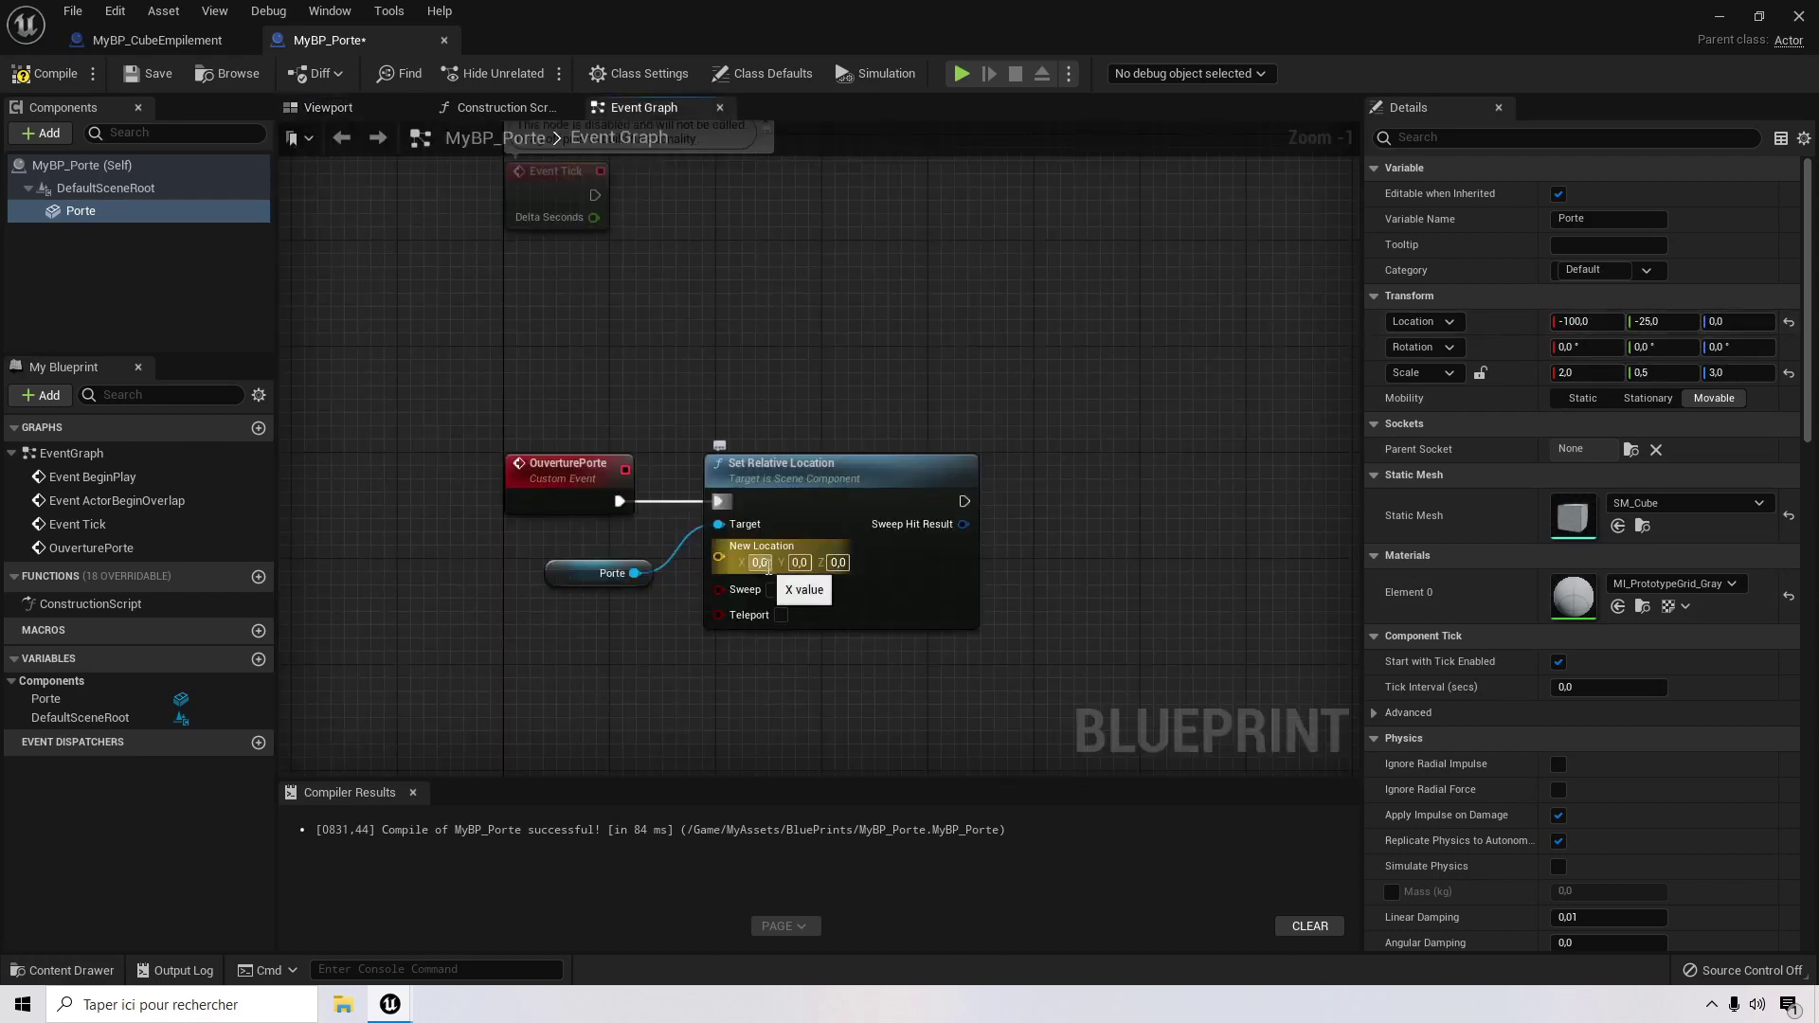
pyautogui.write('-300')
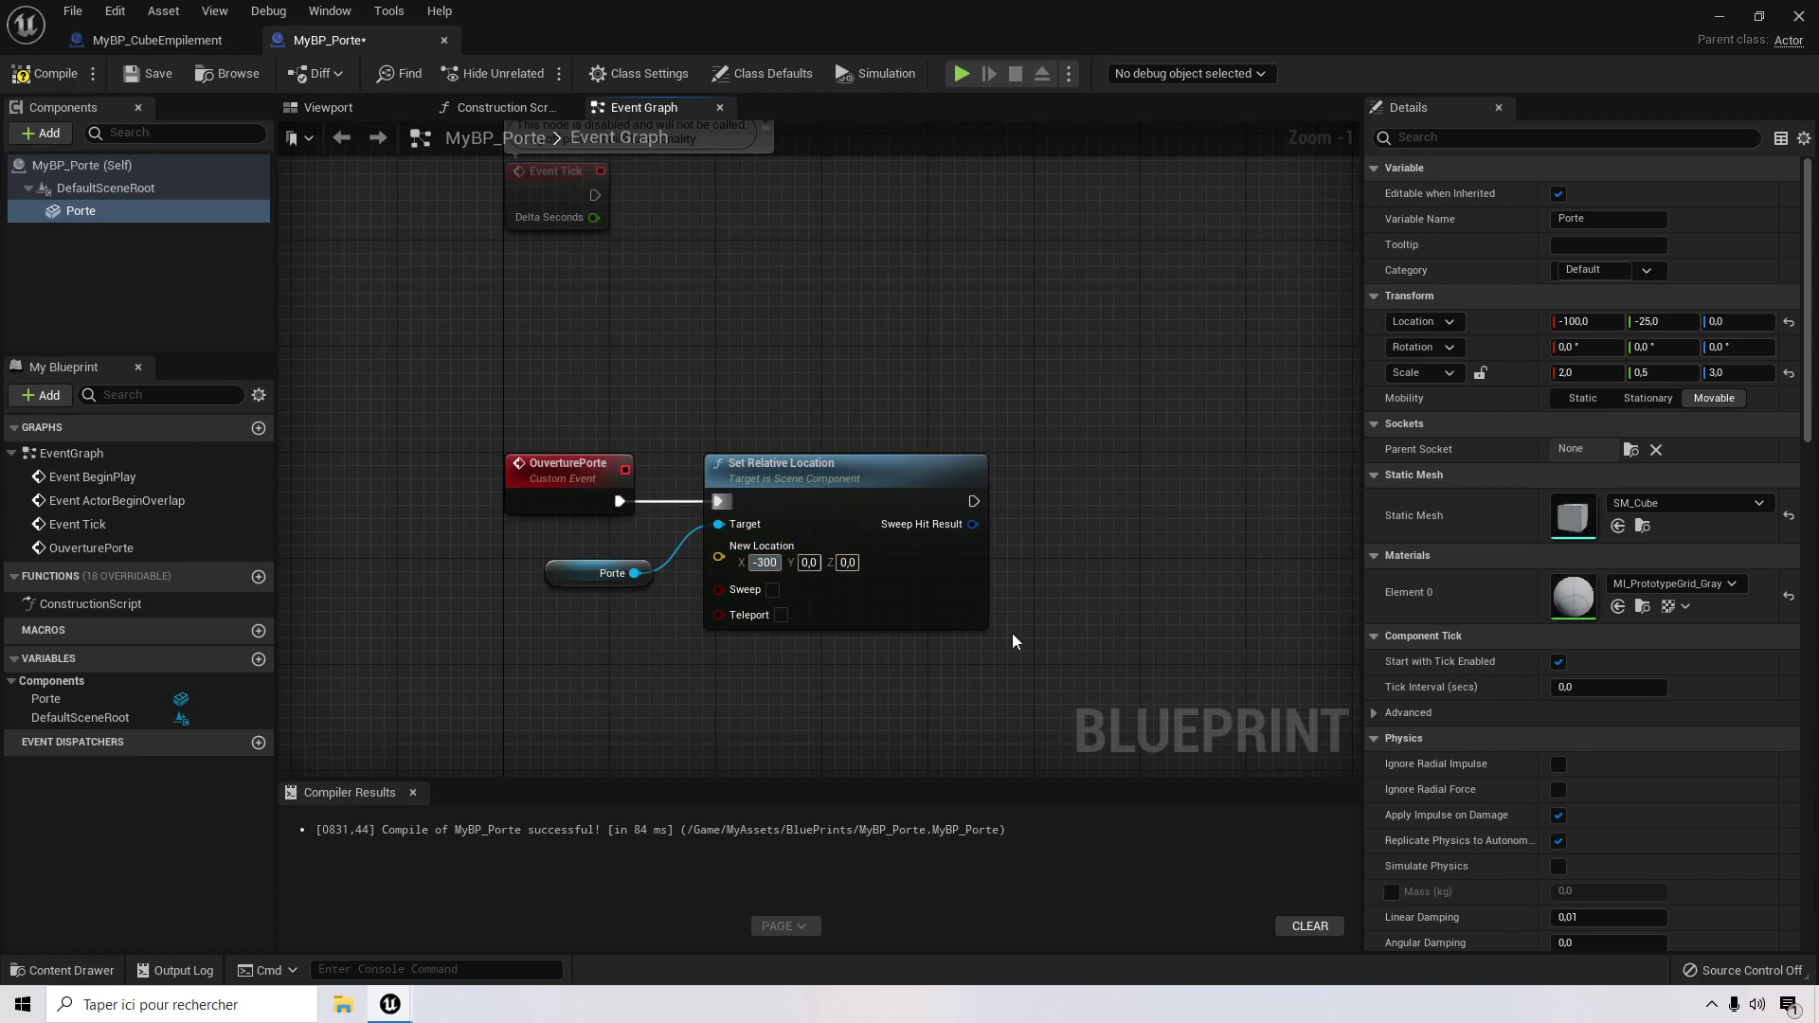
pyautogui.press('Tab')
pyautogui.write('-')
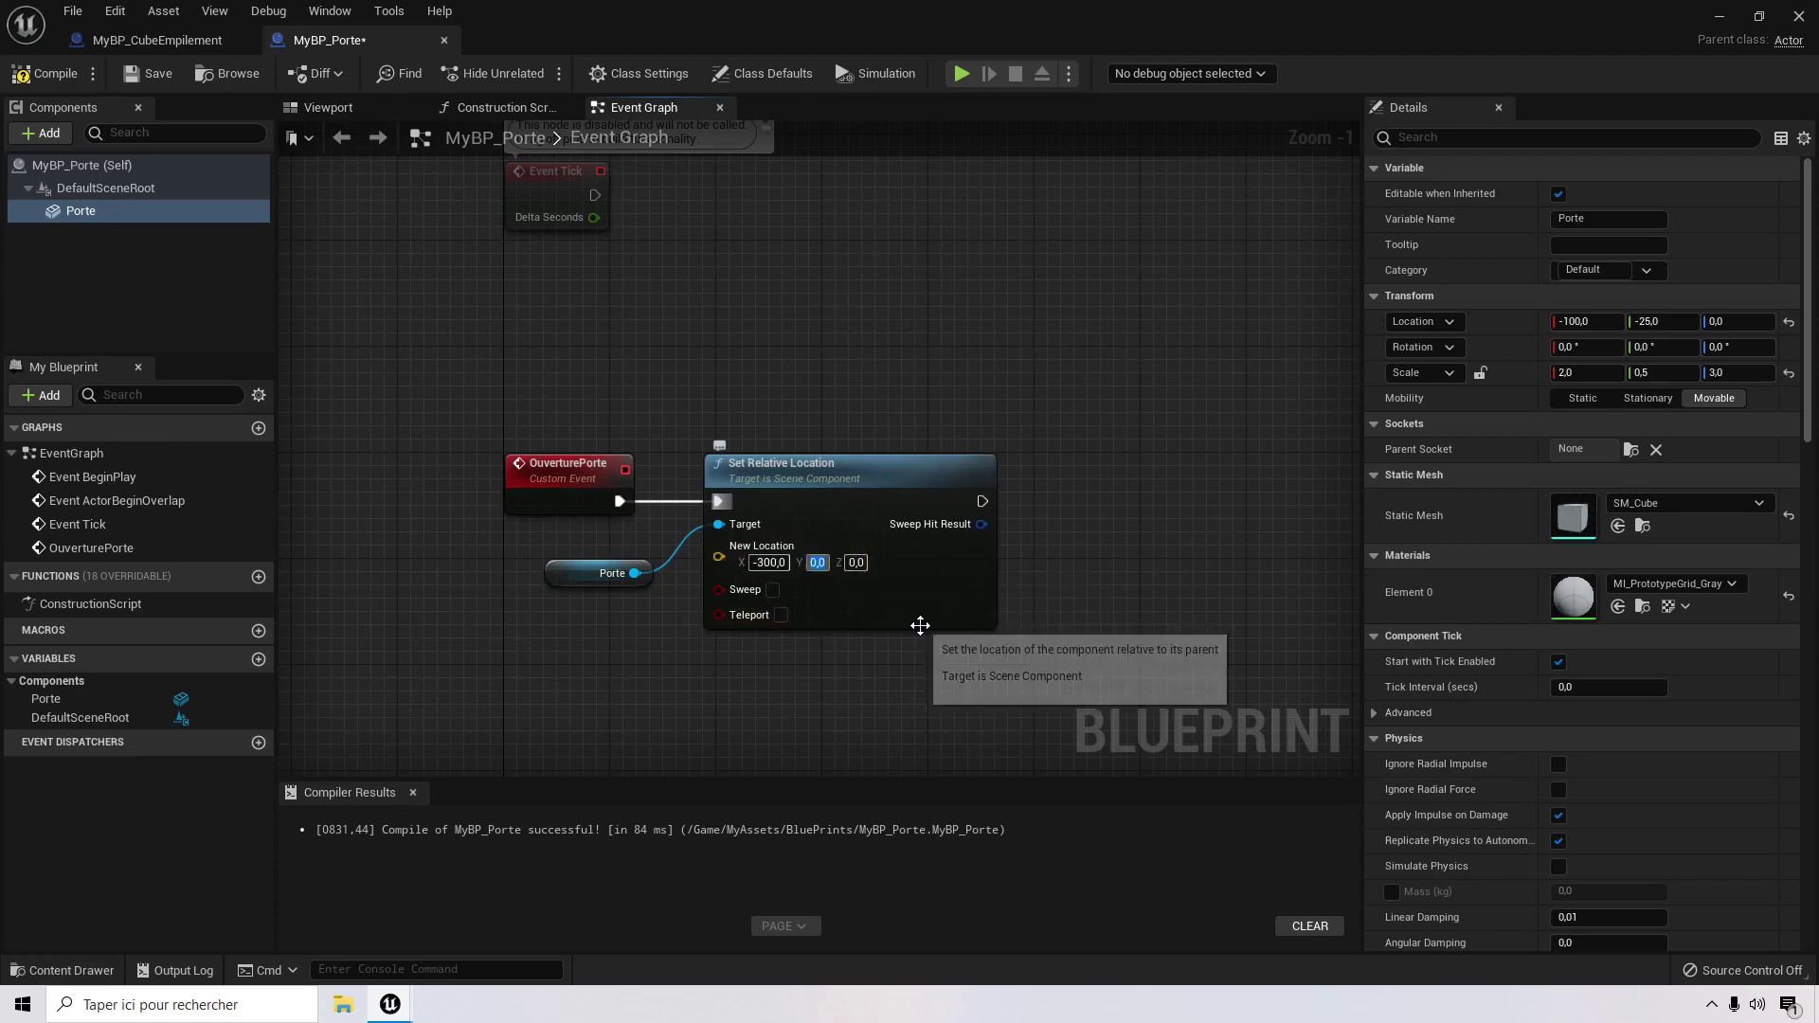
pyautogui.write('25')
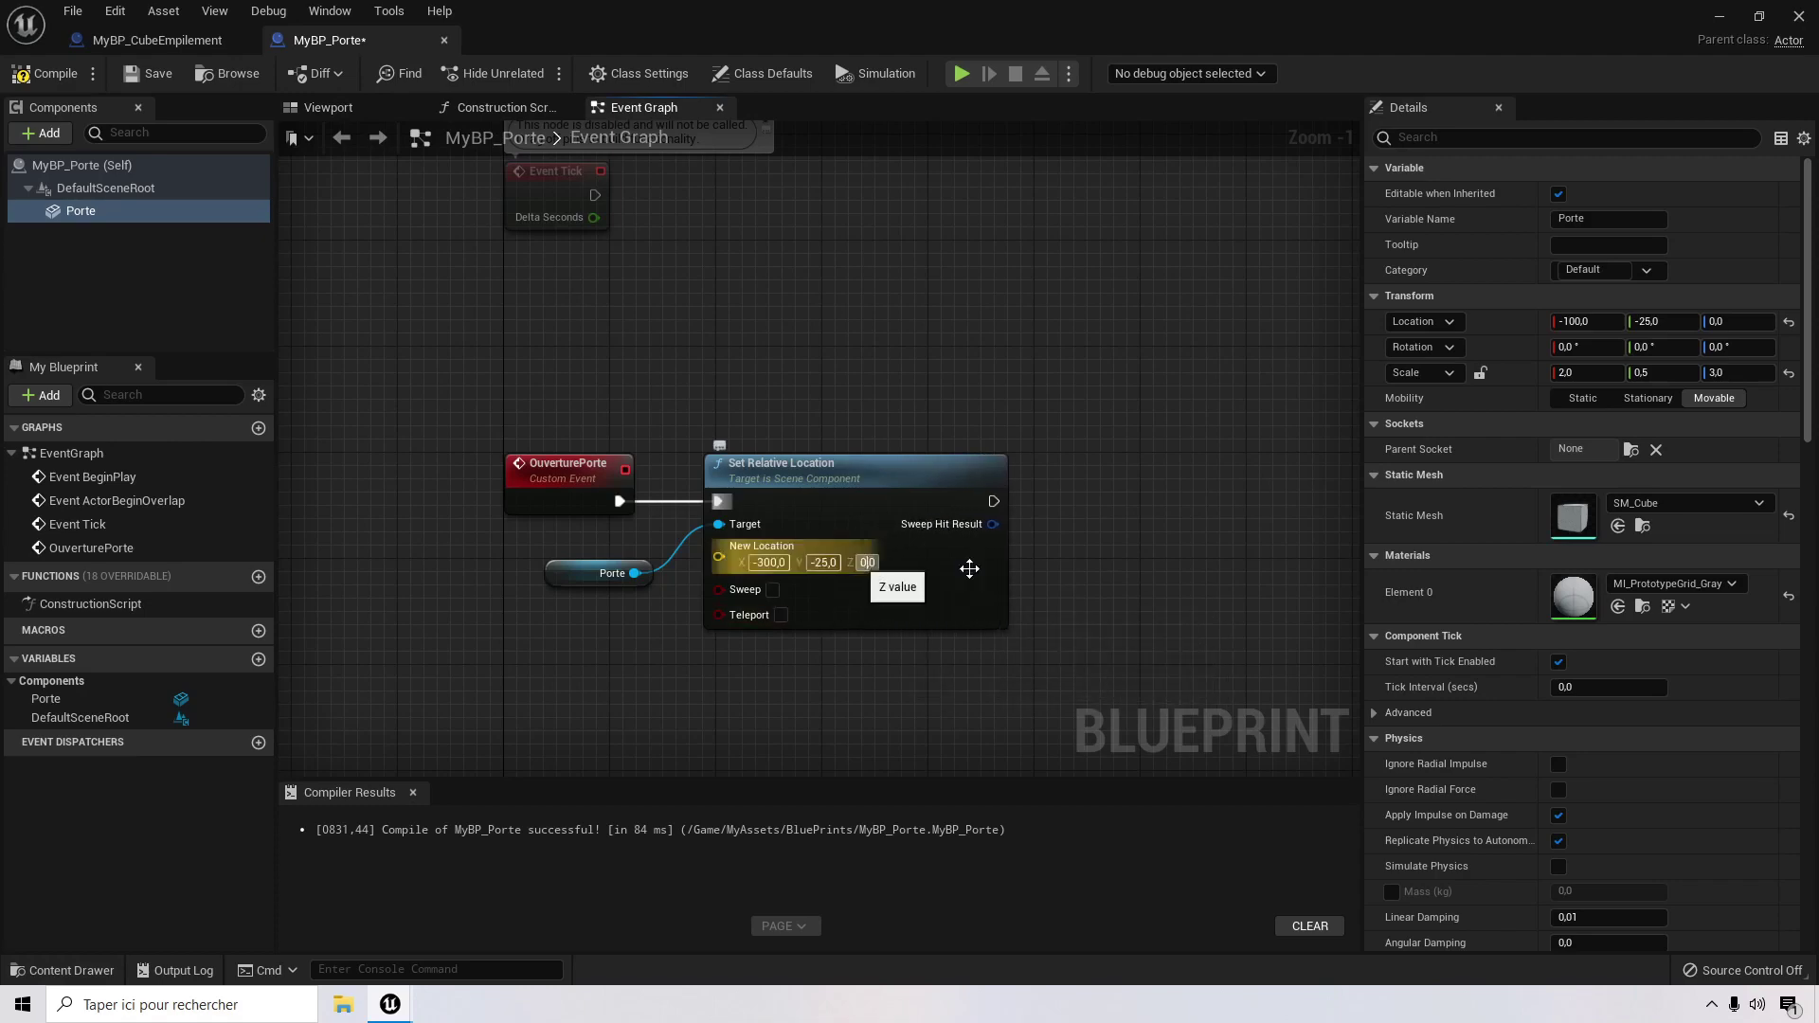
pyautogui.press('Return')
pyautogui.moveTo(947, 671); pyautogui.dragTo(996, 623, button='right')
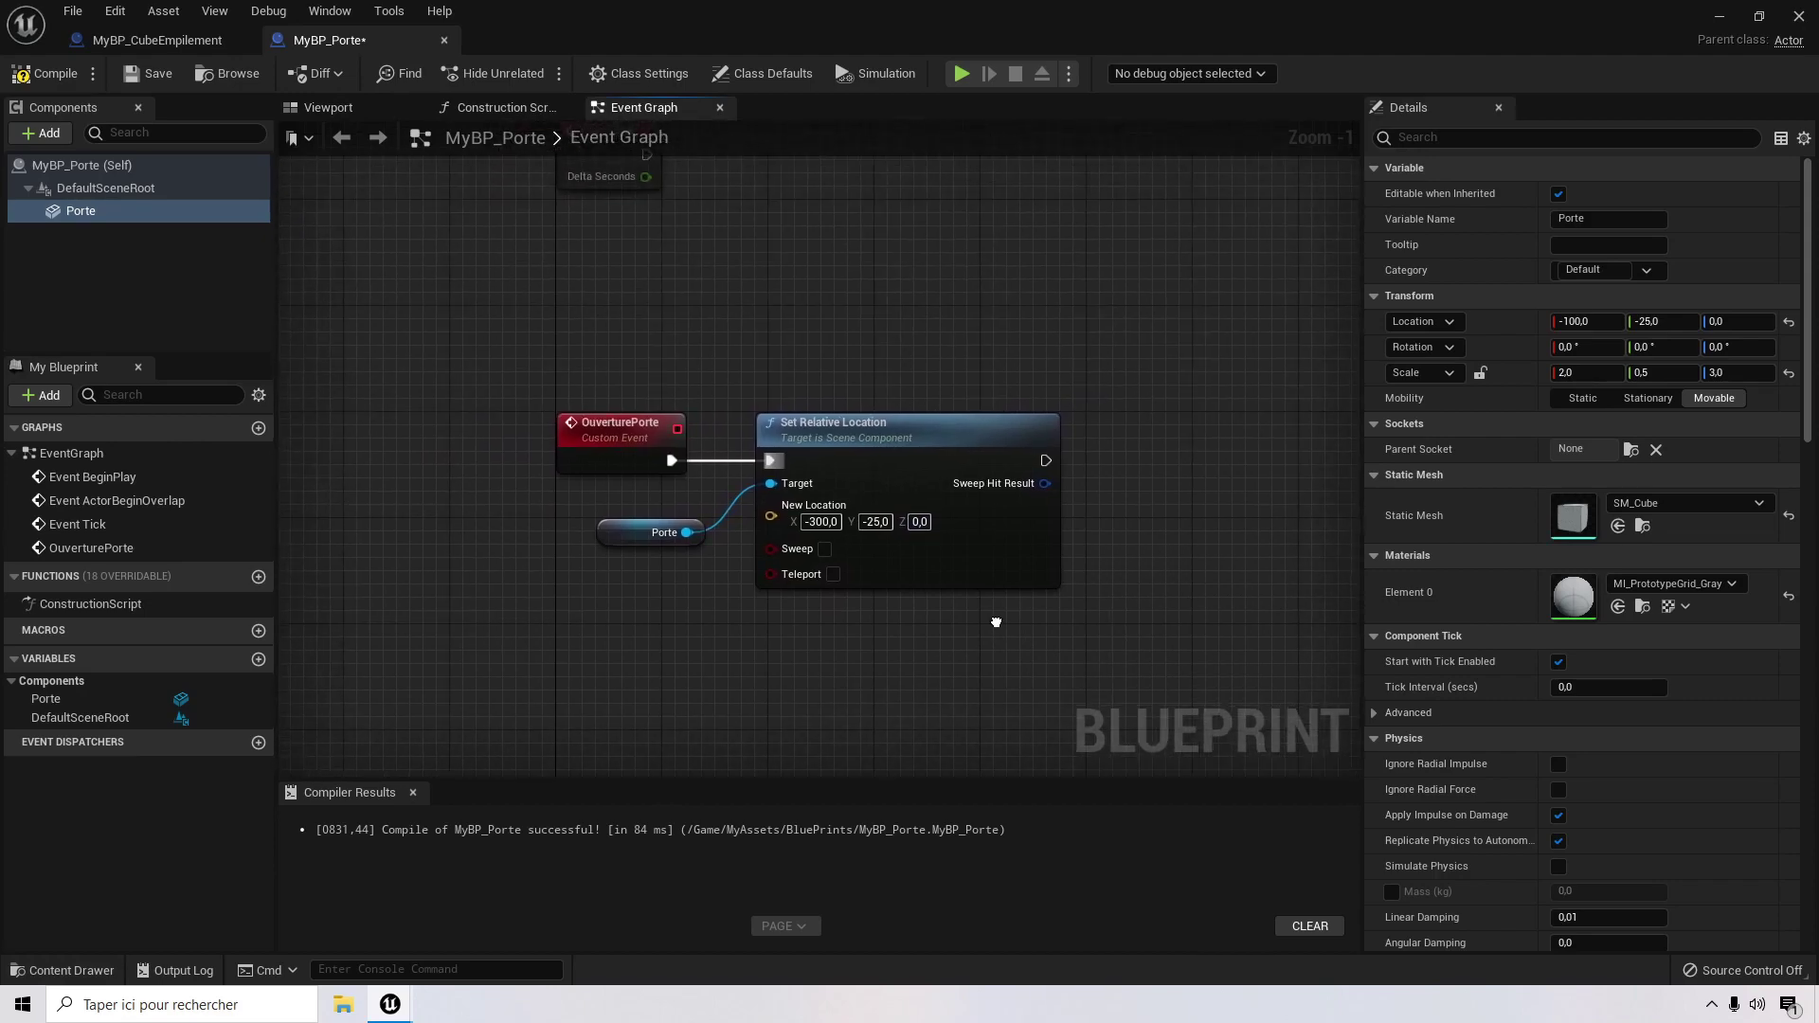
pyautogui.click(150, 74)
pyautogui.moveTo(623, 348); pyautogui.dragTo(600, 260, button='right')
pyautogui.moveTo(799, 556); pyautogui.dragTo(896, 609, button='right')
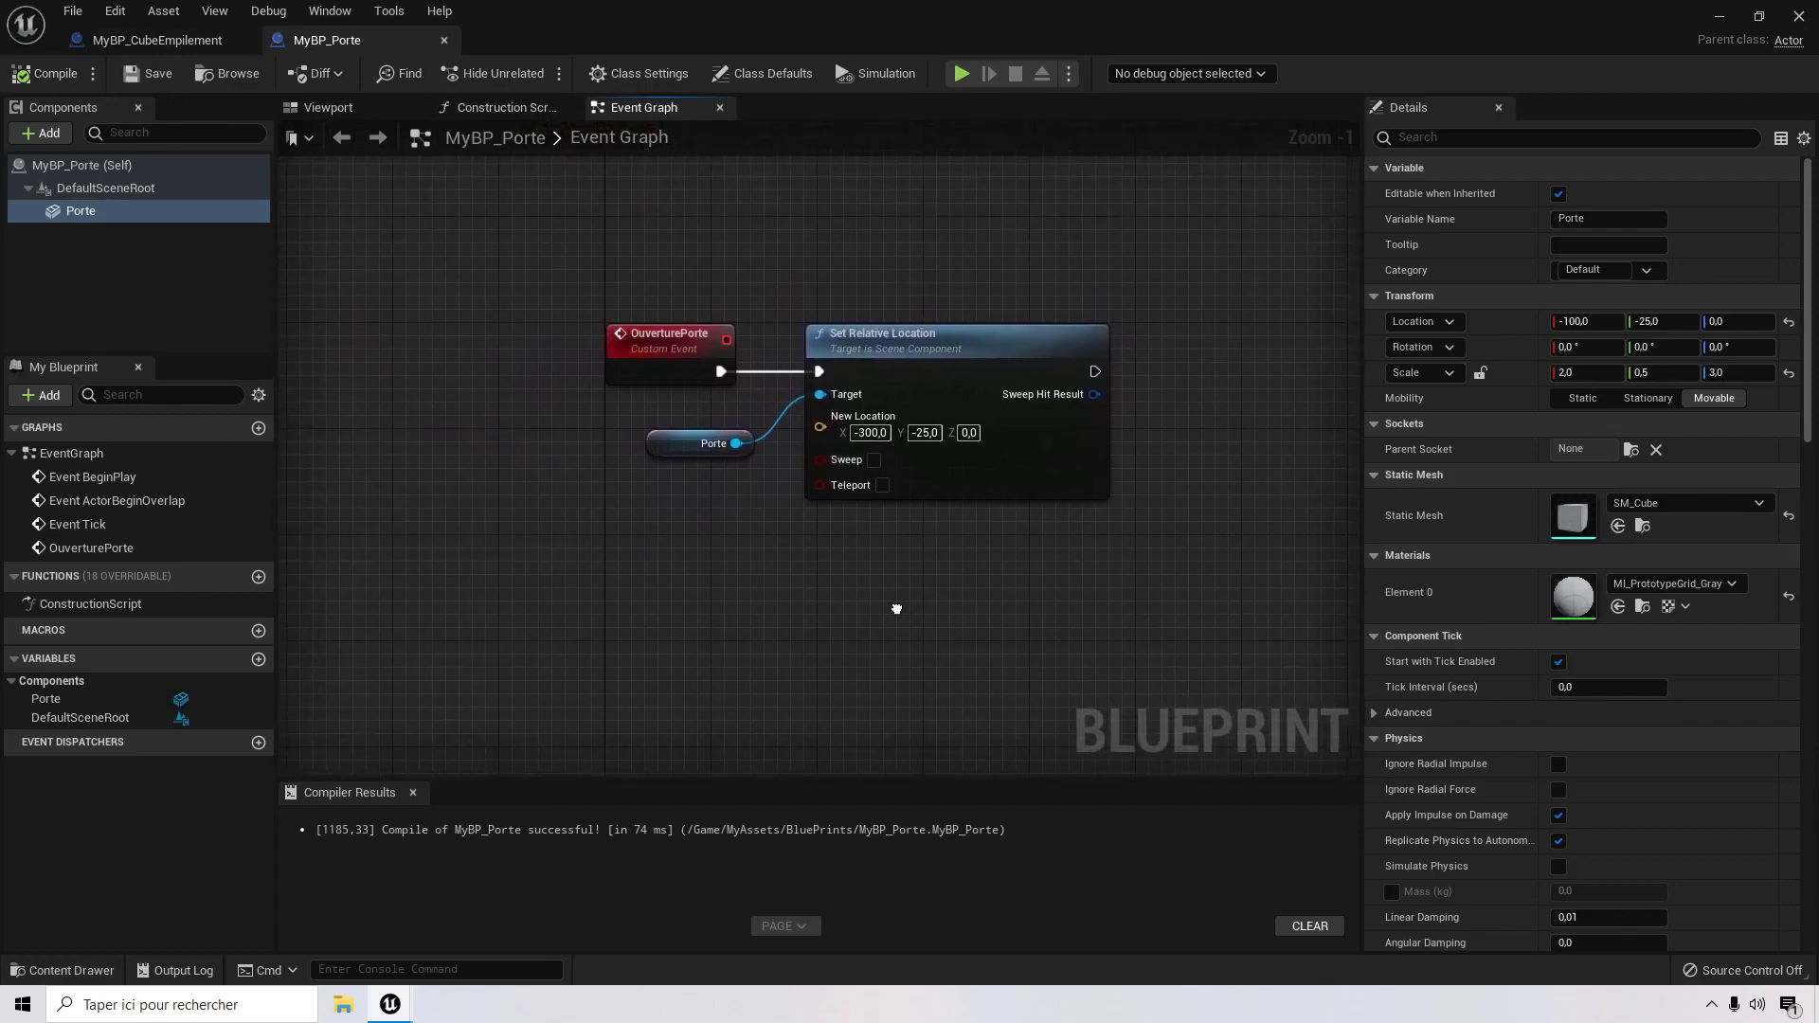
# Step: Add a custom event named FermeturePorte to the Event Graph and align it below the OuverturePorte event
pyautogui.click(350, 104)
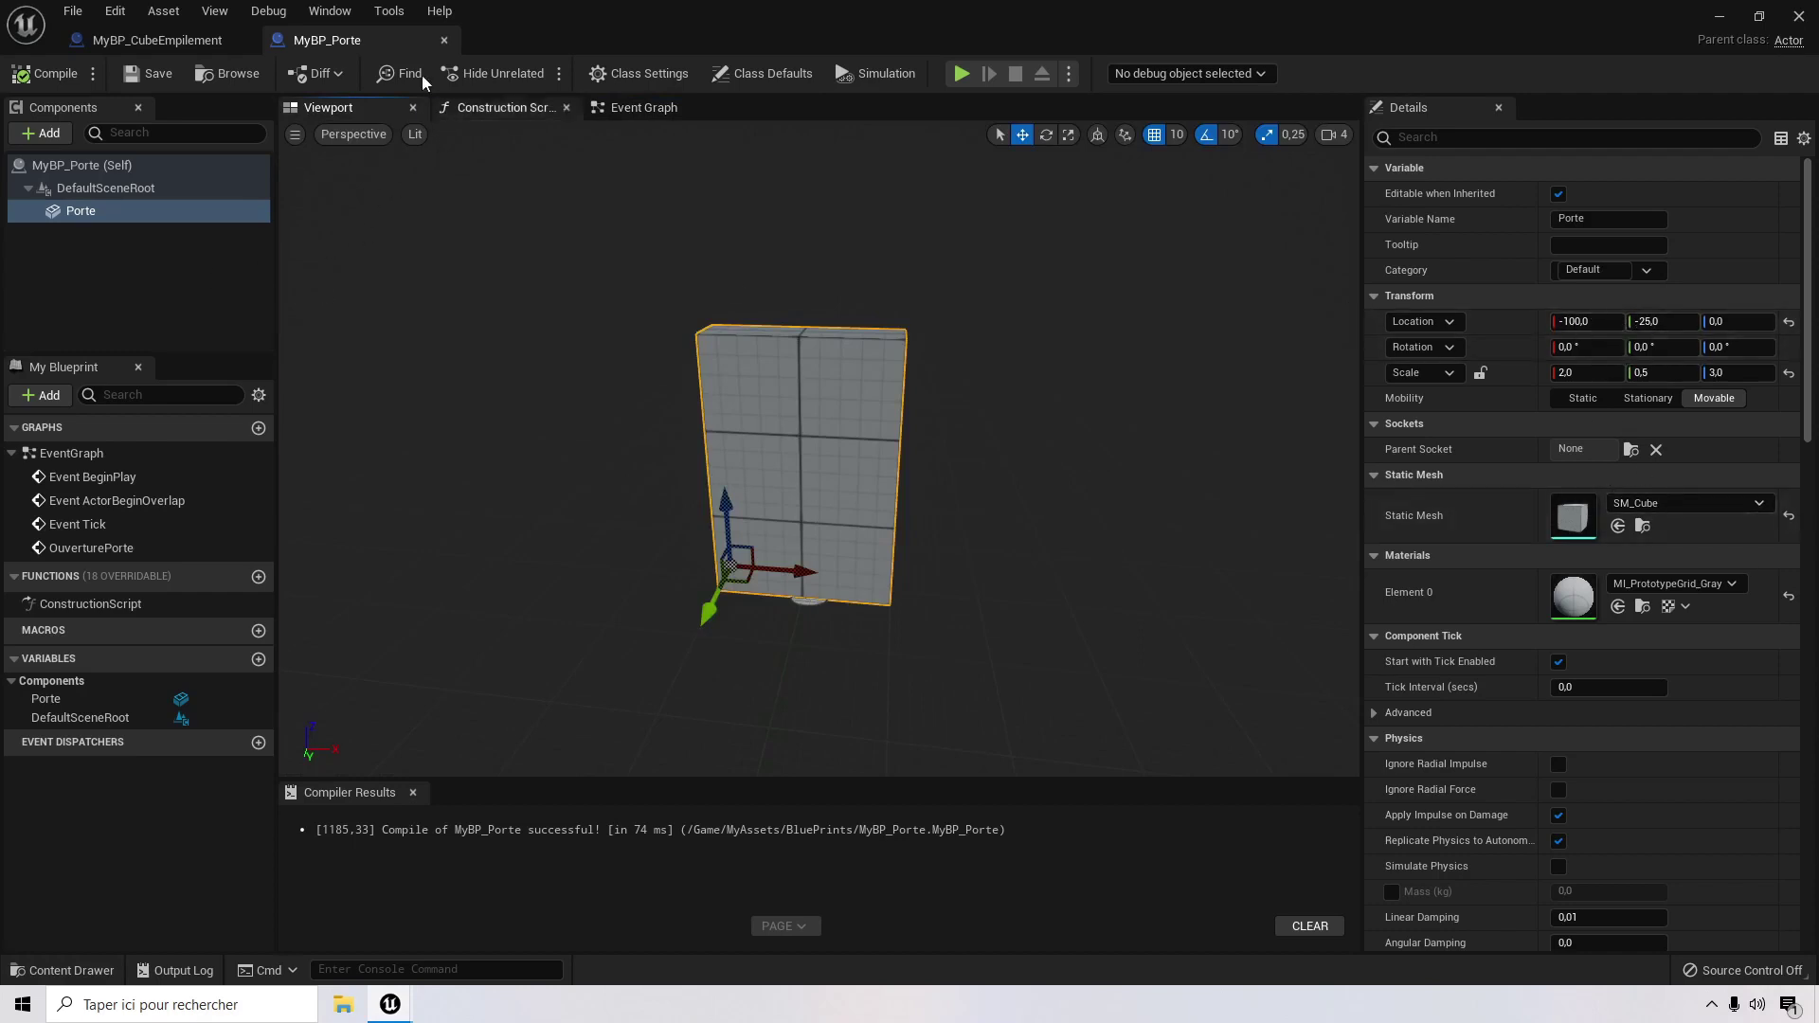
pyautogui.click(644, 108)
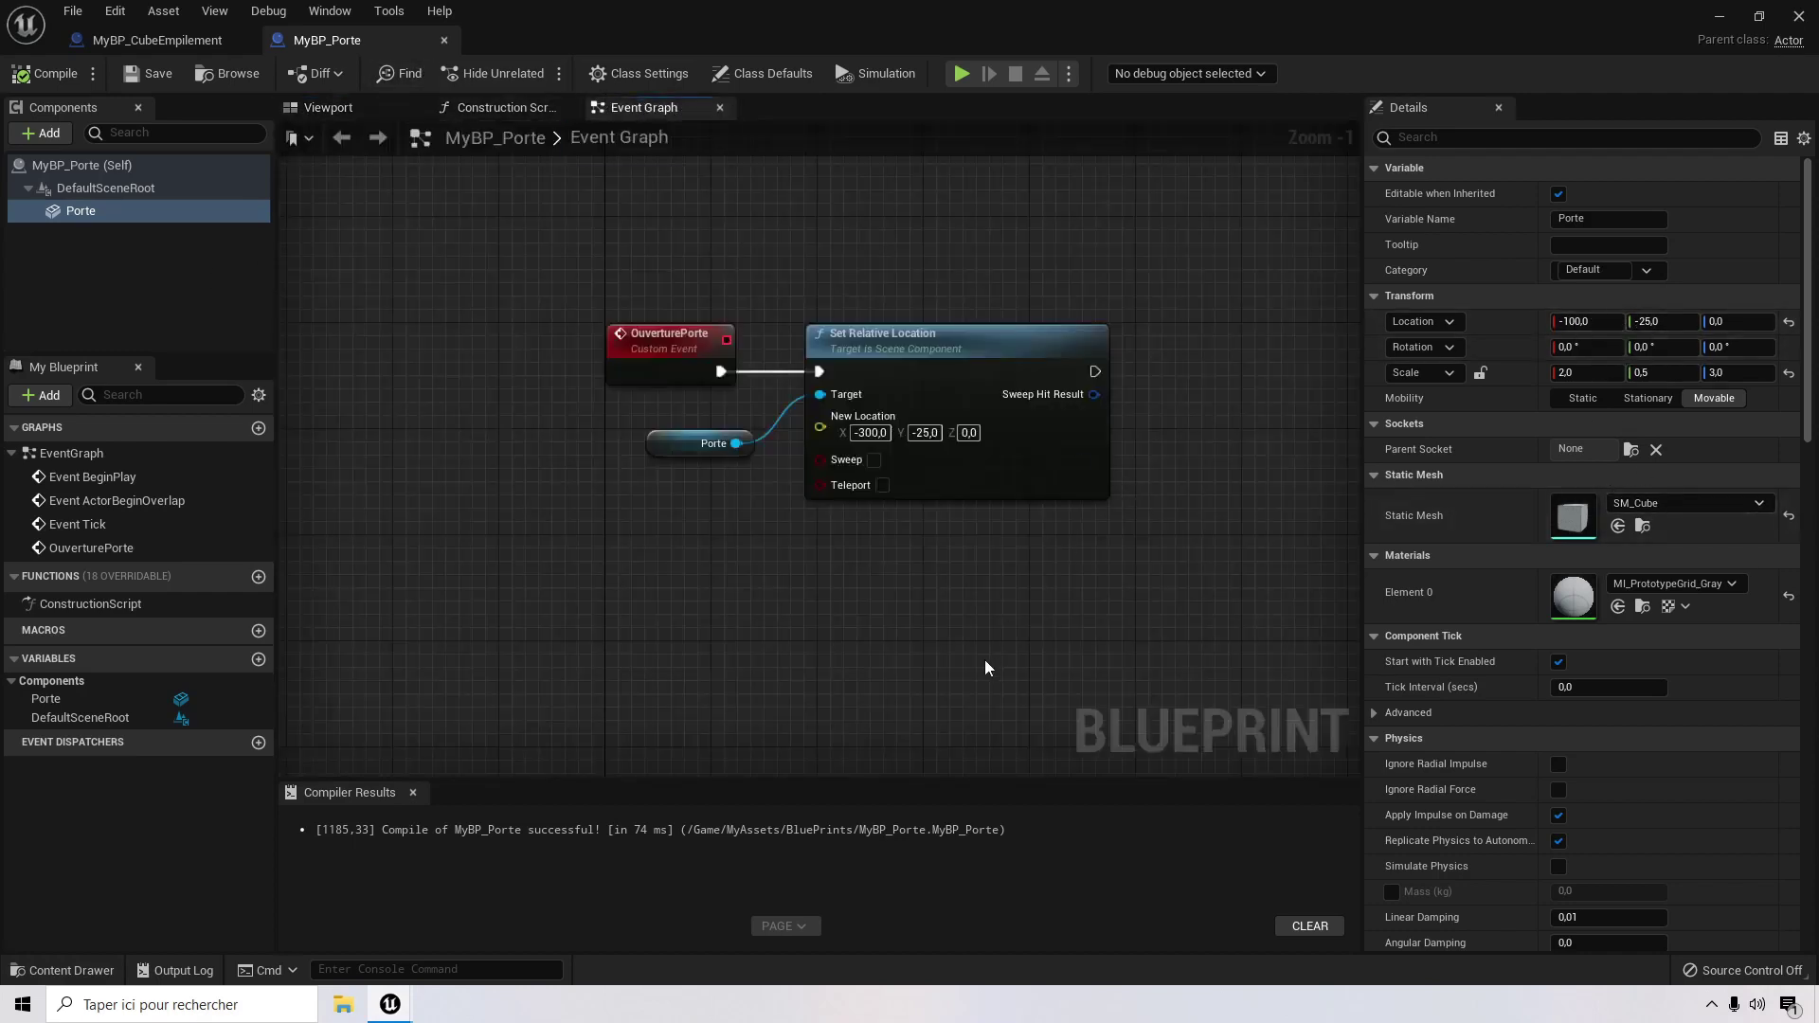
pyautogui.moveTo(983, 662); pyautogui.dragTo(810, 584, button='right')
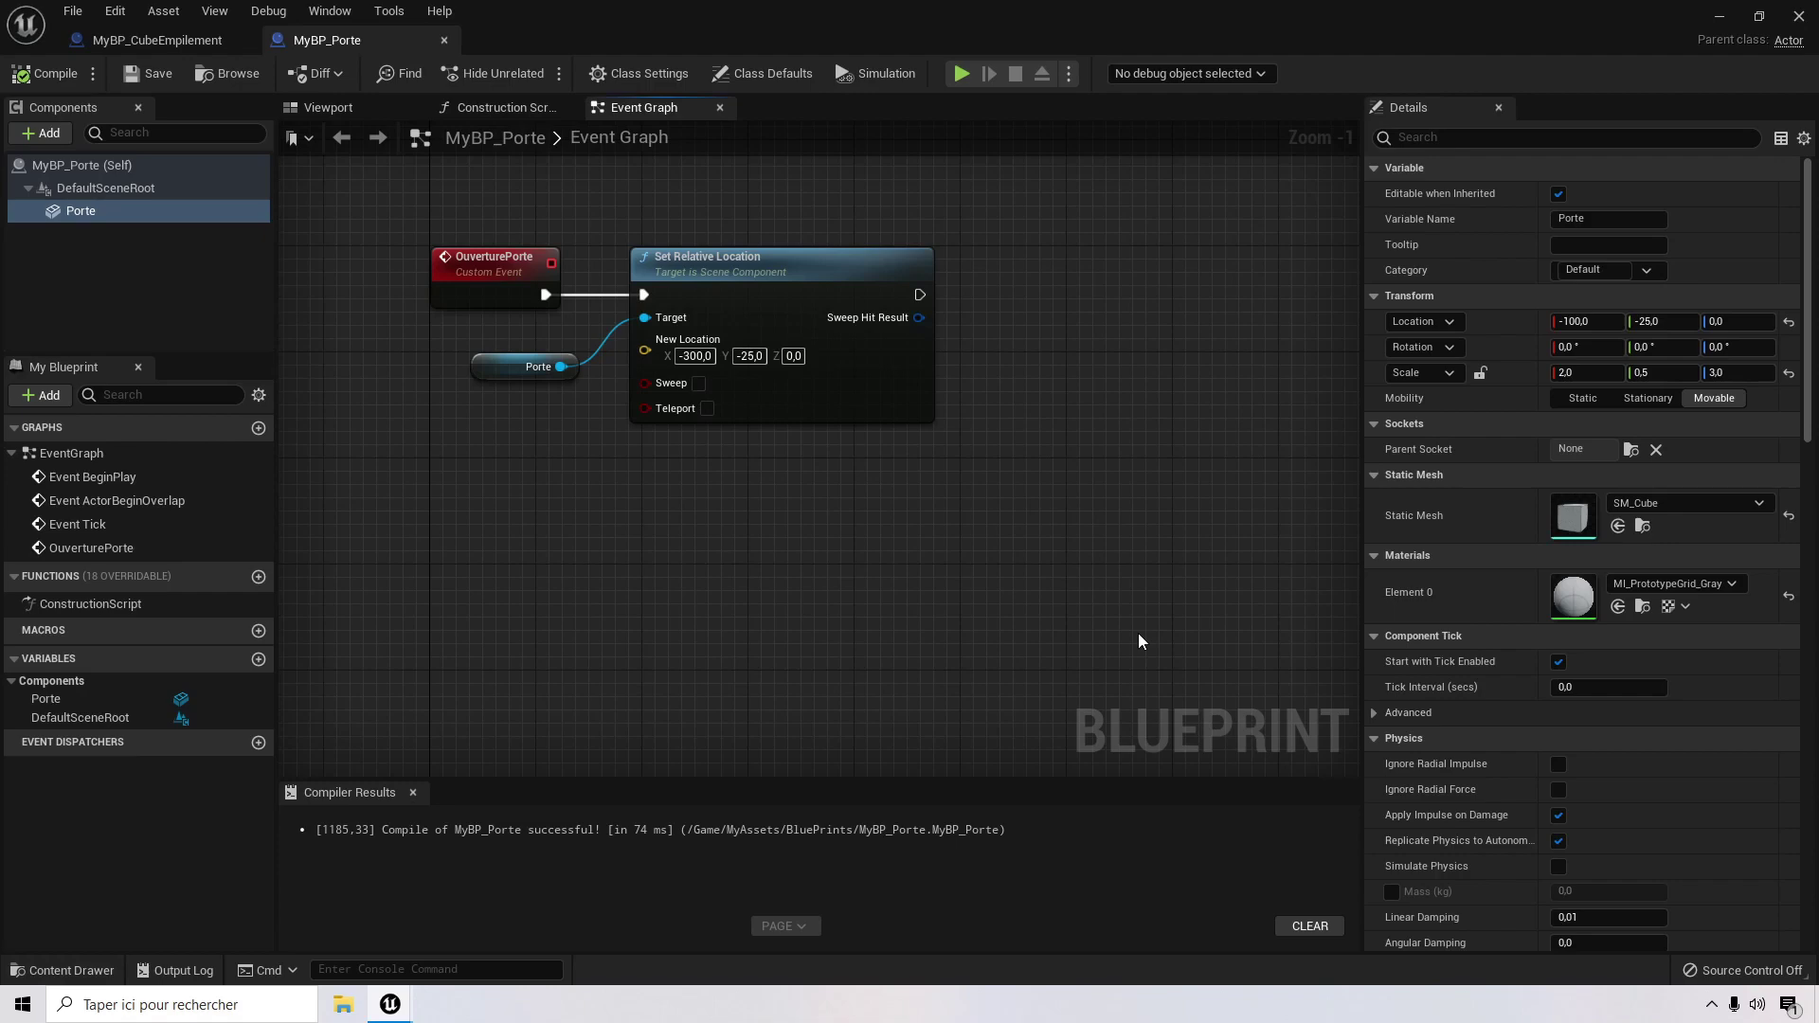
pyautogui.rightClick(581, 585)
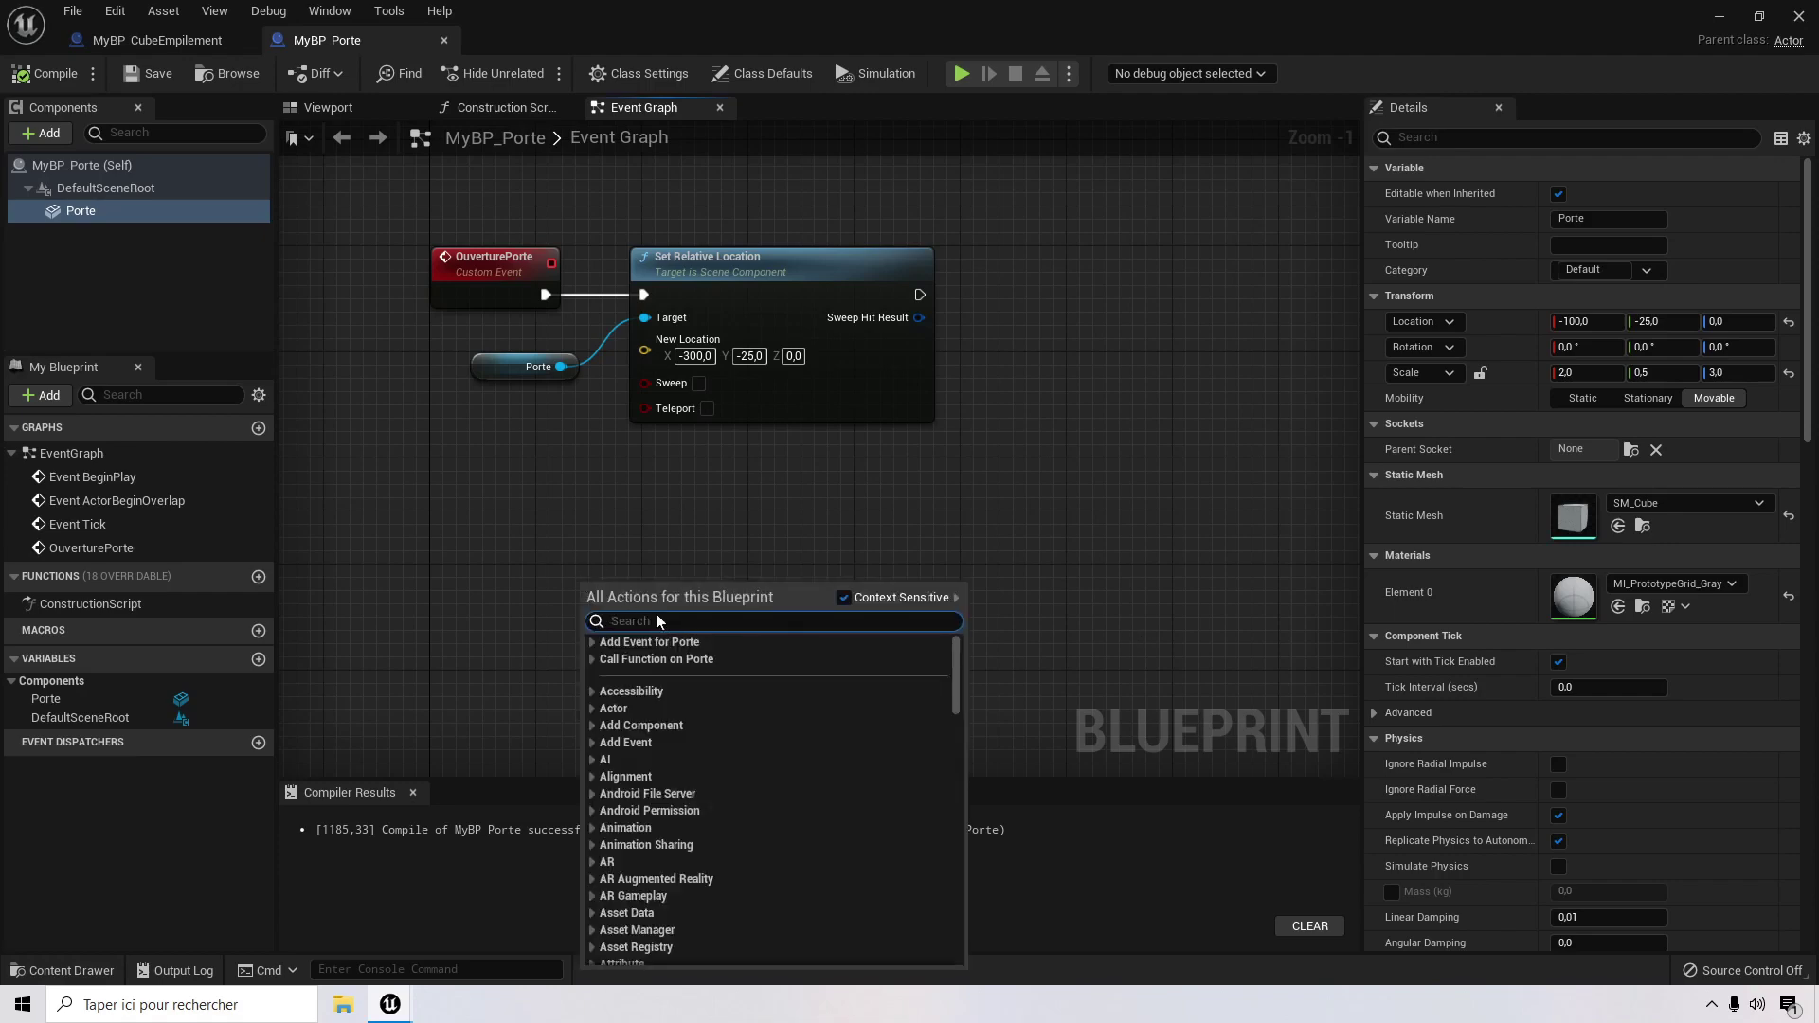
pyautogui.write('add custom')
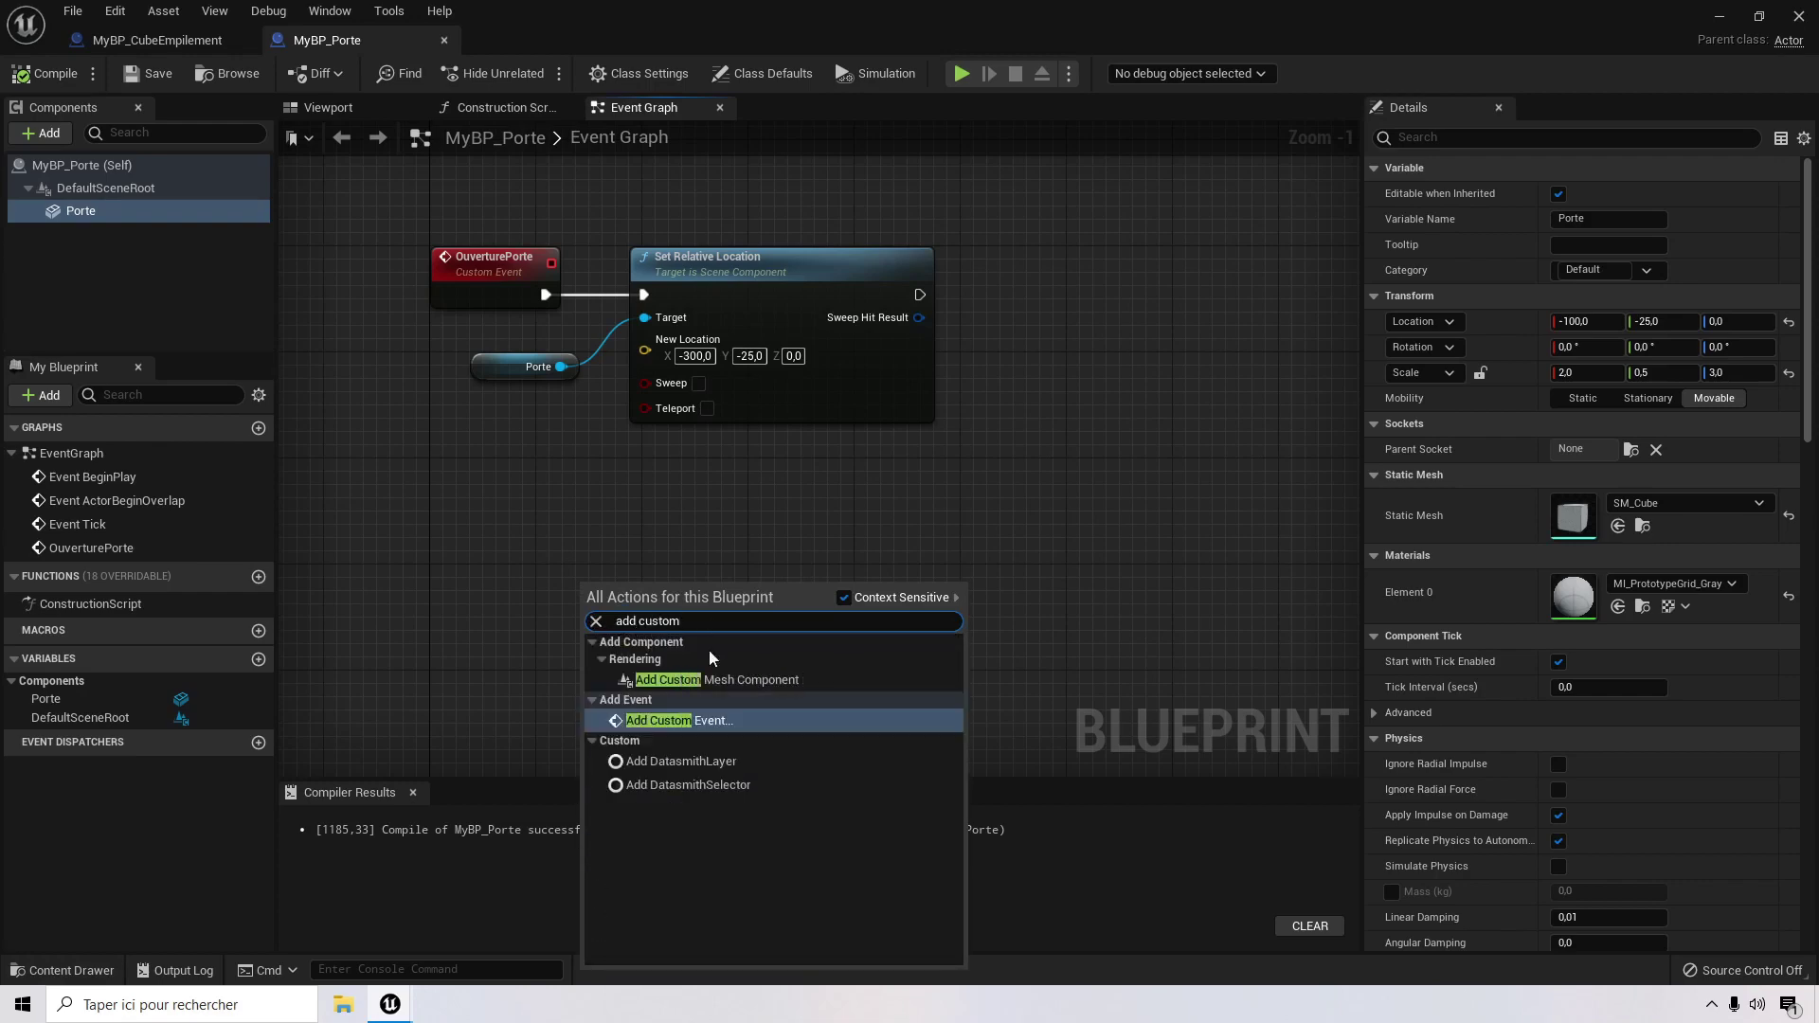
pyautogui.click(741, 722)
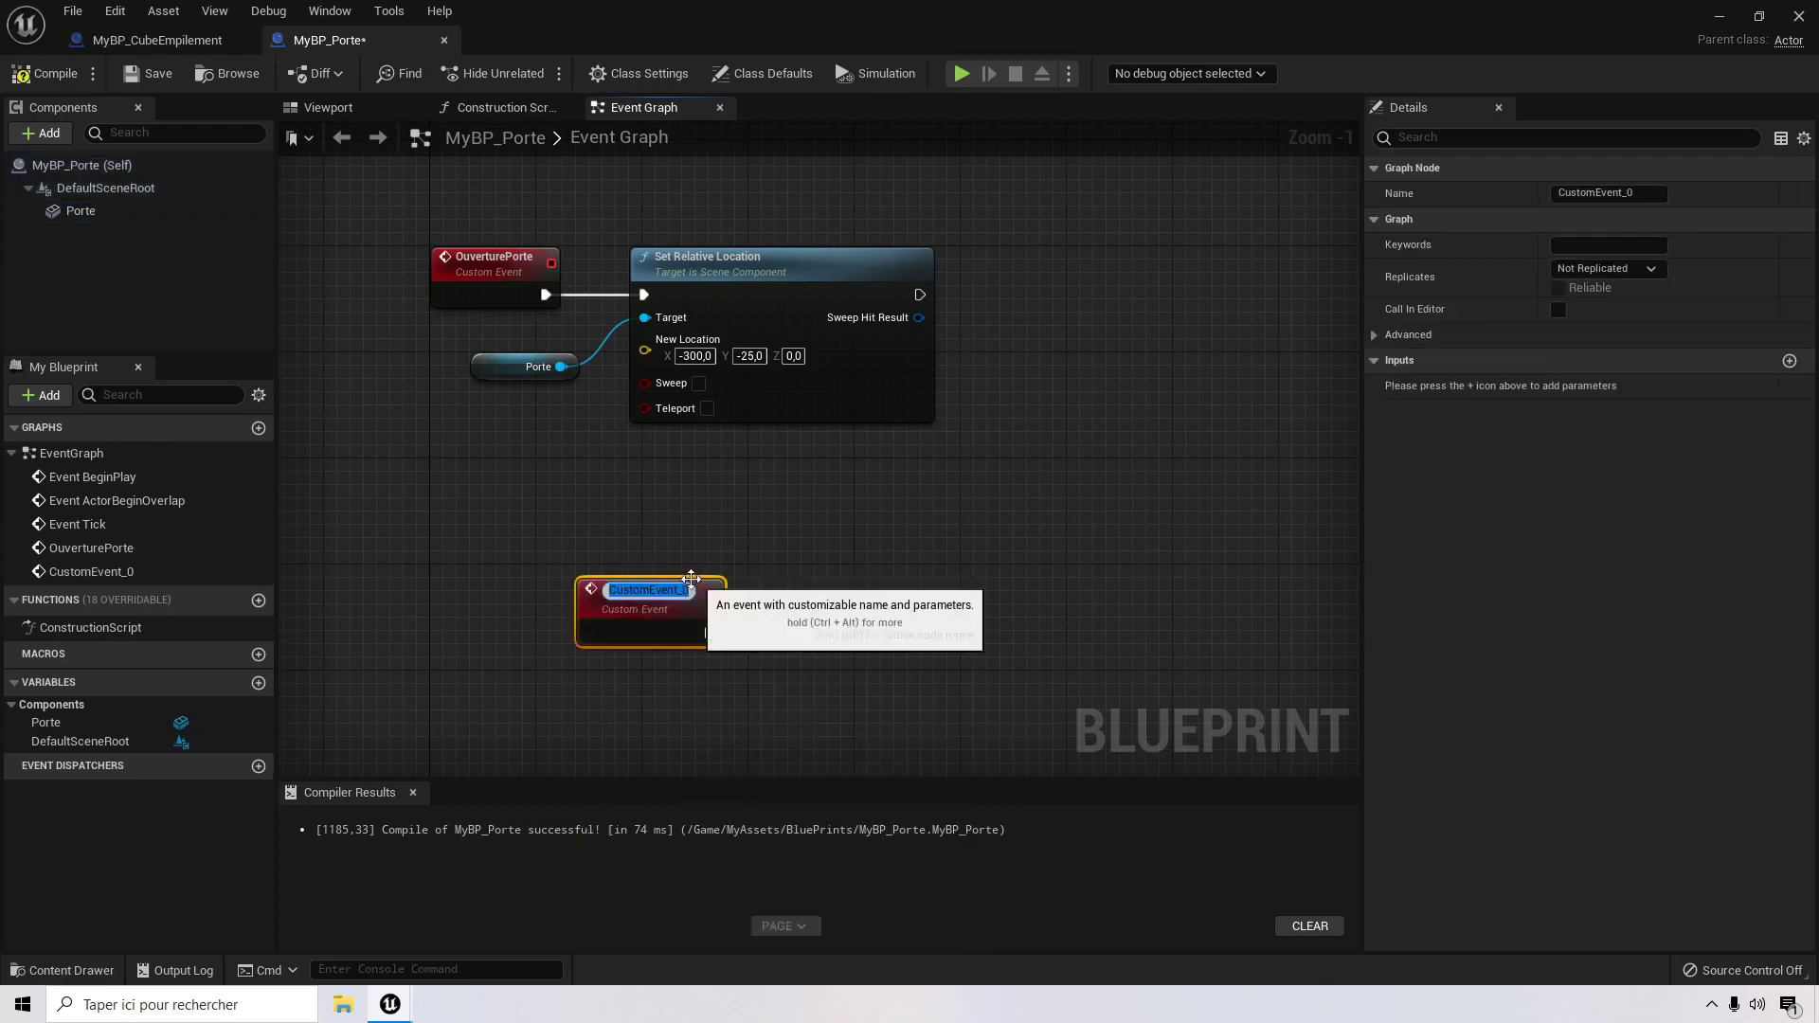
pyautogui.write('F')
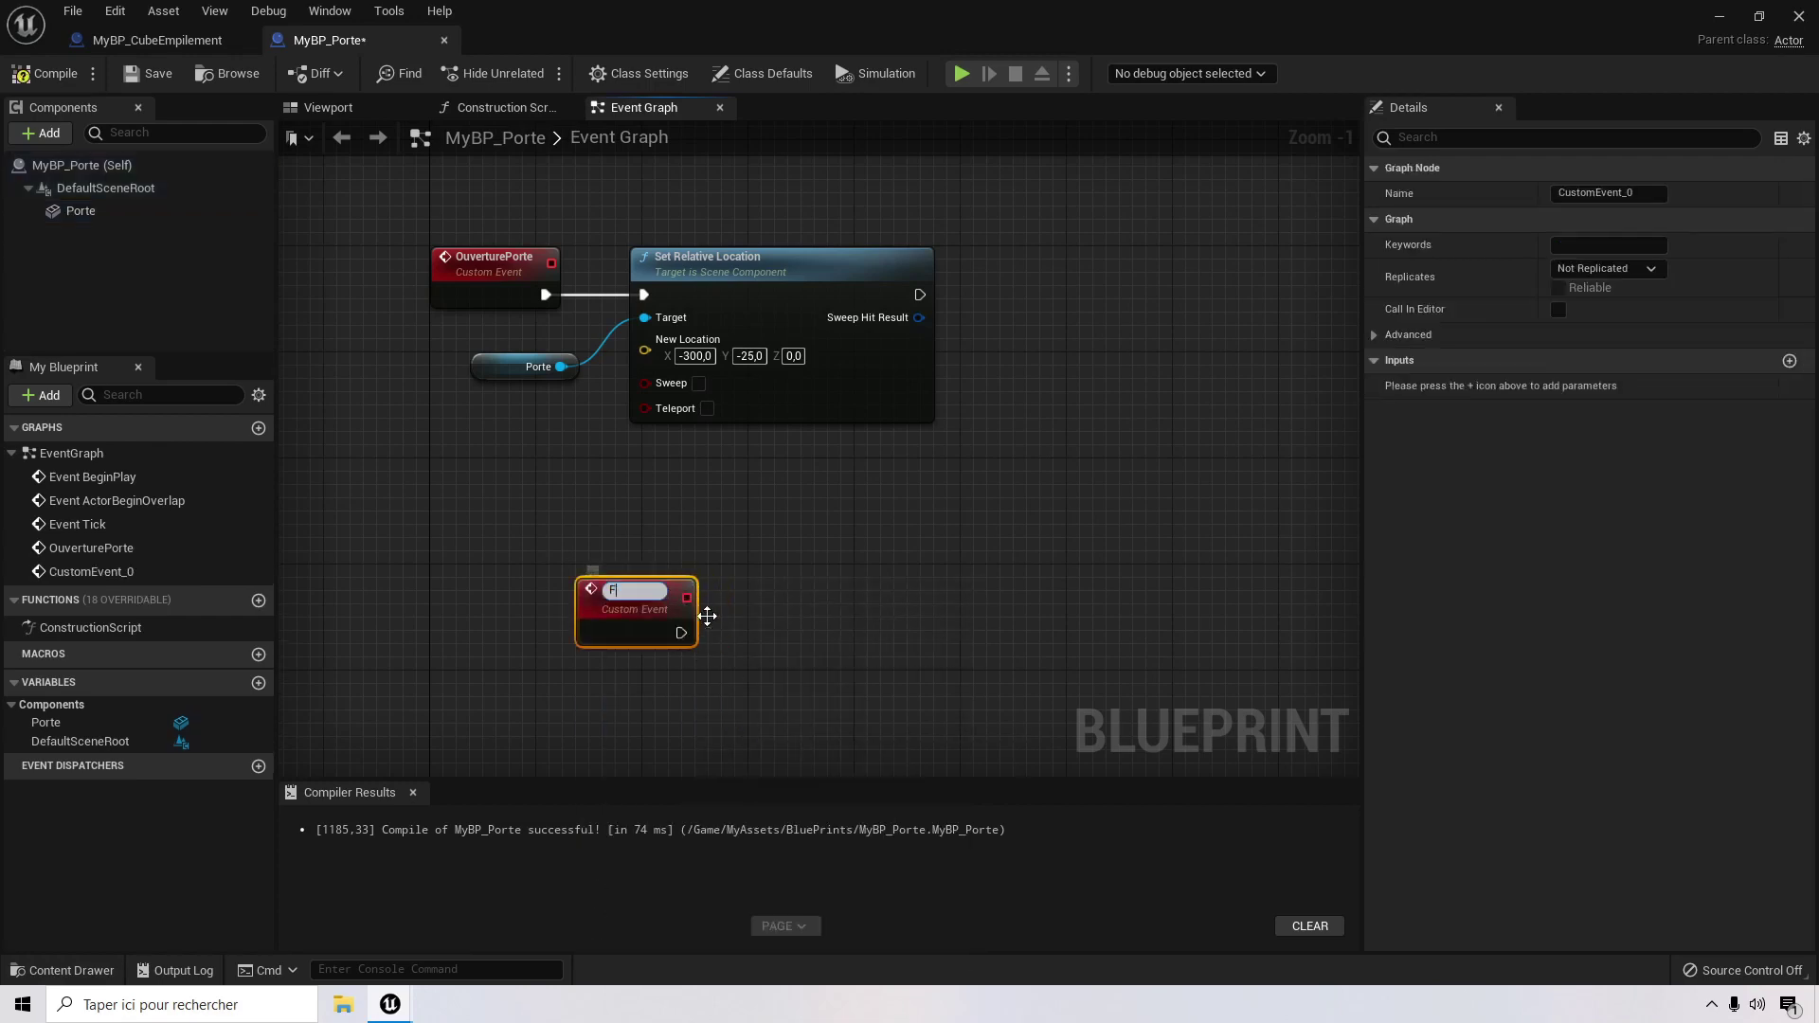
pyautogui.write('ermeturePorte')
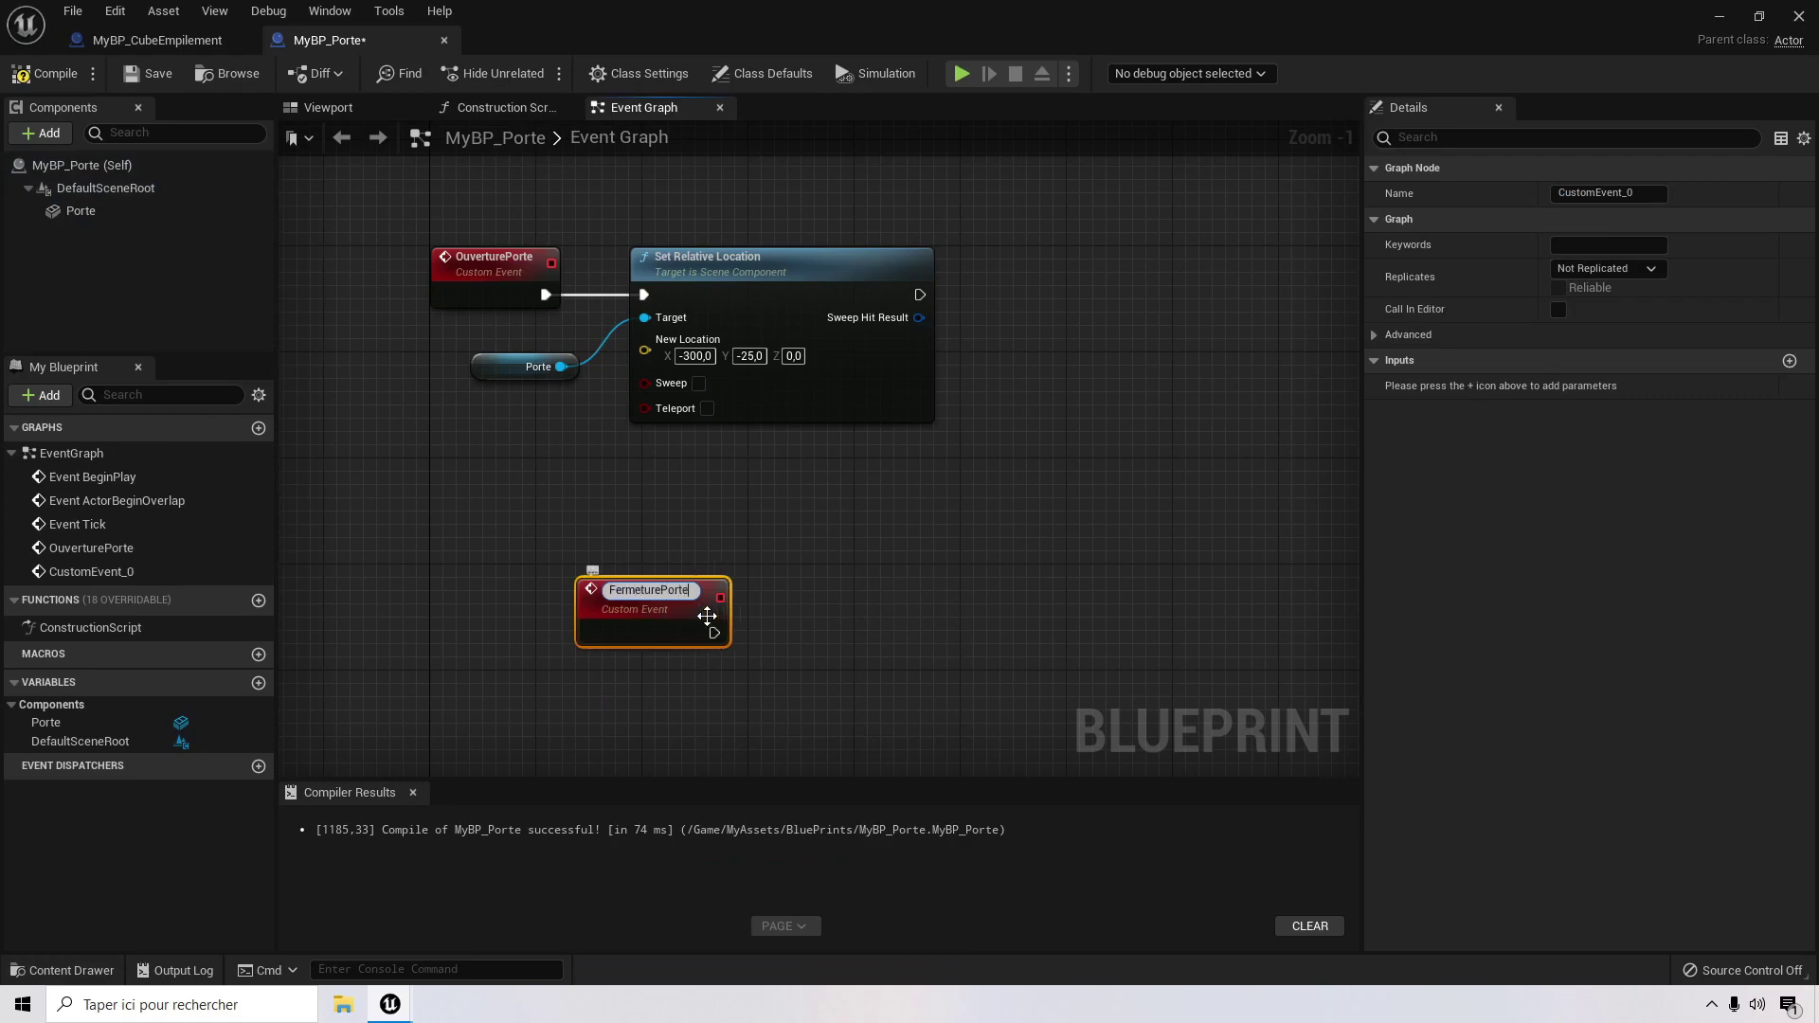
pyautogui.press('Return')
pyautogui.moveTo(669, 586); pyautogui.dragTo(524, 581)
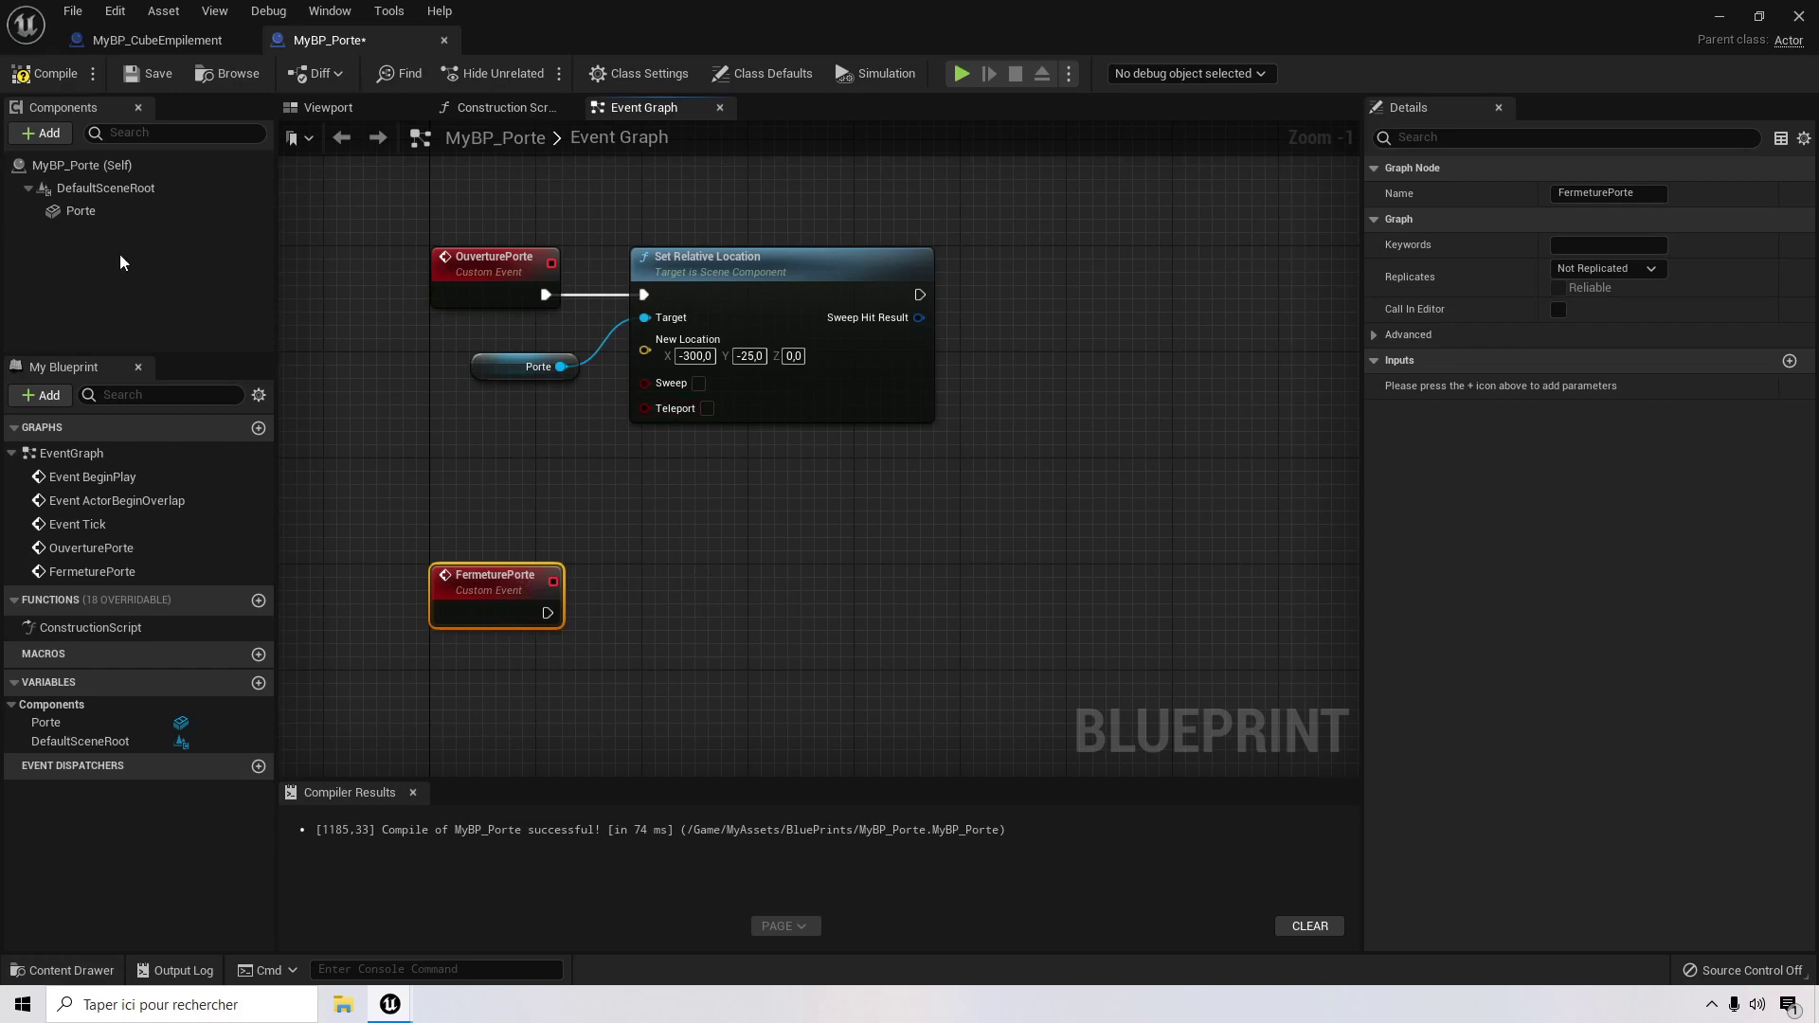
# Step: Add a Set Relative Location node targeting the Porte component, connect FermeturePorte's execution to it, and tidy the nodes' placement
pyautogui.moveTo(80, 212); pyautogui.dragTo(644, 618)
pyautogui.click(583, 687)
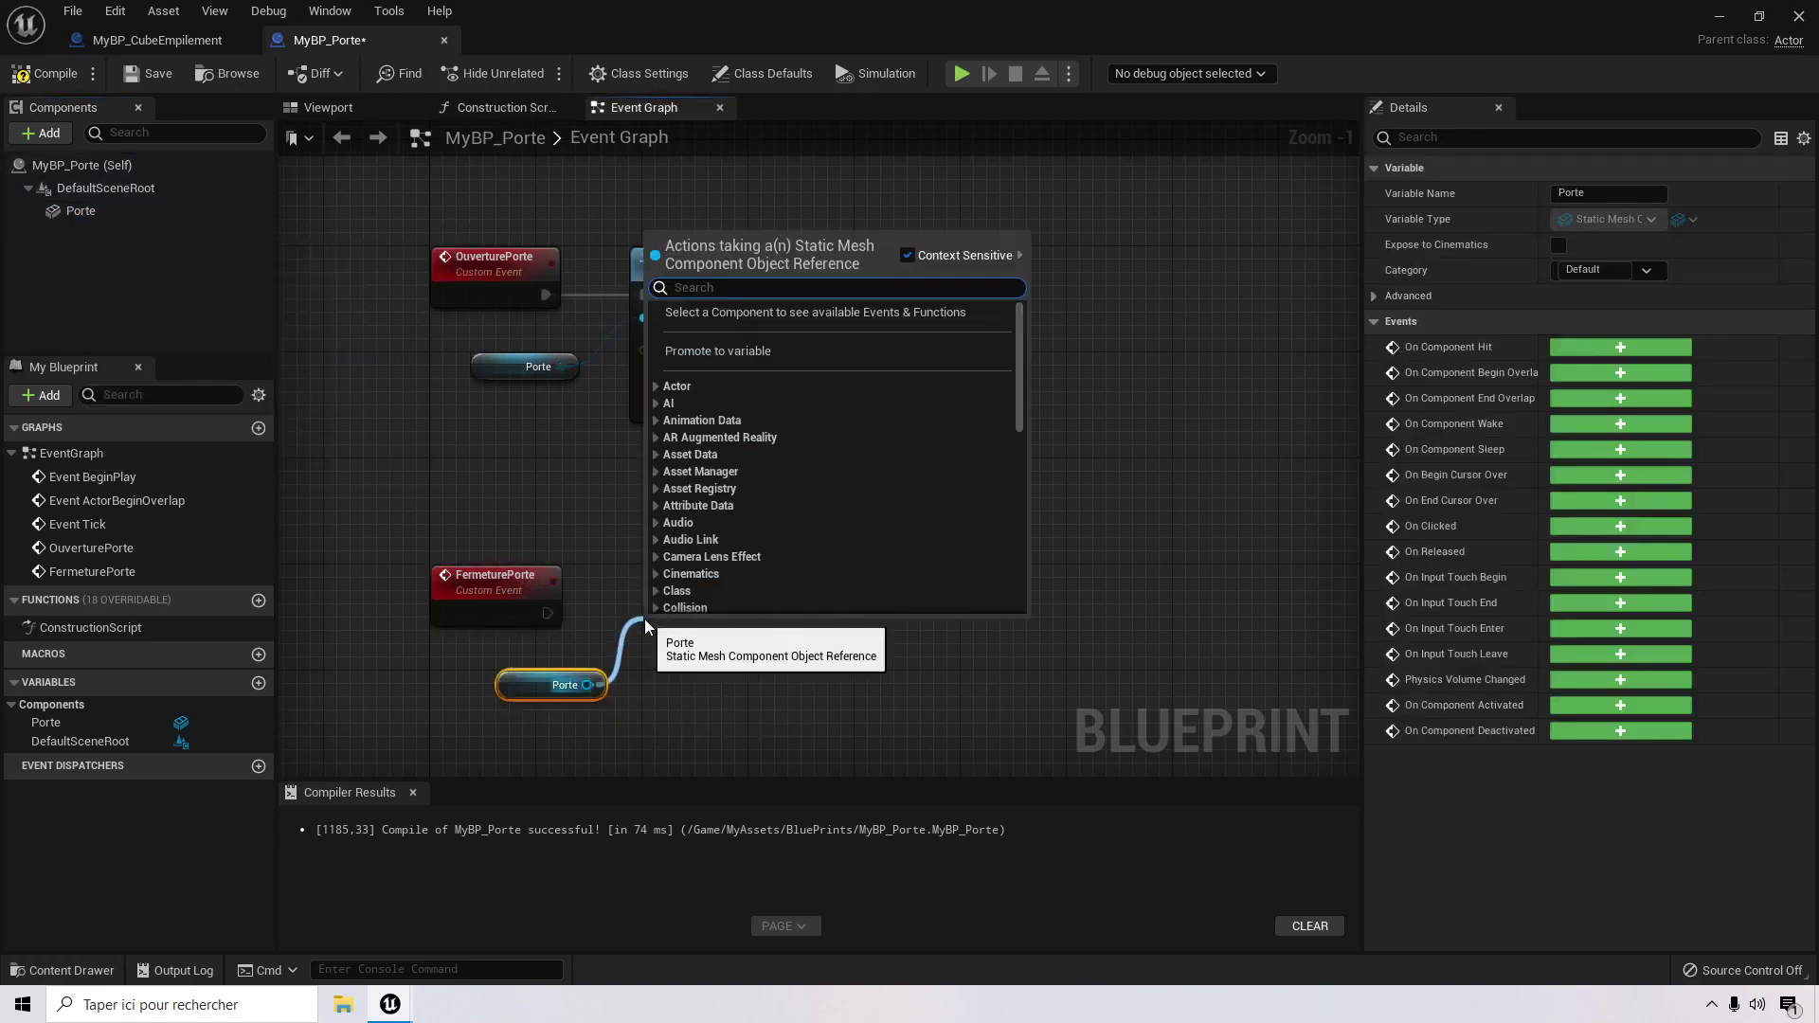
pyautogui.write('set rela')
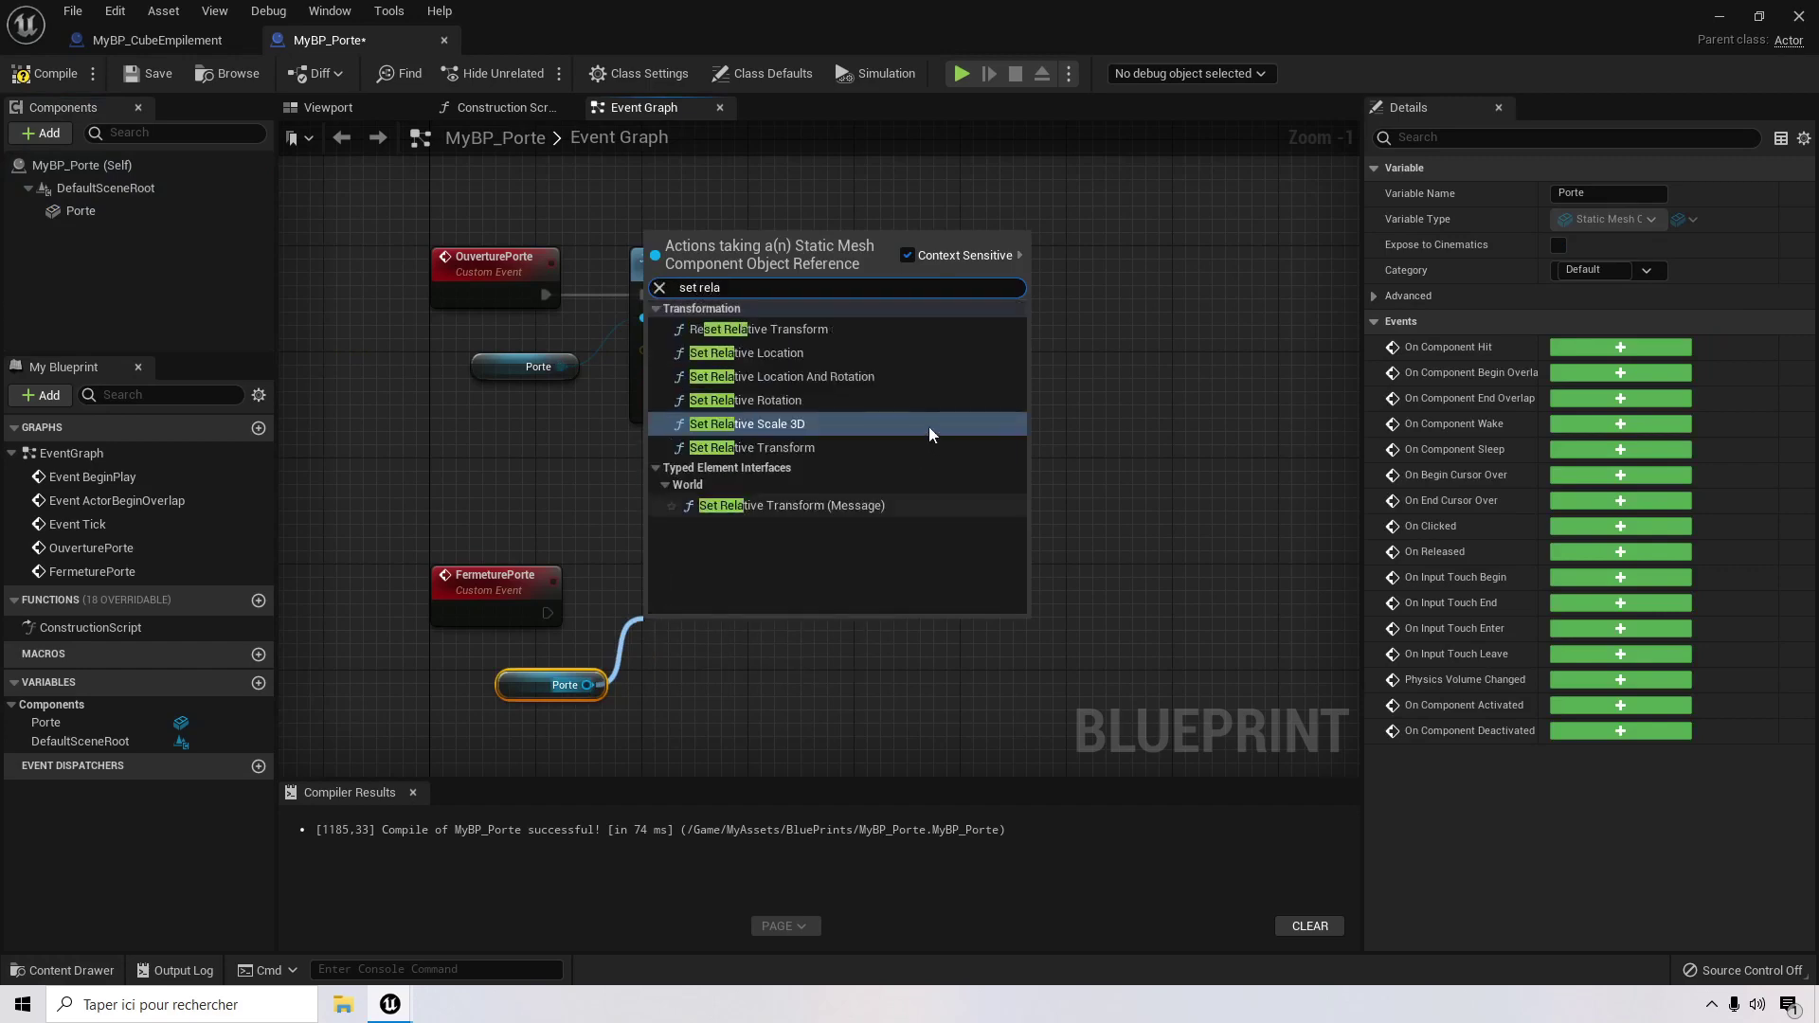
pyautogui.click(828, 351)
pyautogui.moveTo(724, 623); pyautogui.dragTo(701, 586)
pyautogui.moveTo(549, 613); pyautogui.dragTo(660, 614)
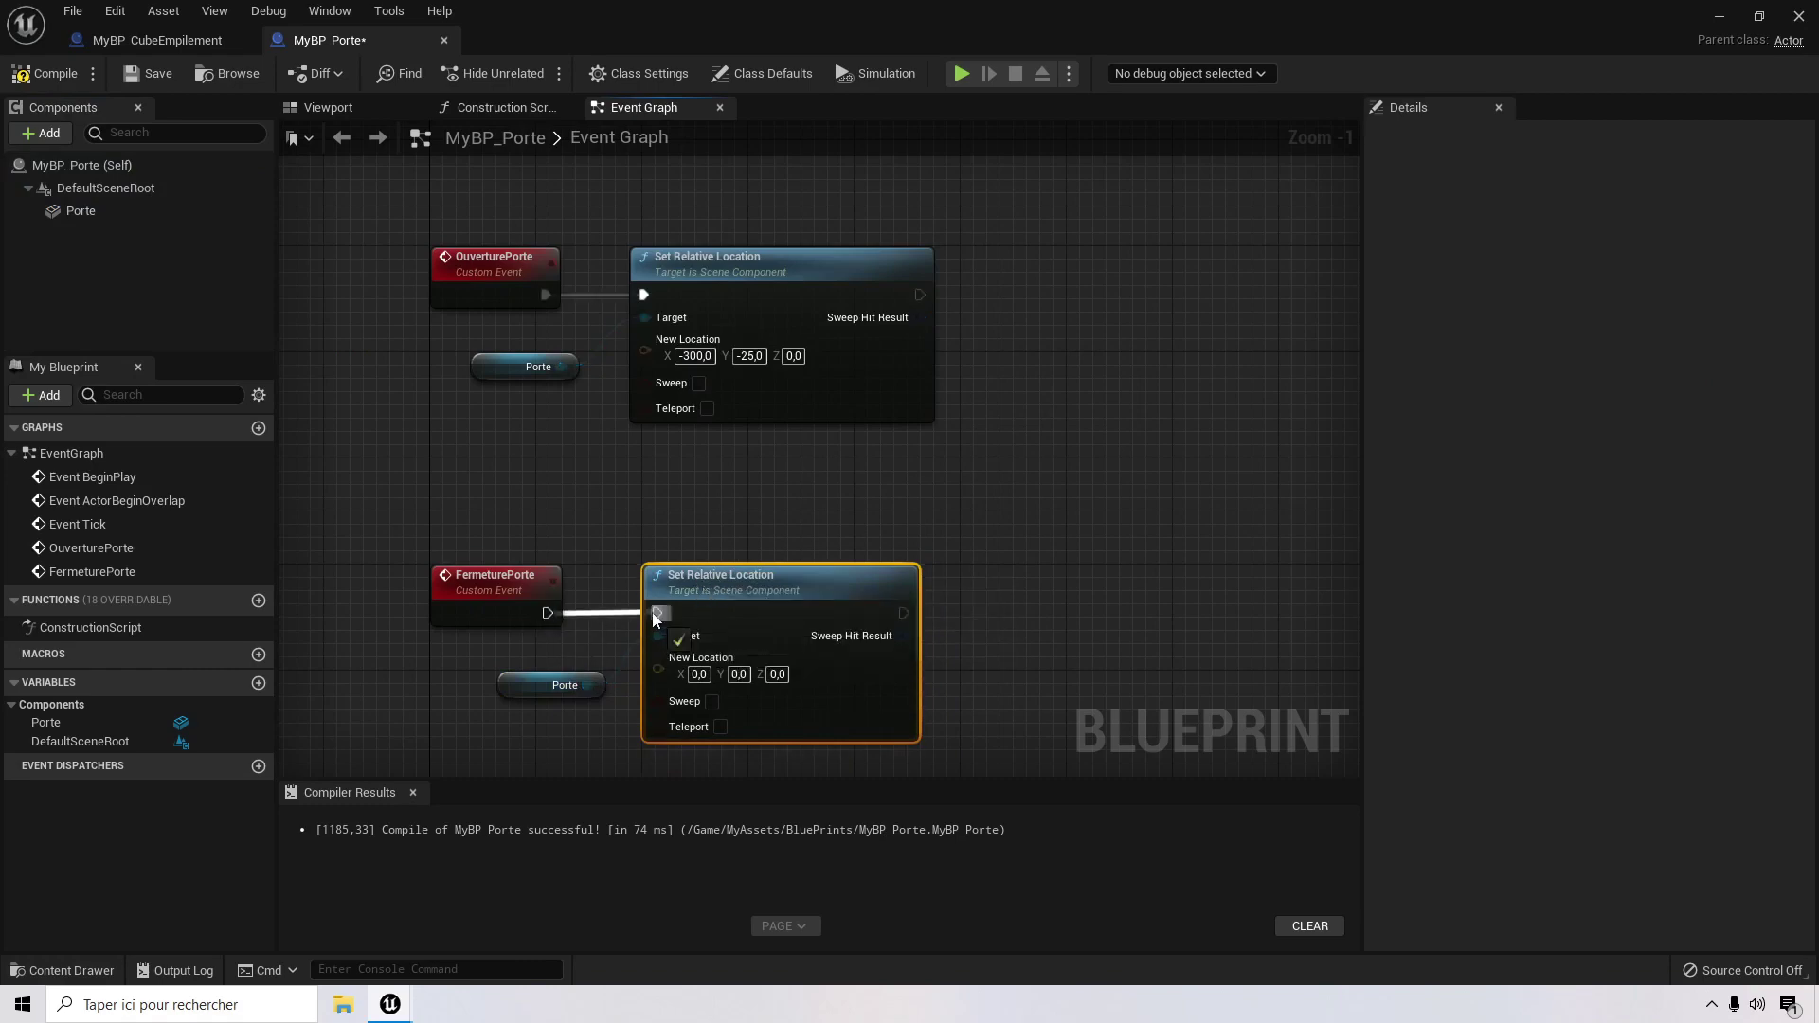
pyautogui.moveTo(503, 691); pyautogui.dragTo(479, 691)
pyautogui.click(688, 491)
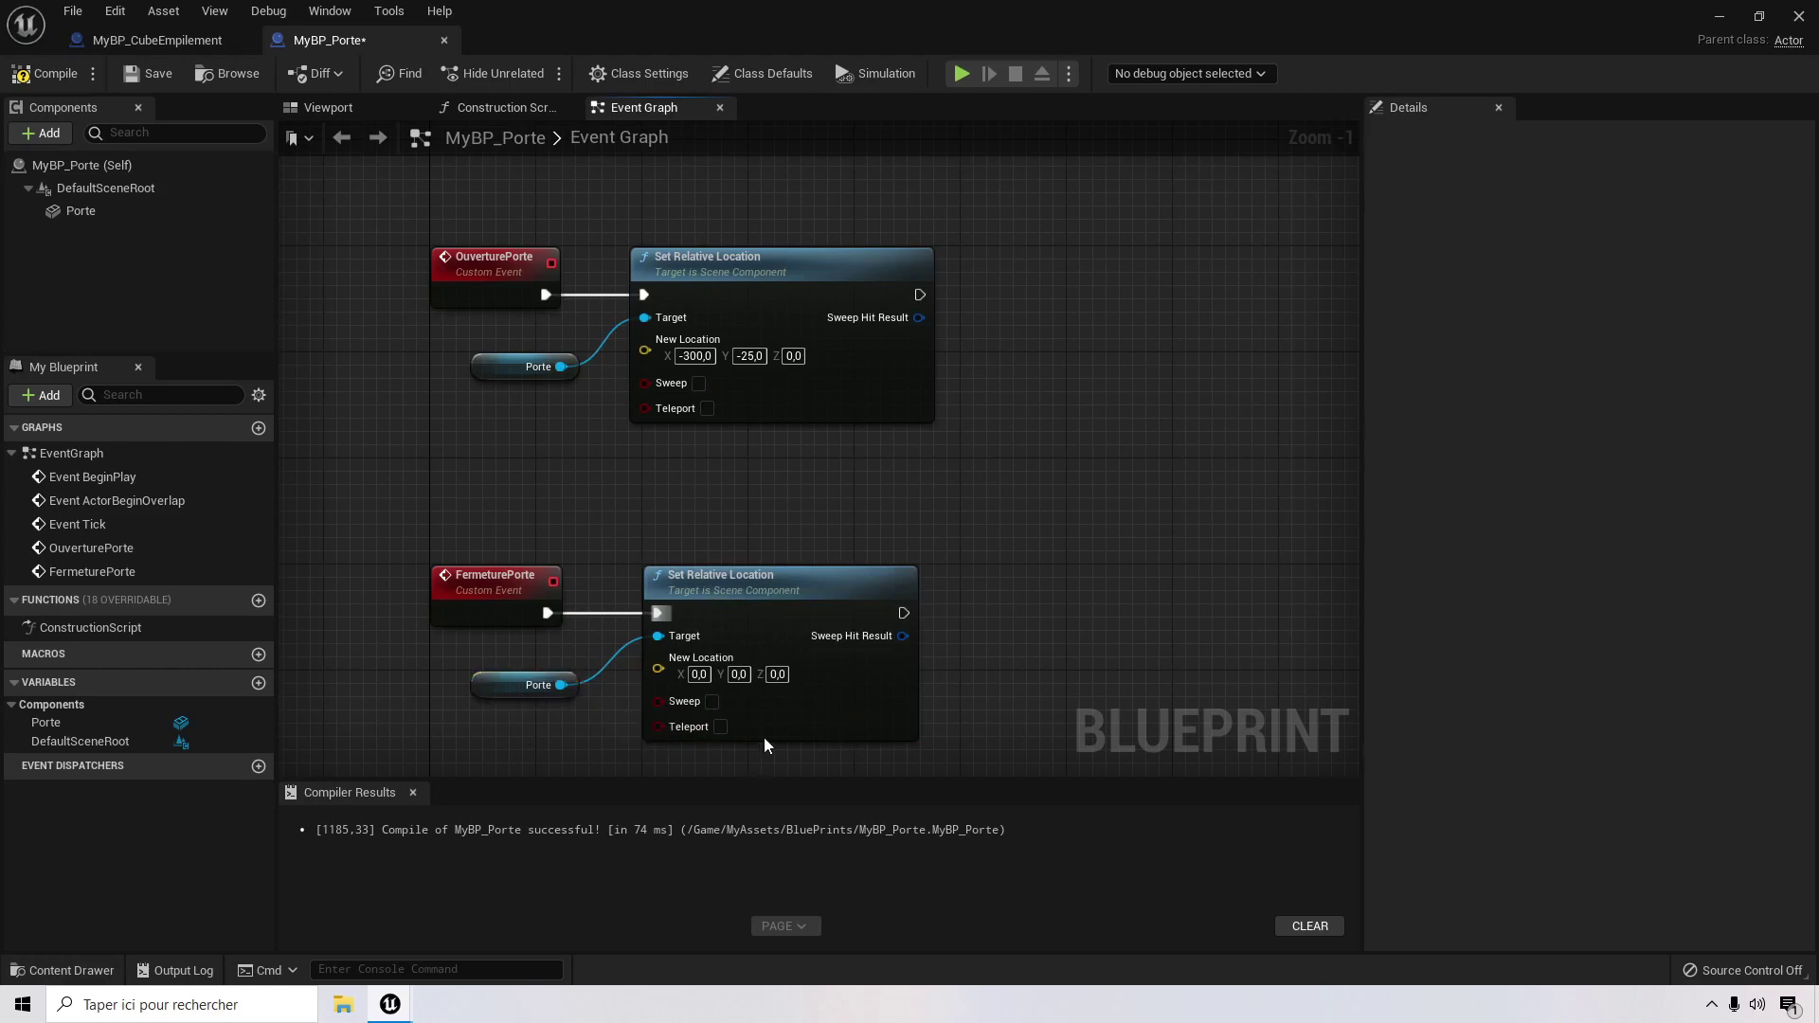
# Step: Set the New Location of FermeturePorte's Set Relative Location node to X -100, Y -25, and compile and save the blueprint
pyautogui.click(358, 107)
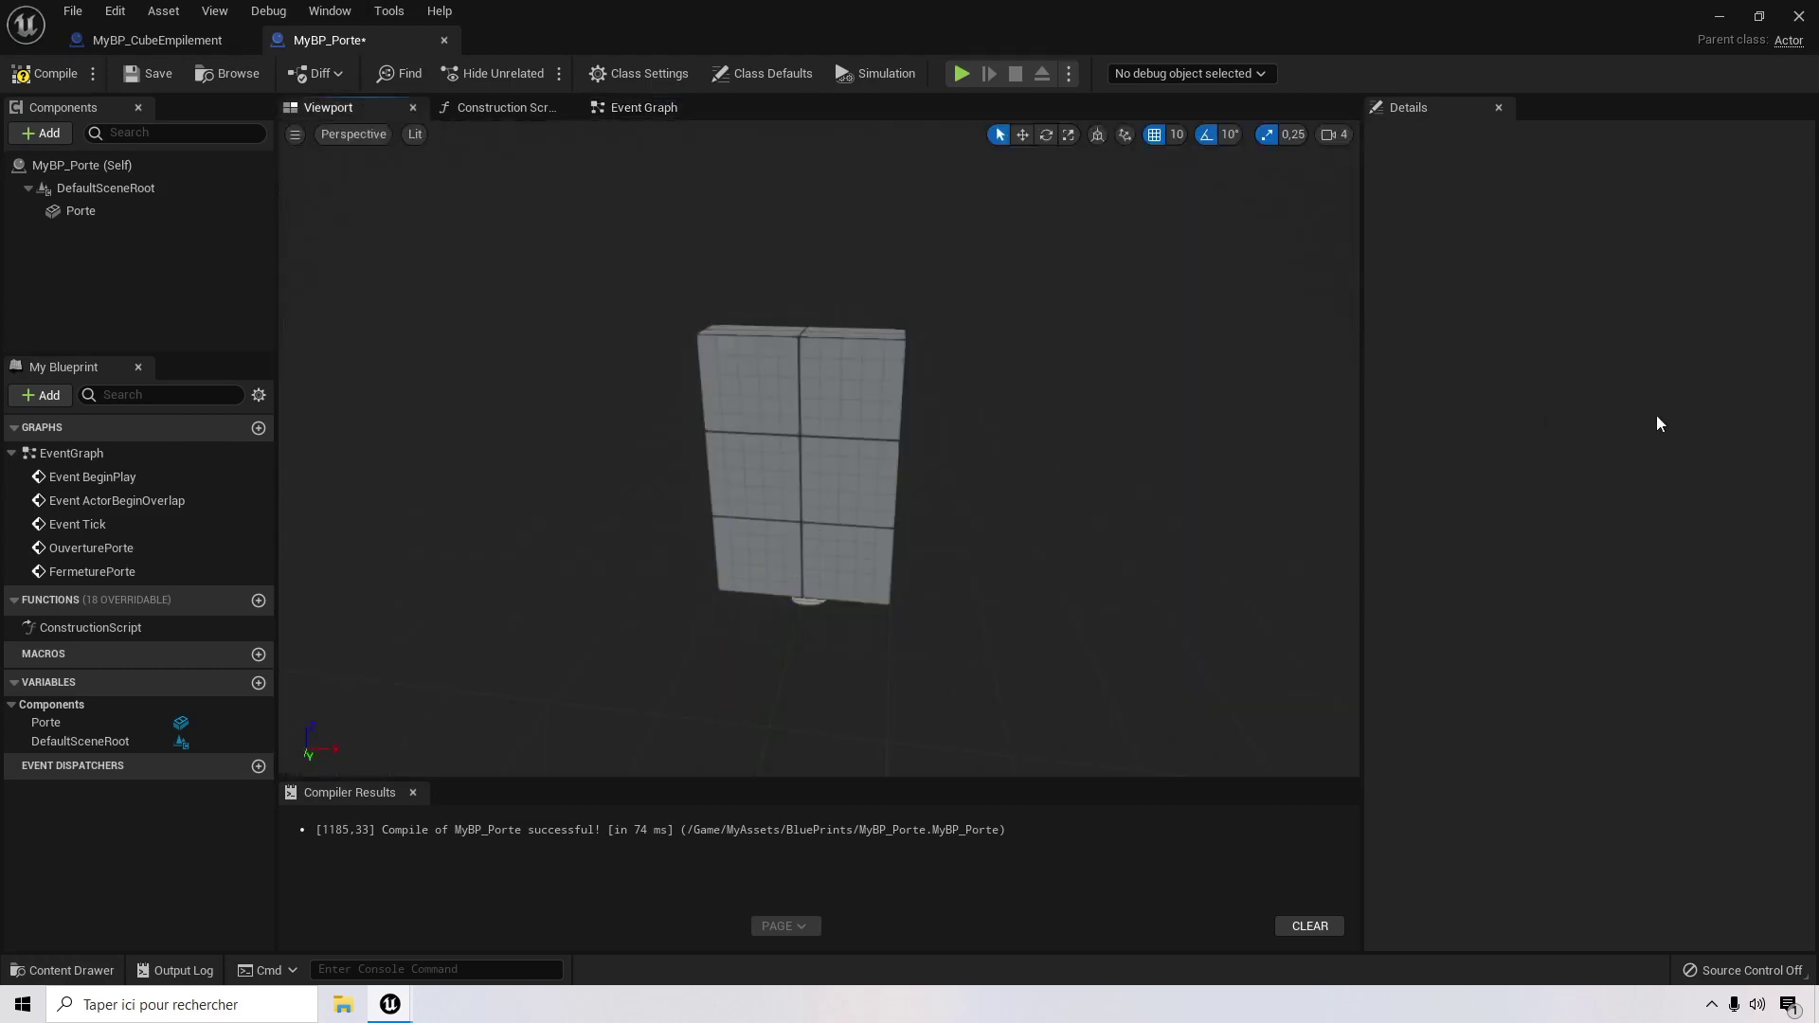
pyautogui.click(804, 426)
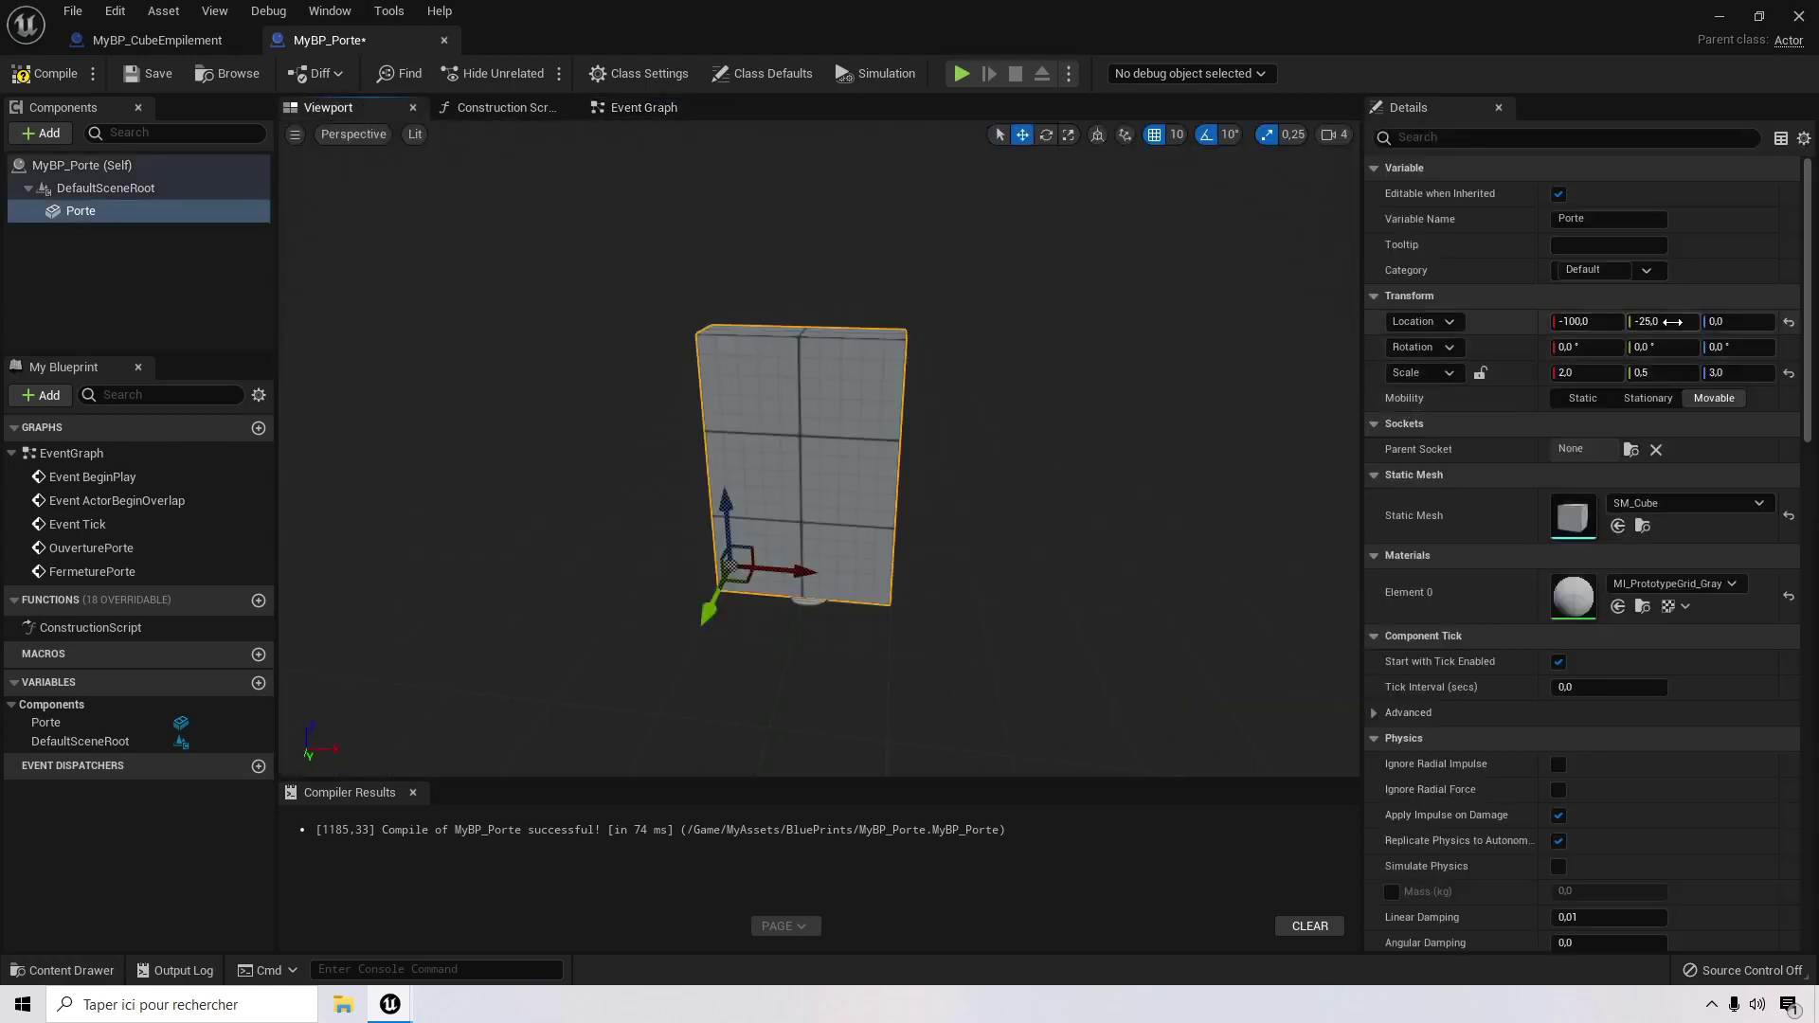
pyautogui.click(644, 107)
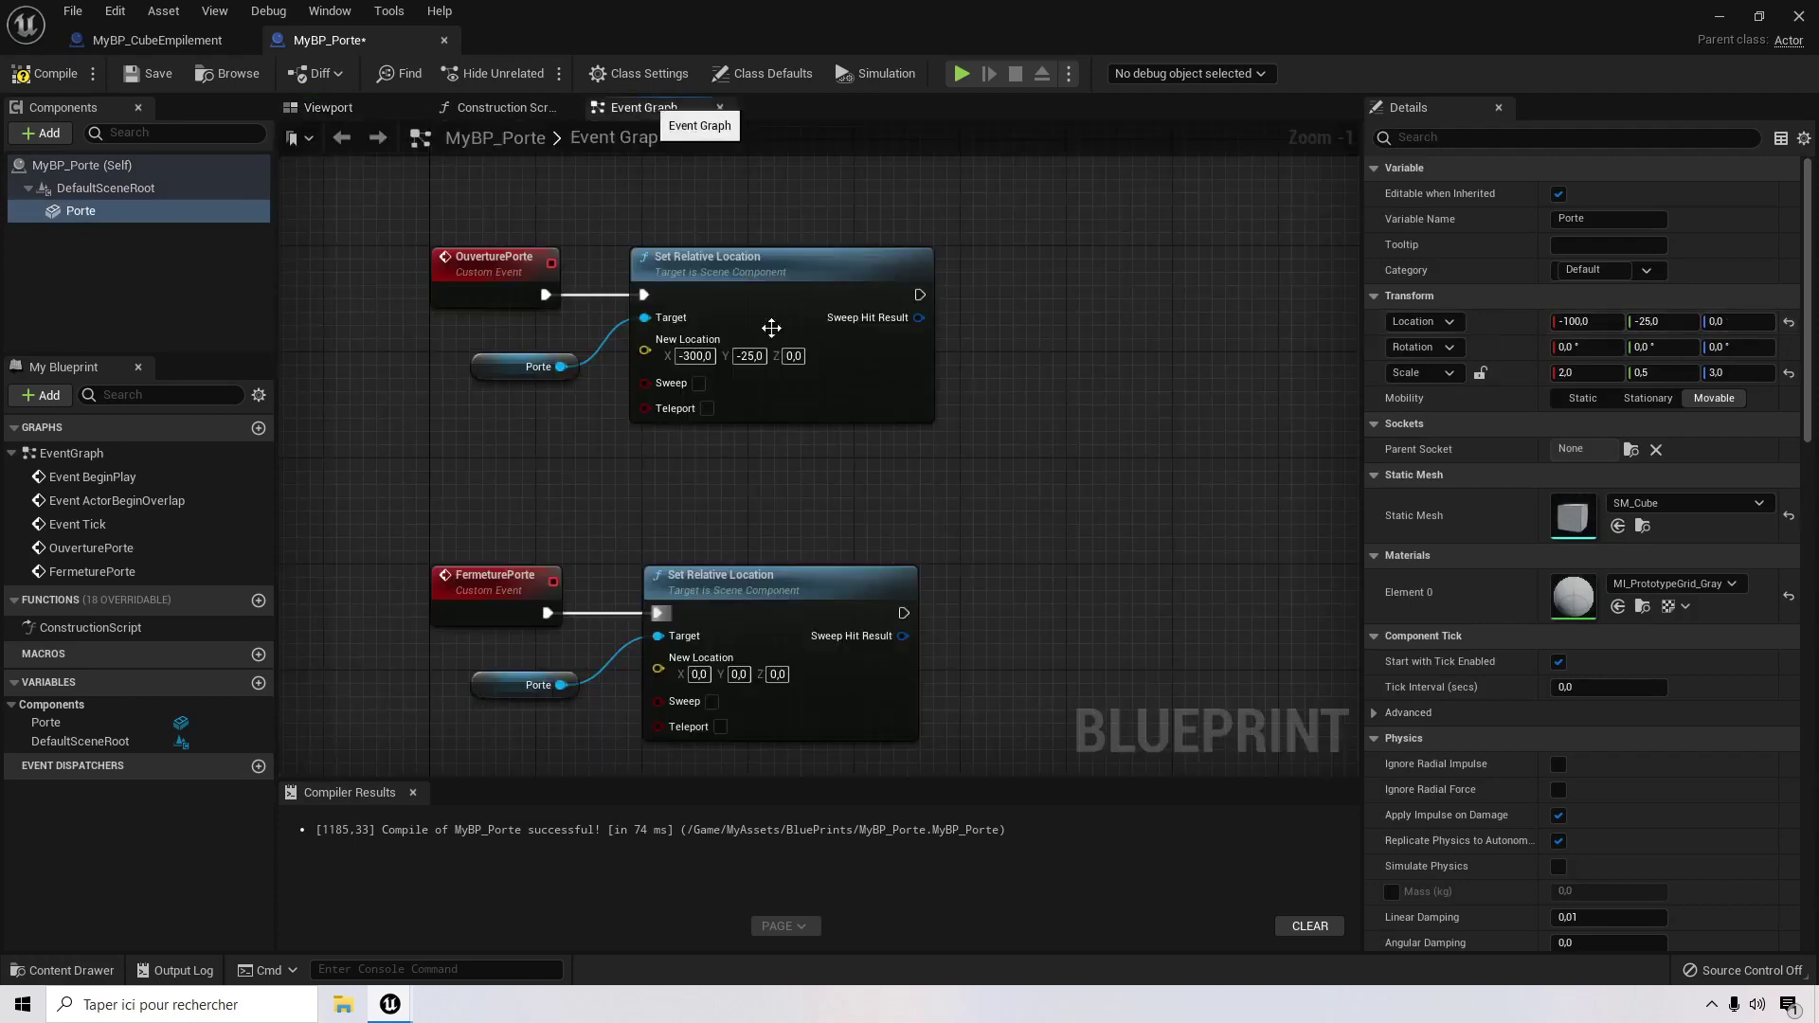
pyautogui.click(698, 674)
pyautogui.write('-100')
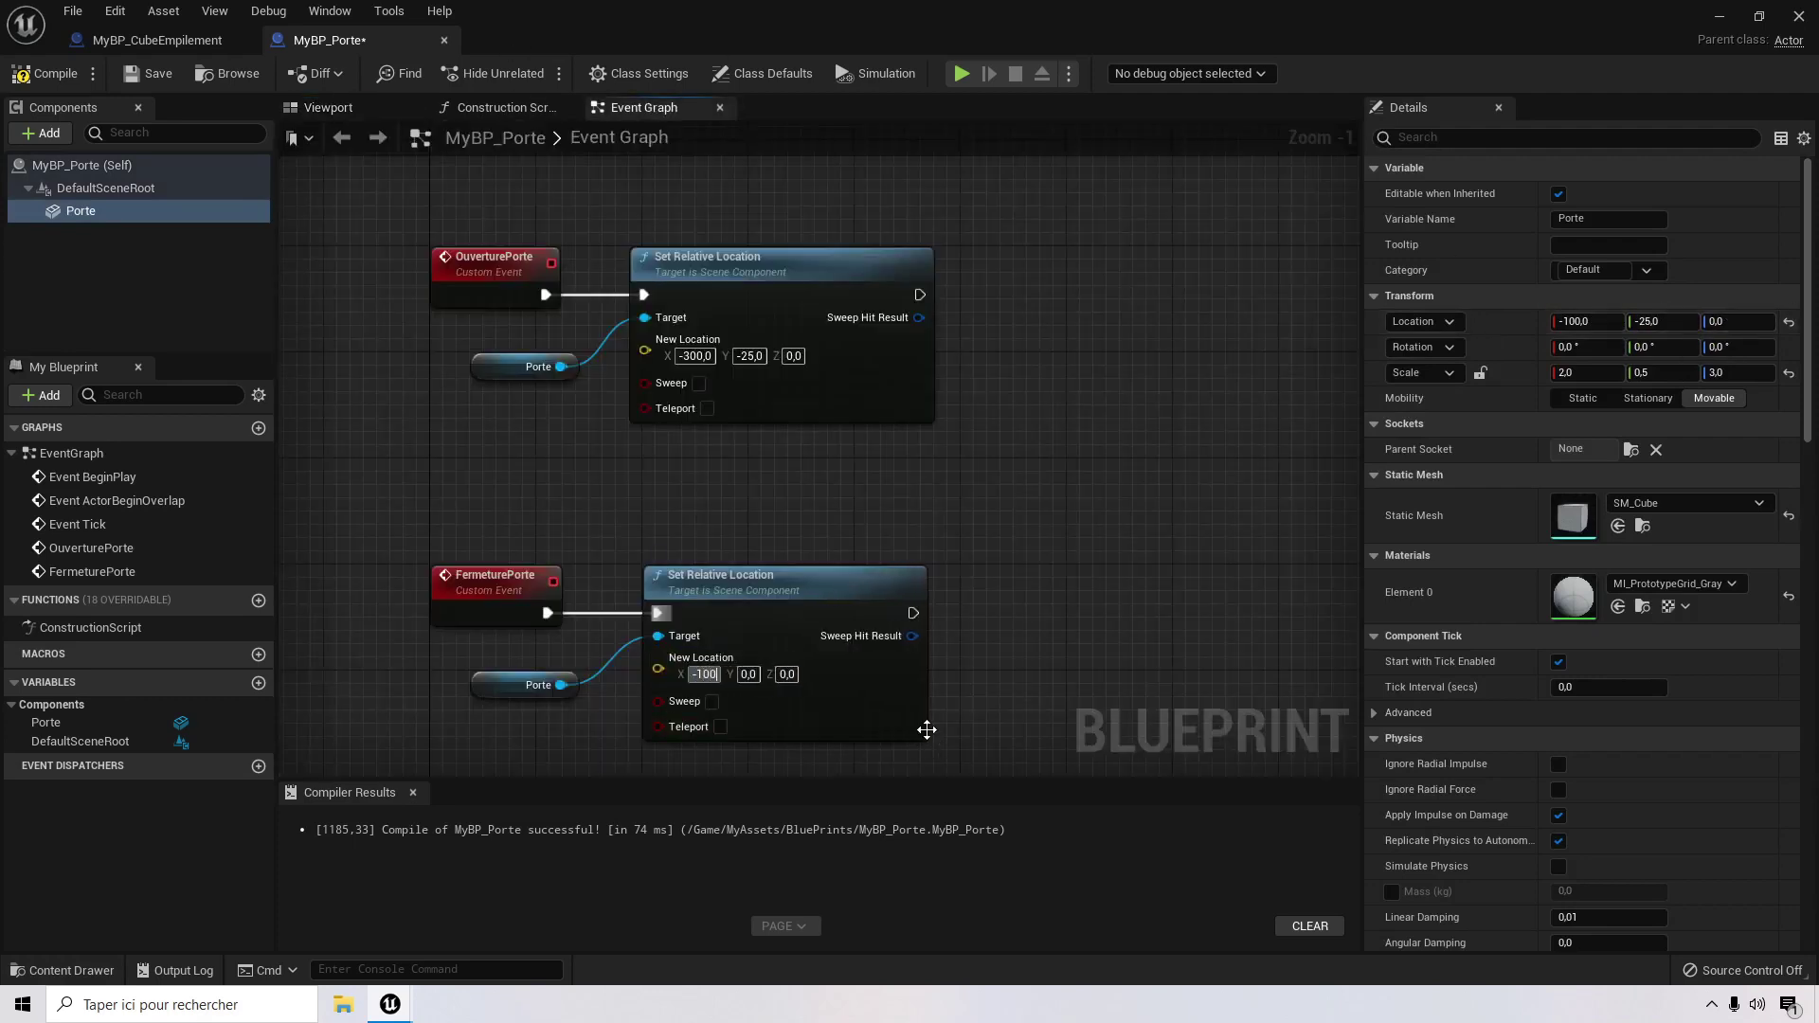
pyautogui.press('Tab')
pyautogui.write('-25')
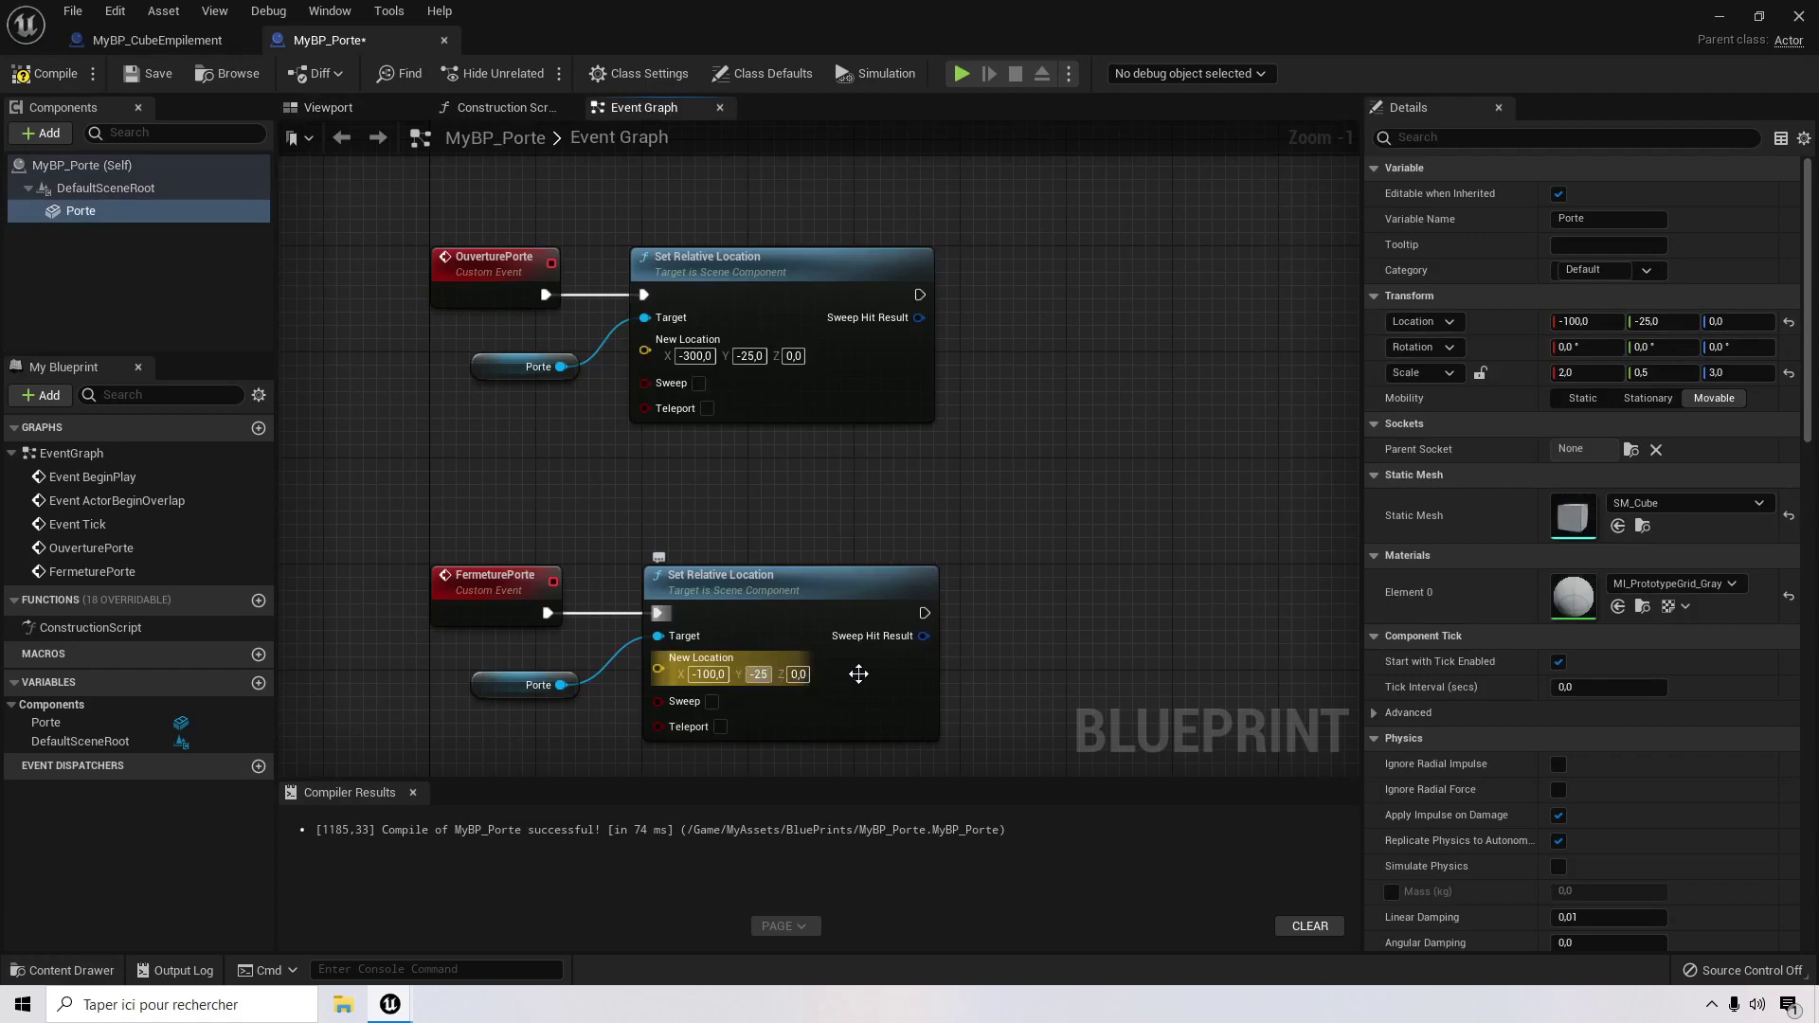
pyautogui.press('Return')
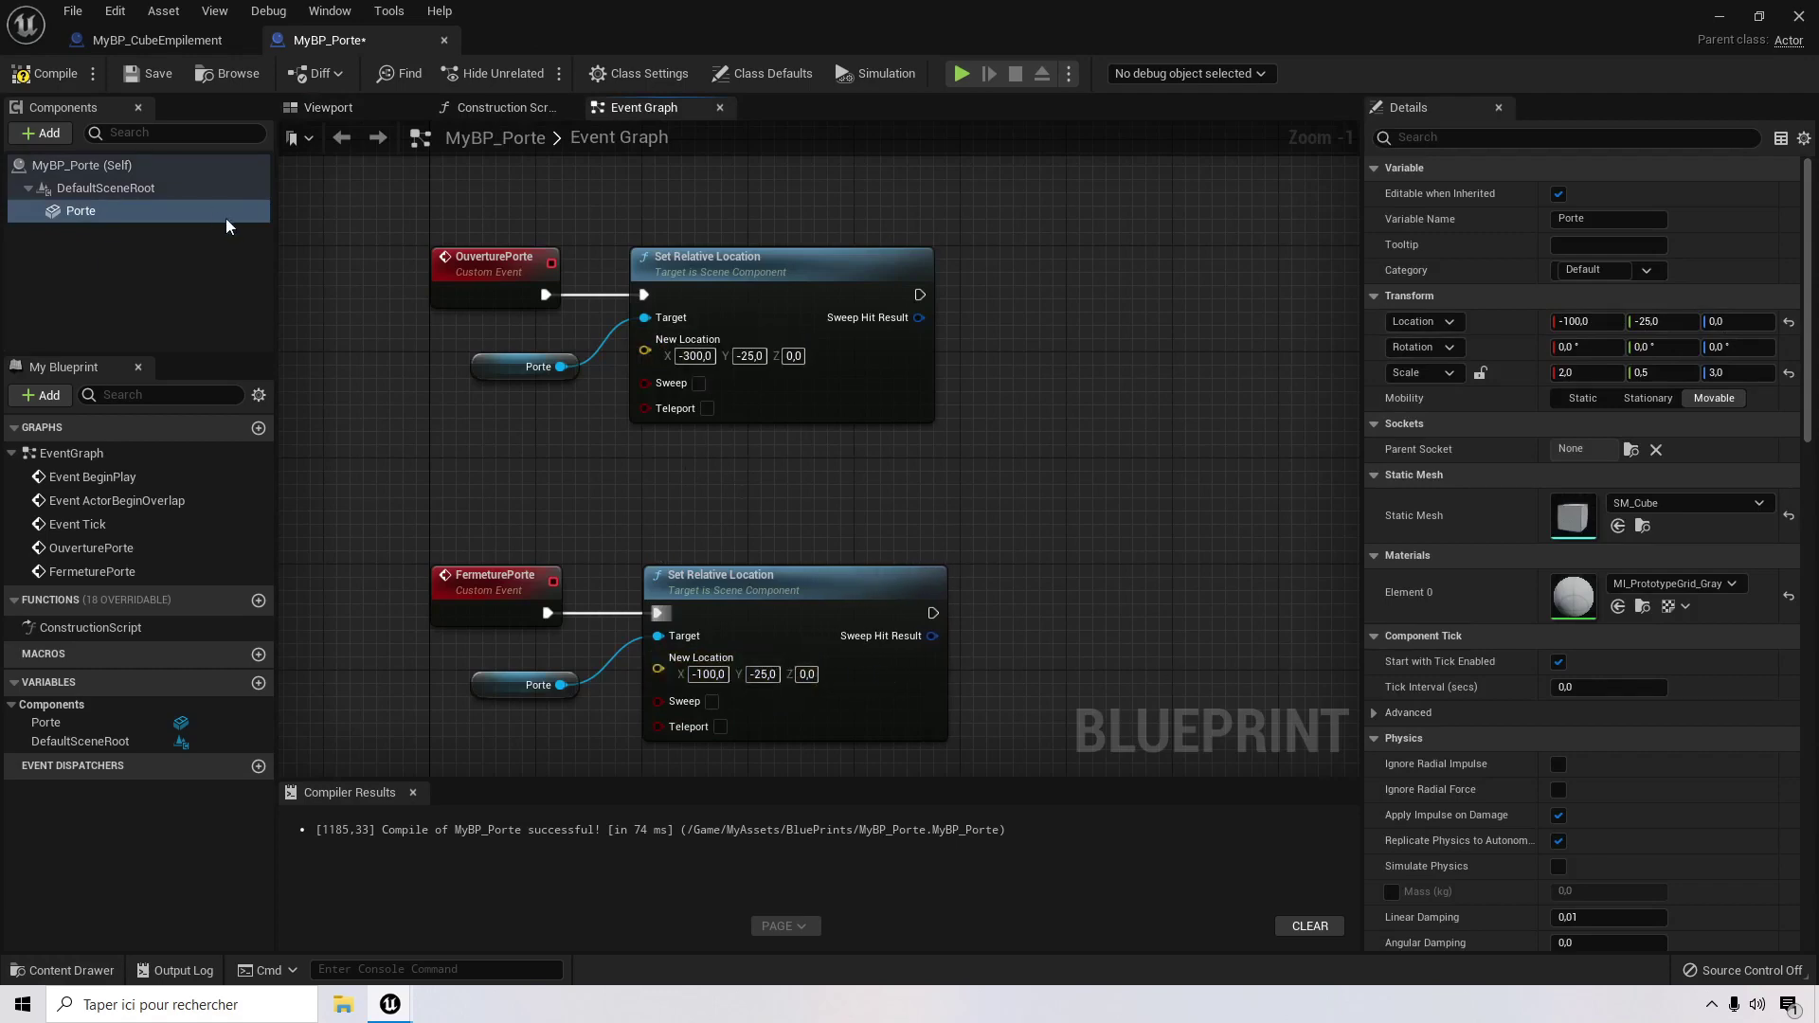
pyautogui.click(47, 72)
pyautogui.click(152, 73)
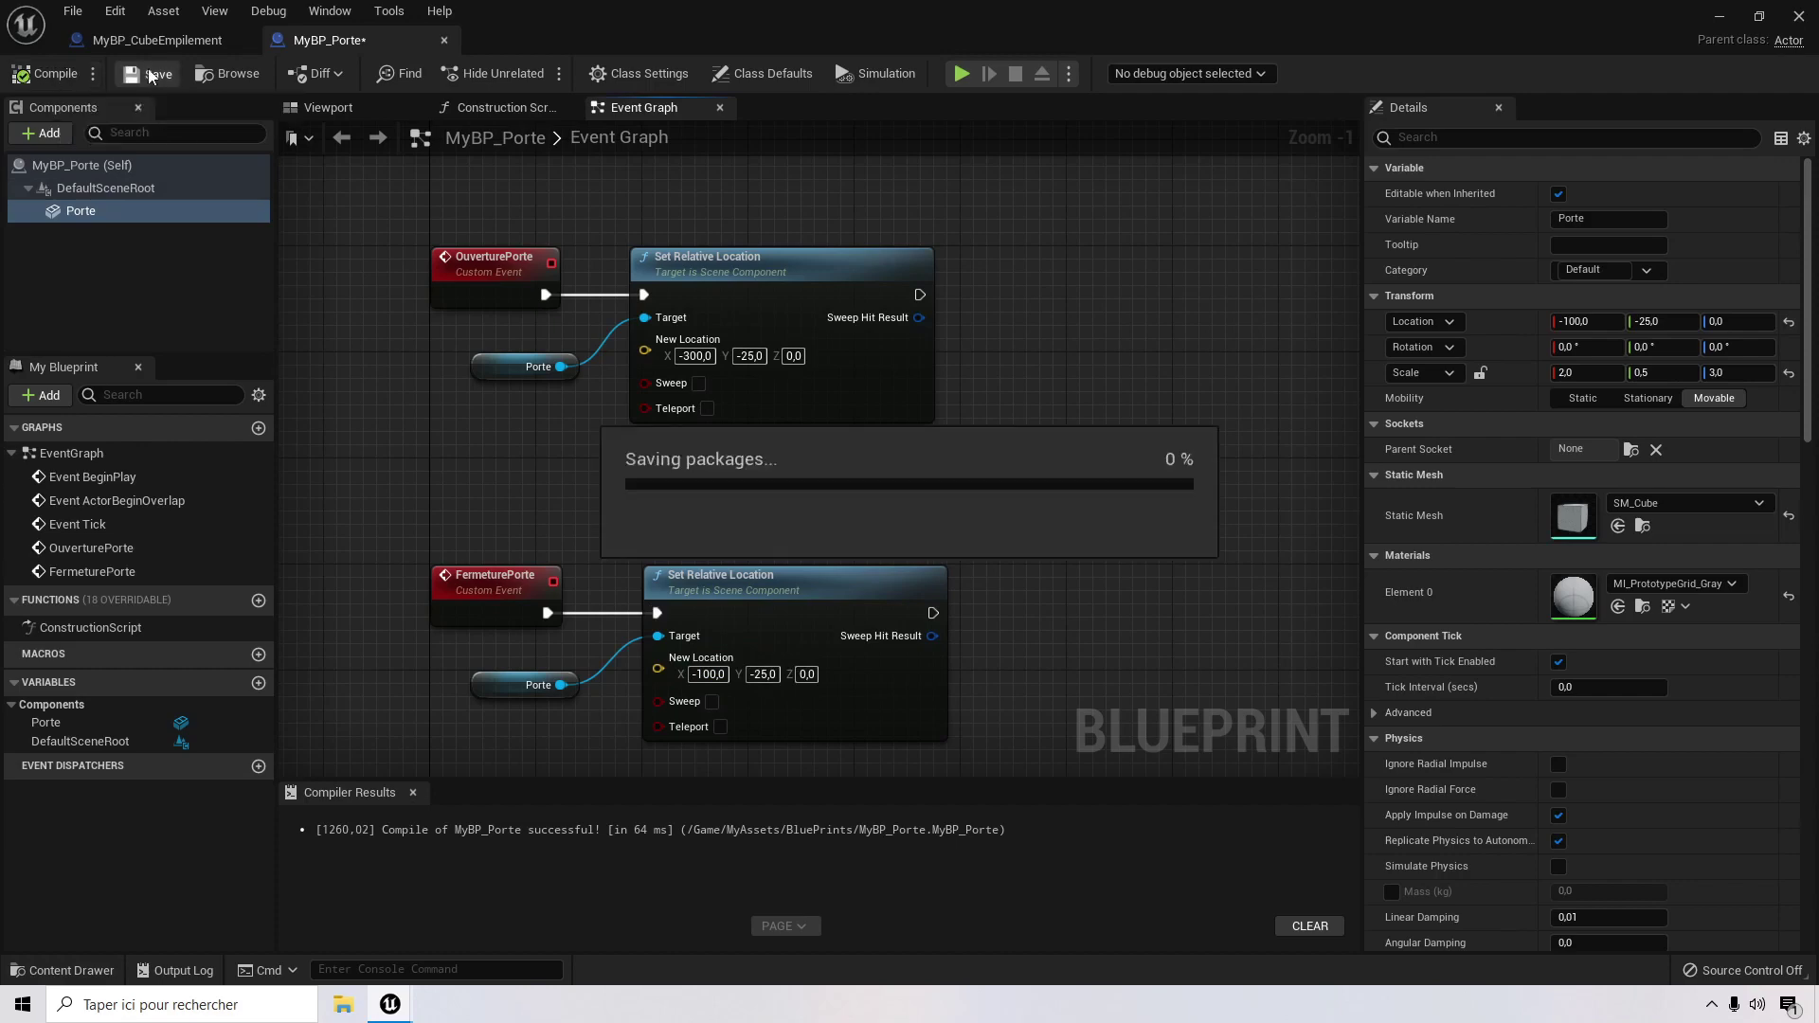
pyautogui.moveTo(1056, 543); pyautogui.dragTo(1042, 432, button='right')
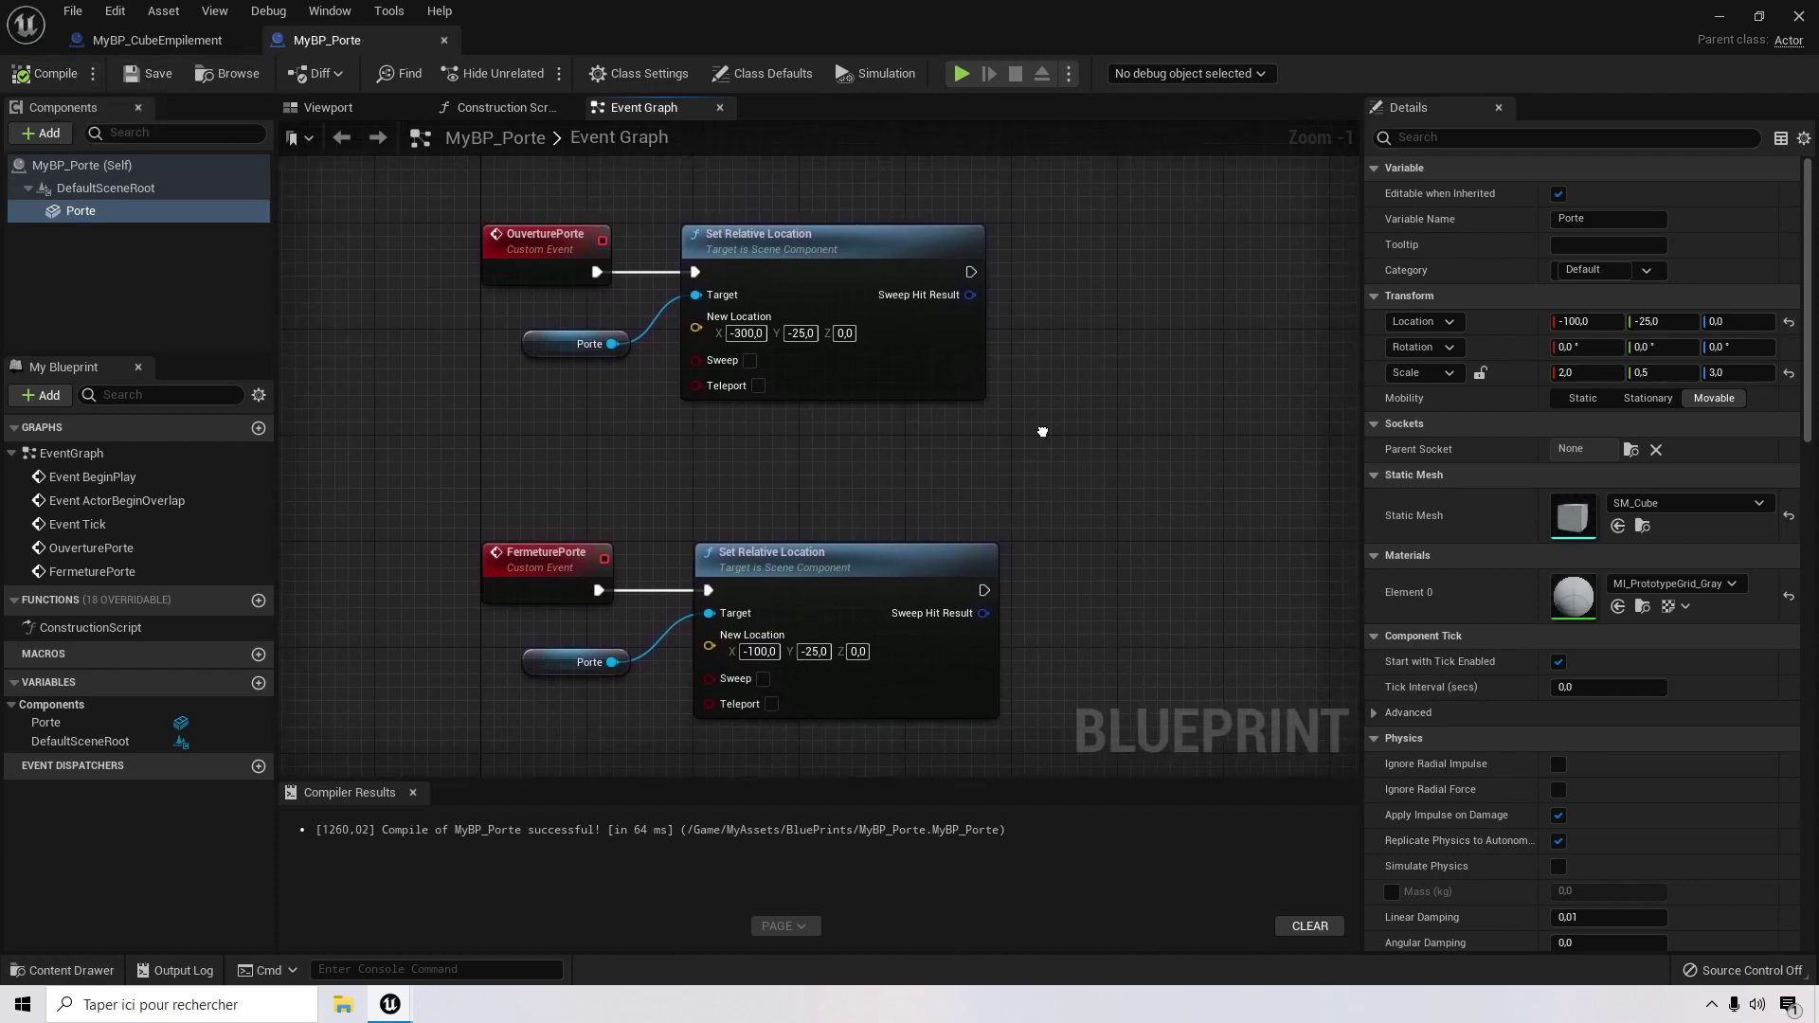
# Step: Return to the FirstPersonMap level and delete the SM_Porte1 door actor, accepting that its references break
pyautogui.click(1714, 18)
pyautogui.moveTo(910, 479); pyautogui.dragTo(919, 559, button='right')
pyautogui.scroll(12, 919, 475)
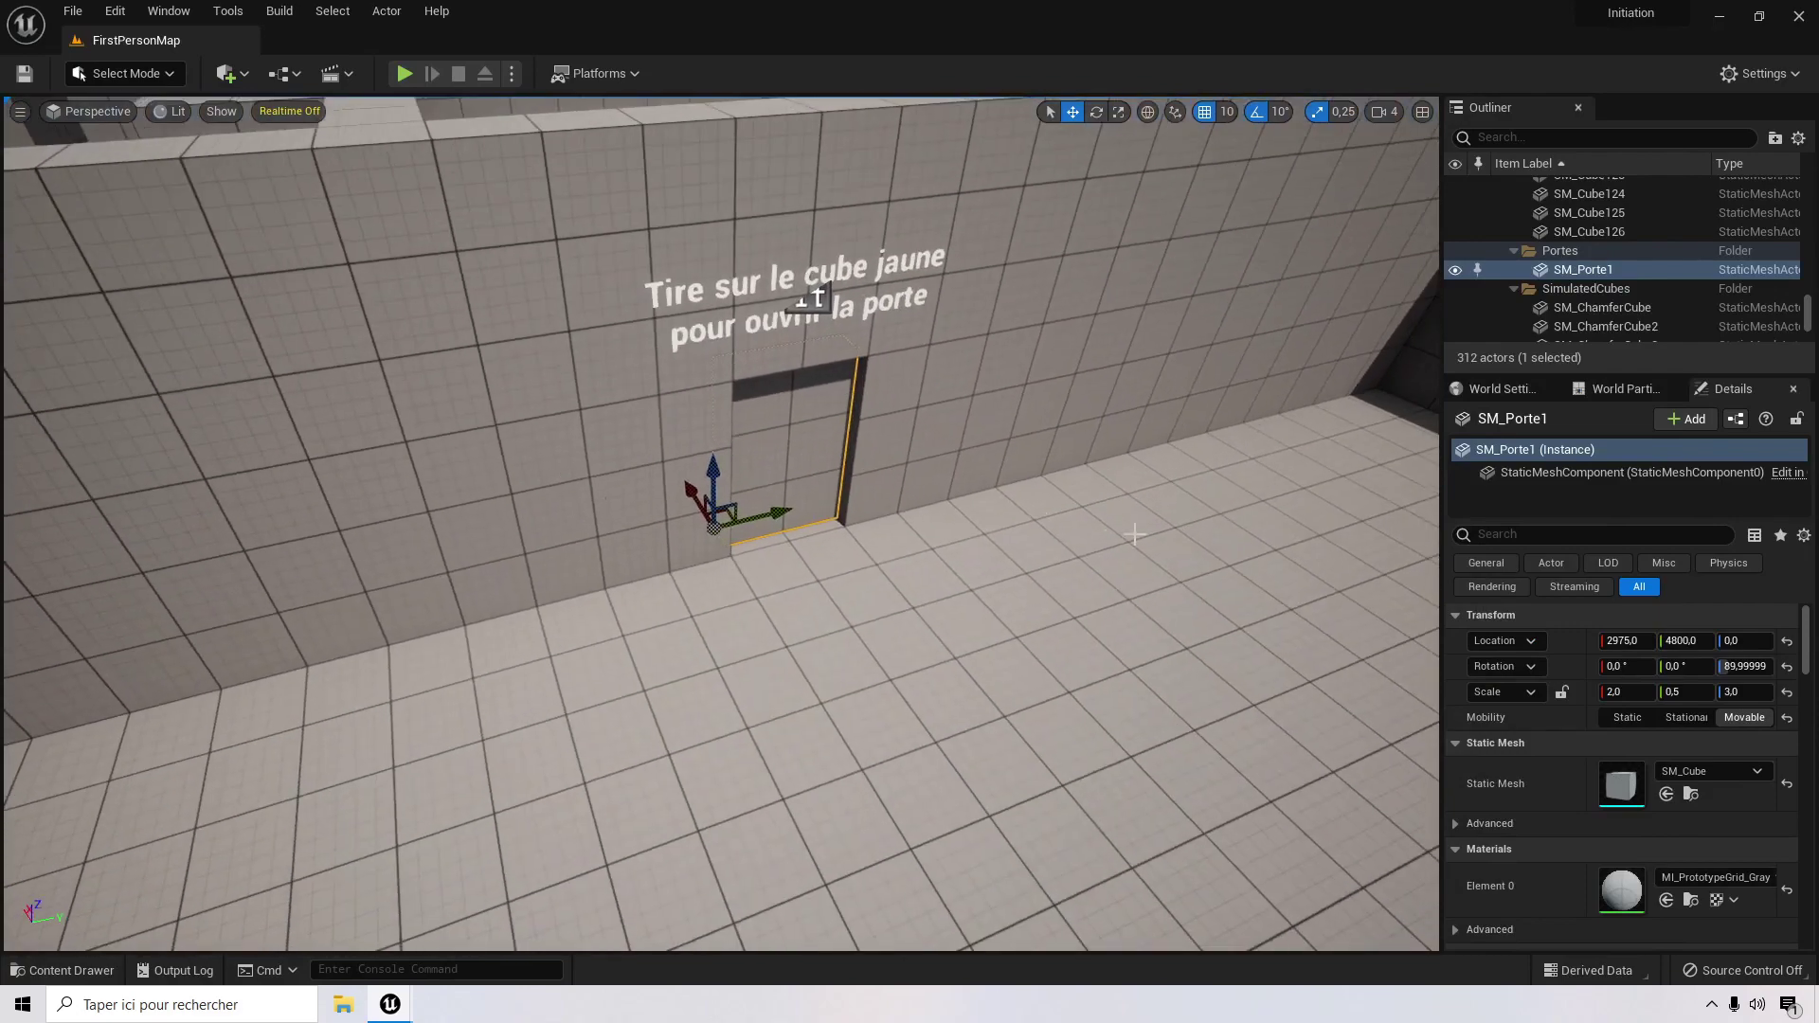
pyautogui.press('Delete')
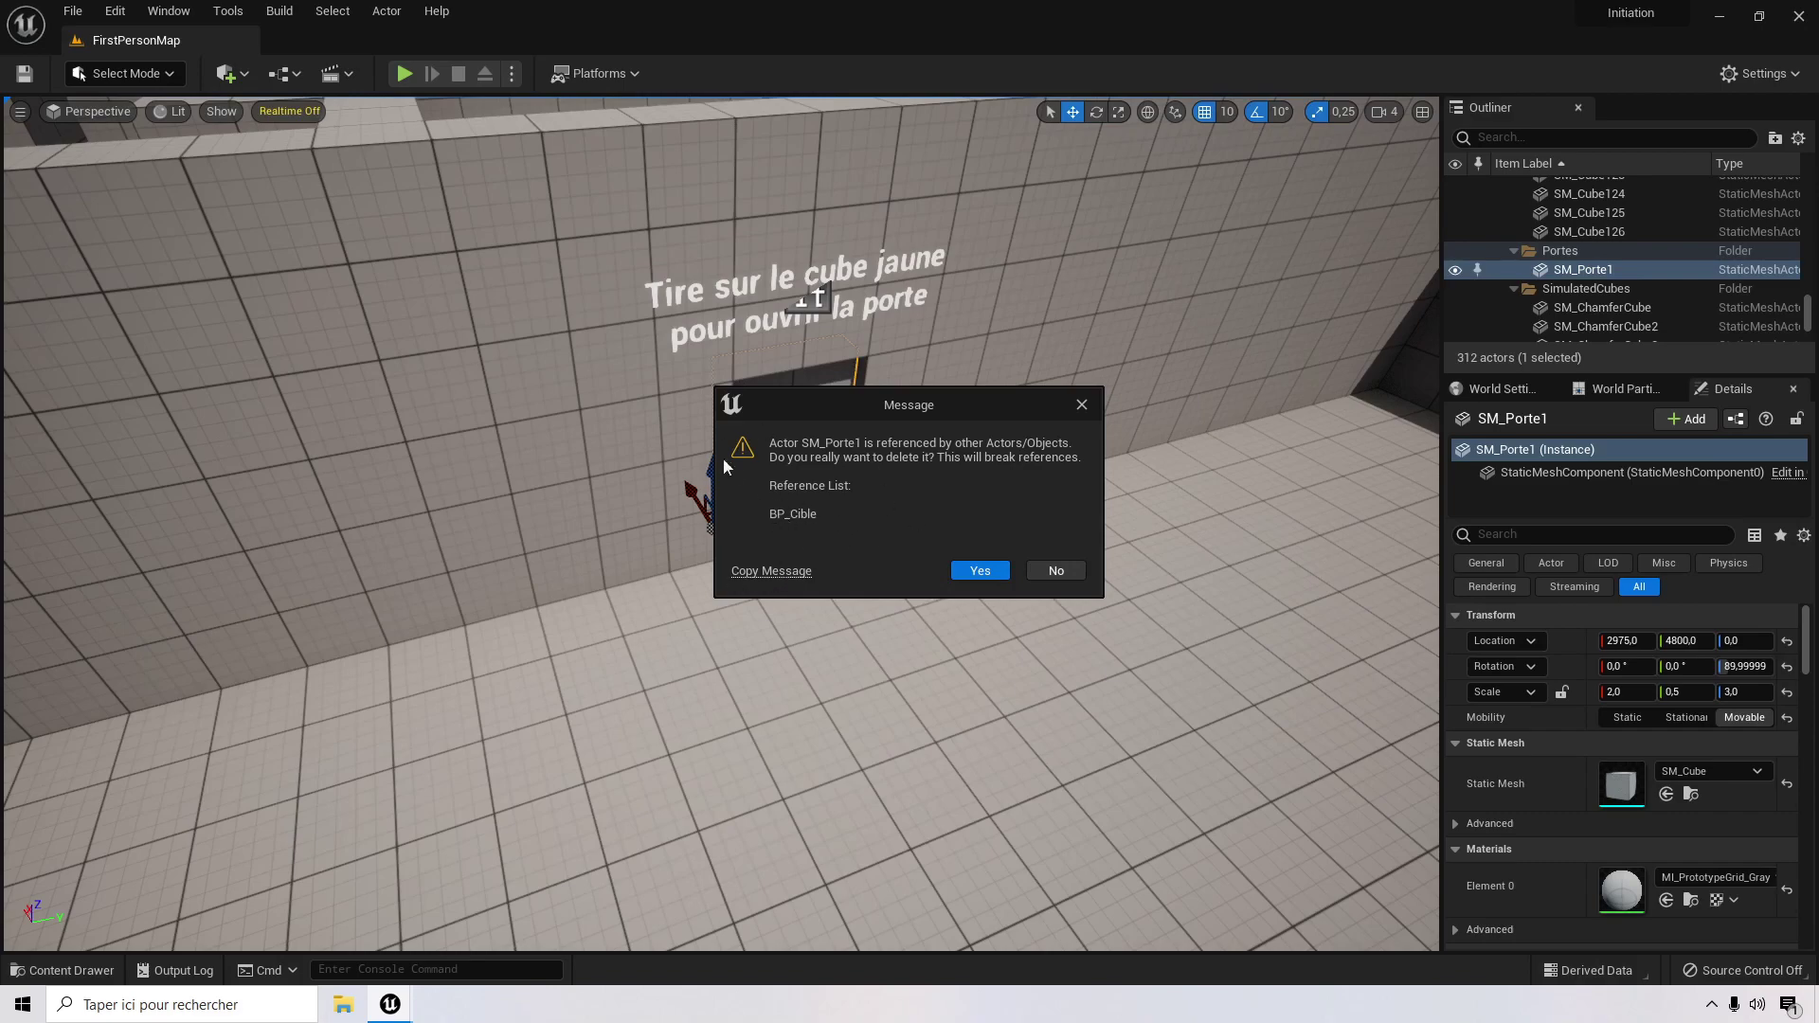
pyautogui.click(979, 570)
# Step: Filter the Outliner for "bp_cib" and select the BP_Cible actor to check its Porte Cible reference
pyautogui.moveTo(990, 675); pyautogui.dragTo(1118, 664, button='right')
pyautogui.scroll(8, 1553, 264)
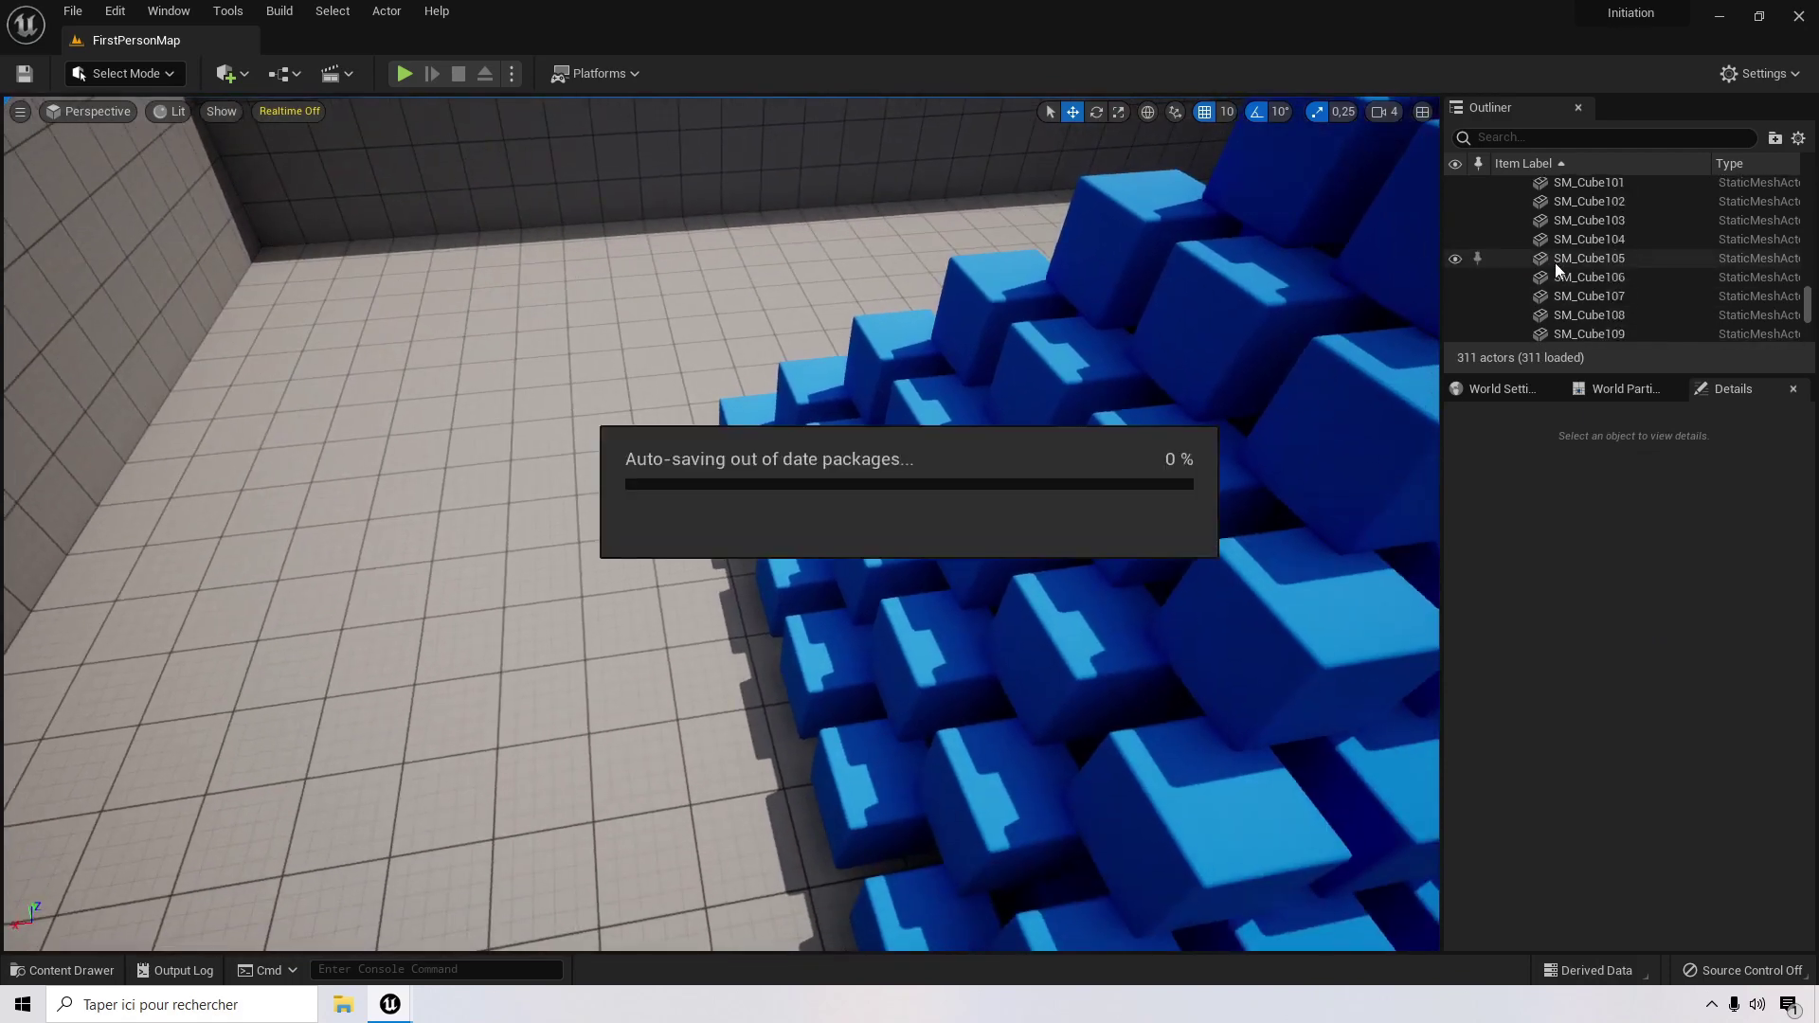
pyautogui.scroll(17, 1554, 256)
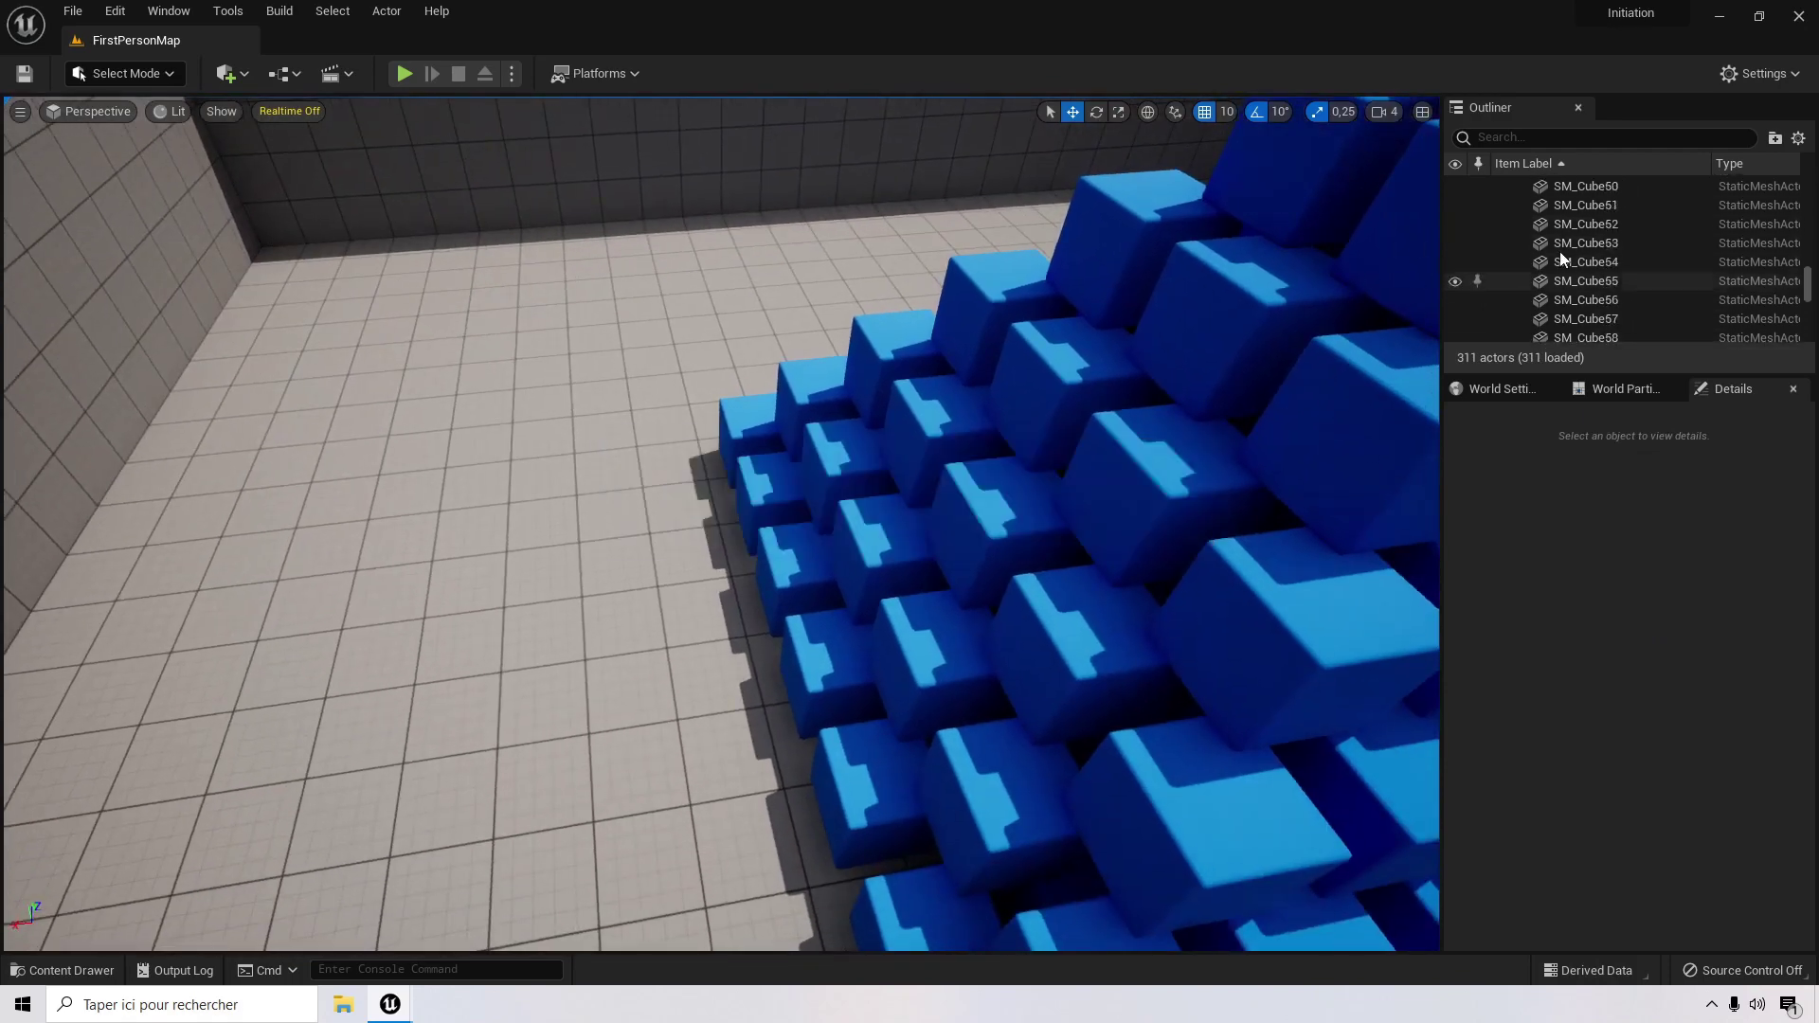
pyautogui.scroll(15, 1561, 252)
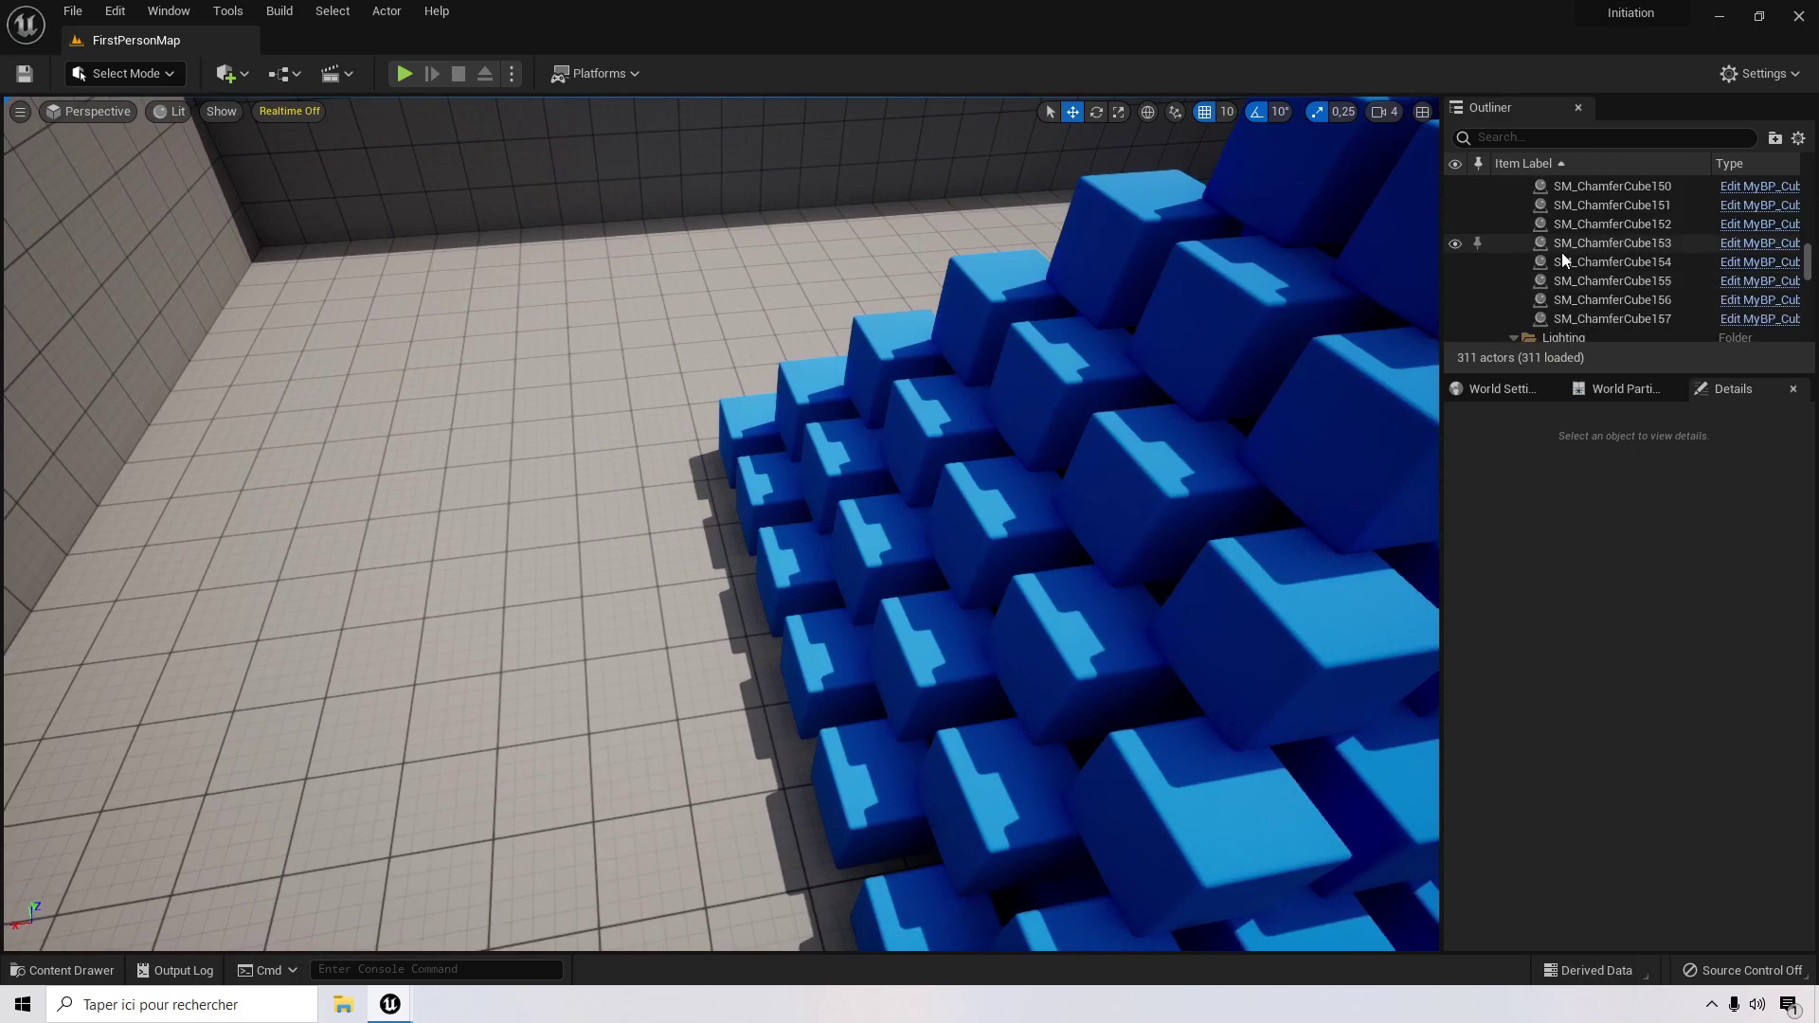
pyautogui.scroll(20, 1561, 252)
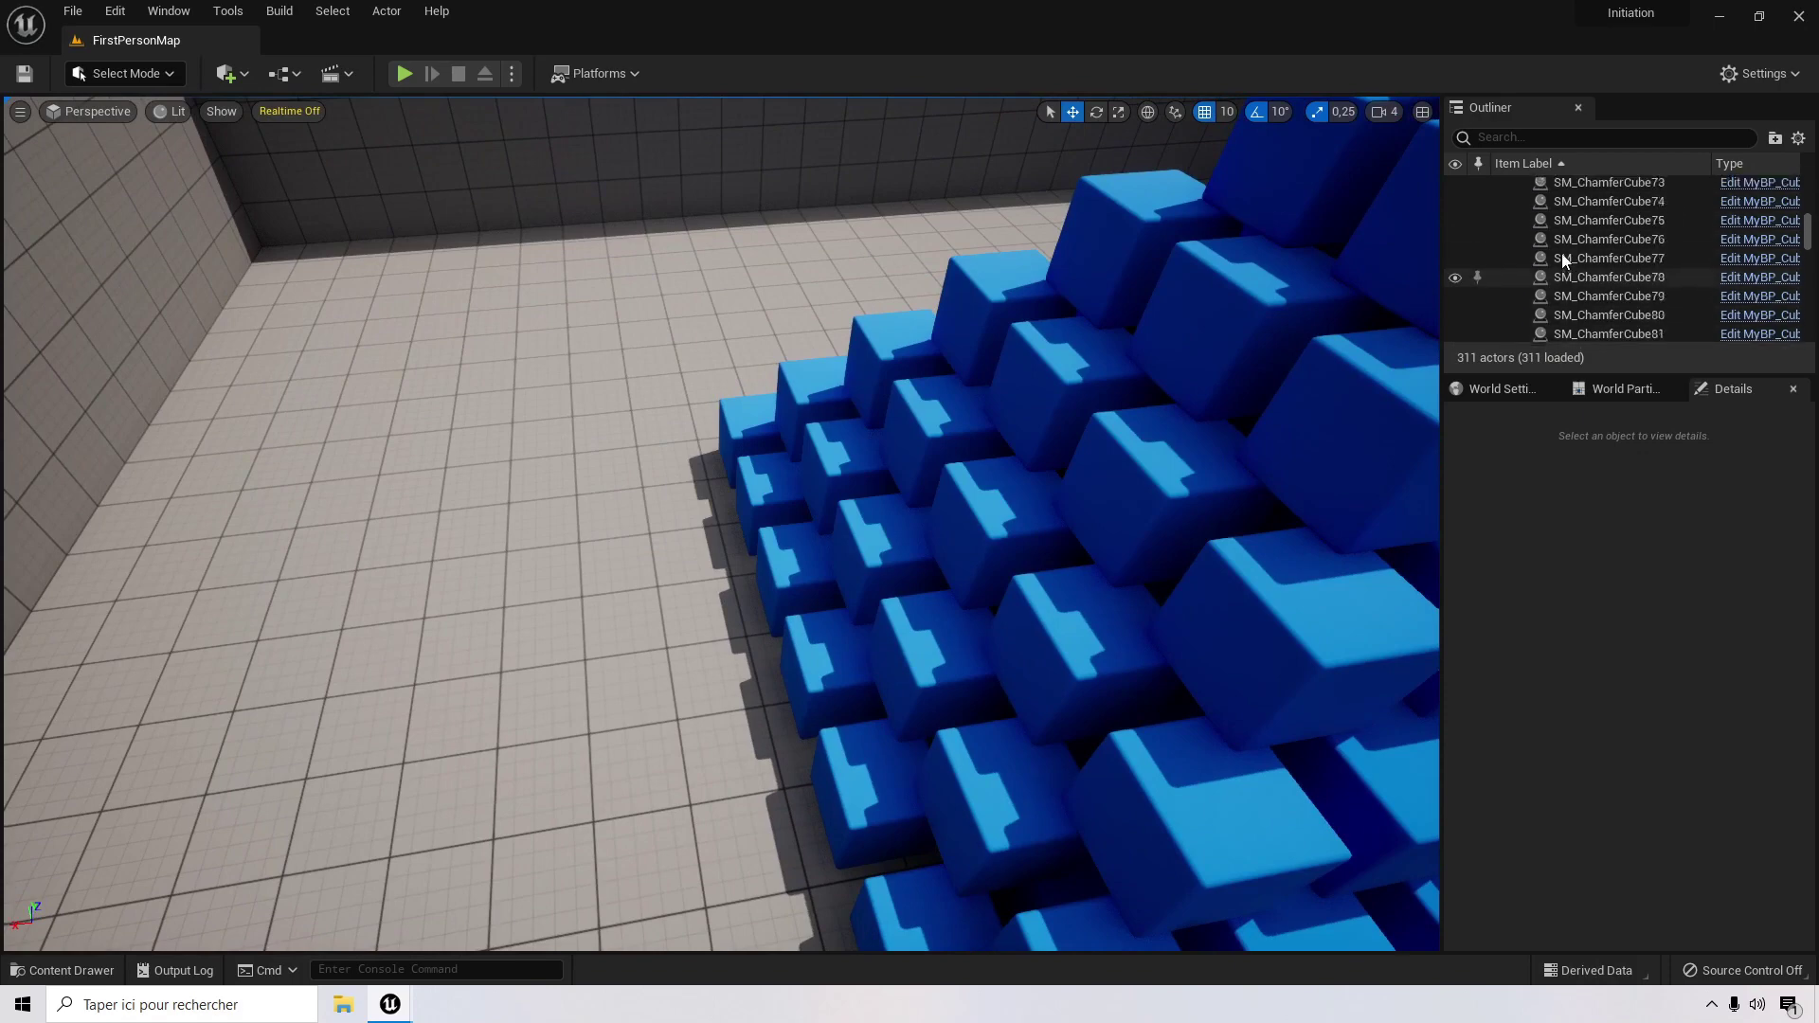
pyautogui.scroll(20, 1561, 253)
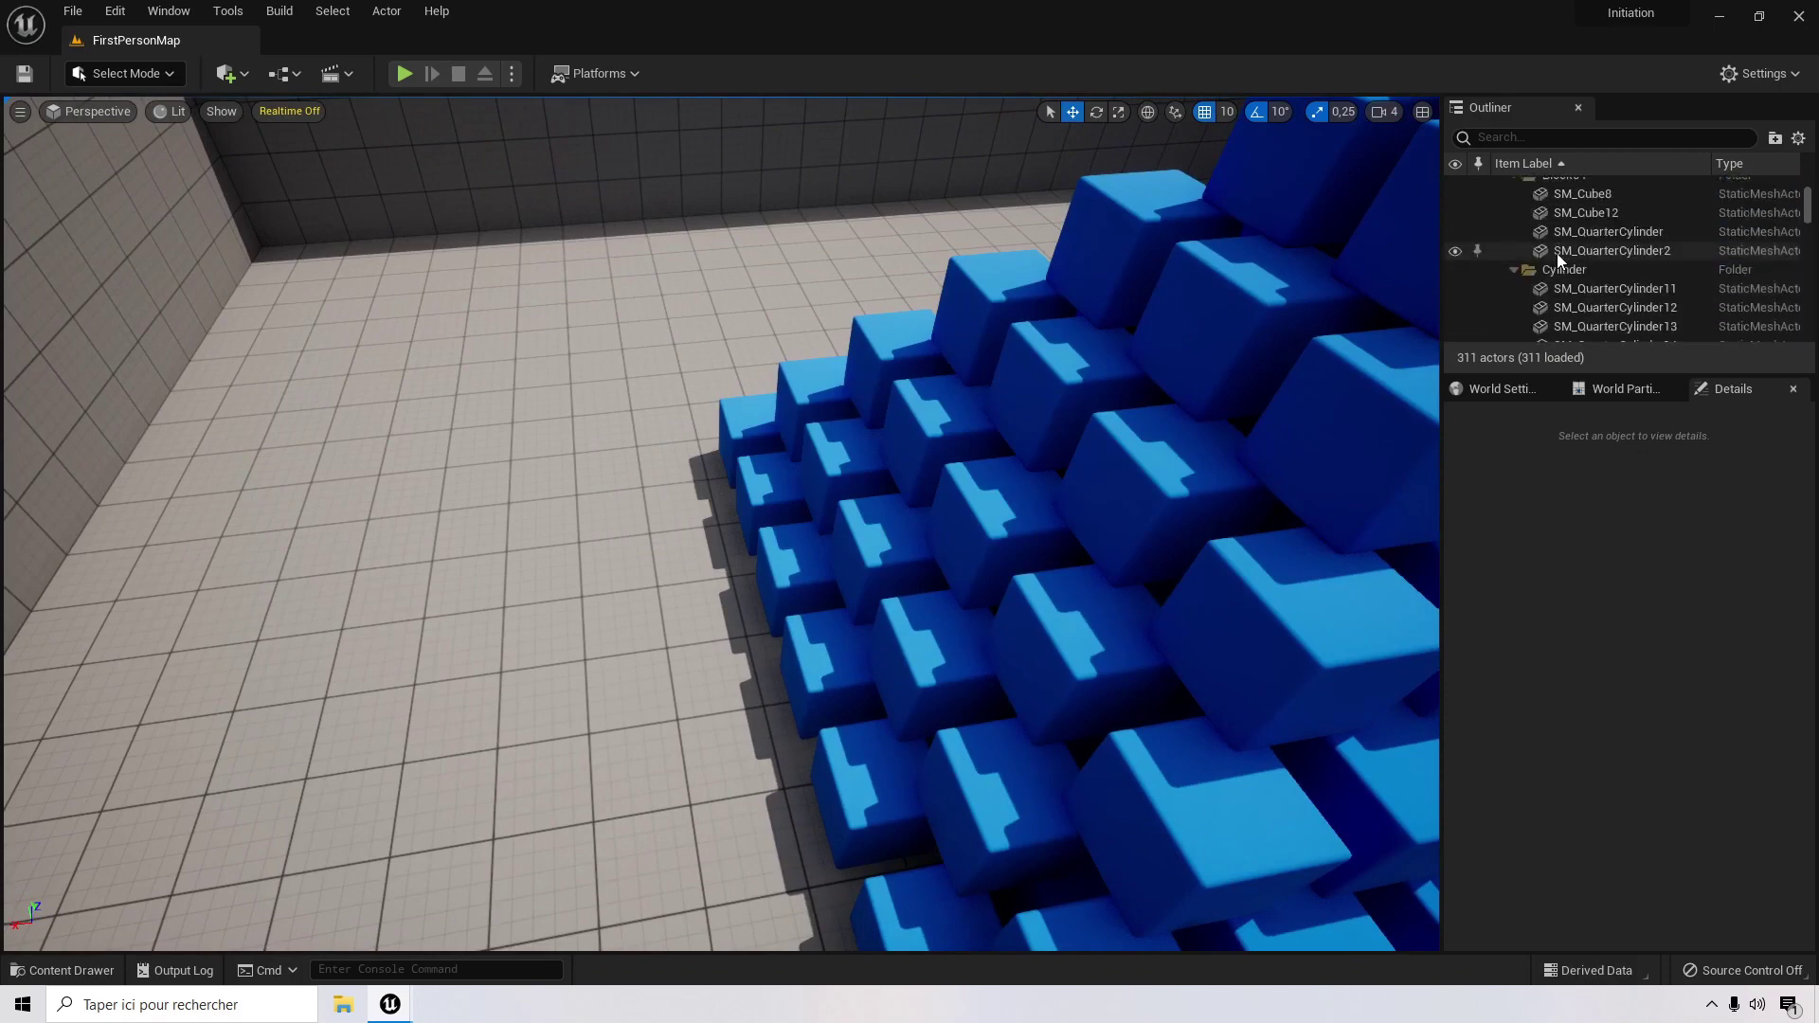
pyautogui.scroll(-3, 1556, 253)
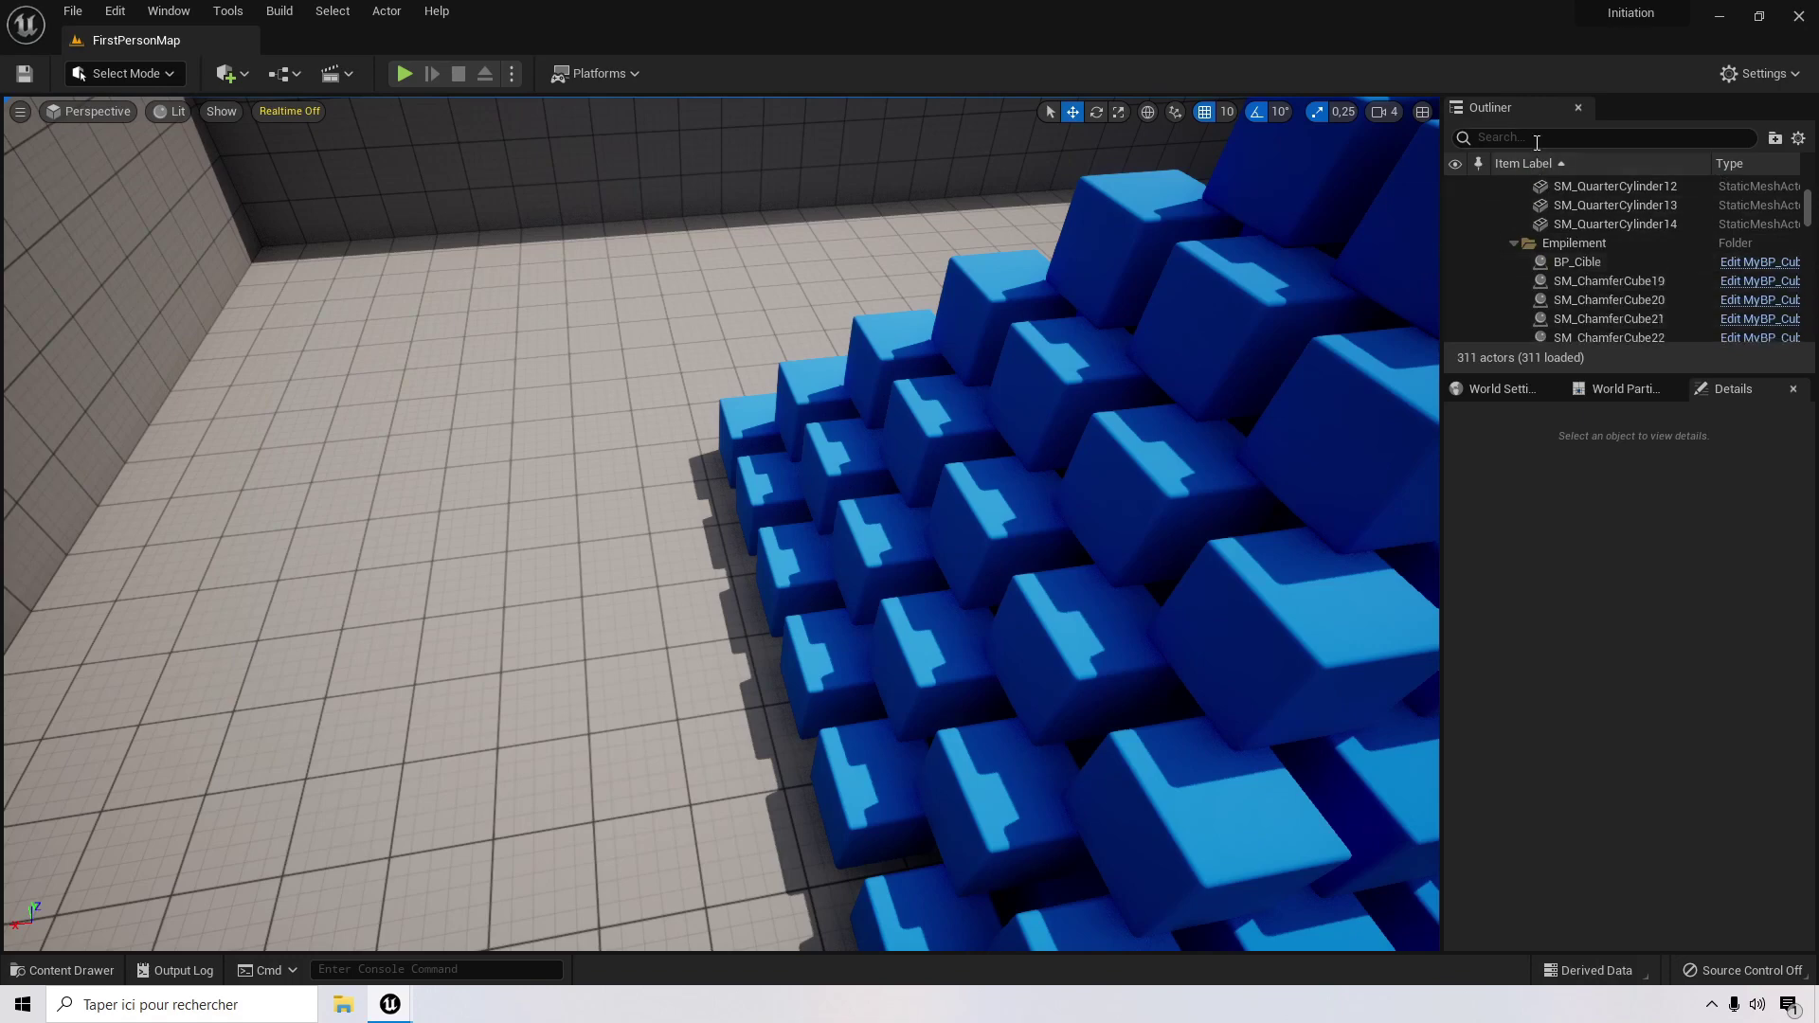
pyautogui.click(1506, 139)
pyautogui.write('bp_cib')
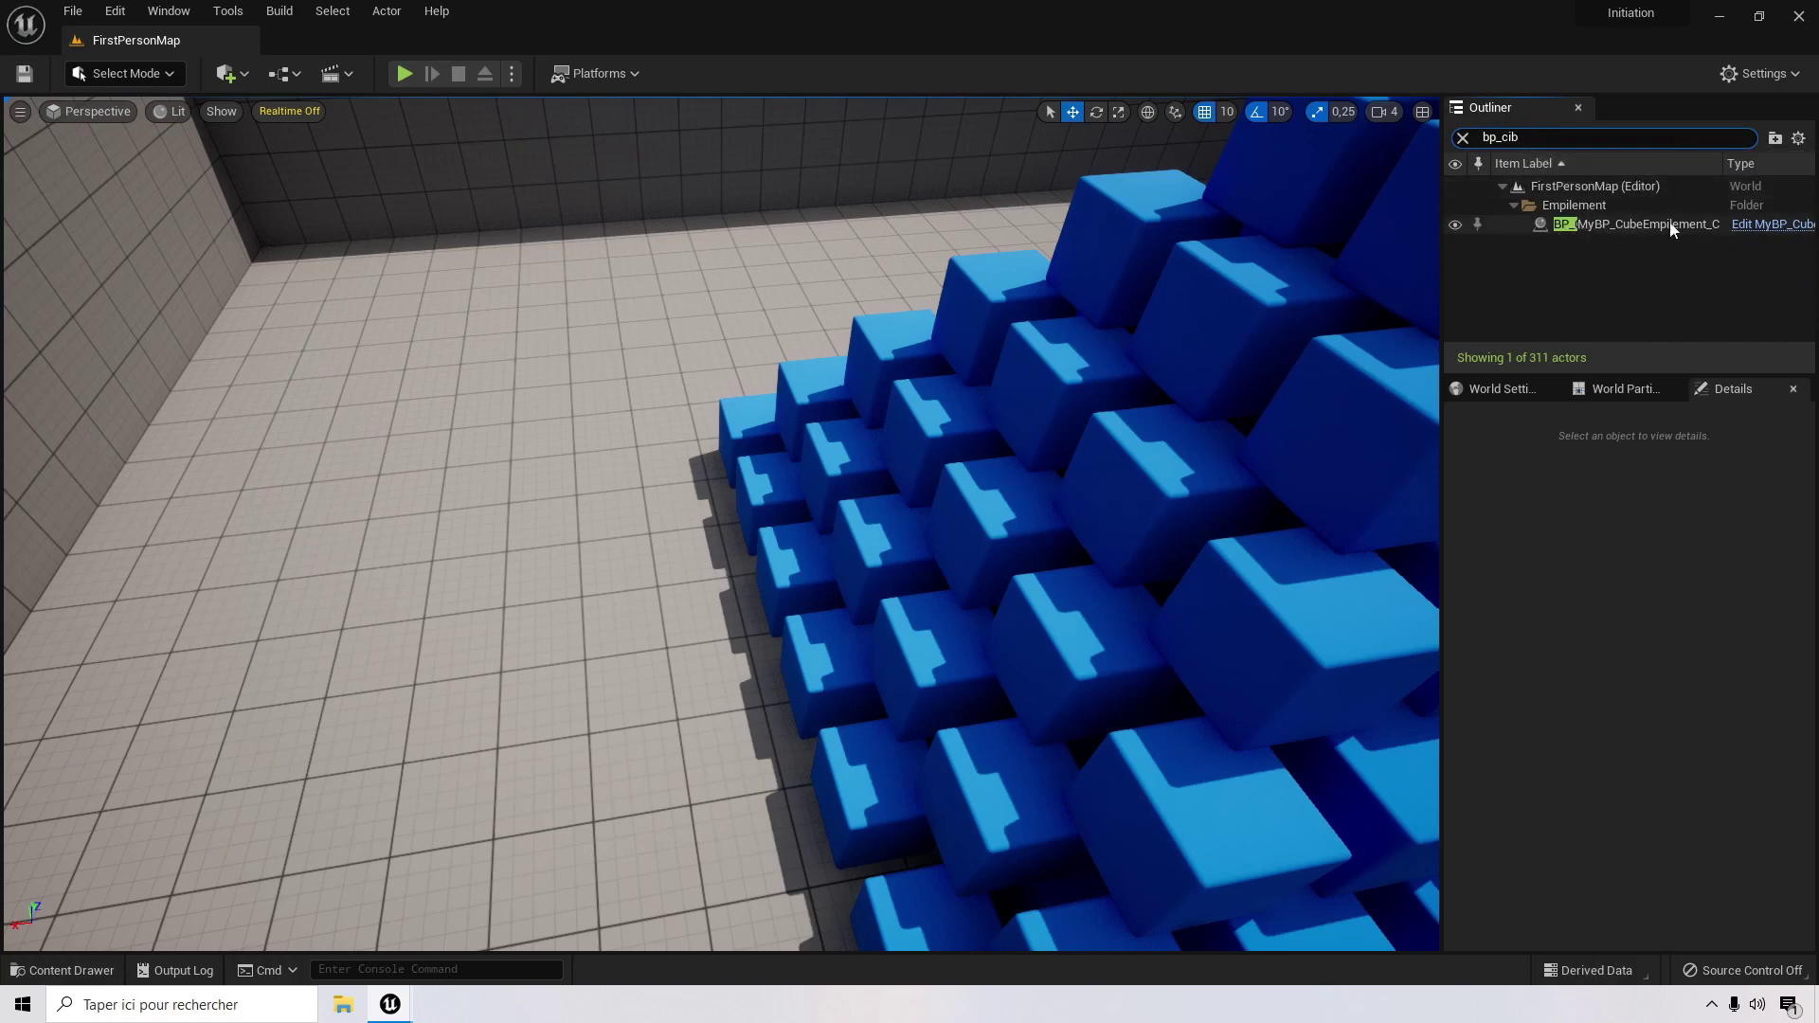
pyautogui.click(1618, 224)
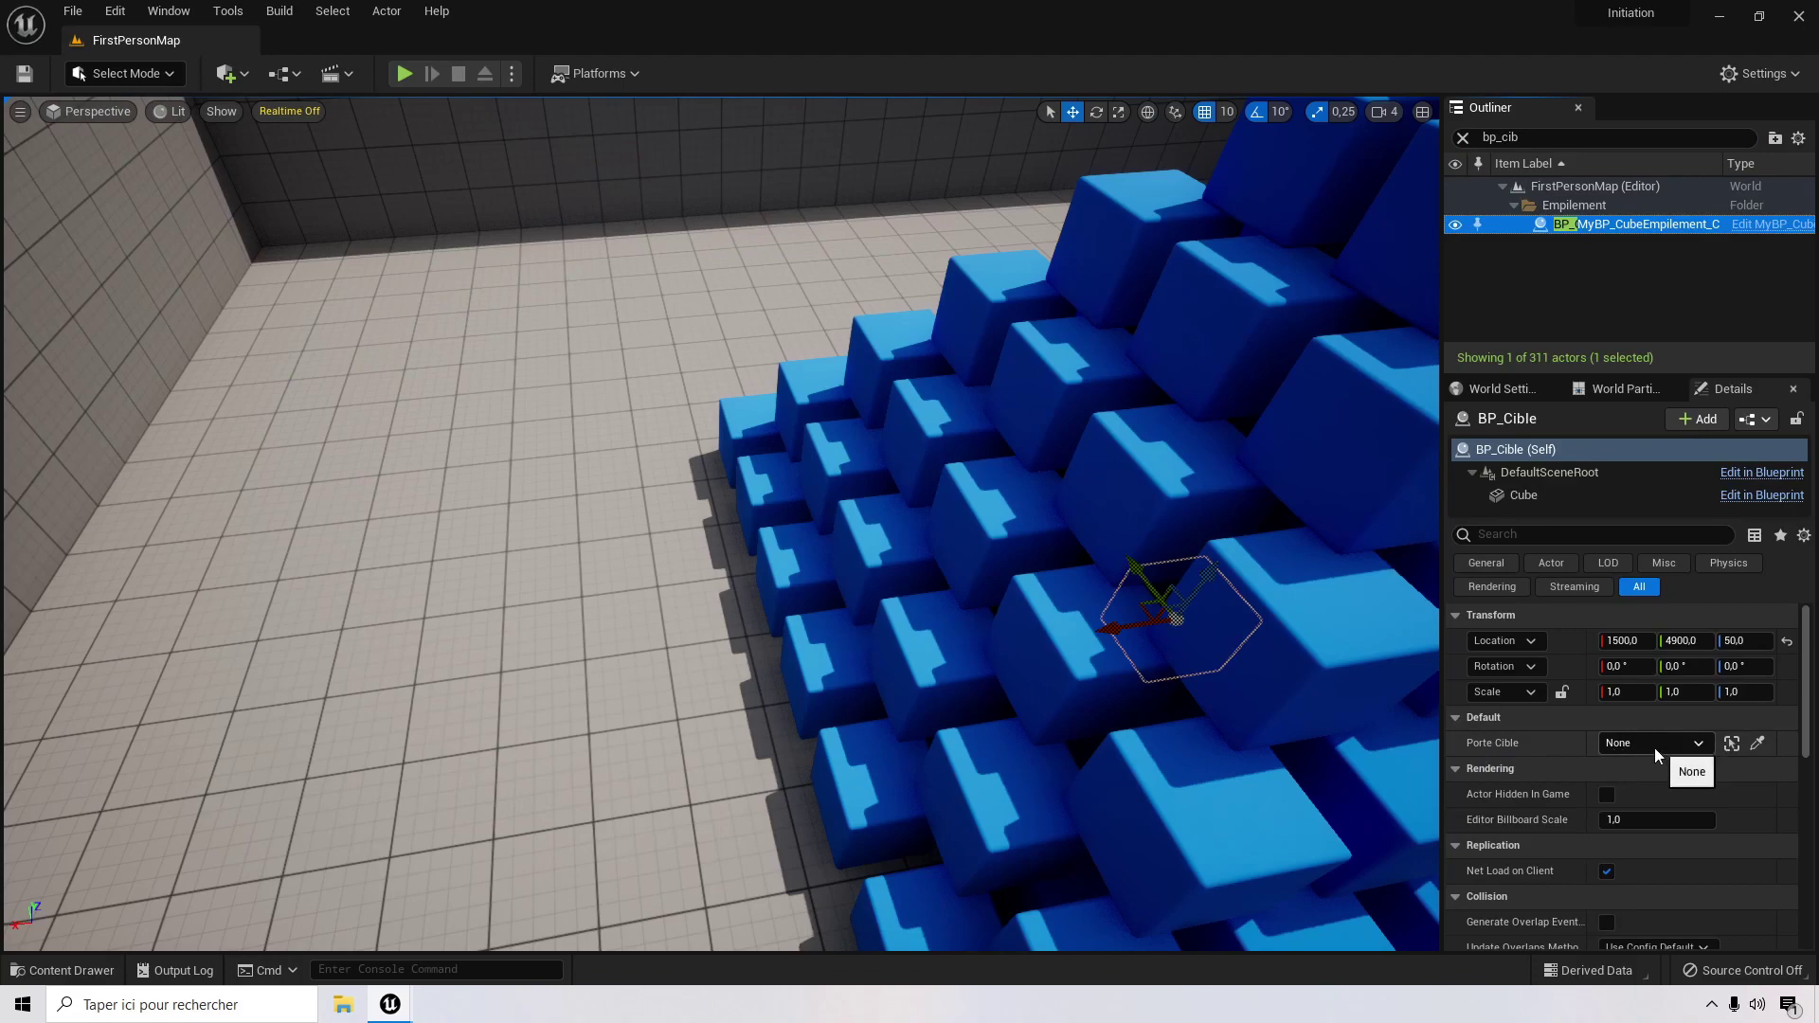
# Step: Run a short play test of the level without the door and stop it
pyautogui.moveTo(592, 620); pyautogui.dragTo(455, 611, button='right')
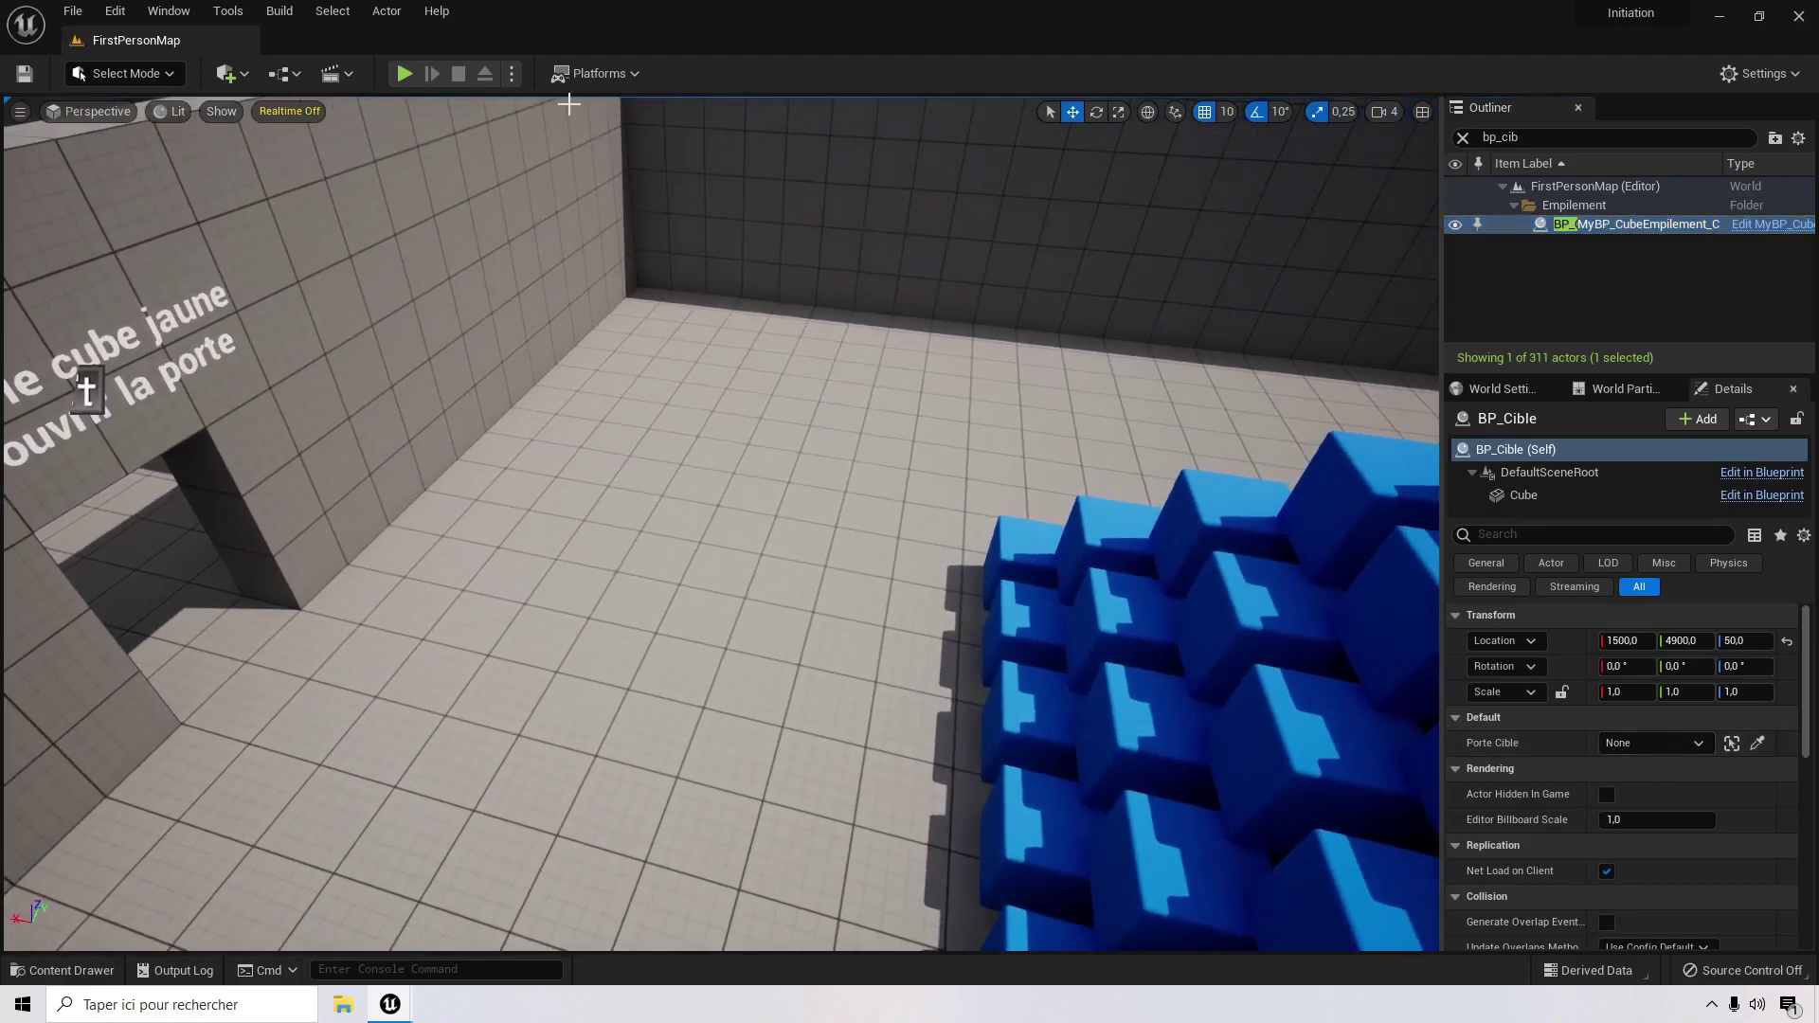
pyautogui.click(405, 73)
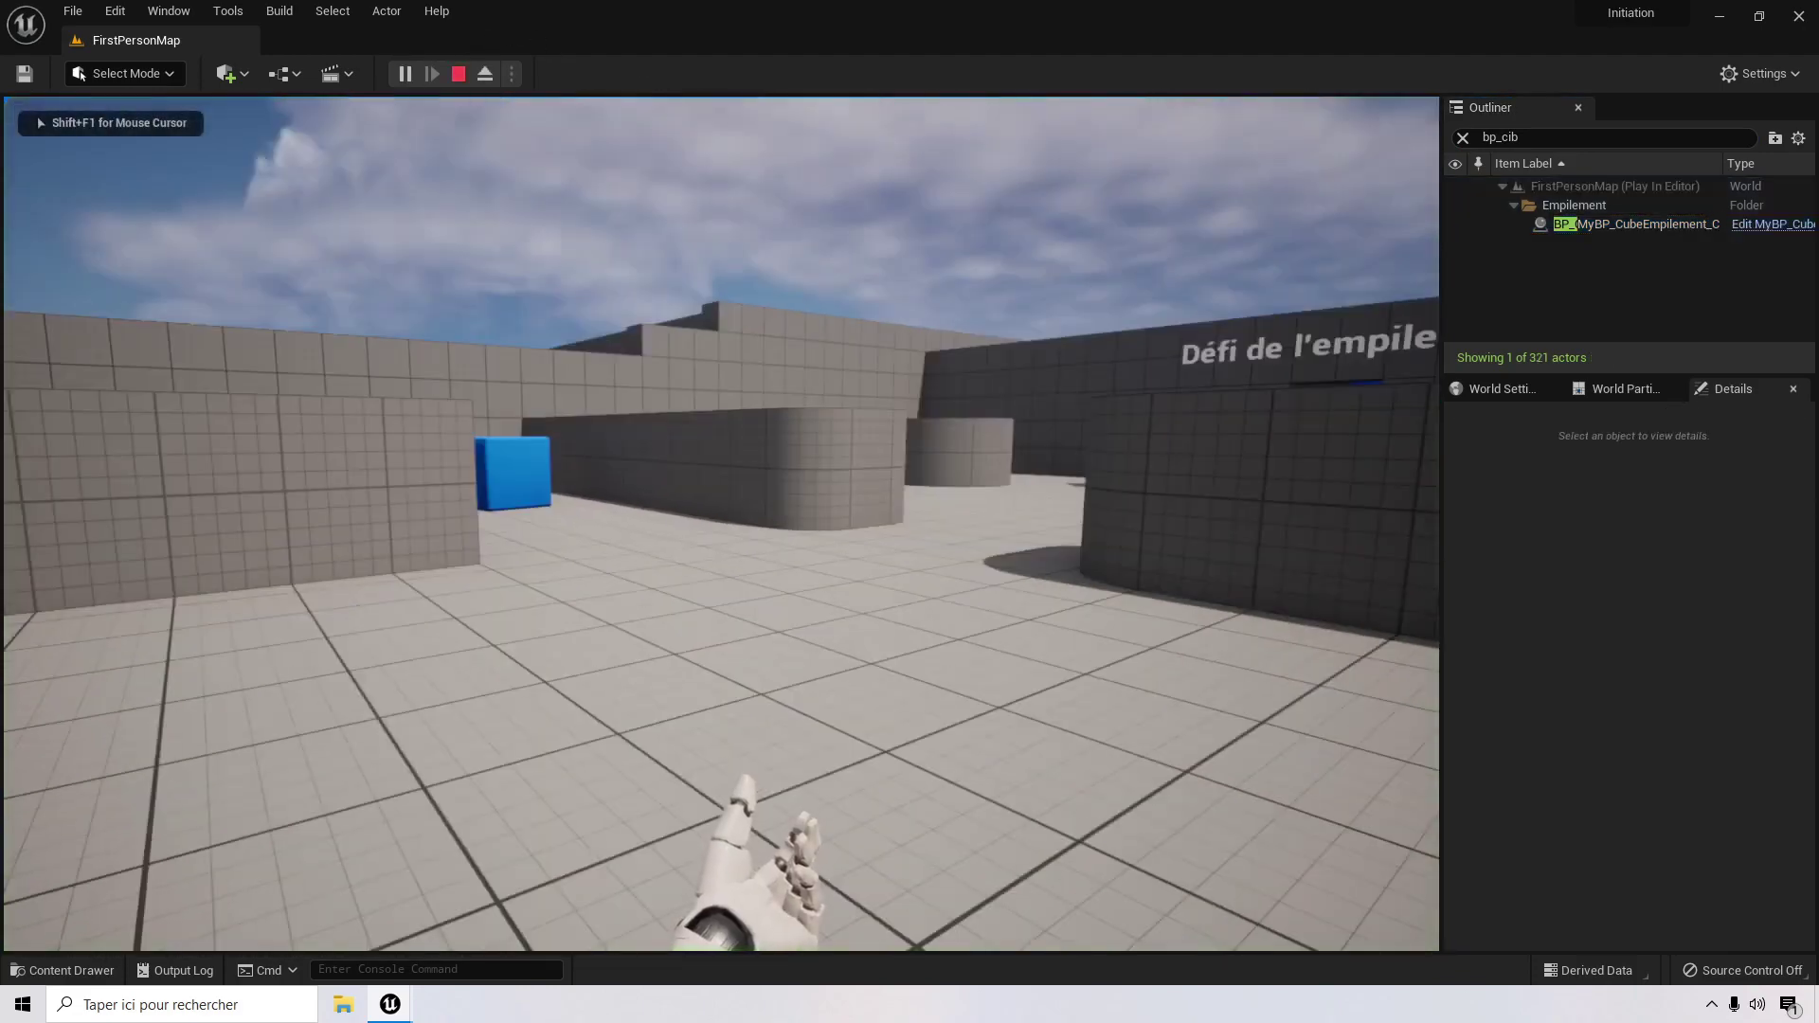
pyautogui.press('w')
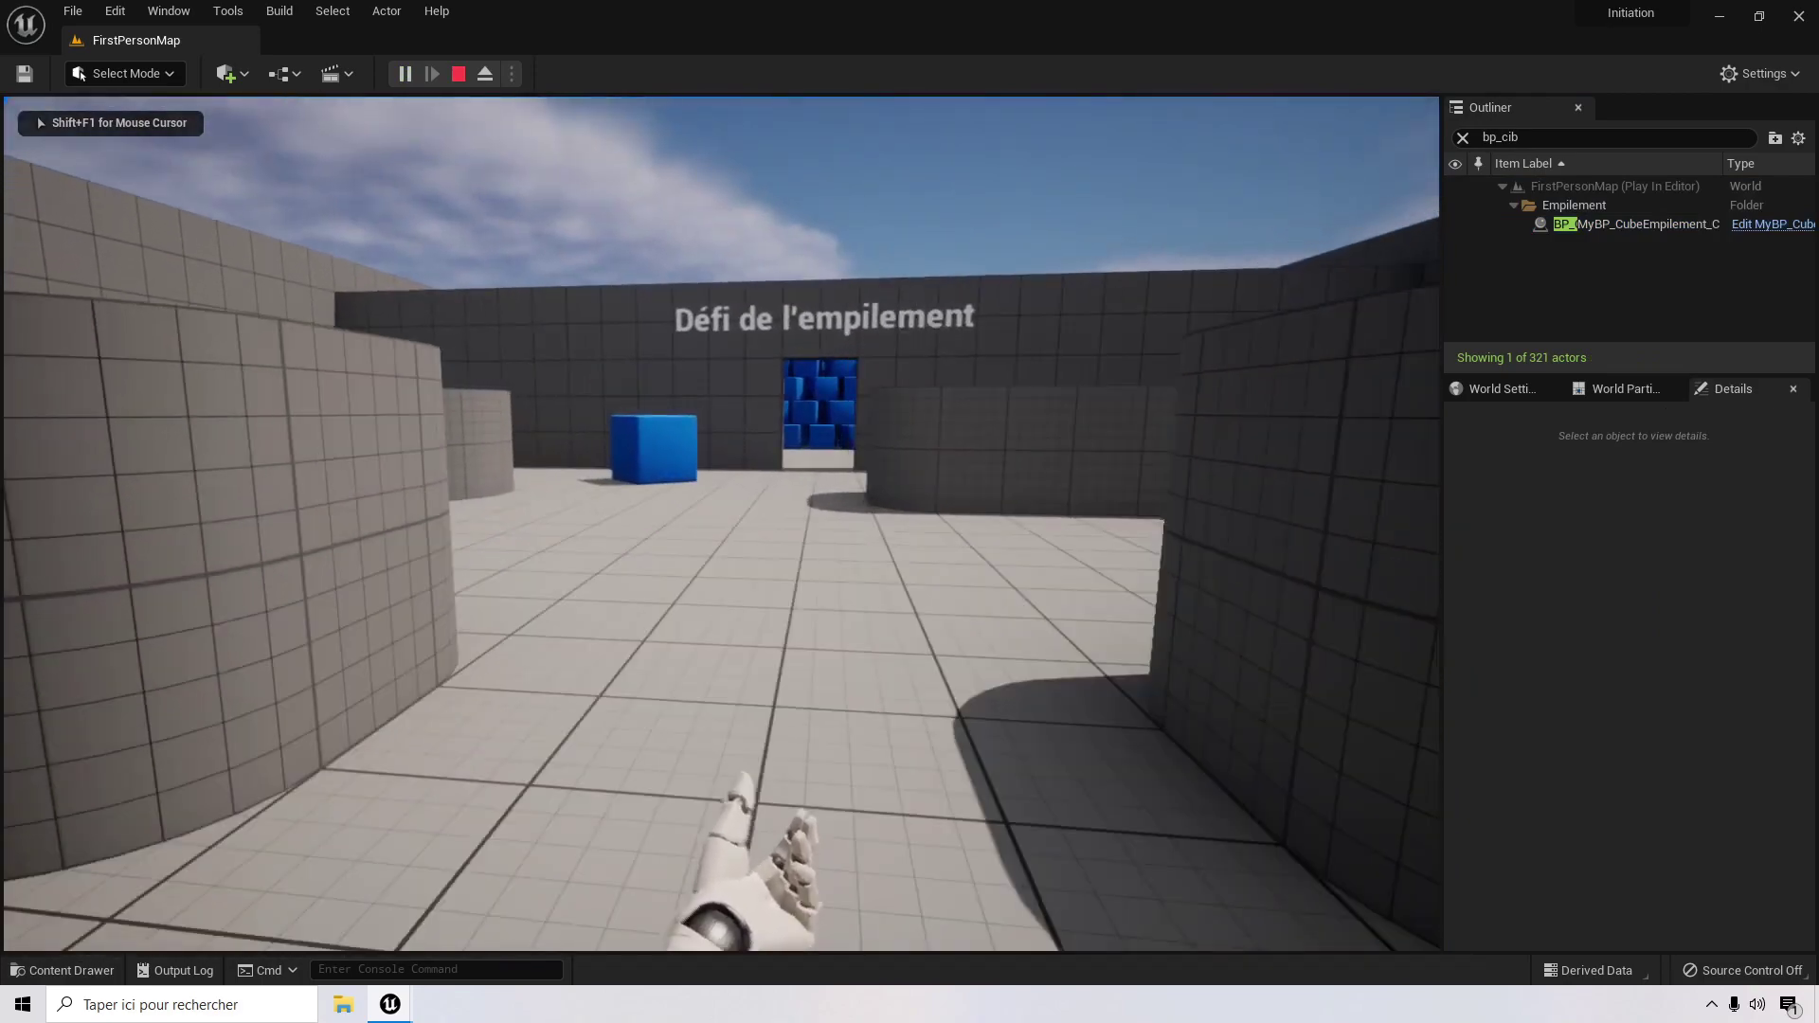
pyautogui.hotkey('shift', 'F1')
pyautogui.press('Escape')
# Step: Place an instance of MyBP_Porte from the MyAssets/BluePrints folder at the doorway under the yellow-cube sign
pyautogui.moveTo(881, 568); pyautogui.dragTo(900, 427, button='right')
pyautogui.scroll(8, 881, 569)
pyautogui.scroll(5, 881, 567)
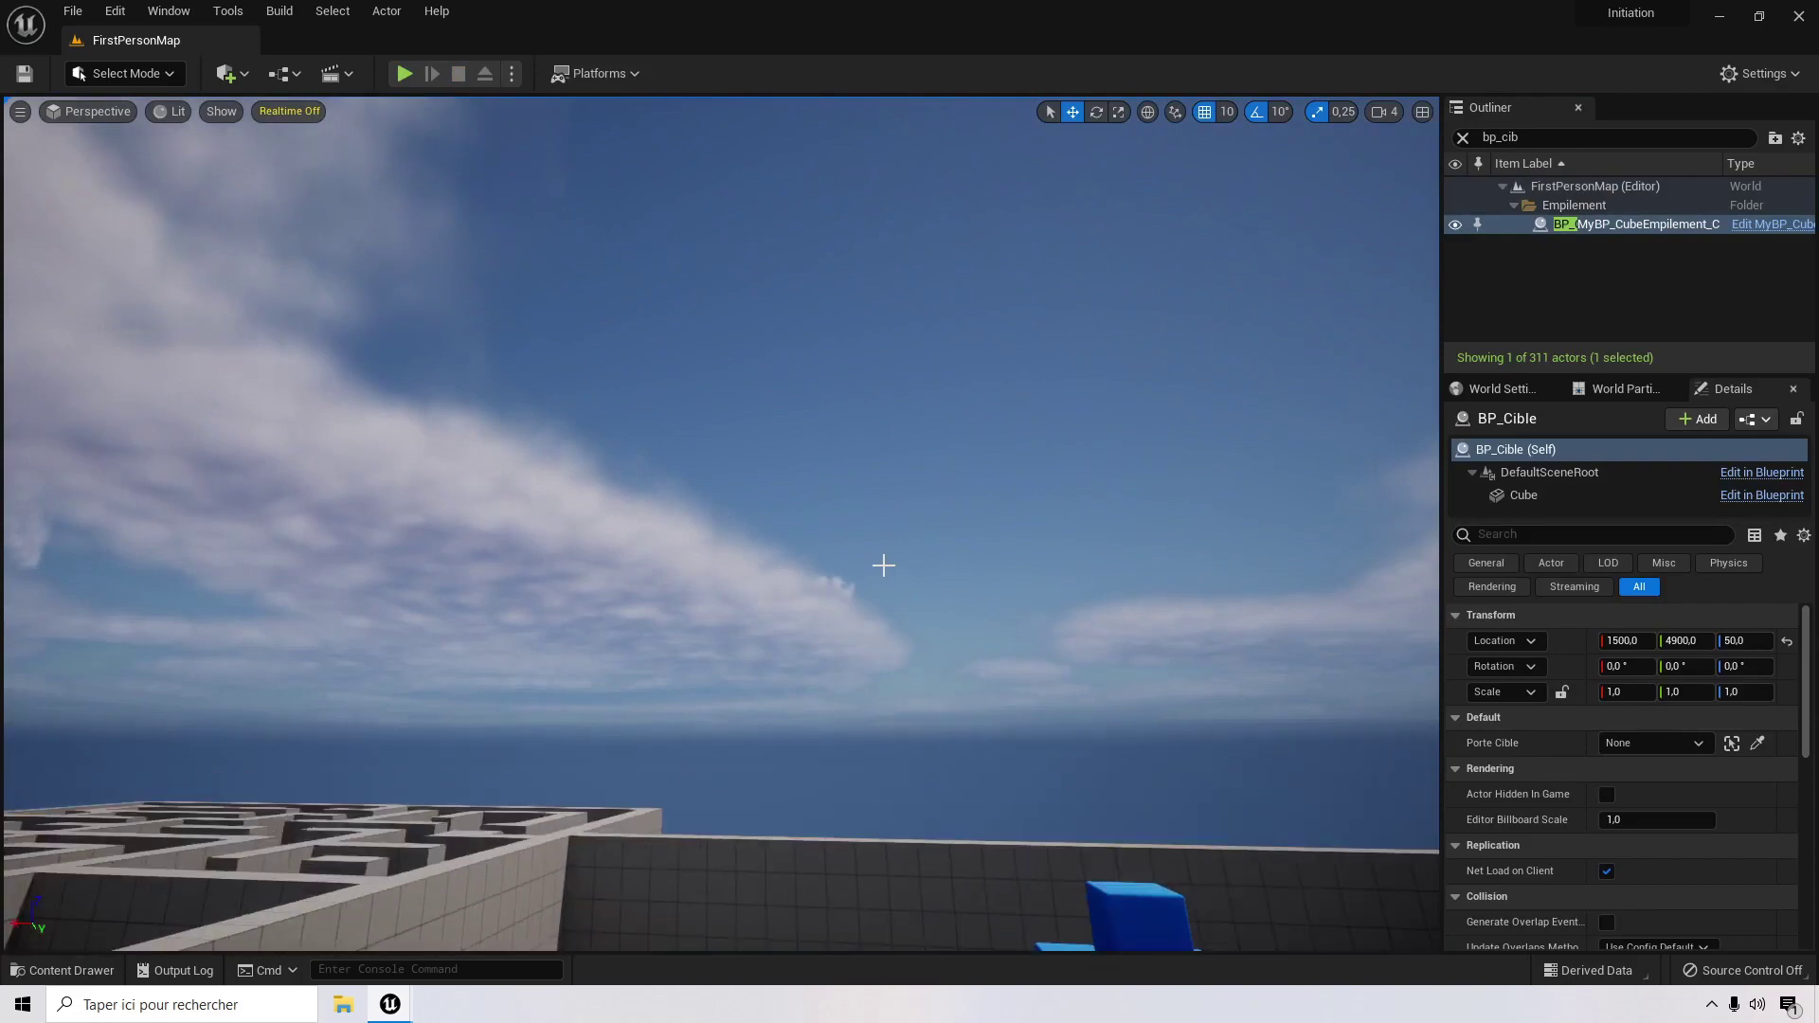
pyautogui.moveTo(881, 565); pyautogui.dragTo(1070, 786, button='right')
pyautogui.scroll(5, 891, 531)
pyautogui.scroll(-4, 905, 531)
pyautogui.moveTo(905, 531); pyautogui.dragTo(589, 444, button='right')
pyautogui.scroll(-5, 945, 497)
pyautogui.scroll(-3, 944, 498)
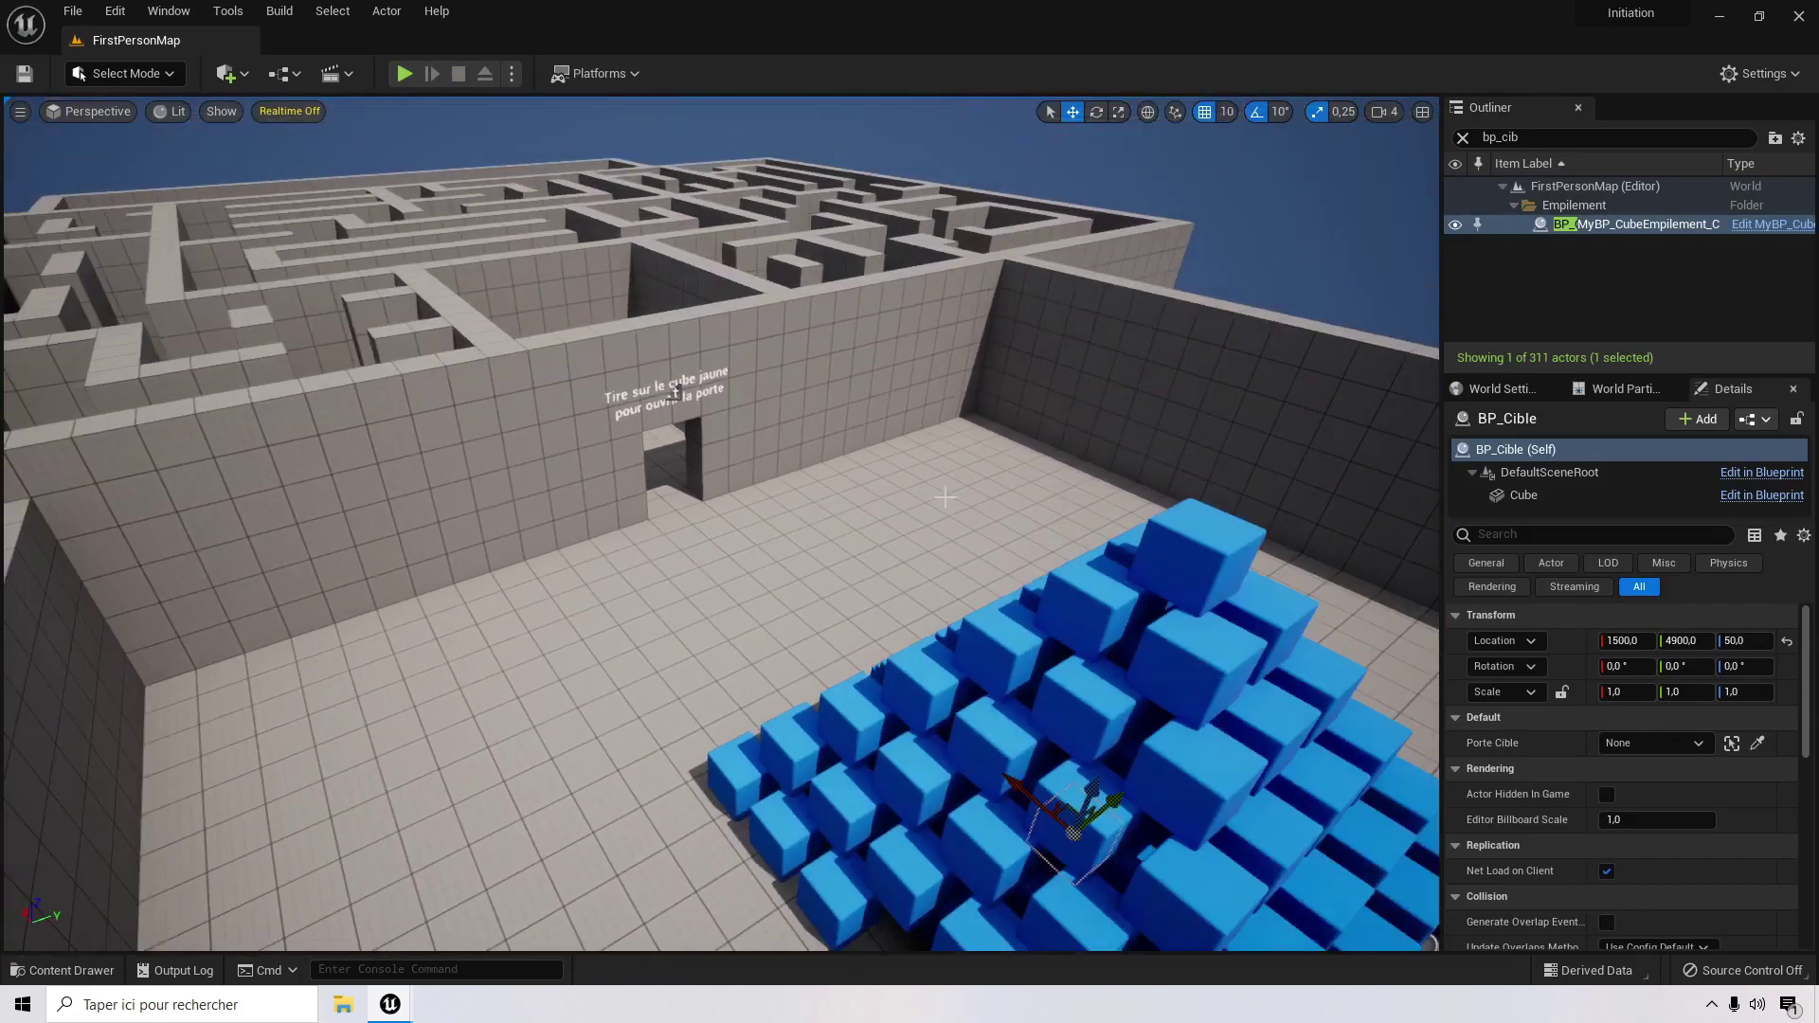
pyautogui.moveTo(944, 498); pyautogui.dragTo(945, 469, button='right')
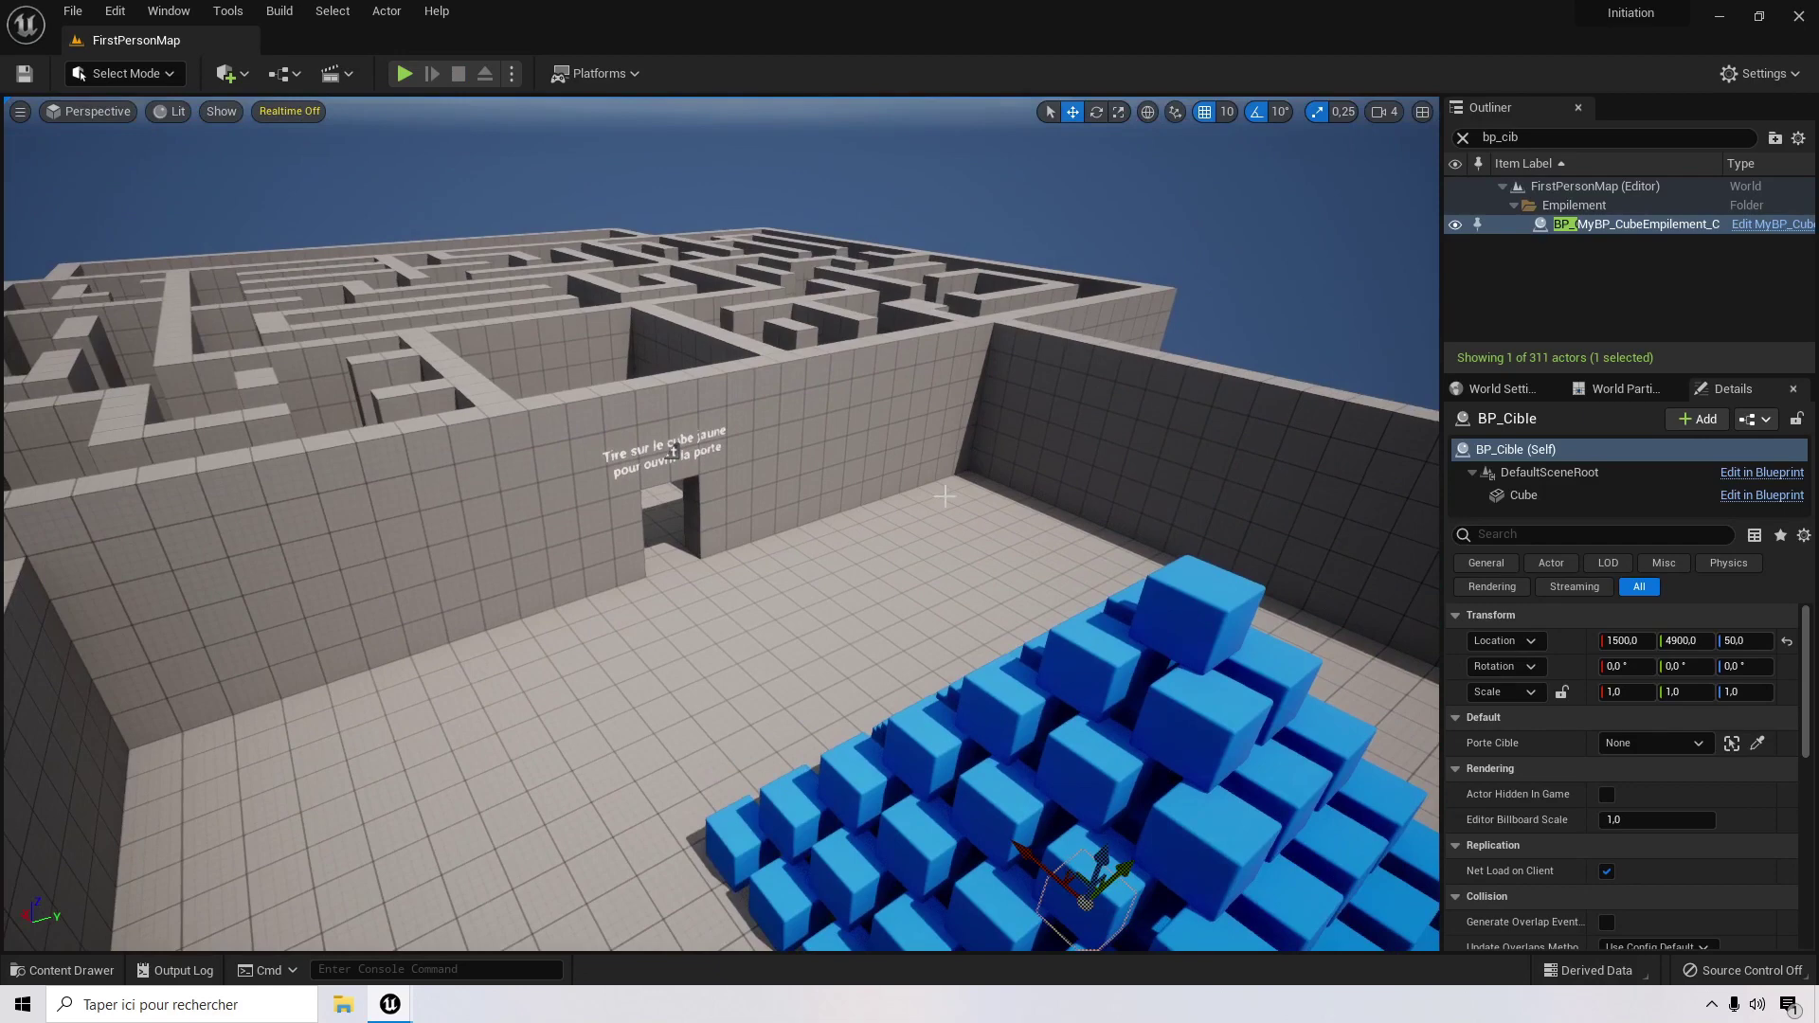
pyautogui.moveTo(1015, 540); pyautogui.dragTo(1059, 569, button='right')
pyautogui.moveTo(581, 391); pyautogui.dragTo(472, 363, button='right')
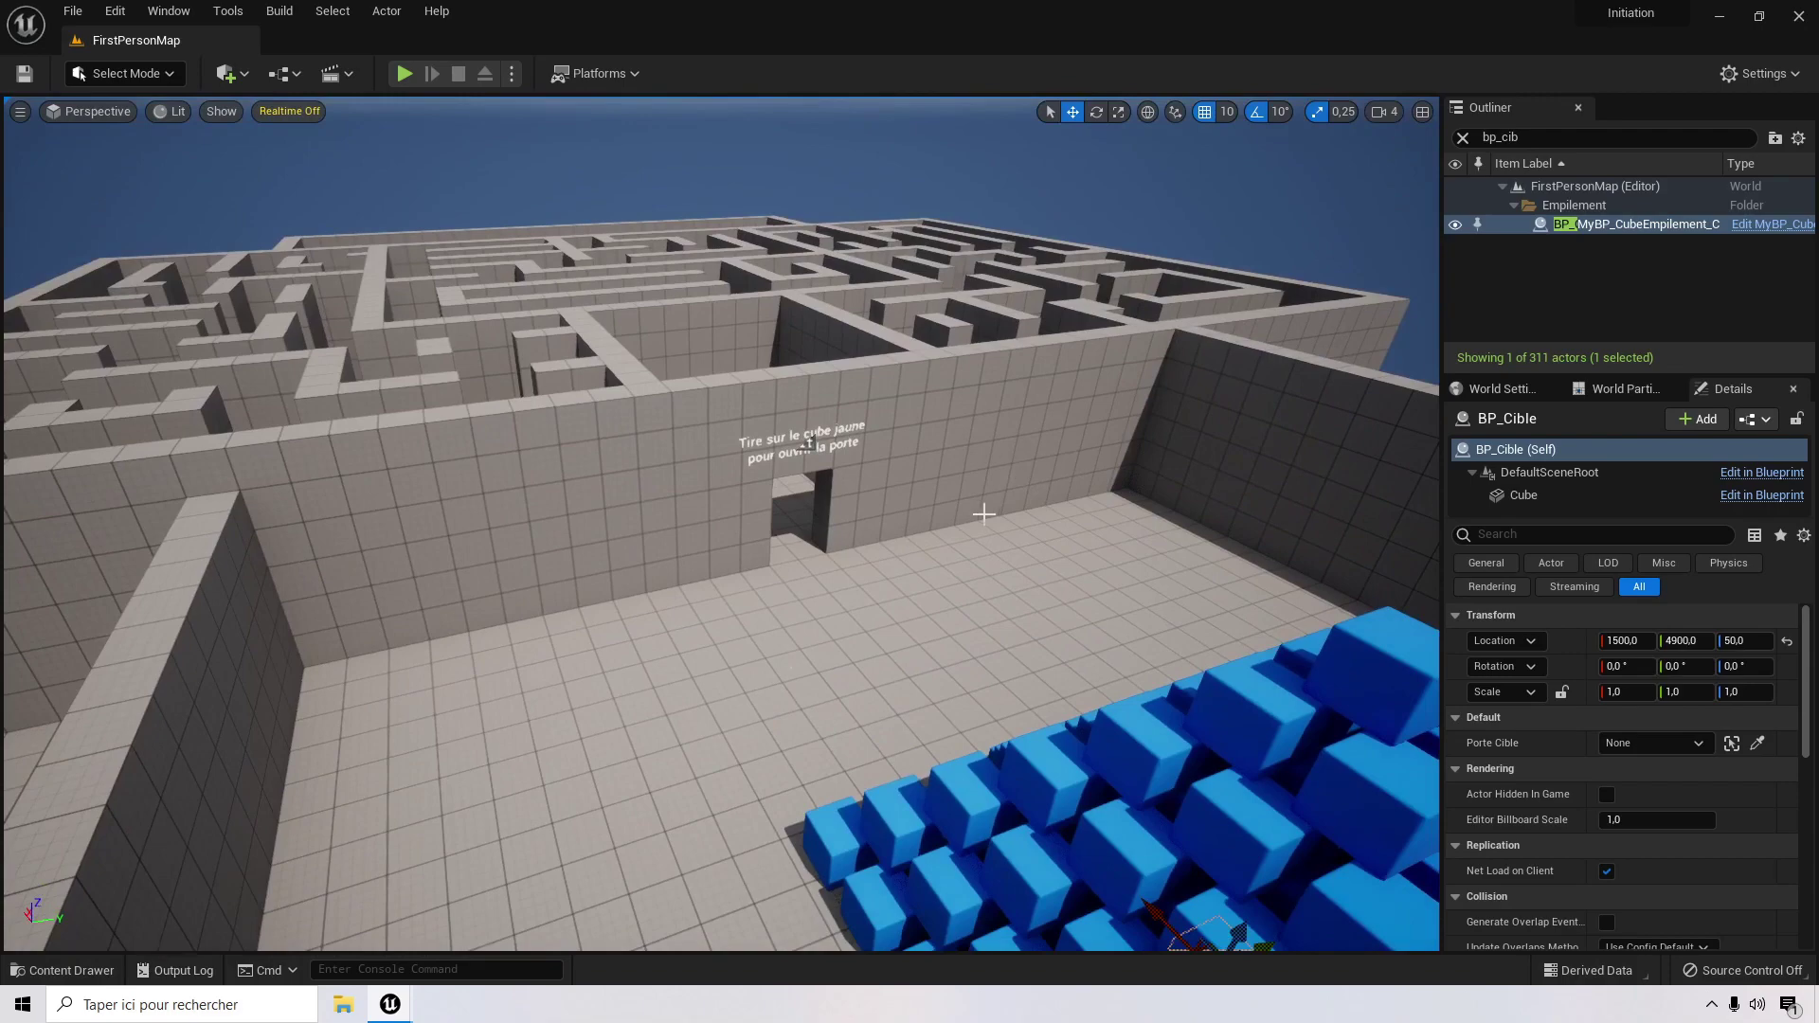
pyautogui.moveTo(911, 555); pyautogui.dragTo(959, 544, button='right')
pyautogui.click(65, 970)
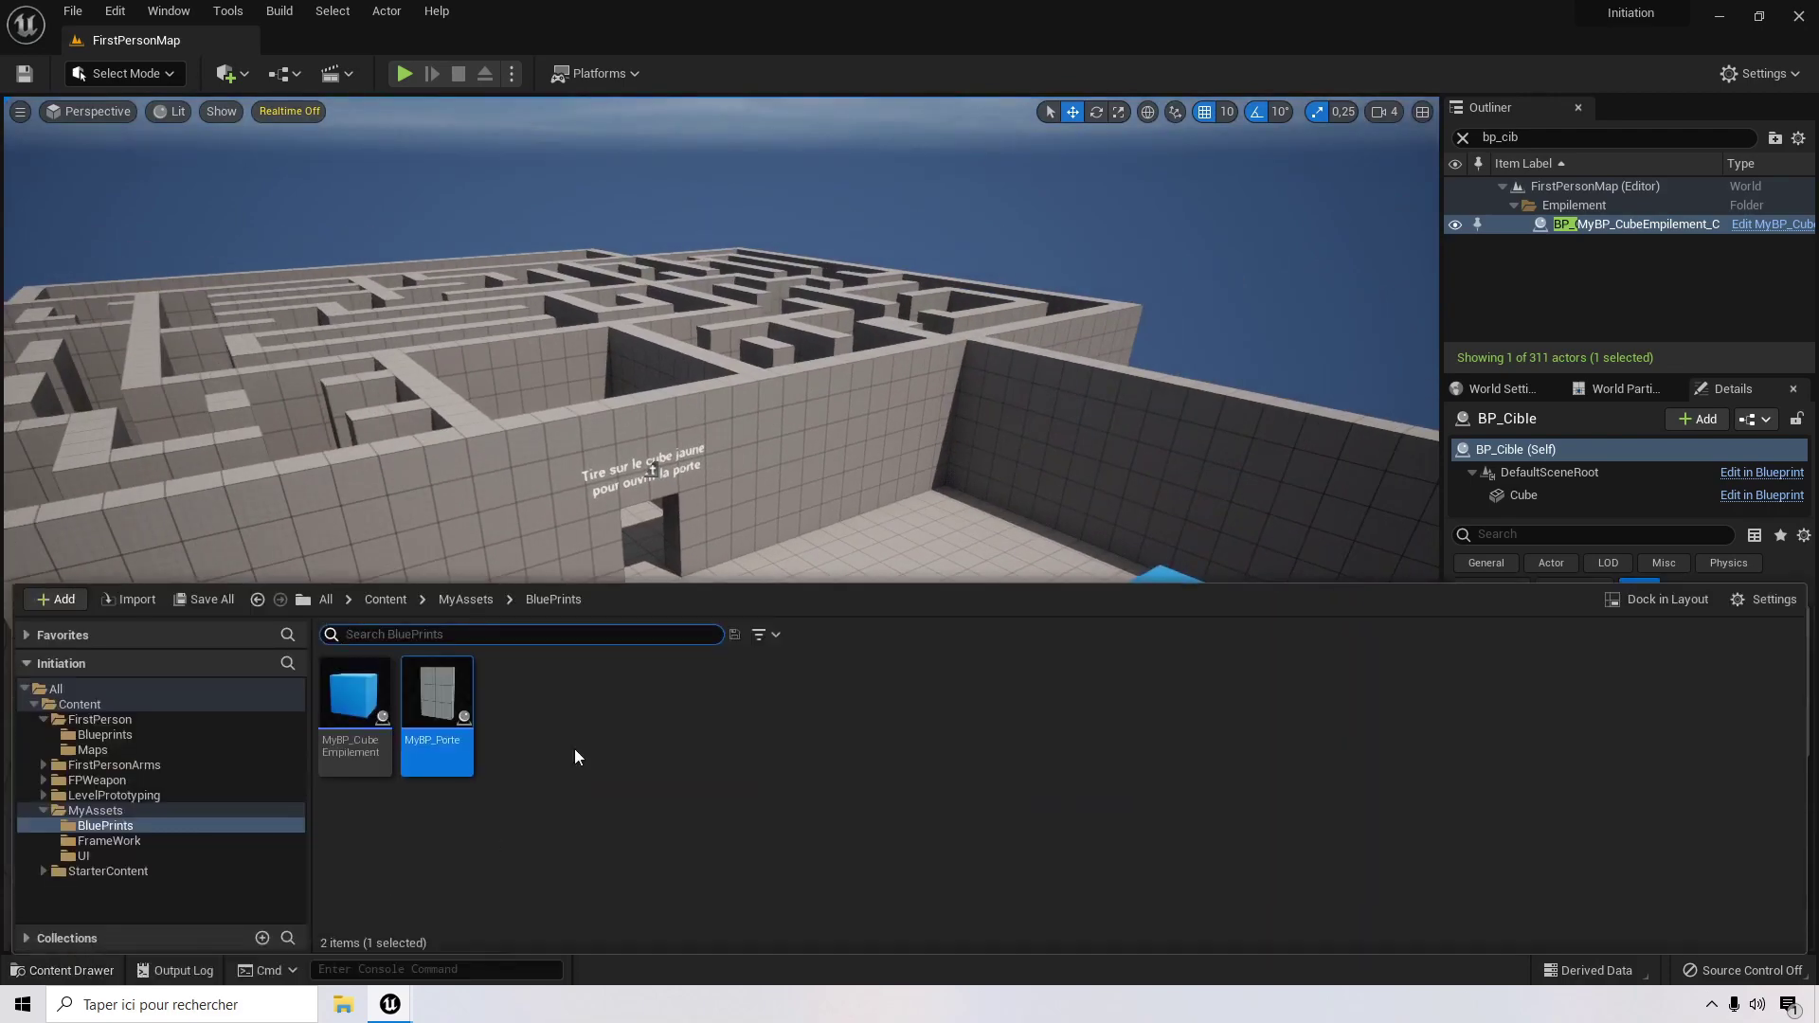
pyautogui.moveTo(437, 701); pyautogui.dragTo(645, 576)
# Step: Rotate the MyBP_Porte actor -90° about Z and move it to X 2950, Y 4900 inside the doorway
pyautogui.scroll(10, 725, 563)
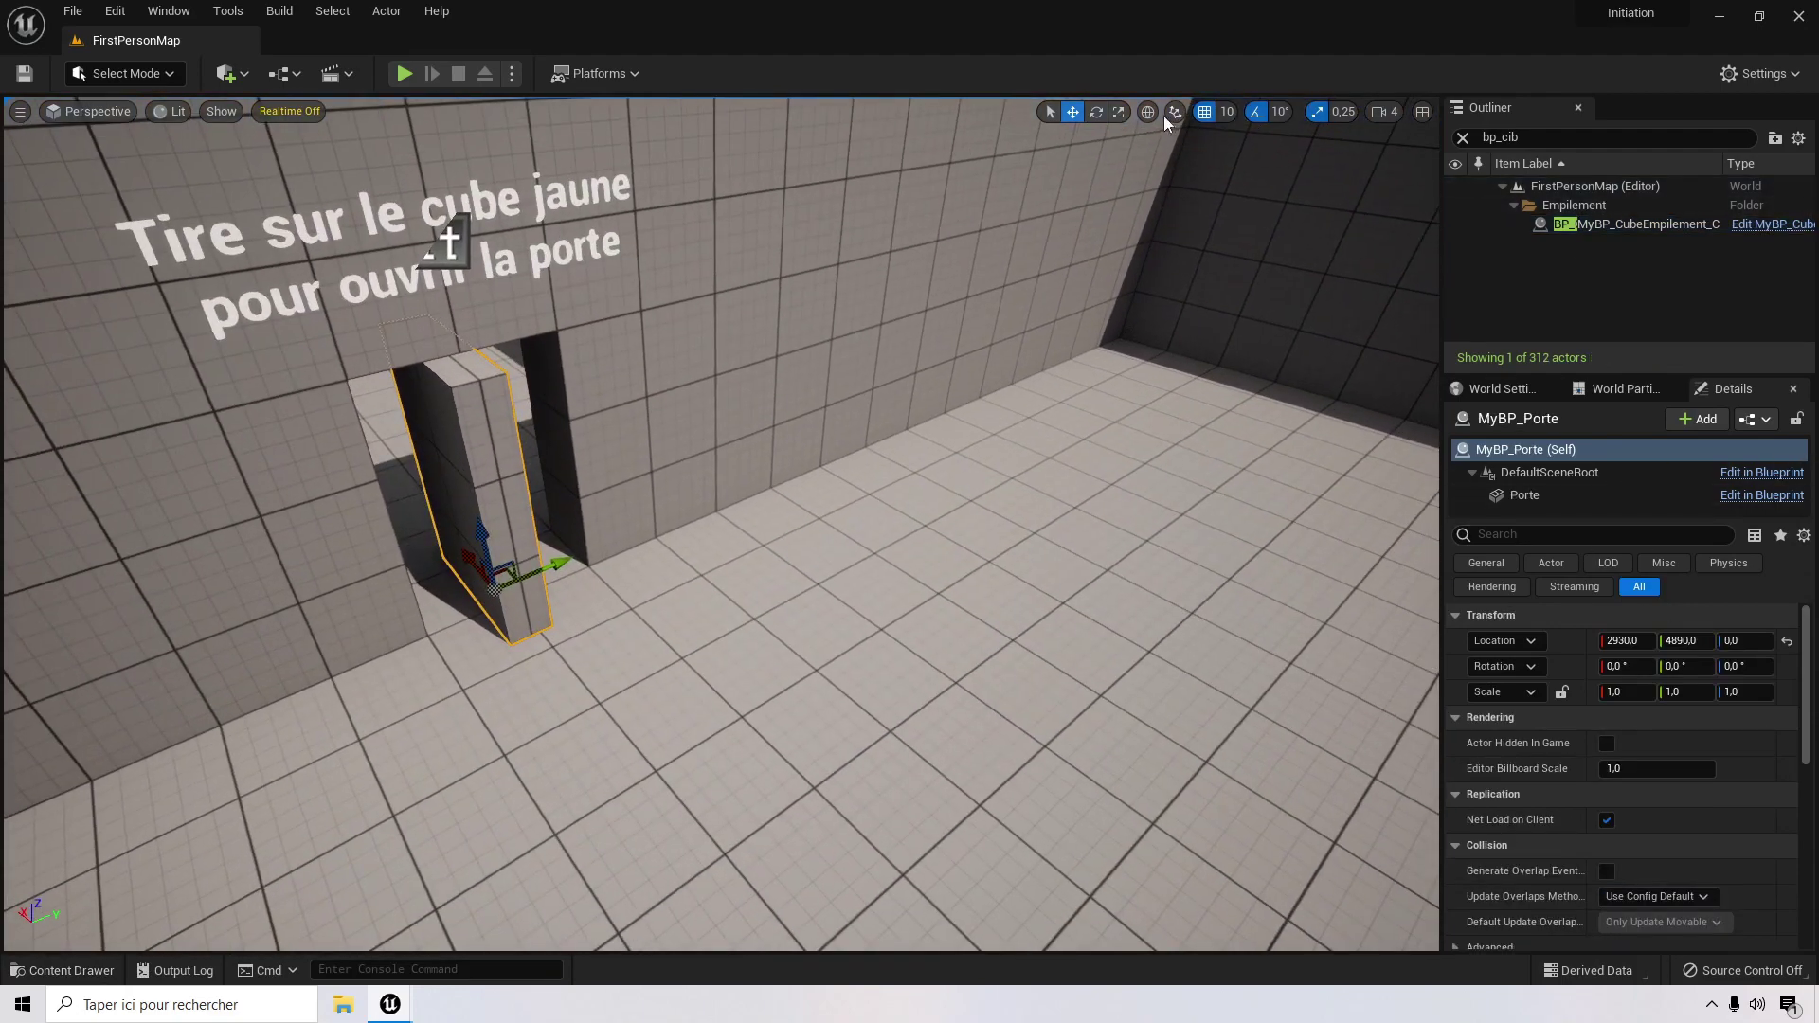
pyautogui.click(1096, 110)
pyautogui.moveTo(420, 656); pyautogui.dragTo(347, 655)
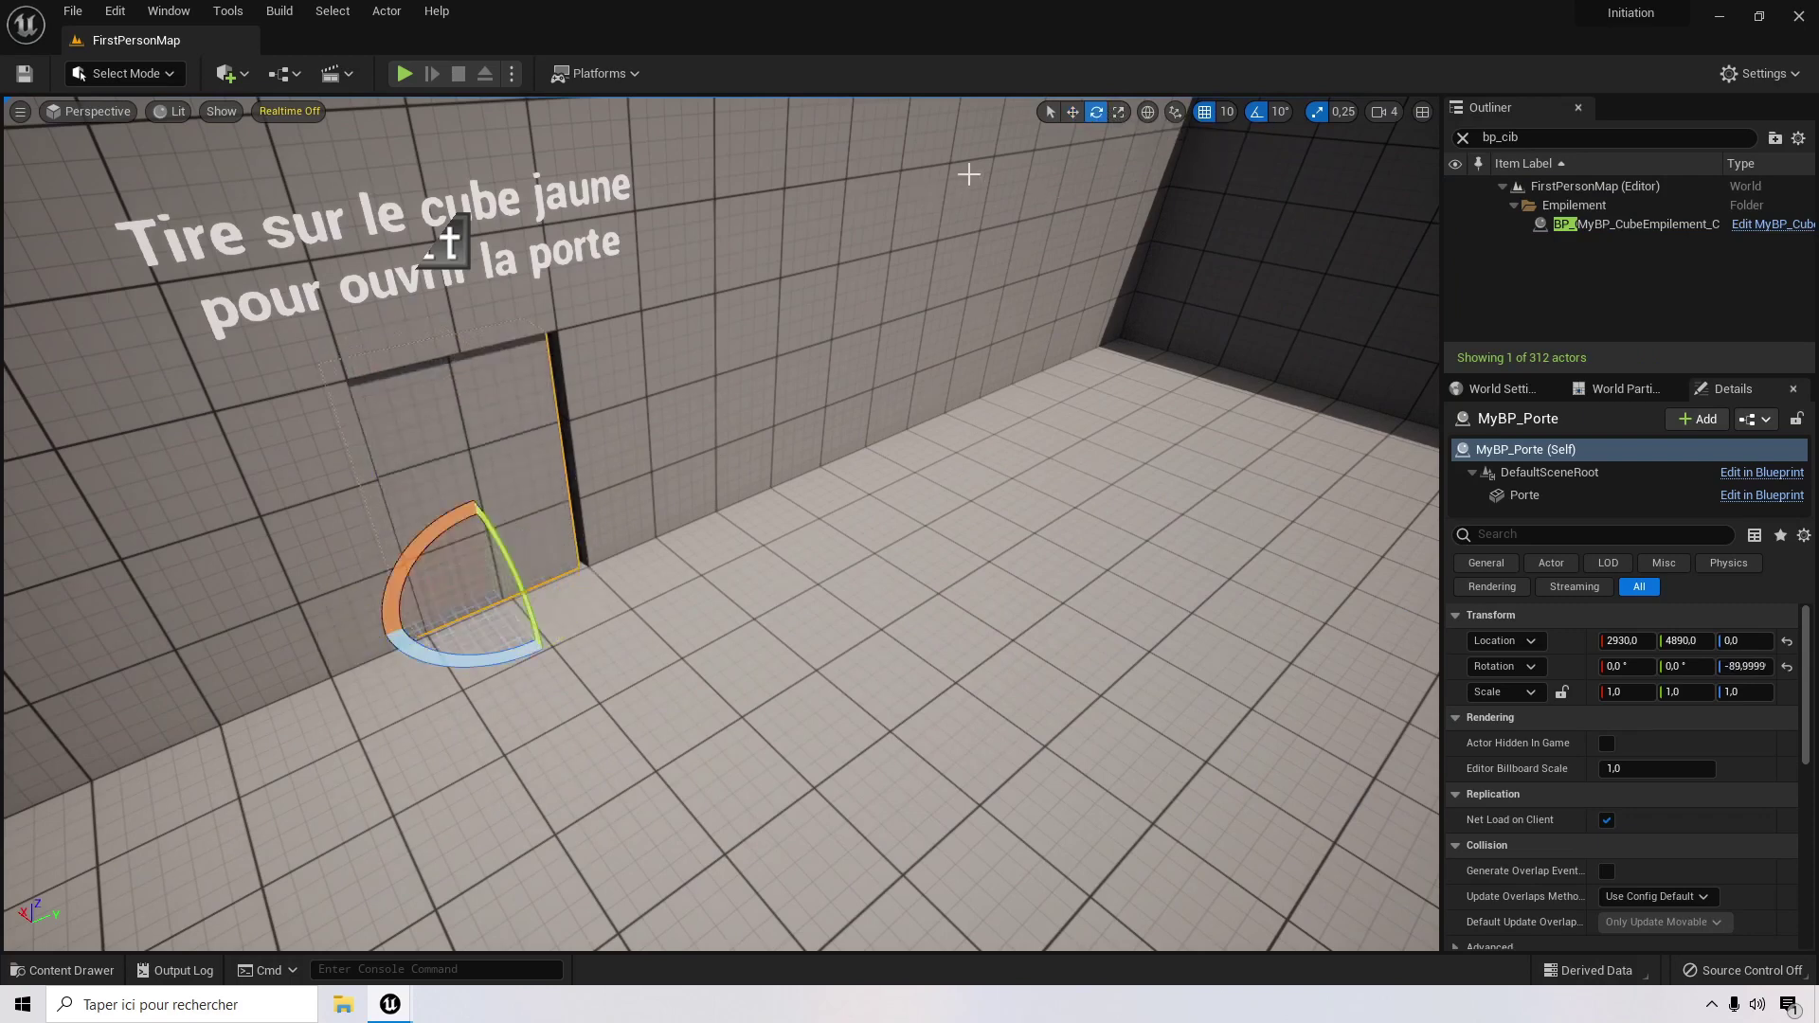
pyautogui.click(1072, 112)
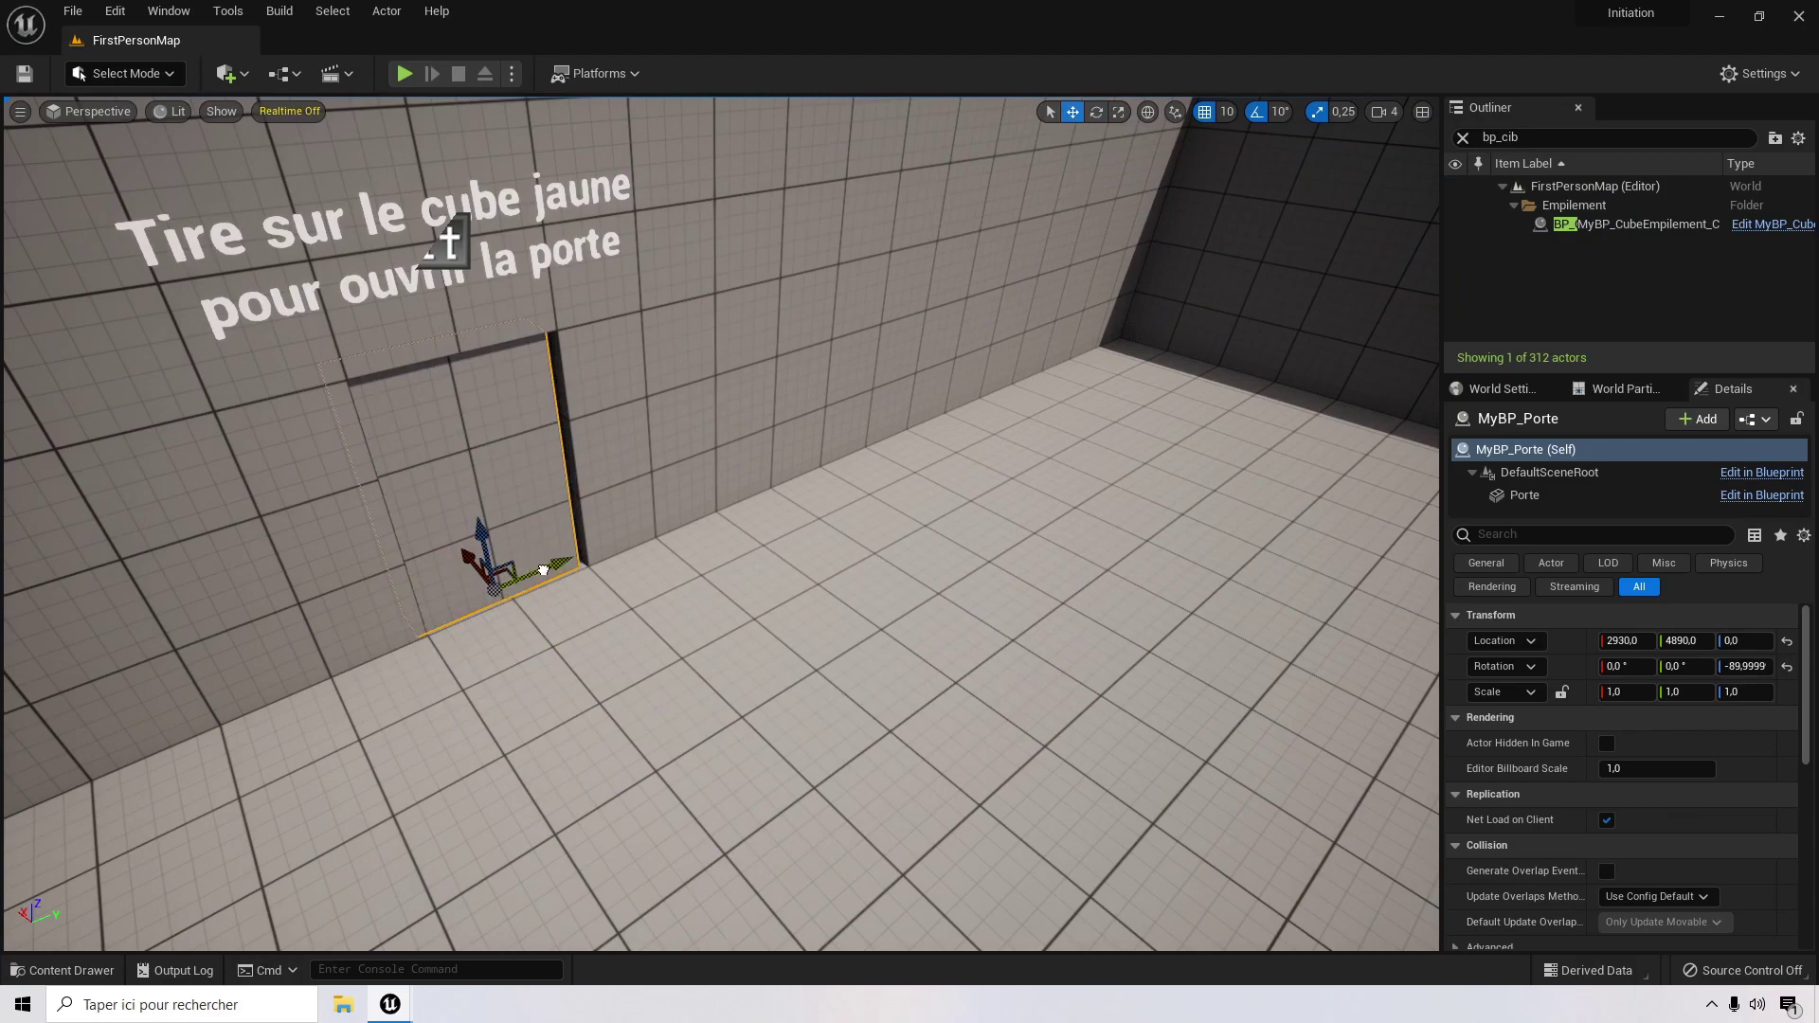
pyautogui.moveTo(543, 570); pyautogui.dragTo(464, 550)
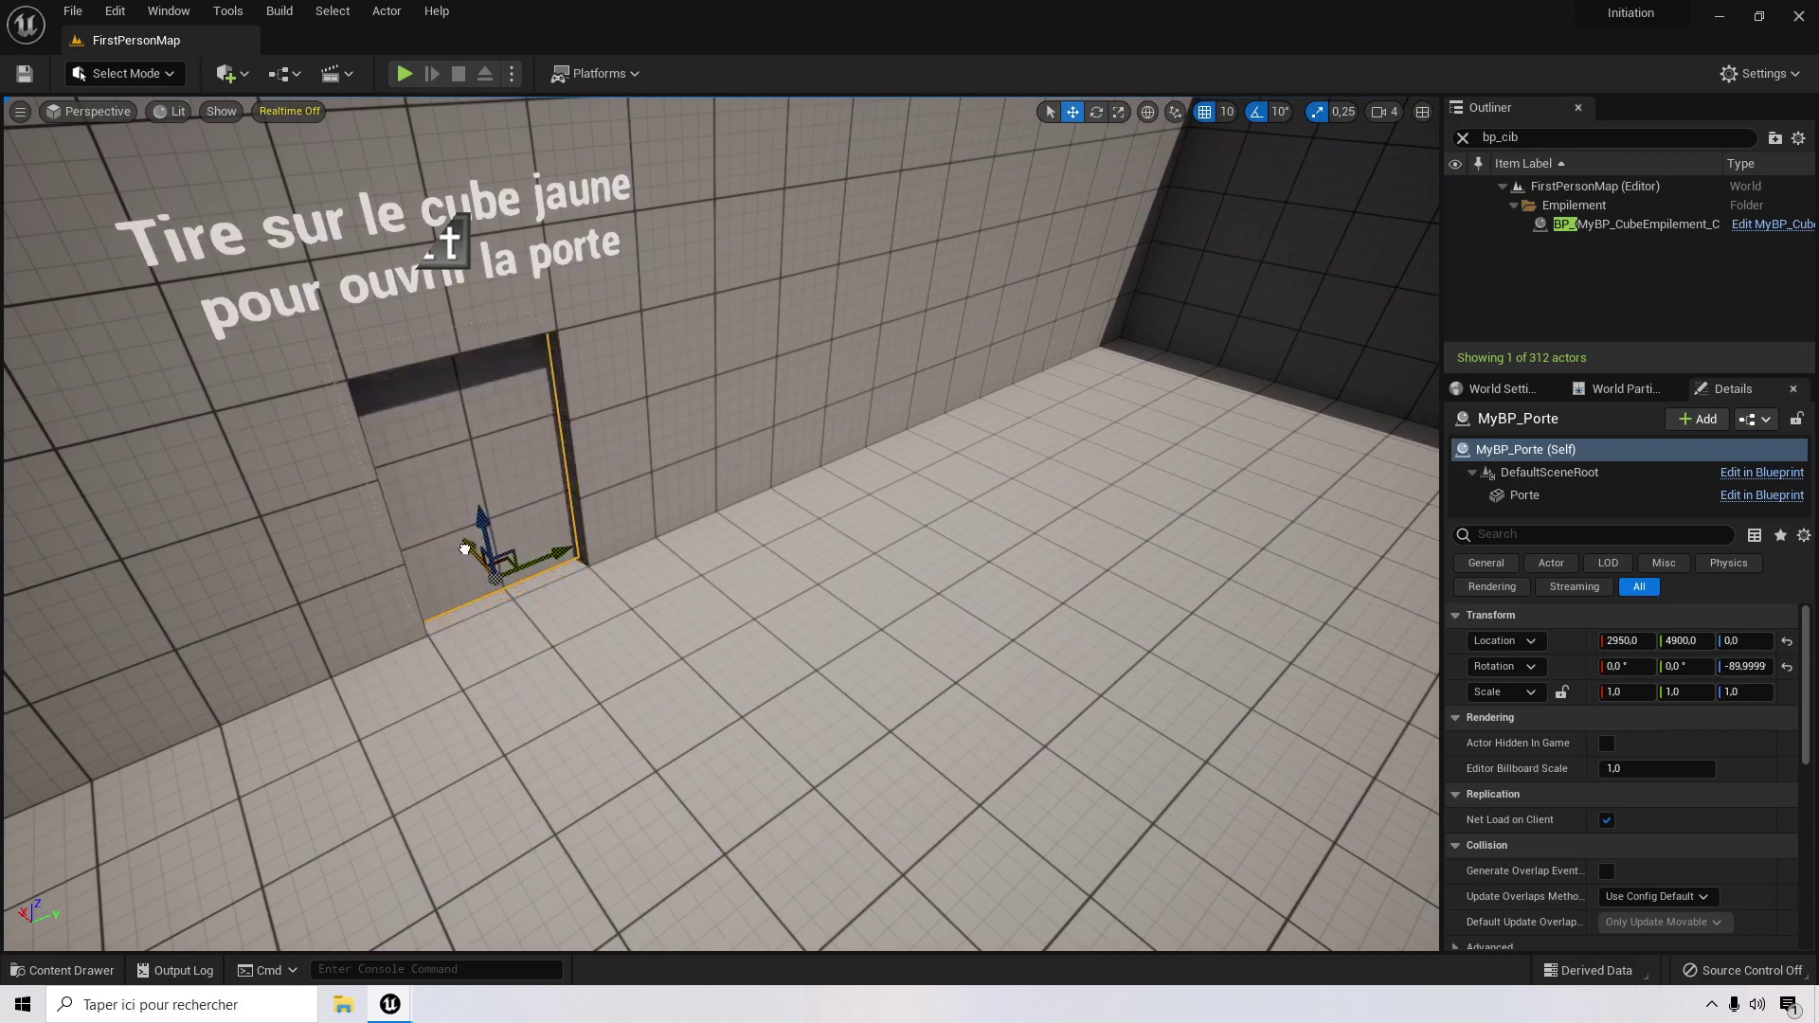
# Step: Examine the door's alignment with the wall opening in the Top view and return to Perspective
pyautogui.click(60, 111)
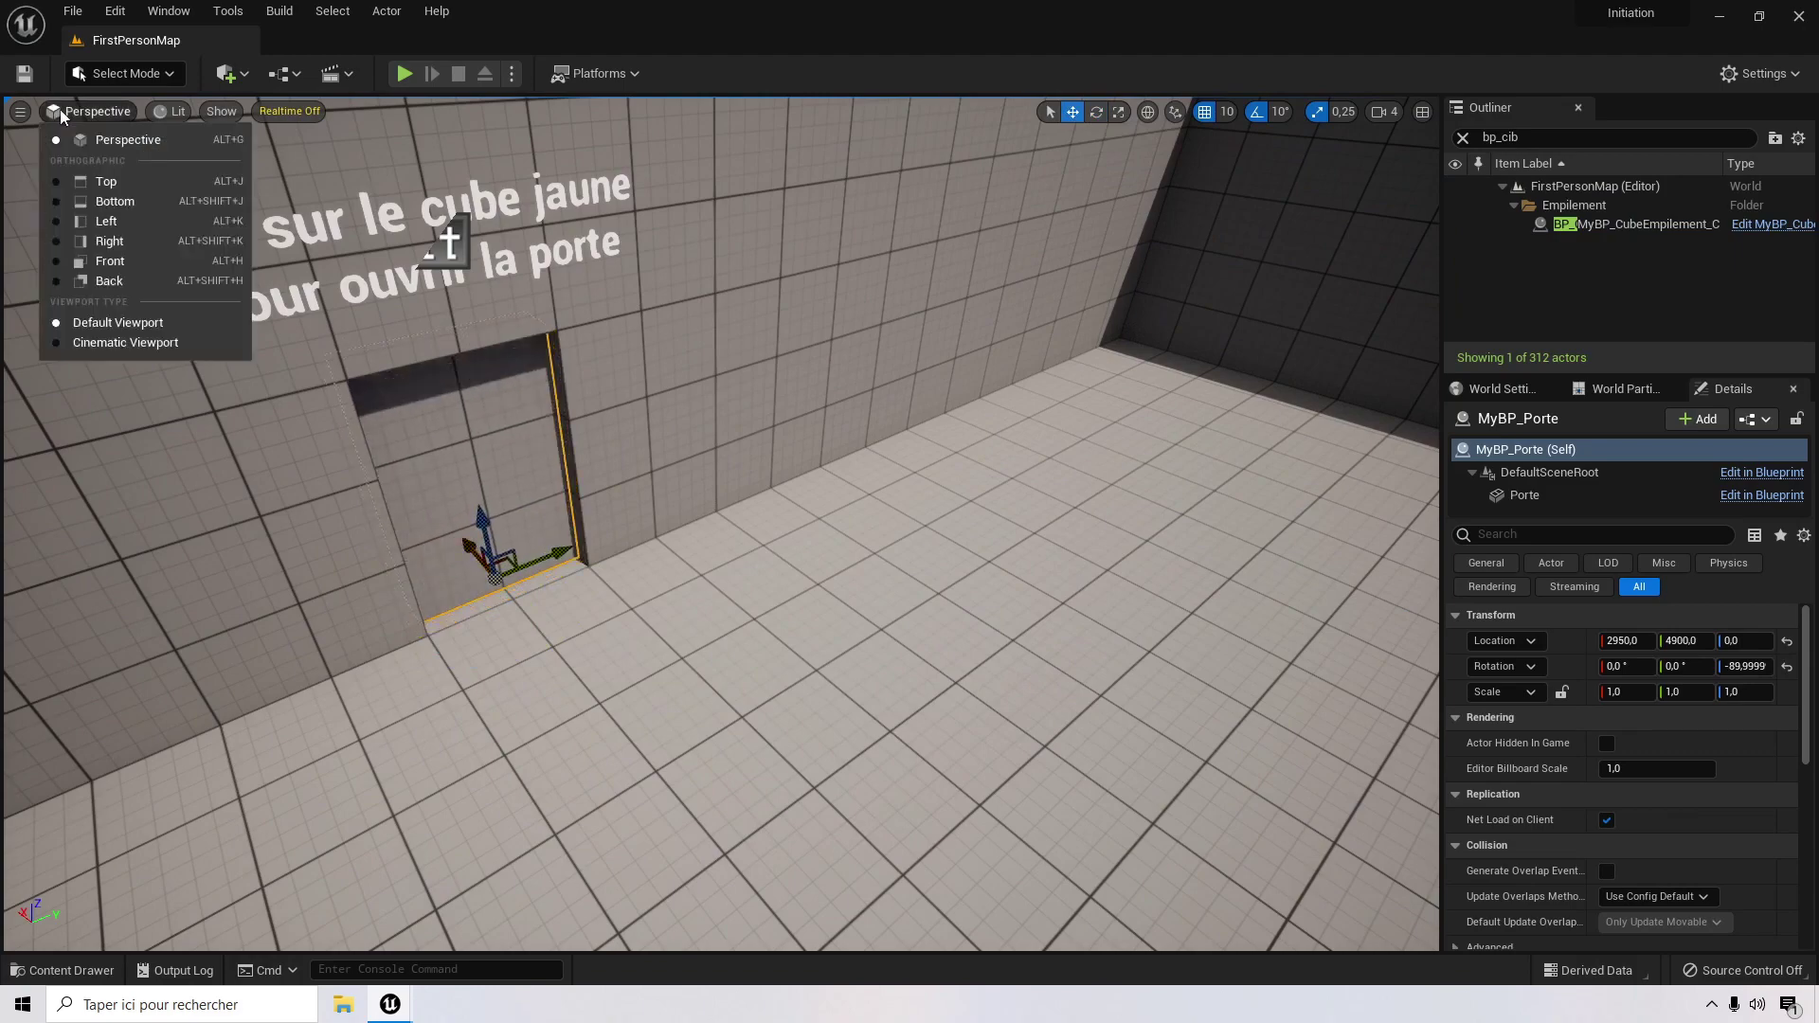
pyautogui.click(133, 174)
pyautogui.scroll(5, 1017, 617)
pyautogui.moveTo(1050, 696); pyautogui.dragTo(429, 225, button='right')
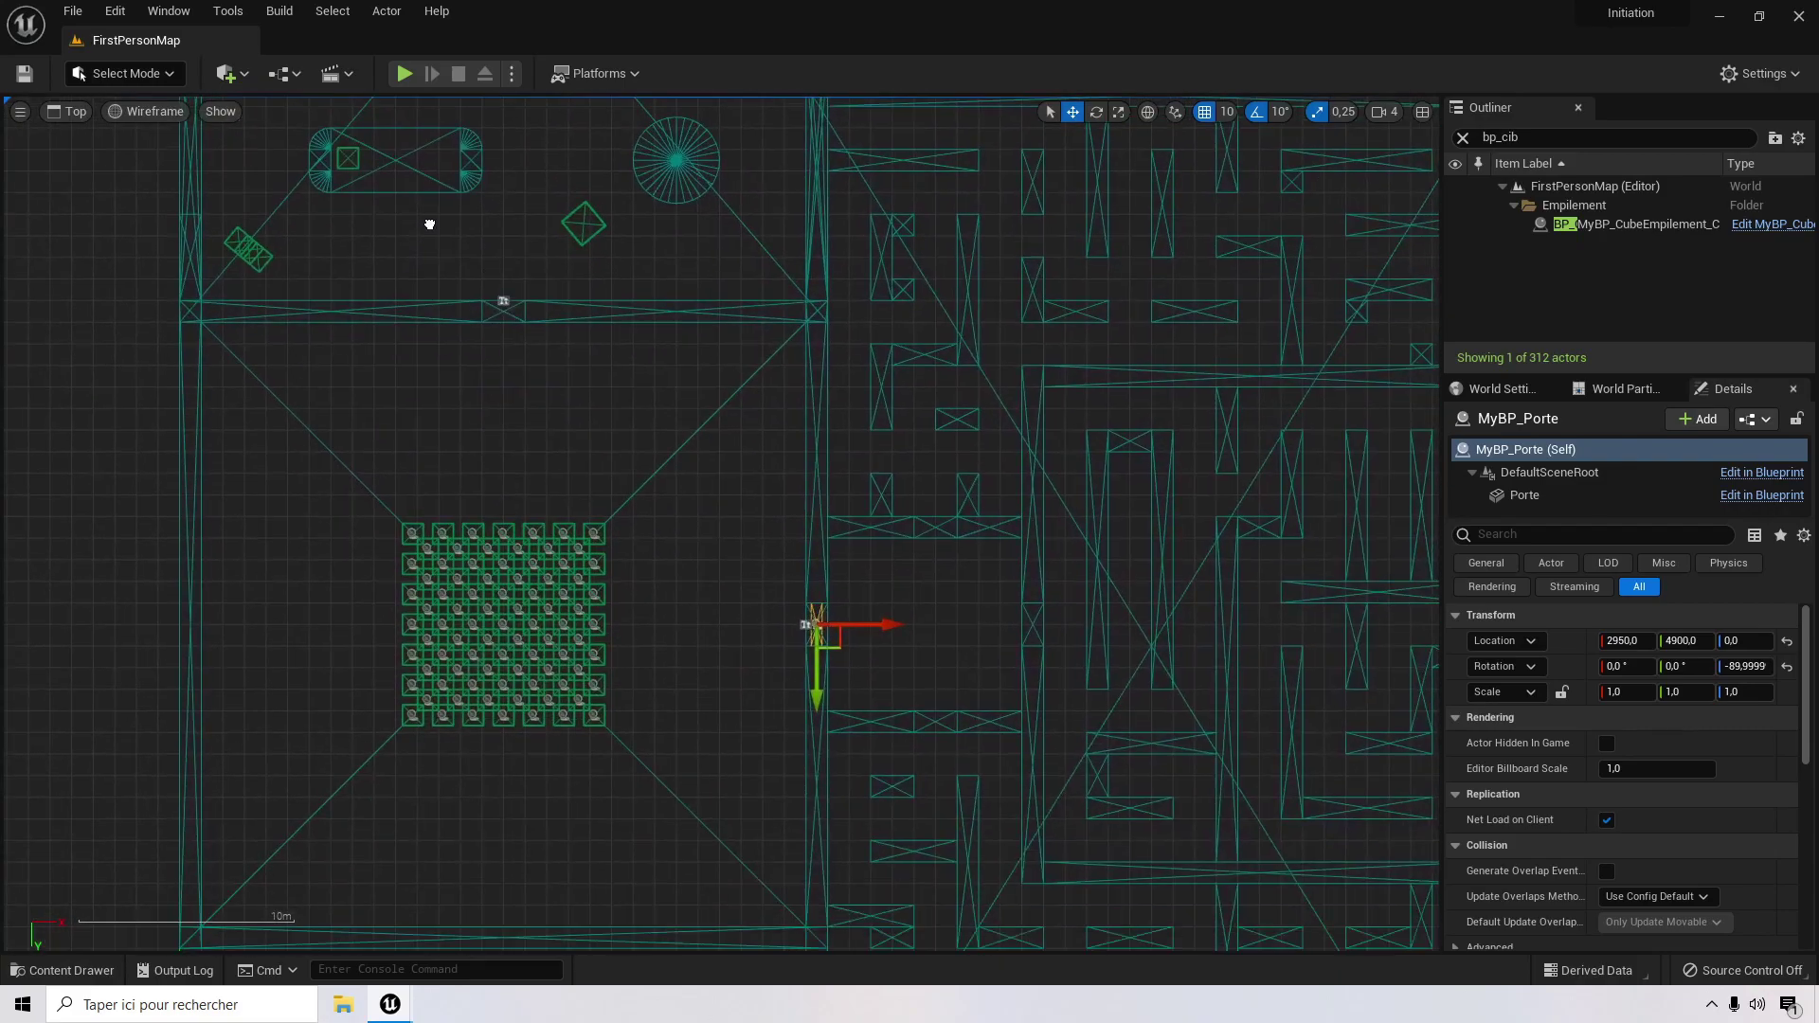
pyautogui.scroll(10, 965, 666)
pyautogui.scroll(-10, 914, 581)
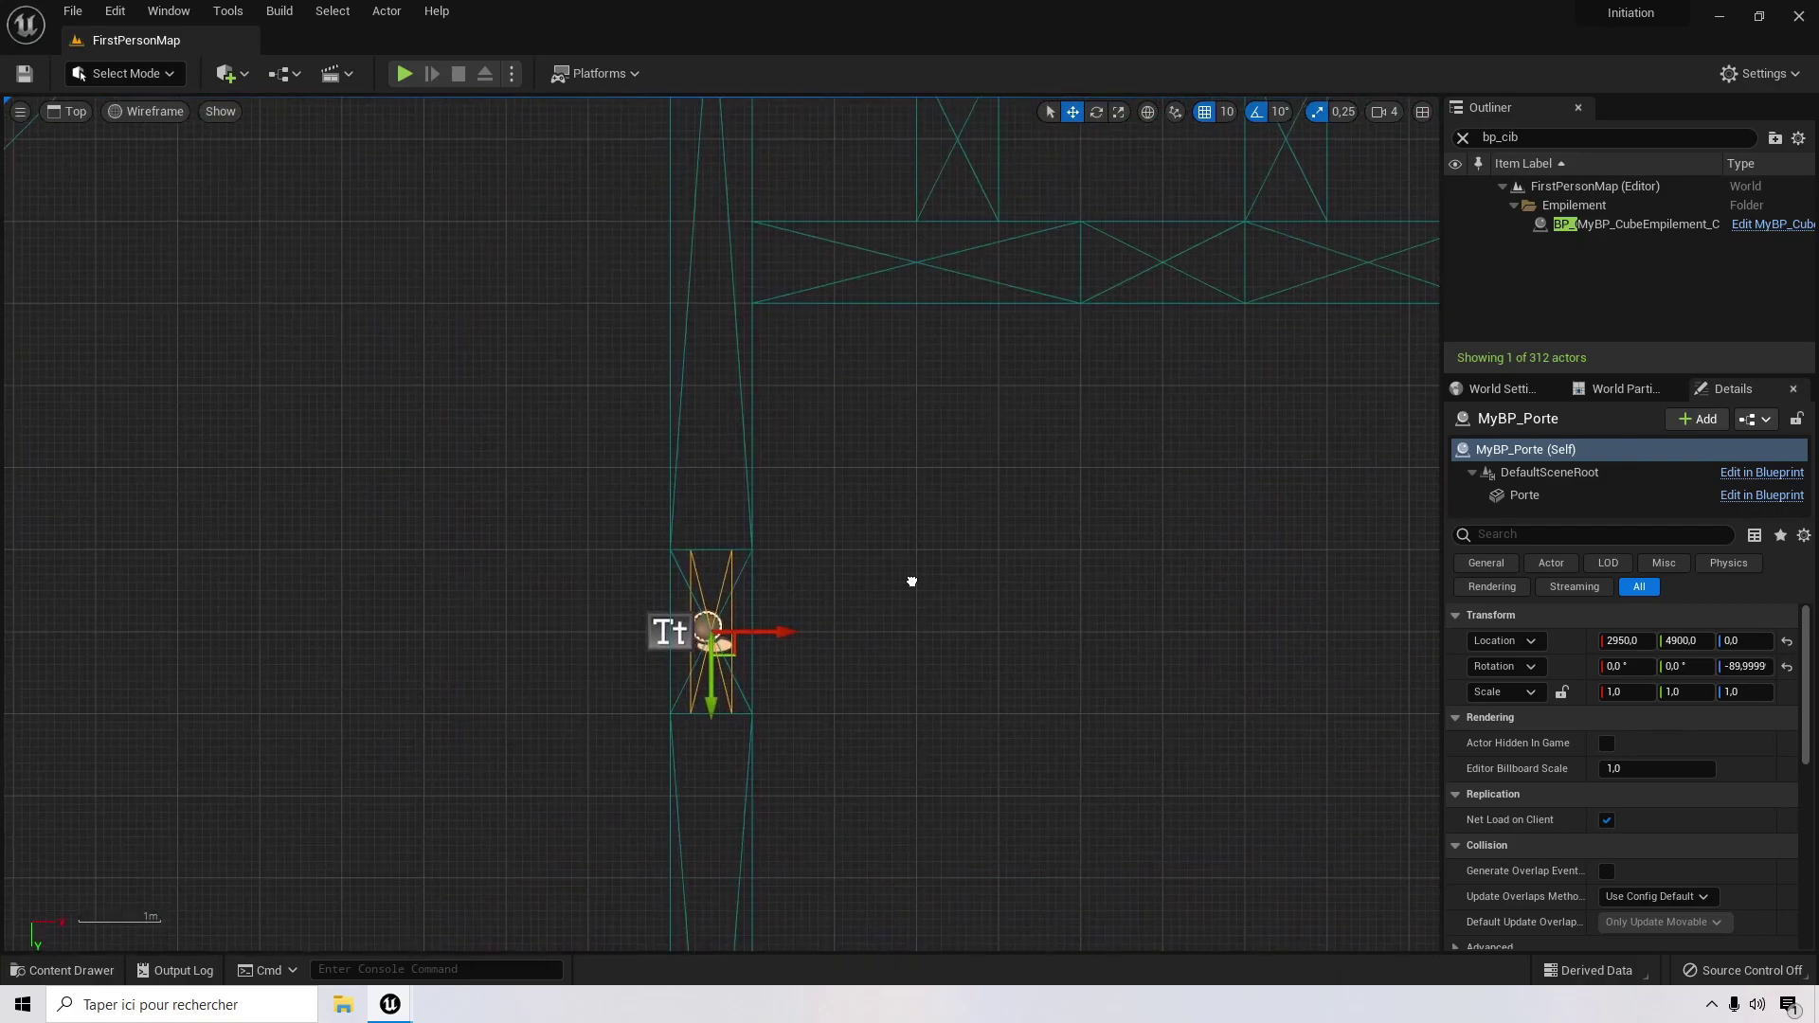
pyautogui.scroll(-3, 929, 583)
pyautogui.moveTo(982, 459); pyautogui.dragTo(1038, 1021, button='right')
pyautogui.moveTo(894, 384); pyautogui.dragTo(900, 733, button='right')
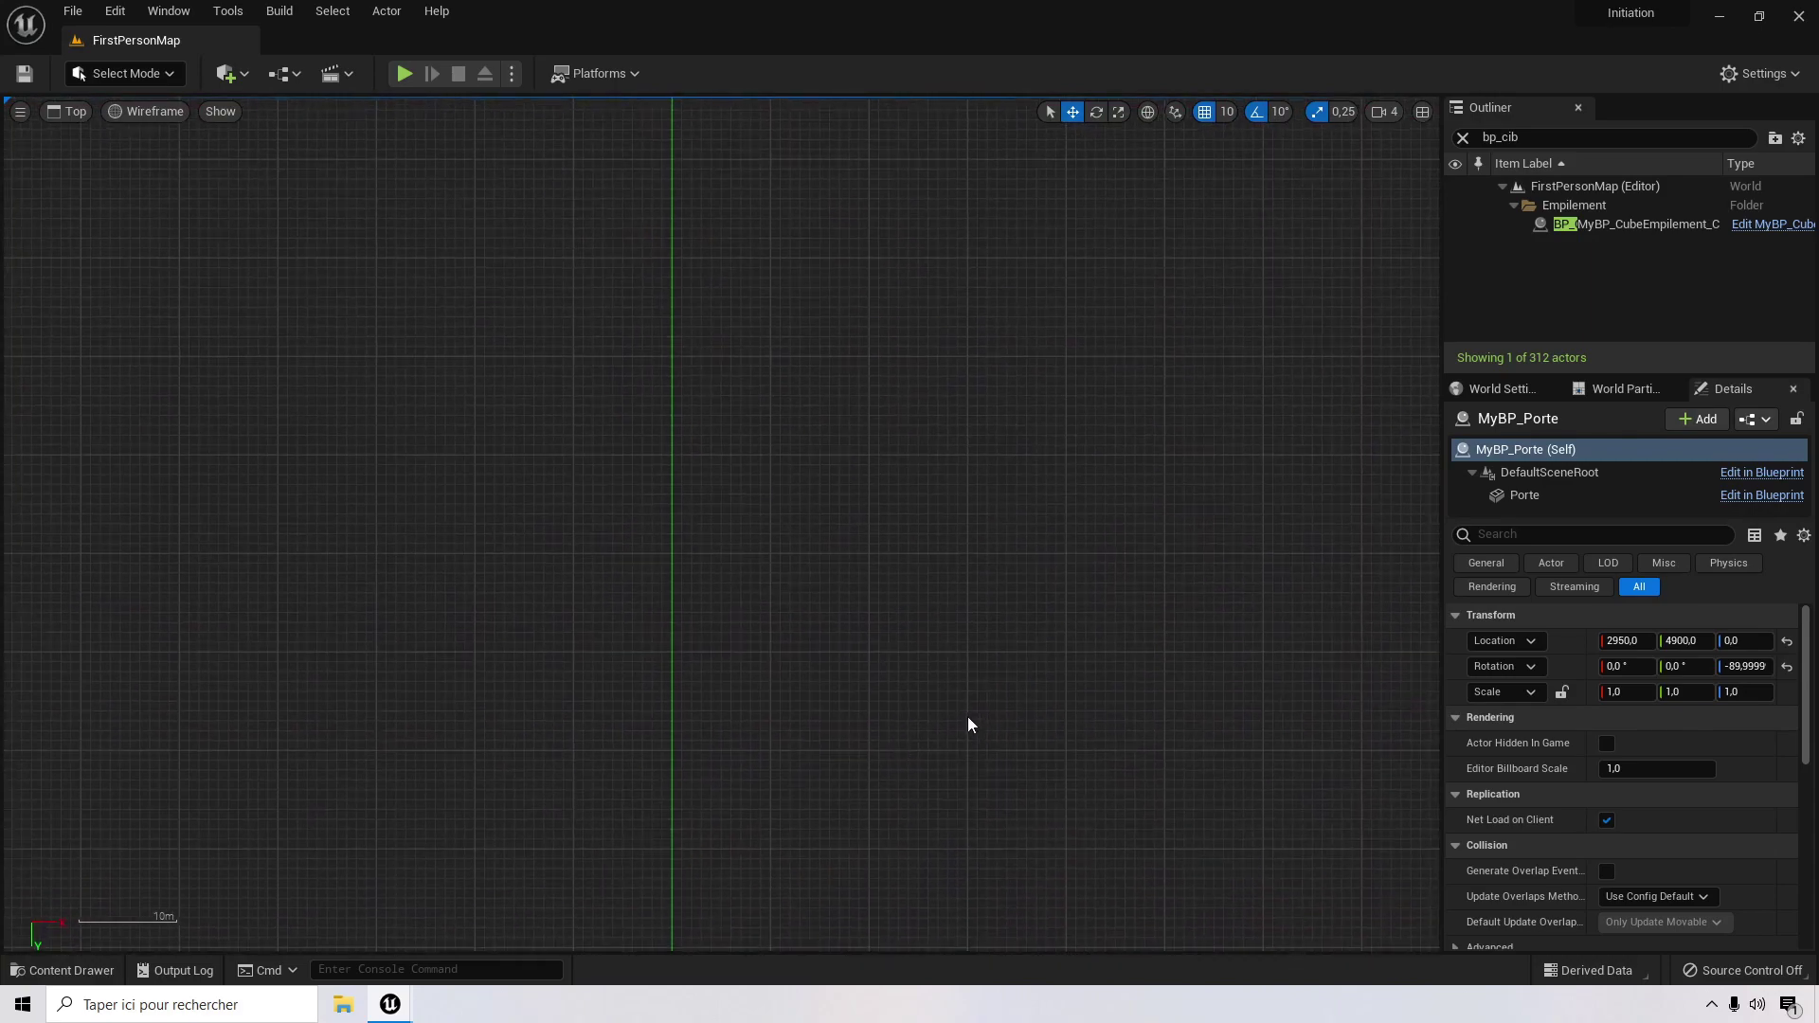
pyautogui.press('f')
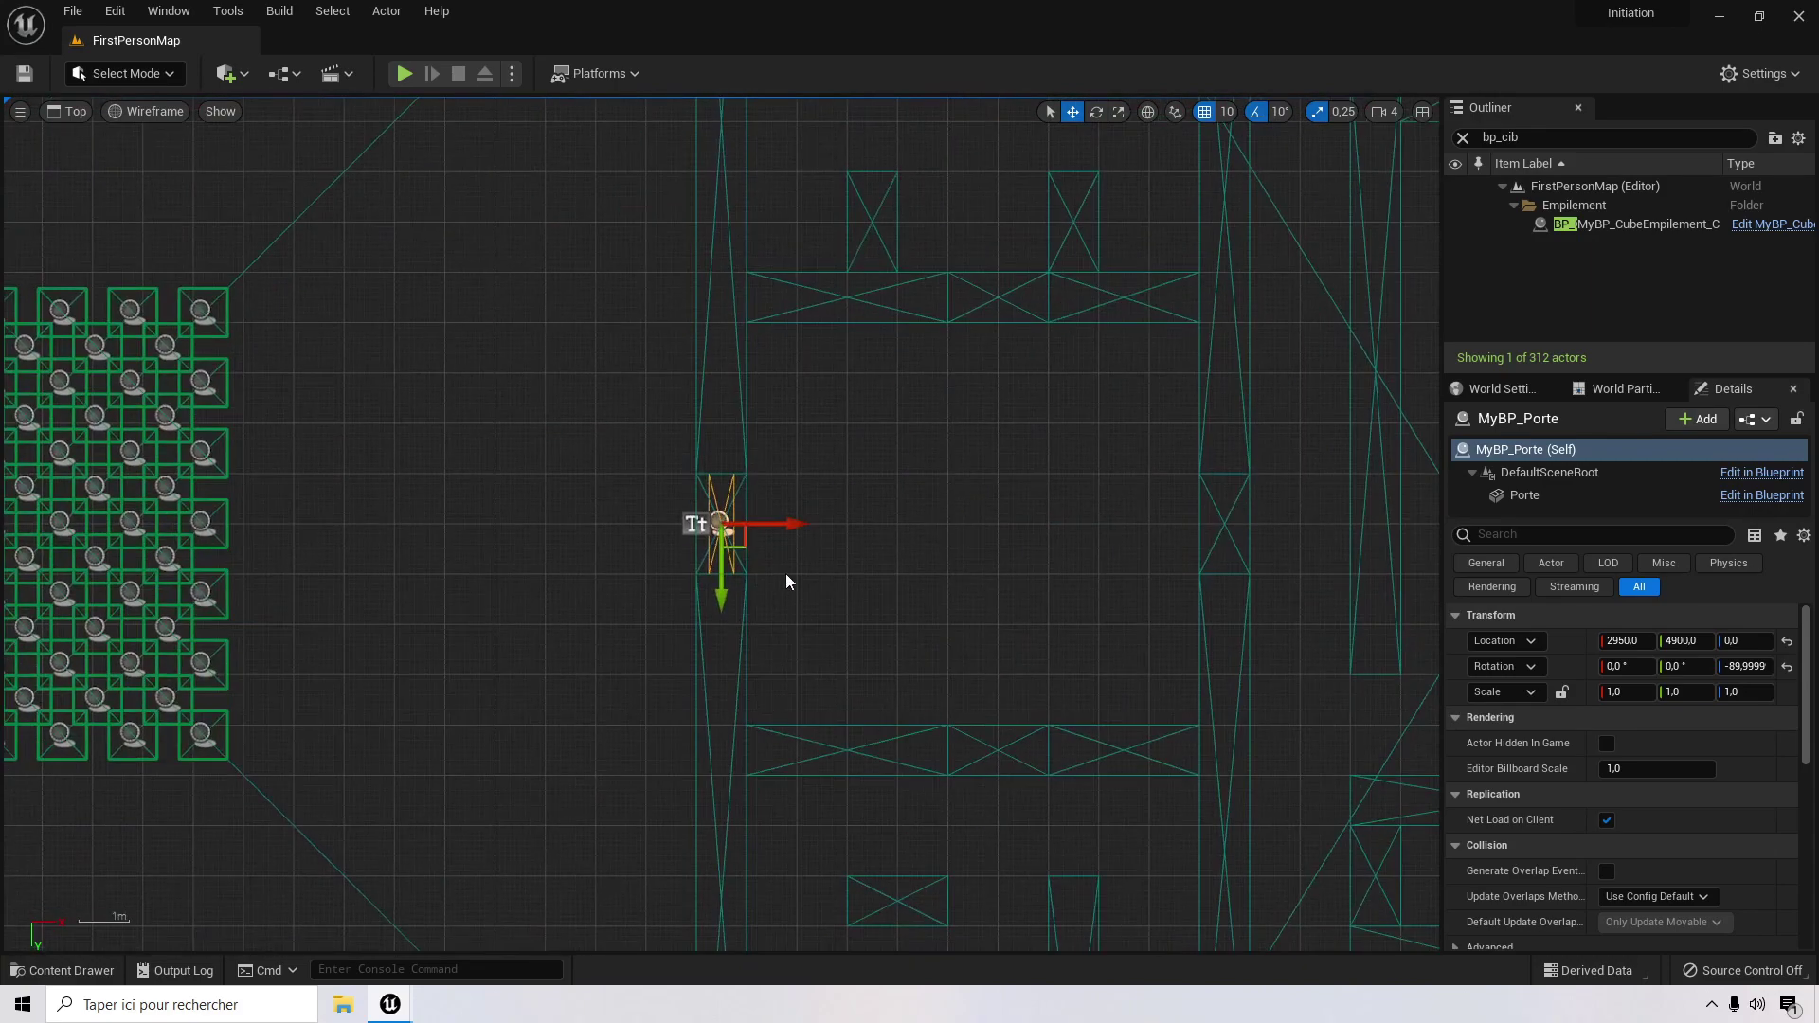
pyautogui.scroll(5, 786, 576)
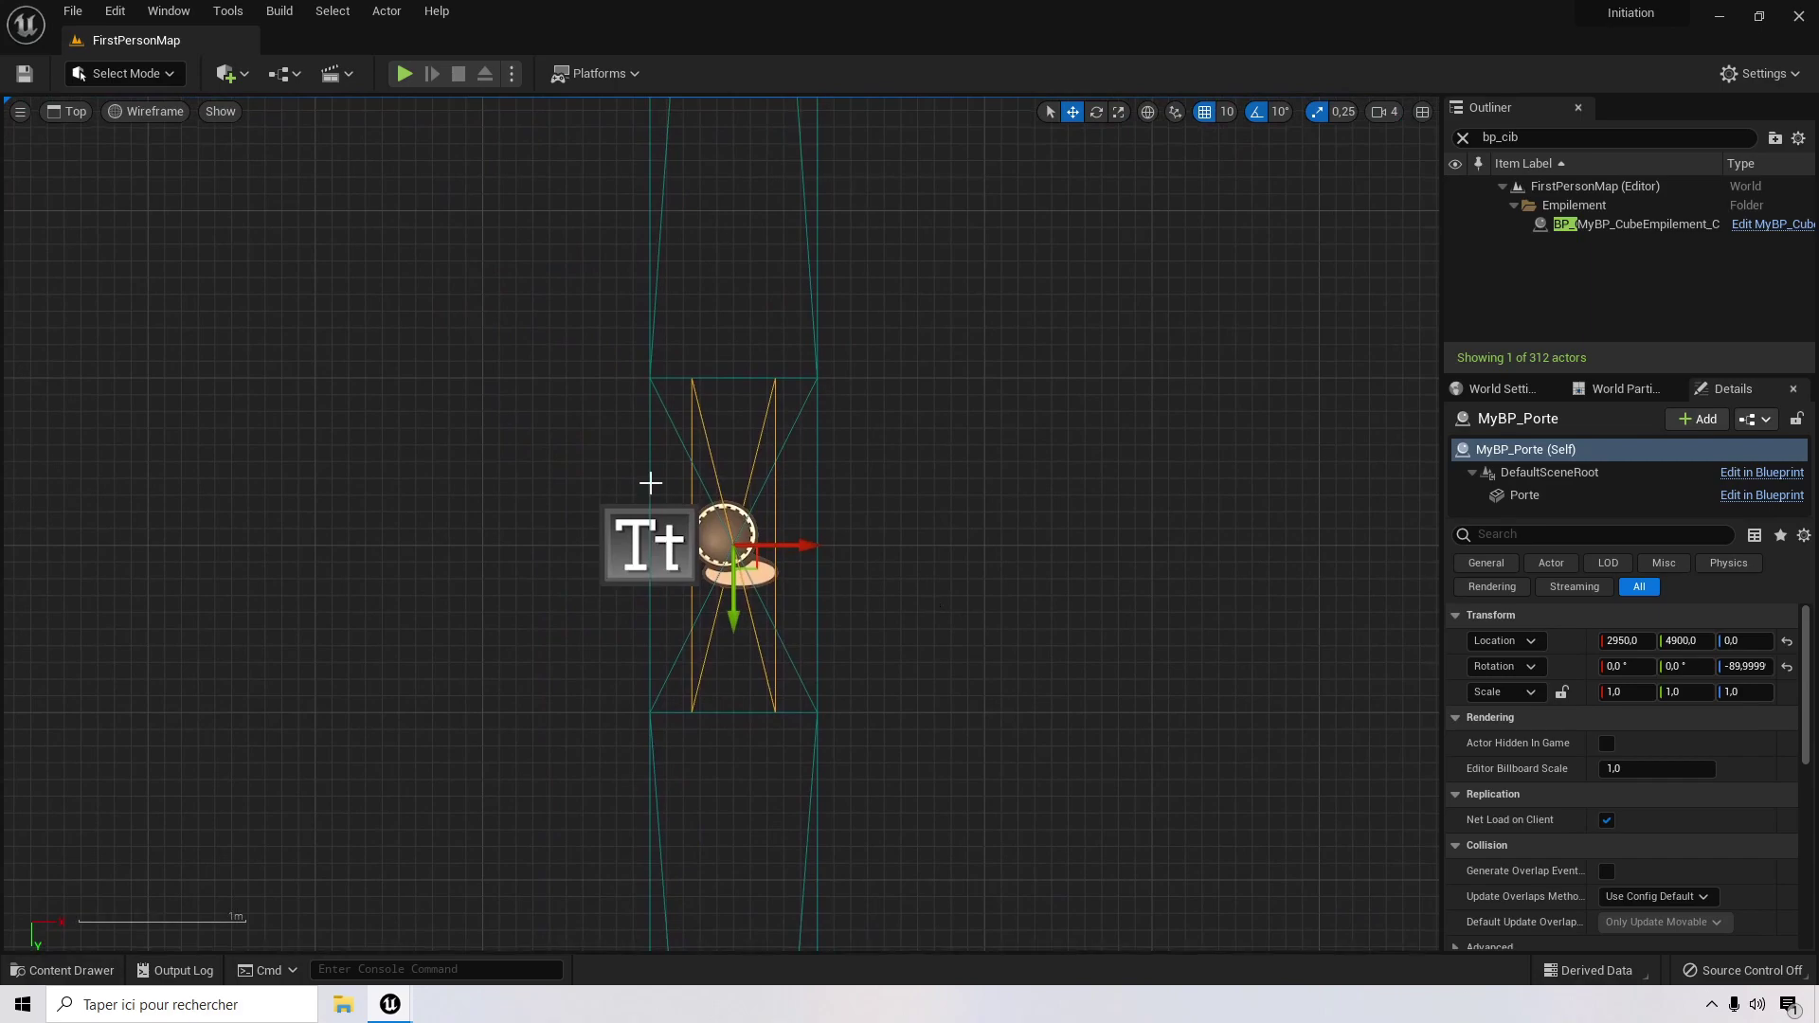
pyautogui.scroll(-6, 1020, 446)
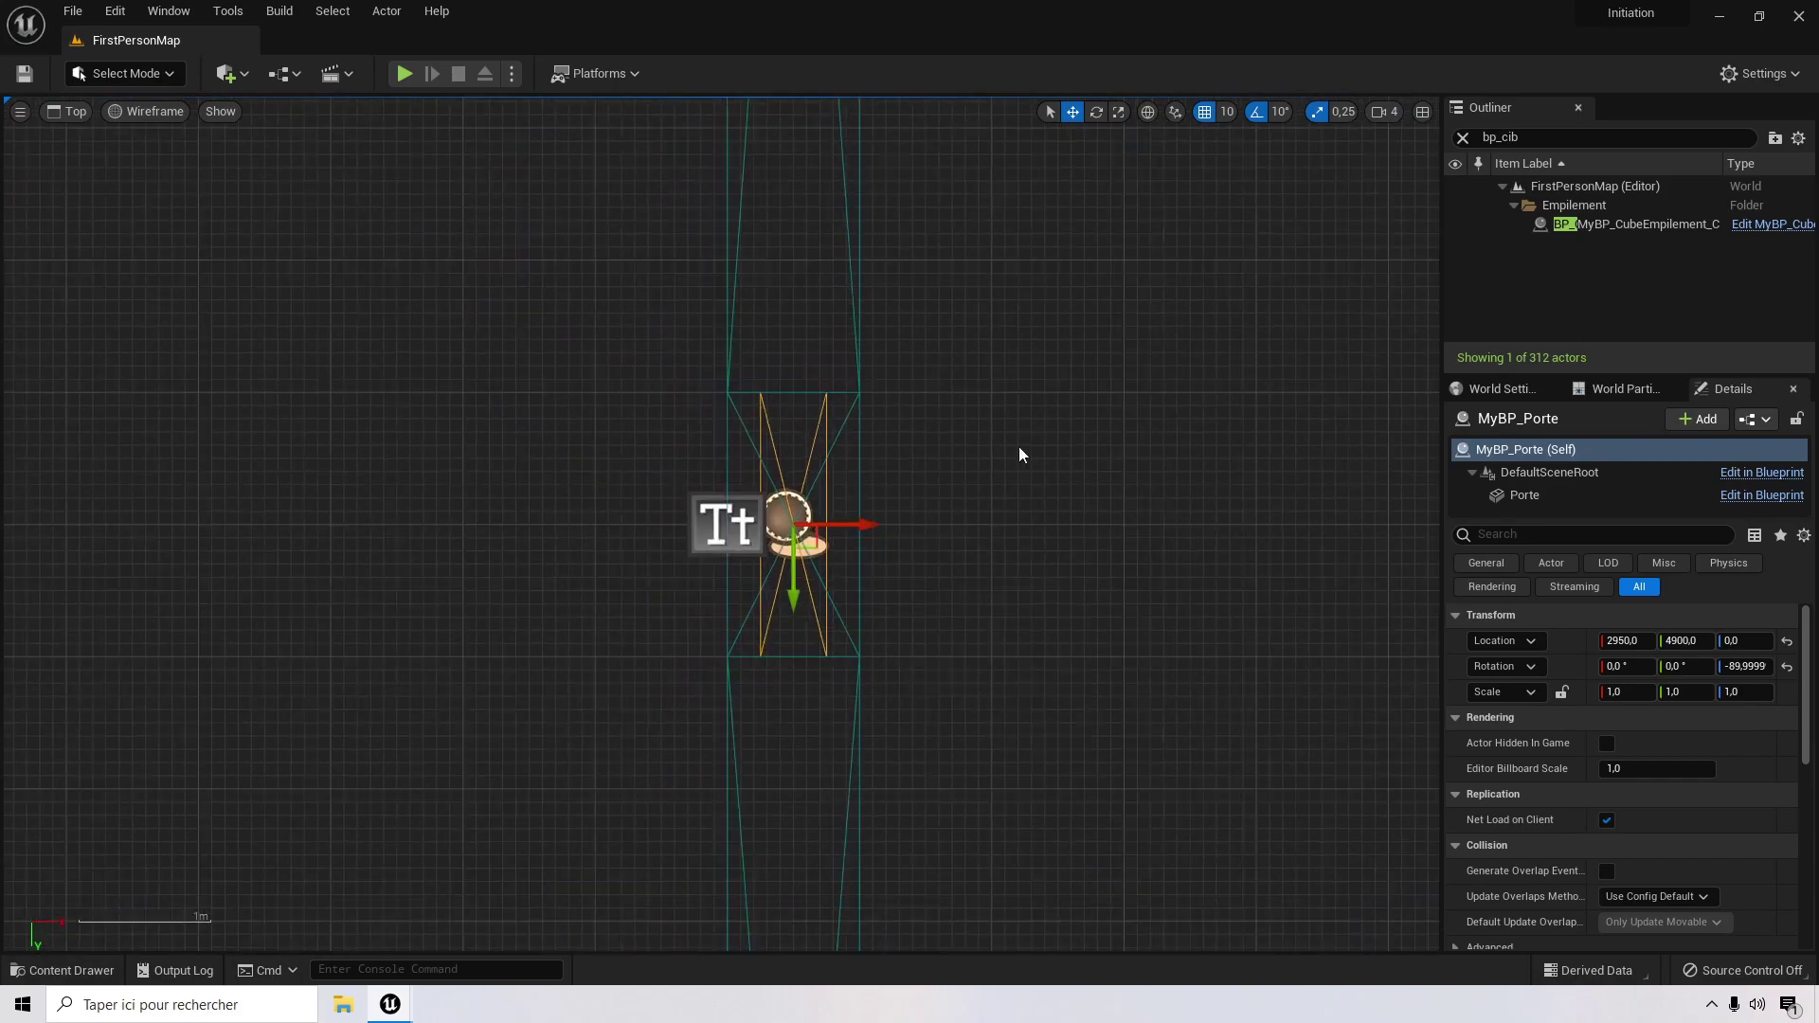
pyautogui.moveTo(1071, 405); pyautogui.dragTo(1097, 524, button='right')
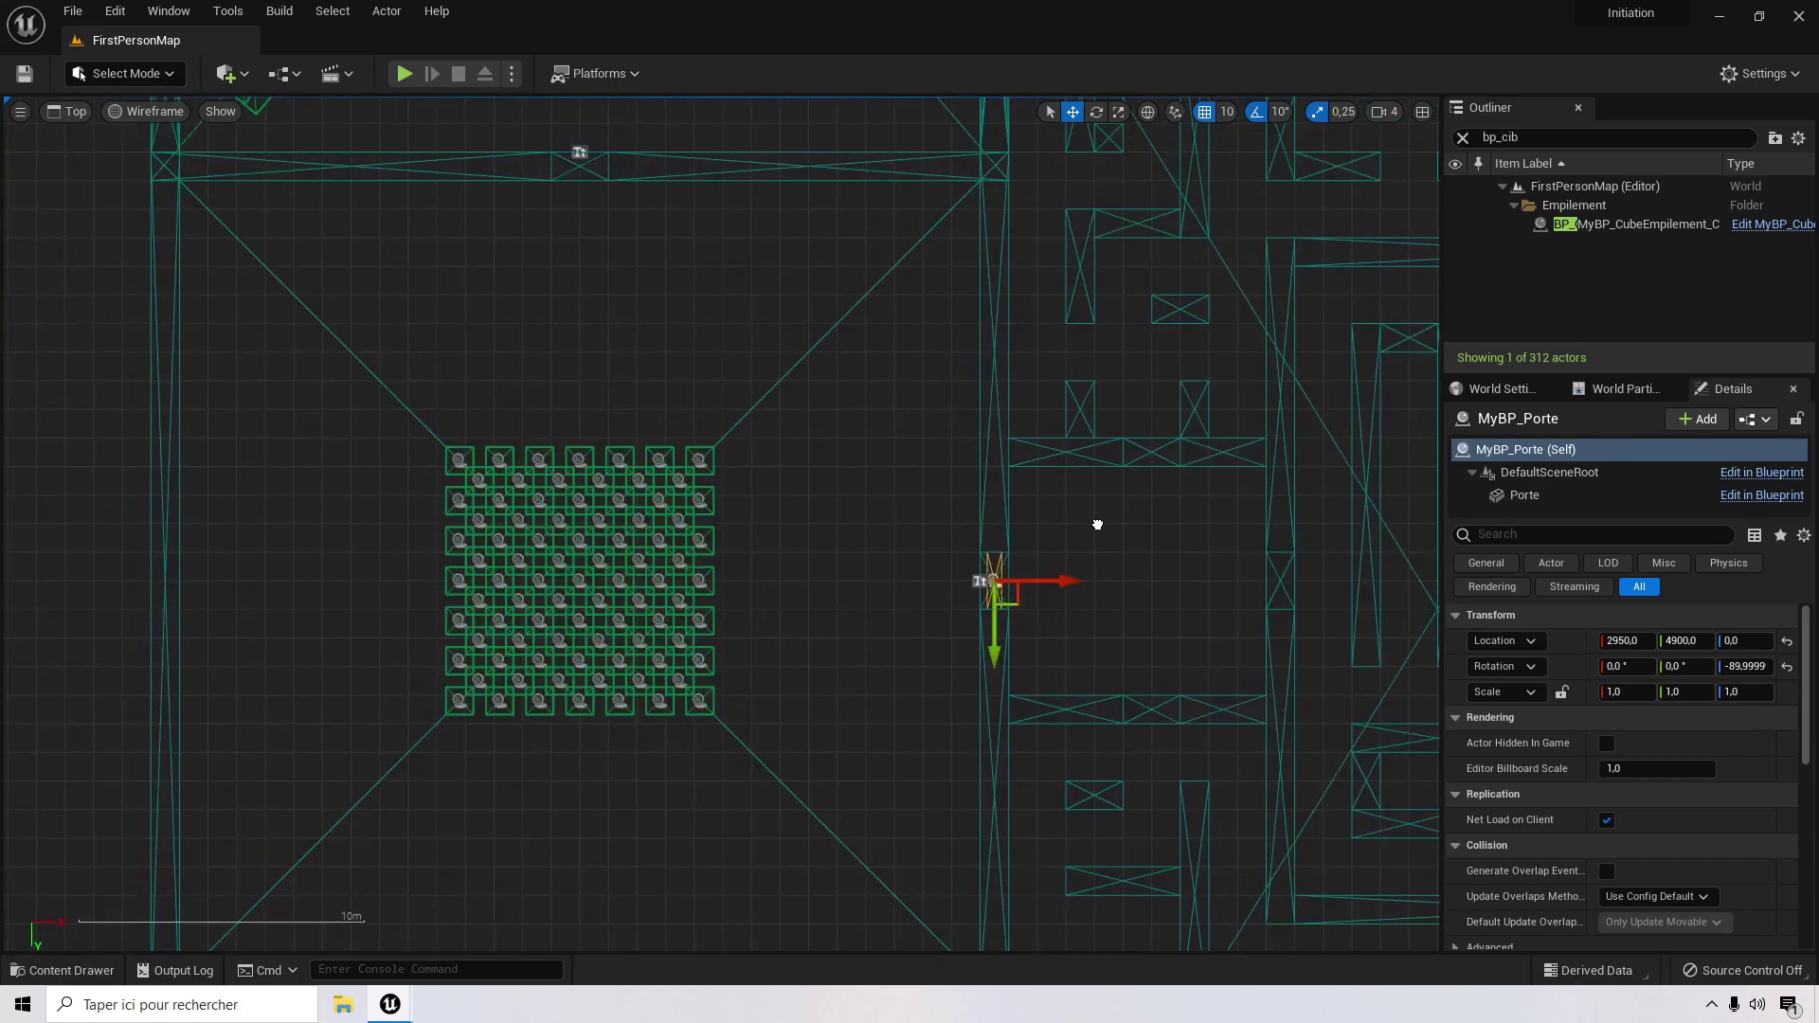
pyautogui.scroll(10, 1078, 642)
pyautogui.moveTo(957, 359); pyautogui.dragTo(987, 464, button='right')
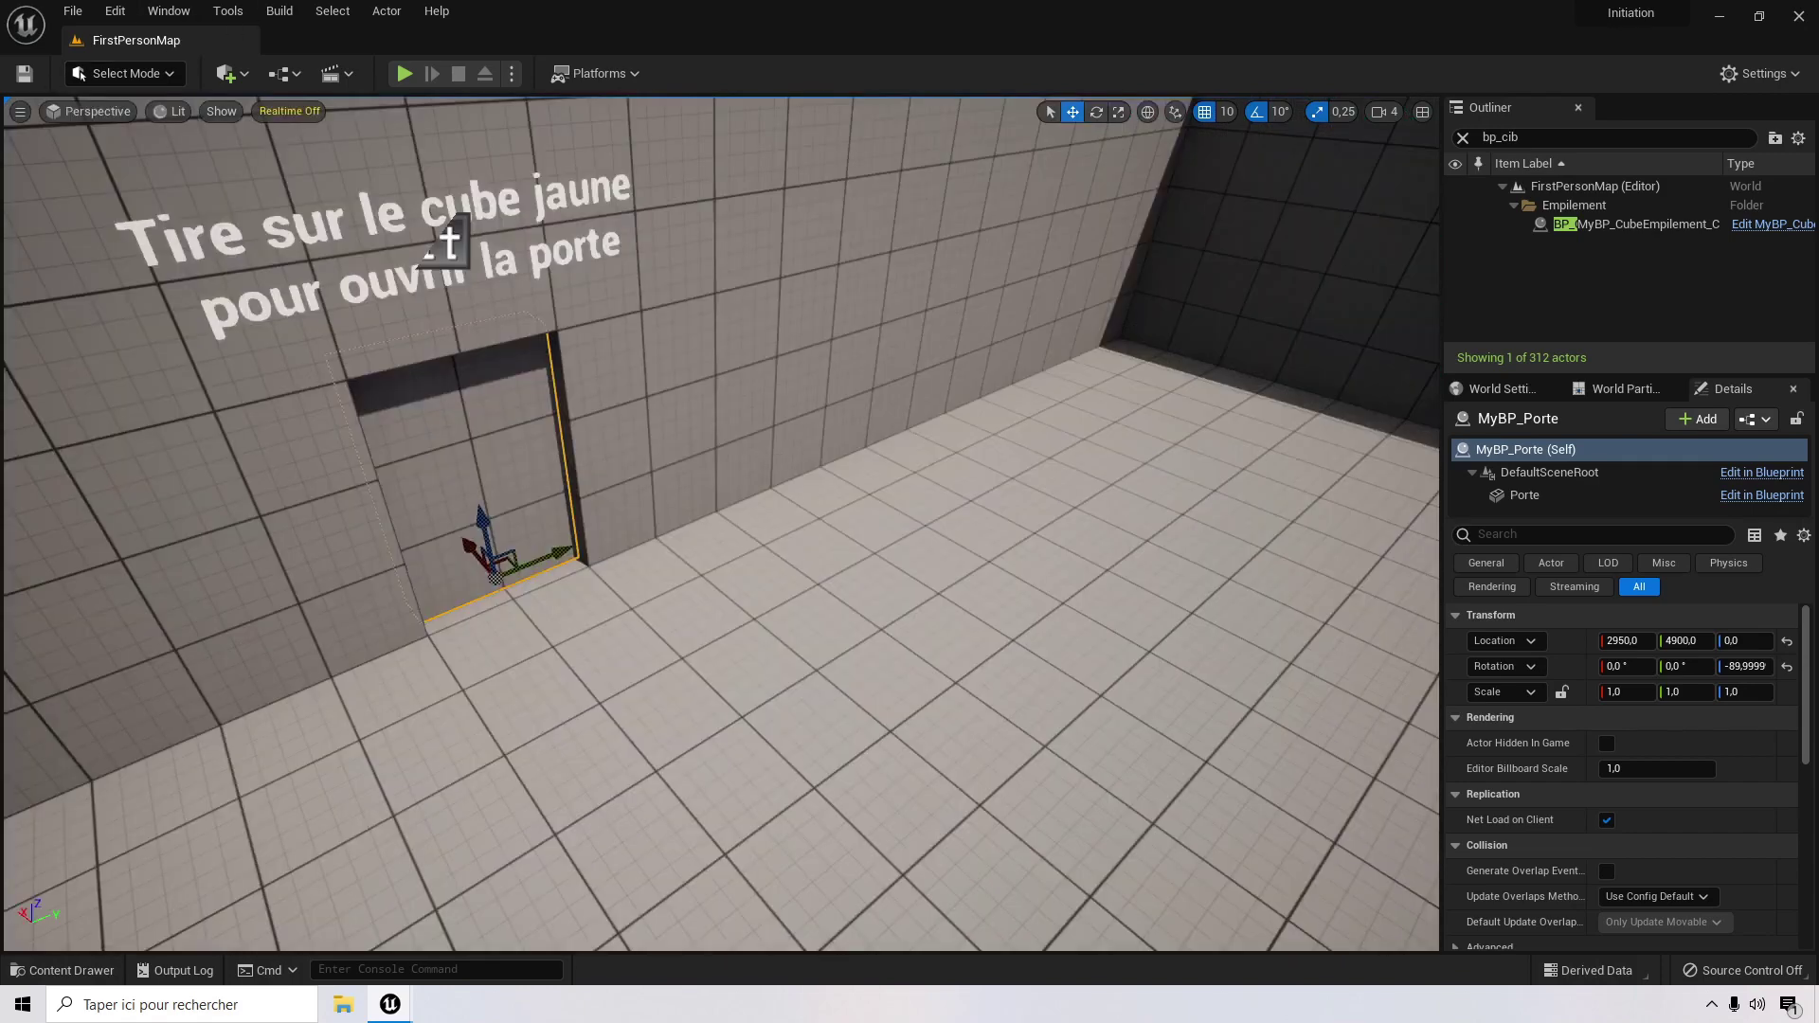
# Step: Play the level and cross the raised platforms to pick up the weapon
pyautogui.moveTo(794, 532); pyautogui.dragTo(737, 543, button='right')
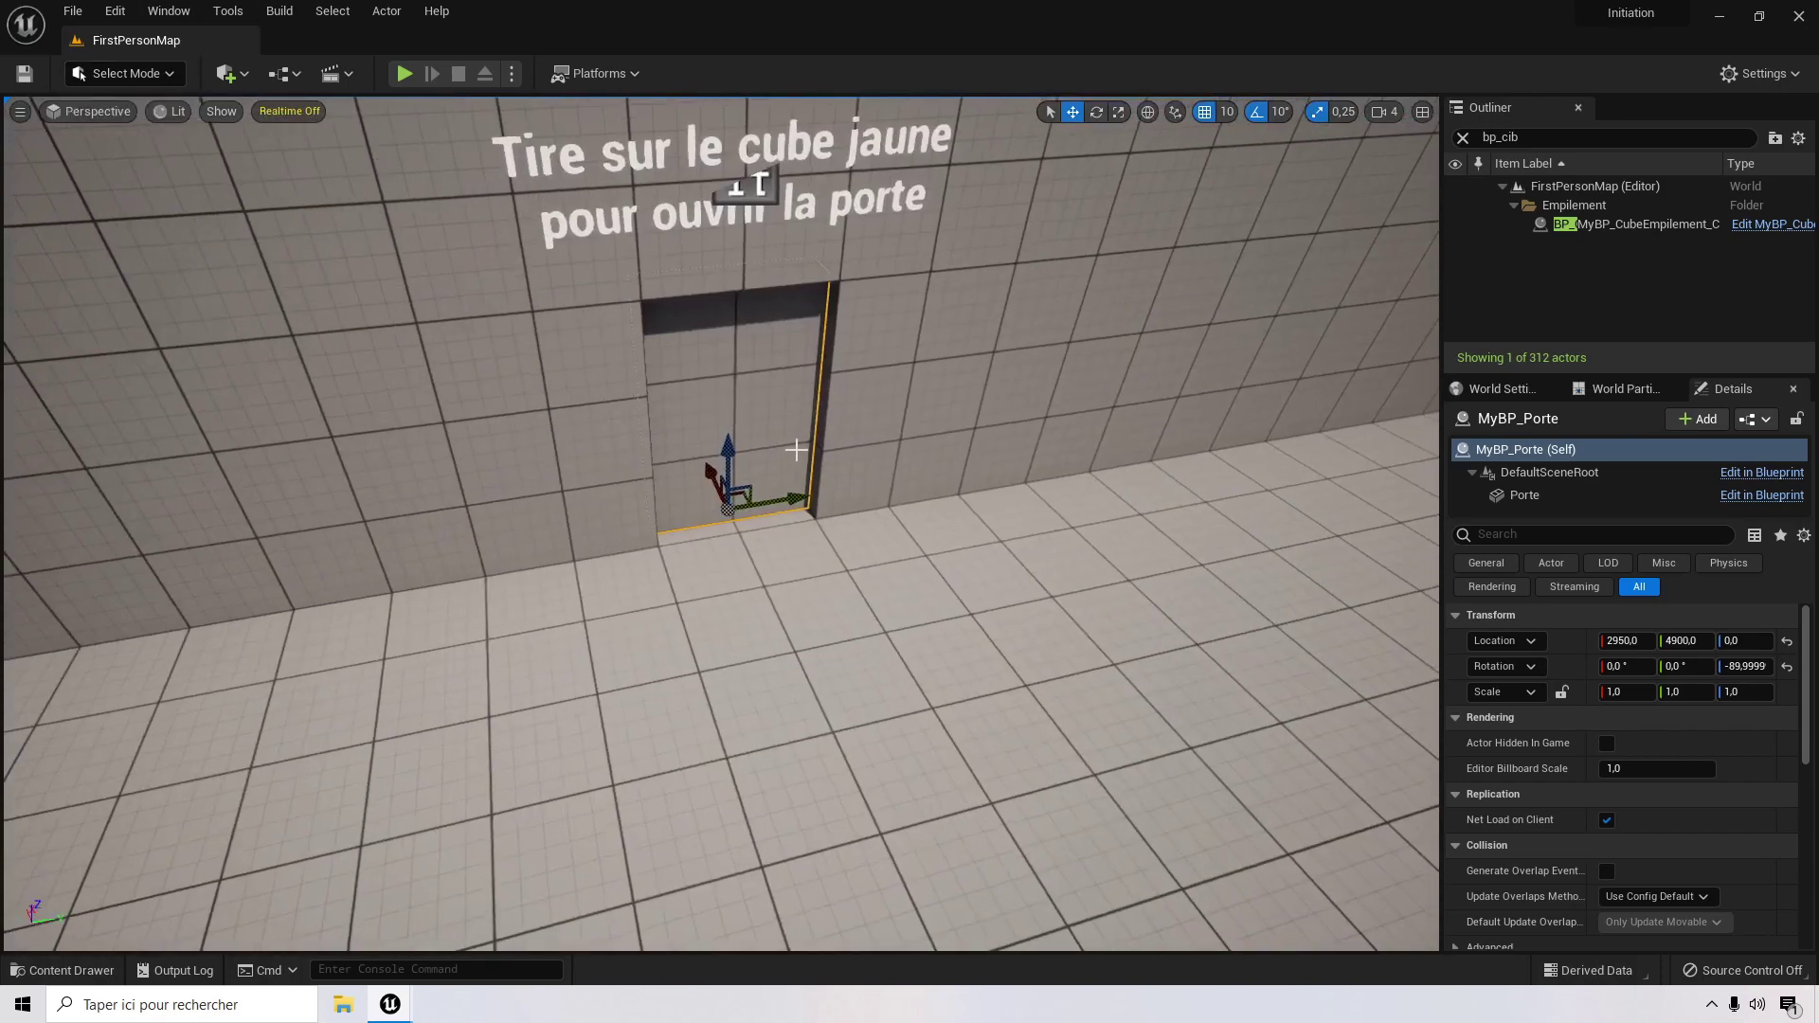
pyautogui.scroll(-5, 807, 446)
pyautogui.moveTo(807, 446); pyautogui.dragTo(1128, 507, button='right')
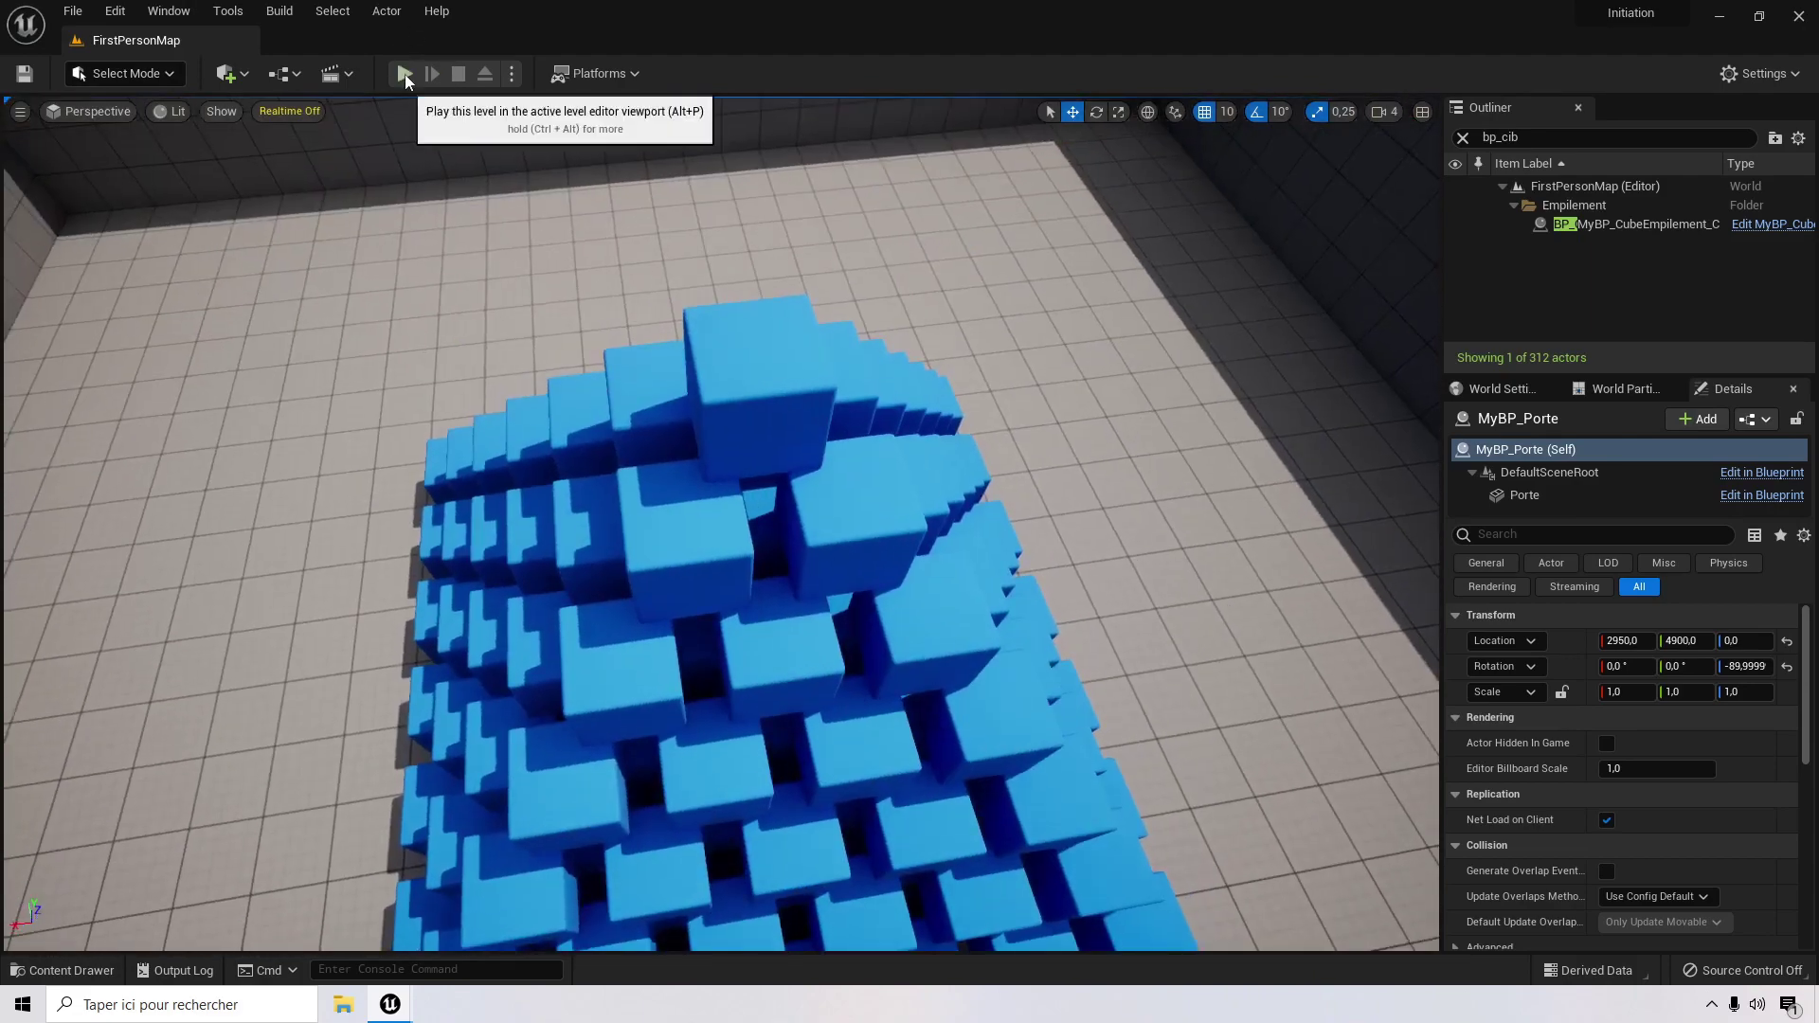
pyautogui.click(404, 73)
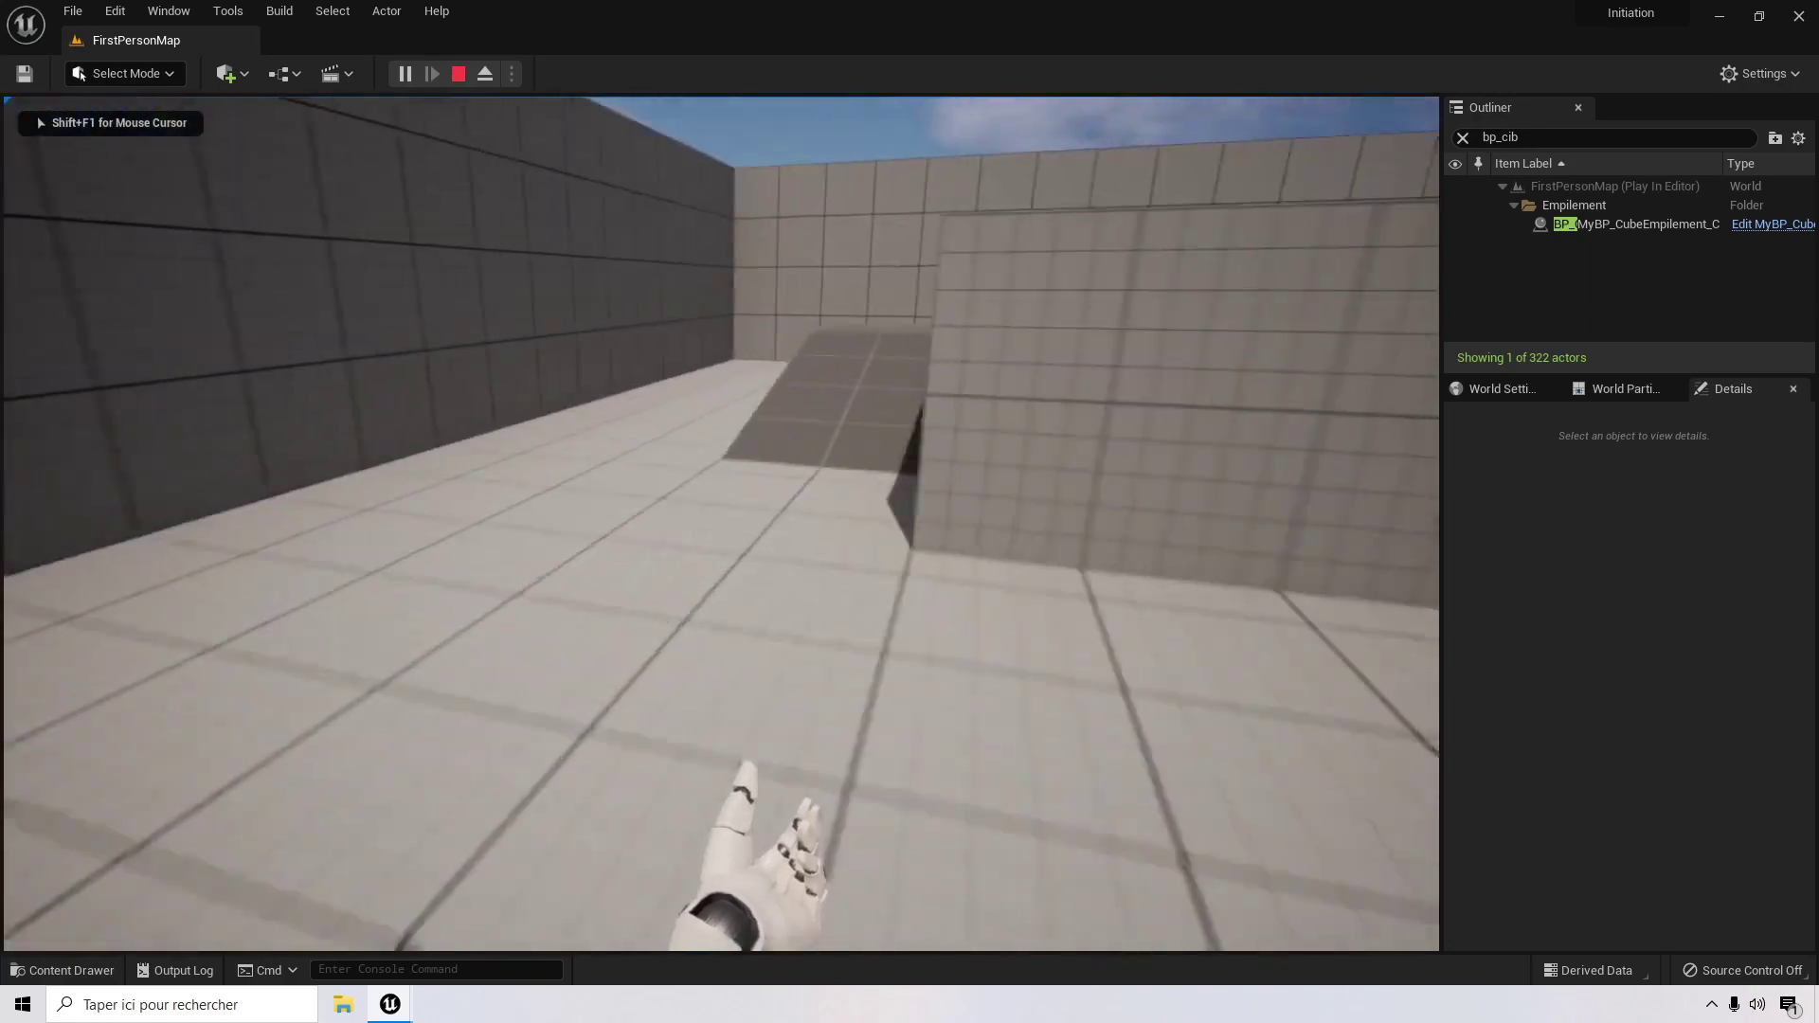
pyautogui.press('w')
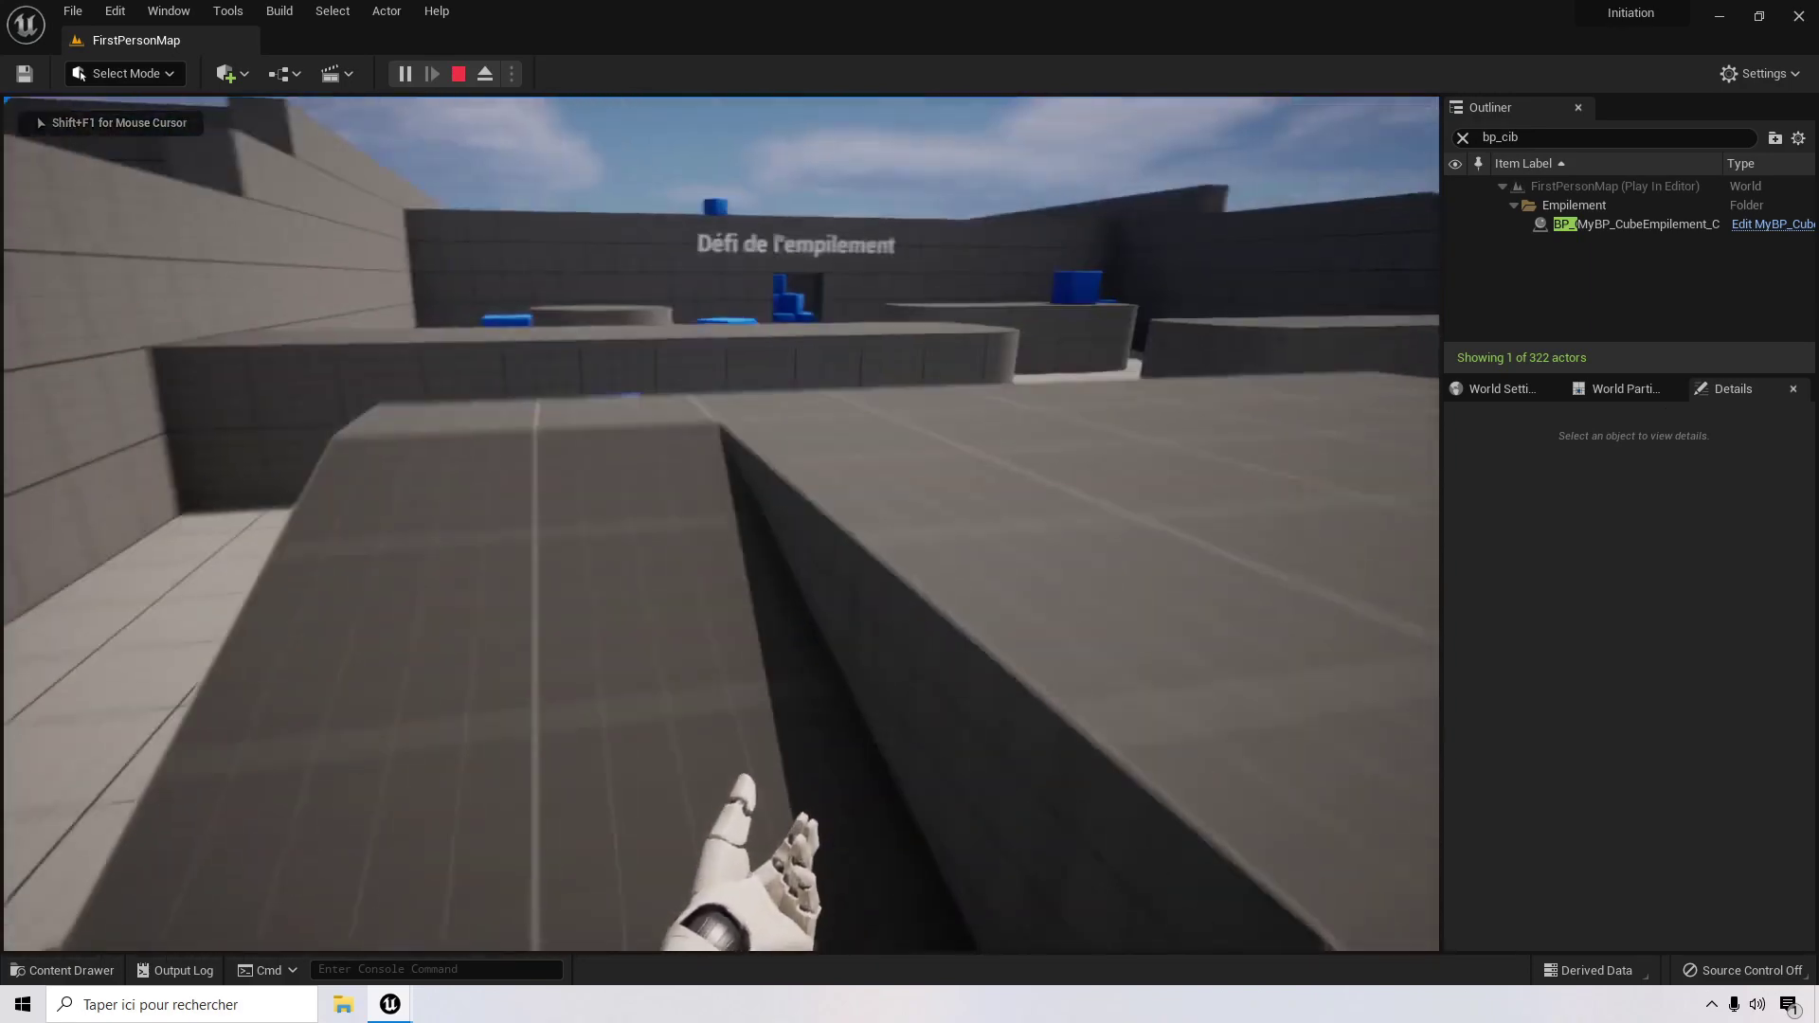
pyautogui.press('w')
pyautogui.press('space')
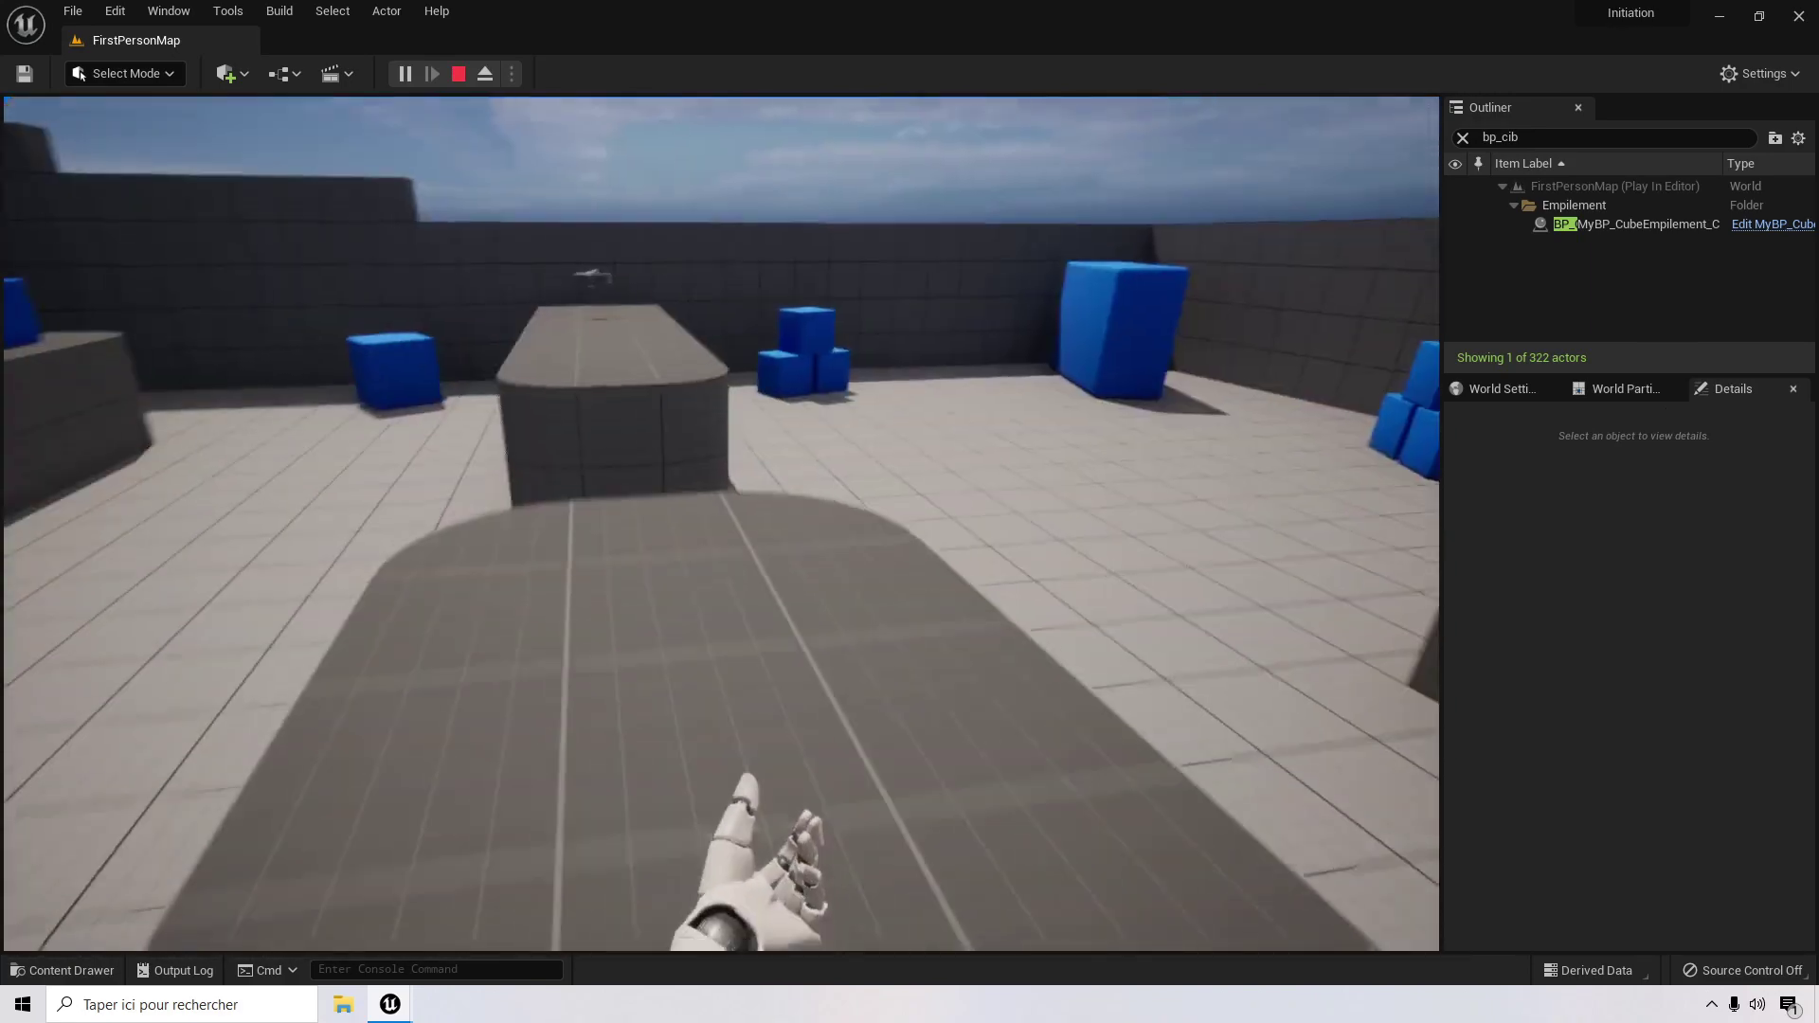
pyautogui.press('w')
pyautogui.press('space')
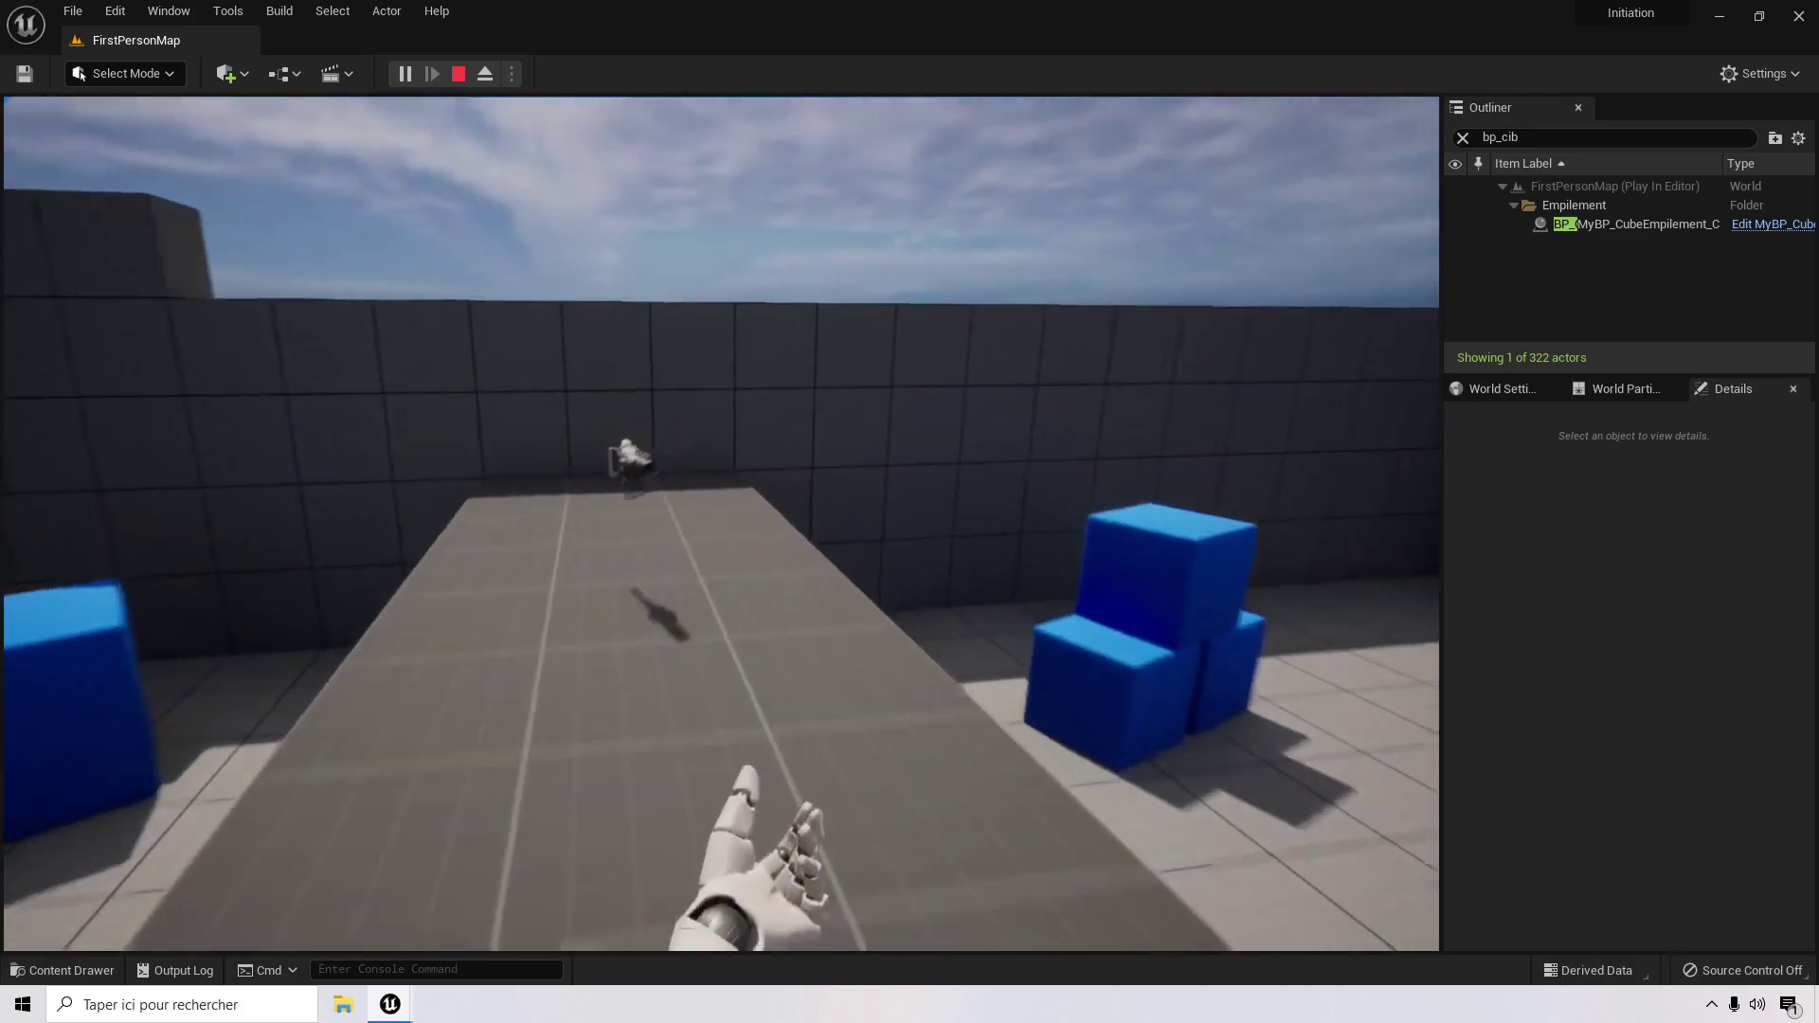
pyautogui.press('w')
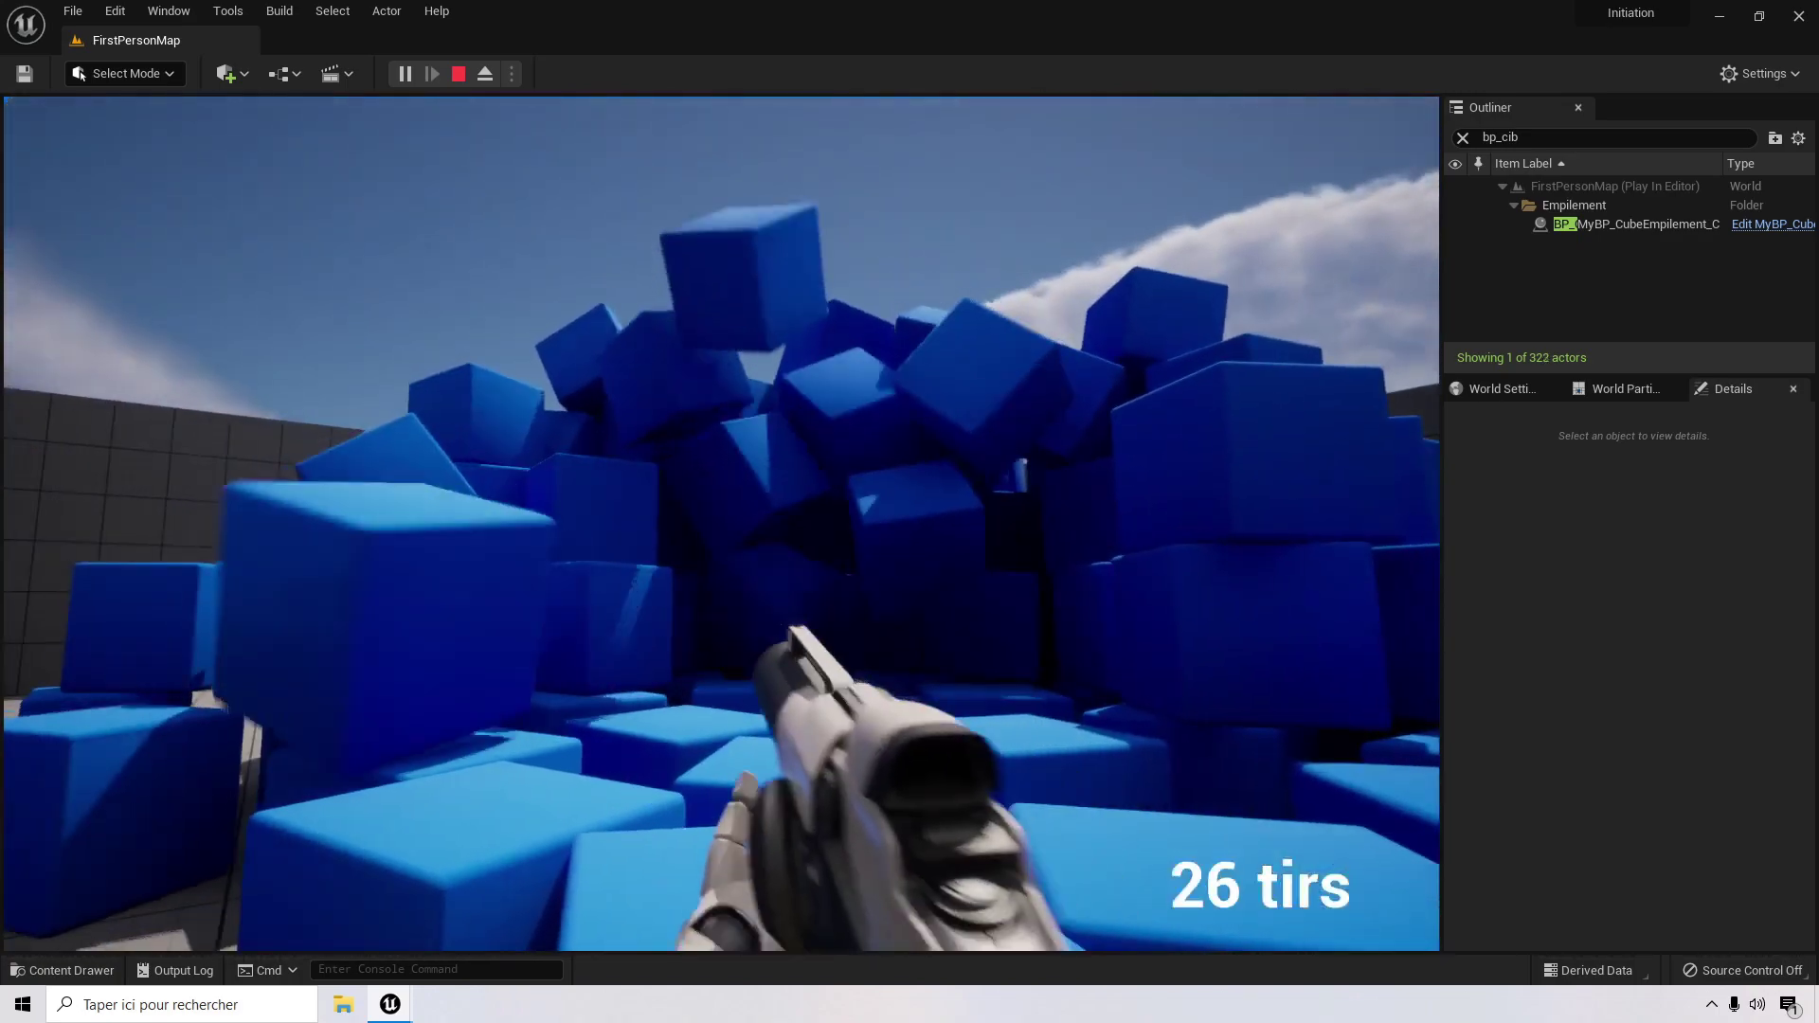
# Step: Shoot at the pile of blue cubes in the stacking room to uncover the target cube
pyautogui.click(721, 524)
pyautogui.click(722, 524)
pyautogui.click(722, 524)
pyautogui.click(722, 524)
pyautogui.click(722, 524)
pyautogui.click(722, 524)
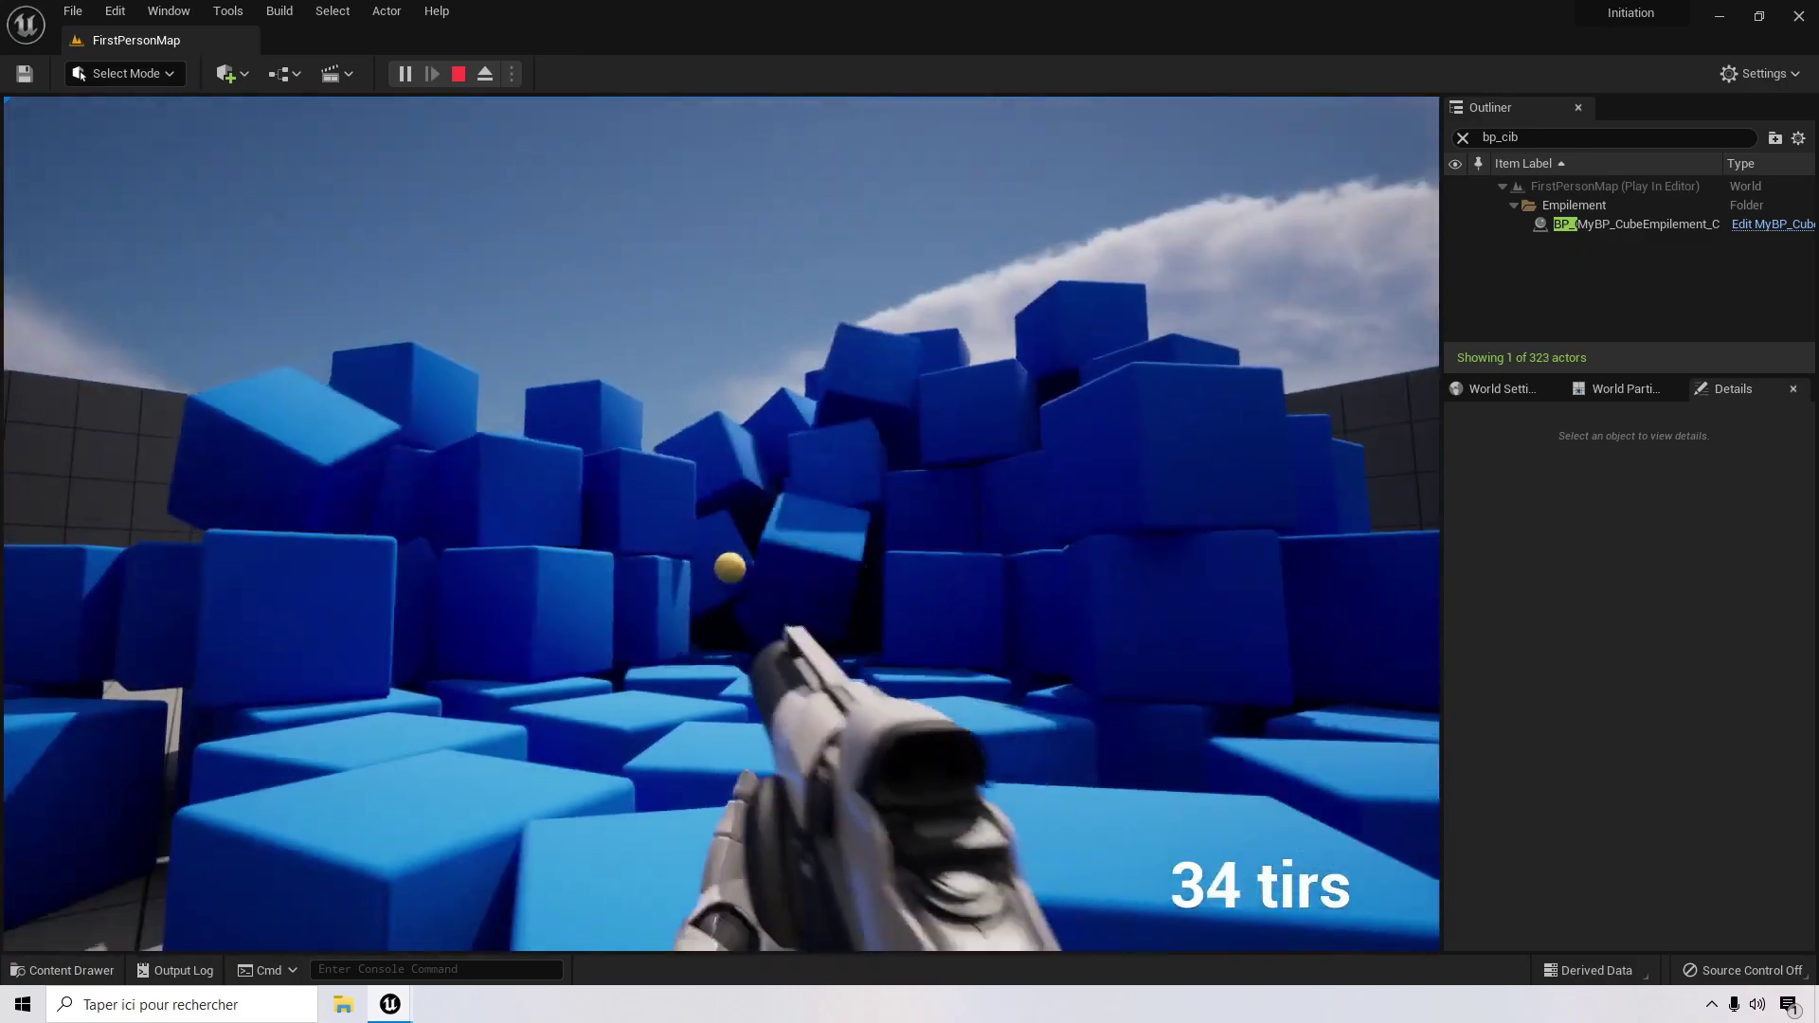
# Step: Test the level by shooting repeatedly at the stack of blue cubes, and end the play session
pyautogui.click(722, 524)
pyautogui.click(722, 523)
pyautogui.click(722, 524)
pyautogui.click(722, 523)
pyautogui.click(722, 524)
pyautogui.click(722, 524)
pyautogui.click(722, 524)
pyautogui.click(722, 524)
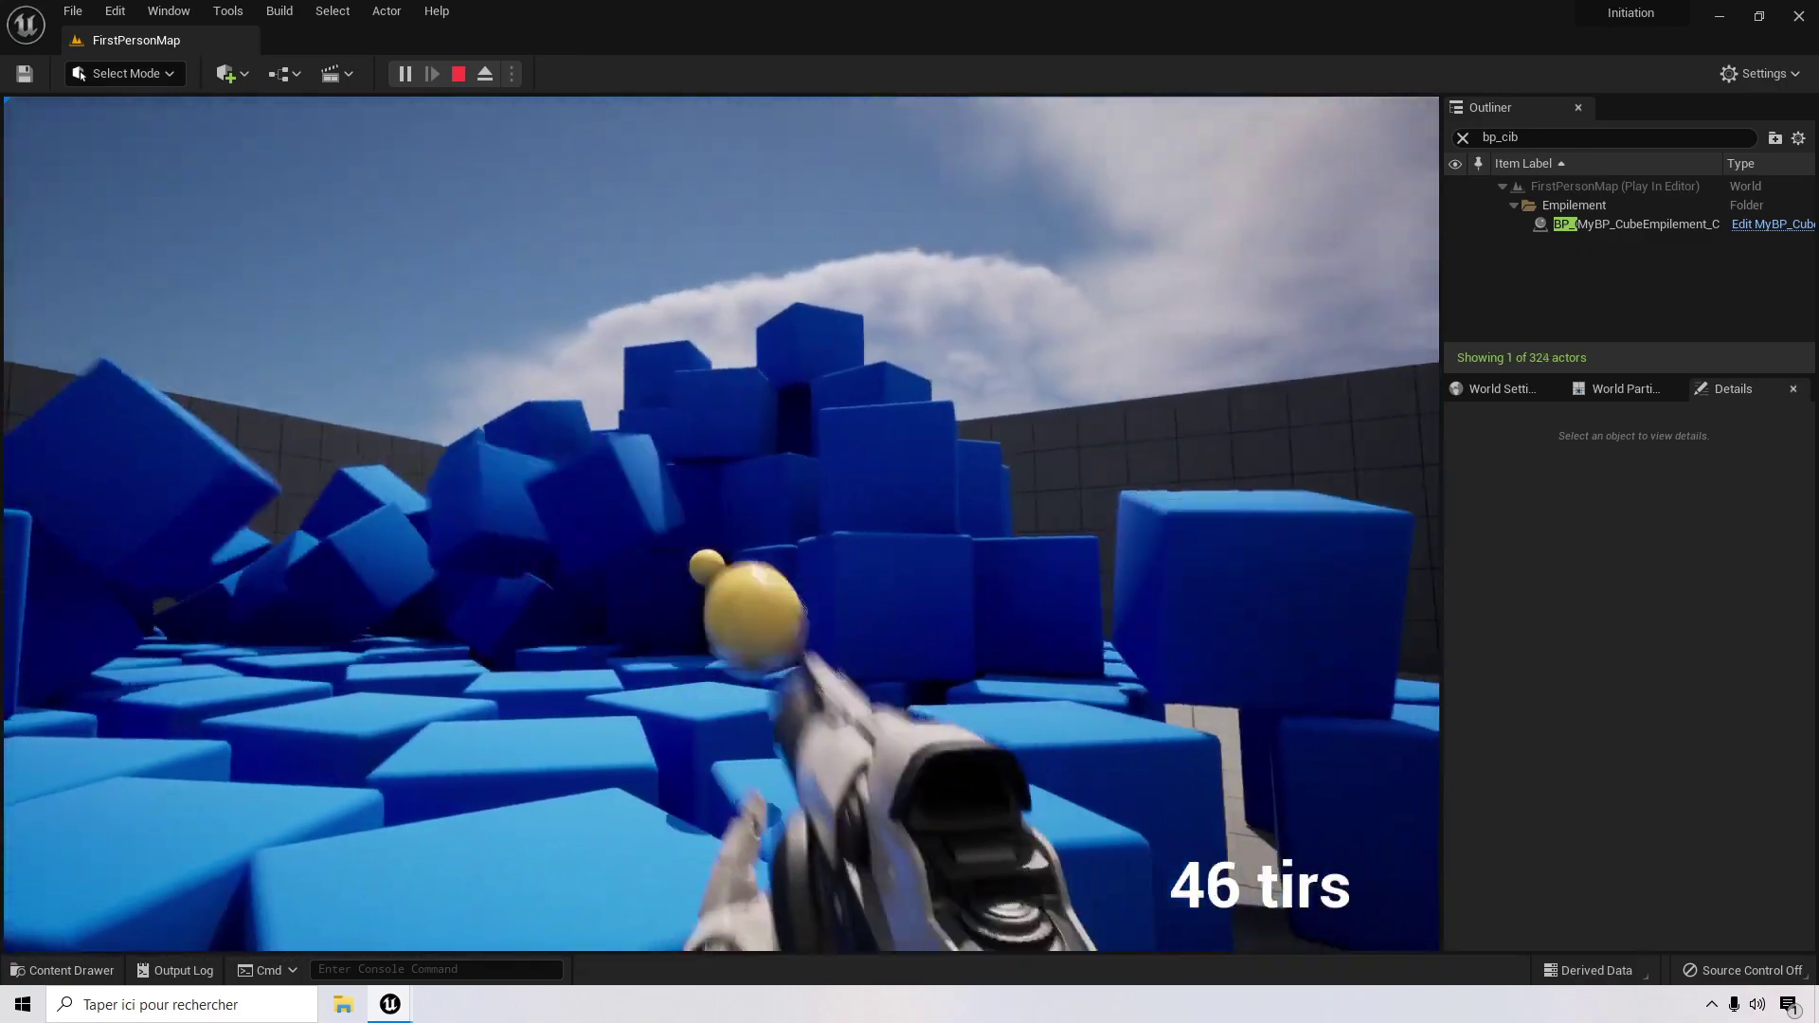
pyautogui.click(721, 524)
pyautogui.click(722, 524)
pyautogui.click(722, 524)
pyautogui.click(722, 524)
pyautogui.click(722, 524)
pyautogui.click(722, 523)
pyautogui.click(722, 524)
pyautogui.click(722, 524)
pyautogui.click(722, 524)
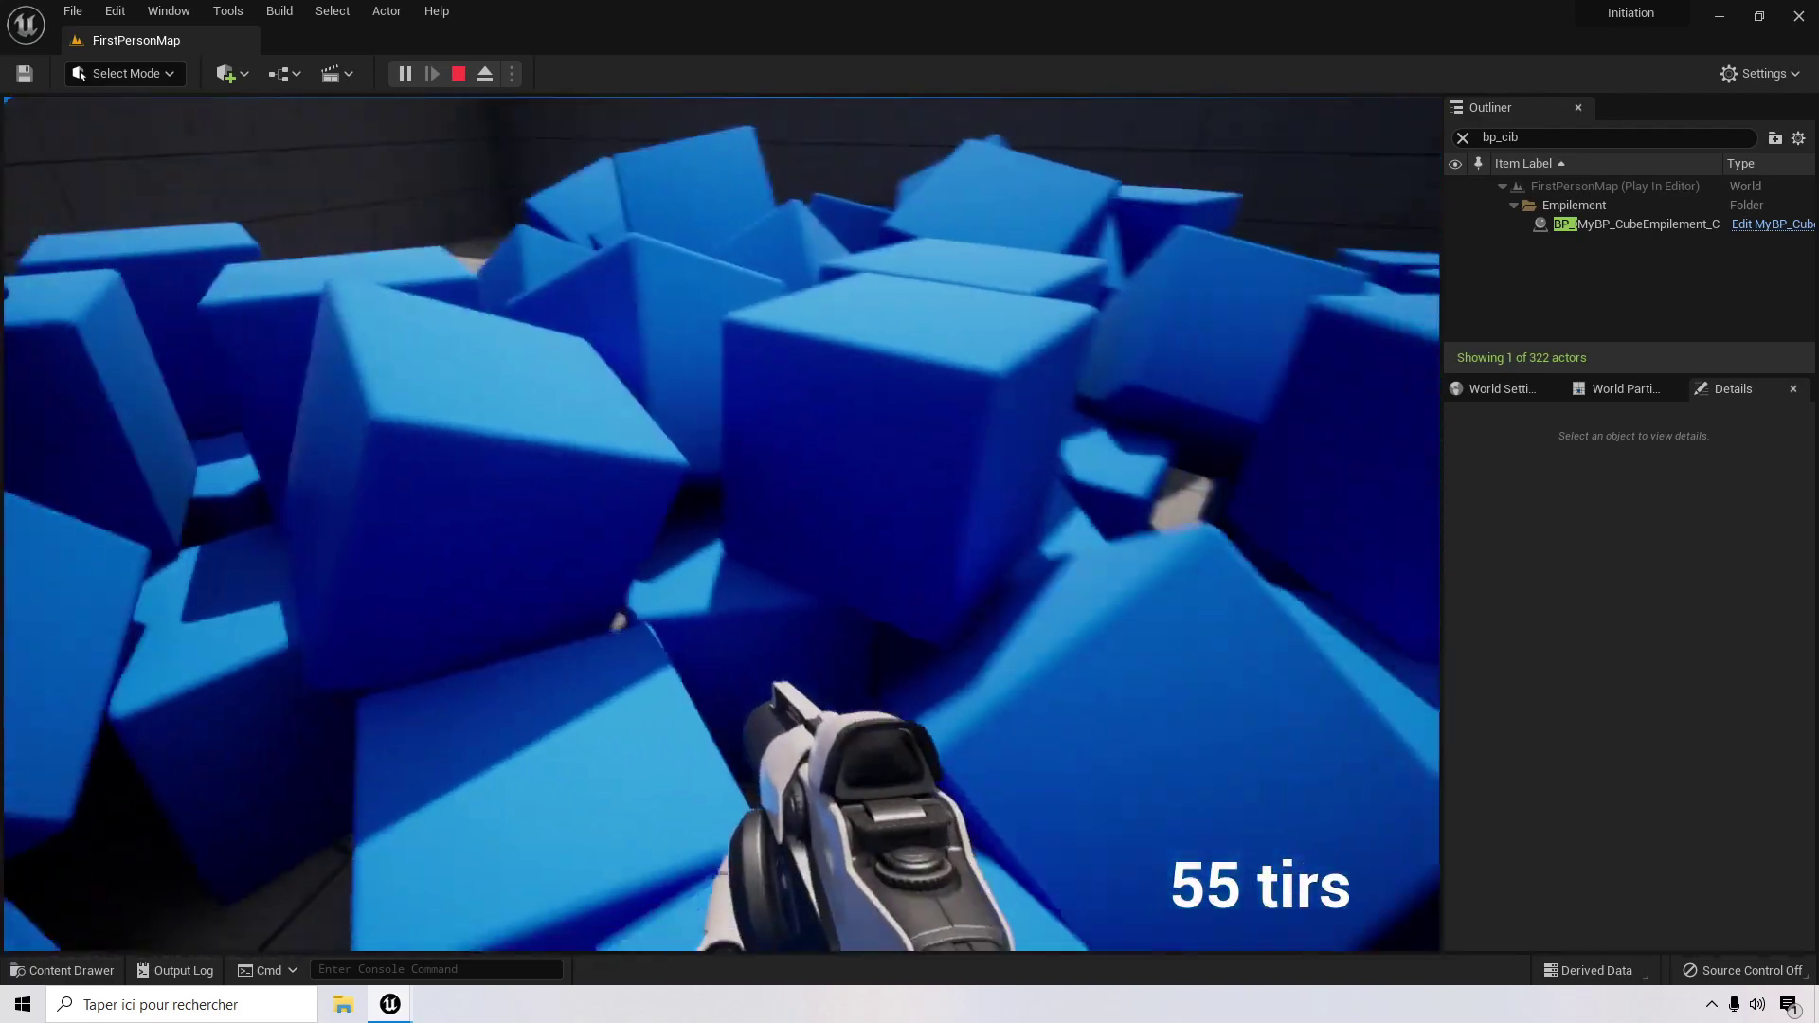
pyautogui.press('Escape')
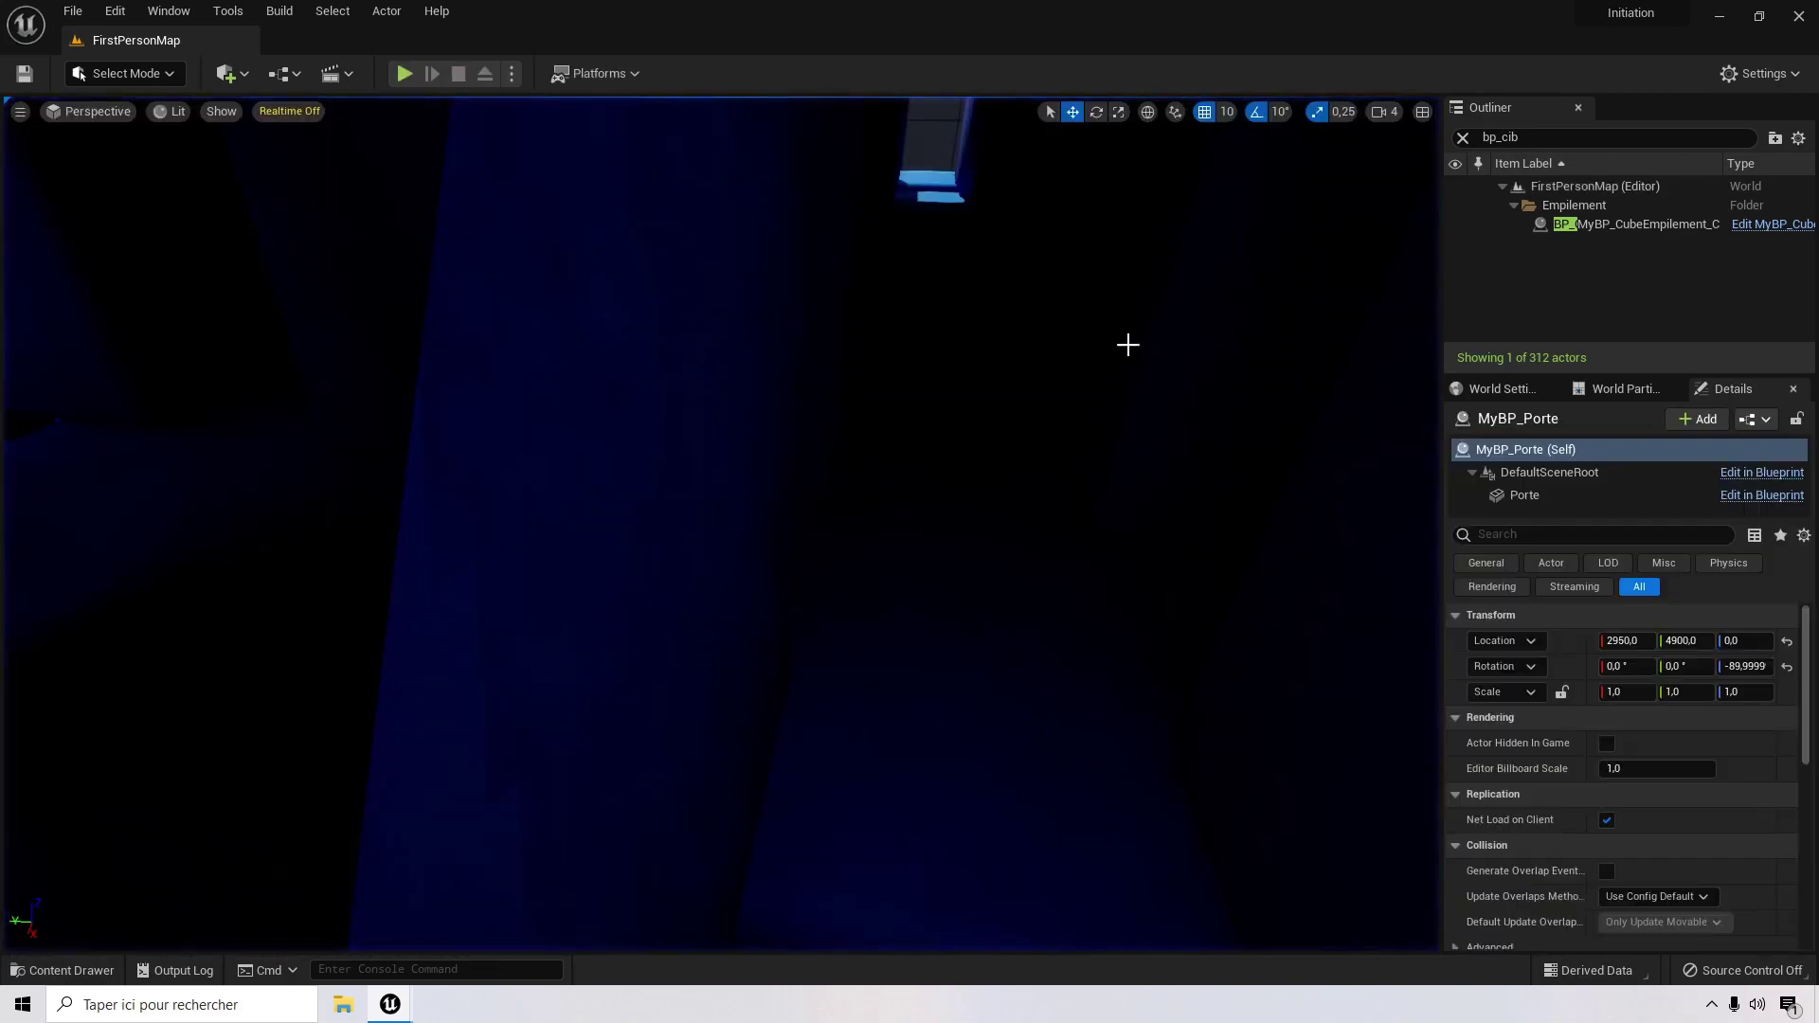
# Step: Select the BP_Cible actor in the Empilement folder of the level
pyautogui.scroll(-10, 1134, 340)
pyautogui.moveTo(1145, 280); pyautogui.dragTo(1341, 365, button='right')
pyautogui.click(1626, 225)
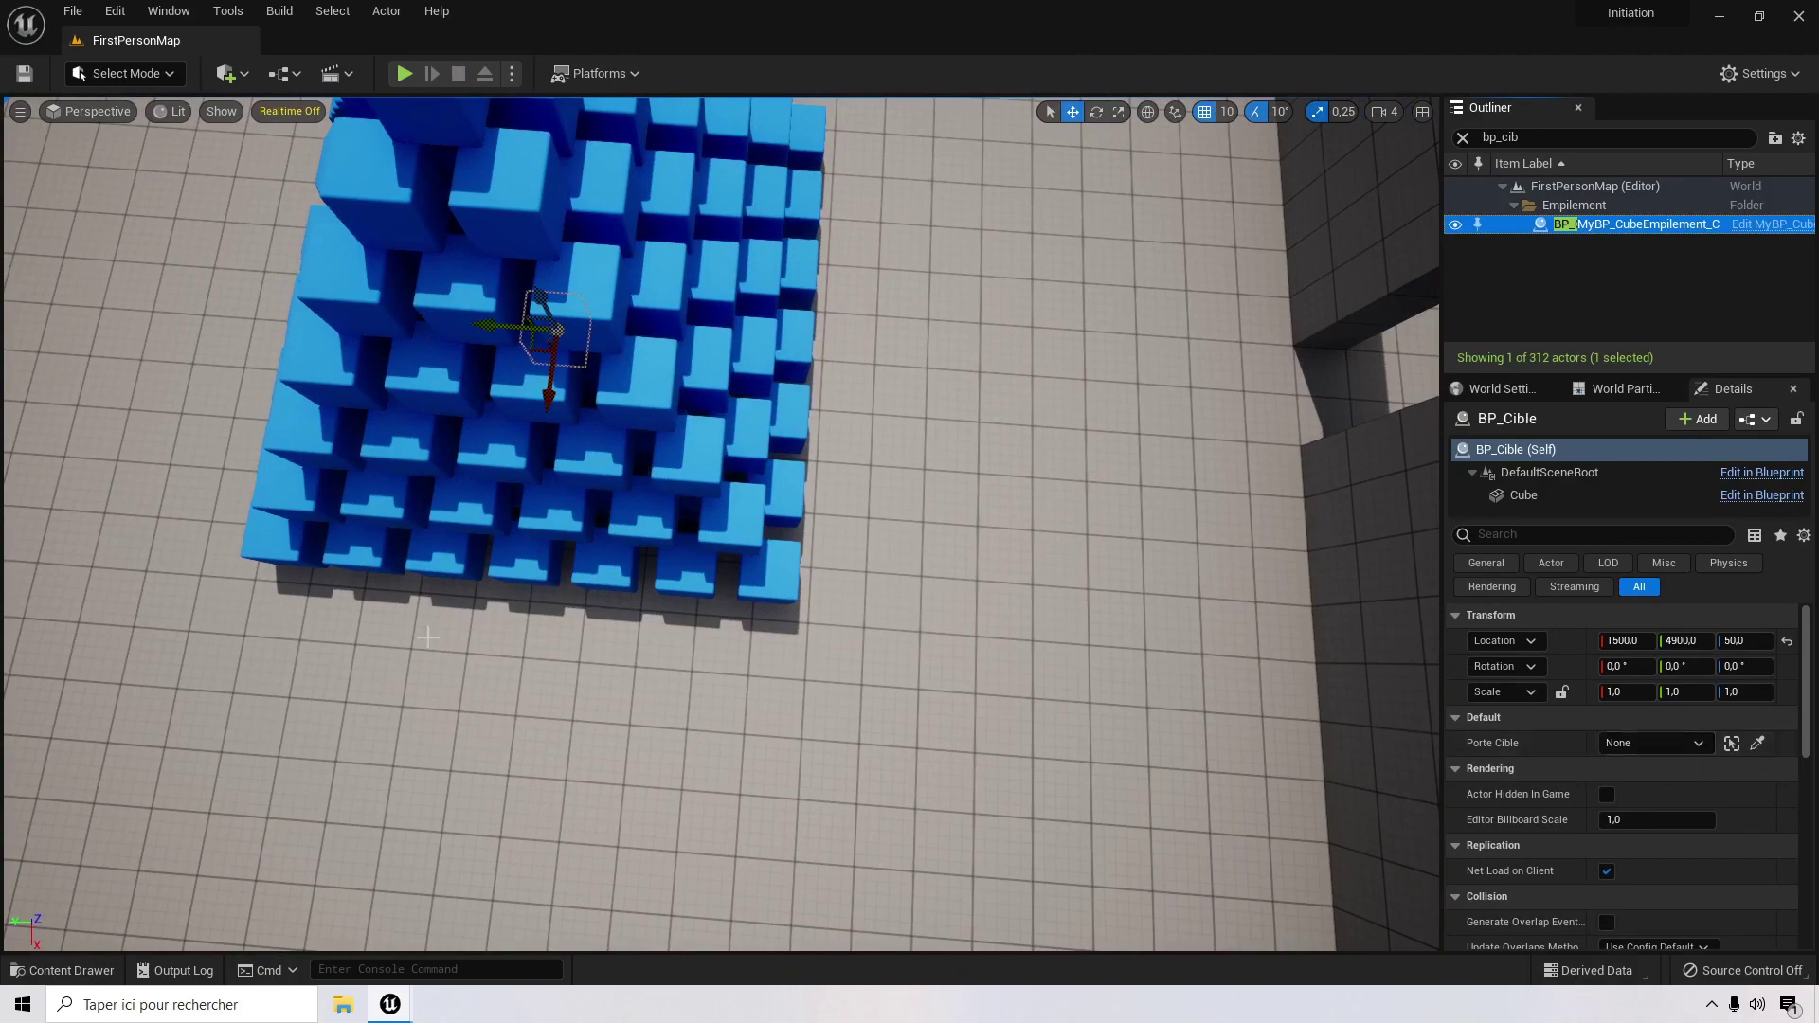
# Step: Examine the event graph of MyBP_CubeEmpilement, covering the door movement, initial cube rotation and appearance change sections
pyautogui.moveTo(390, 1004)
pyautogui.click(468, 923)
pyautogui.click(168, 42)
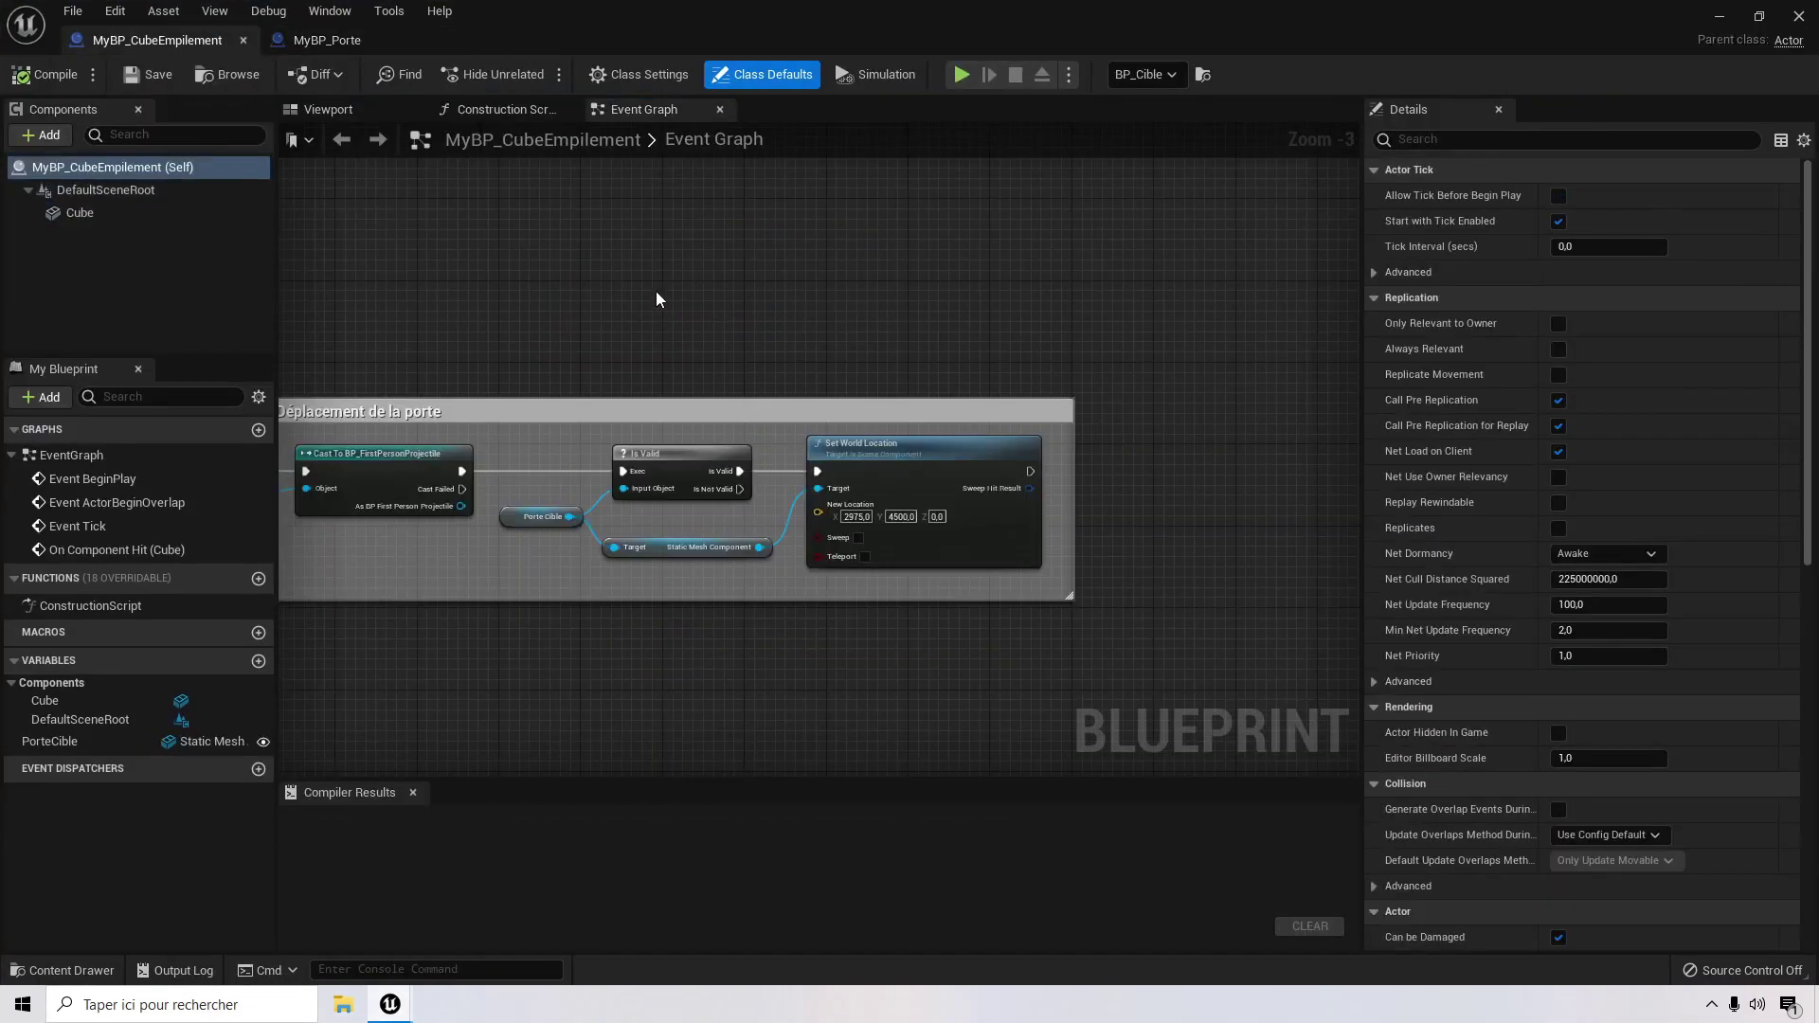
pyautogui.moveTo(656, 292); pyautogui.dragTo(838, 785, button='right')
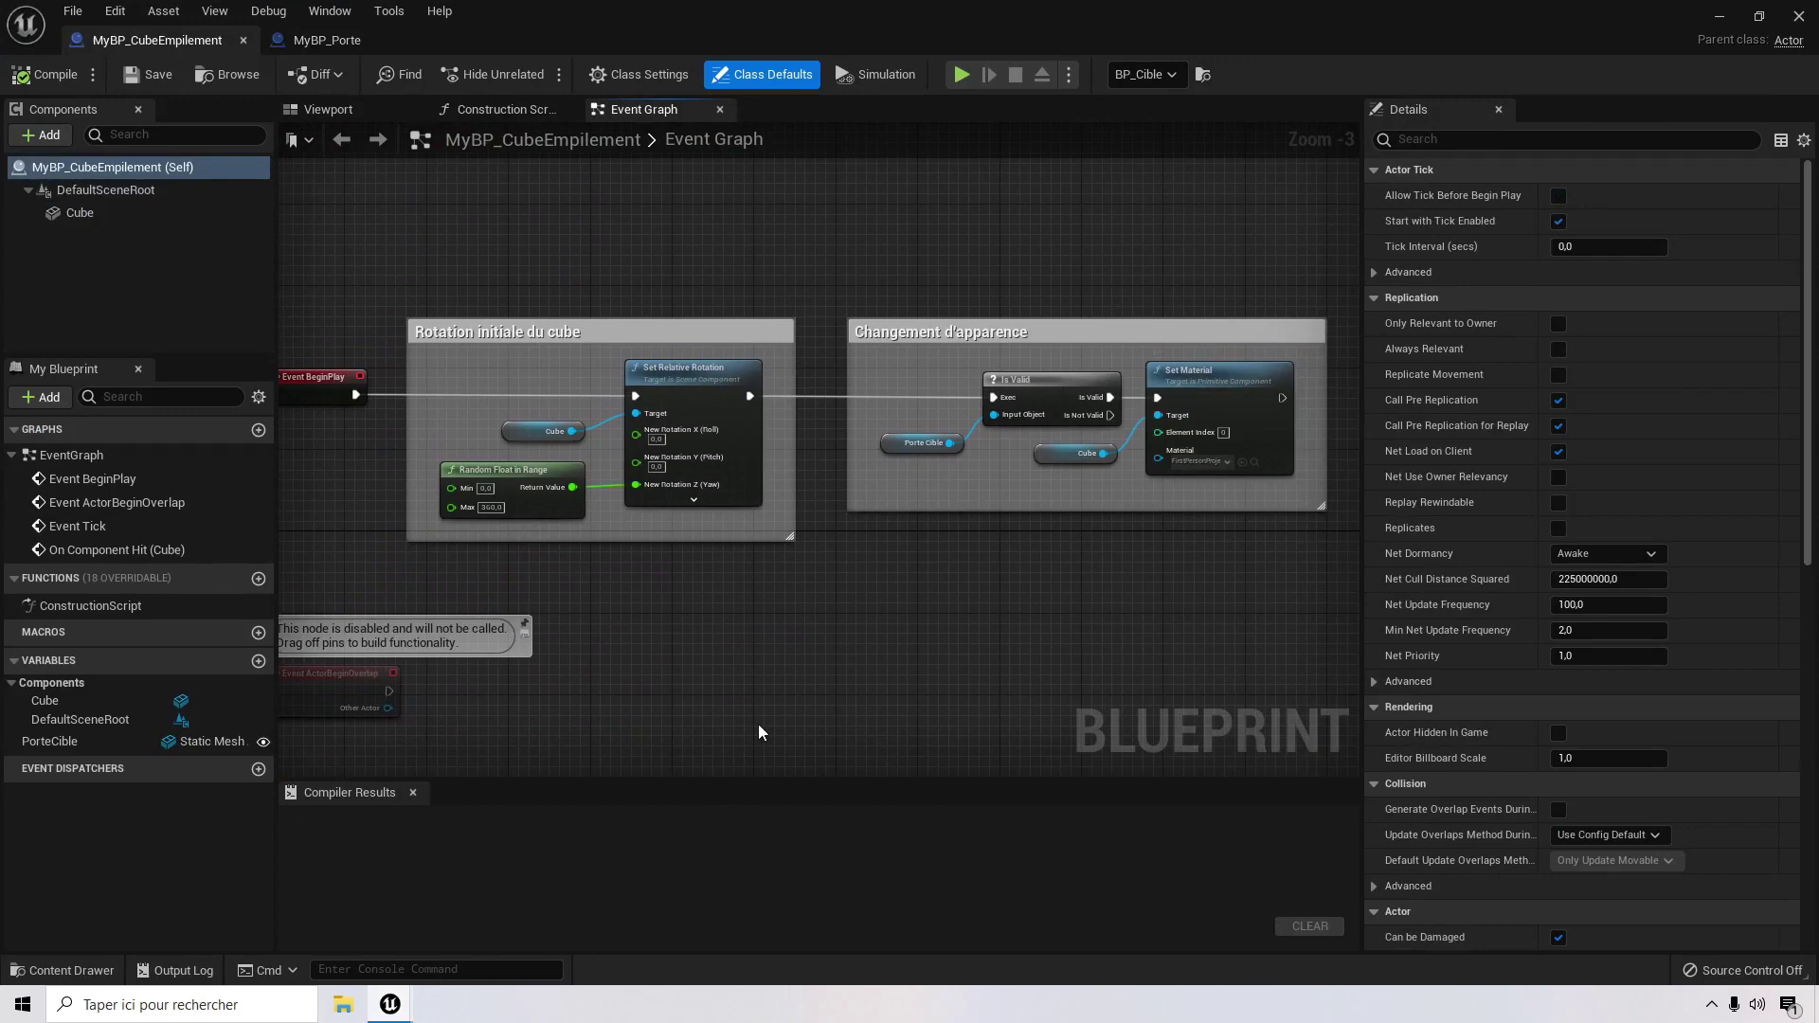
pyautogui.moveTo(758, 732)
pyautogui.mouseDown(button='right')
pyautogui.moveTo(830, 271)
pyautogui.moveTo(772, 486)
pyautogui.moveTo(772, 756)
pyautogui.moveTo(750, 717)
pyautogui.moveTo(723, 731)
pyautogui.mouseUp(button='right')
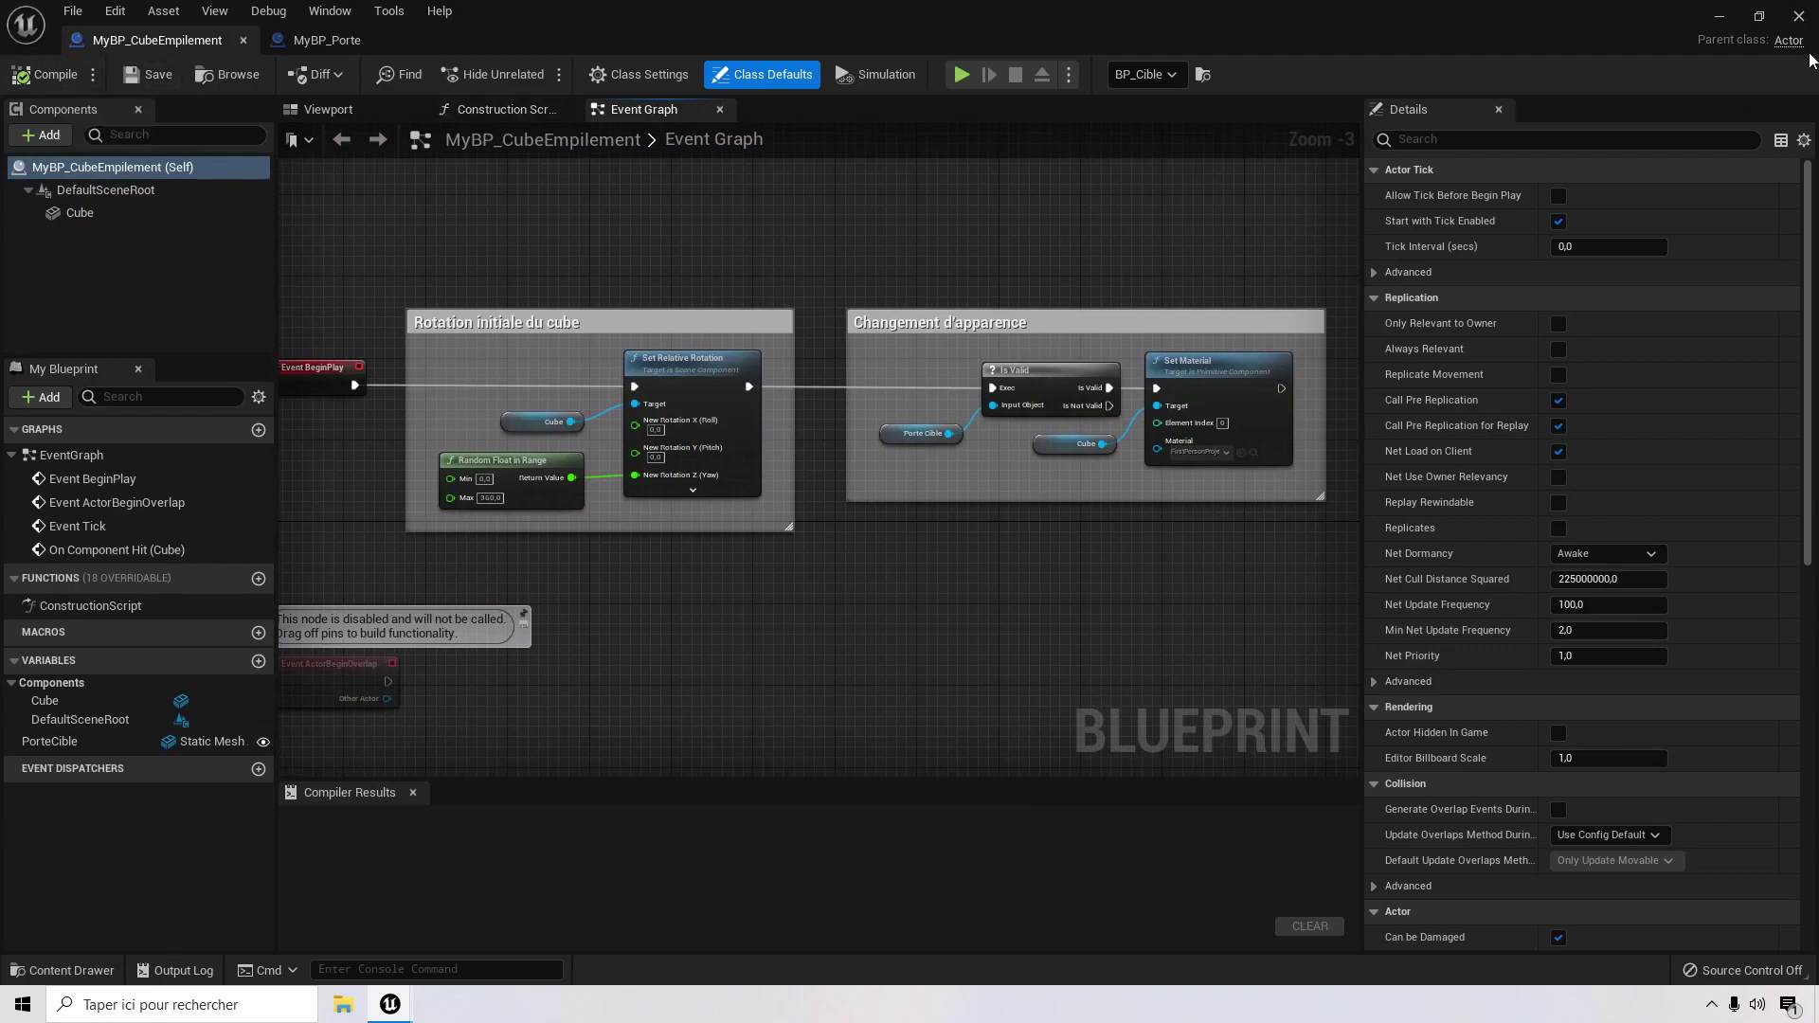
pyautogui.click(1719, 17)
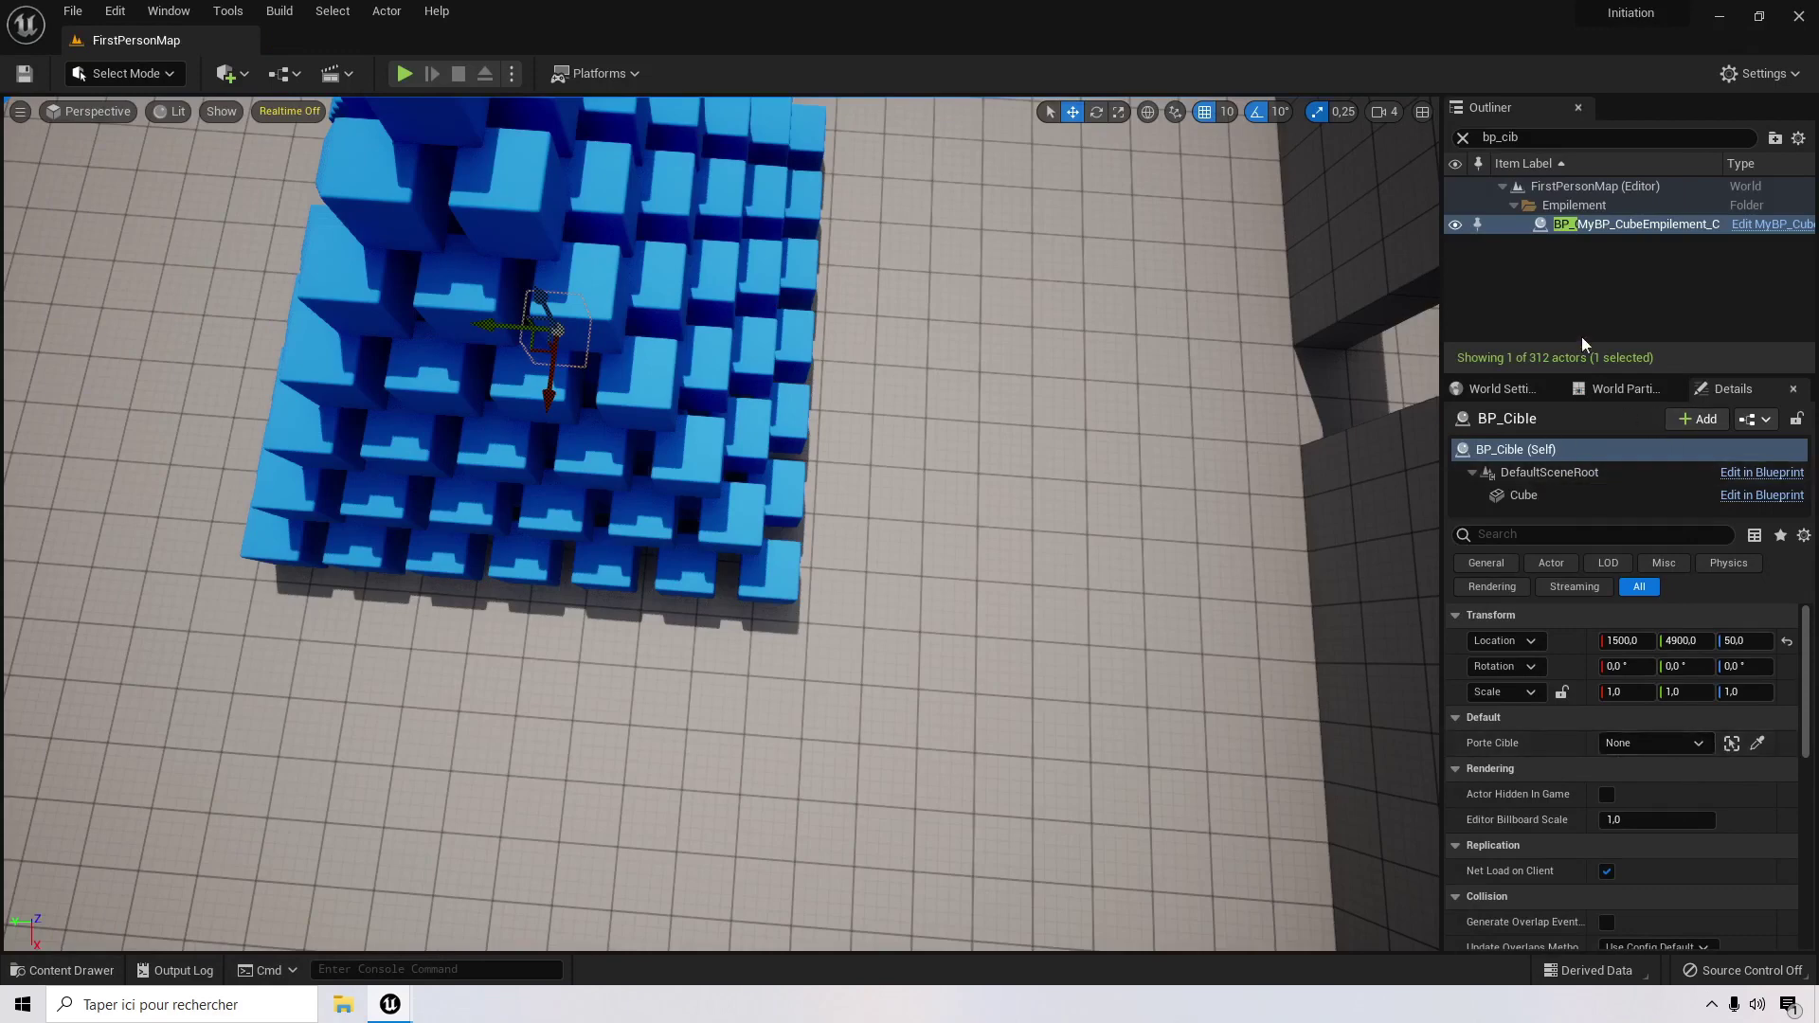
# Step: Check the actors offered for BP_Cible's Porte Cible and select the door under the wall text to identify its blueprint
pyautogui.click(1650, 743)
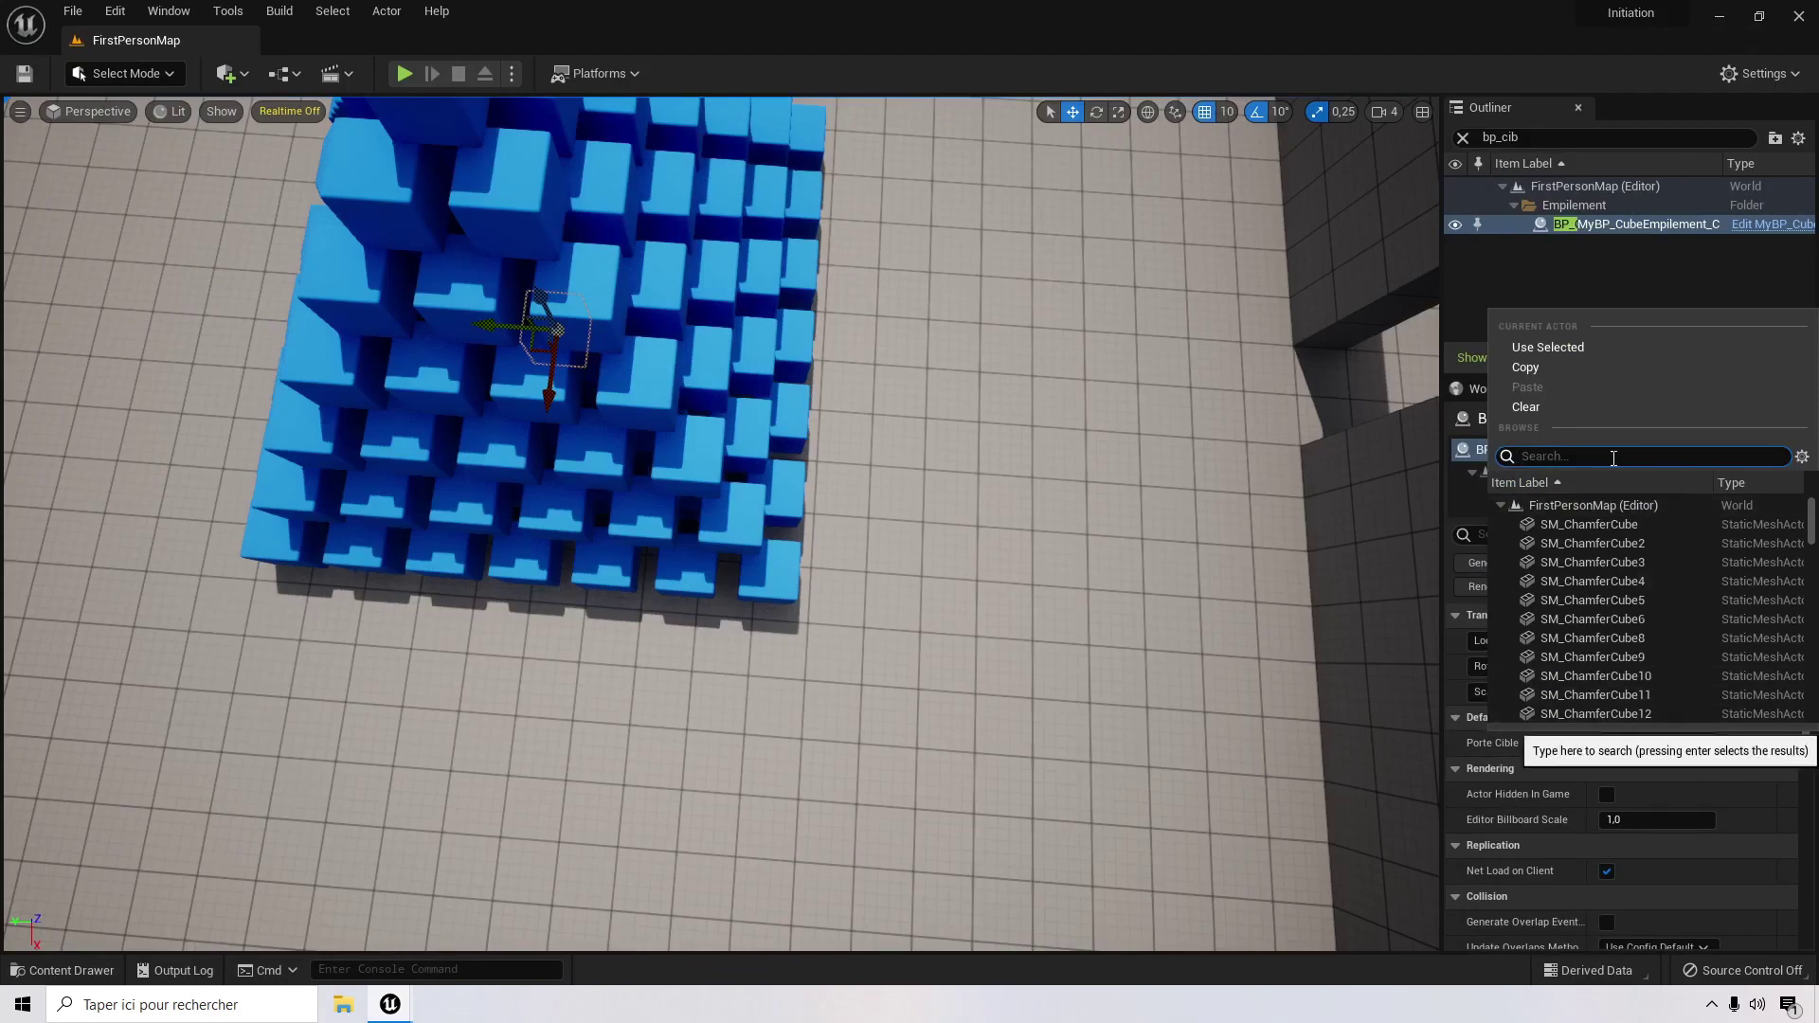
pyautogui.click(979, 369)
pyautogui.press('f')
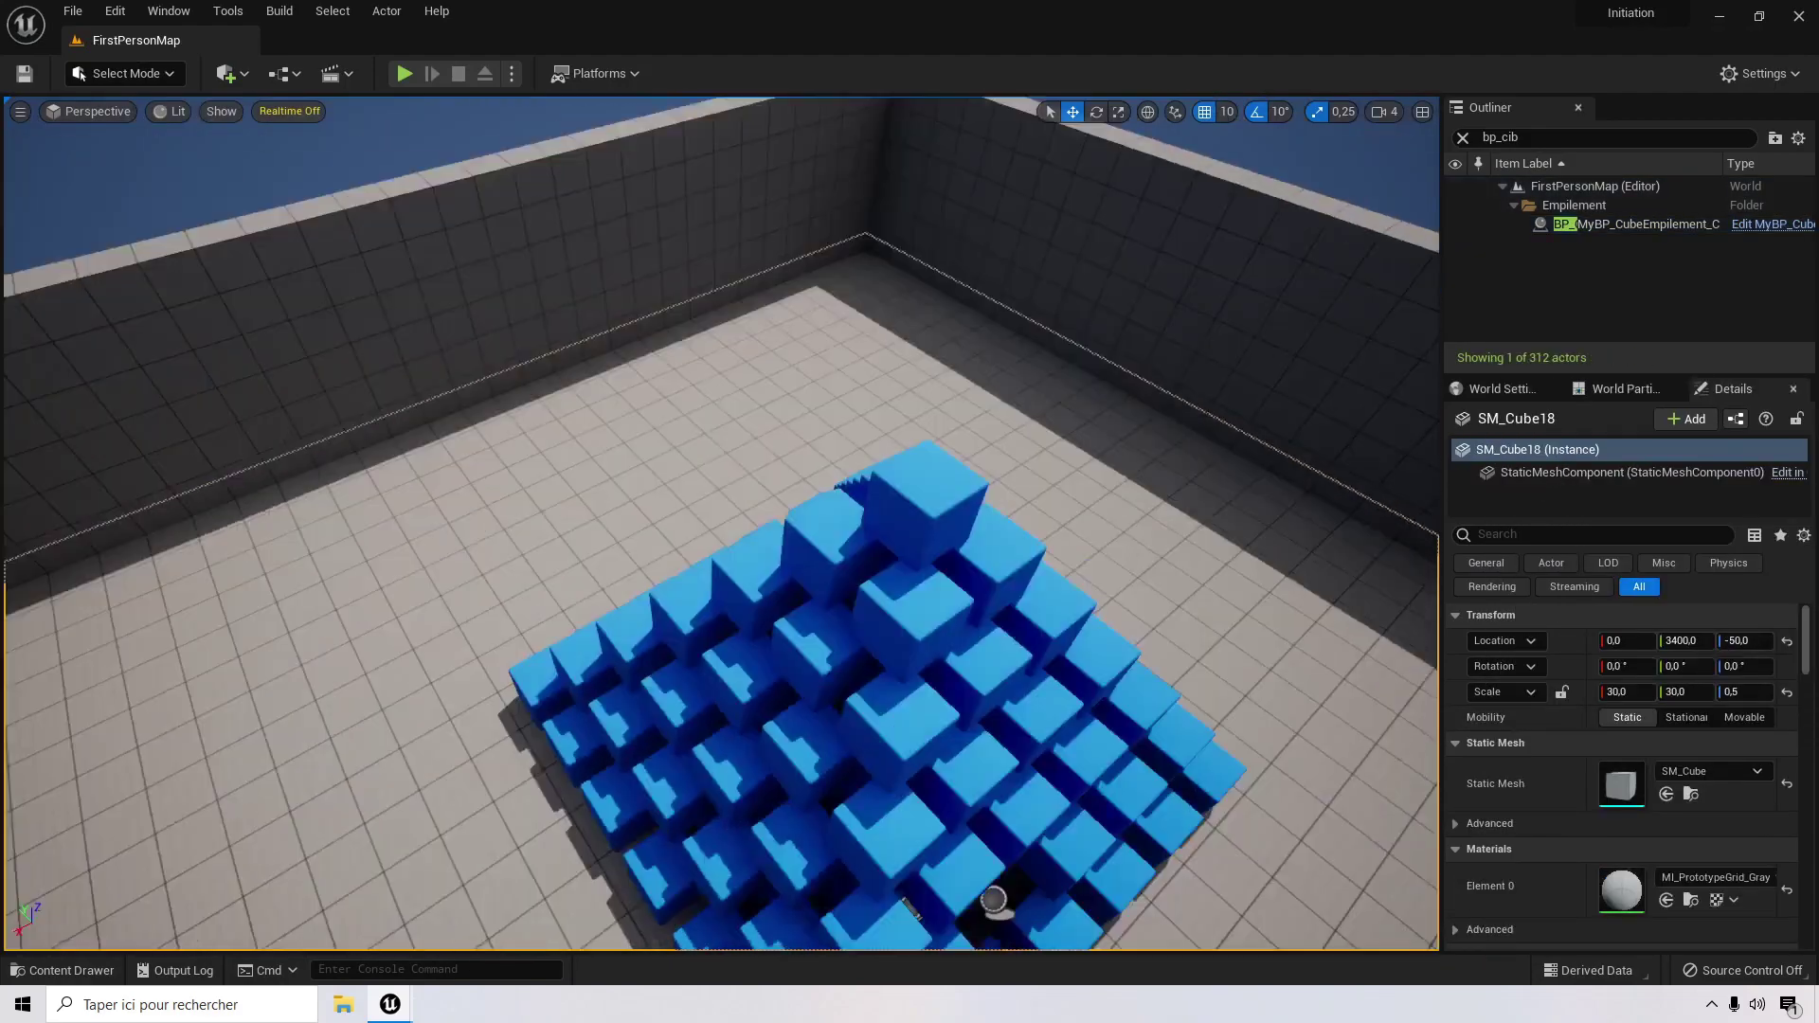
pyautogui.moveTo(980, 369); pyautogui.dragTo(1374, 369, button='right')
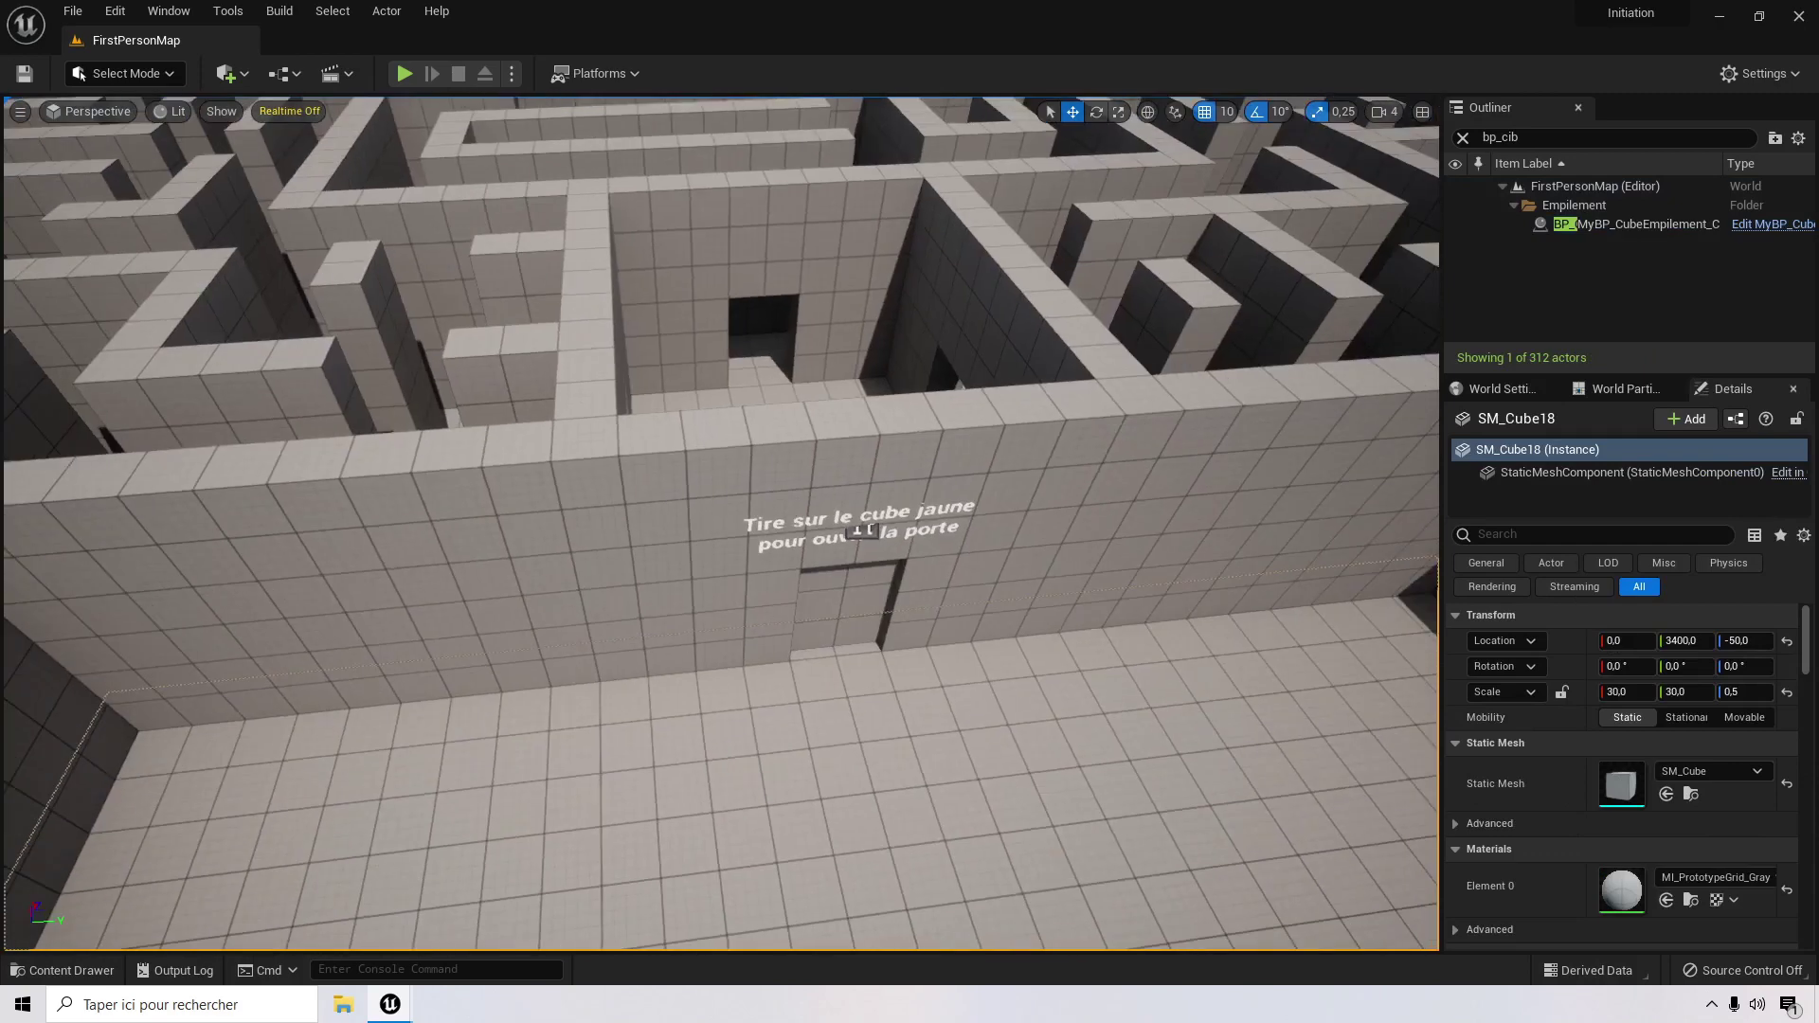
pyautogui.click(862, 531)
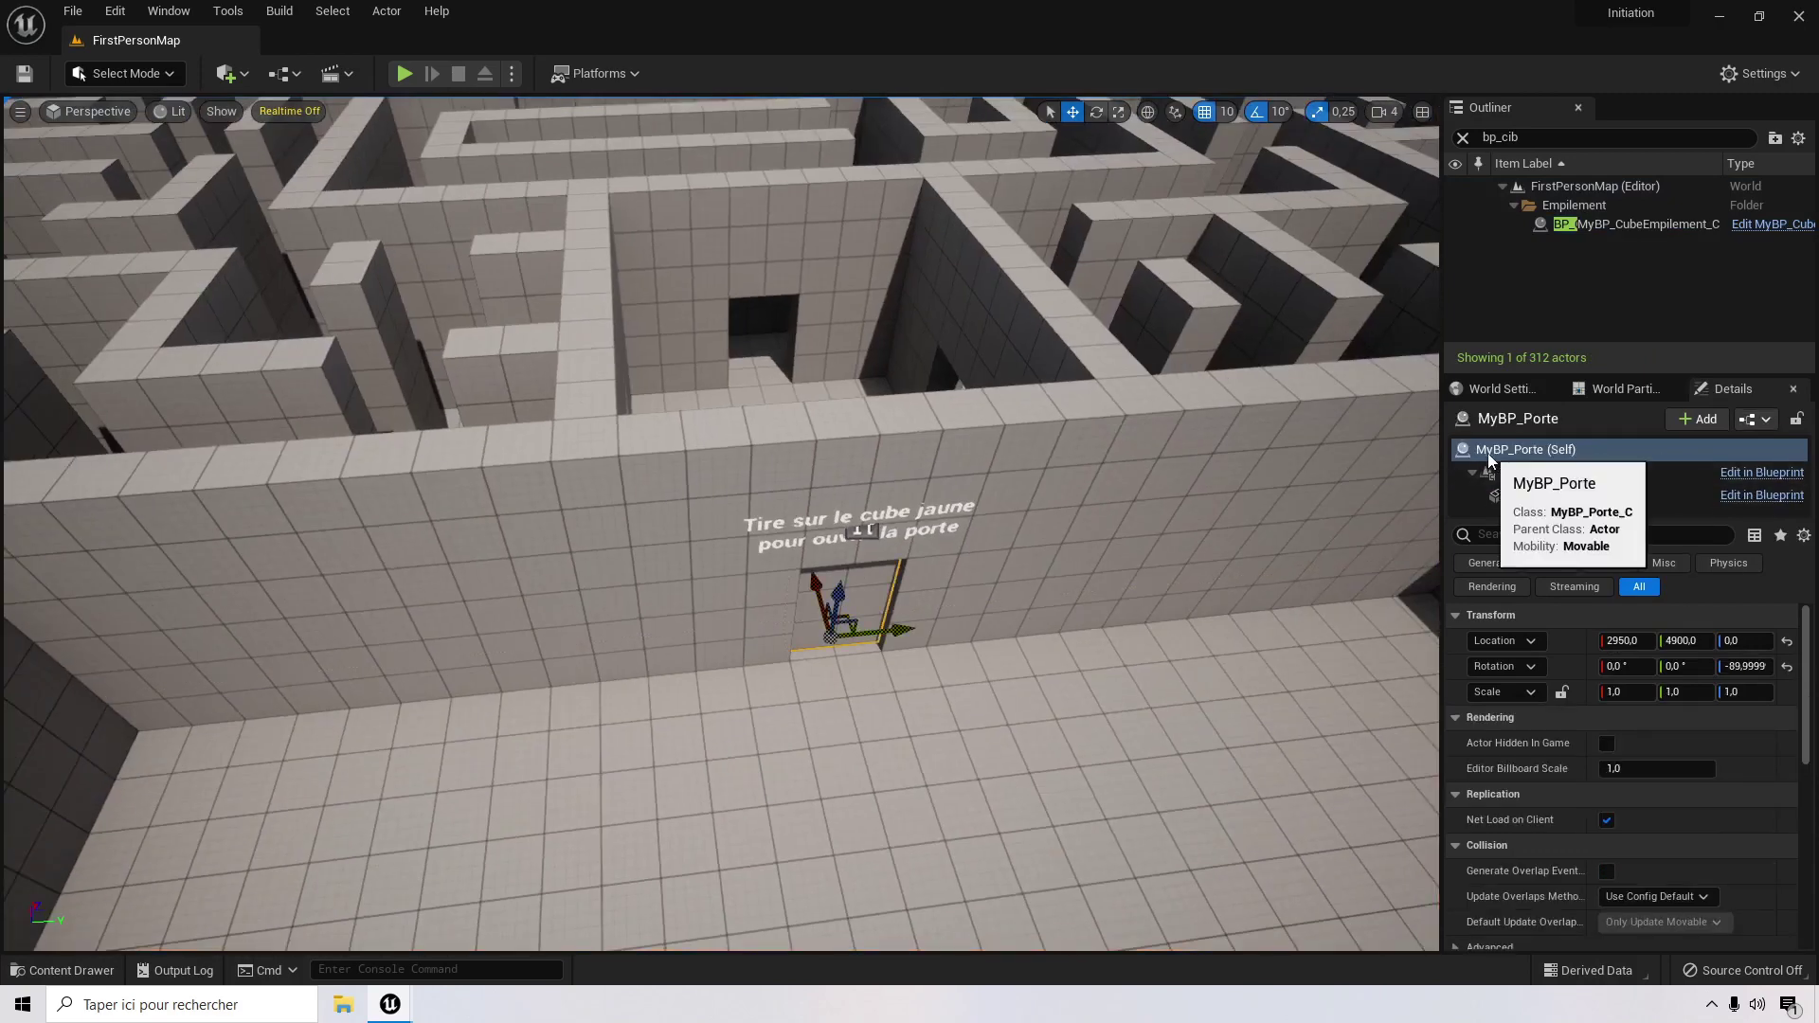
# Step: Search for "mybp" among the actors assignable to BP_Cible's Porte Cible property
pyautogui.doubleClick(1623, 224)
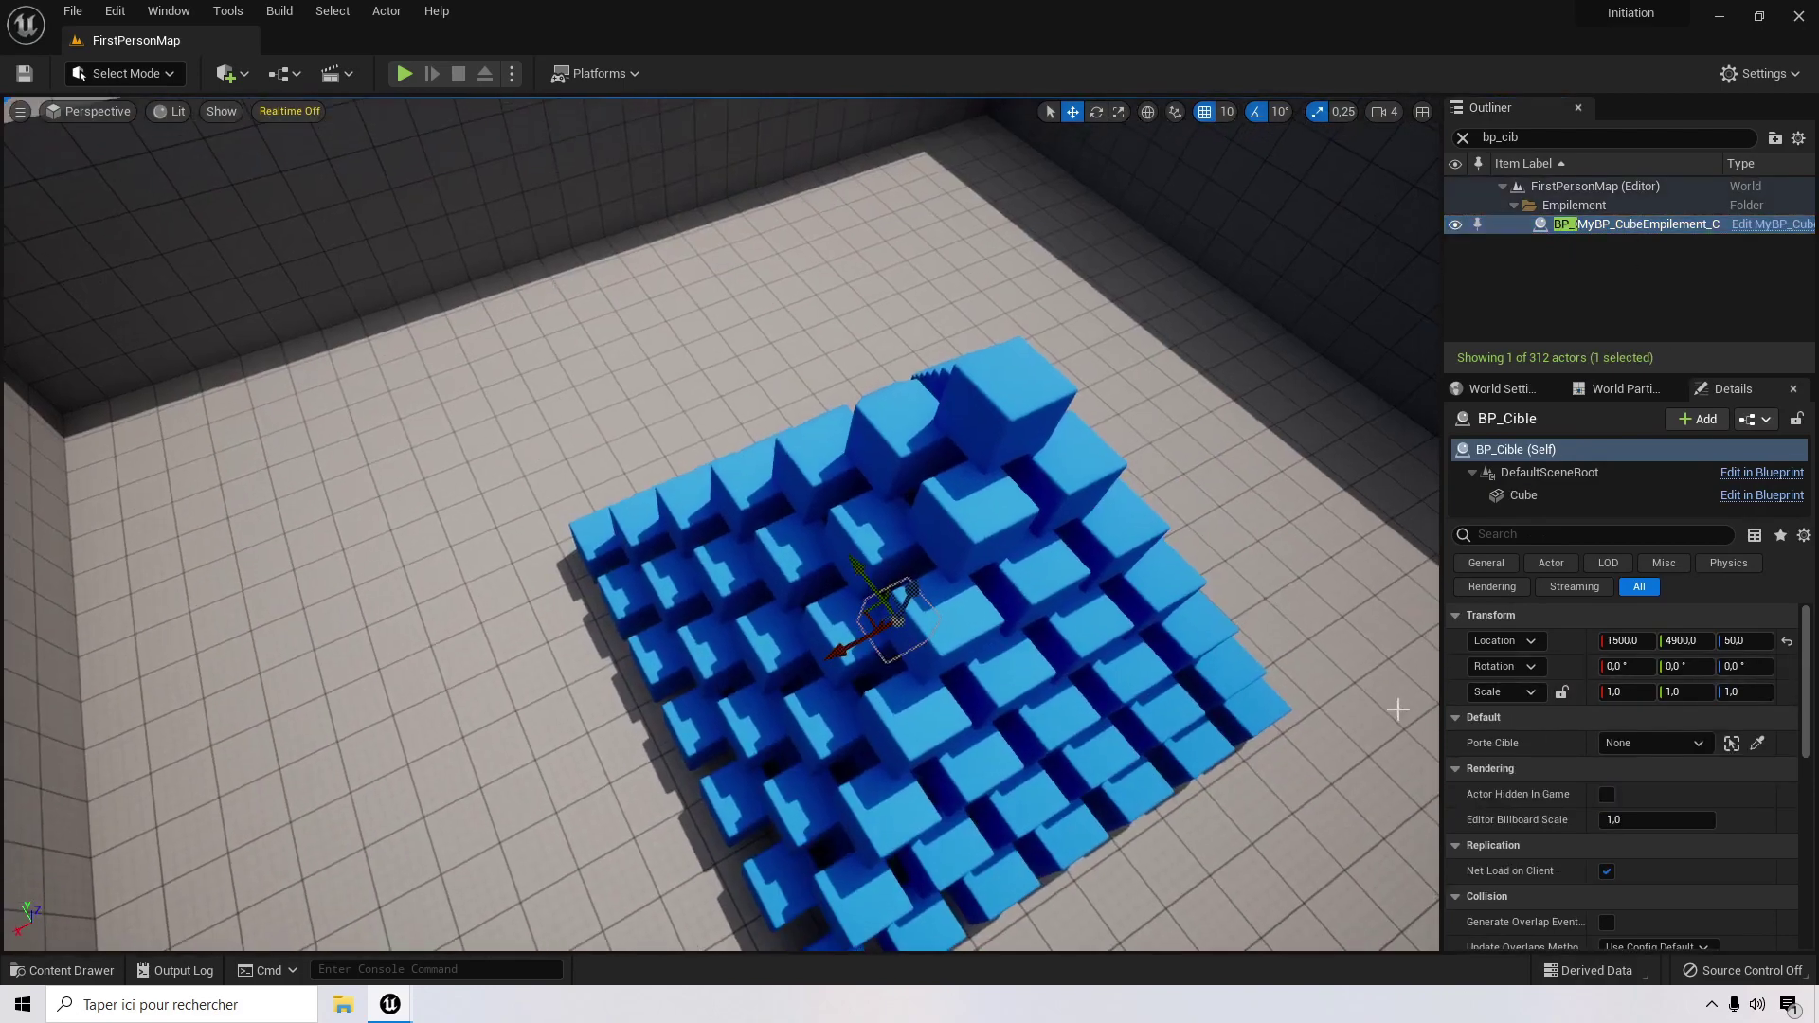
pyautogui.click(1650, 743)
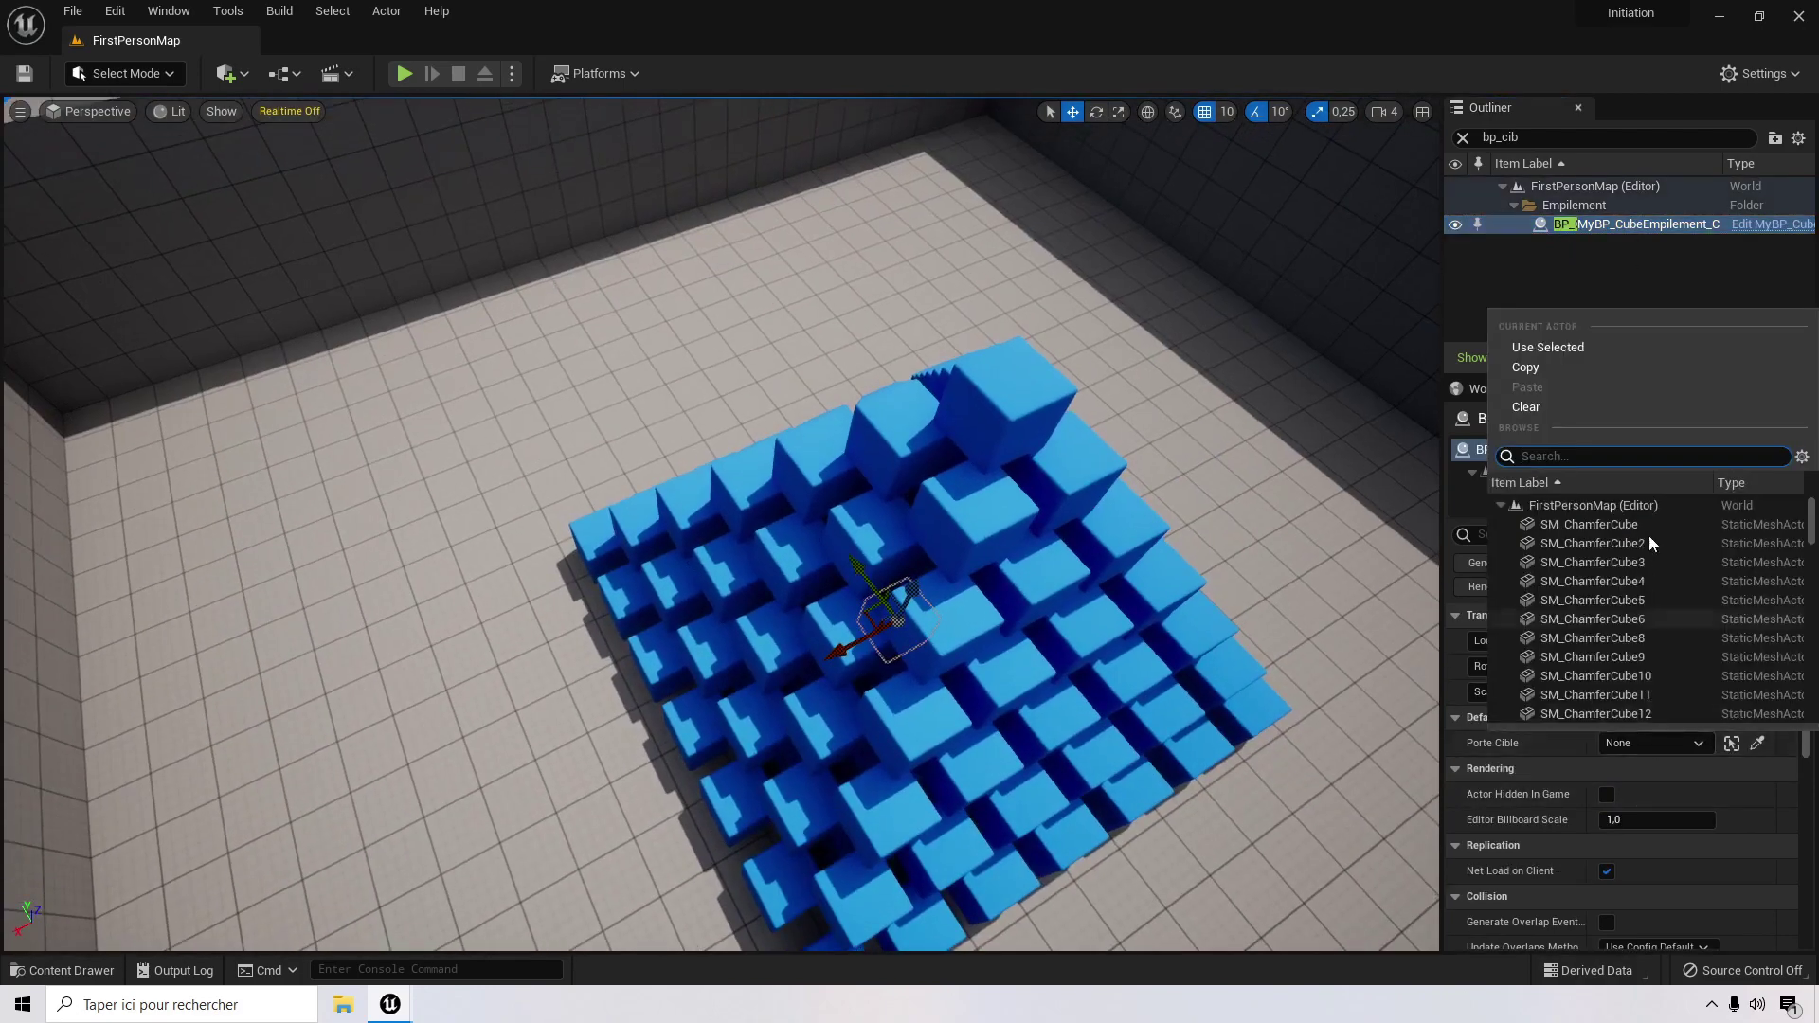
pyautogui.write('mybp')
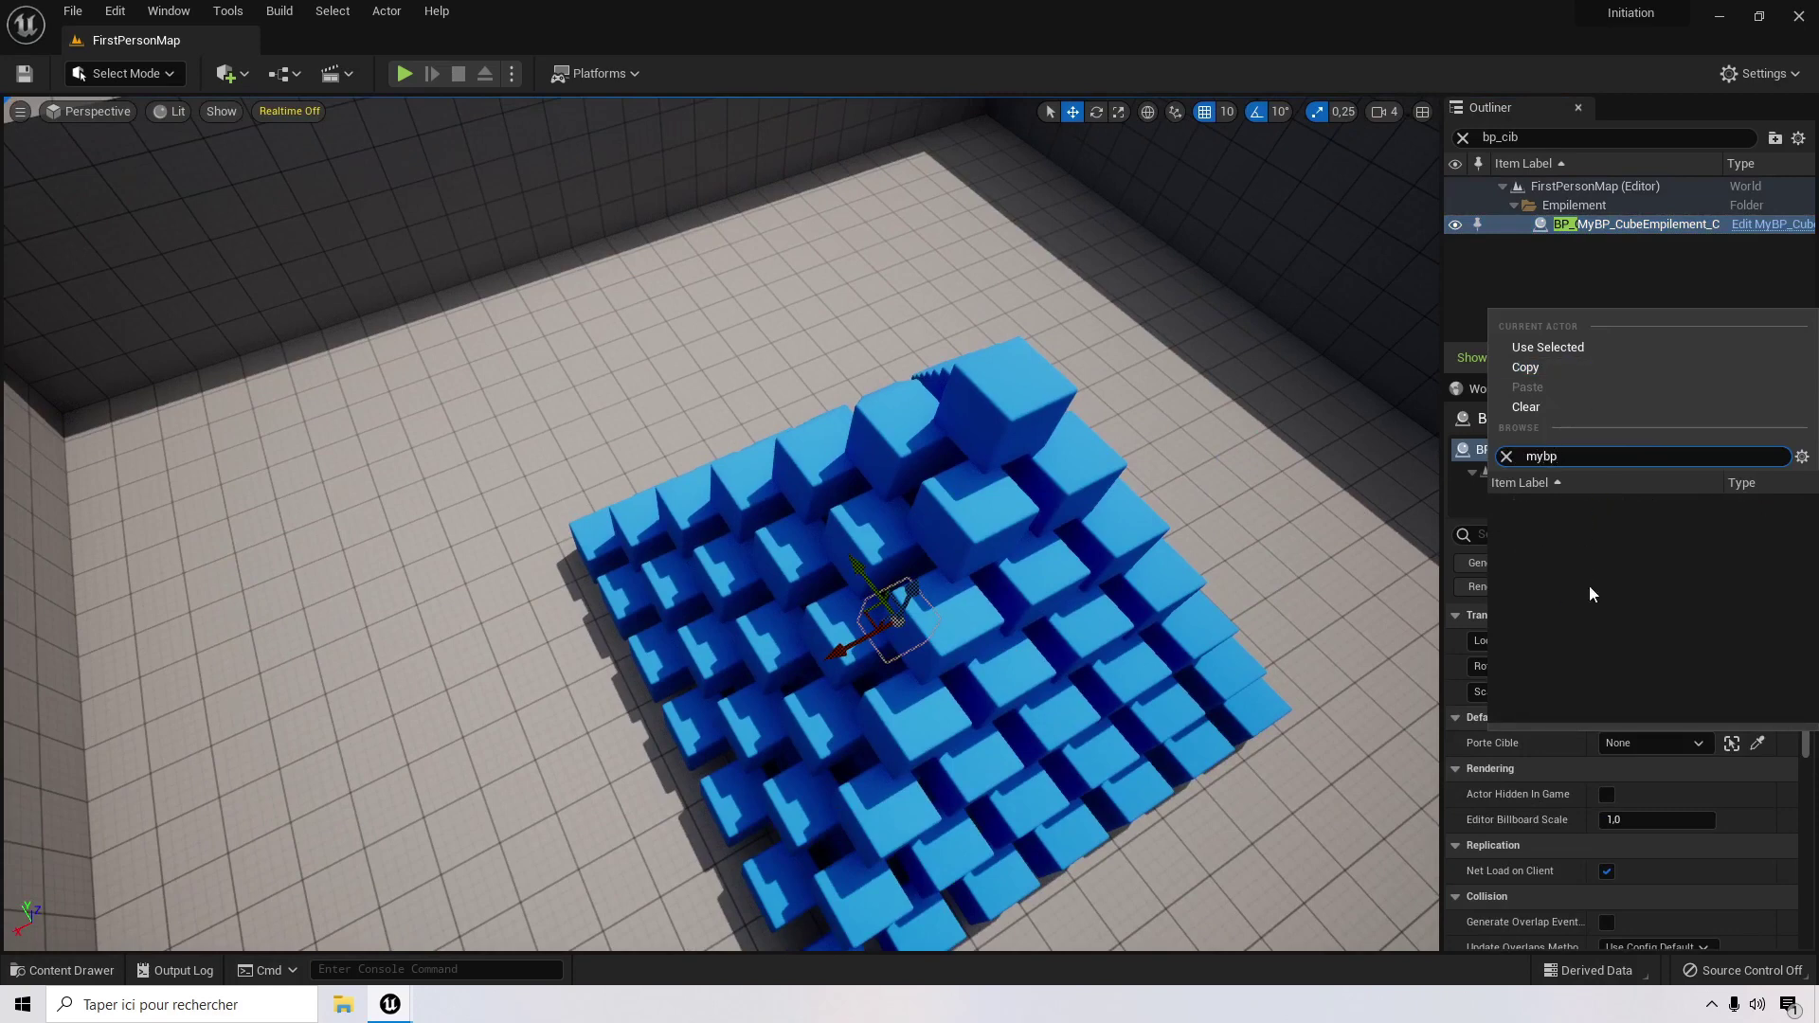
pyautogui.click(1219, 363)
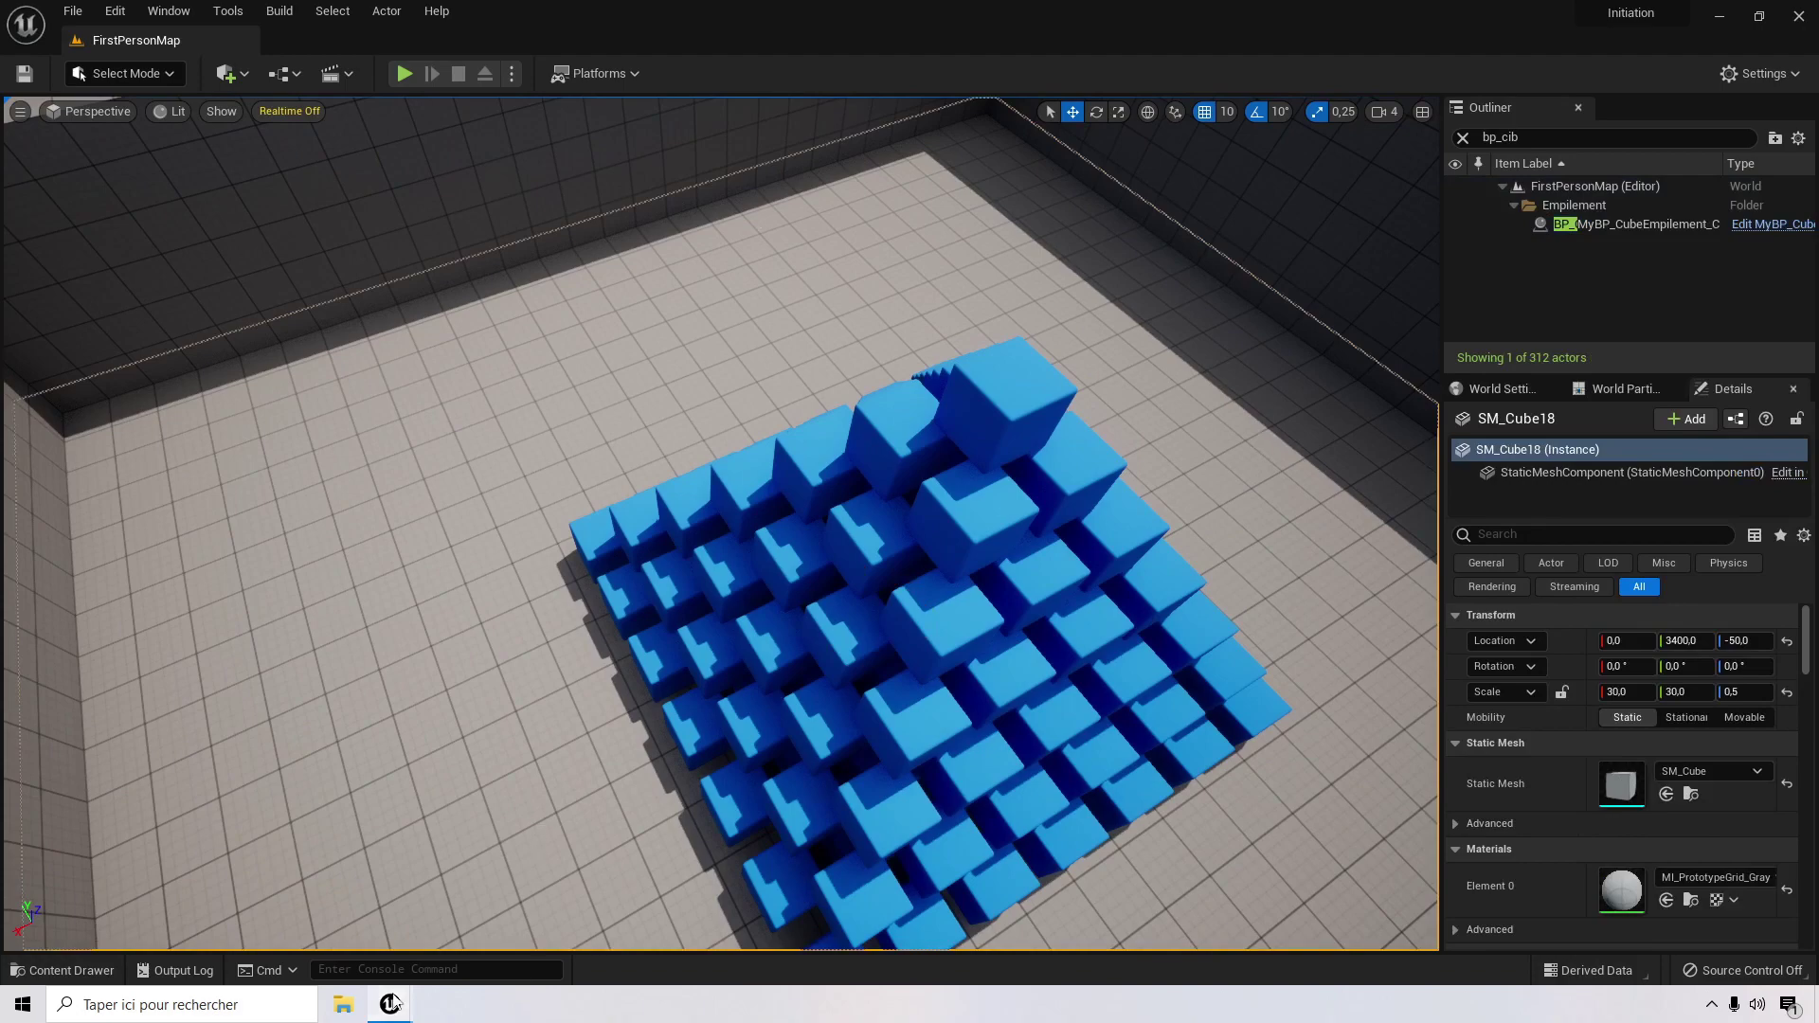
# Step: Check the type of the PorteCible variable in MyBP_CubeEmpilement and look at the MyBP_Porte event graph
pyautogui.moveTo(390, 1003)
pyautogui.click(496, 926)
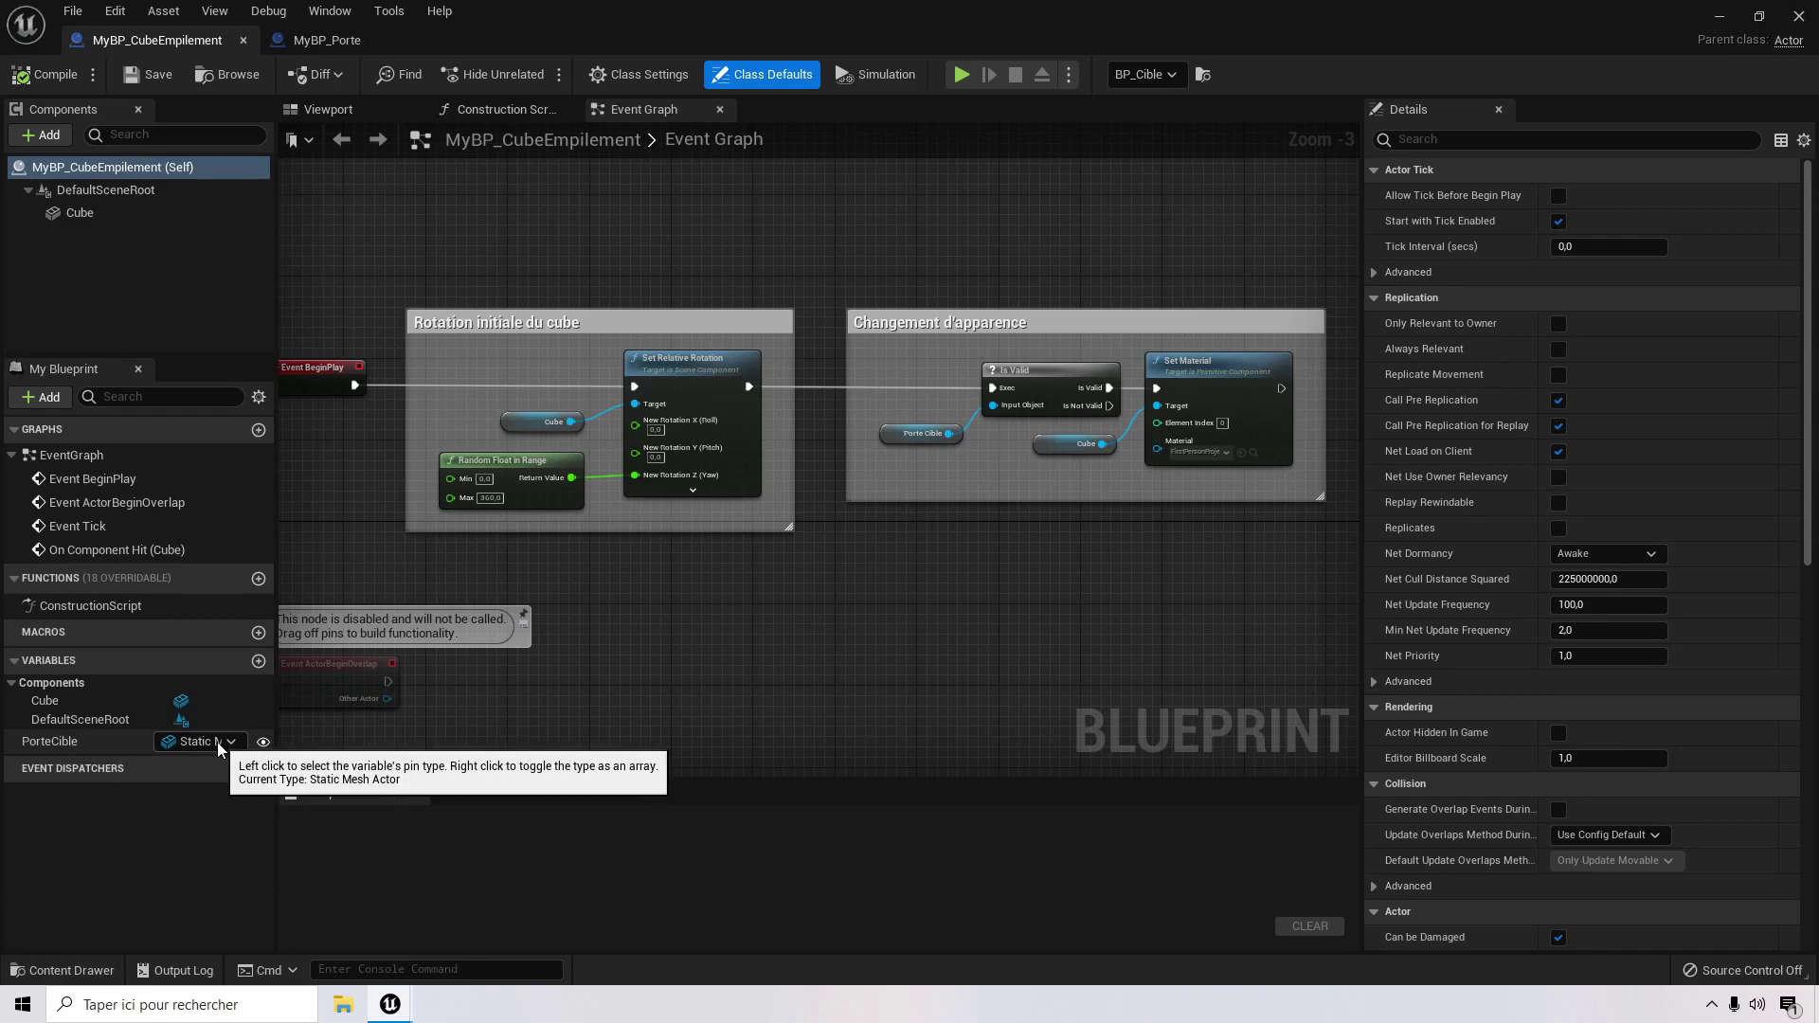
pyautogui.click(331, 40)
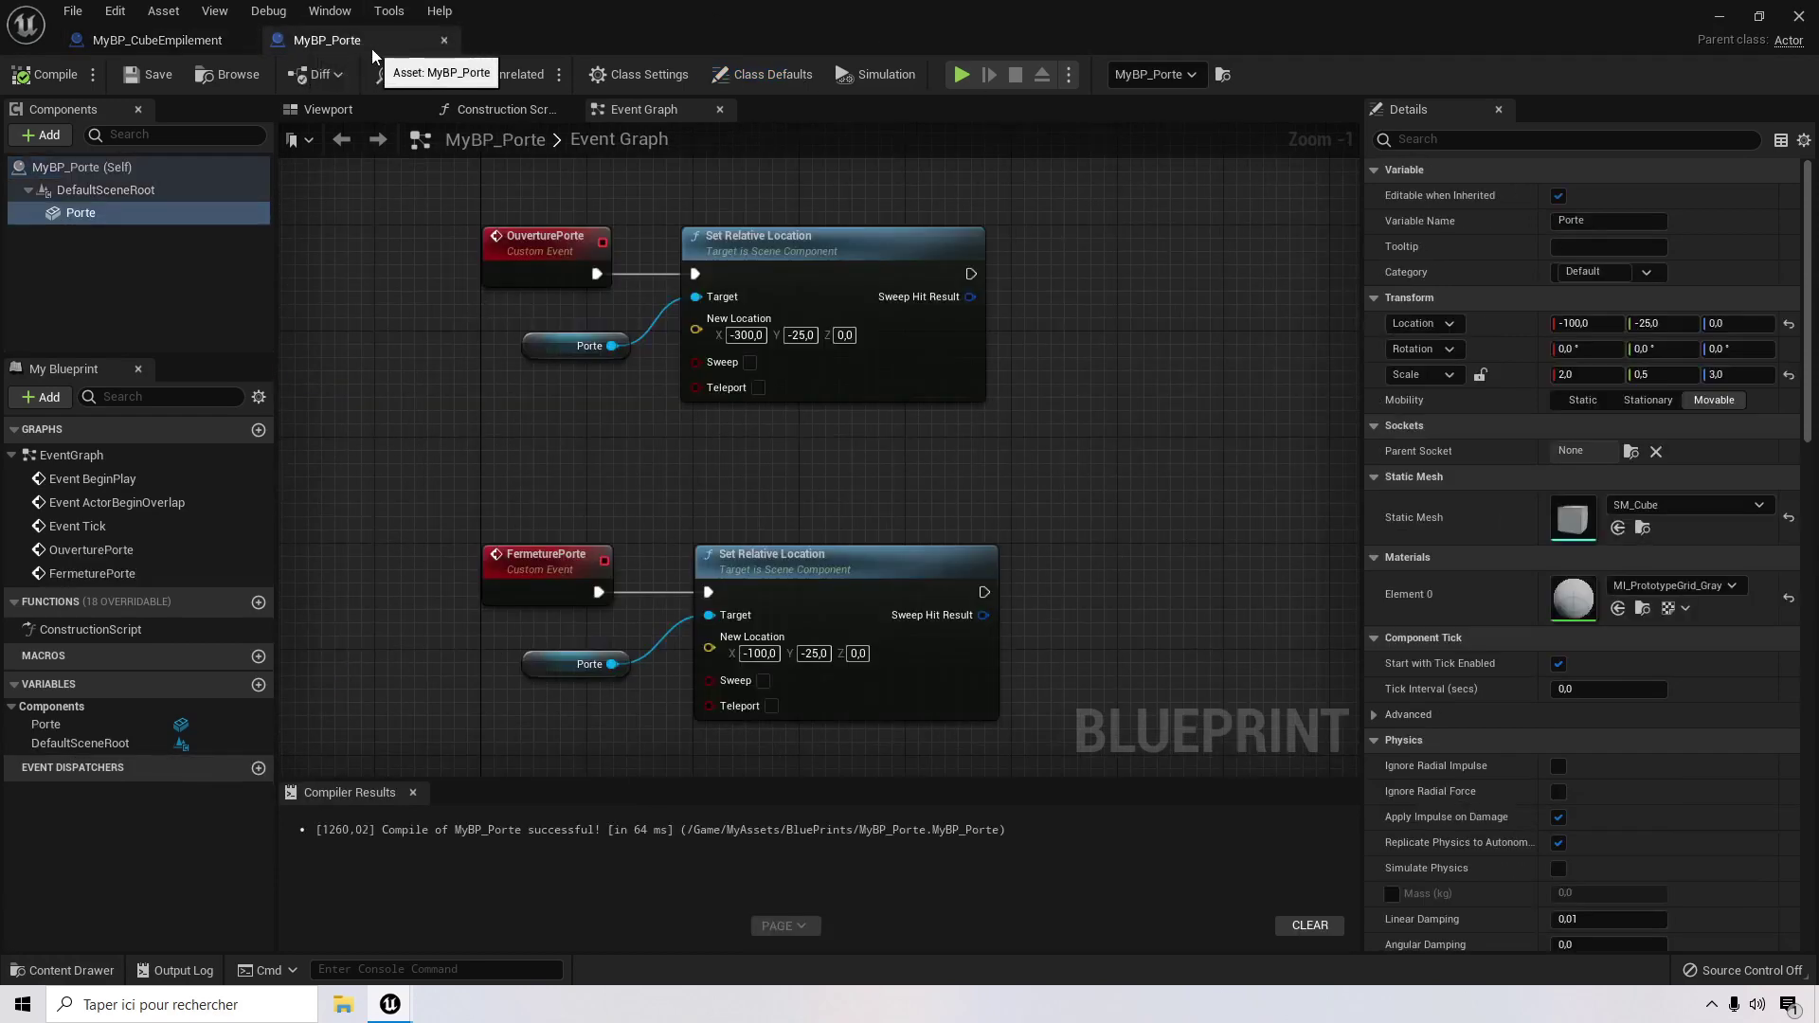
pyautogui.click(201, 40)
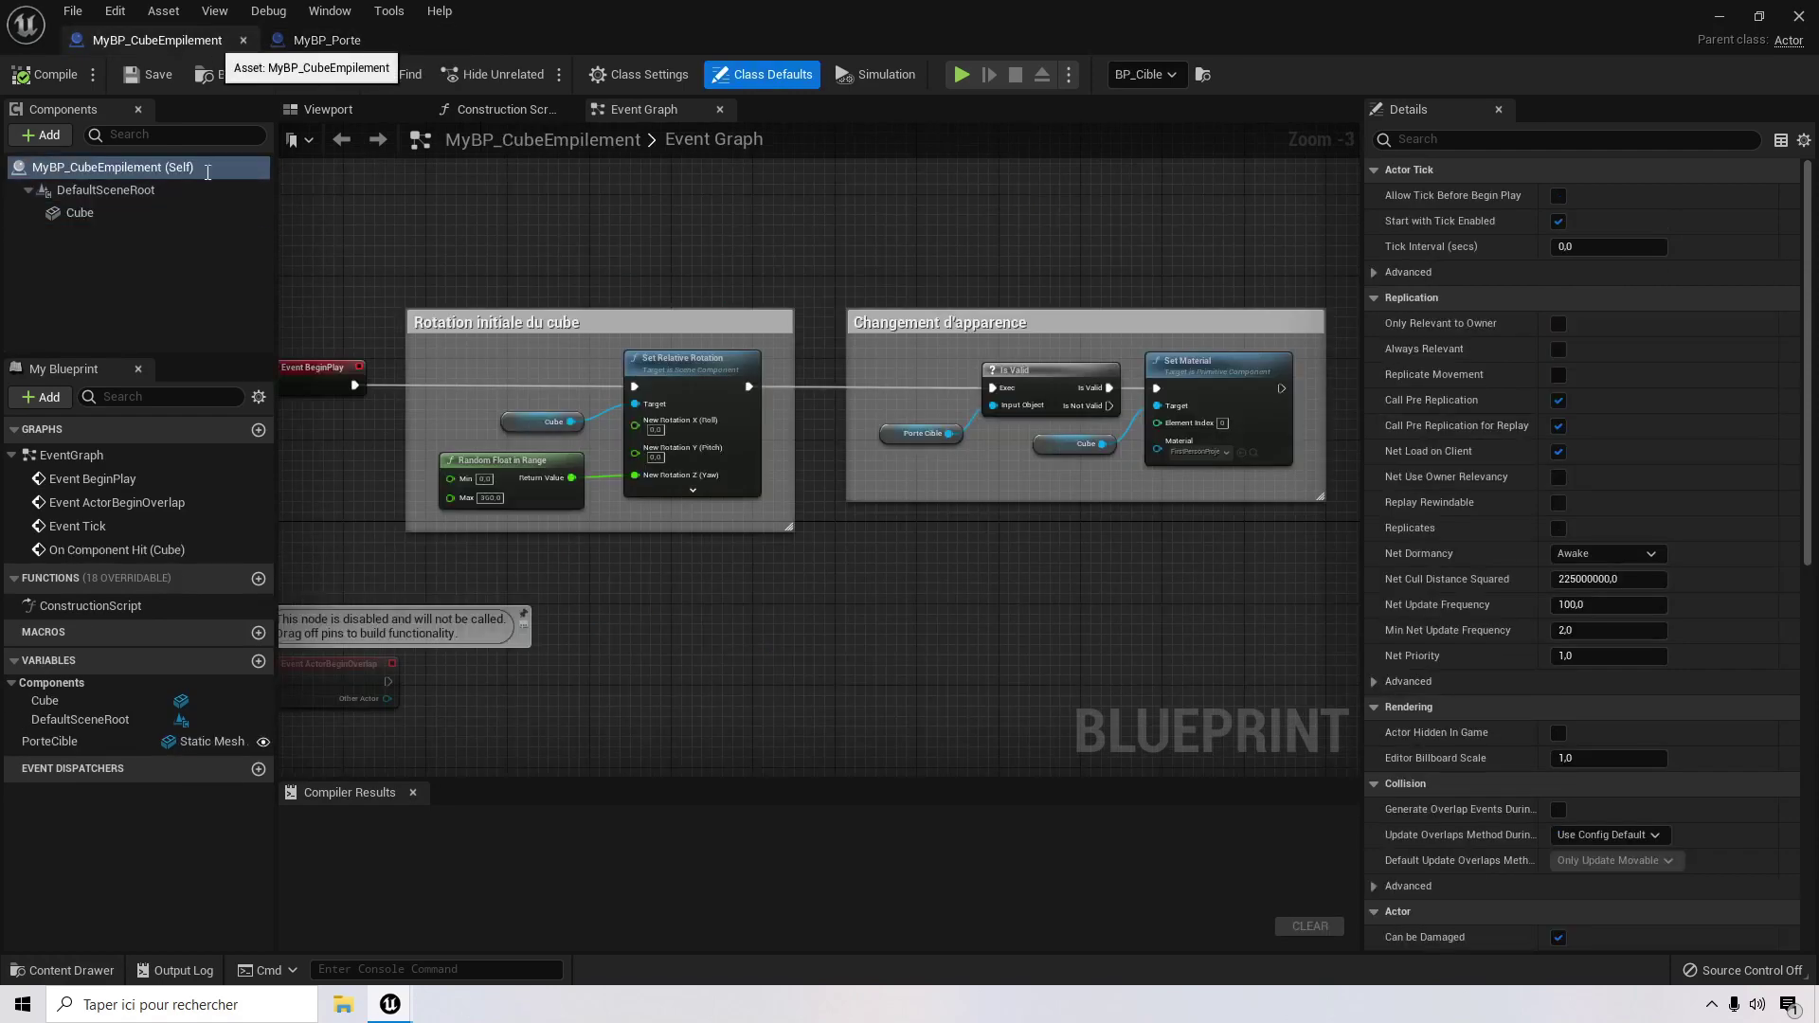
# Step: Change the PorteCible variable's type to a My BP Porte object reference and dismiss the list of its uses
pyautogui.click(232, 741)
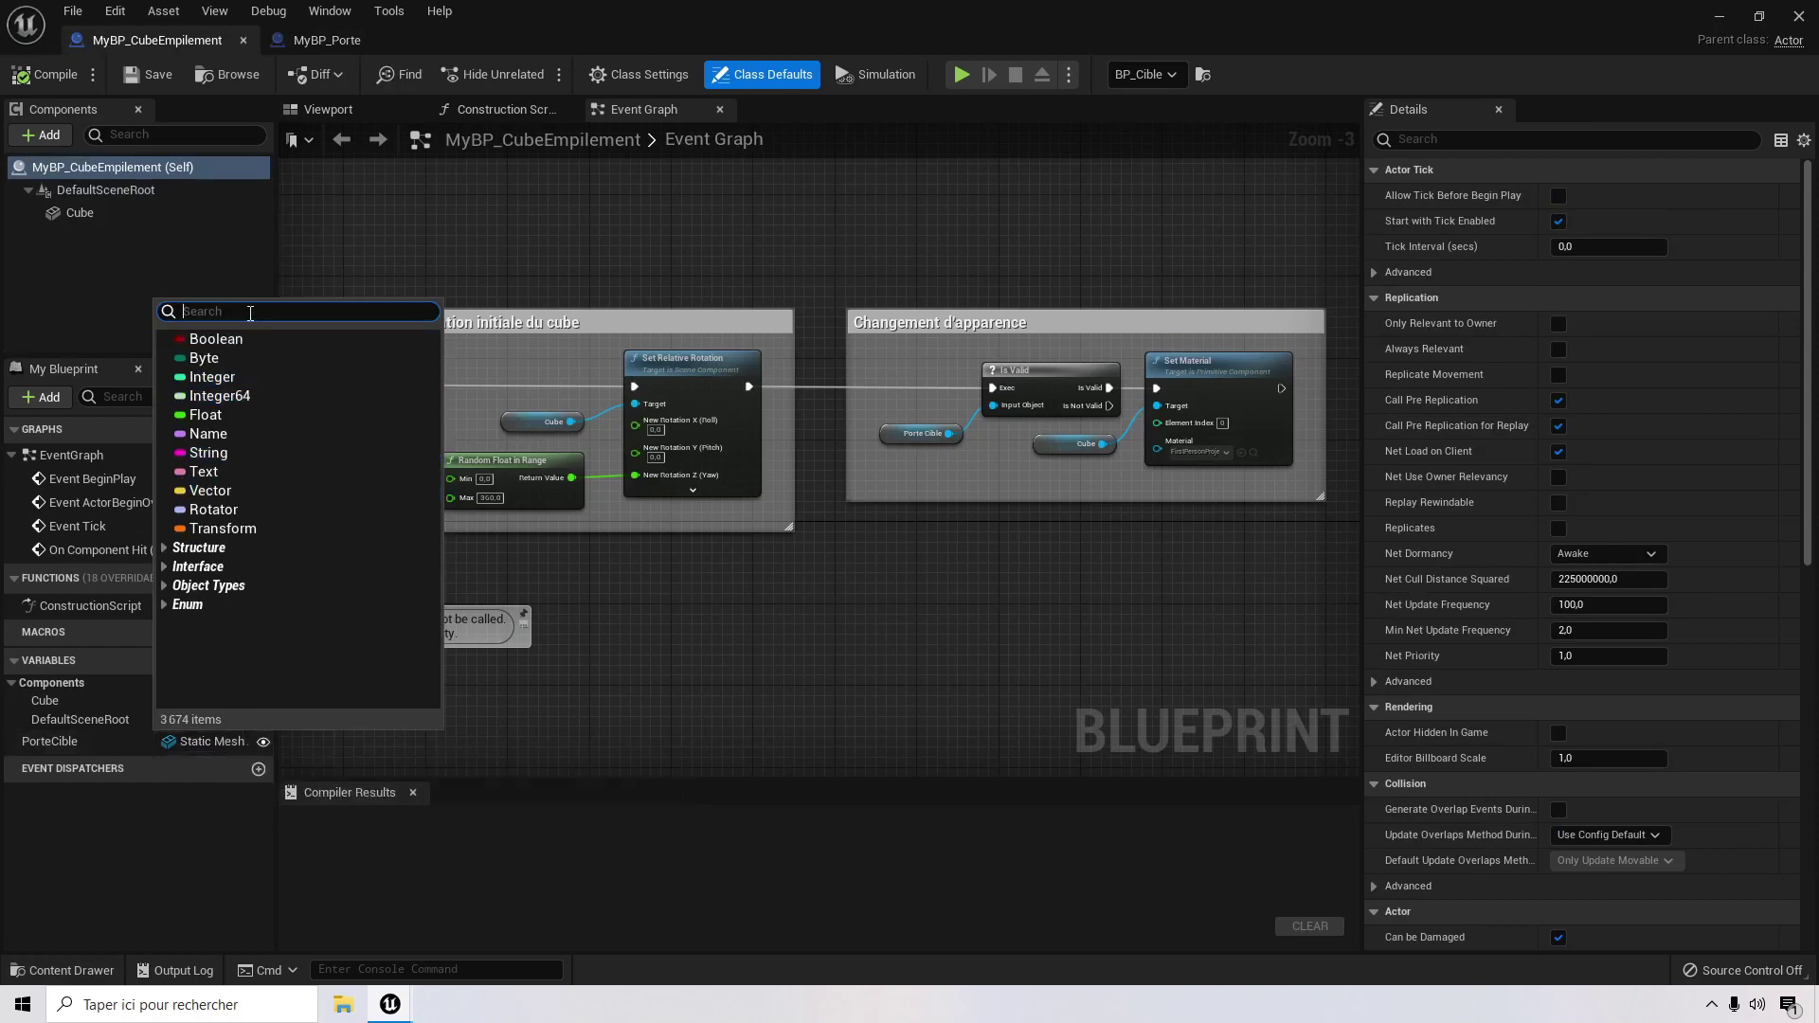
pyautogui.write('mybp')
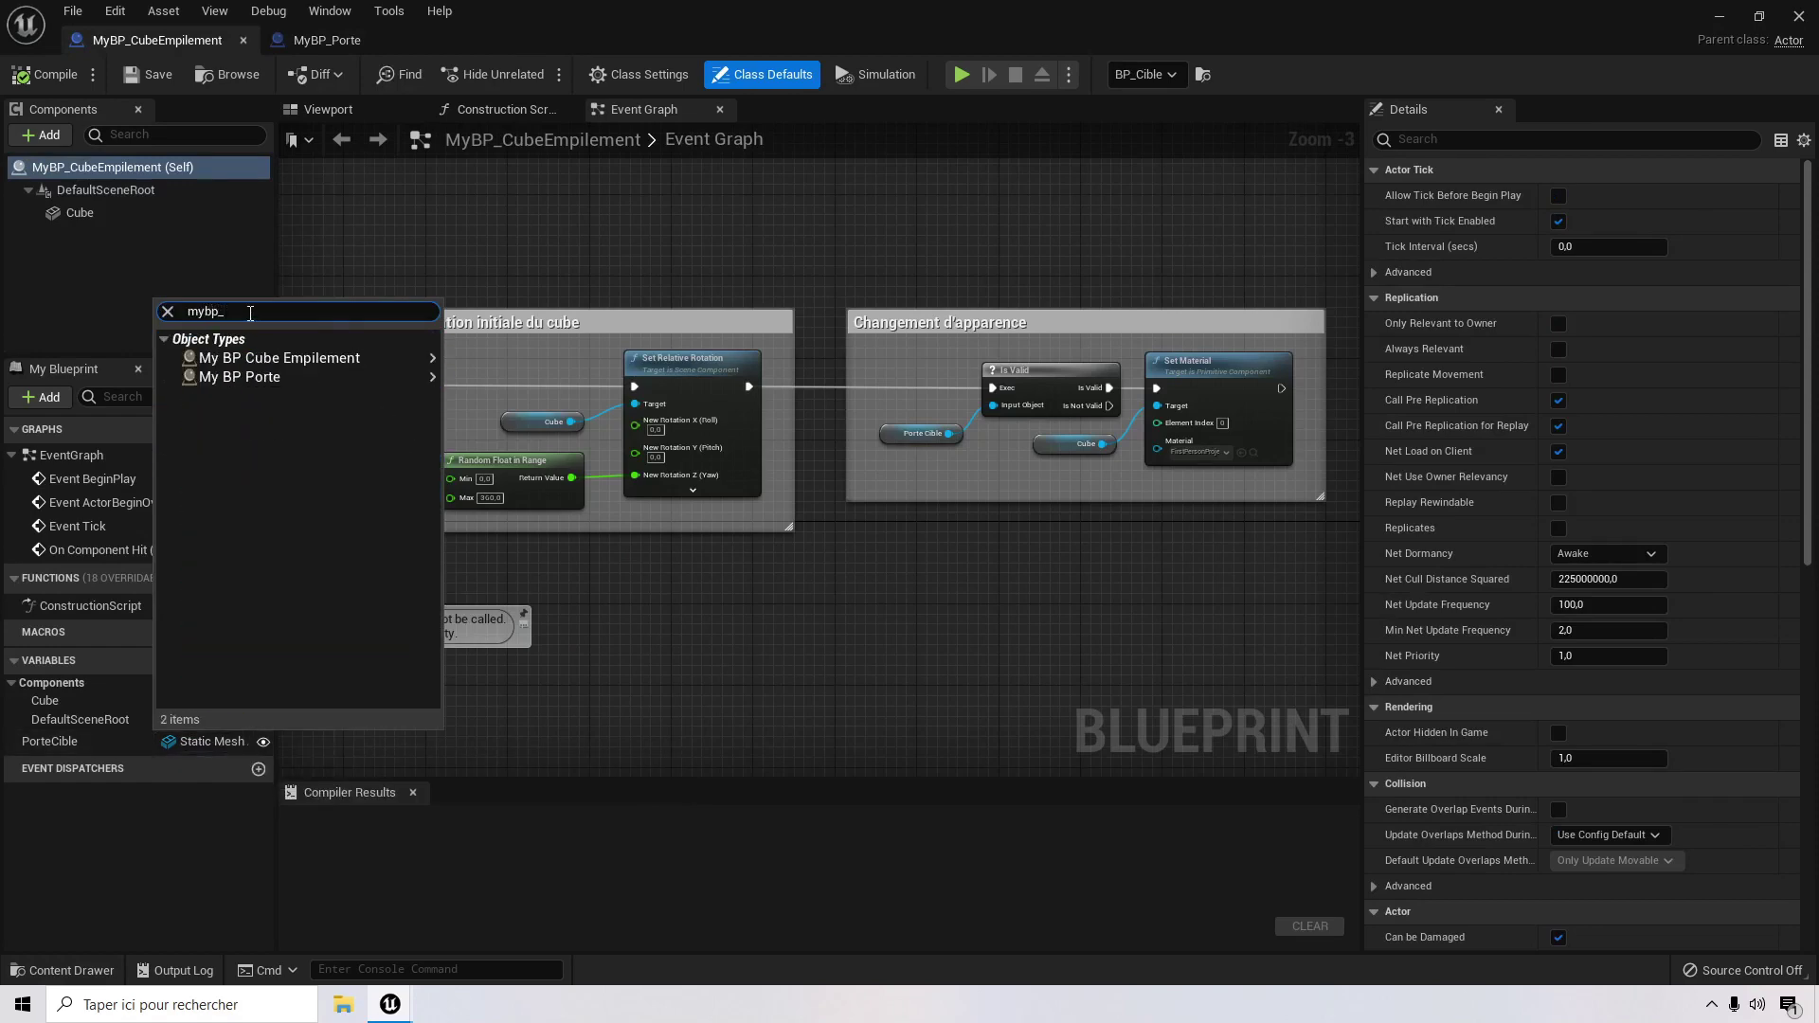
pyautogui.write('_porte')
pyautogui.moveTo(319, 366)
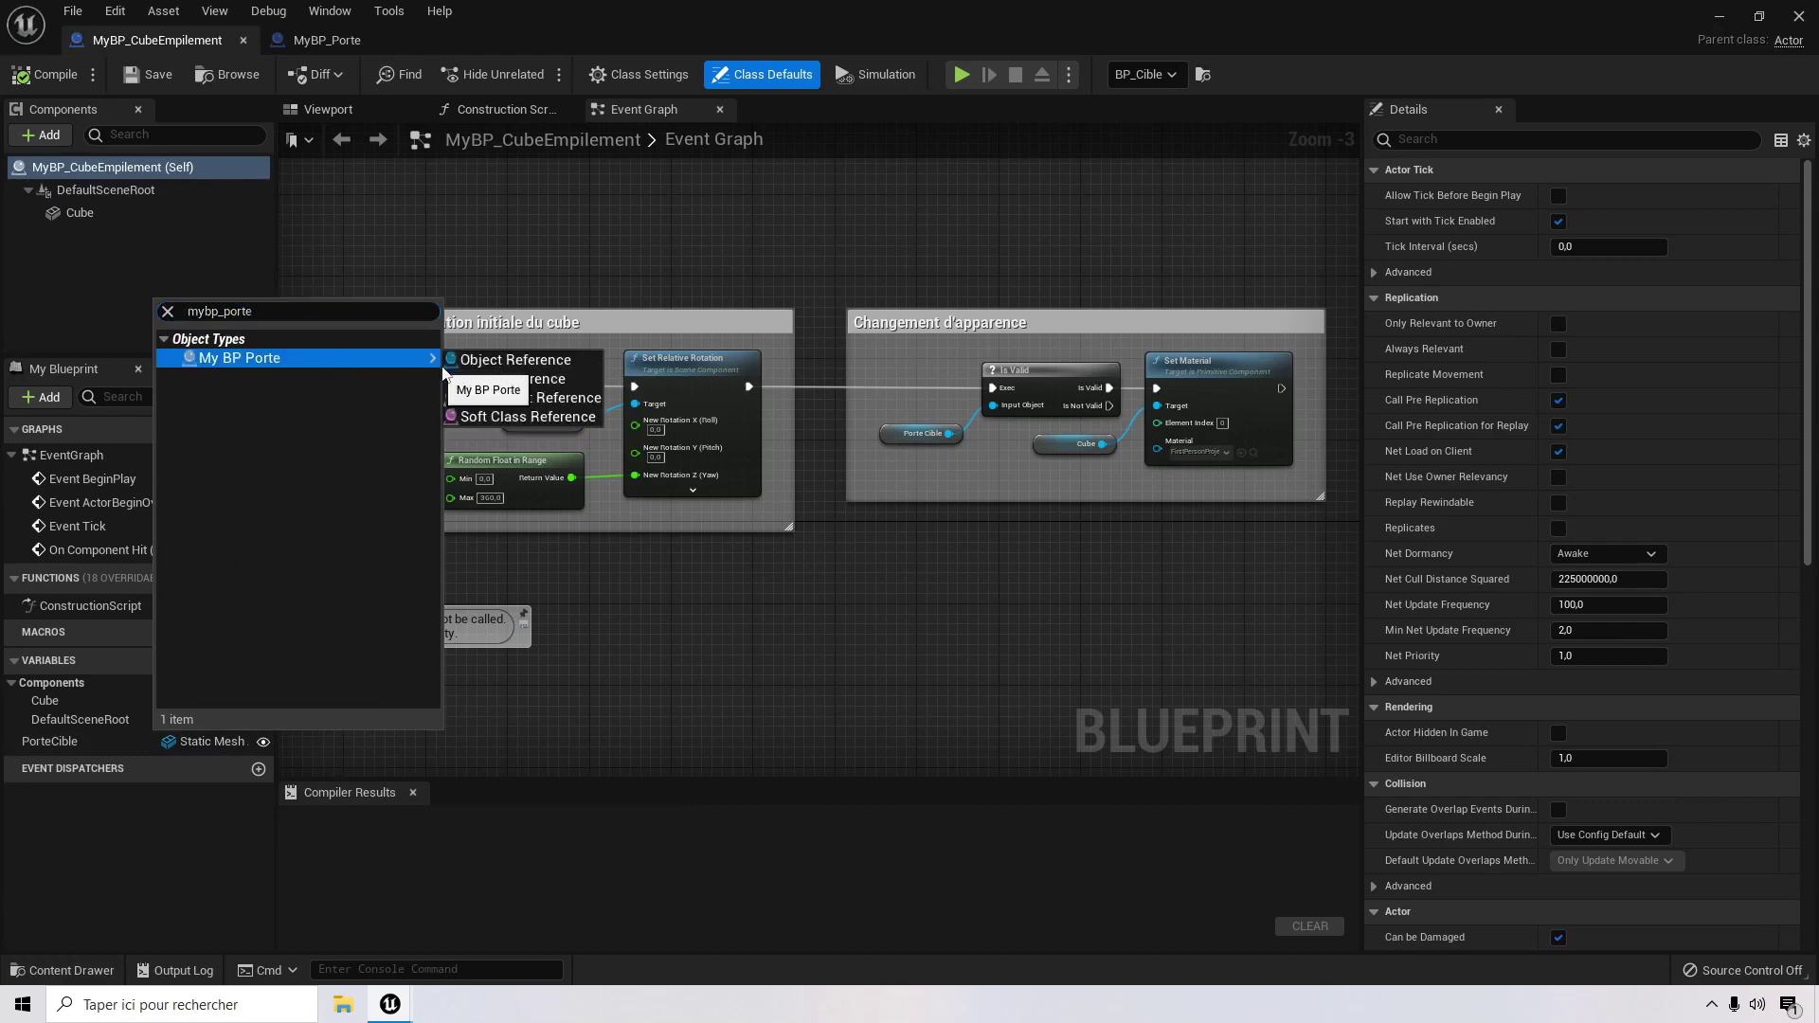
pyautogui.click(580, 362)
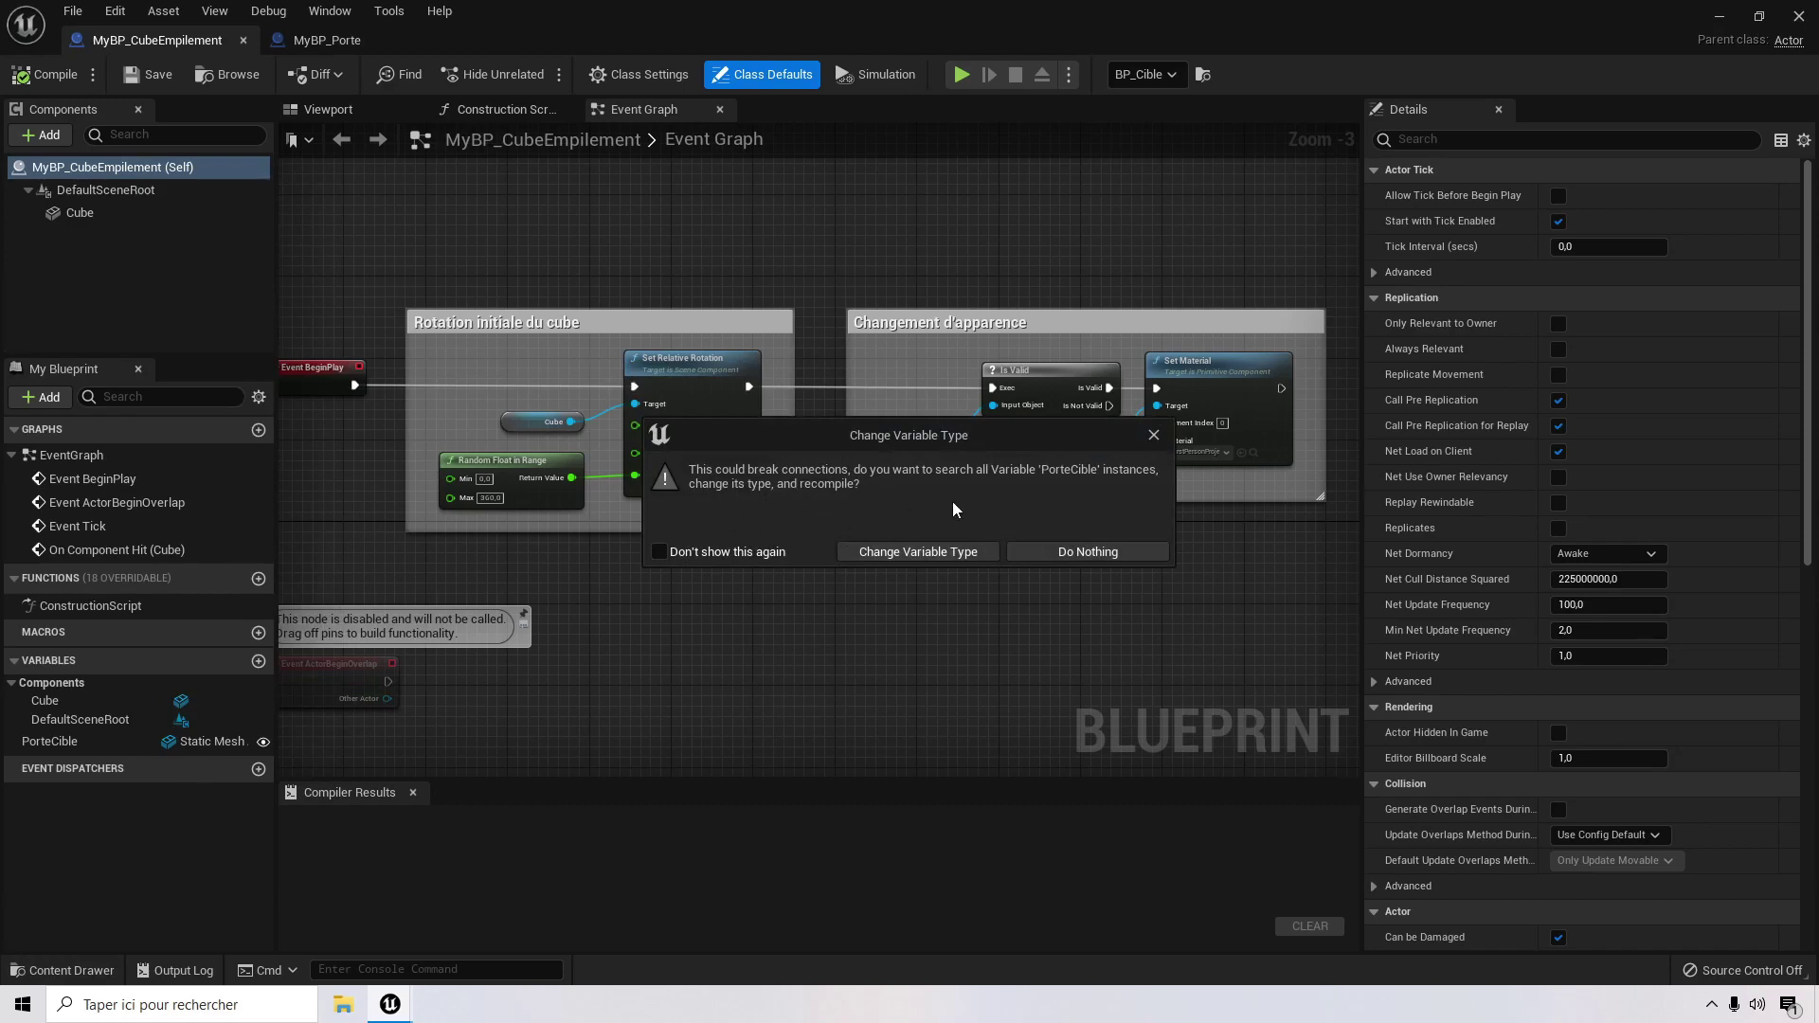
pyautogui.click(924, 552)
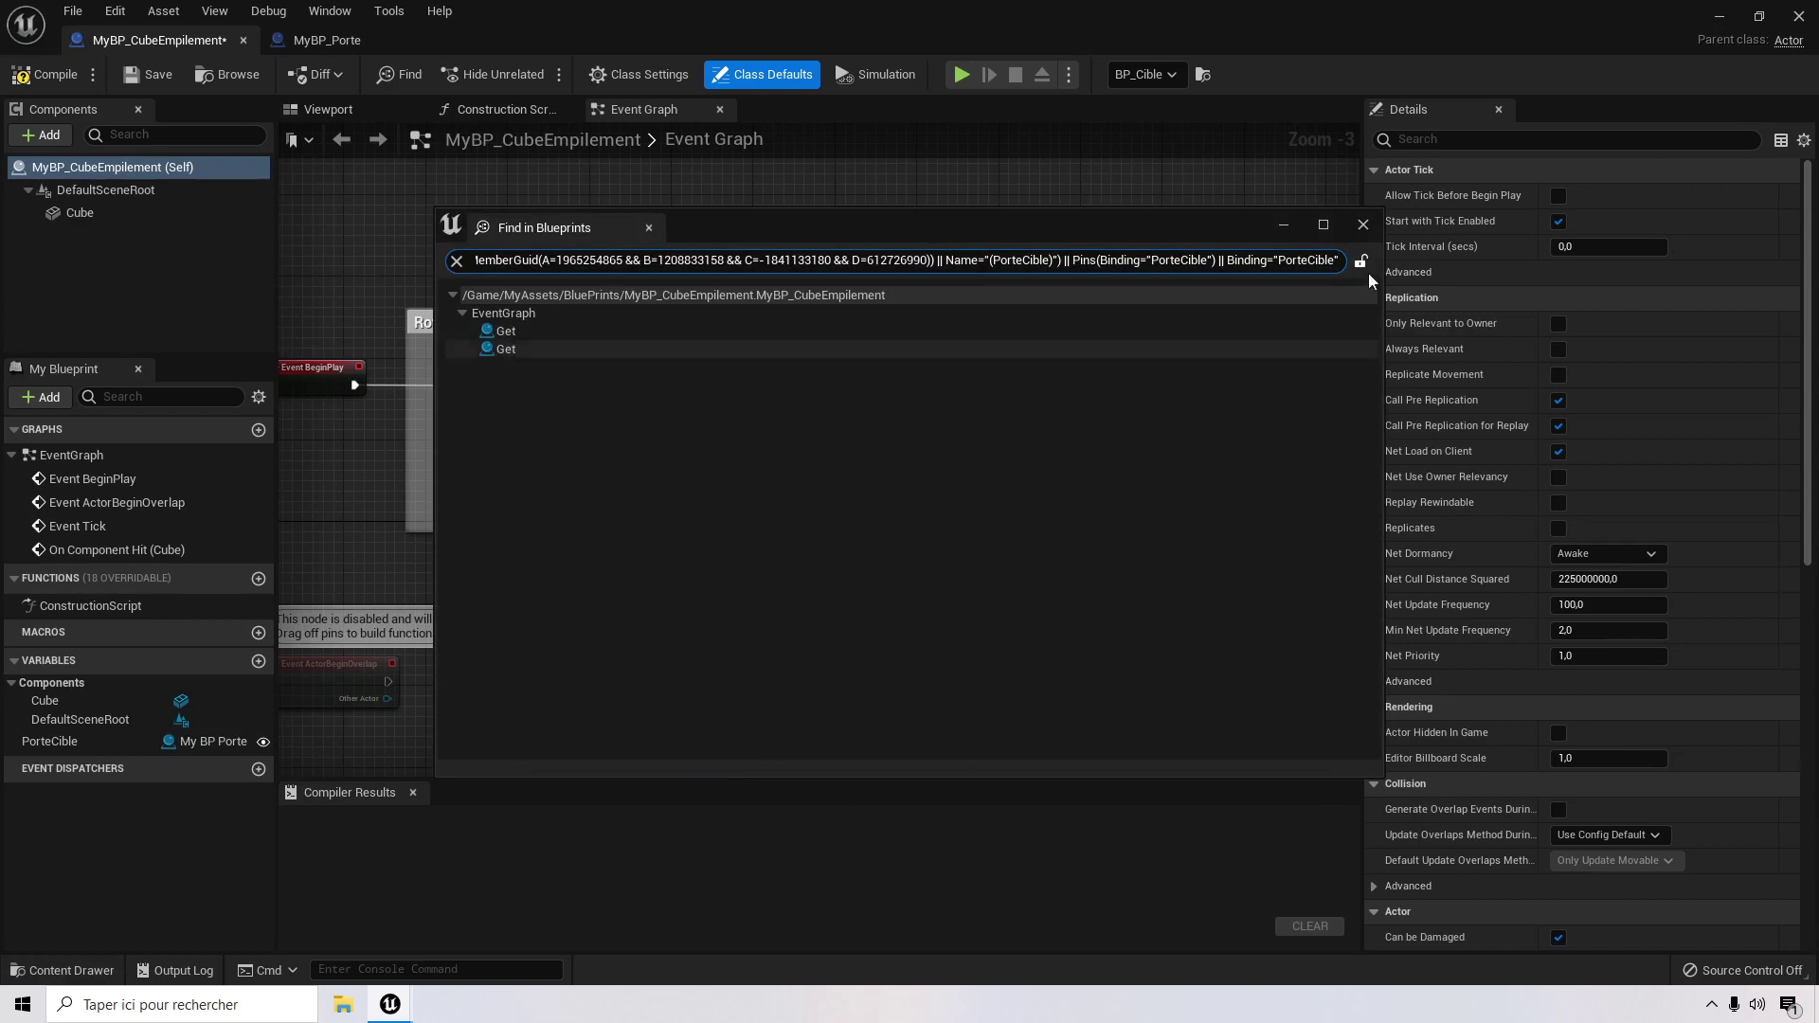
pyautogui.click(1363, 224)
# Step: Delete the outdated Porte Cible getter node from the "Changement d'apparence" group
pyautogui.scroll(-1, 720, 591)
pyautogui.scroll(-1, 738, 592)
pyautogui.moveTo(897, 621); pyautogui.dragTo(912, 406, button='right')
pyautogui.scroll(2, 898, 351)
pyautogui.moveTo(857, 301); pyautogui.dragTo(866, 347, button='right')
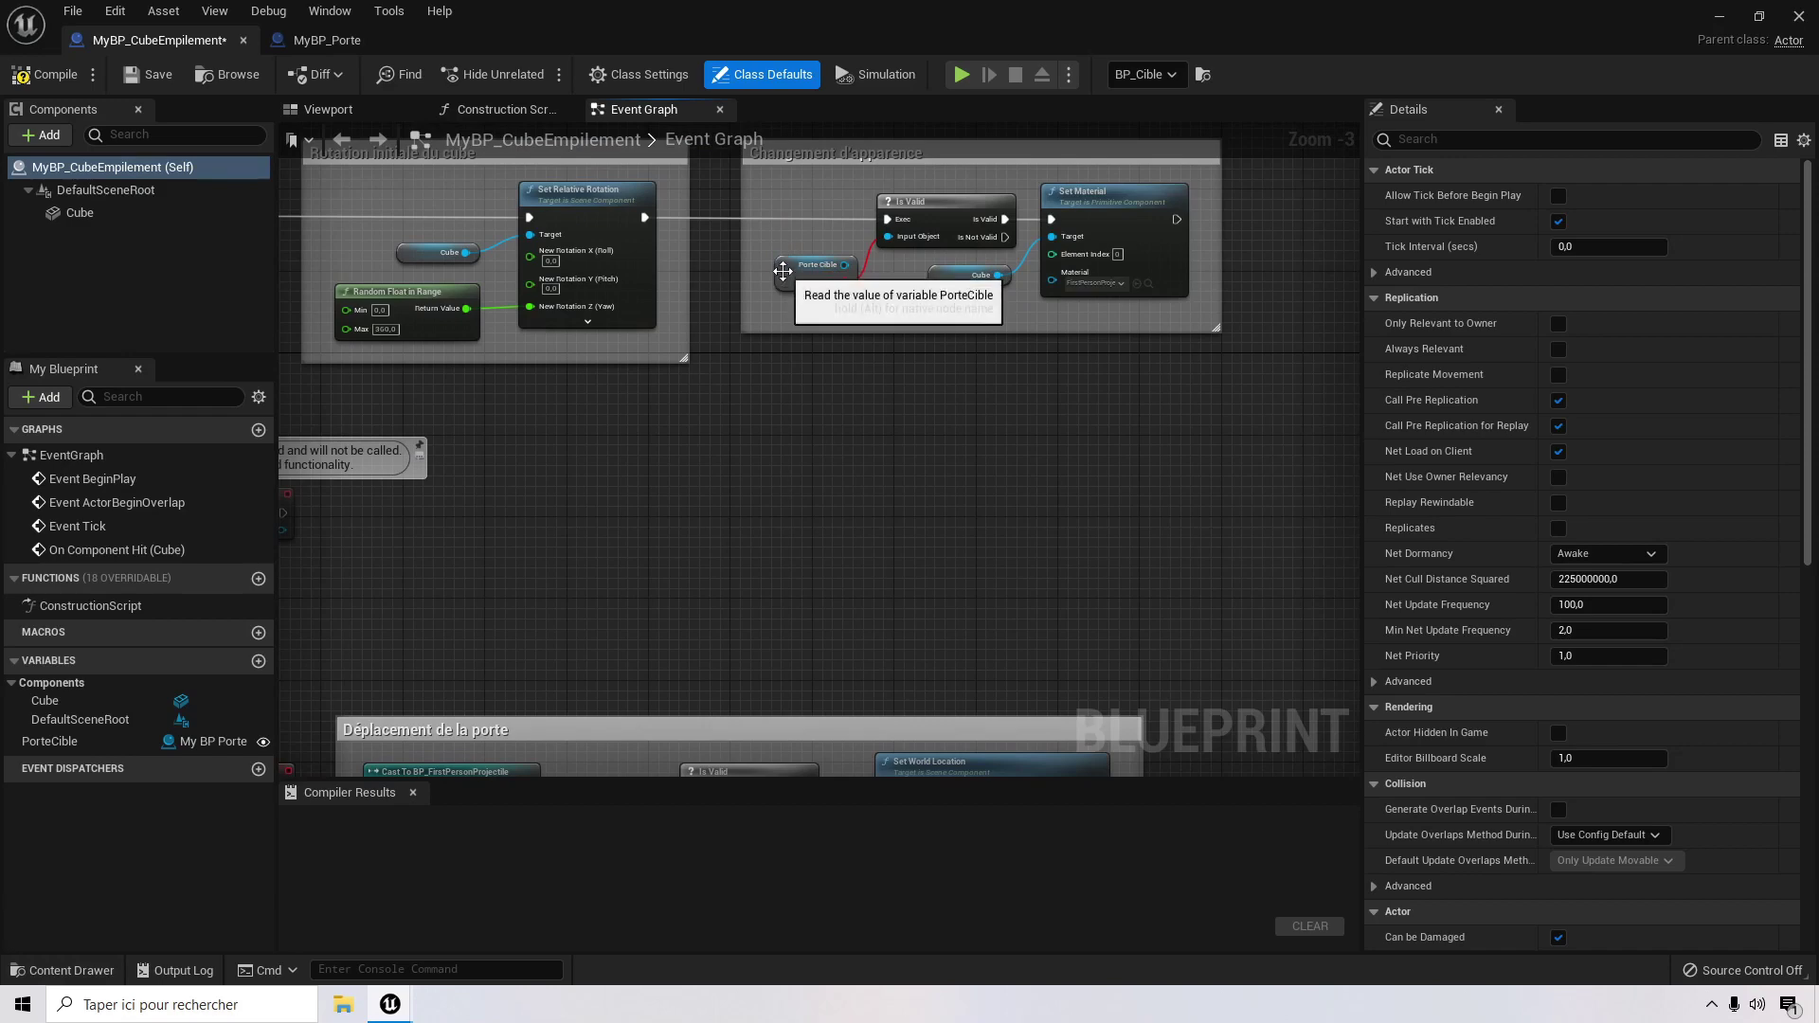
pyautogui.click(782, 266)
pyautogui.press('Delete')
# Step: Delete the outdated Porte Cible getter node from the "Déplacement de la porte" group
pyautogui.moveTo(668, 705); pyautogui.dragTo(670, 456, button='right')
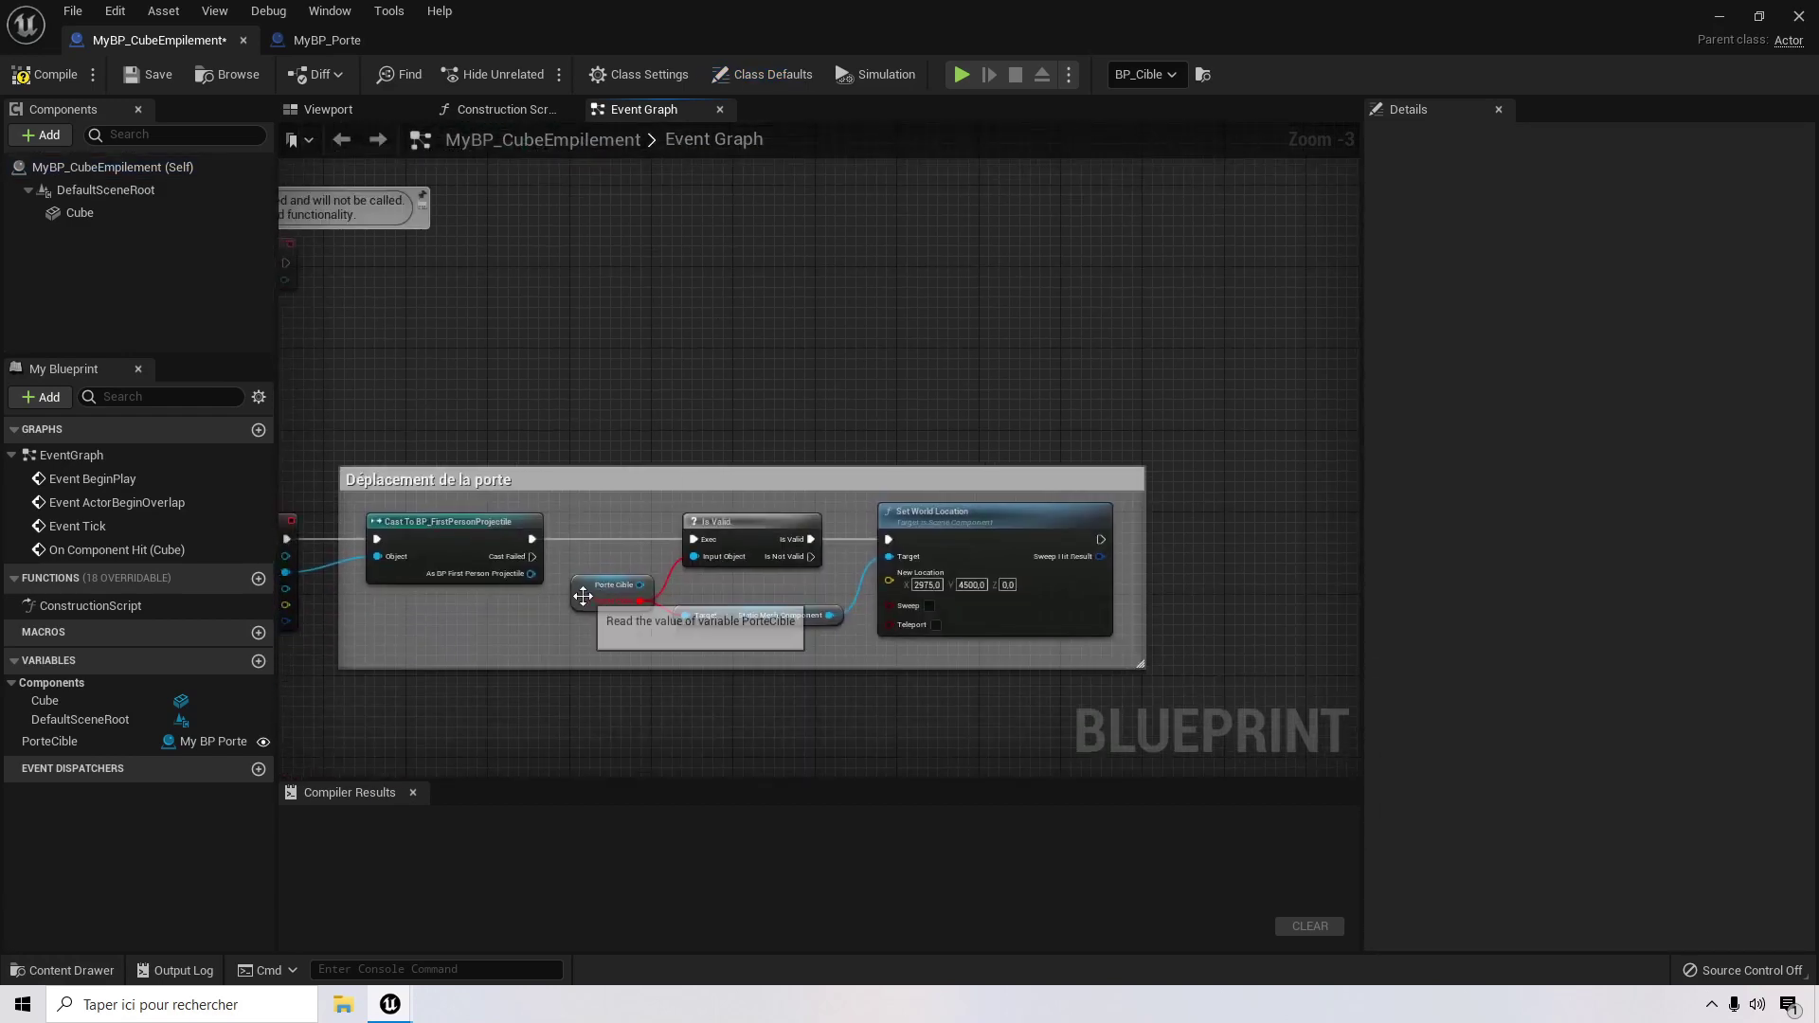
pyautogui.click(611, 586)
pyautogui.press('Delete')
# Step: Compile and save the MyBP_CubeEmpilement blueprint, check its node groups, and return to the level
pyautogui.moveTo(735, 318); pyautogui.dragTo(848, 697, button='right')
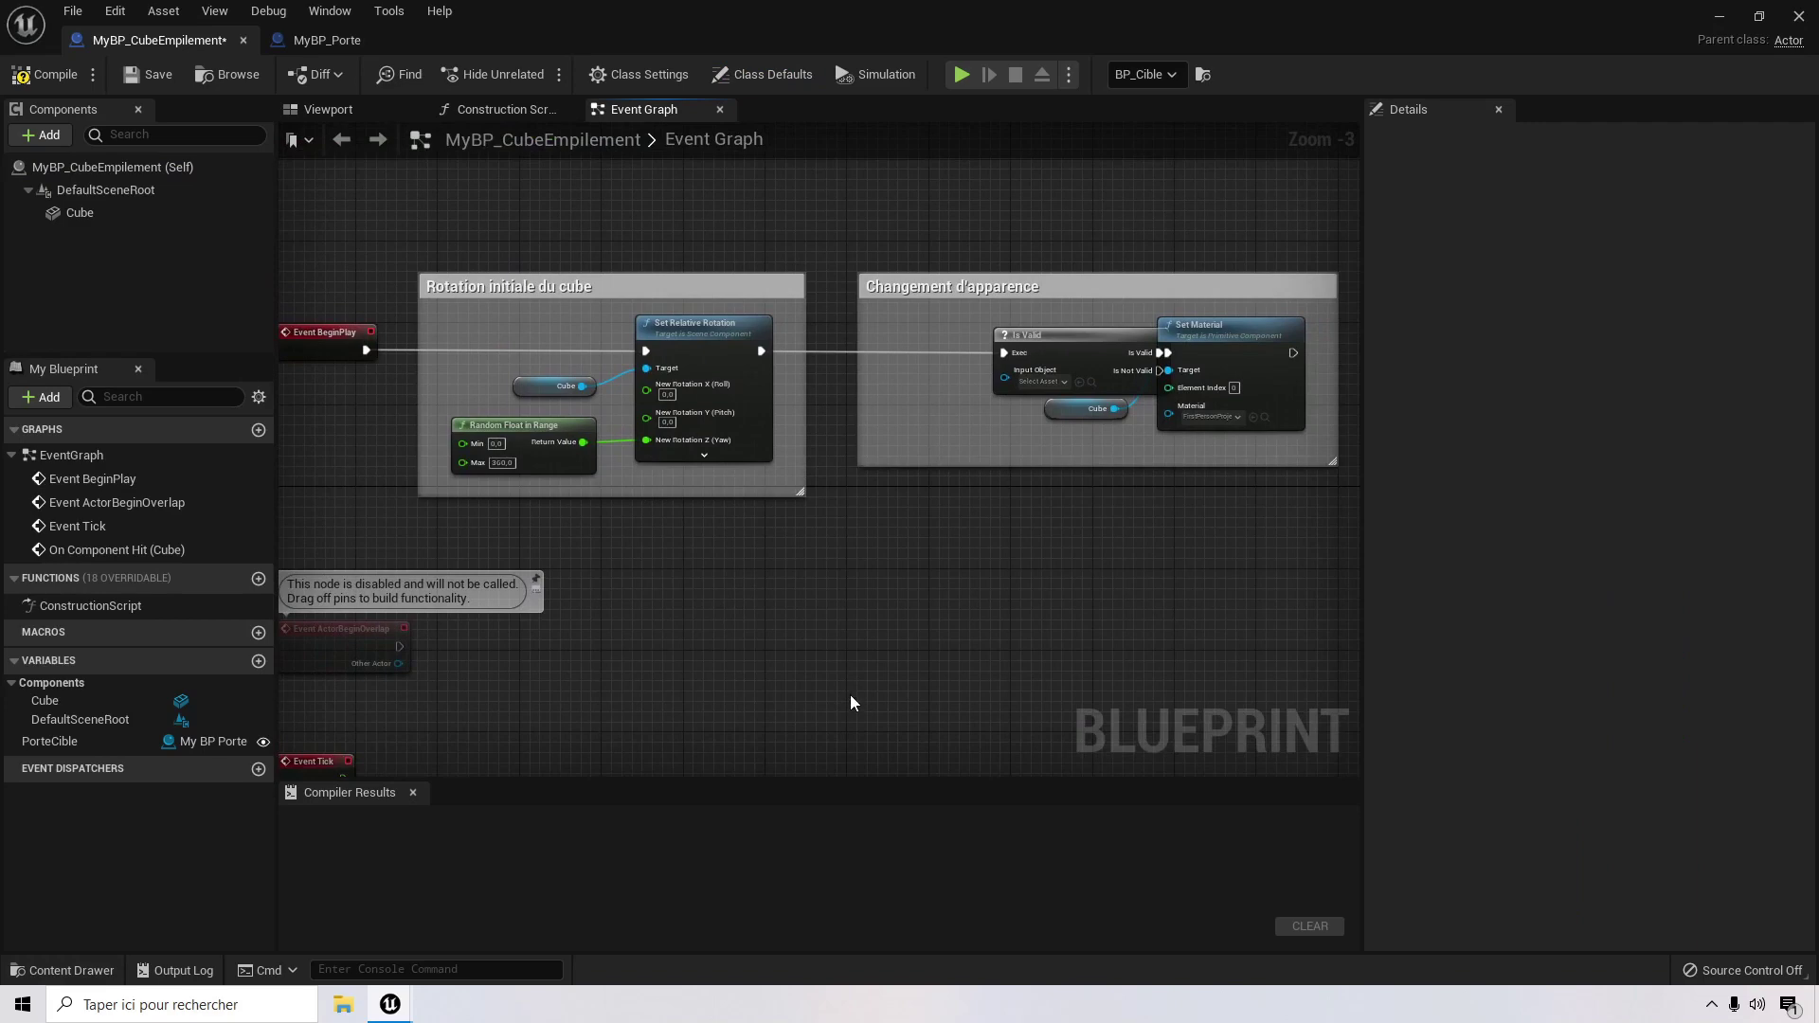
pyautogui.moveTo(1038, 555); pyautogui.dragTo(1131, 456, button='right')
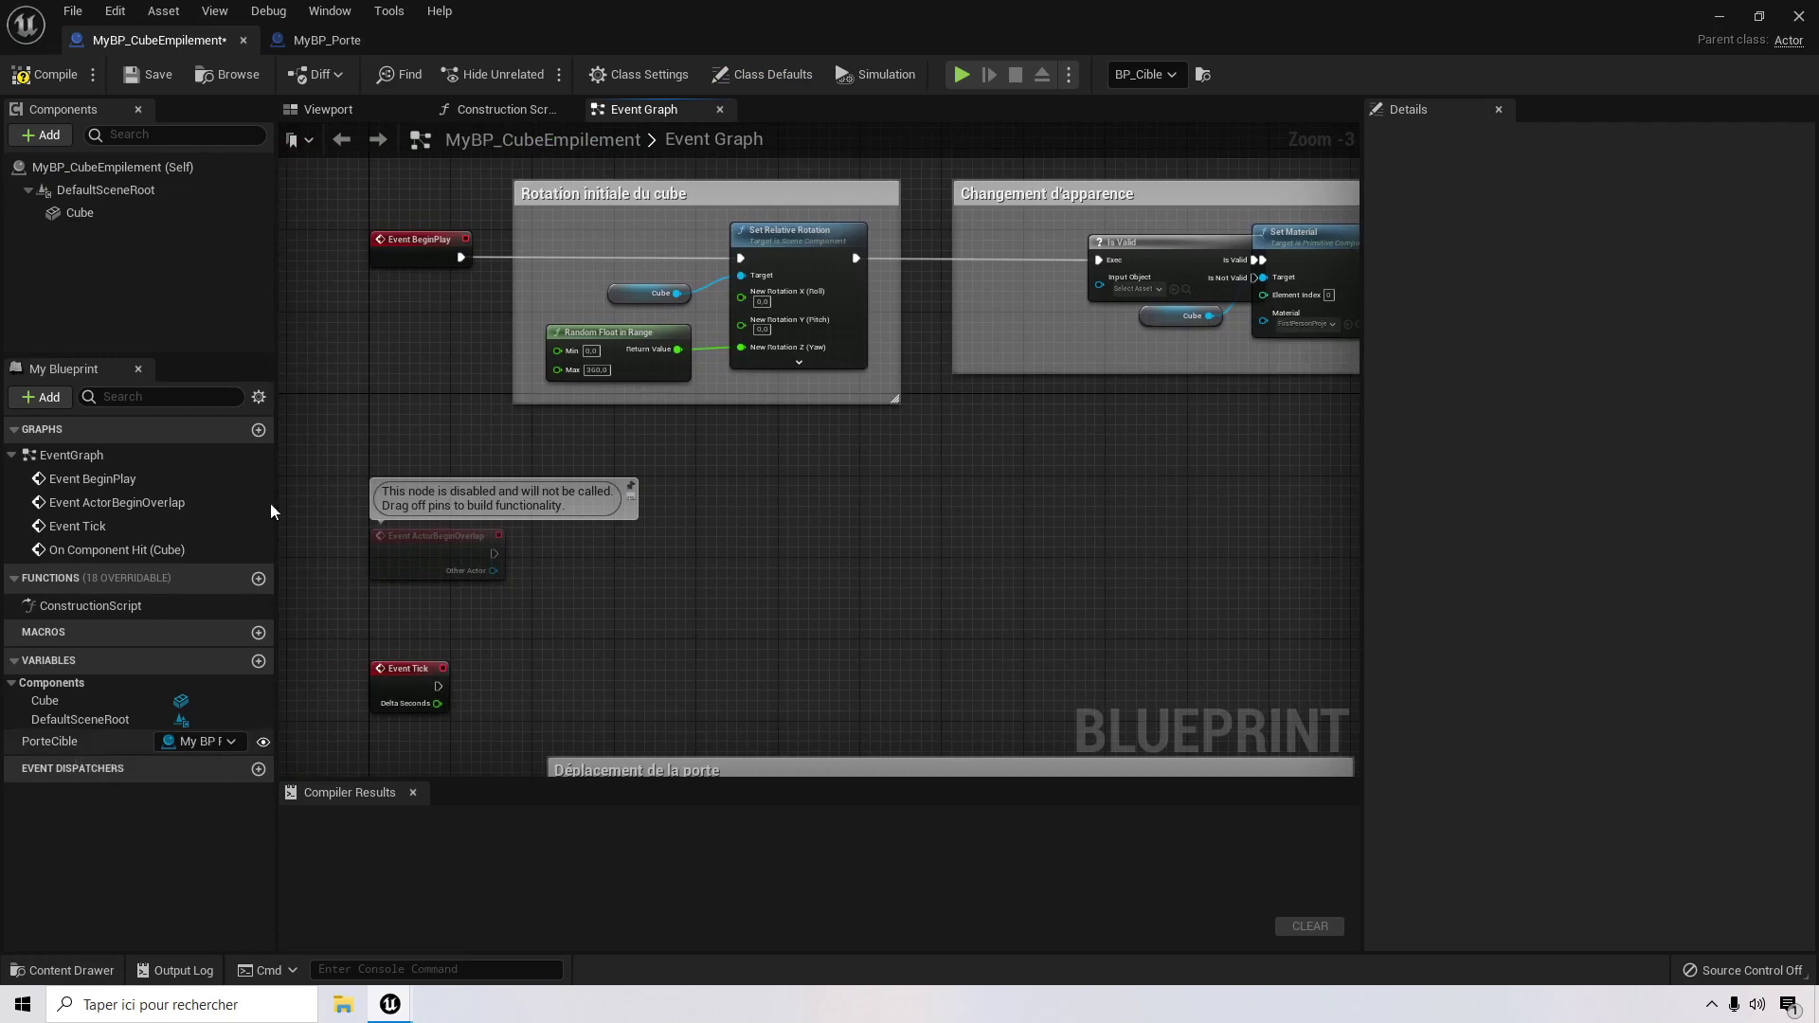
pyautogui.click(49, 76)
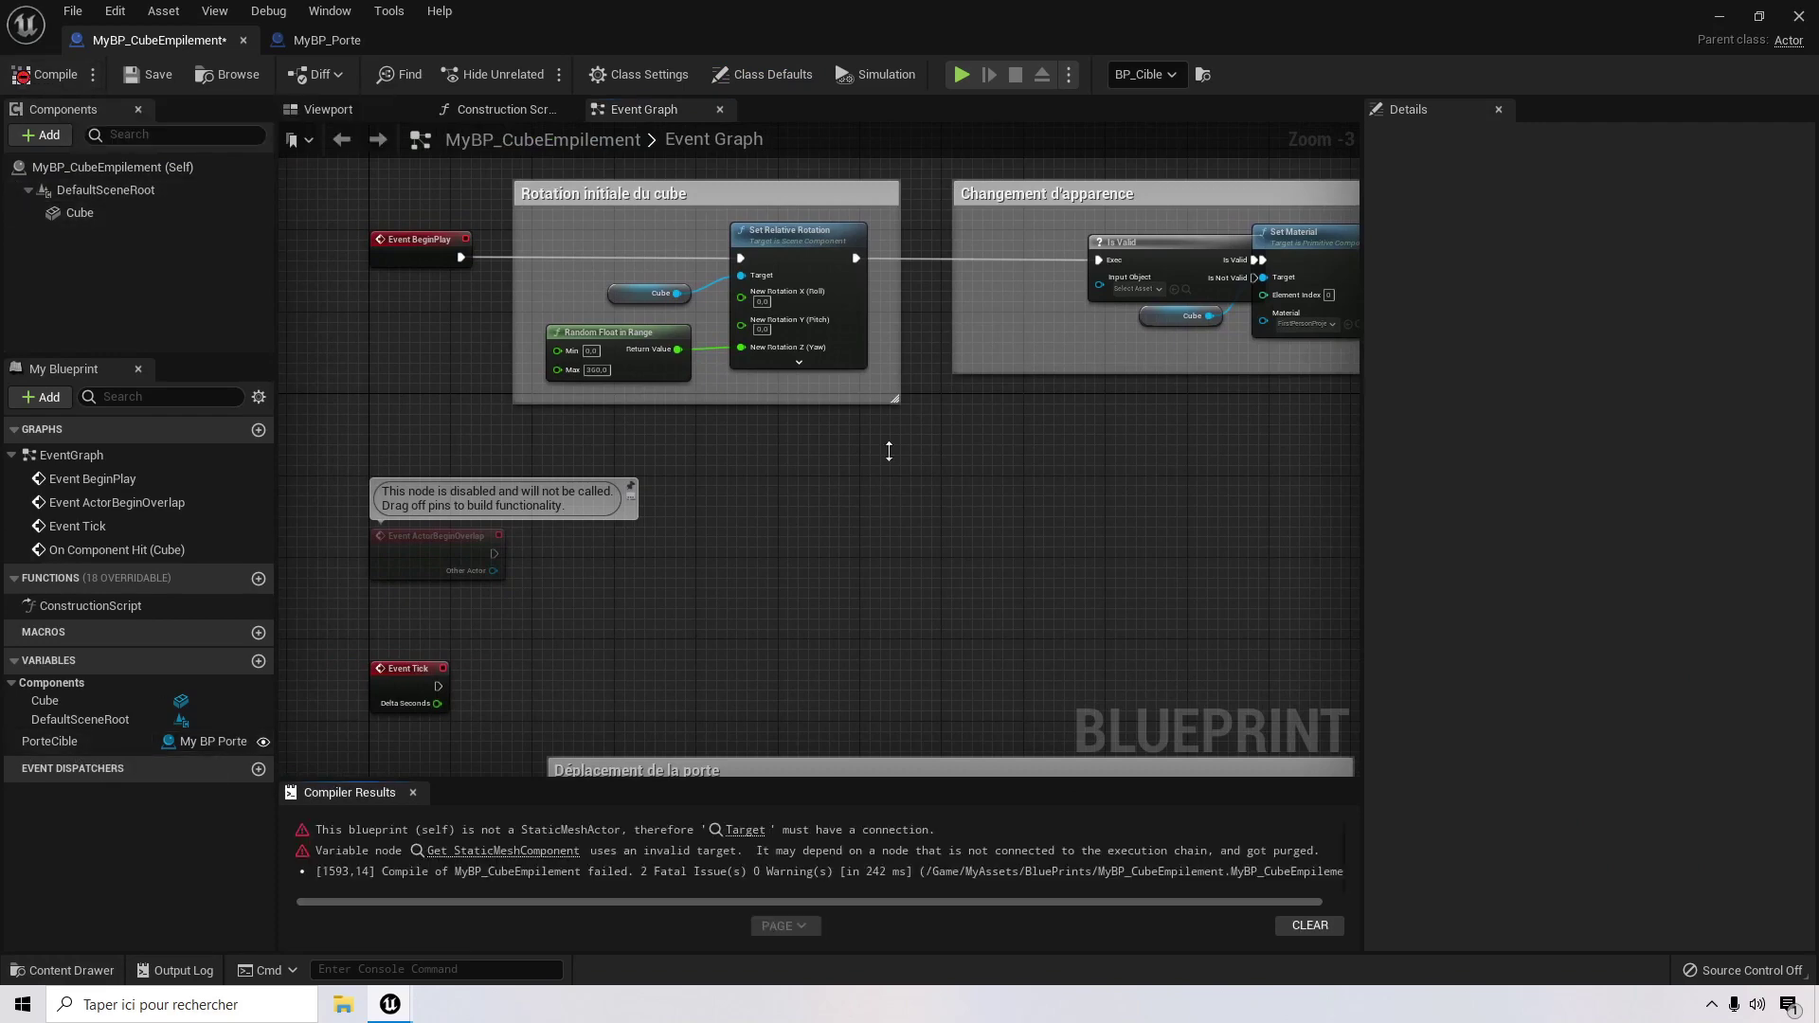
pyautogui.moveTo(998, 550); pyautogui.dragTo(862, 238, button='right')
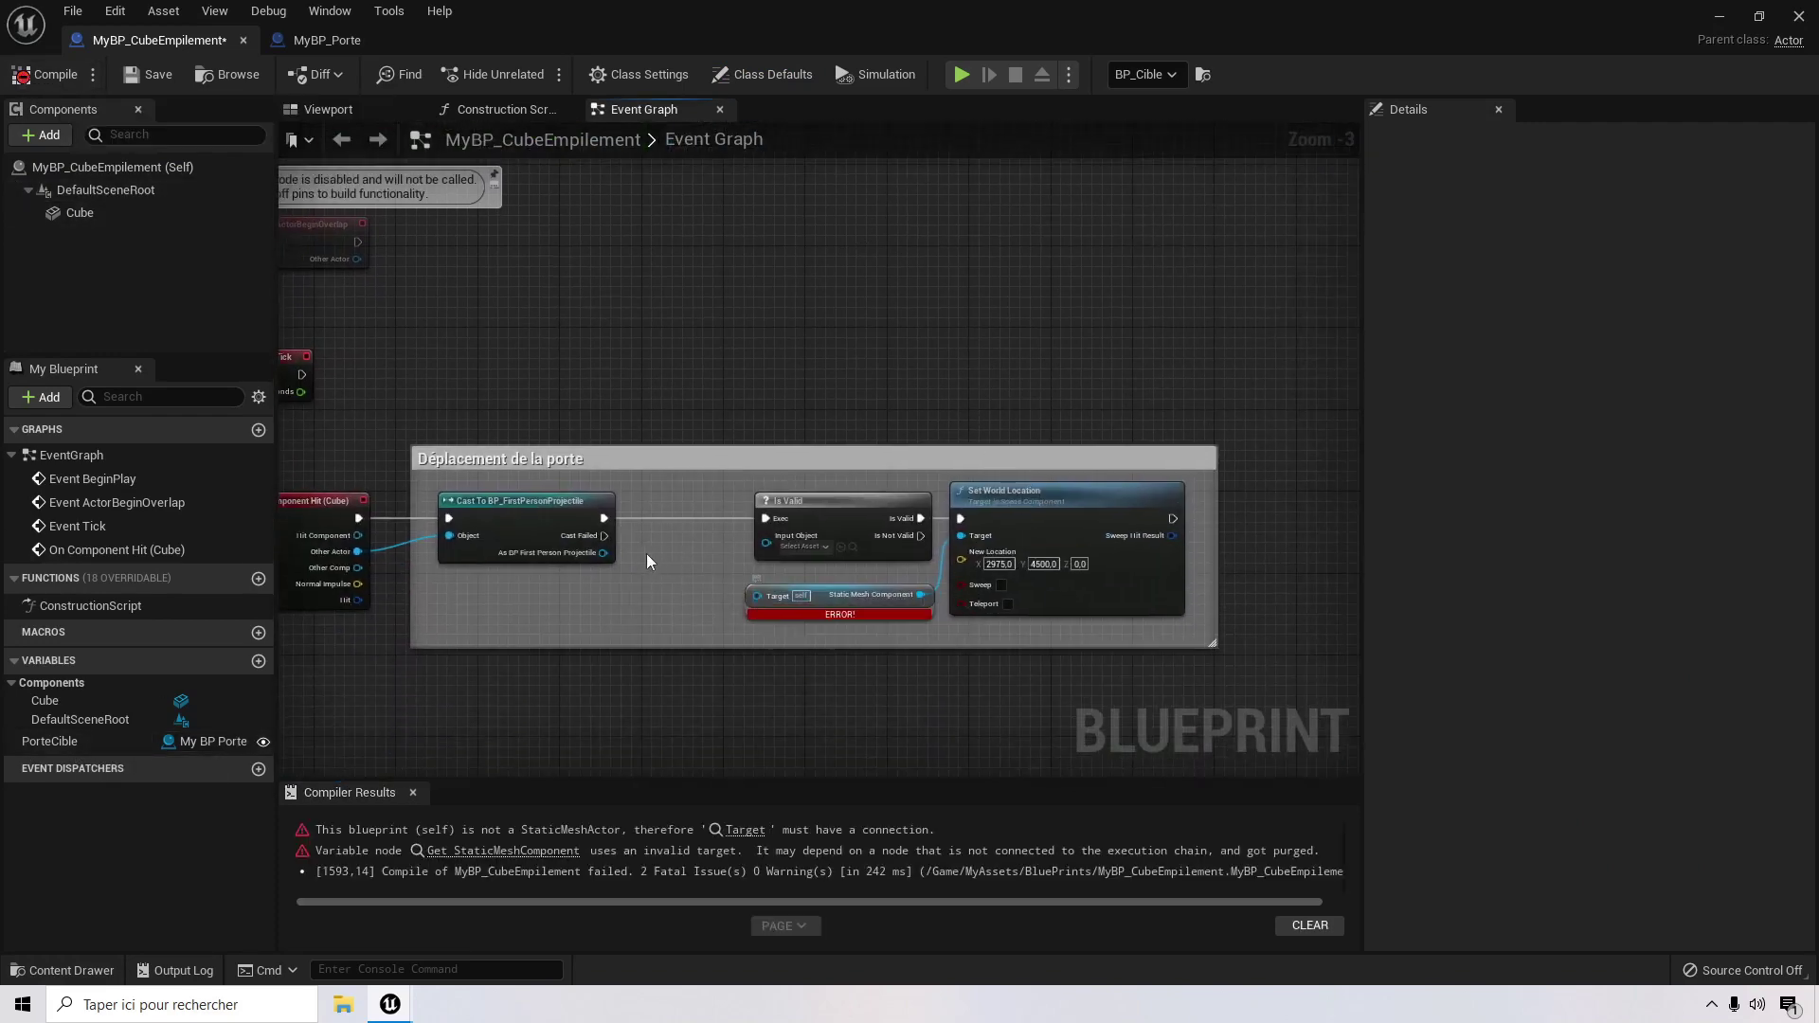
pyautogui.moveTo(841, 333); pyautogui.dragTo(690, 682, button='right')
pyautogui.moveTo(981, 495); pyautogui.dragTo(1107, 502, button='right')
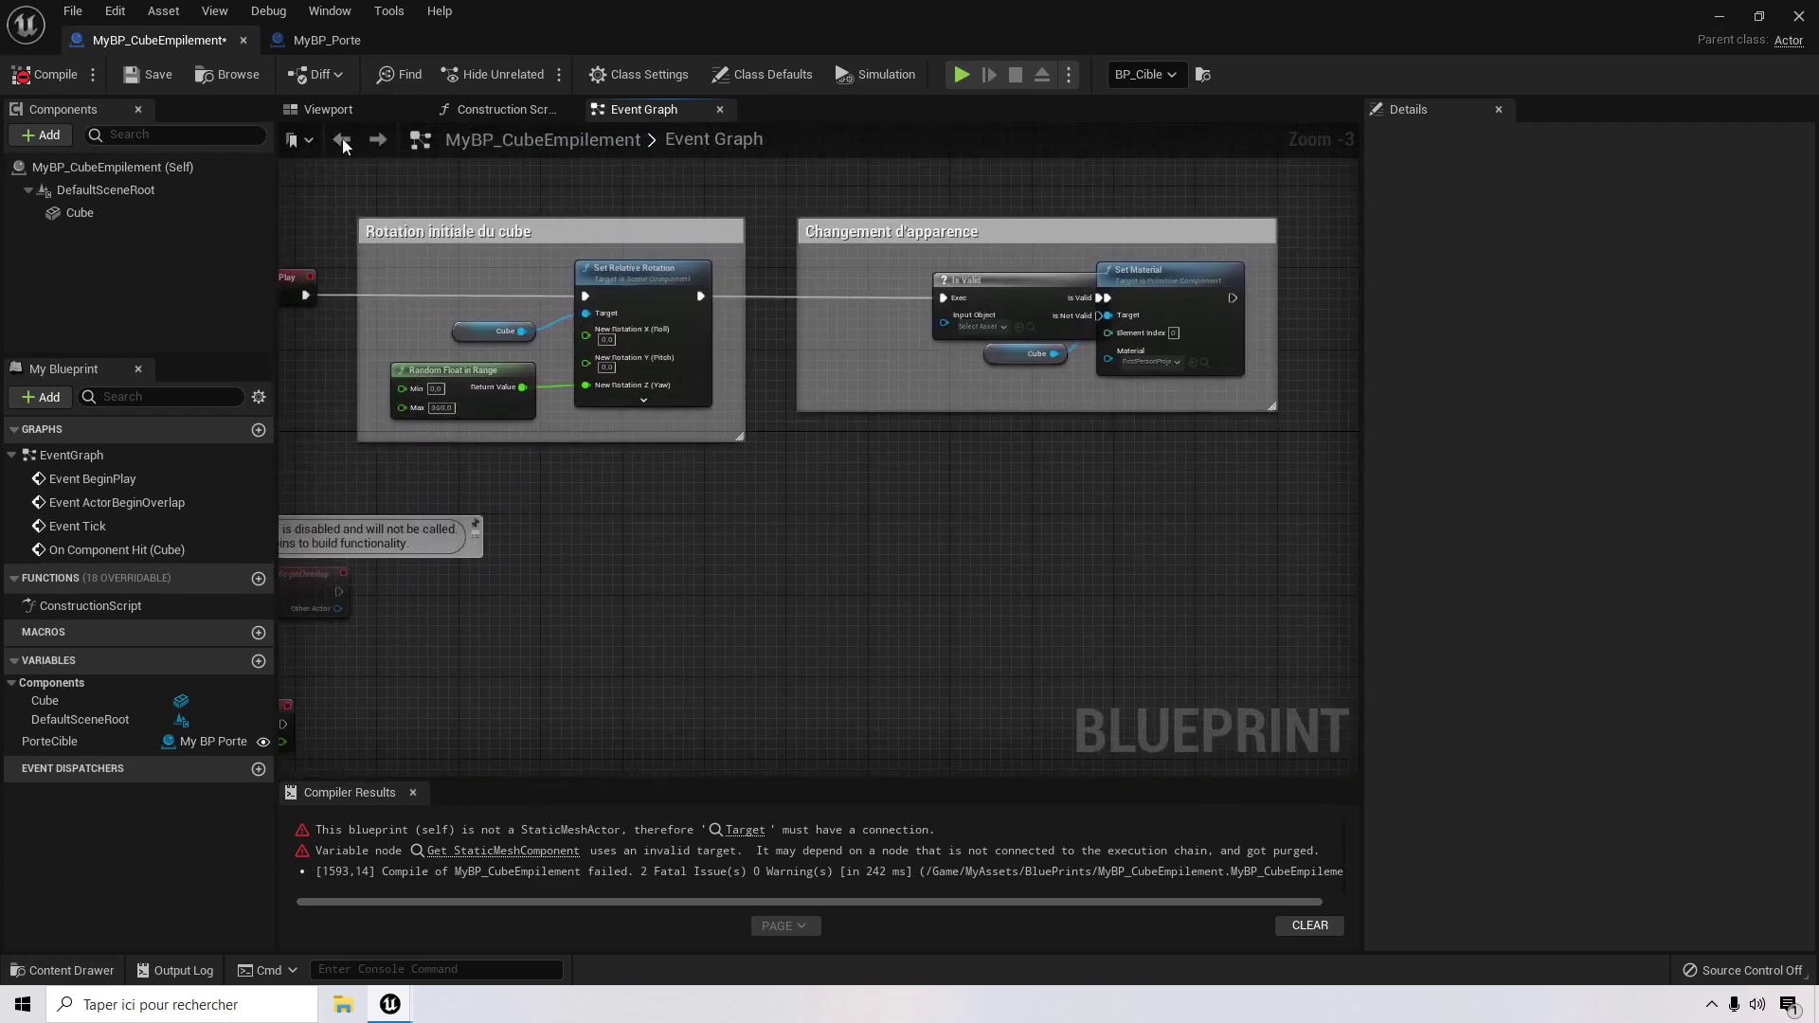
pyautogui.click(167, 78)
pyautogui.click(1714, 17)
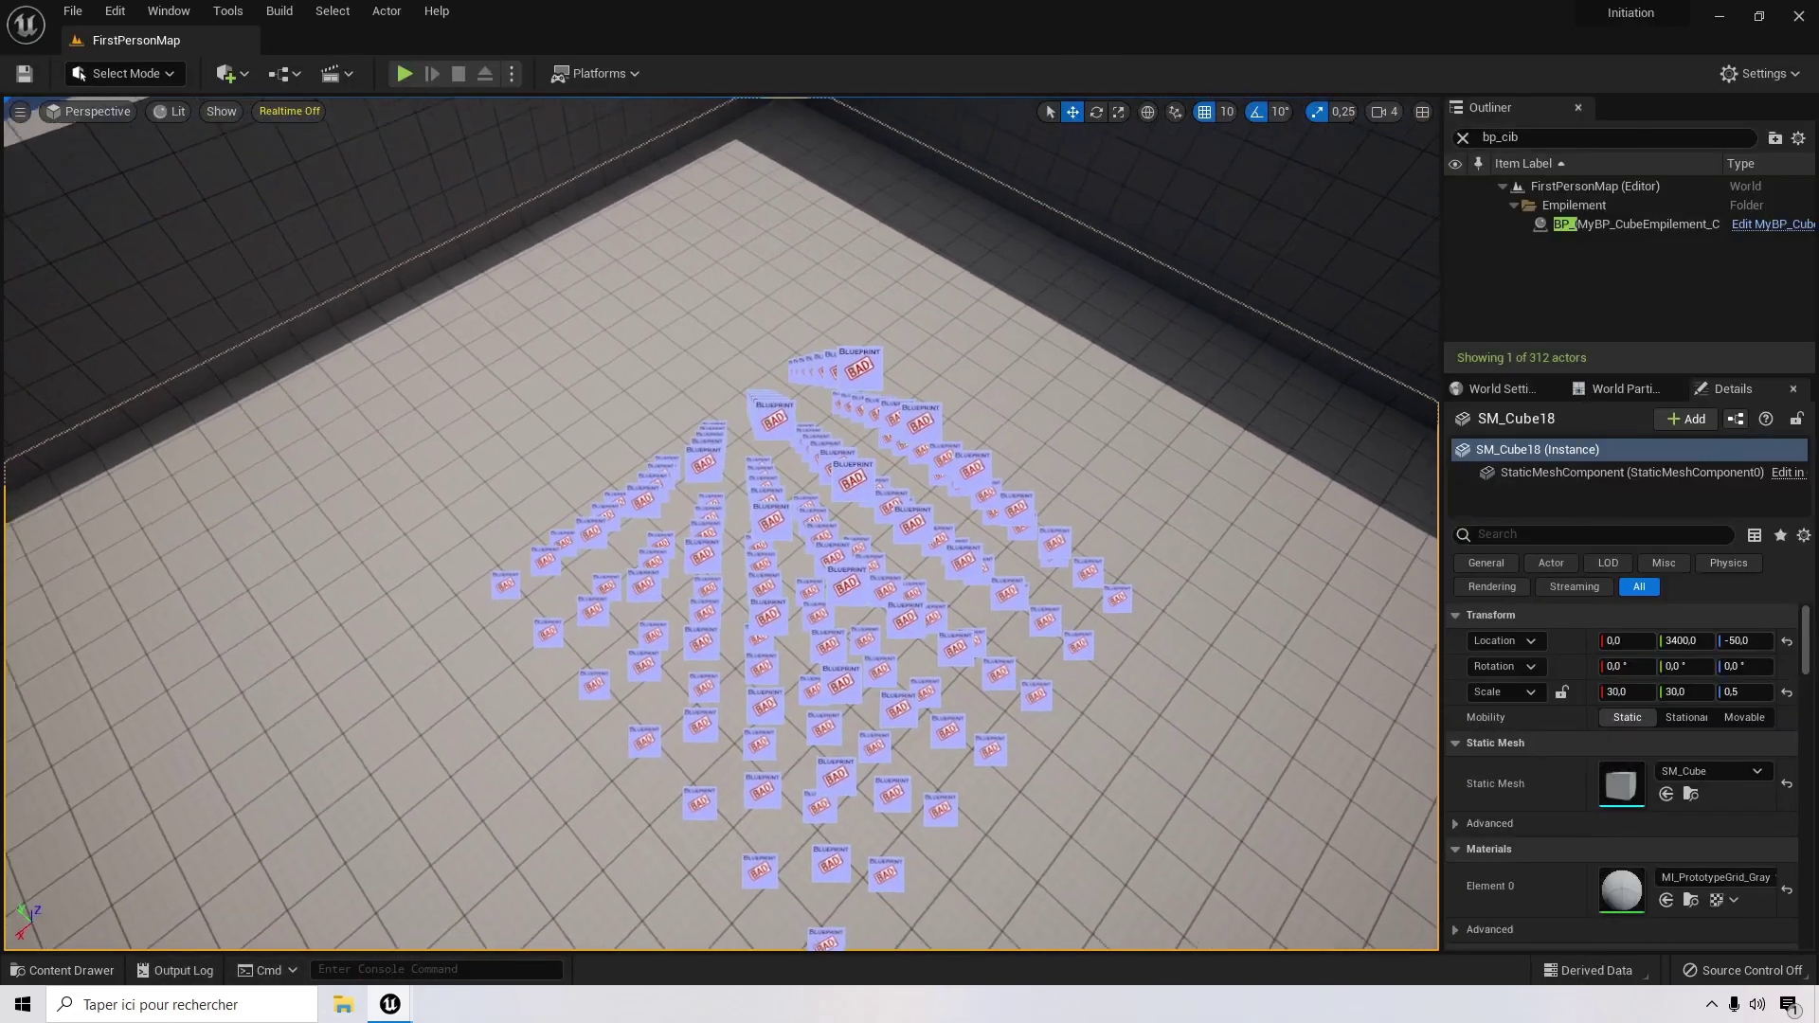
# Step: Assign MyBP_Porte as the Porte Cible of the BP_Cible actor and save the level
pyautogui.click(1568, 224)
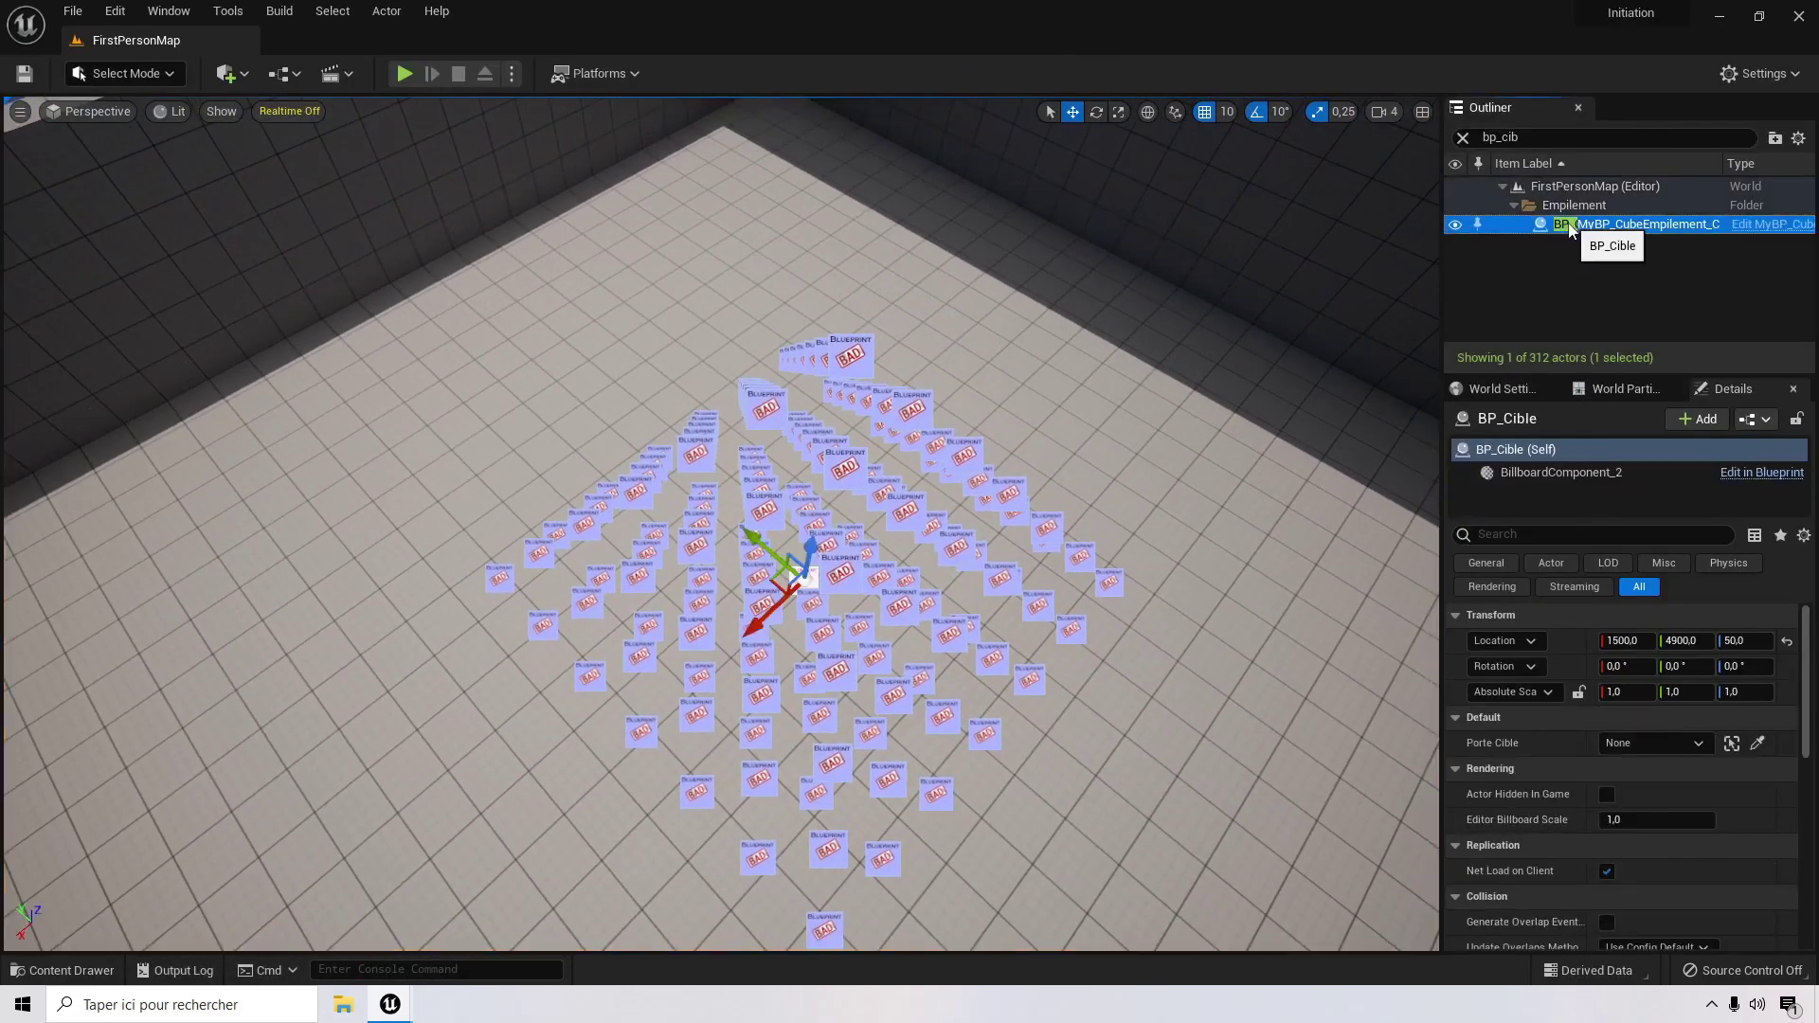
pyautogui.moveTo(922, 751); pyautogui.dragTo(1031, 801, button='right')
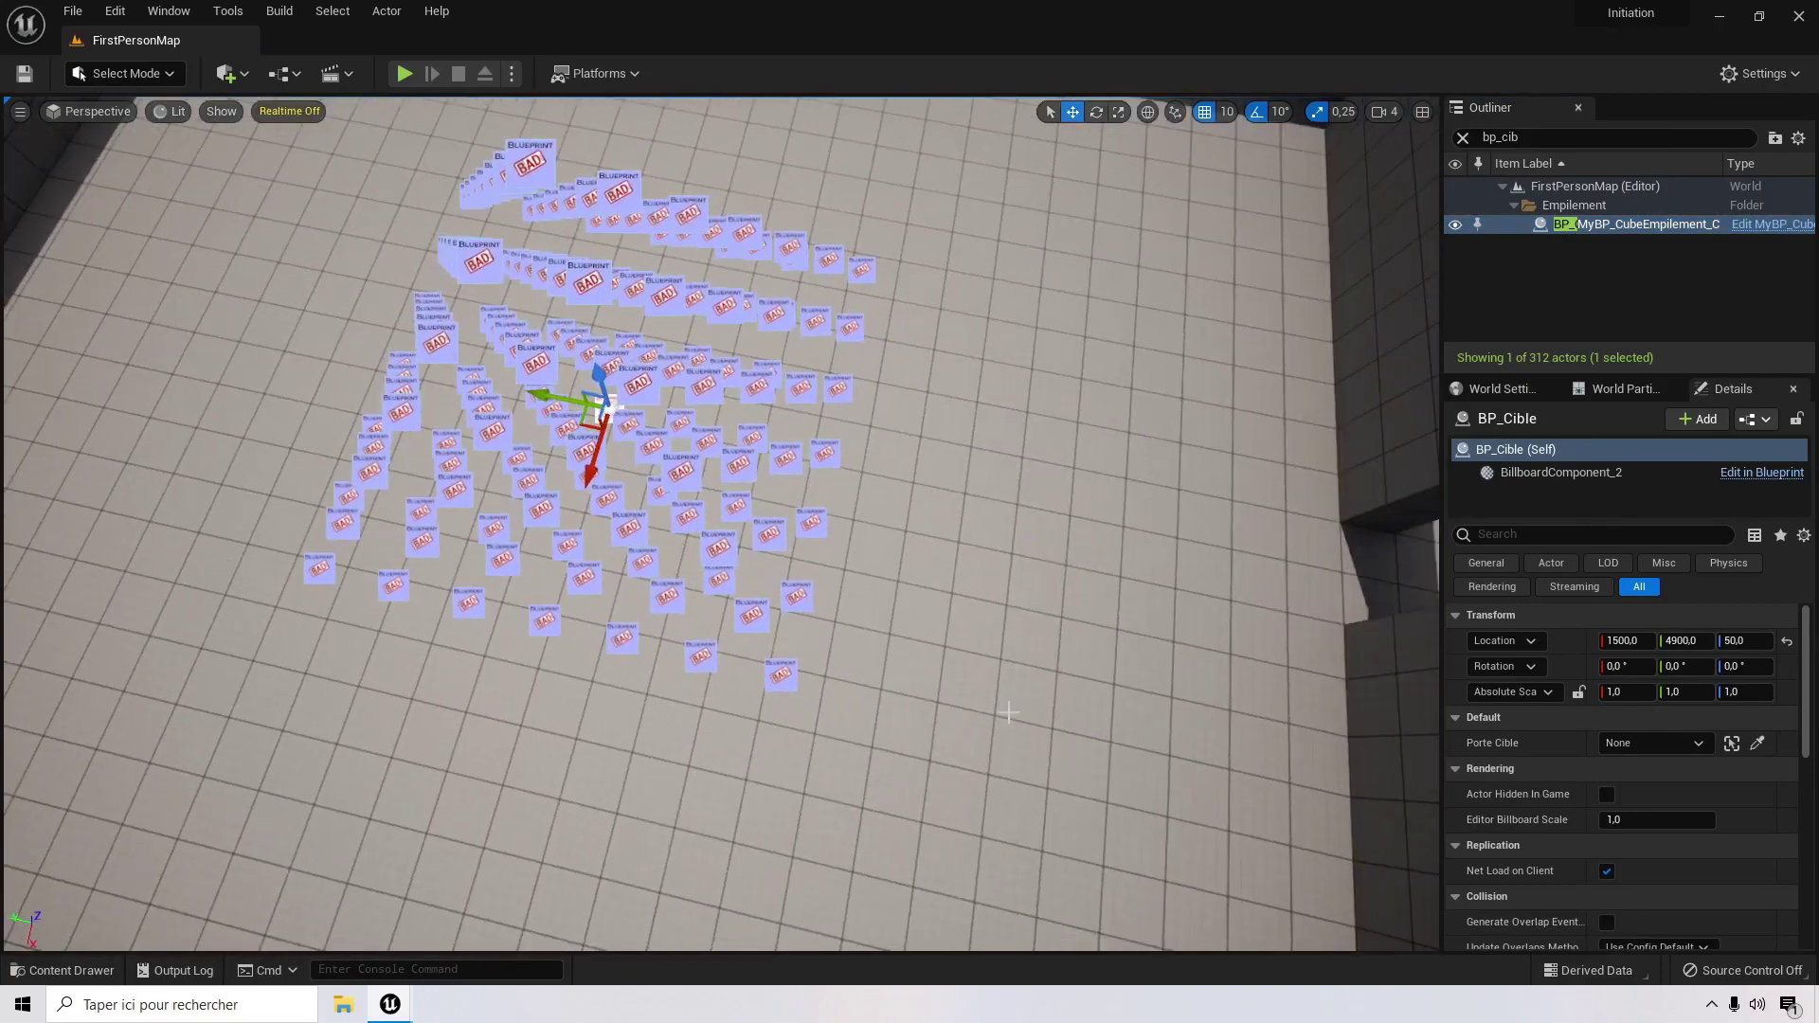
pyautogui.scroll(5, 1038, 717)
pyautogui.moveTo(1038, 712); pyautogui.dragTo(1146, 663, button='right')
pyautogui.press('s')
pyautogui.scroll(8, 1039, 714)
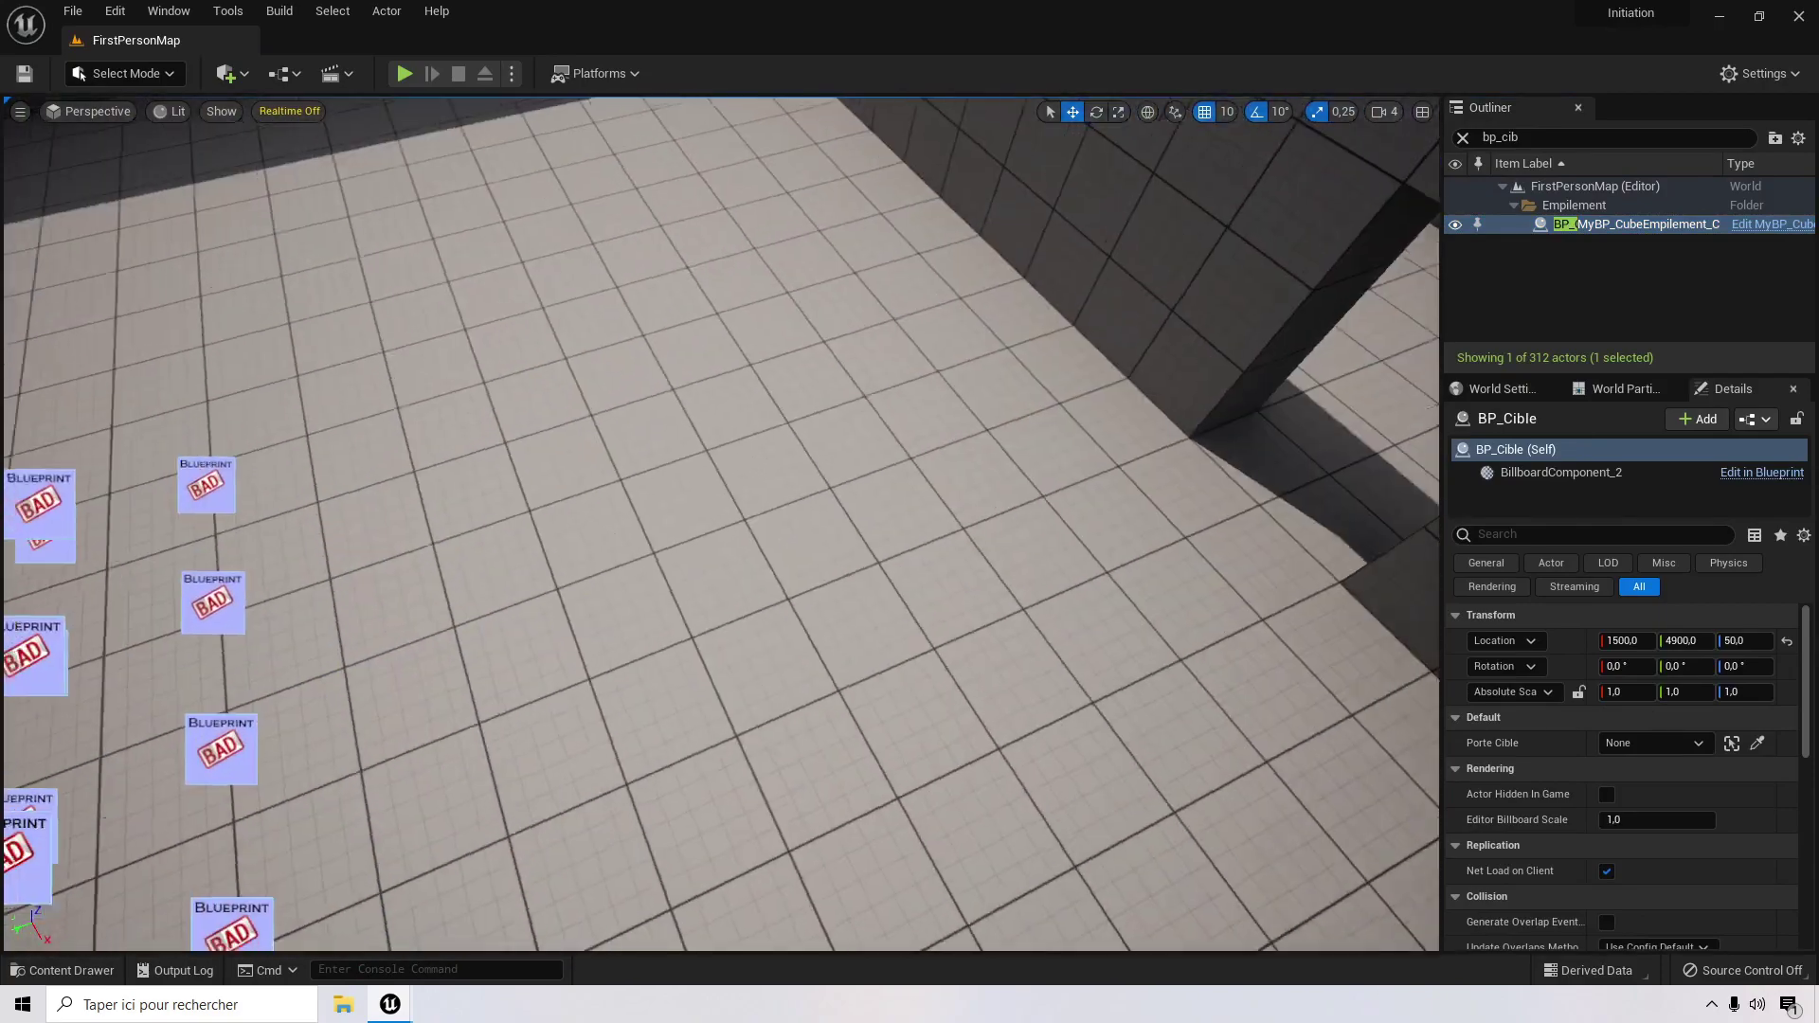
pyautogui.moveTo(1040, 714)
pyautogui.mouseDown(button='right')
pyautogui.moveTo(881, 625)
pyautogui.moveTo(730, 692)
pyautogui.moveTo(1046, 738)
pyautogui.moveTo(1046, 763)
pyautogui.moveTo(1046, 724)
pyautogui.mouseUp(button='right')
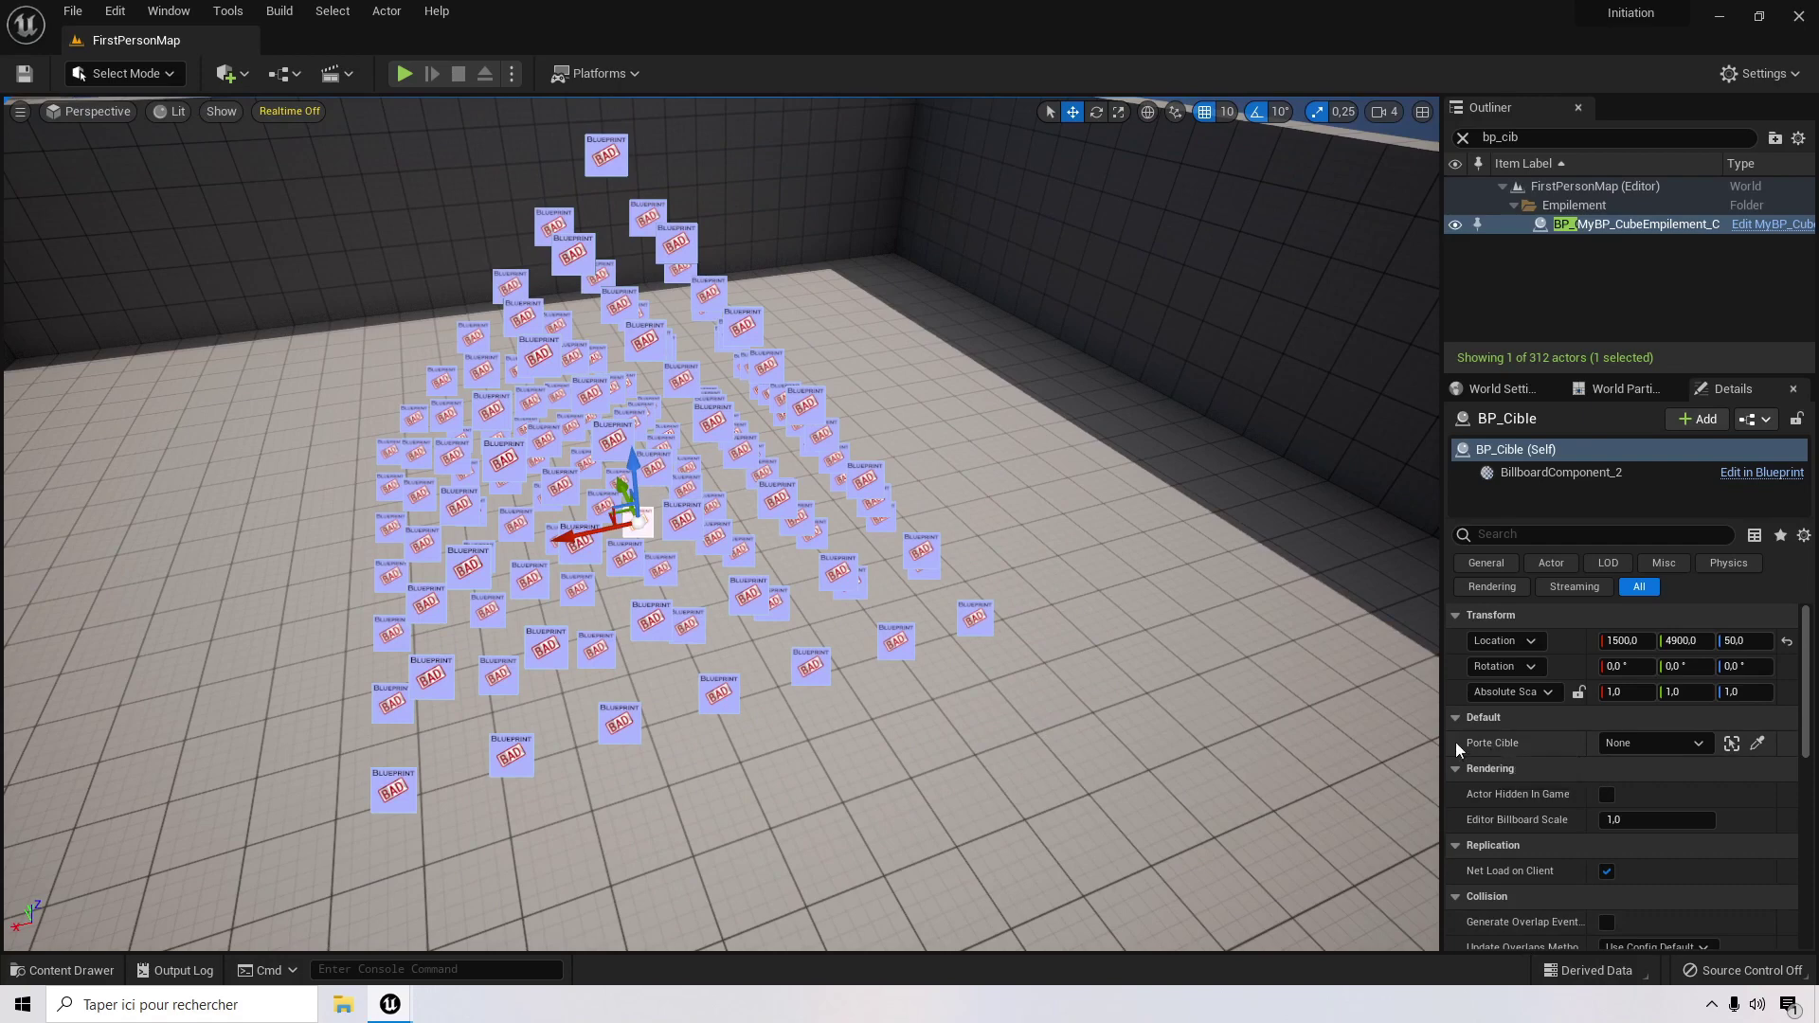
pyautogui.click(1668, 745)
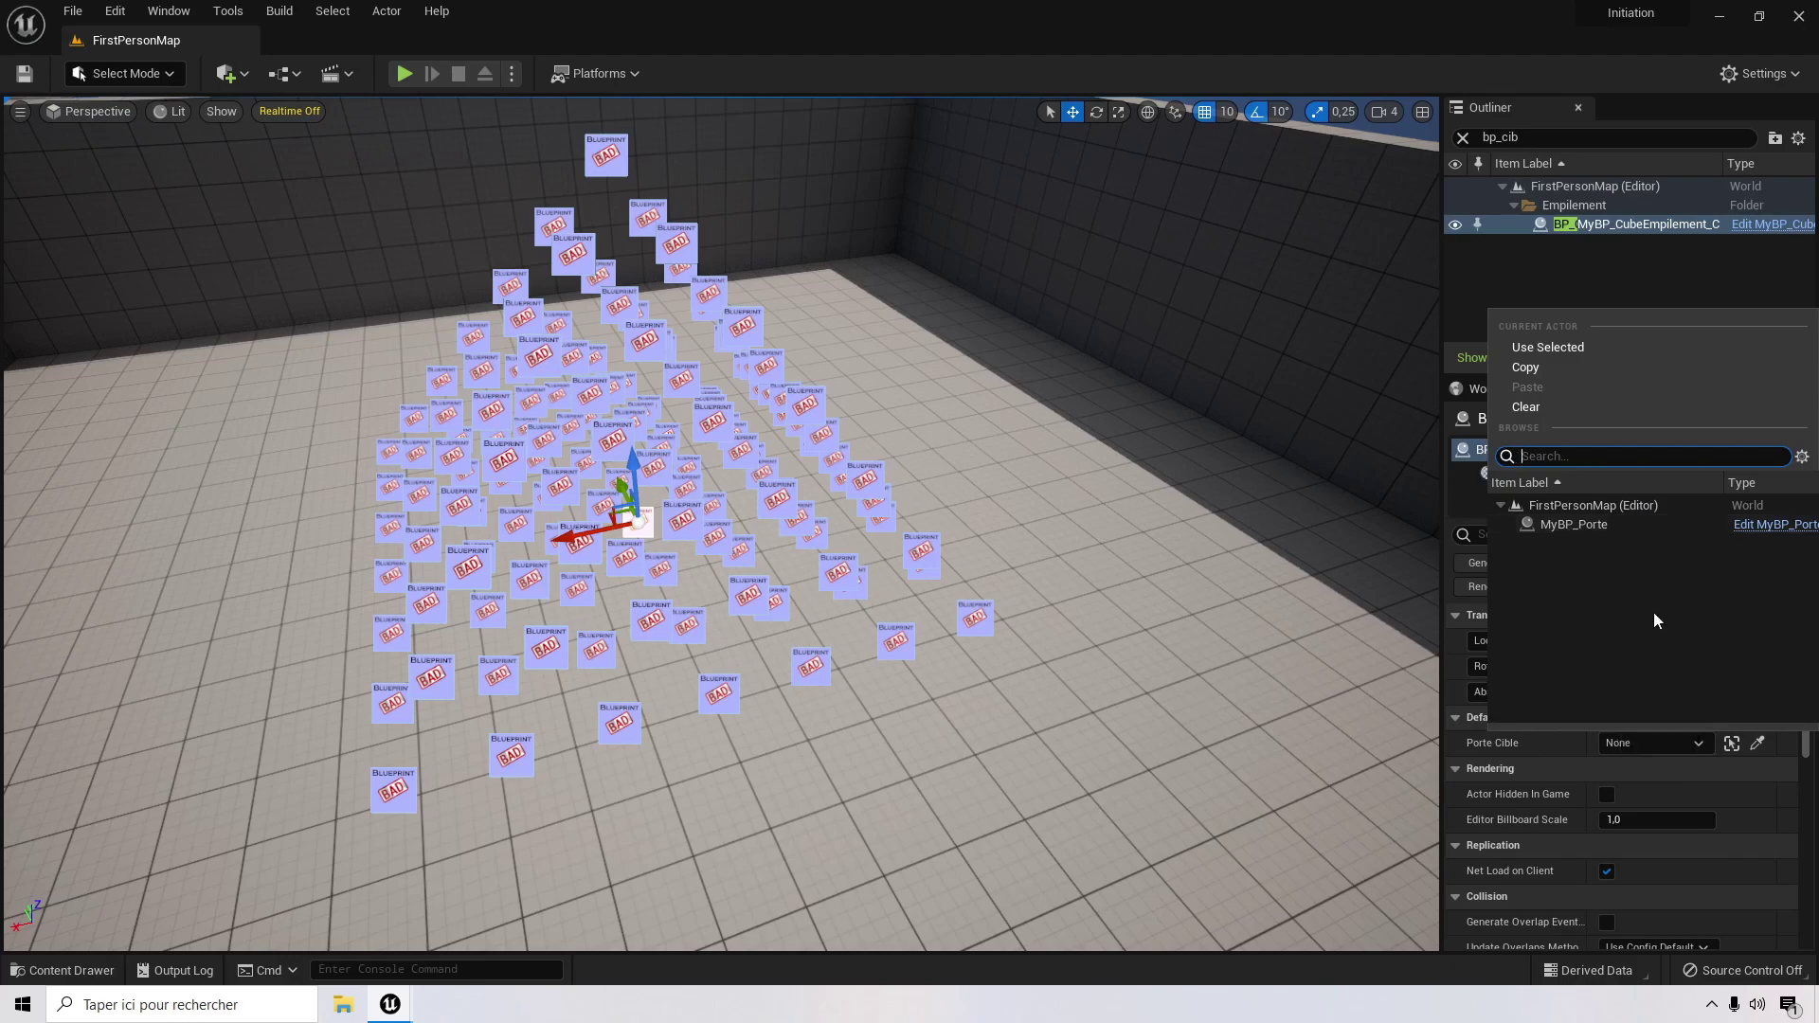
pyautogui.click(1600, 525)
pyautogui.moveTo(1213, 418); pyautogui.dragTo(1199, 414, button='right')
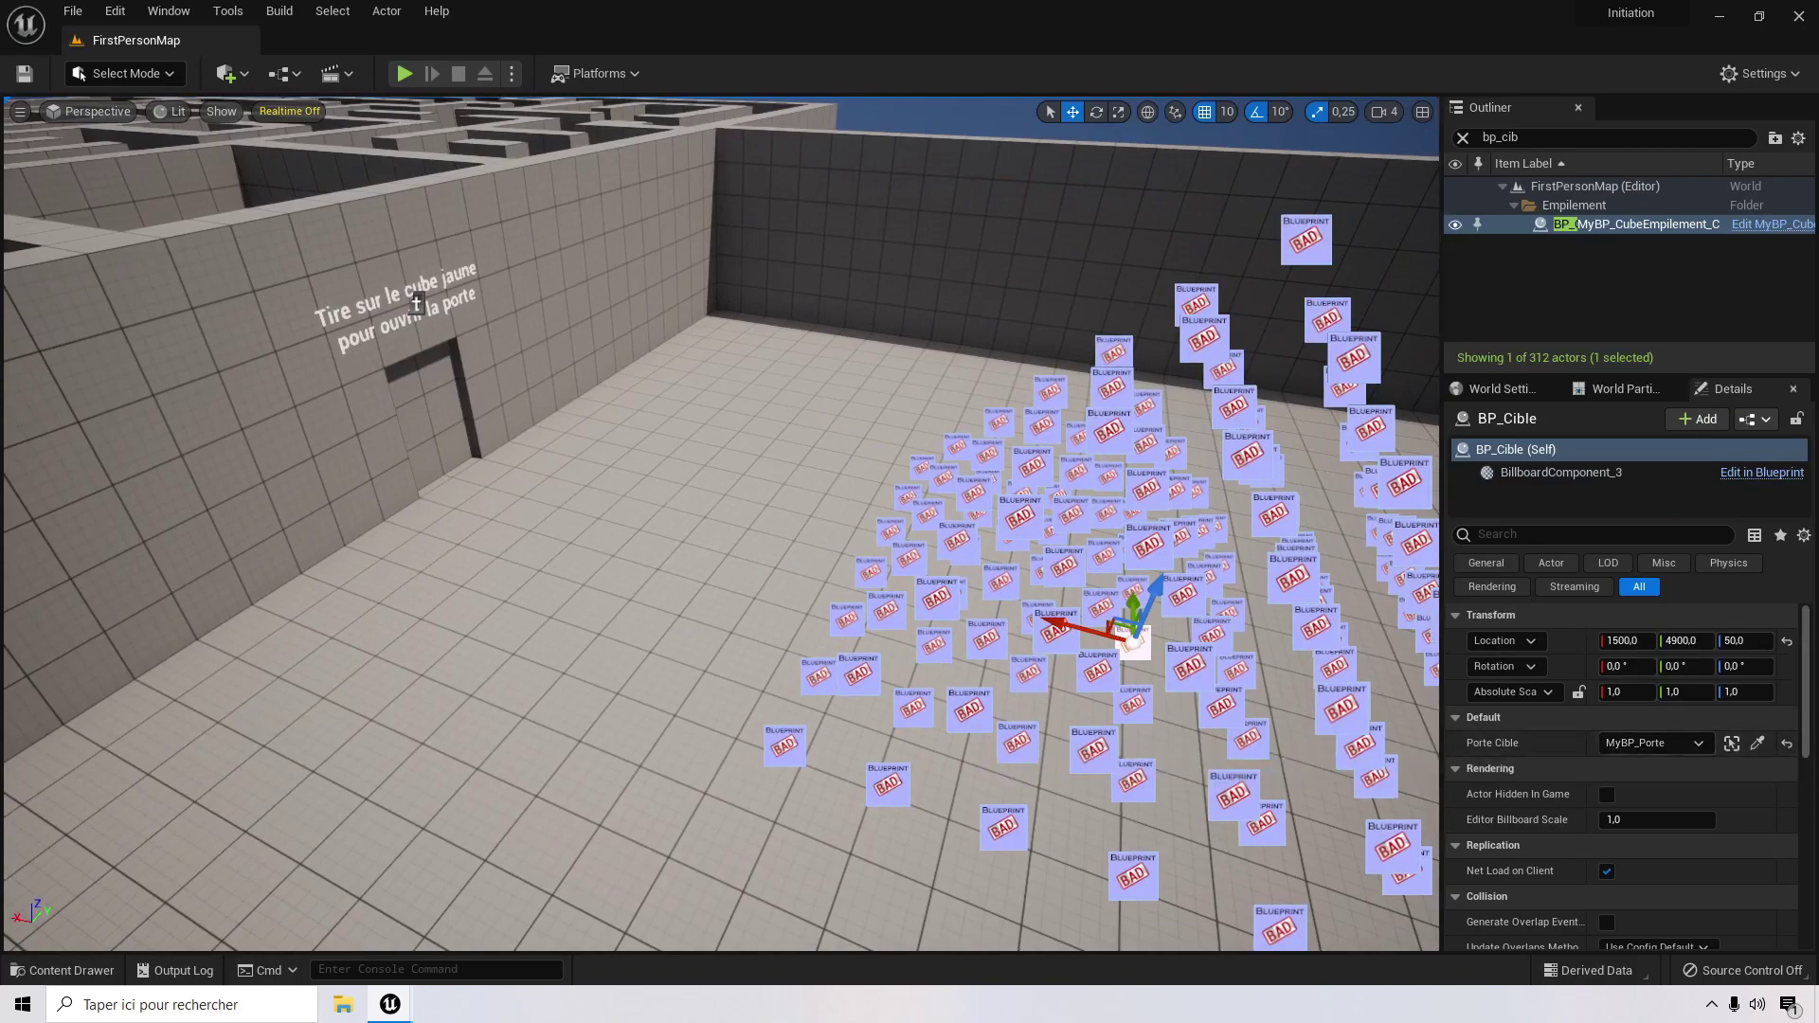
pyautogui.click(23, 74)
pyautogui.moveTo(1141, 478); pyautogui.dragTo(1141, 478, button='right')
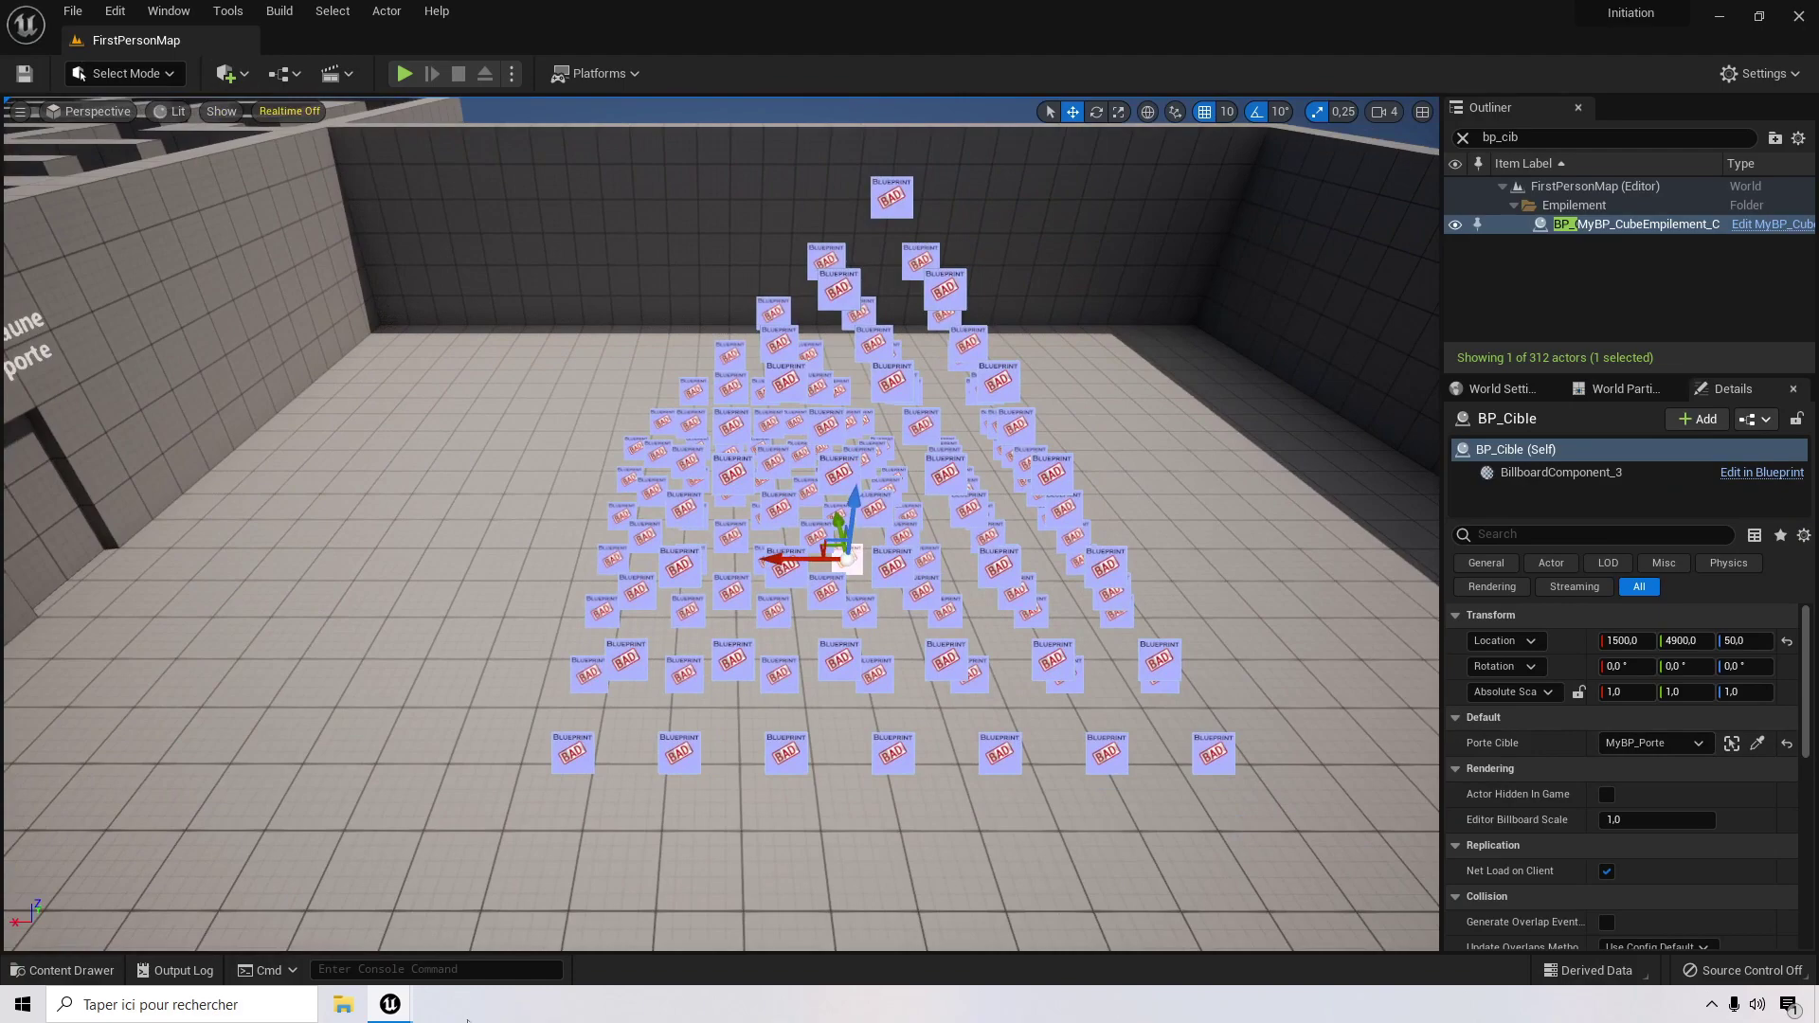
# Step: Add a PorteCible getter to MyBP_CubeEmpilement's "Changement d'apparence" group, connect it to Is Valid's Input Object, and compile
pyautogui.moveTo(397, 1010)
pyautogui.click(549, 929)
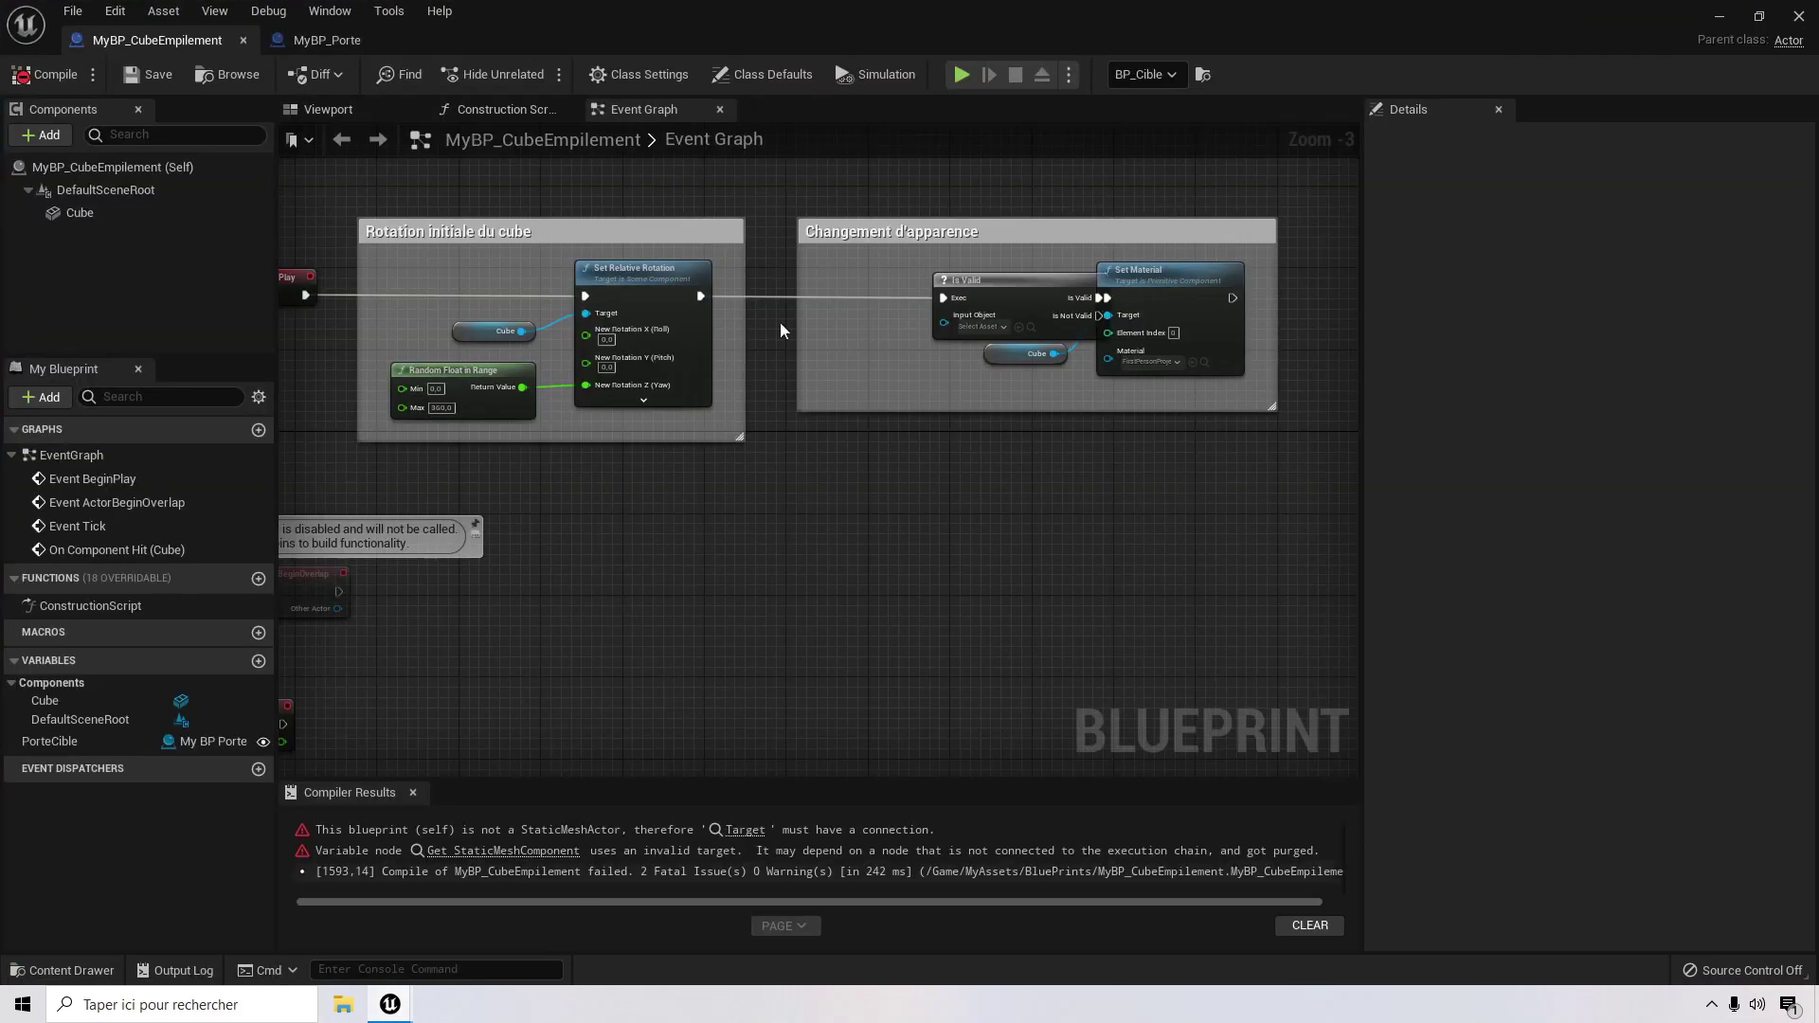
pyautogui.moveTo(560, 499); pyautogui.dragTo(535, 590, button='right')
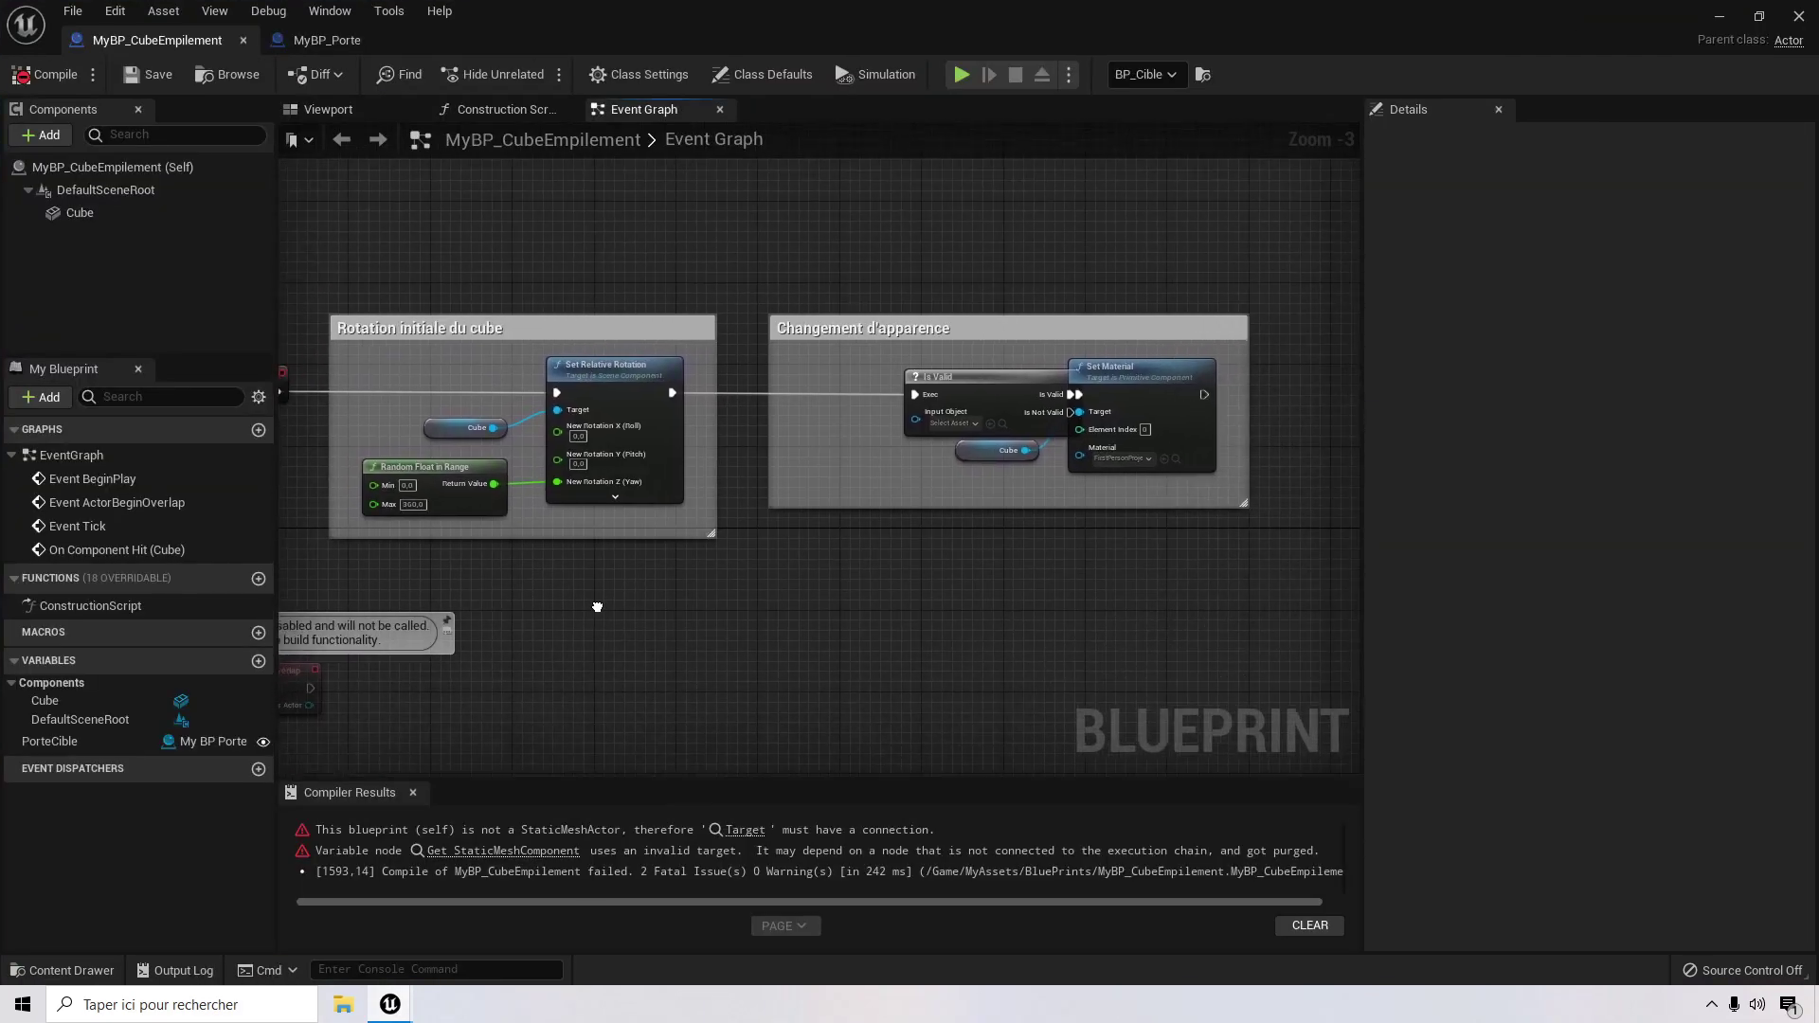
pyautogui.moveTo(900, 623); pyautogui.dragTo(669, 670, button='right')
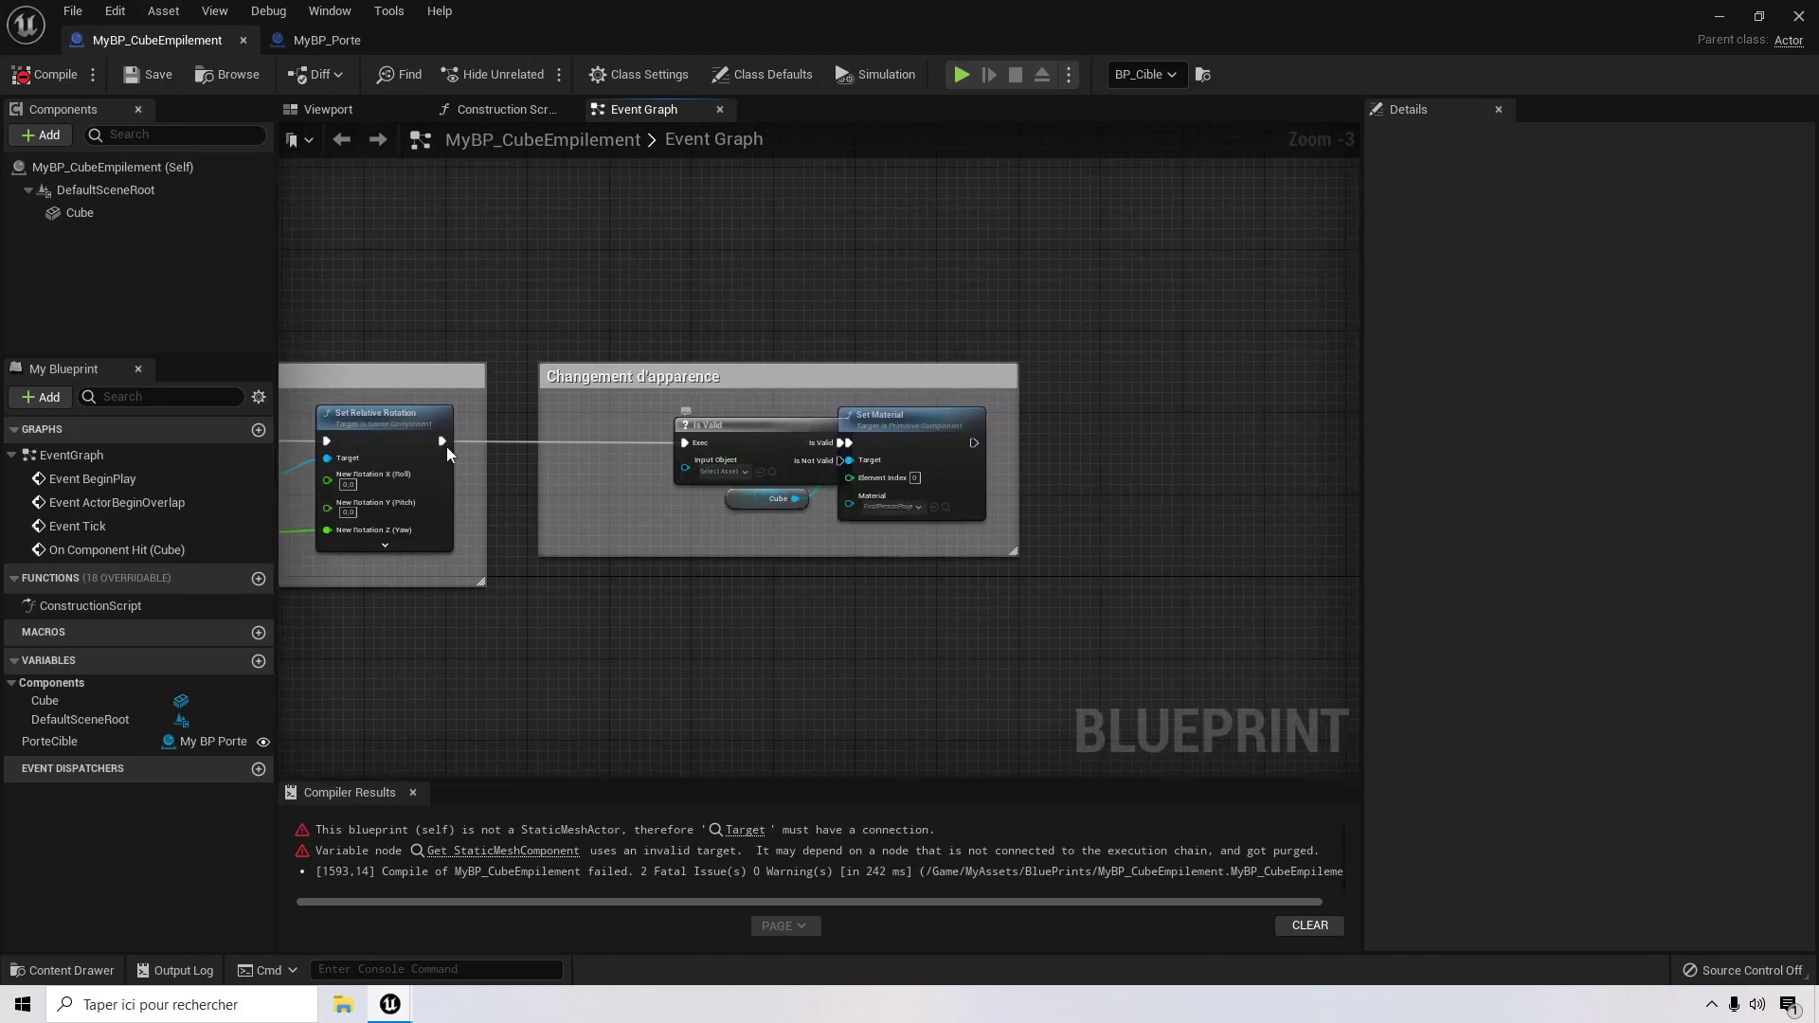
pyautogui.moveTo(526, 474); pyautogui.dragTo(964, 460, button='right')
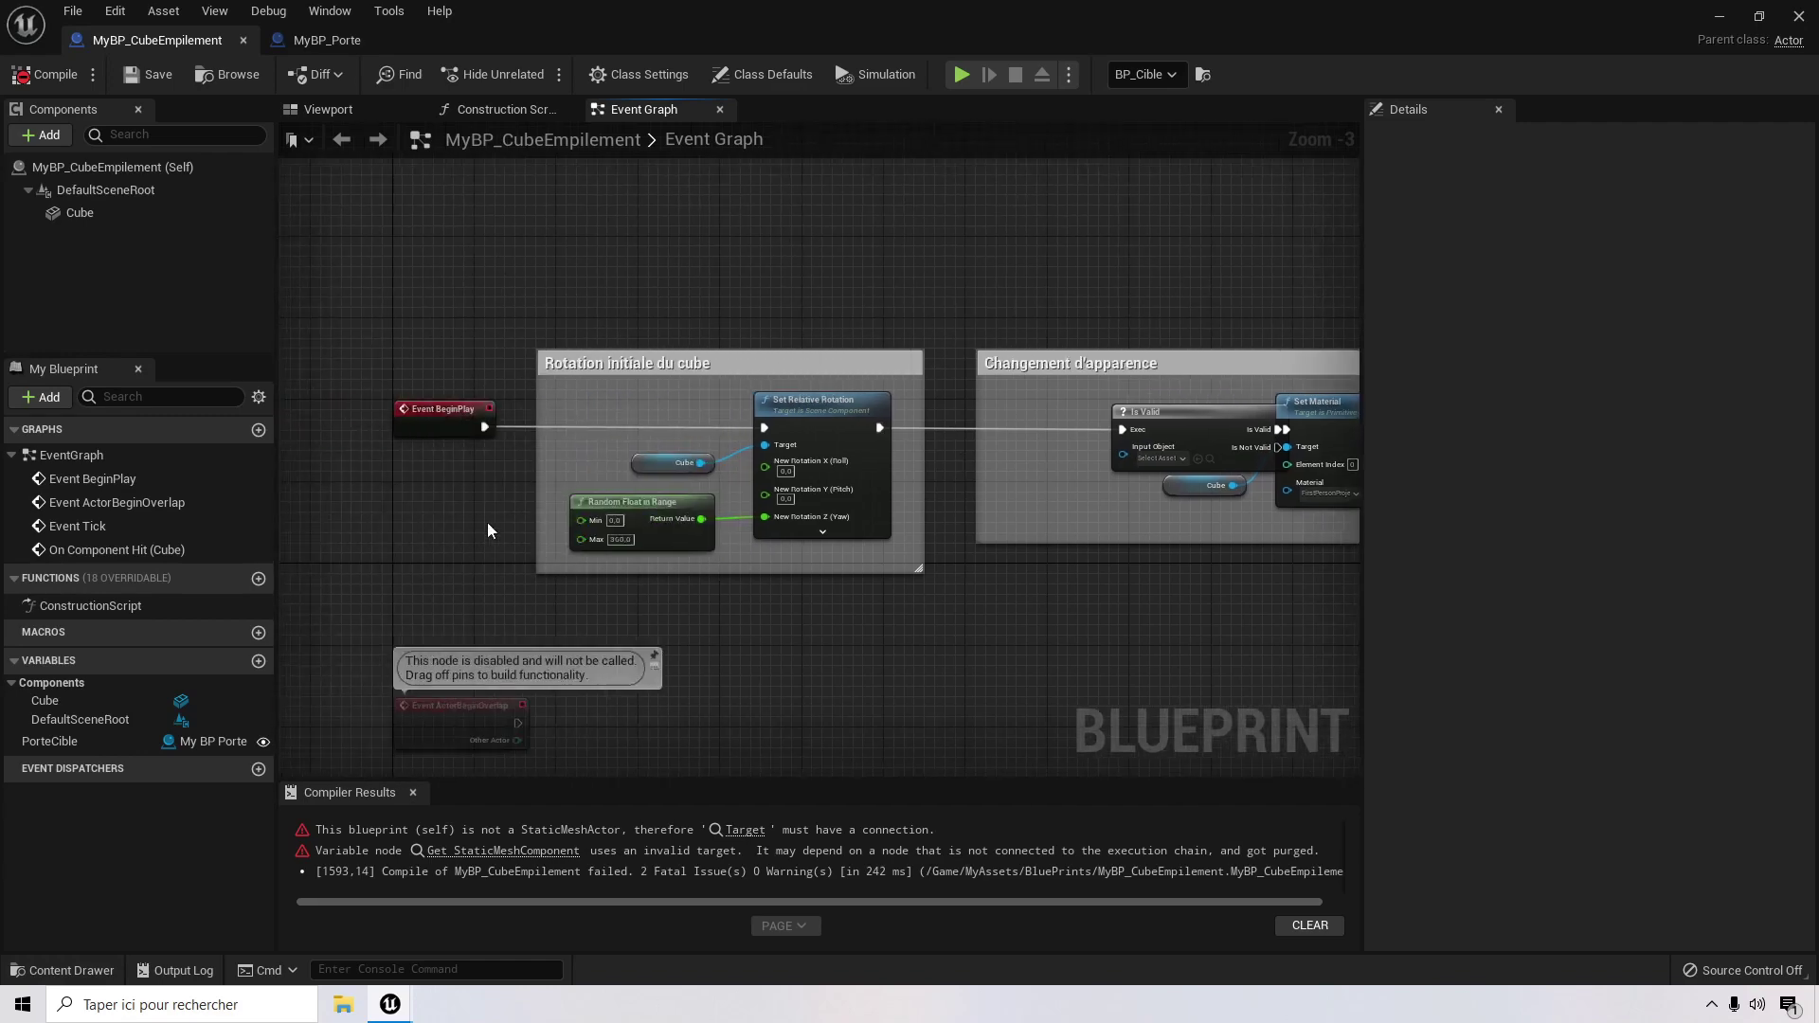
pyautogui.moveTo(938, 677); pyautogui.dragTo(864, 630, button='right')
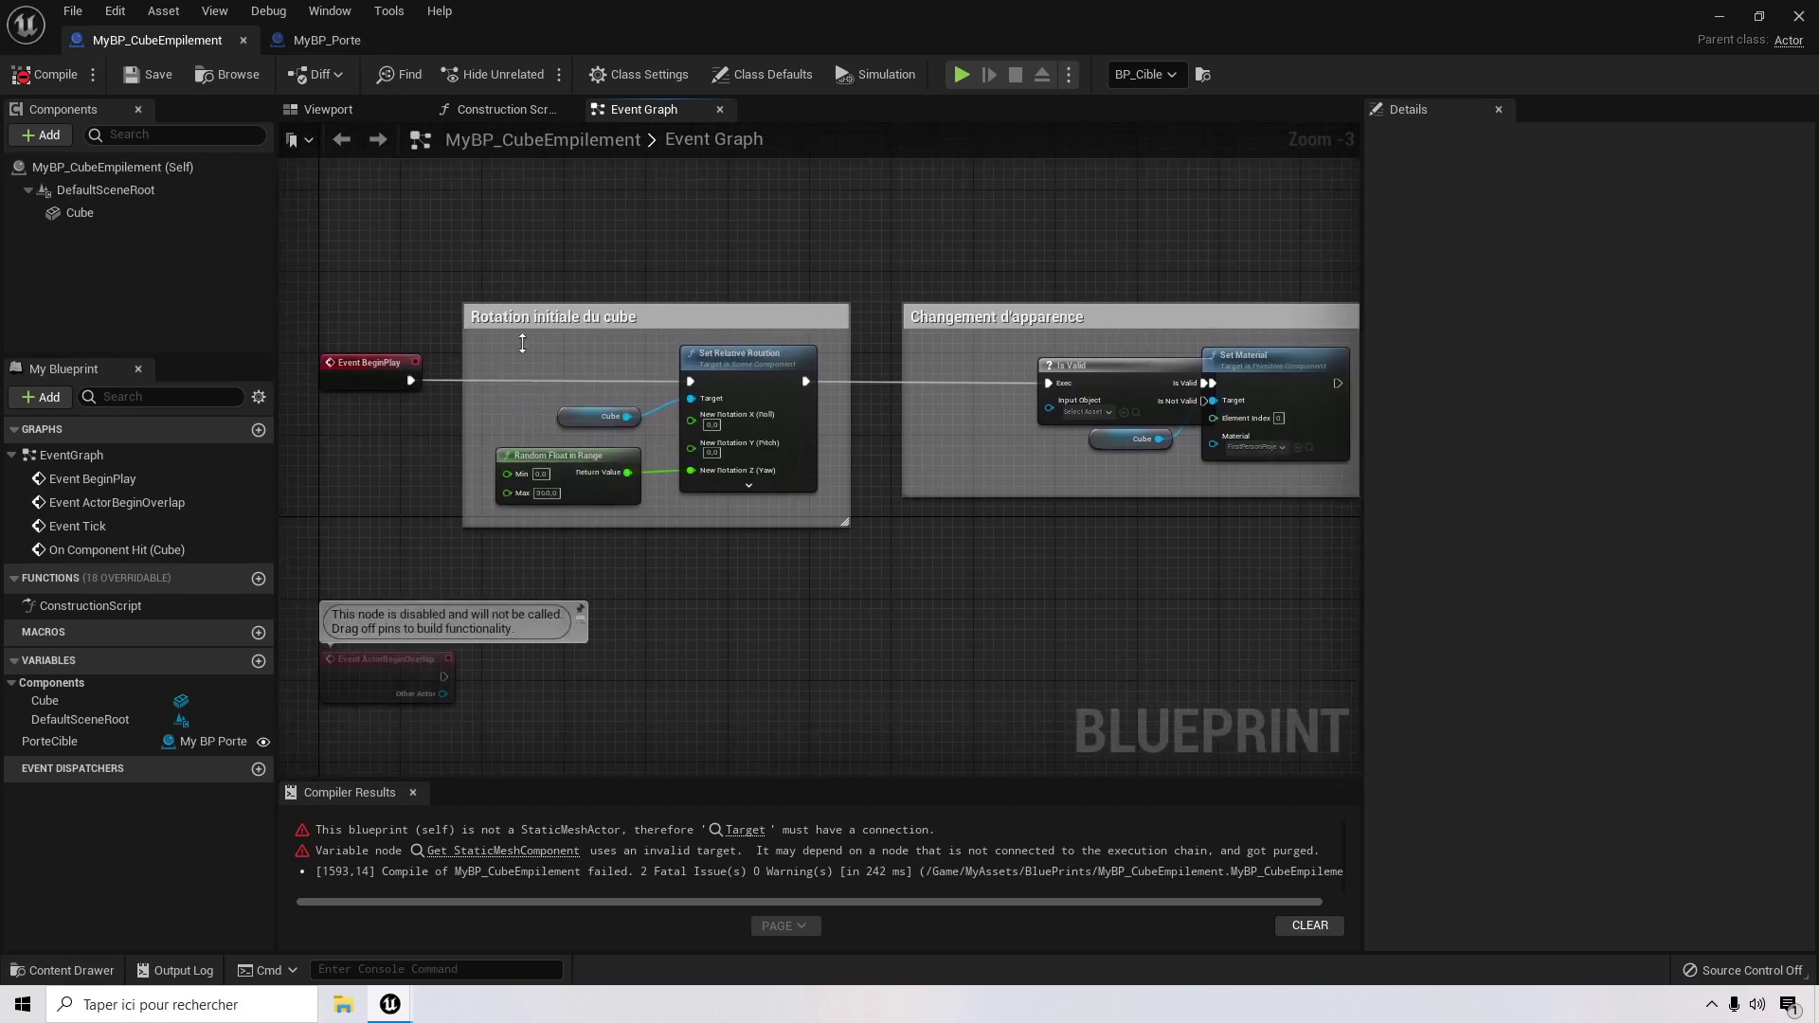
pyautogui.moveTo(1130, 246); pyautogui.dragTo(853, 290, button='right')
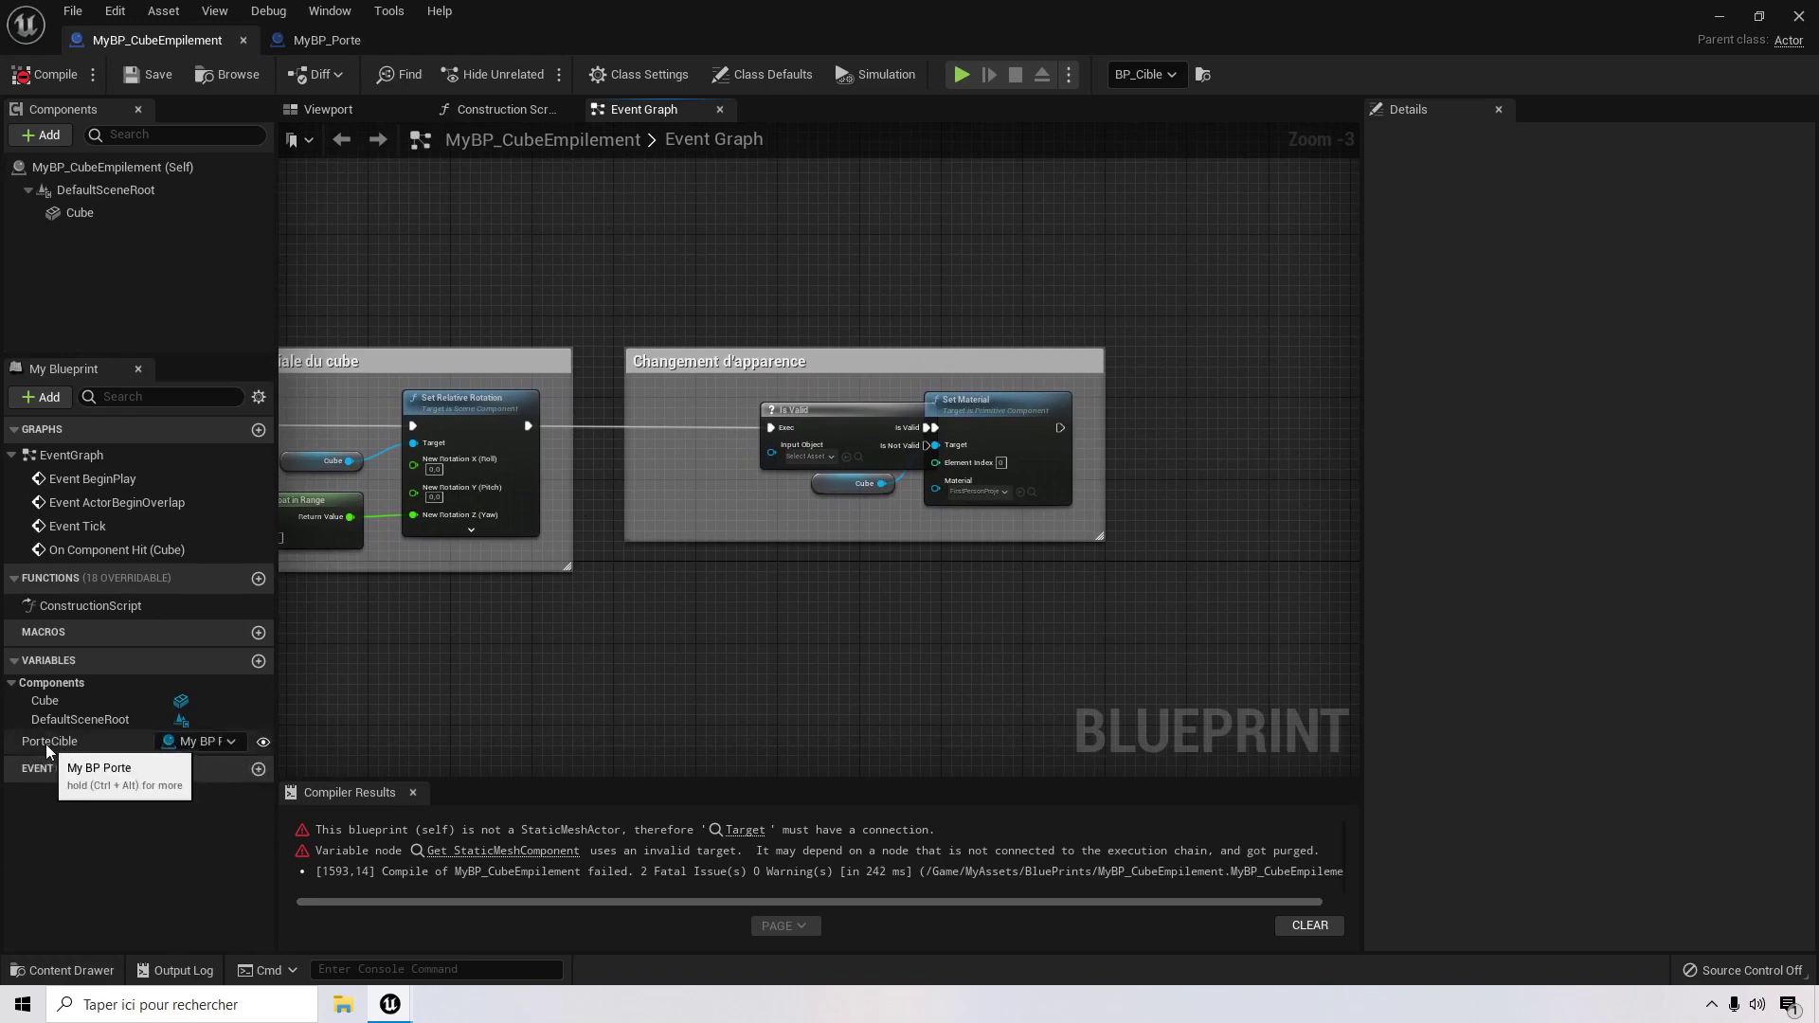
pyautogui.keyDown('ctrl'); pyautogui.moveTo(45, 742); pyautogui.dragTo(669, 486); pyautogui.keyUp('ctrl')
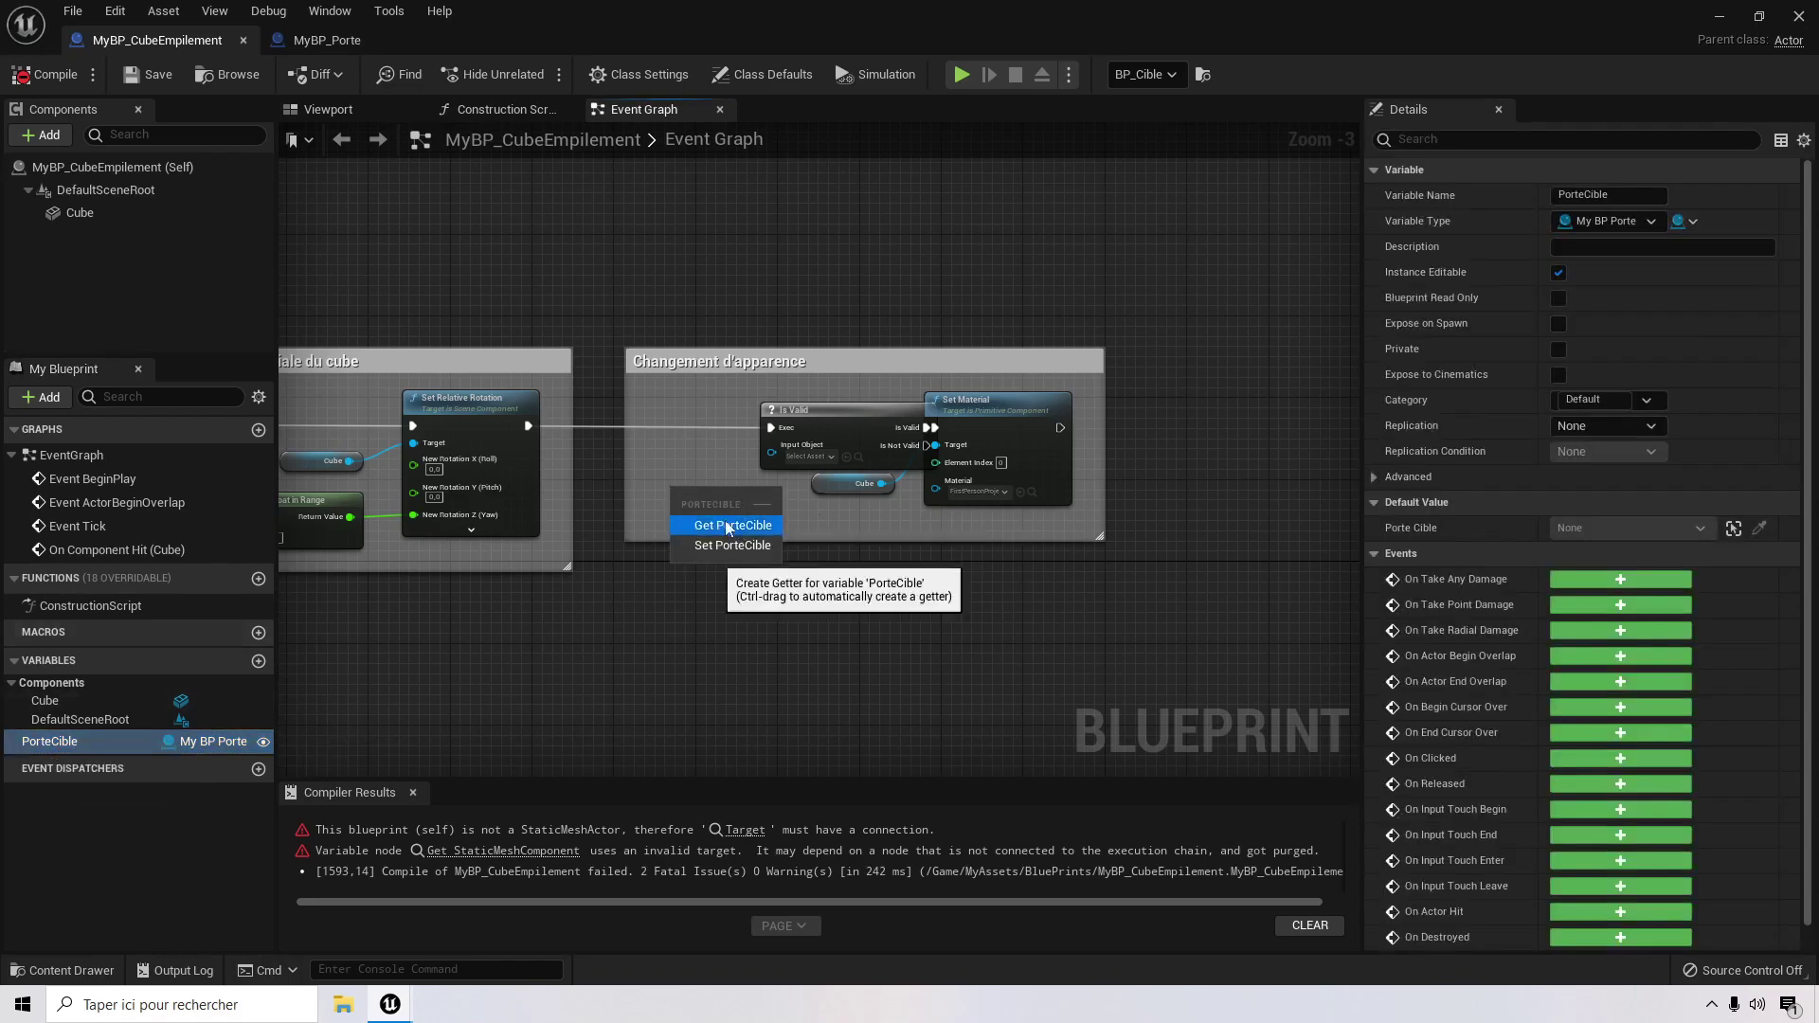
pyautogui.click(732, 526)
pyautogui.moveTo(736, 502); pyautogui.dragTo(772, 447)
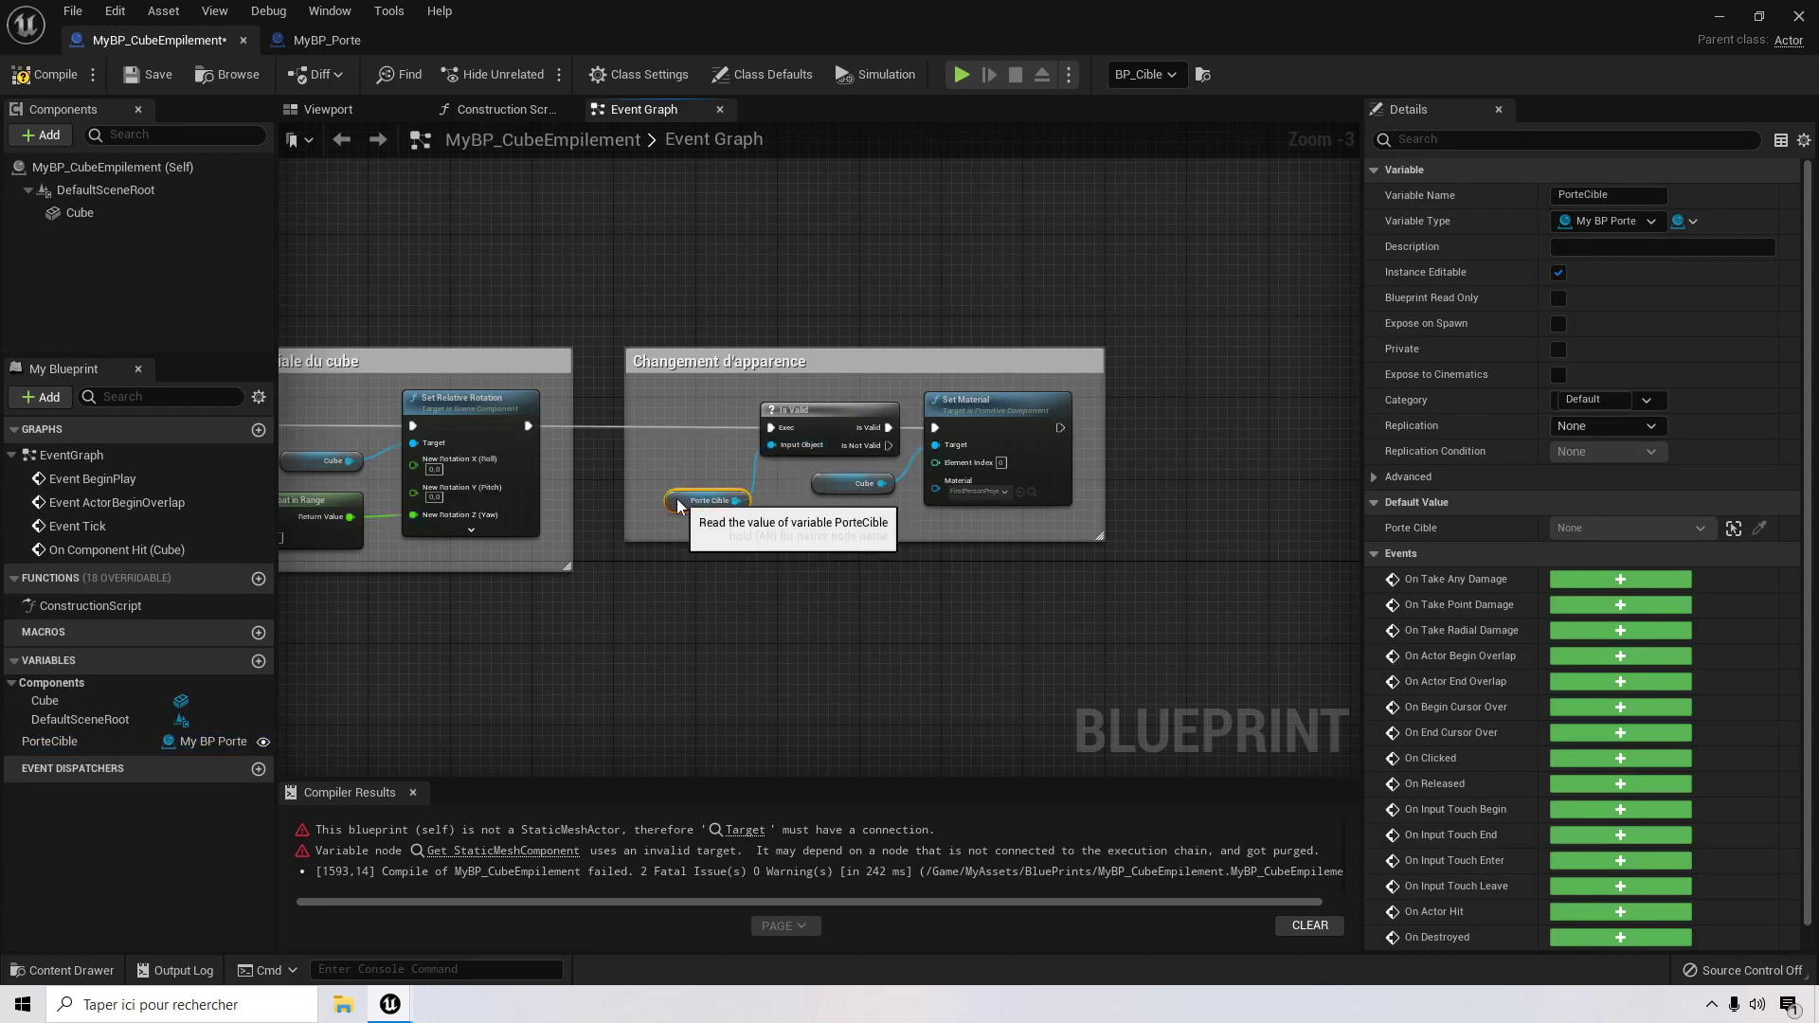
pyautogui.moveTo(711, 500); pyautogui.dragTo(699, 491)
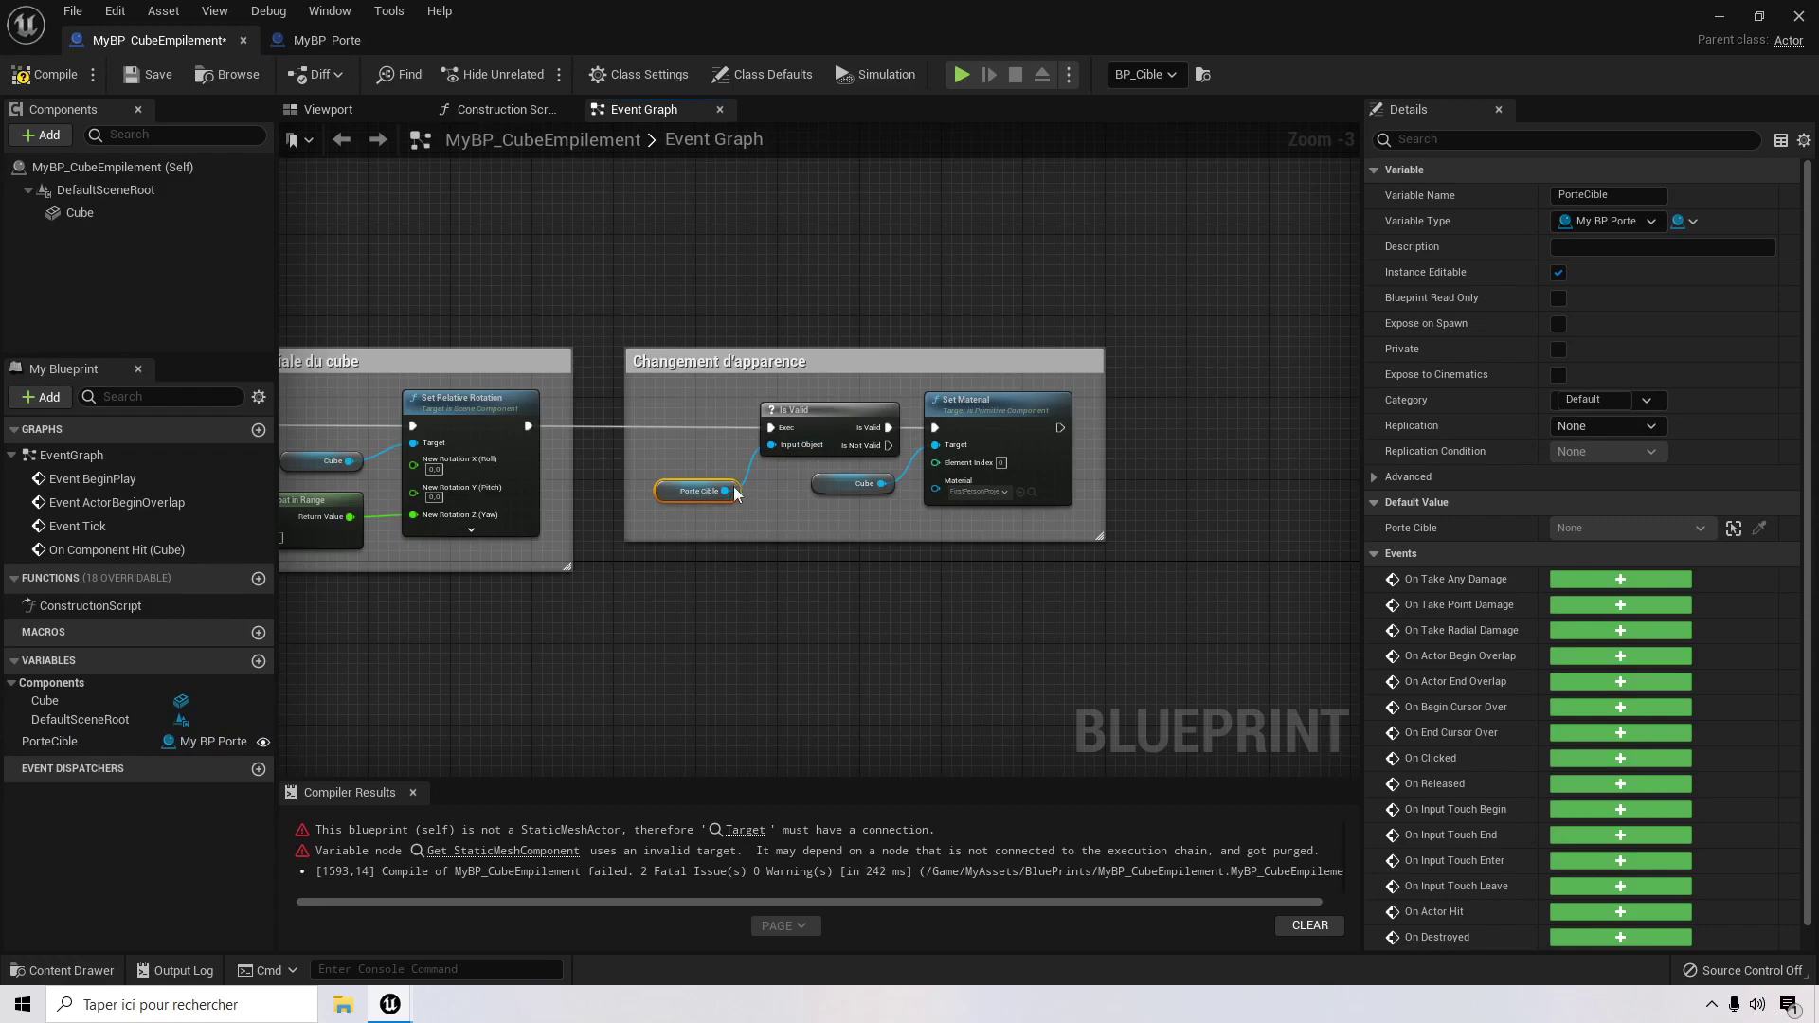
pyautogui.moveTo(674, 492); pyautogui.dragTo(672, 486)
pyautogui.click(46, 73)
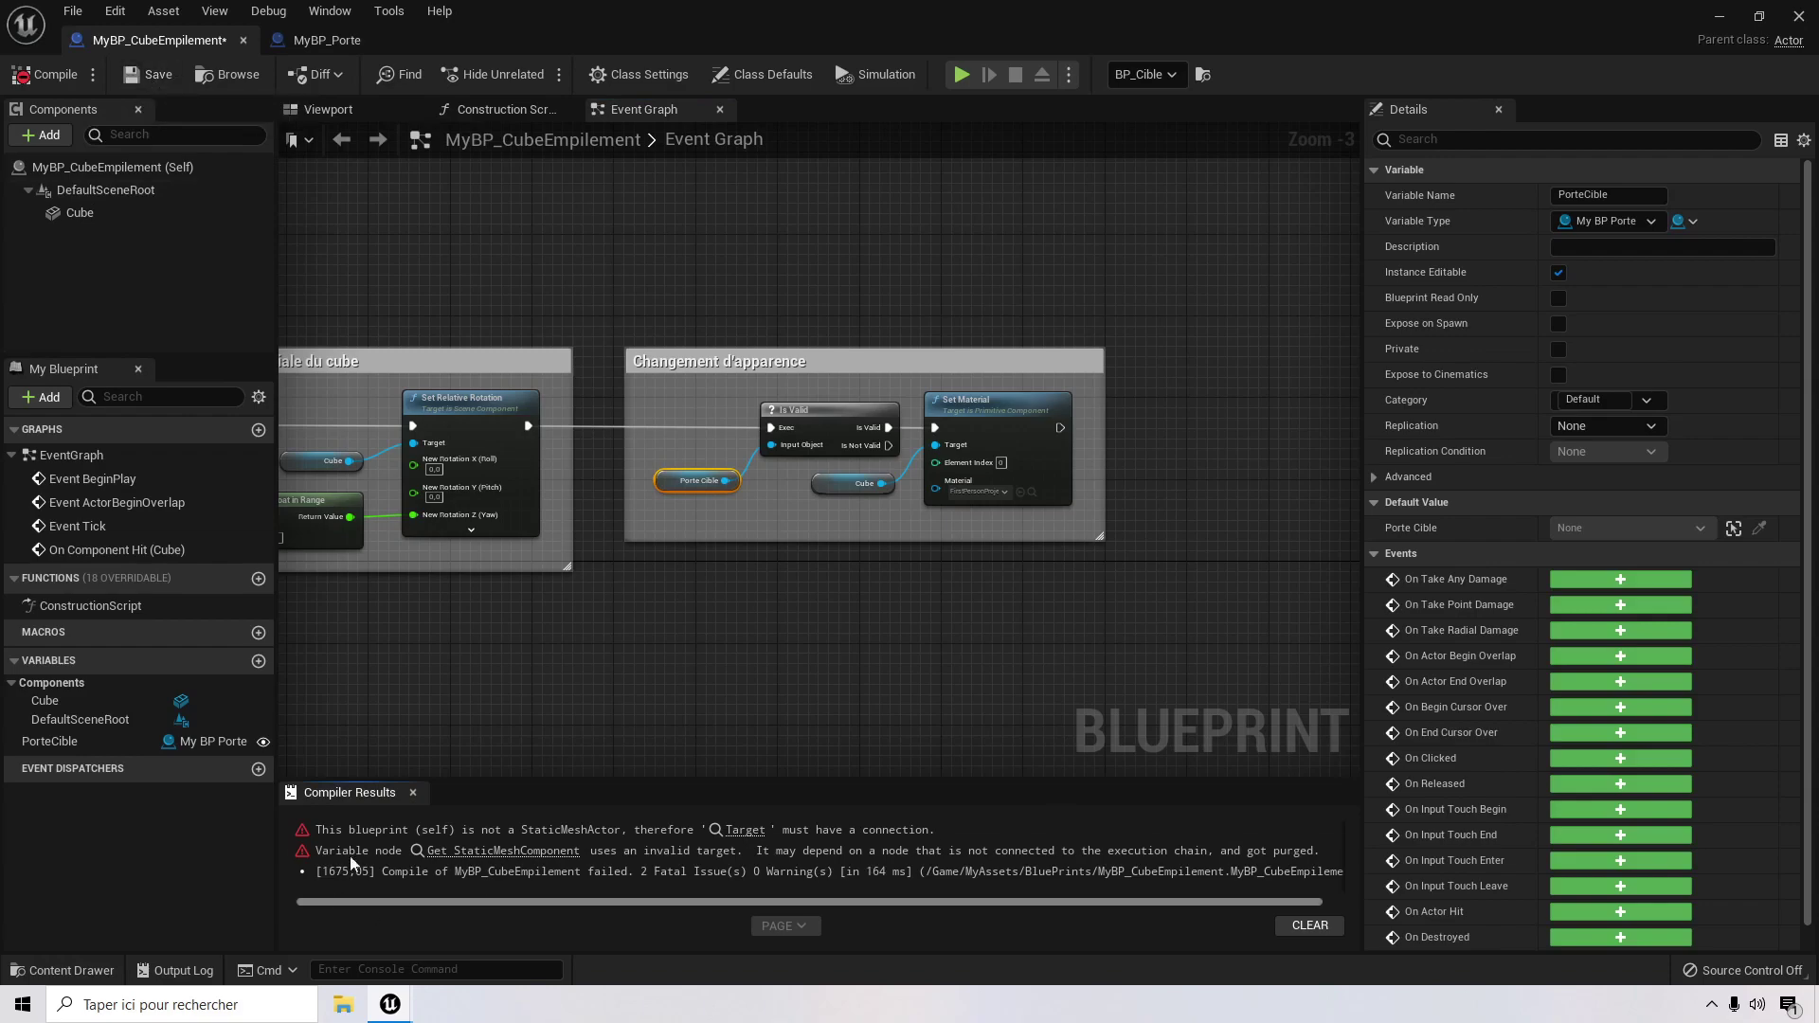
# Step: Add a PorteCible getter in the "Déplacement de la porte" group and delete the faulty Static Mesh Component node there
pyautogui.scroll(-1, 833, 712)
pyautogui.moveTo(823, 719); pyautogui.dragTo(954, 284, button='right')
pyautogui.moveTo(862, 173); pyautogui.dragTo(835, 520, button='right')
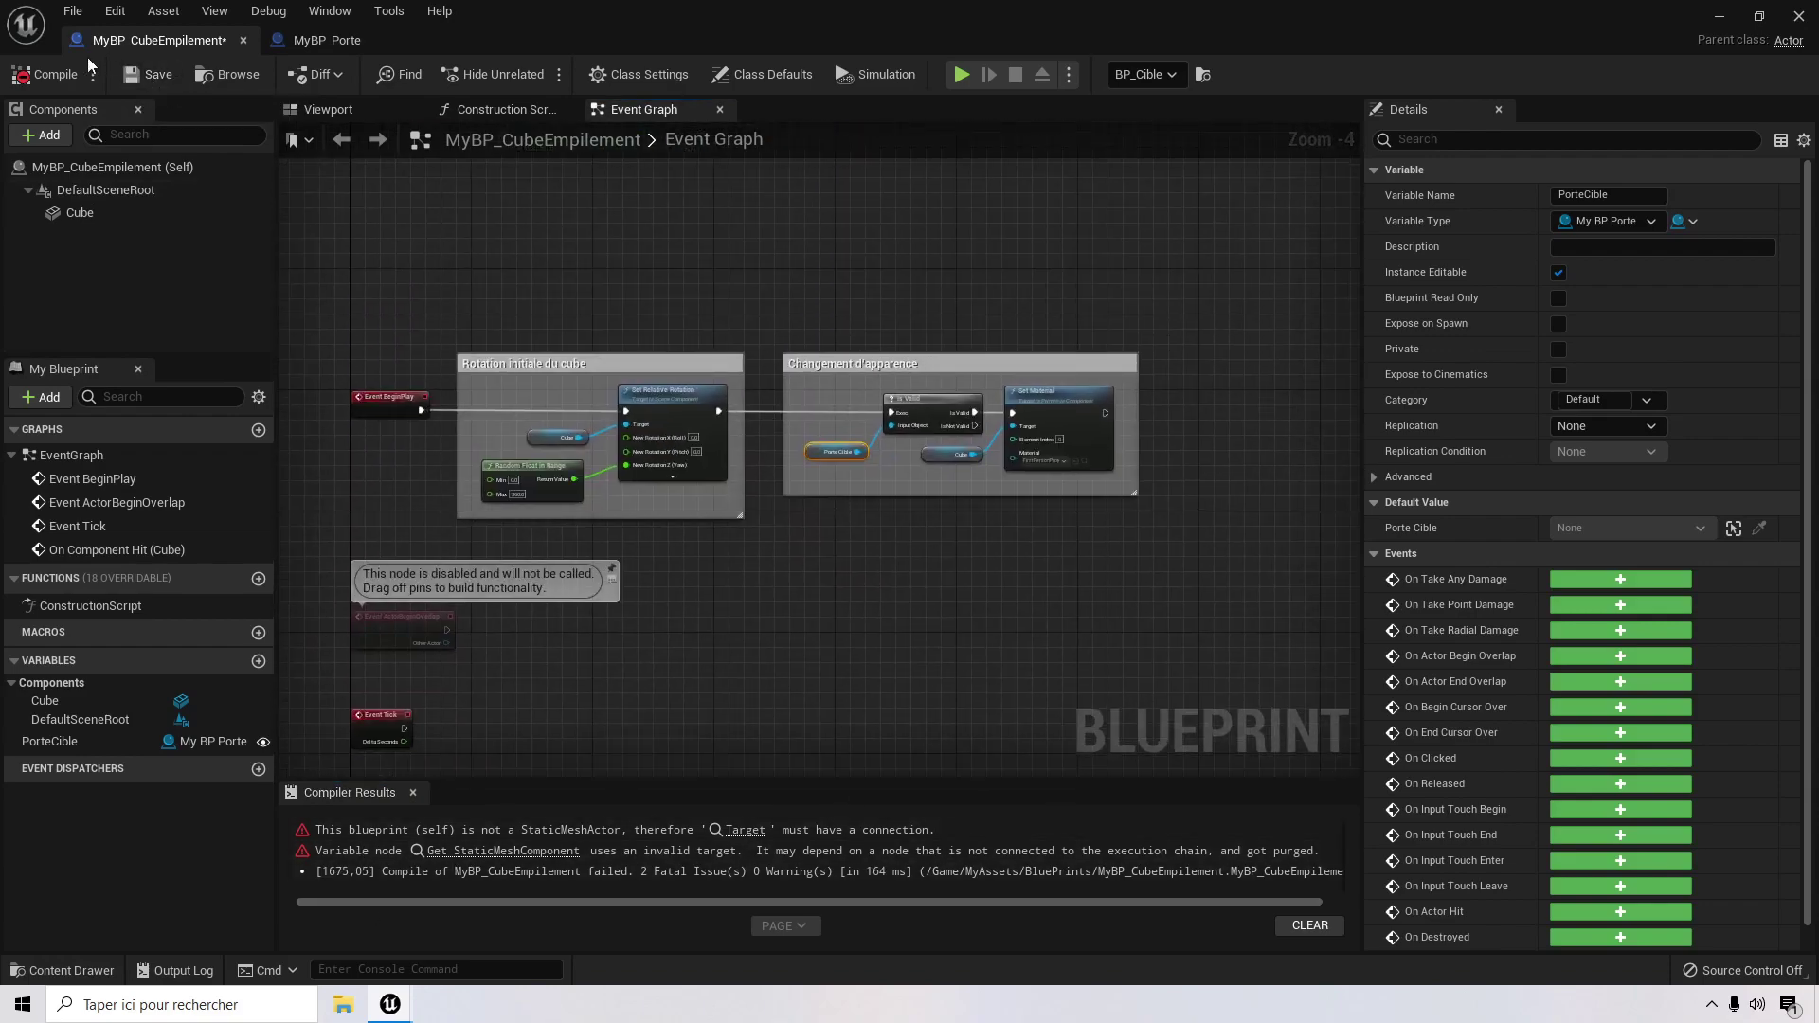
pyautogui.moveTo(1032, 582); pyautogui.dragTo(1056, 332, button='right')
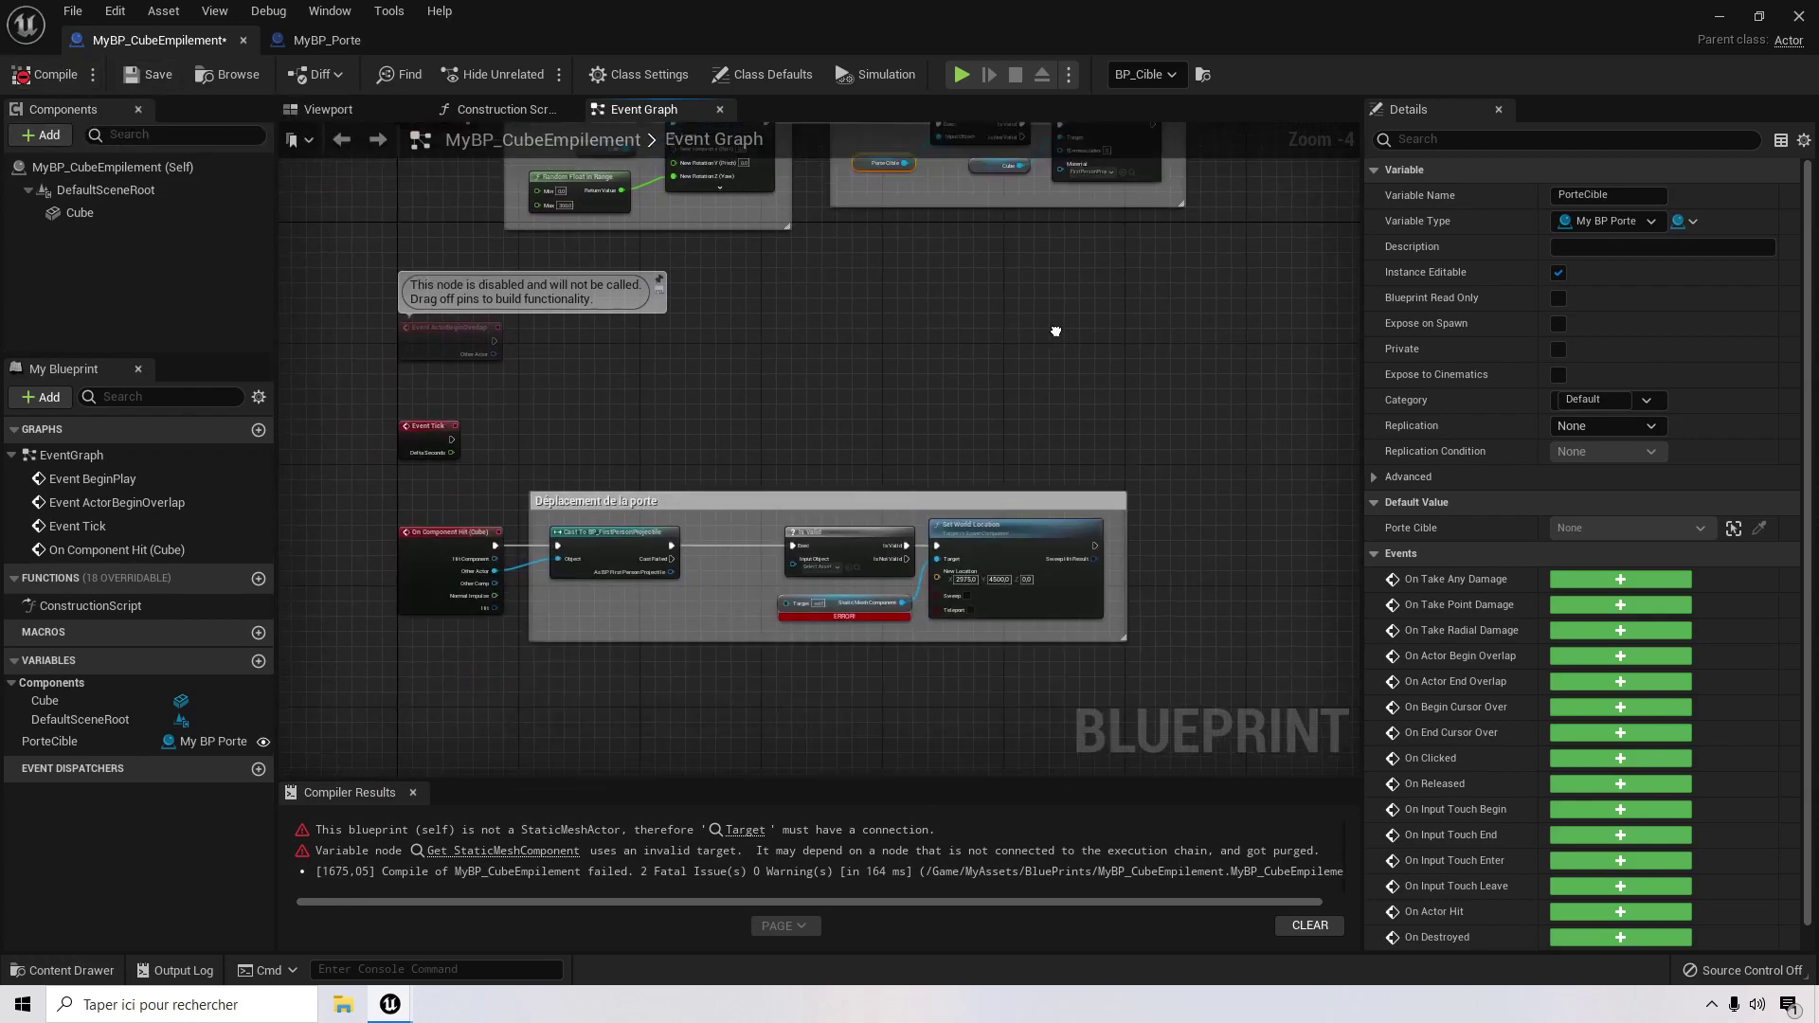
pyautogui.scroll(2, 834, 415)
pyautogui.moveTo(978, 456); pyautogui.dragTo(986, 296, button='right')
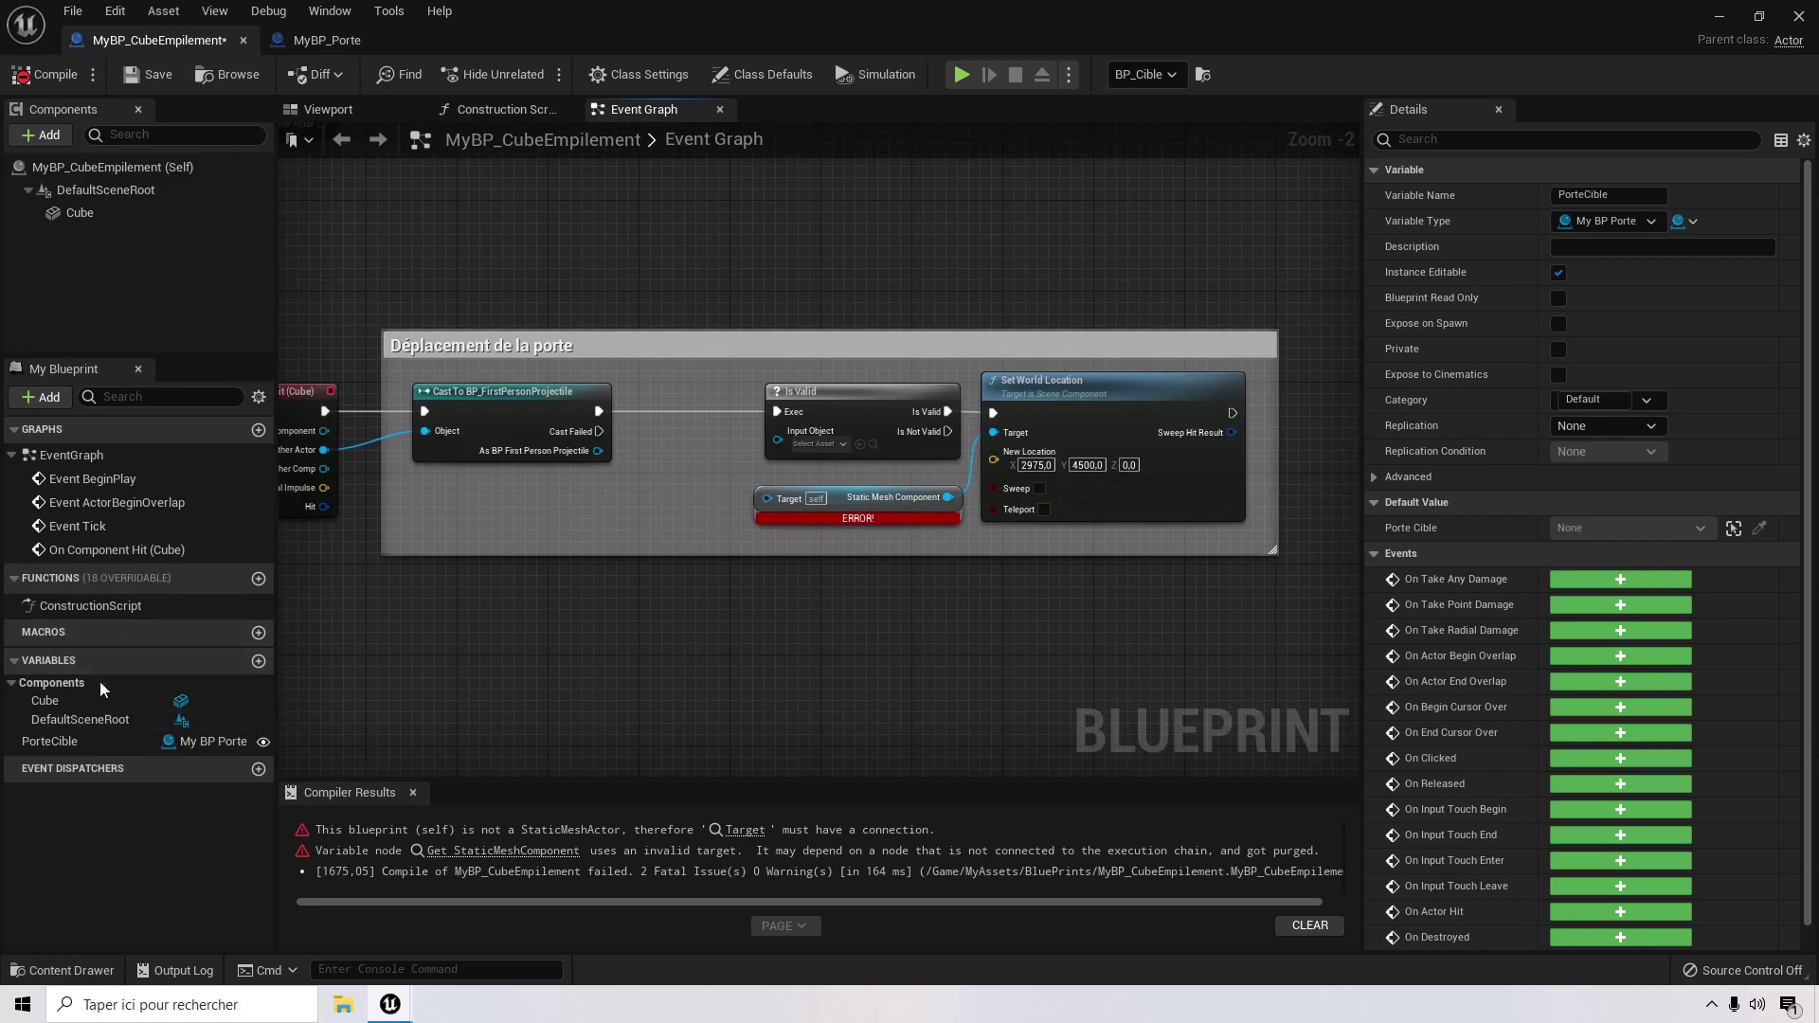
pyautogui.moveTo(53, 743); pyautogui.dragTo(731, 508)
pyautogui.click(690, 531)
pyautogui.click(874, 504)
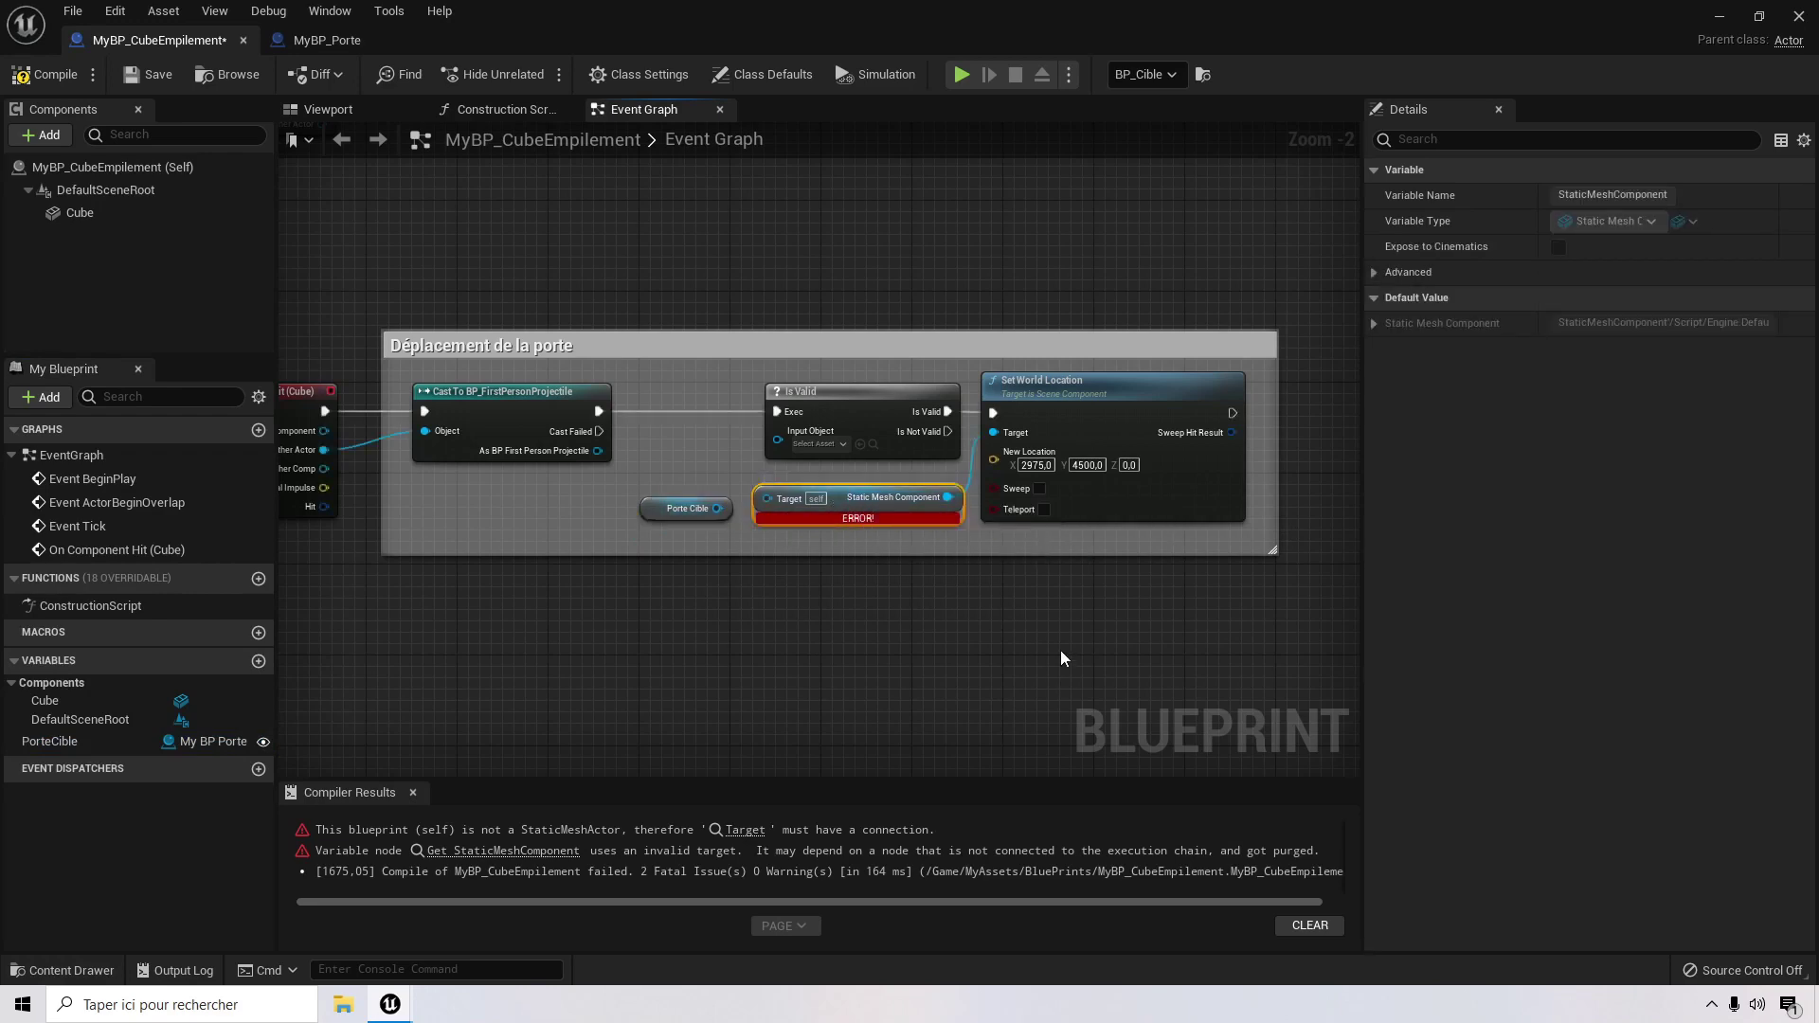
pyautogui.press('Delete')
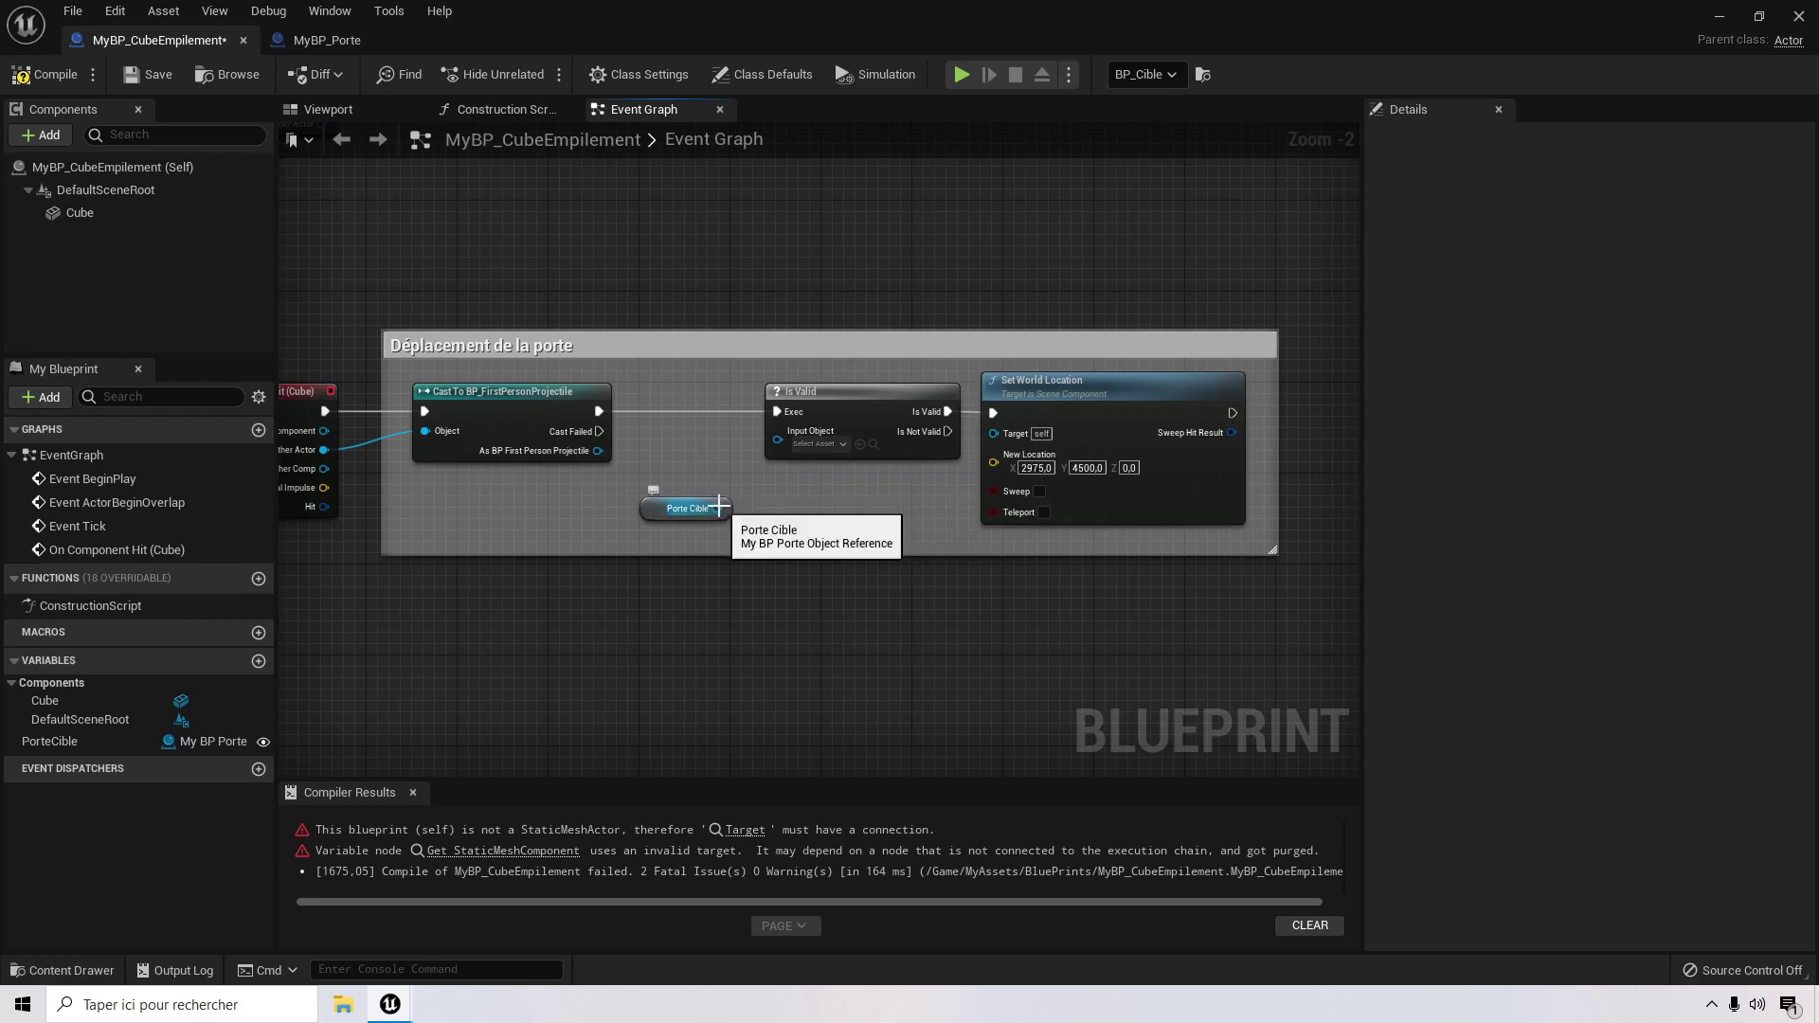
# Step: Wire Porte Cible into Is Valid and, through its Root Component, into Set World Location's Target, with the blueprint compiled and saved
pyautogui.moveTo(719, 507); pyautogui.dragTo(781, 445)
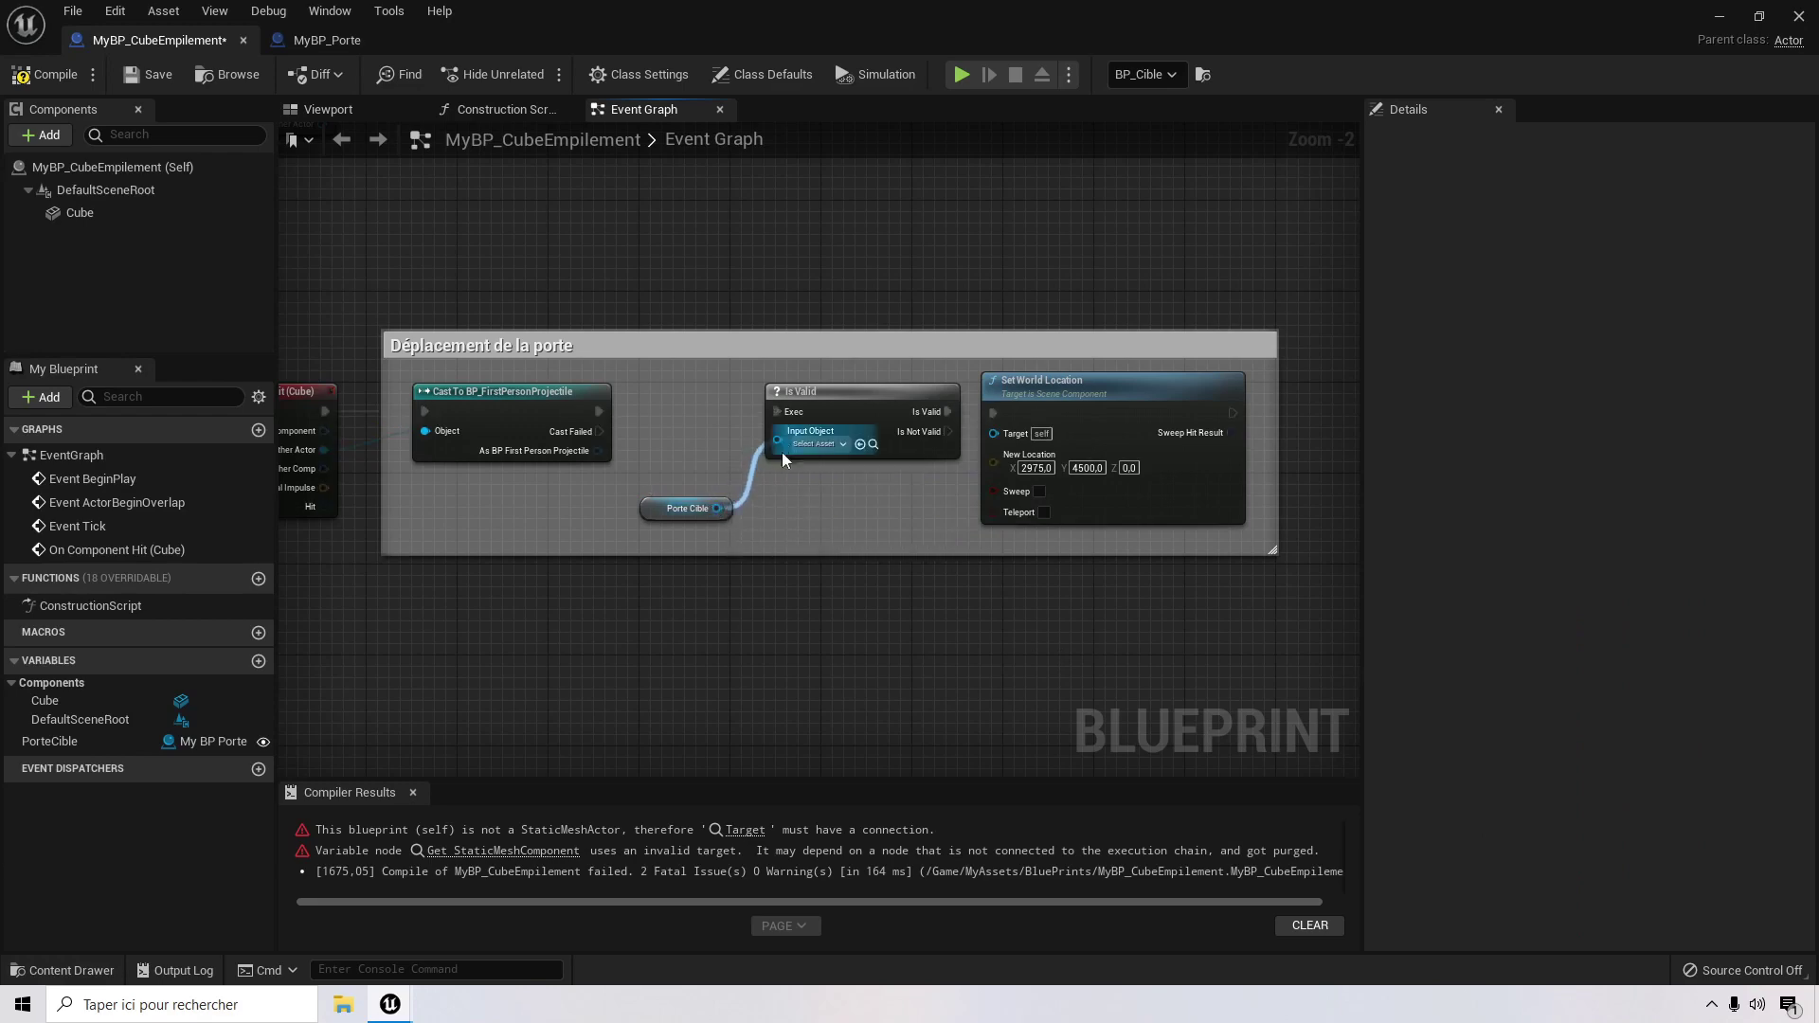
pyautogui.moveTo(649, 508); pyautogui.dragTo(901, 485)
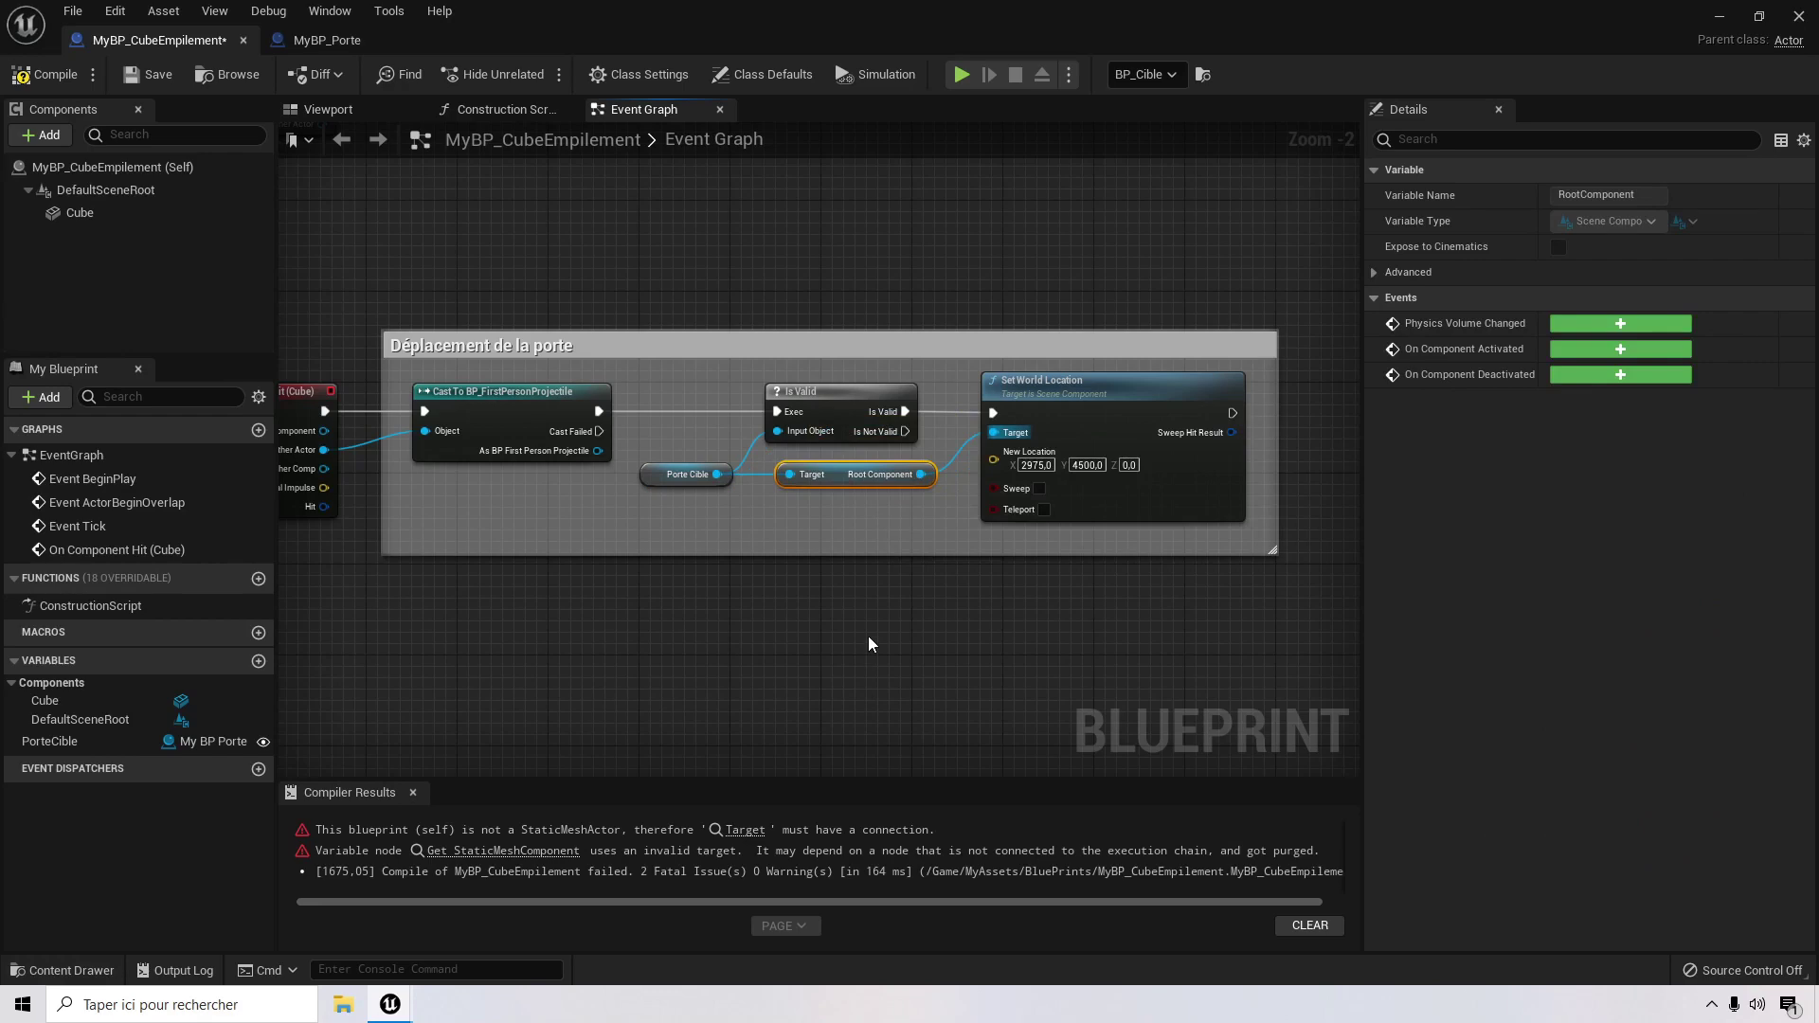
pyautogui.click(51, 76)
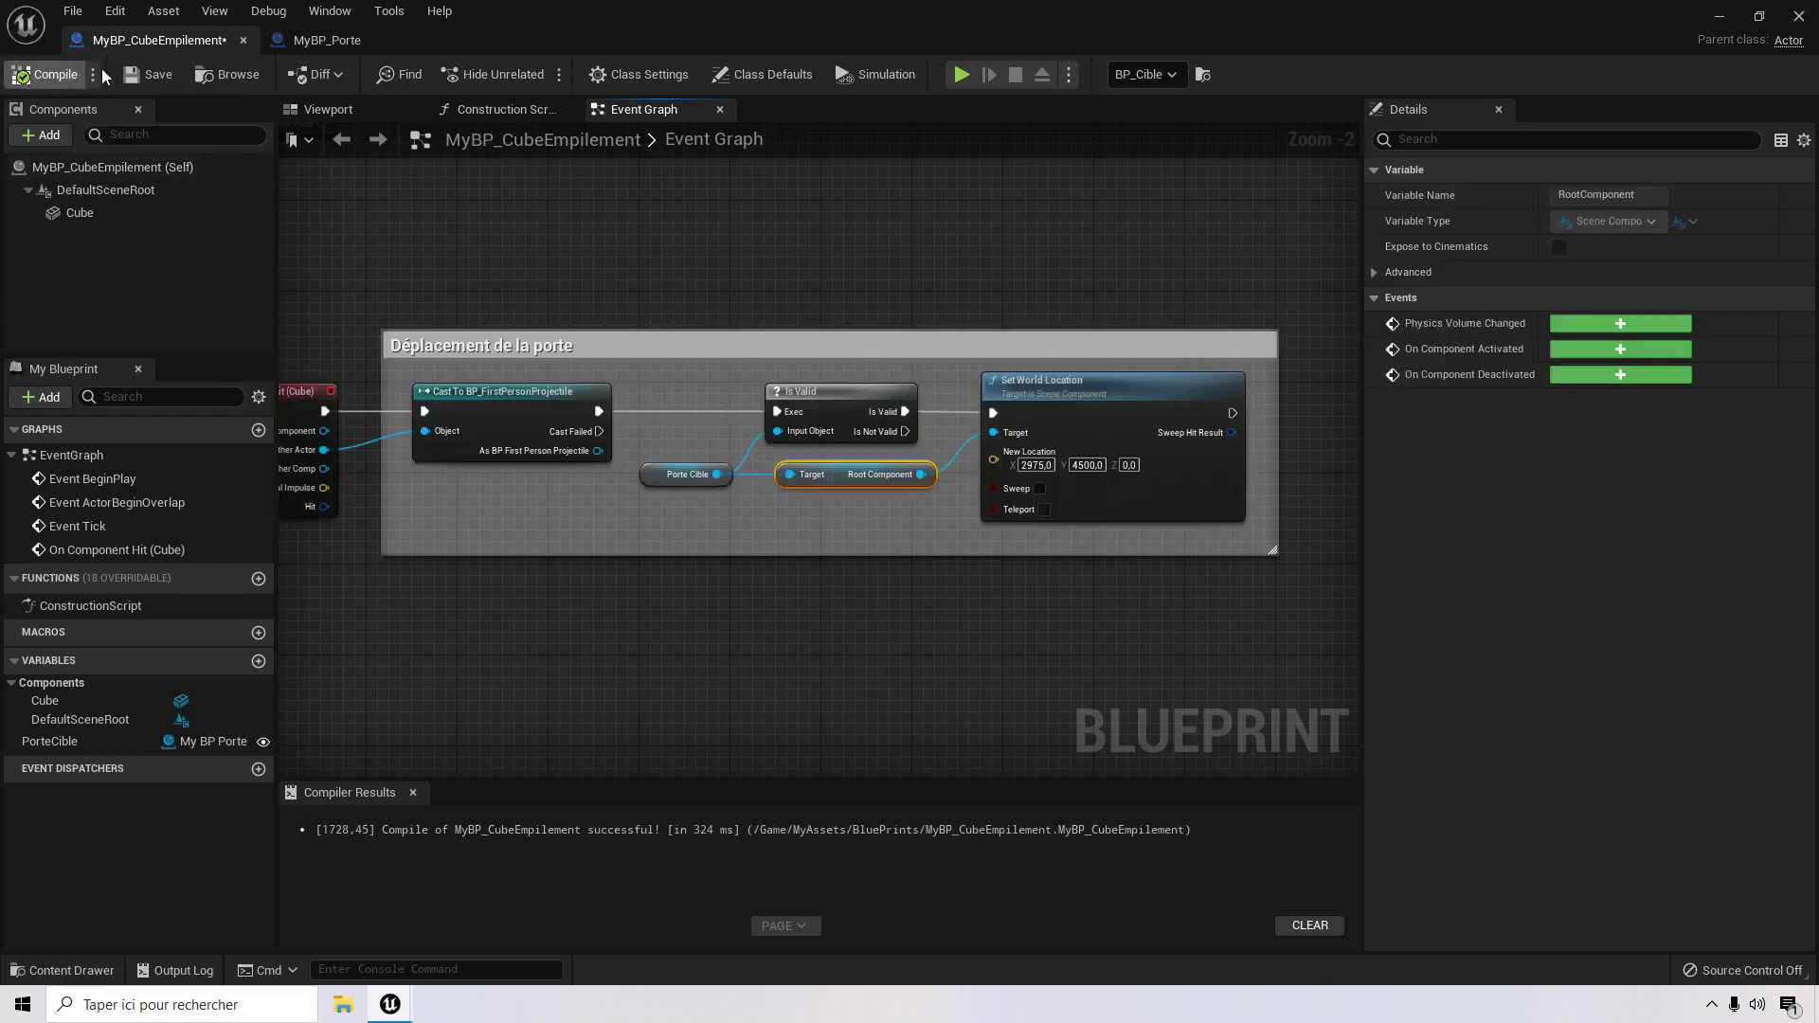
pyautogui.click(152, 75)
# Step: Delete the Root Component and Set World Location nodes from the "Déplacement de la porte" group
pyautogui.moveTo(833, 284); pyautogui.dragTo(931, 358, button='right')
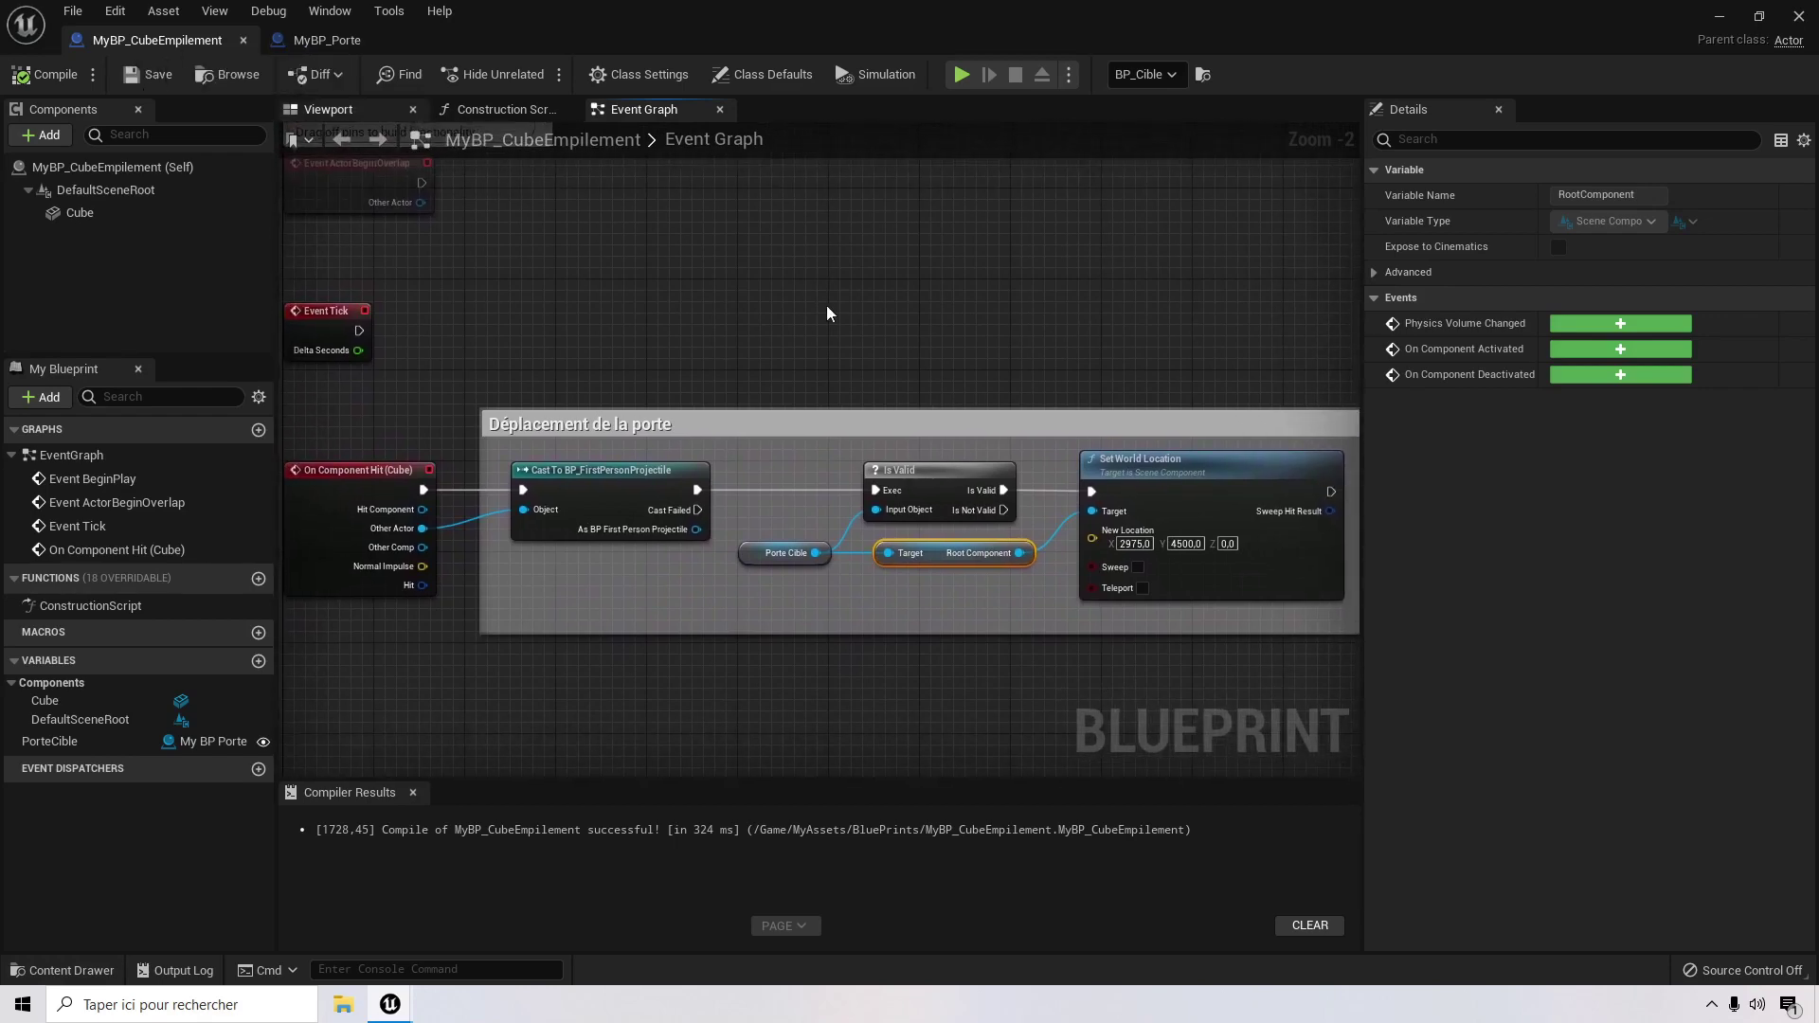
pyautogui.moveTo(828, 507); pyautogui.dragTo(754, 493, button='right')
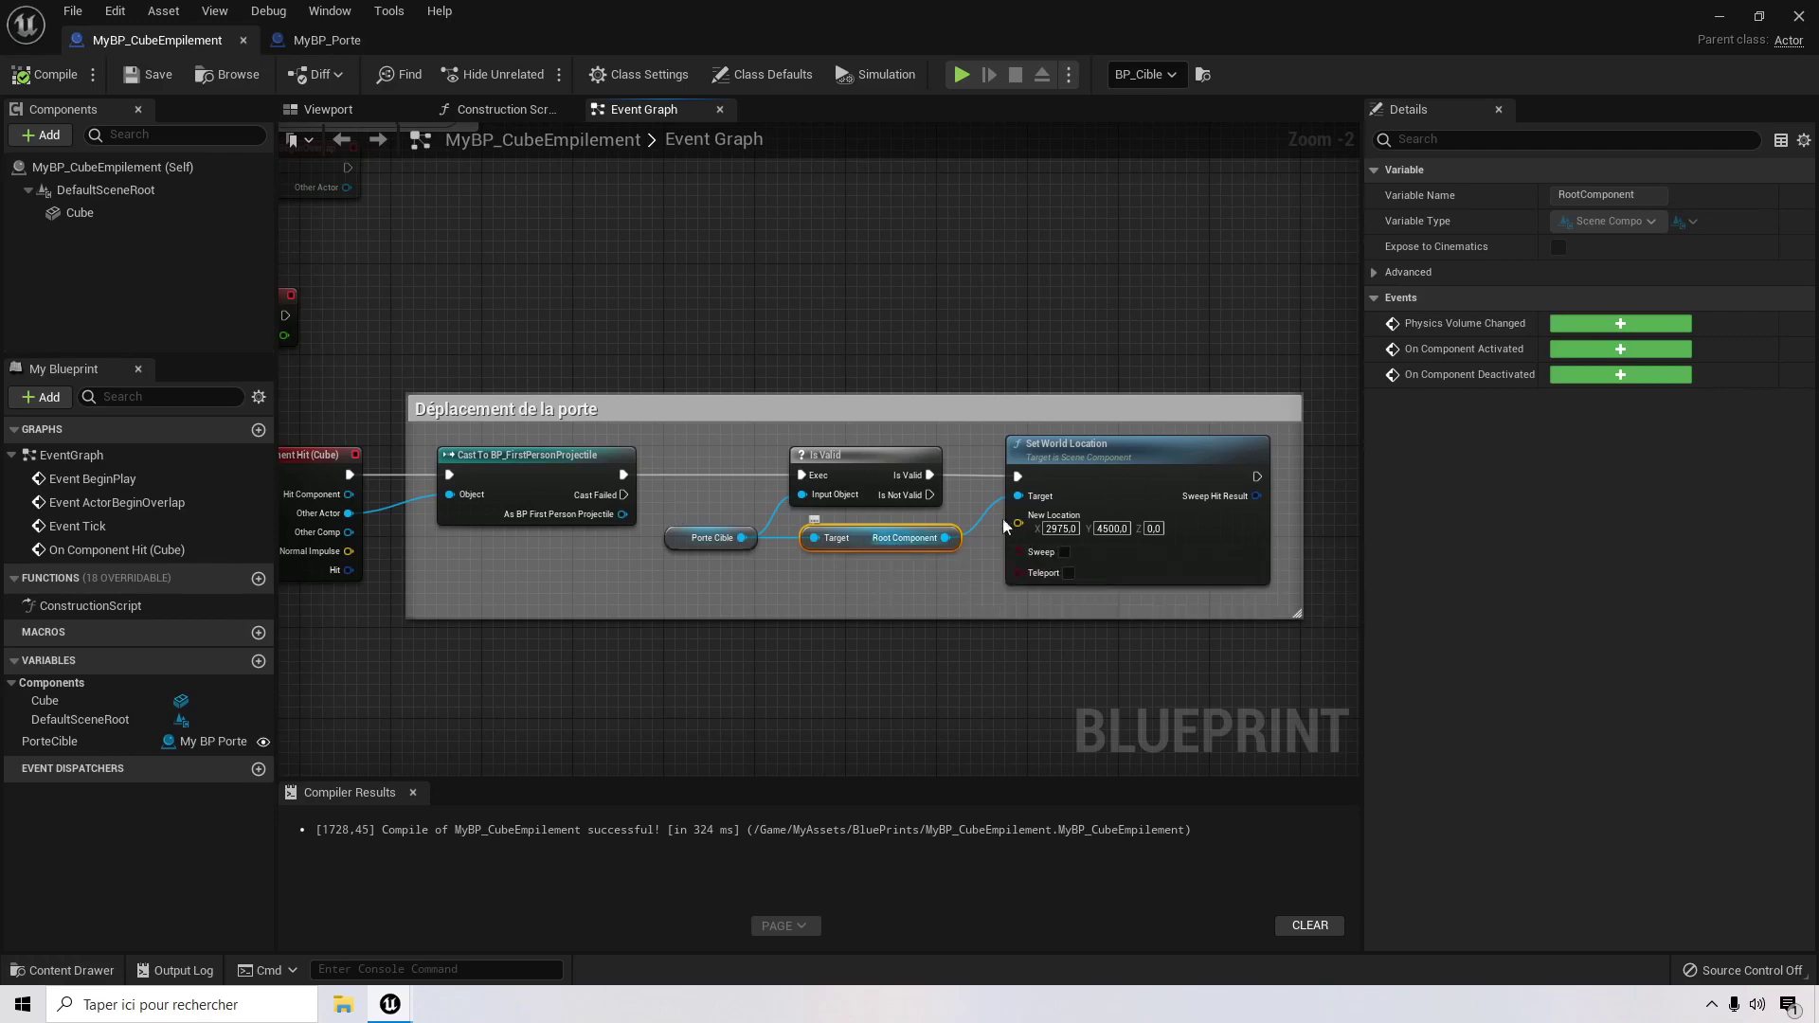
pyautogui.press('Delete')
pyautogui.click(1136, 455)
pyautogui.press('Delete')
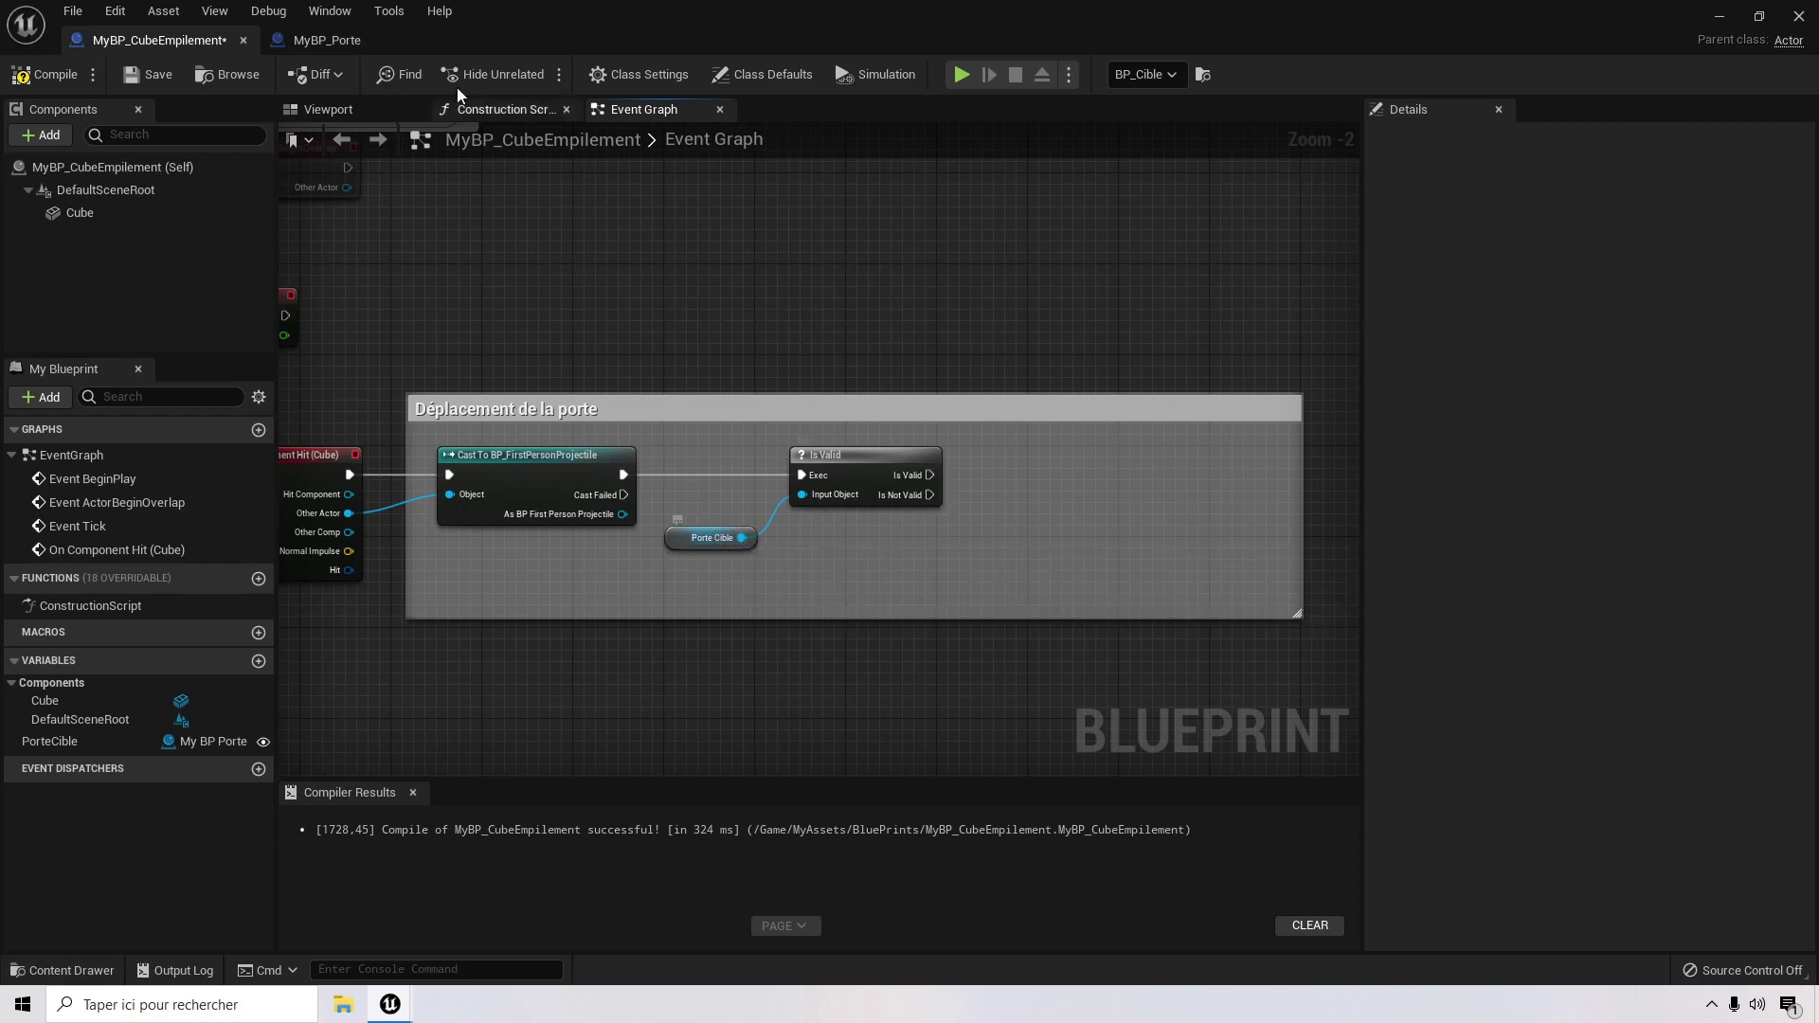
# Step: Check MyBP_Porte's opening event, and call Ouverture Porte on Porte Cible from the Is Valid output in MyBP_CubeEmpilement
pyautogui.click(327, 40)
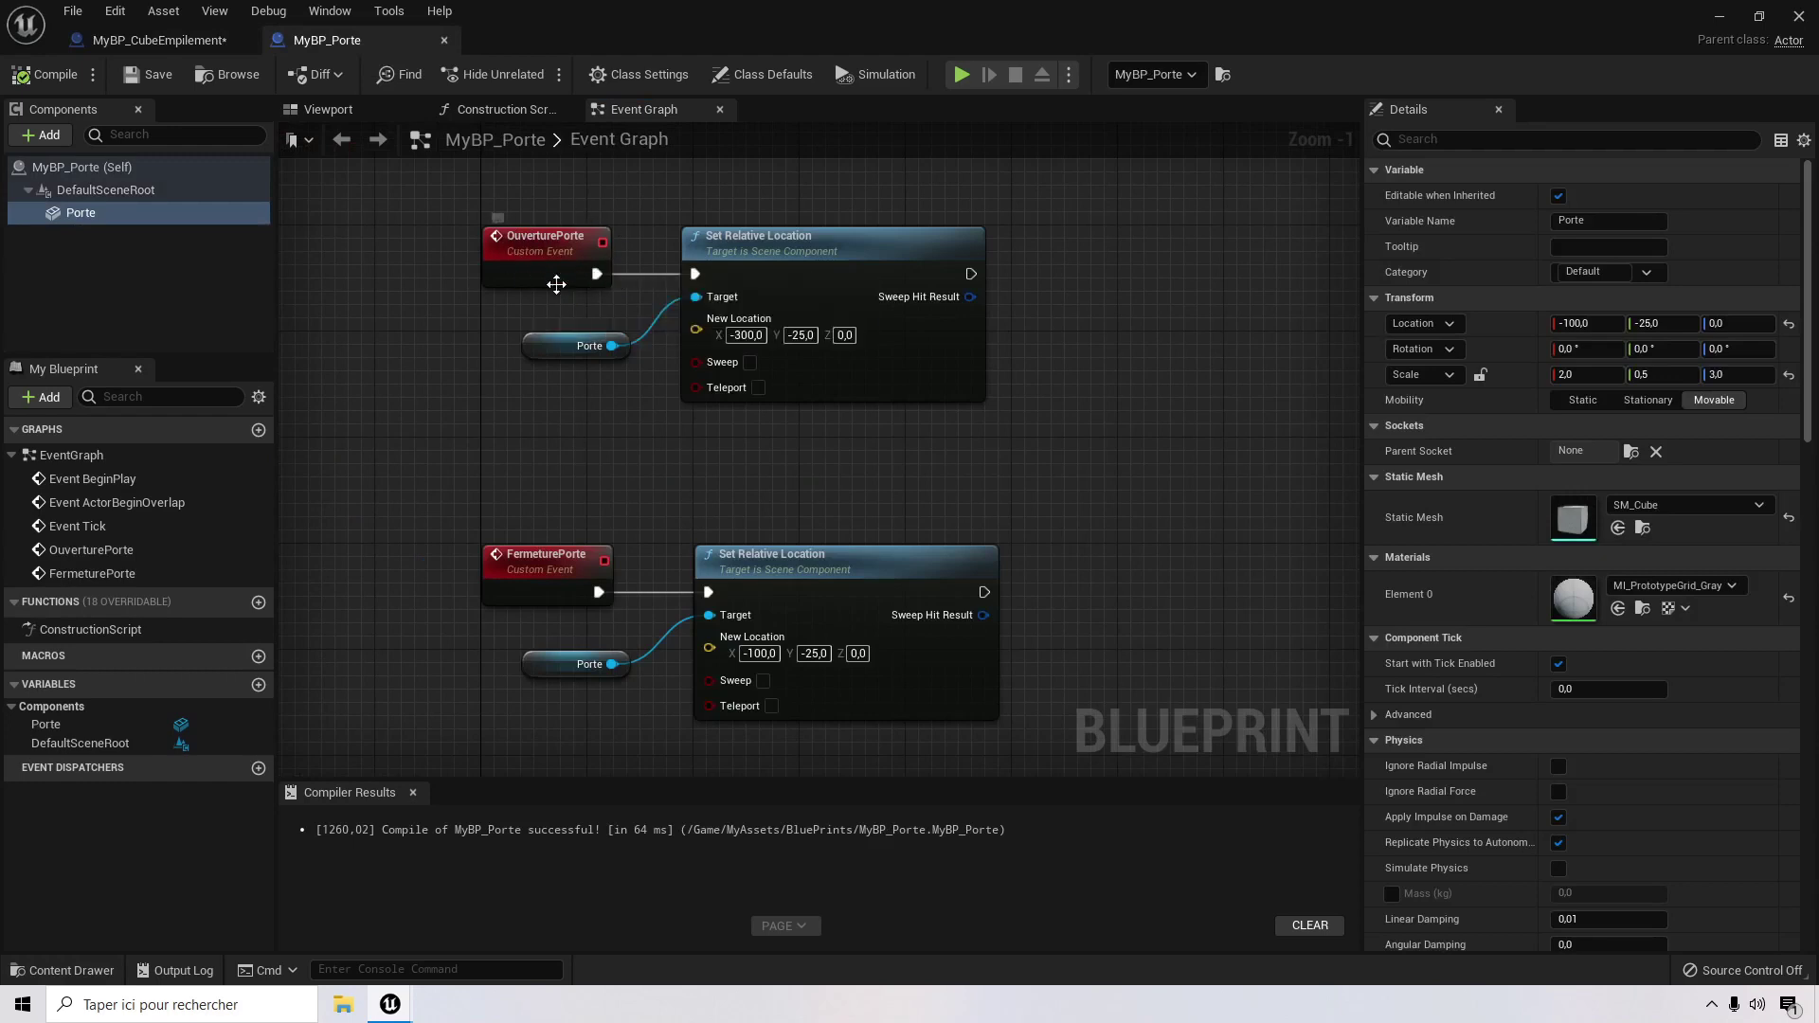
pyautogui.click(190, 43)
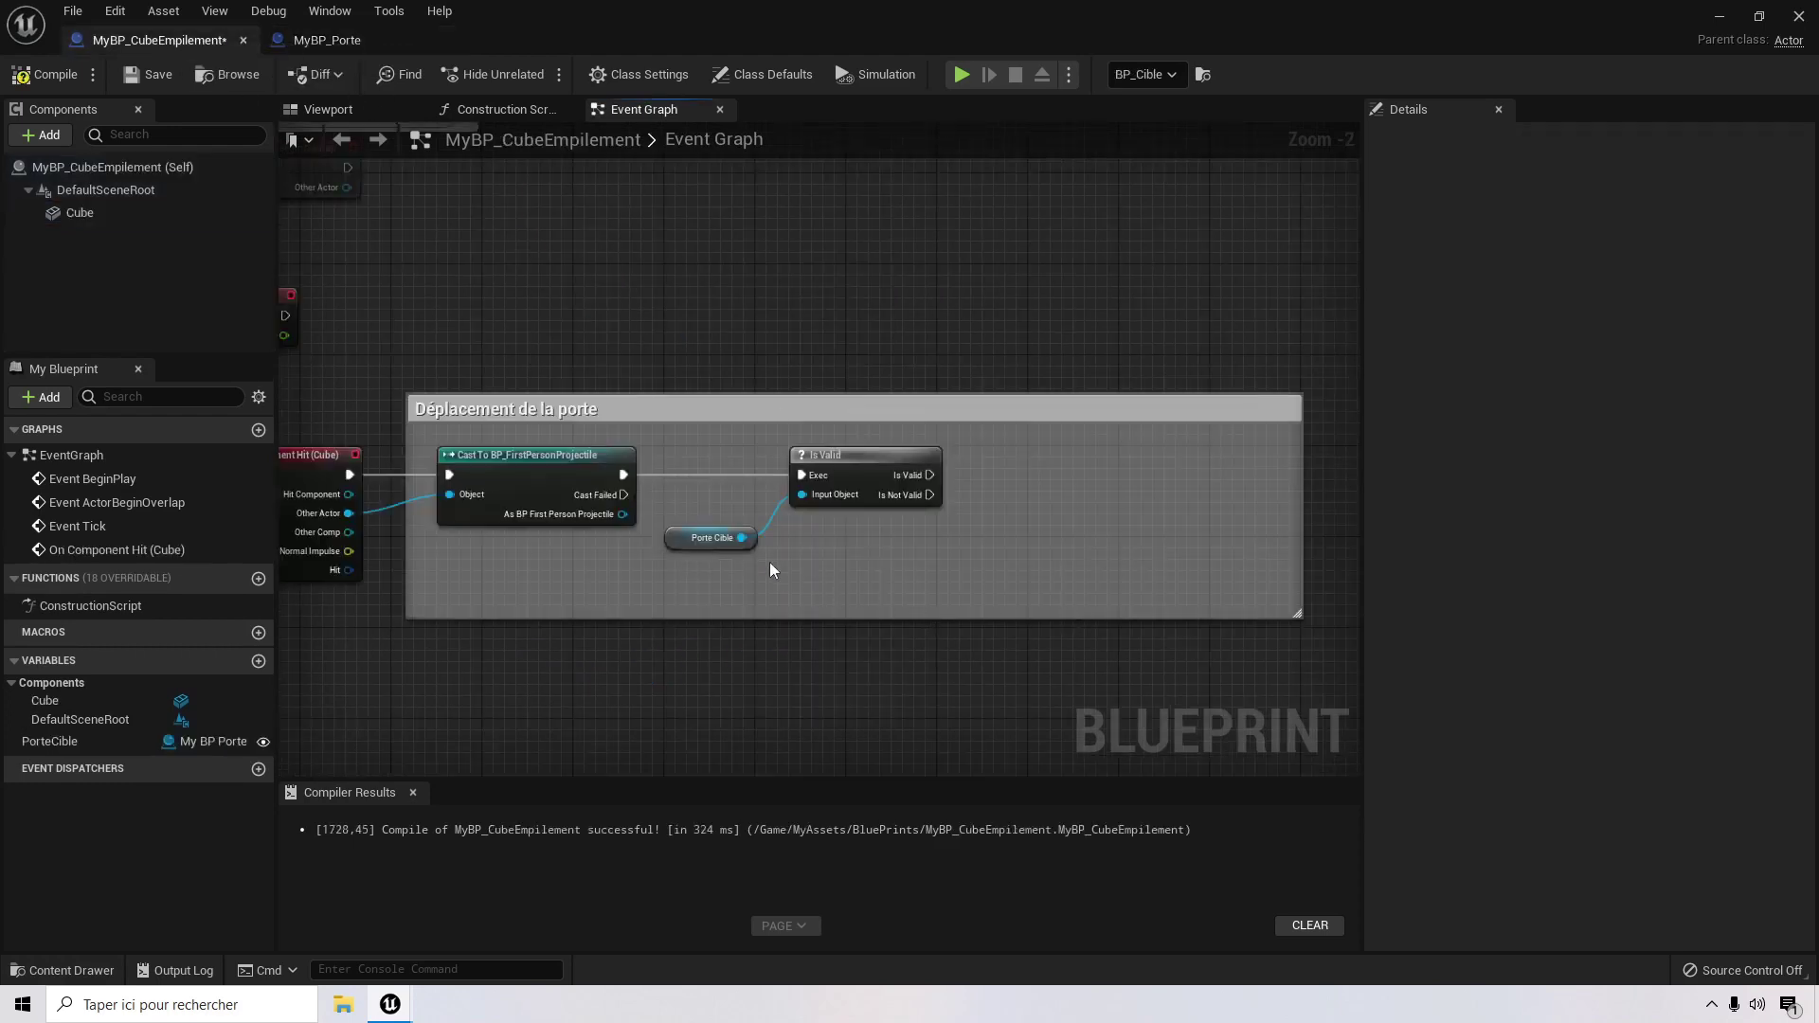
pyautogui.moveTo(742, 538); pyautogui.dragTo(1041, 553)
pyautogui.write('ouvert')
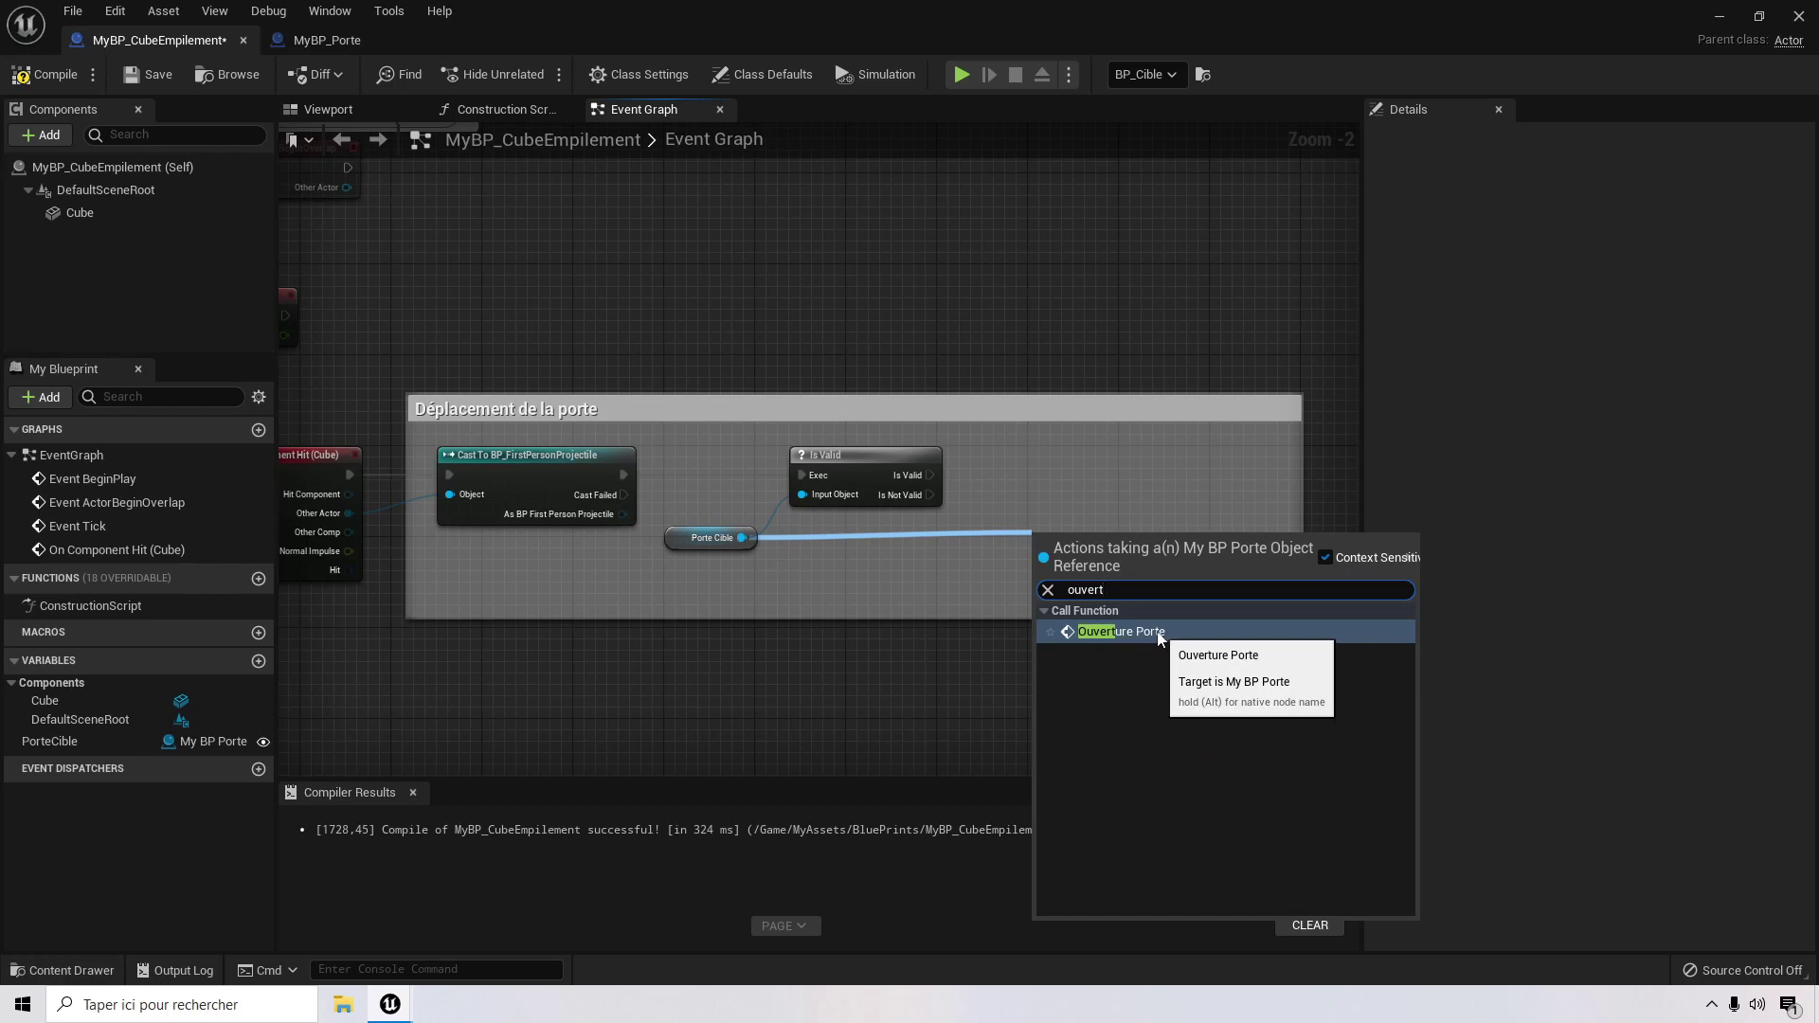
pyautogui.click(1175, 633)
pyautogui.moveTo(1118, 566); pyautogui.dragTo(1065, 445)
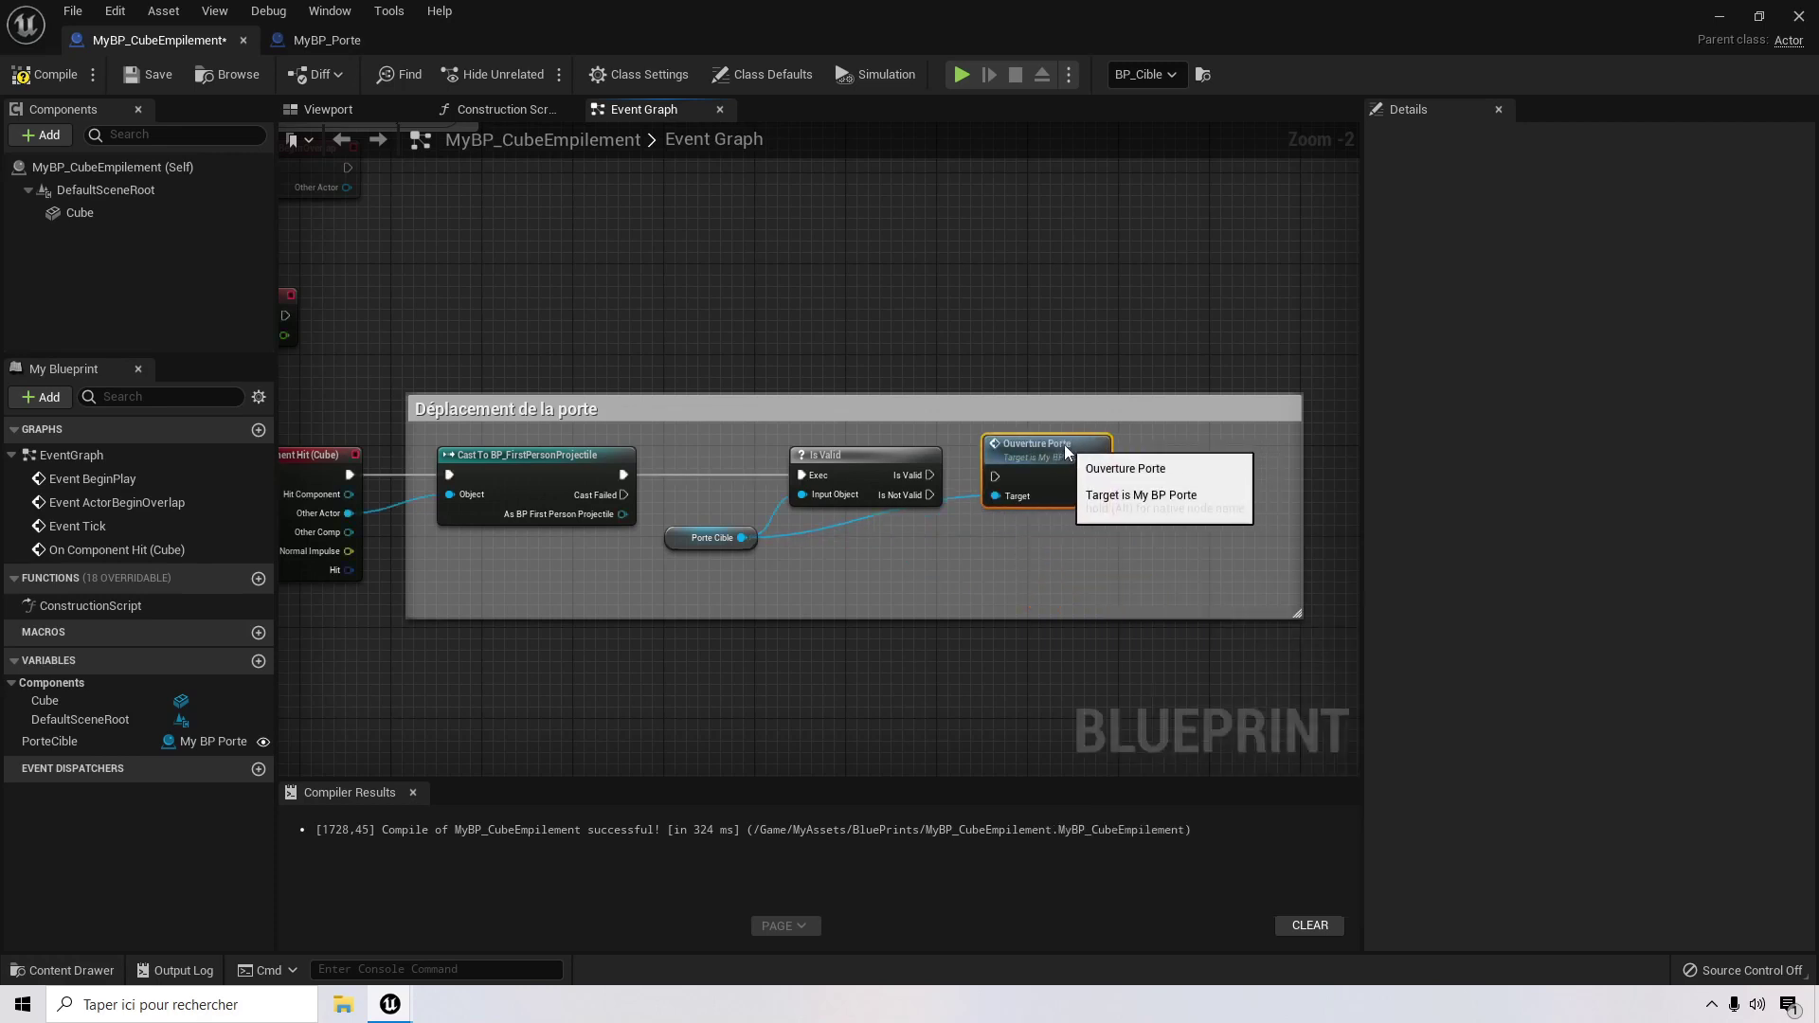
pyautogui.moveTo(930, 474); pyautogui.dragTo(996, 474)
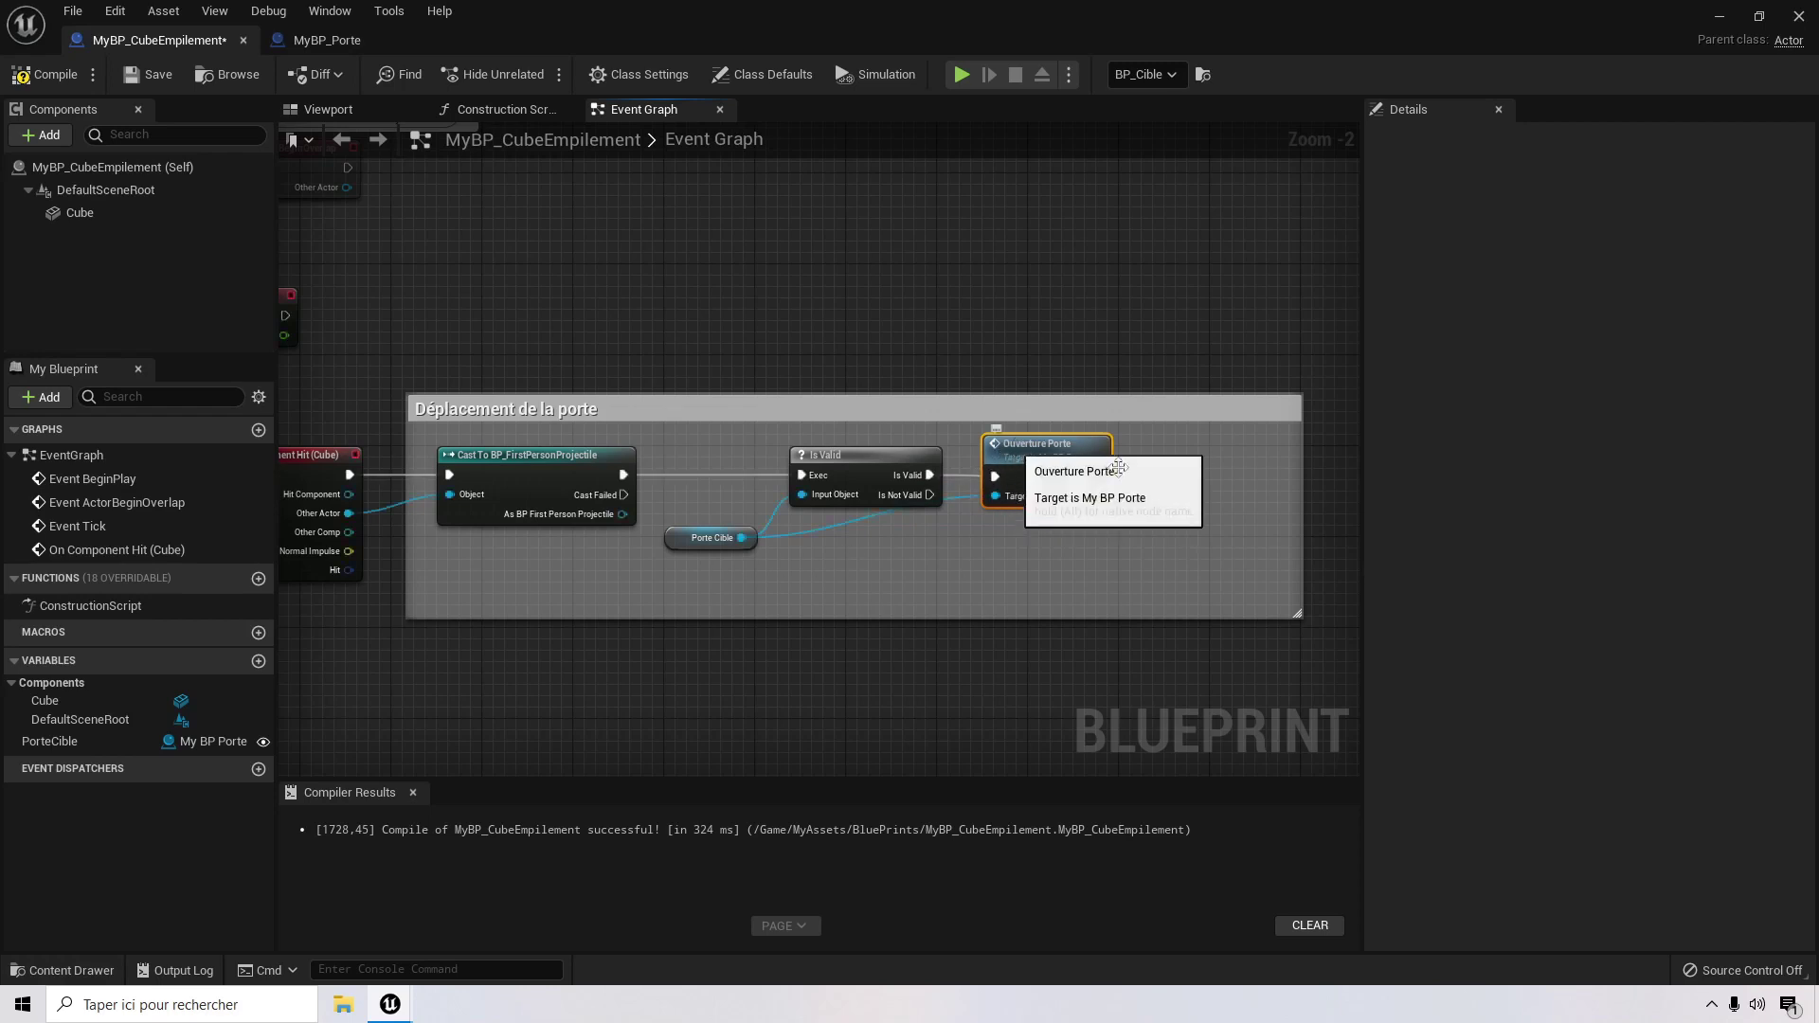
# Step: Route the Porte Cible wire beneath Is Valid with a reroute node and narrow the "Déplacement de la porte" comment box around its nodes
pyautogui.doubleClick(841, 523)
pyautogui.moveTo(852, 526); pyautogui.dragTo(974, 550)
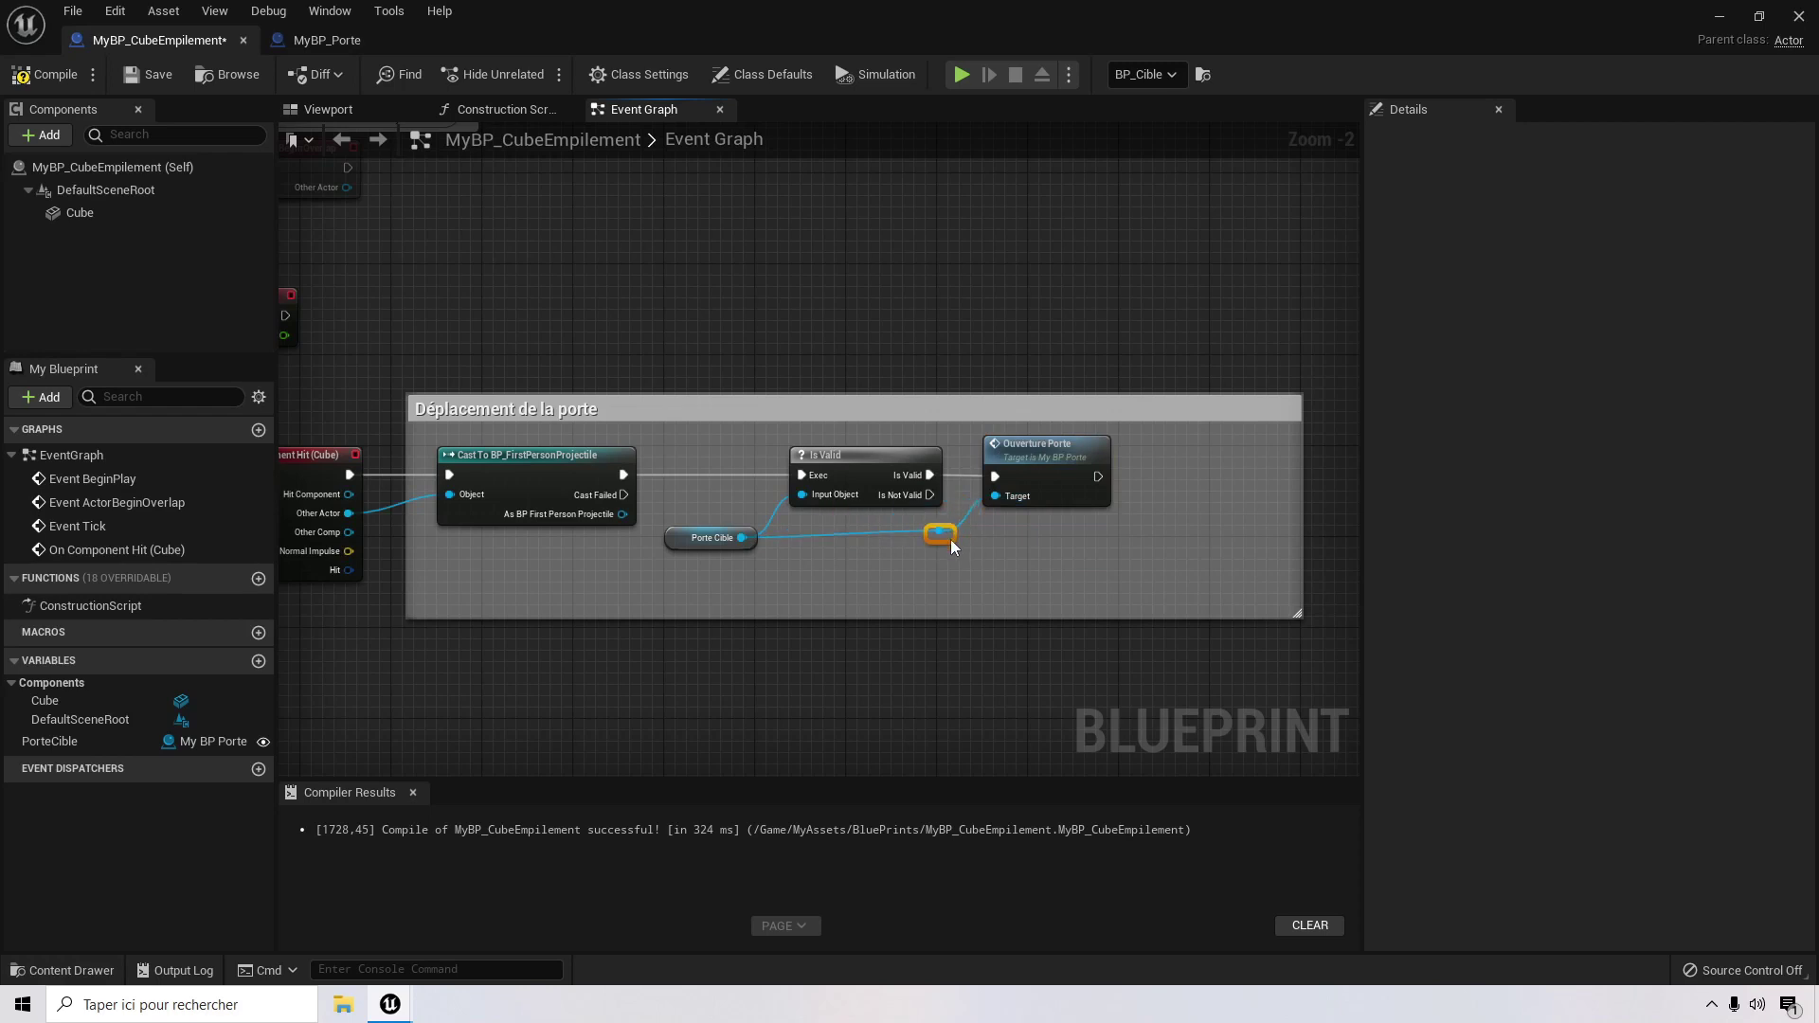
pyautogui.moveTo(1301, 479); pyautogui.dragTo(1042, 489)
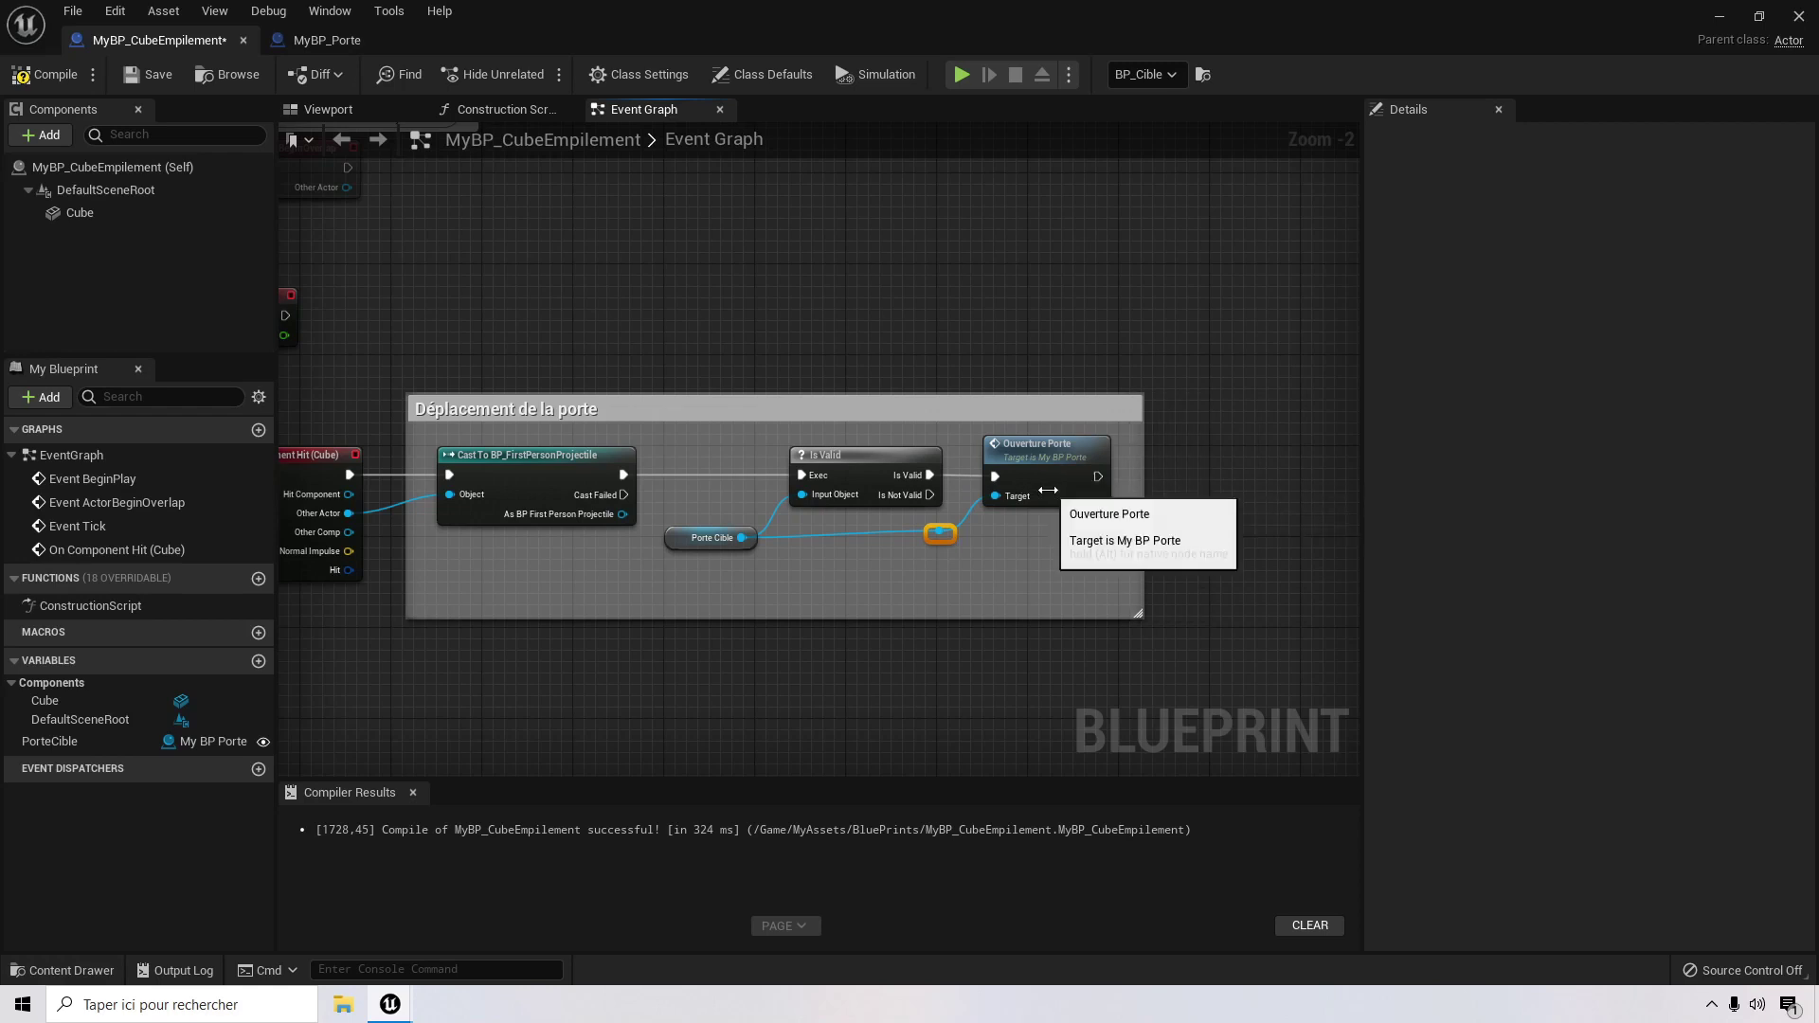
# Step: Shorten the "Déplacement de la porte" comment box to fit its nodes and rename it "Ouverture de la porte"
pyautogui.click(982, 701)
pyautogui.moveTo(954, 616); pyautogui.dragTo(950, 569)
pyautogui.doubleClick(466, 407)
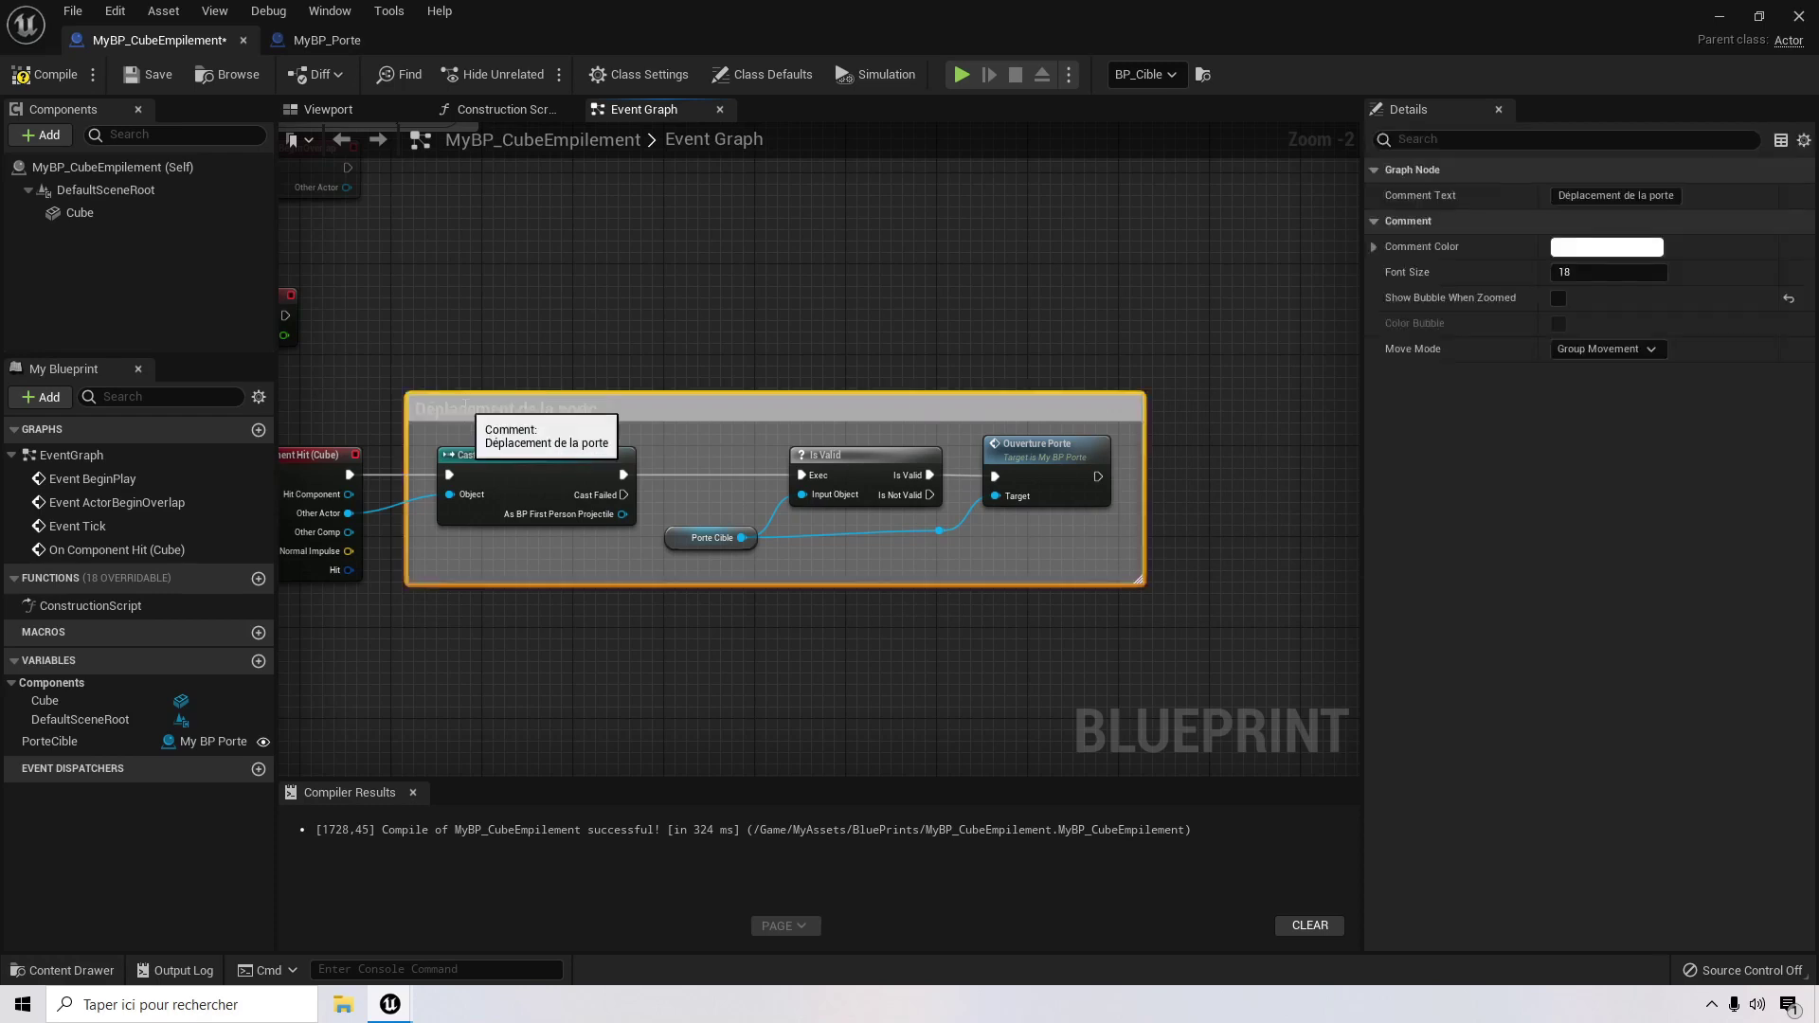
pyautogui.click(470, 407)
pyautogui.doubleClick(475, 408)
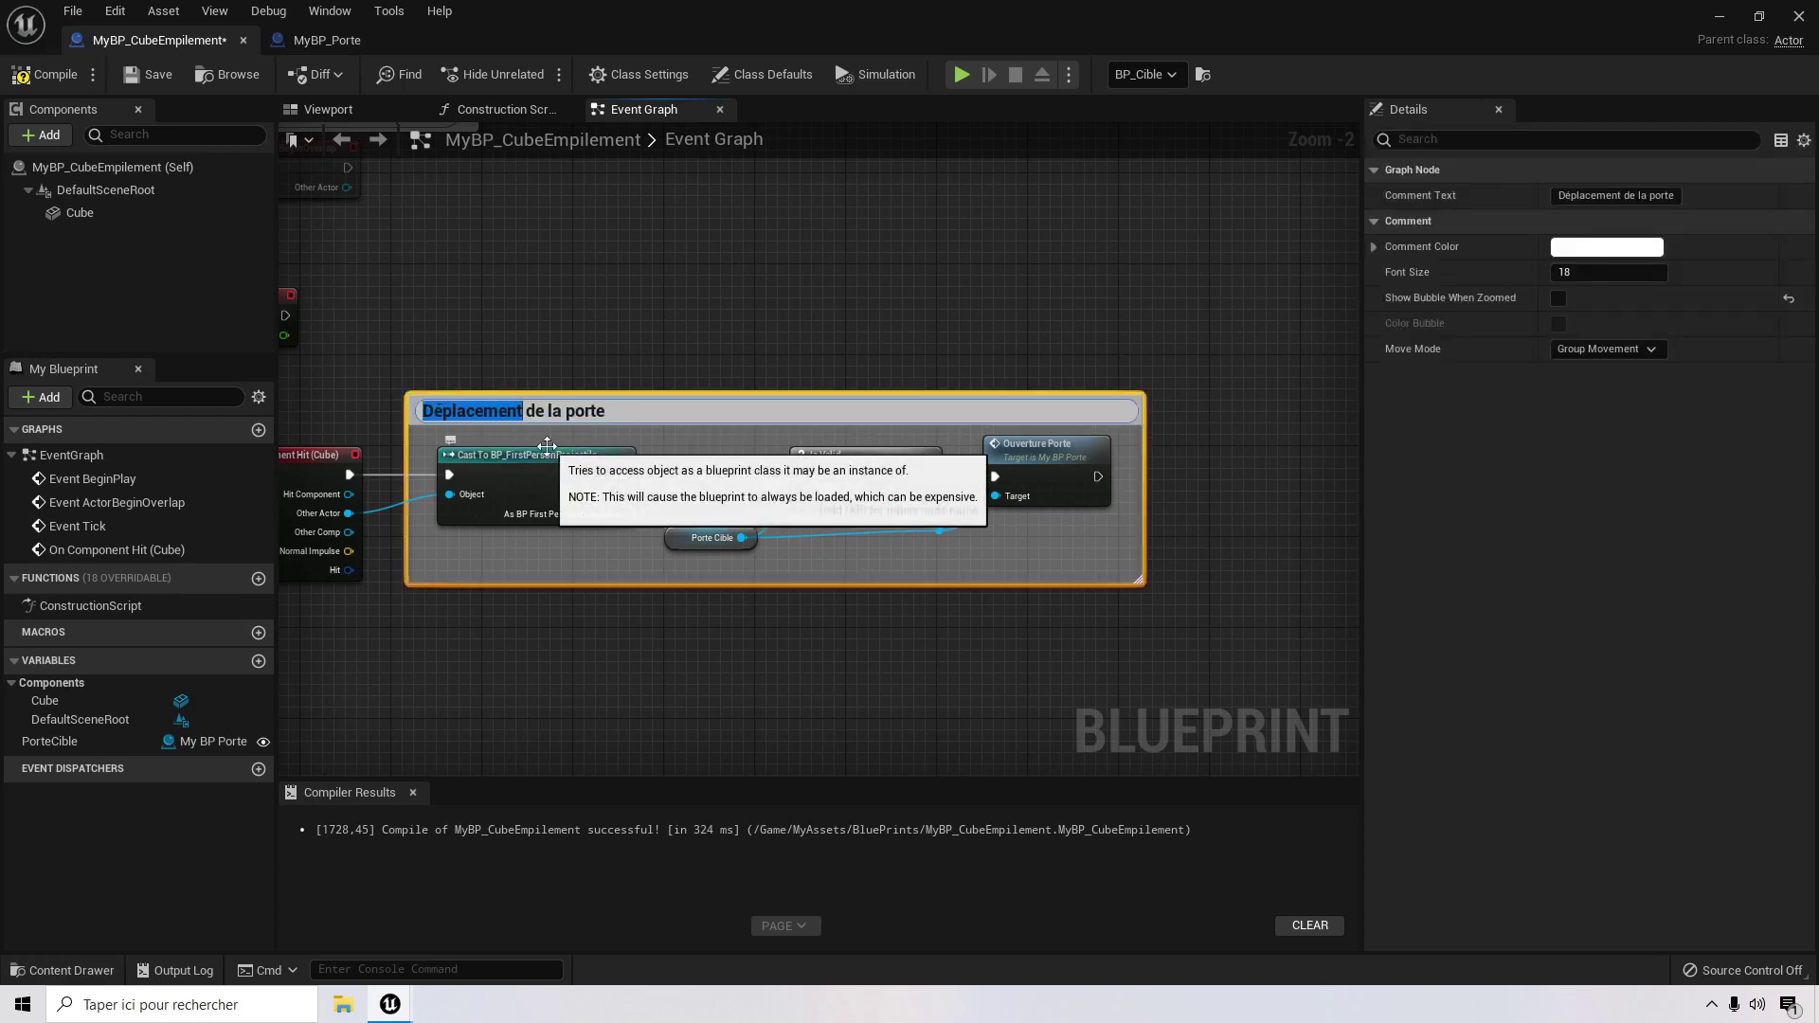
pyautogui.write('Ouverture')
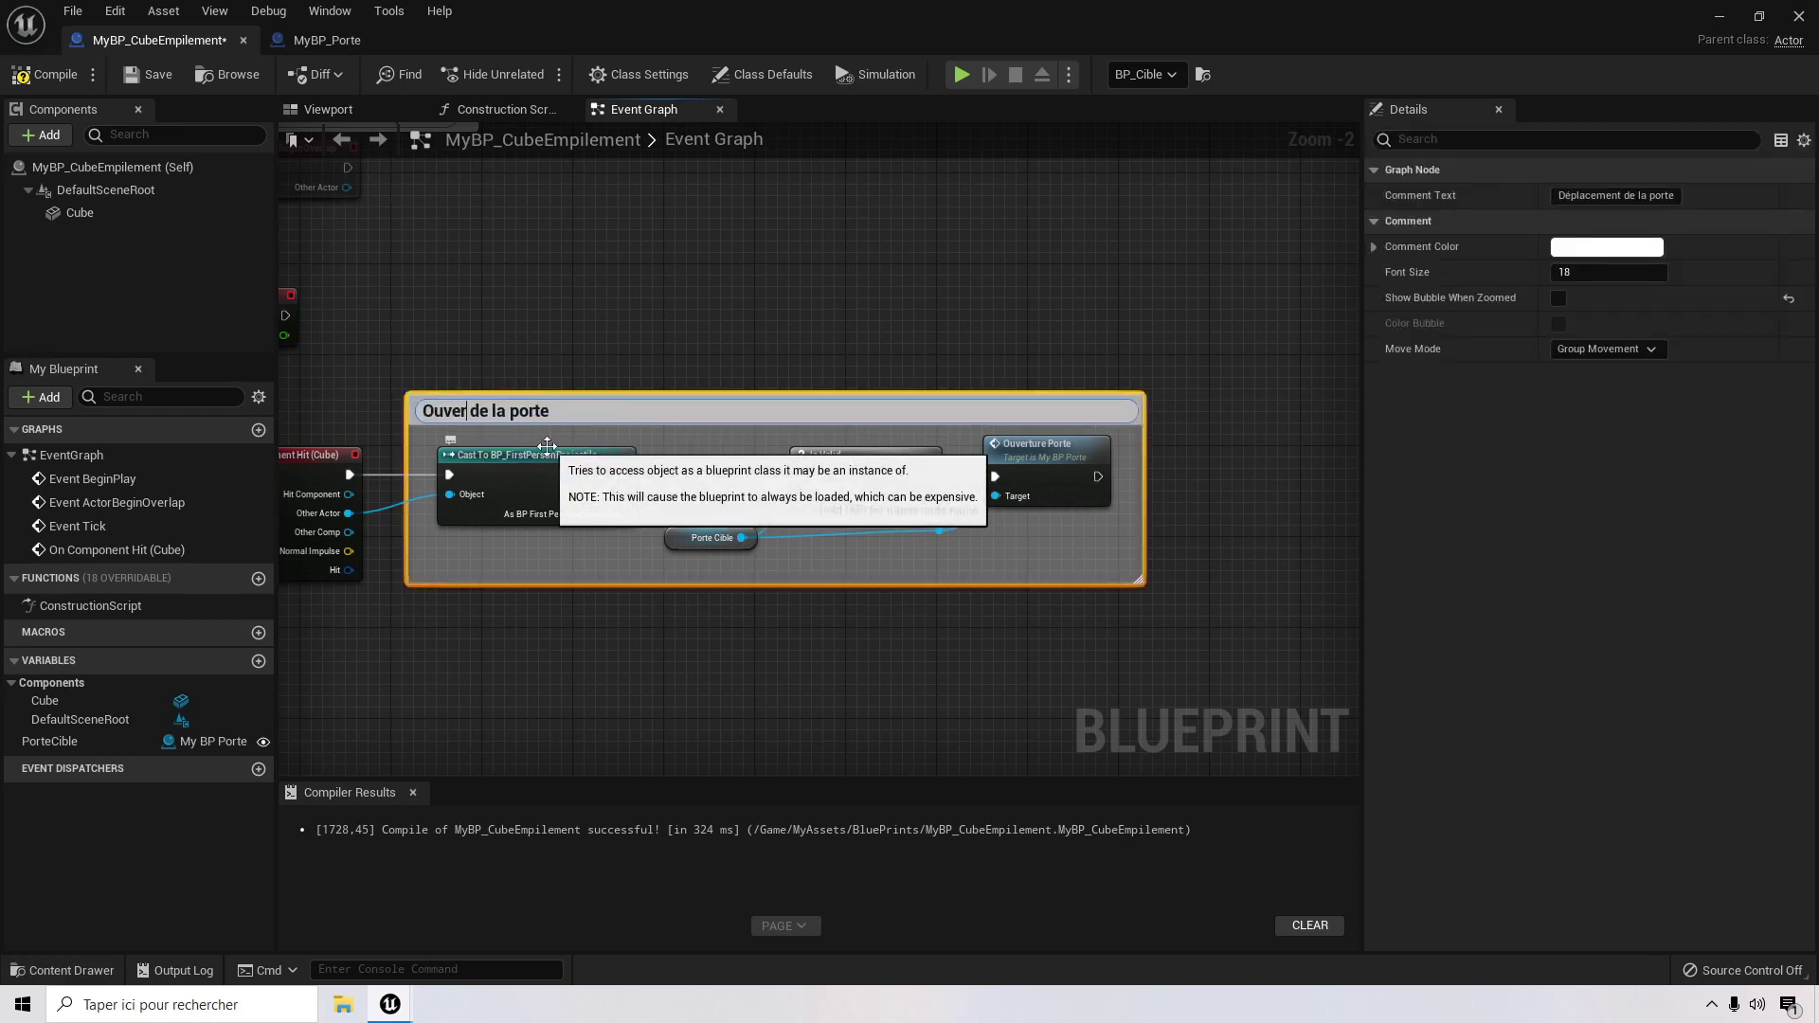
pyautogui.click(571, 302)
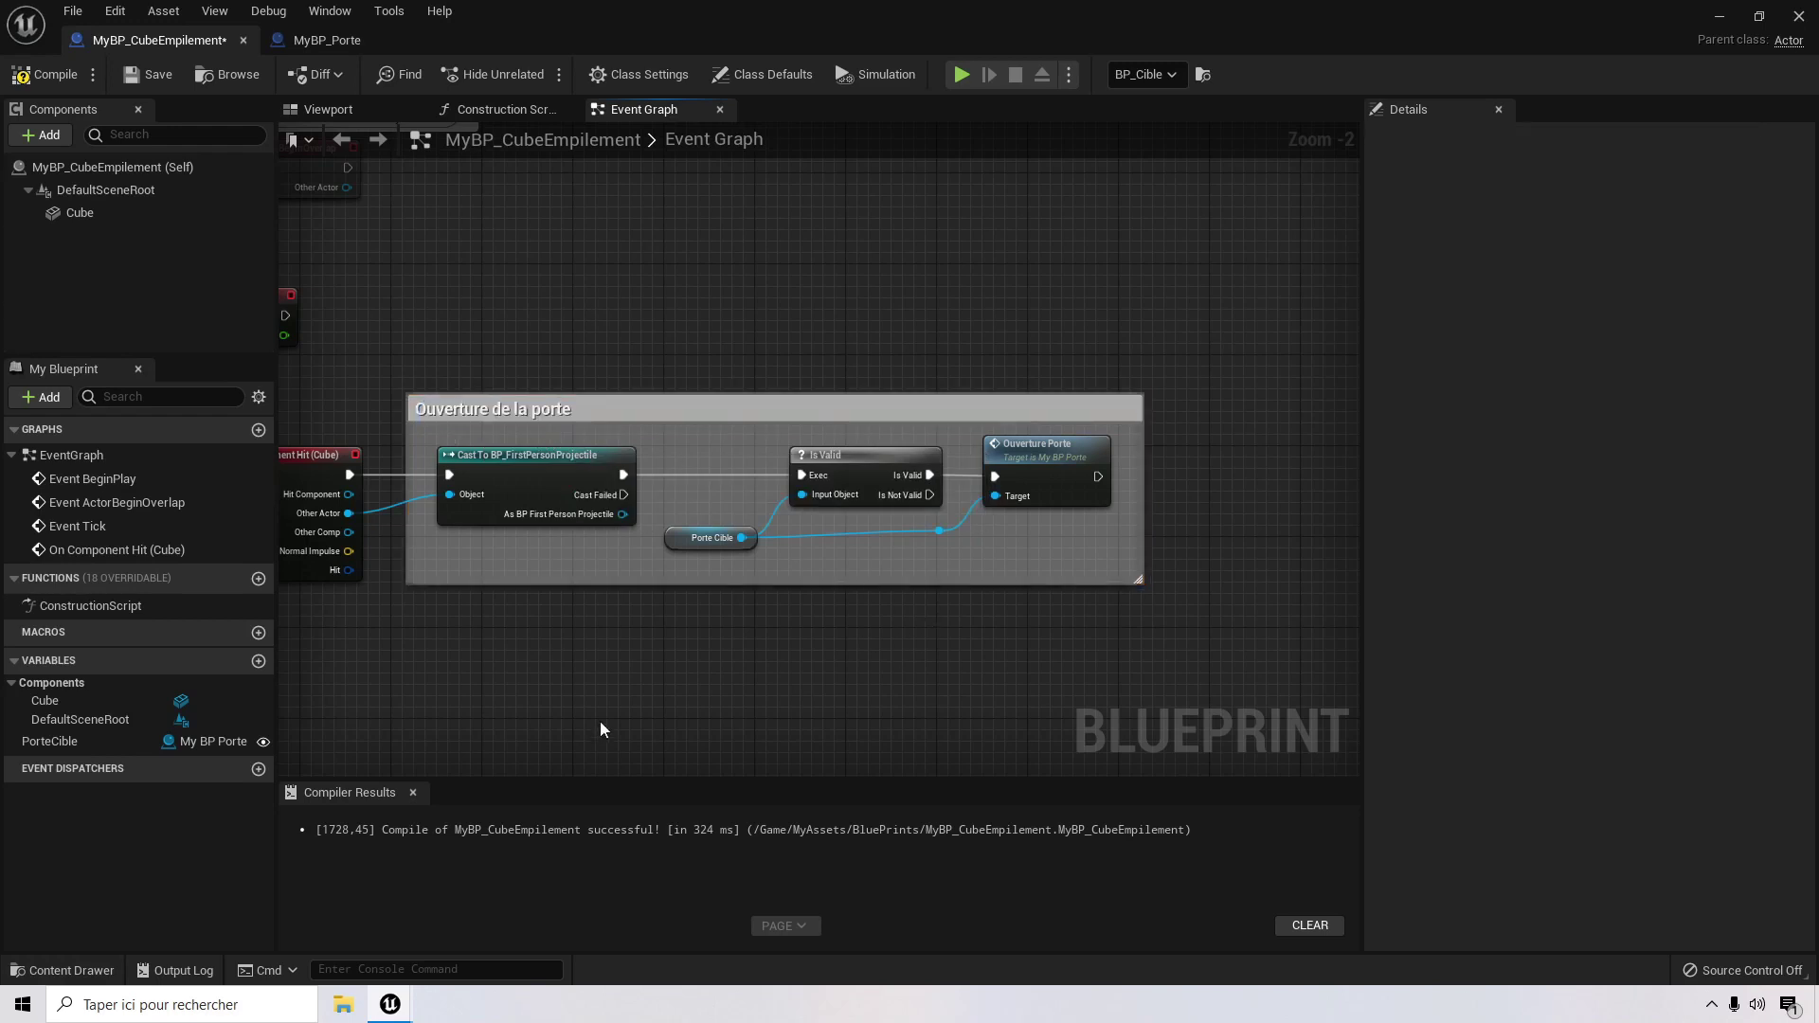
# Step: Compare the Ouverture Porte call in MyBP_CubeEmpilement with the OuverturePorte and FermeturePorte custom events in MyBP_Porte
pyautogui.moveTo(601, 730); pyautogui.dragTo(711, 698, button='right')
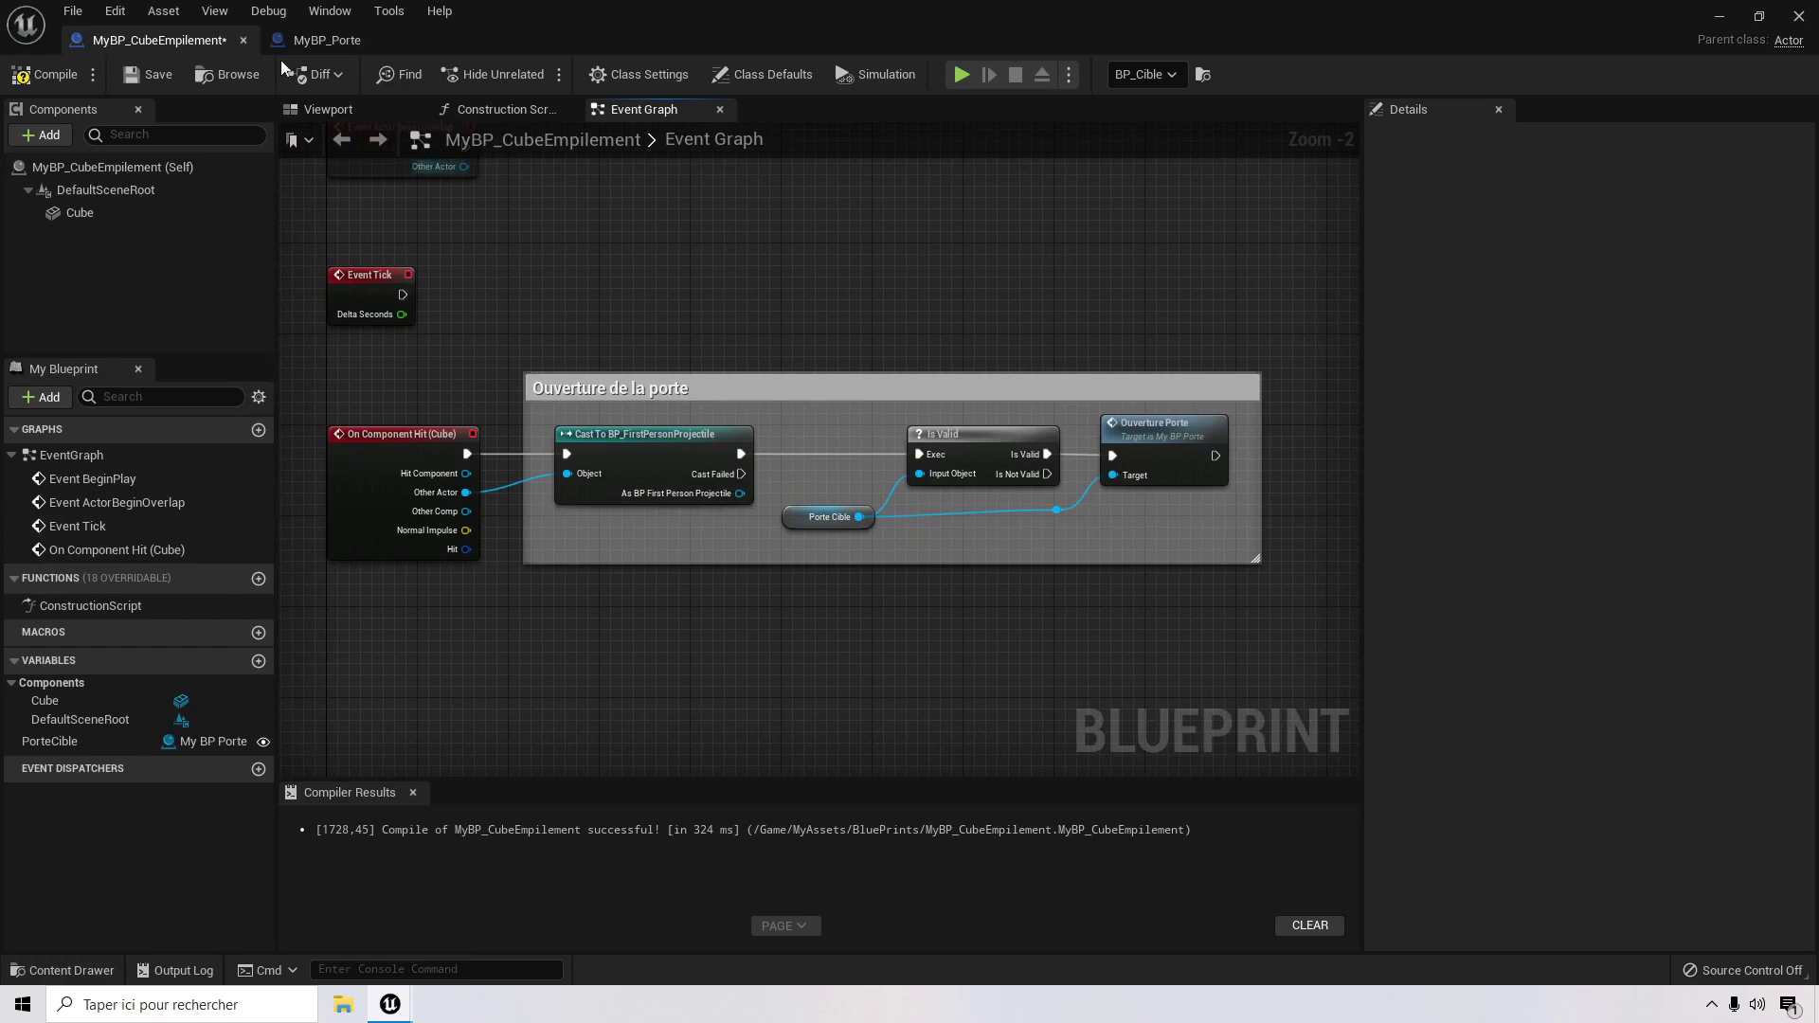
pyautogui.click(321, 45)
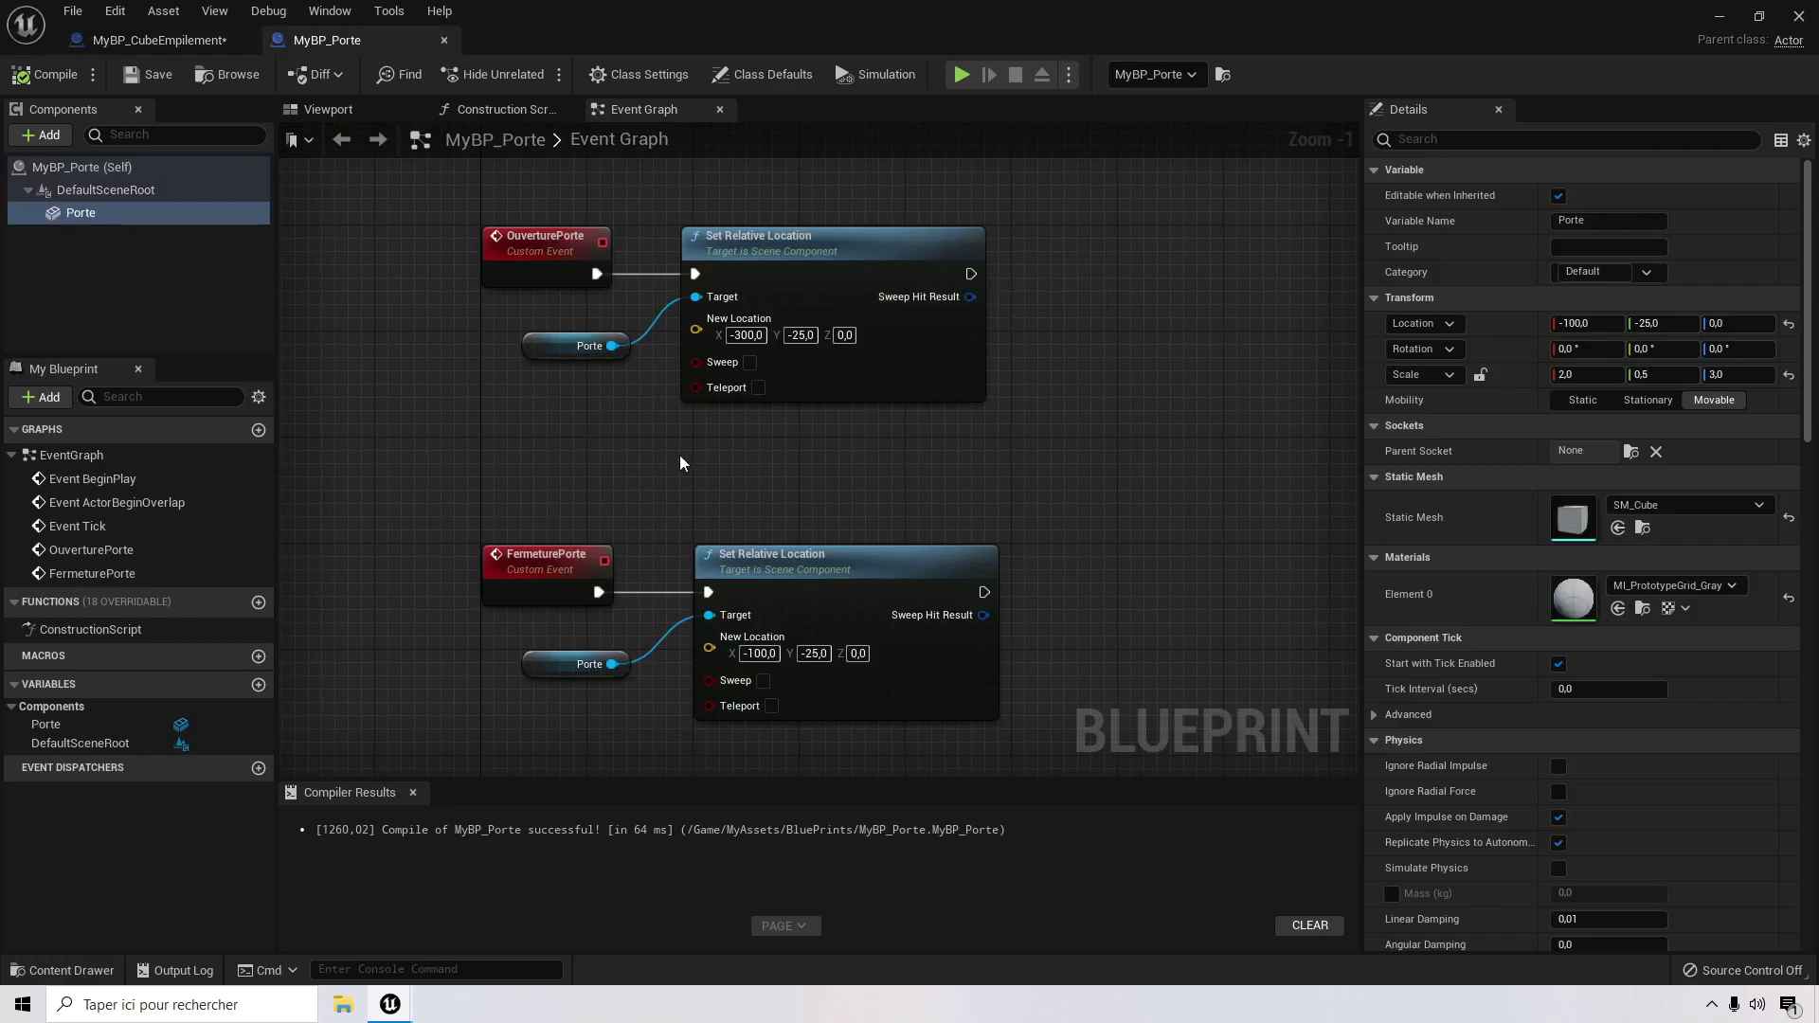
pyautogui.click(160, 40)
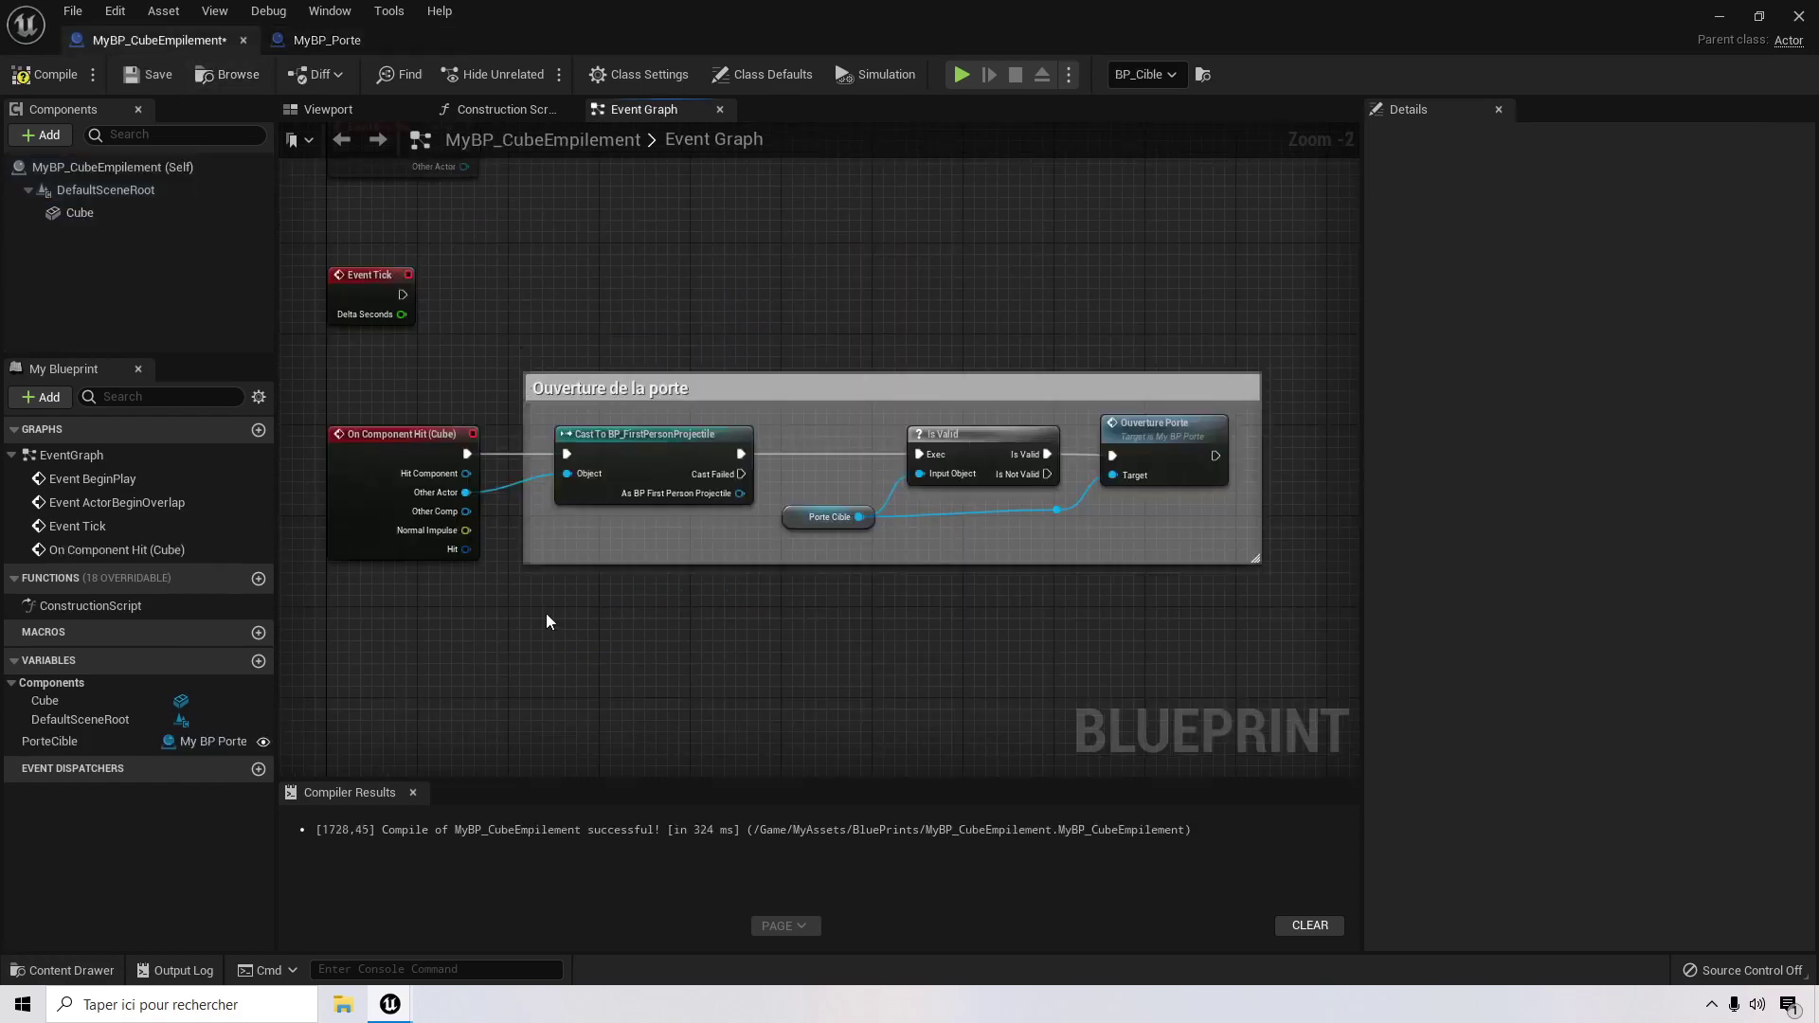
pyautogui.click(358, 42)
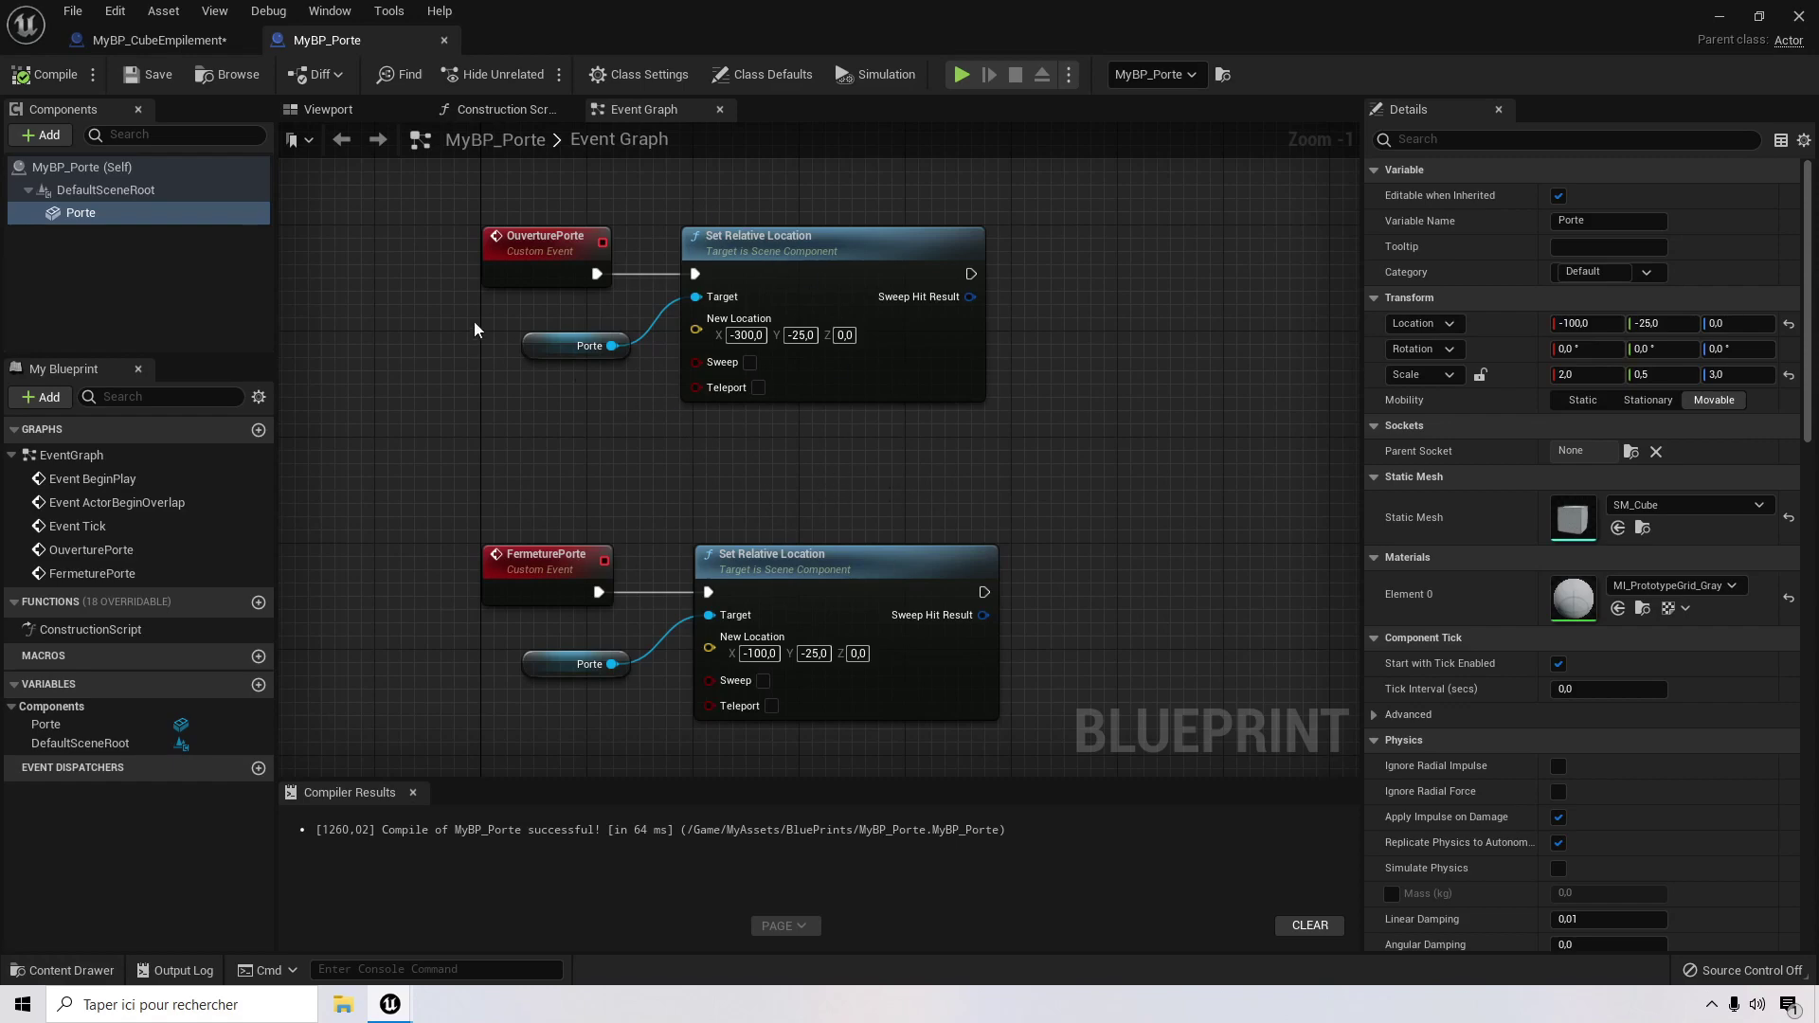
pyautogui.click(159, 40)
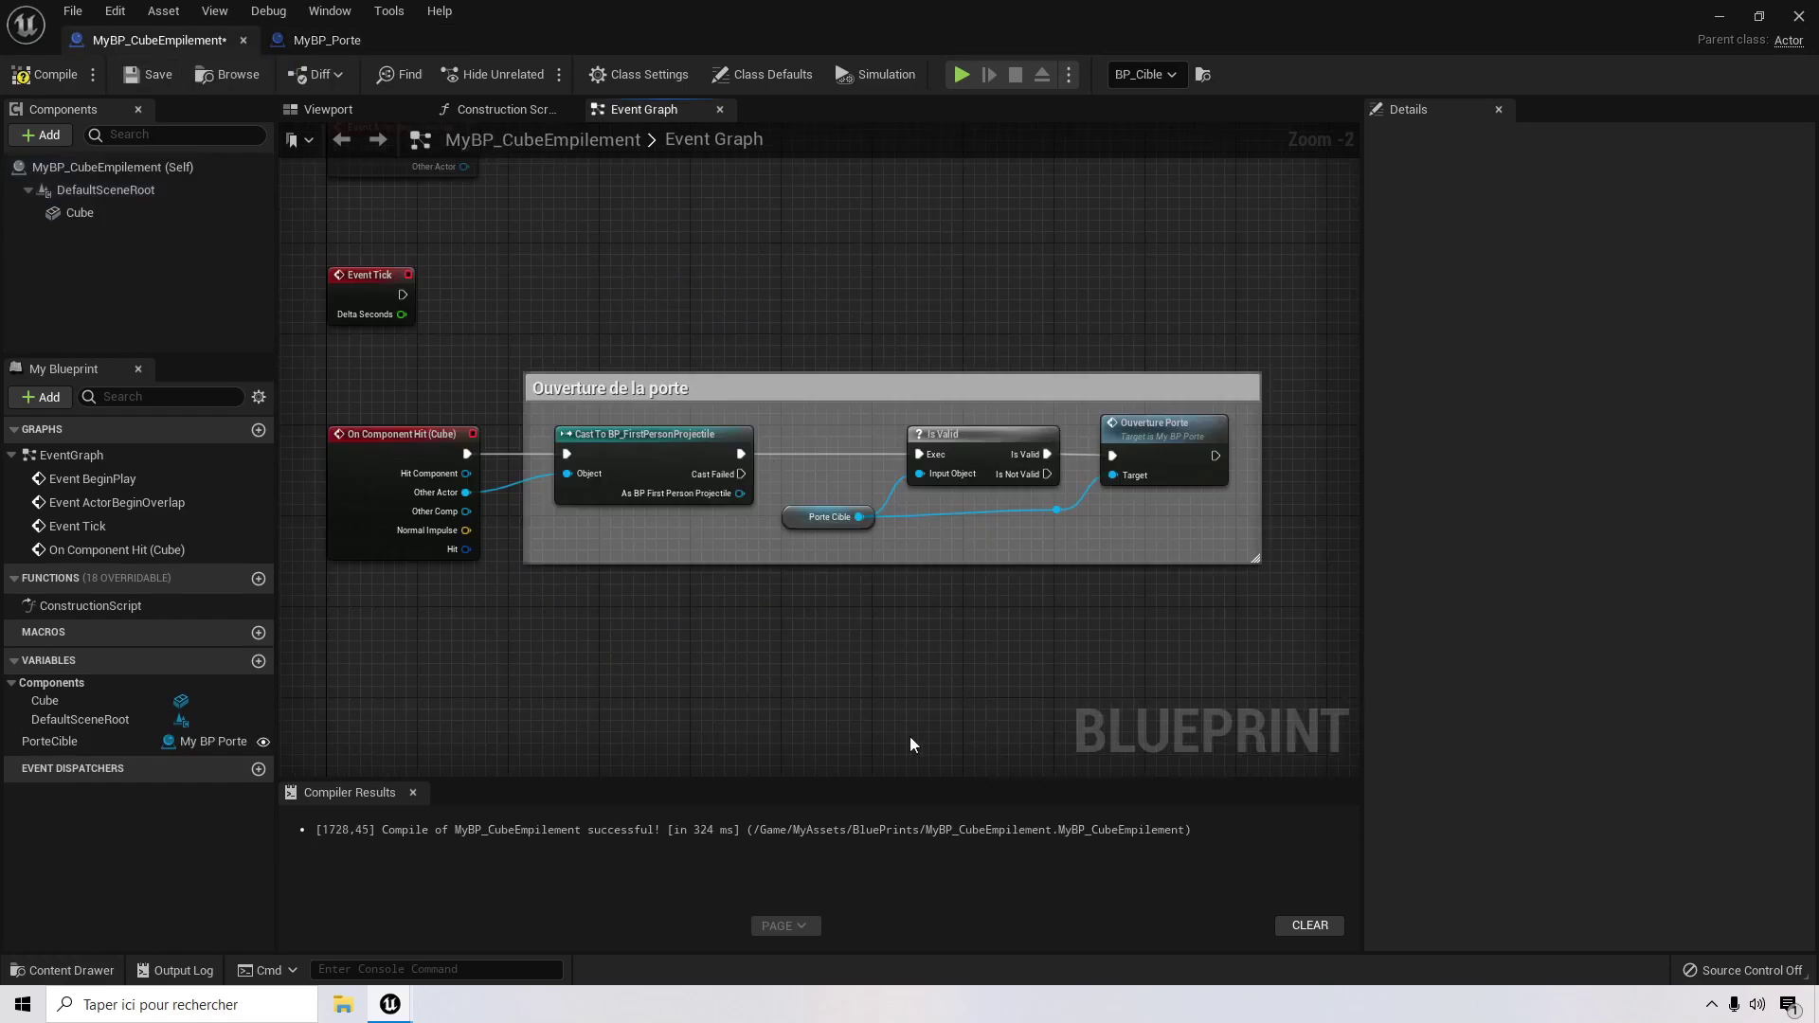
# Step: Move the Porte Cible node slightly up, then compile and save MyBP_CubeEmpilement
pyautogui.moveTo(798, 512); pyautogui.dragTo(797, 500)
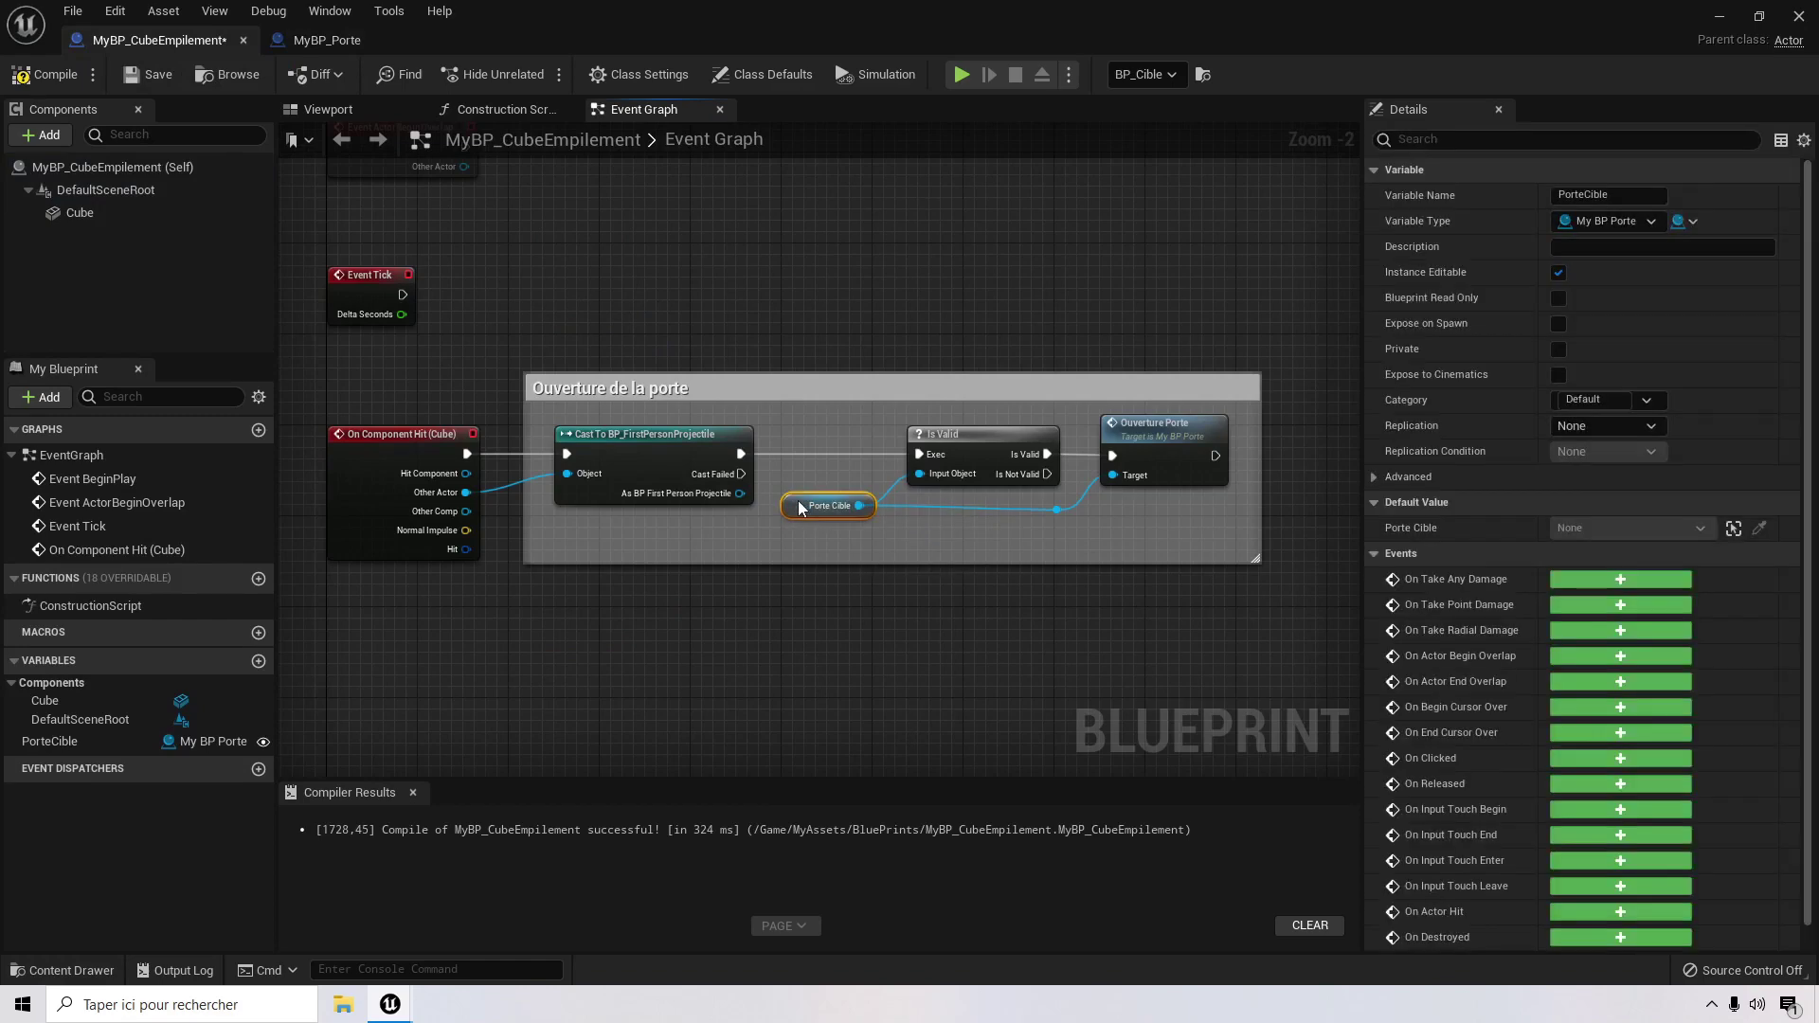
pyautogui.click(918, 610)
pyautogui.click(61, 78)
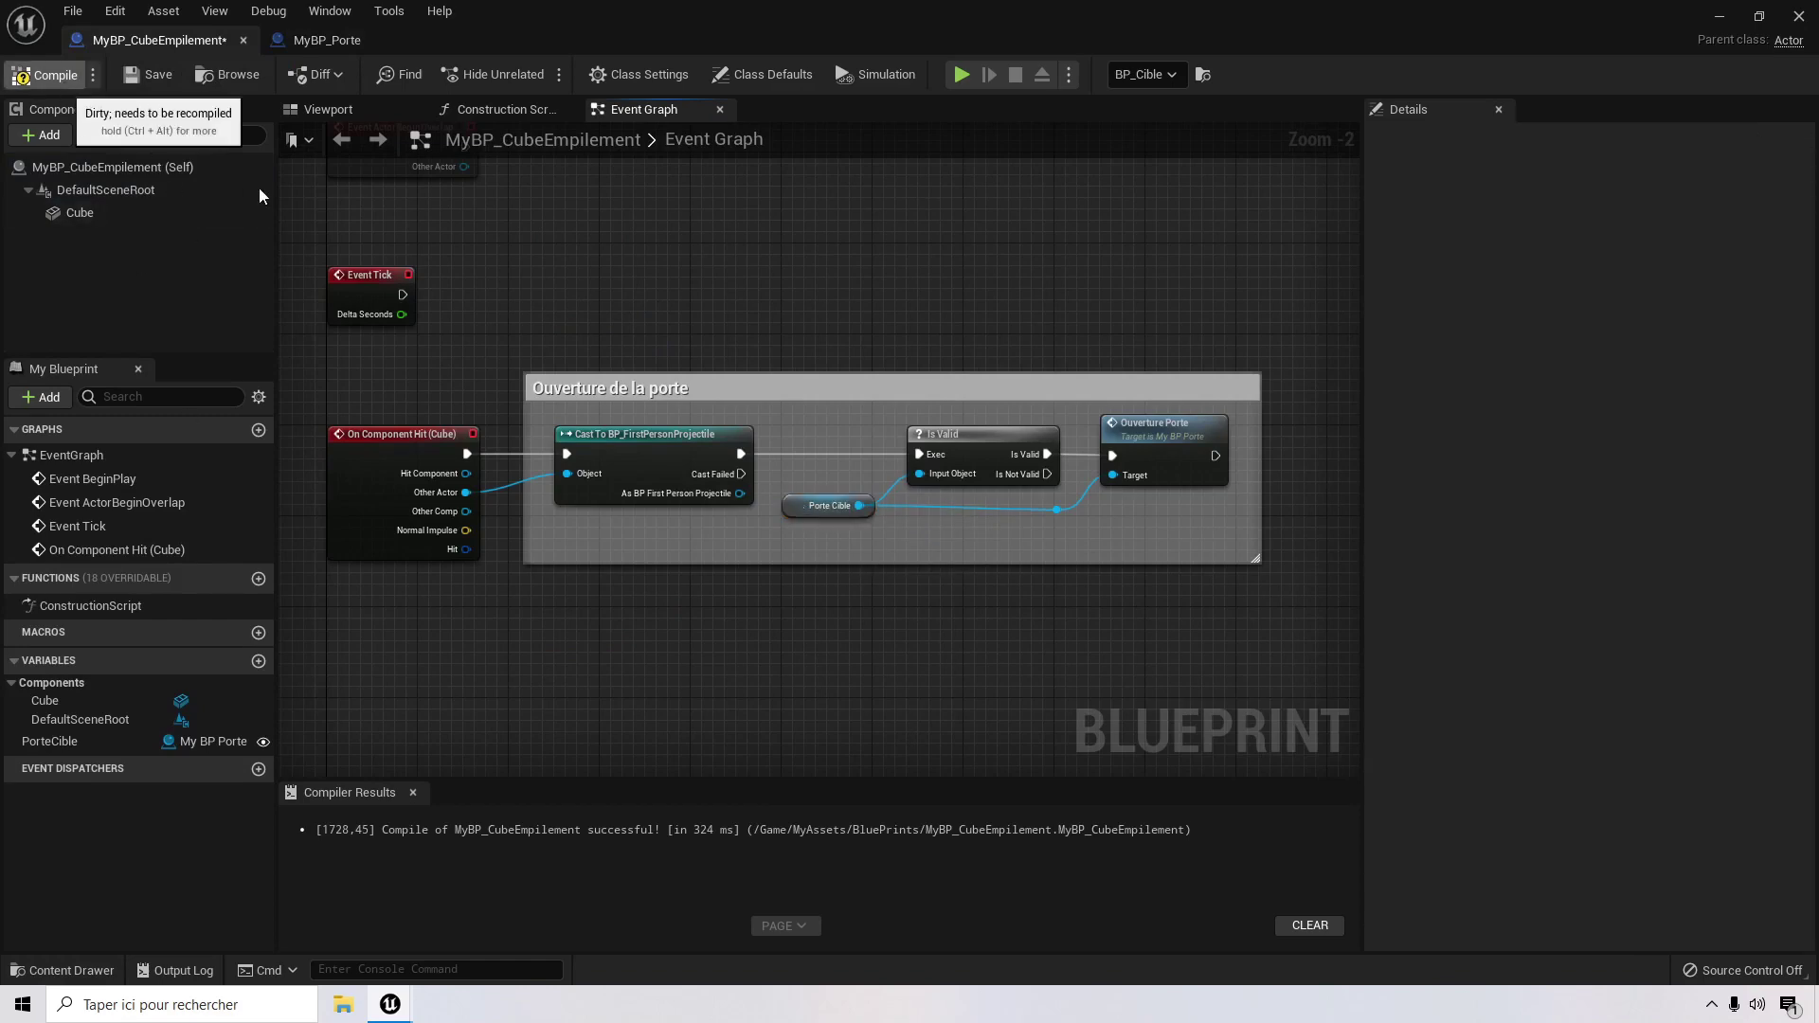
pyautogui.moveTo(677, 228); pyautogui.dragTo(718, 320, button='right')
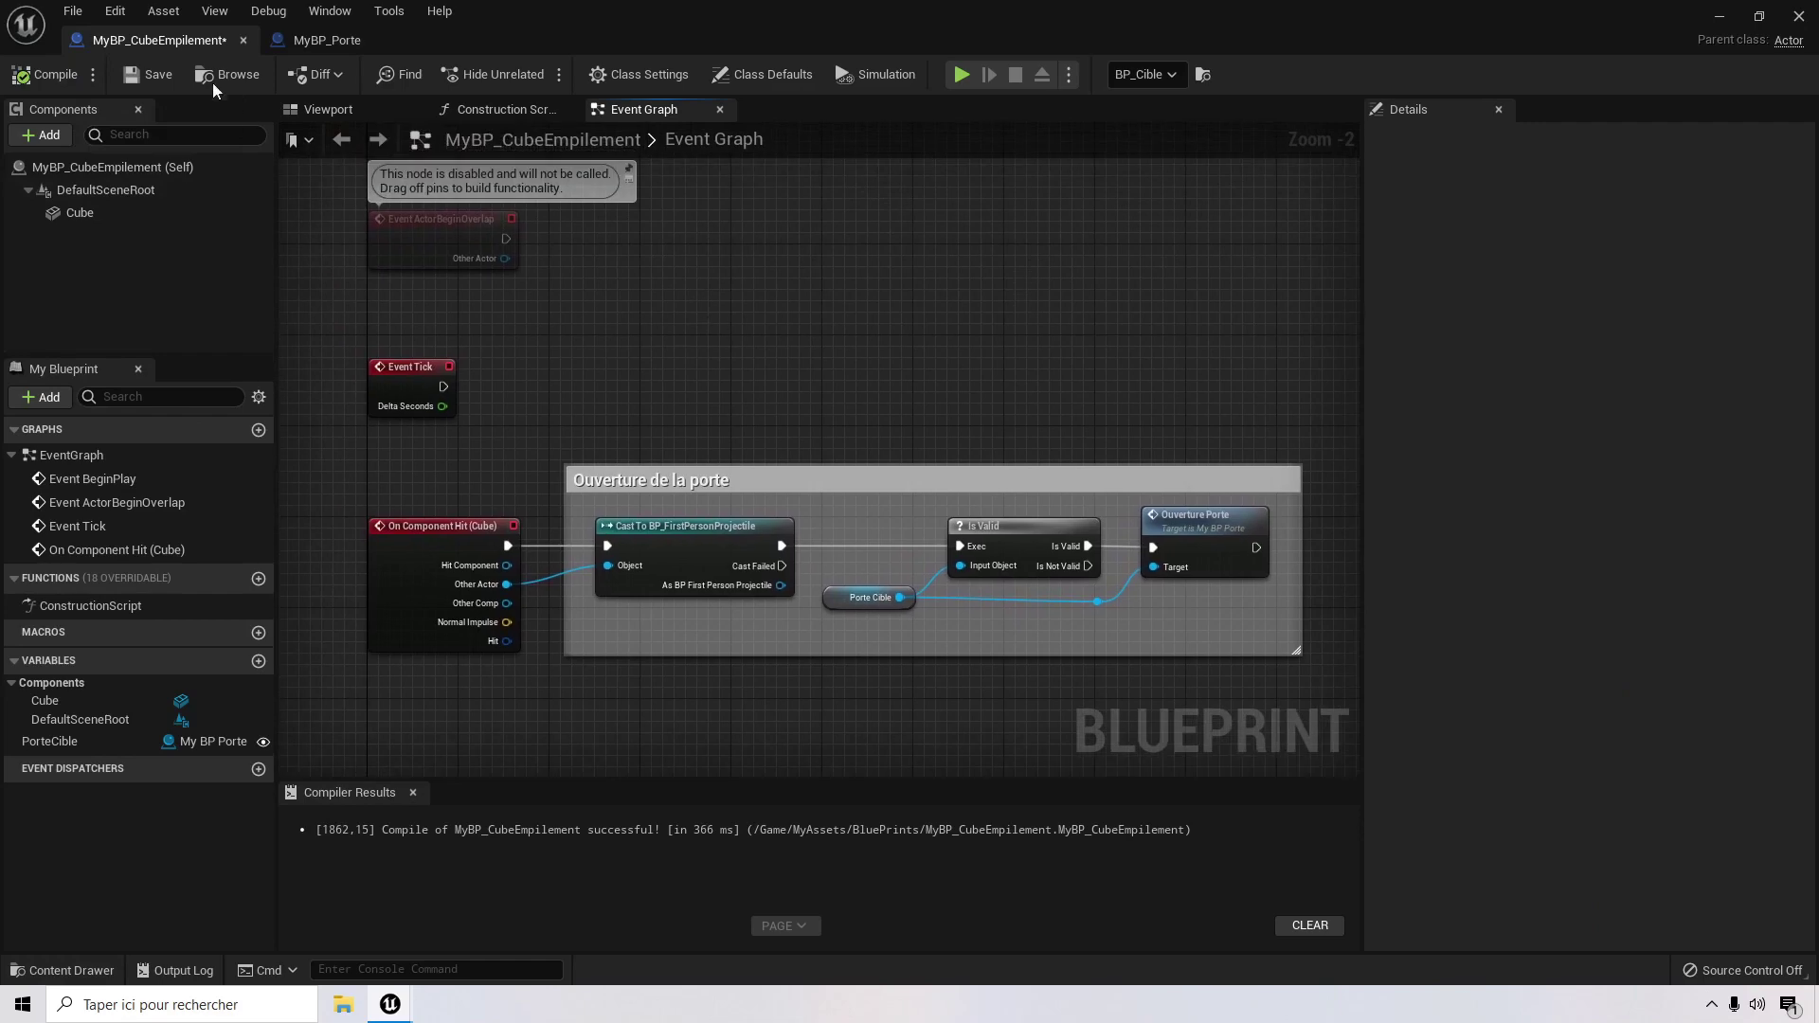
pyautogui.click(151, 75)
# Step: Check the MyBP_Porte blueprint, return to FirstPersonMap, and play the level up to picking up the weapon at the end of the platform
pyautogui.click(322, 40)
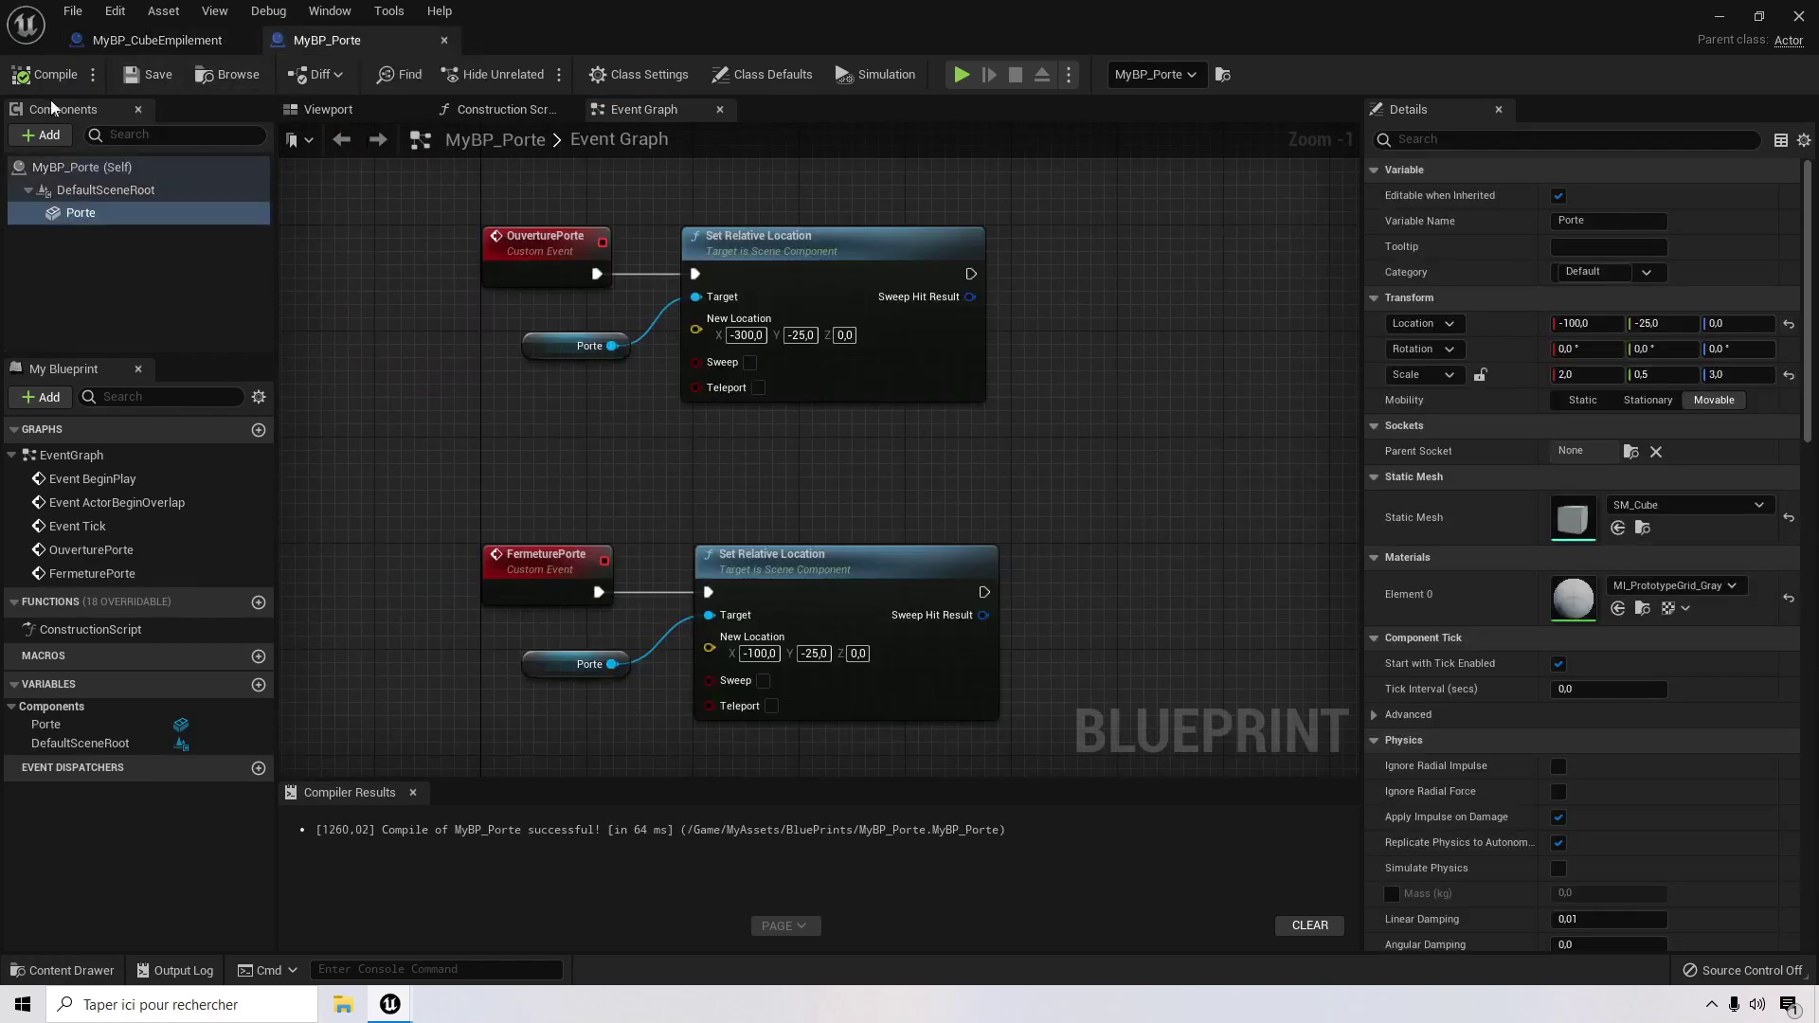
pyautogui.click(154, 40)
pyautogui.click(327, 39)
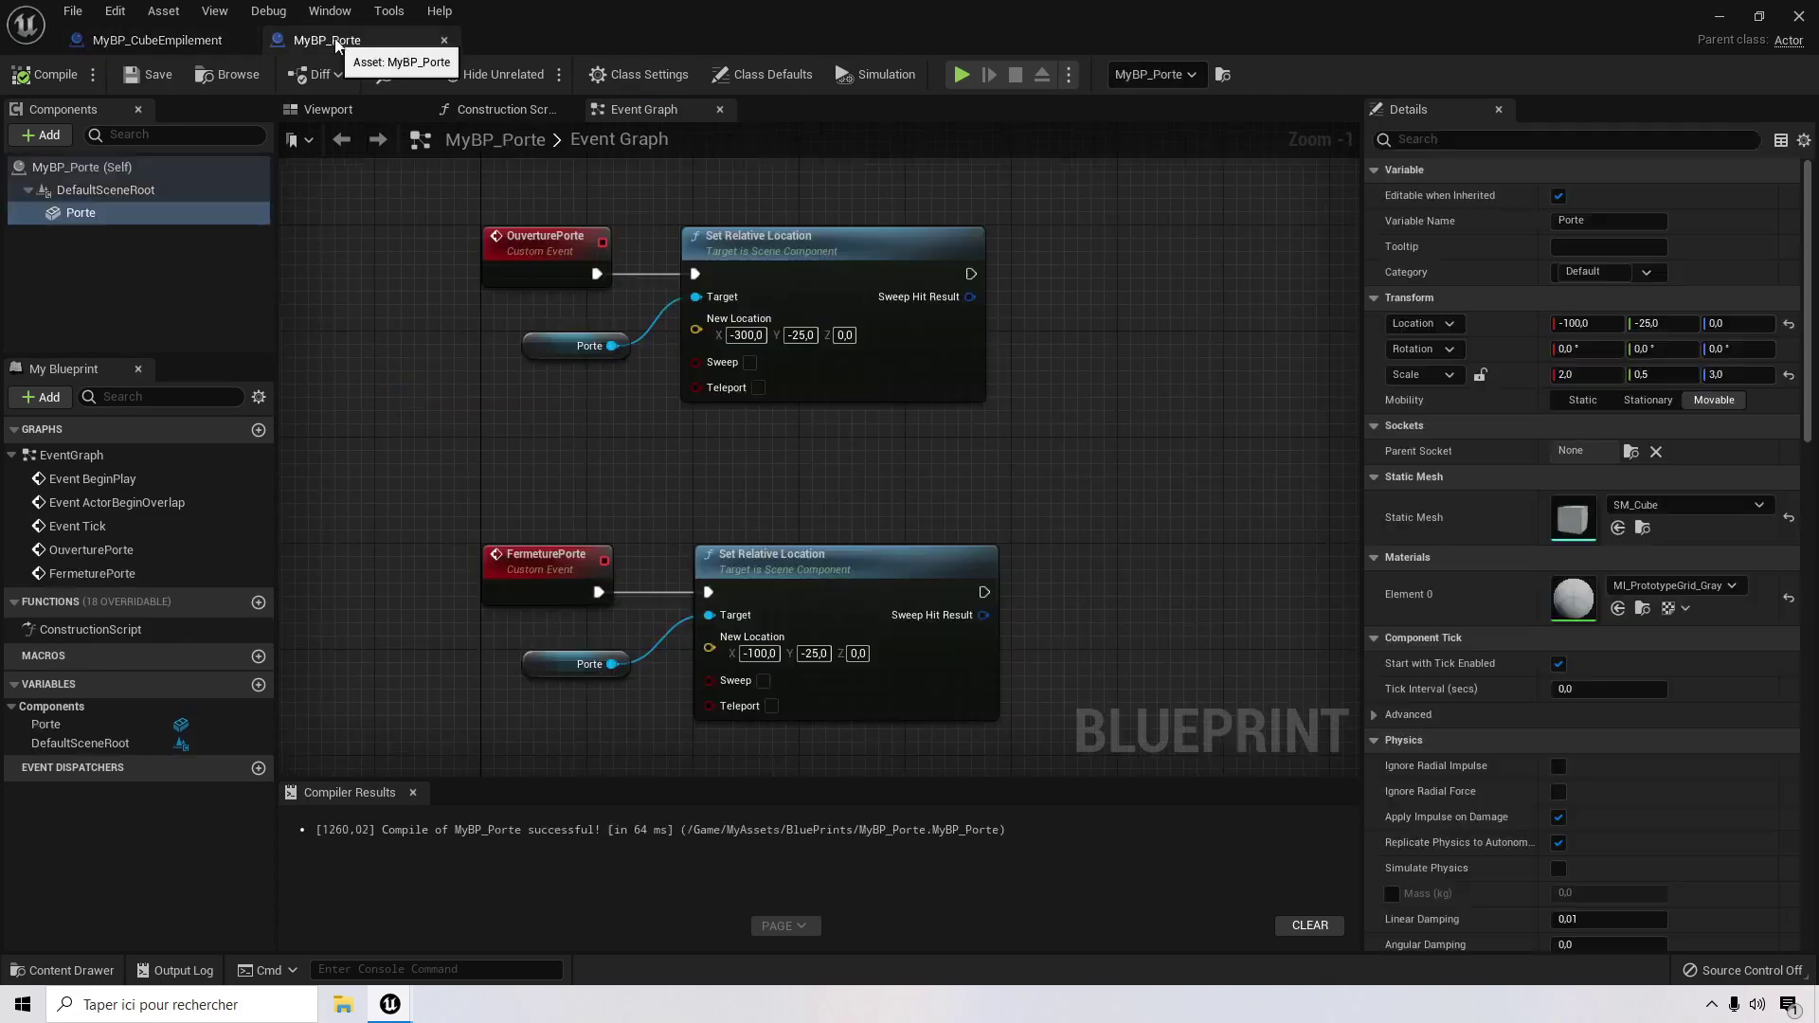
pyautogui.click(1719, 16)
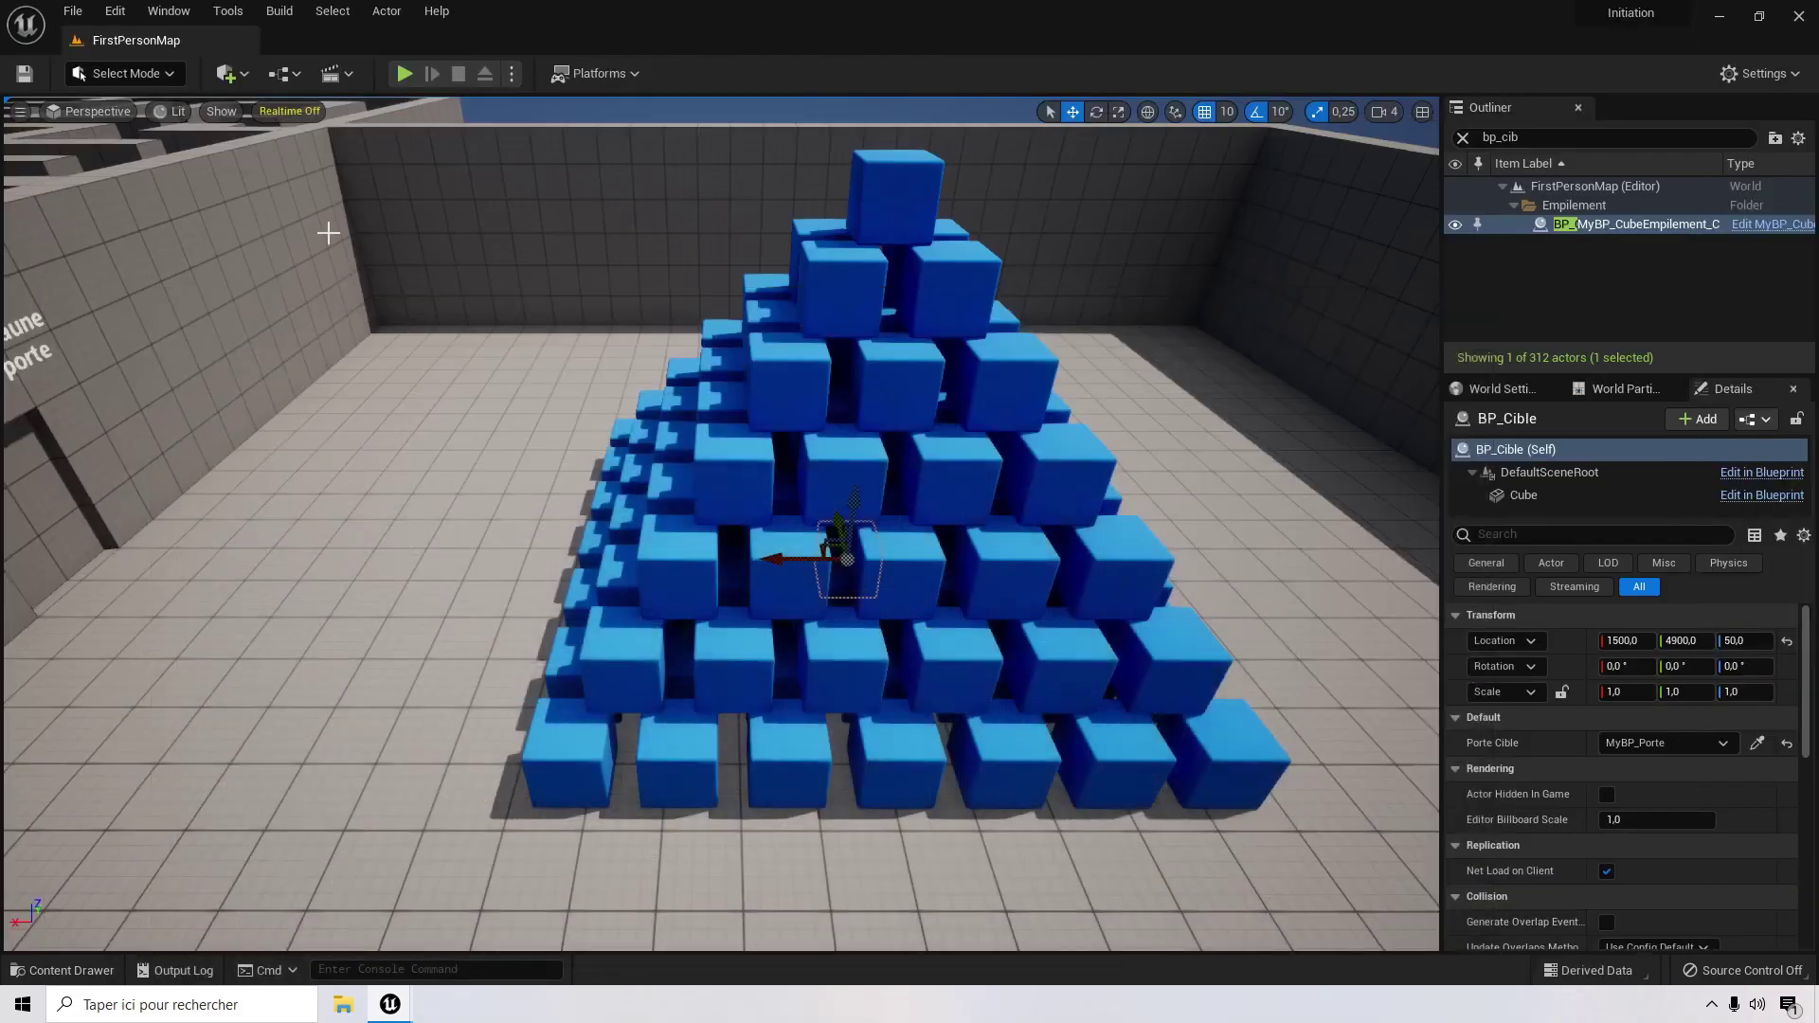
pyautogui.click(404, 73)
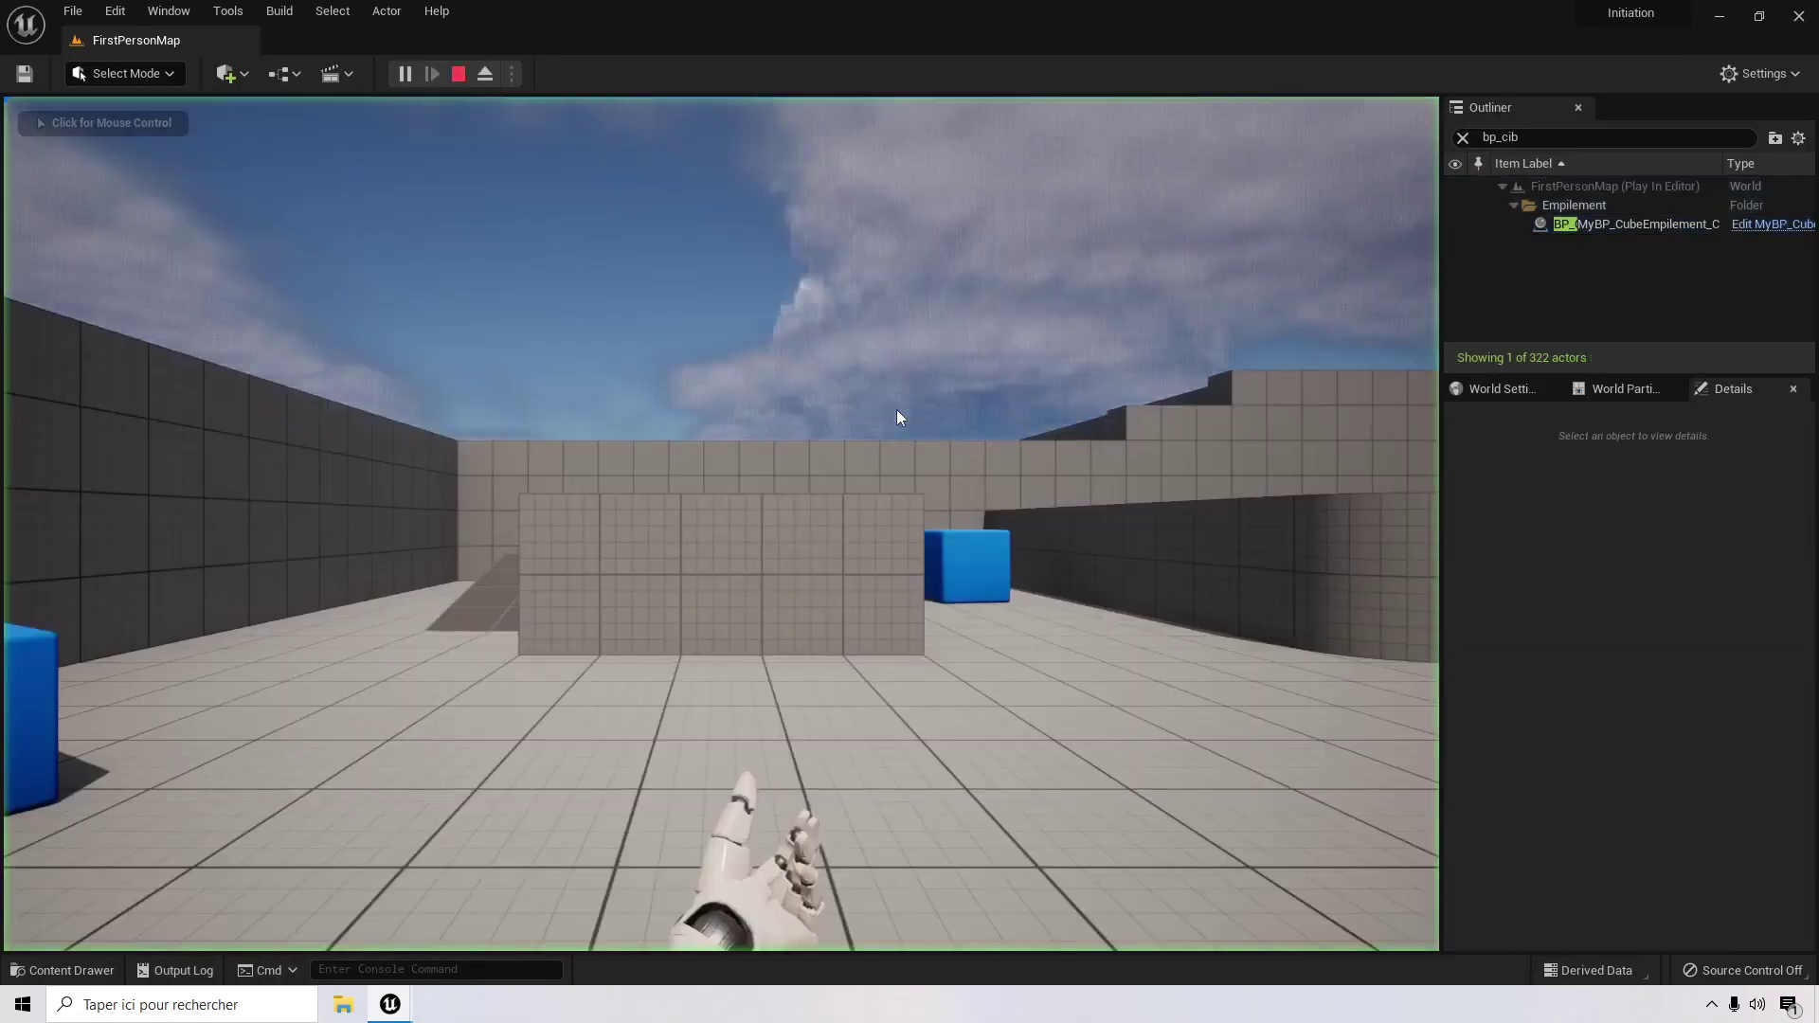
pyautogui.click(861, 463)
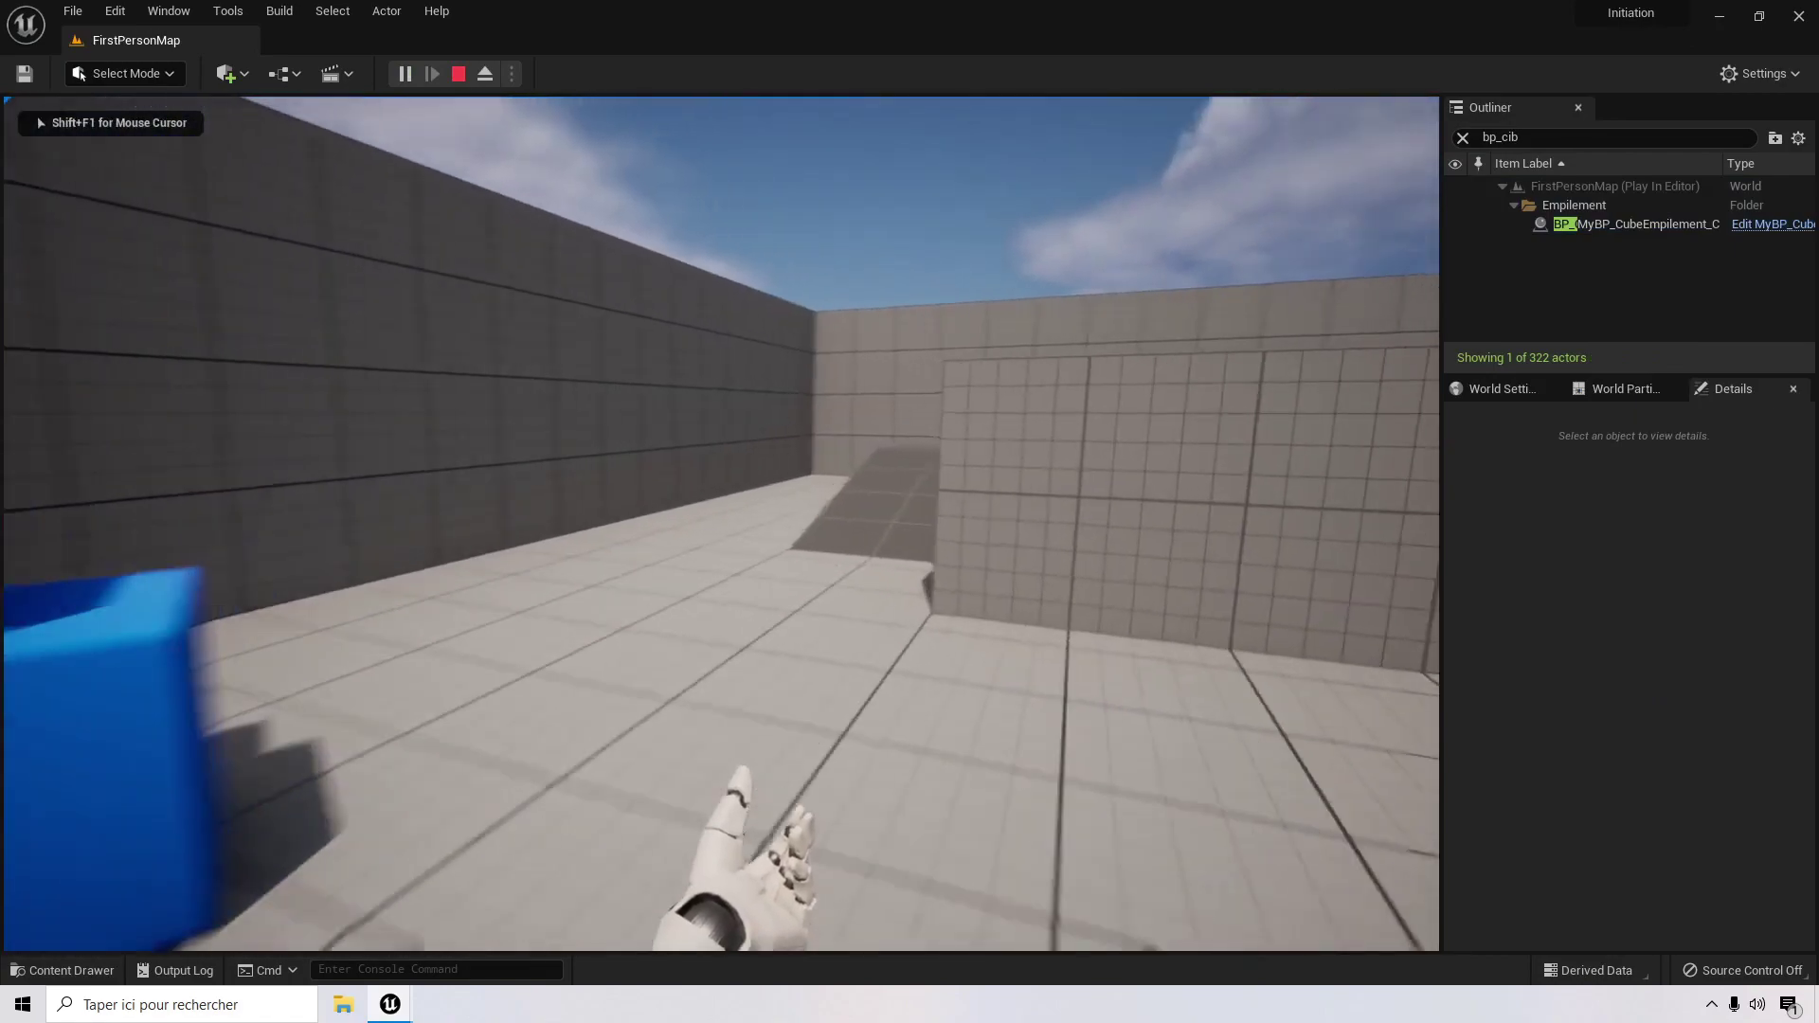
pyautogui.press('w')
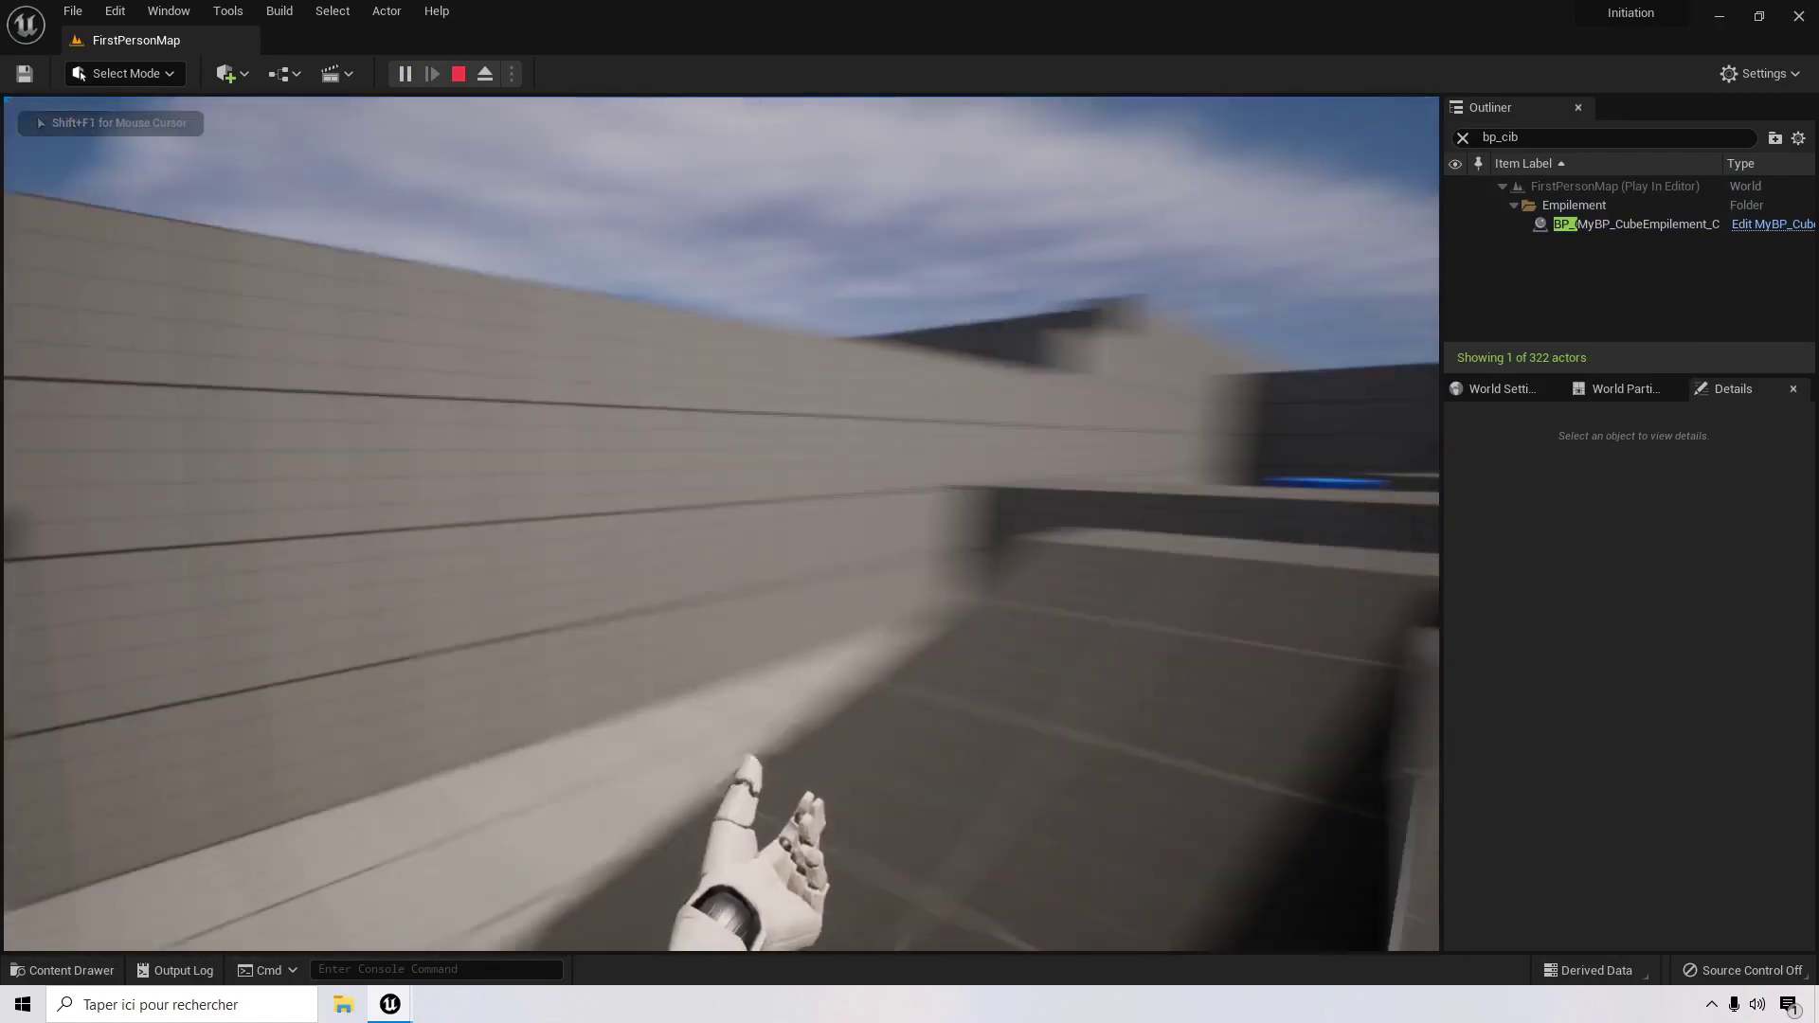
pyautogui.press('w')
pyautogui.press('space')
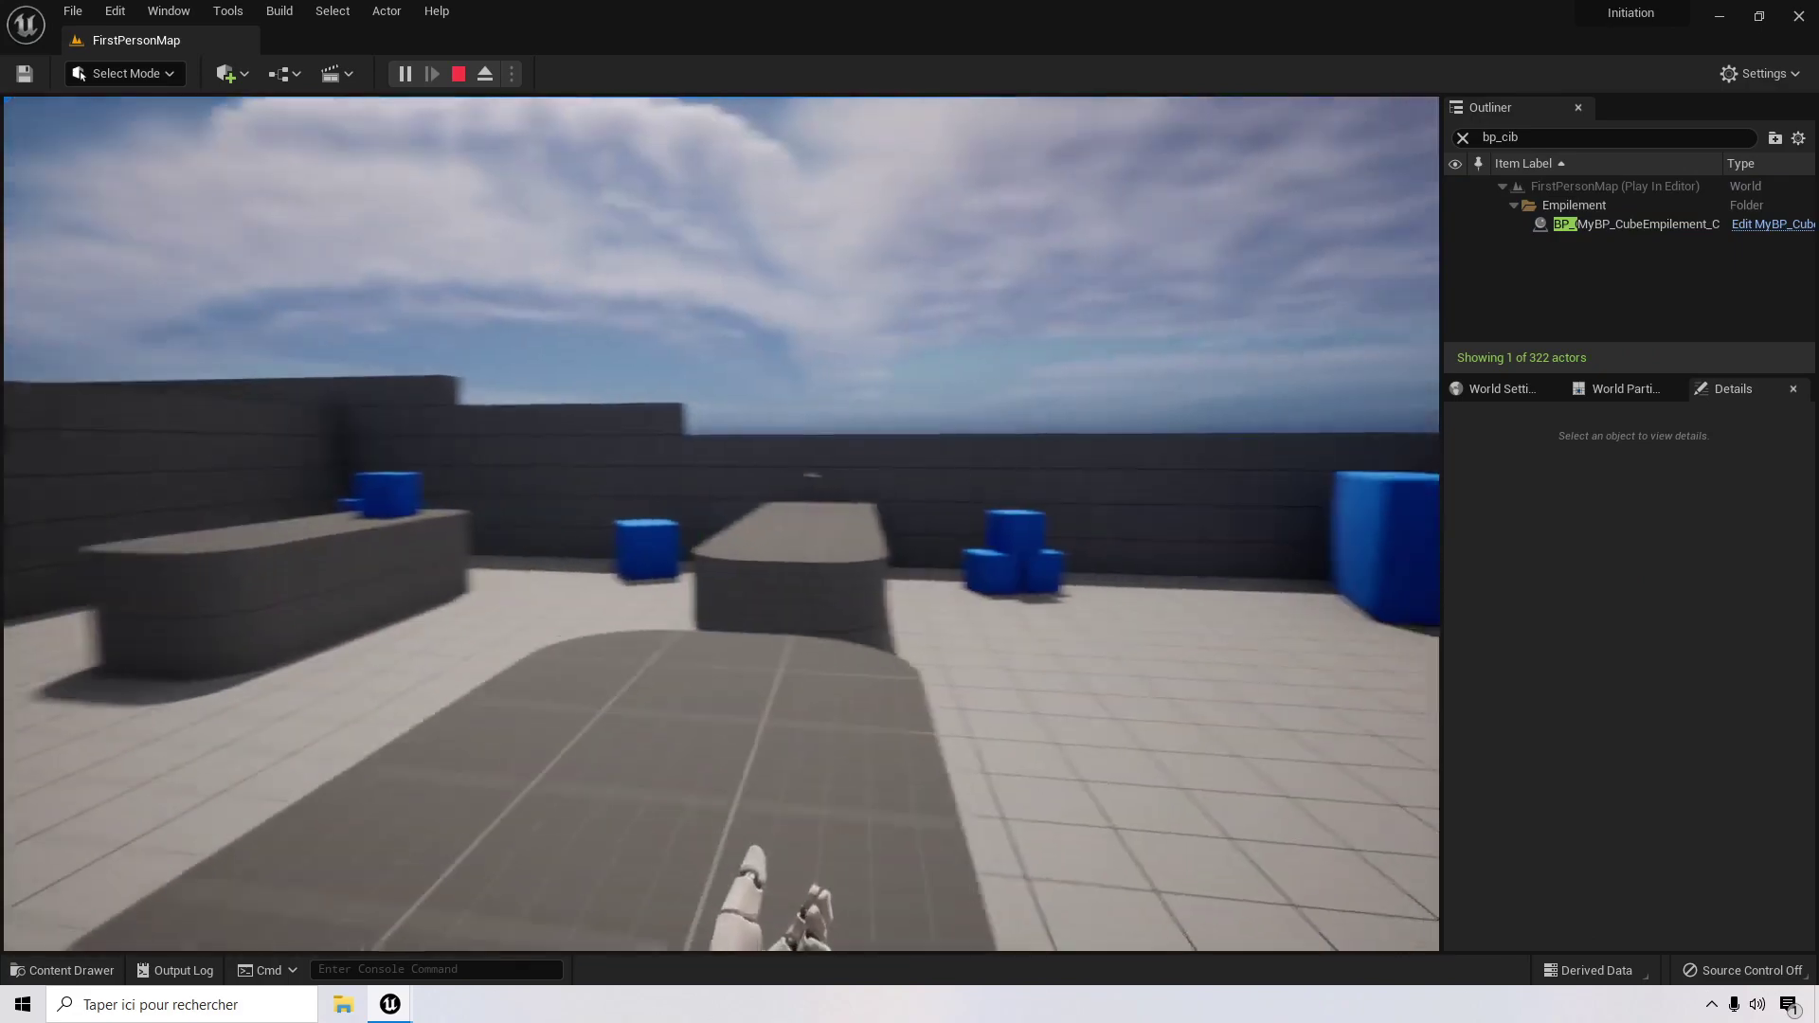
pyautogui.press('w')
pyautogui.press('space')
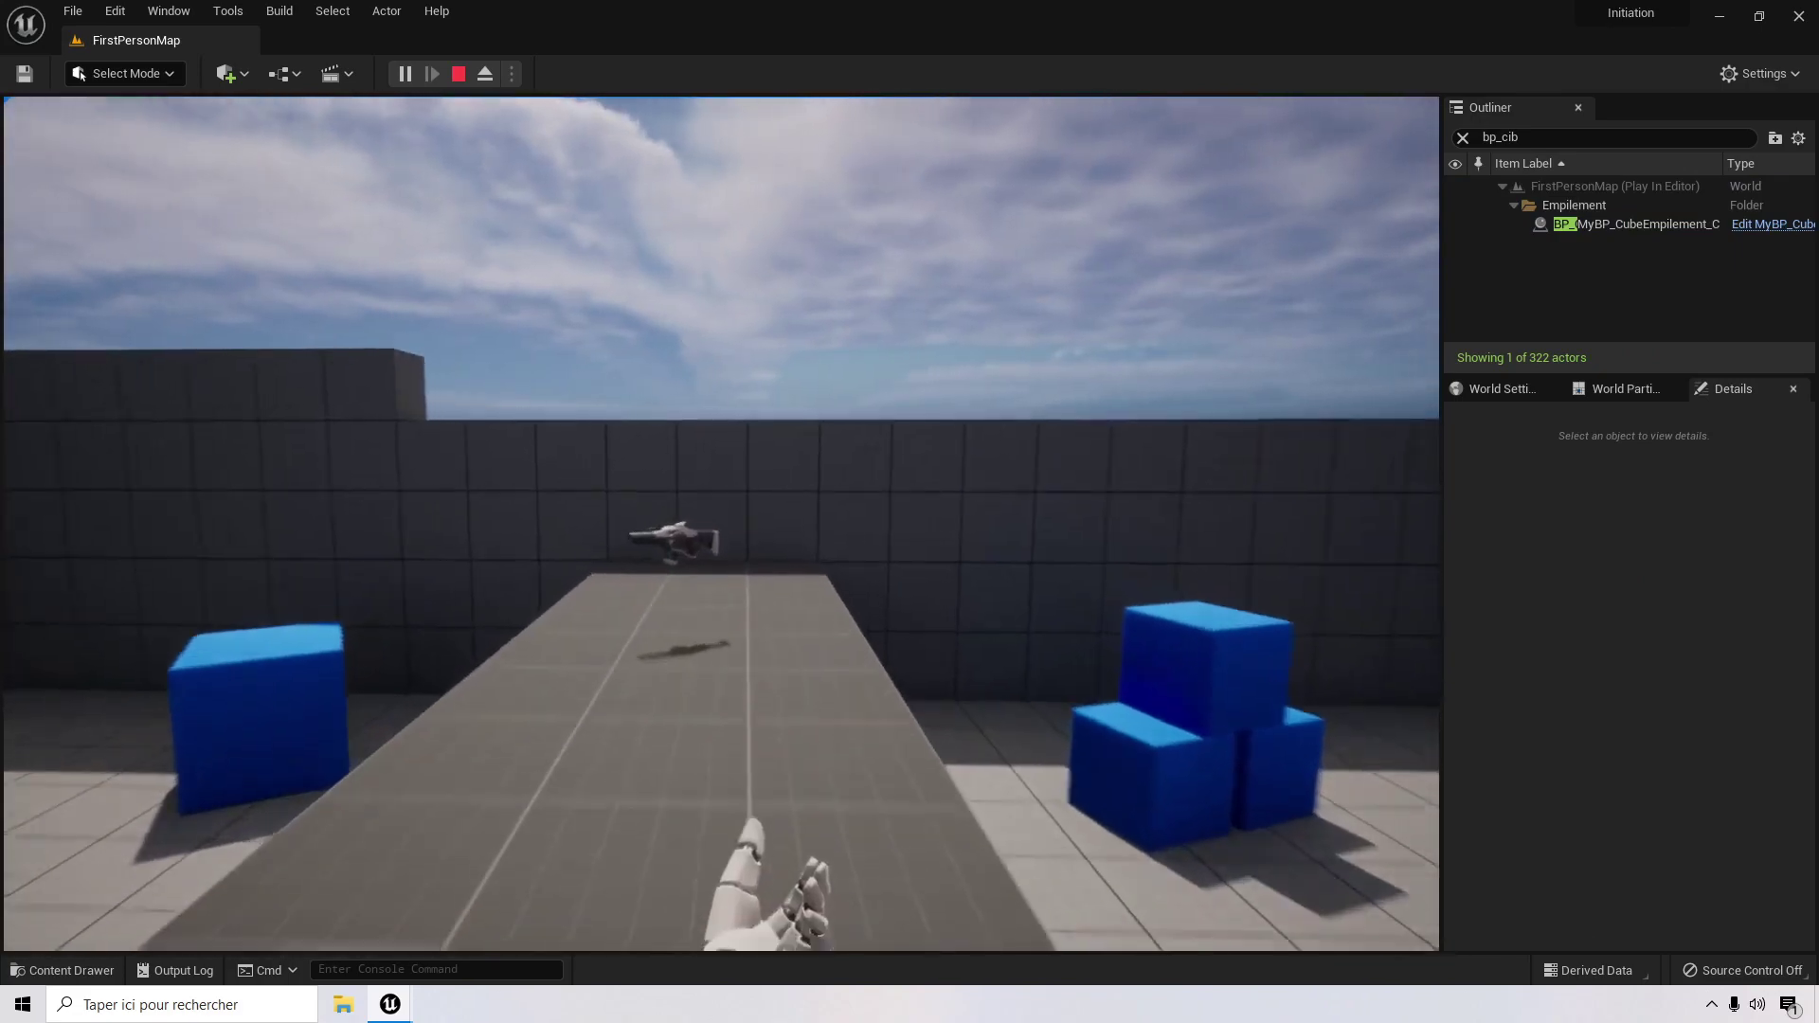
pyautogui.press('w')
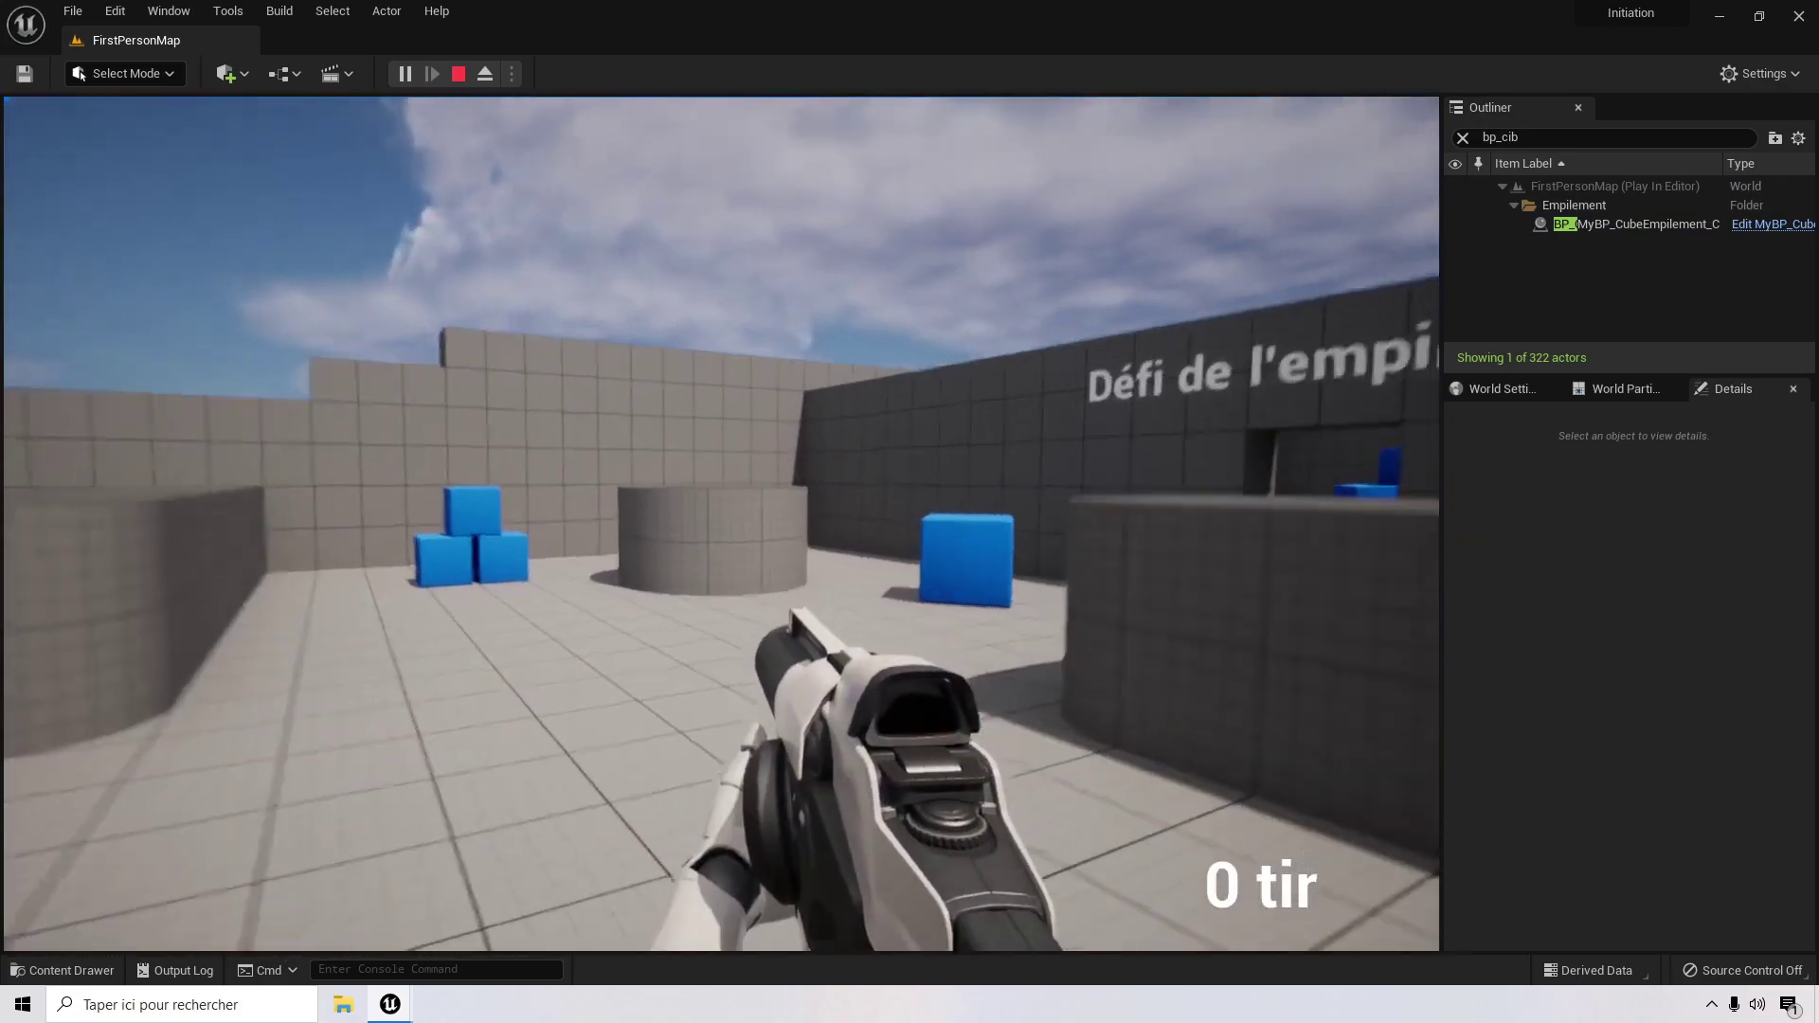
# Step: Enter the "Défi de l'empilement" room, shoot down the cube pile to test the door opening, and end the play session at the door
pyautogui.press('w')
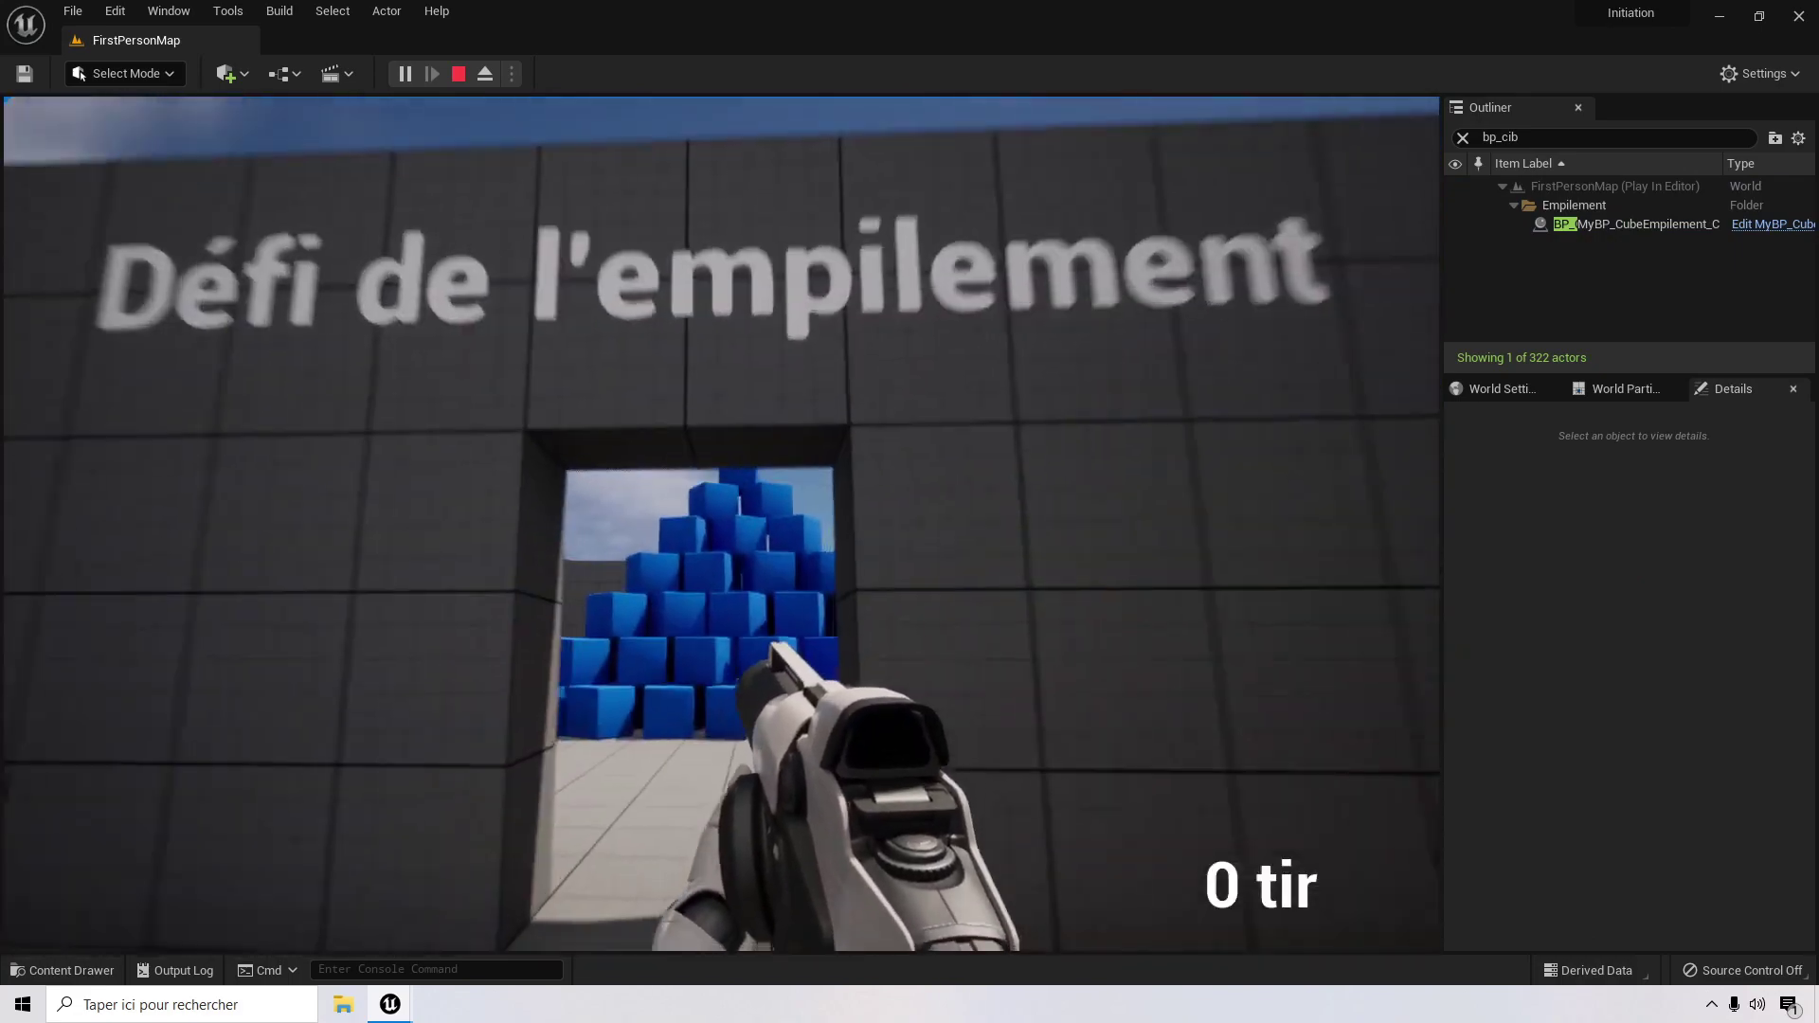
pyautogui.press('w')
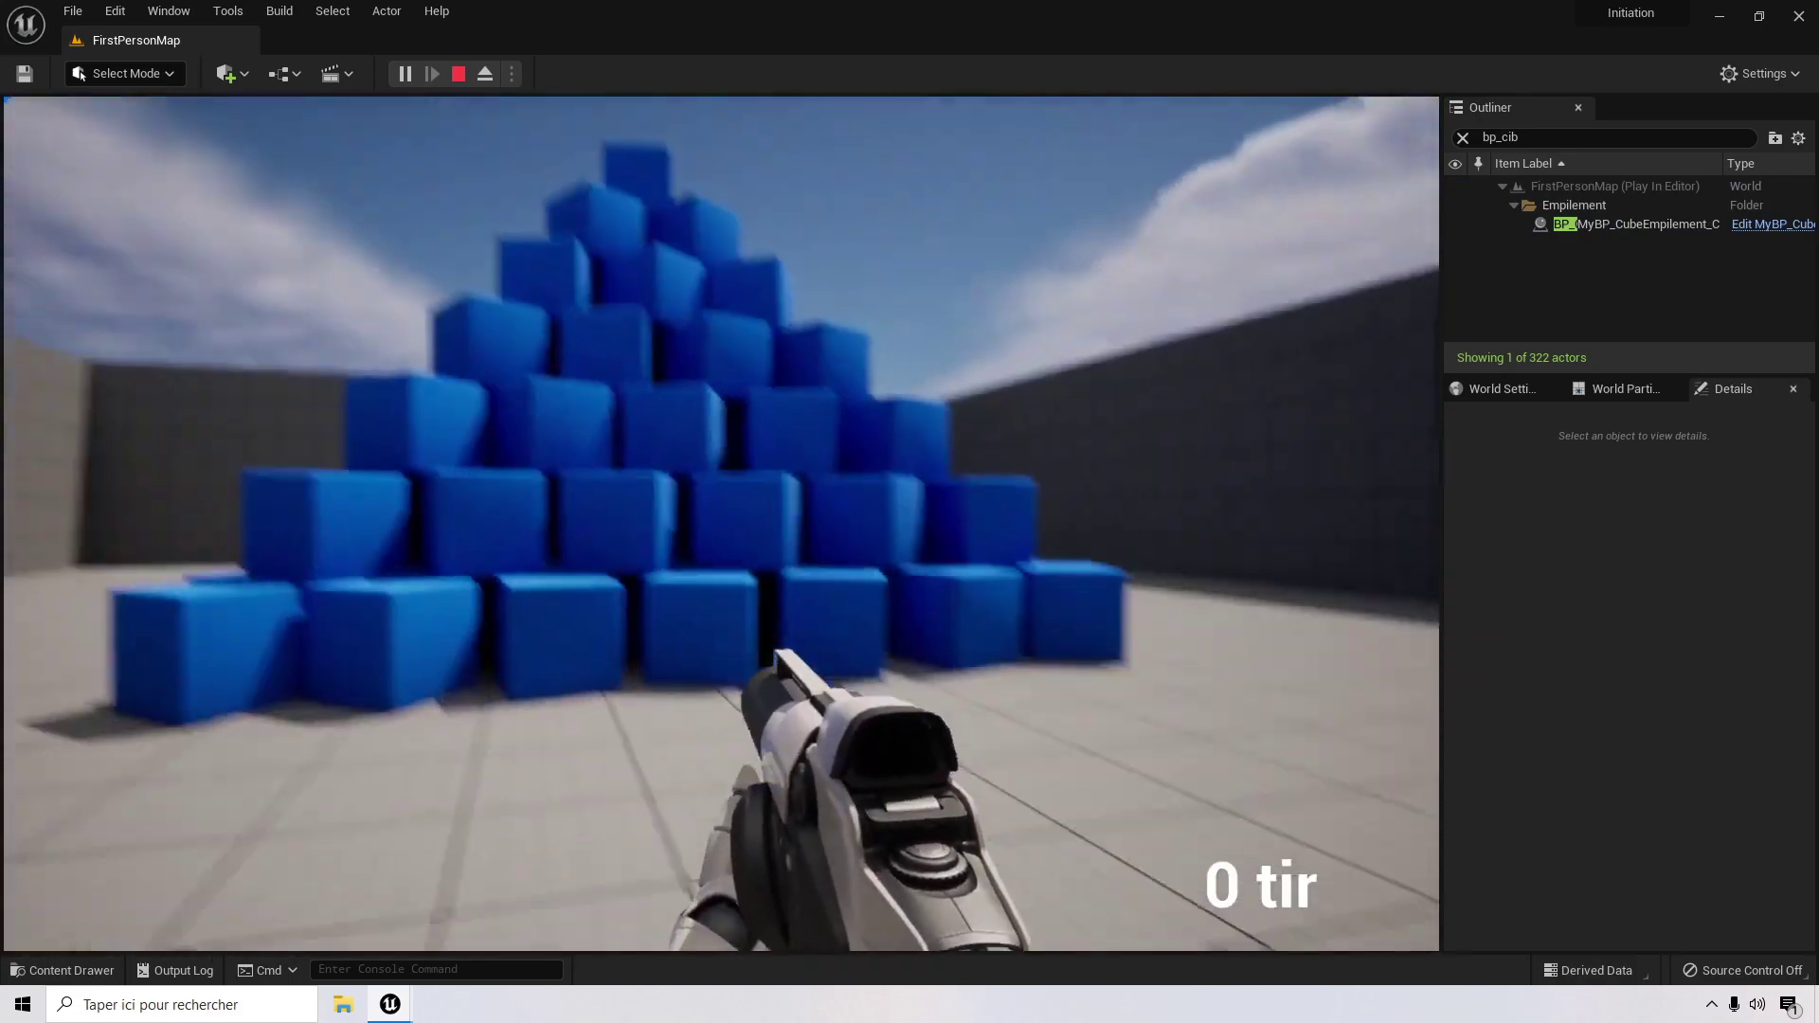
pyautogui.press('w')
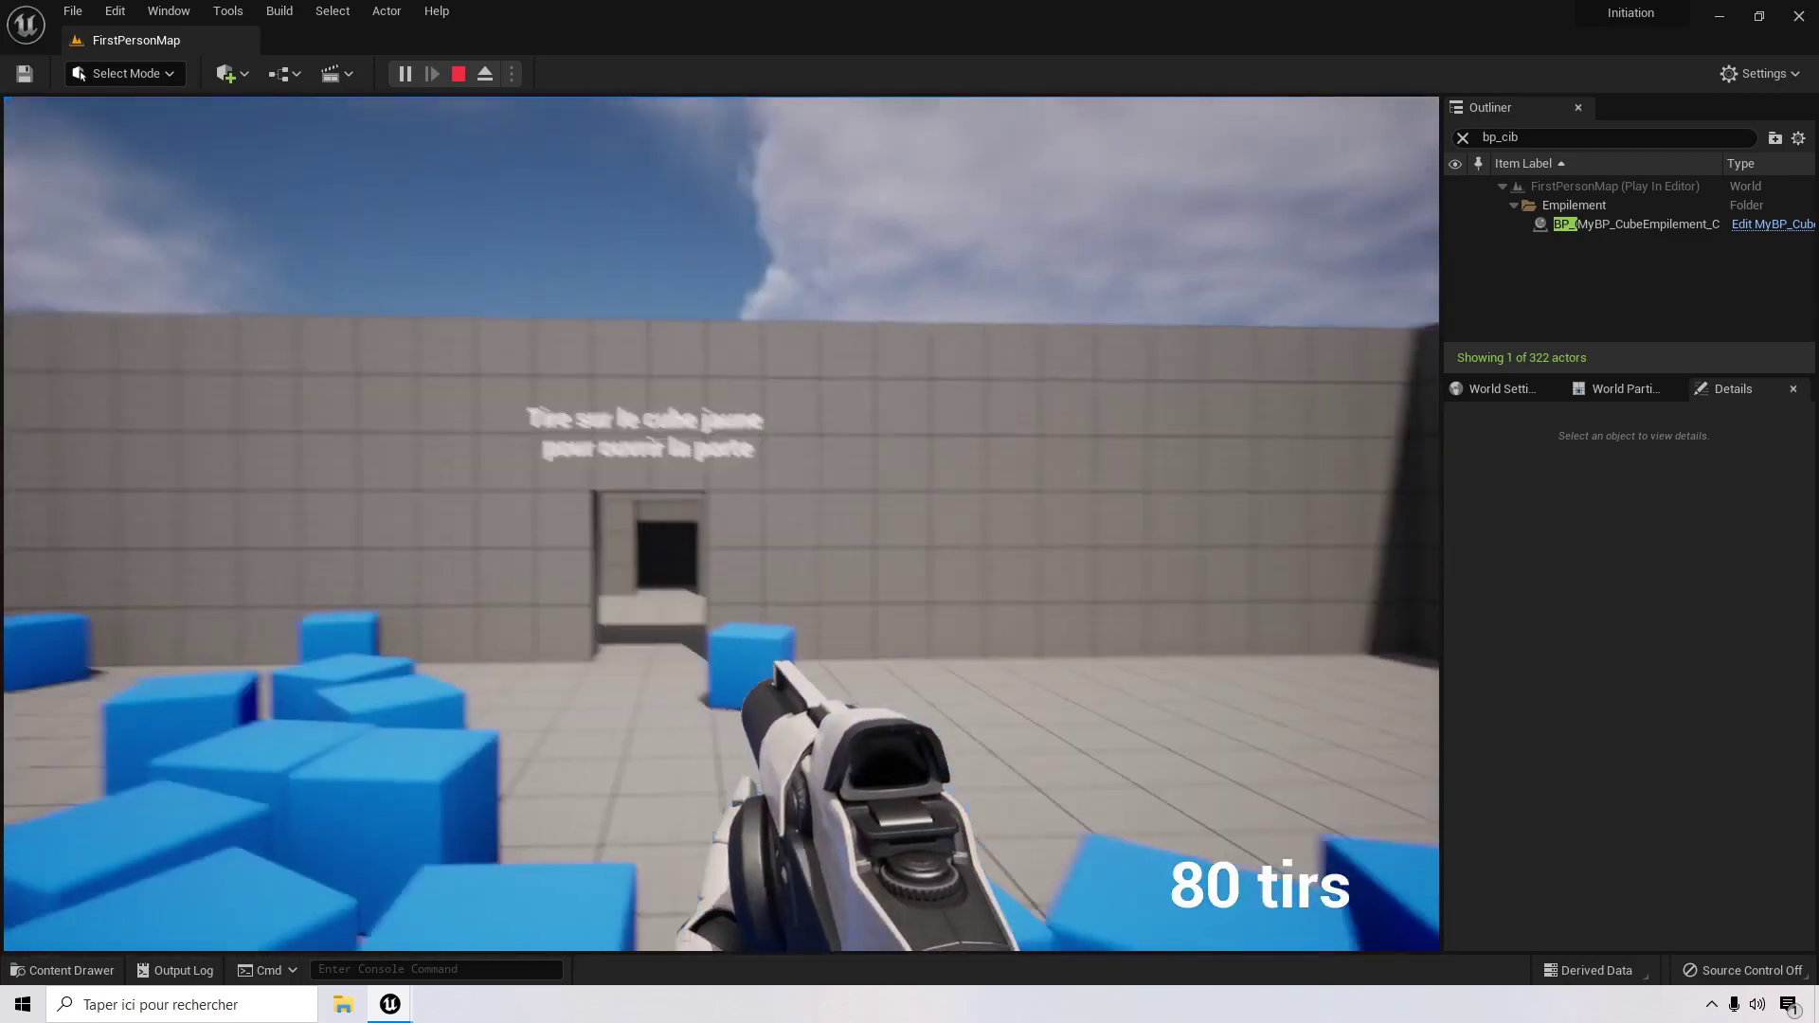
pyautogui.press('w')
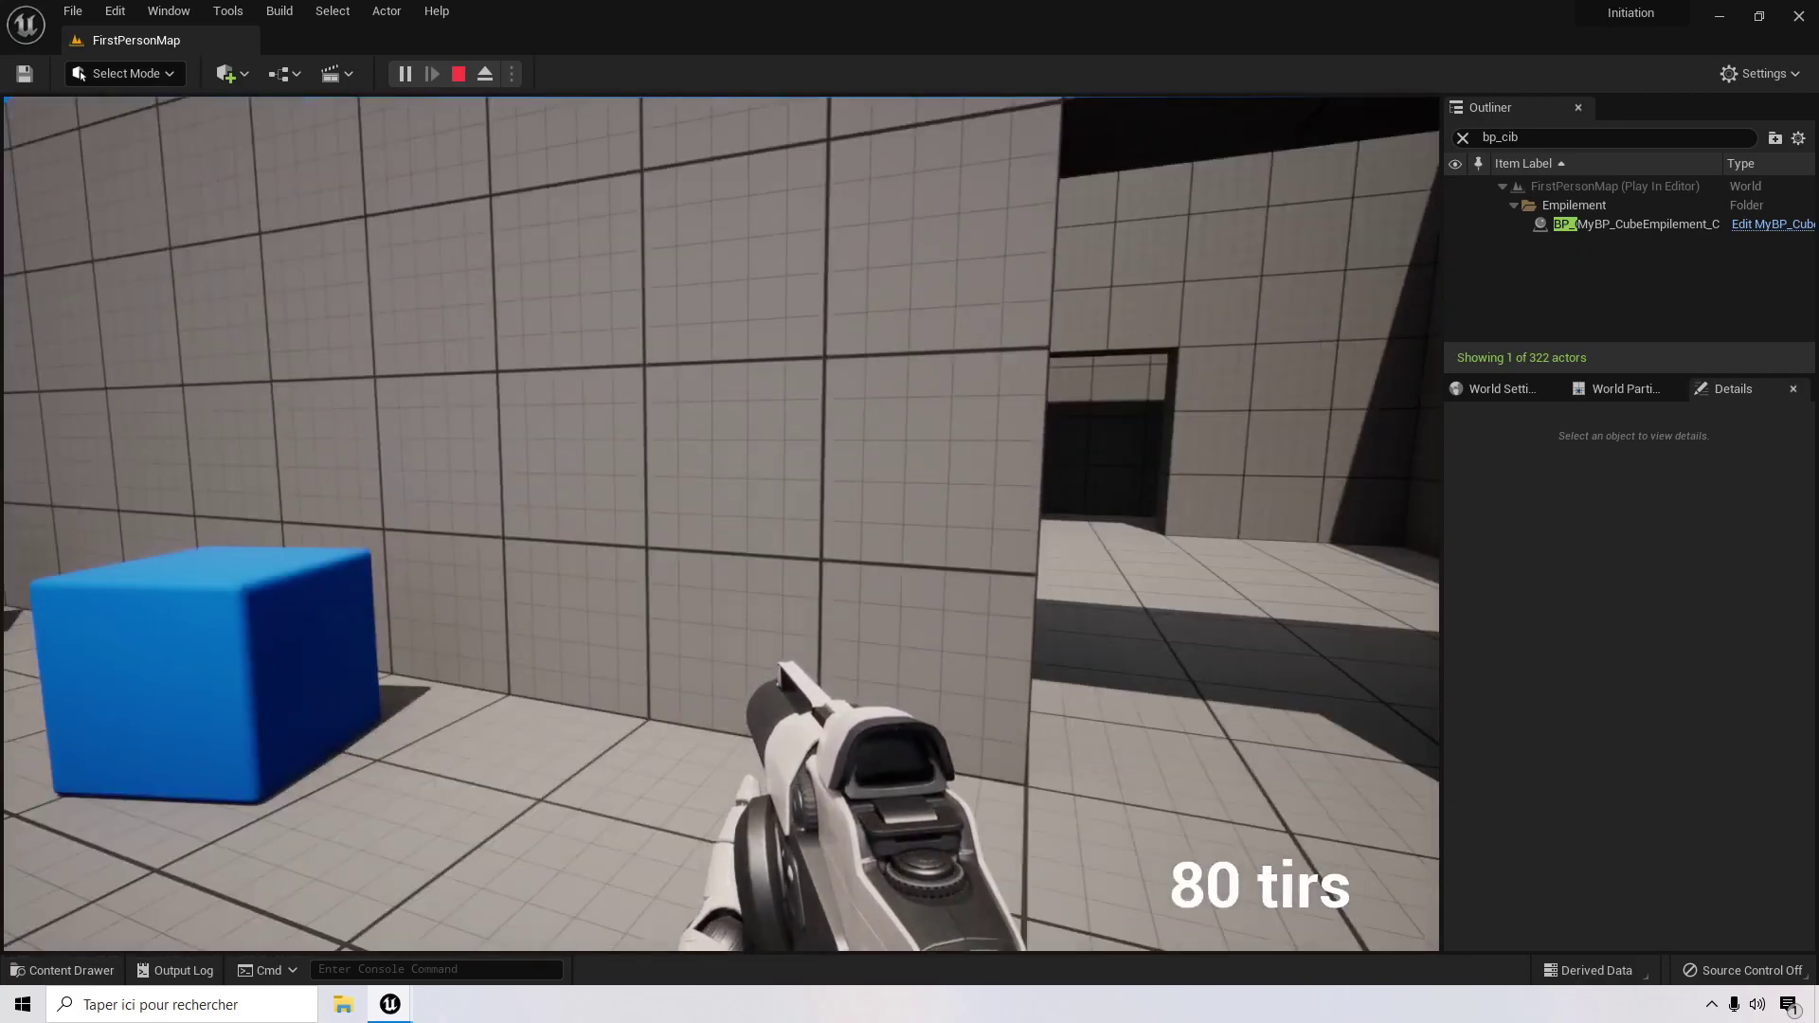
pyautogui.press('Escape')
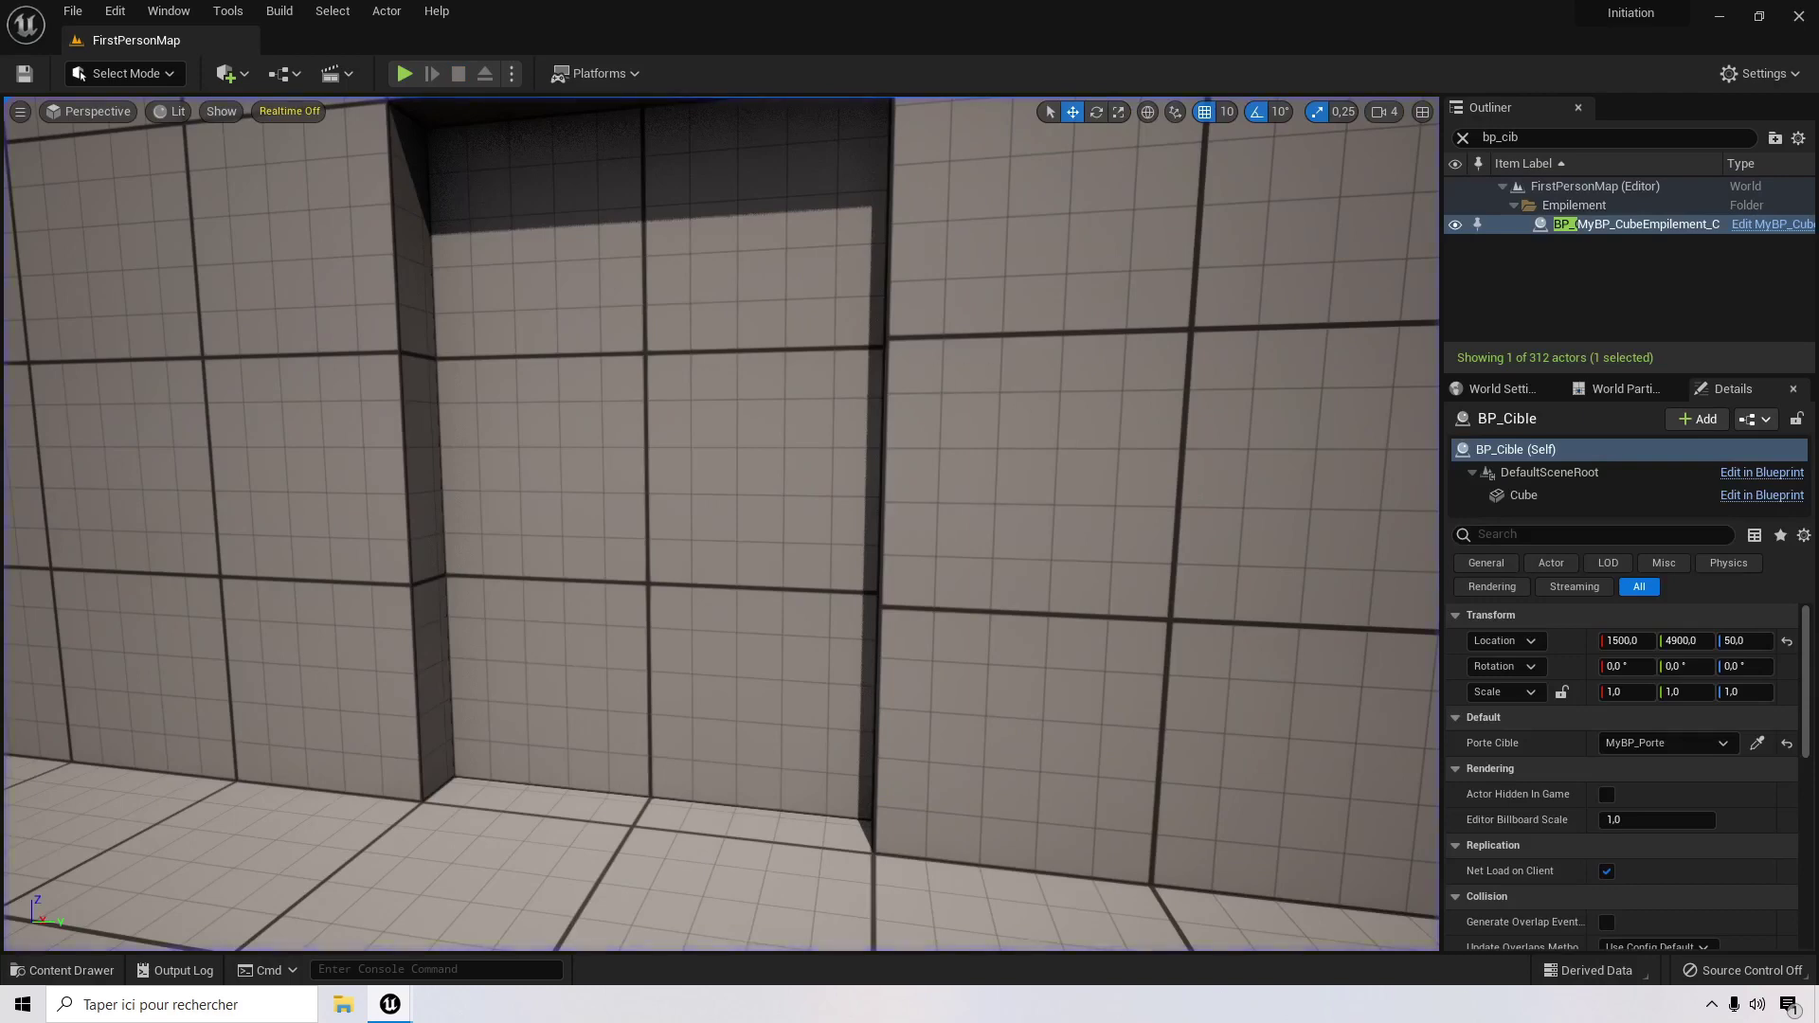
# Step: Raise the wall beside the door under the "Tire sur le cube jaune" text to a Z location of 600
pyautogui.moveTo(987, 378); pyautogui.dragTo(909, 370, button='right')
pyautogui.scroll(-5, 758, 470)
pyautogui.click(736, 578)
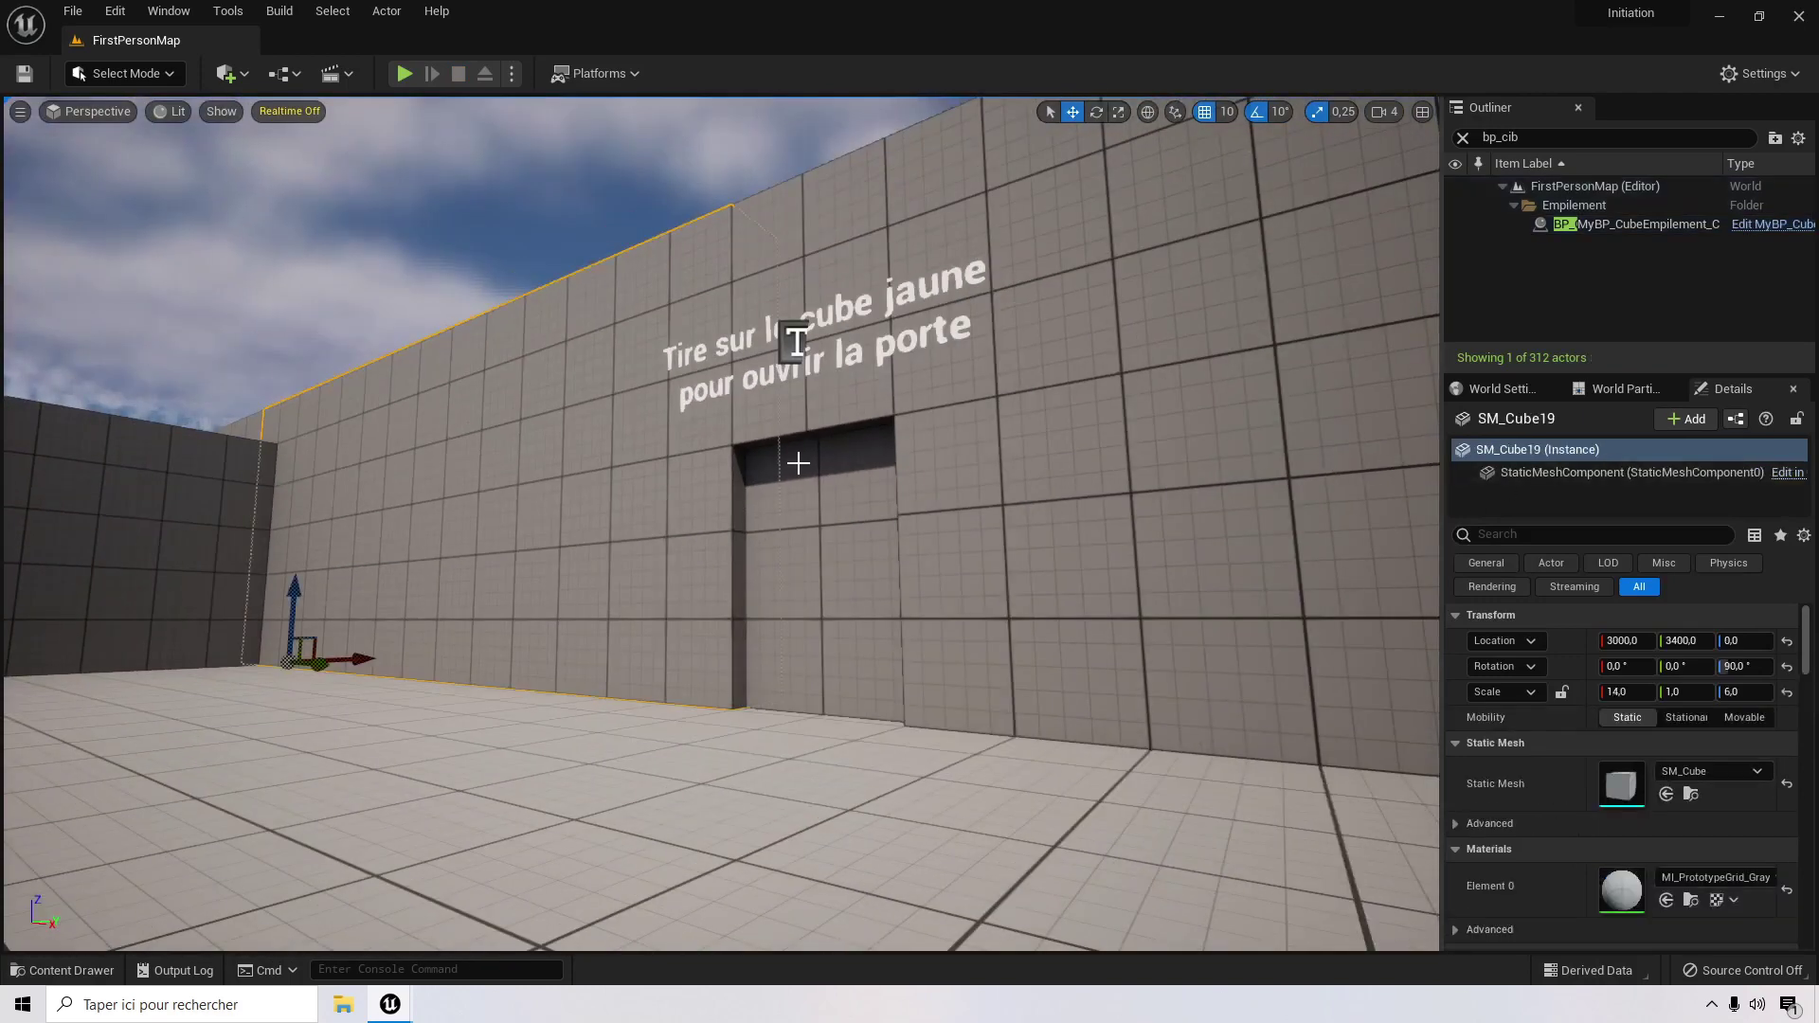
pyautogui.moveTo(294, 590); pyautogui.dragTo(341, 339)
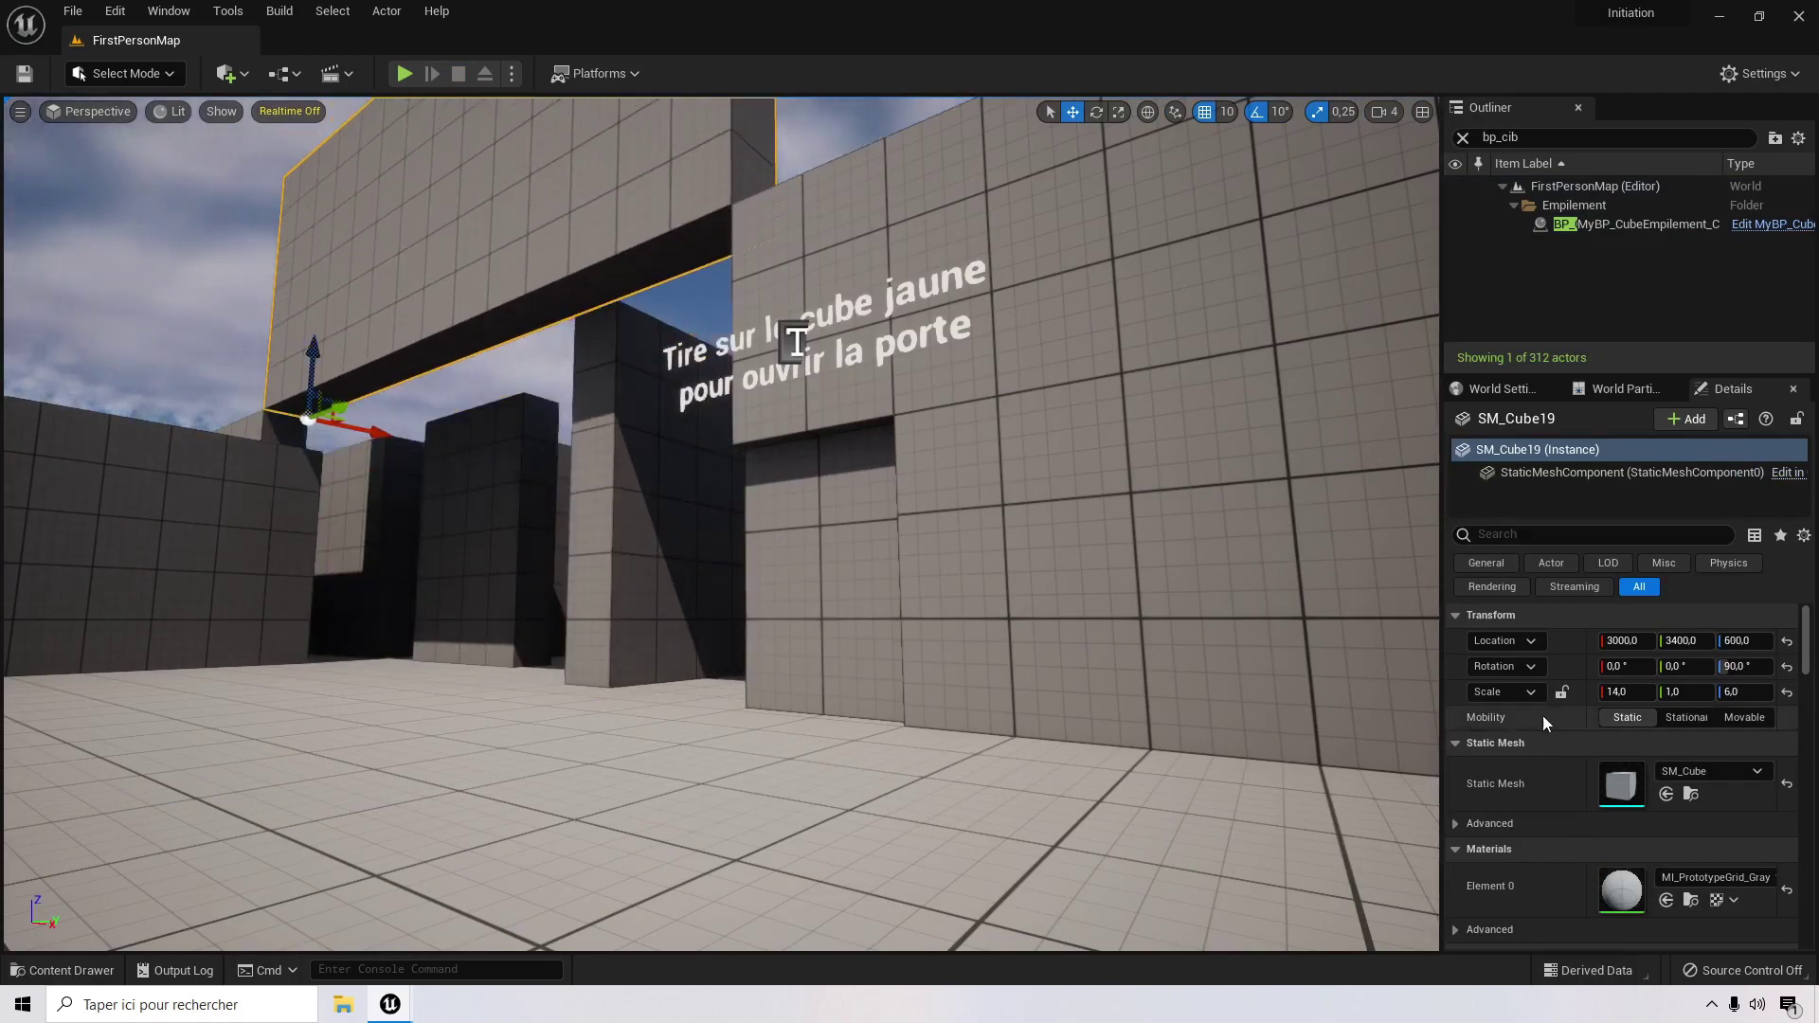
pyautogui.scroll(-6, 1548, 729)
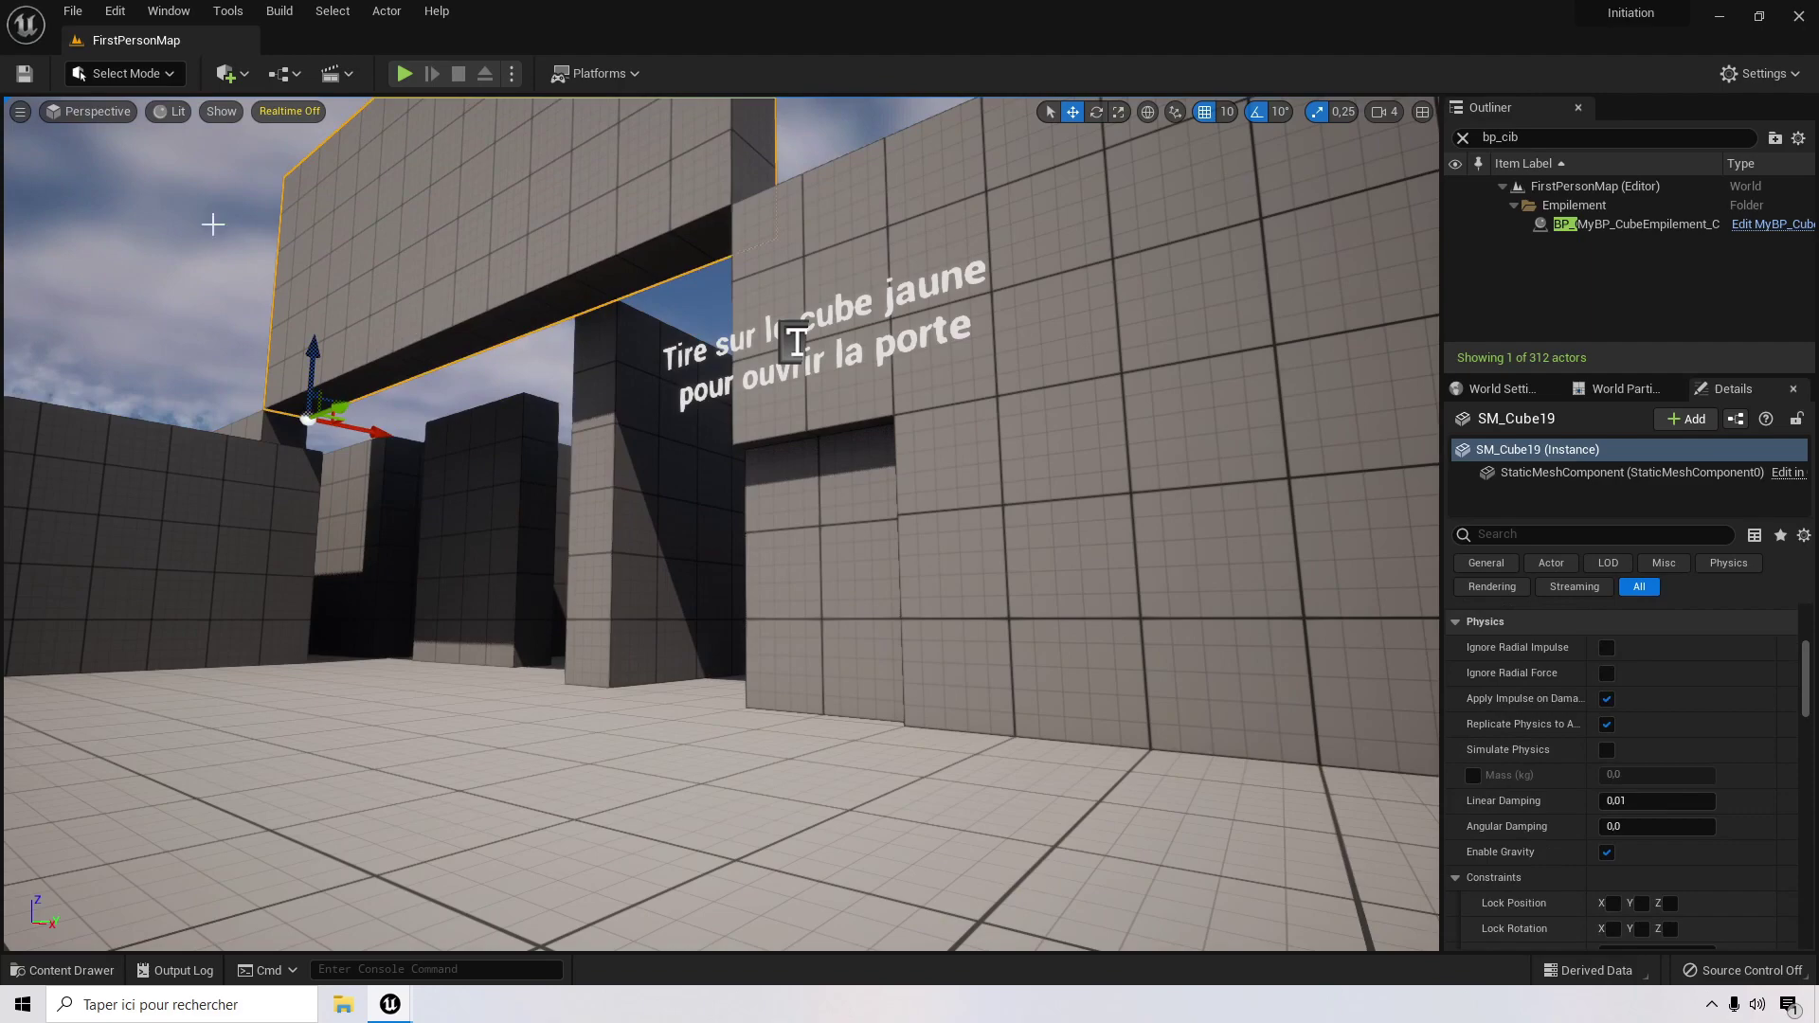
# Step: Play the level, cross the platforms from the ramp, and pick up the weapon at the far end
pyautogui.click(423, 69)
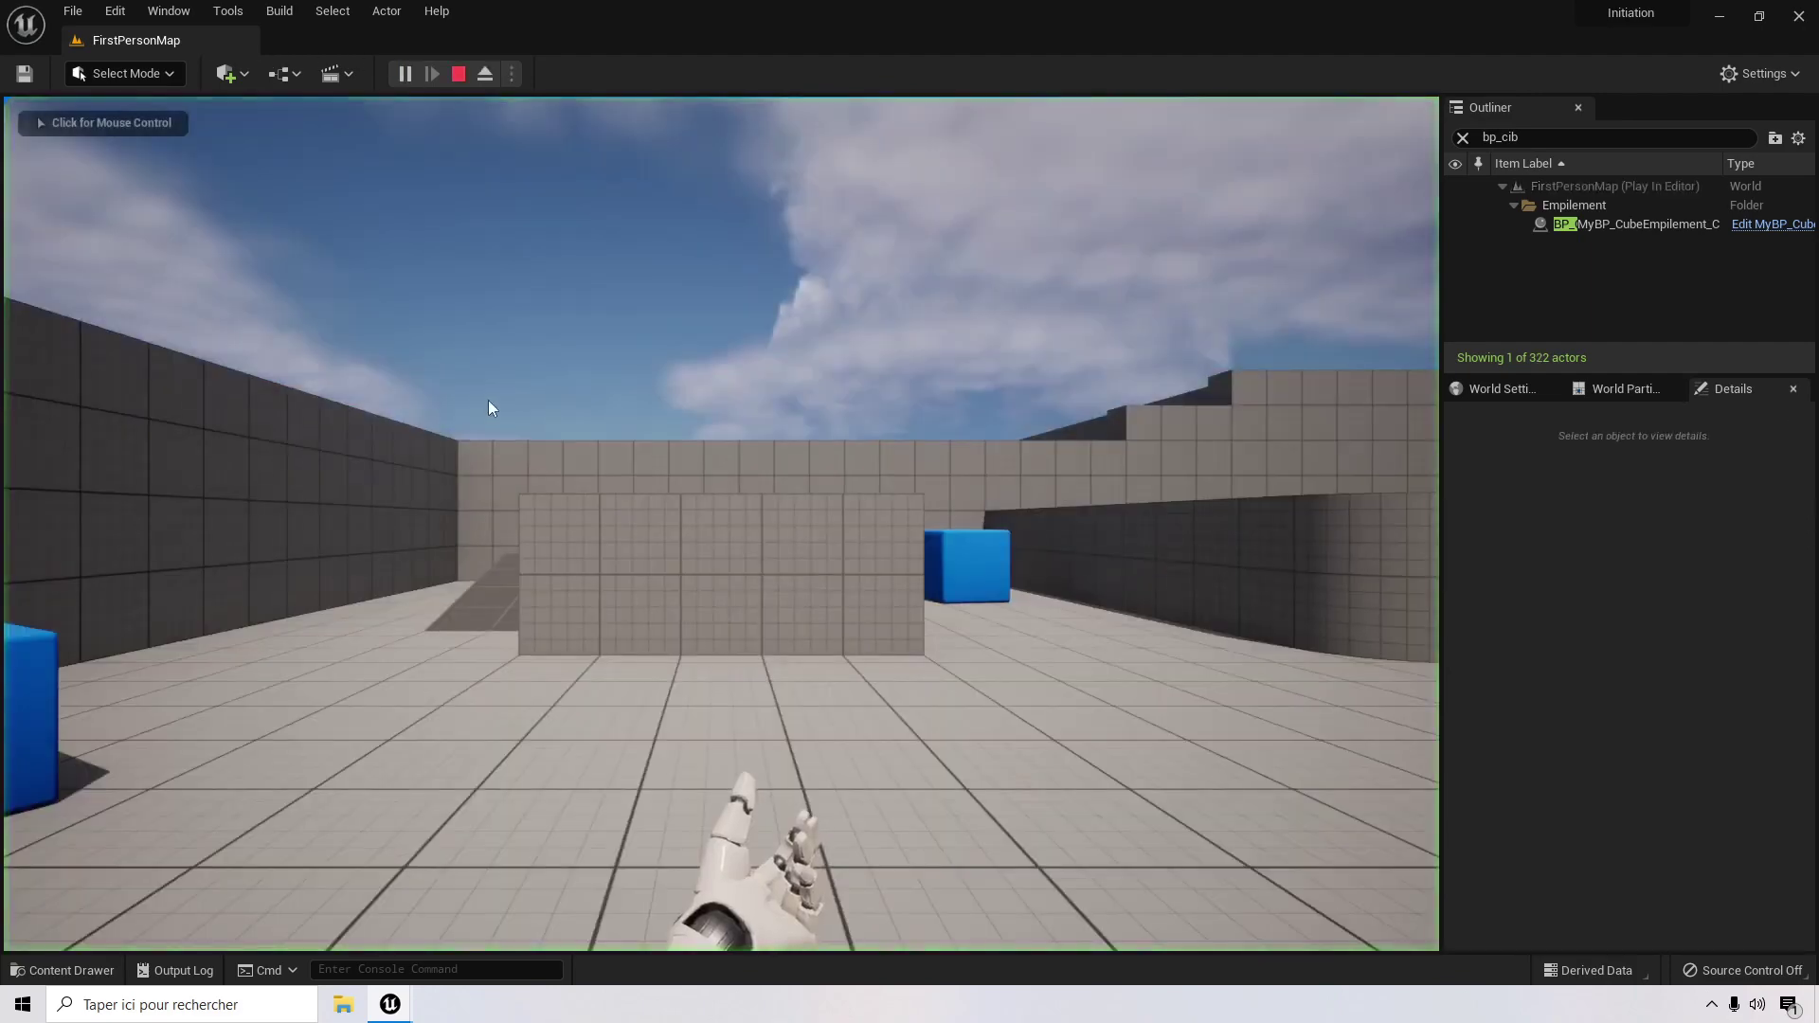
pyautogui.click(538, 441)
pyautogui.press('w')
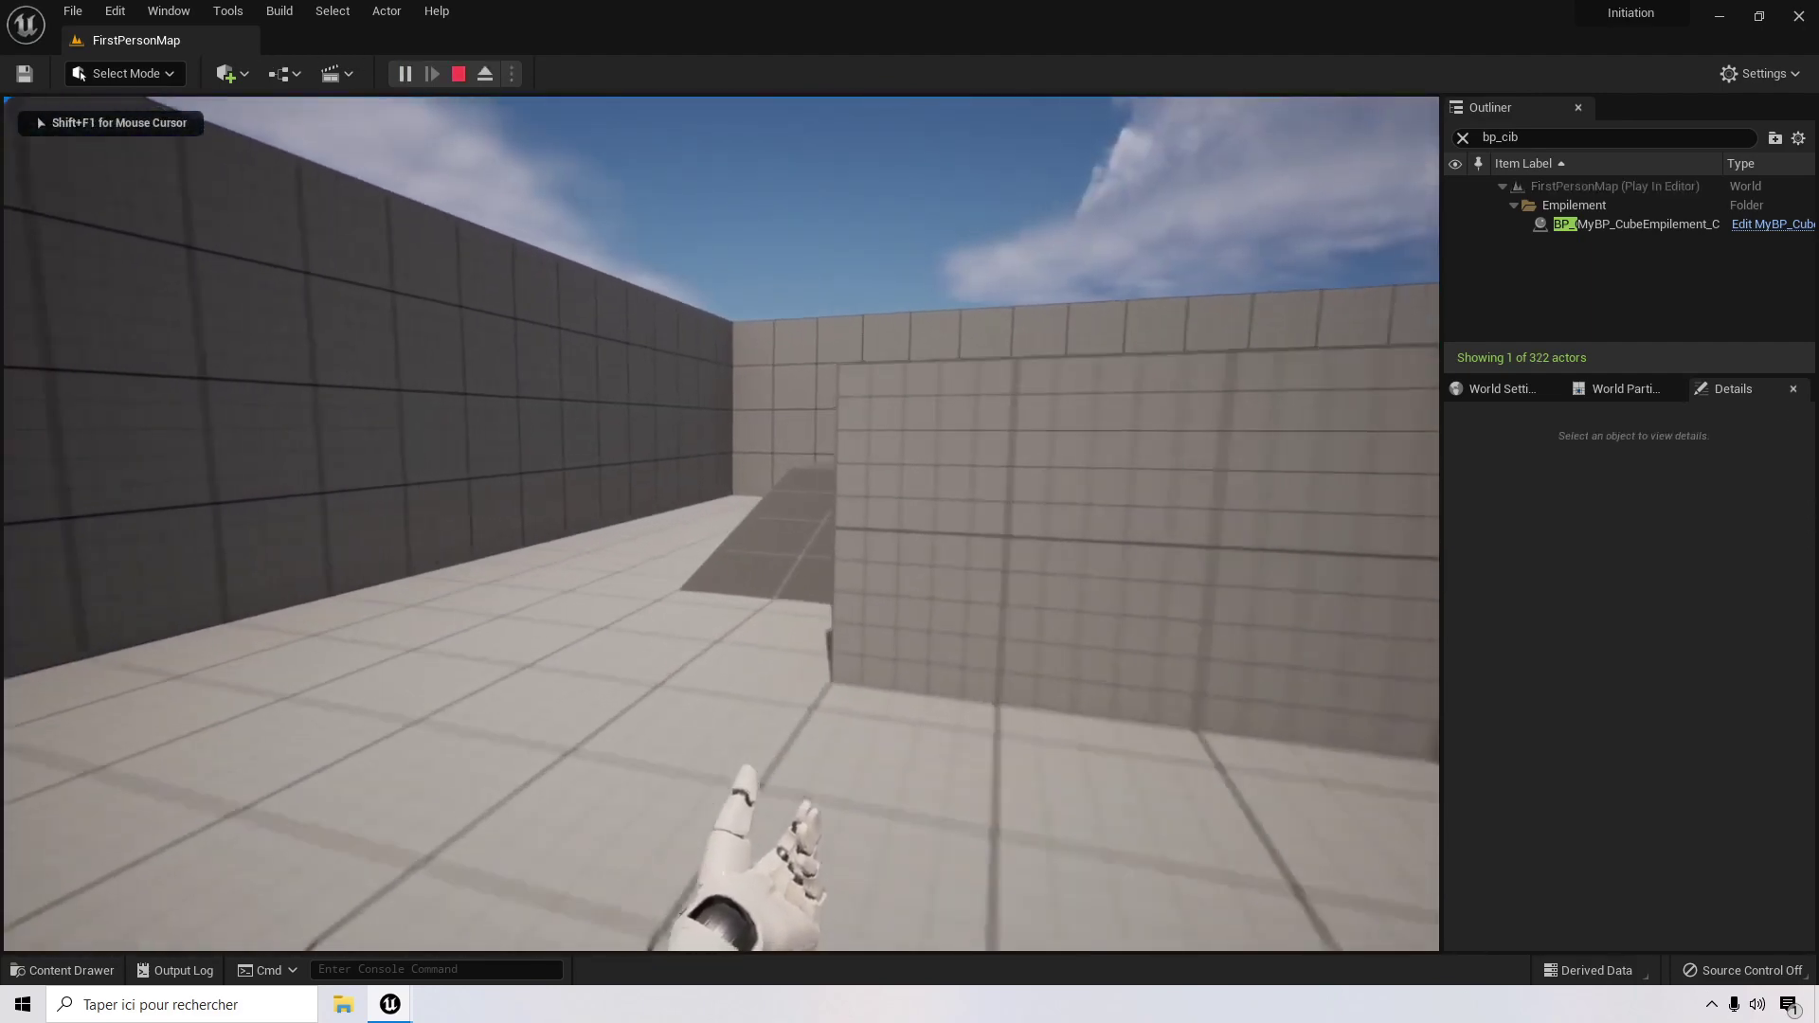
pyautogui.press('w')
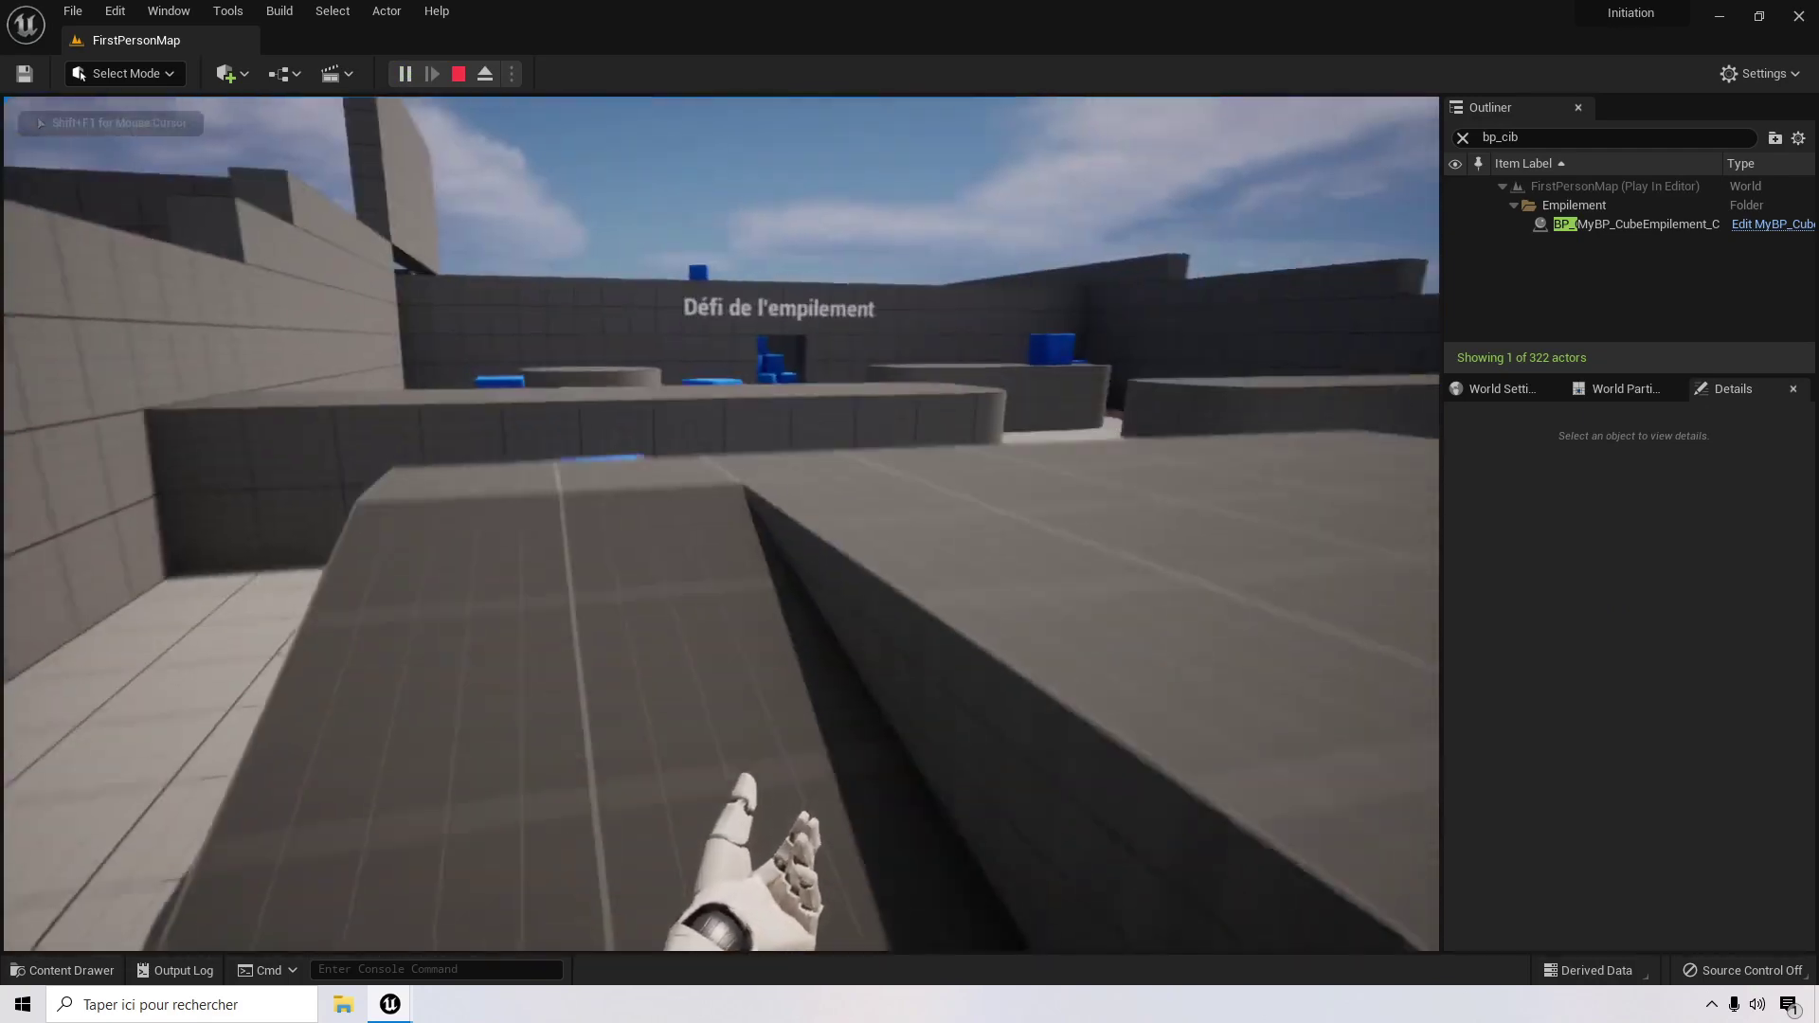
pyautogui.press('w')
pyautogui.press('space')
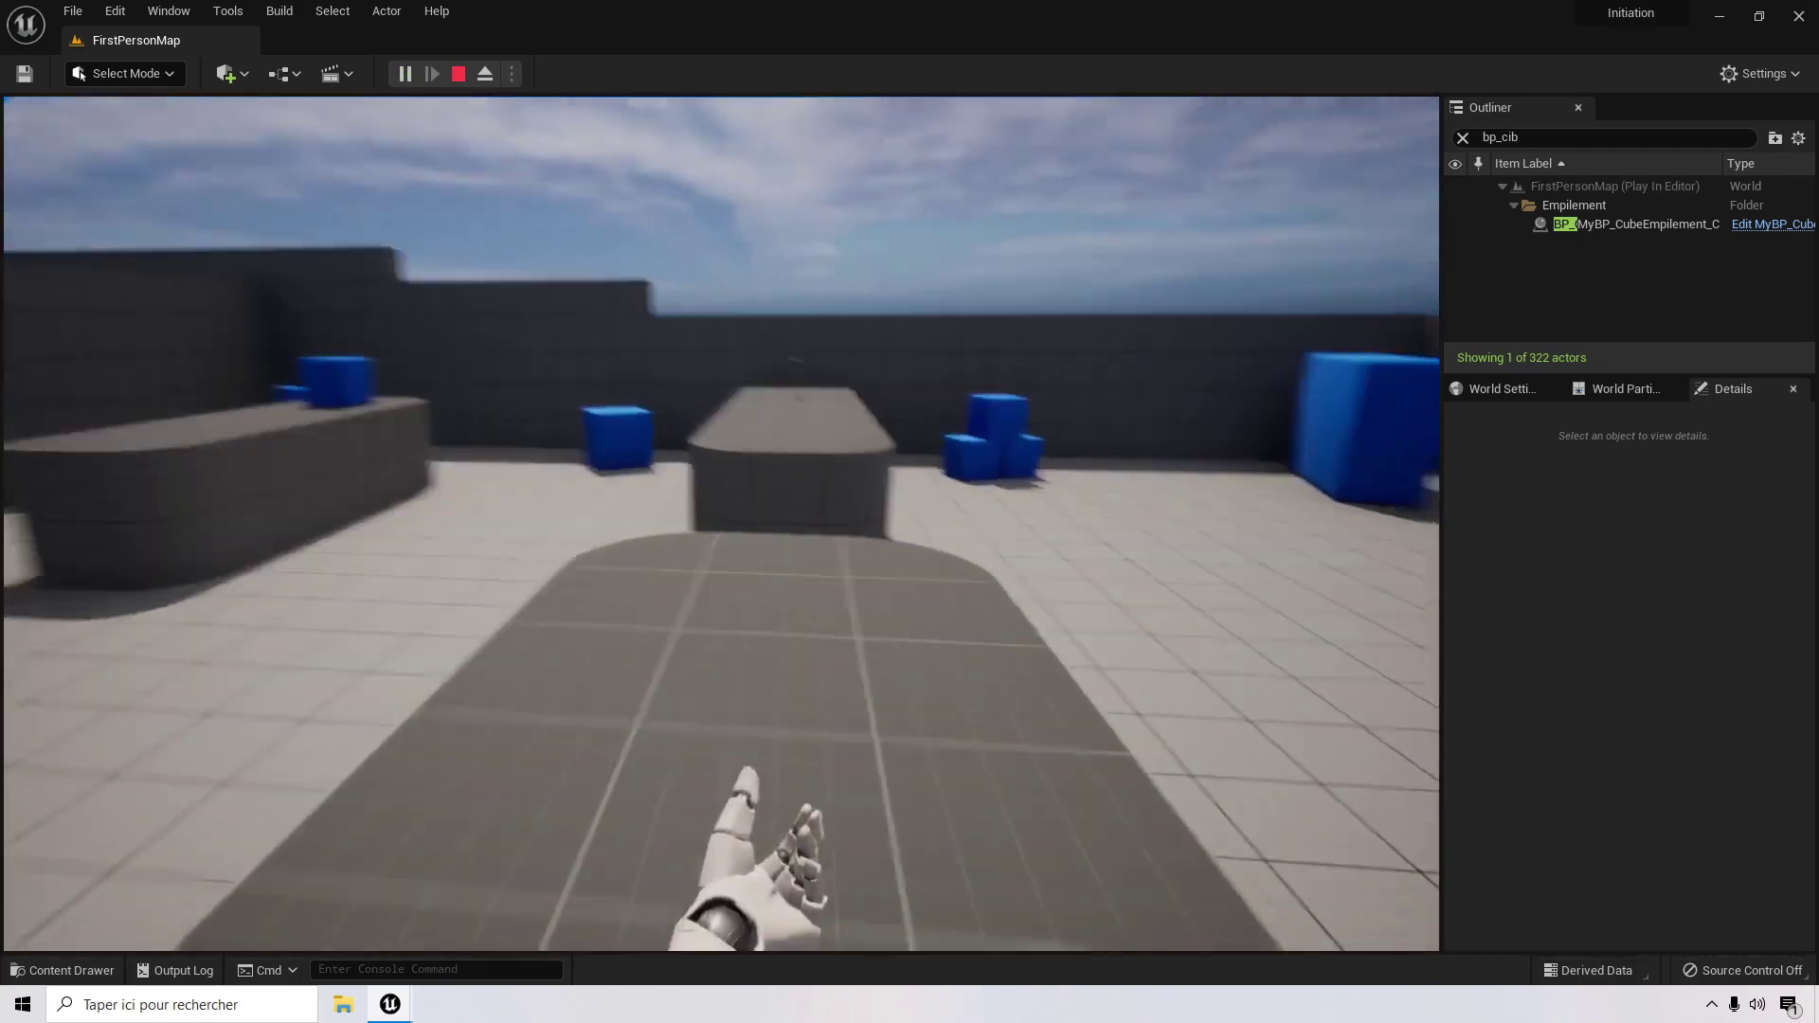
pyautogui.press('w')
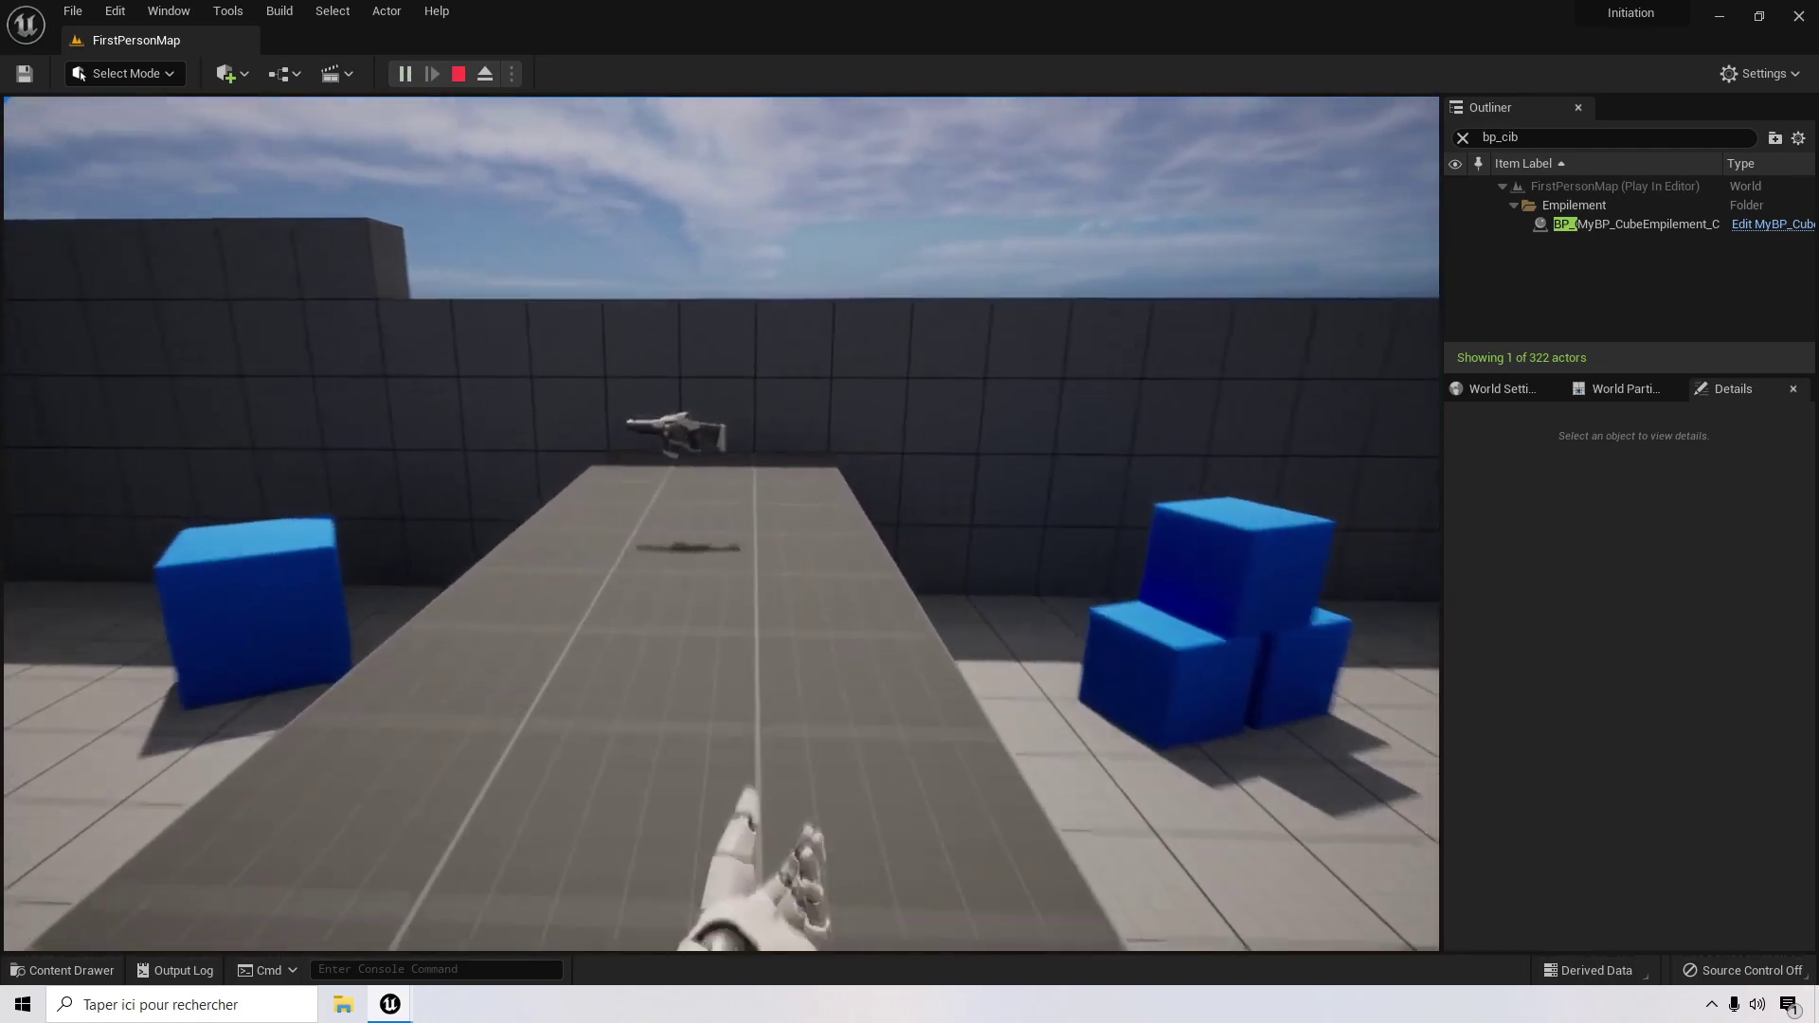
pyautogui.press('w')
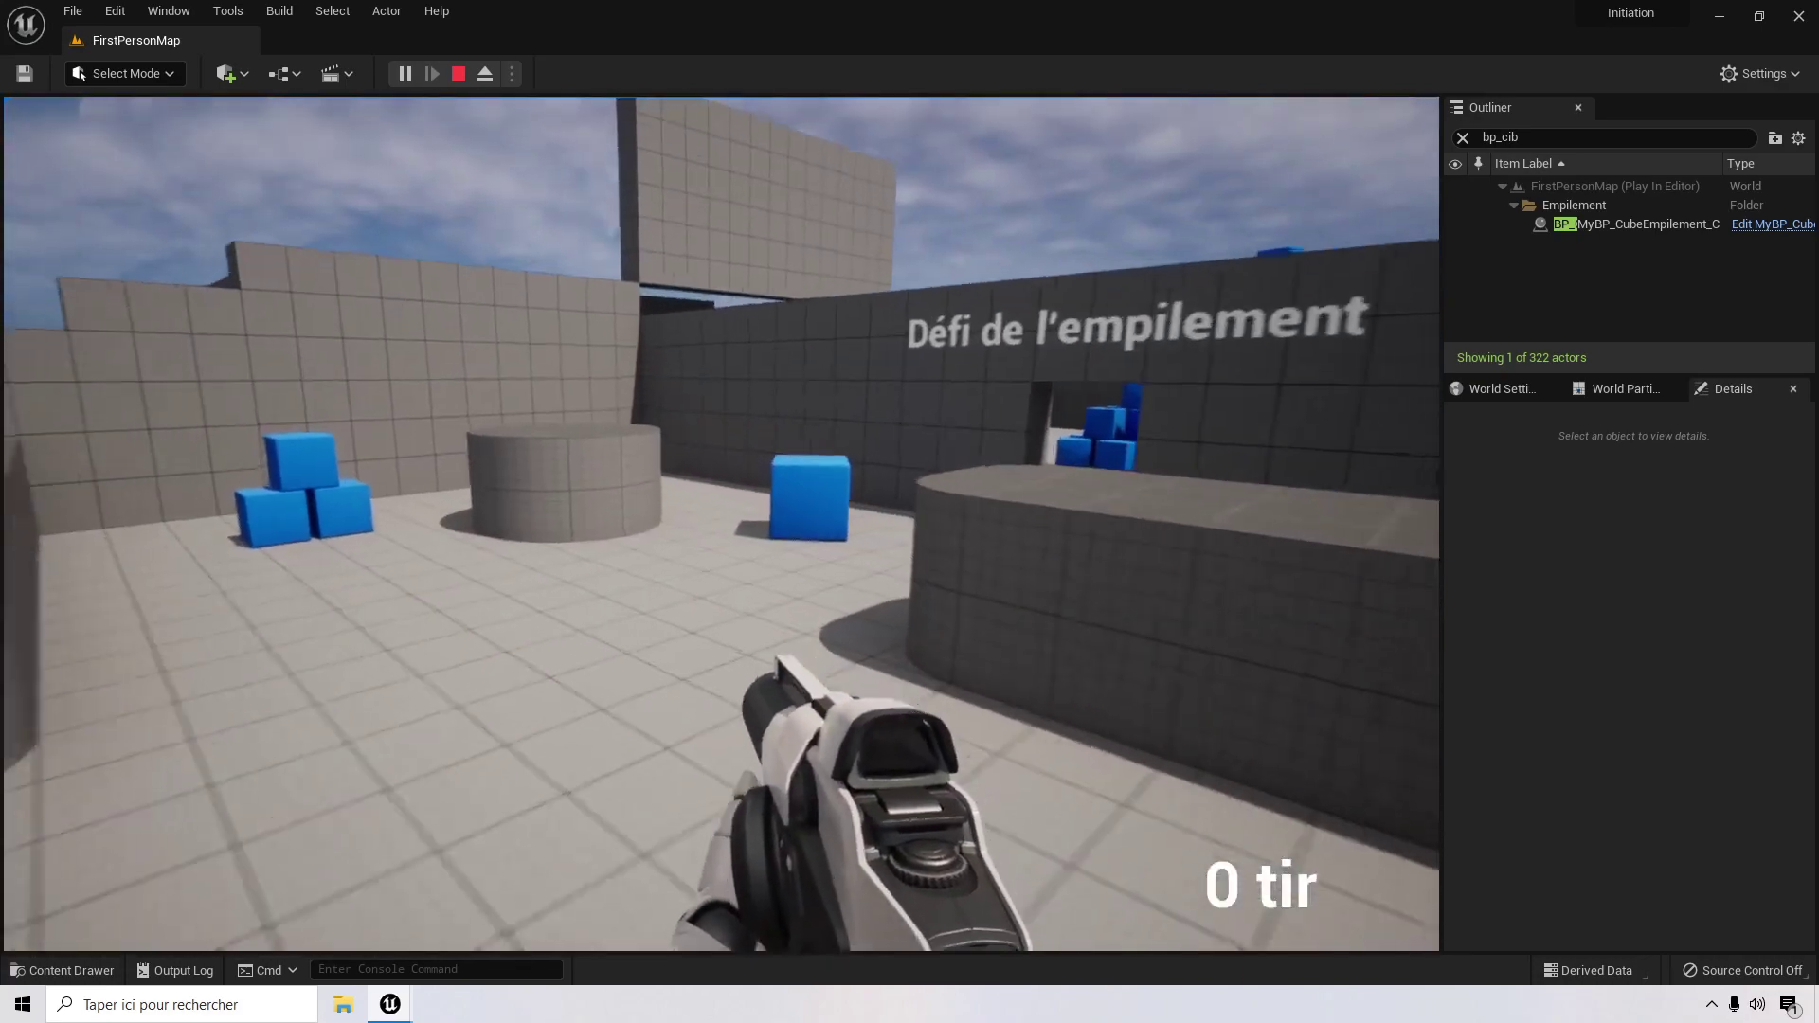
# Step: Shoot down the cube pile in the "Défi de l'empilement" room, hit the yellow cube to test the door, and end the play session
pyautogui.press('w')
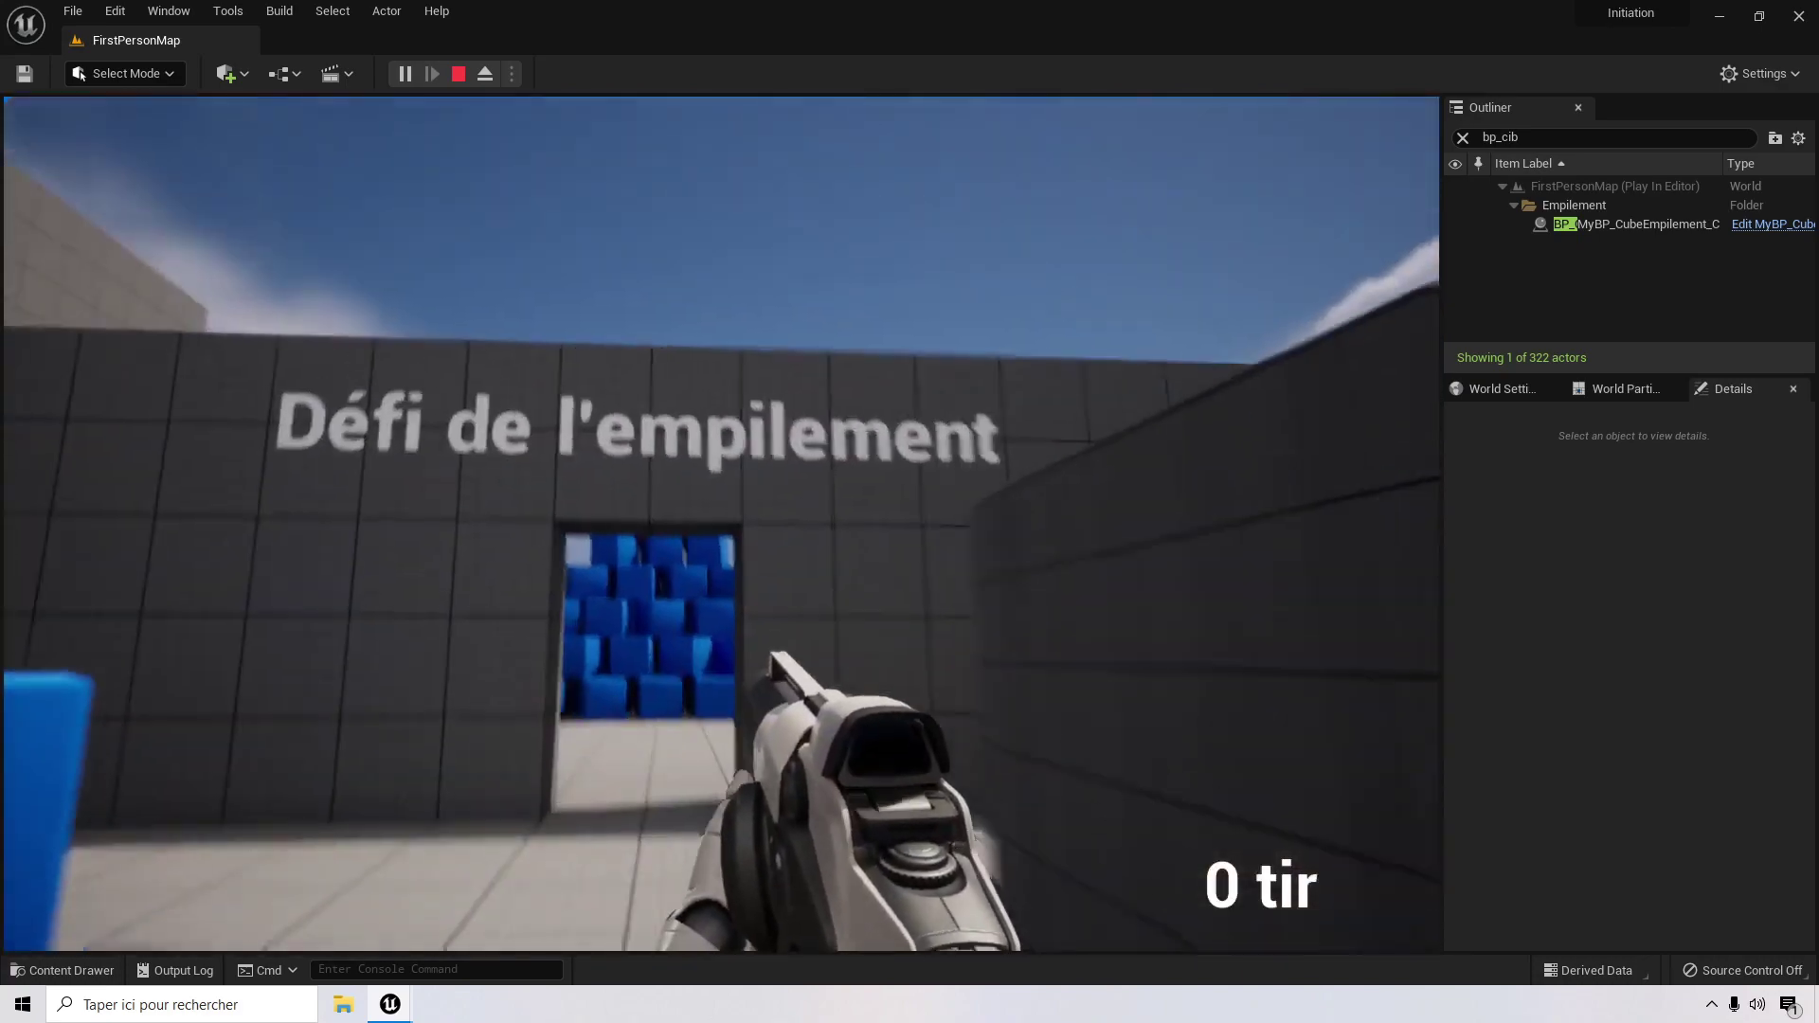
pyautogui.click(721, 524)
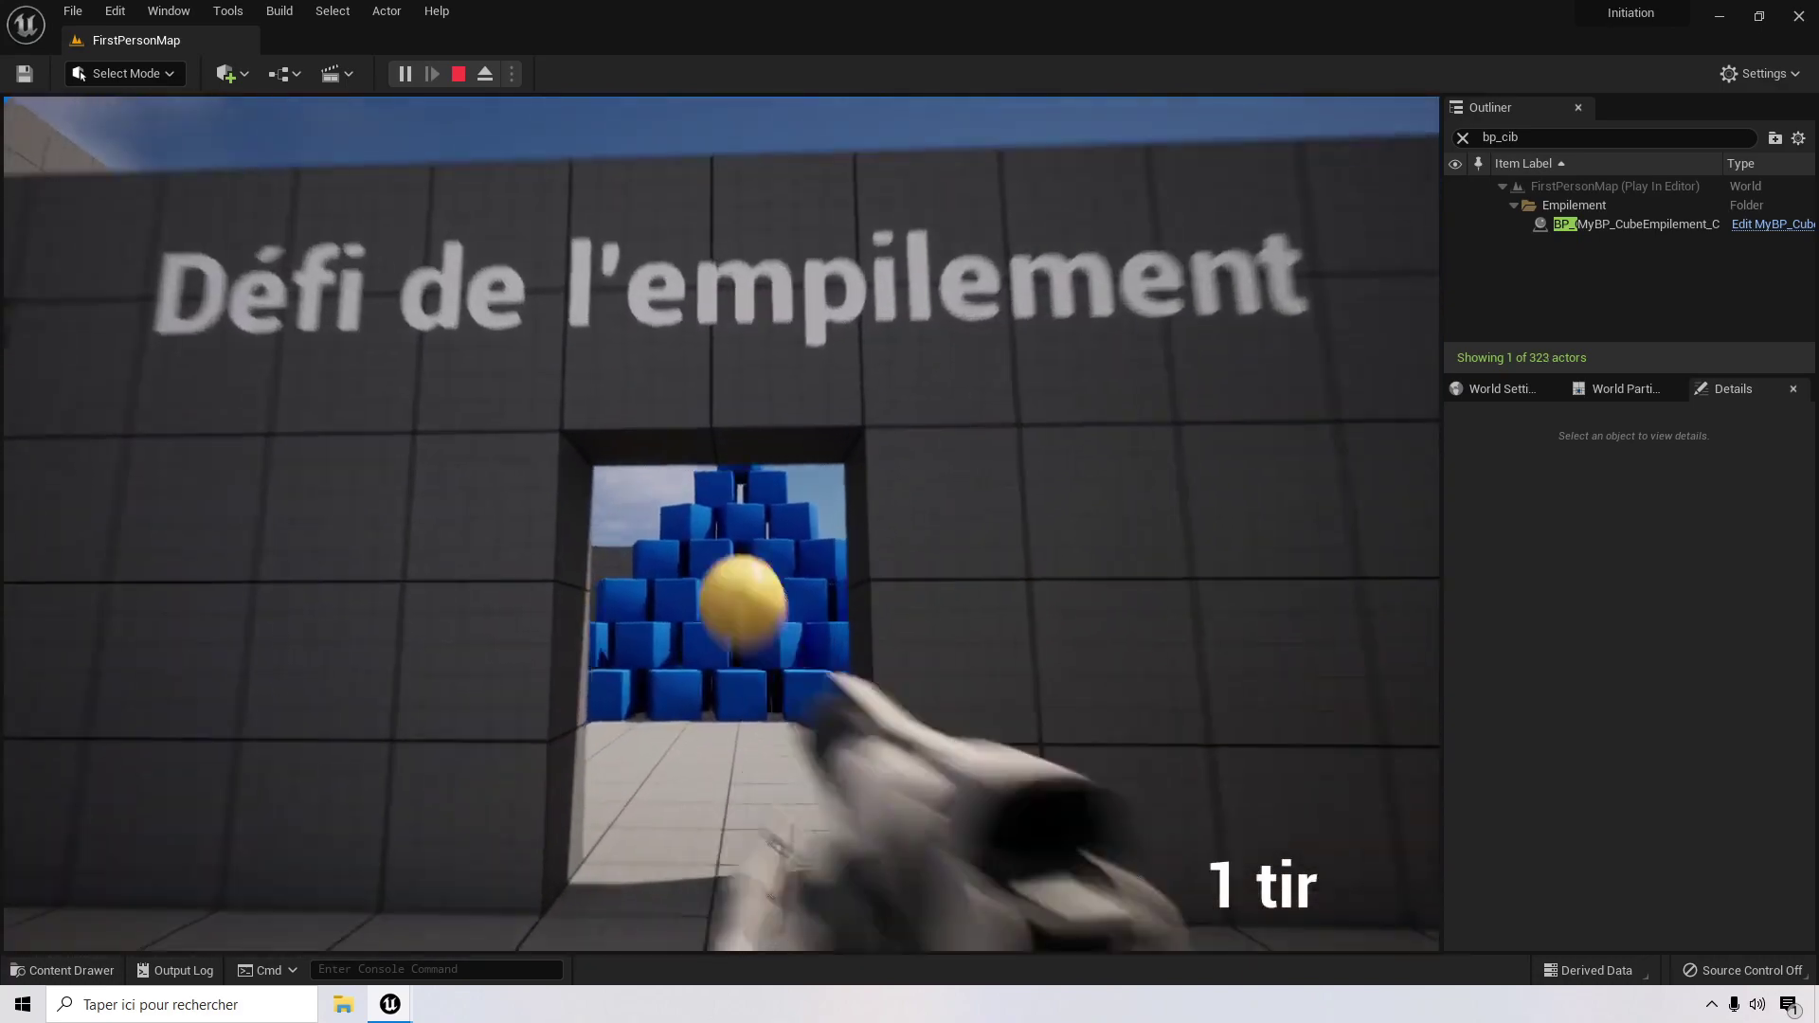
pyautogui.press('w')
pyautogui.click(721, 523)
pyautogui.click(721, 524)
pyautogui.click(721, 524)
pyautogui.click(721, 523)
pyautogui.click(721, 524)
pyautogui.click(721, 524)
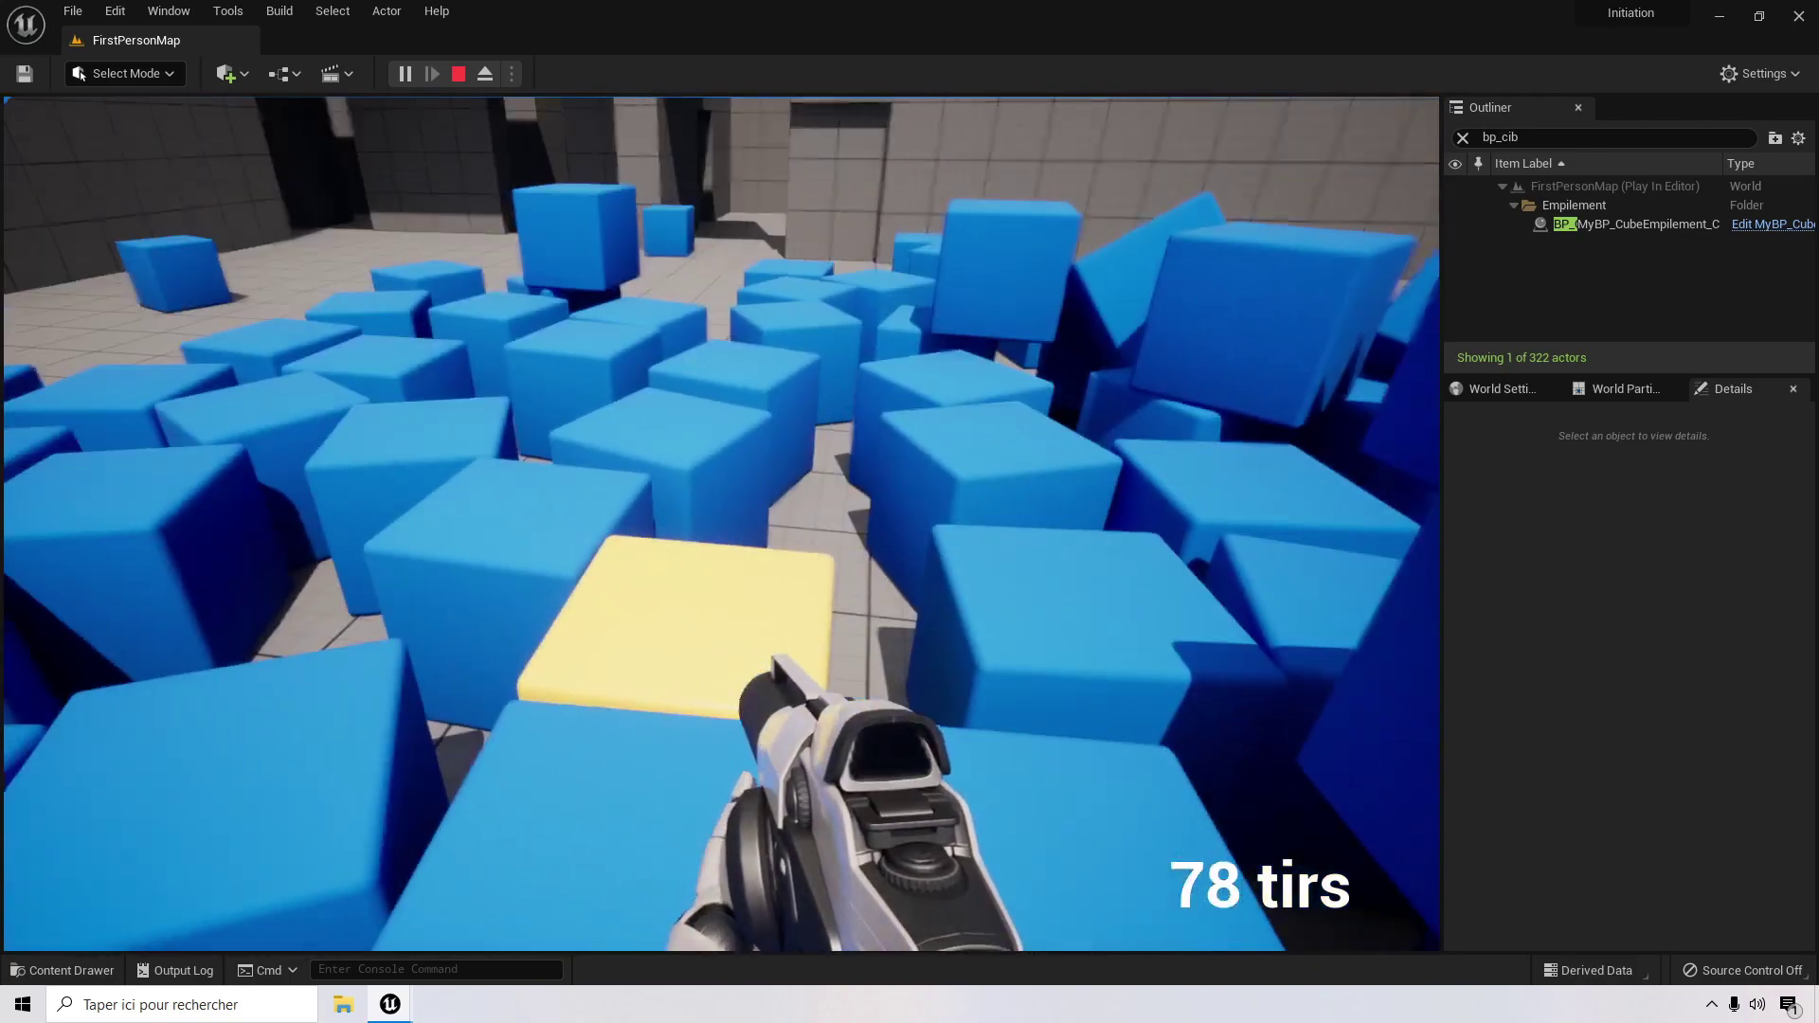
pyautogui.click(722, 524)
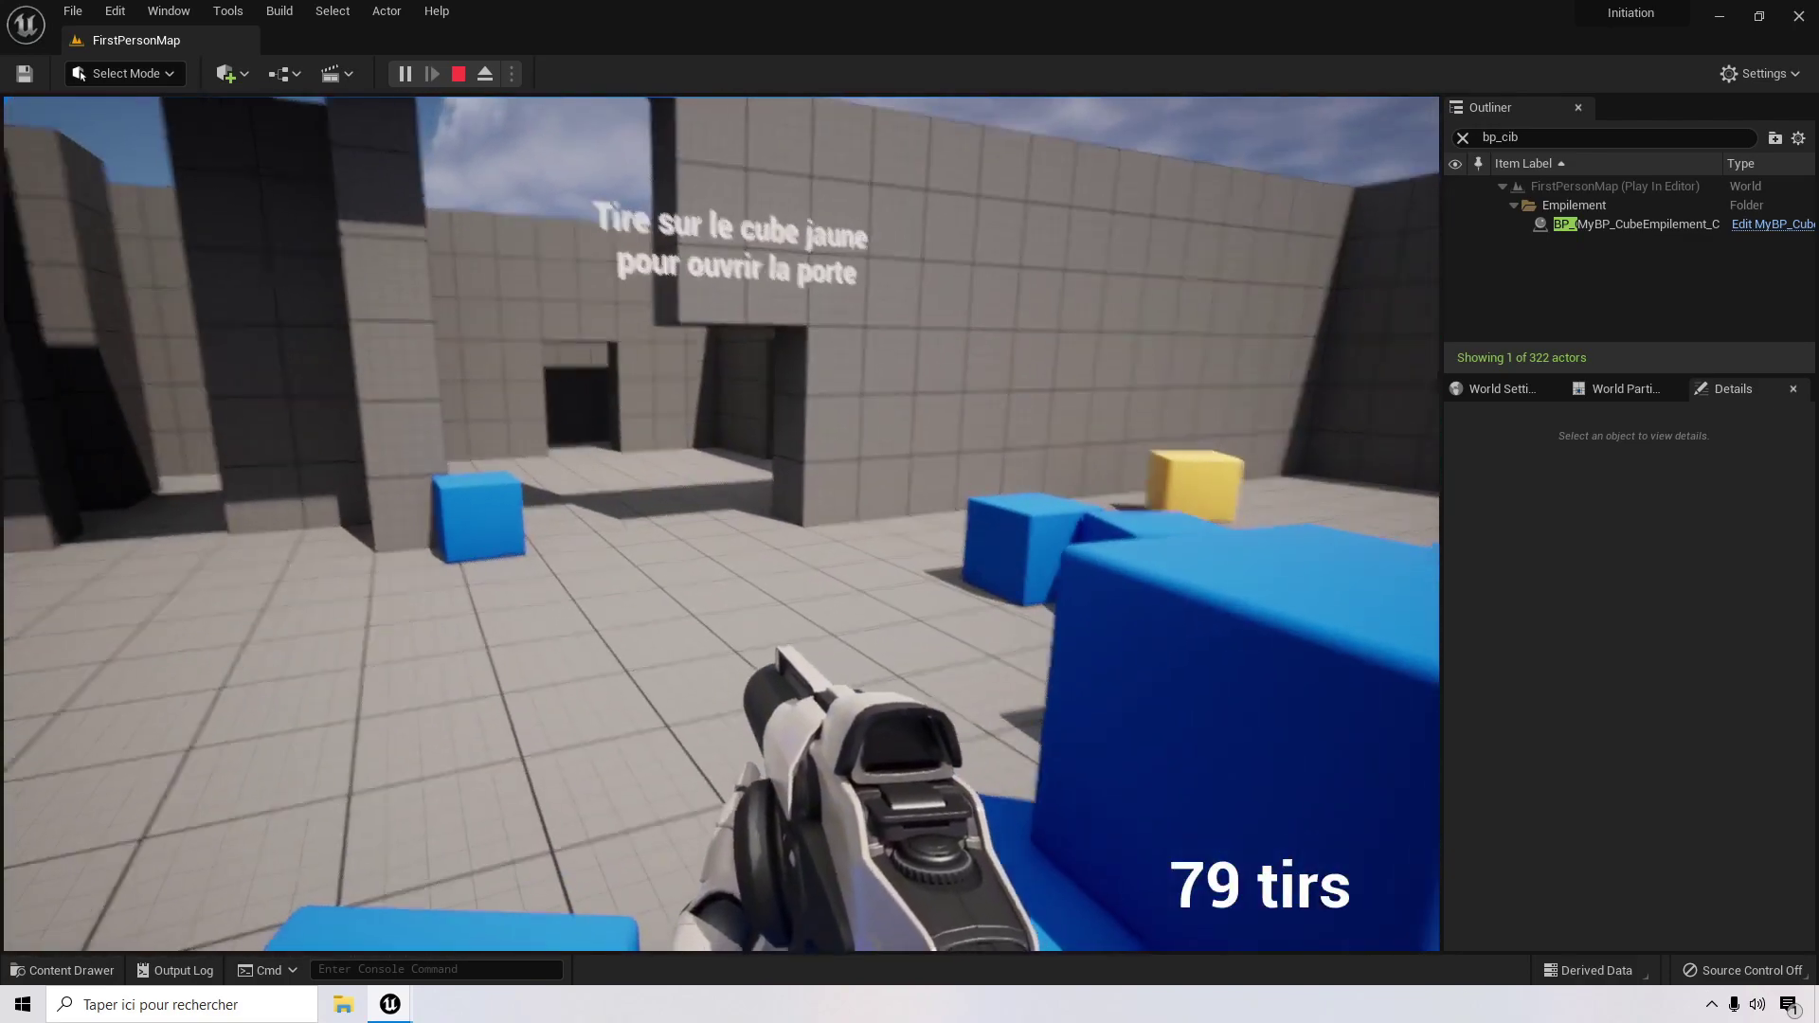
pyautogui.press('Escape')
# Step: Examine how the MyBP_Porte door meets the wall it slides into, under the "Tire sur le cube jaune" text
pyautogui.click(1052, 422)
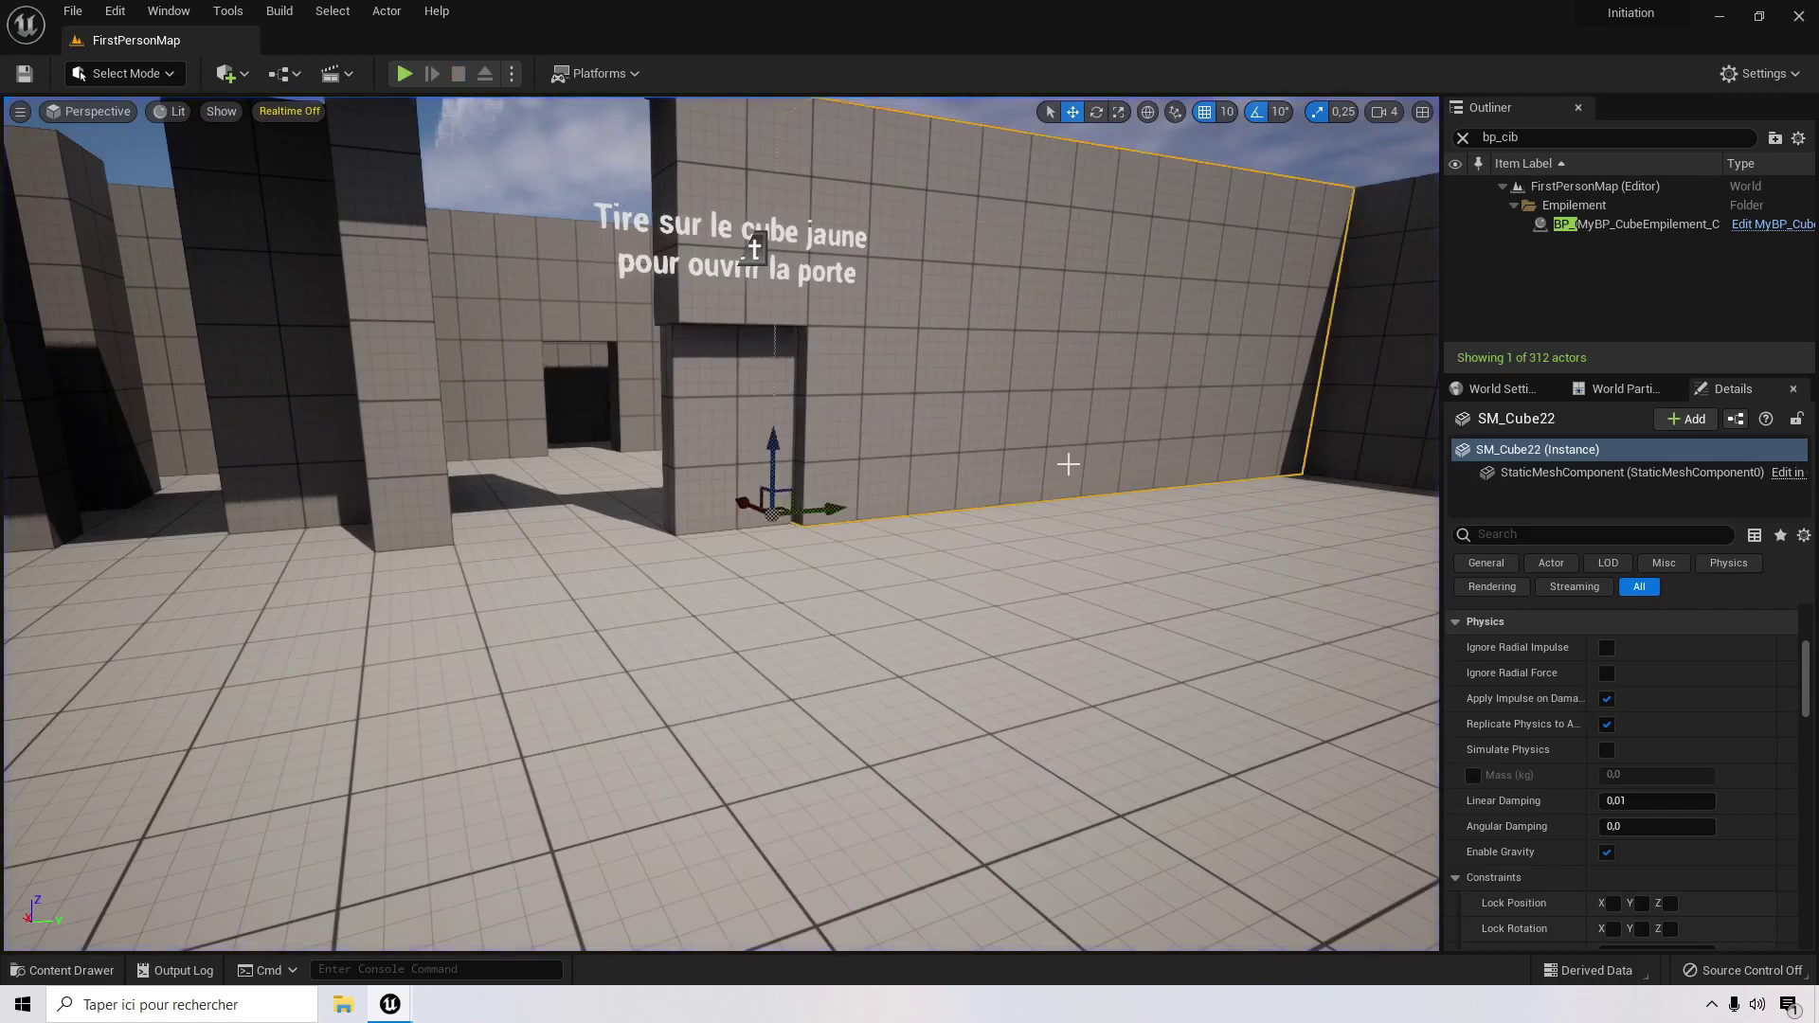
pyautogui.press('f')
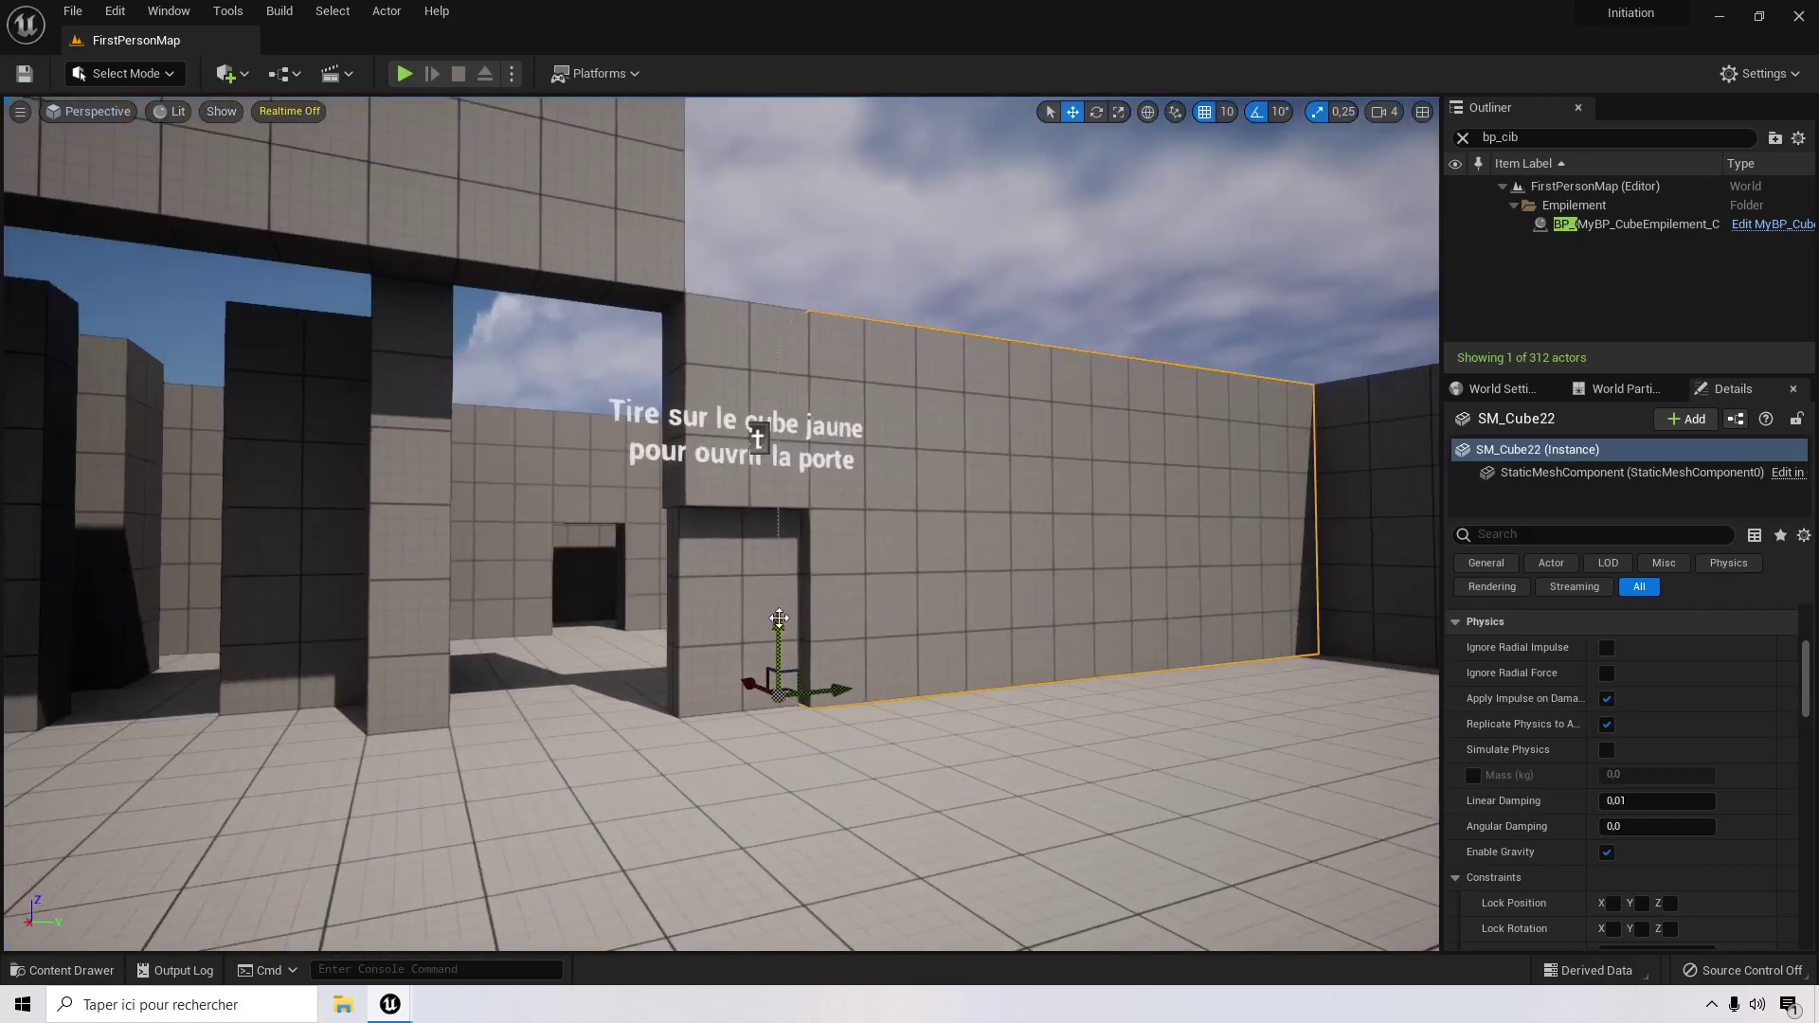
pyautogui.click(720, 585)
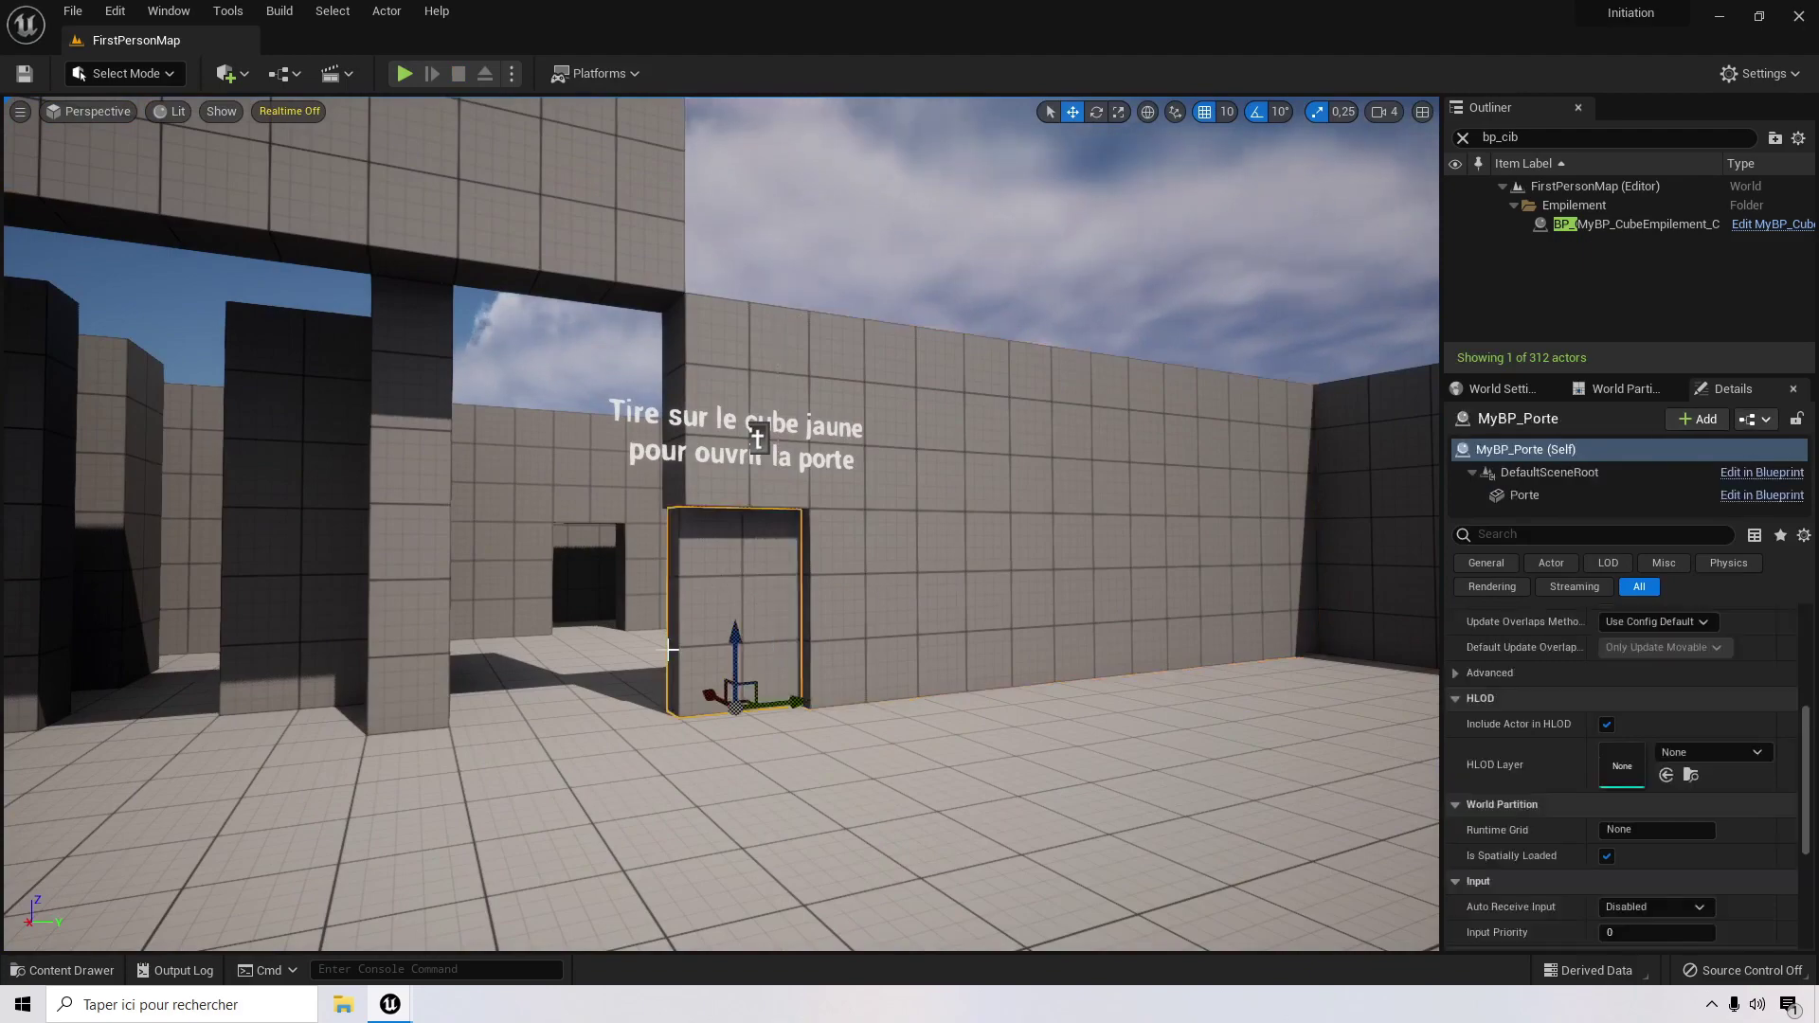
pyautogui.scroll(5, 668, 650)
pyautogui.moveTo(667, 650); pyautogui.dragTo(711, 716, button='right')
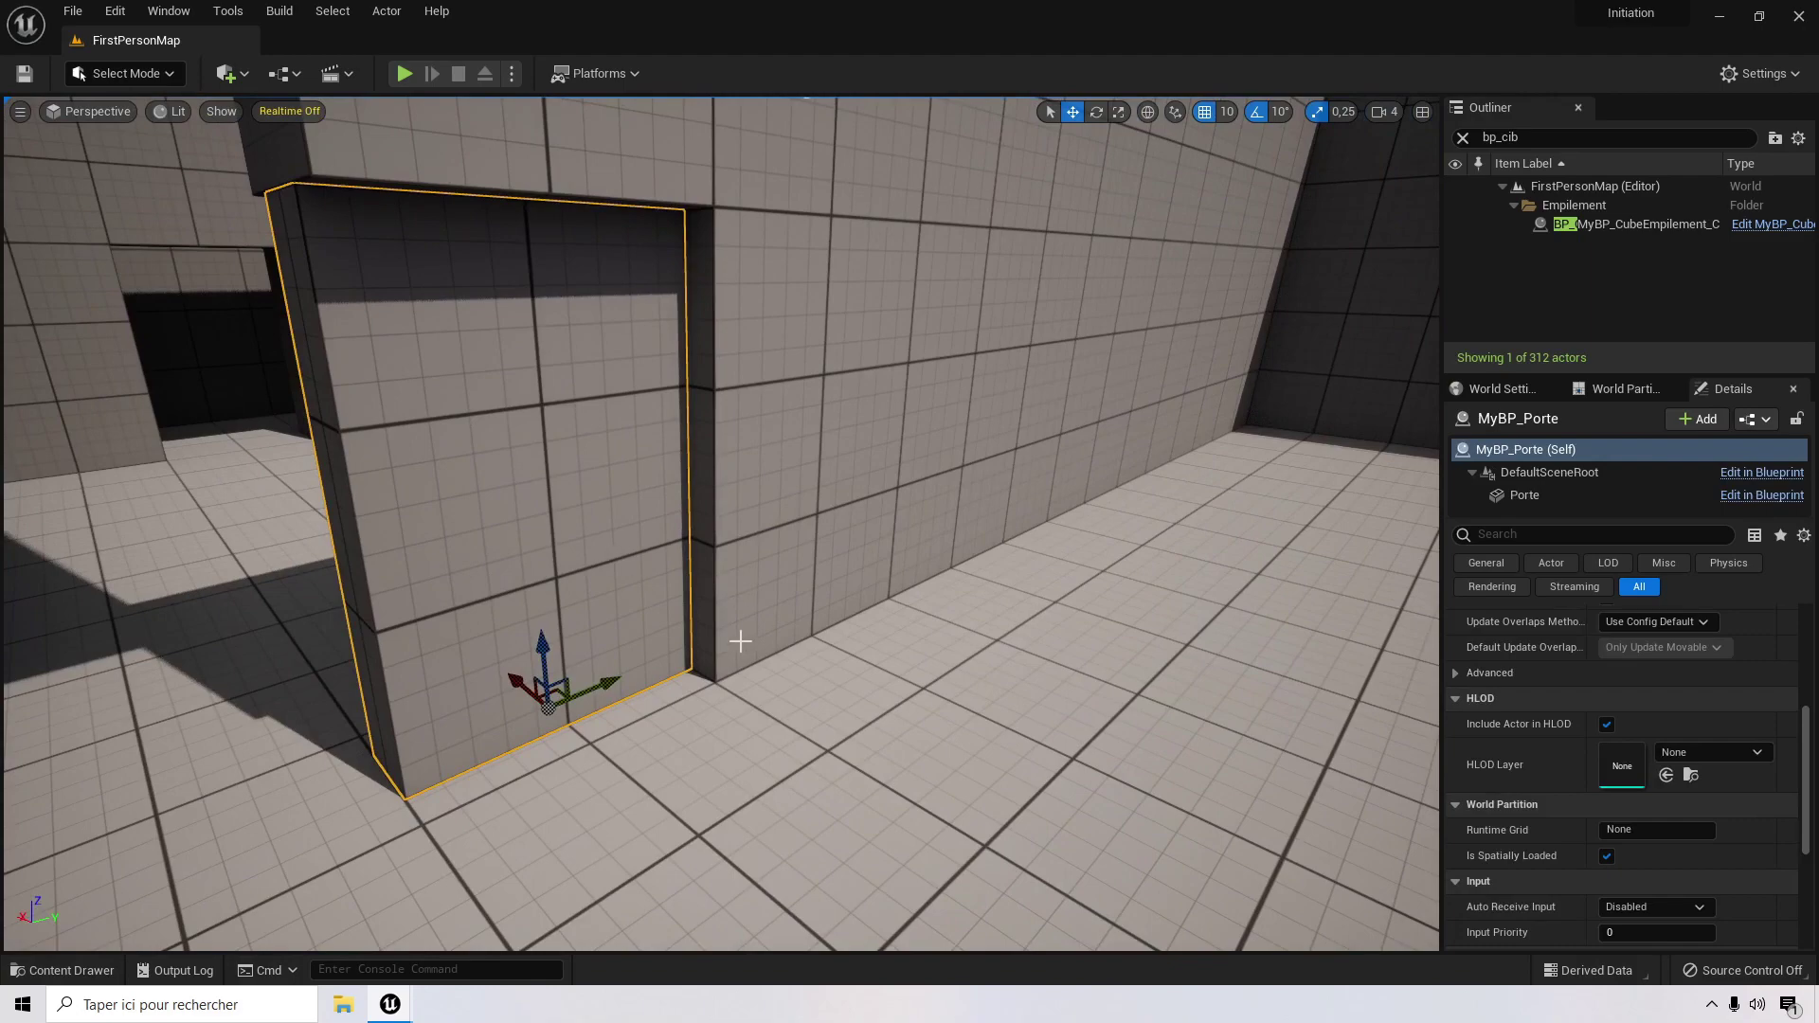
pyautogui.scroll(2, 673, 505)
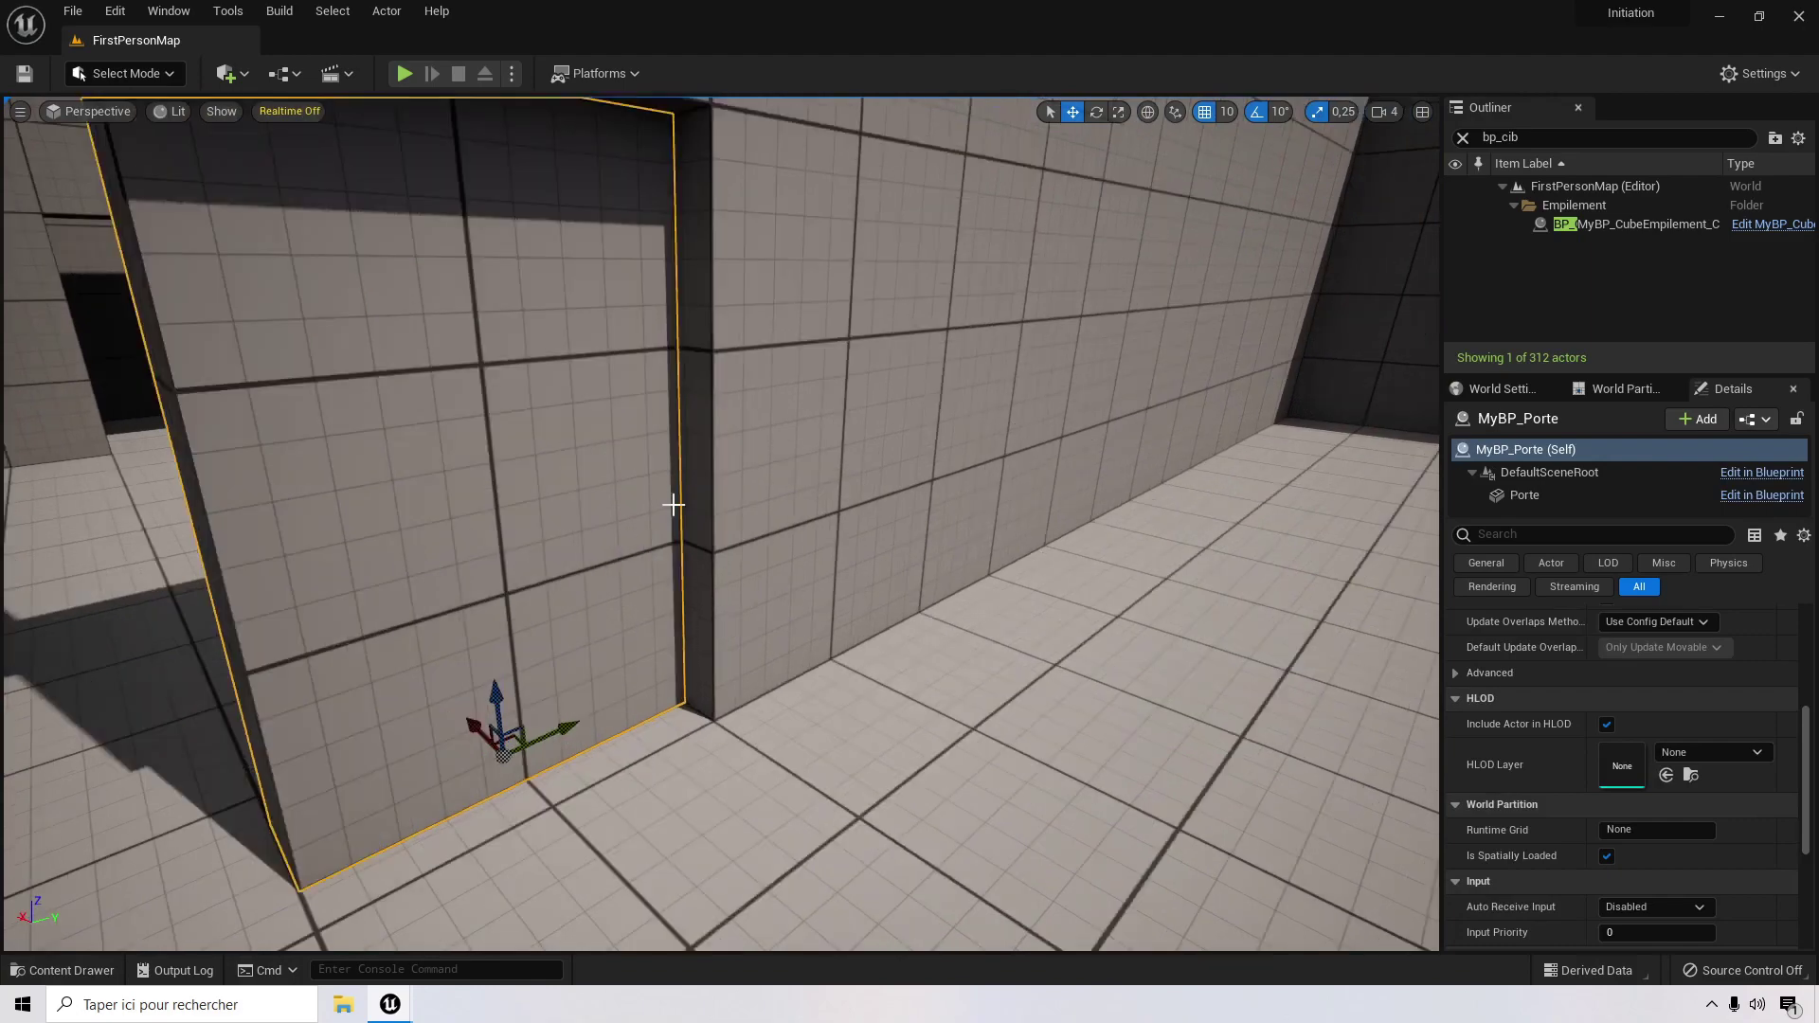
pyautogui.scroll(-3, 906, 519)
pyautogui.scroll(-2, 946, 410)
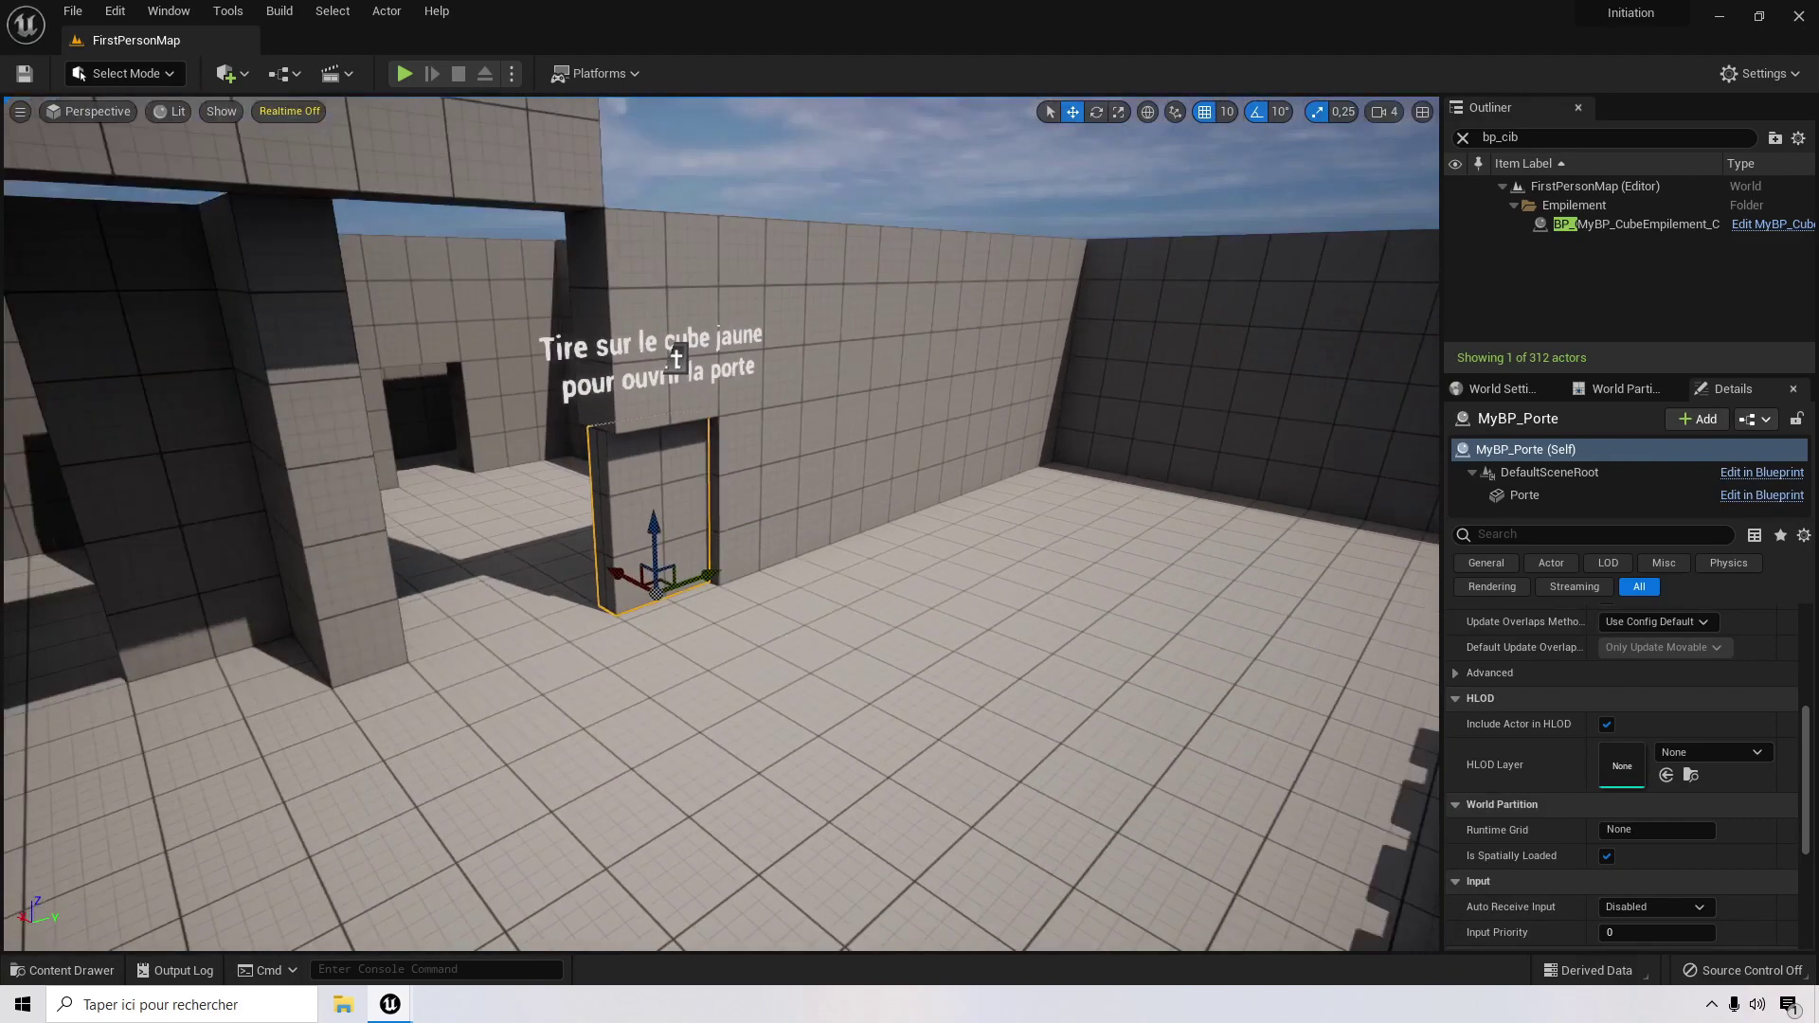
# Step: Raise the SM_Cube22 wall on the other side of the door by about its own height
pyautogui.click(859, 321)
pyautogui.press('f')
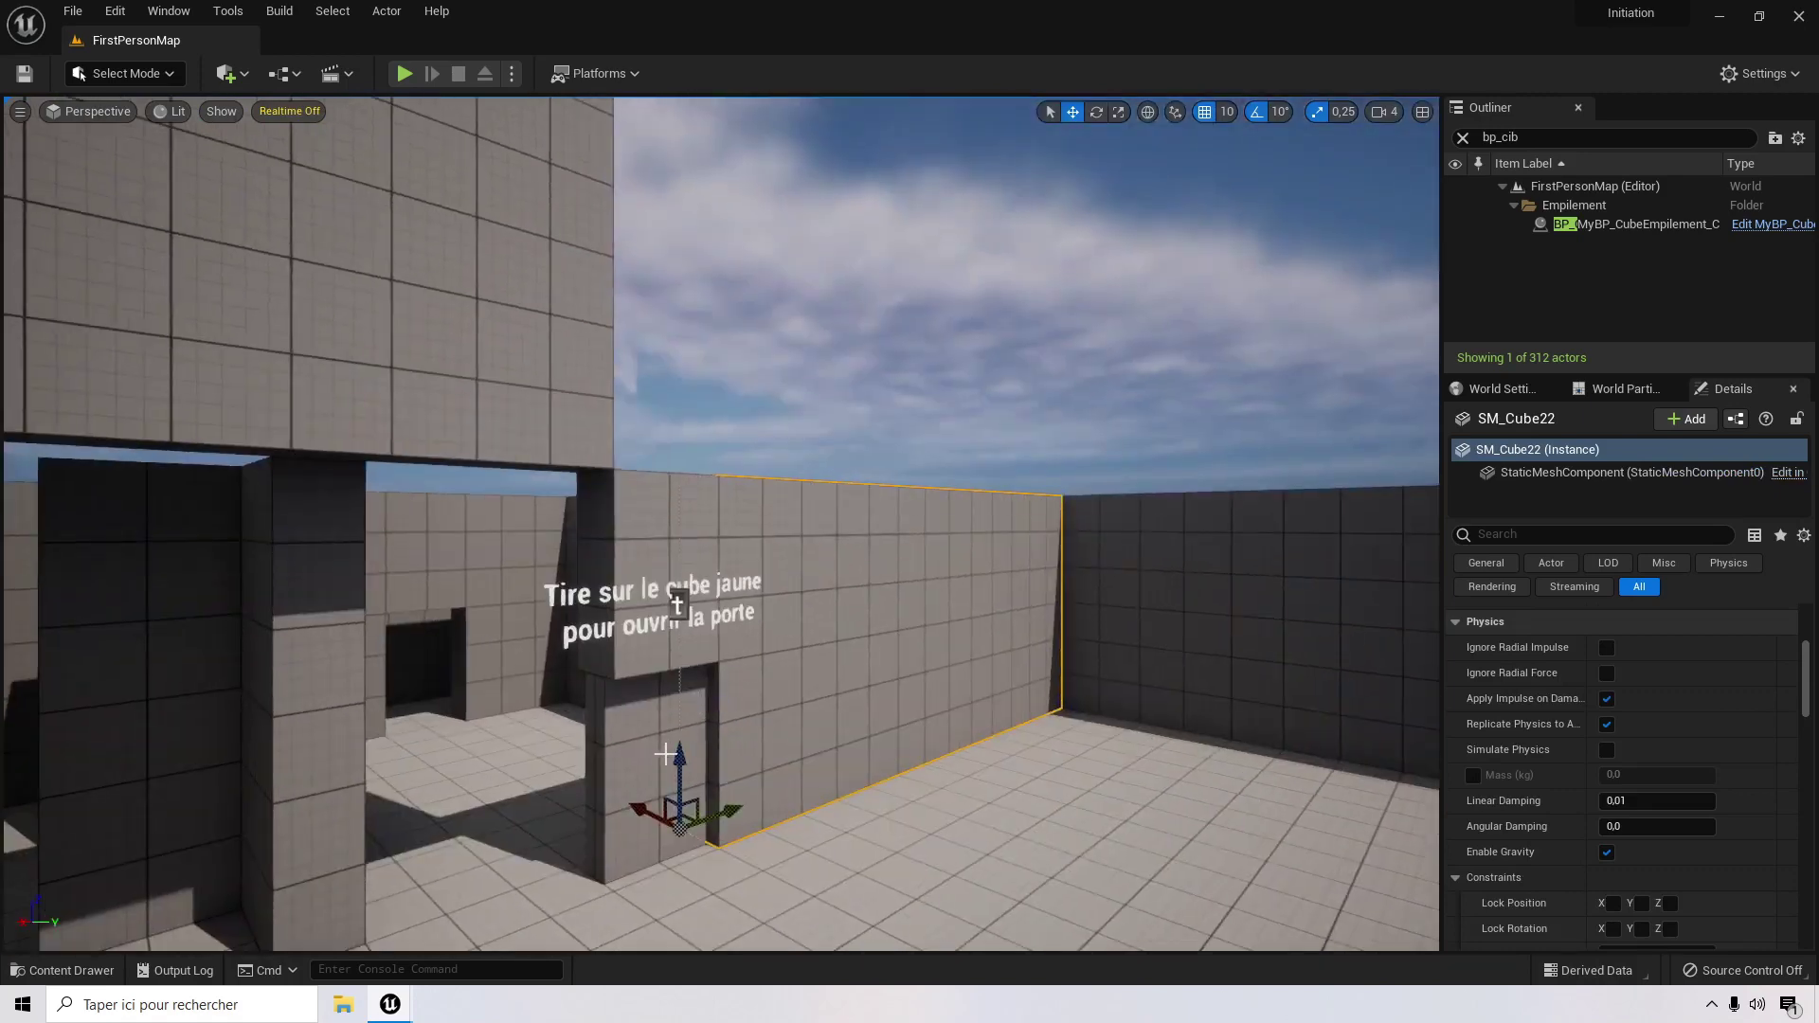
pyautogui.moveTo(668, 758); pyautogui.dragTo(715, 411)
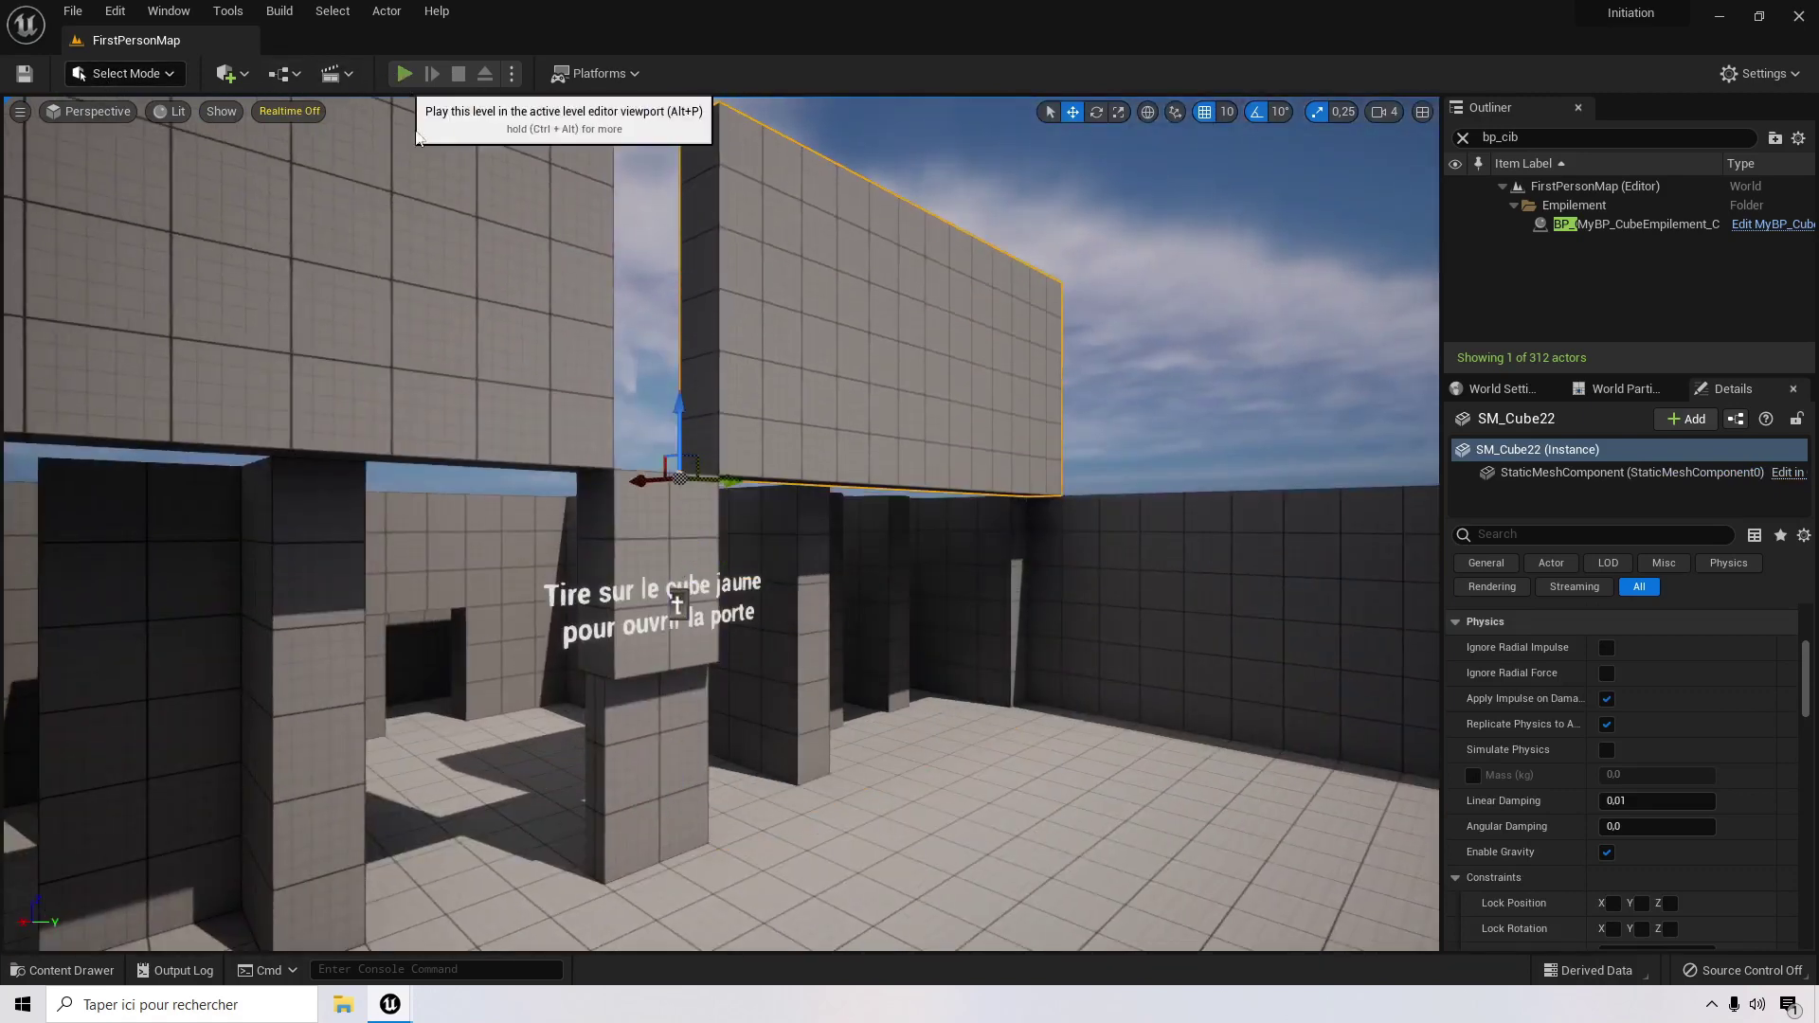
# Step: Play the level again with both walls beside the door raised, up to collecting the weapon
pyautogui.click(404, 73)
pyautogui.press('w')
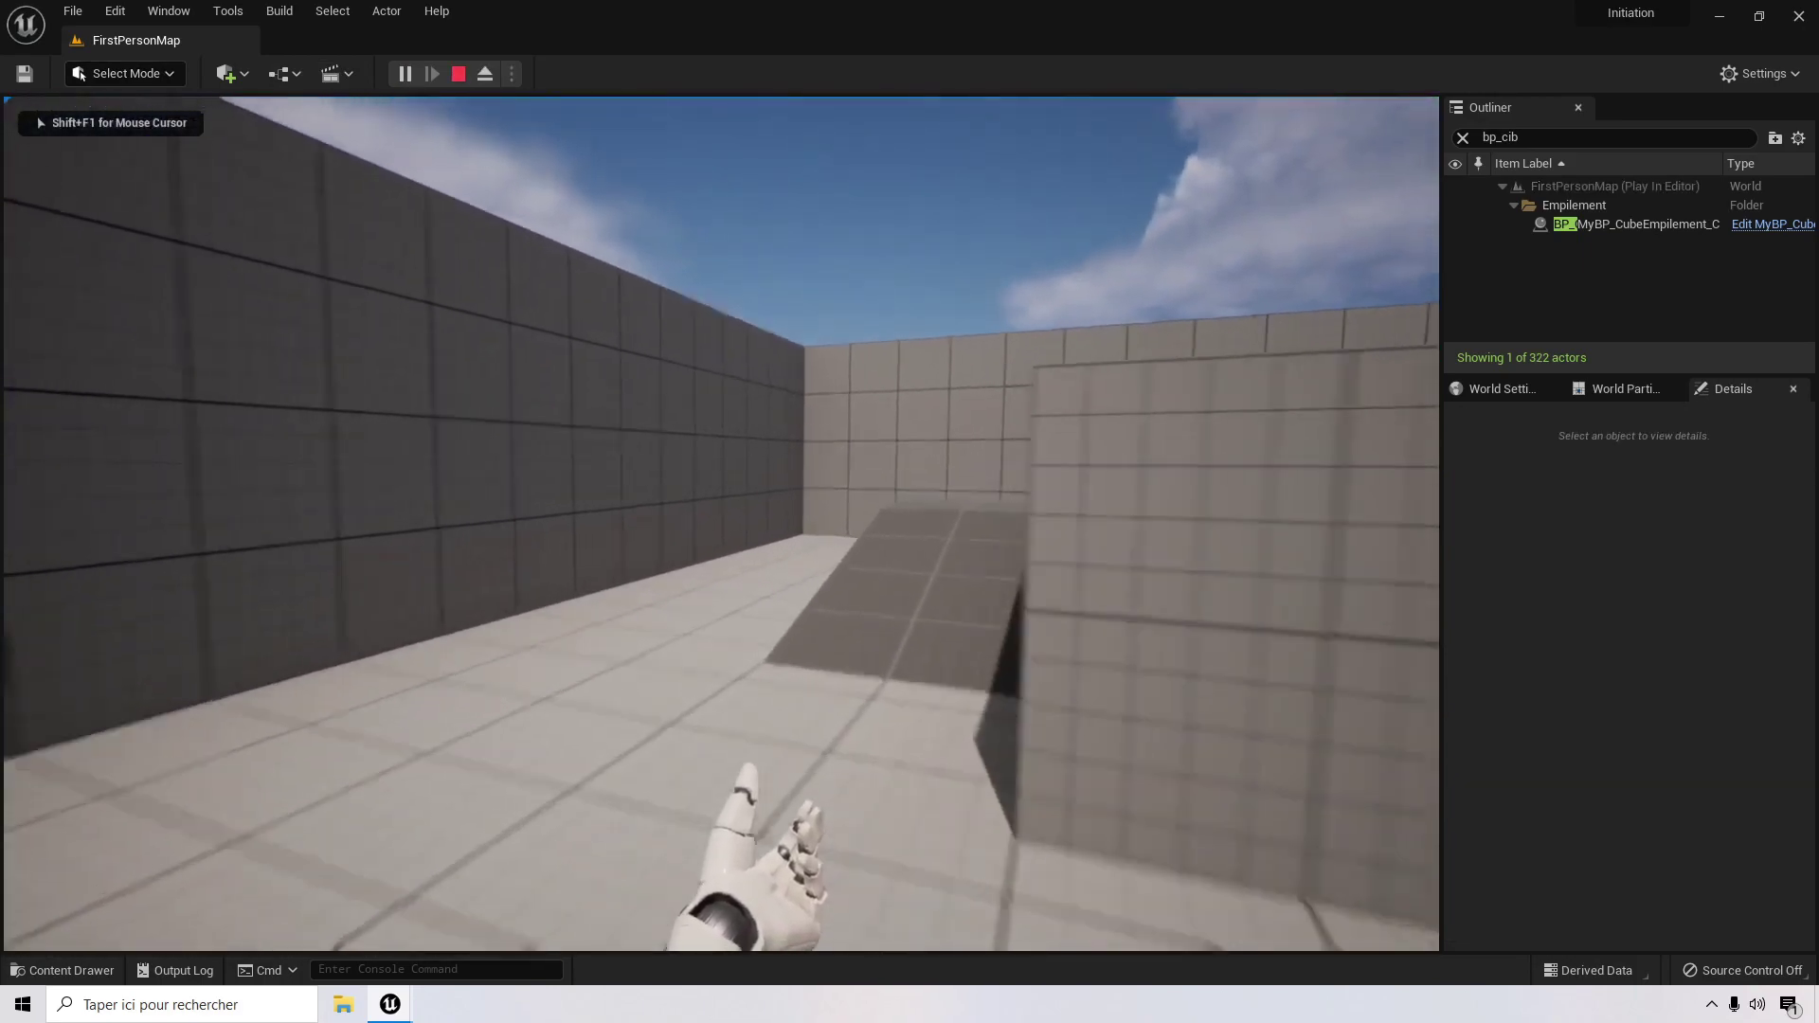
pyautogui.press('w')
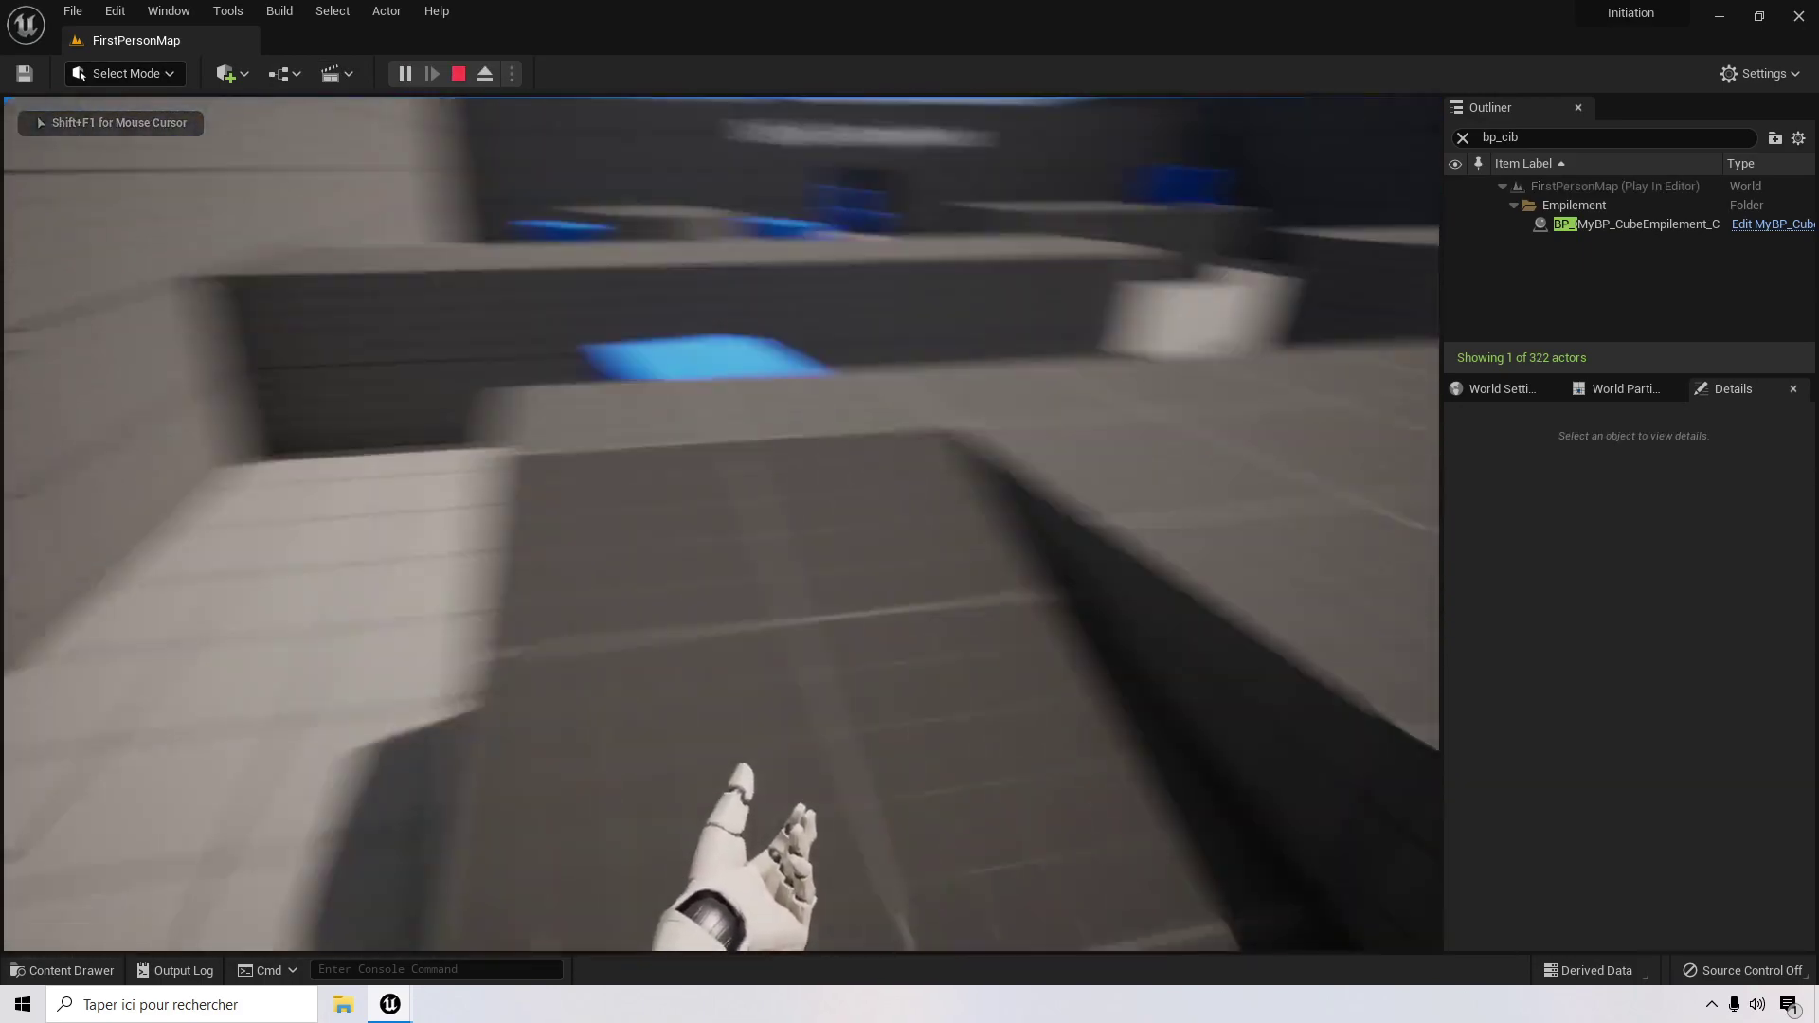
pyautogui.press('w')
pyautogui.press('space')
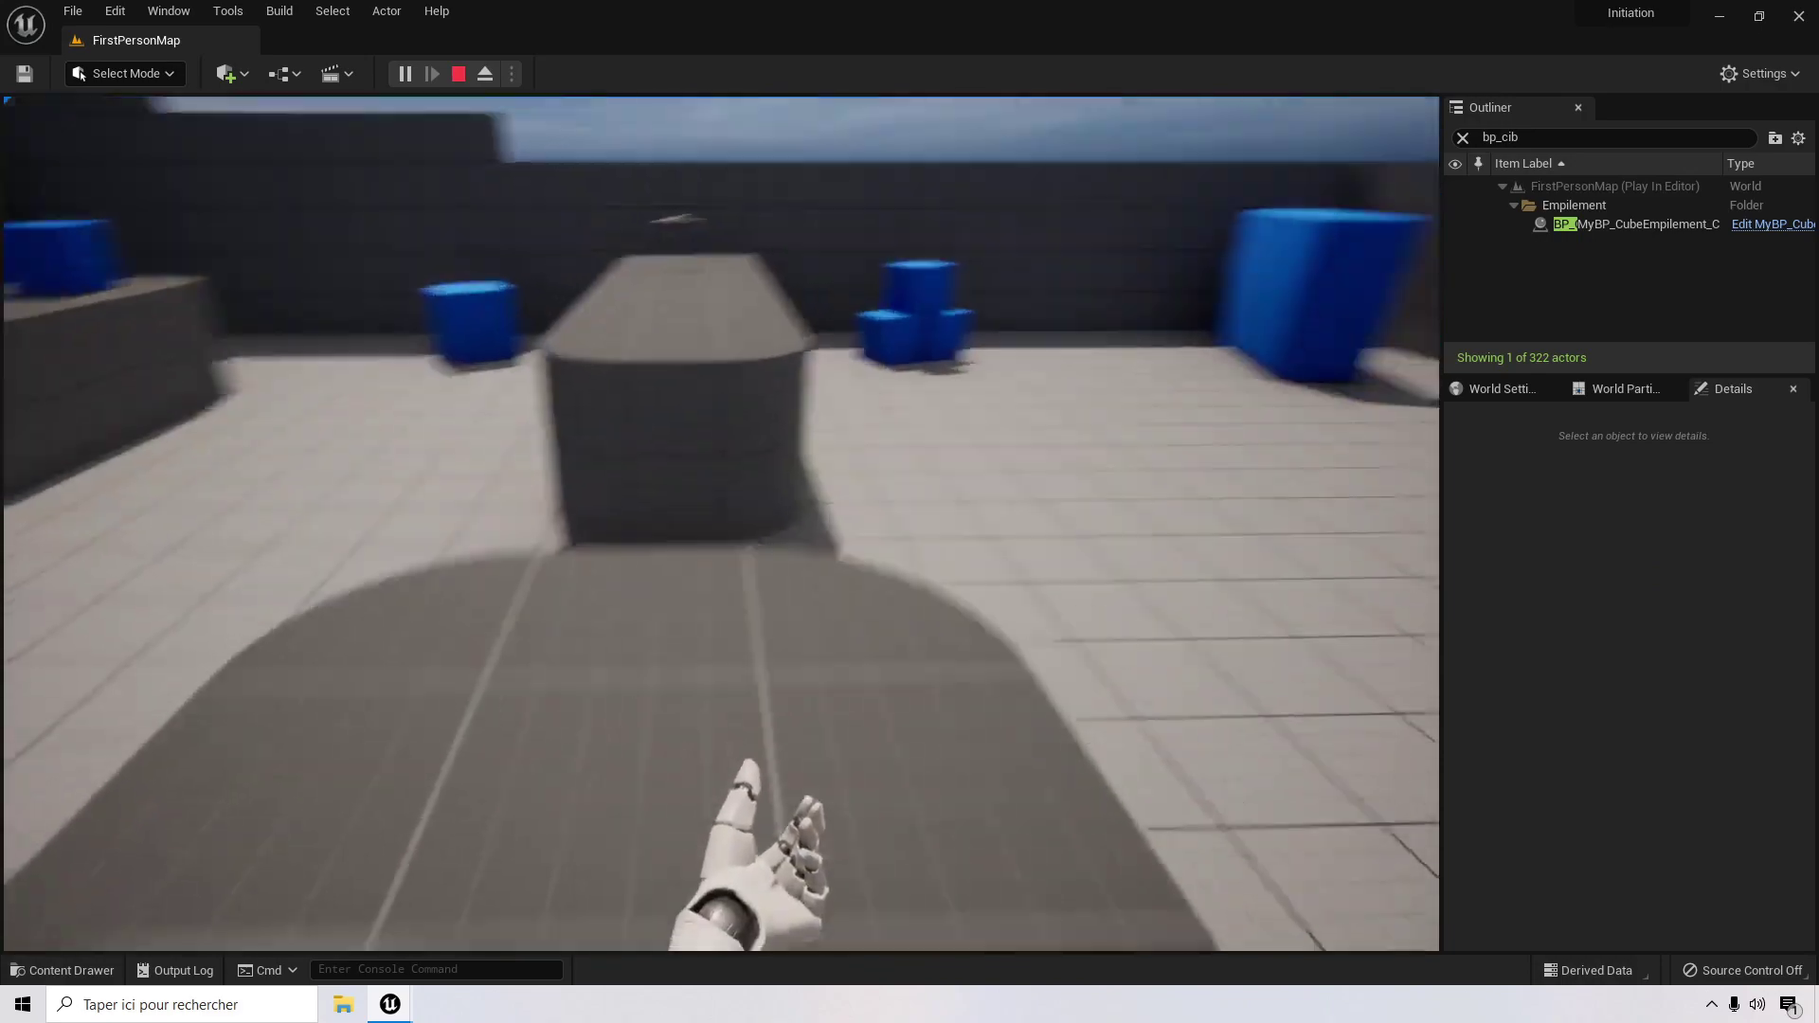
pyautogui.press('w')
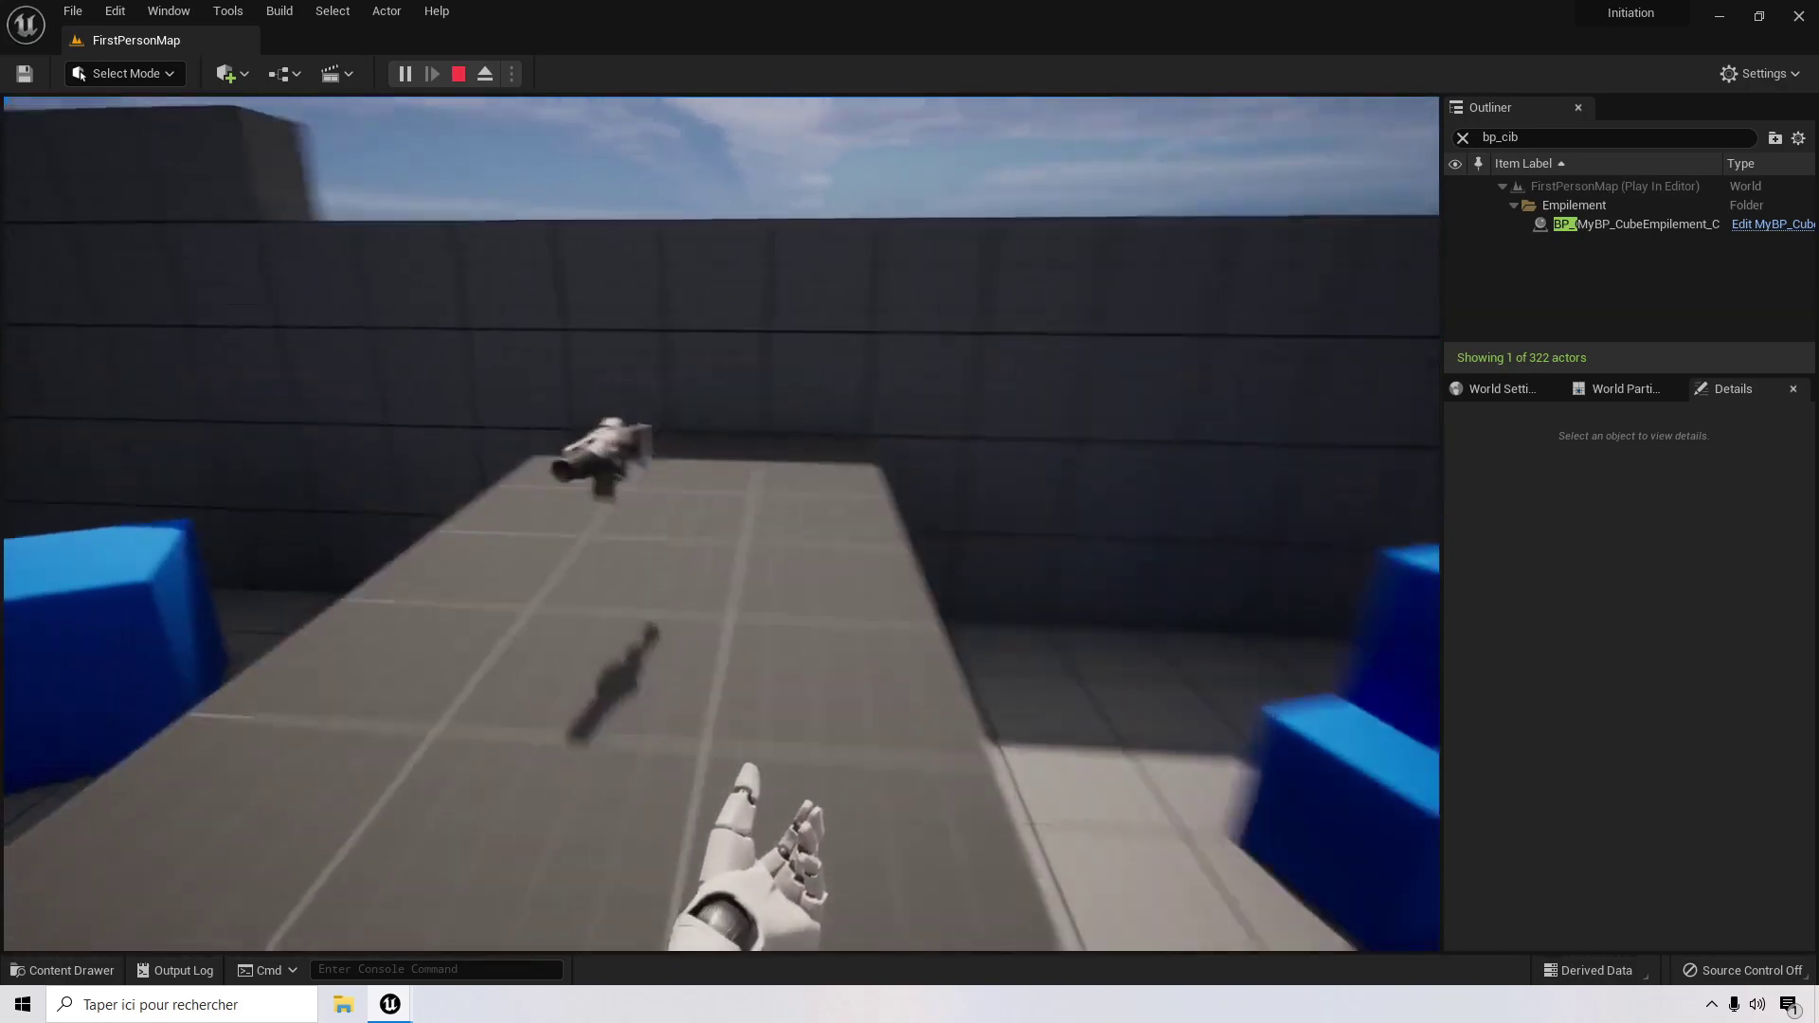
pyautogui.press('w')
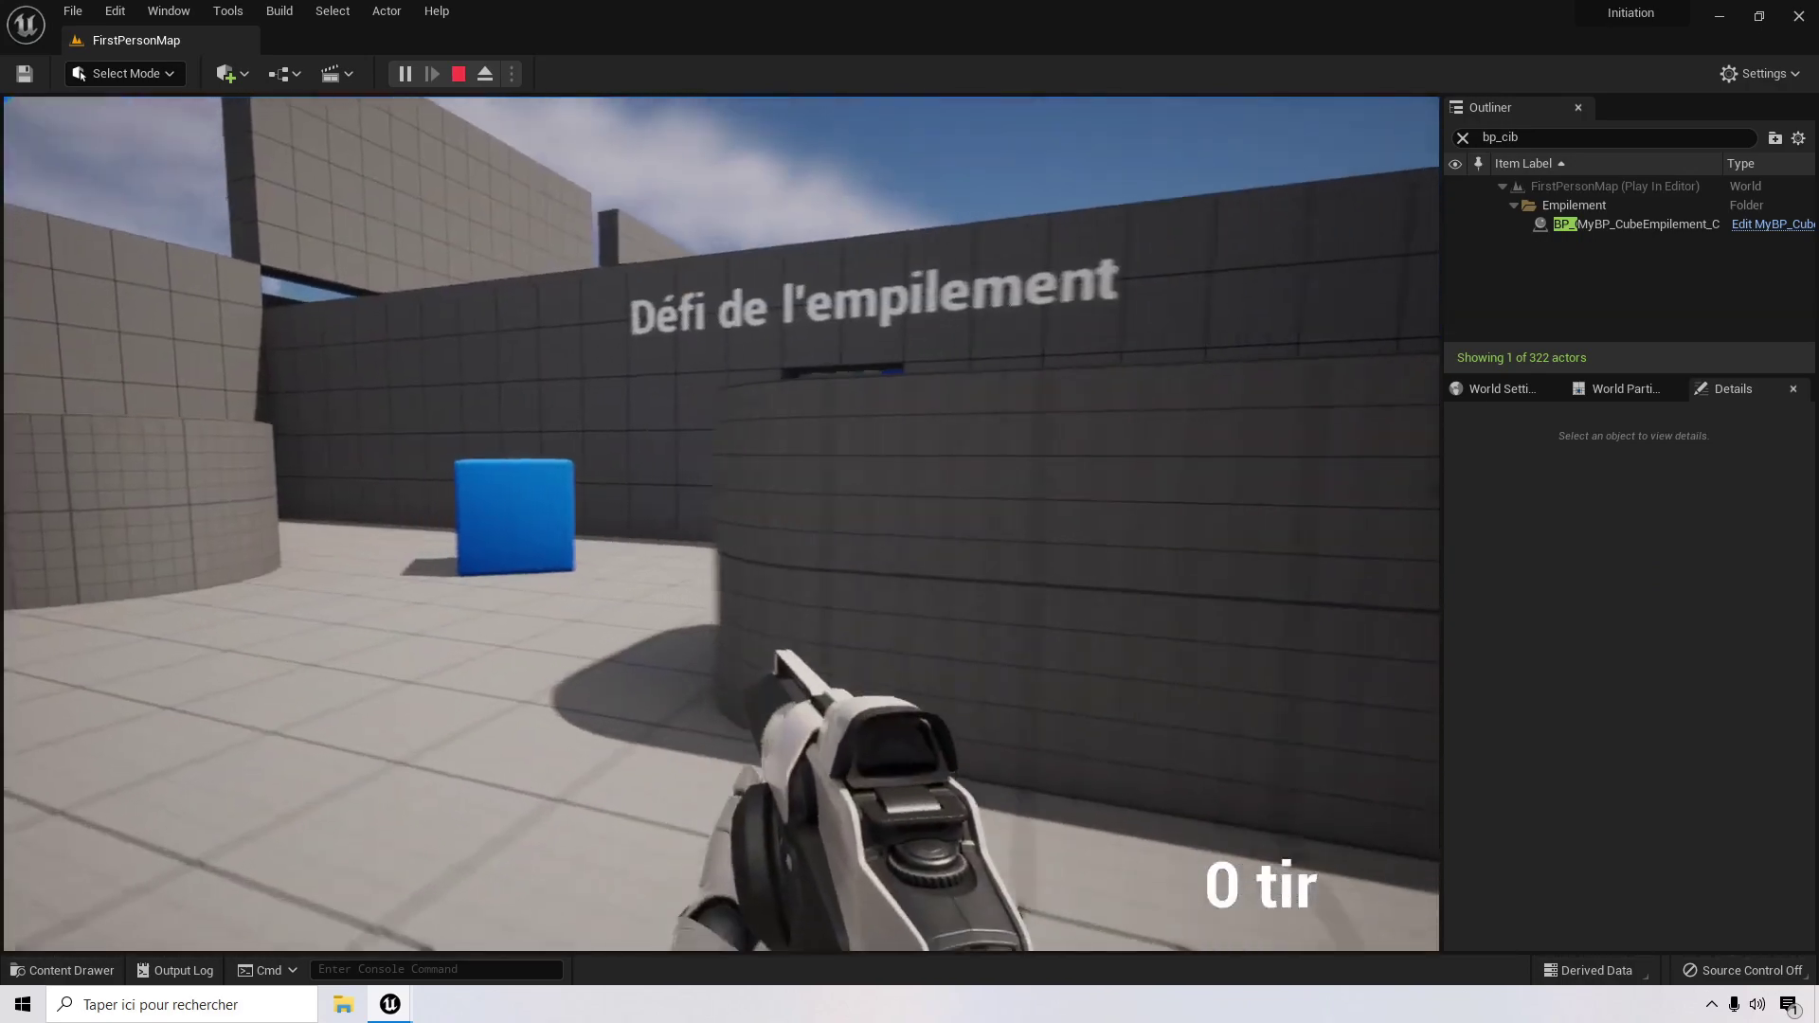
# Step: Inspect the closed door in the cube pile room, test its opening by shooting the yellow cube, and end the play session
pyautogui.press('w')
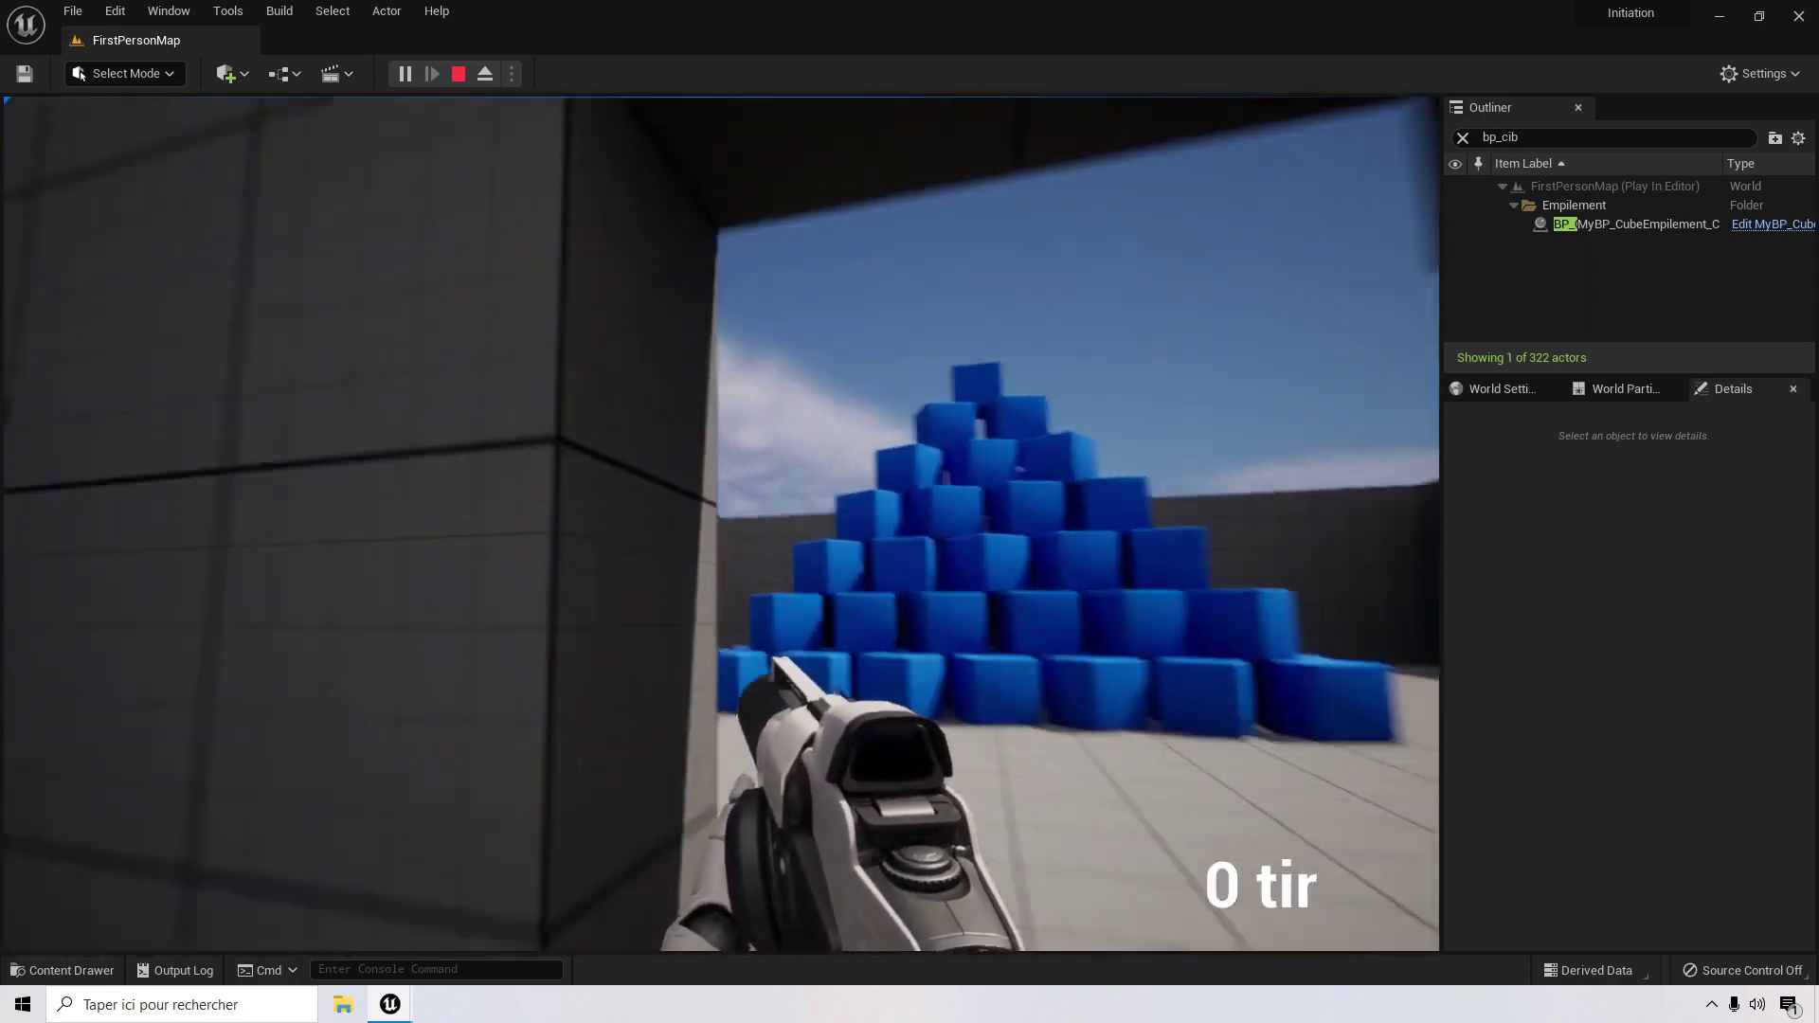
pyautogui.press('w')
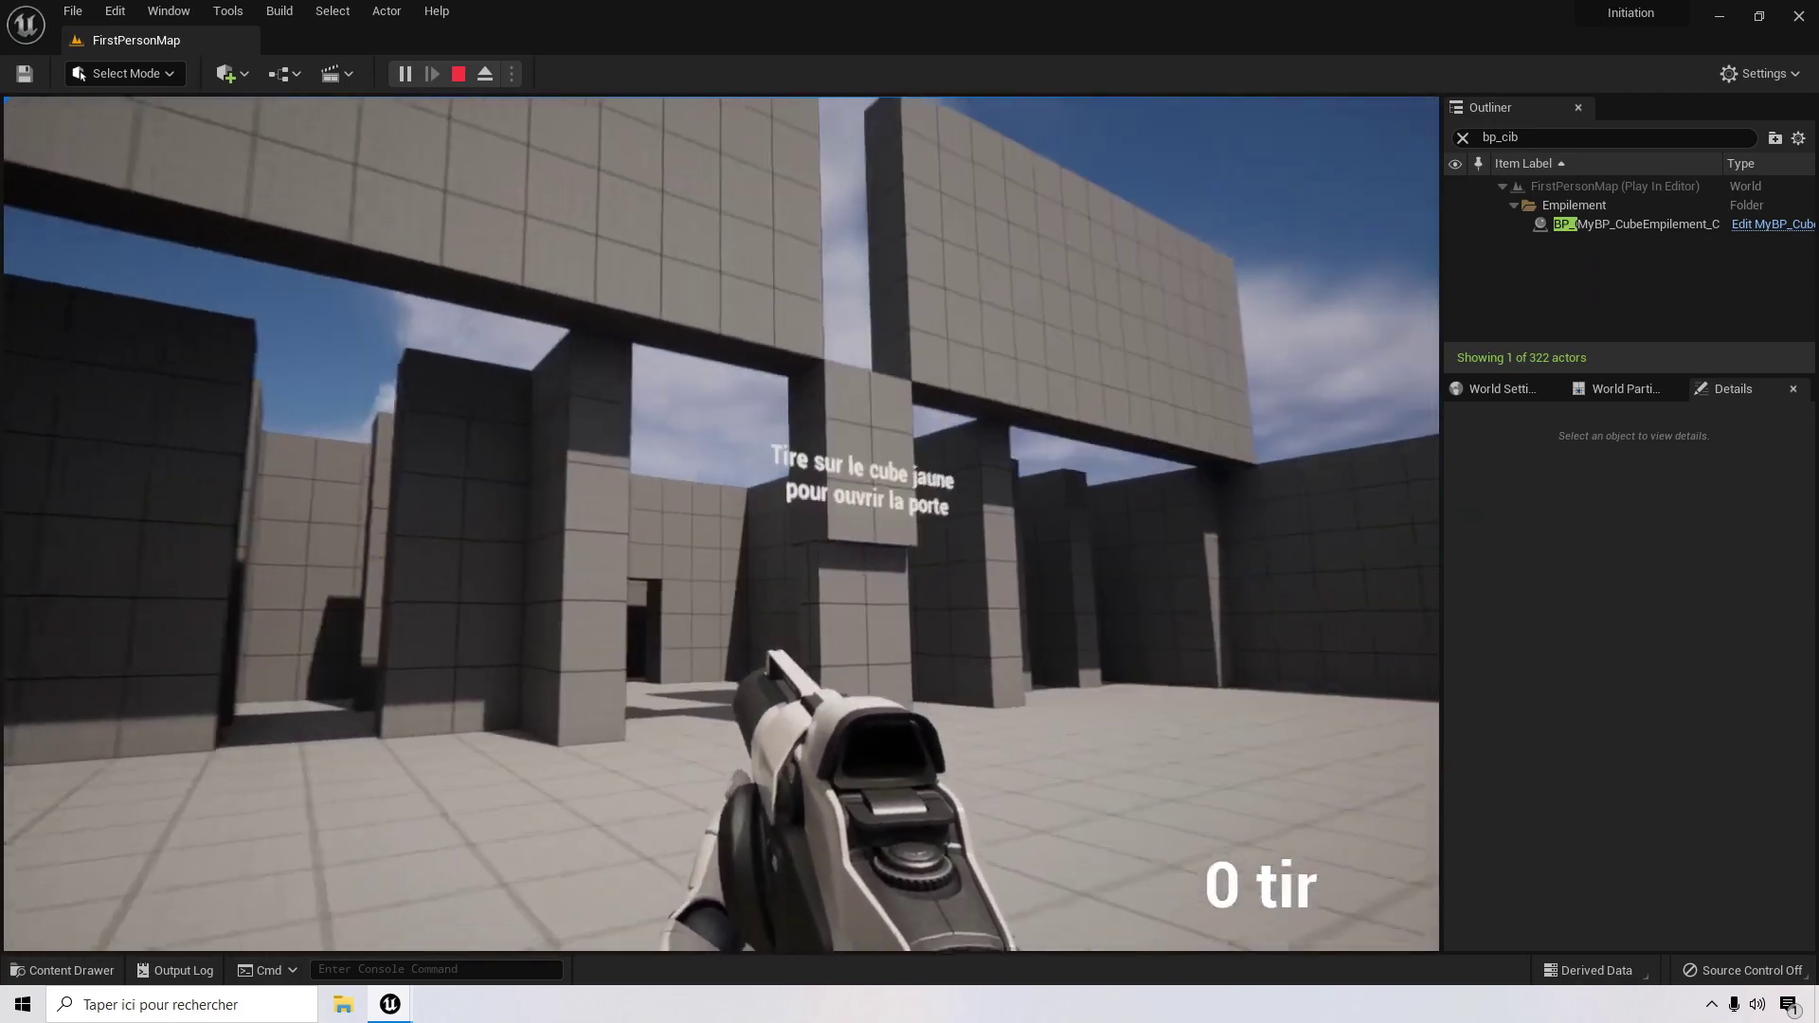
pyautogui.press('w')
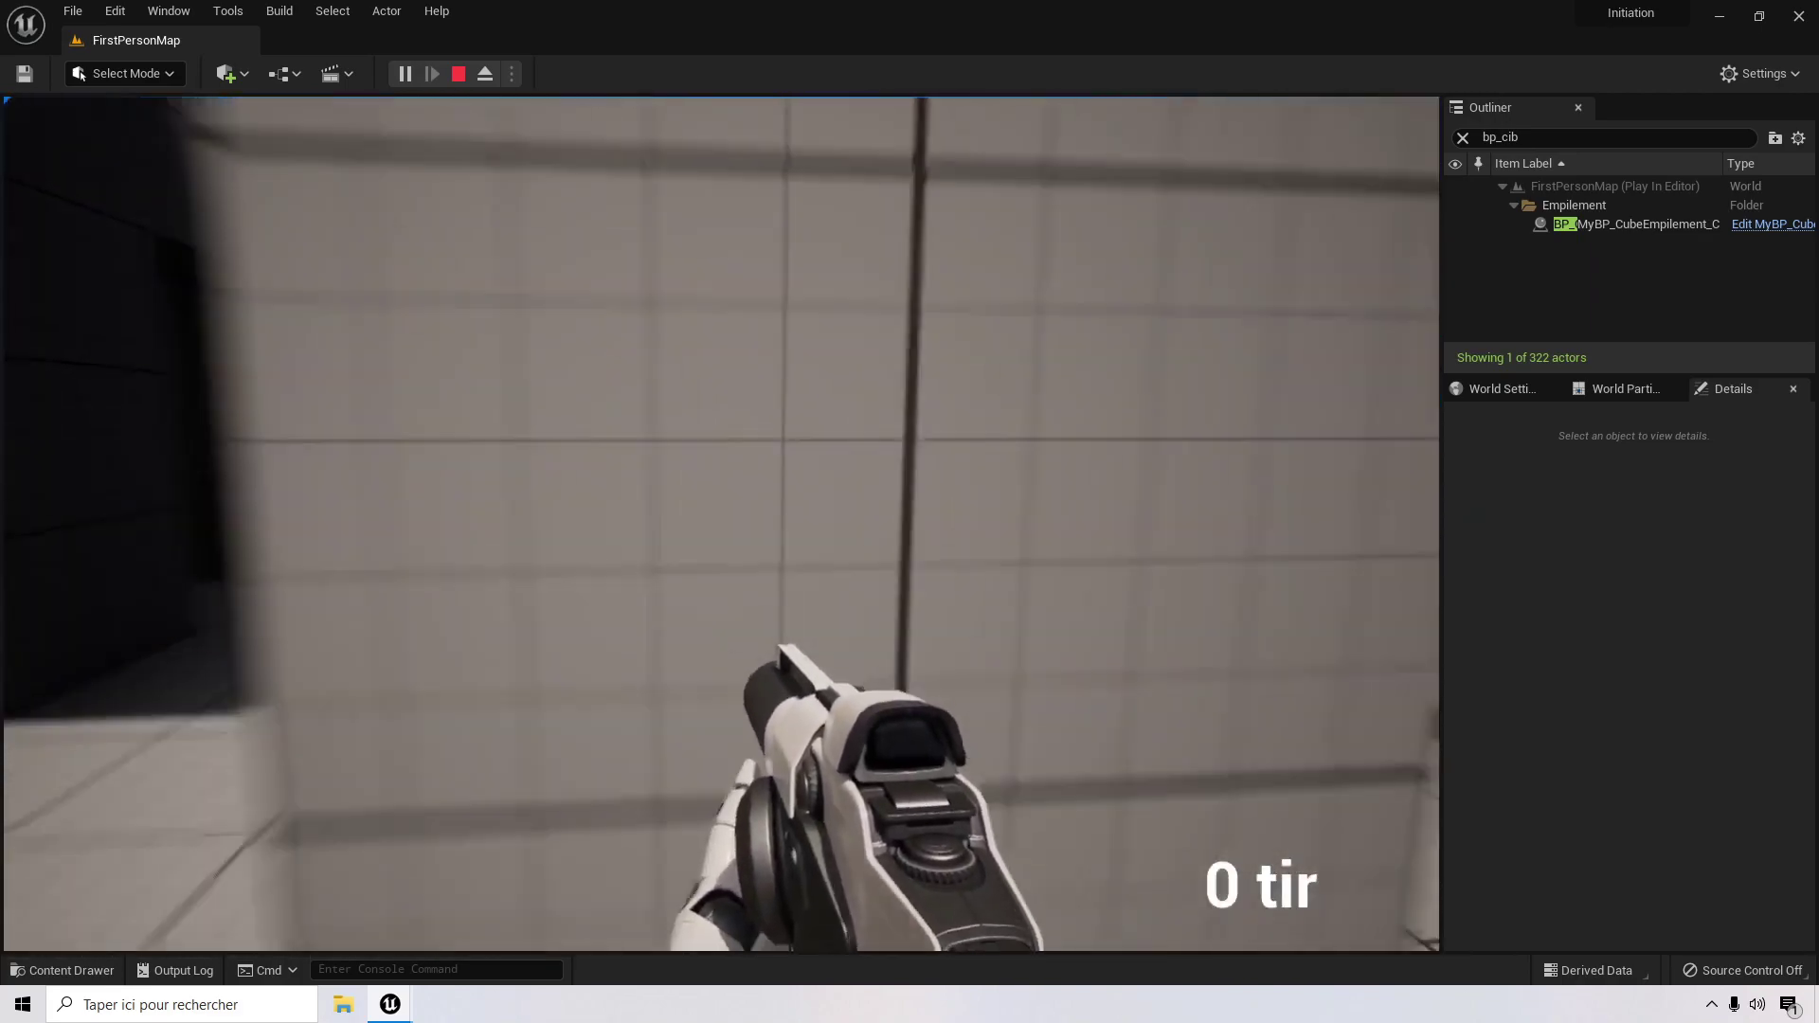
pyautogui.press('w')
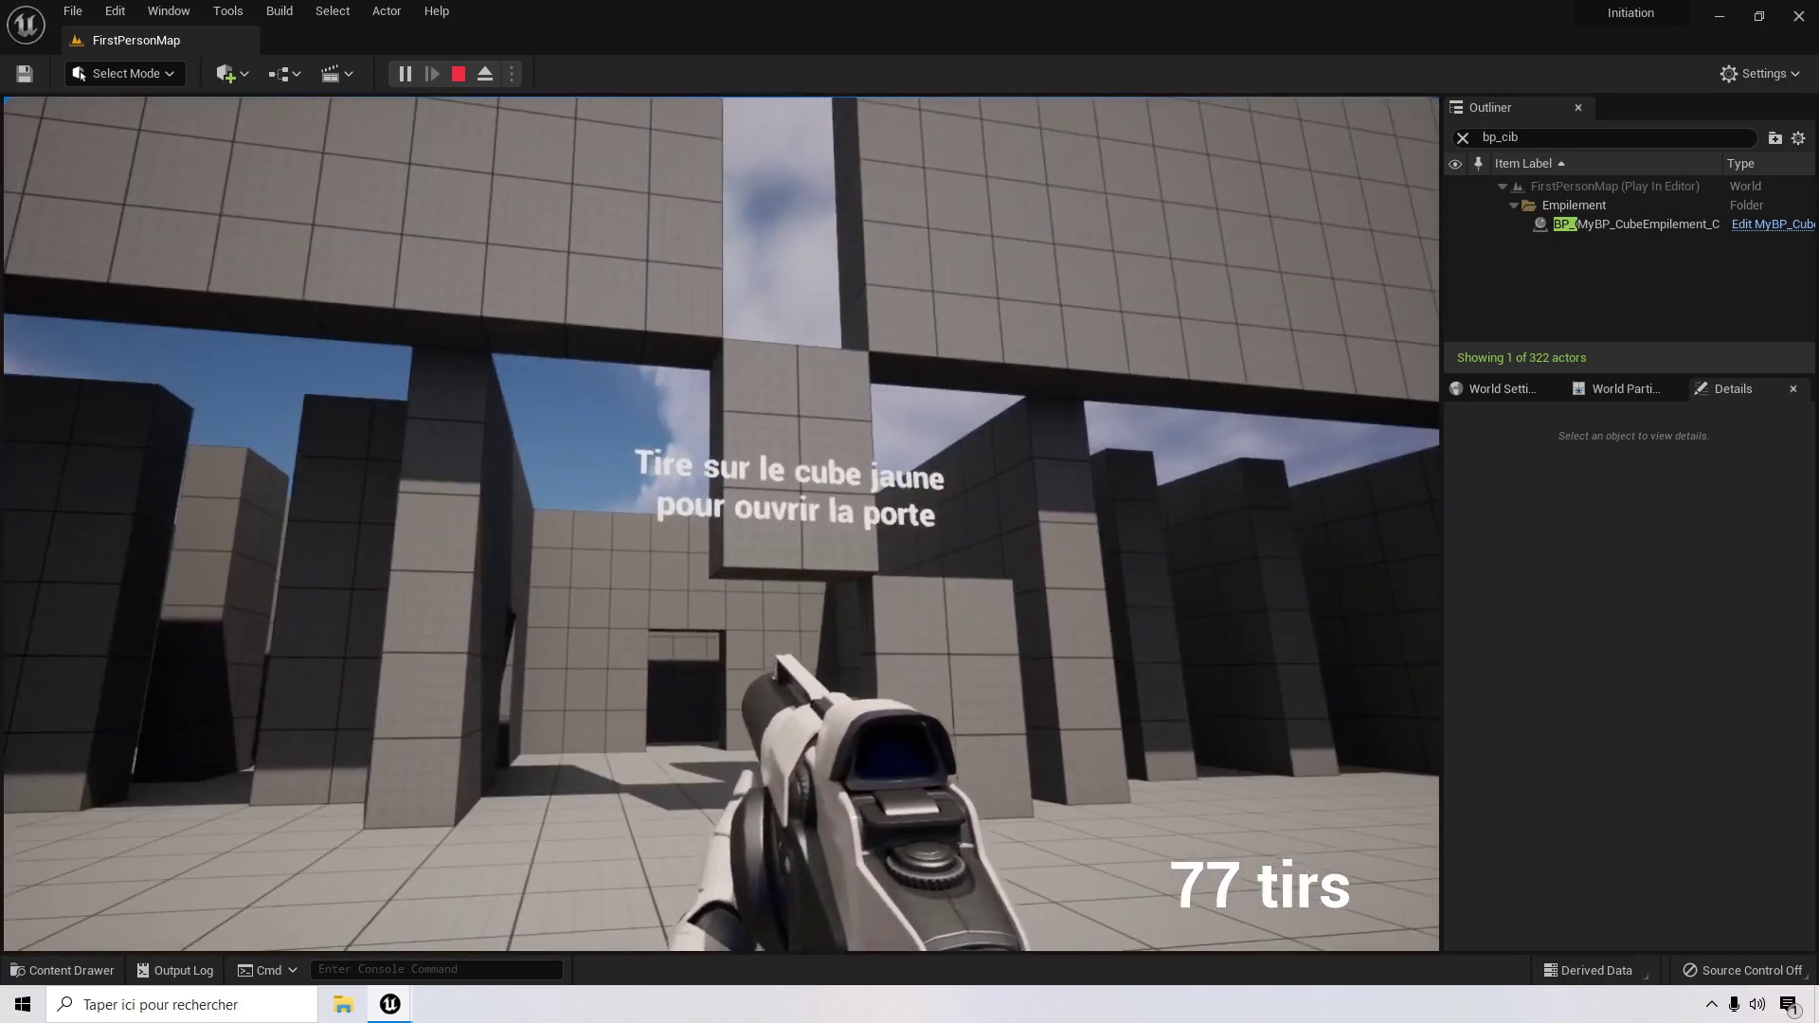
pyautogui.press('Escape')
# Step: Lower the raised walls SM_Cube22 and SM_Cube19 on both sides of the door back to floor level
pyautogui.click(806, 490)
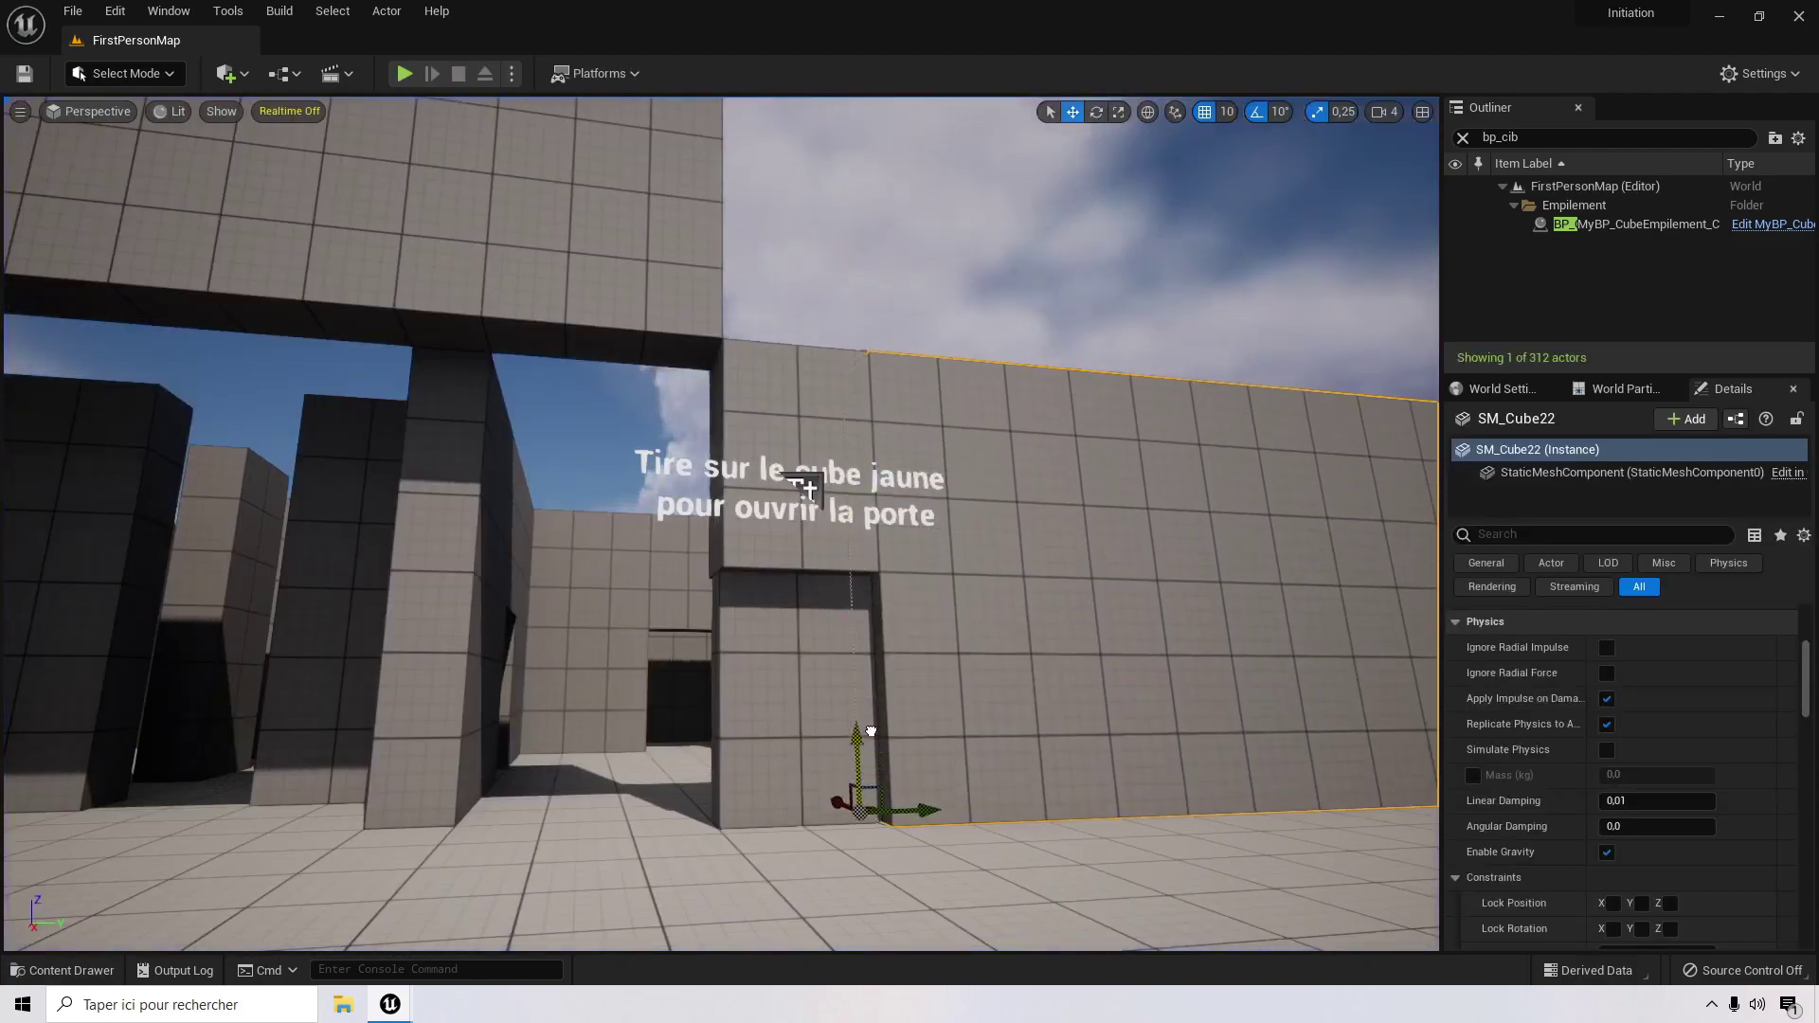
pyautogui.click(398, 218)
pyautogui.moveTo(398, 218); pyautogui.dragTo(236, 171, button='right')
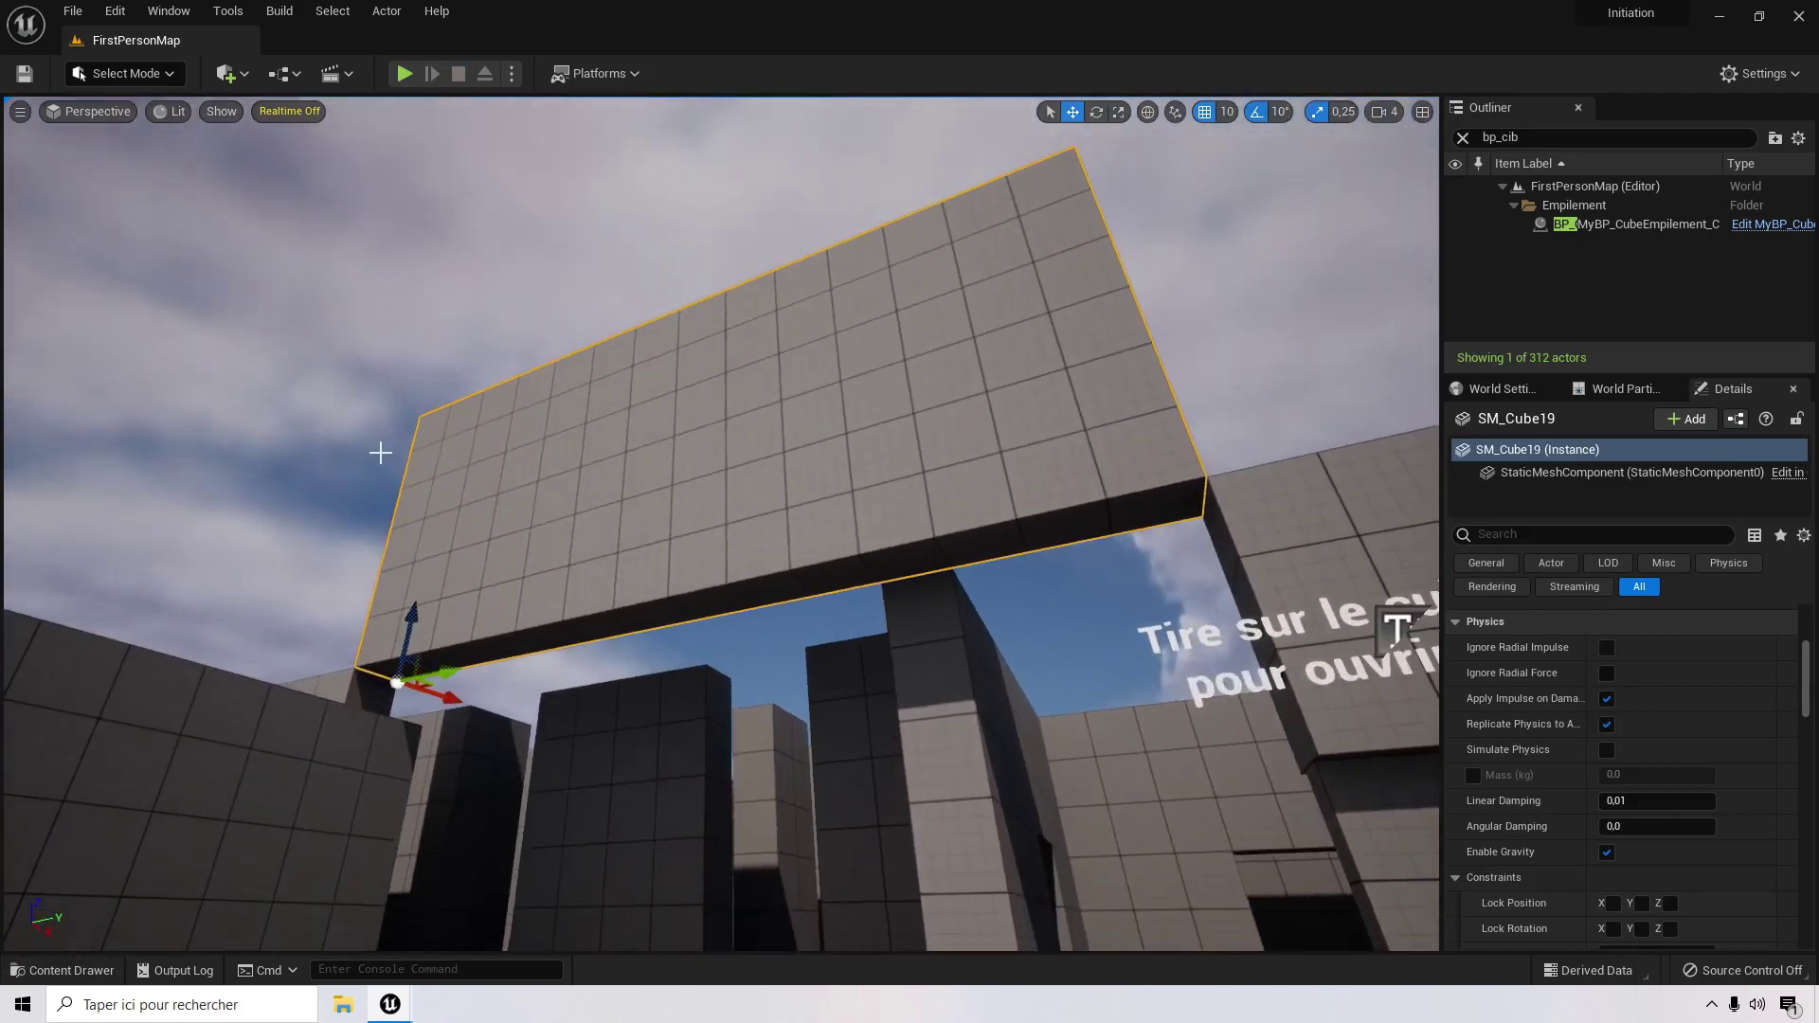
pyautogui.moveTo(398, 680); pyautogui.dragTo(441, 941)
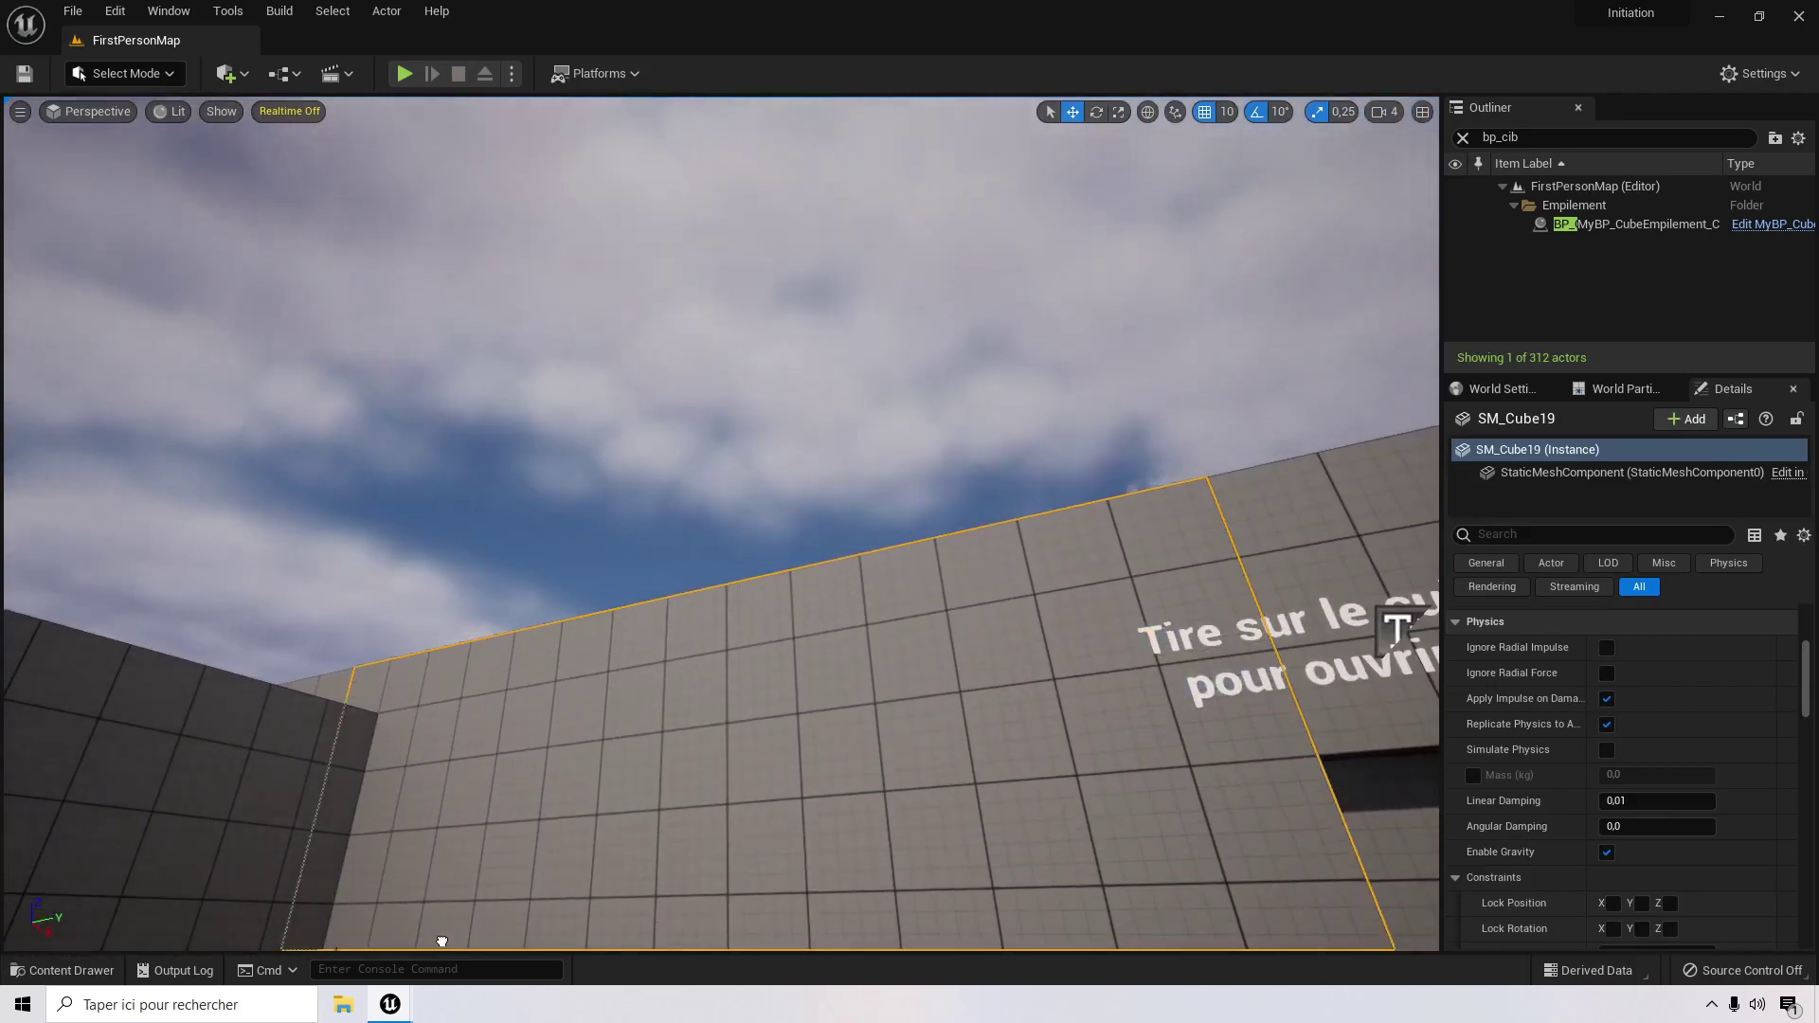
# Step: Examine from above the maze and the rooms behind the MyBP_Porte door
pyautogui.moveTo(540, 549); pyautogui.dragTo(813, 548, button='right')
pyautogui.scroll(-5, 637, 662)
pyautogui.scroll(3, 631, 651)
pyautogui.press('w')
pyautogui.scroll(-3, 813, 548)
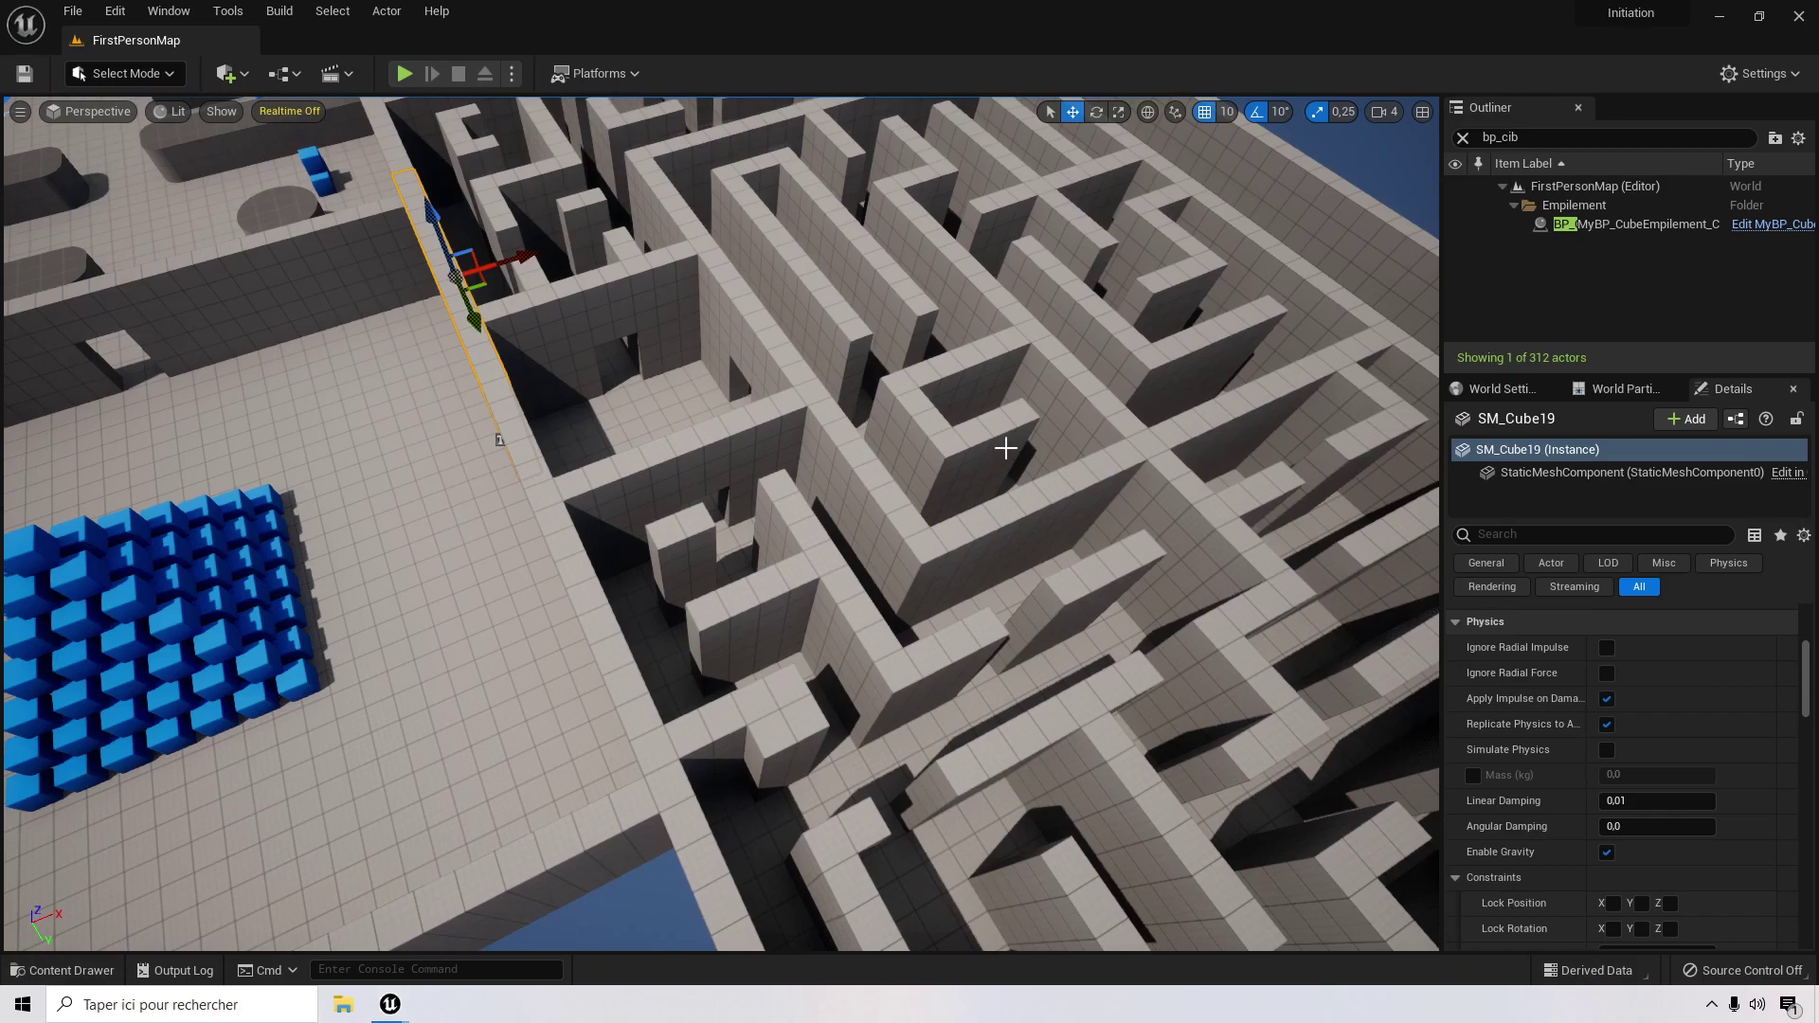
pyautogui.moveTo(896, 398); pyautogui.dragTo(779, 403, button='right')
pyautogui.scroll(1, 897, 390)
pyautogui.scroll(4, 897, 390)
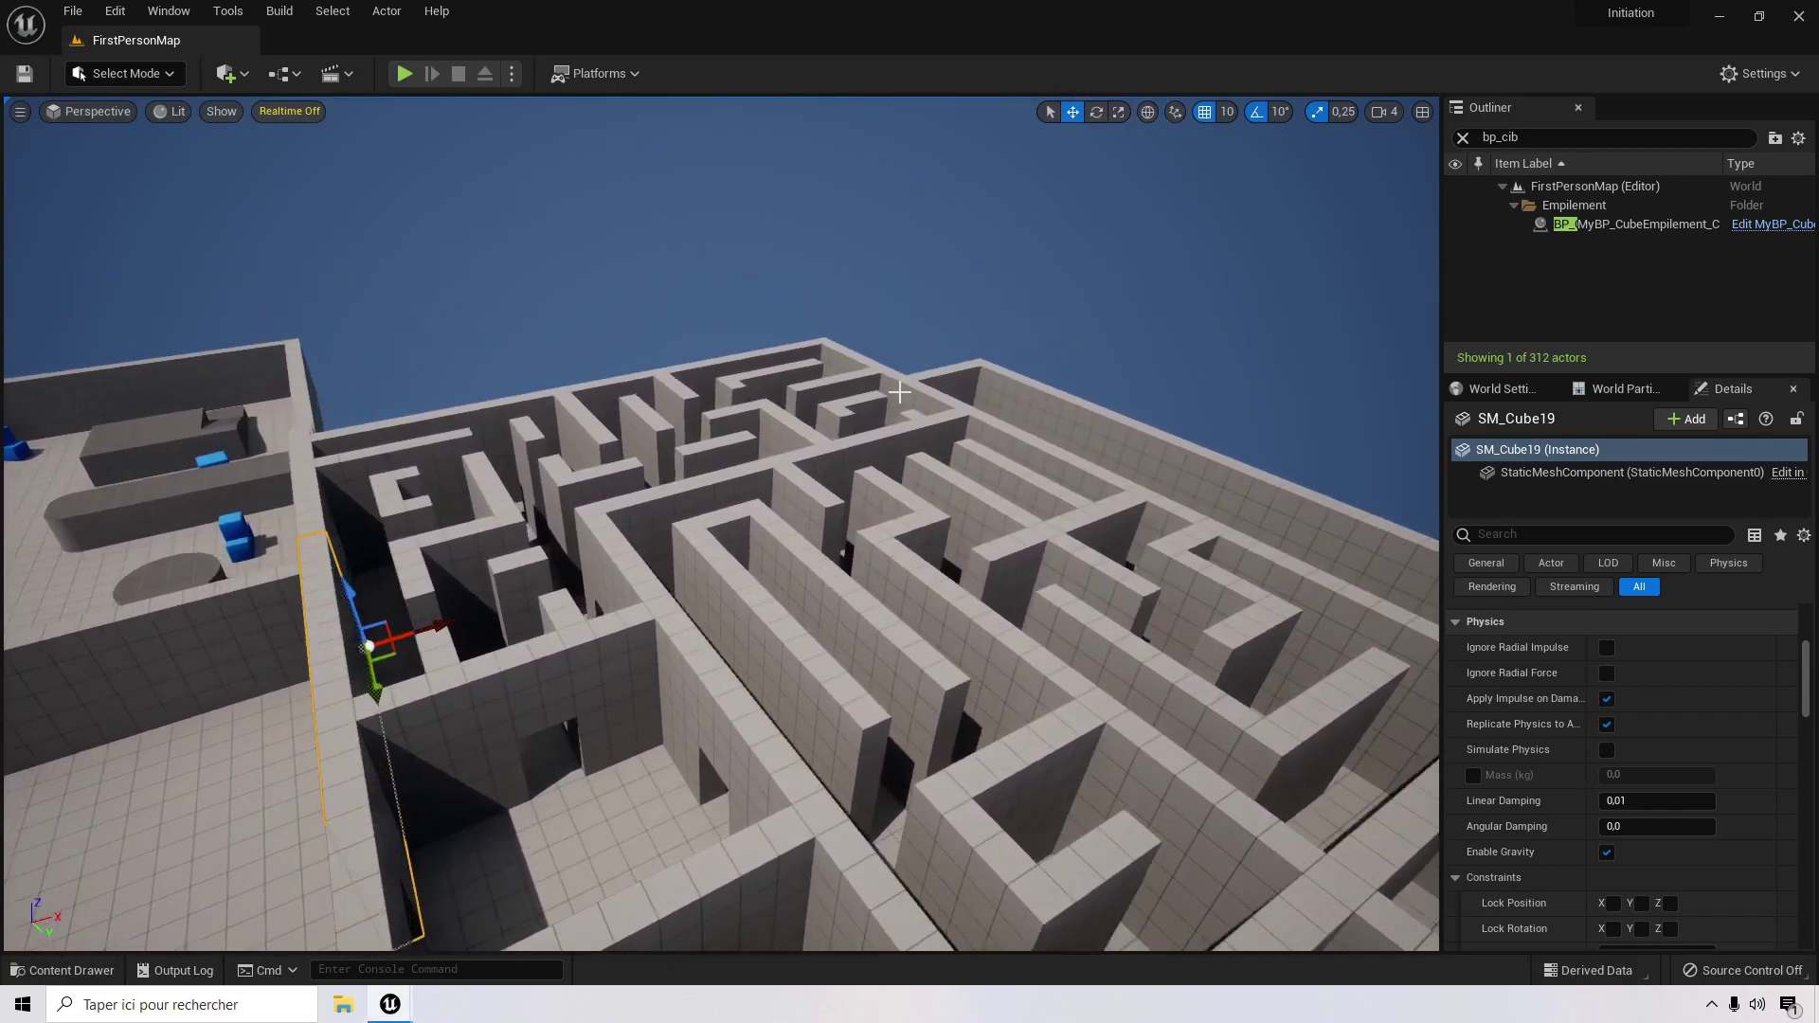
pyautogui.moveTo(898, 390); pyautogui.dragTo(829, 492, button='right')
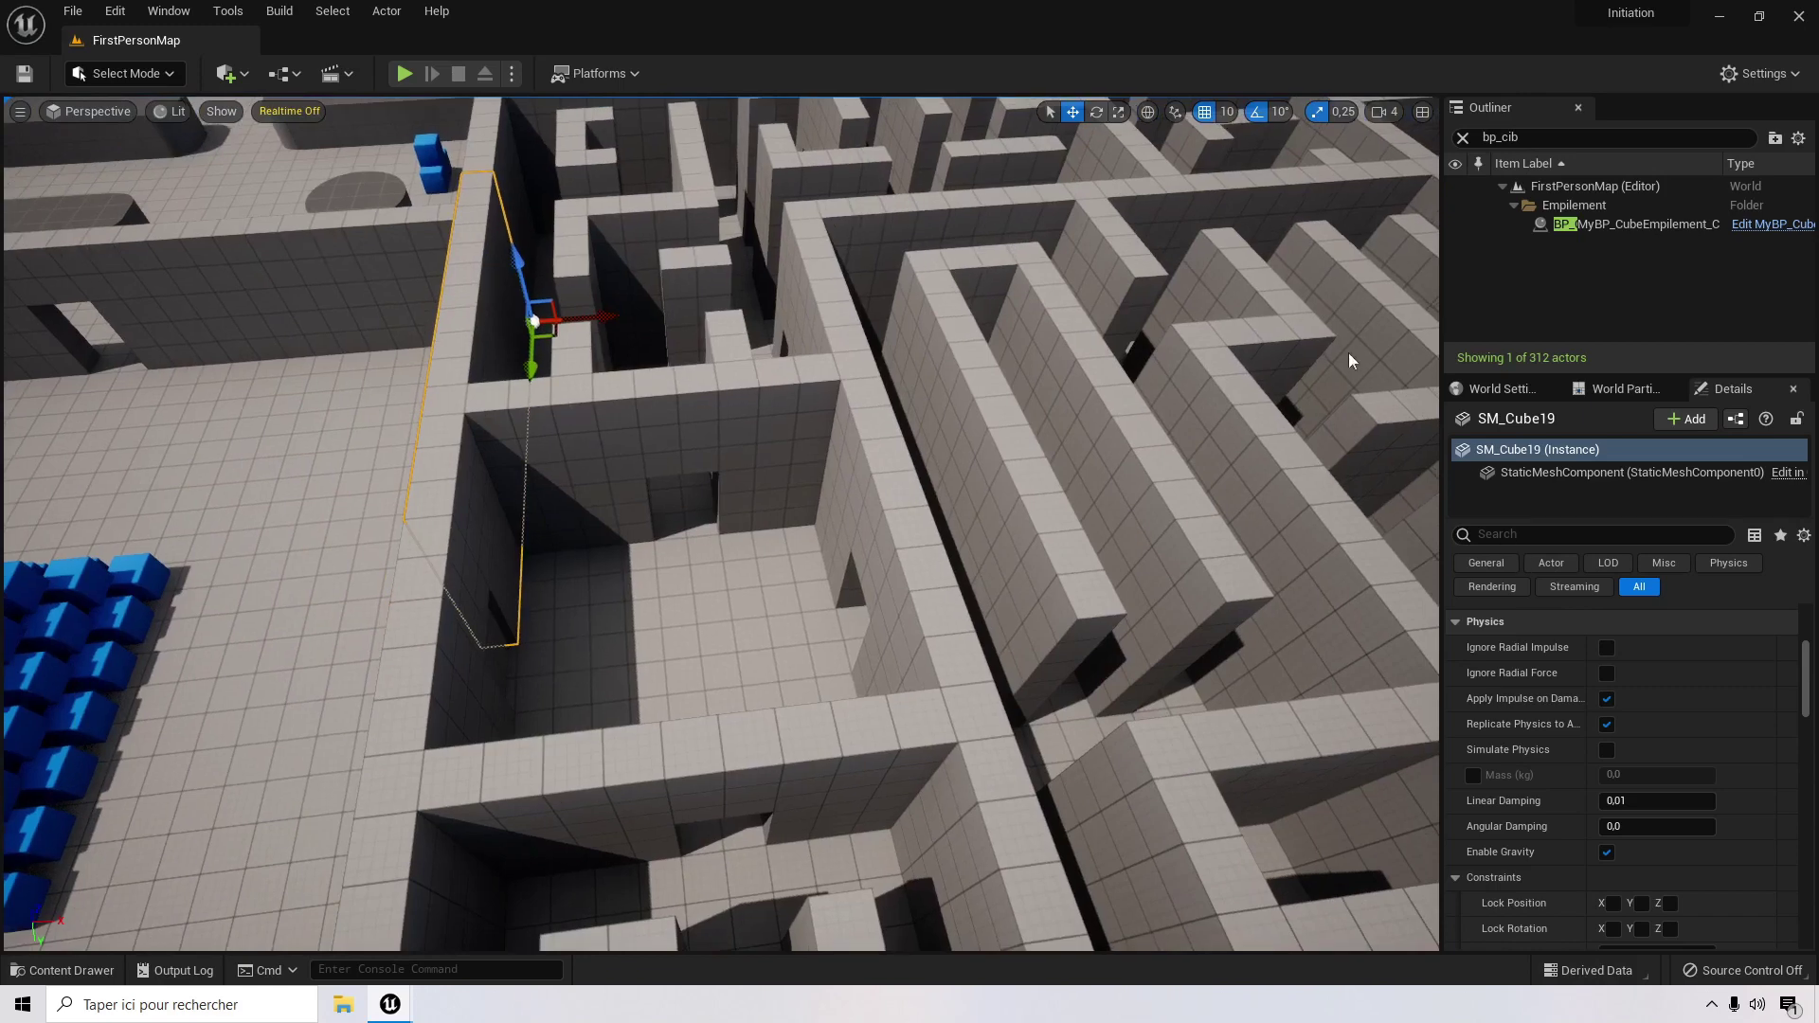
# Step: Select the MyBP_Porte door in the level and clear the Outliner's search filter to list all actors
pyautogui.click(503, 658)
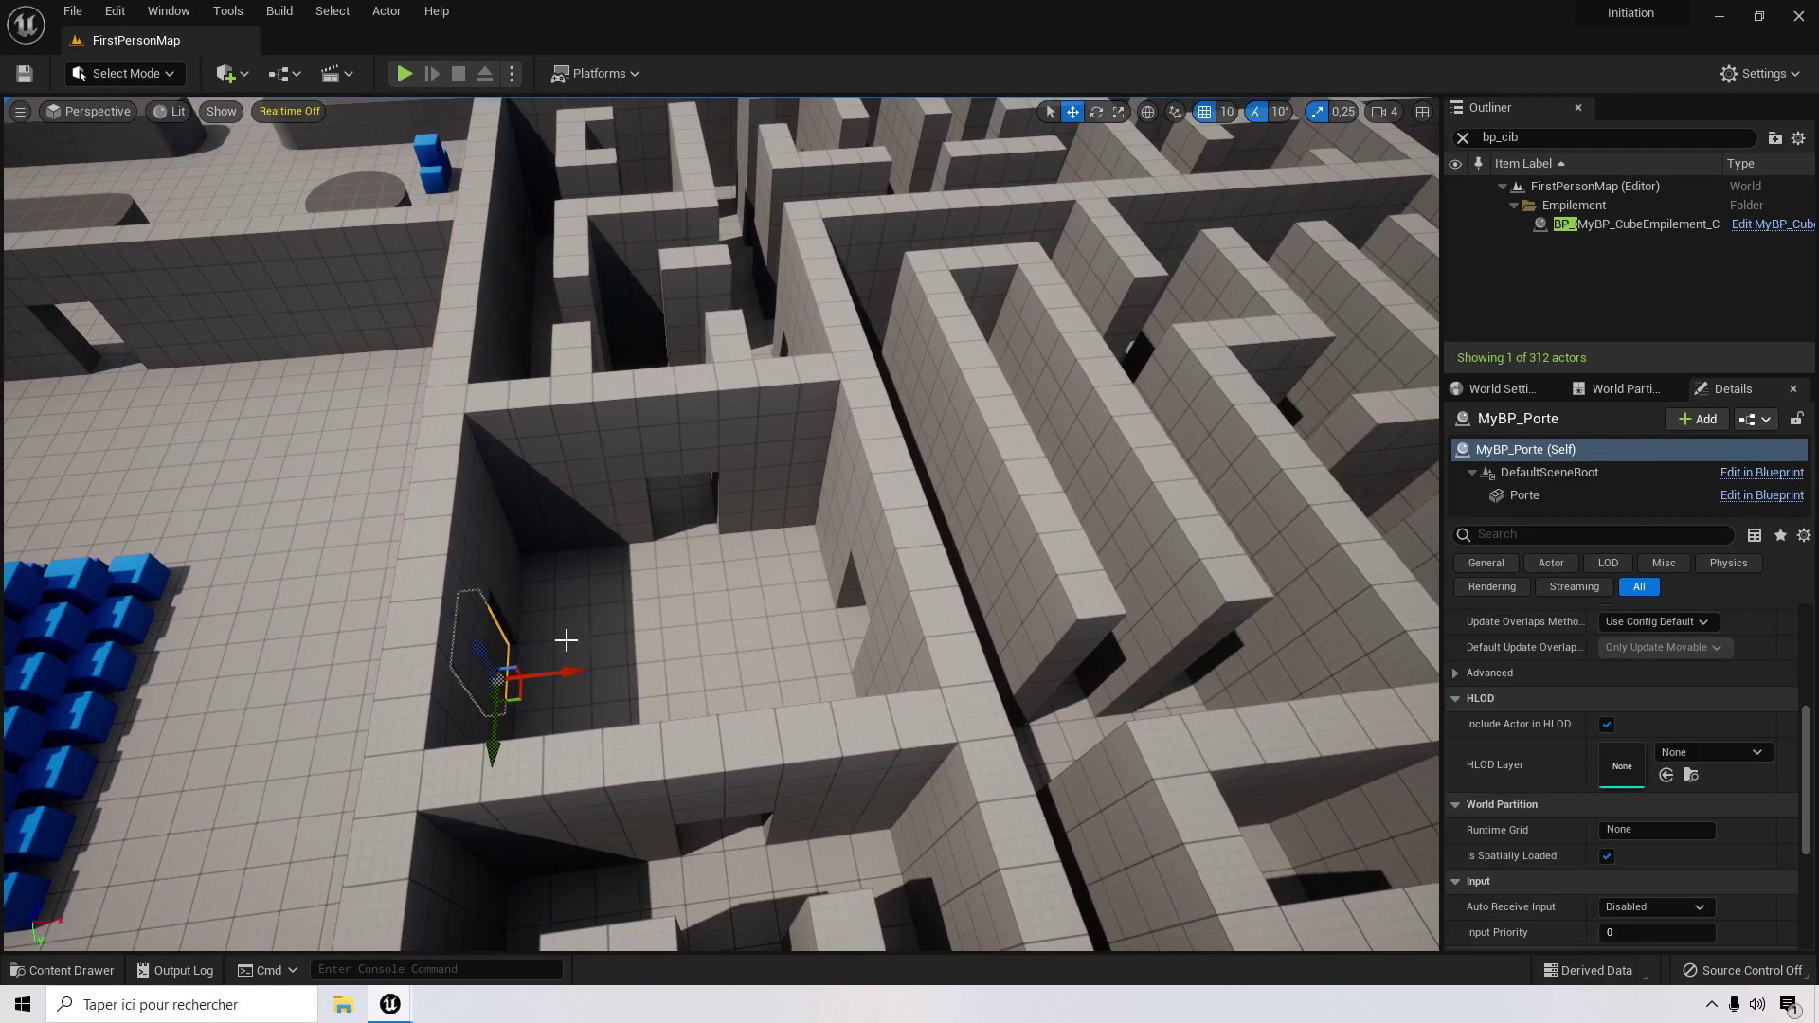
pyautogui.click(1550, 136)
pyautogui.press('BackSpace')
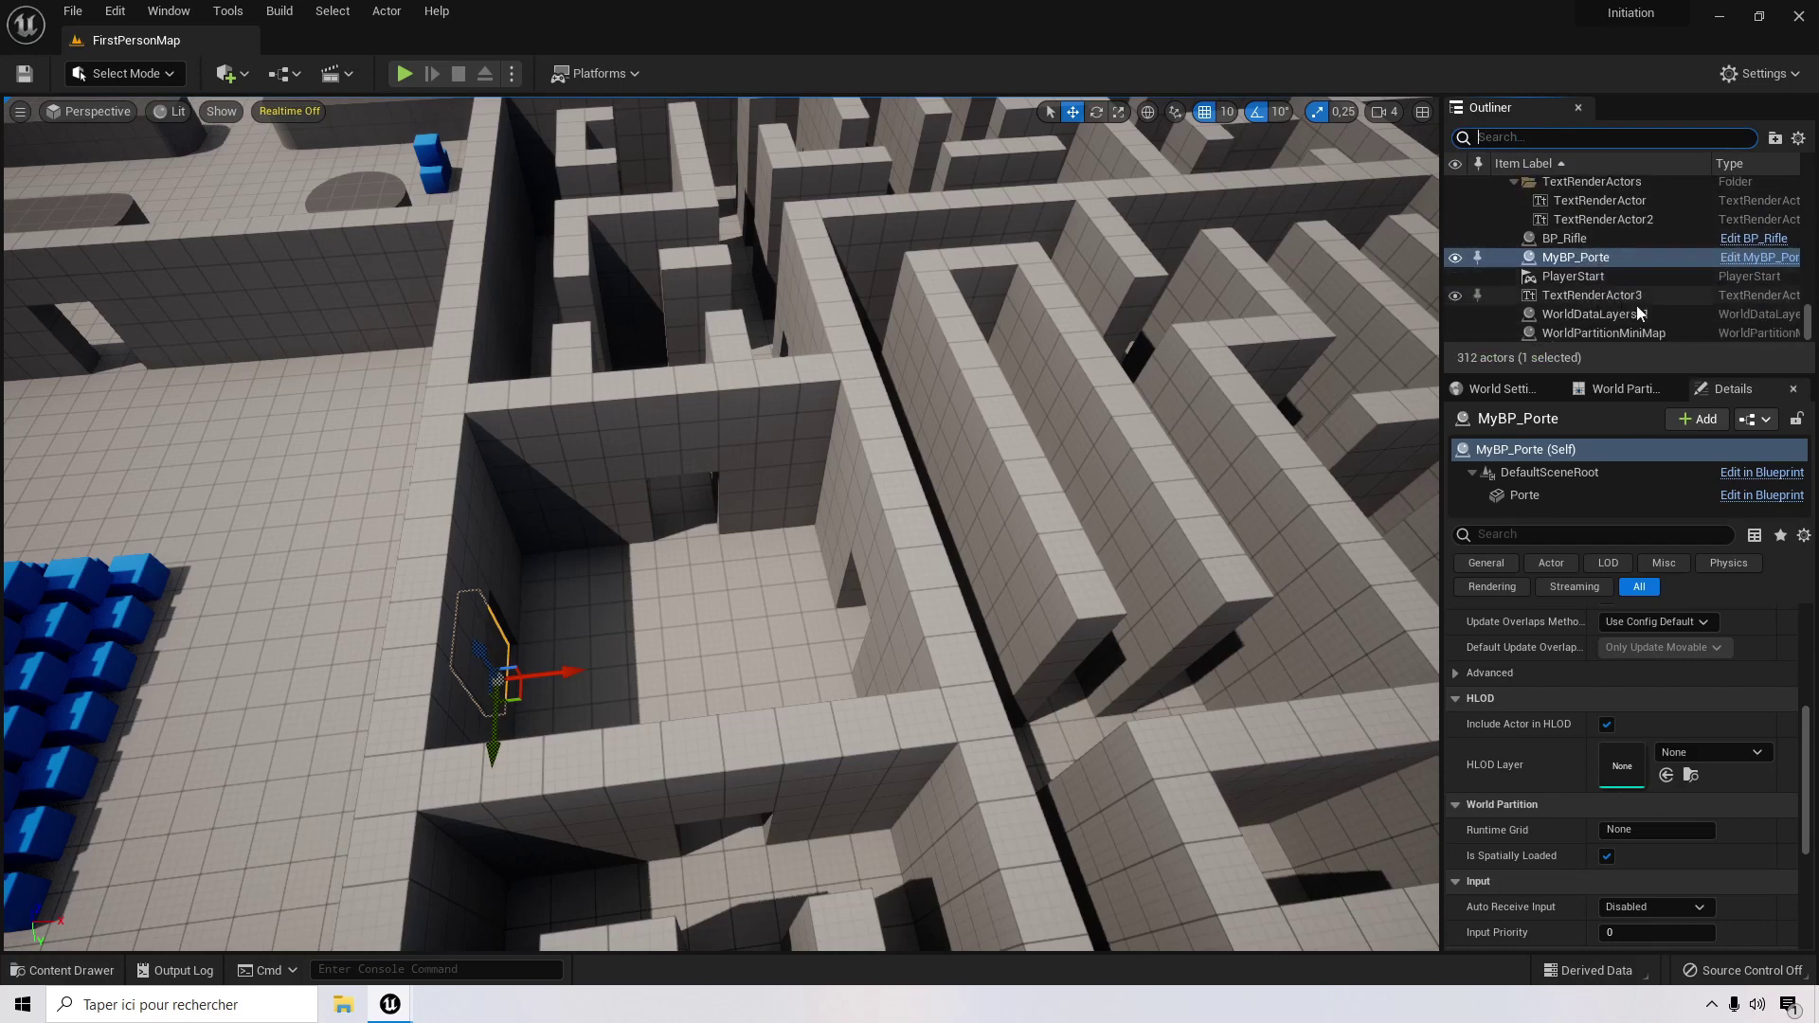
# Step: Locate the TextRenderActor3 text about shooting the yellow cube and move it into the TextRenderActors folder
pyautogui.click(1592, 295)
pyautogui.moveTo(584, 433); pyautogui.dragTo(606, 422, button='right')
pyautogui.scroll(5, 607, 422)
pyautogui.press('f')
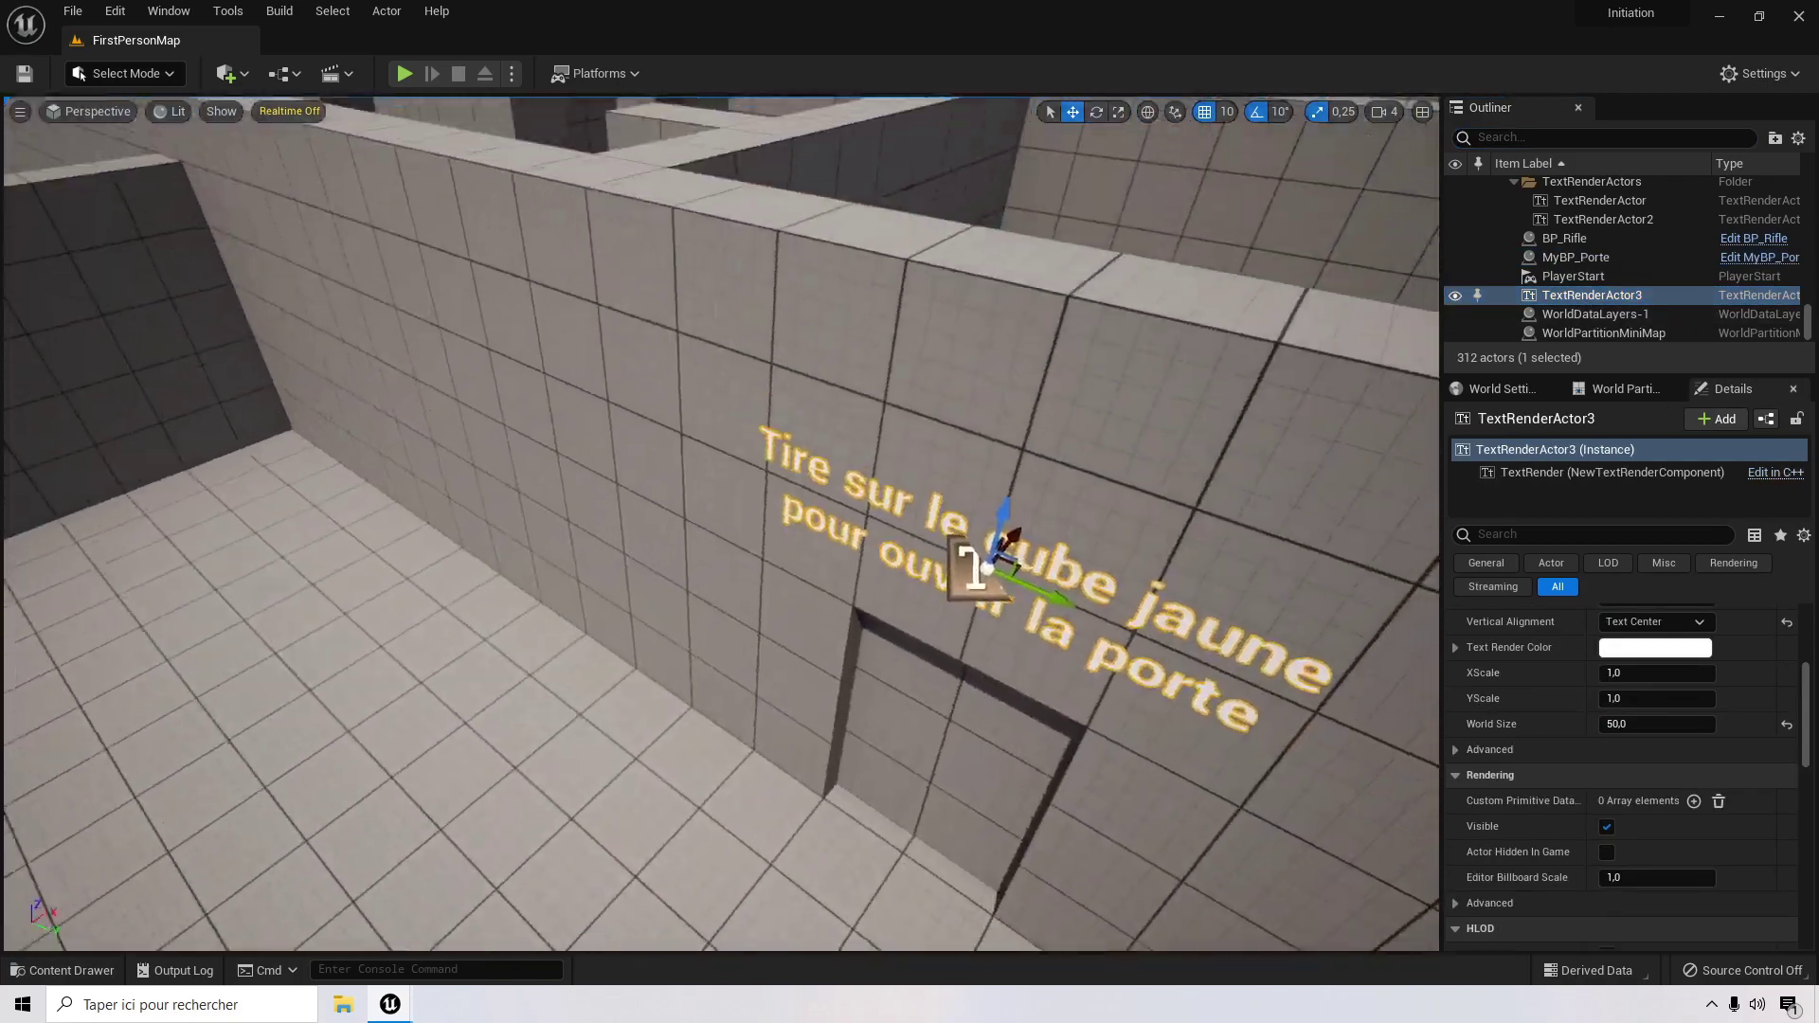
pyautogui.moveTo(1598, 298); pyautogui.dragTo(1610, 184)
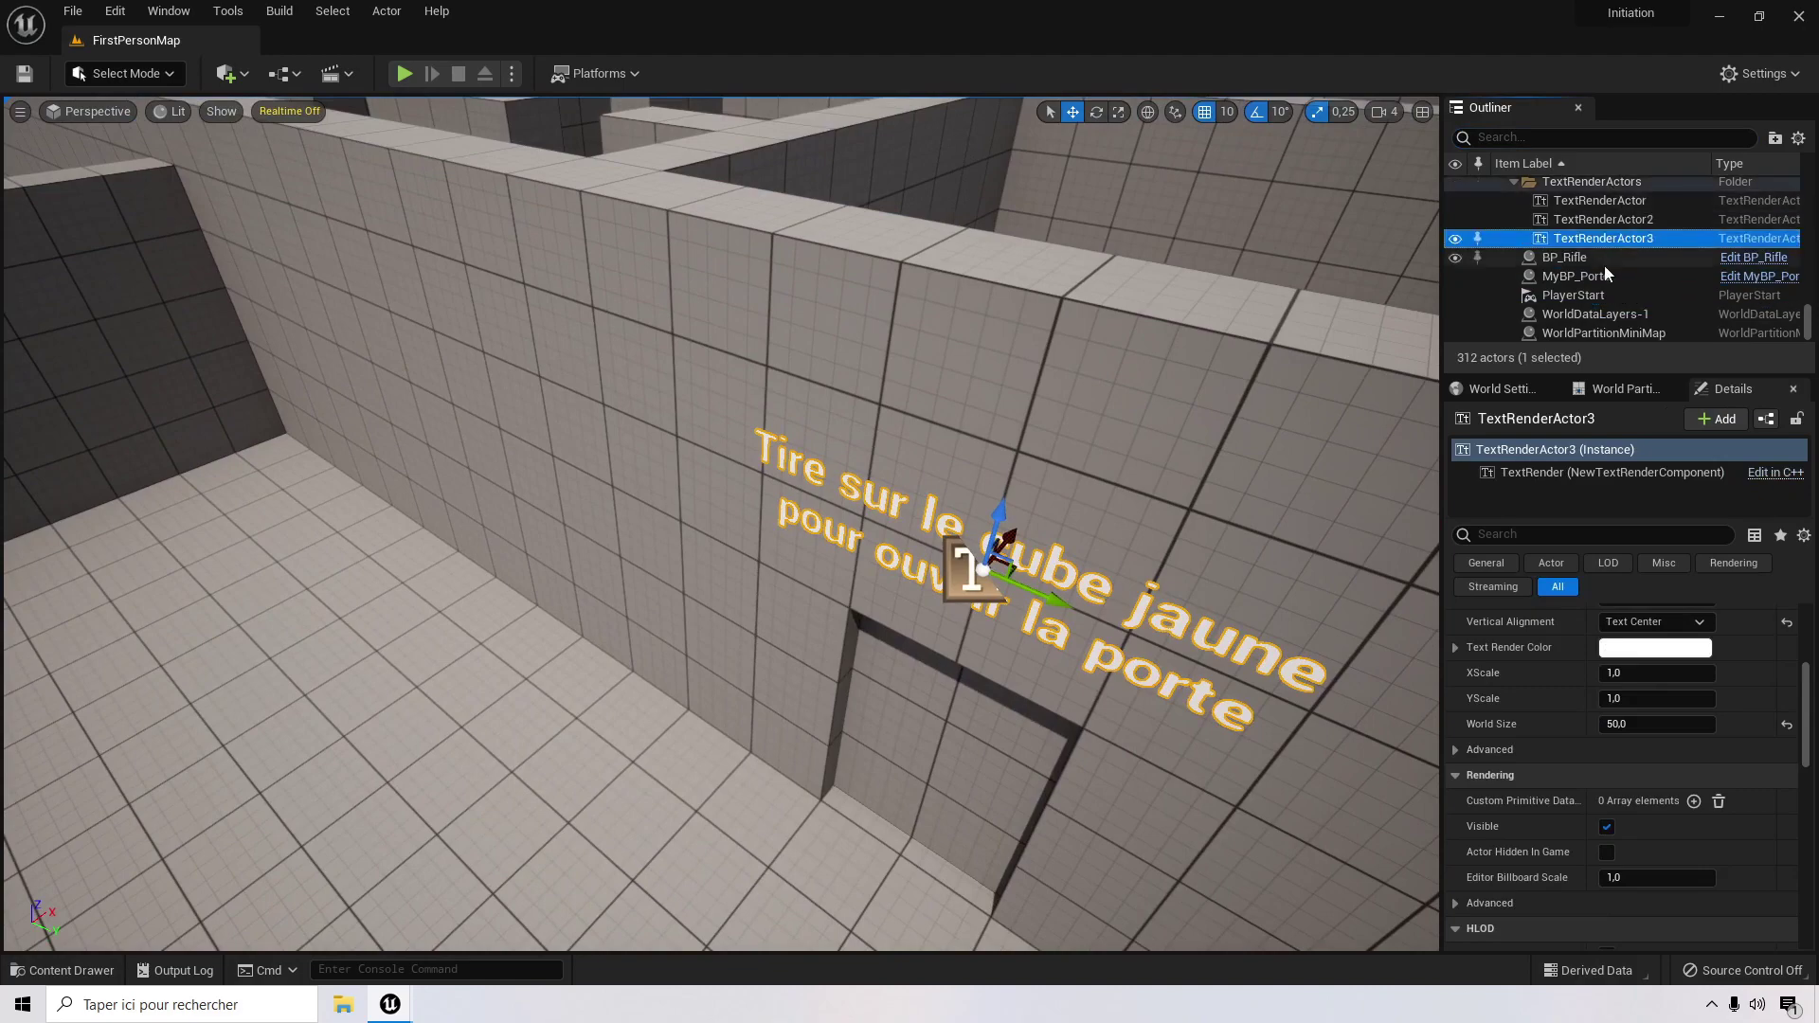
pyautogui.moveTo(1046, 451); pyautogui.dragTo(1145, 433, button='right')
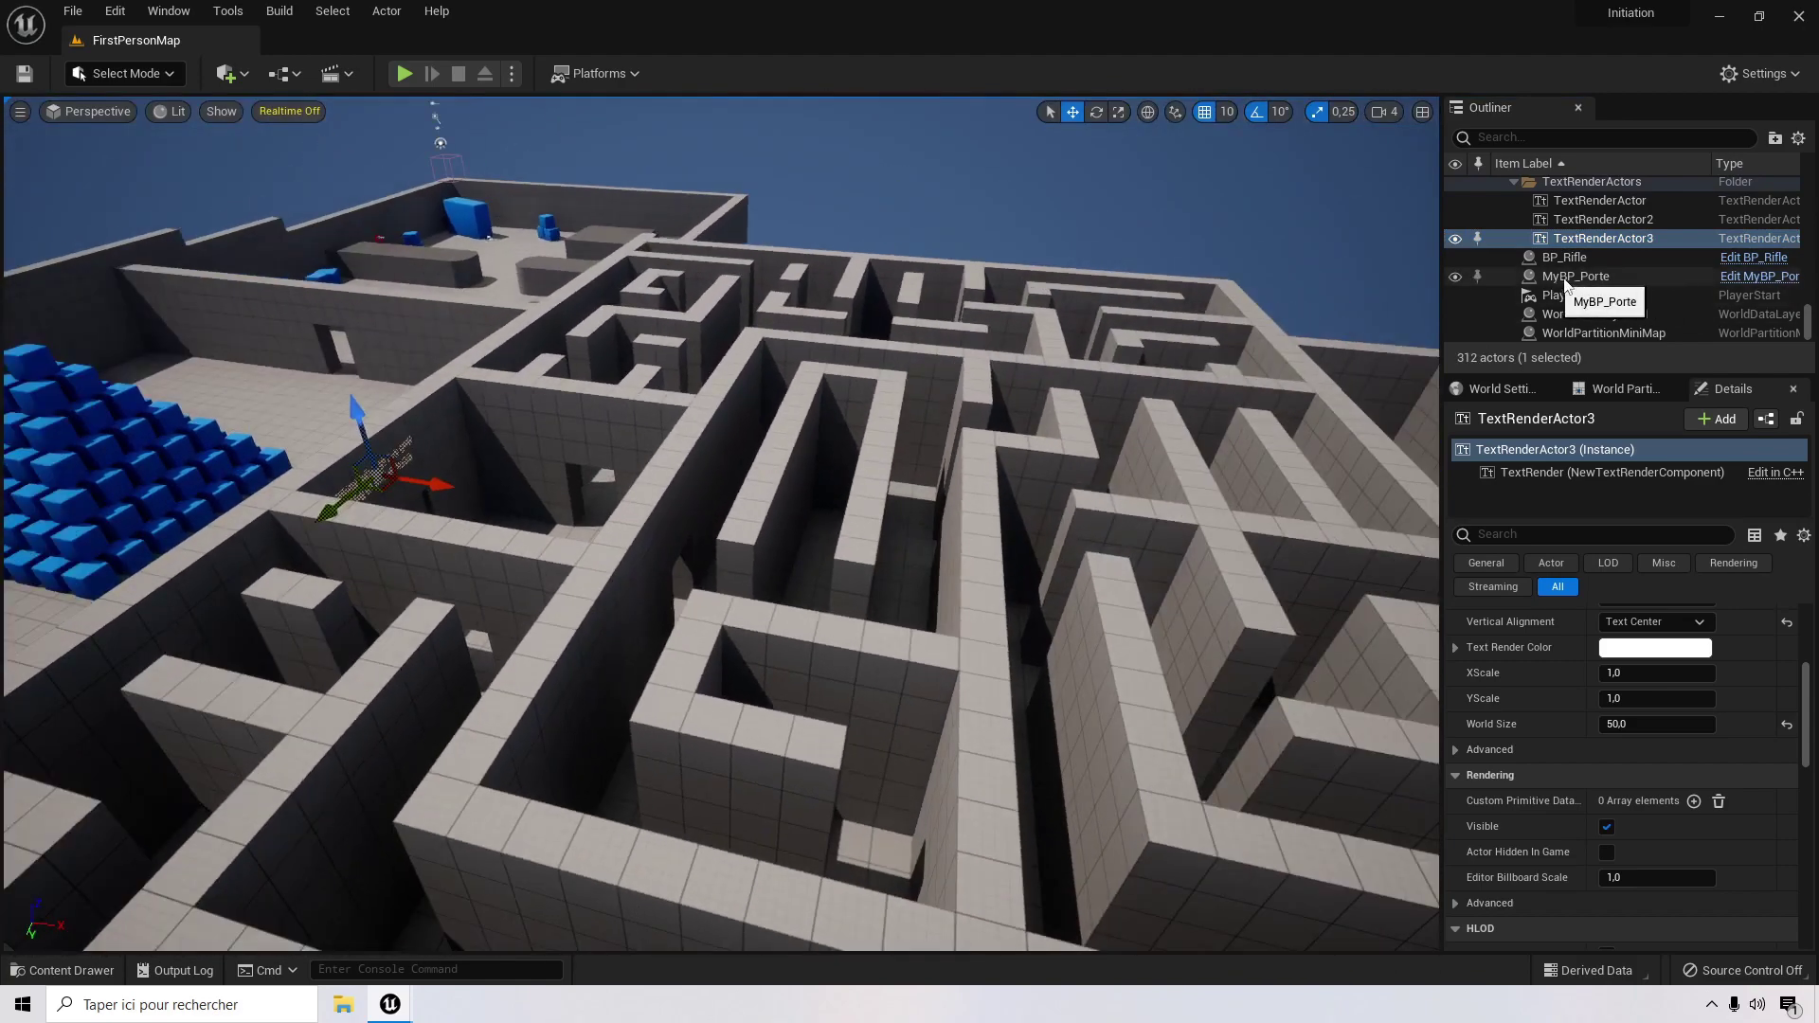
# Step: Collapse the TextRenderActors and SimulatedCubes folders in the Outliner and move the MyBP_Porte door into the Portes folder
pyautogui.scroll(3, 1600, 275)
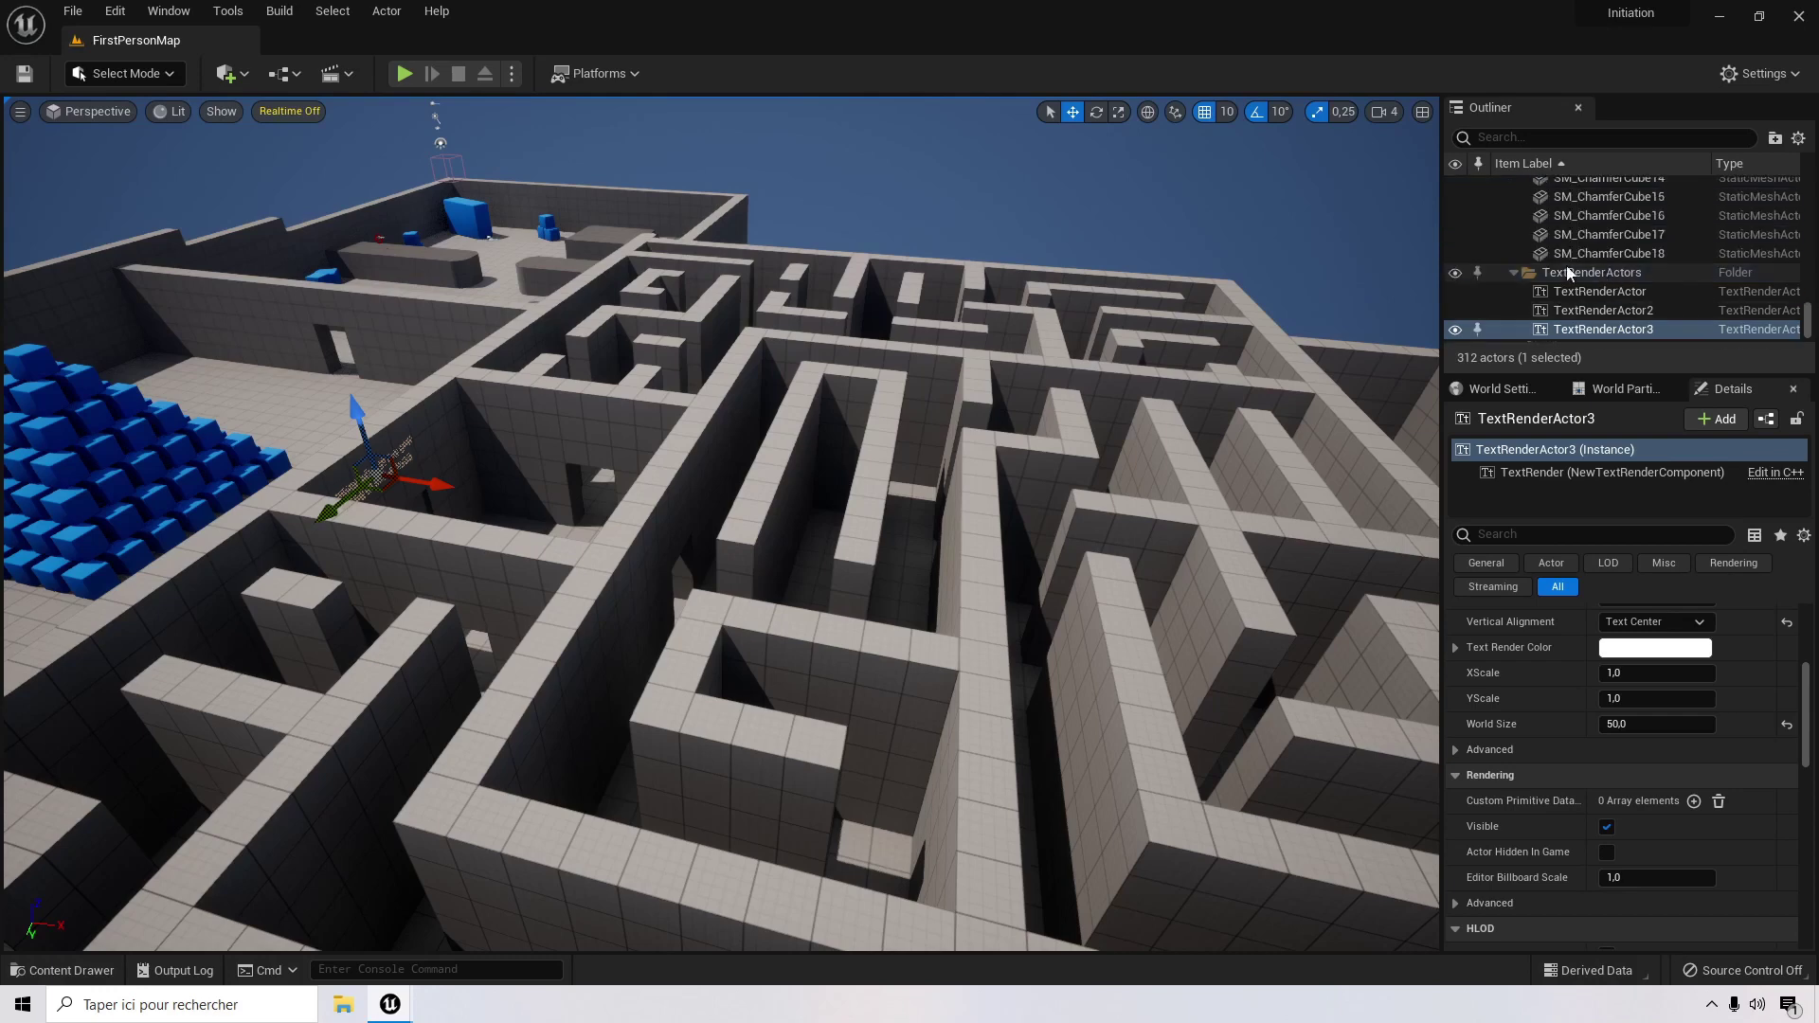
pyautogui.click(1513, 273)
pyautogui.scroll(10, 1596, 264)
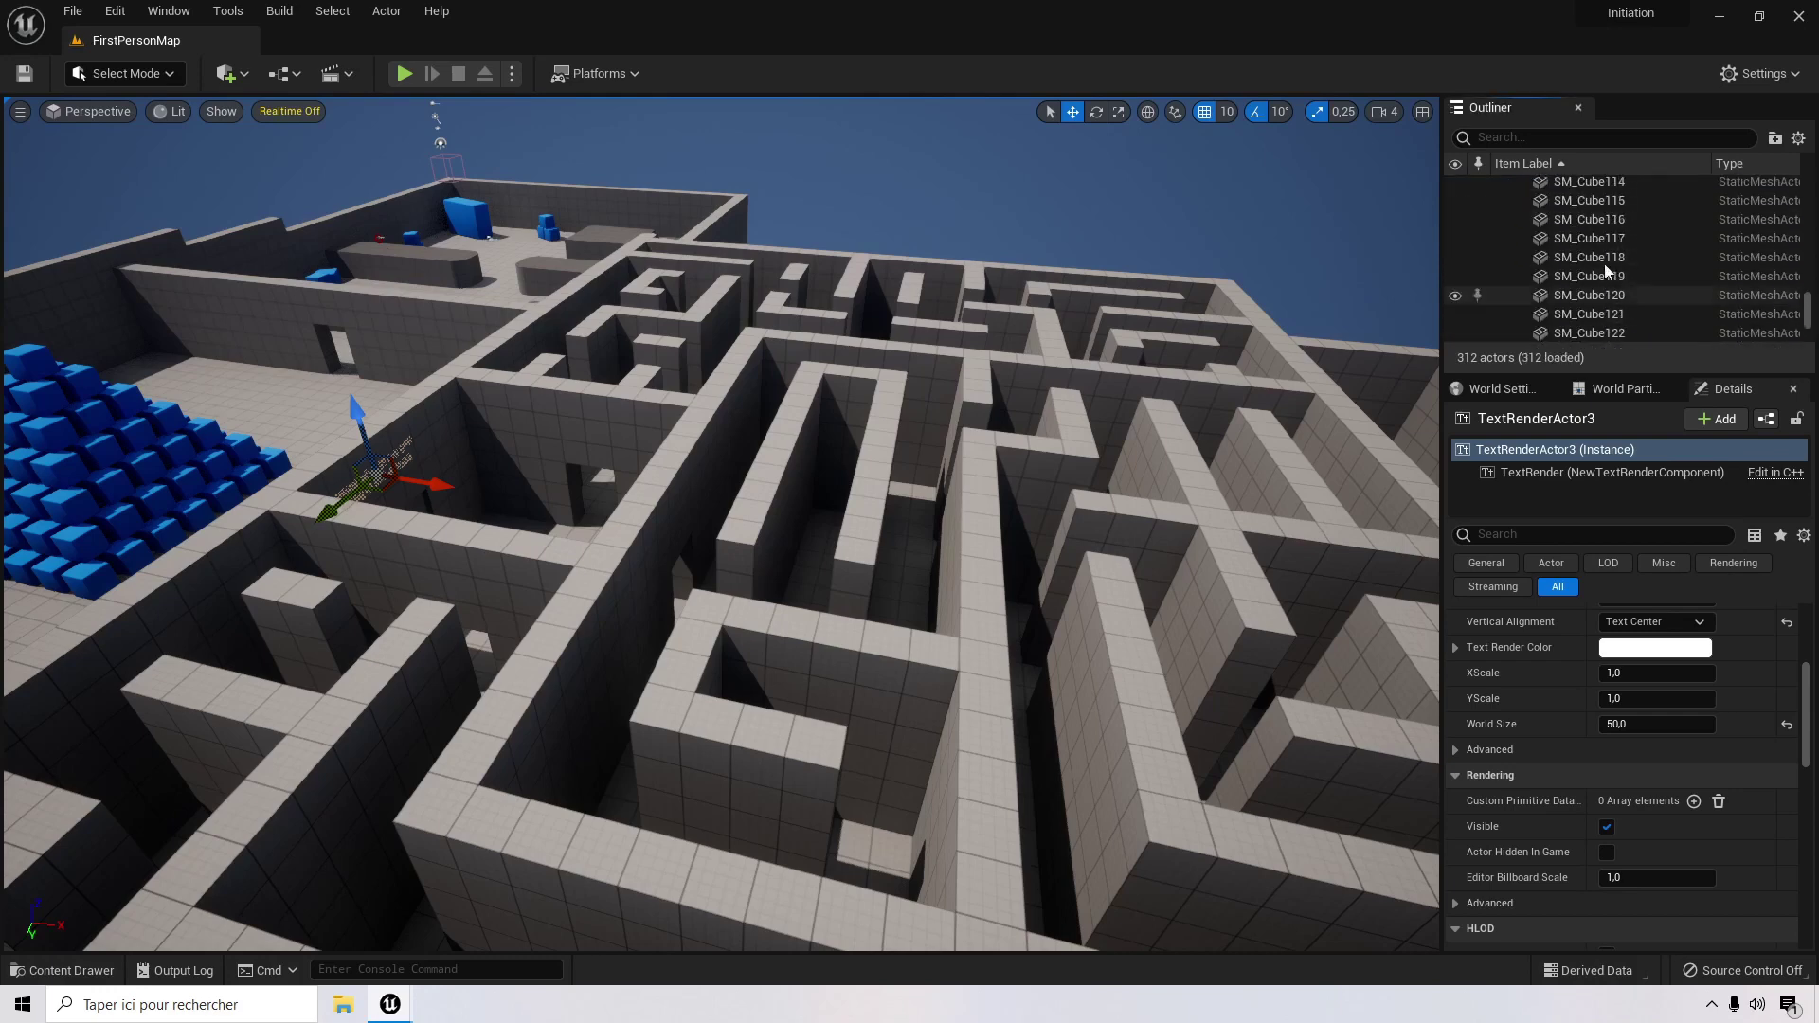
pyautogui.click(1514, 324)
pyautogui.scroll(-2, 1561, 307)
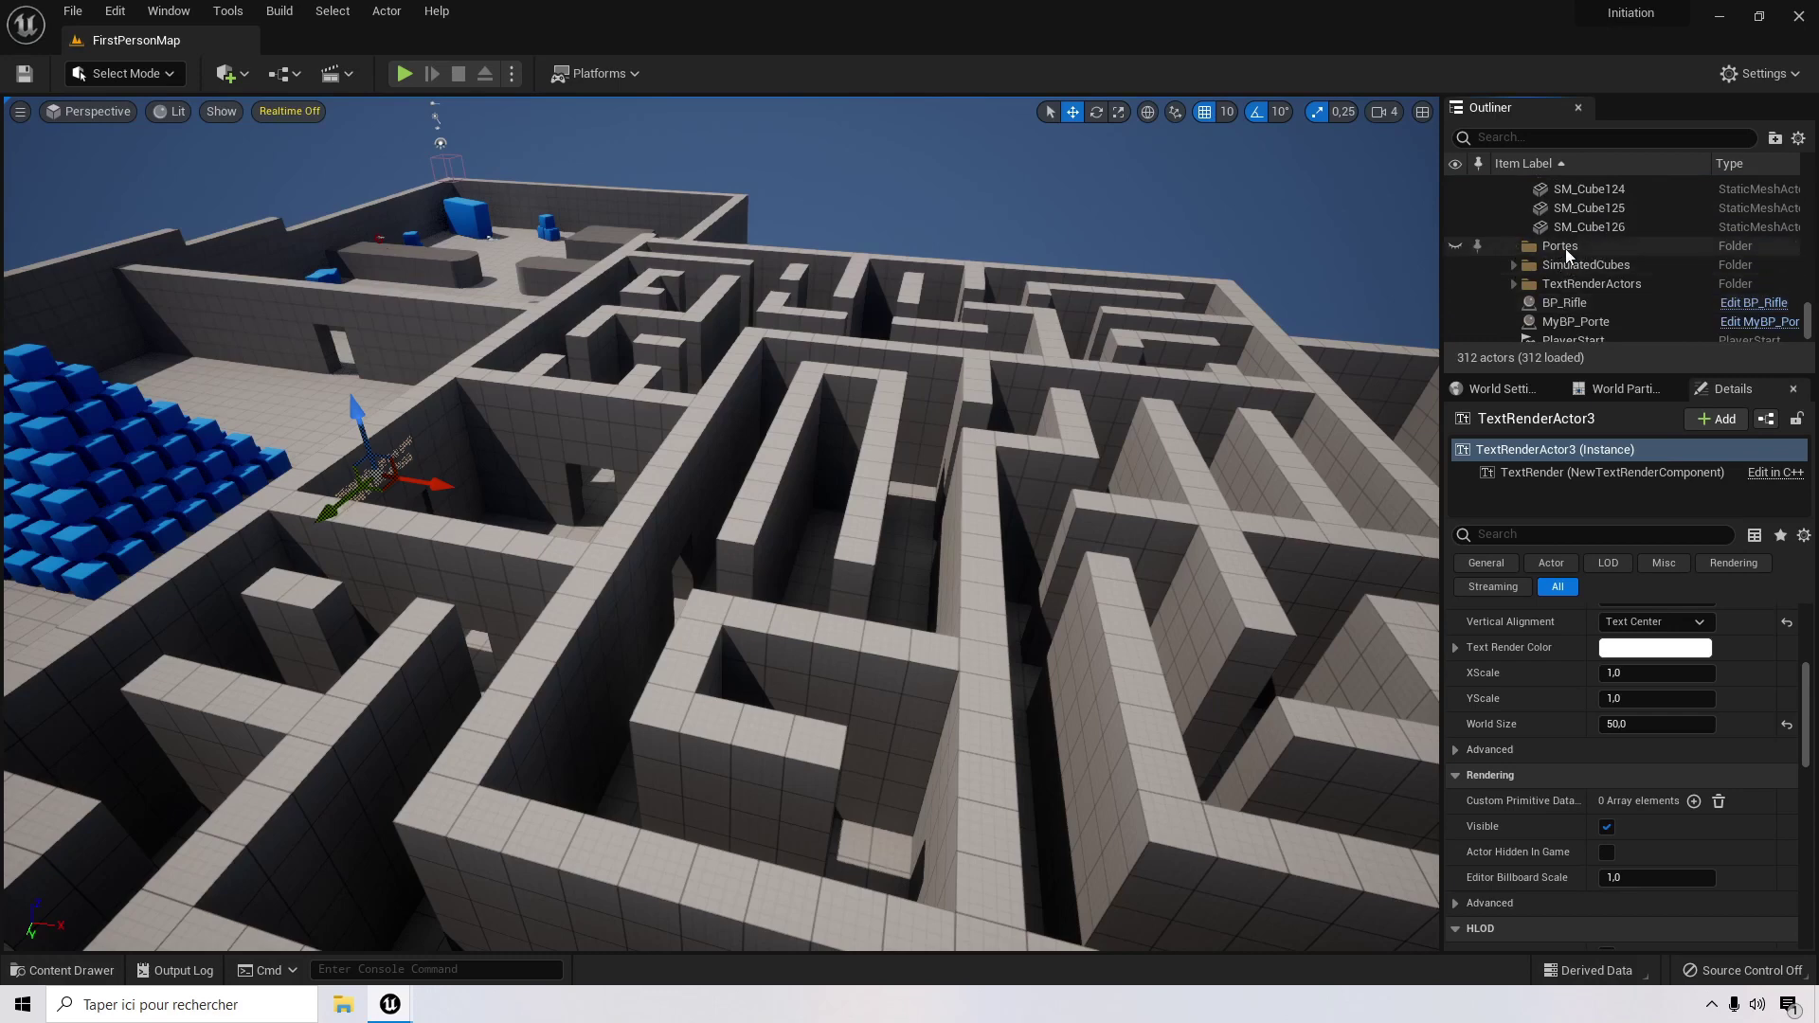
pyautogui.scroll(-1, 1586, 284)
pyautogui.moveTo(1601, 294); pyautogui.dragTo(1575, 219)
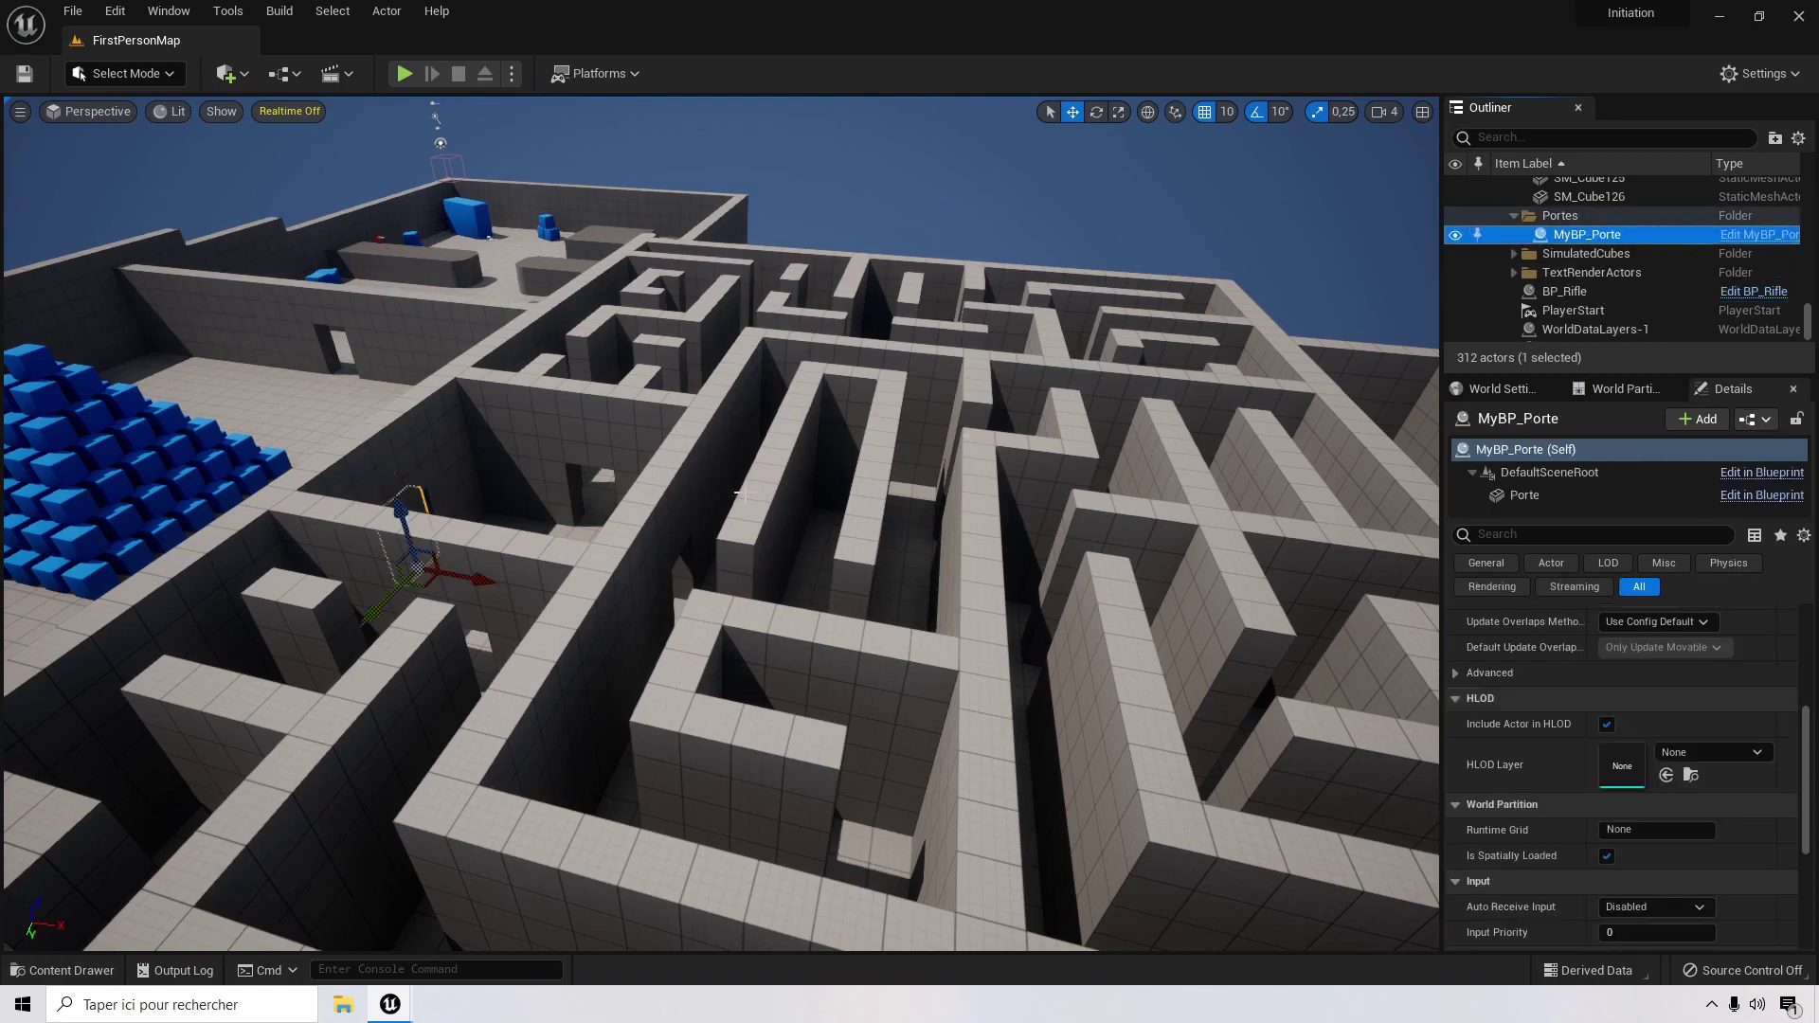
# Step: Duplicate the MyBP_Porte door along X into the doorway of the small square room's opposite wall
pyautogui.press('f')
pyautogui.moveTo(791, 396); pyautogui.dragTo(775, 284, button='right')
pyautogui.scroll(3, 791, 396)
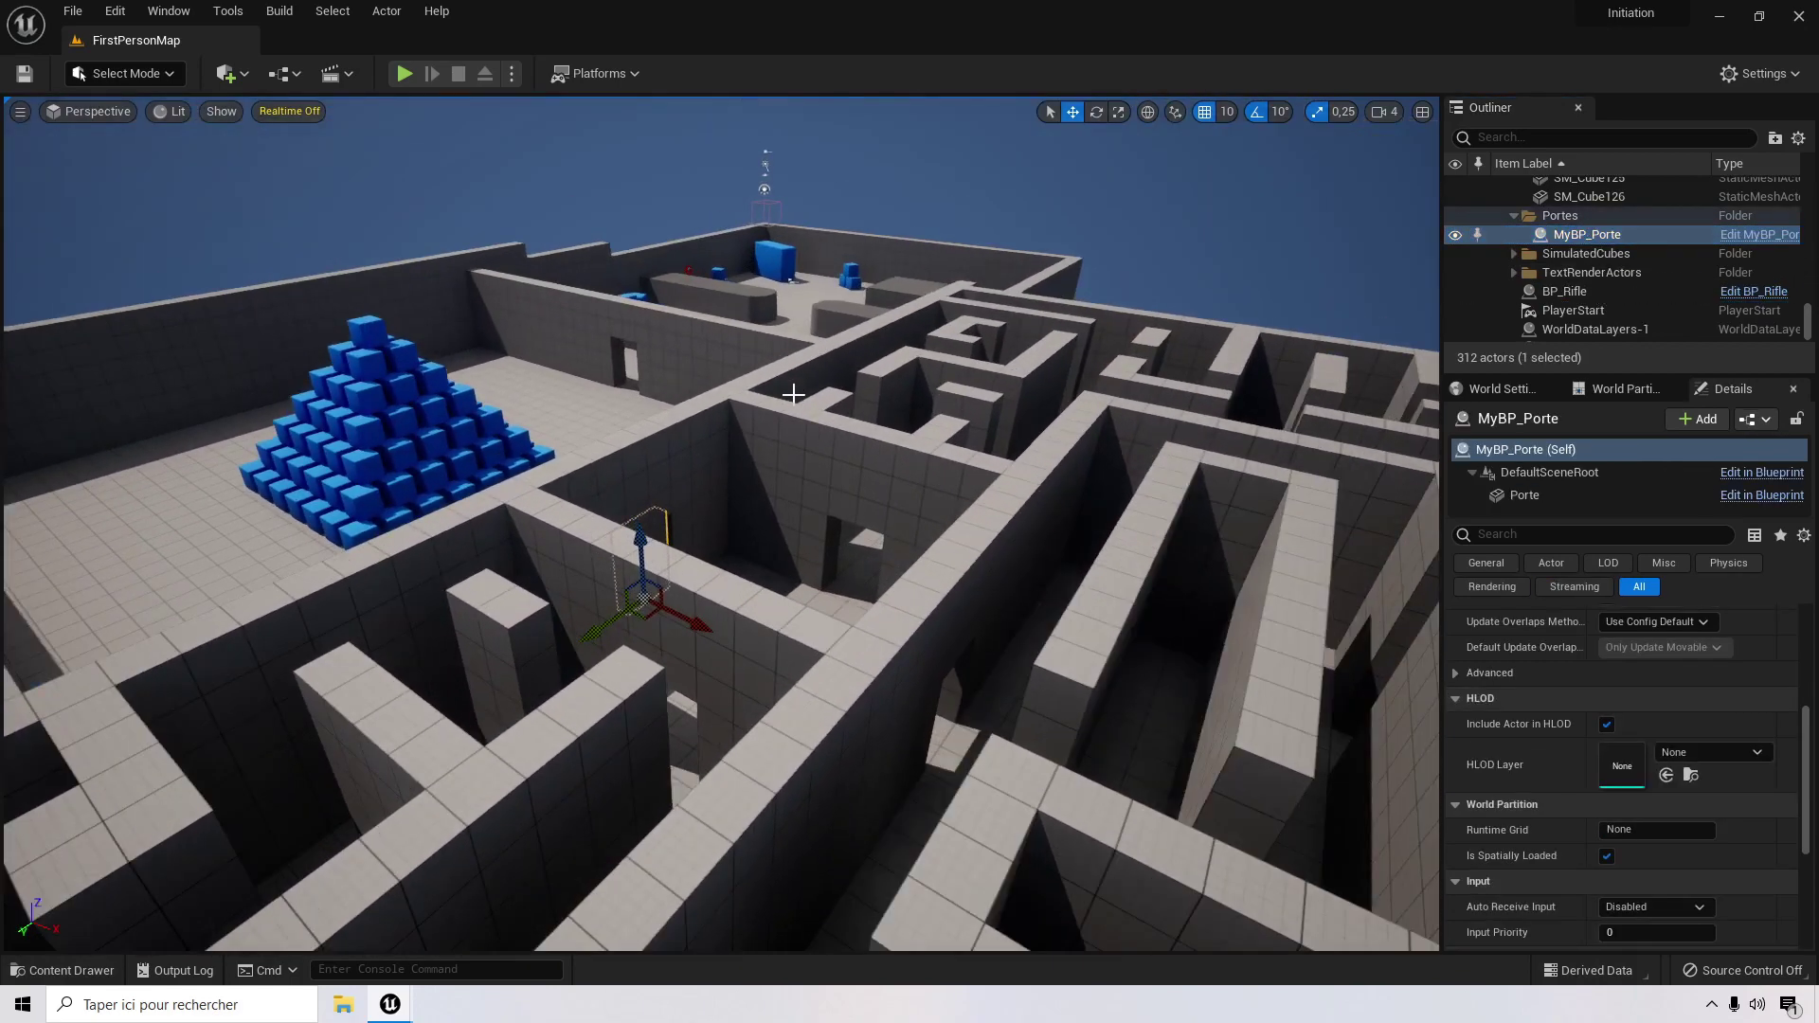
pyautogui.moveTo(791, 396); pyautogui.dragTo(900, 270, button='right')
pyautogui.moveTo(881, 409); pyautogui.dragTo(877, 483, button='right')
pyautogui.scroll(5, 881, 409)
pyautogui.scroll(-3, 882, 409)
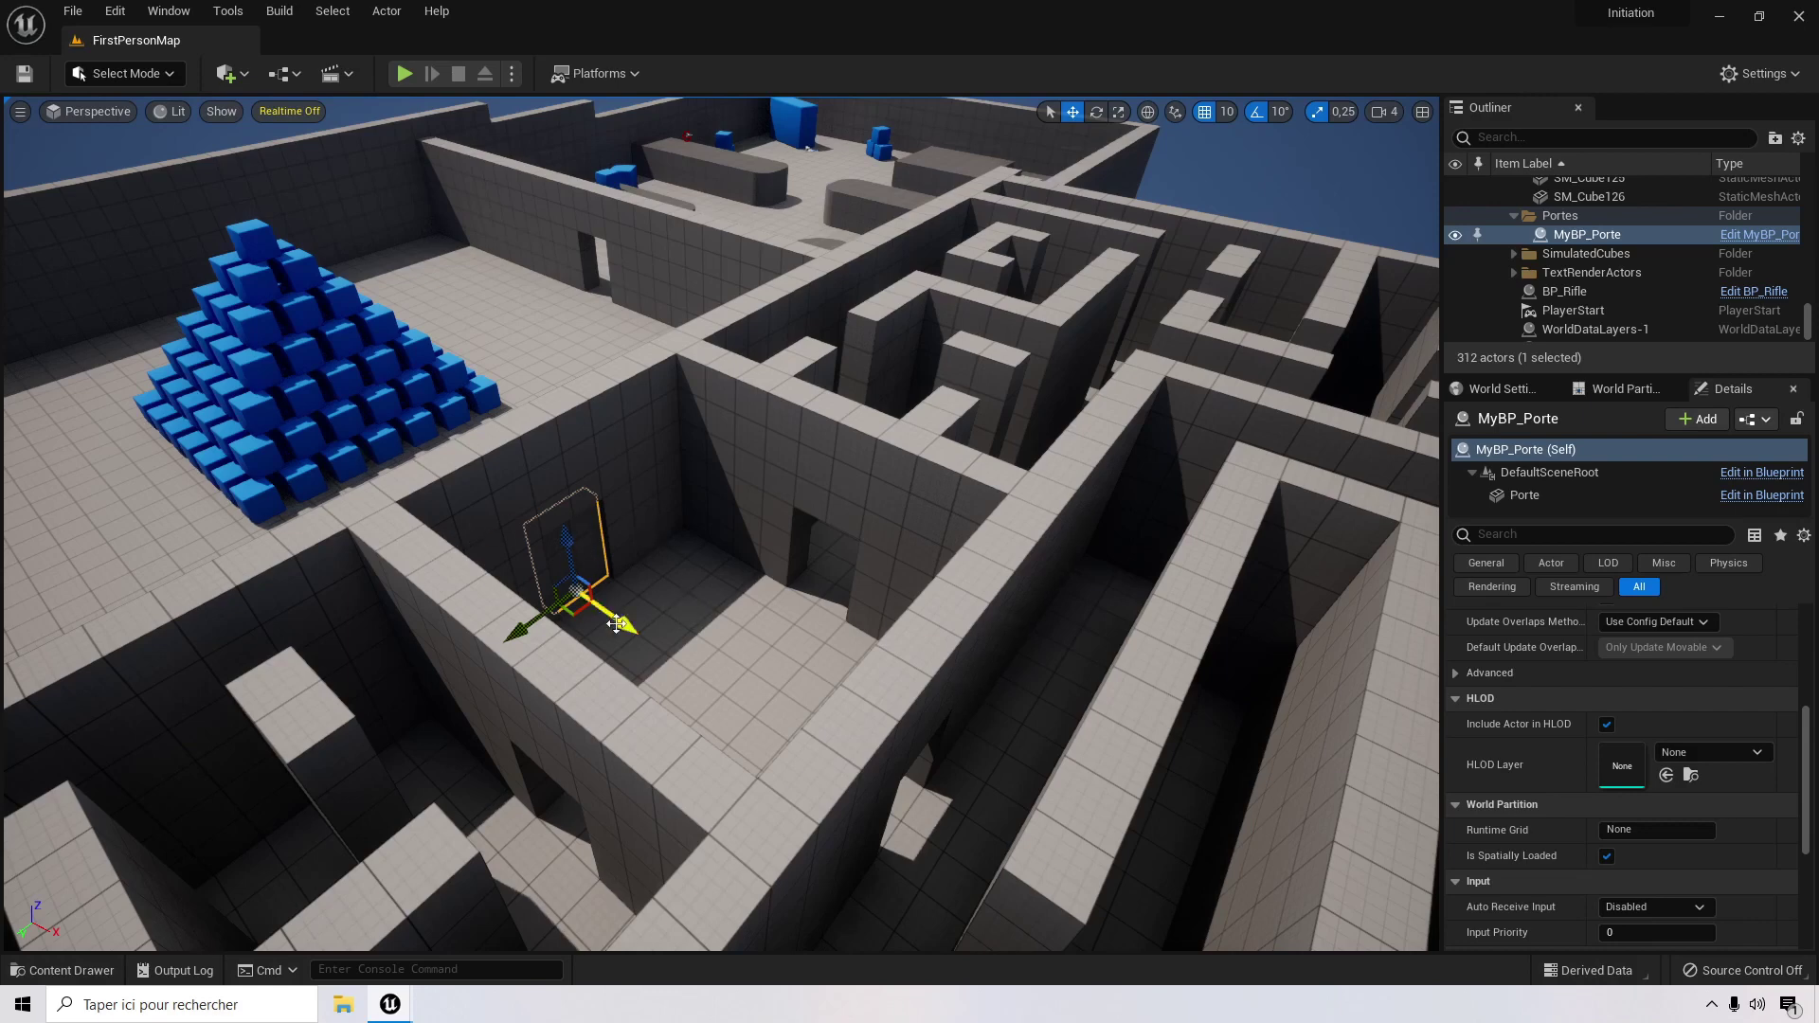
pyautogui.keyDown('alt'); pyautogui.moveTo(625, 623); pyautogui.dragTo(984, 826); pyautogui.keyUp('alt')
pyautogui.moveTo(746, 632); pyautogui.dragTo(820, 645, button='right')
pyautogui.scroll(4, 737, 611)
pyautogui.scroll(-7, 820, 645)
pyautogui.moveTo(580, 604)
pyautogui.mouseDown(button='right')
pyautogui.moveTo(455, 492)
pyautogui.moveTo(417, 485)
pyautogui.moveTo(606, 597)
pyautogui.moveTo(594, 605)
pyautogui.mouseUp(button='right')
pyautogui.scroll(-3, 594, 605)
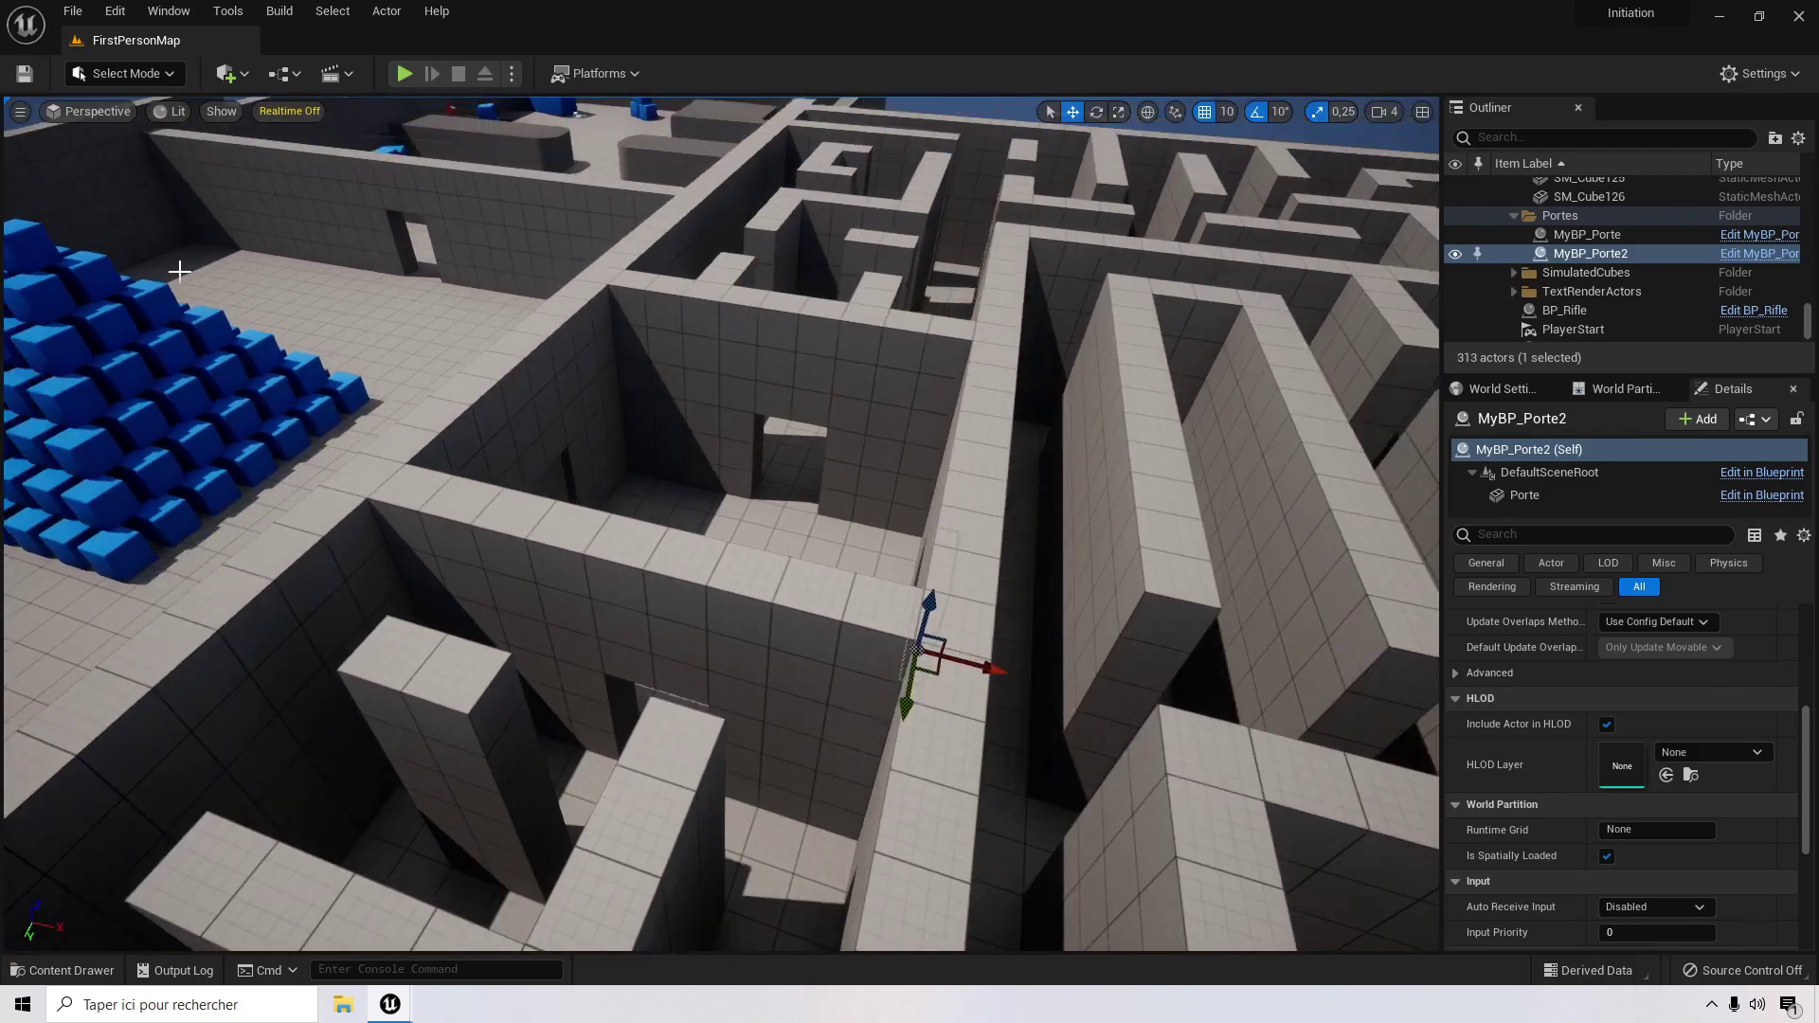
# Step: Browse to the MyBP_Porte asset and place a new instance at the side-wall doorway of the small square room
pyautogui.click(62, 972)
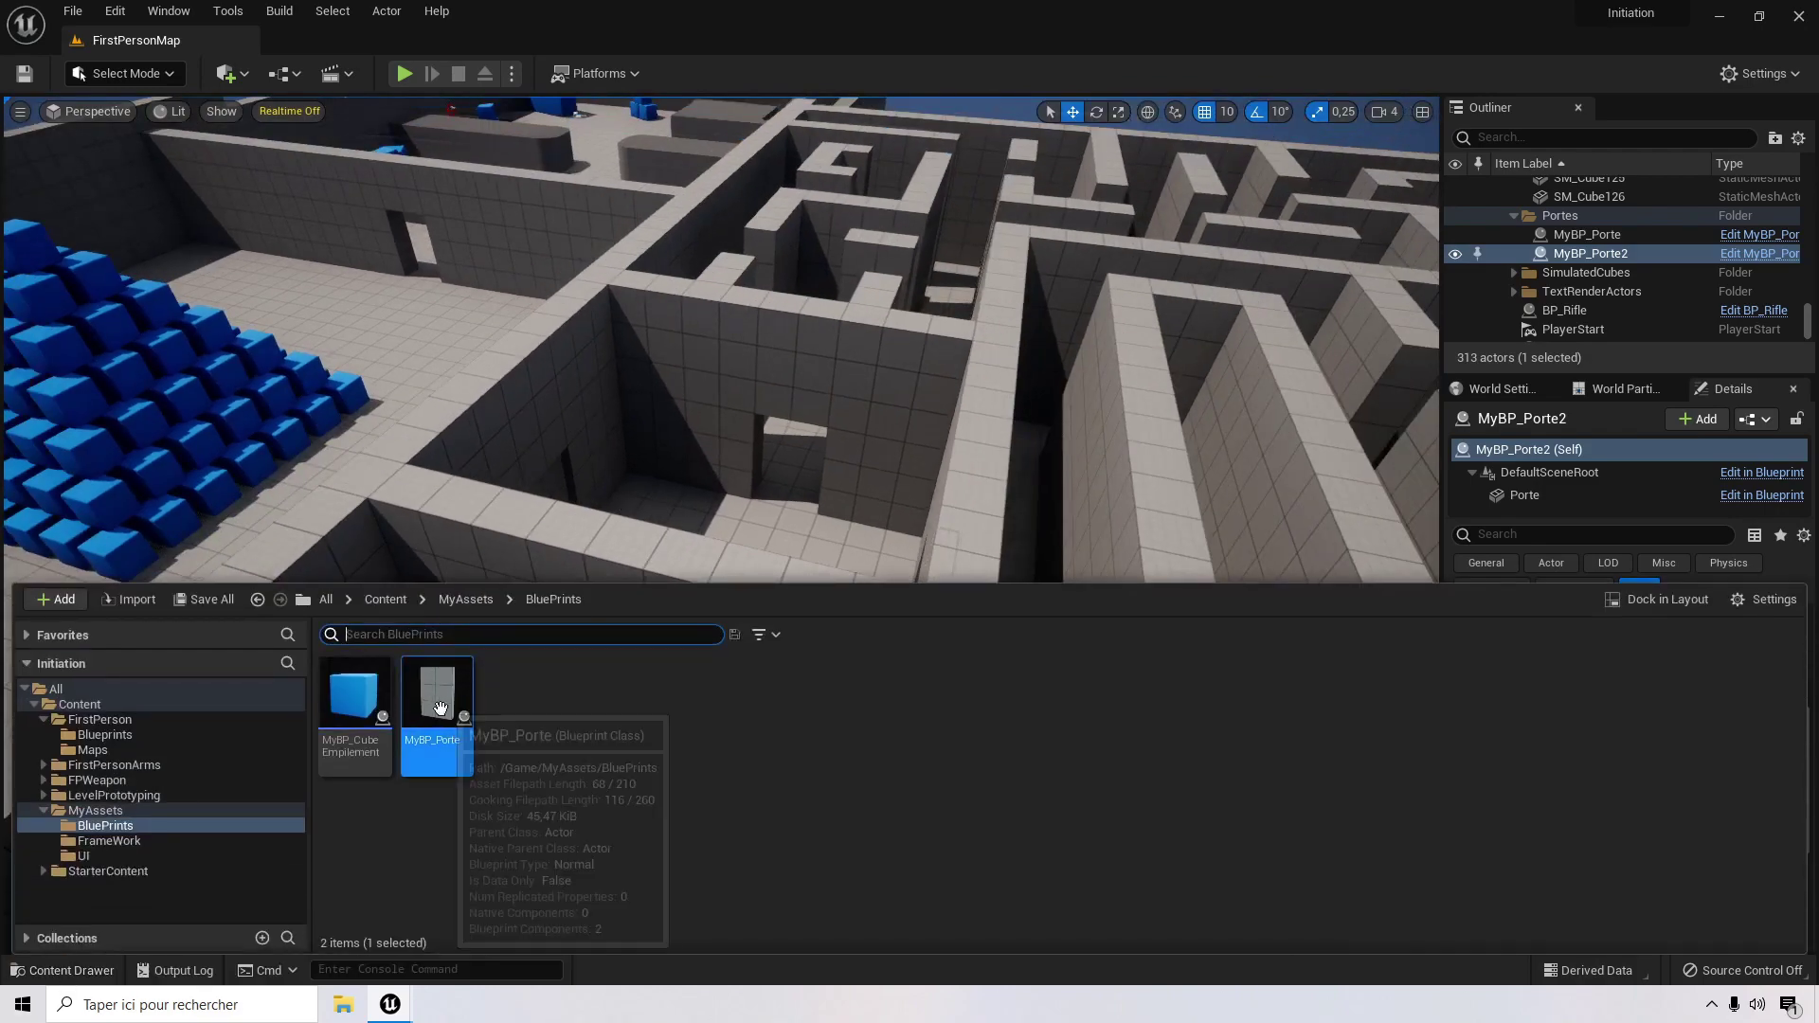
pyautogui.moveTo(645, 447); pyautogui.dragTo(735, 405, button='right')
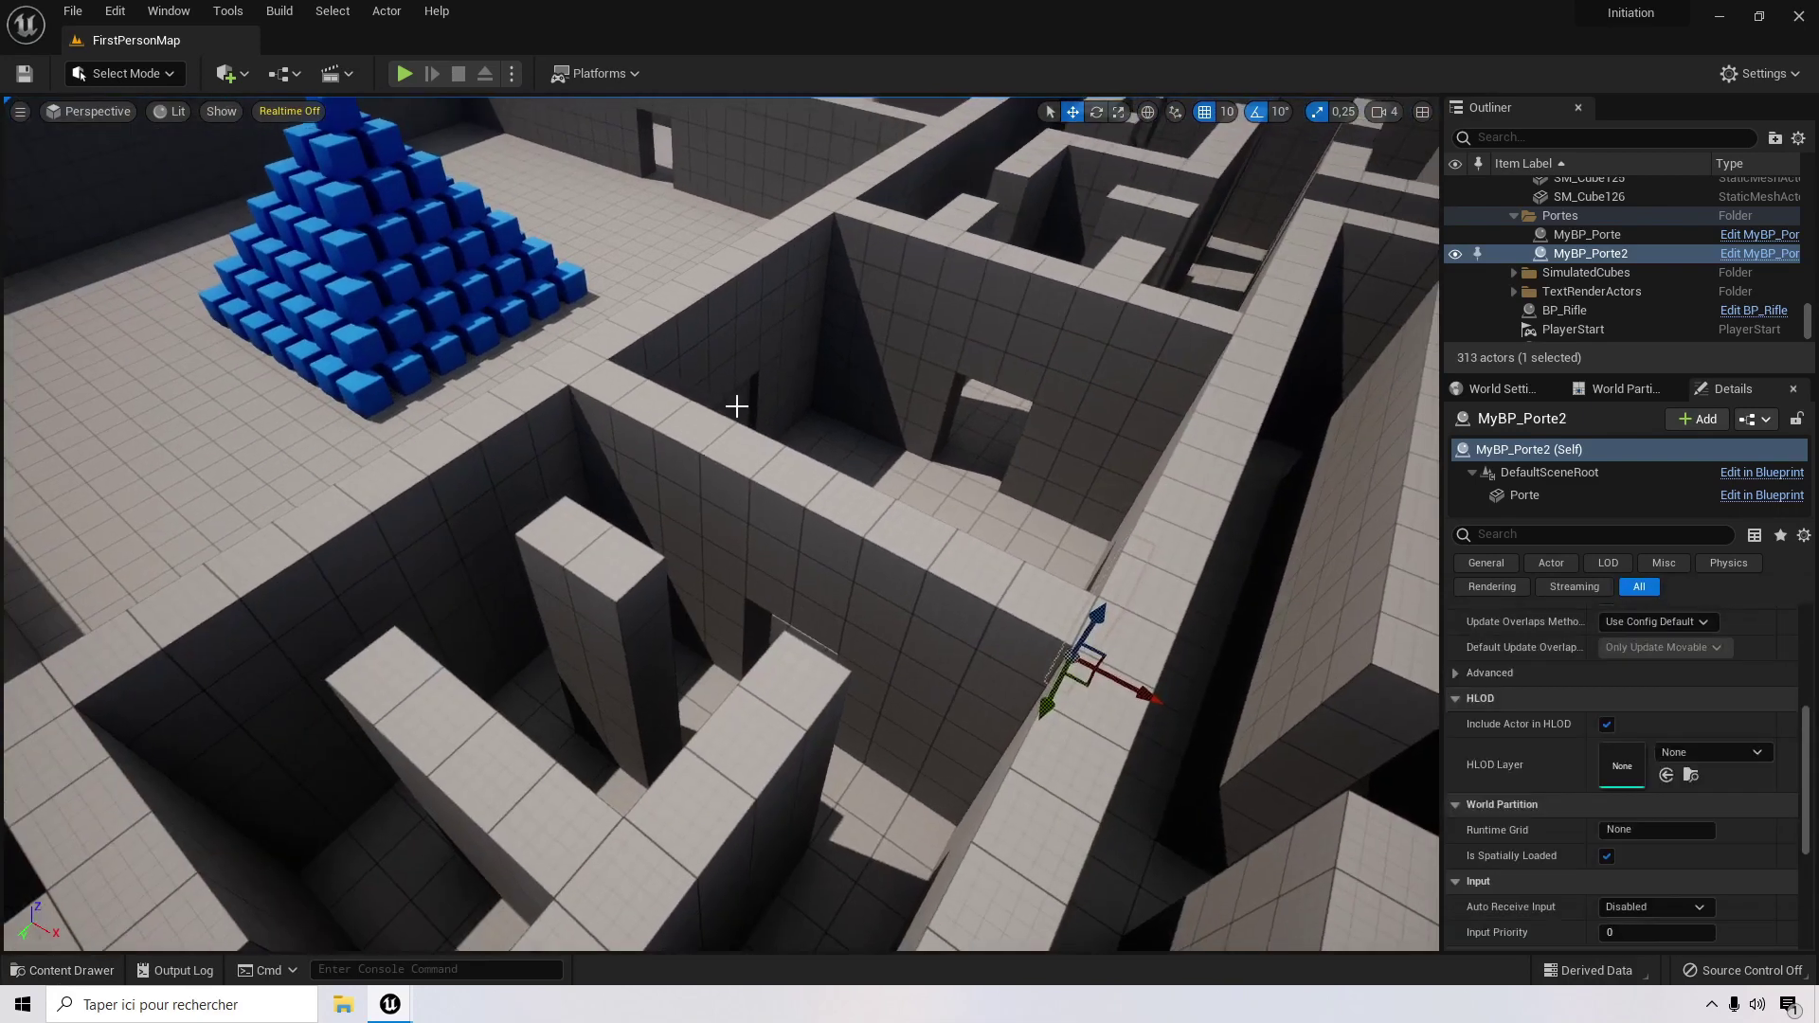
pyautogui.click(741, 405)
pyautogui.rightClick(740, 407)
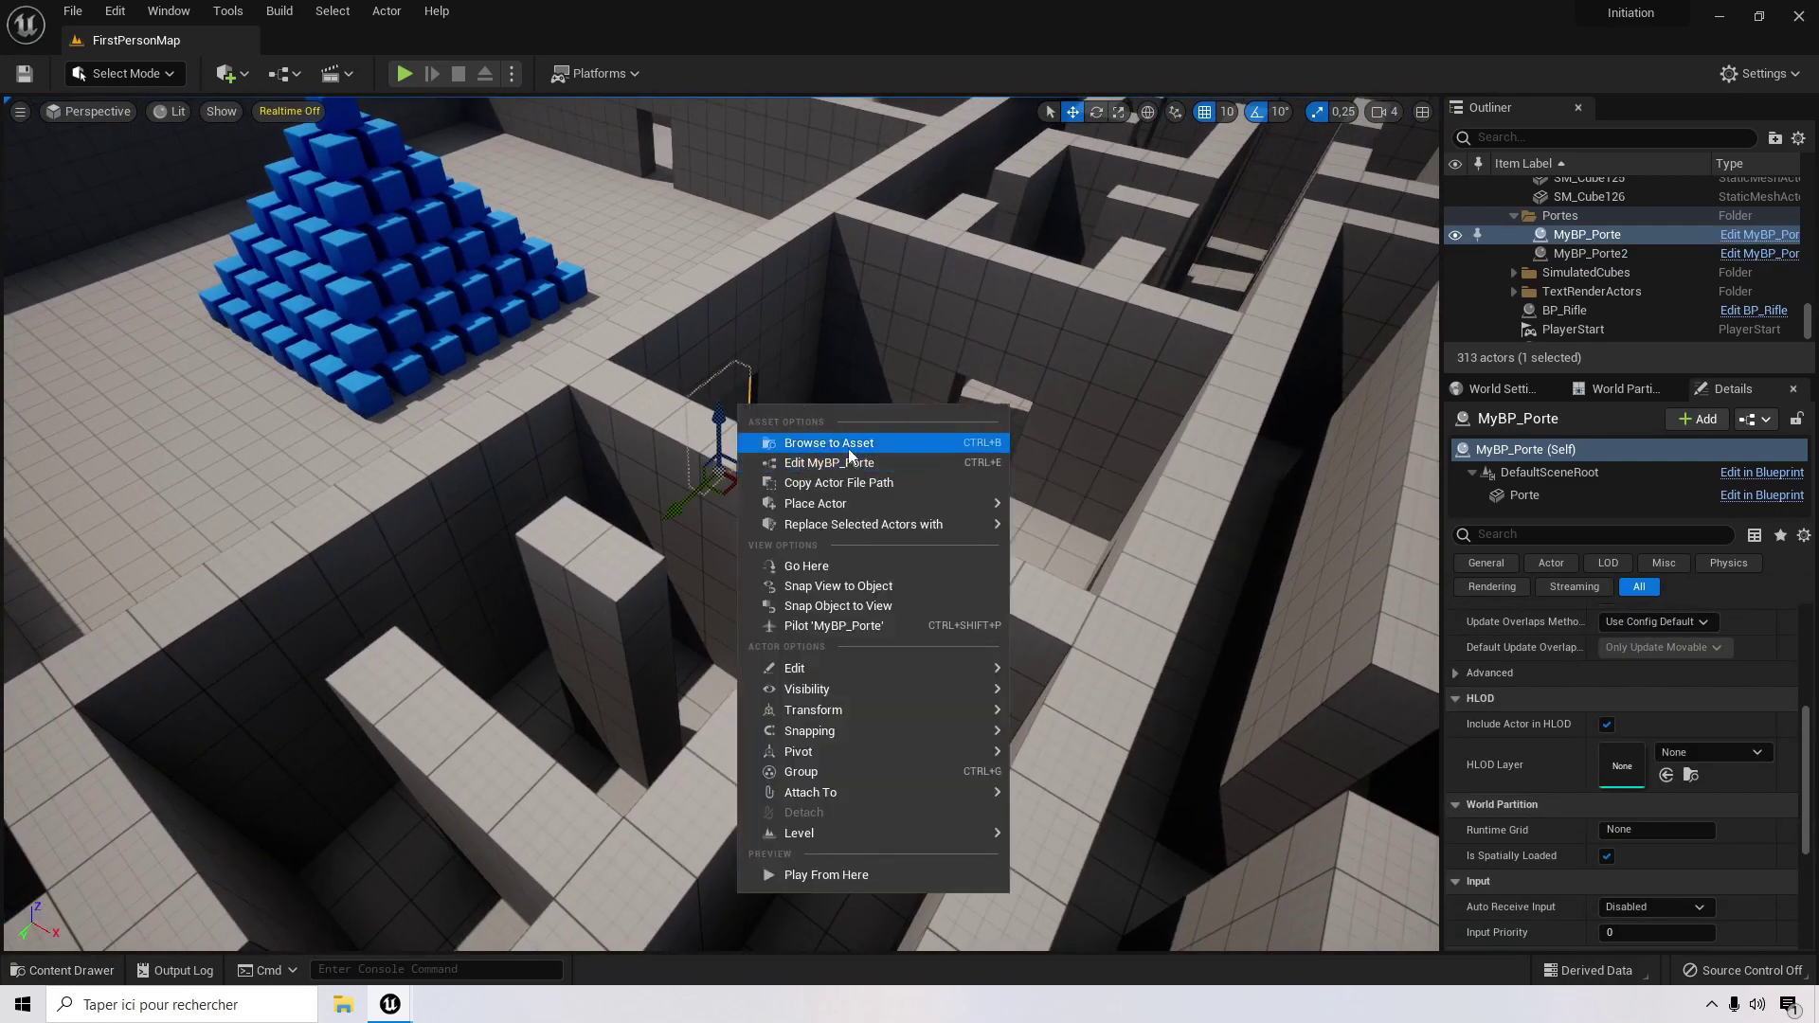
pyautogui.click(849, 444)
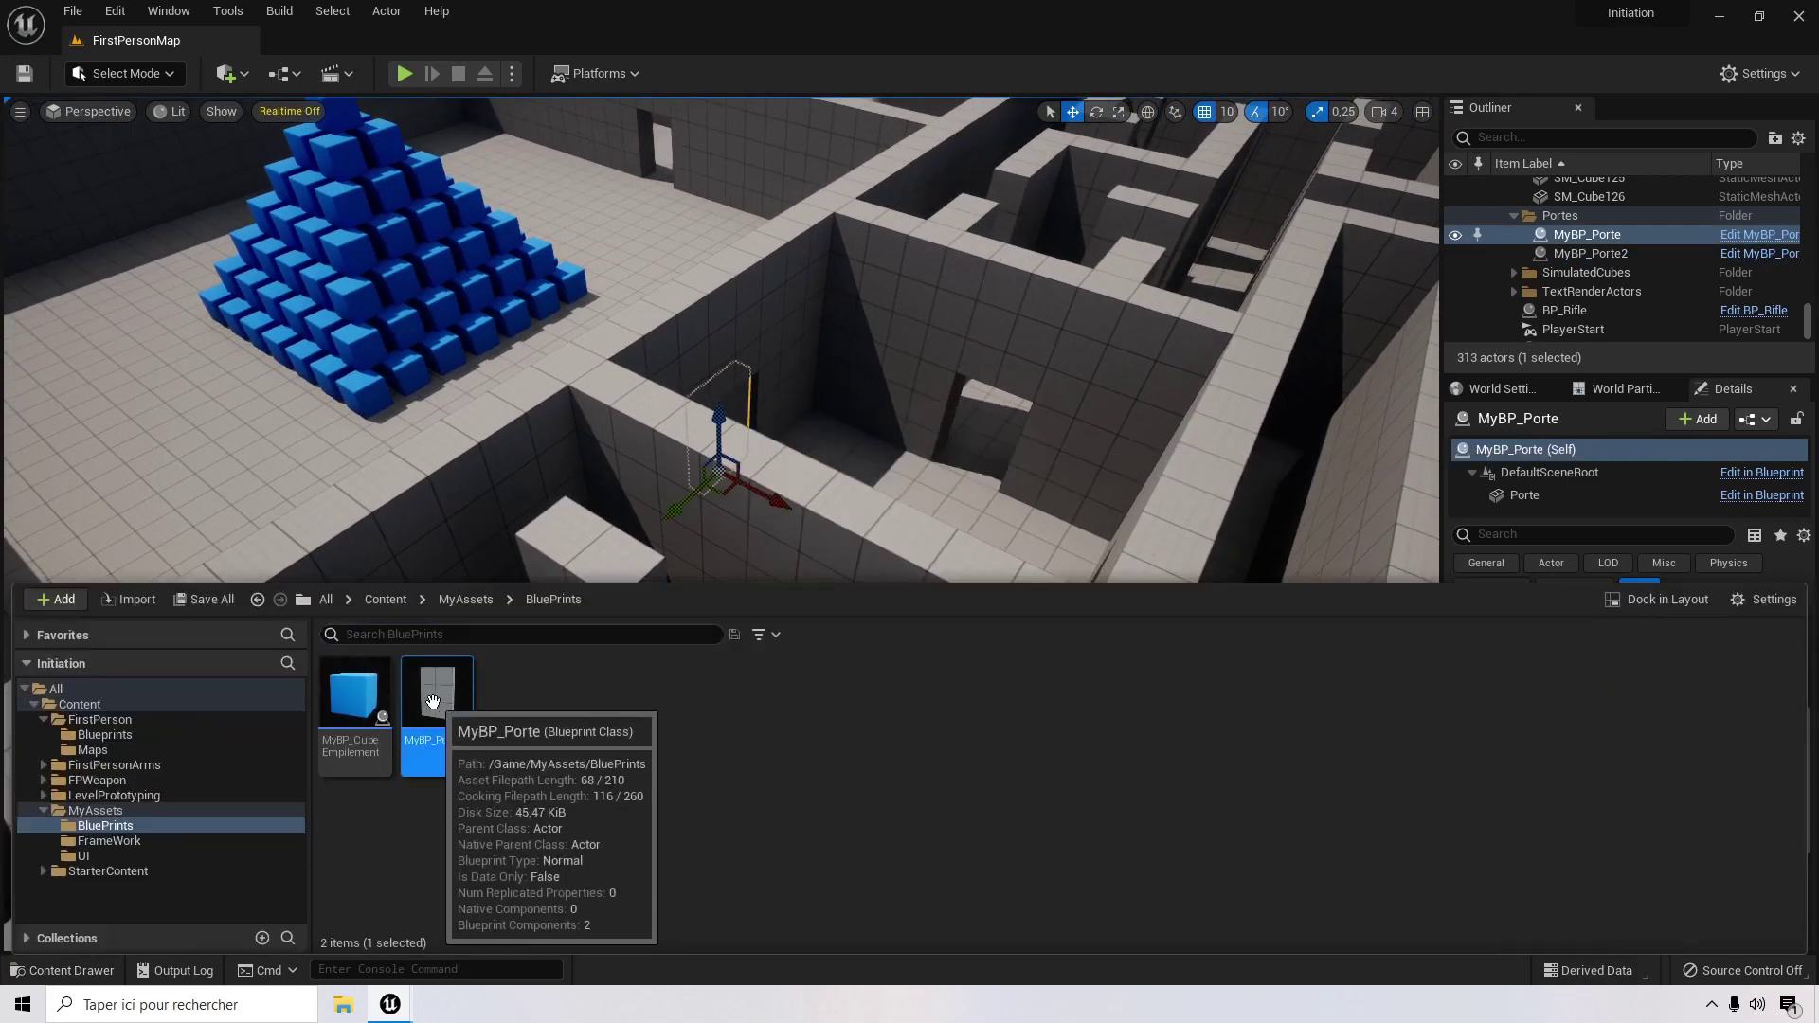
pyautogui.moveTo(436, 703); pyautogui.dragTo(971, 468)
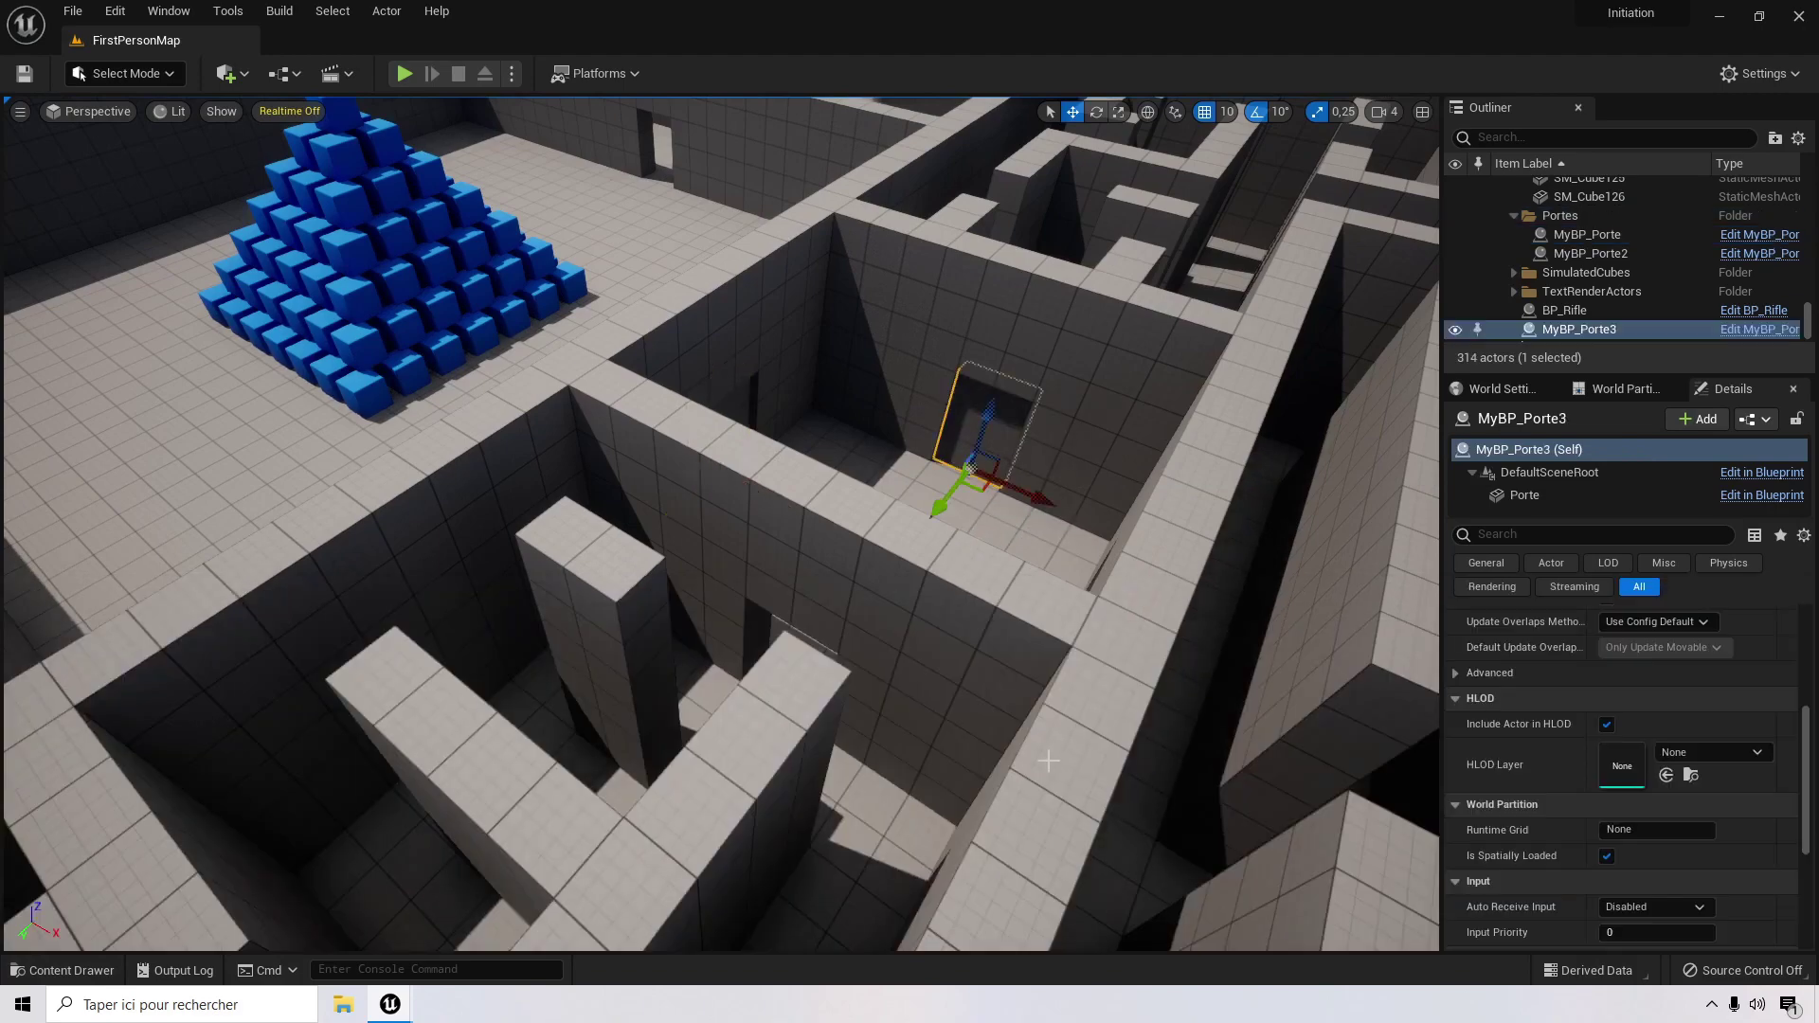
# Step: Switch the viewport to the Top view and centre MyBP_Porte3 within the thickness of its wall opening
pyautogui.click(105, 114)
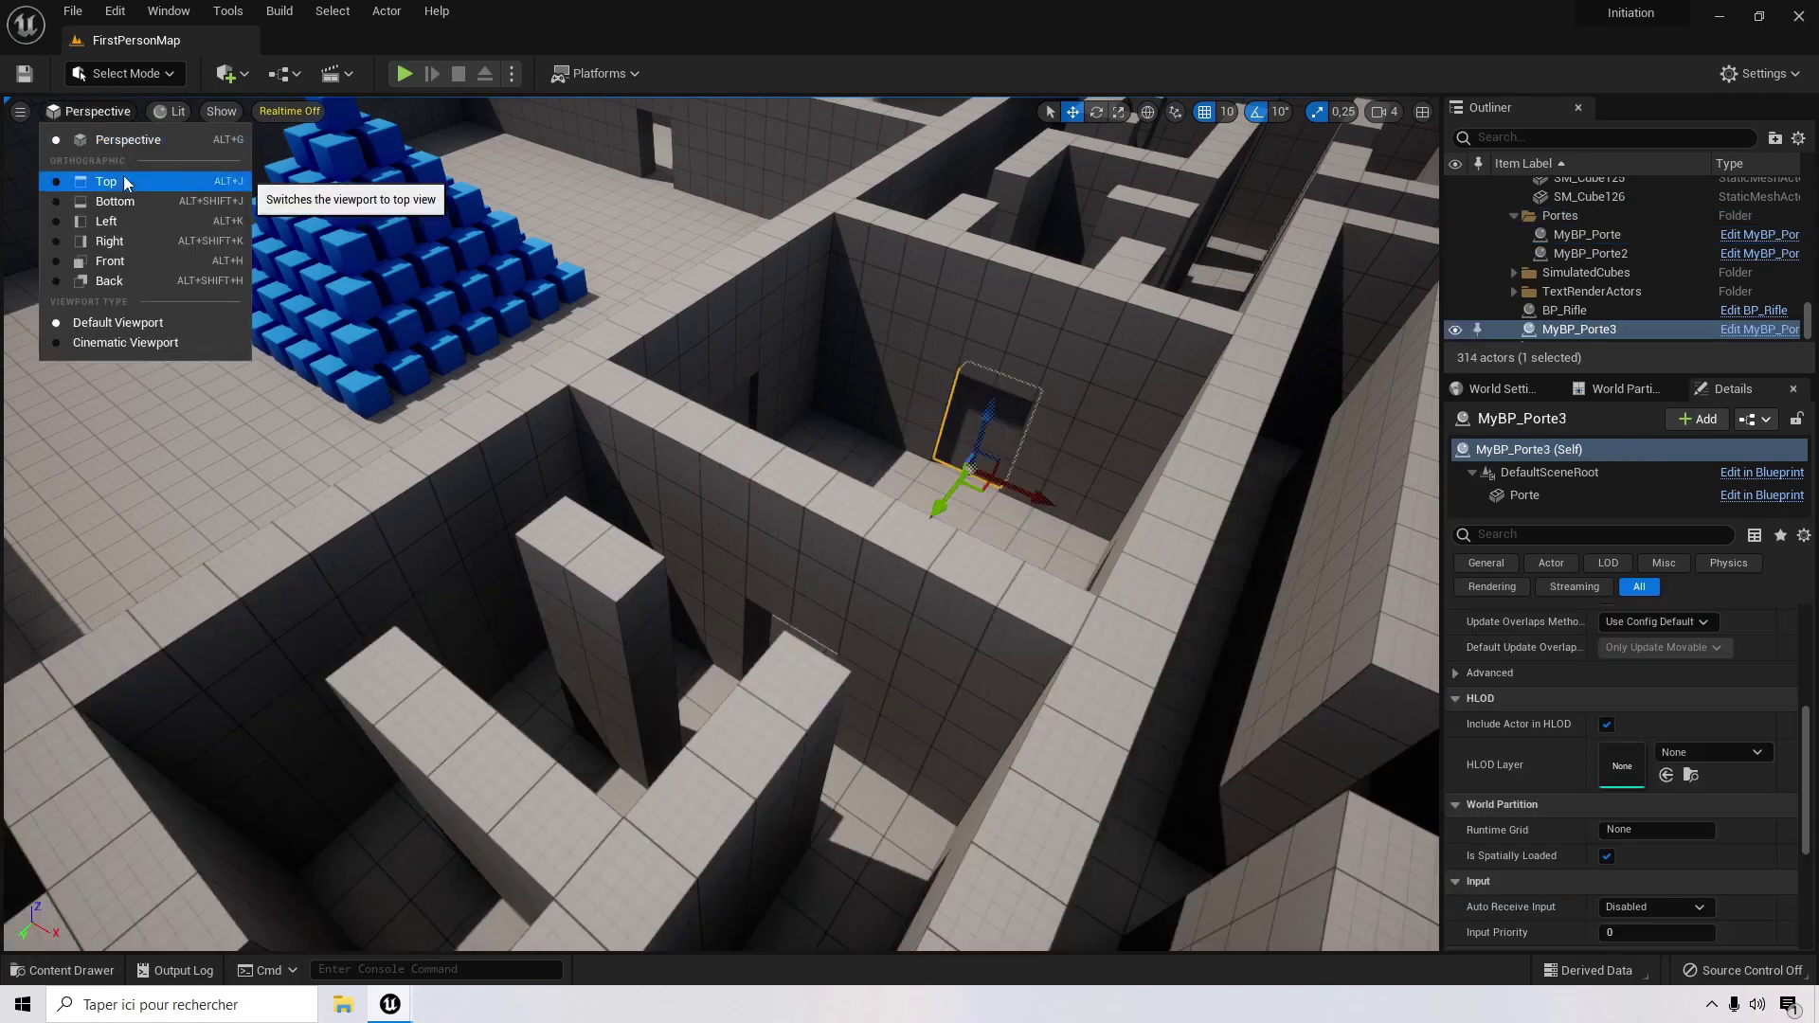
pyautogui.click(106, 181)
pyautogui.press('f')
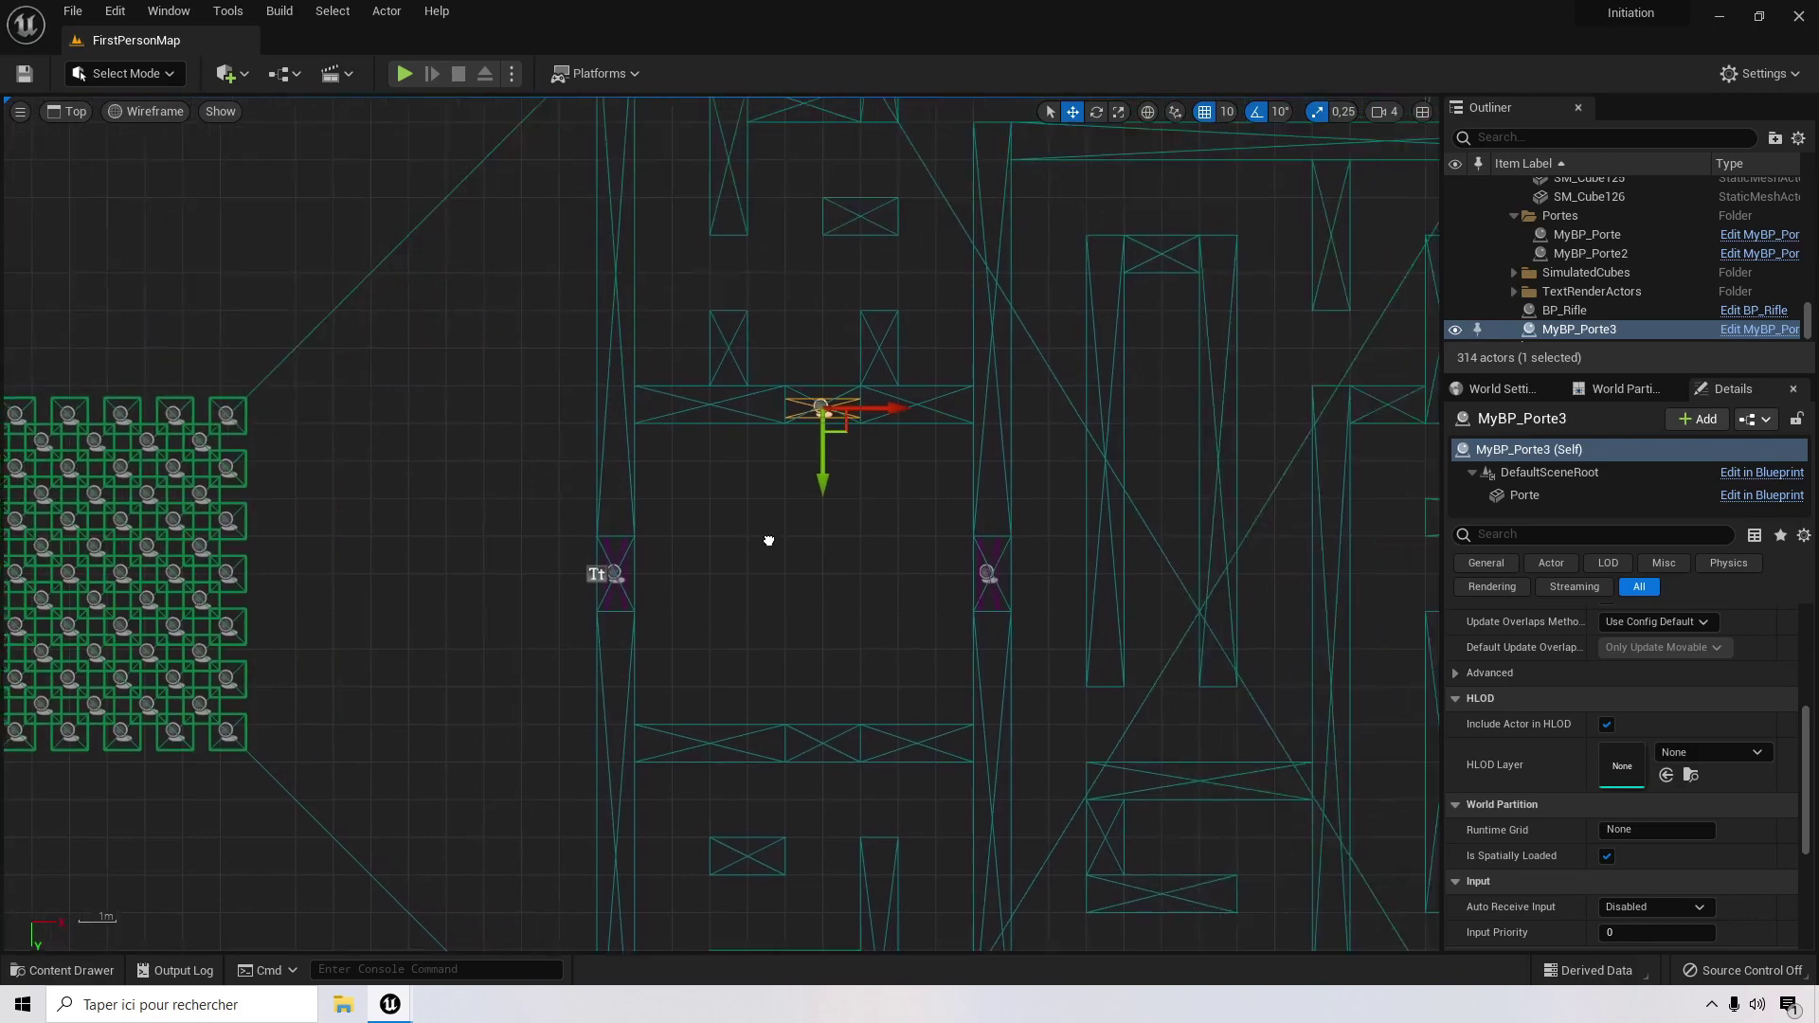
pyautogui.moveTo(775, 487); pyautogui.dragTo(773, 471)
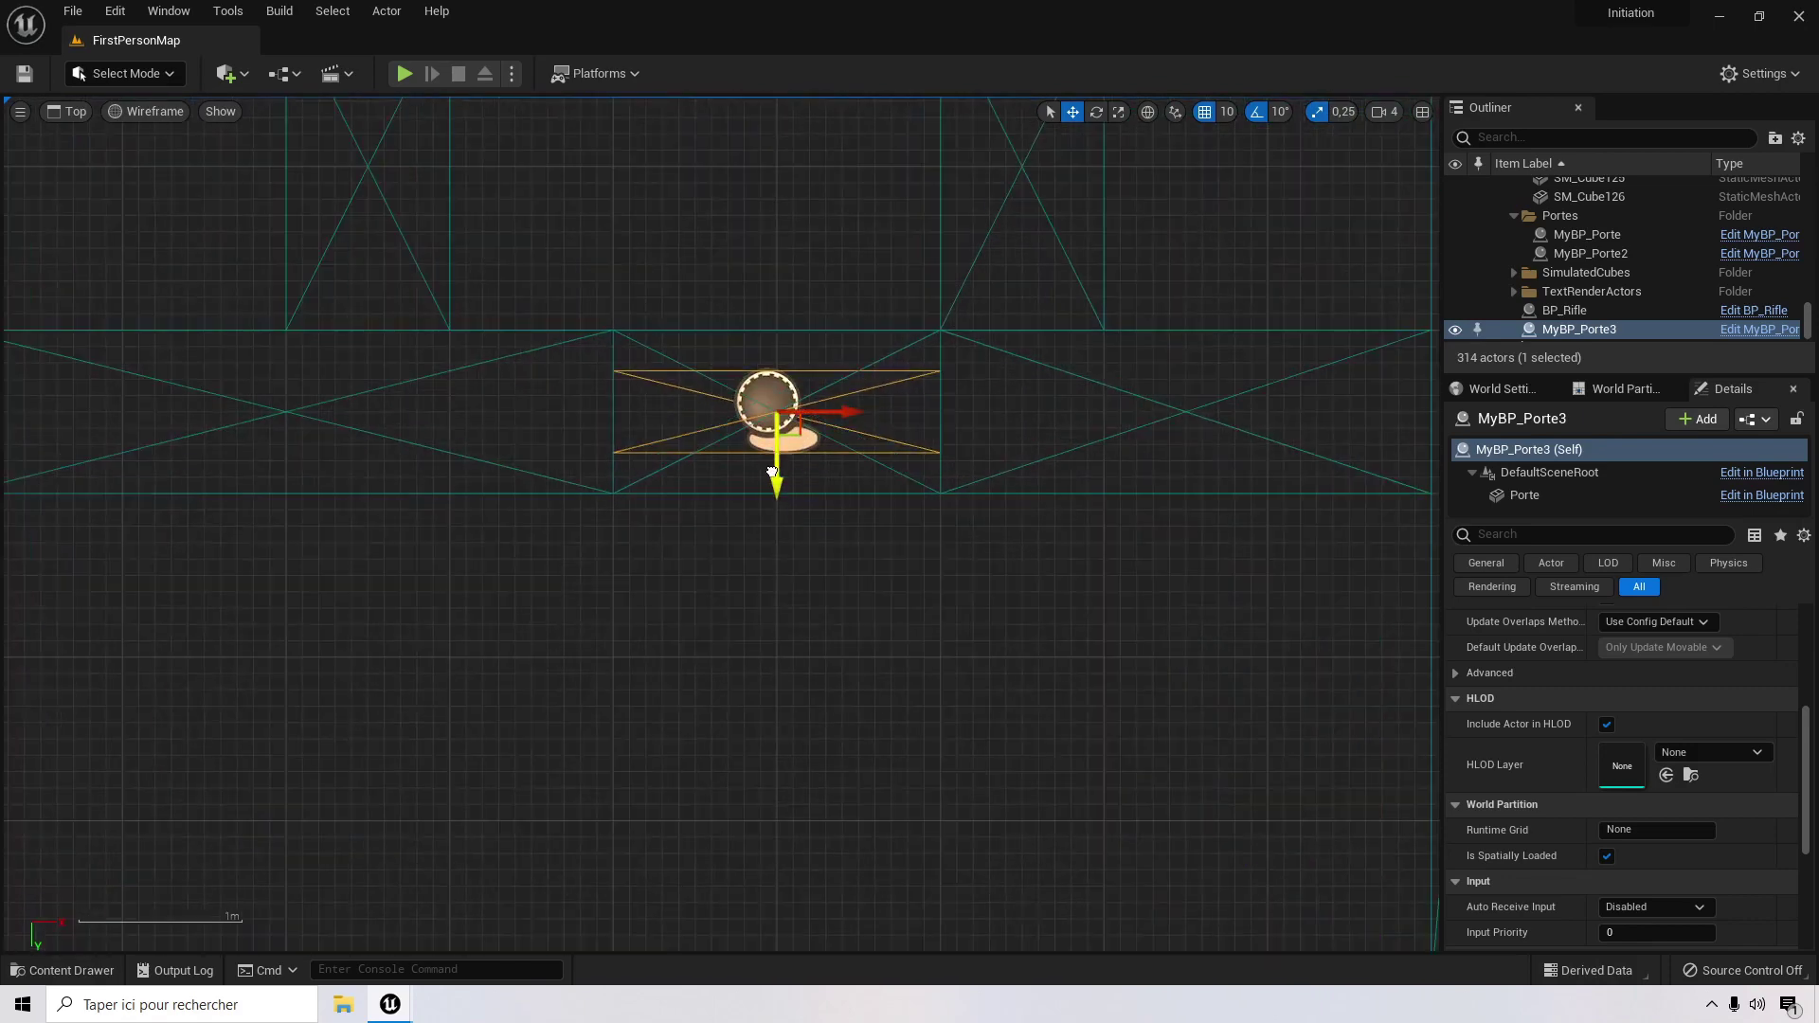
pyautogui.scroll(-2, 815, 526)
pyautogui.scroll(4, 820, 519)
pyautogui.scroll(-2, 957, 707)
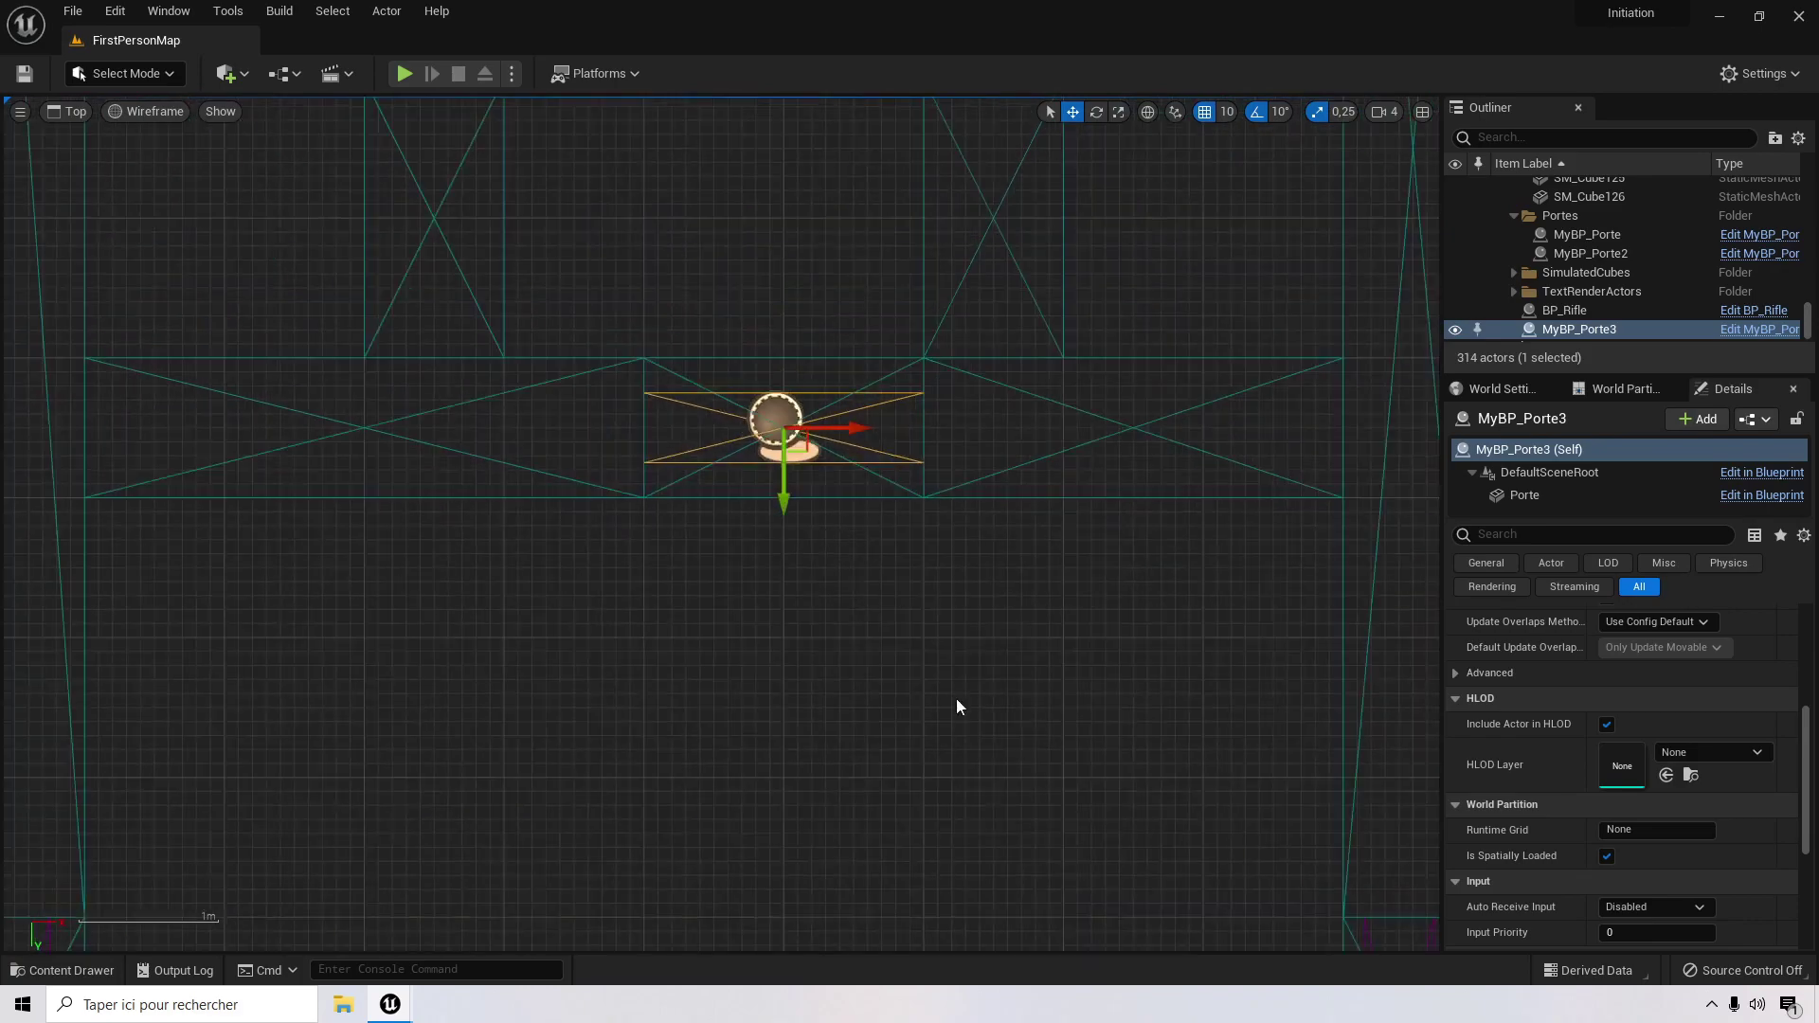
pyautogui.moveTo(957, 701); pyautogui.dragTo(812, 784, button='right')
pyautogui.scroll(7, 556, 543)
pyautogui.moveTo(675, 557); pyautogui.dragTo(605, 654, button='right')
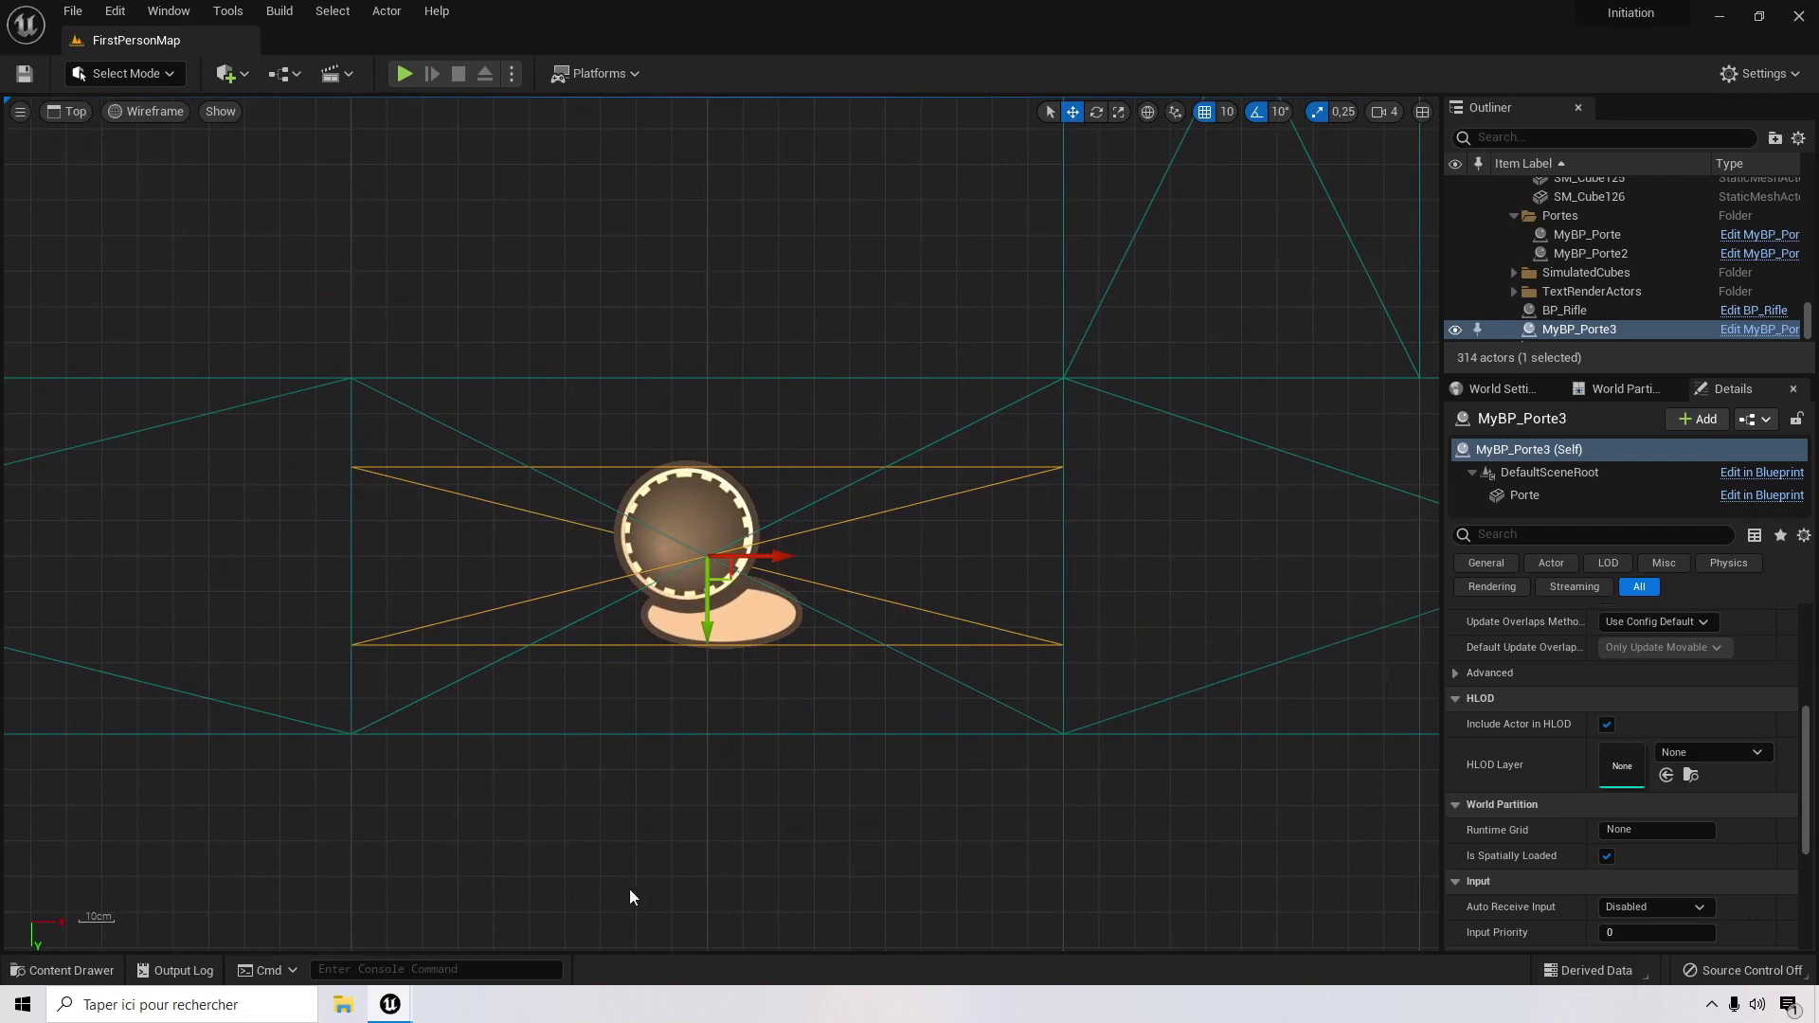
pyautogui.scroll(10, 629, 755)
# Step: Move the MyBP_Porte3 actor into the Portes folder in the Outliner
pyautogui.press('f')
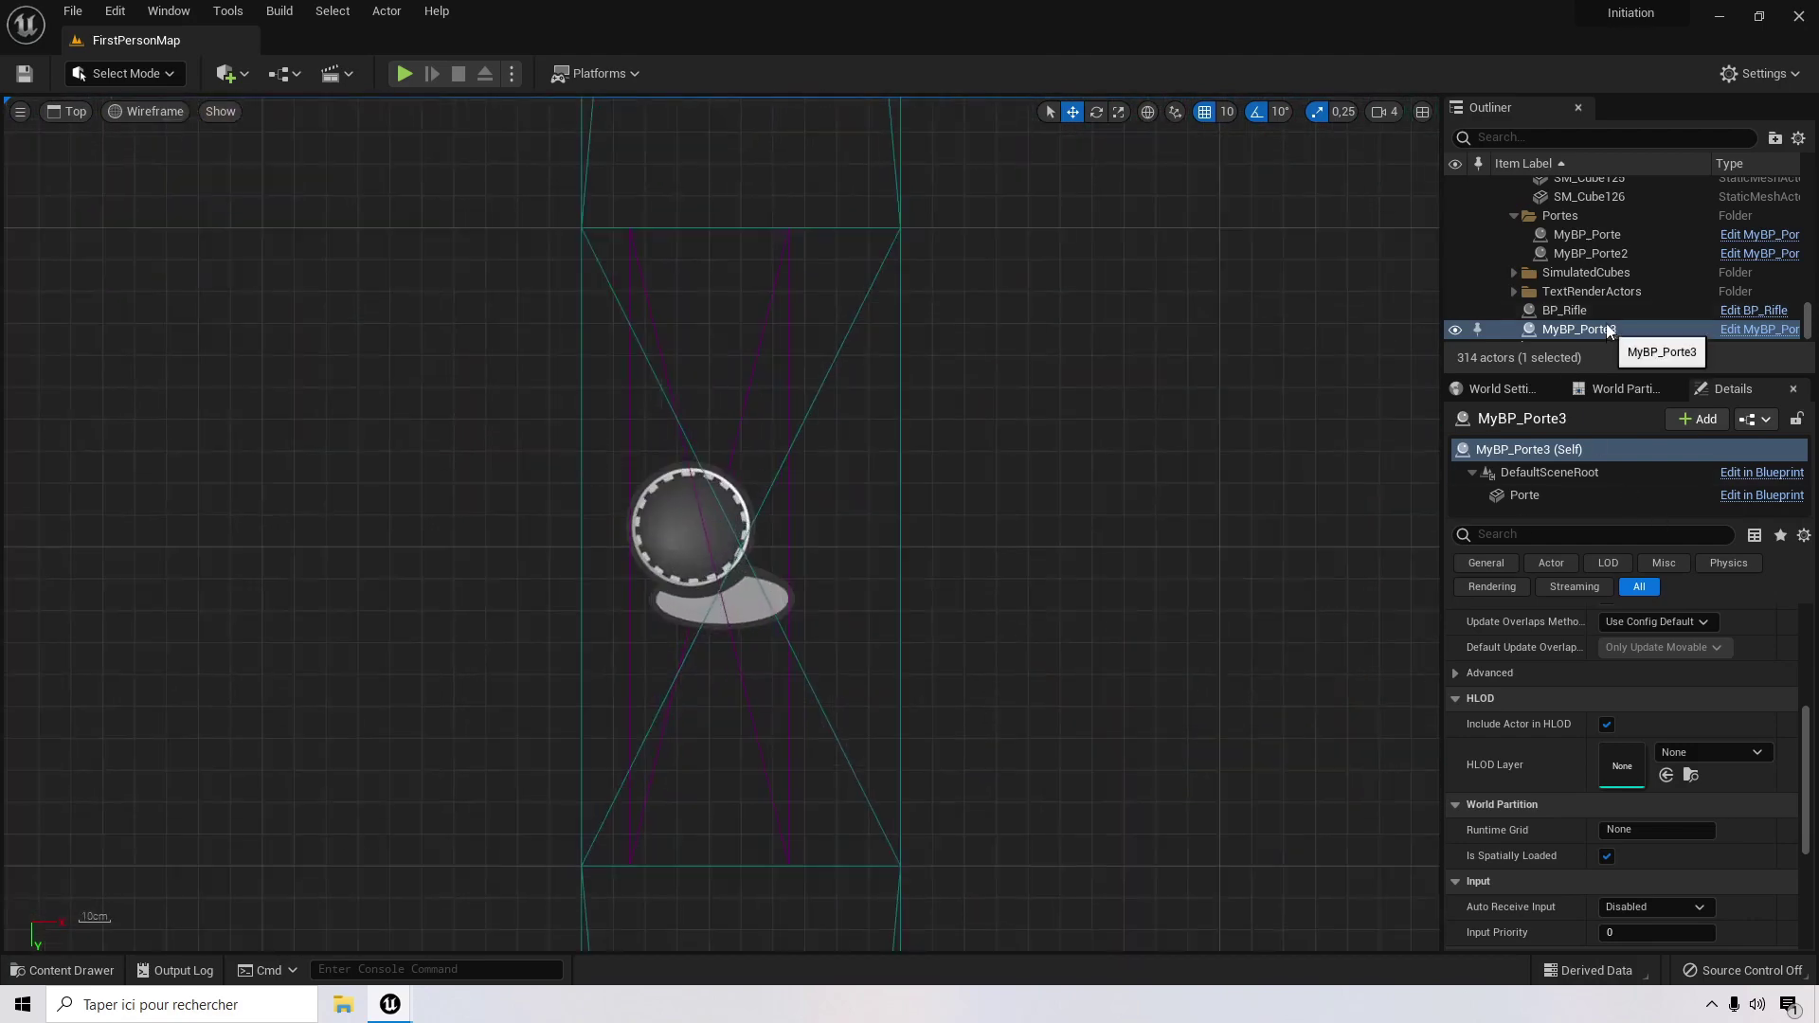
pyautogui.scroll(-2, 1622, 305)
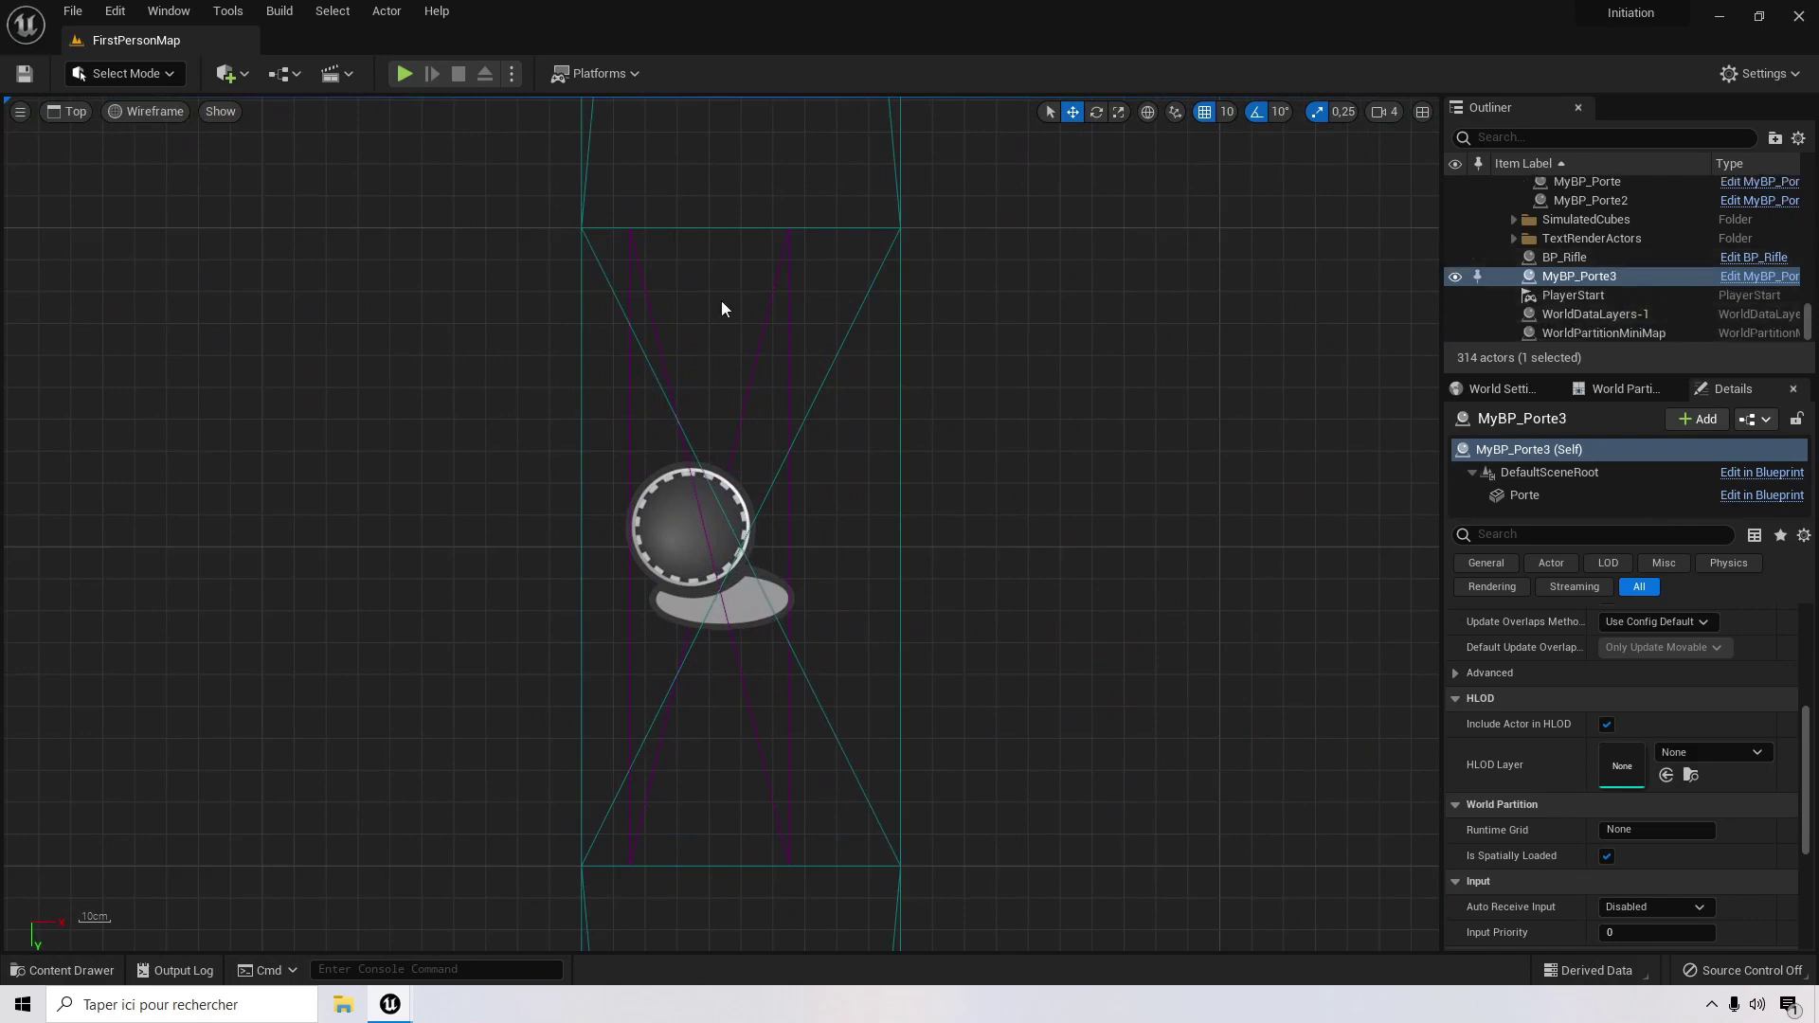
pyautogui.scroll(2, 1565, 285)
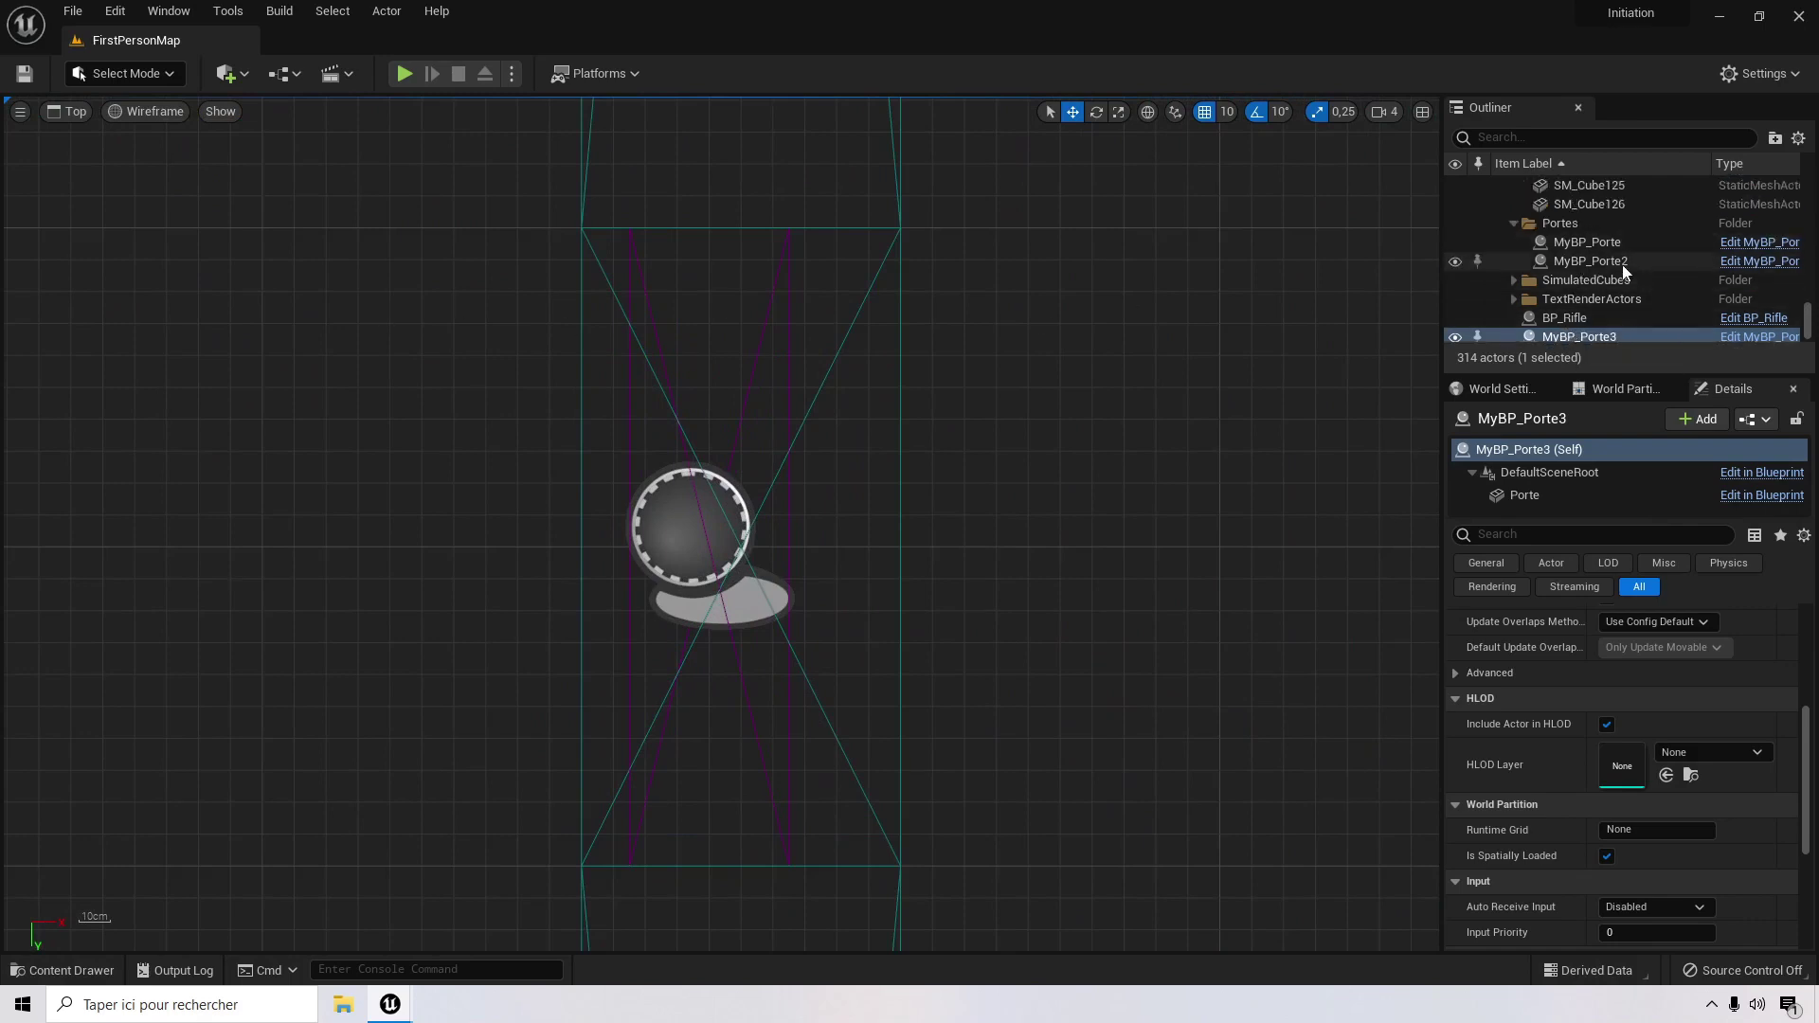
pyautogui.scroll(-1, 1594, 262)
pyautogui.moveTo(1601, 306); pyautogui.dragTo(1544, 193)
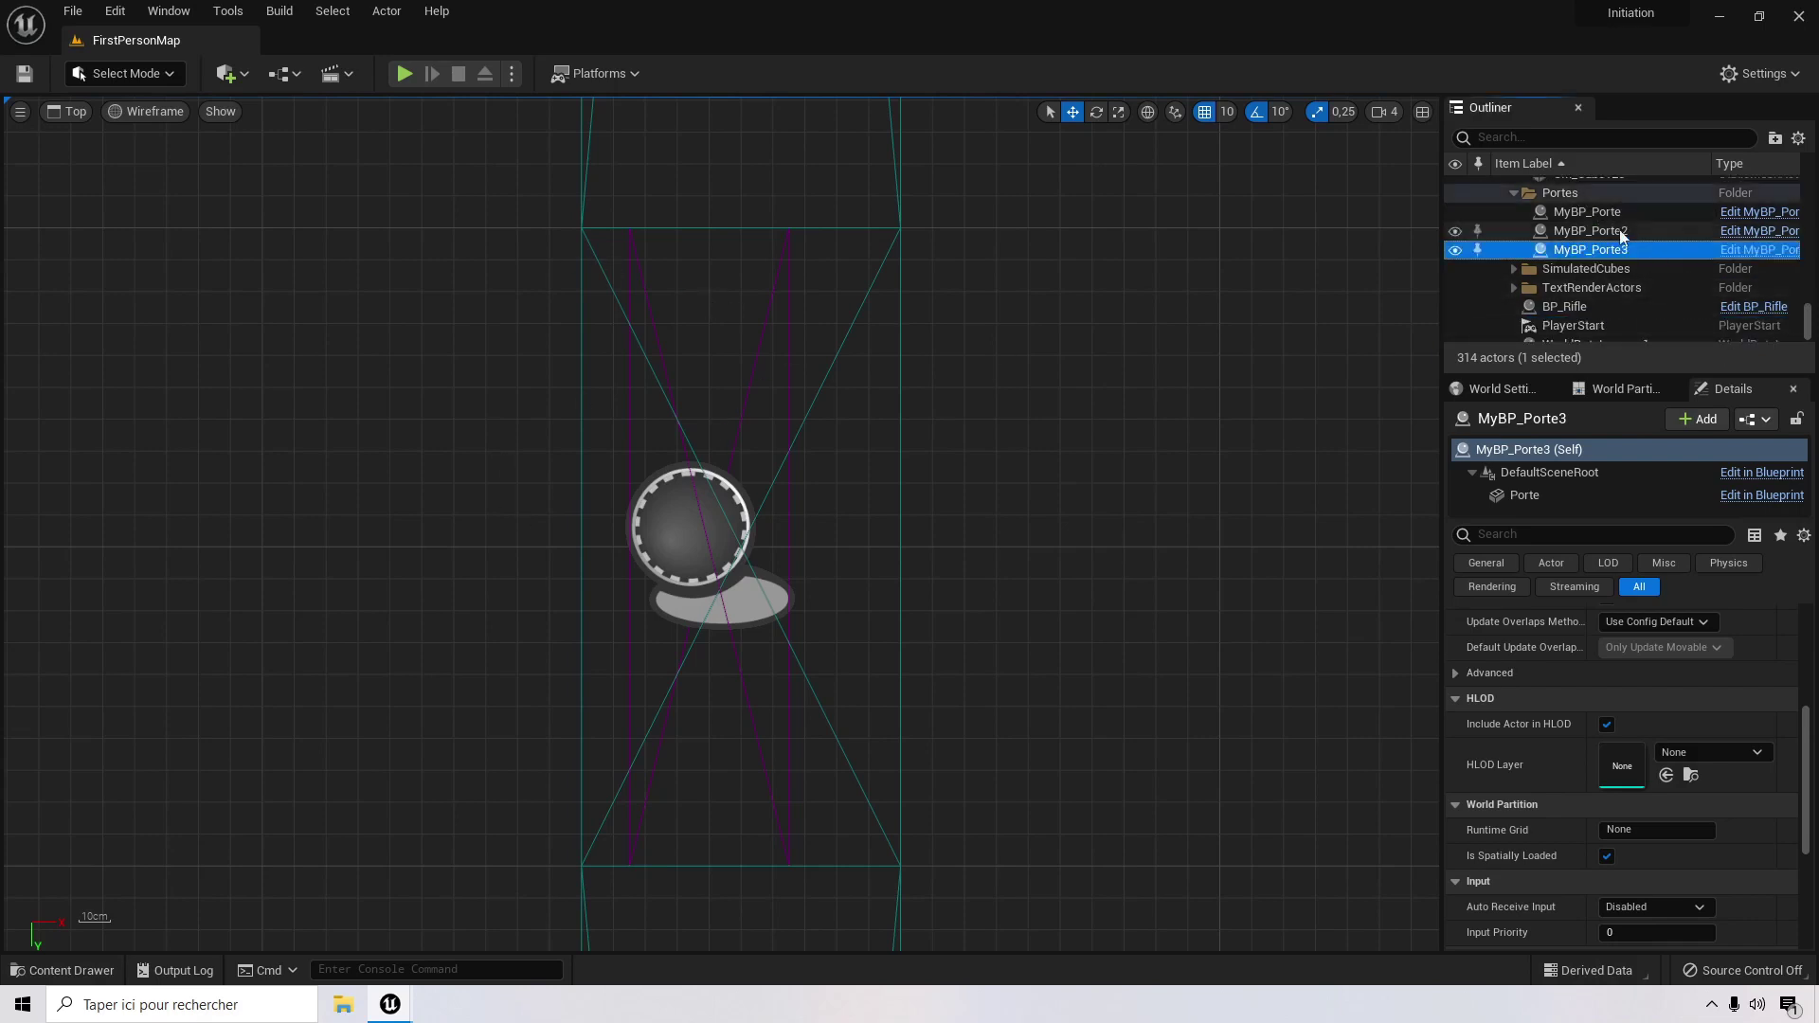
# Step: Shift MyBP_Porte2 along X so that it is centred within the thickness of its wall
pyautogui.click(1590, 230)
pyautogui.moveTo(774, 548); pyautogui.dragTo(804, 546)
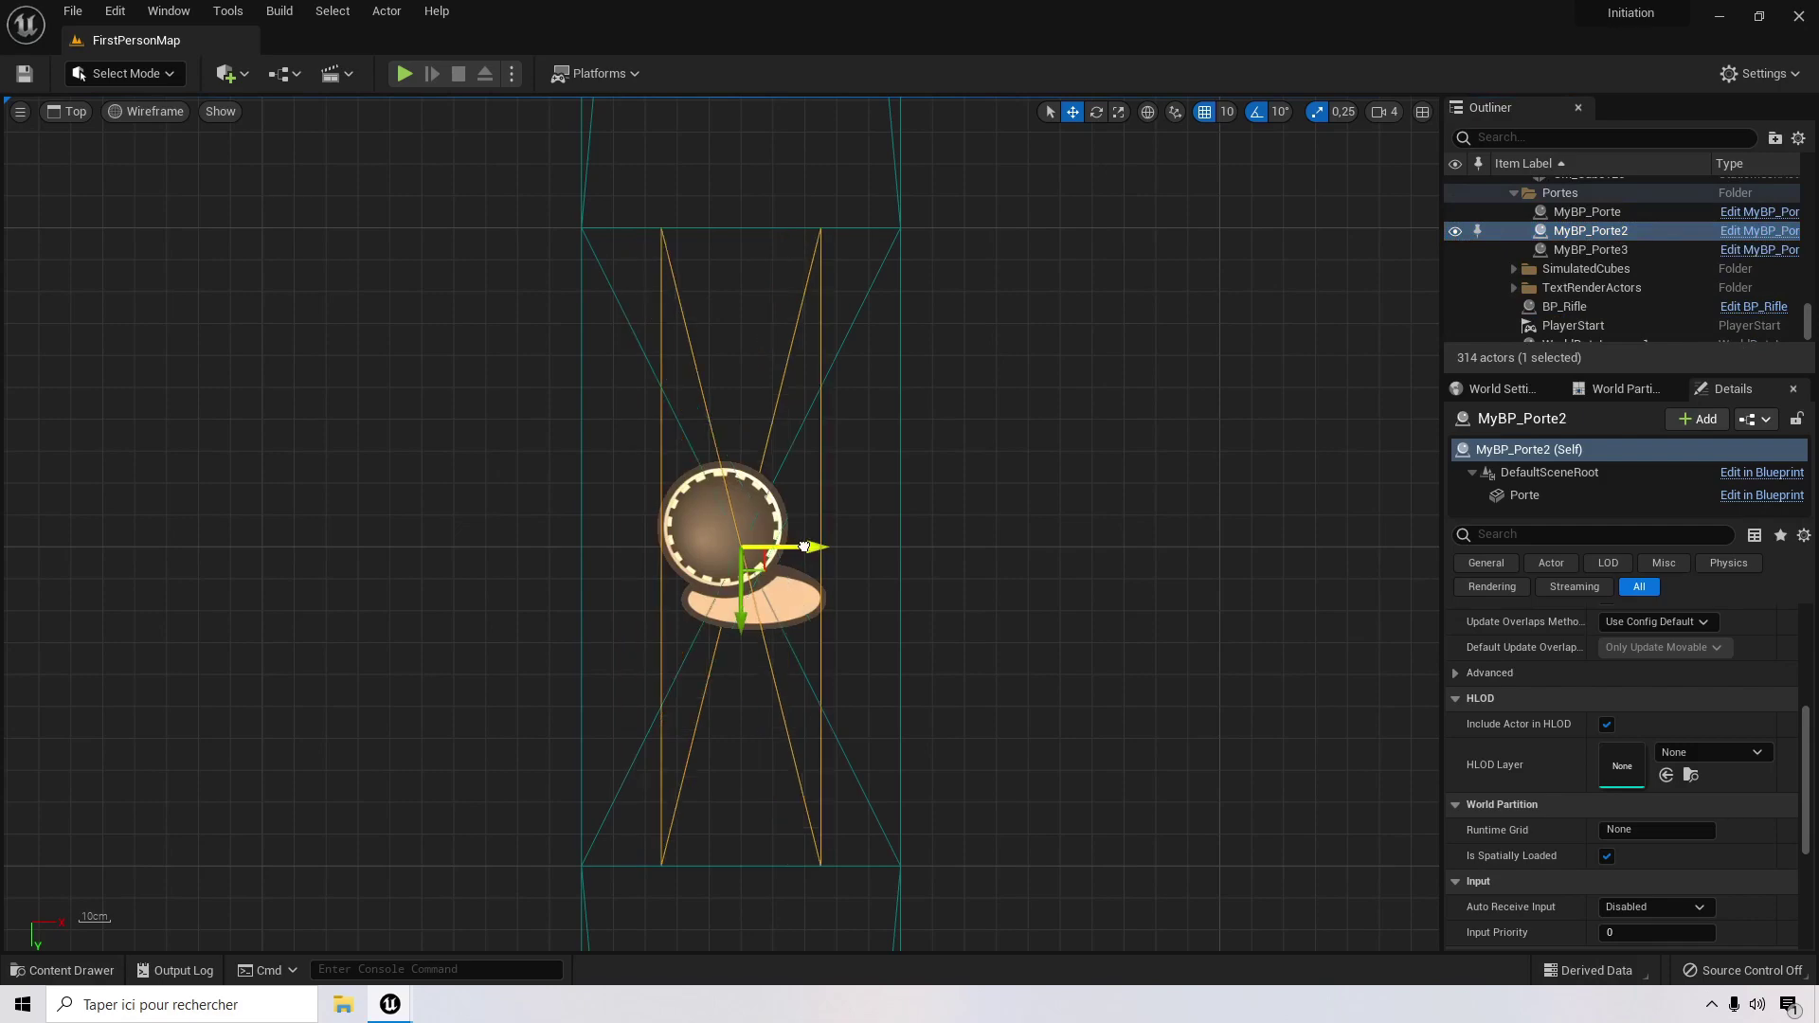
pyautogui.scroll(-10, 1083, 554)
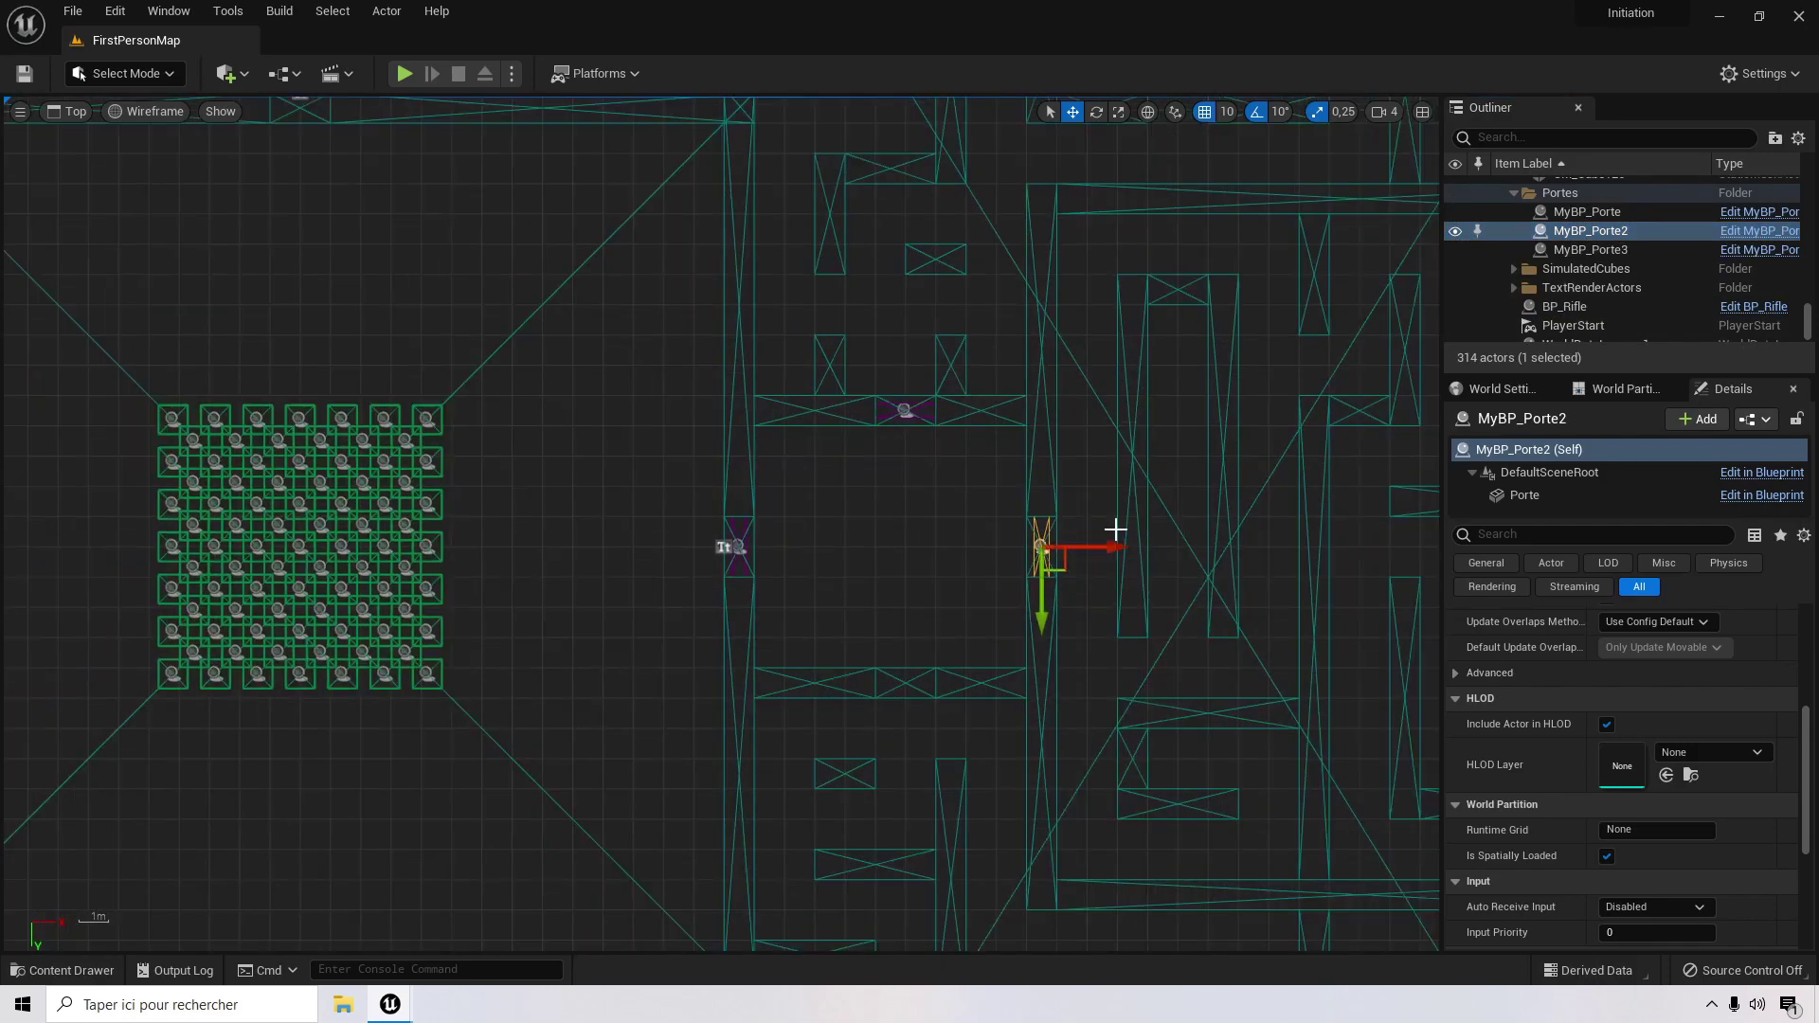
# Step: Duplicate MyBP_Porte3 along Y into the doorway of the parallel wall across the small room
pyautogui.click(713, 313)
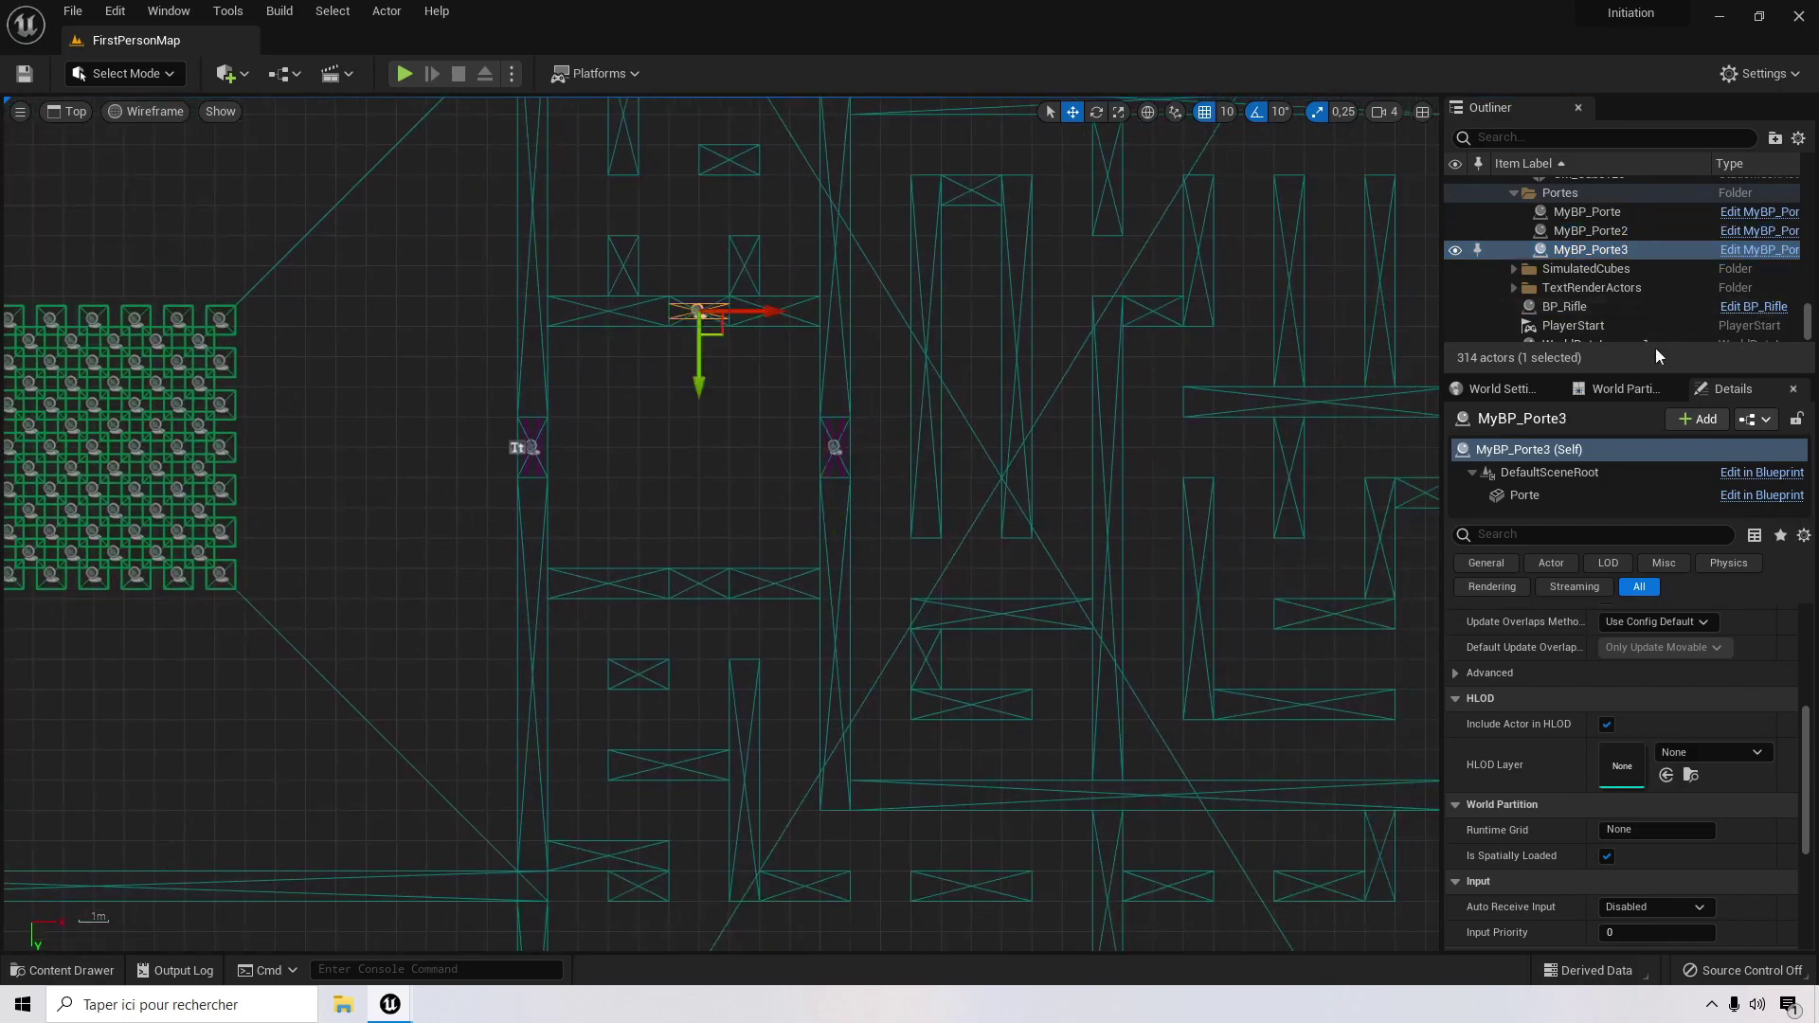
pyautogui.keyDown('alt'); pyautogui.moveTo(715, 396); pyautogui.dragTo(715, 669); pyautogui.keyUp('alt')
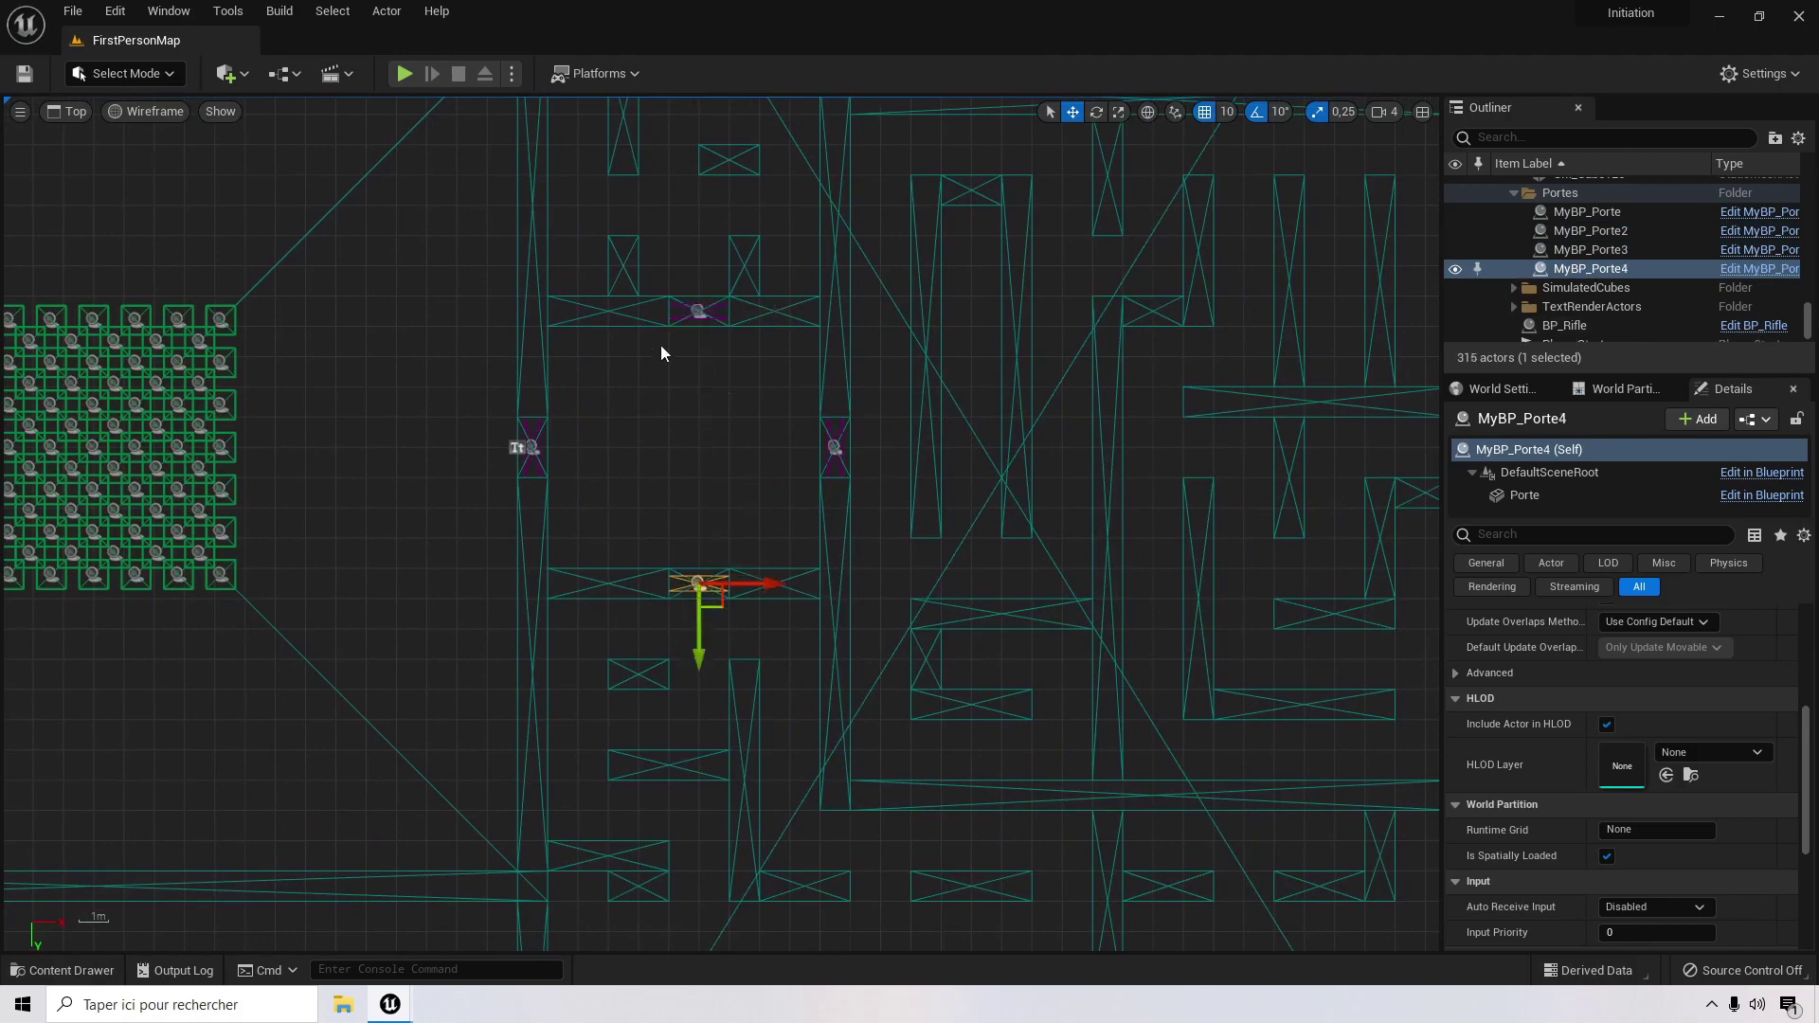
pyautogui.scroll(5, 697, 432)
pyautogui.moveTo(780, 623); pyautogui.dragTo(776, 350, button='right')
pyautogui.scroll(4, 750, 400)
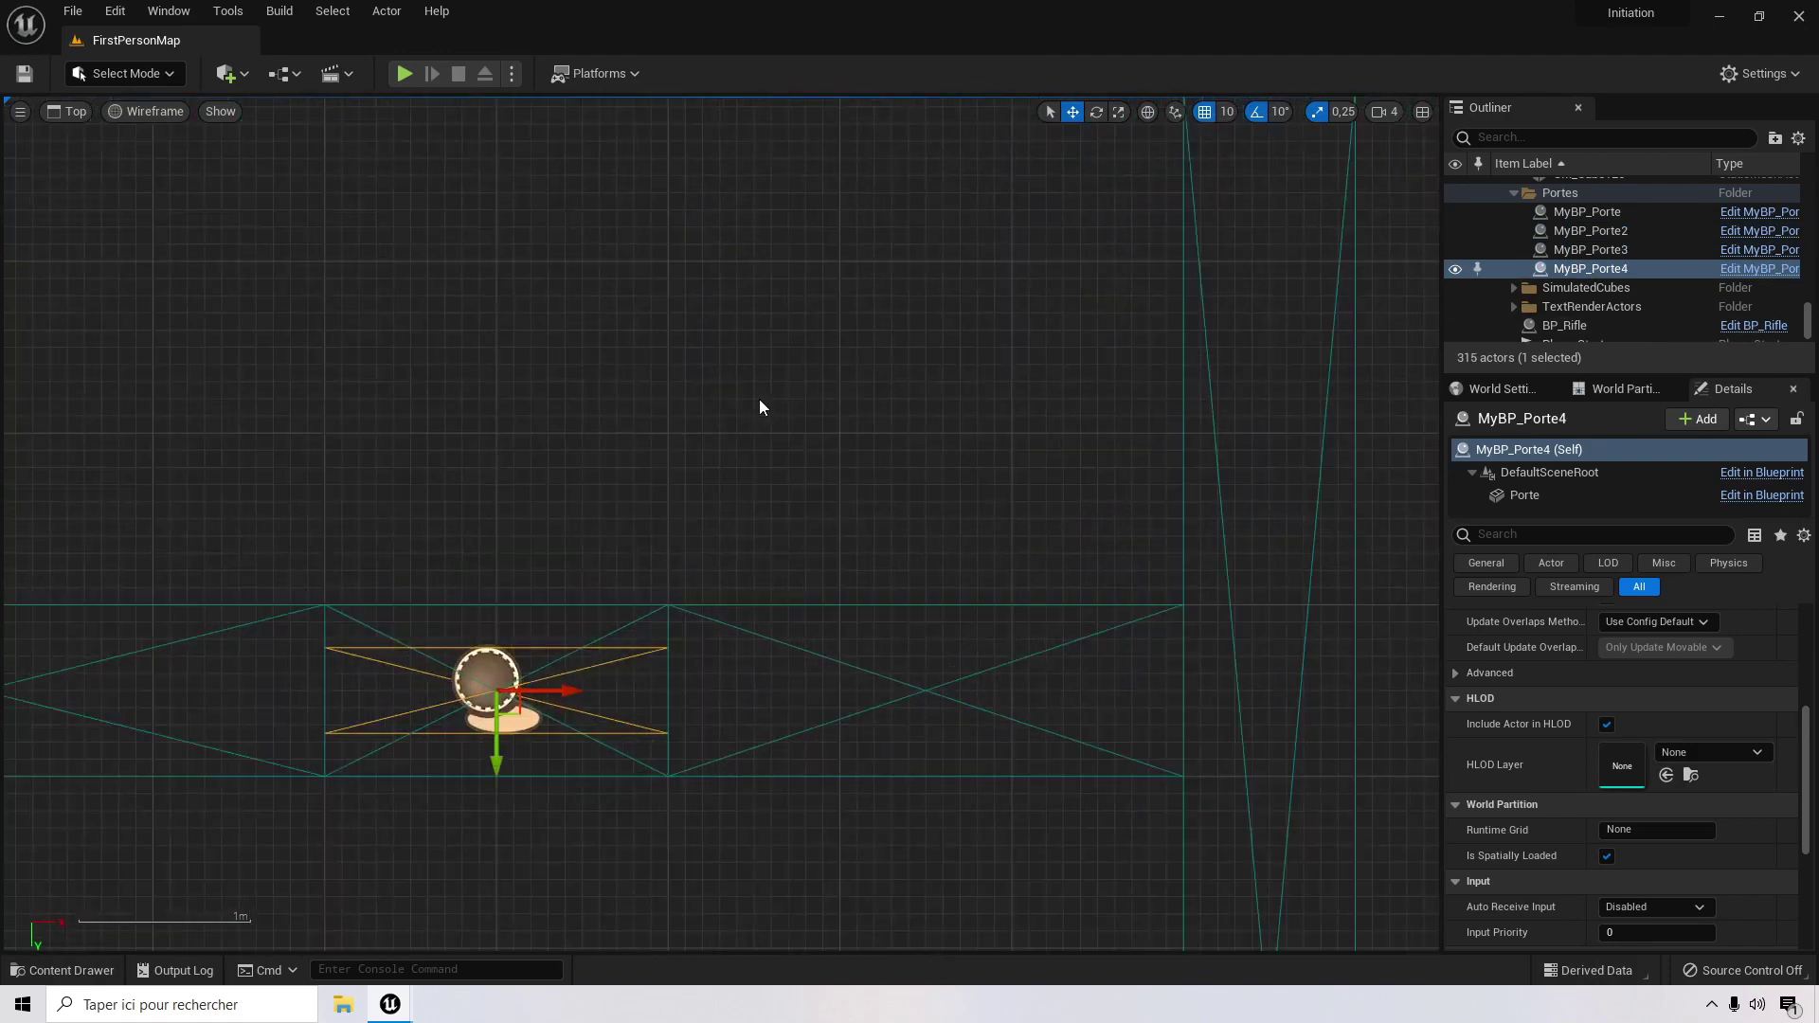
pyautogui.scroll(-10, 759, 408)
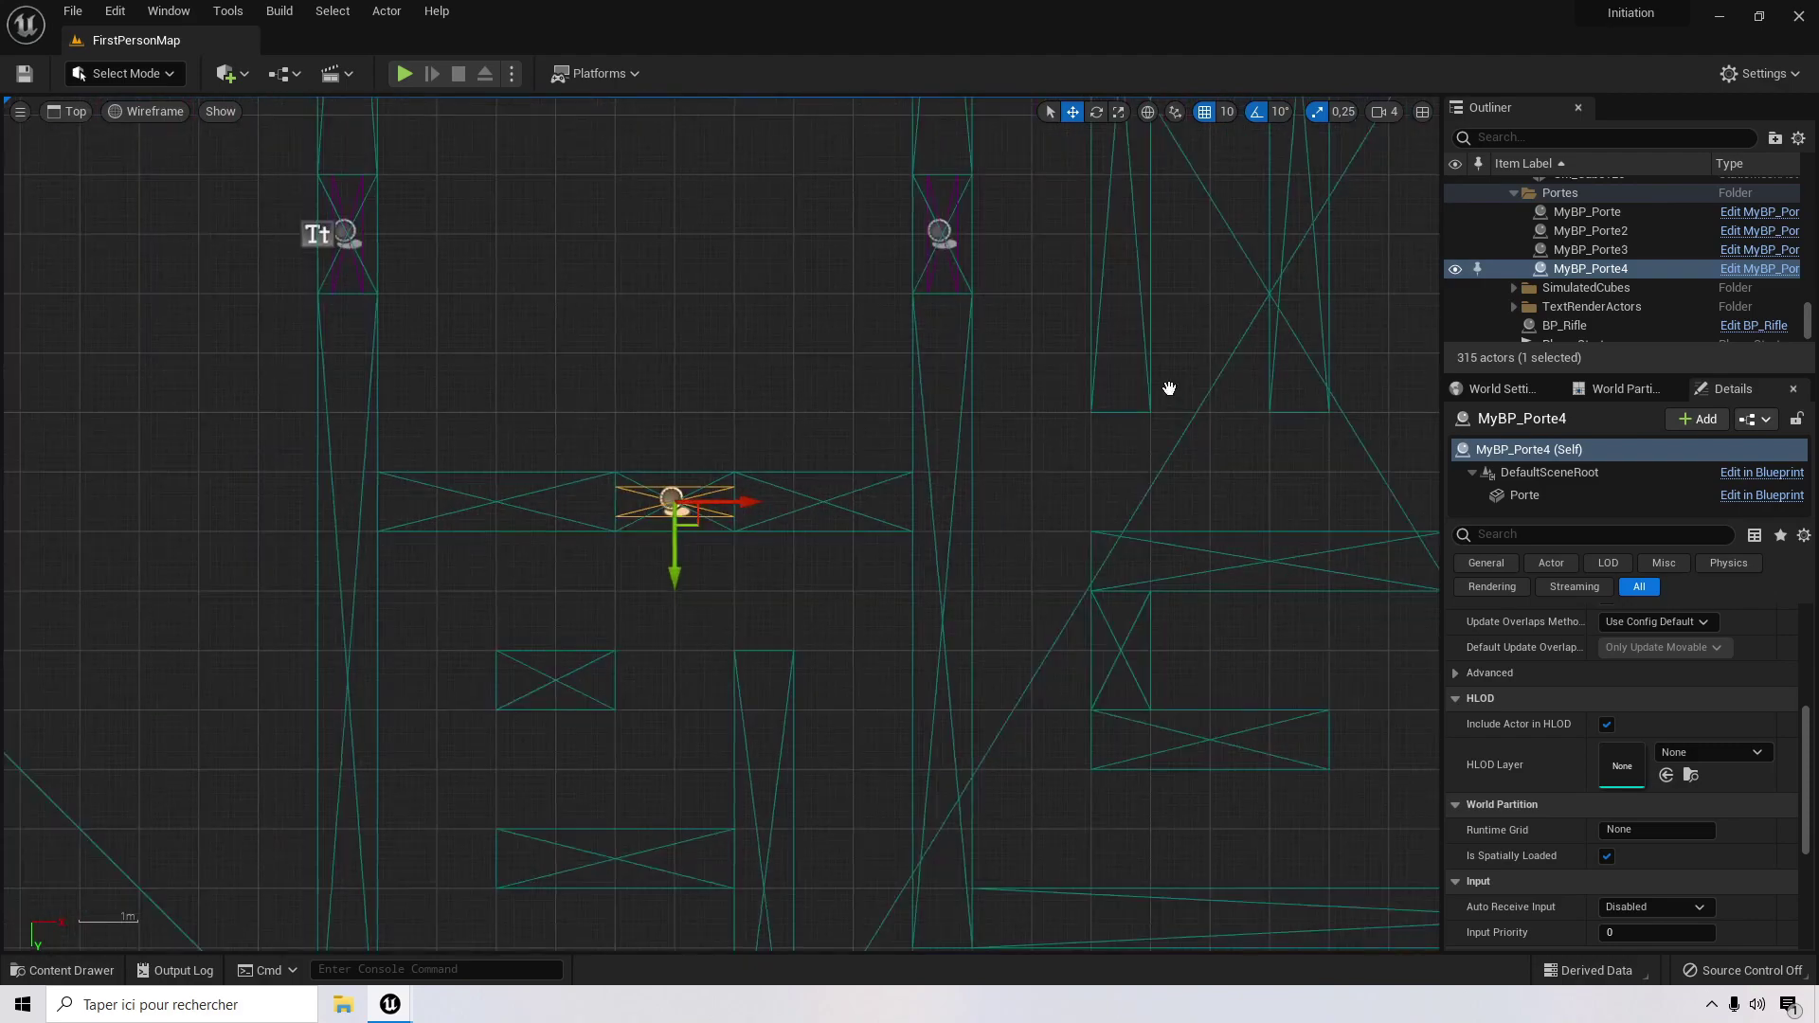
# Step: Duplicate MyBP_Porte2 into the doorway of the maze's outer wall that leads to the long narrow room
pyautogui.moveTo(1166, 433); pyautogui.dragTo(991, 613, button='right')
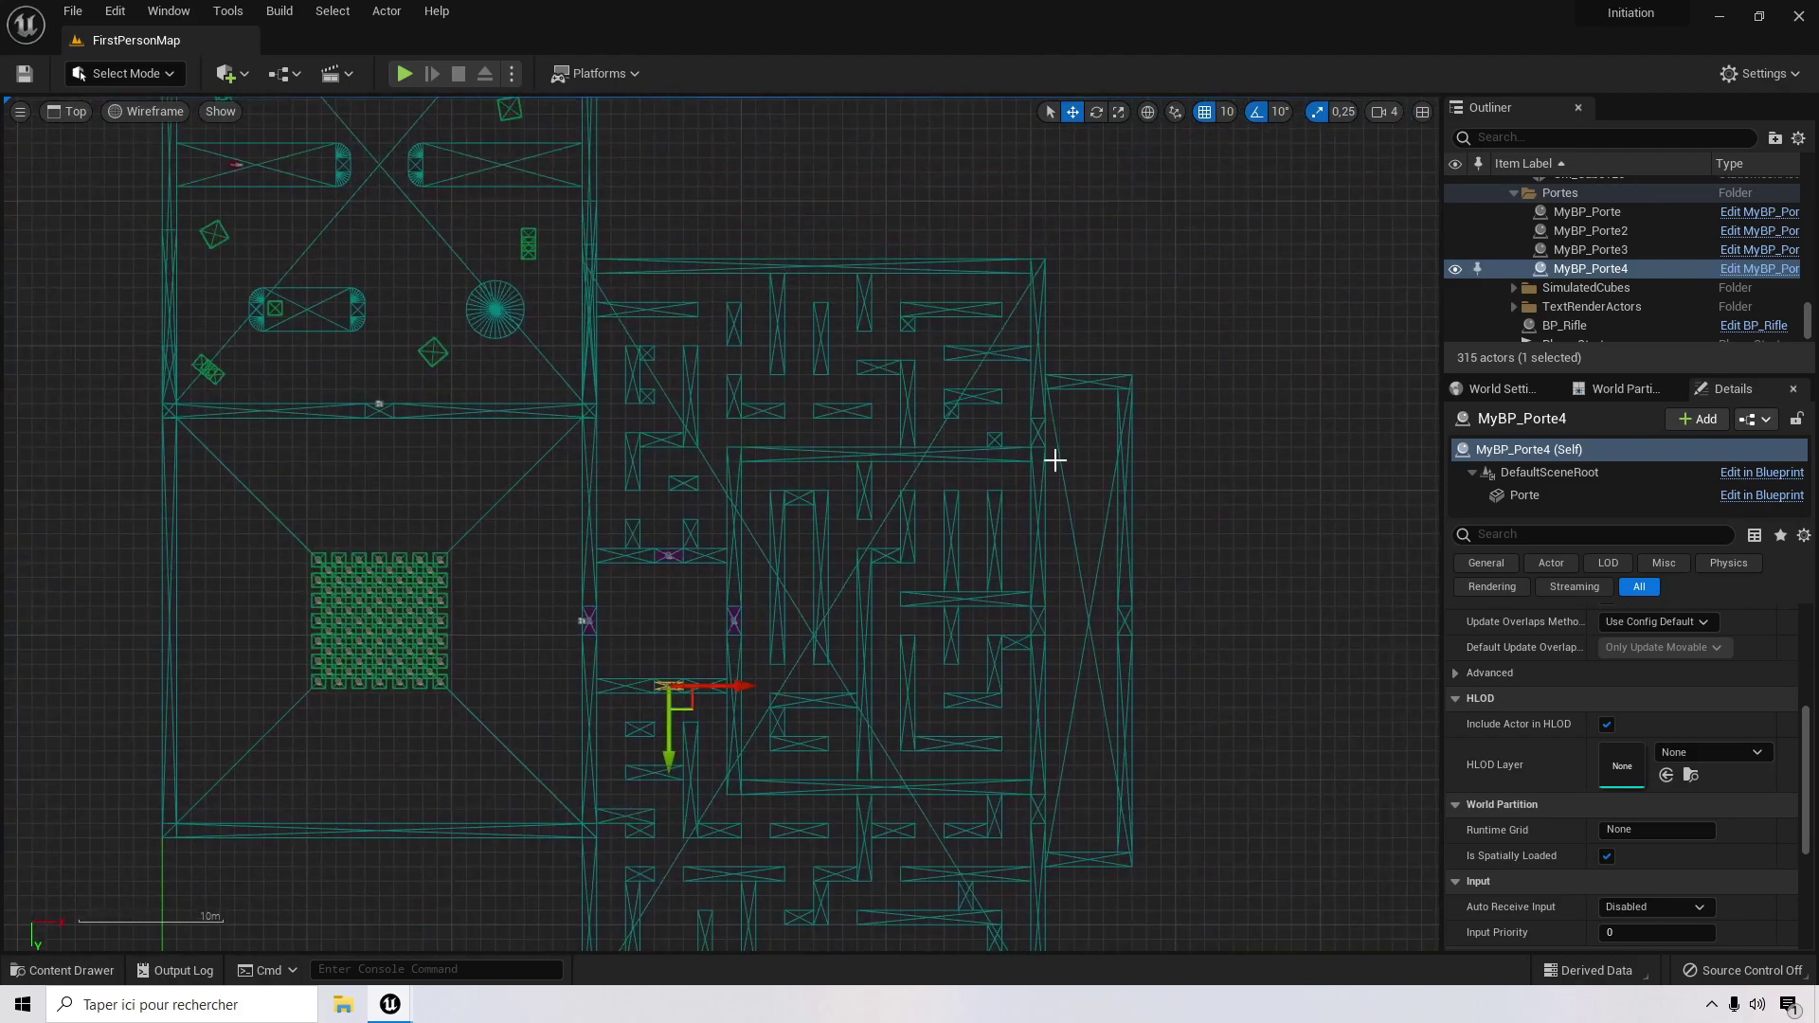
pyautogui.scroll(2, 803, 480)
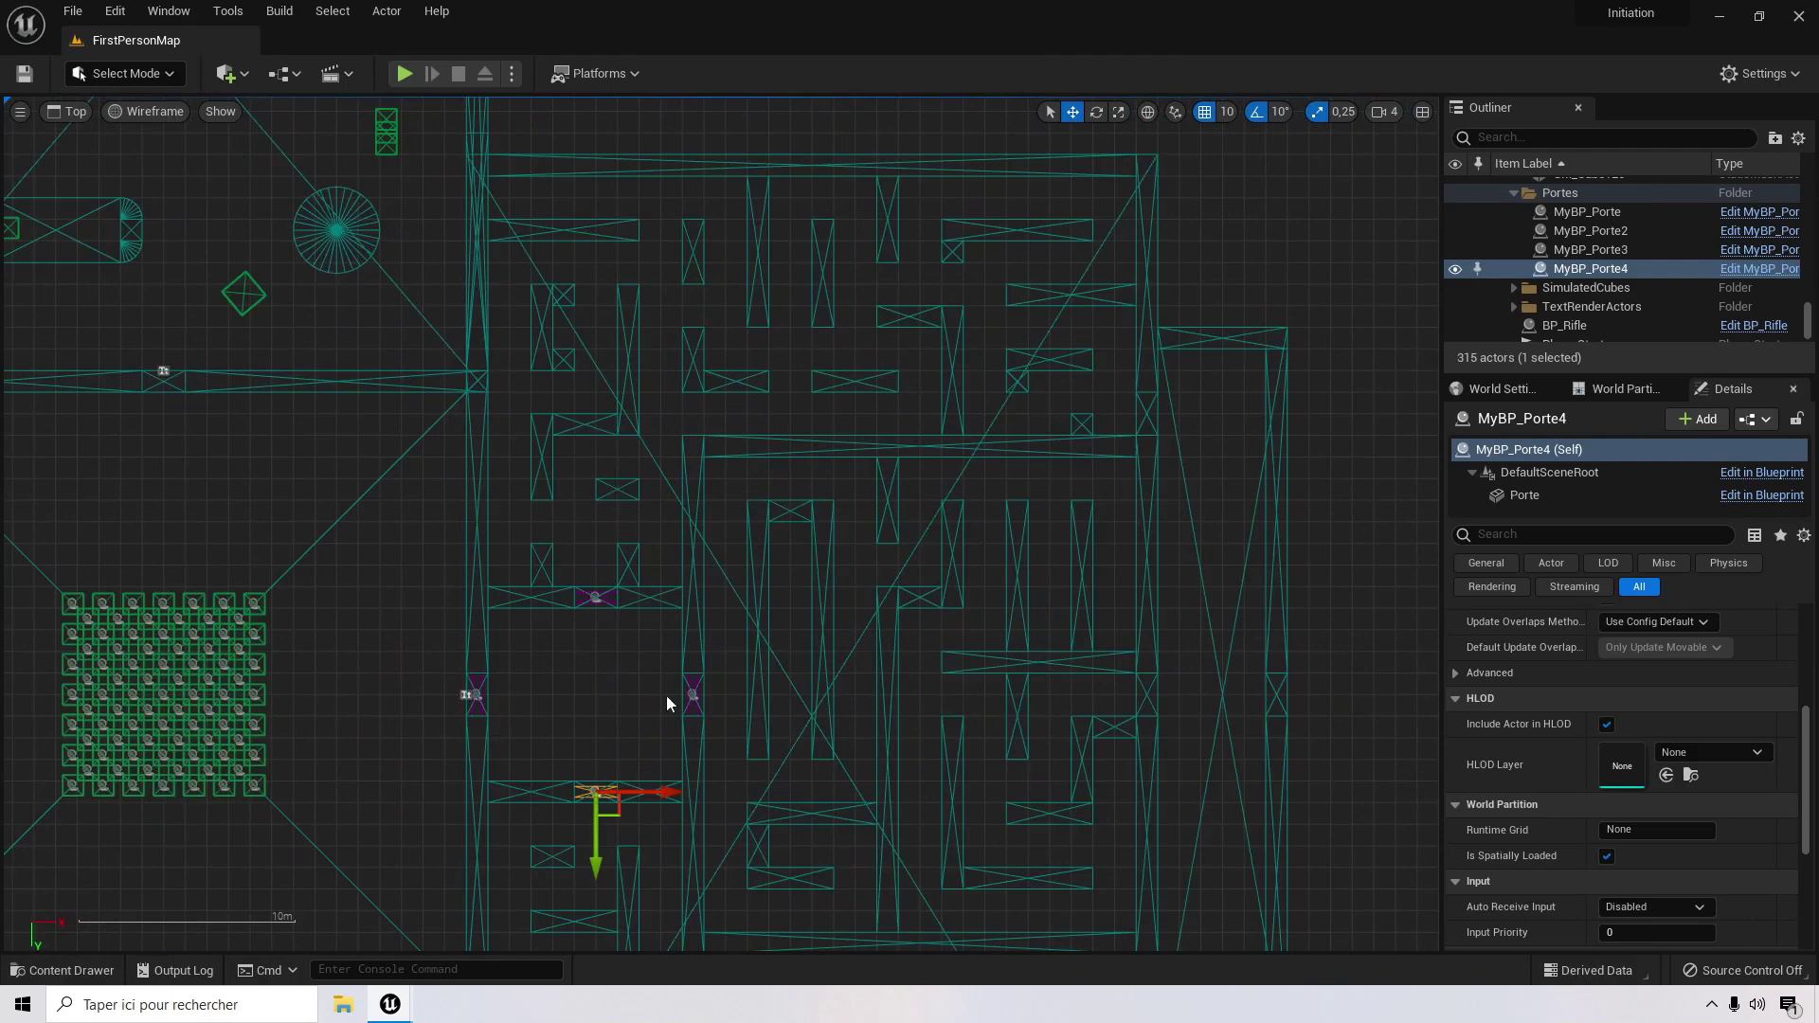
pyautogui.click(692, 694)
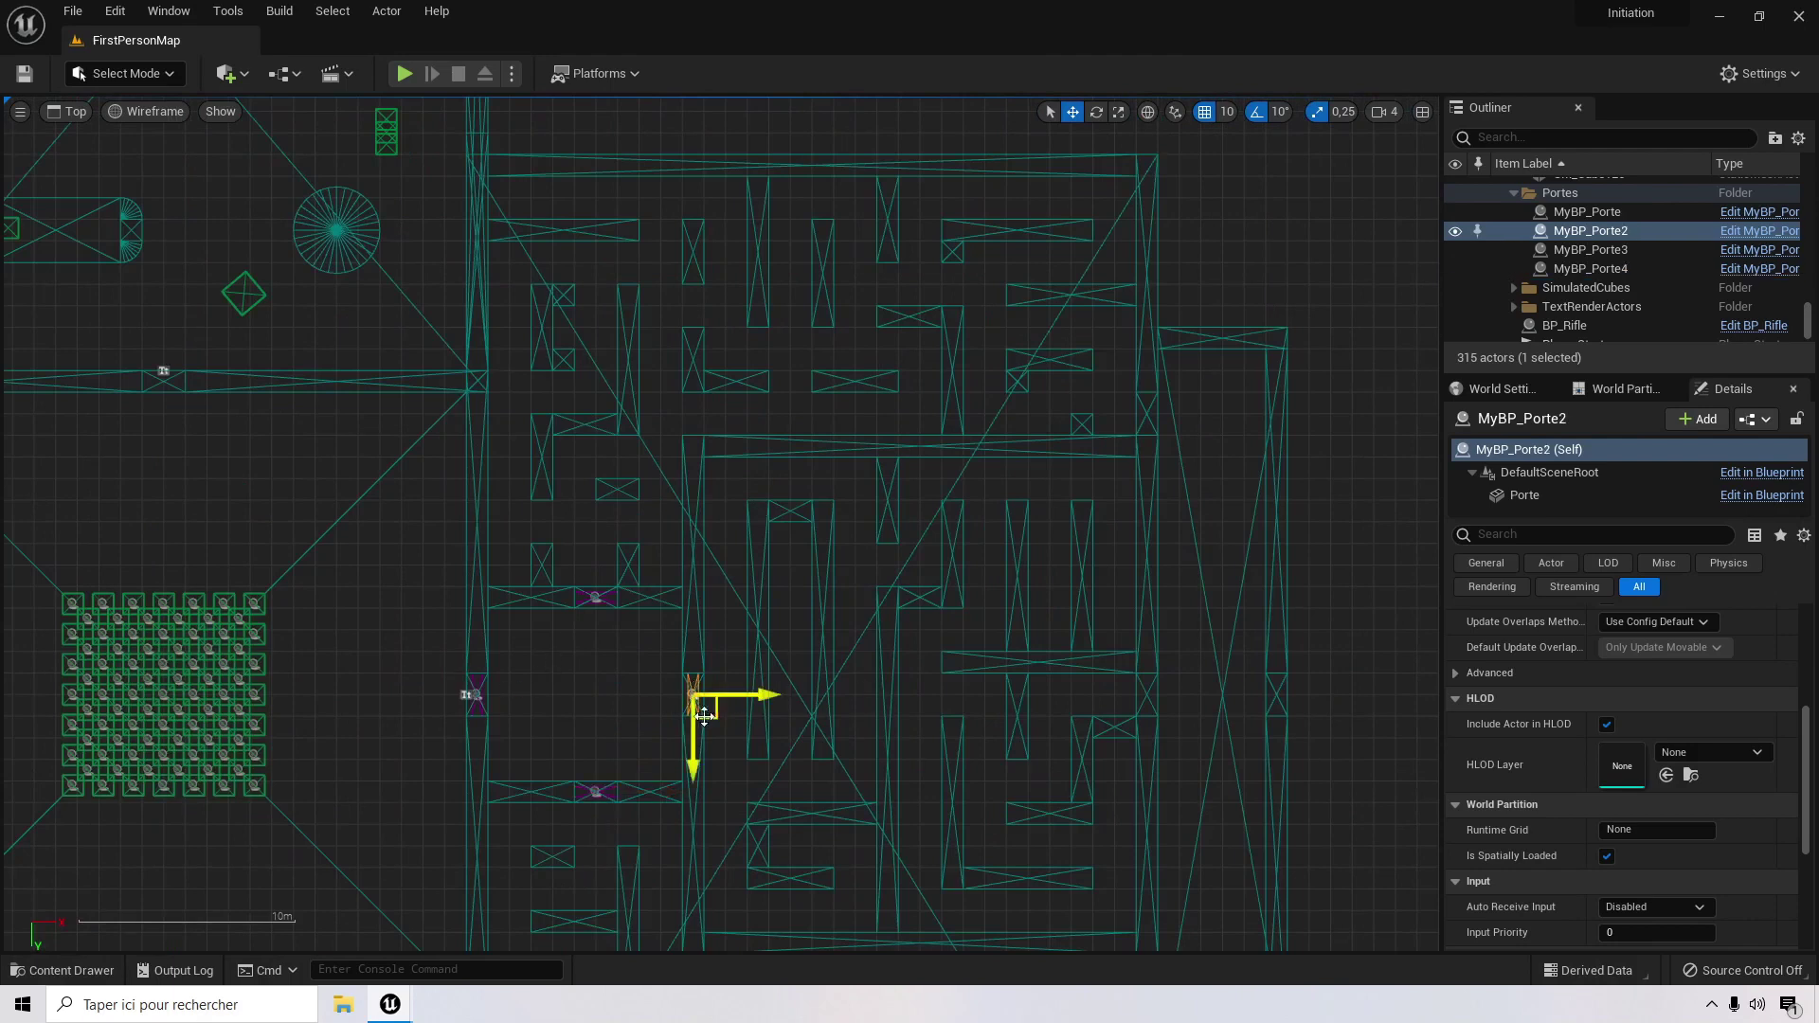
pyautogui.keyDown('alt'); pyautogui.moveTo(714, 717); pyautogui.dragTo(1199, 430); pyautogui.keyUp('alt')
pyautogui.scroll(10, 1260, 414)
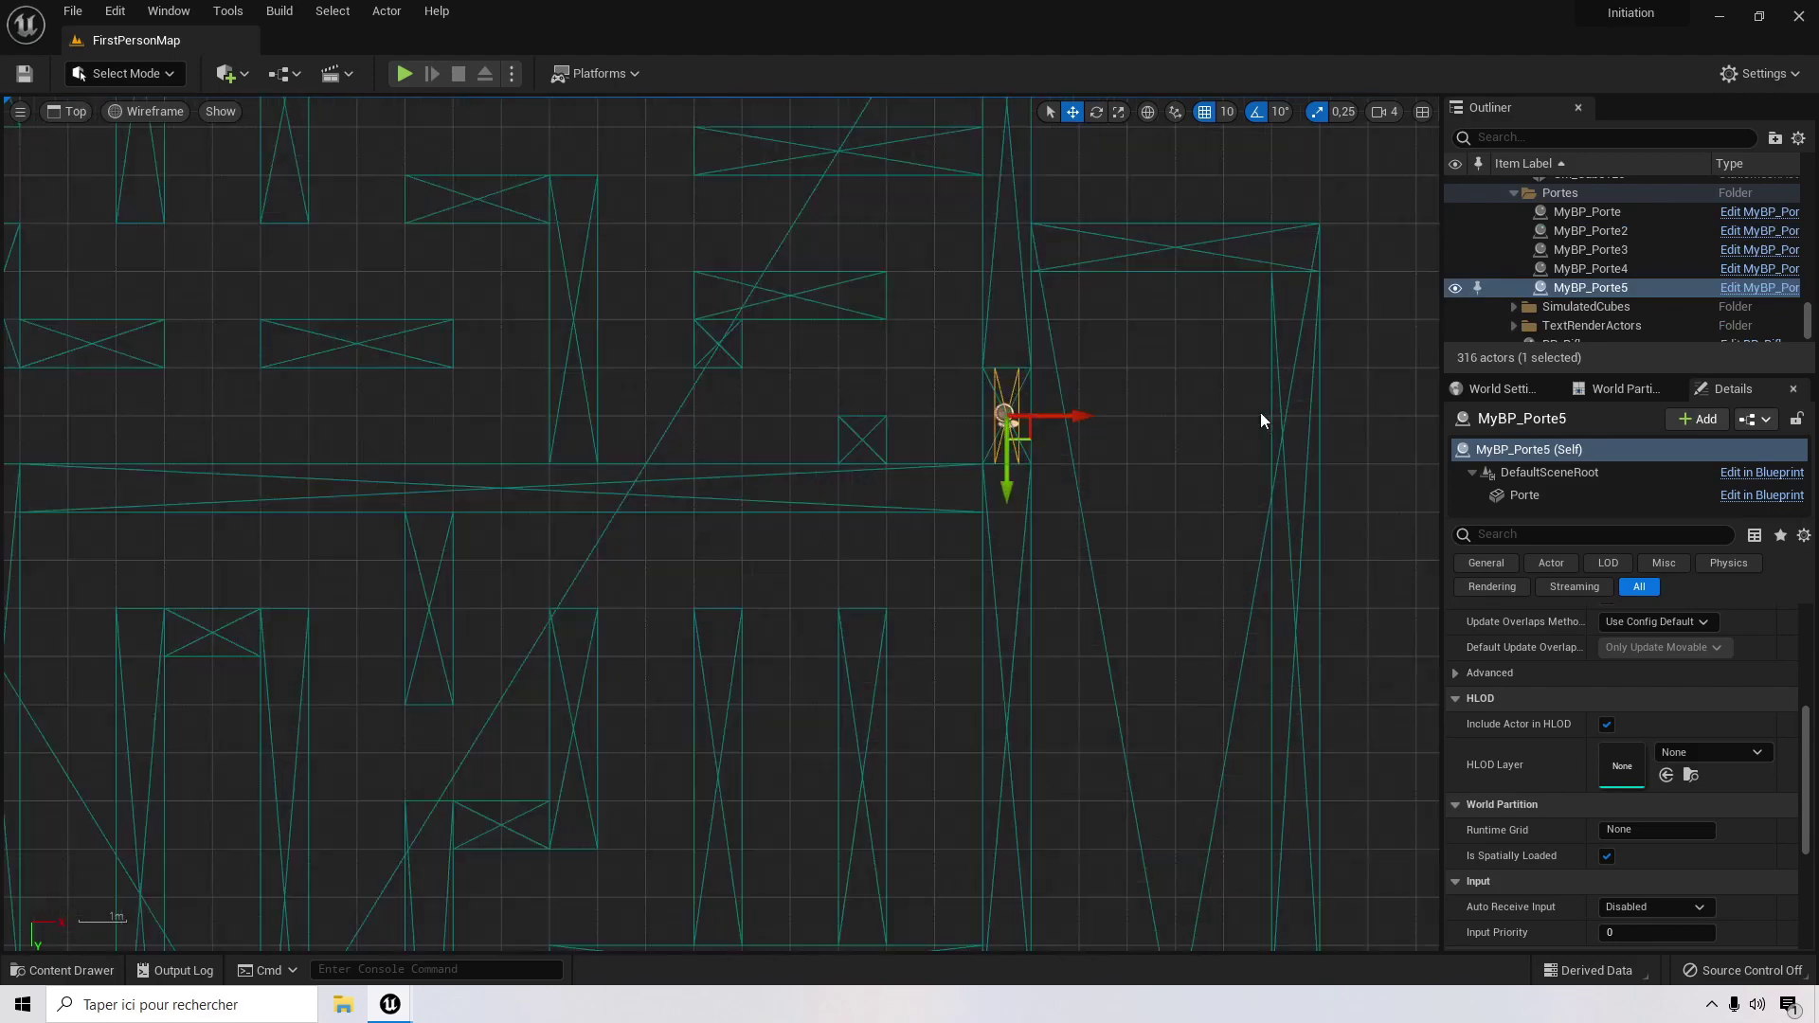
pyautogui.scroll(4, 1043, 412)
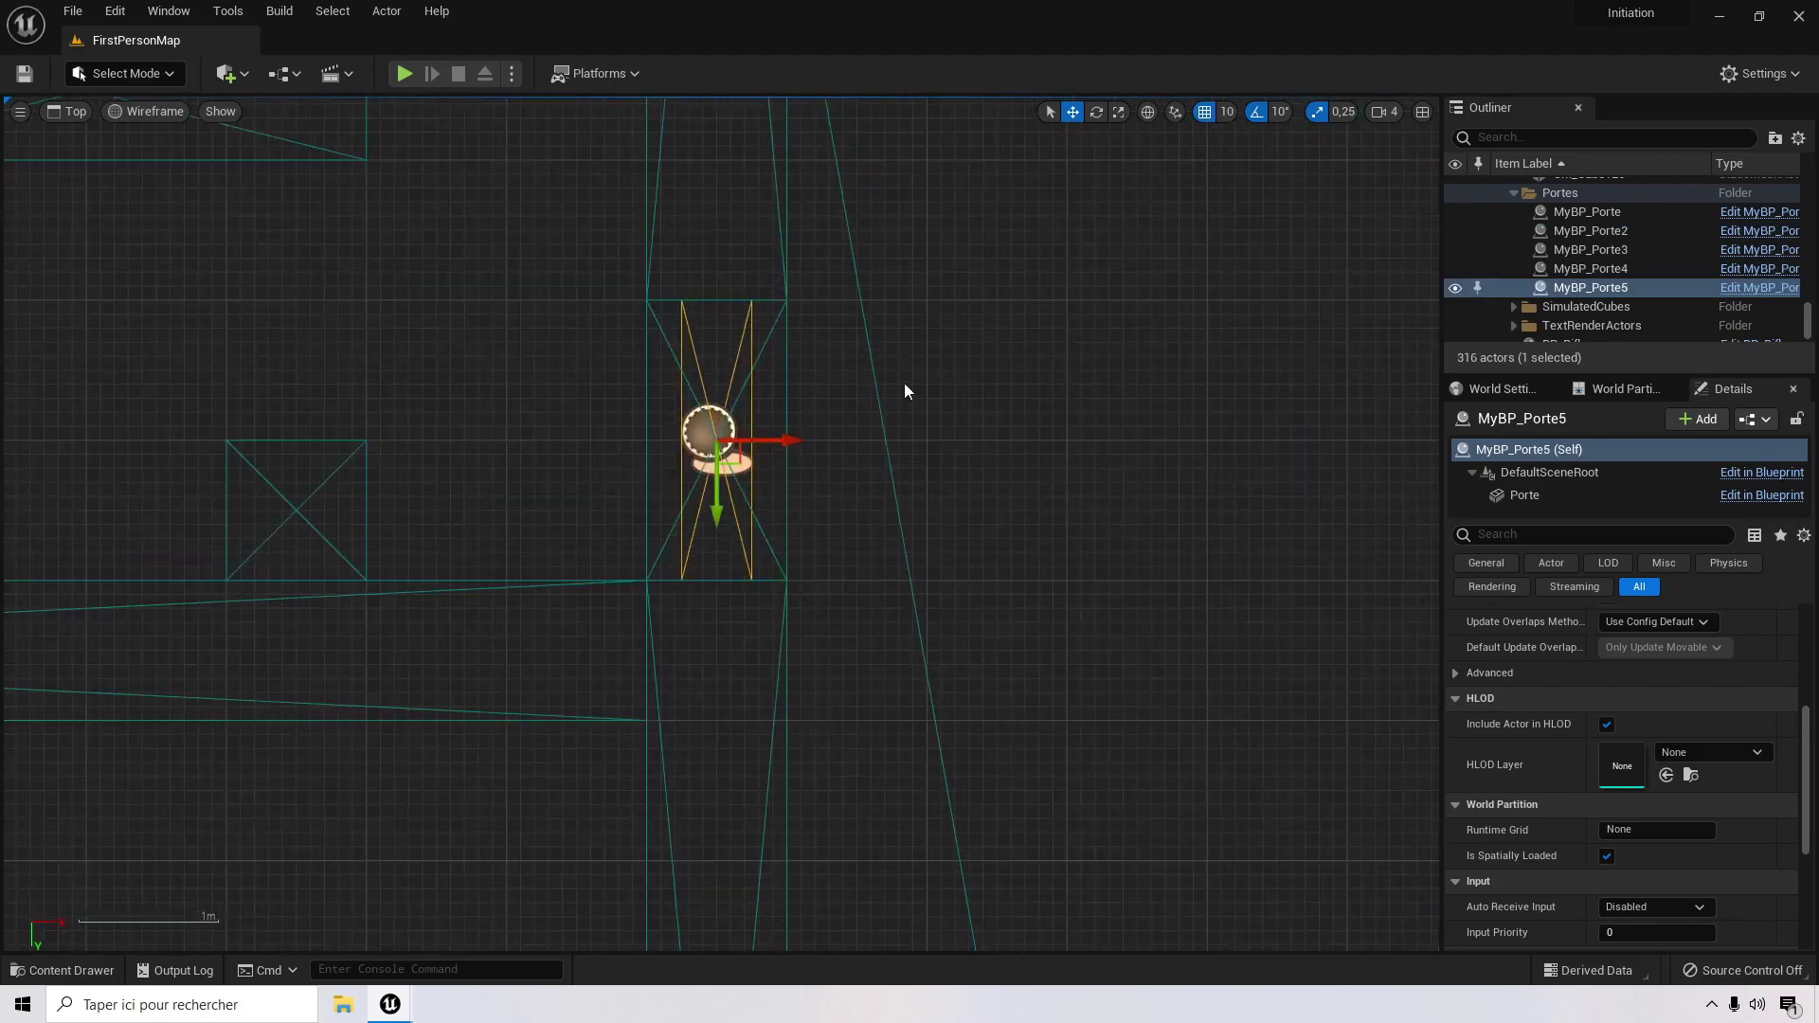
# Step: Duplicate MyBP_Porte5 along Y into the two further doorways of the same outer maze wall
pyautogui.scroll(-8, 910, 395)
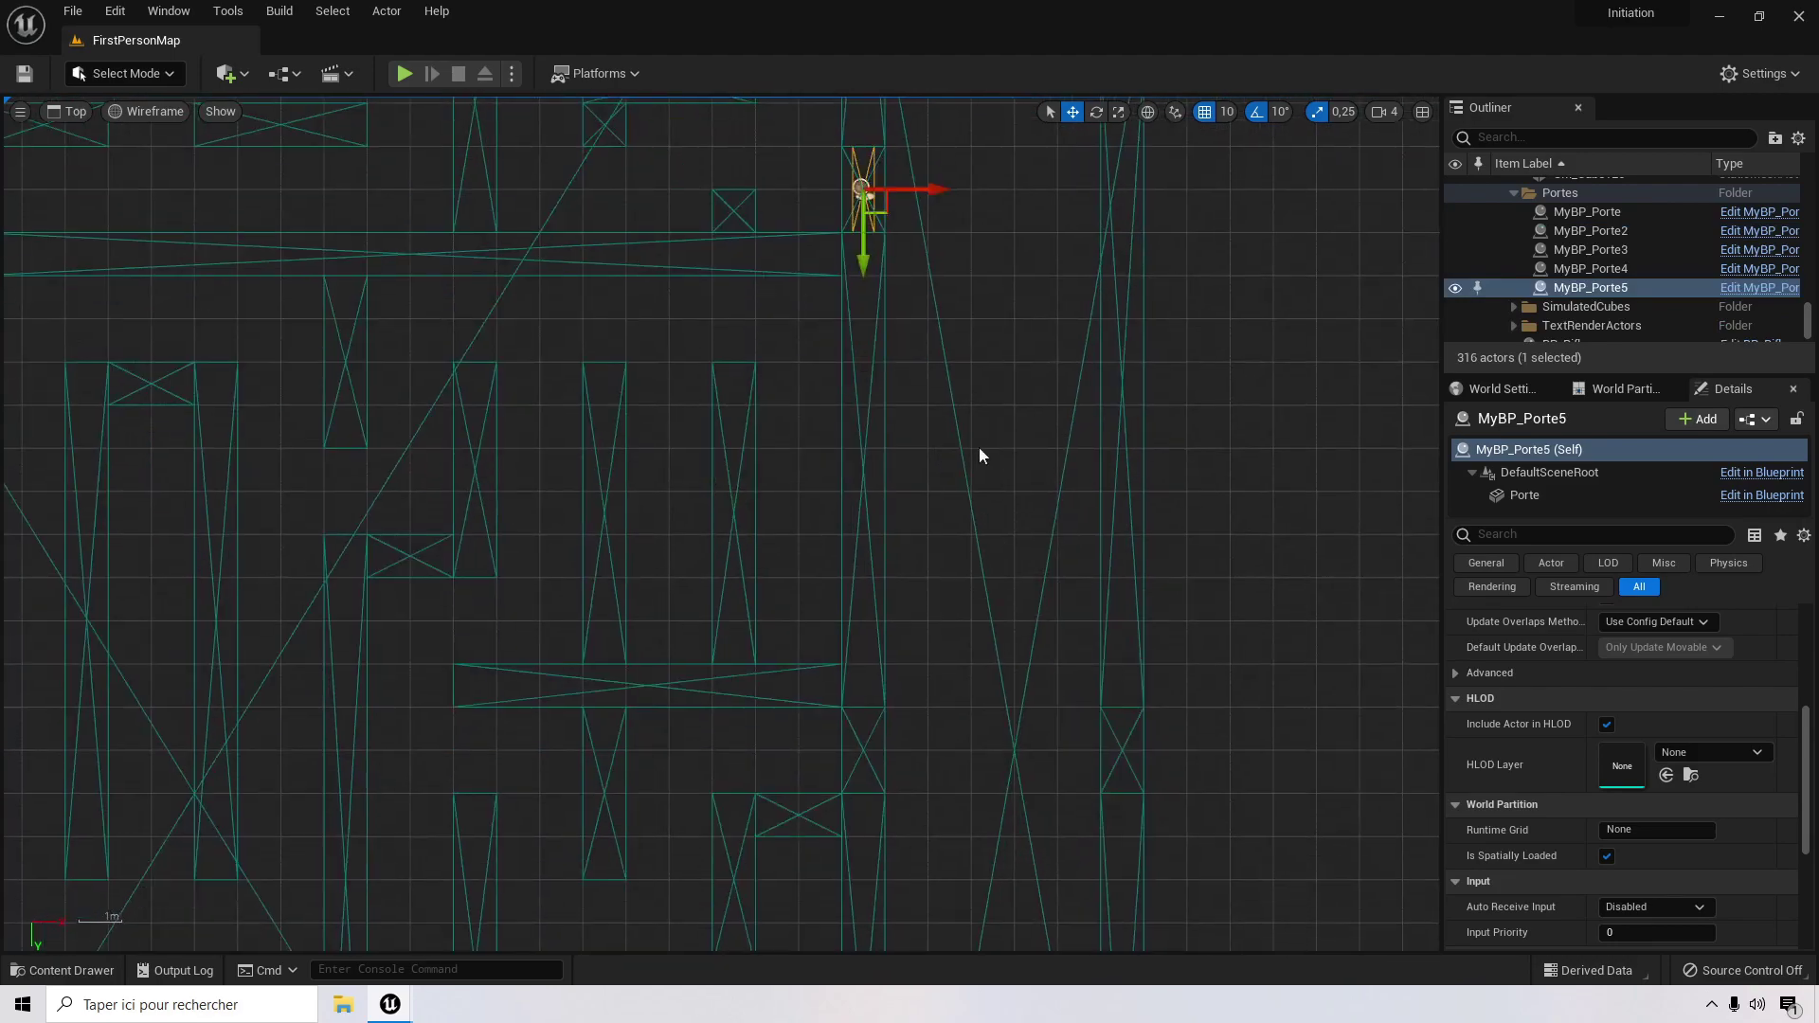
pyautogui.keyDown('alt'); pyautogui.moveTo(863, 248); pyautogui.dragTo(863, 807); pyautogui.keyUp('alt')
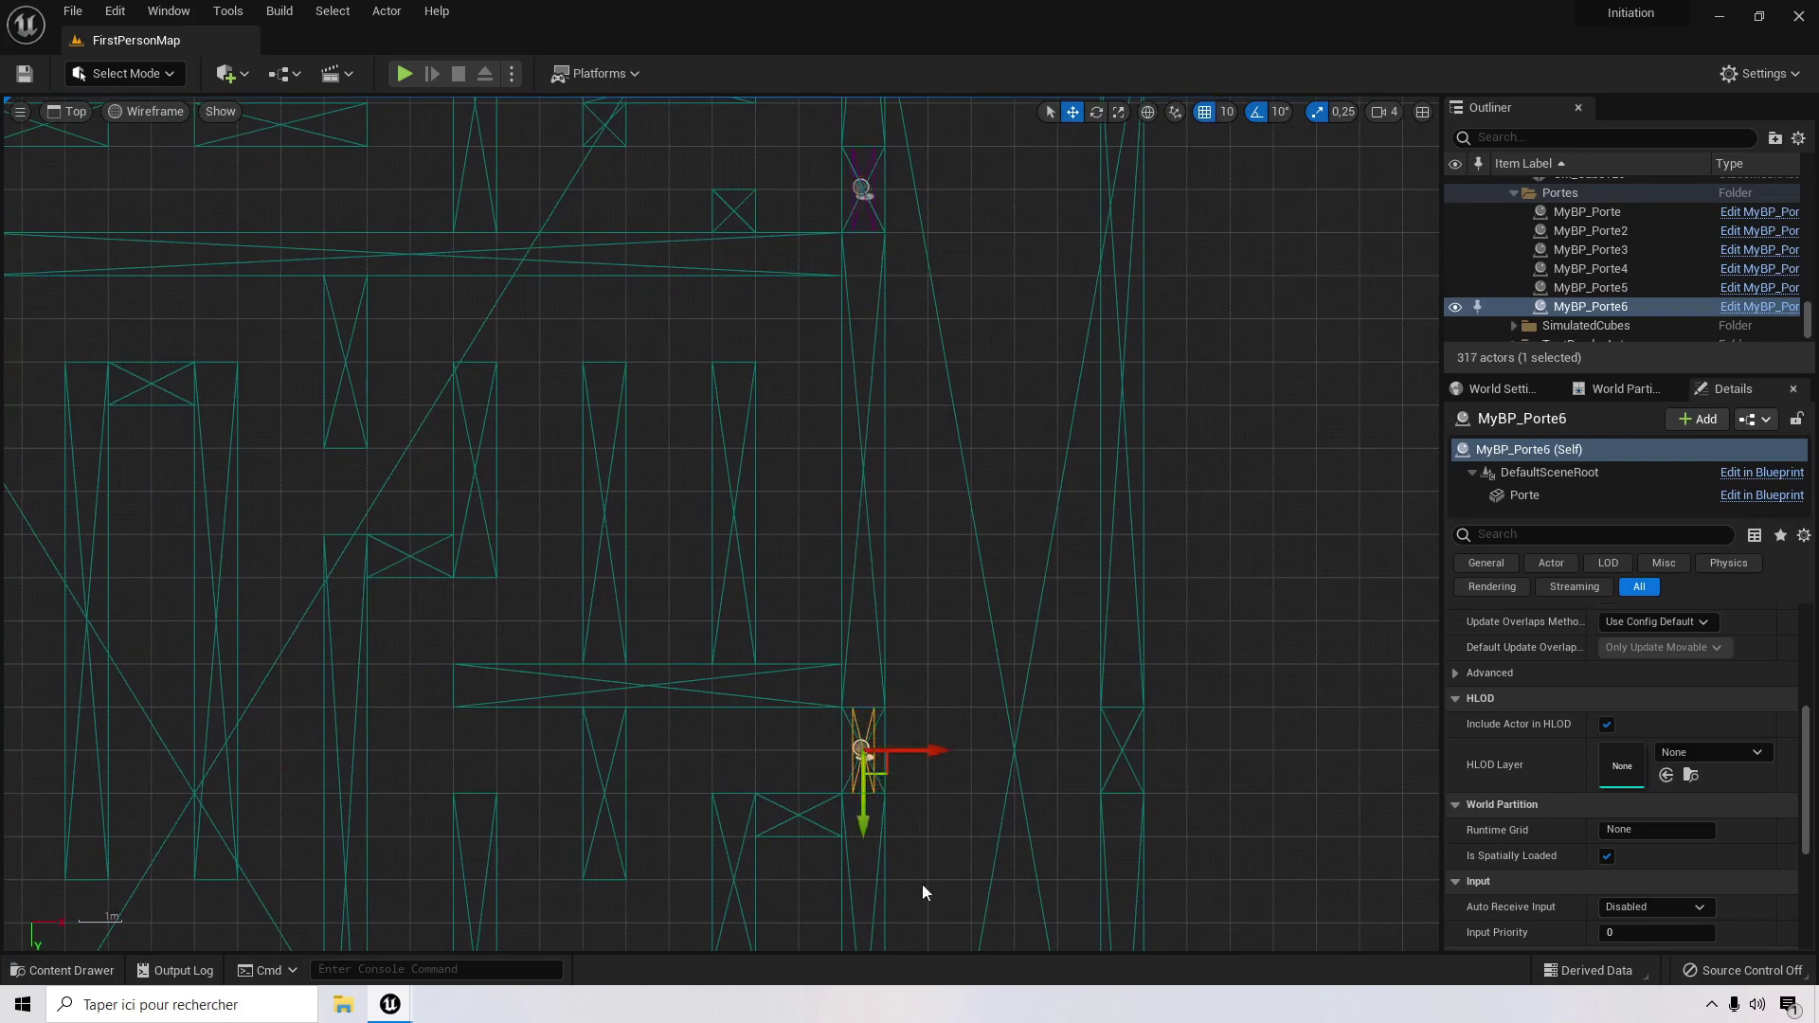
pyautogui.scroll(-7, 977, 778)
pyautogui.moveTo(980, 787); pyautogui.dragTo(943, 356, button='right')
pyautogui.scroll(5, 940, 402)
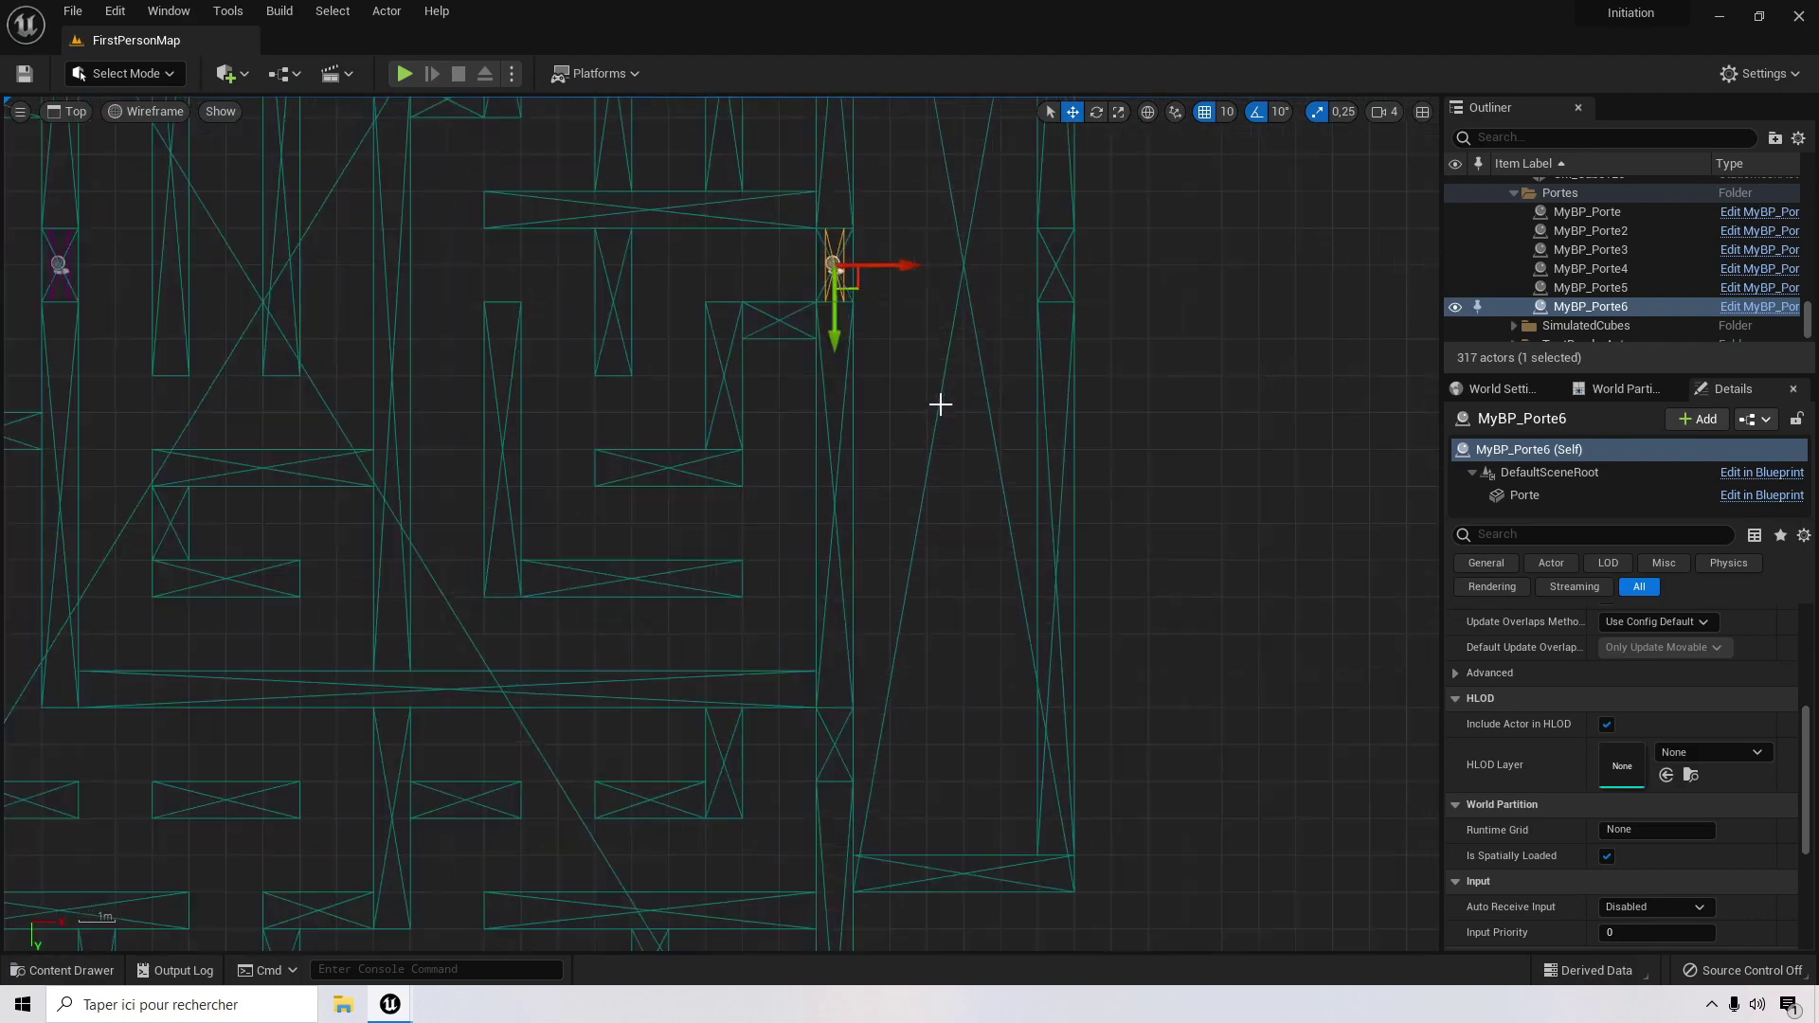
pyautogui.keyDown('alt'); pyautogui.moveTo(854, 337); pyautogui.dragTo(855, 826); pyautogui.keyUp('alt')
pyautogui.scroll(-4, 931, 316)
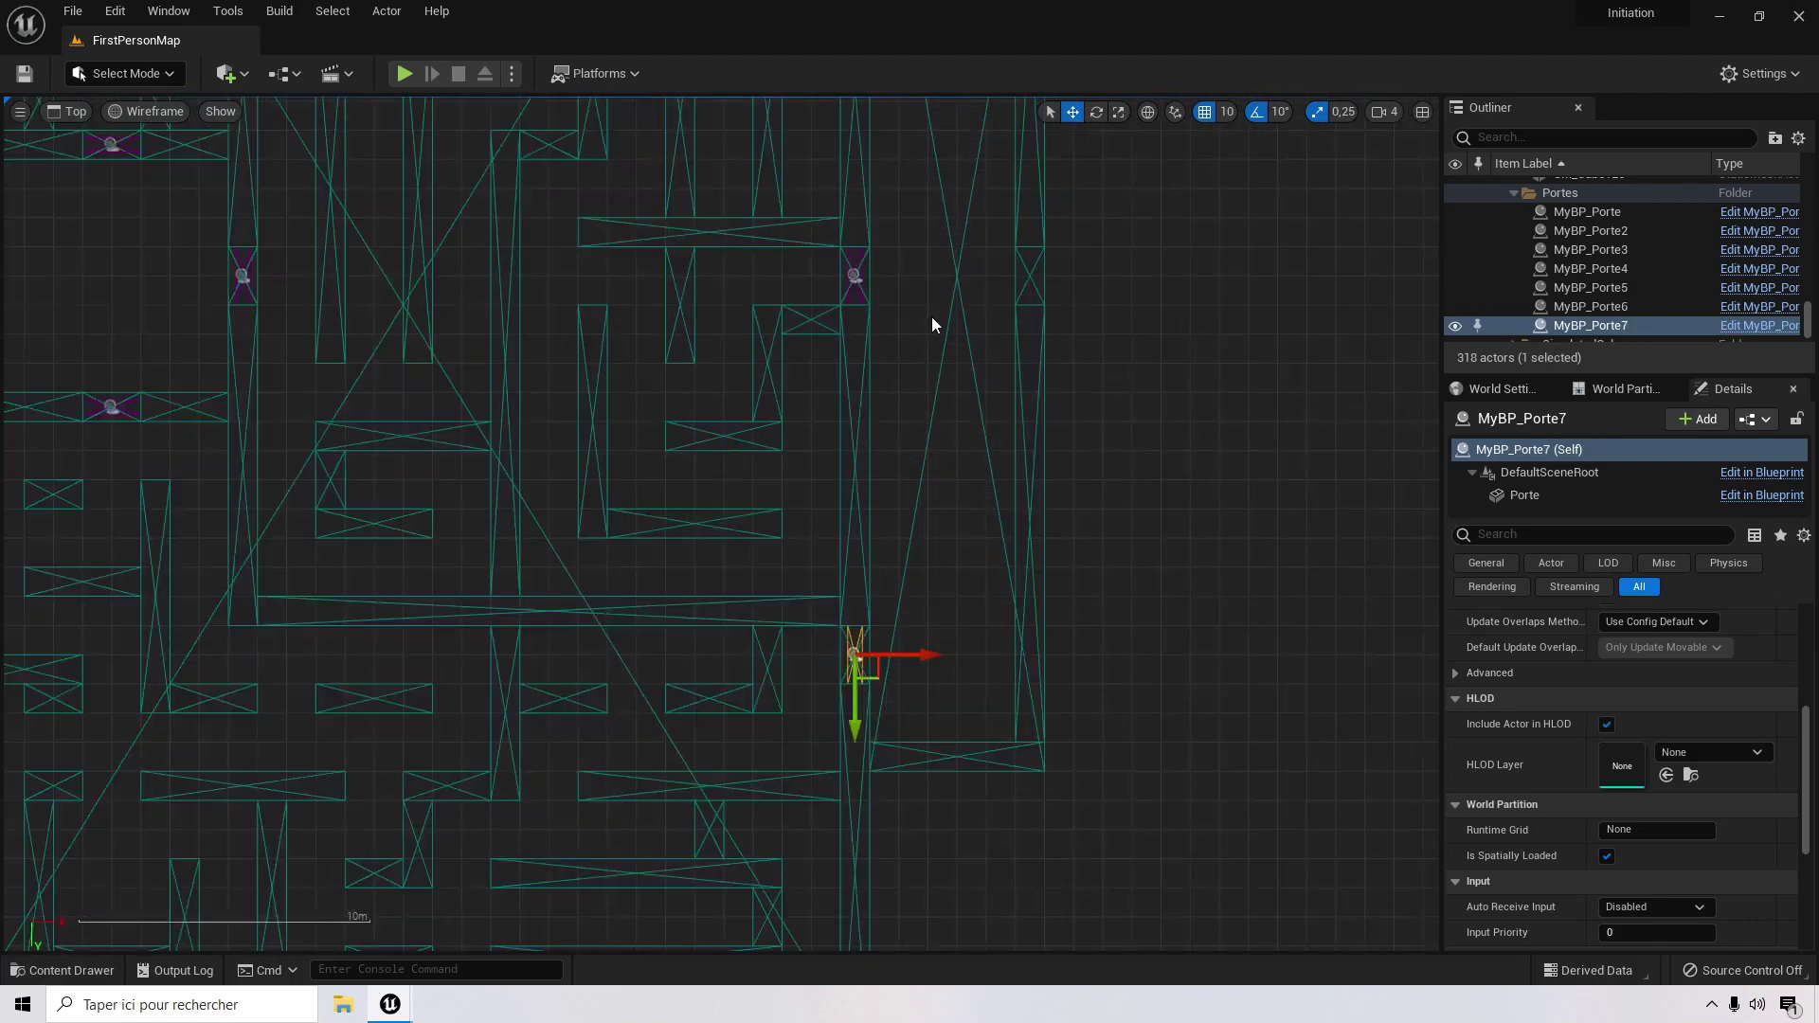
pyautogui.moveTo(964, 360); pyautogui.dragTo(1200, 457, button='right')
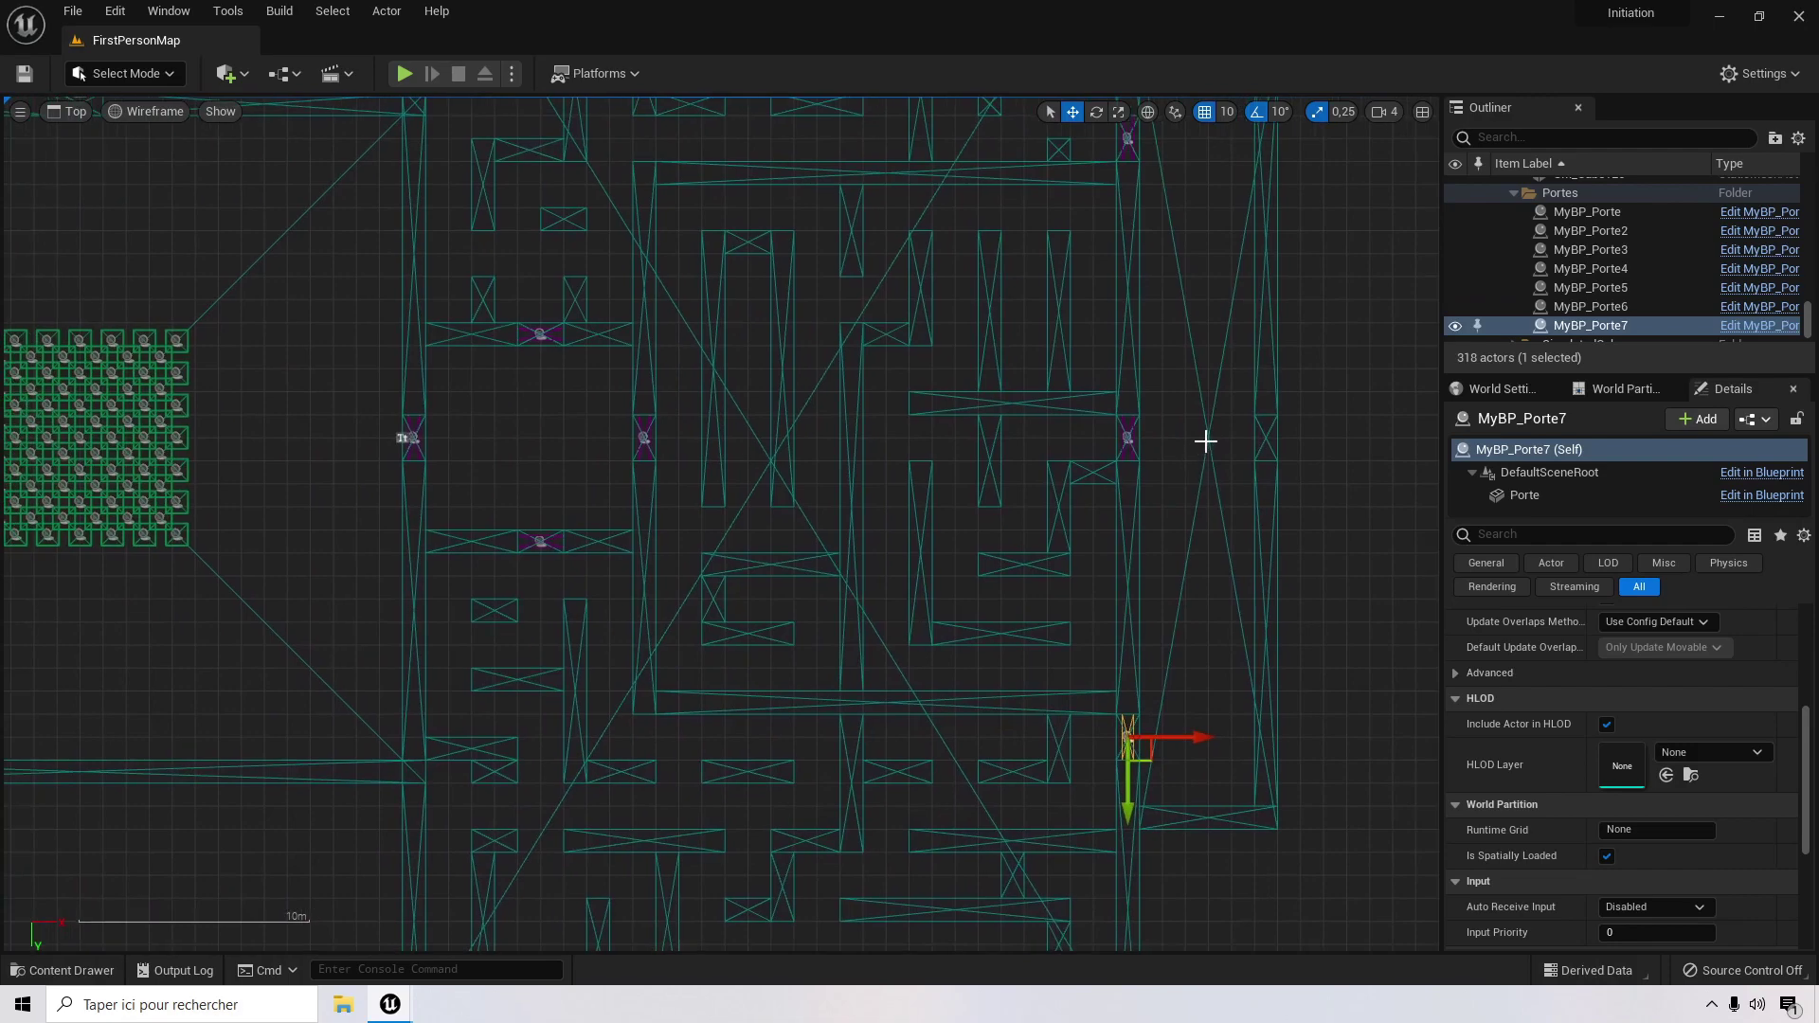
pyautogui.moveTo(901, 389); pyautogui.dragTo(917, 491, button='right')
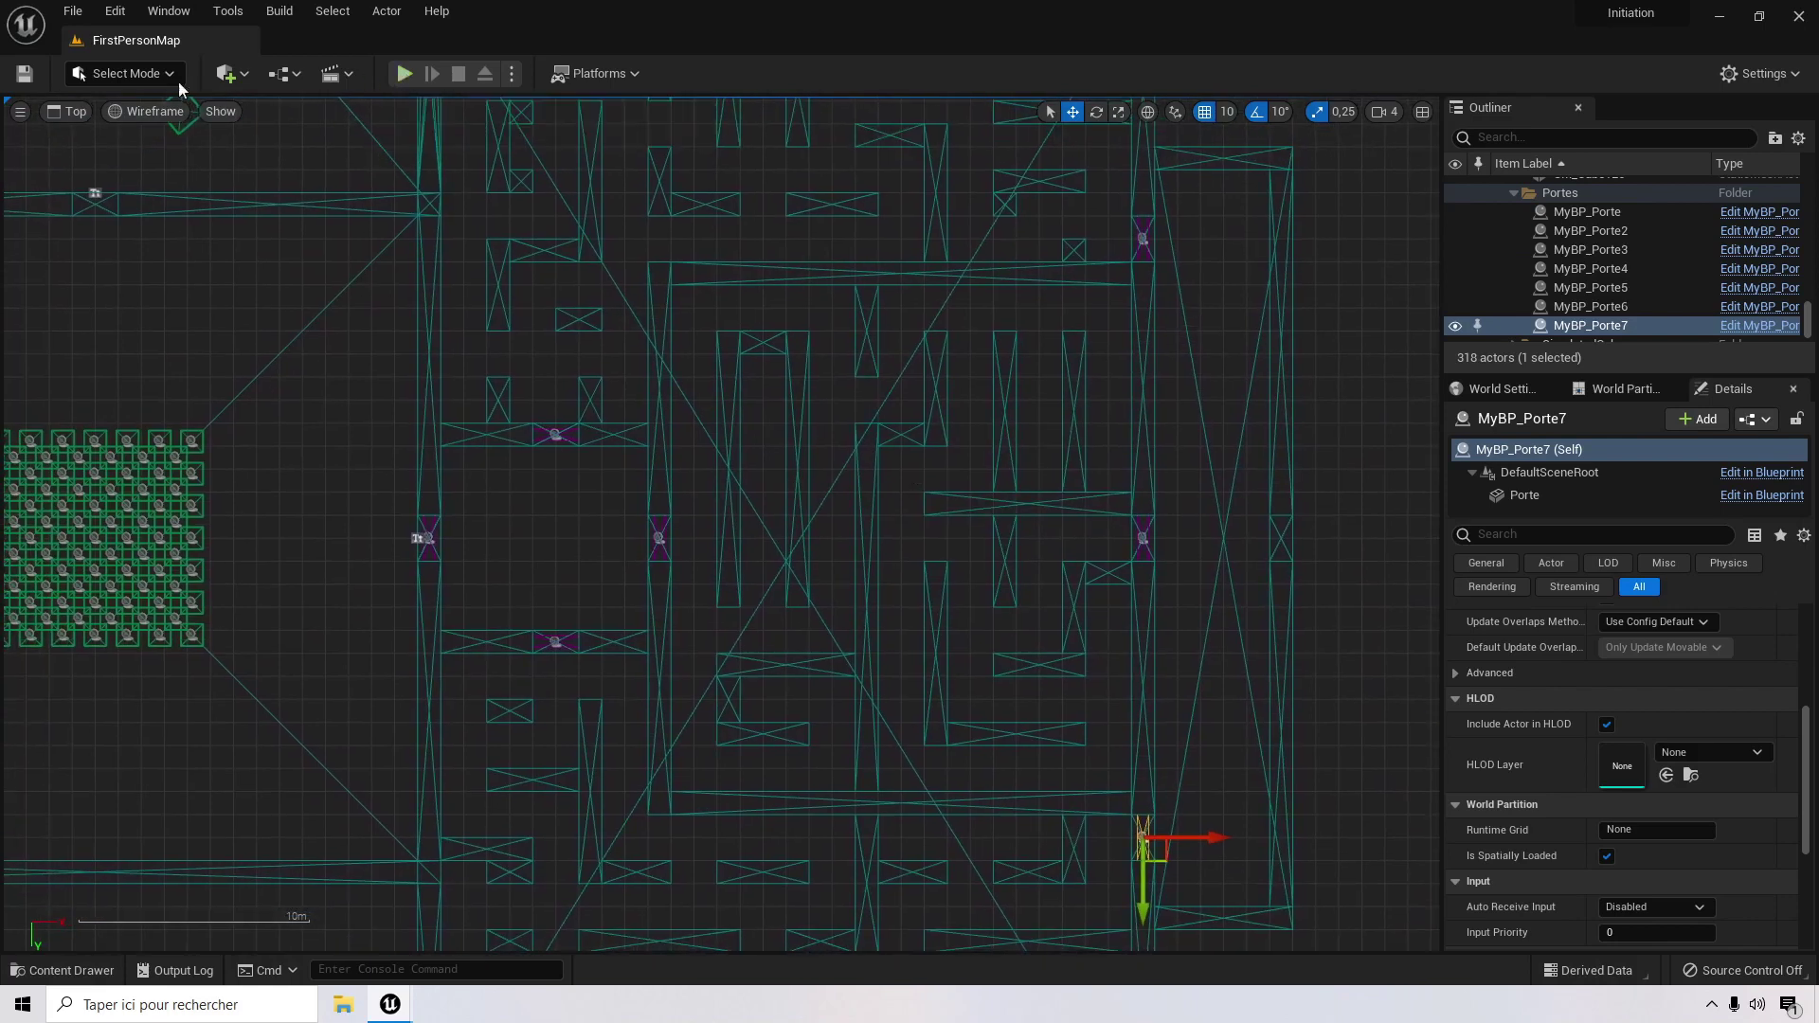
# Step: Switch the viewport to the perspective view and check the door placed in the small room
pyautogui.click(69, 114)
pyautogui.click(127, 145)
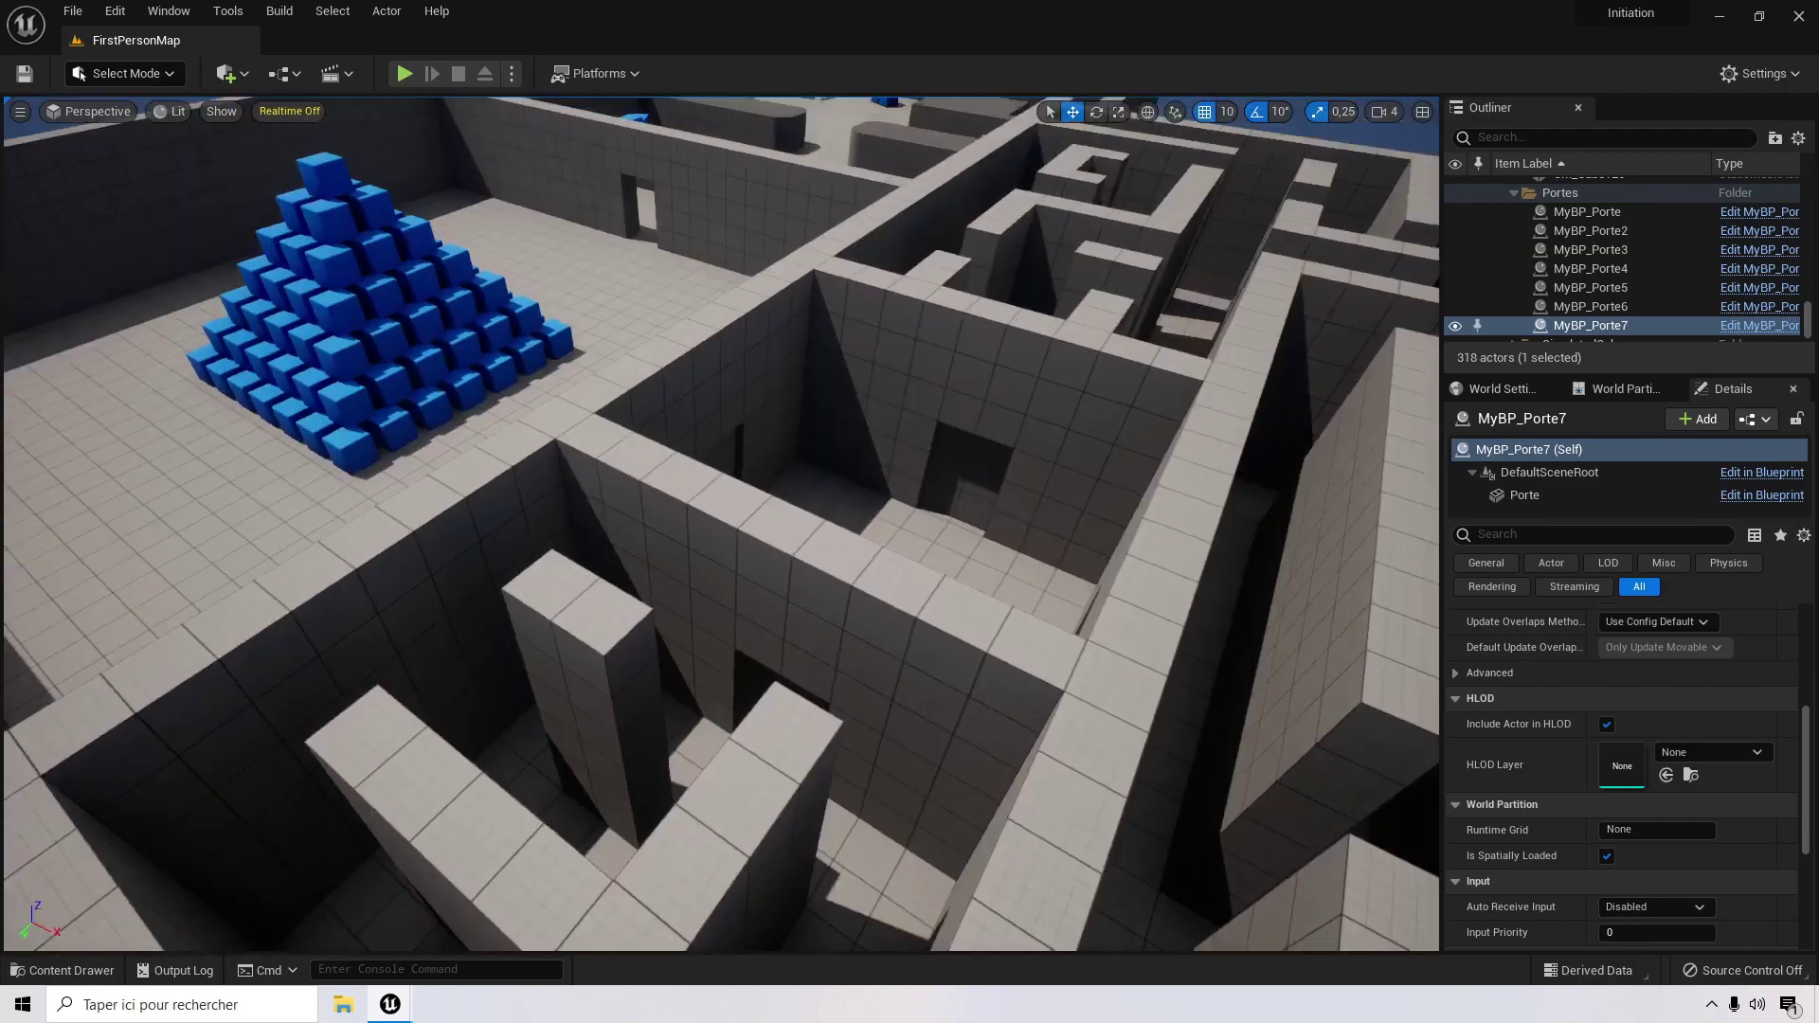
pyautogui.moveTo(771, 480); pyautogui.dragTo(805, 423, button='right')
pyautogui.scroll(6, 772, 481)
pyautogui.moveTo(608, 445); pyautogui.dragTo(834, 483, button='right')
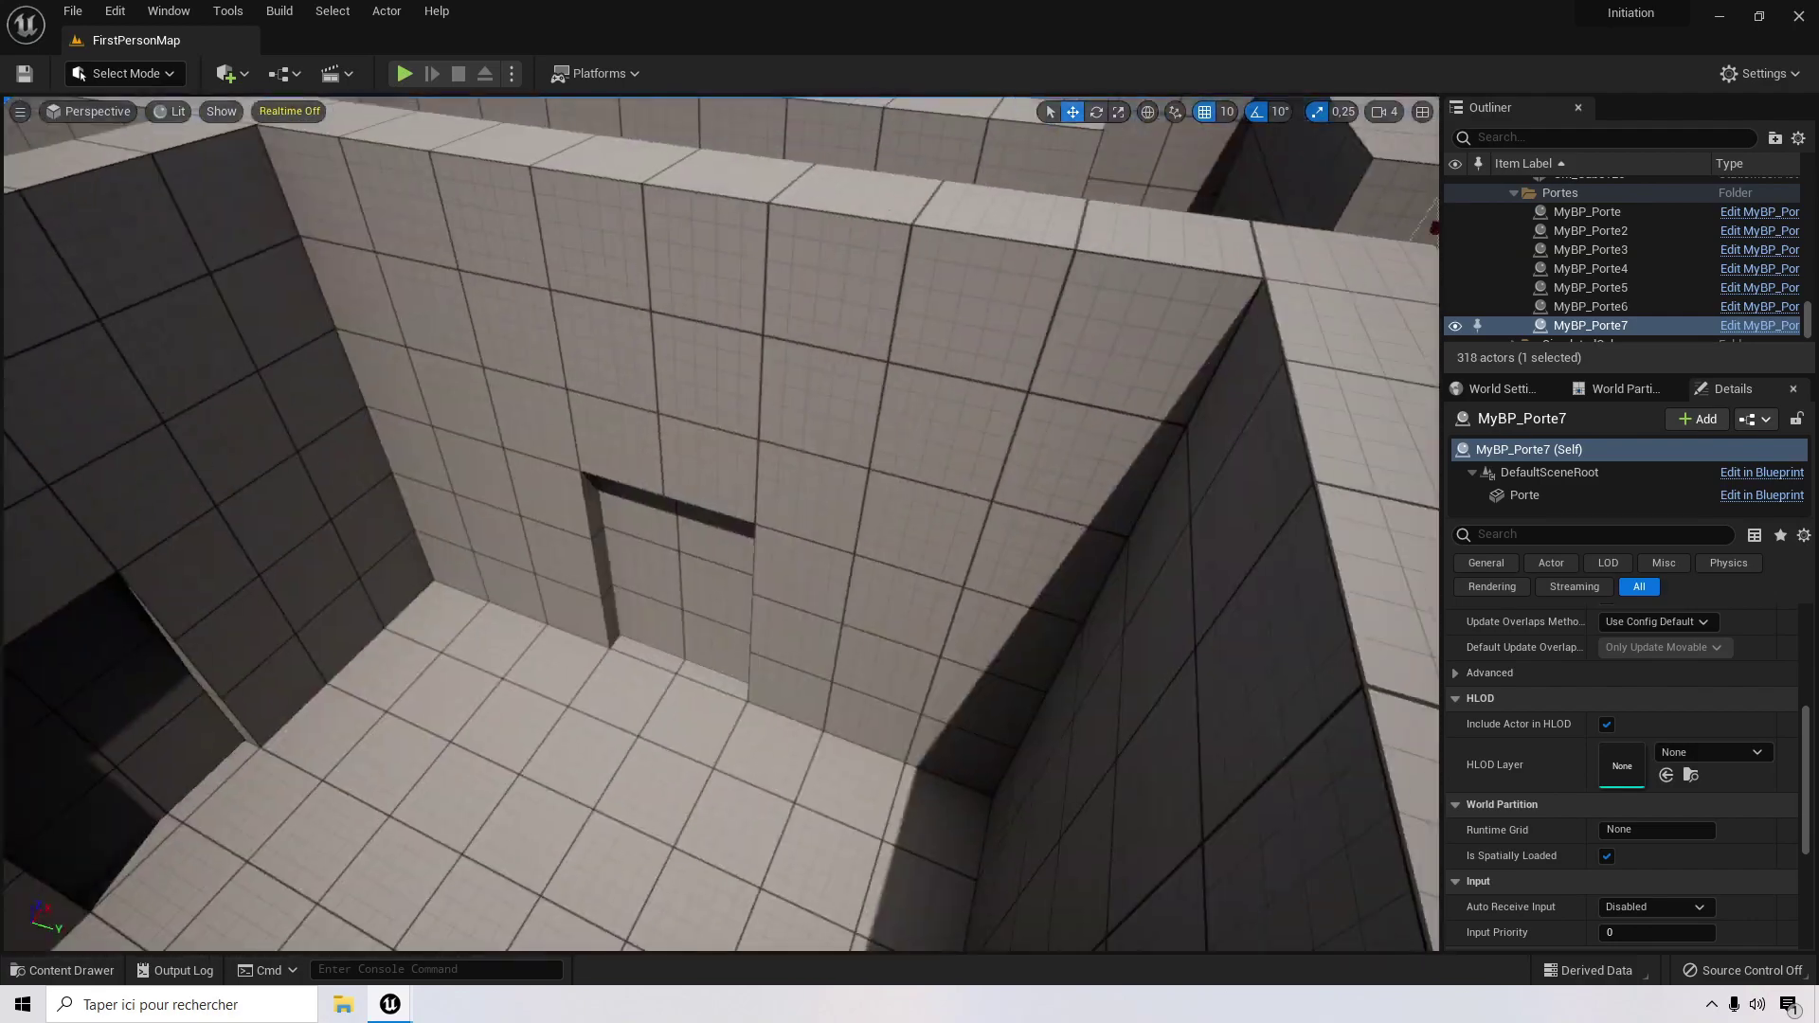
pyautogui.scroll(-4, 607, 446)
# Step: Play the level and walk over the blocks of the starting area to pick up the rifle
pyautogui.click(404, 73)
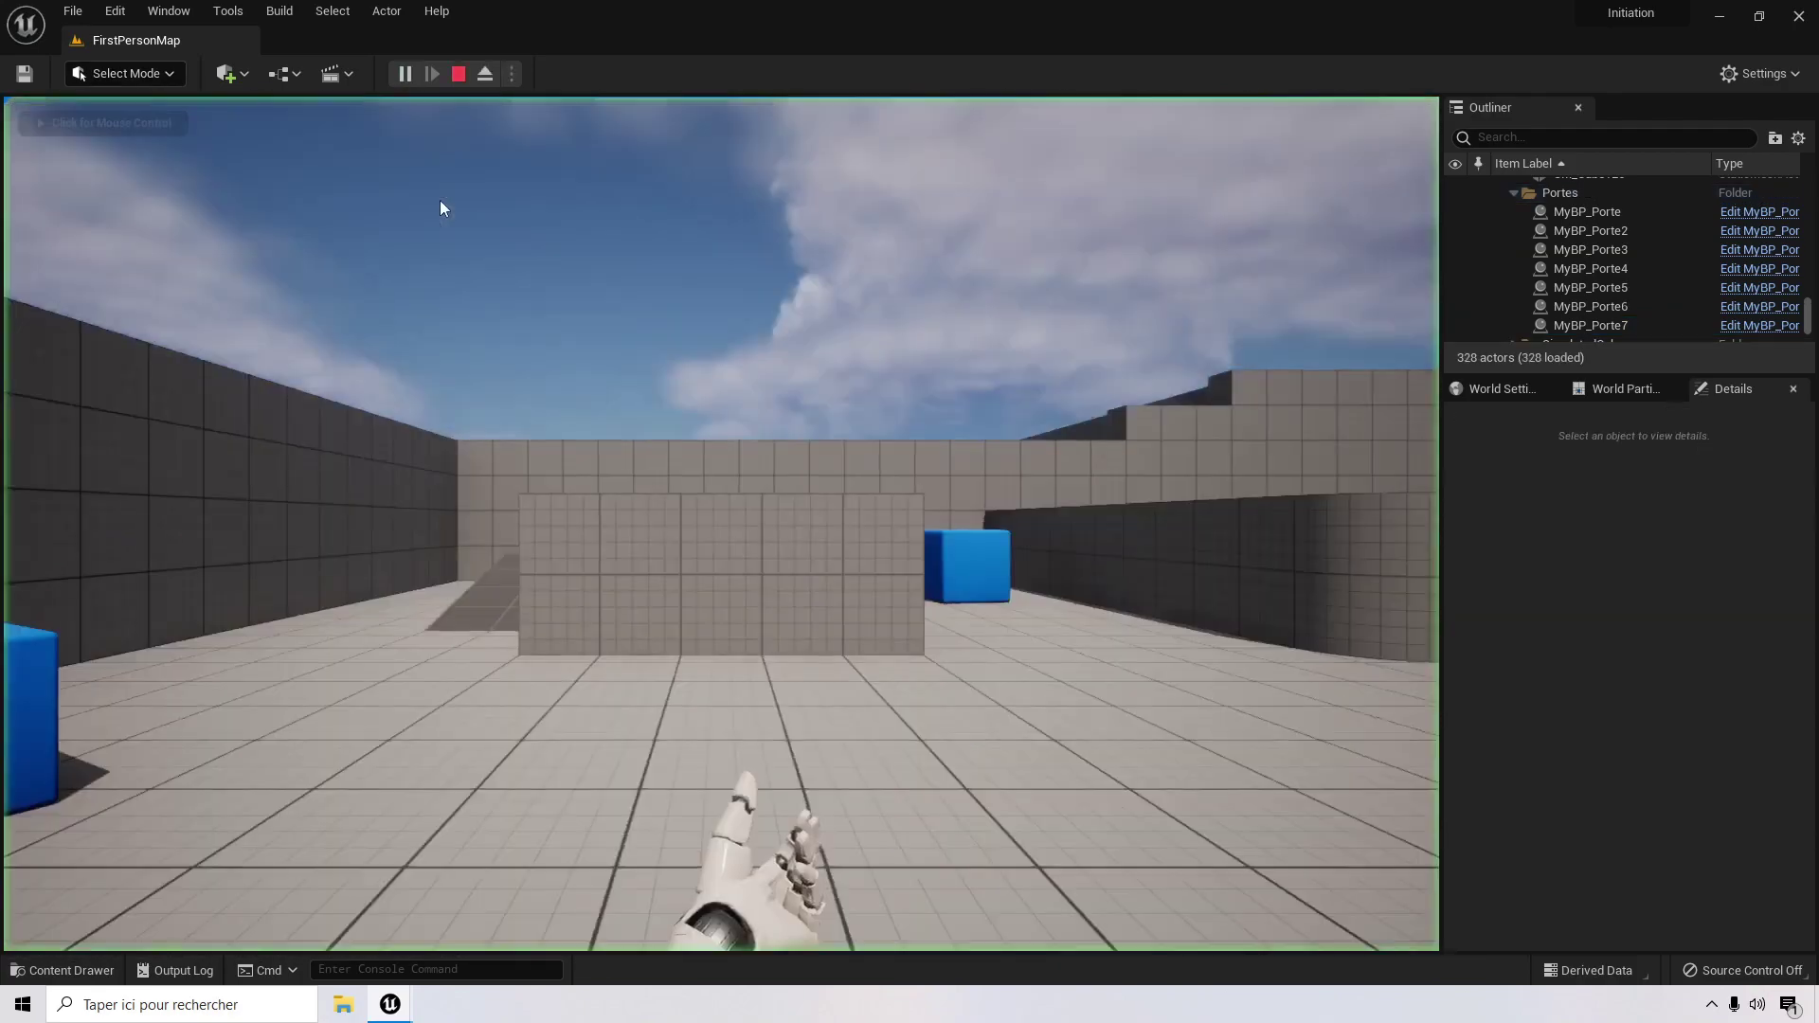
pyautogui.press('w')
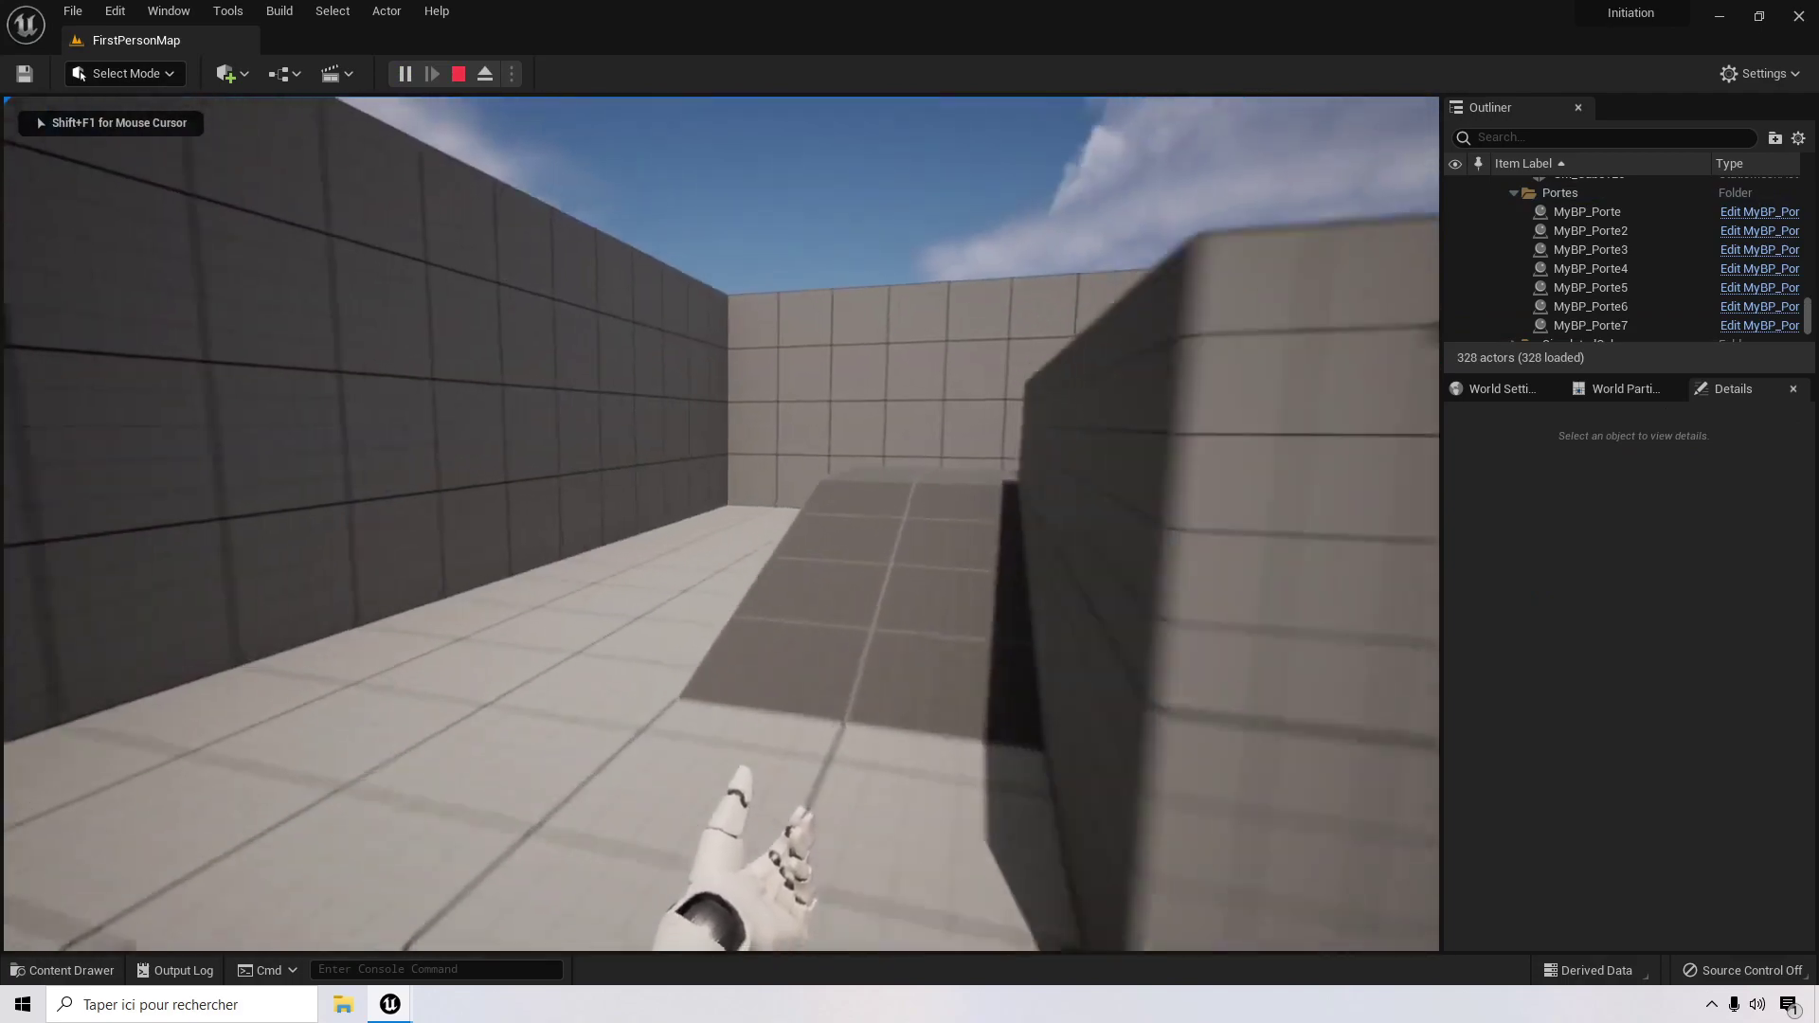
pyautogui.press('w')
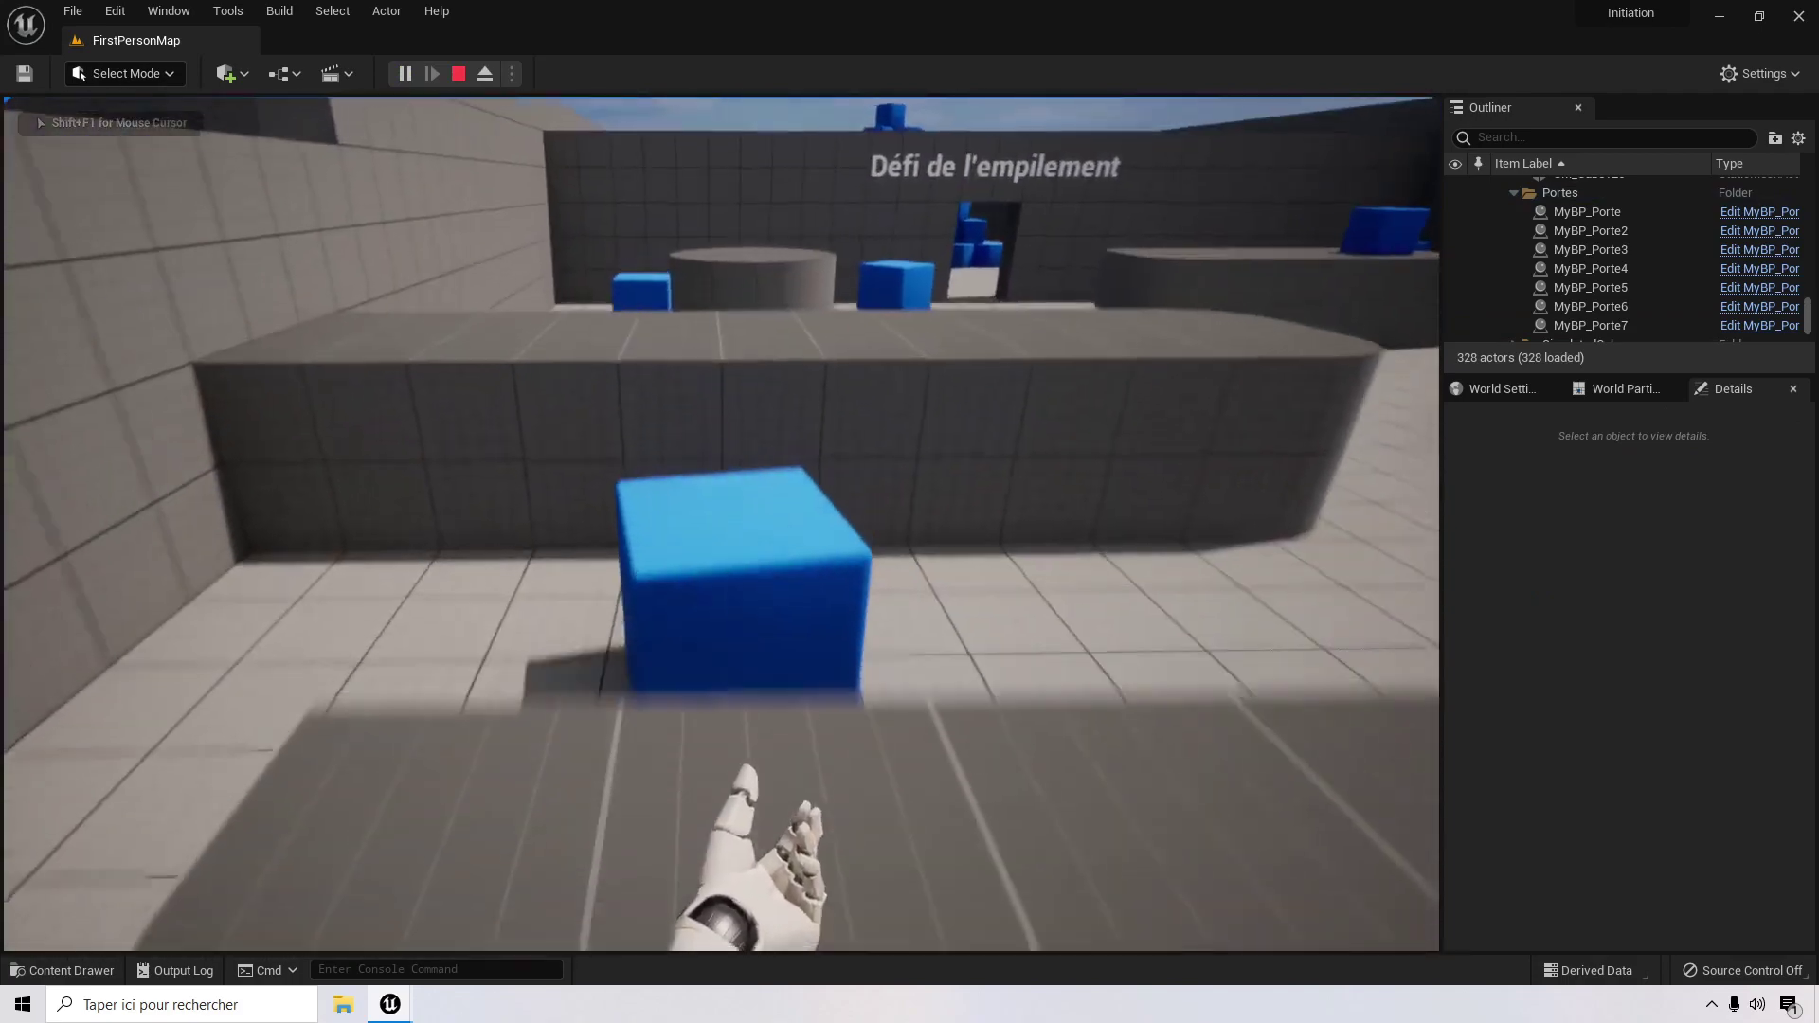
pyautogui.press('w')
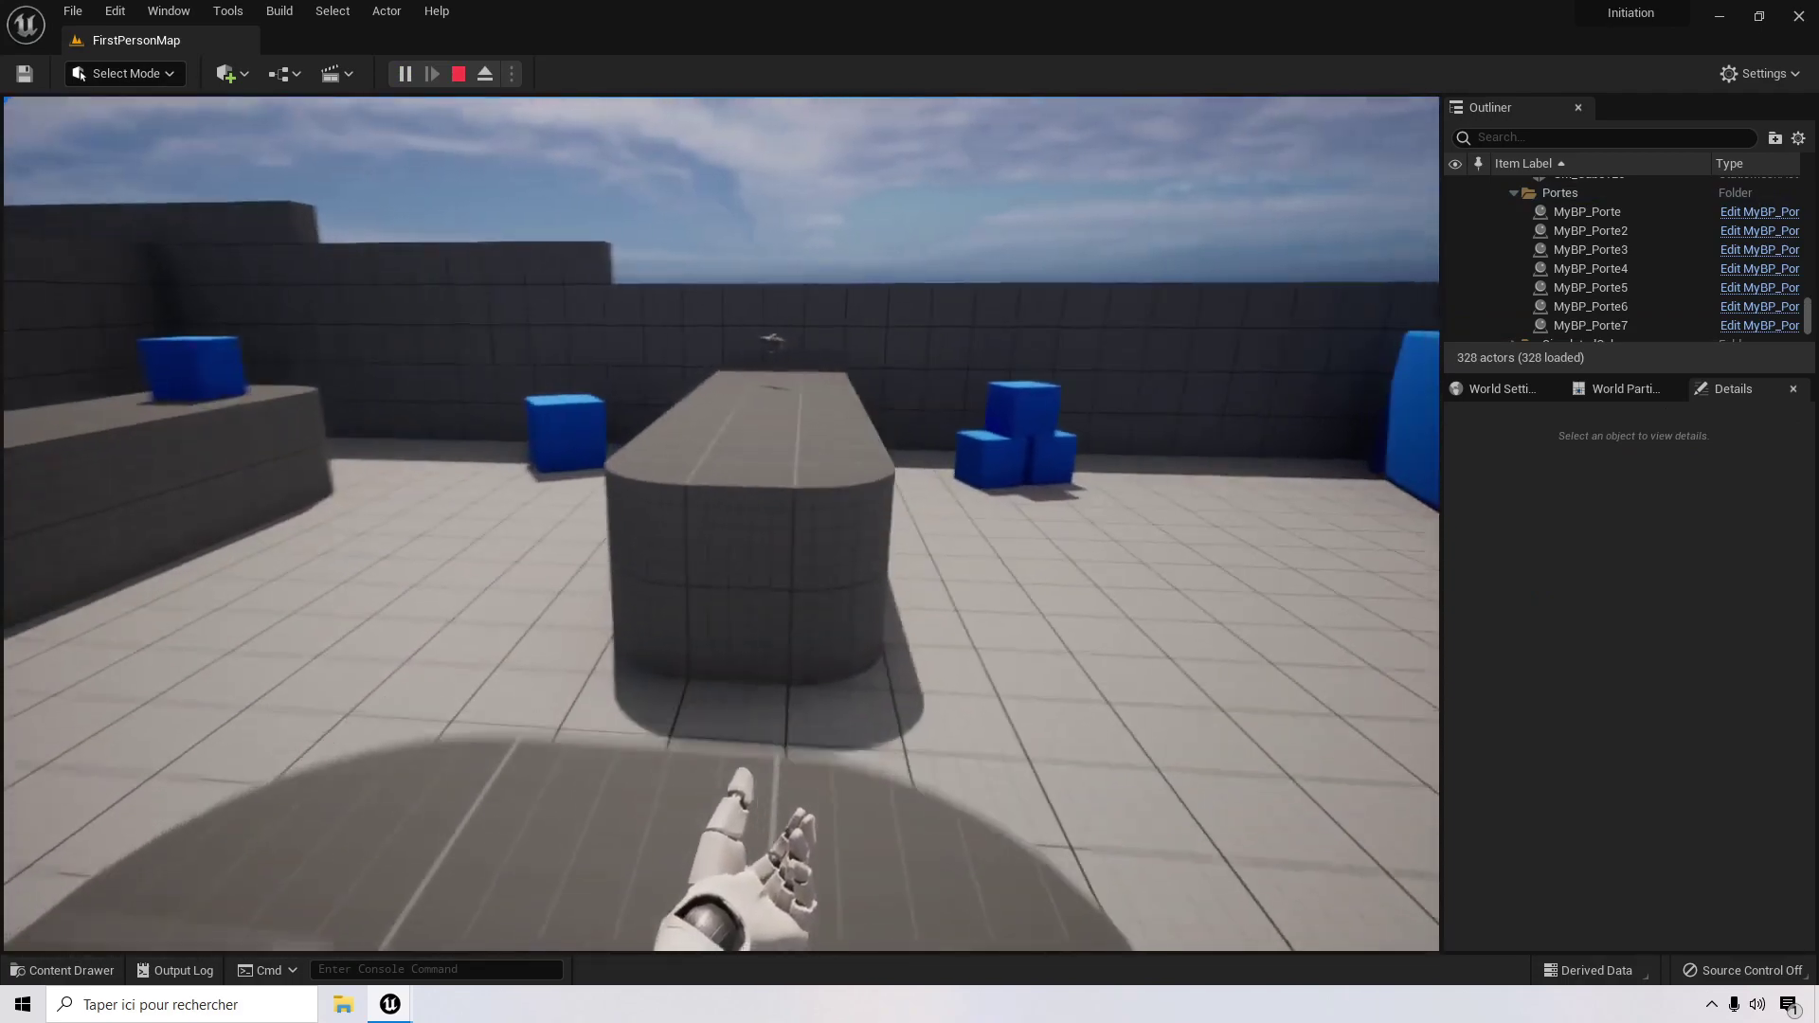
pyautogui.press('w')
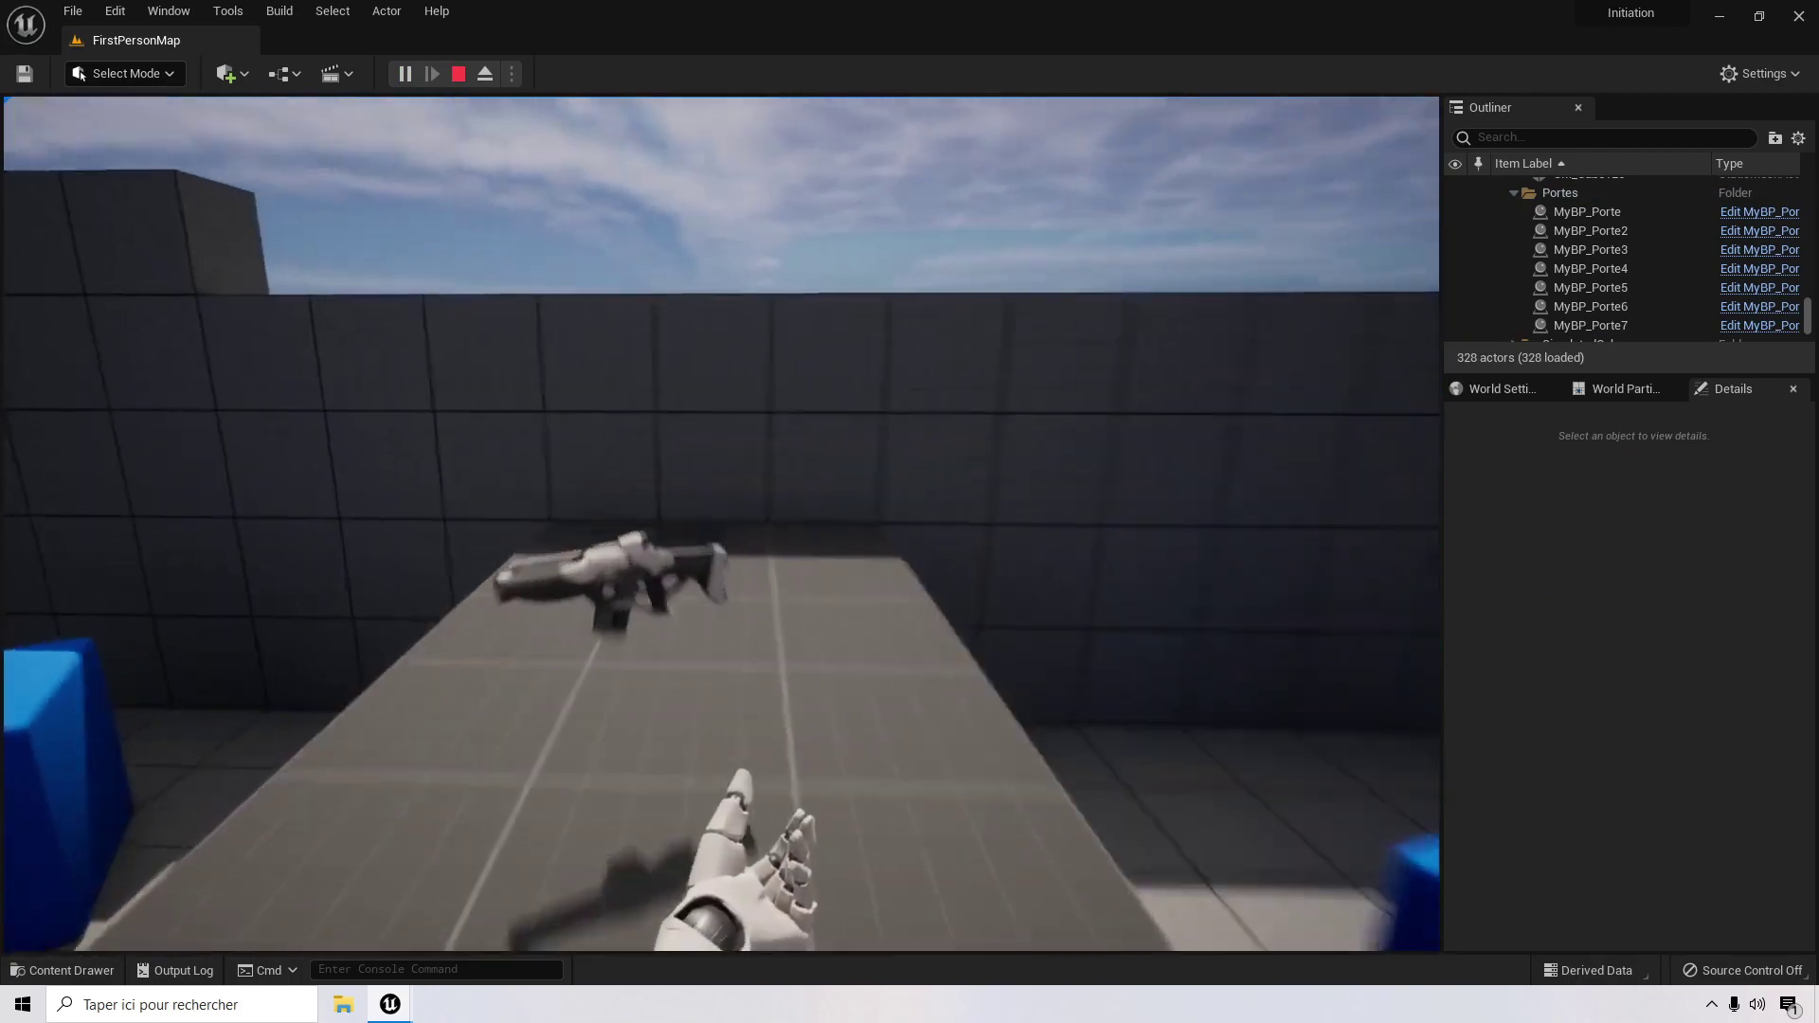
pyautogui.press('w')
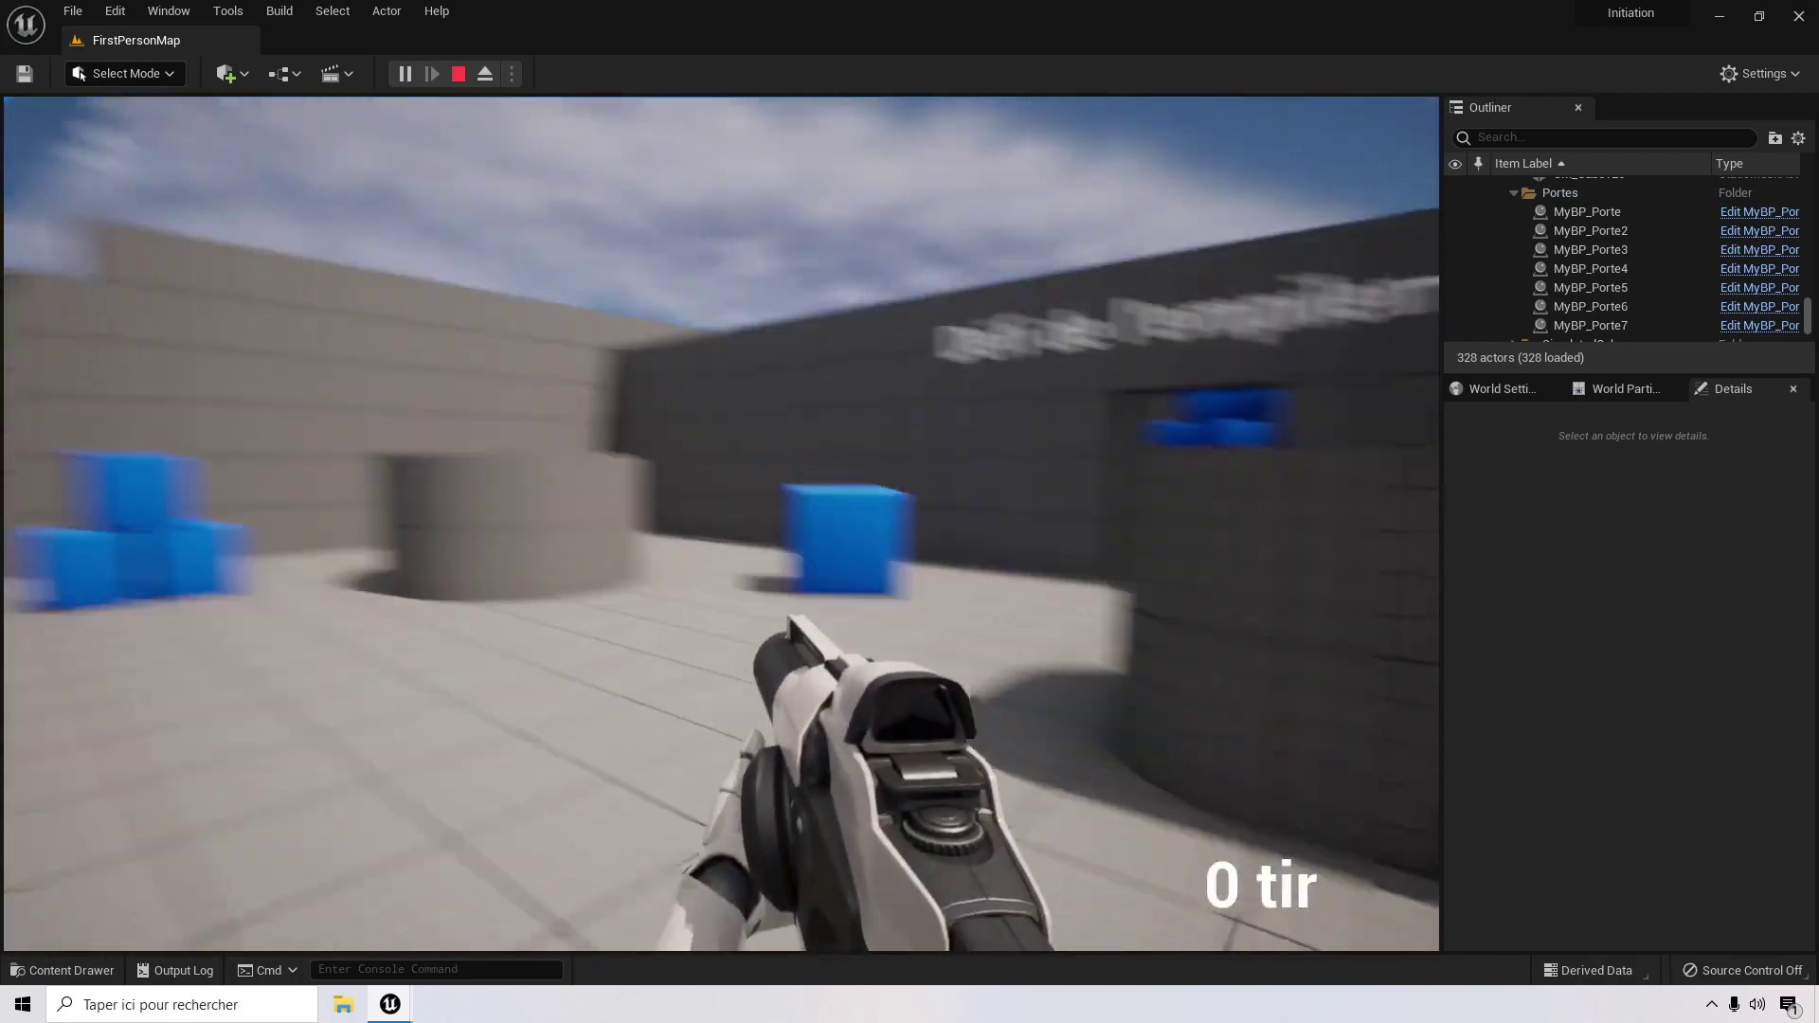
# Step: Enter the blue cube pyramid room and shoot around the door marked "Tire sur le cube jaune pour ouvrir la porte" to get through it
pyautogui.press('w')
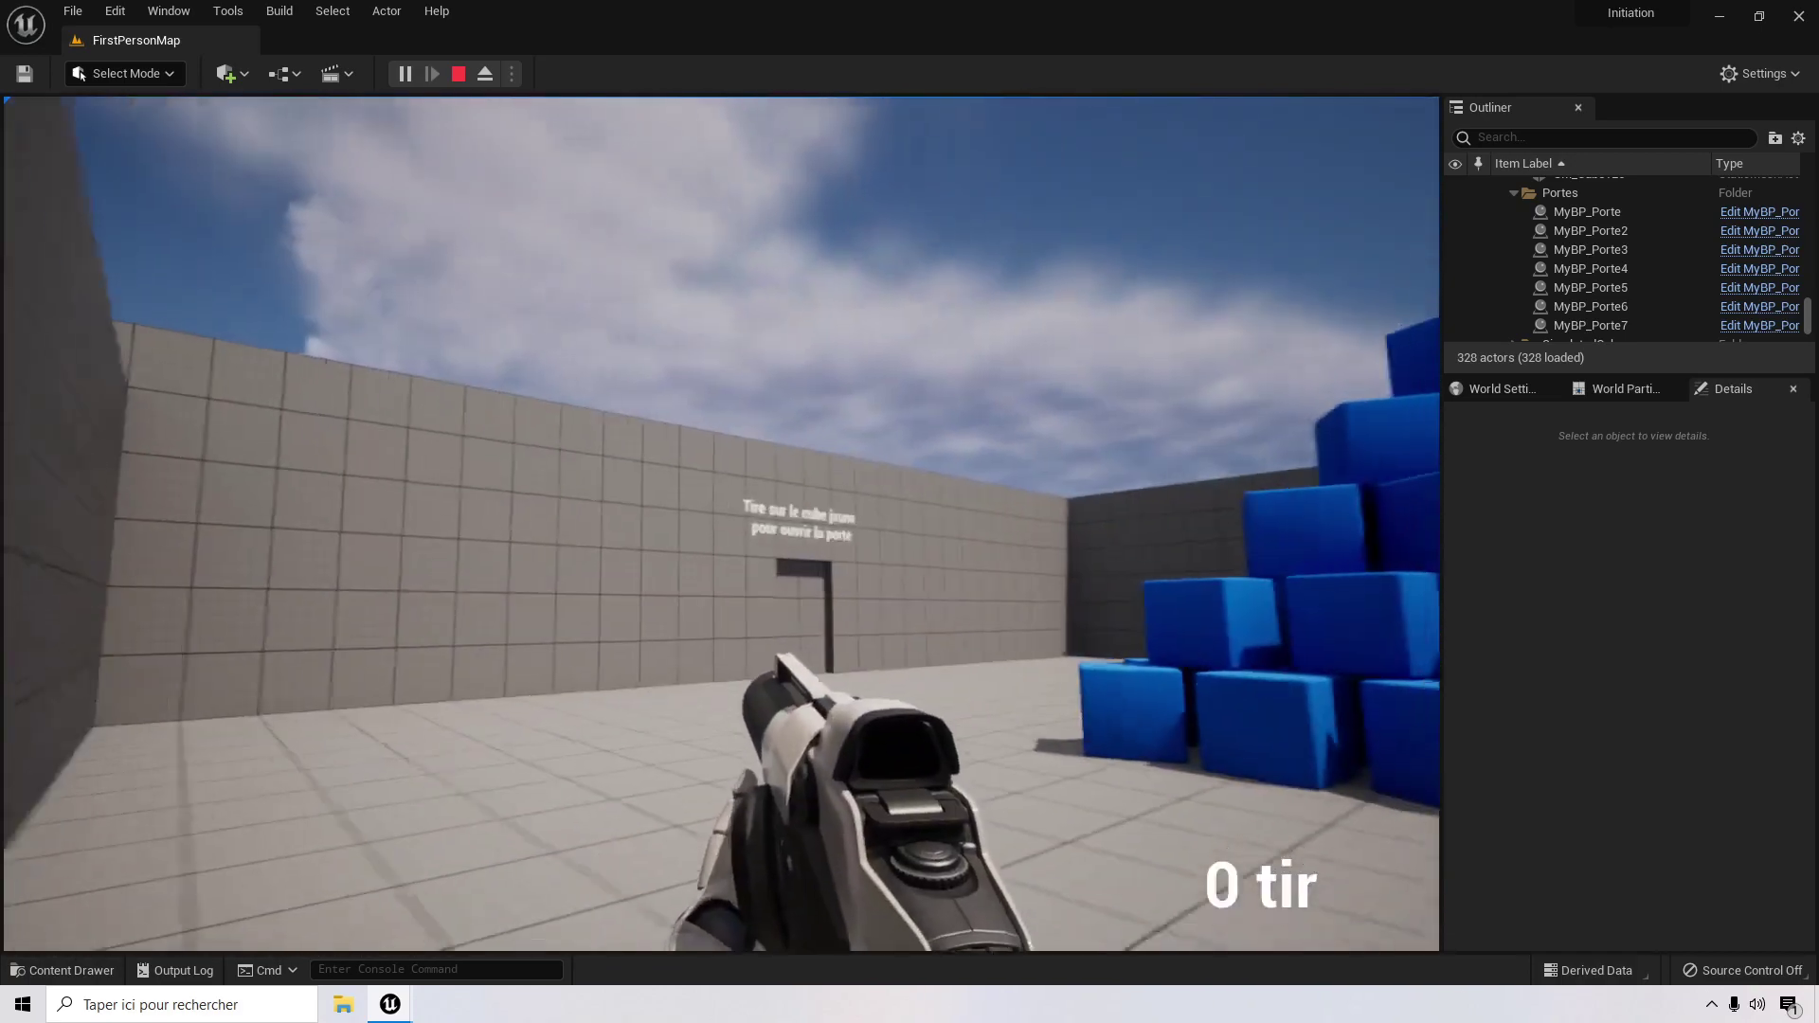
pyautogui.press('w')
pyautogui.click(722, 524)
pyautogui.click(722, 524)
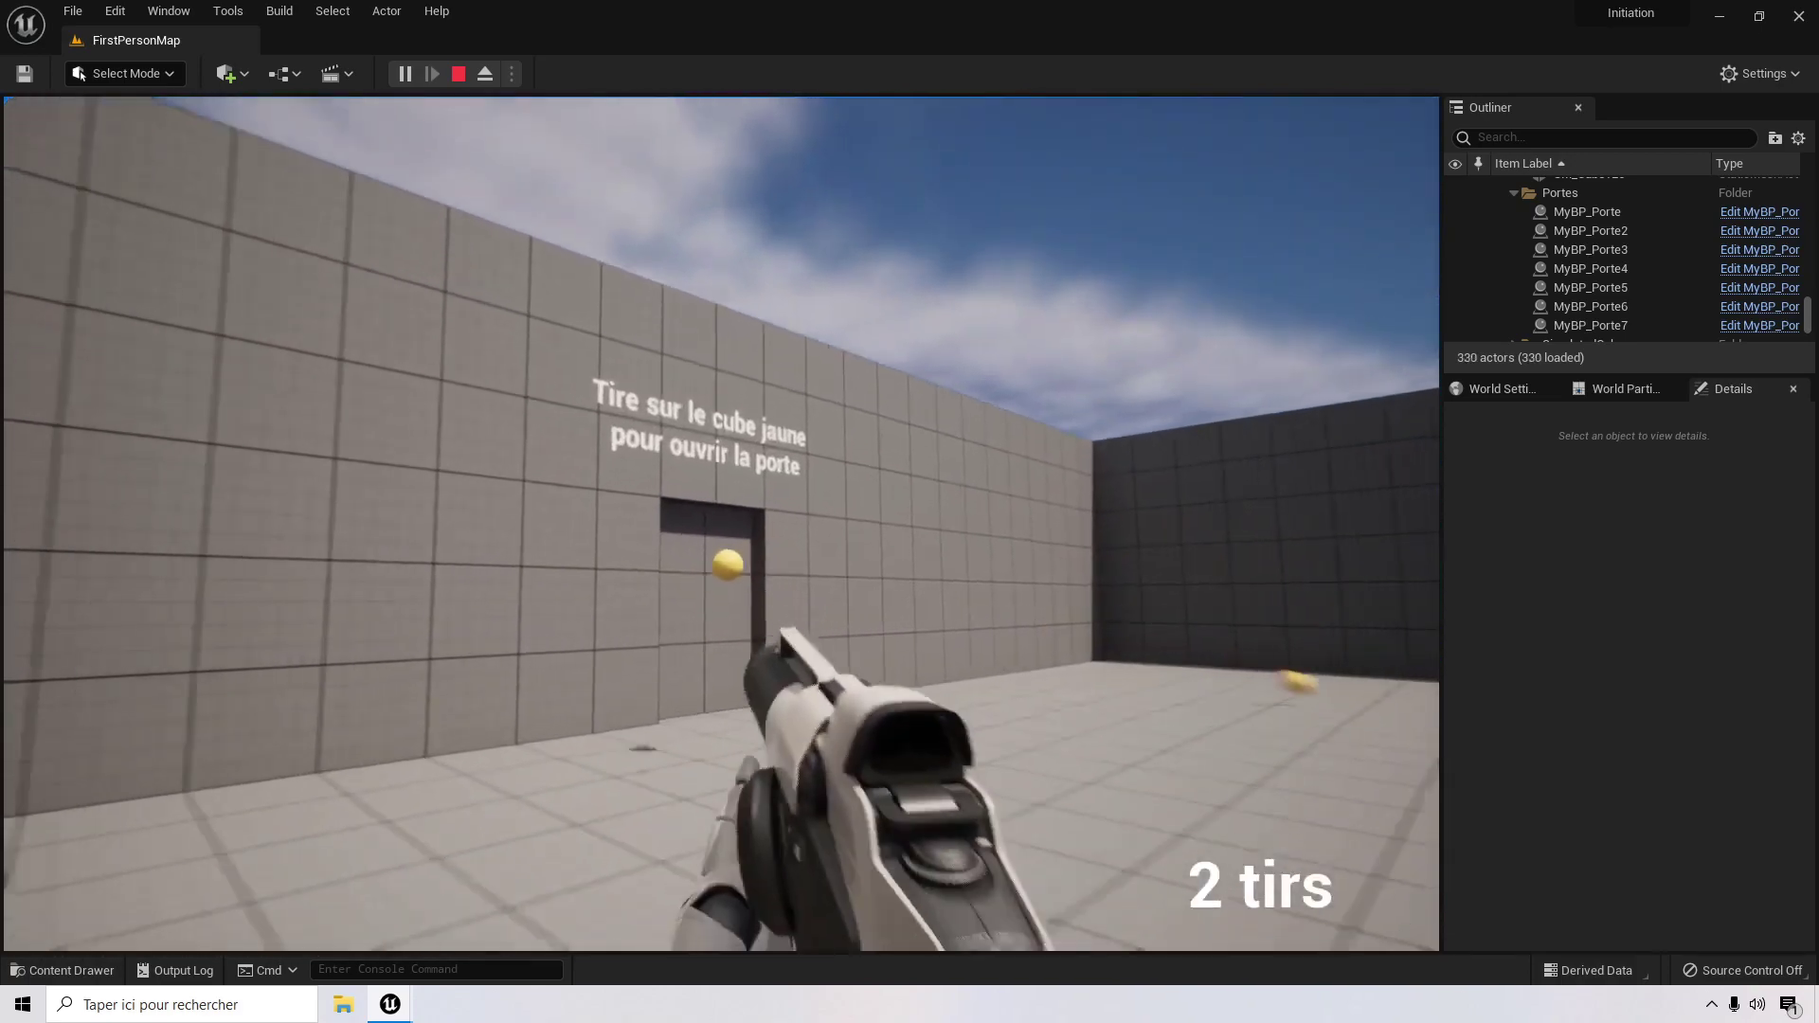
pyautogui.click(721, 524)
pyautogui.click(722, 524)
pyautogui.click(722, 524)
pyautogui.click(722, 524)
pyautogui.click(722, 524)
pyautogui.click(722, 524)
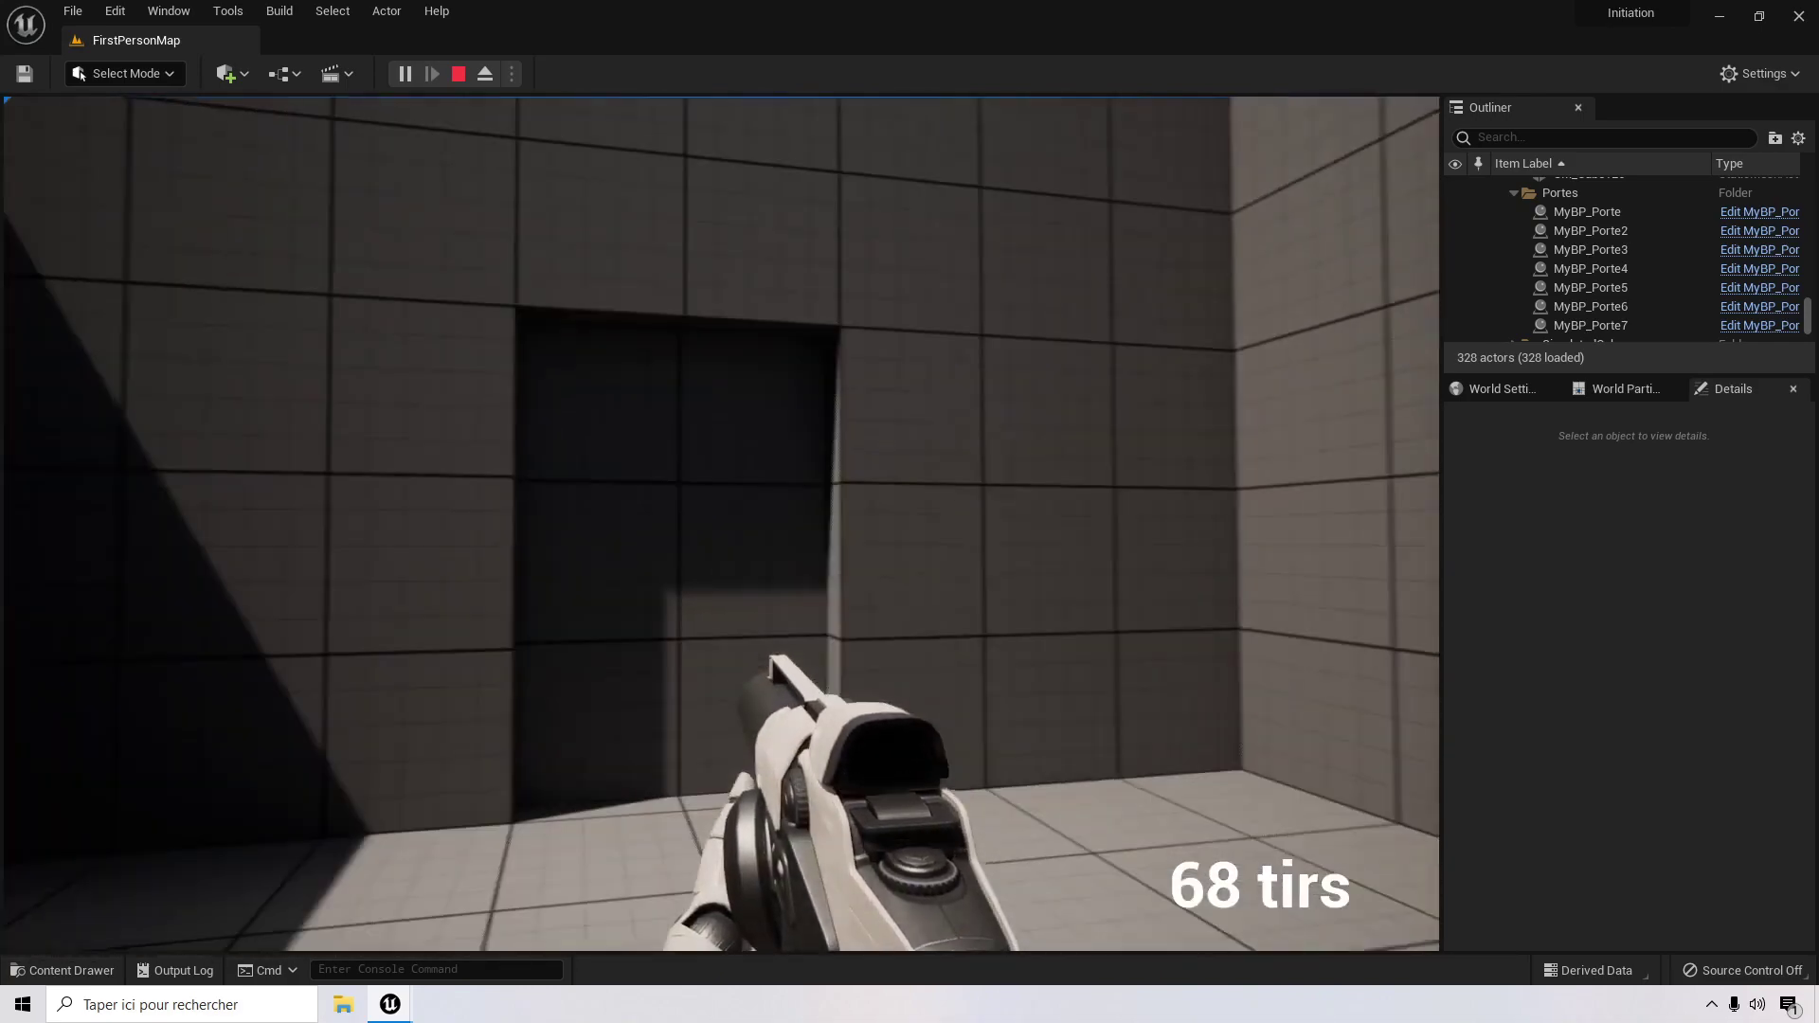
# Step: Walk up to the doors in the small room to test whether they block the way, and stop the play session
pyautogui.press('w')
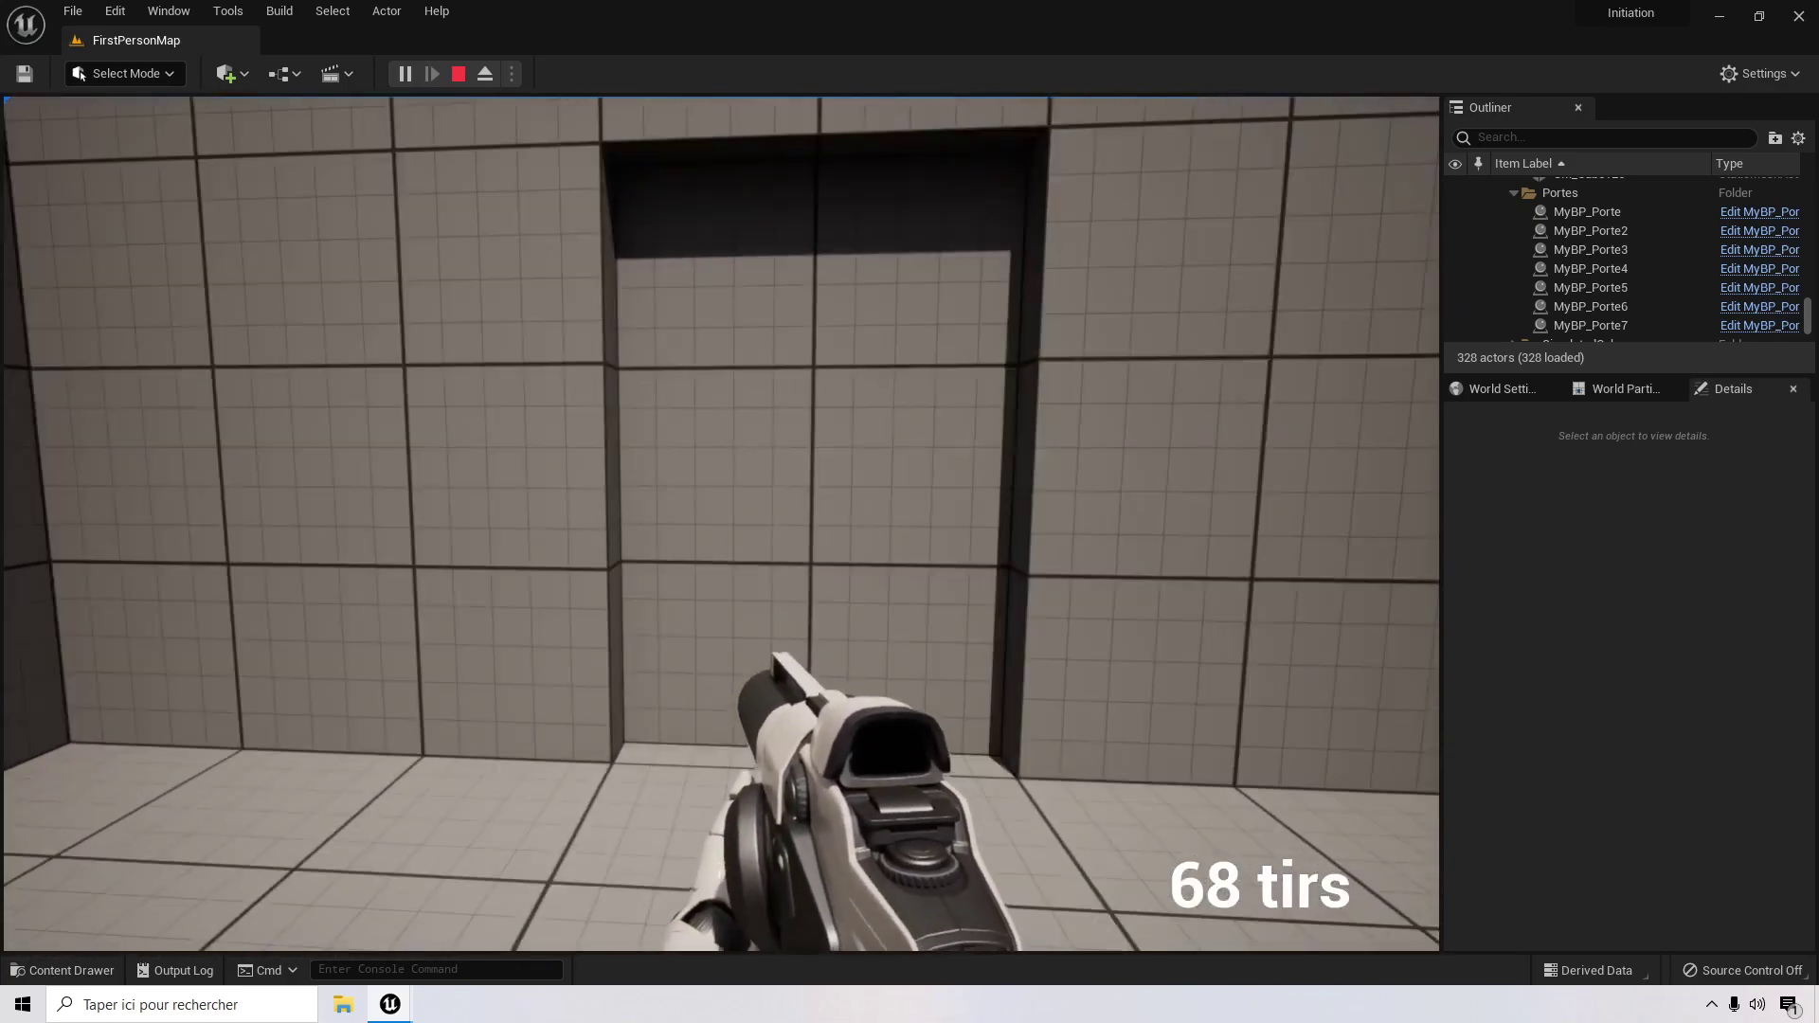
pyautogui.press('w')
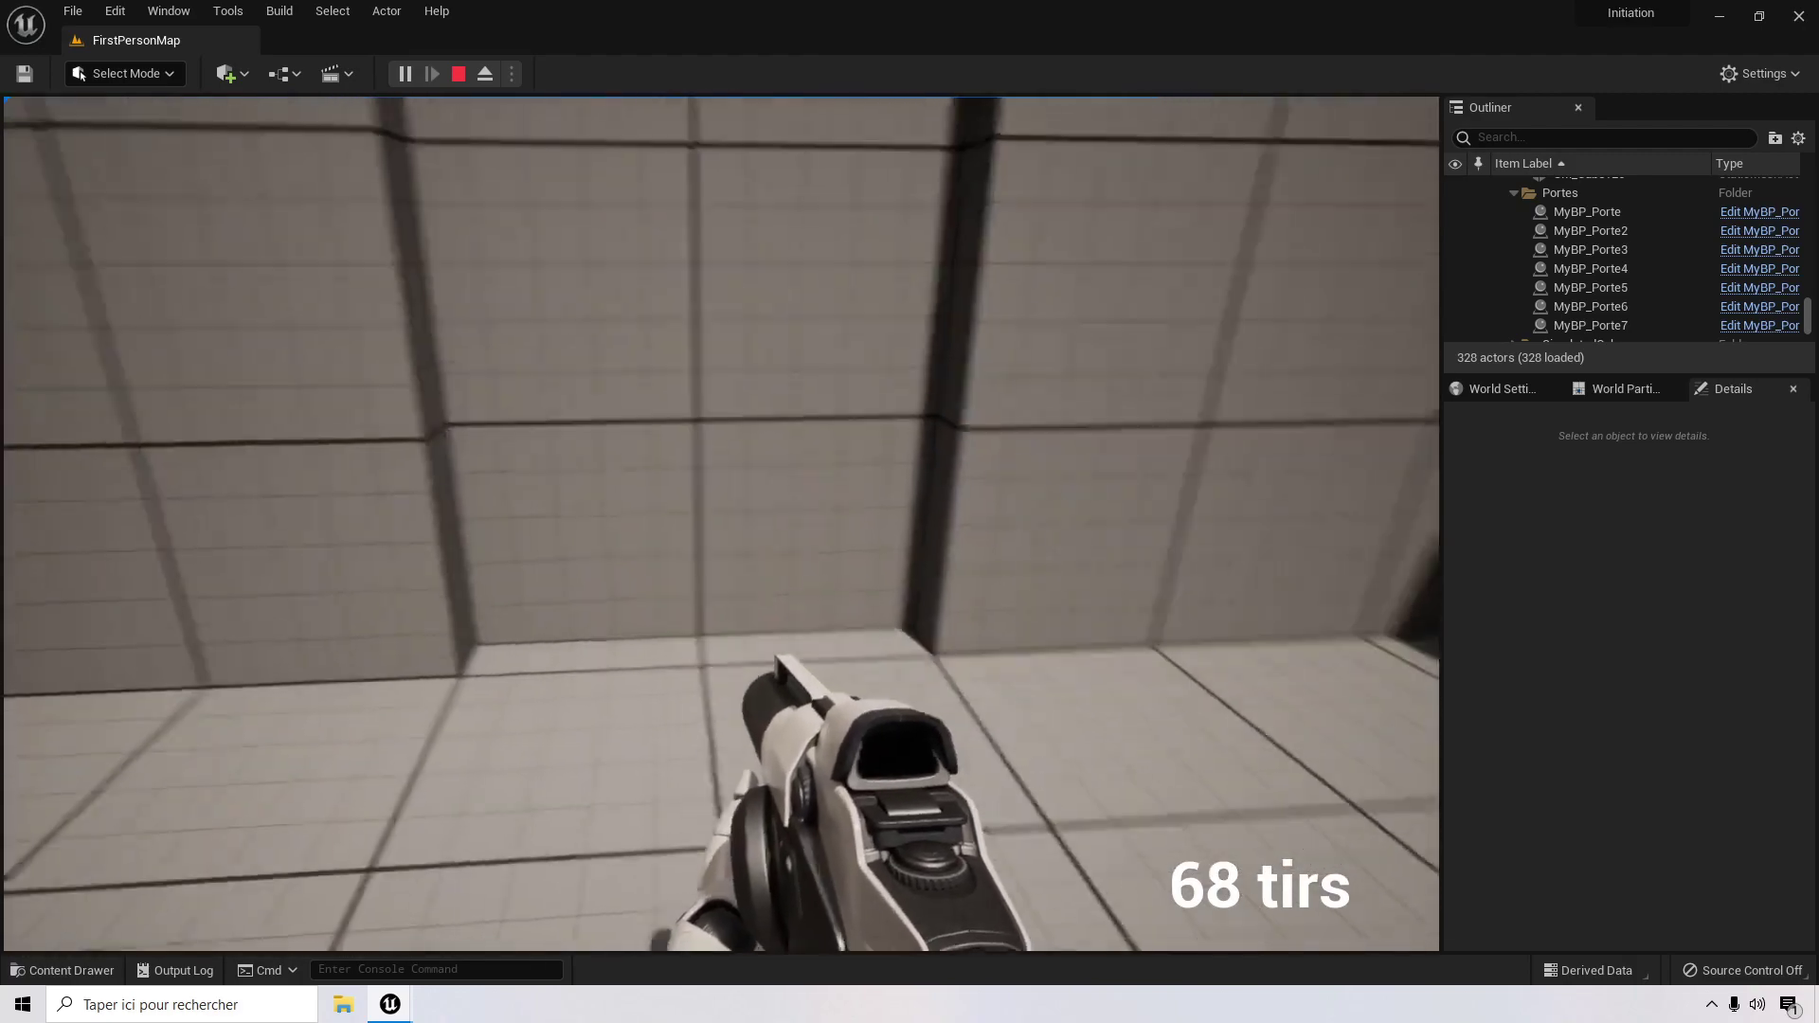
pyautogui.press('s')
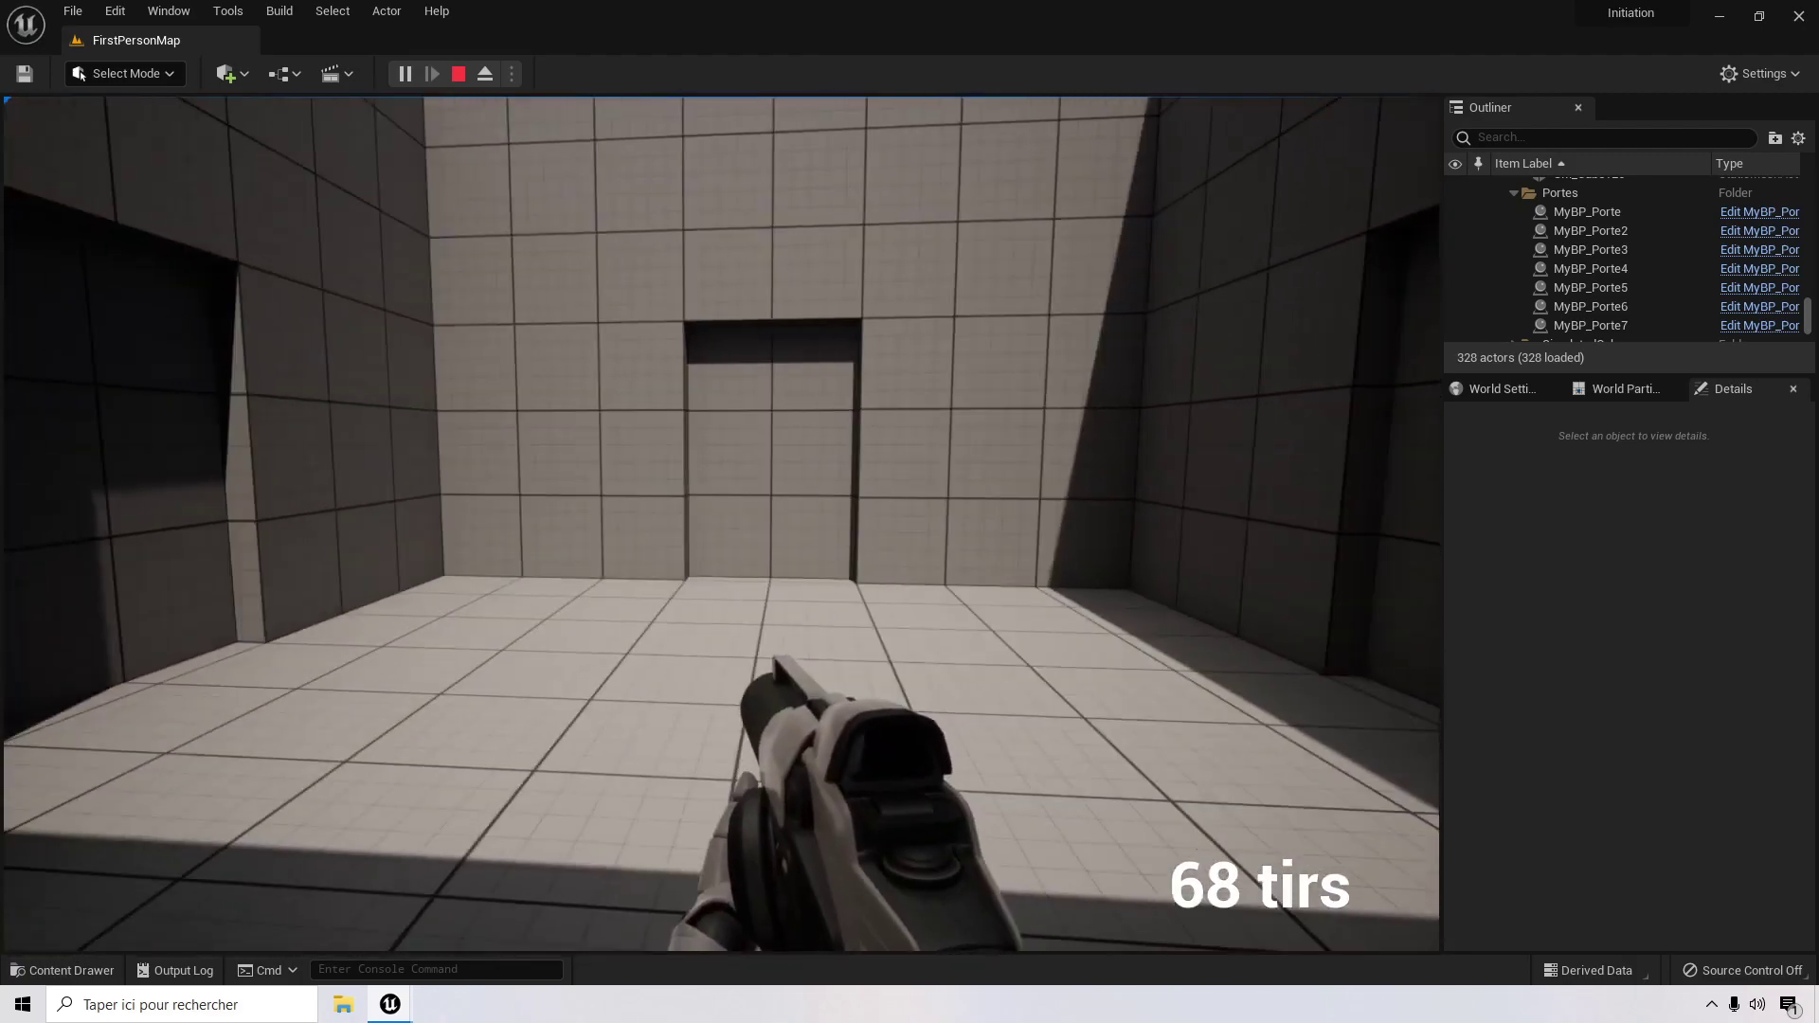
pyautogui.press('w')
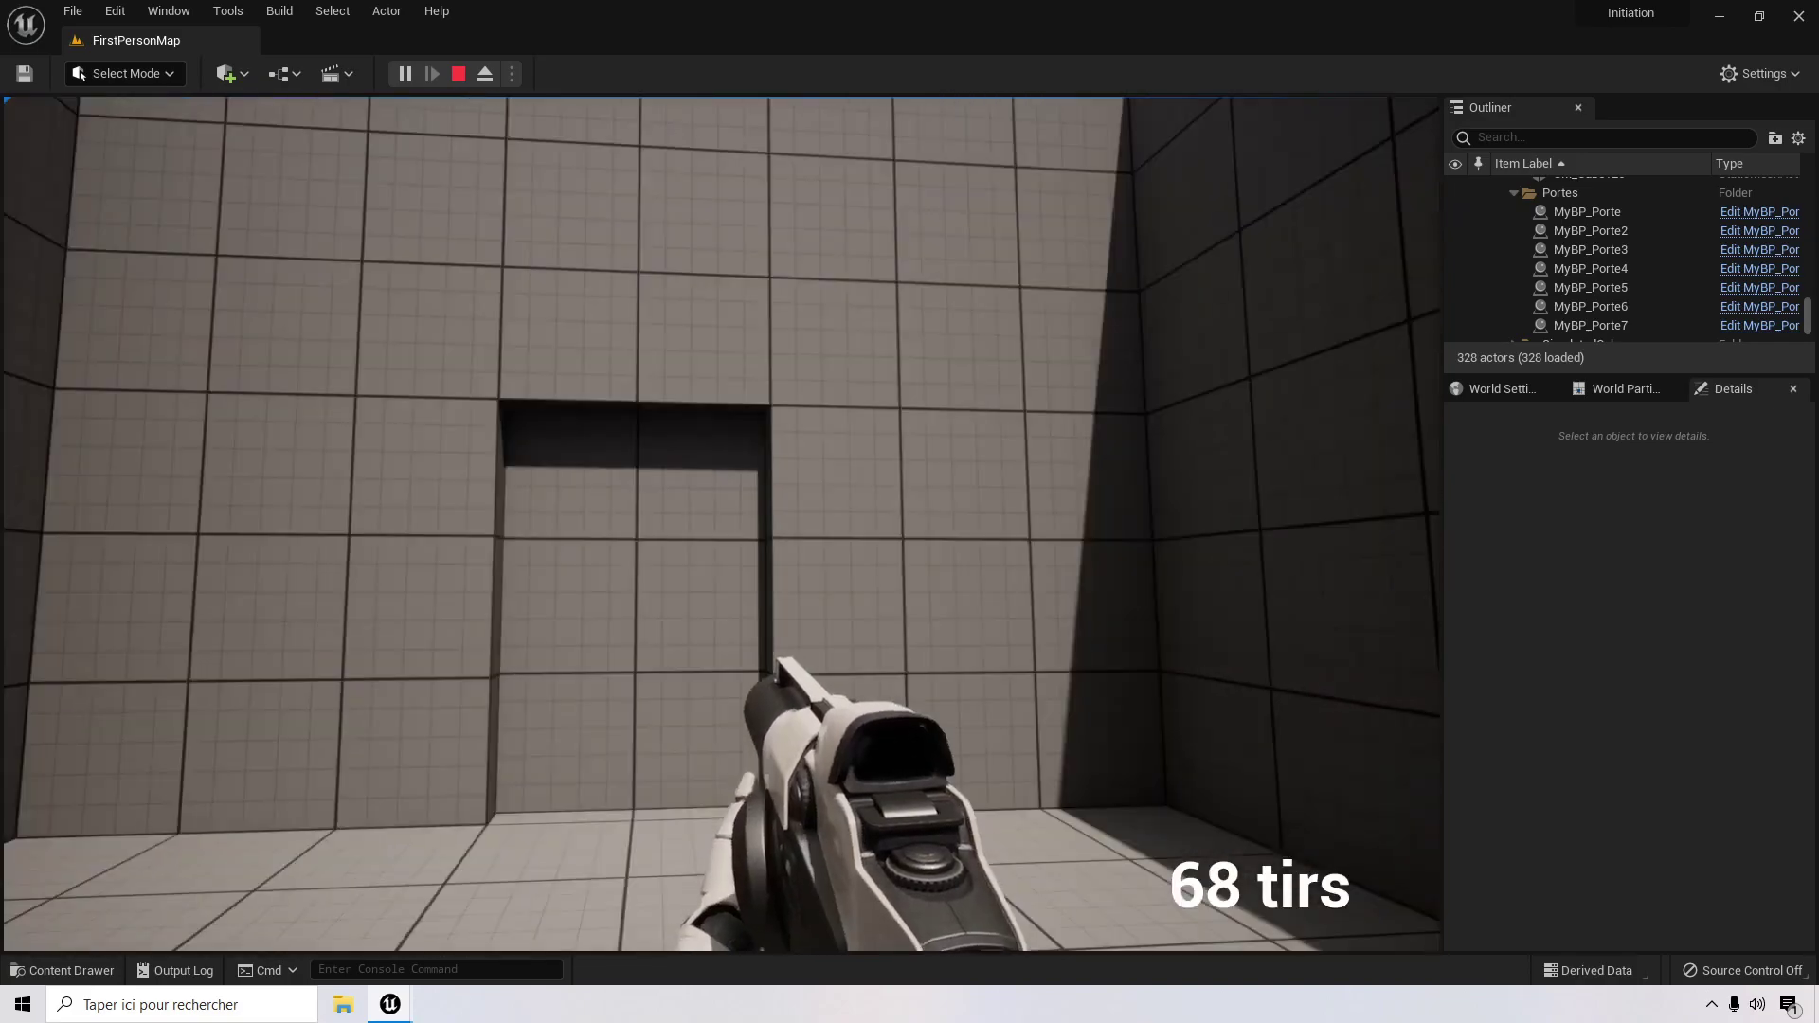
pyautogui.press('Escape')
# Step: Examine the small room from above, comparing the doors in its side walls and far wall
pyautogui.moveTo(792, 487); pyautogui.dragTo(897, 350, button='right')
pyautogui.scroll(-10, 864, 402)
pyautogui.scroll(5, 866, 426)
pyautogui.scroll(-10, 881, 411)
pyautogui.scroll(8, 900, 383)
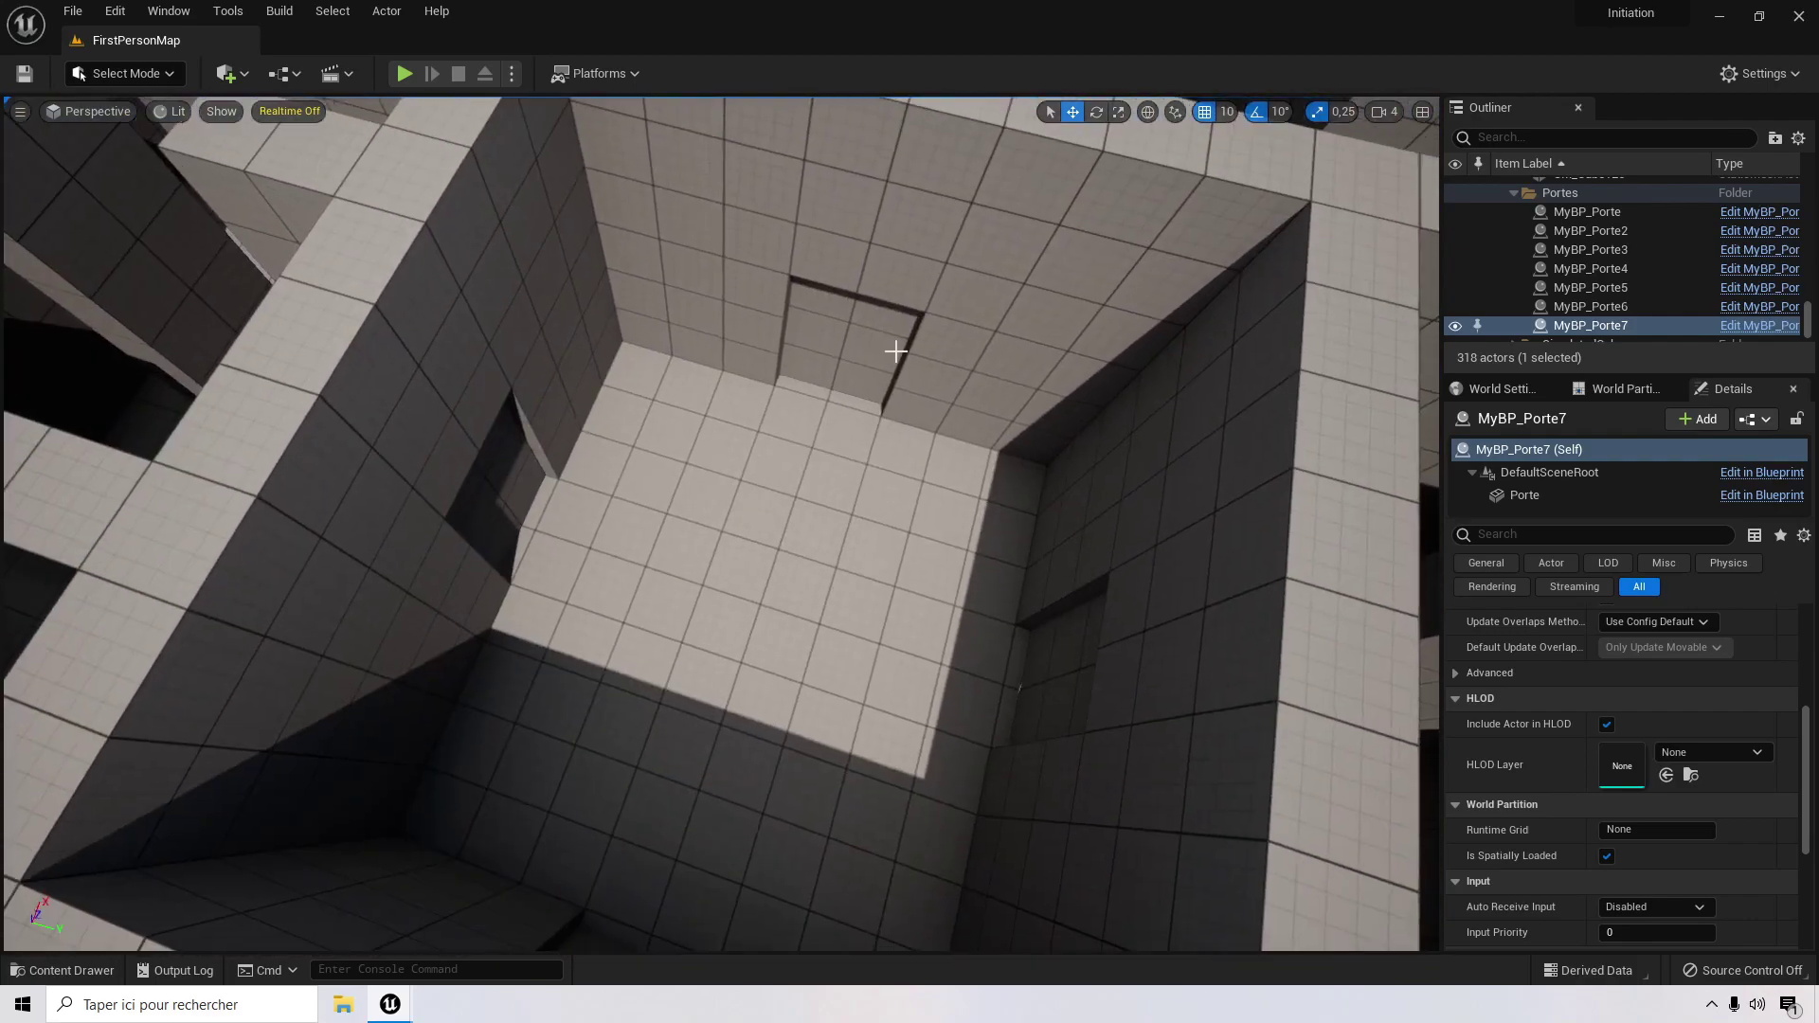
pyautogui.scroll(-5, 886, 357)
pyautogui.moveTo(801, 404)
pyautogui.mouseDown(button='right')
pyautogui.moveTo(871, 467)
pyautogui.moveTo(800, 390)
pyautogui.mouseUp(button='right')
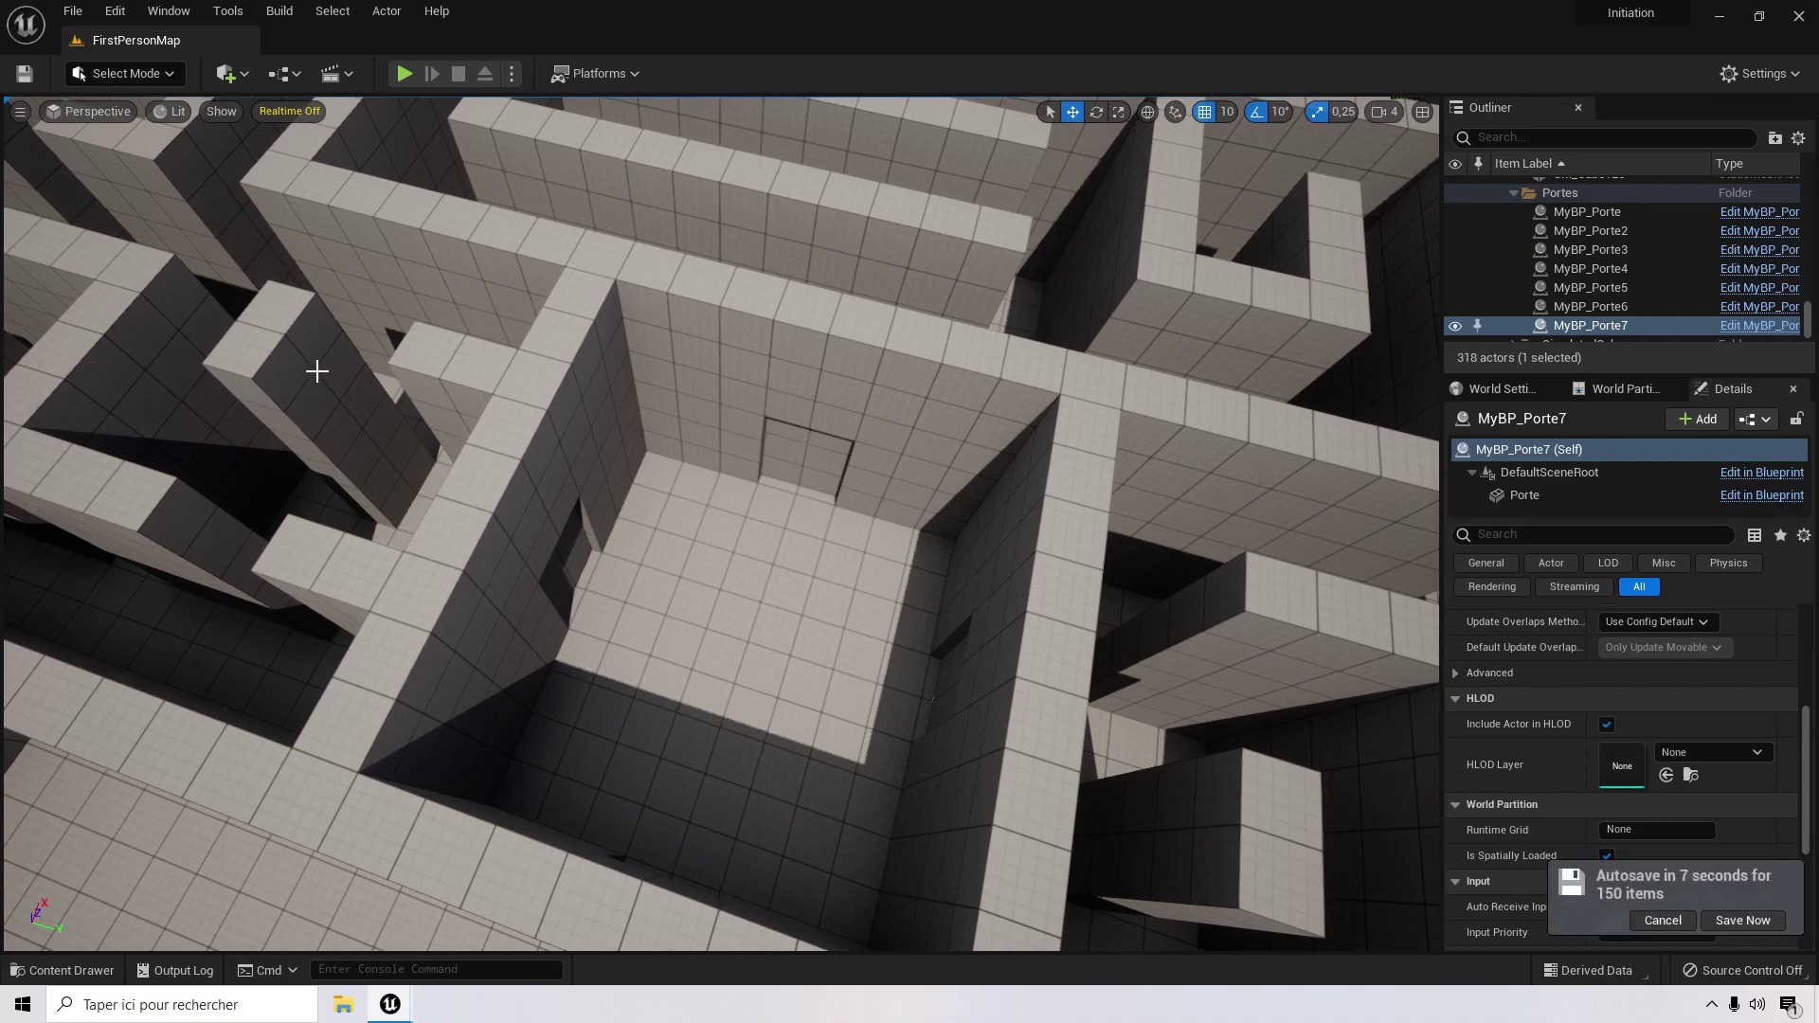
pyautogui.moveTo(690, 480); pyautogui.dragTo(619, 434, button='right')
pyautogui.scroll(-6, 569, 439)
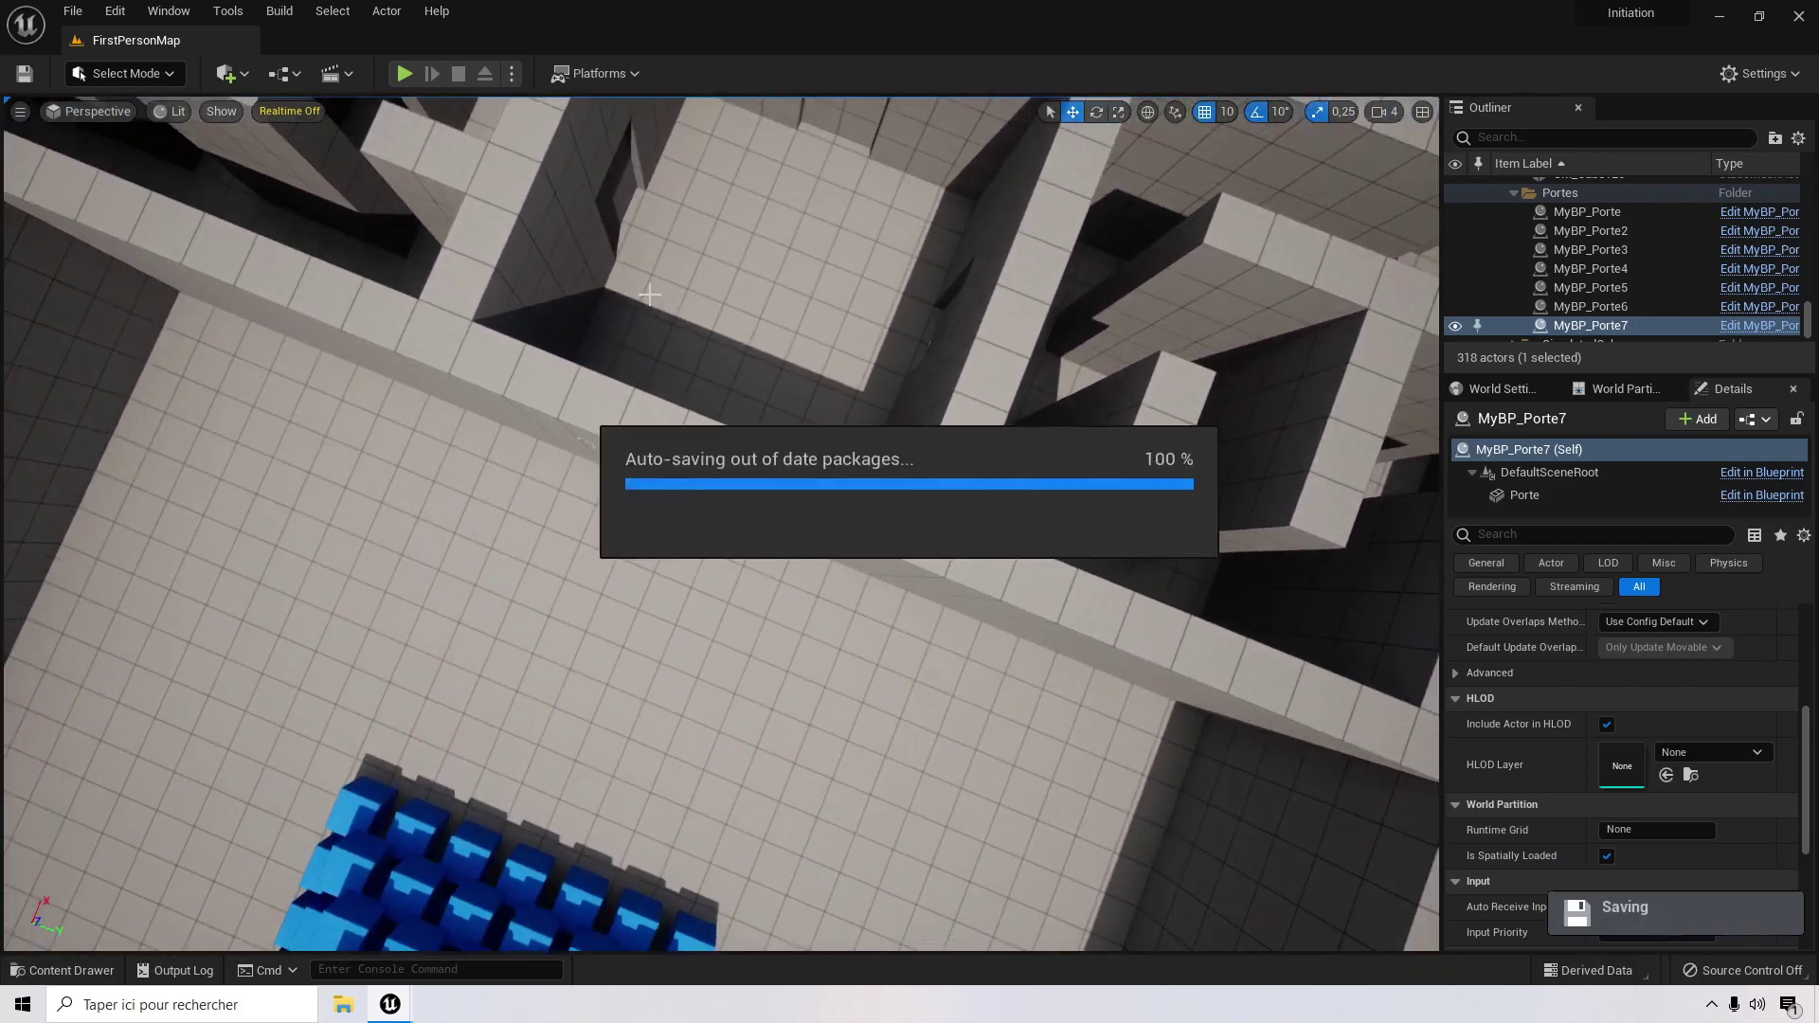
pyautogui.moveTo(634, 309)
pyautogui.mouseDown(button='right')
pyautogui.moveTo(630, 258)
pyautogui.moveTo(638, 286)
pyautogui.moveTo(670, 274)
pyautogui.moveTo(639, 330)
pyautogui.mouseUp(button='right')
pyautogui.scroll(4, 629, 304)
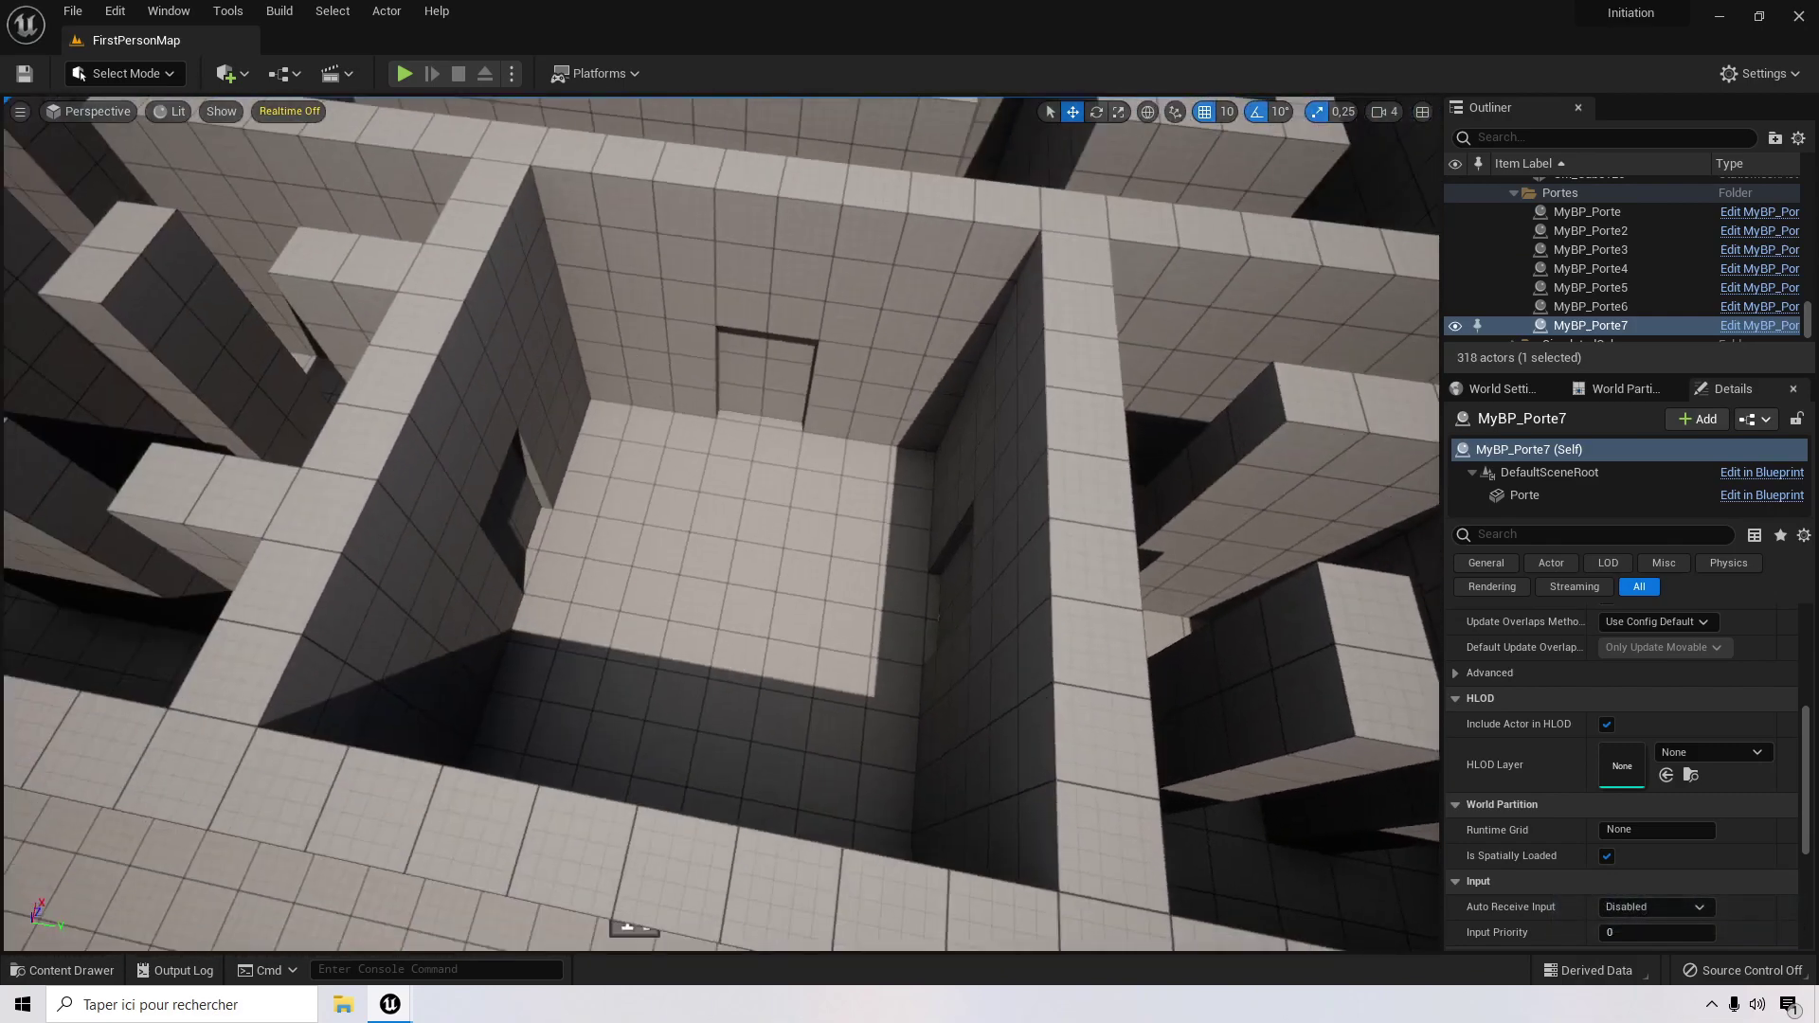
pyautogui.scroll(3, 636, 440)
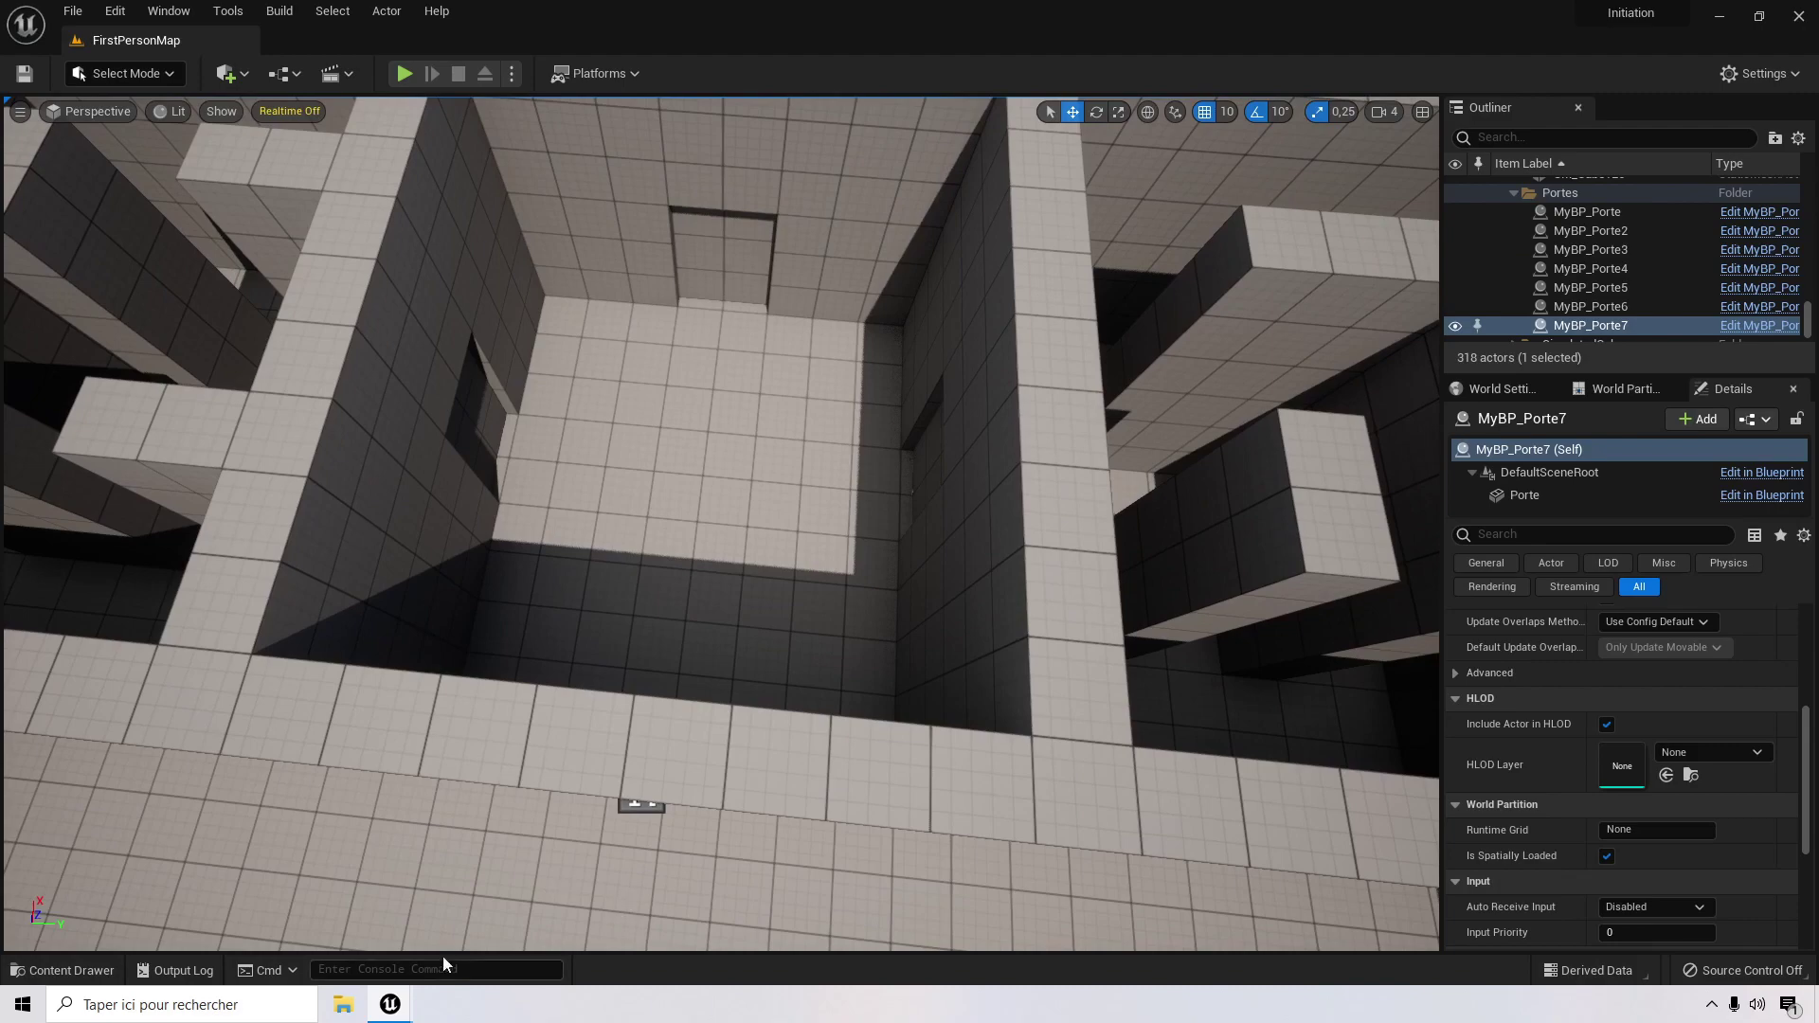
# Step: Review the MyBP_Porte event graph, the transform details of MyBP_Porte2 in the level, and the contents of the BluePrints folder
pyautogui.moveTo(390, 1006)
pyautogui.click(487, 946)
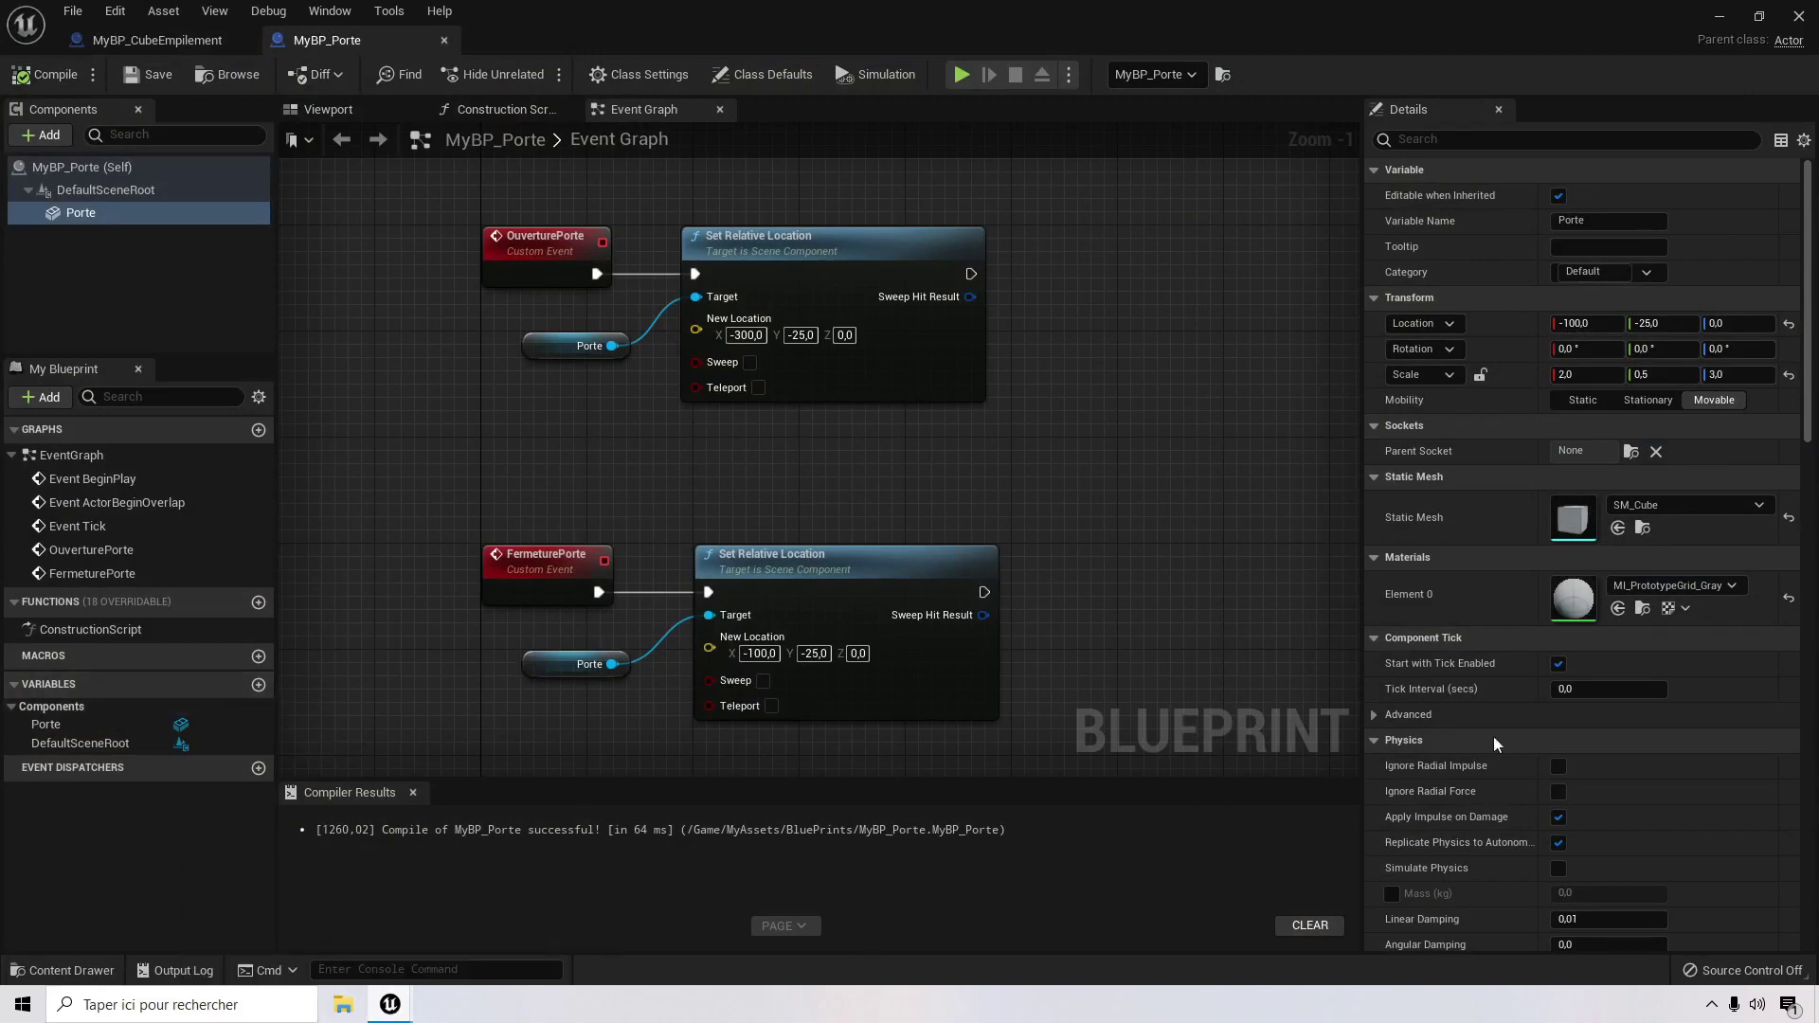
pyautogui.moveTo(389, 1004)
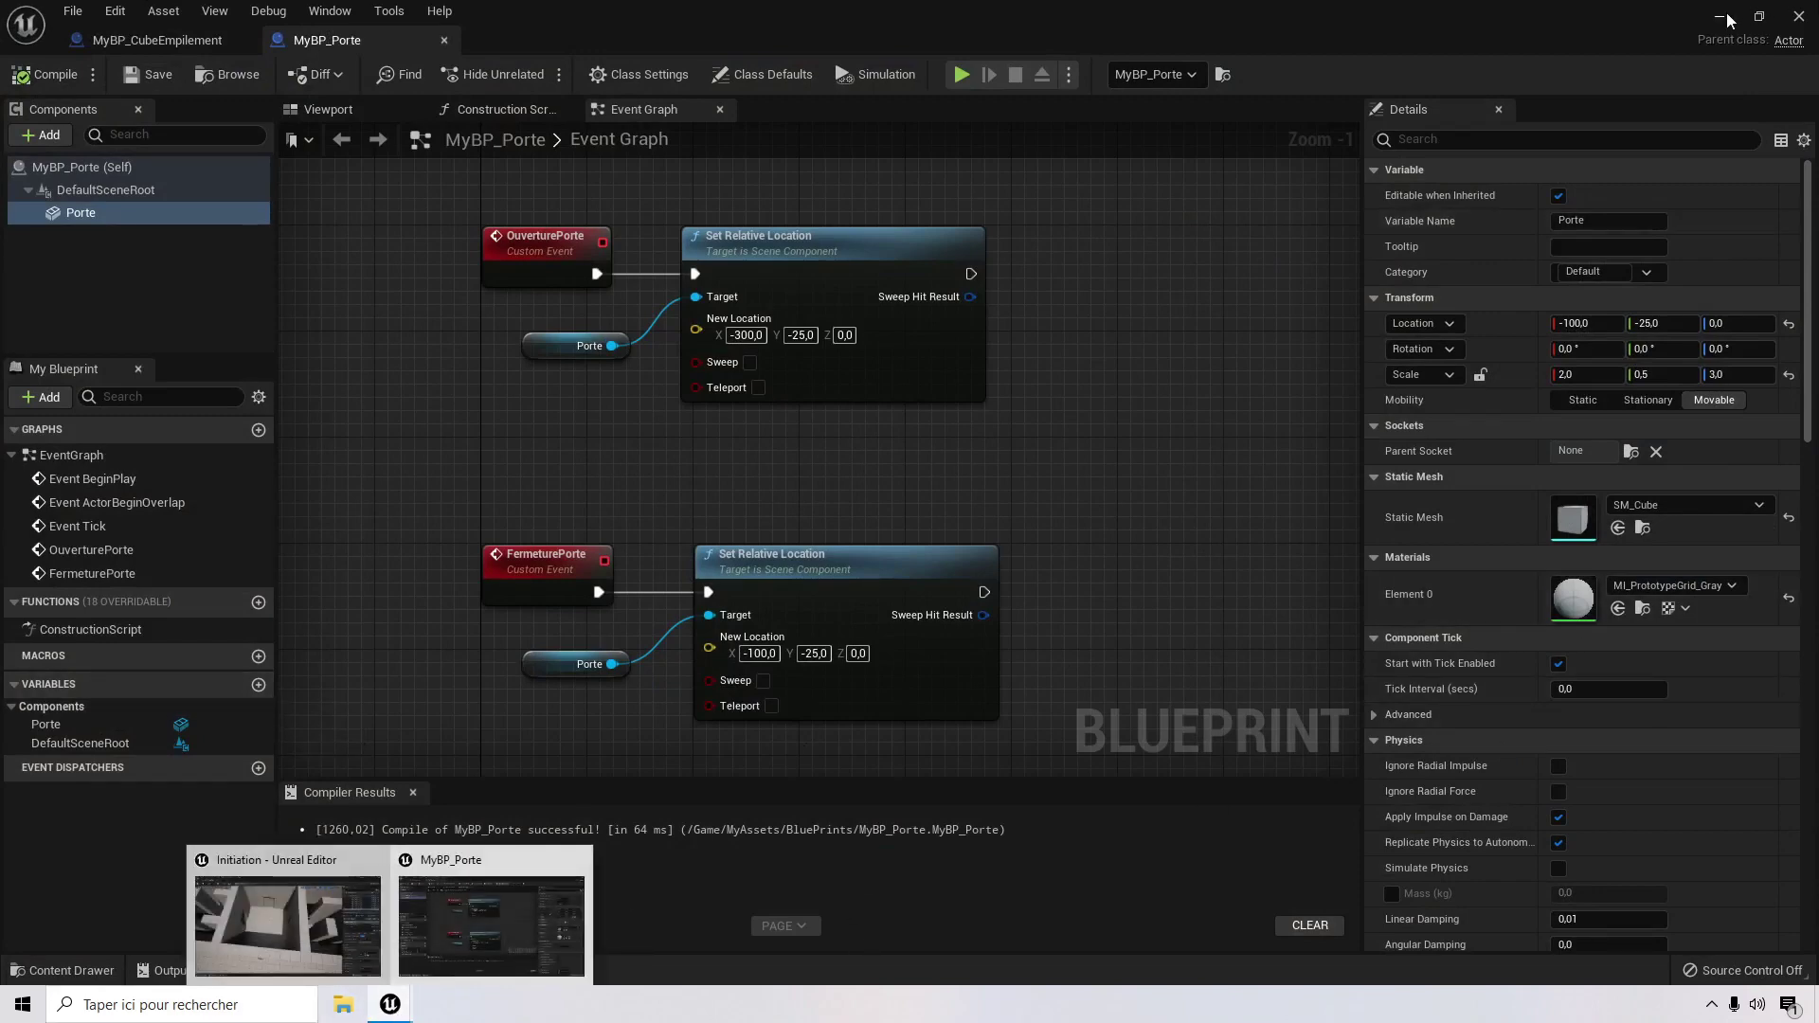
pyautogui.click(284, 924)
pyautogui.click(743, 244)
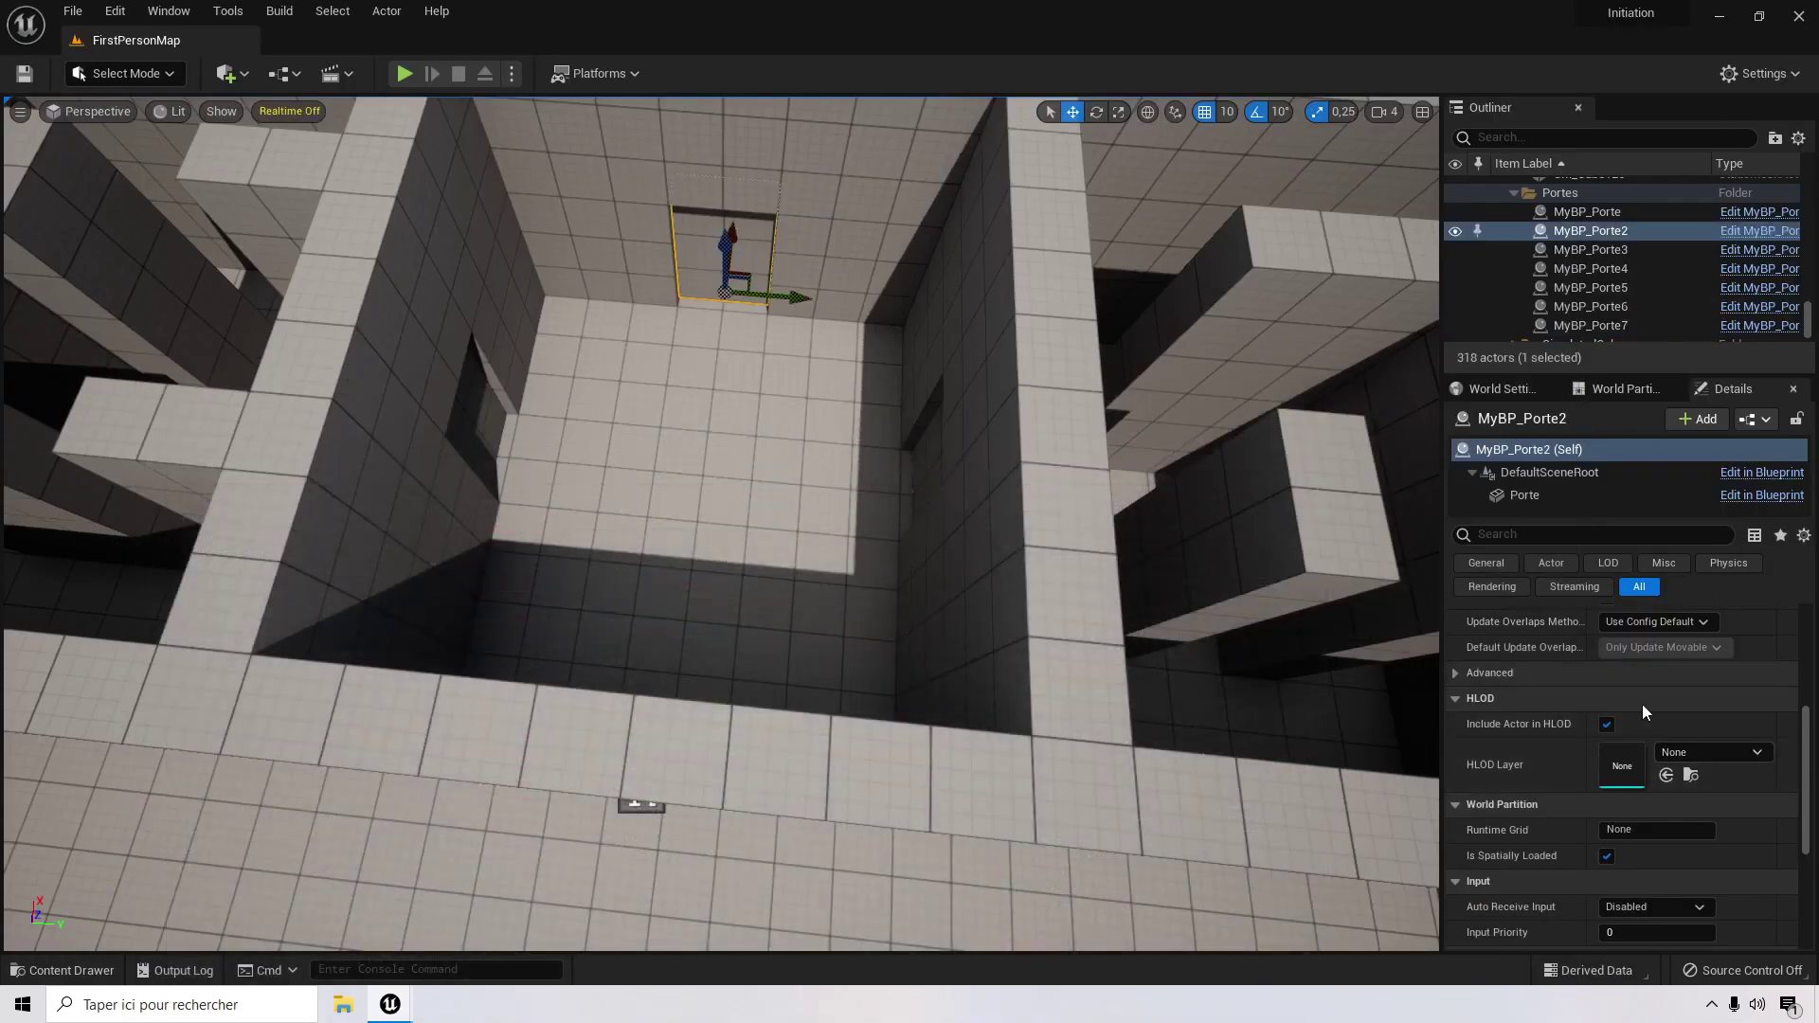
pyautogui.scroll(5, 1537, 736)
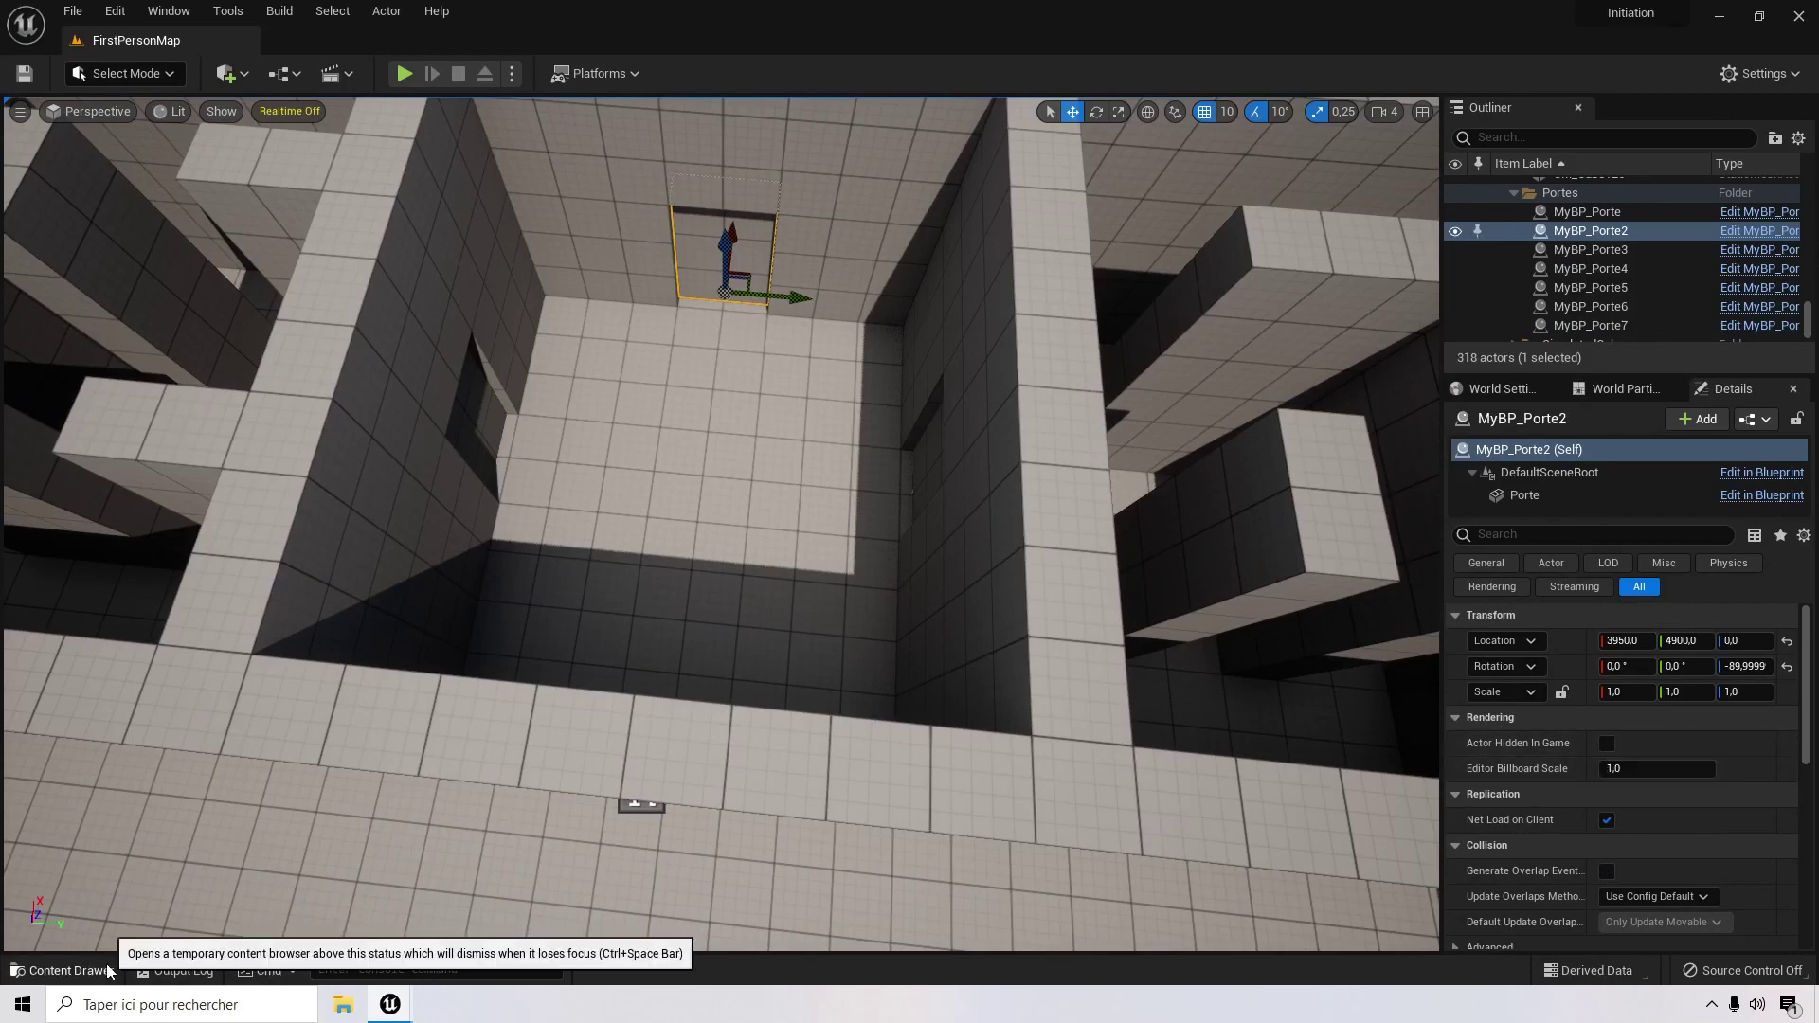
pyautogui.click(66, 970)
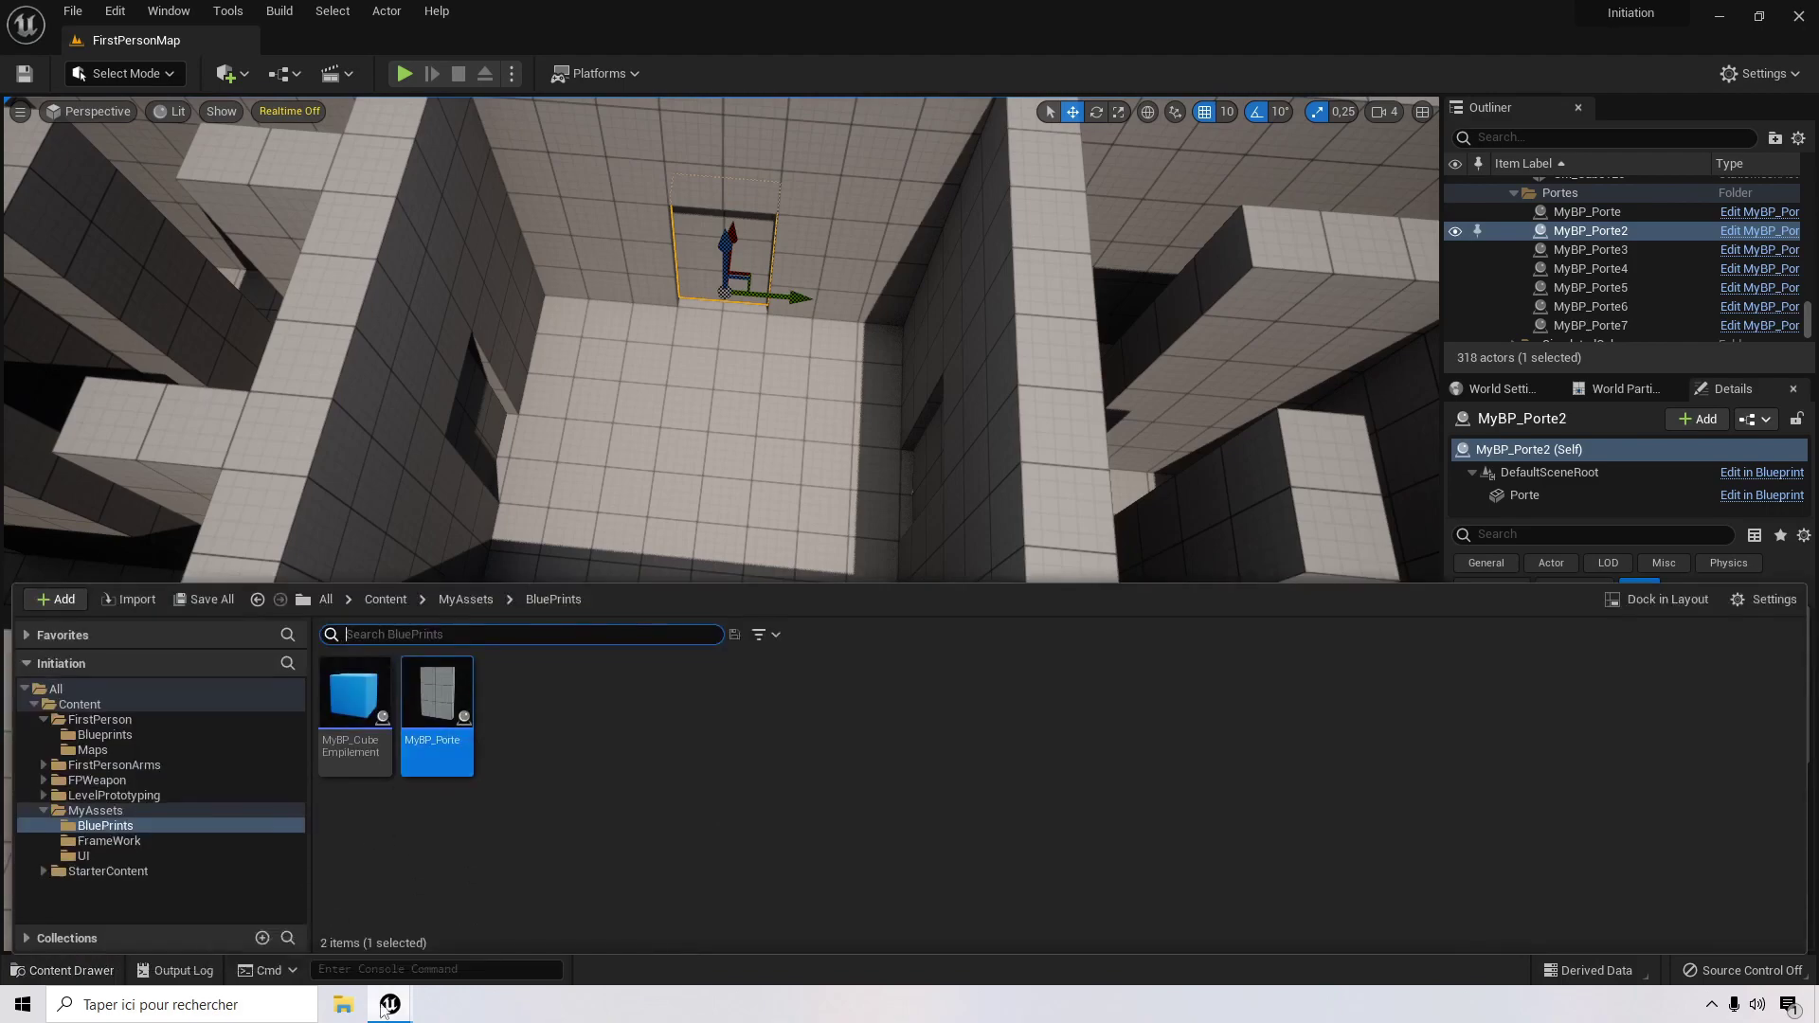
# Step: In the MyBP_Porte blueprint, add a Boolean variable named PorteOuverte?
pyautogui.moveTo(396, 1004)
pyautogui.click(447, 914)
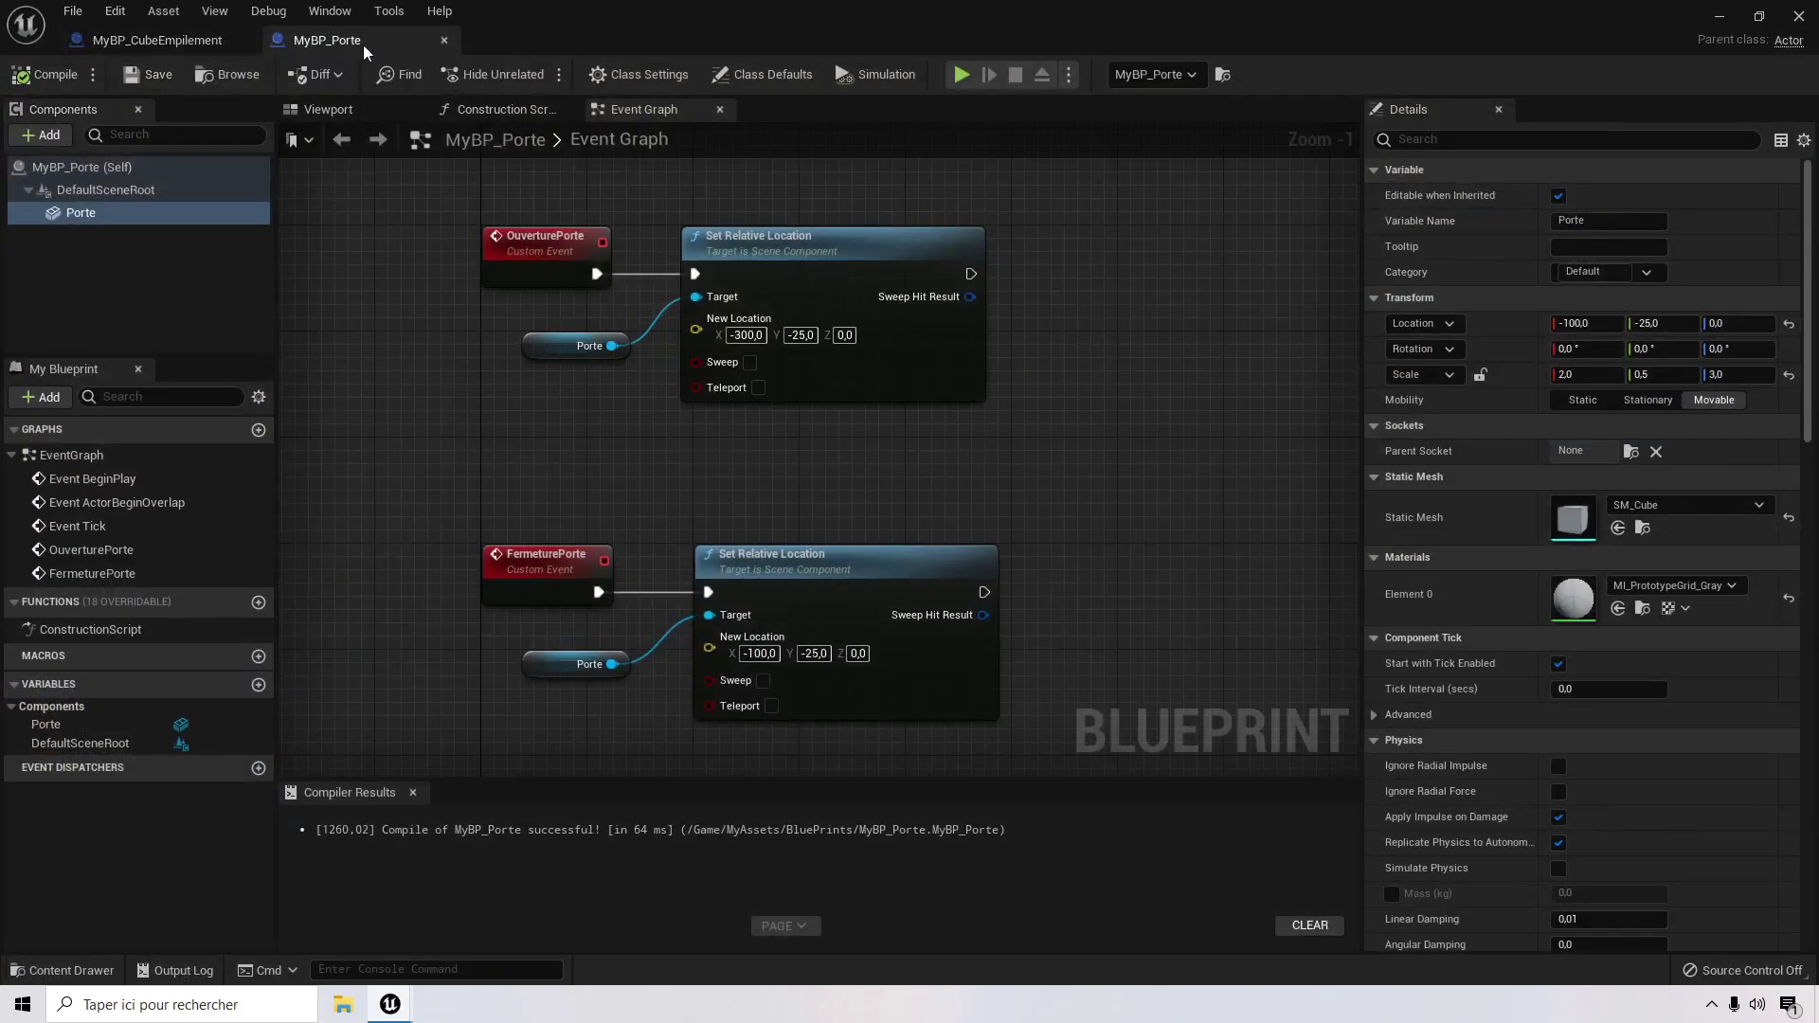
pyautogui.click(259, 685)
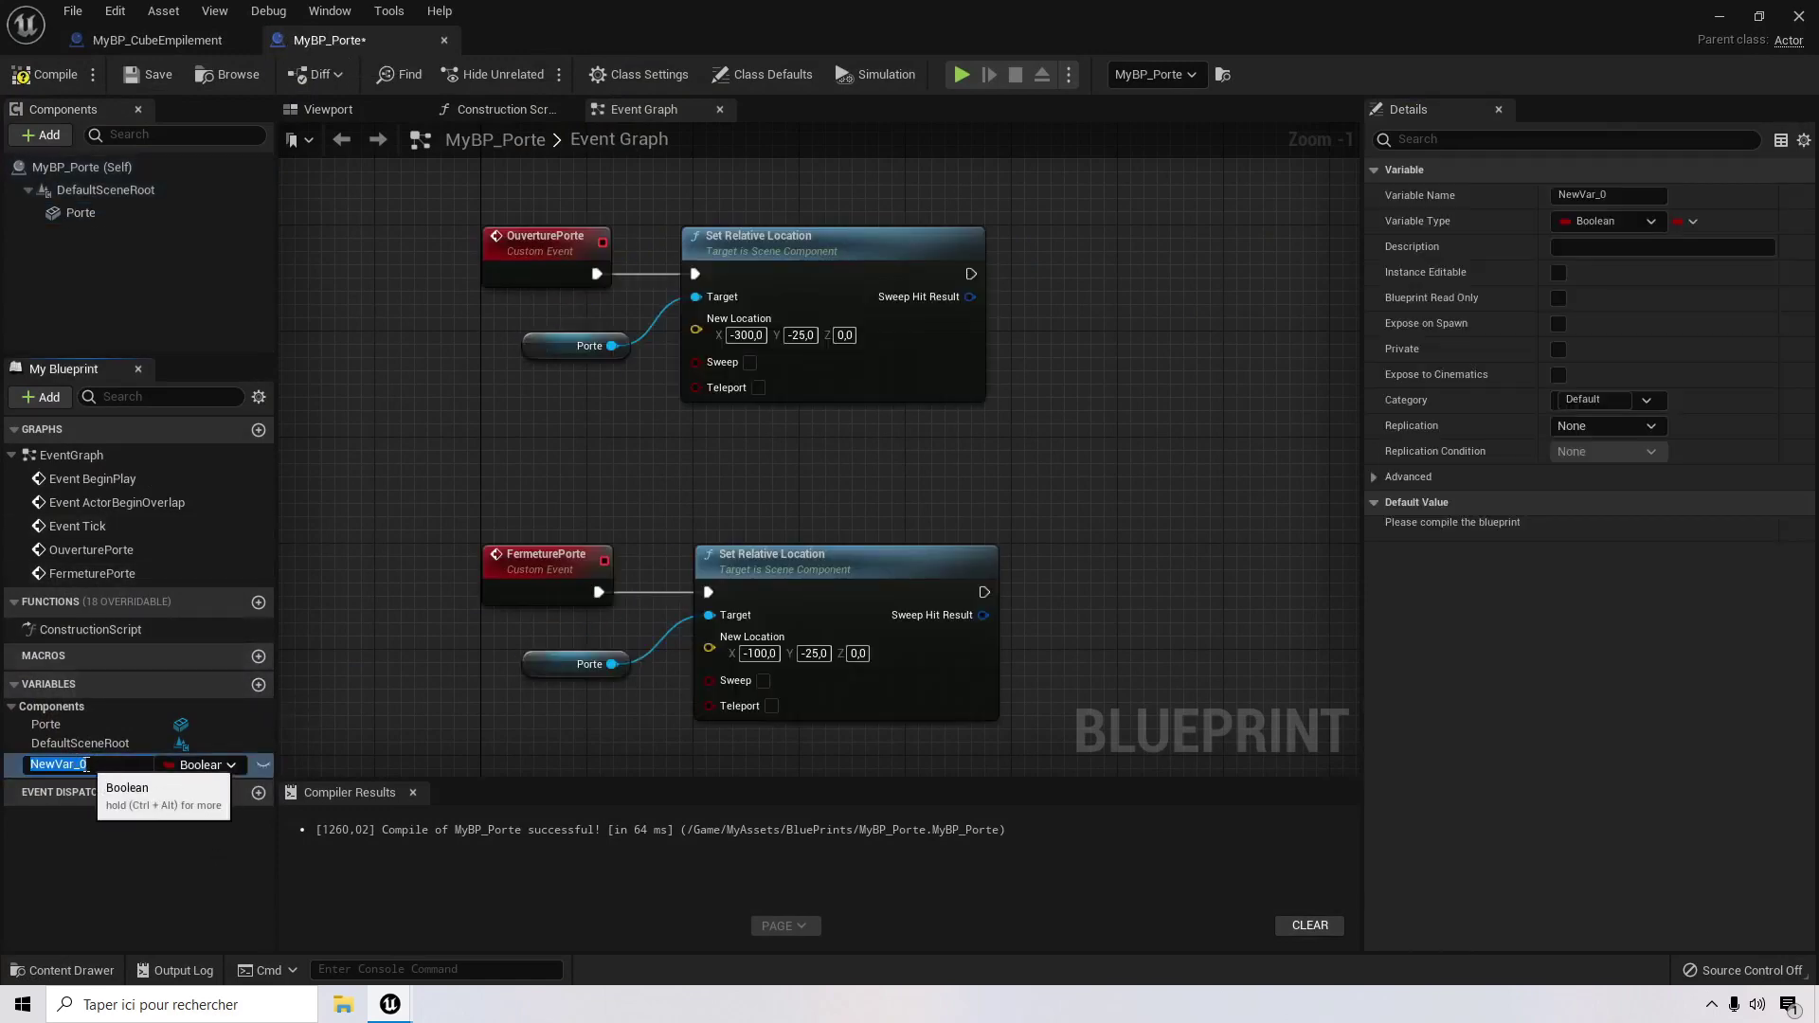
pyautogui.write('PorteOuverte?')
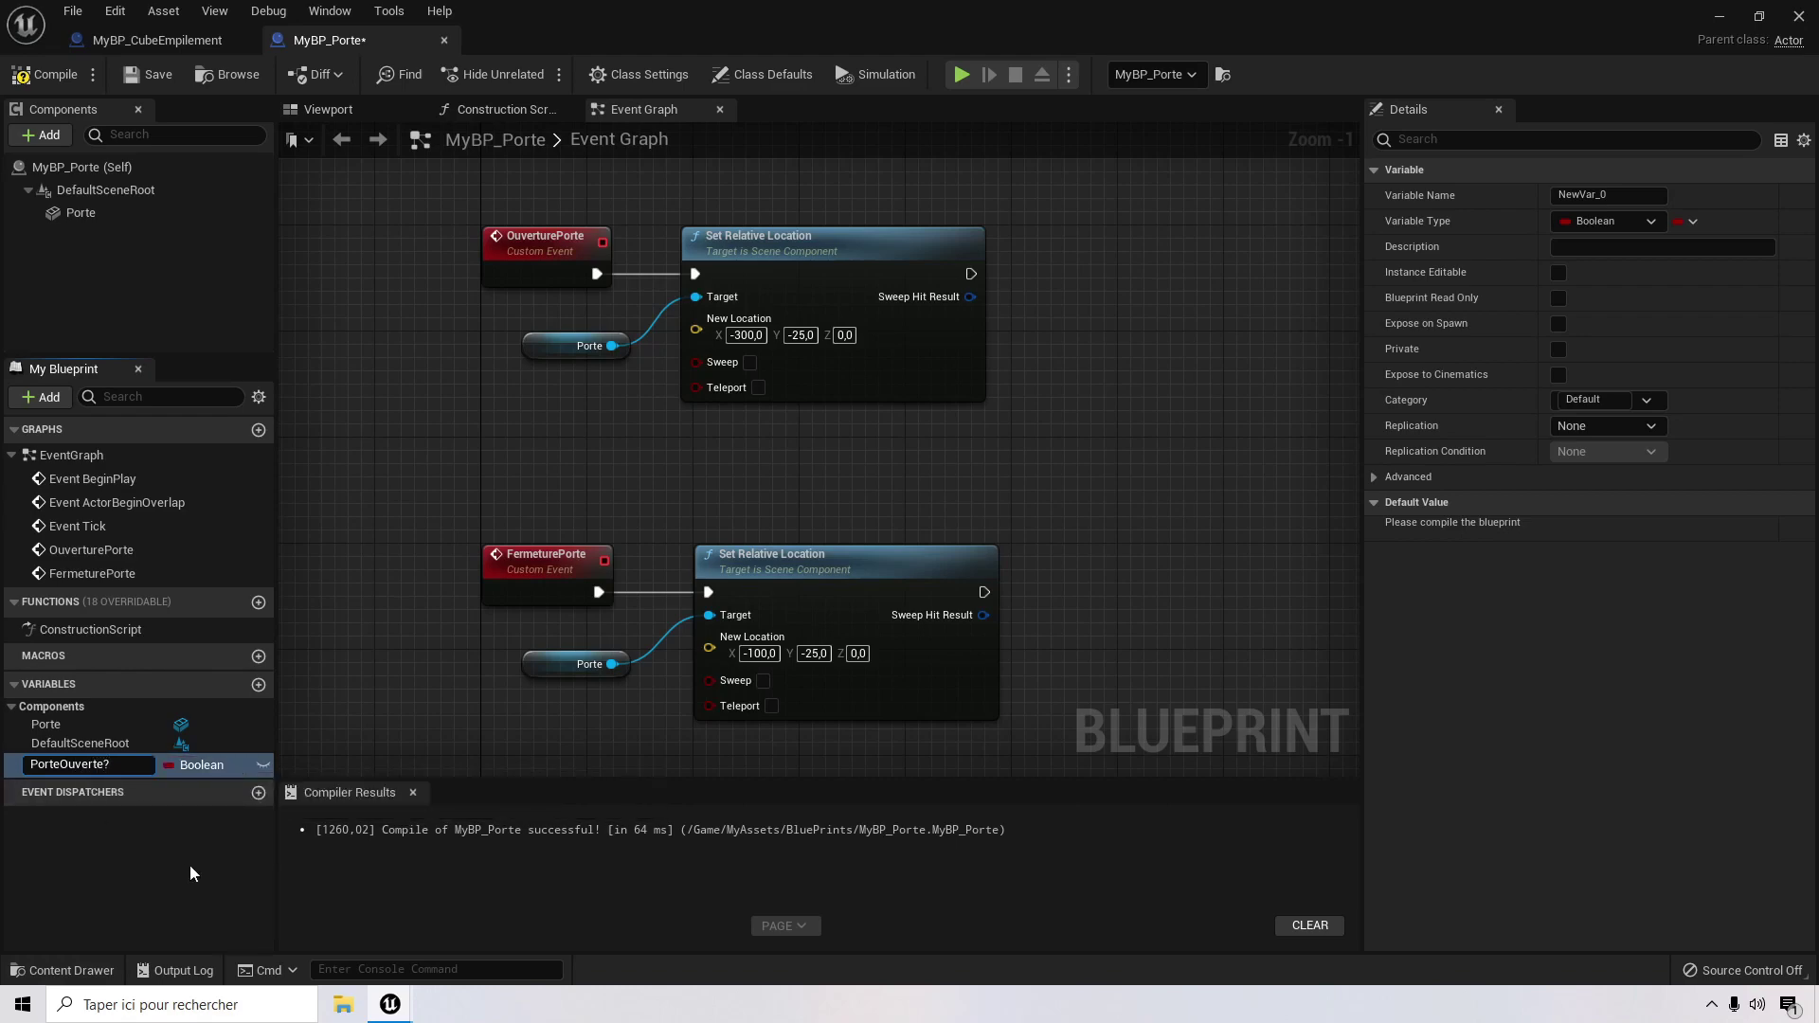
pyautogui.press('Return')
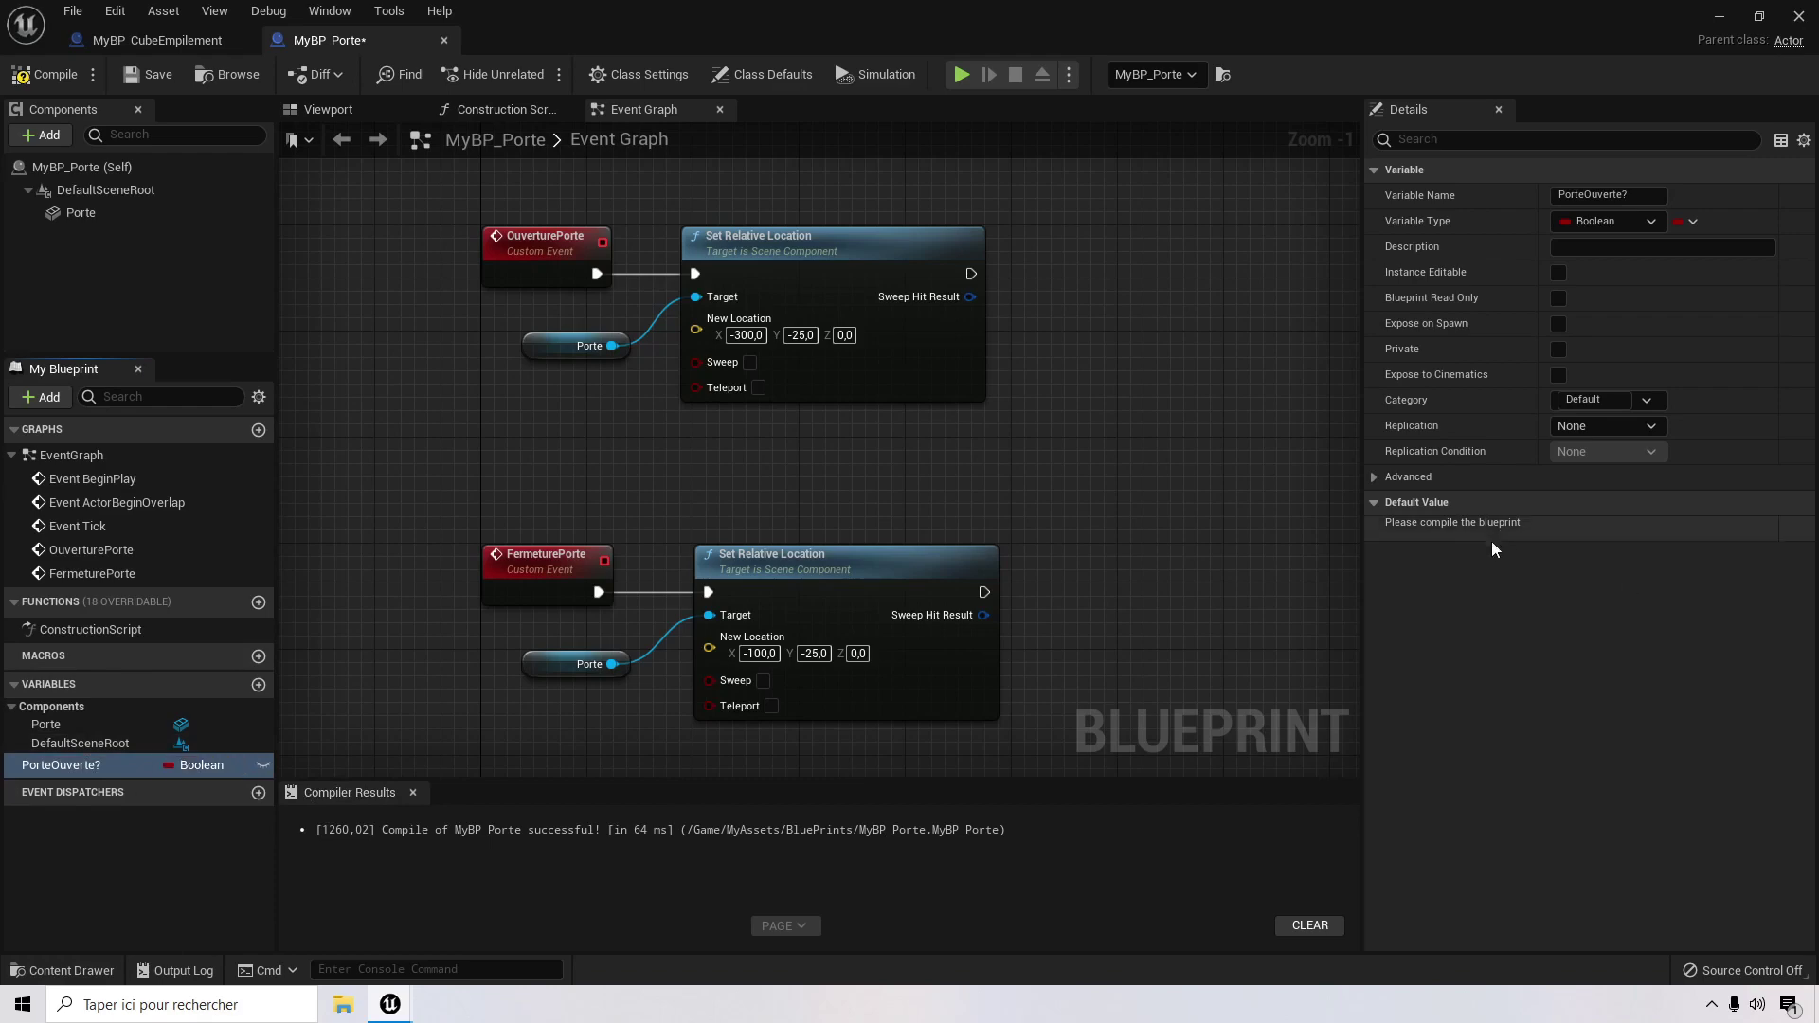
# Step: Make the PorteOuverte? variable instance editable, and compile and save the MyBP_Porte blueprint
pyautogui.click(49, 77)
pyautogui.click(148, 74)
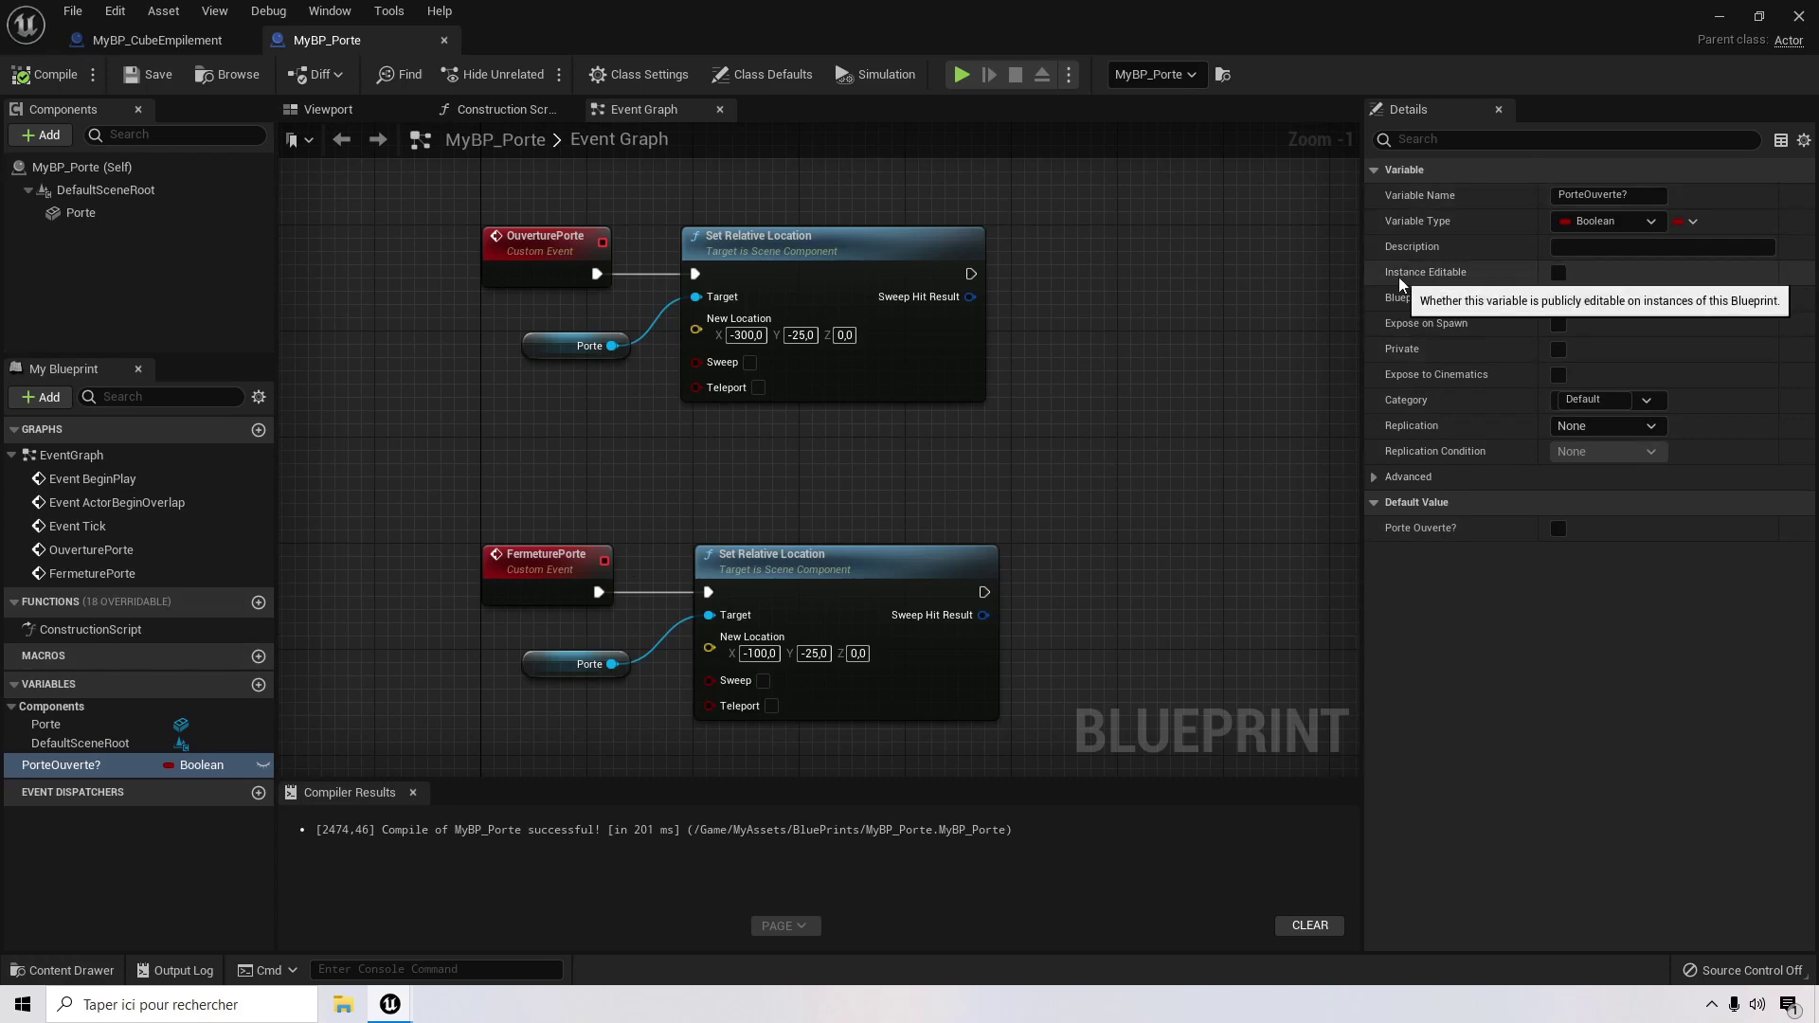
pyautogui.click(1559, 273)
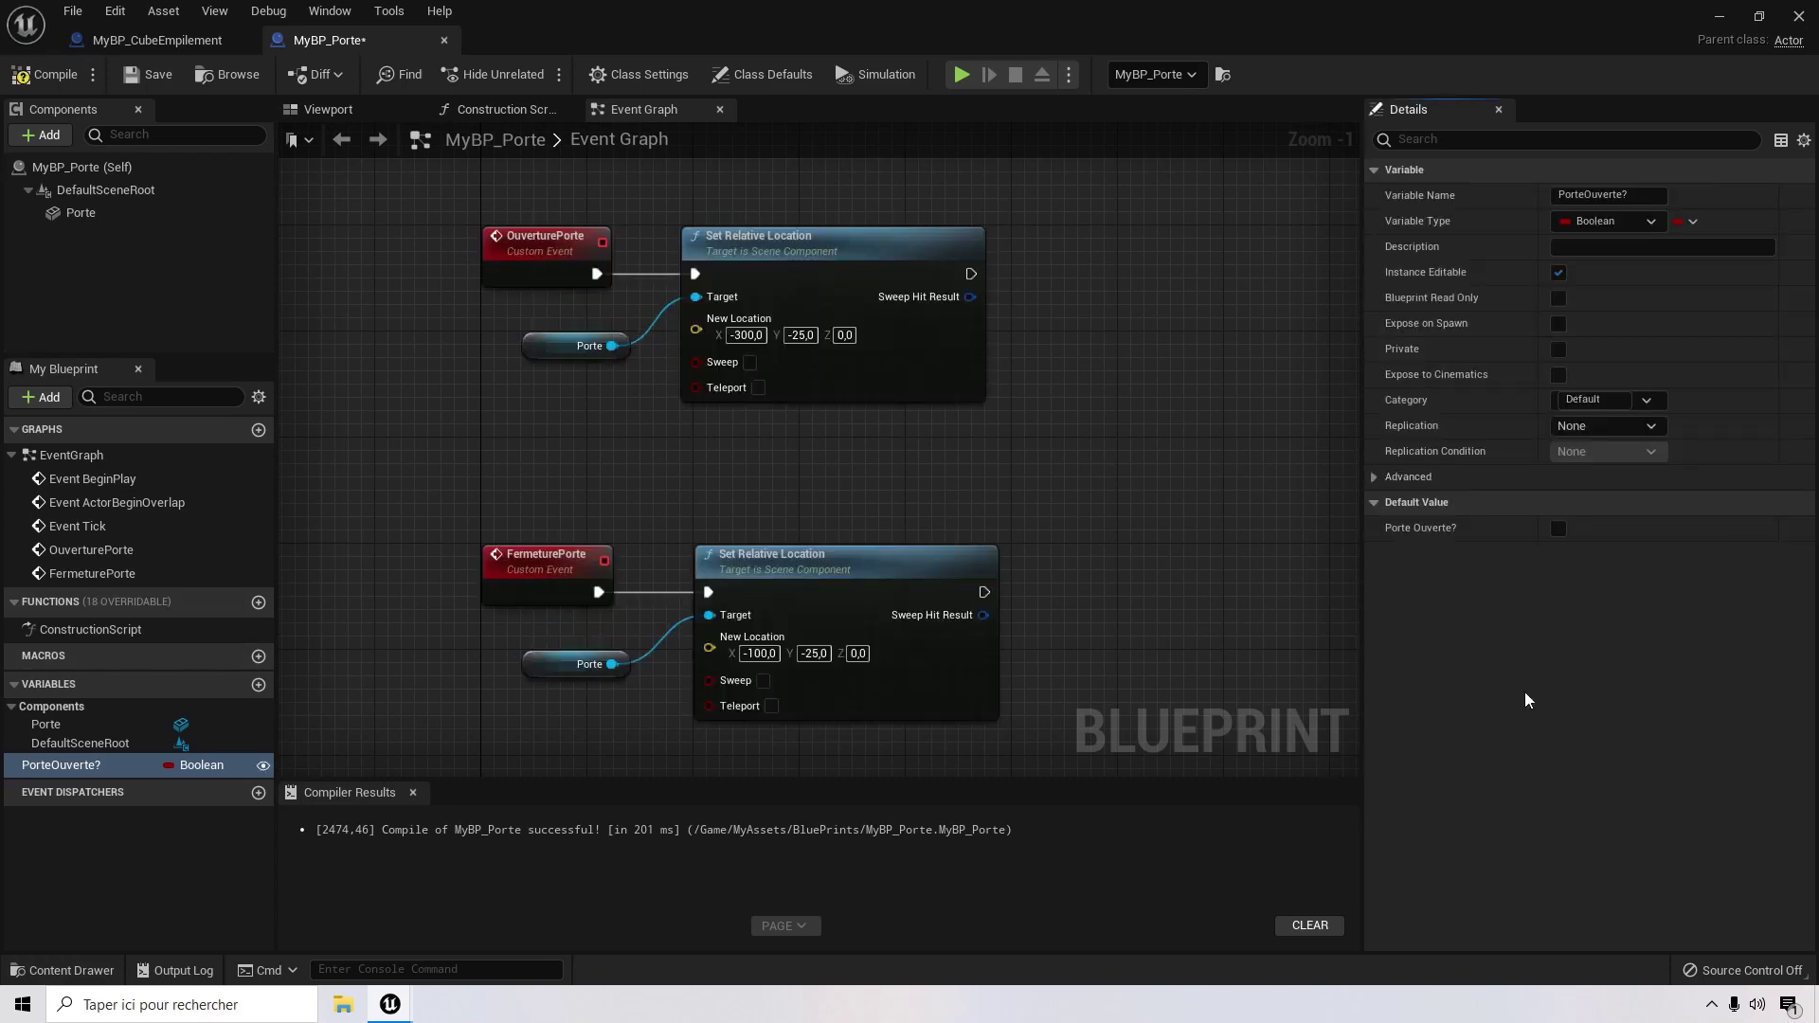
pyautogui.click(48, 74)
pyautogui.click(150, 74)
# Step: Return to the FirstPersonMap level and examine the small room's doors and the Porte Ouverte? option of MyBP_Porte2
pyautogui.click(1723, 19)
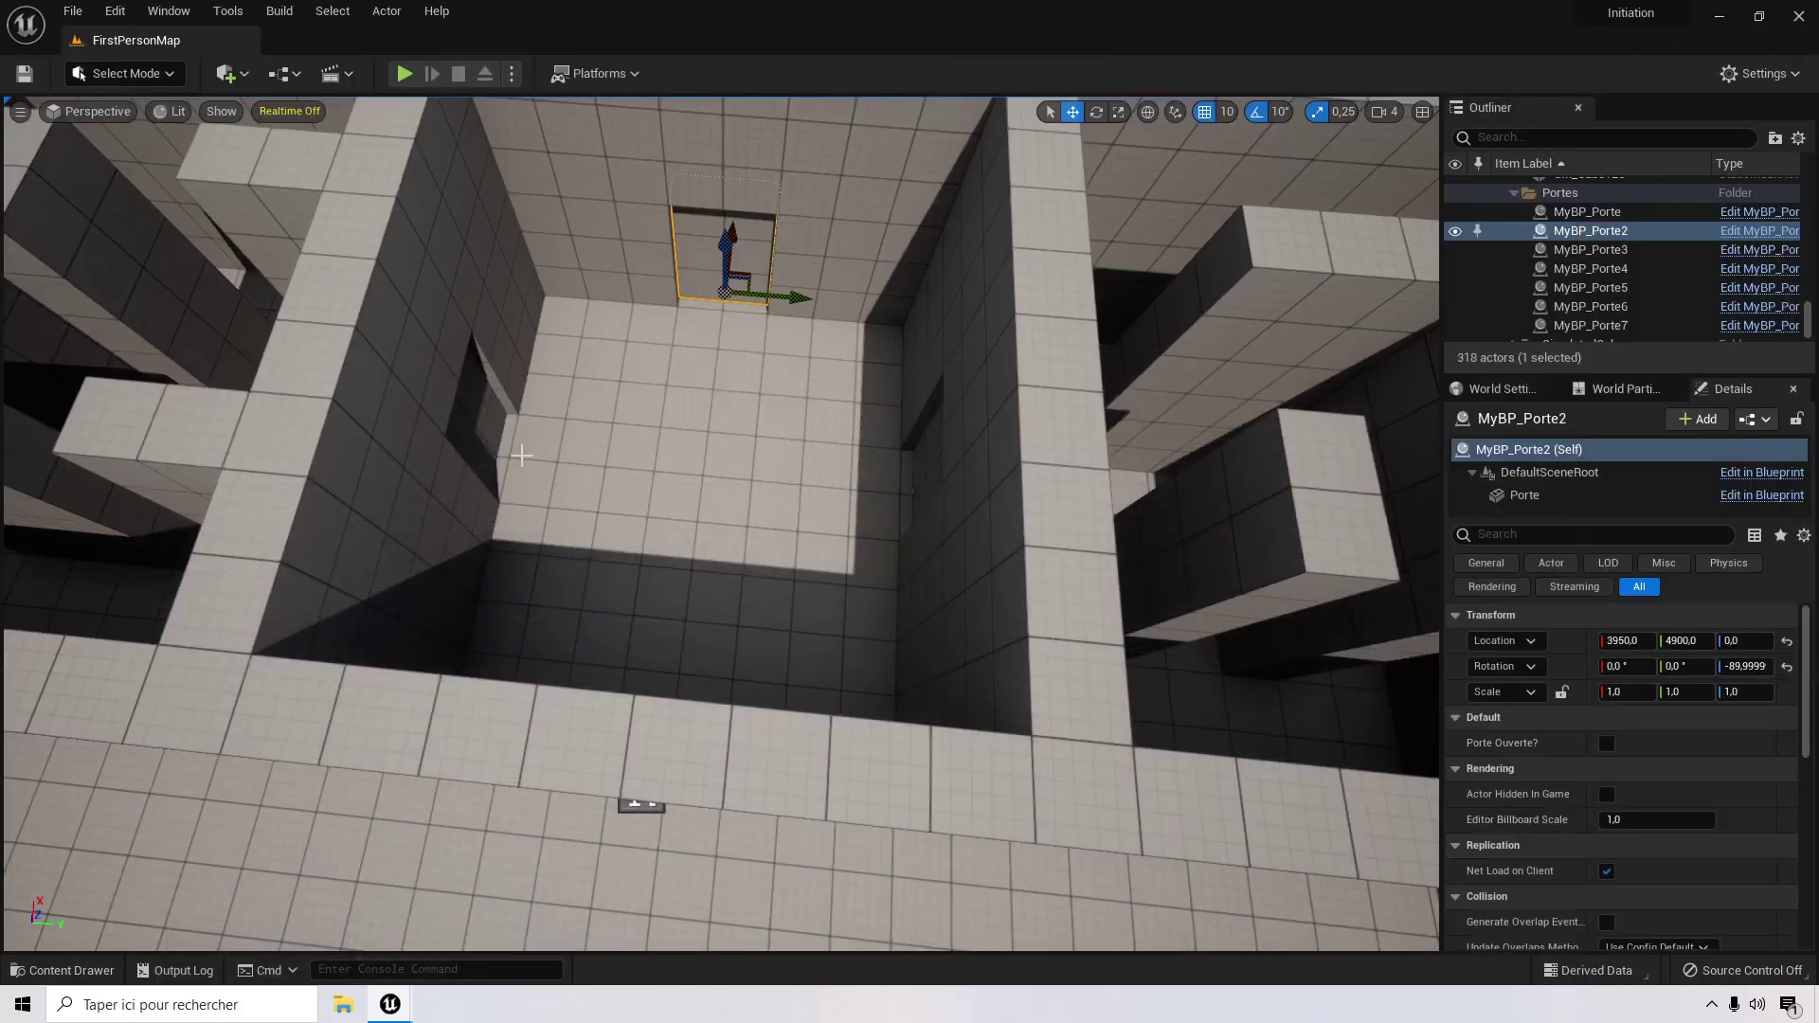
pyautogui.click(493, 432)
pyautogui.click(743, 250)
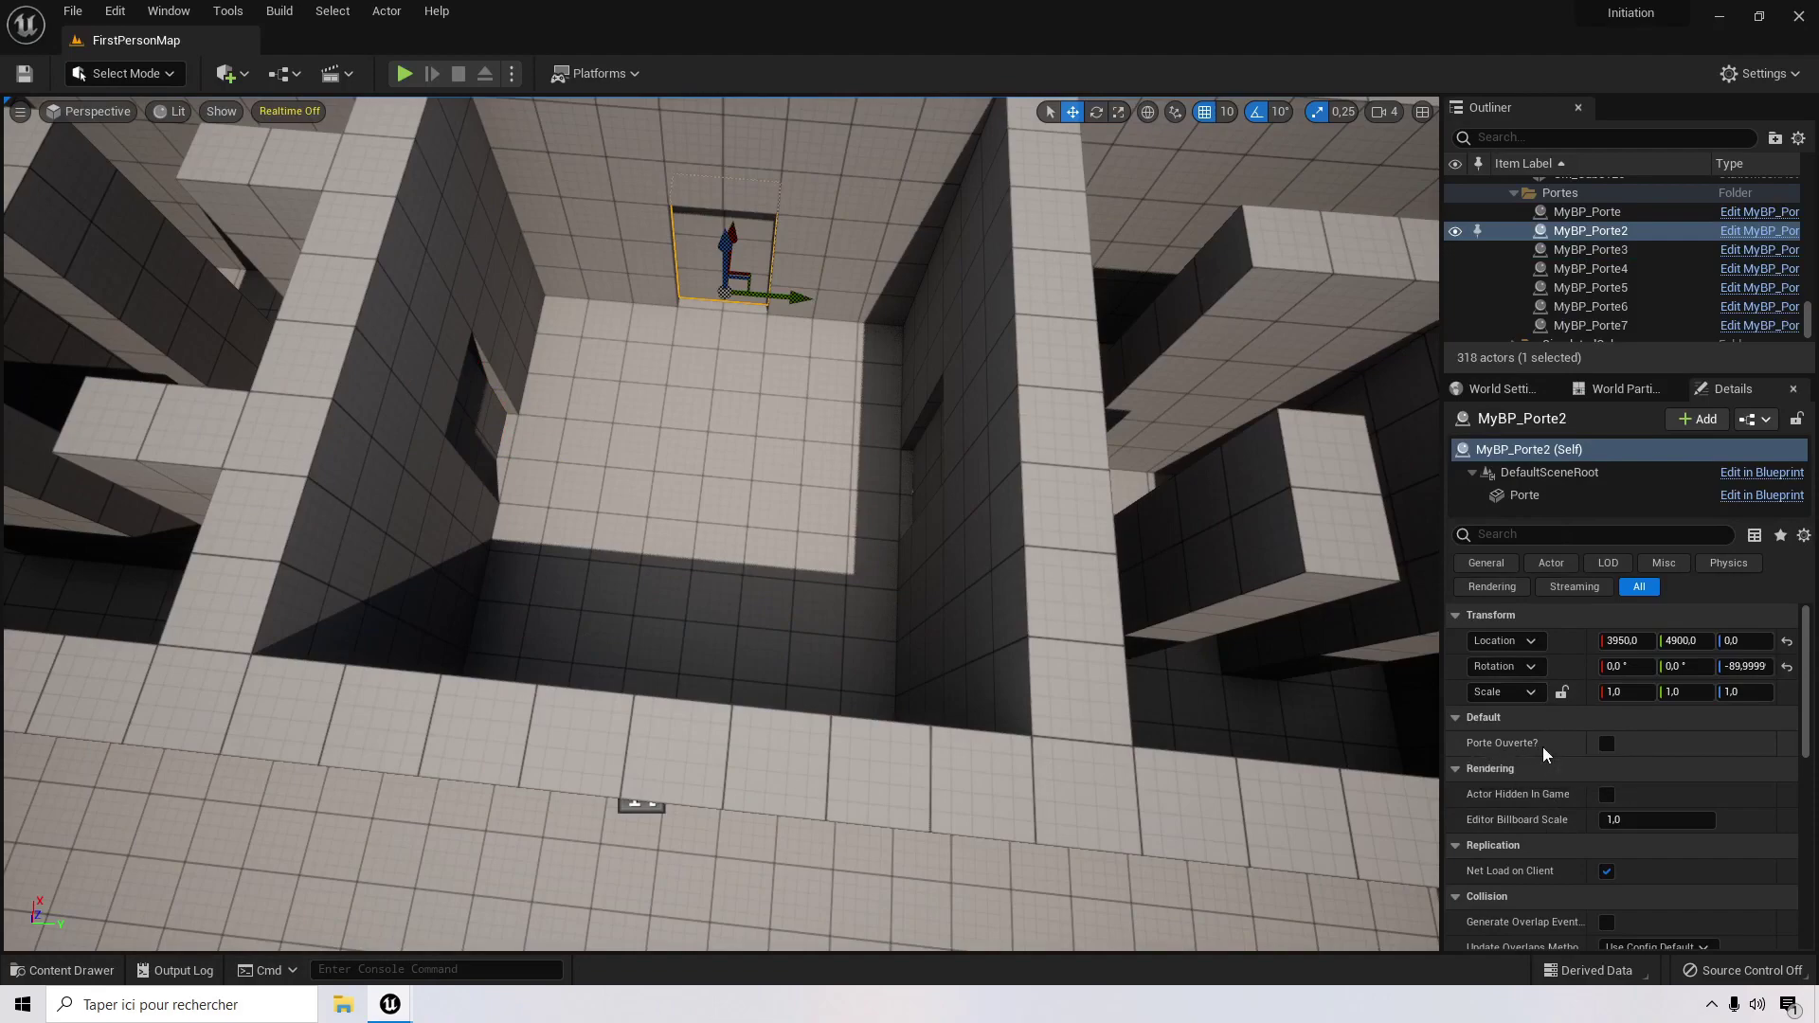
pyautogui.moveTo(751, 526); pyautogui.dragTo(474, 421, button='right')
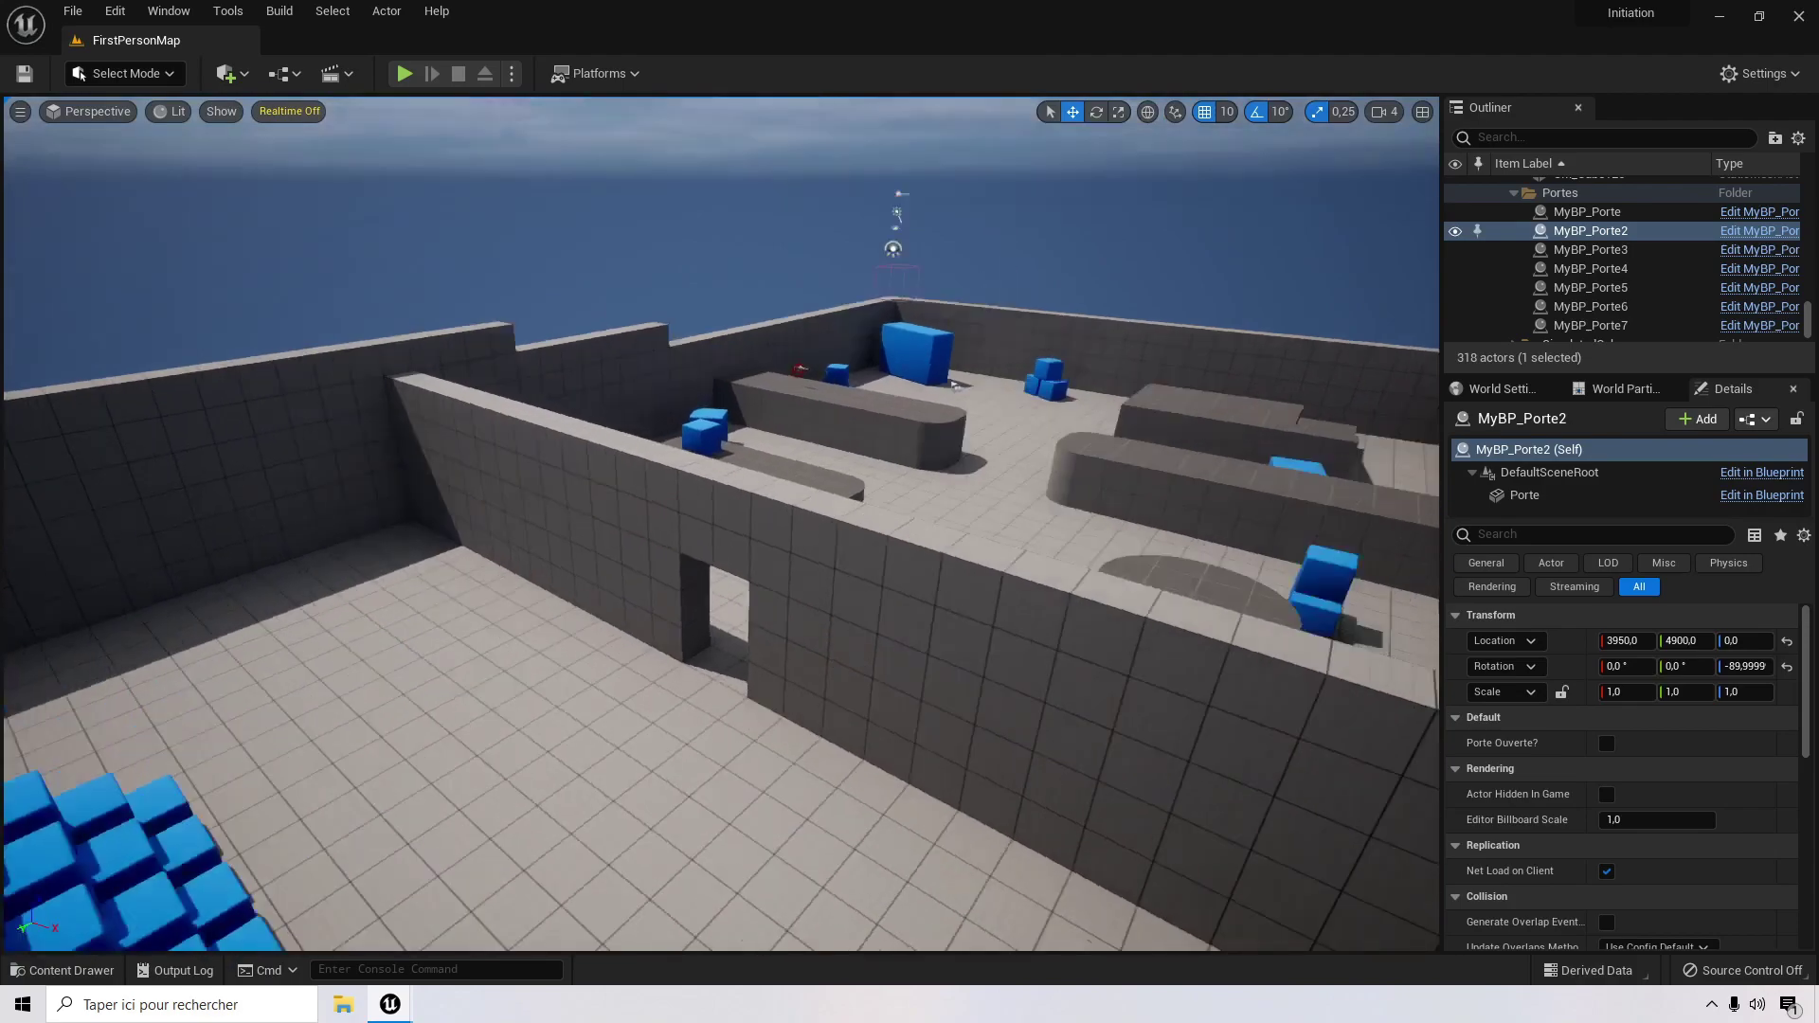
pyautogui.press('f')
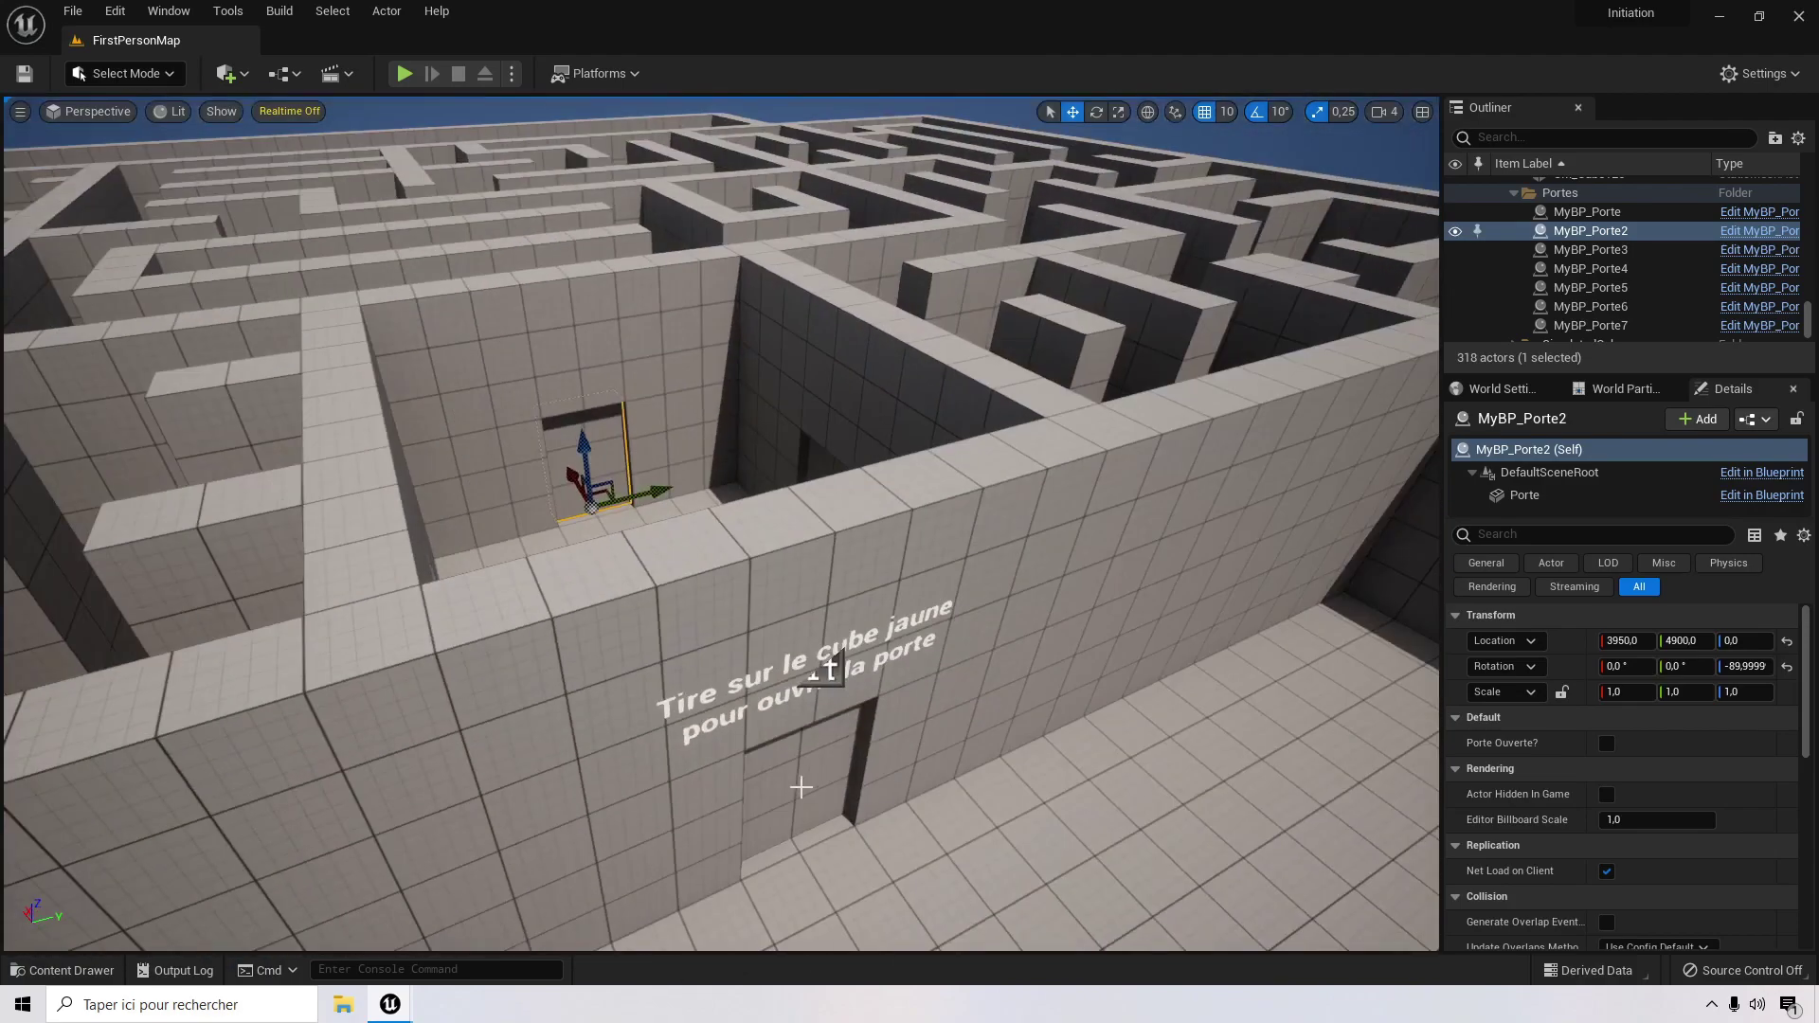
pyautogui.moveTo(912, 832); pyautogui.dragTo(816, 1001, button='right')
pyautogui.click(802, 785)
pyautogui.moveTo(840, 395); pyautogui.dragTo(832, 285, button='right')
pyautogui.click(792, 643)
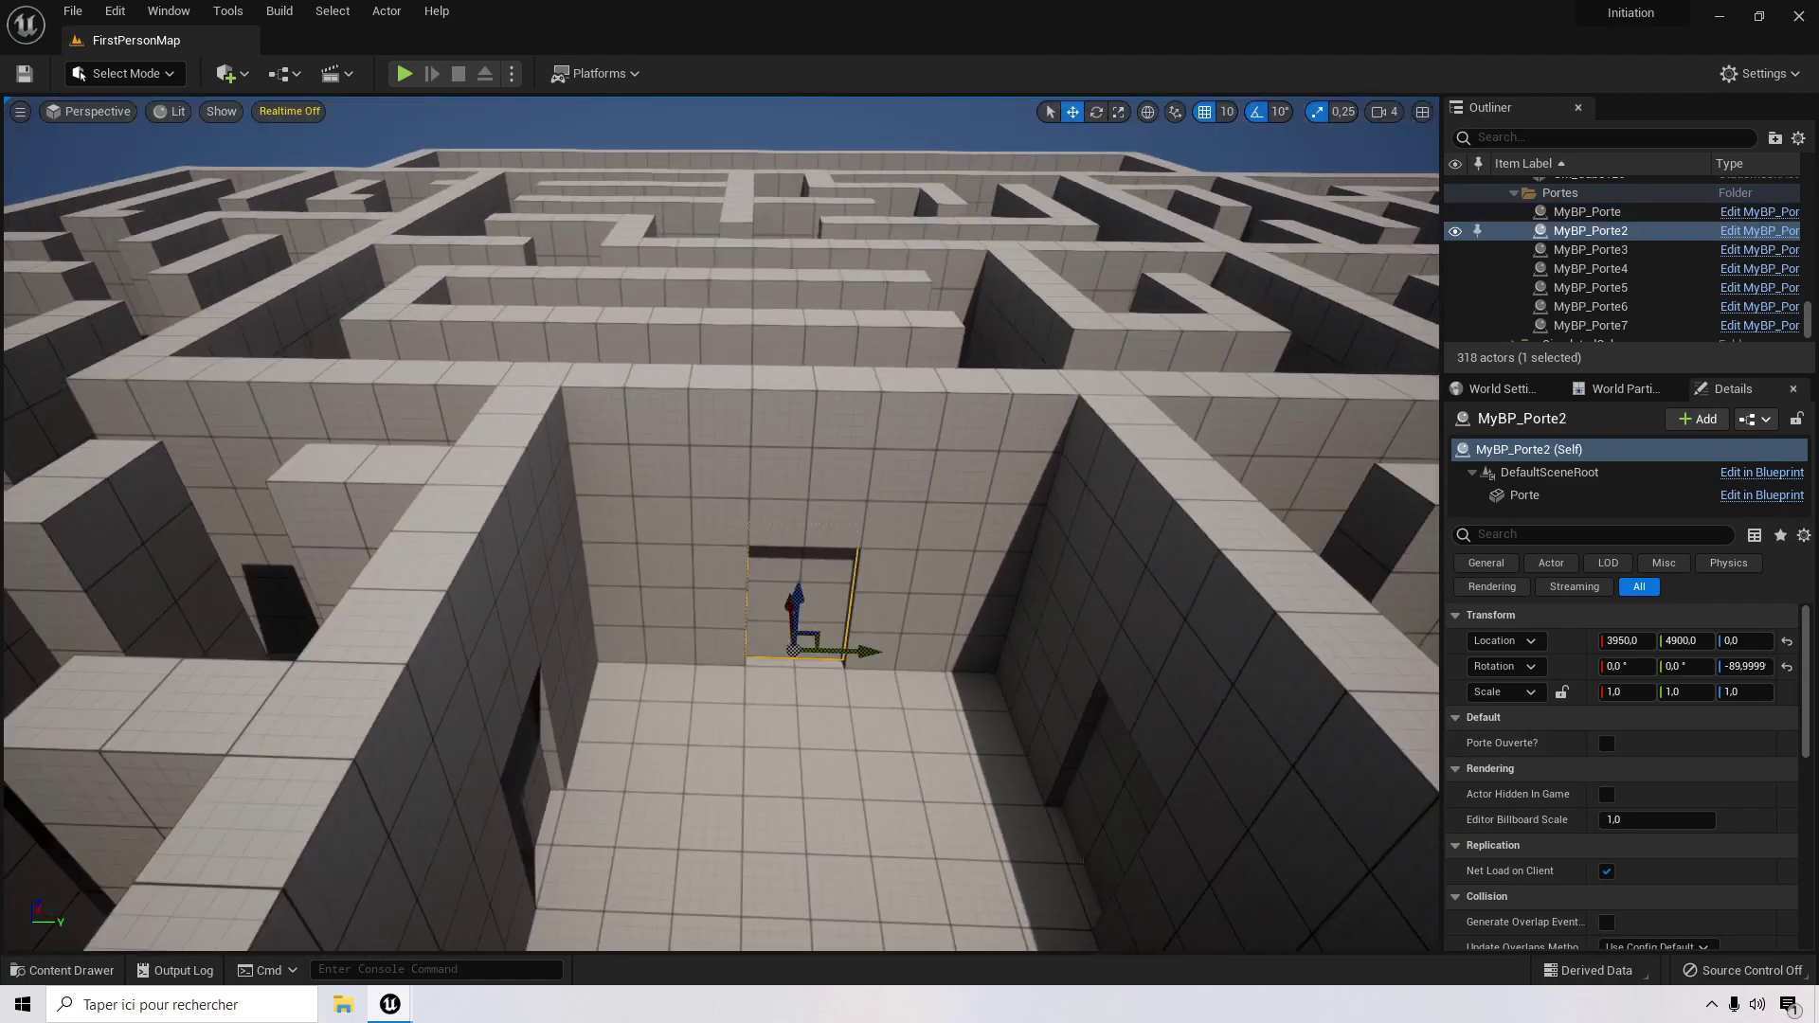
# Step: Enable Porte Ouverte? on the small room's doors MyBP_Porte2 and MyBP_Porte3, and save the level
pyautogui.click(507, 790)
pyautogui.click(1127, 775)
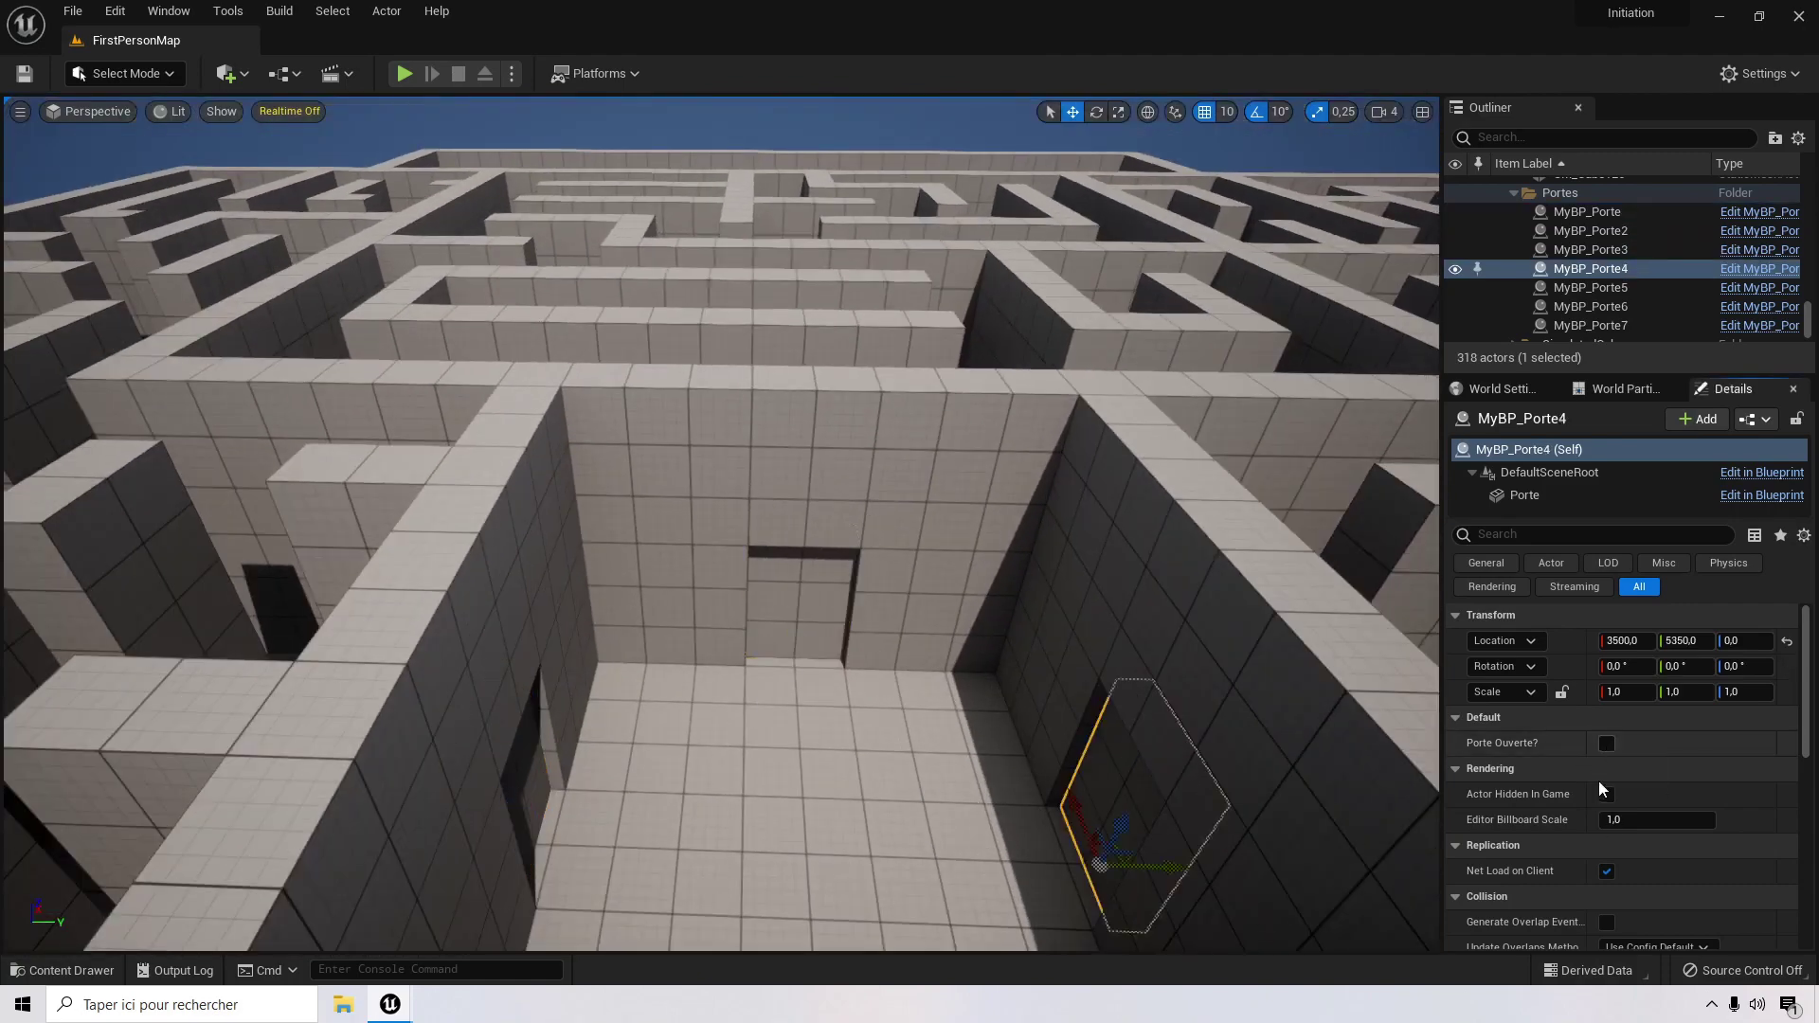
pyautogui.click(825, 583)
pyautogui.click(1606, 743)
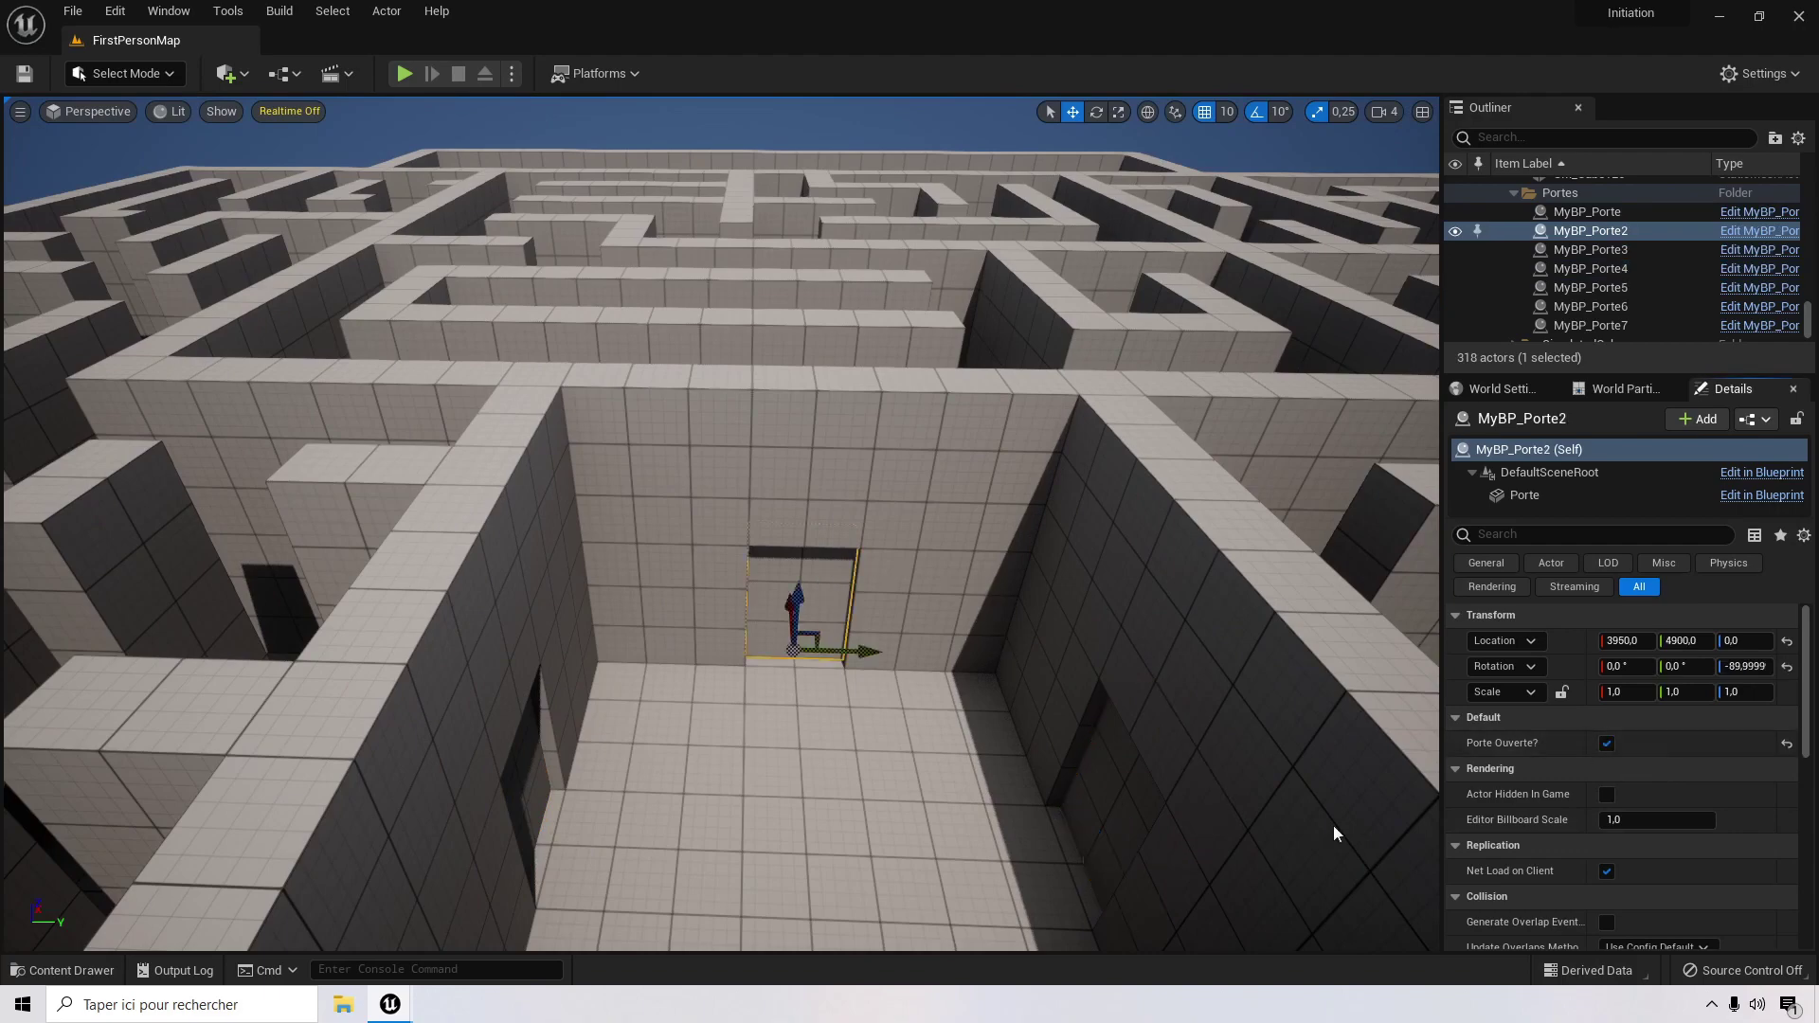
pyautogui.click(521, 786)
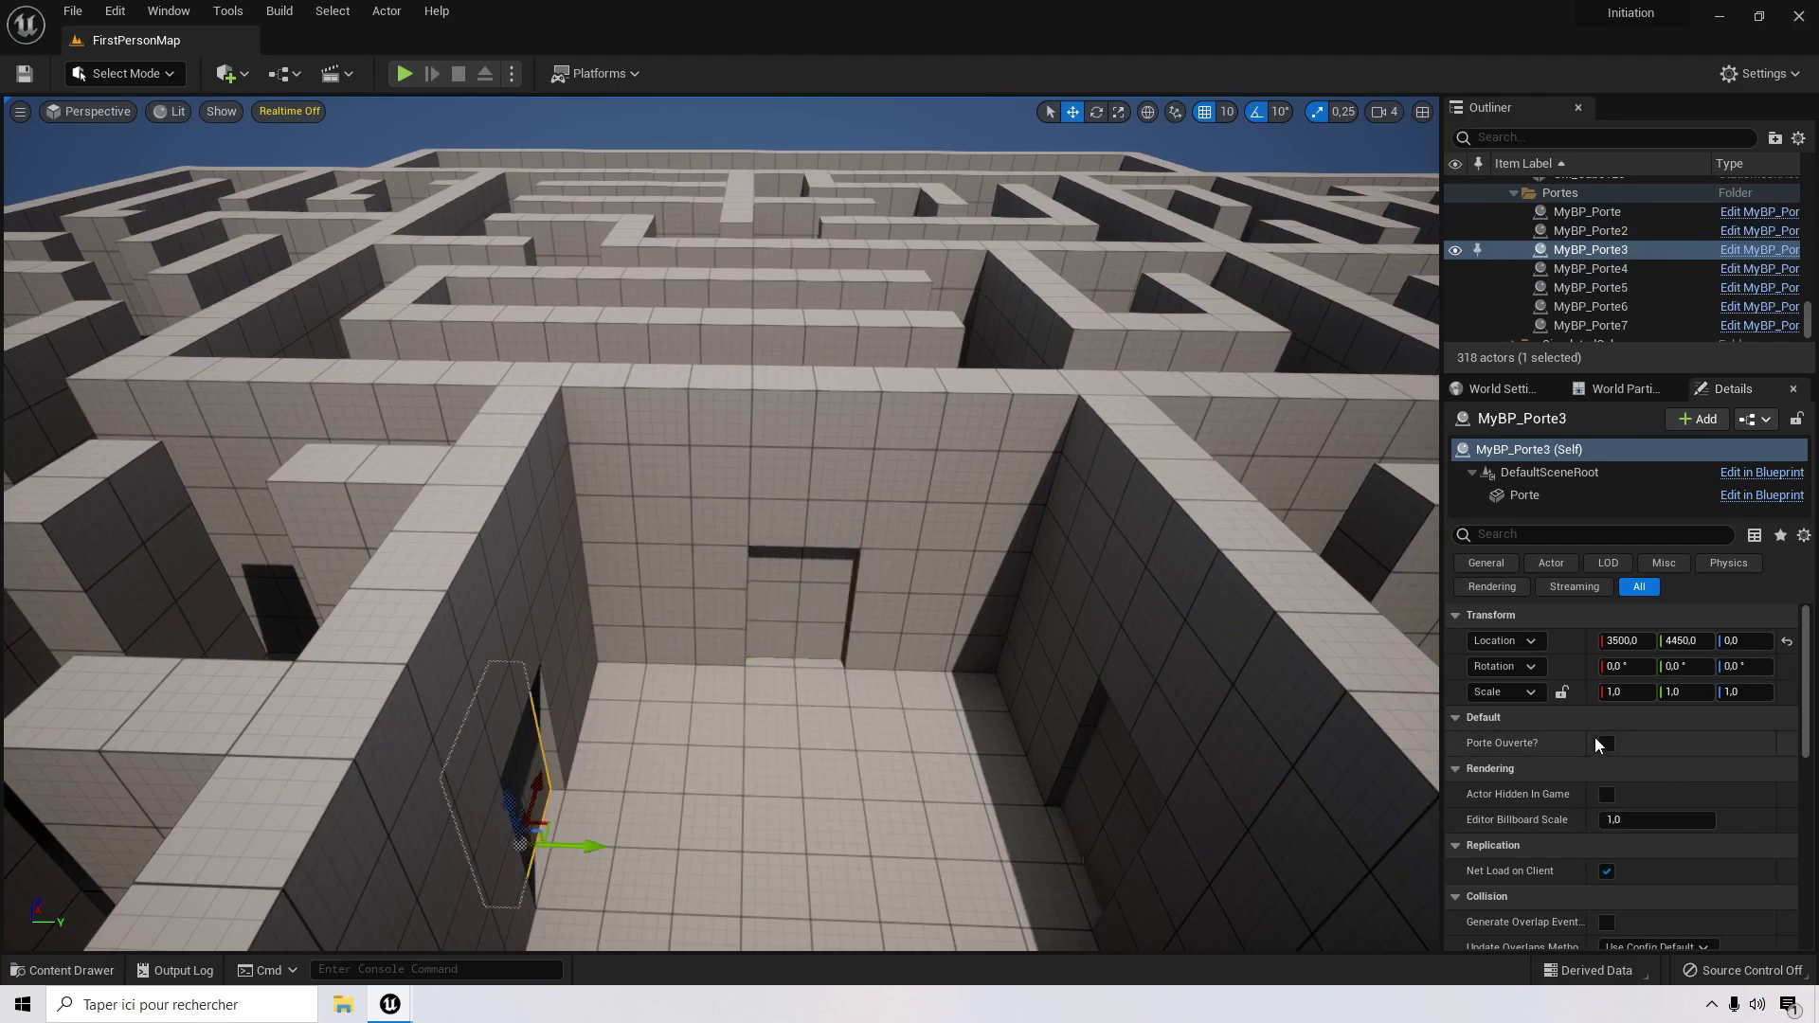
pyautogui.click(1606, 744)
pyautogui.moveTo(657, 790); pyautogui.dragTo(734, 853, button='right')
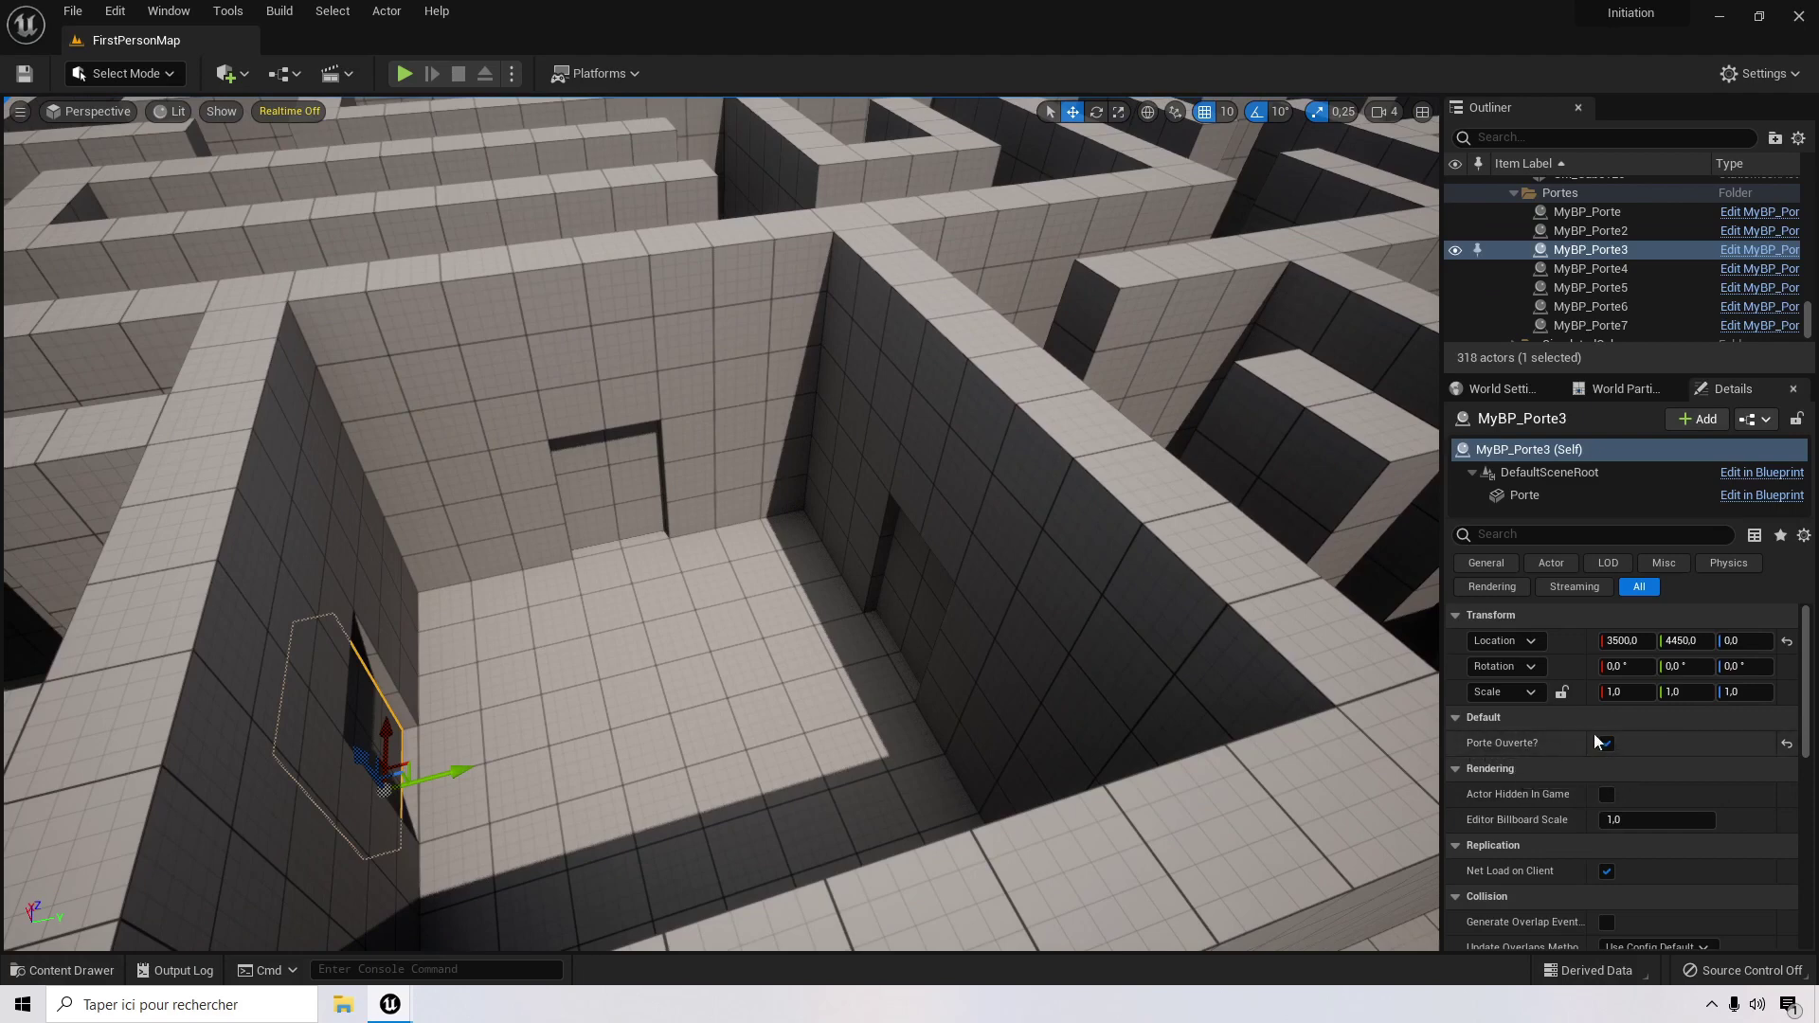
pyautogui.click(32, 77)
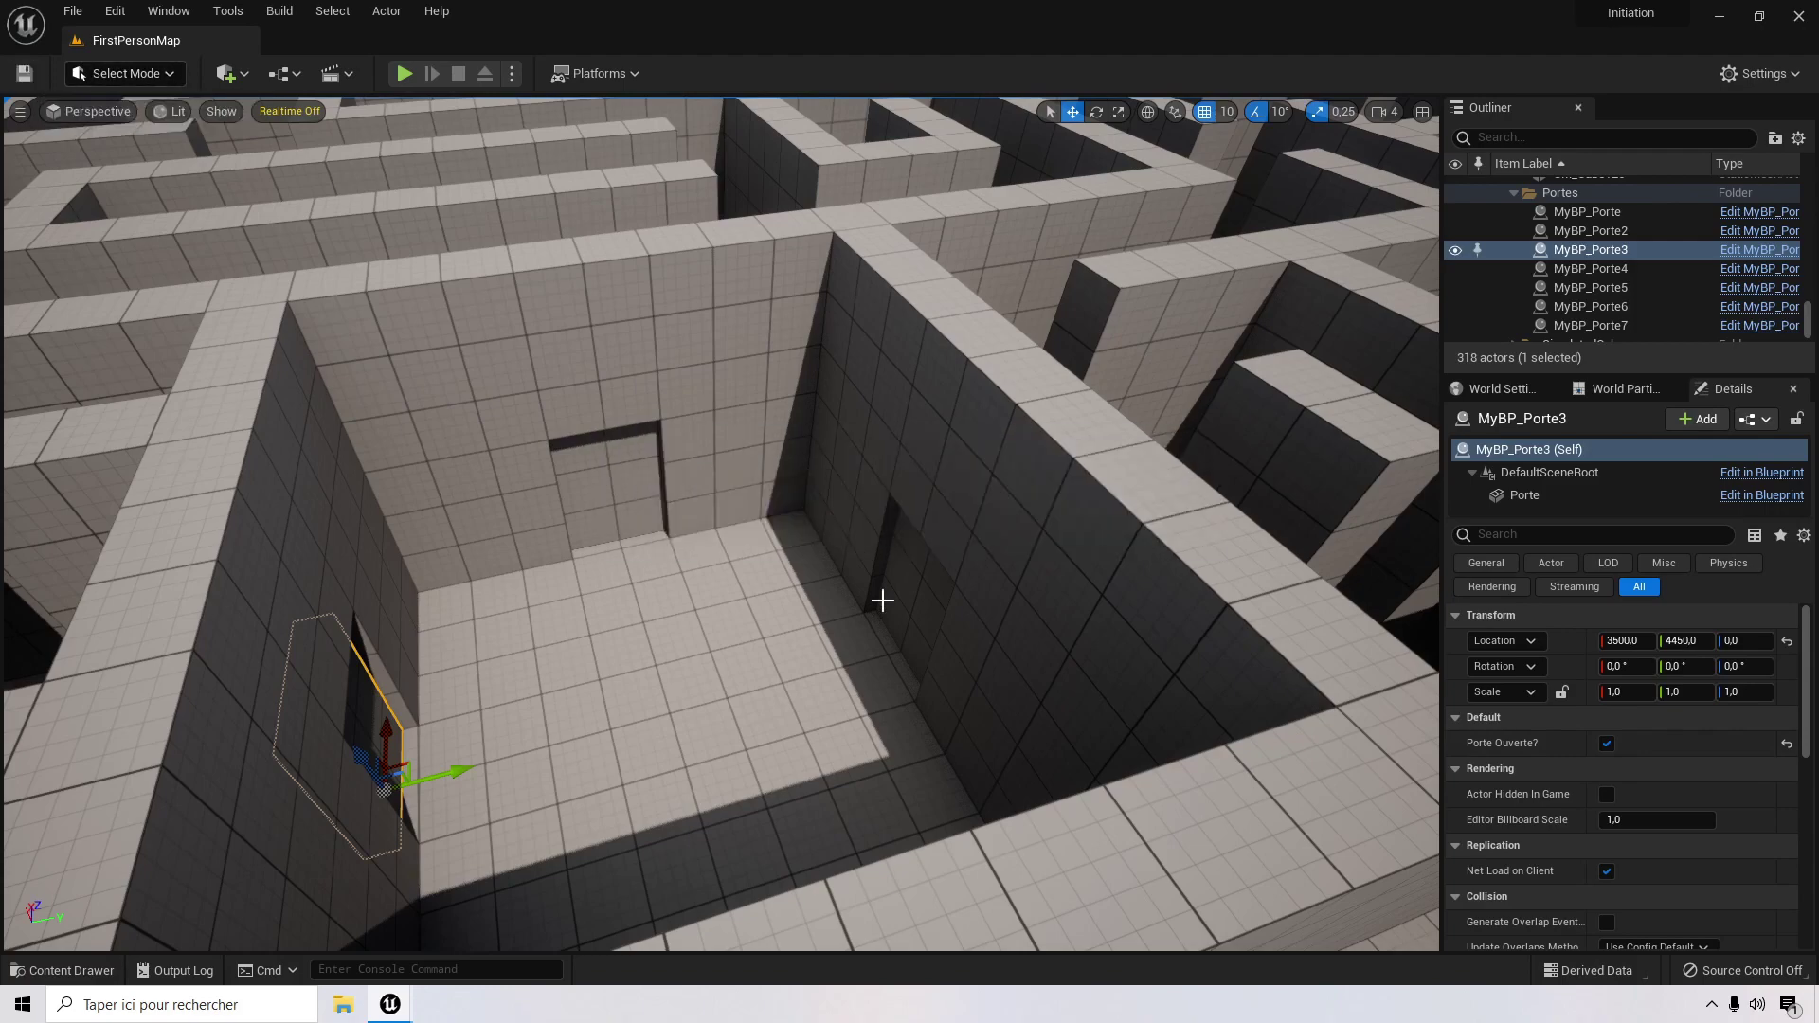
# Step: Review the MyBP_Porte event graph, from the disabled default events down to the OuverturePorte and FermeturePorte chains
pyautogui.moveTo(881, 601); pyautogui.dragTo(758, 568, button='right')
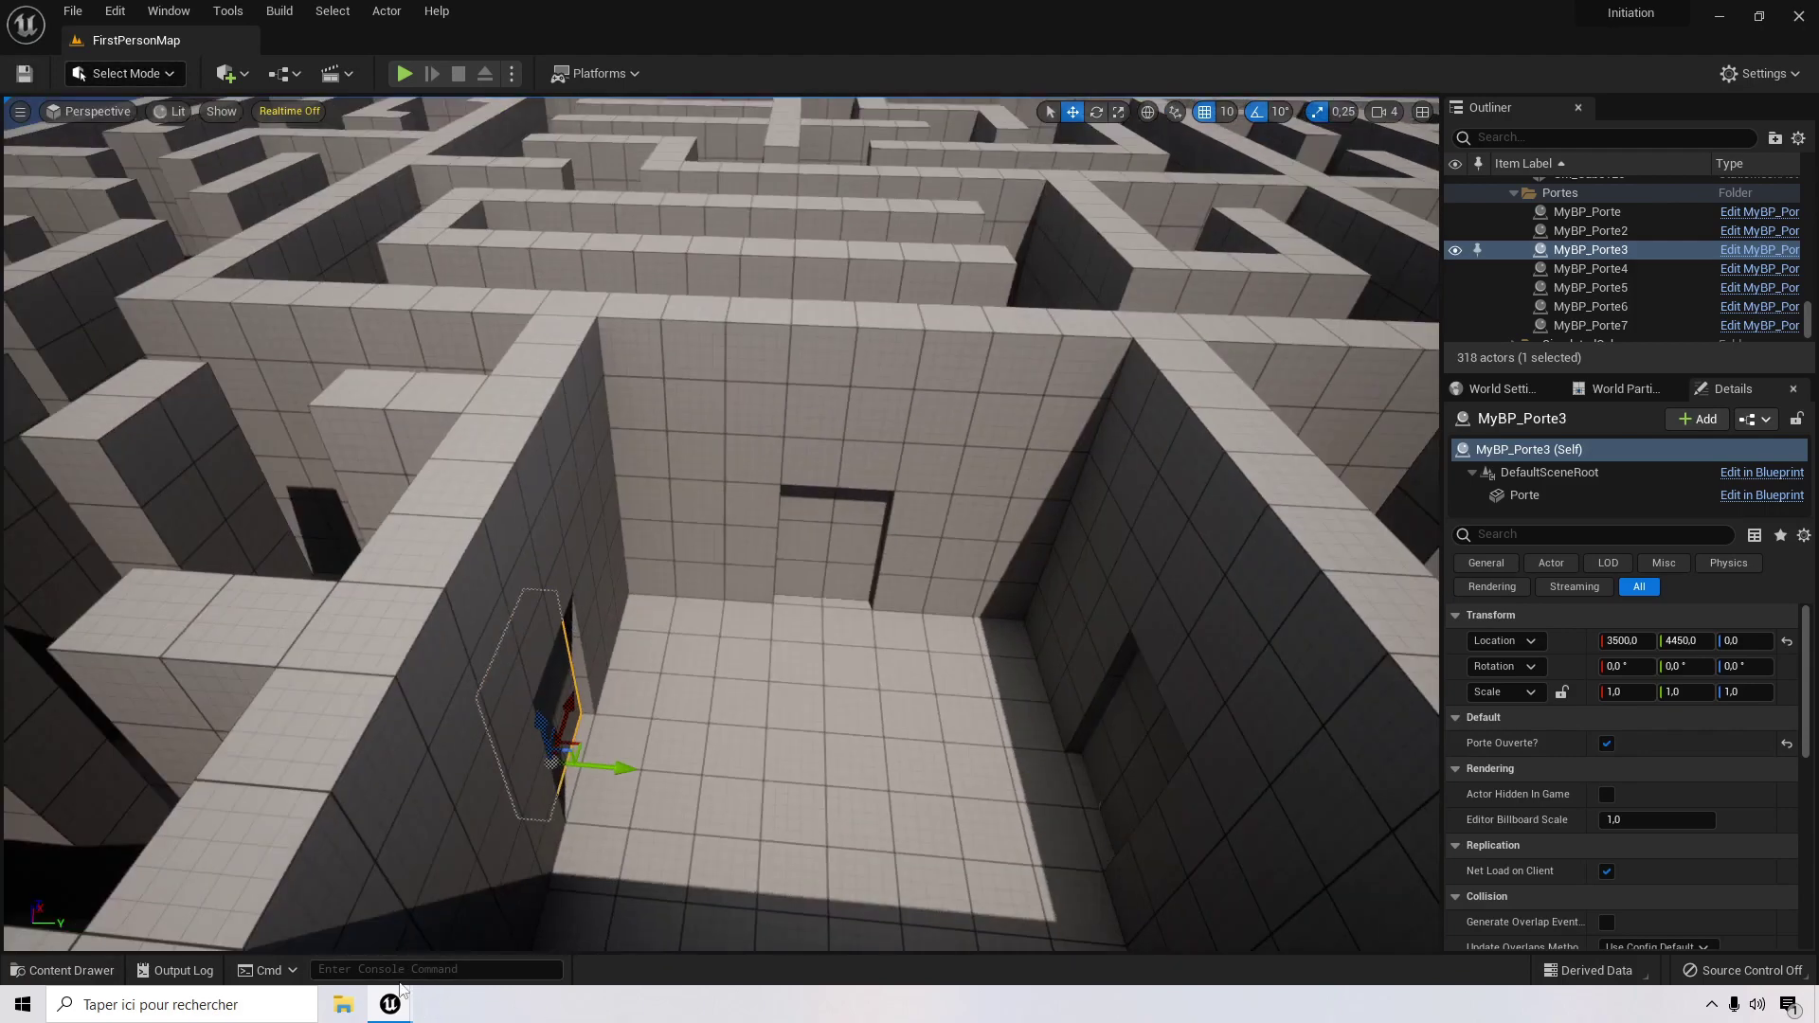
pyautogui.moveTo(396, 1000)
pyautogui.click(485, 912)
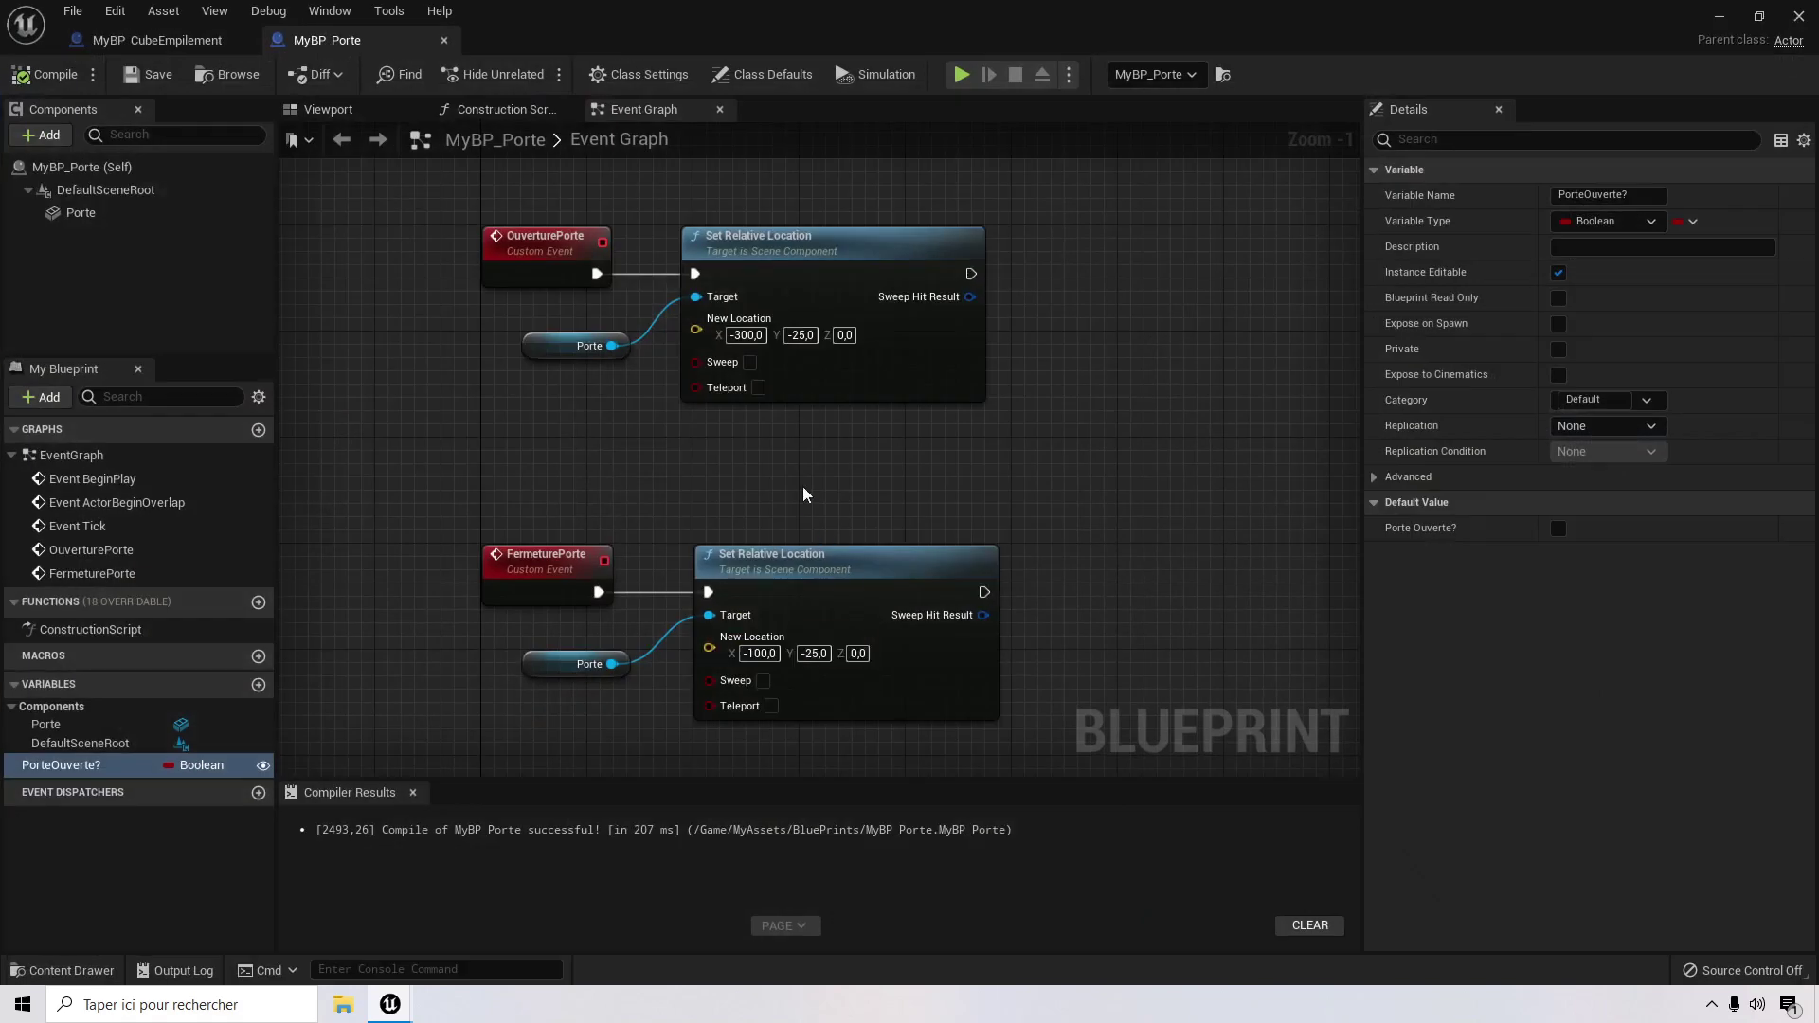
pyautogui.scroll(-6, 882, 508)
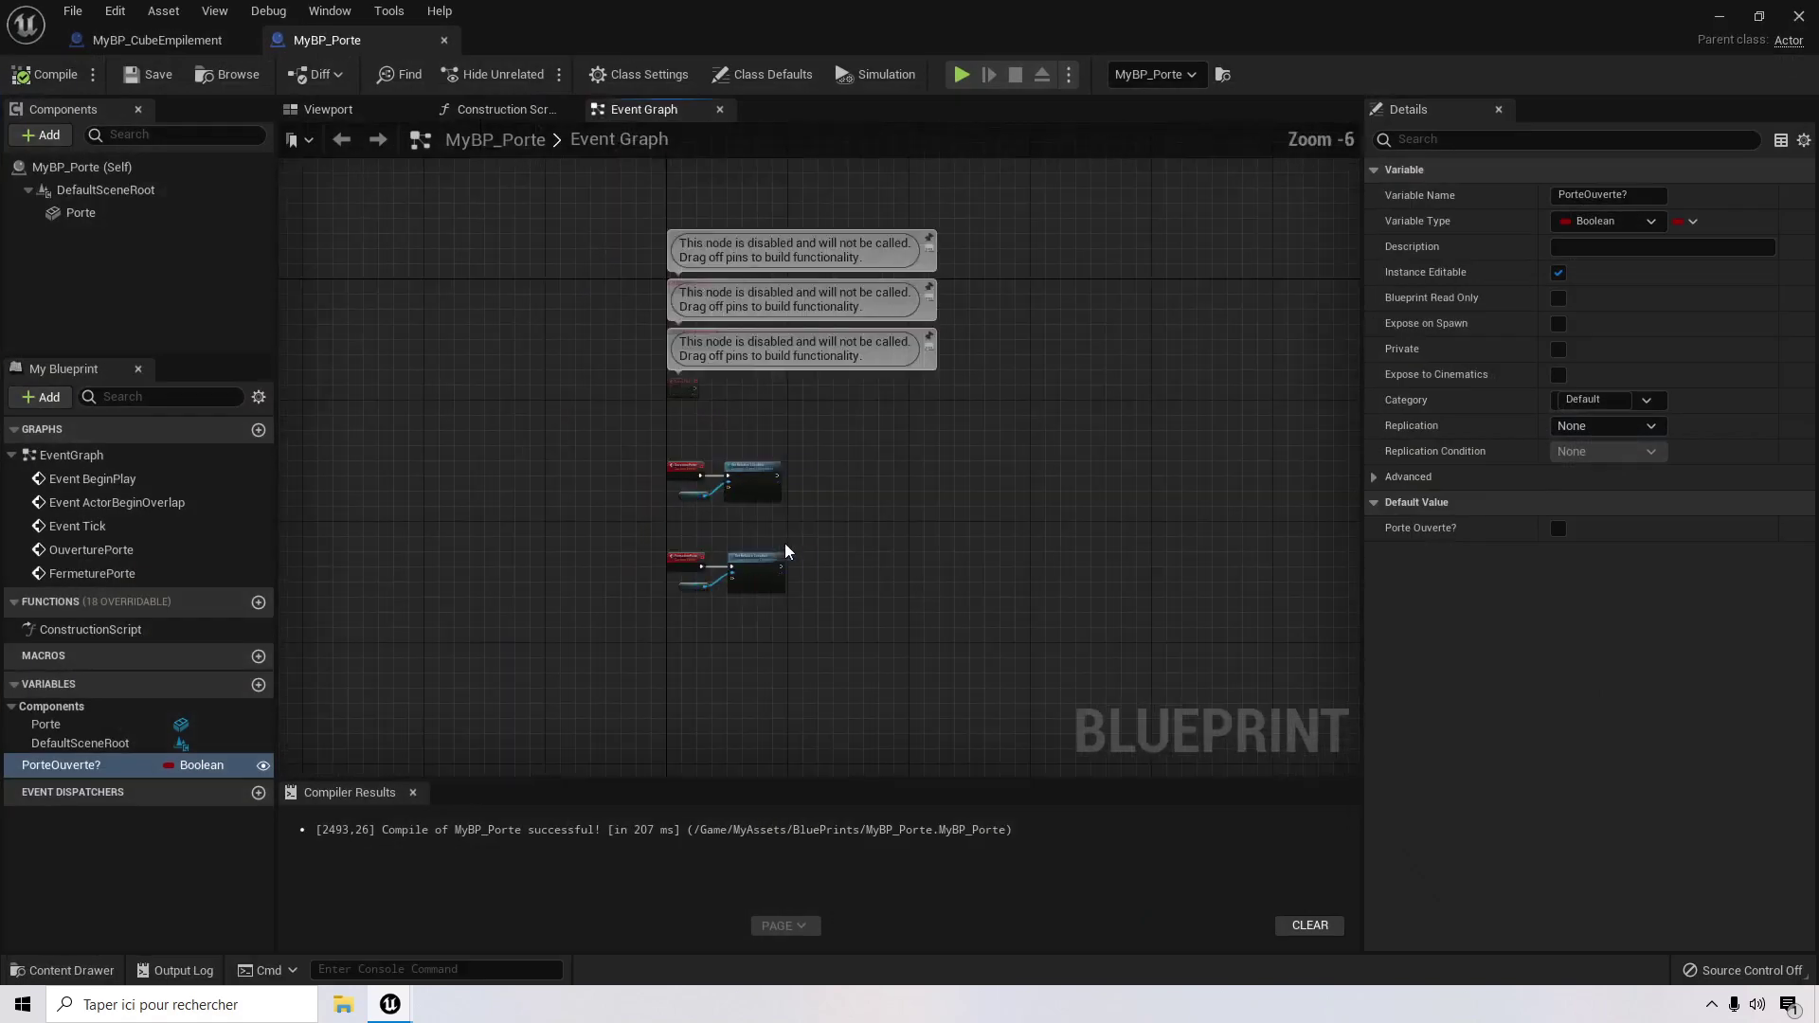
pyautogui.moveTo(901, 501); pyautogui.dragTo(965, 583, button='right')
pyautogui.scroll(3, 901, 540)
pyautogui.scroll(-1, 908, 568)
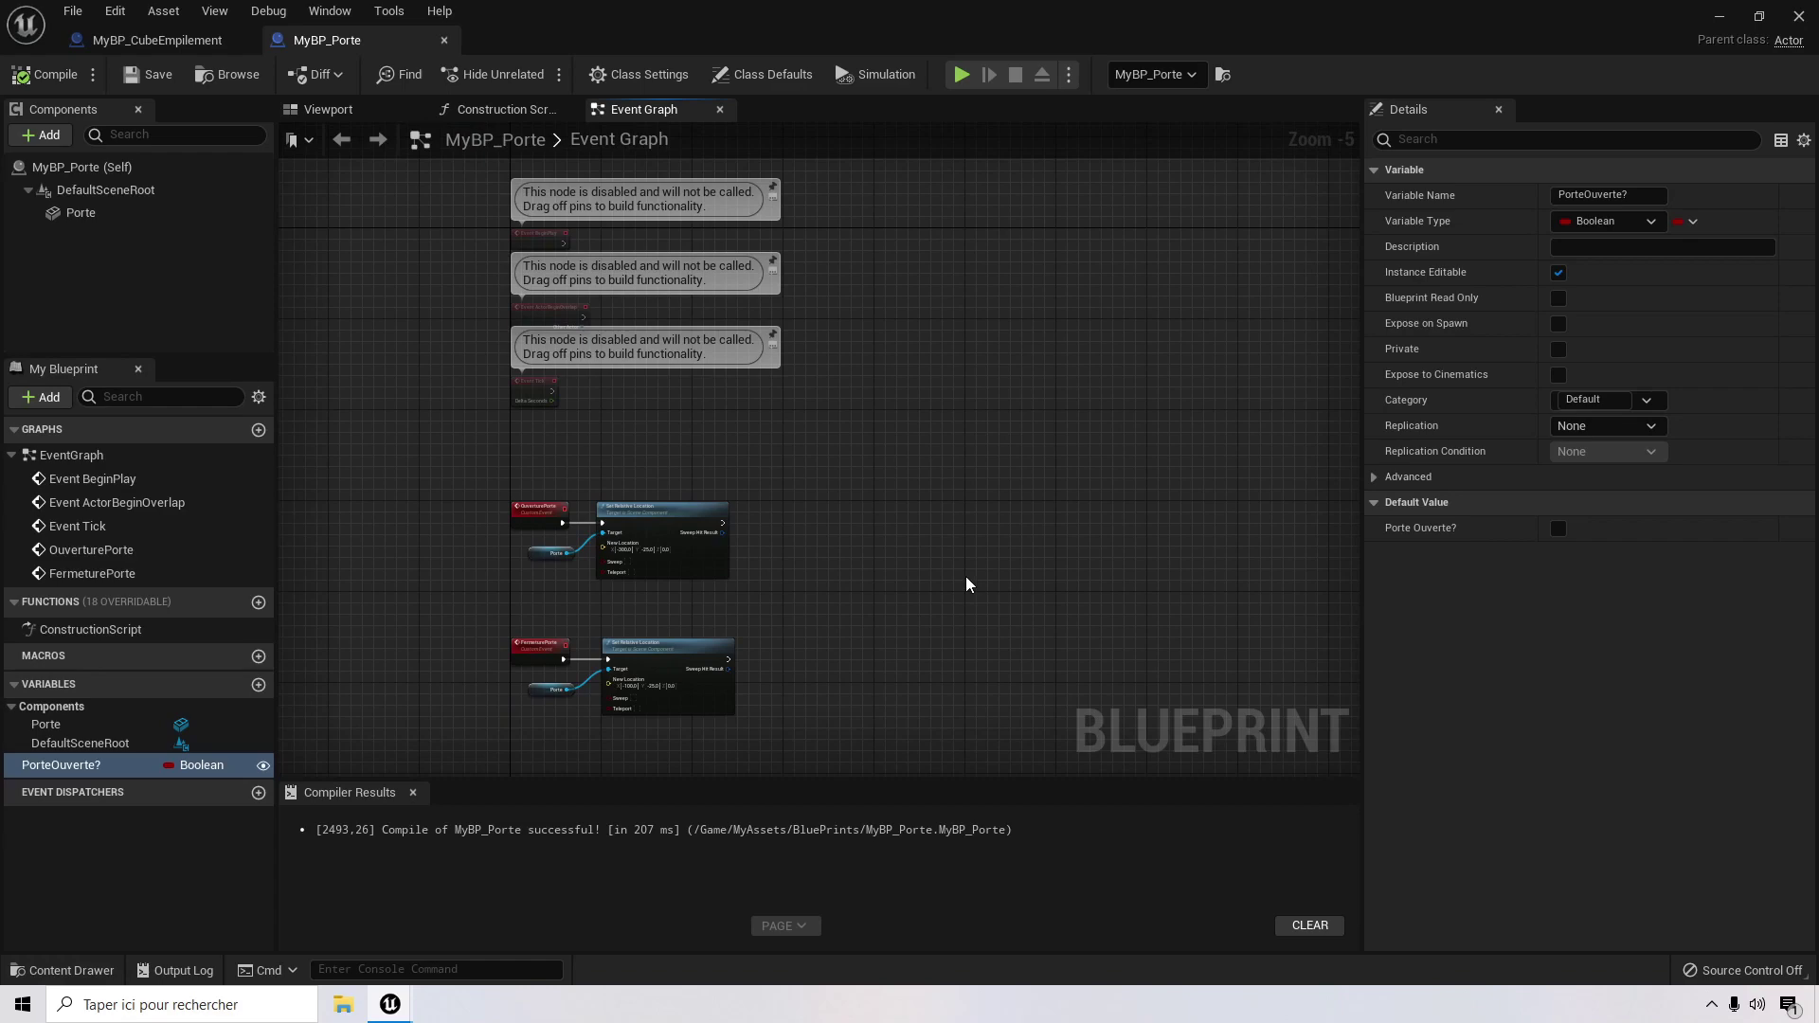
pyautogui.moveTo(817, 540); pyautogui.dragTo(1102, 403, button='right')
pyautogui.scroll(3, 874, 529)
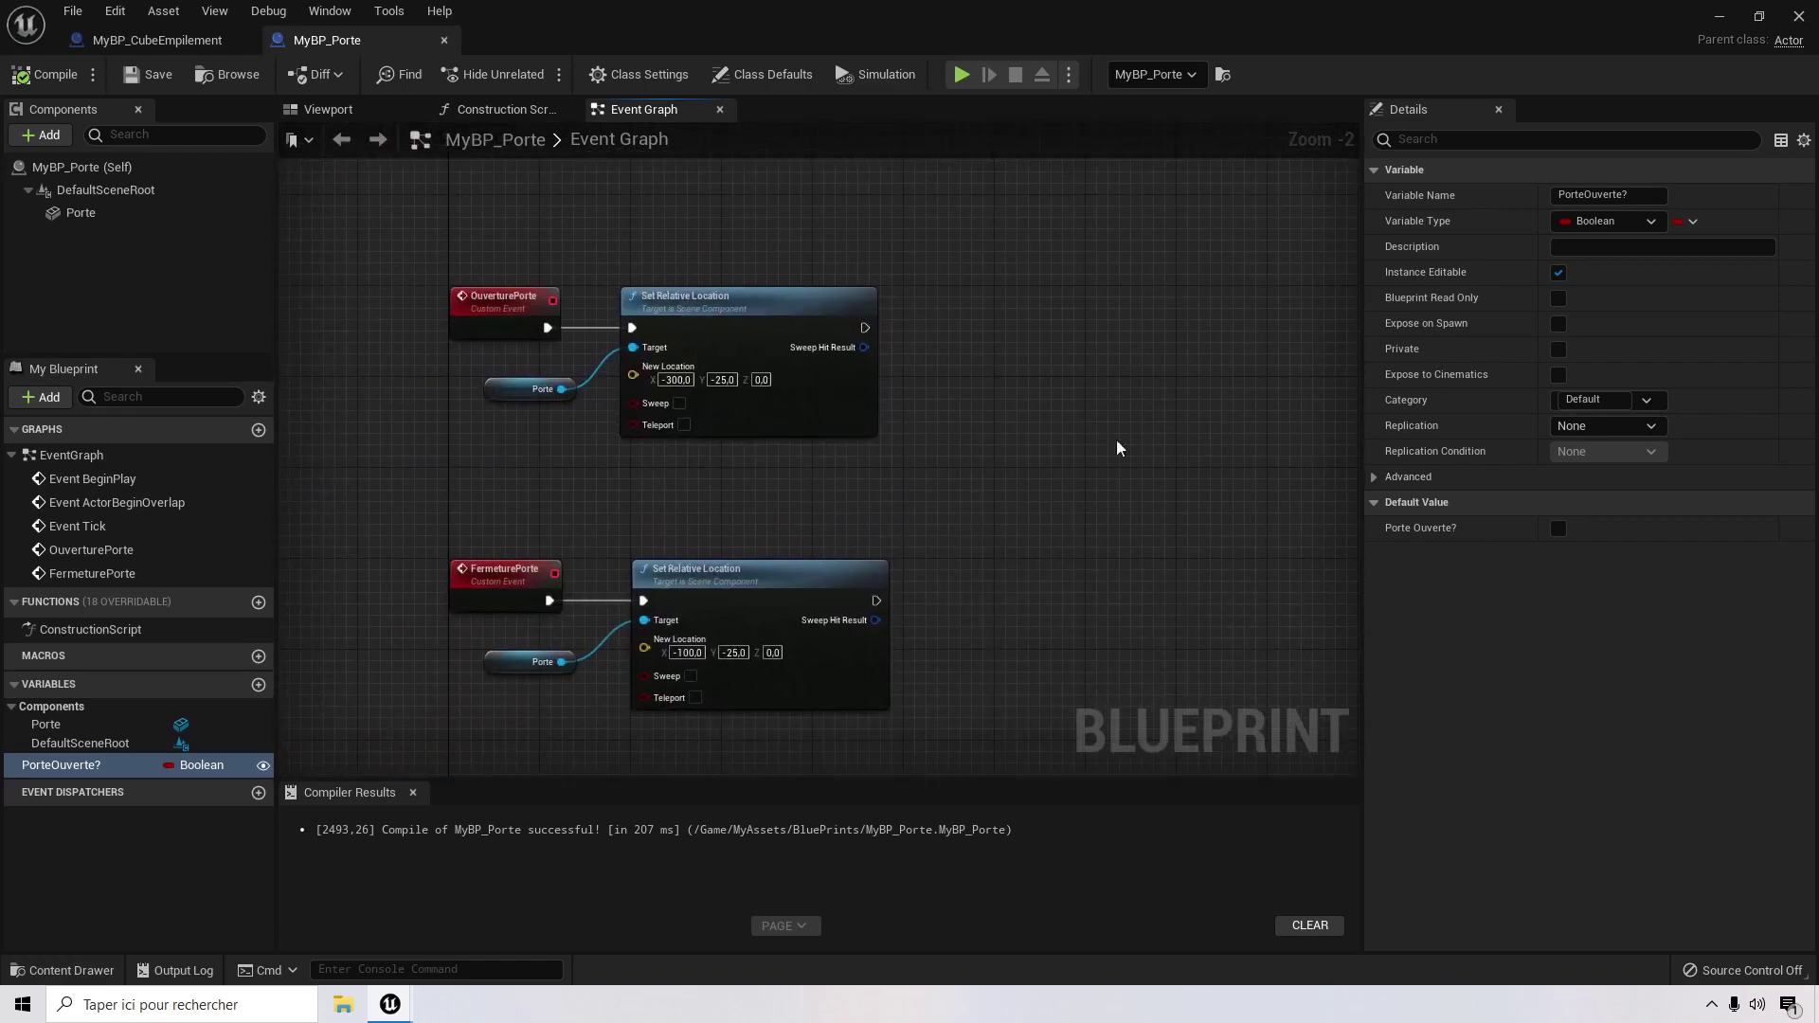
pyautogui.moveTo(994, 259); pyautogui.dragTo(1043, 611, button='right')
pyautogui.moveTo(868, 327); pyautogui.dragTo(953, 559, button='right')
pyautogui.scroll(1, 852, 500)
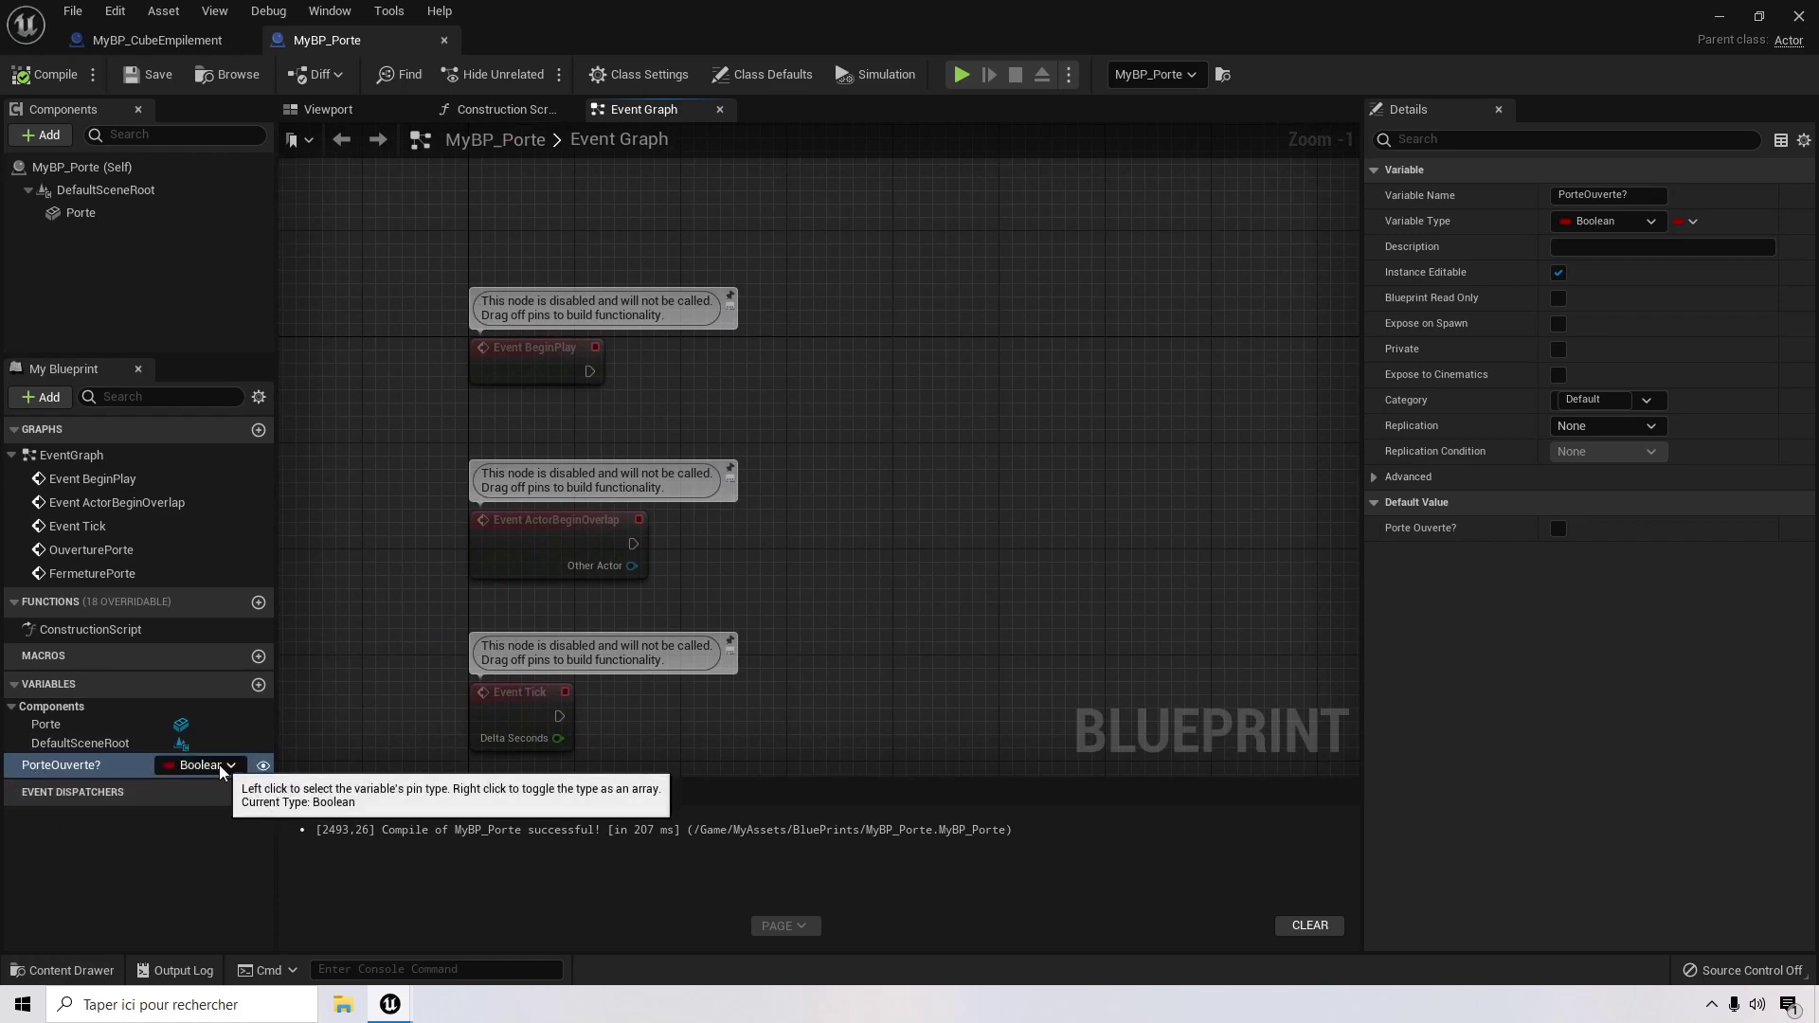
pyautogui.moveTo(1052, 572); pyautogui.dragTo(1111, 94, button='right')
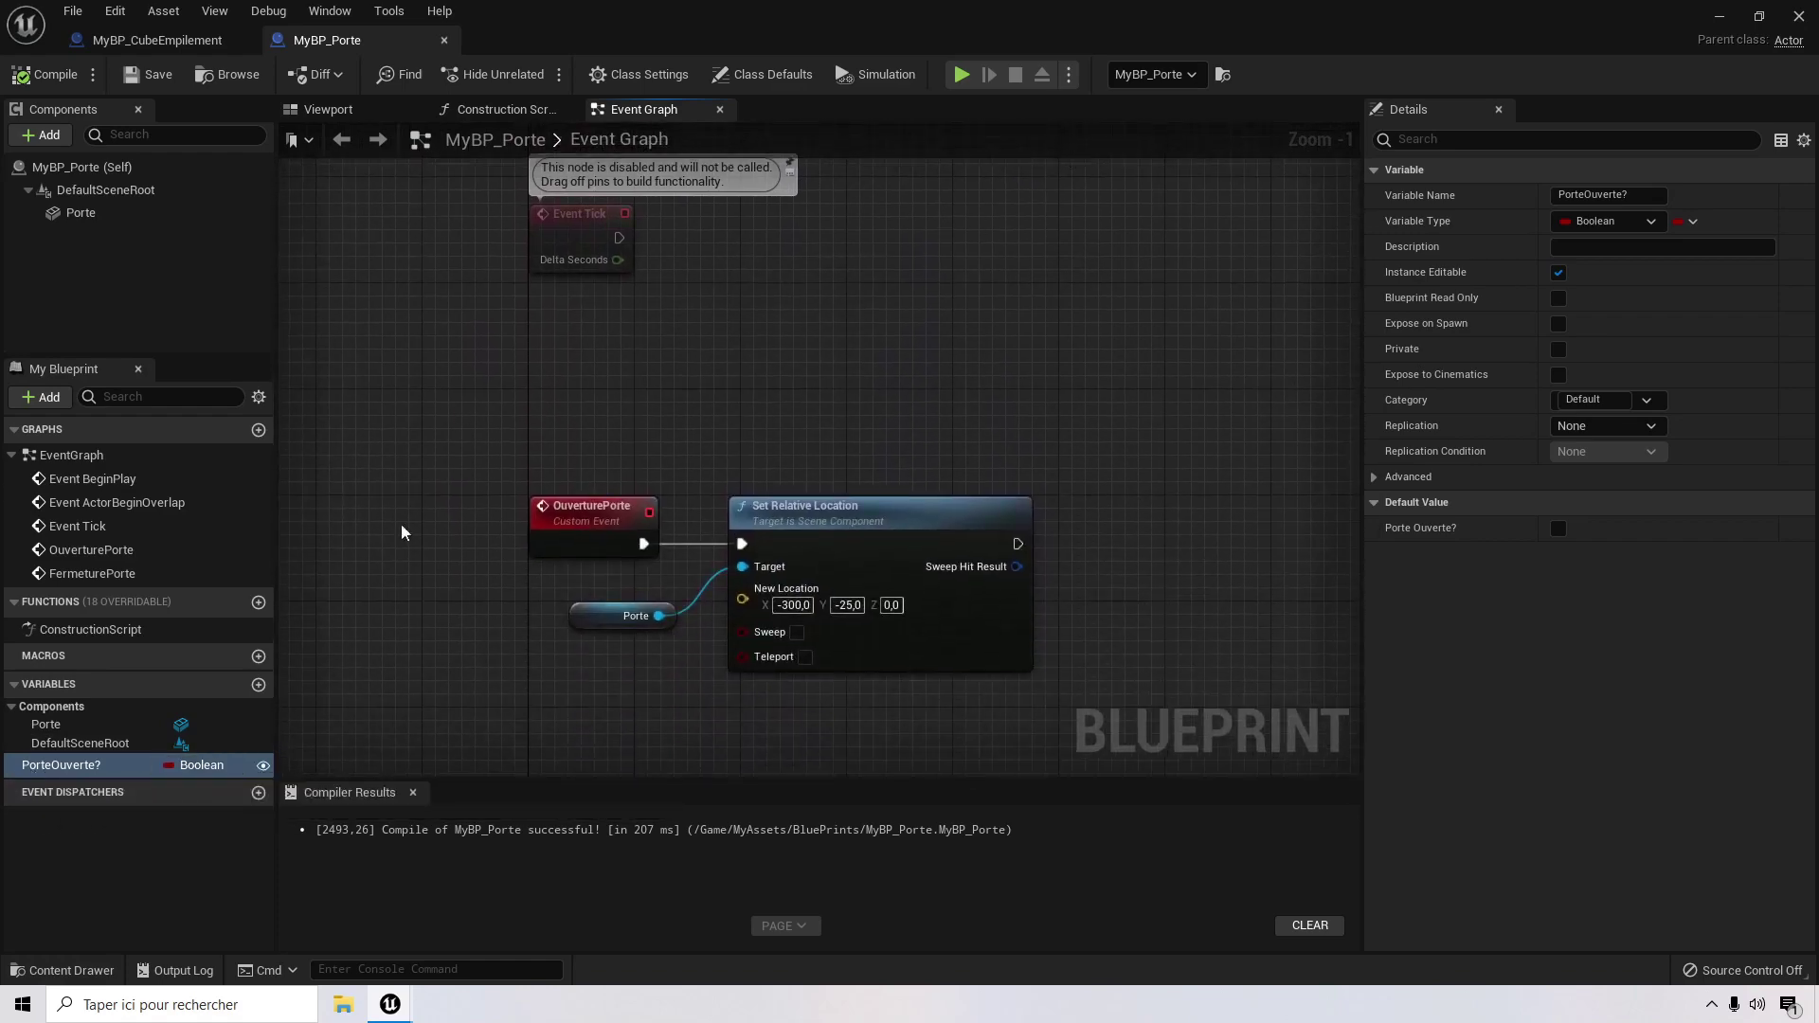
pyautogui.moveTo(967, 283); pyautogui.dragTo(935, 696, button='right')
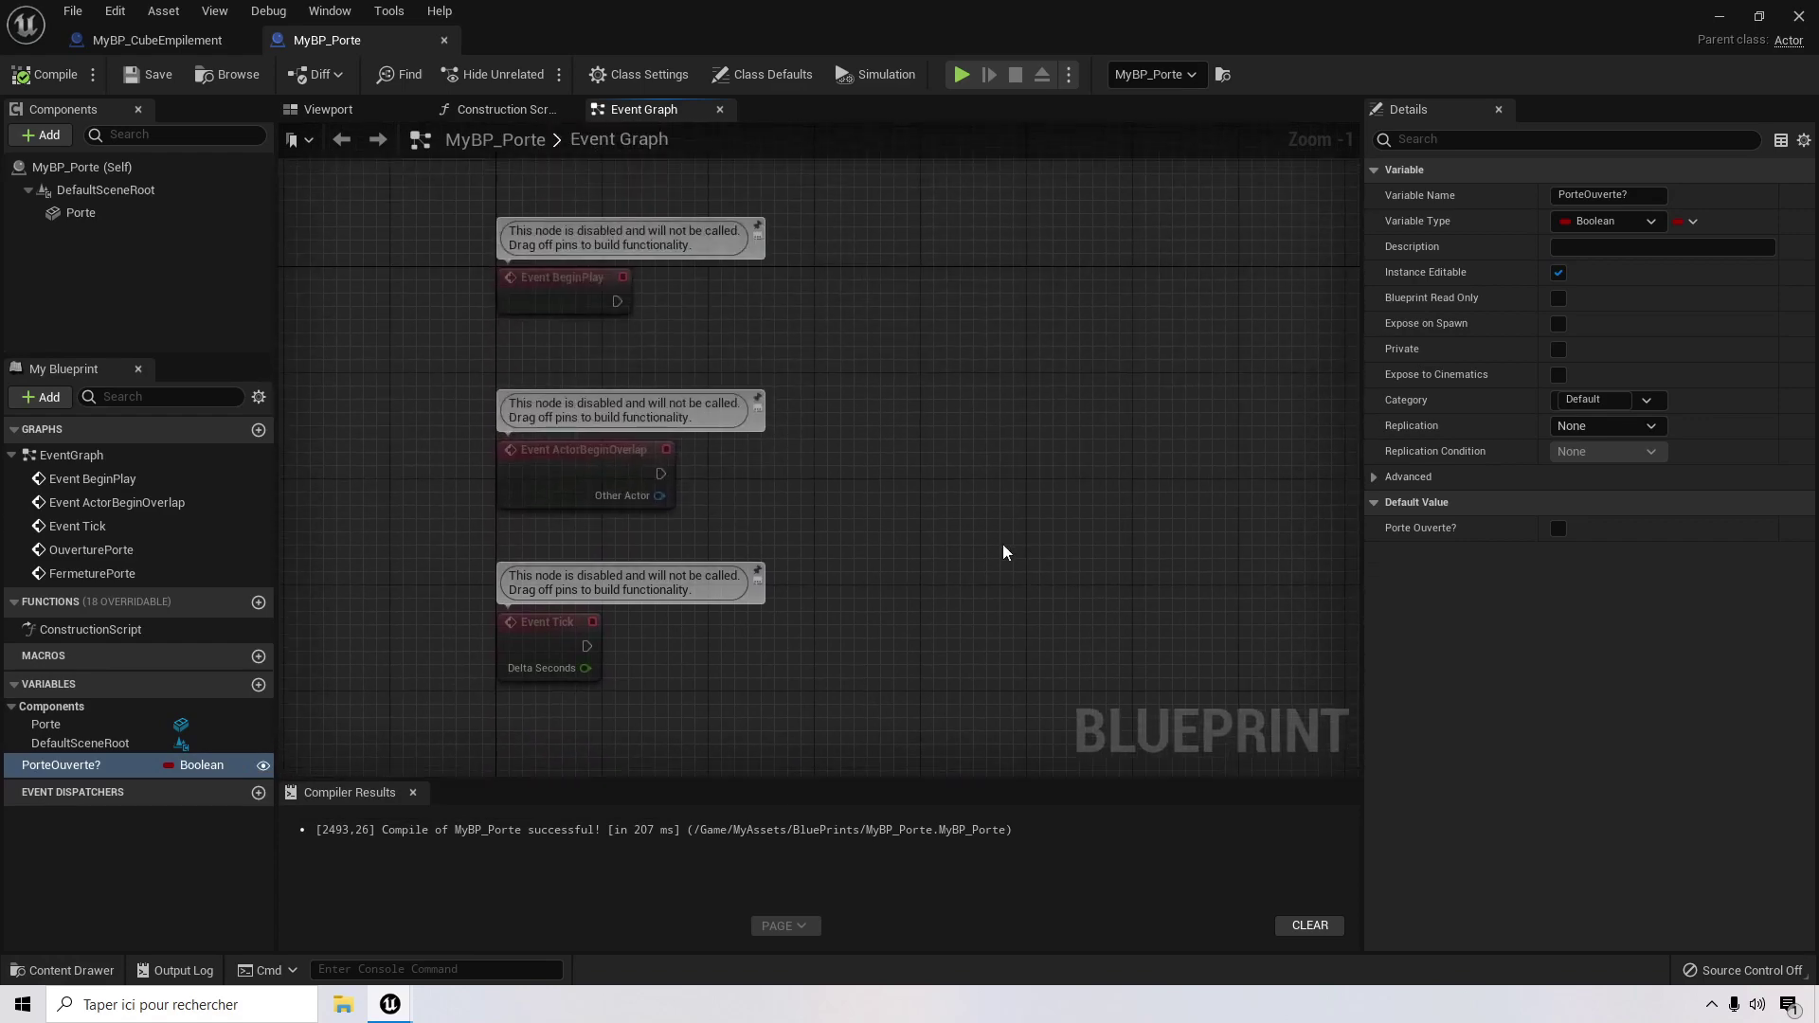
pyautogui.moveTo(1005, 552); pyautogui.dragTo(1156, 233, button='right')
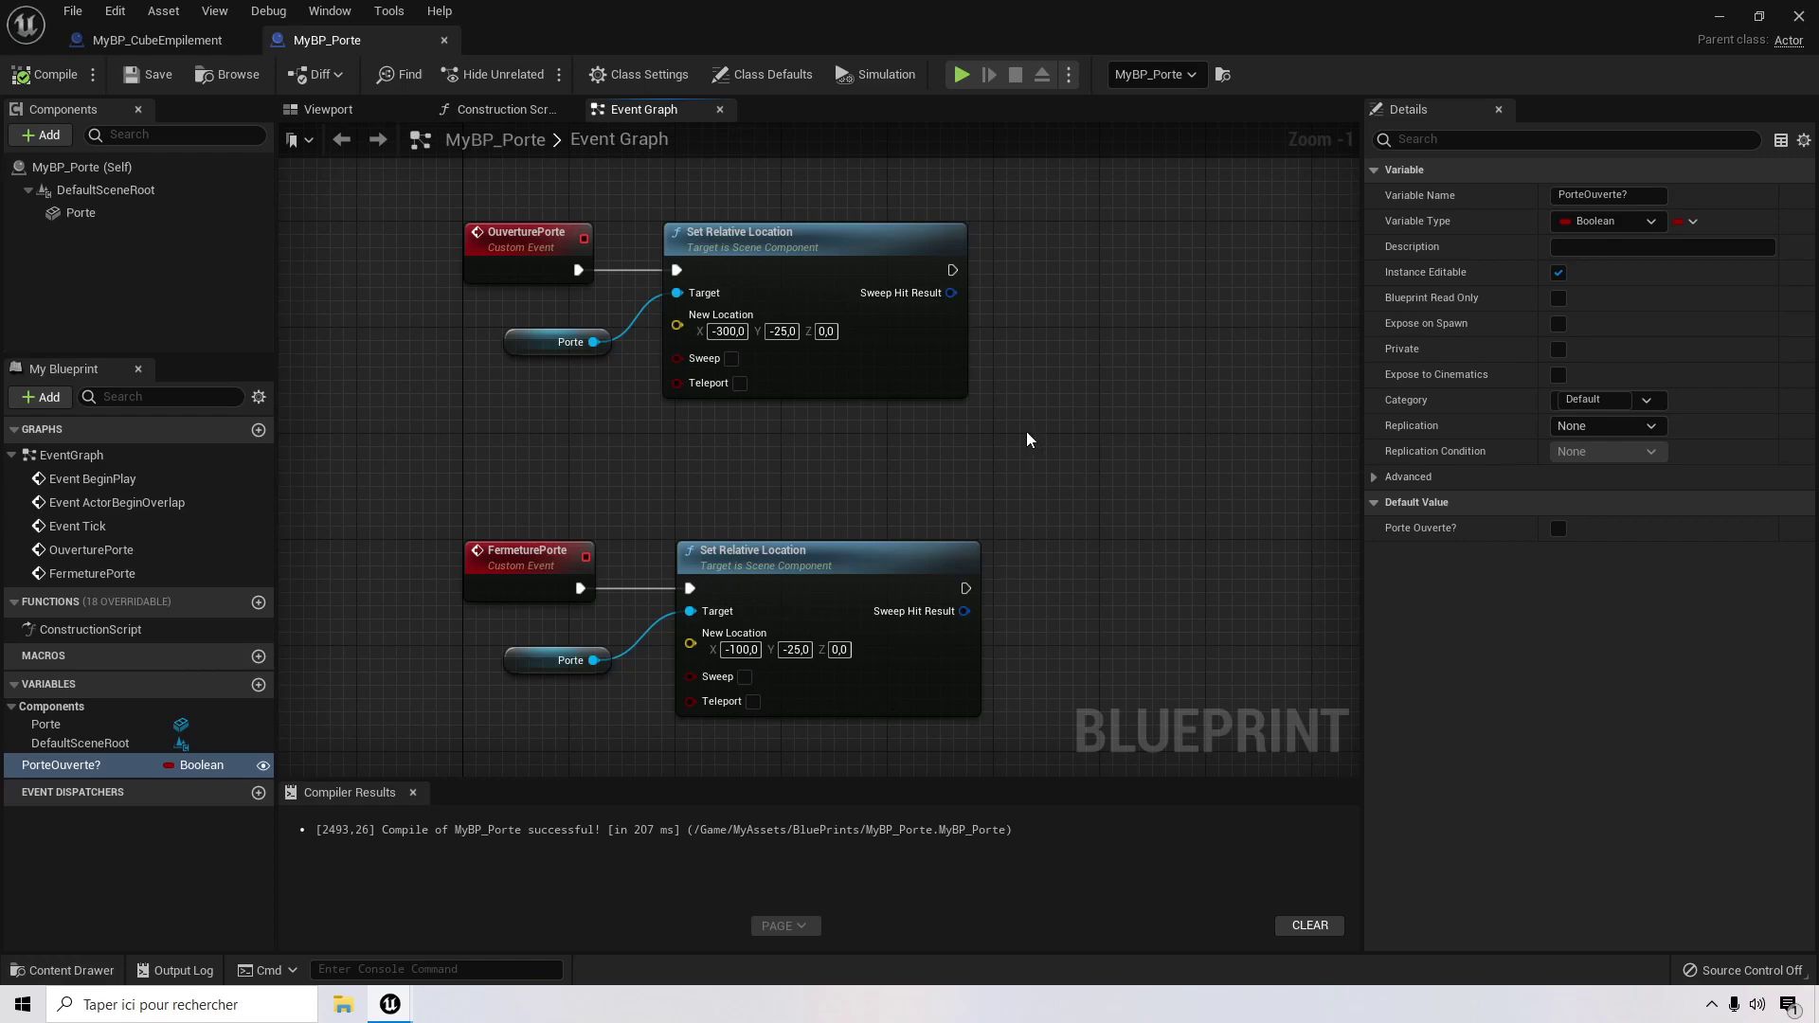
pyautogui.moveTo(1031, 386)
pyautogui.mouseDown(button='right')
pyautogui.moveTo(1036, 406)
pyautogui.moveTo(1029, 381)
pyautogui.mouseUp(button='right')
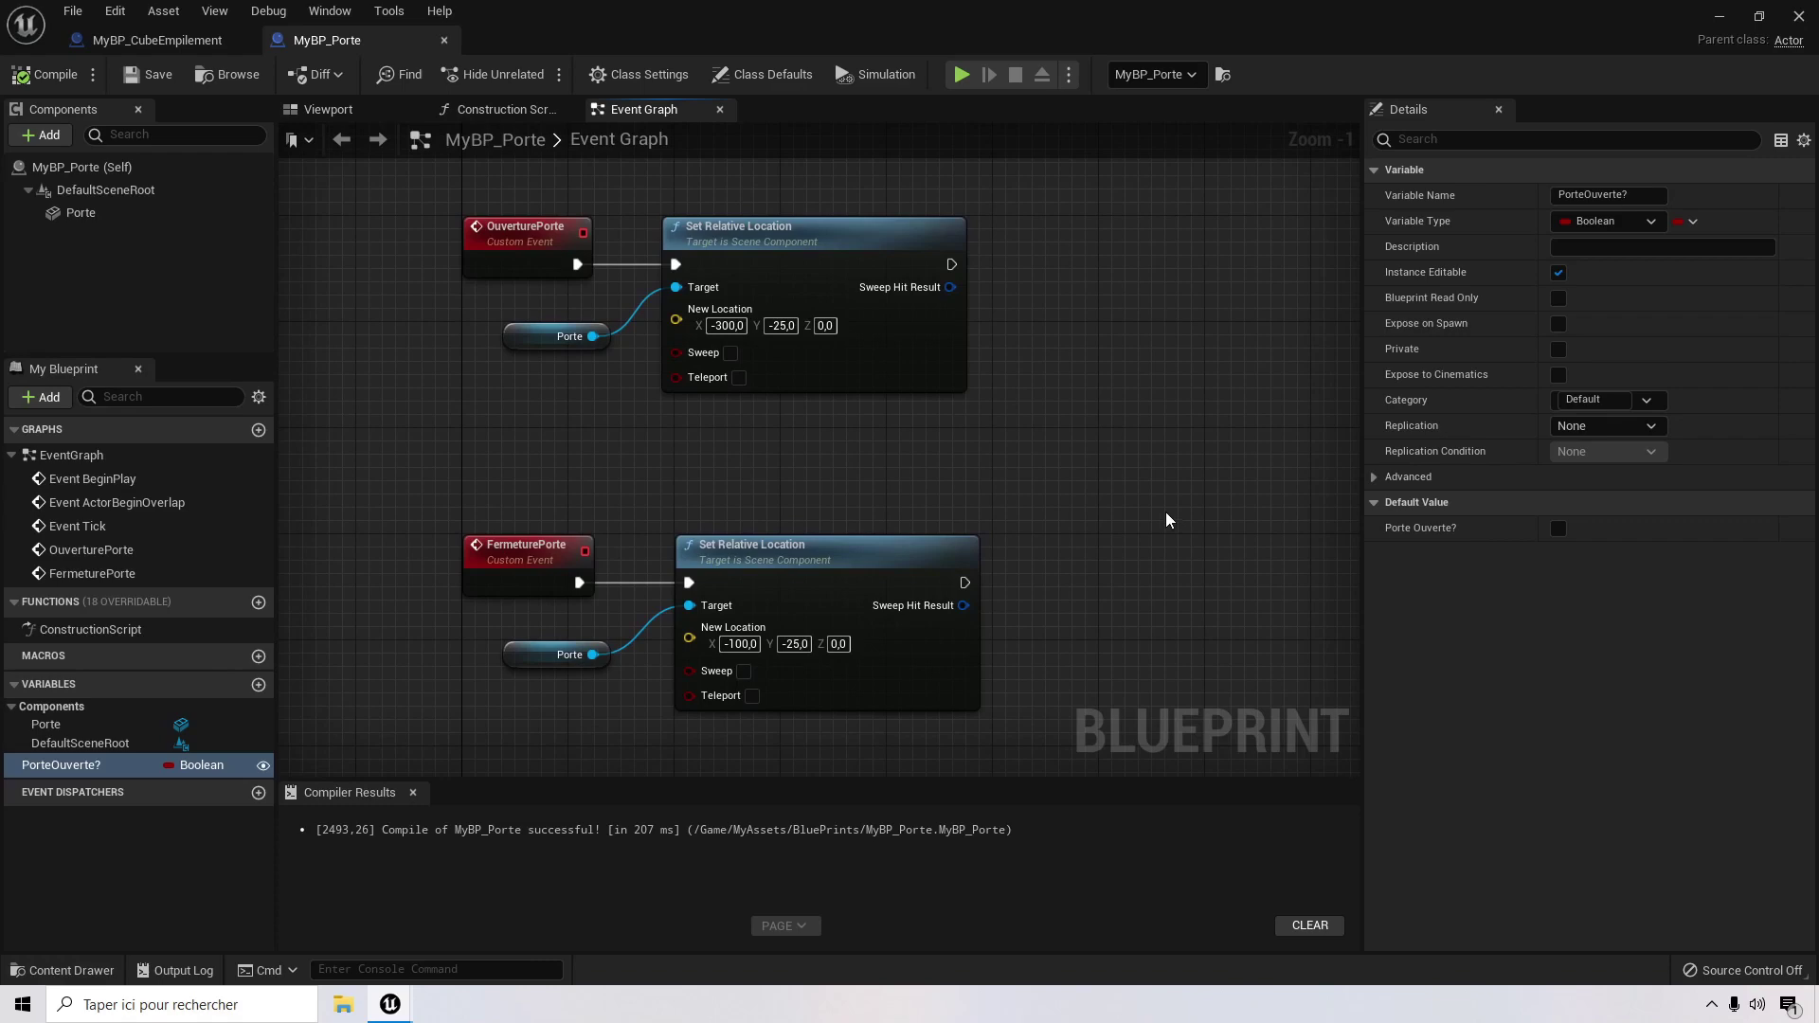
pyautogui.moveTo(1118, 392); pyautogui.dragTo(1150, 396, button='right')
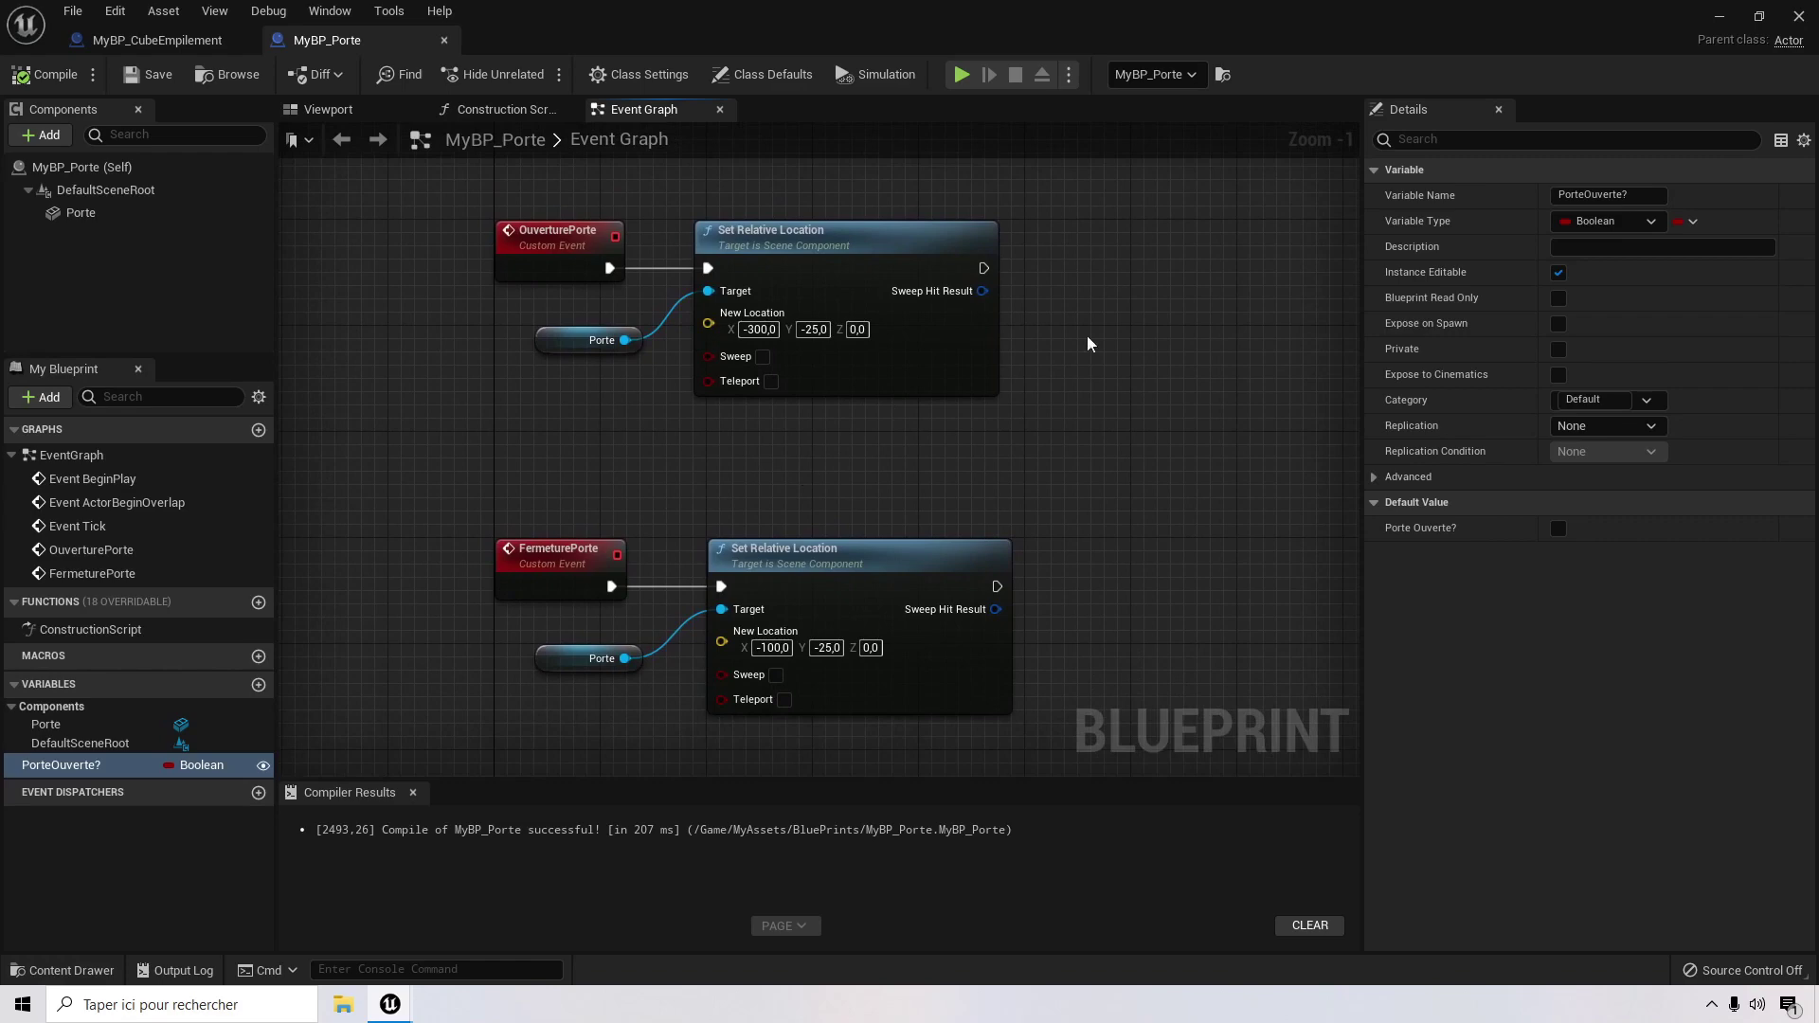
pyautogui.moveTo(1190, 301); pyautogui.dragTo(1182, 752, button='right')
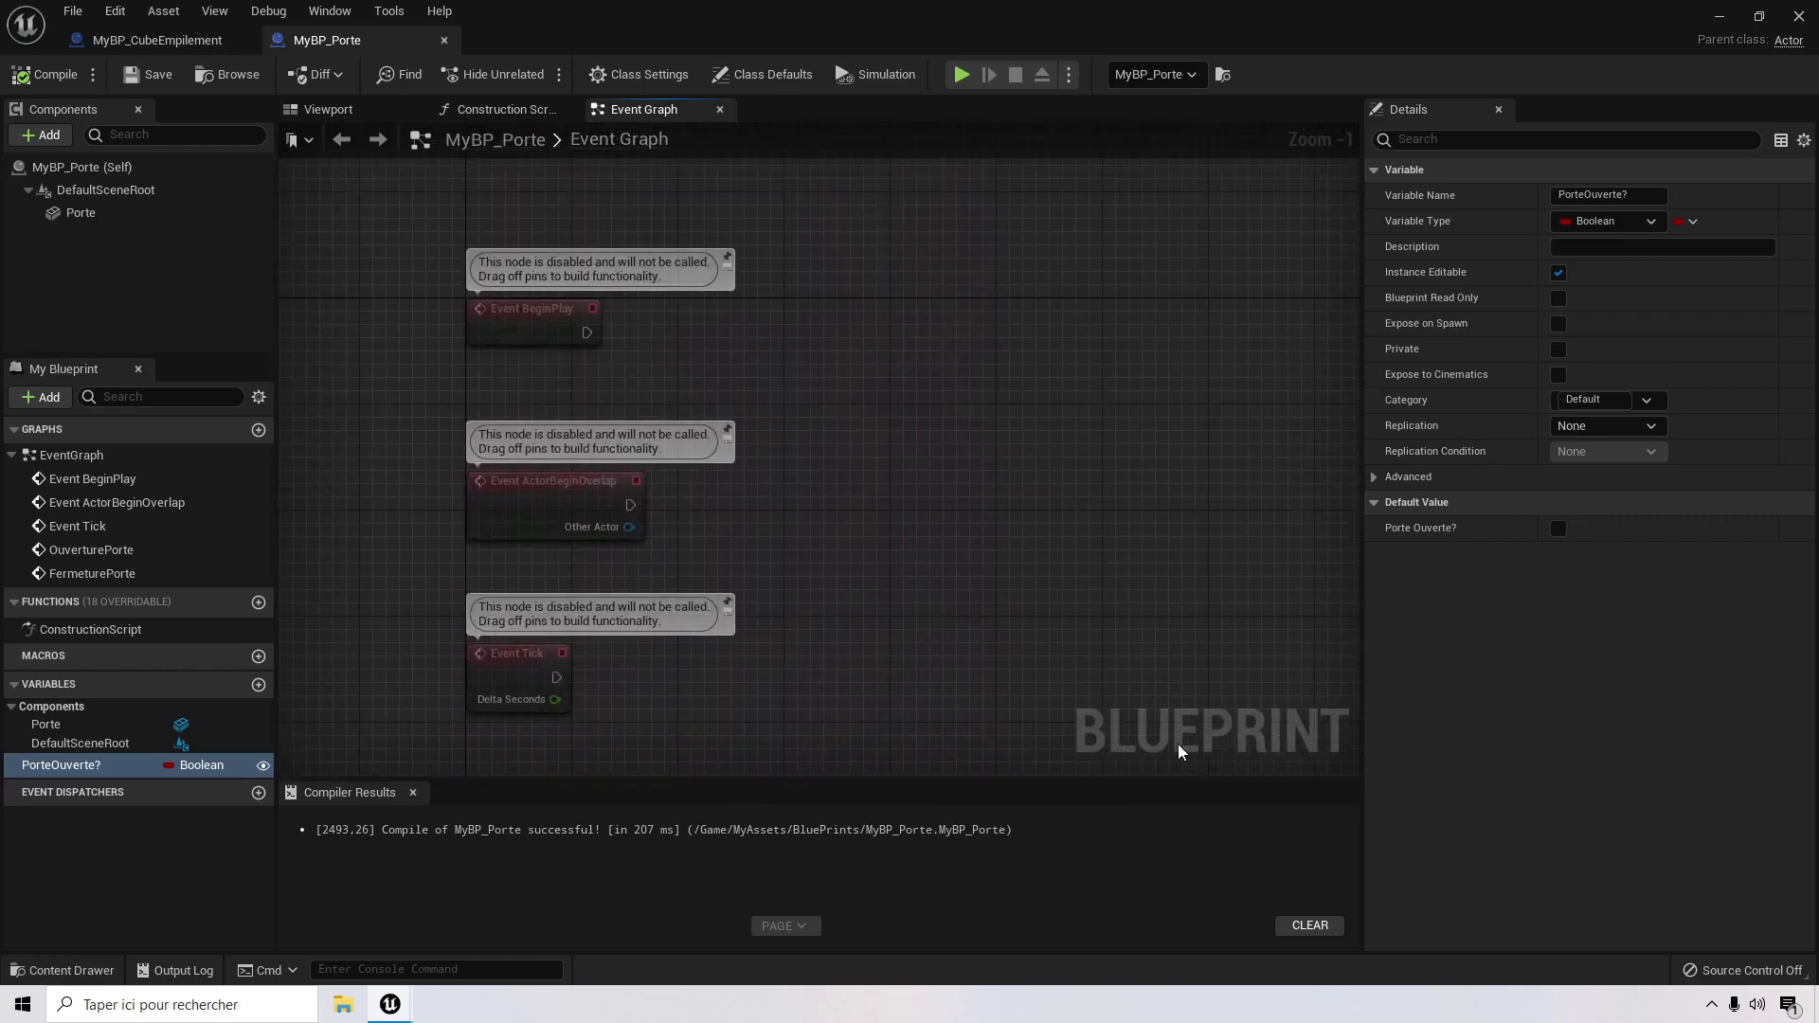
pyautogui.moveTo(926, 472)
pyautogui.mouseDown(button='right')
pyautogui.moveTo(963, 442)
pyautogui.moveTo(918, 485)
pyautogui.mouseUp(button='right')
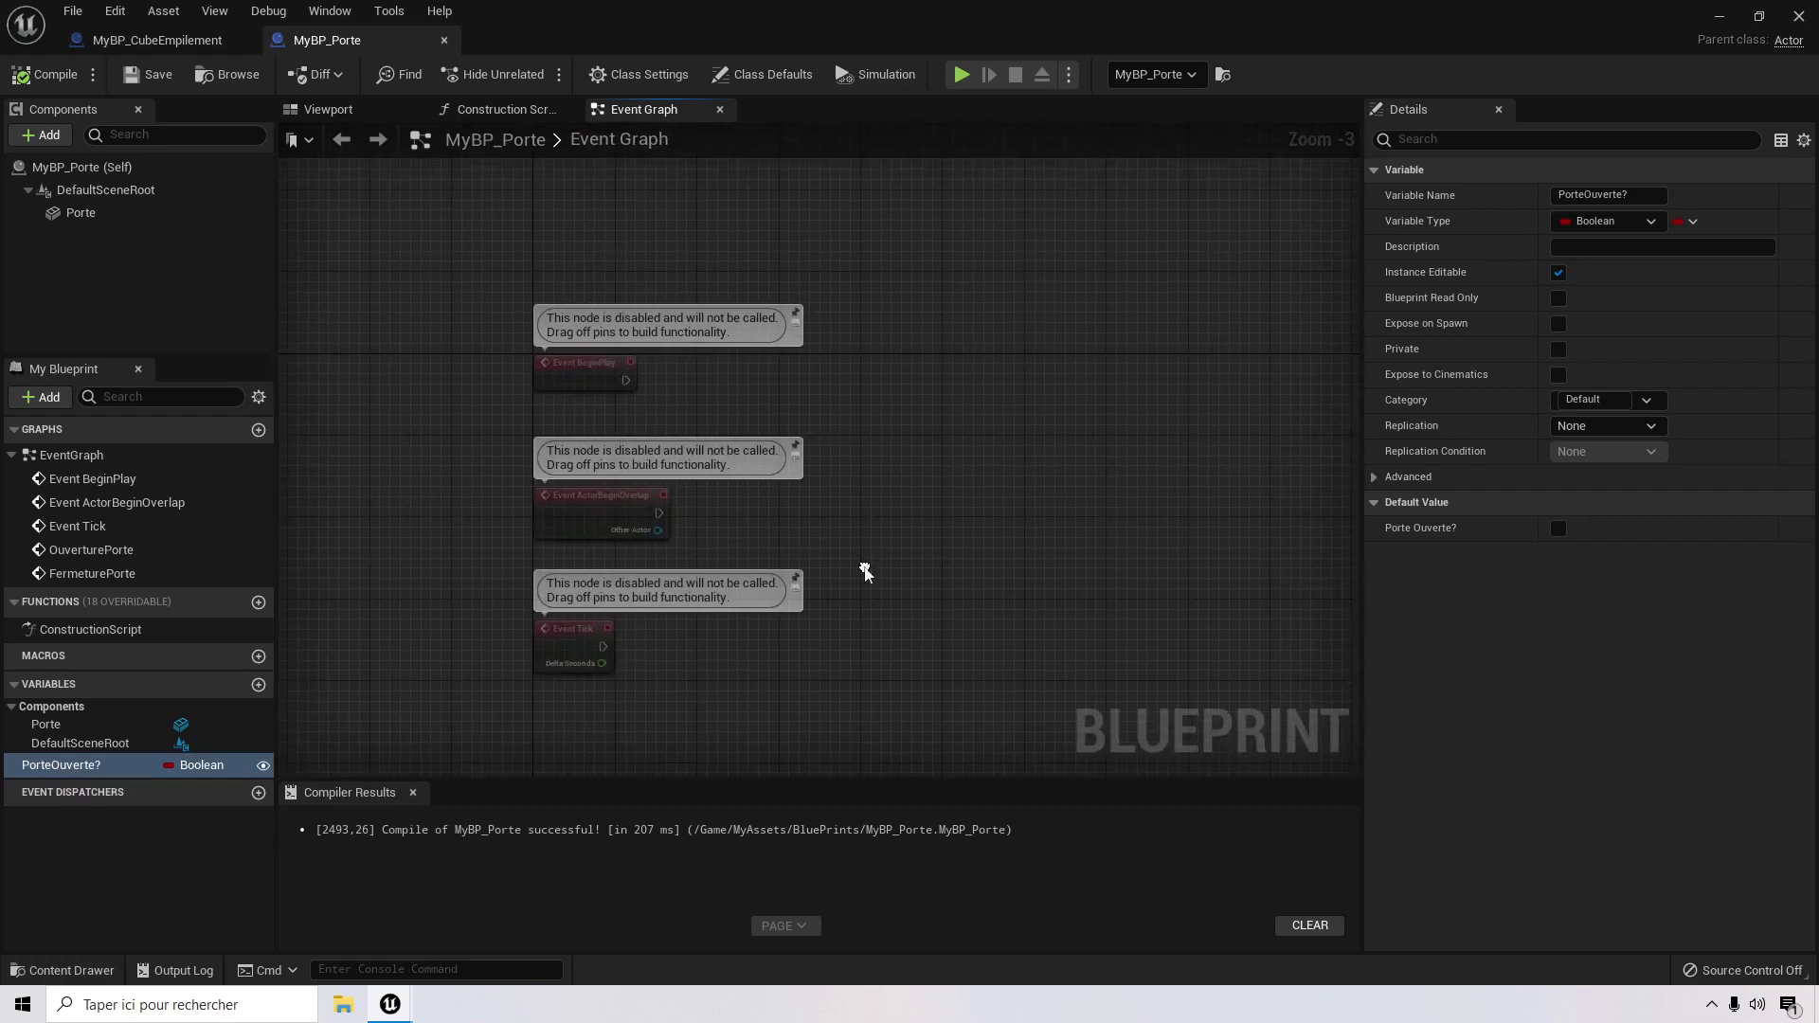
# Step: Move the Event BeginPlay node upward, away from Event ActorBeginOverlap, and place a Get PorteOuverte? node just beneath it
pyautogui.scroll(1, 868, 397)
pyautogui.moveTo(867, 390); pyautogui.dragTo(1033, 536, button='right')
pyautogui.moveTo(621, 451); pyautogui.dragTo(627, 336)
pyautogui.click(983, 378)
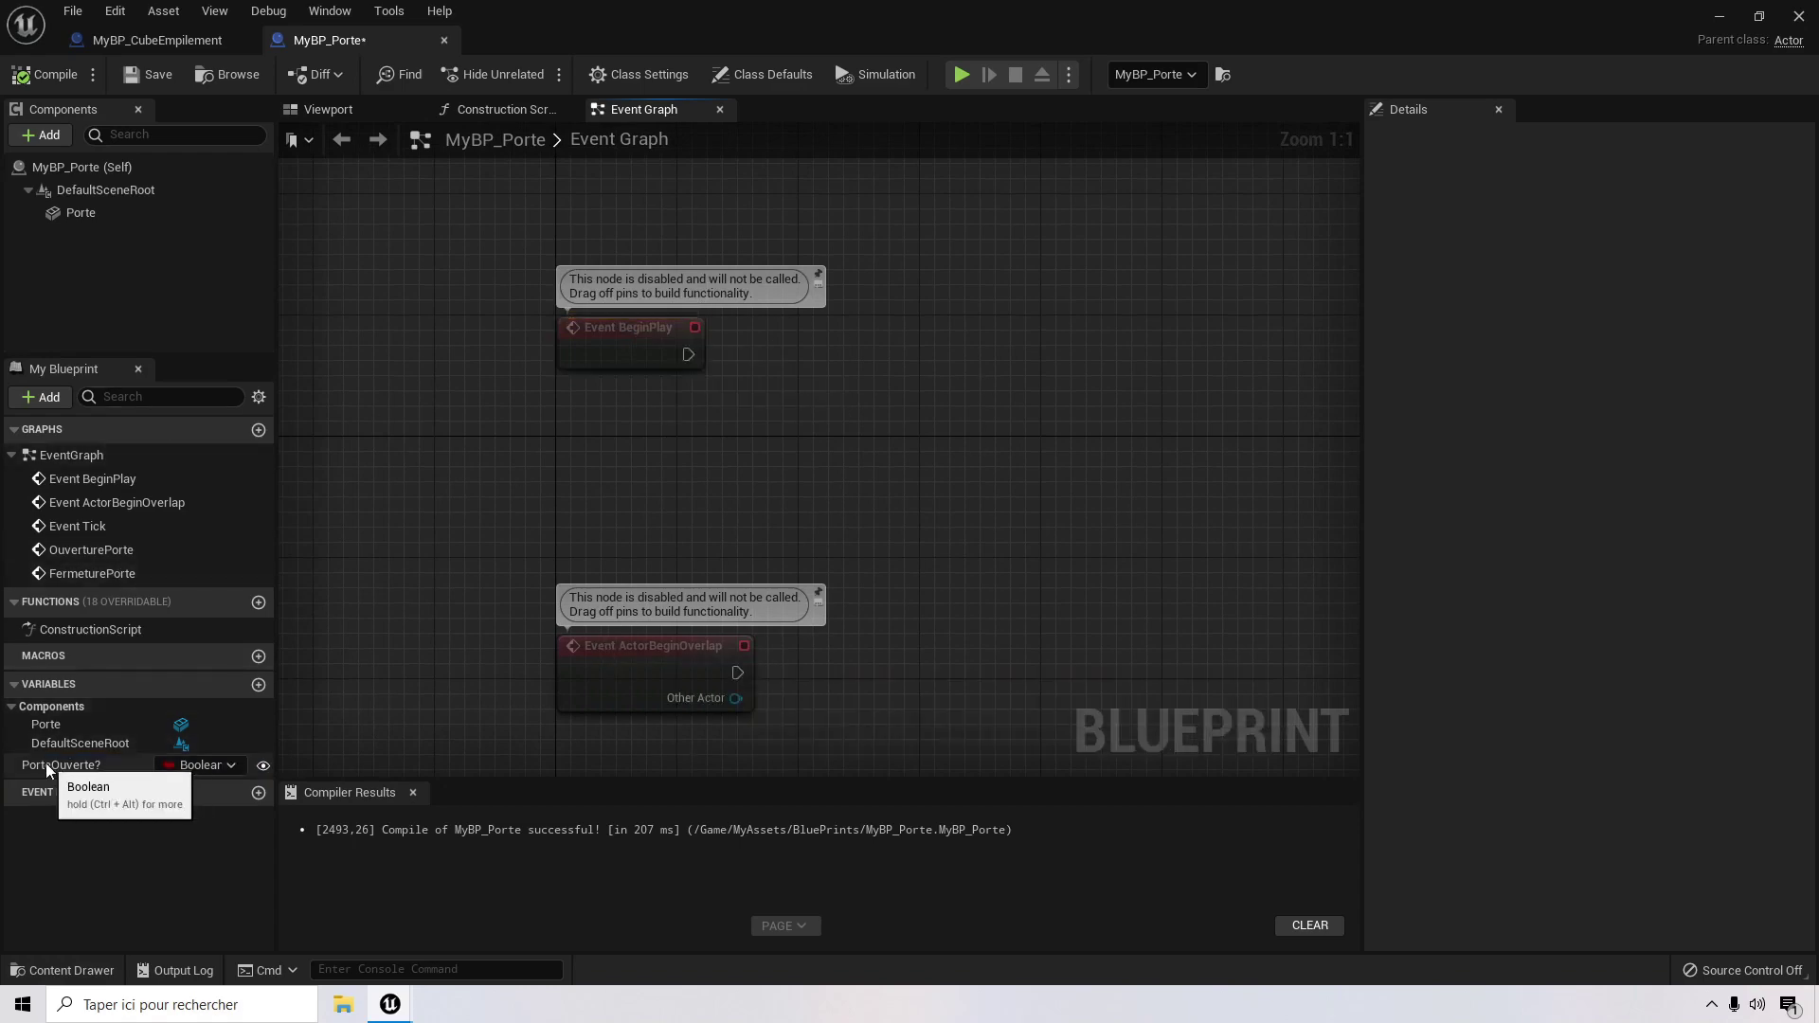
pyautogui.moveTo(68, 772); pyautogui.dragTo(658, 423)
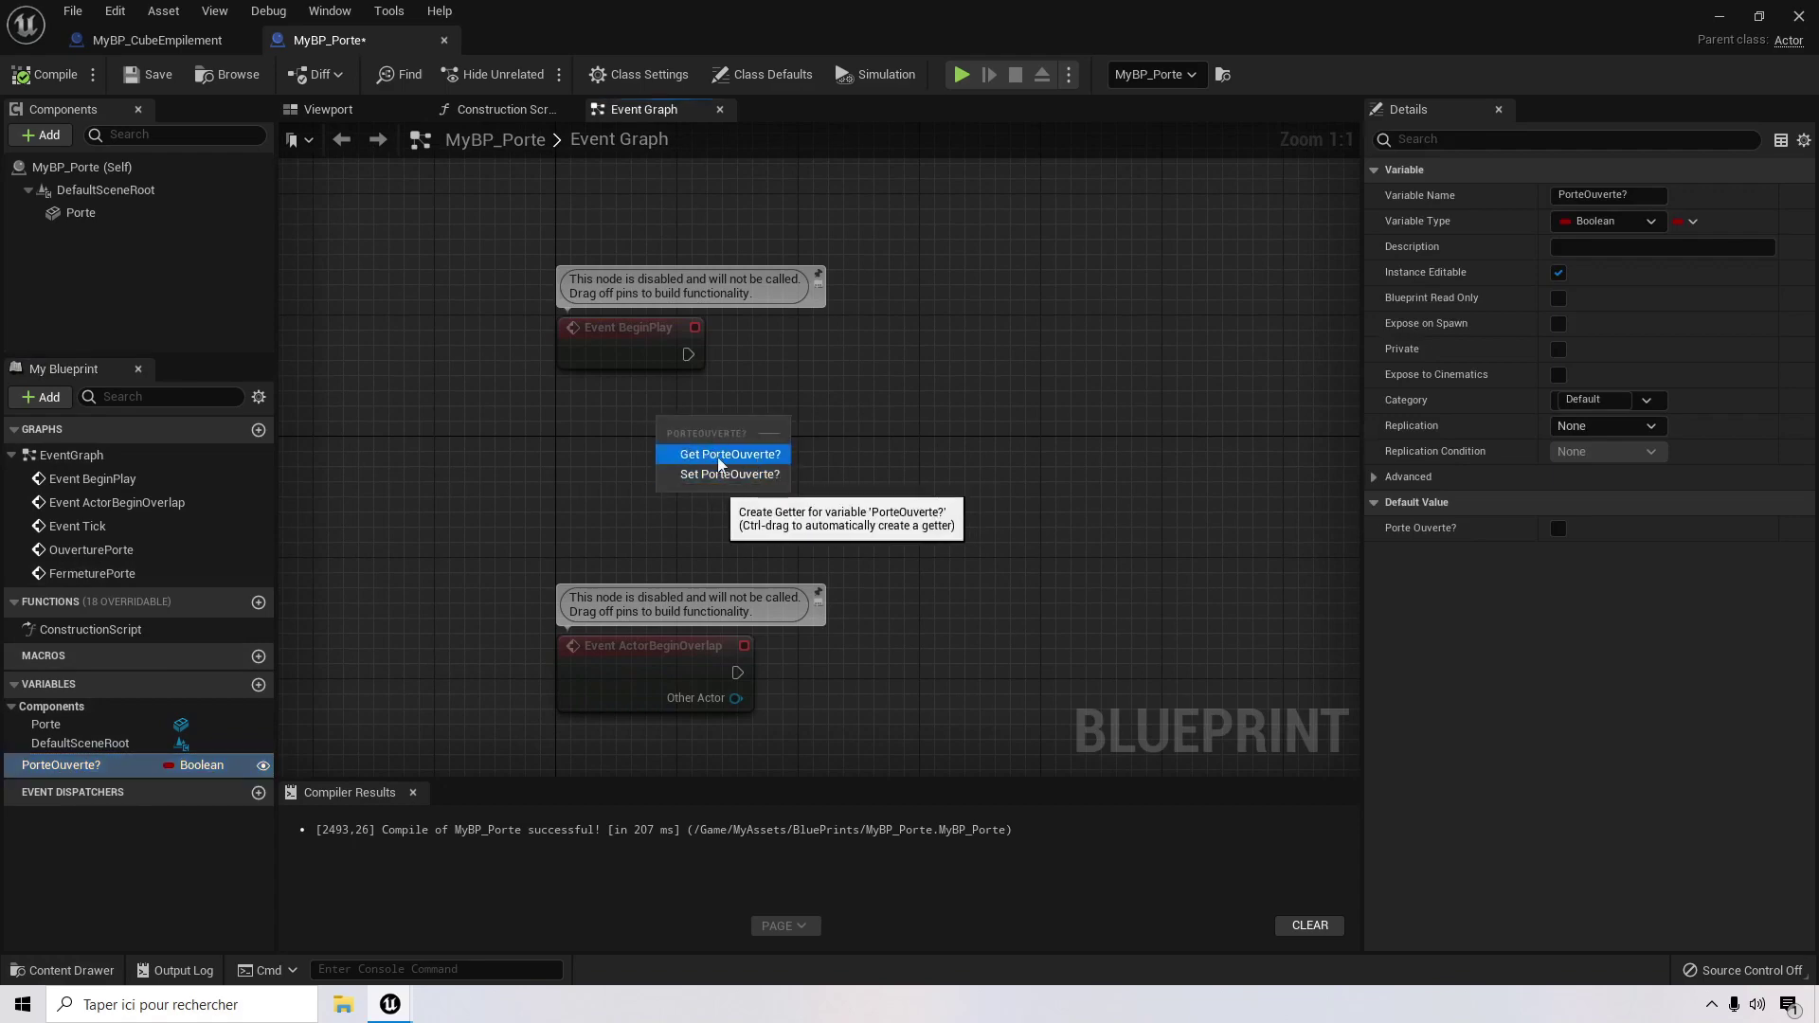
pyautogui.click(743, 456)
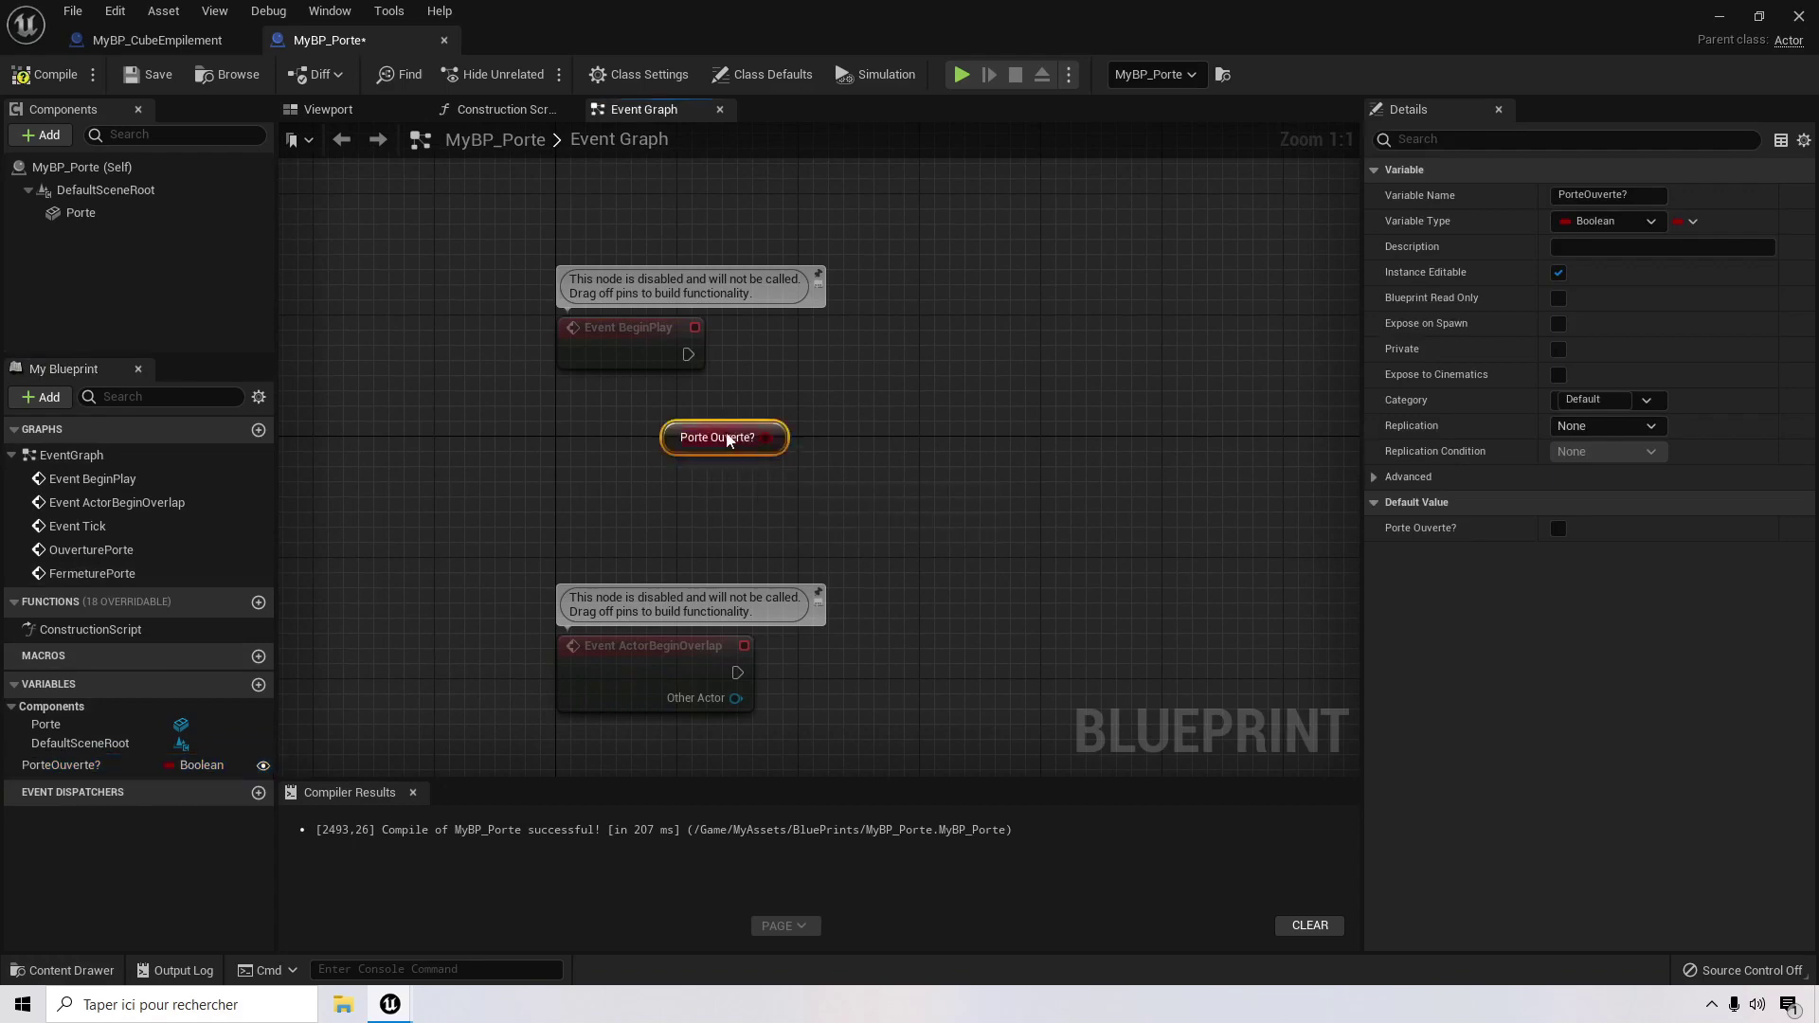
pyautogui.moveTo(711, 423); pyautogui.dragTo(681, 407)
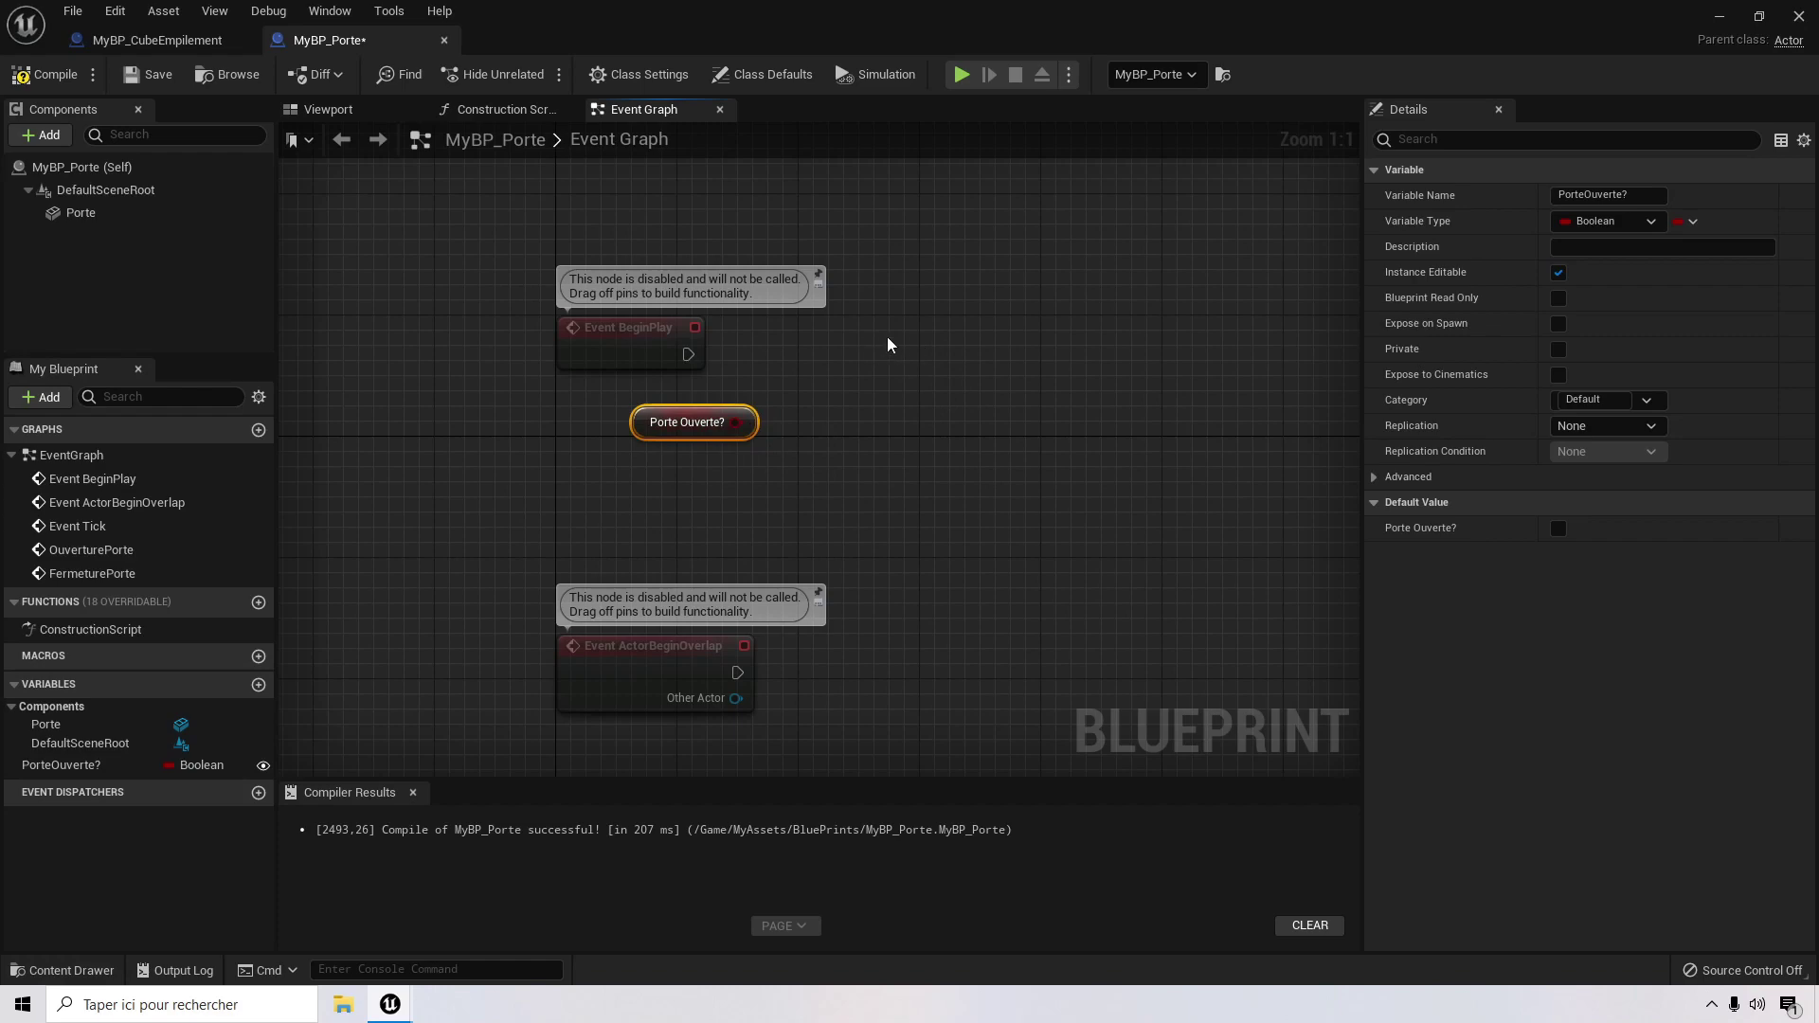
# Step: Add a Branch node beside Event BeginPlay, executed by that event, with PorteOuverte? as its condition
pyautogui.rightClick(907, 311)
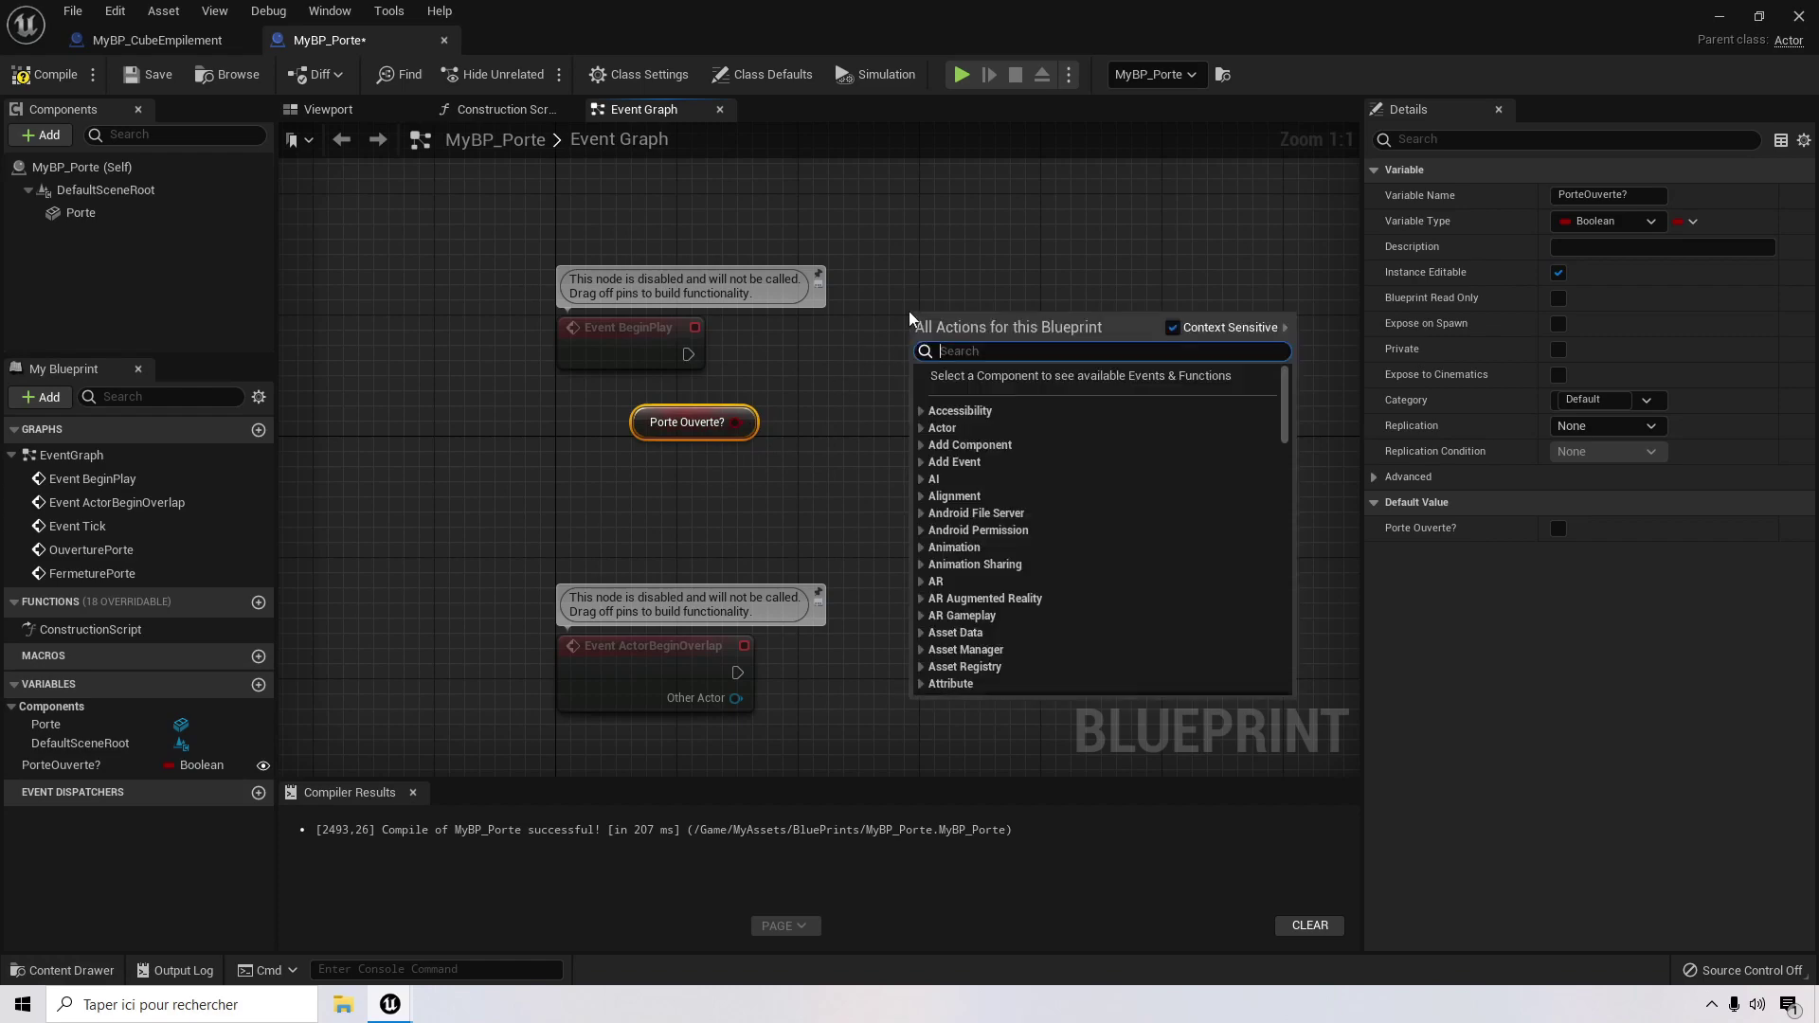
pyautogui.write('bra')
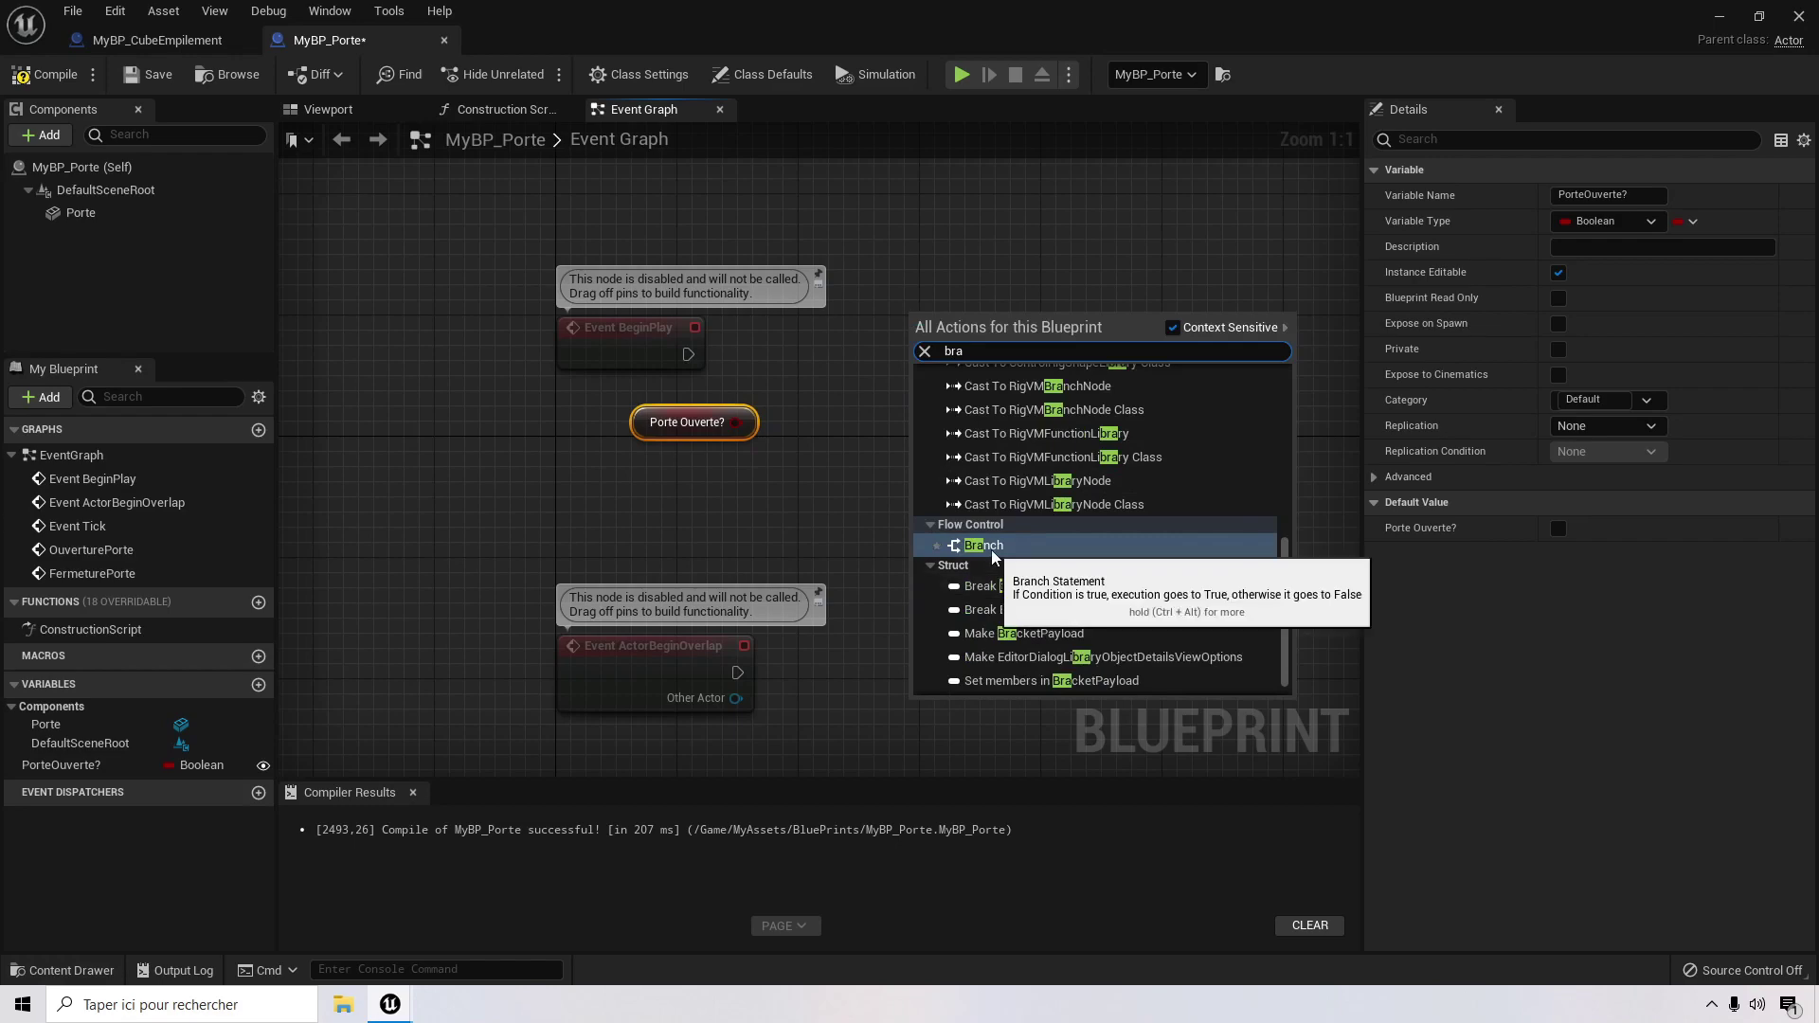
pyautogui.click(1001, 154)
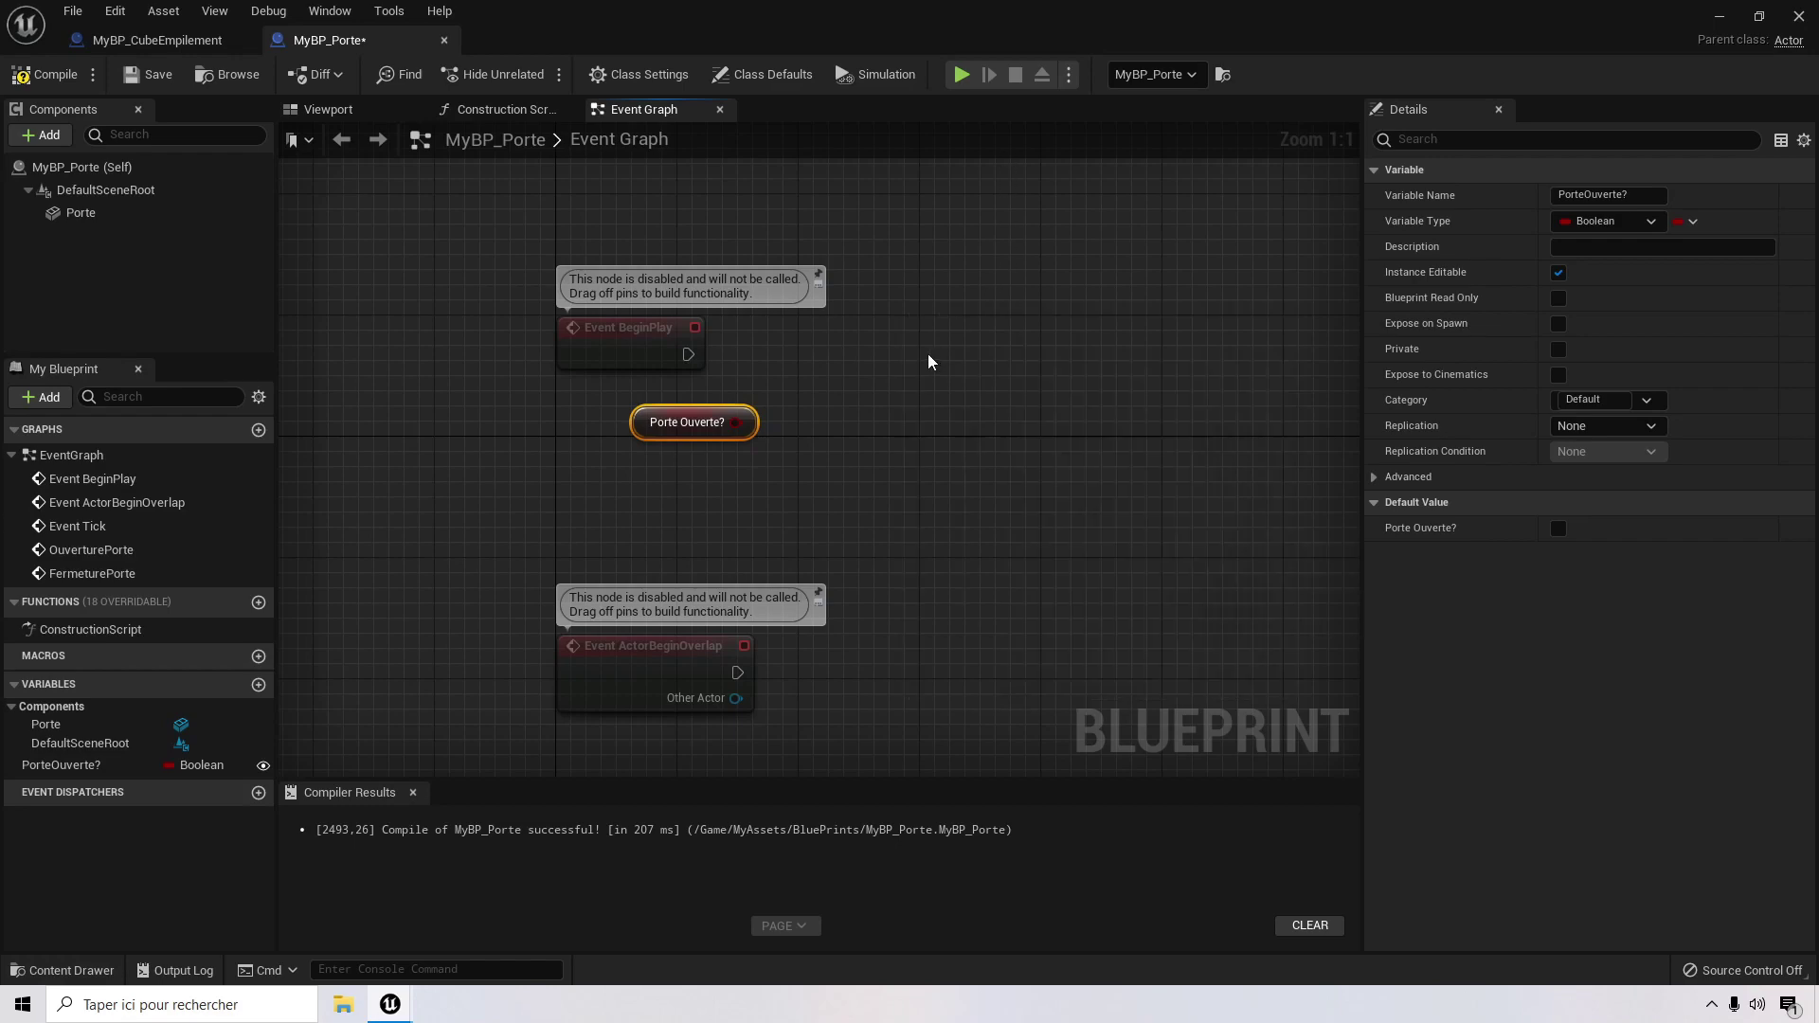
pyautogui.click(930, 356)
pyautogui.moveTo(996, 362); pyautogui.dragTo(882, 329)
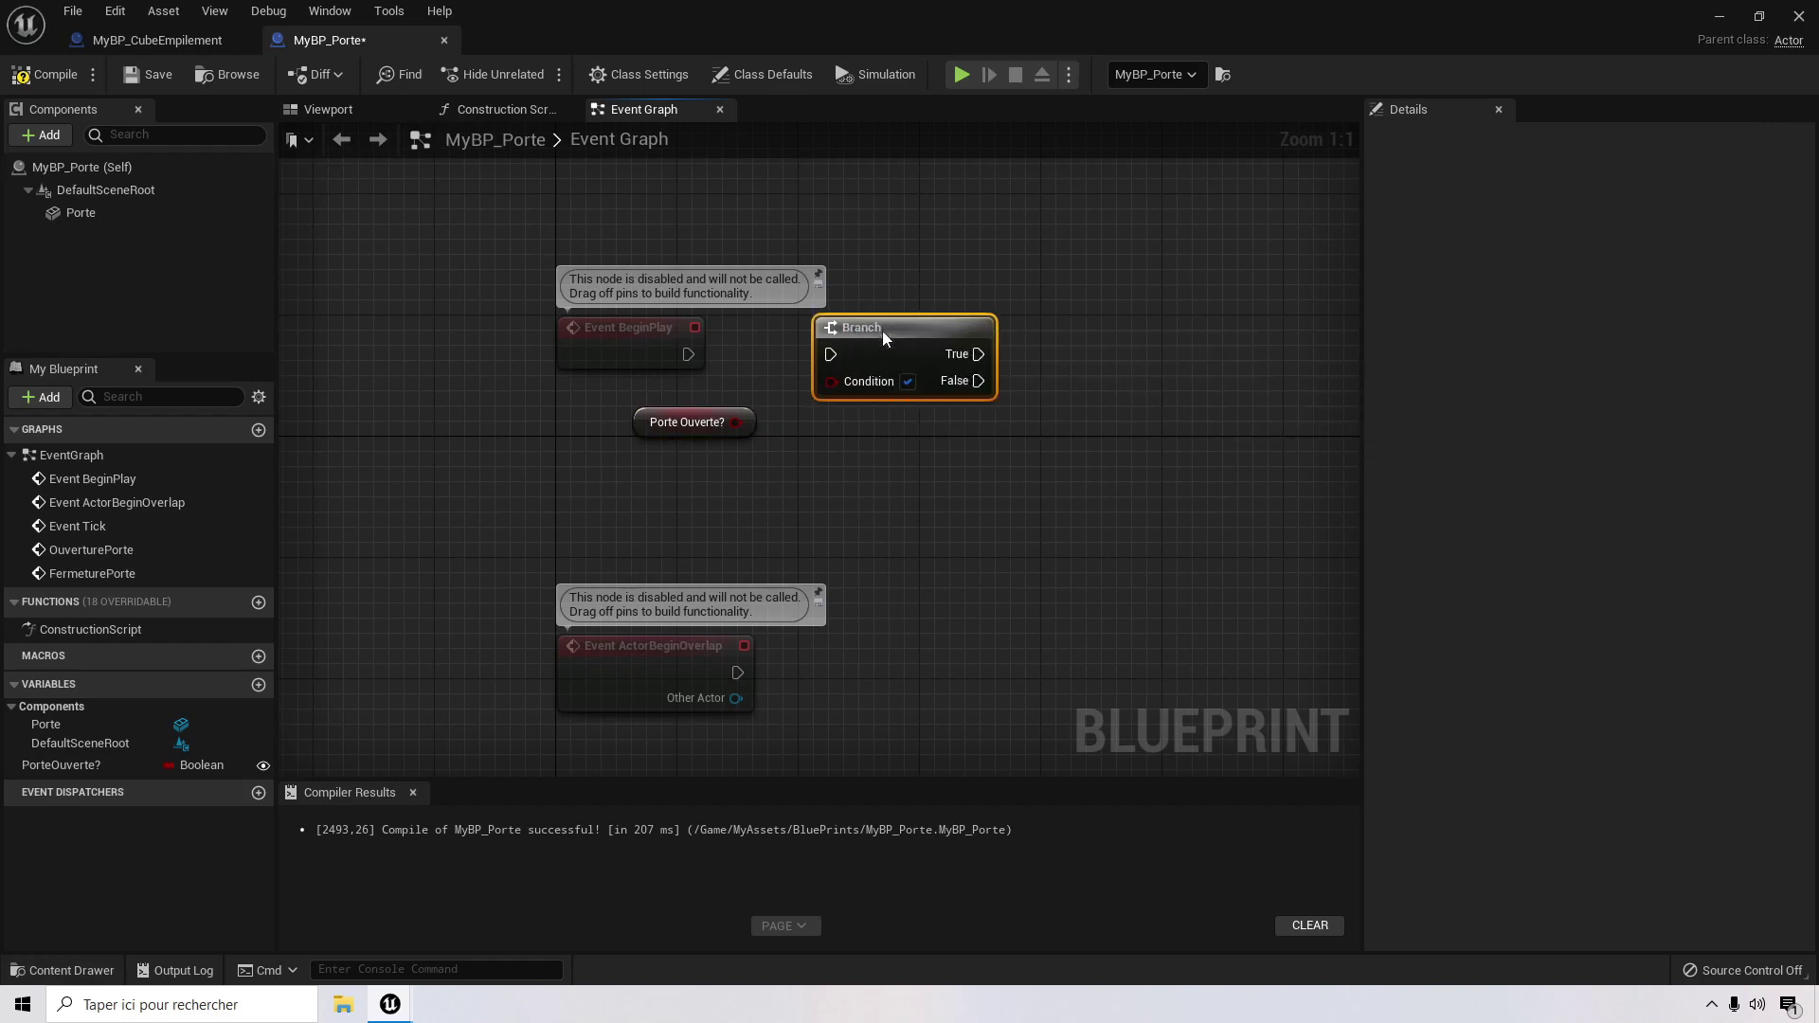
pyautogui.moveTo(689, 355); pyautogui.dragTo(837, 363)
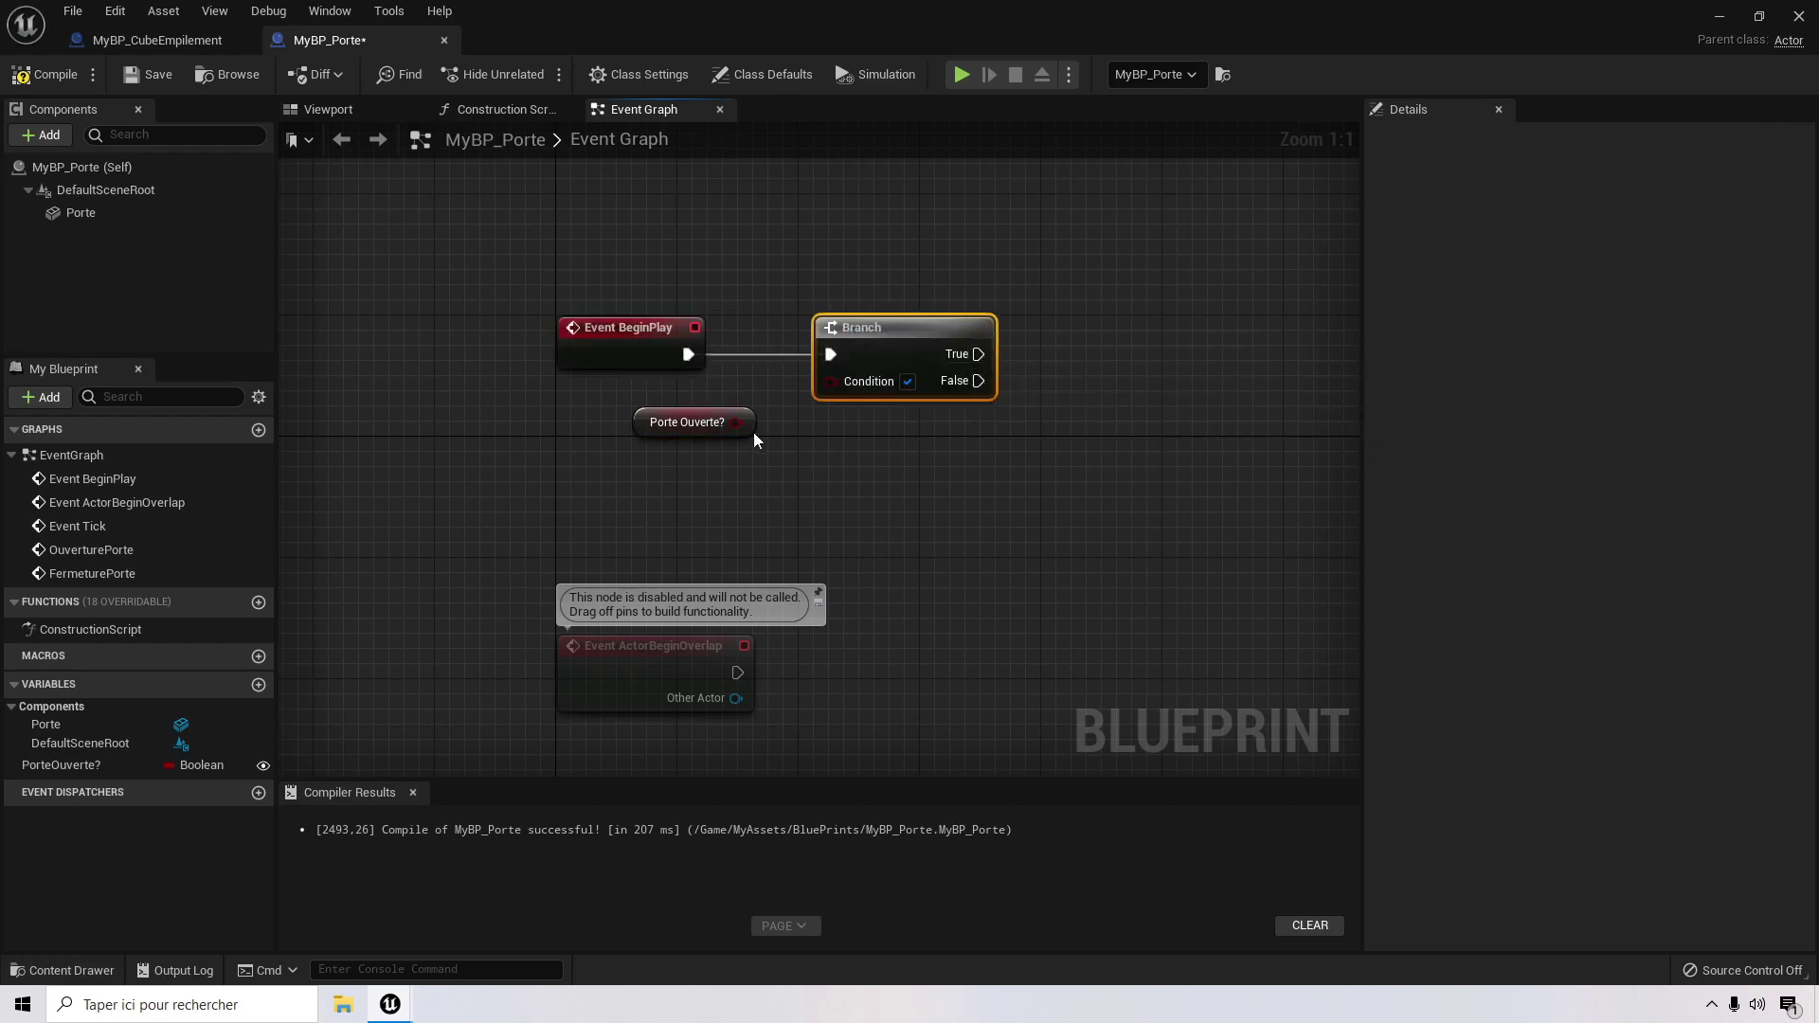
pyautogui.moveTo(736, 423); pyautogui.dragTo(832, 382)
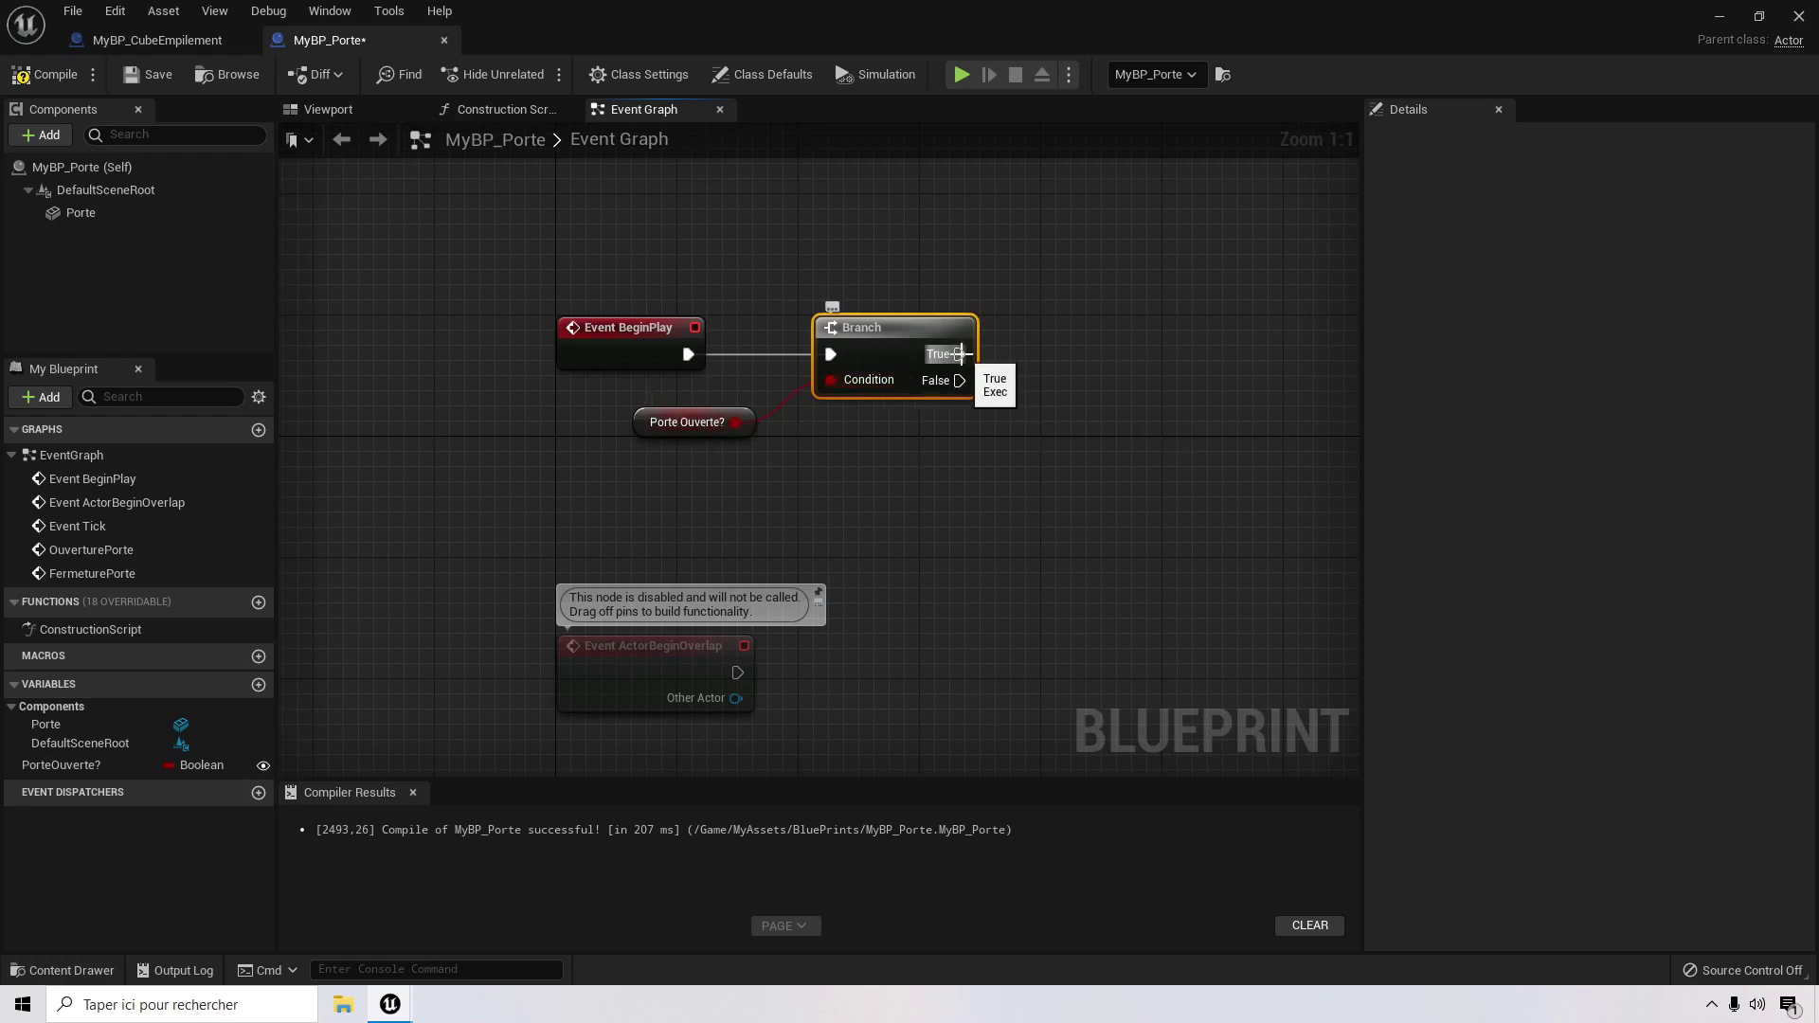
# Step: Add a call to the Ouverture Porte event, executed from the True output of the BeginPlay Branch
pyautogui.moveTo(940, 575); pyautogui.dragTo(938, 156, button='right')
pyautogui.moveTo(919, 528); pyautogui.dragTo(621, 435, button='right')
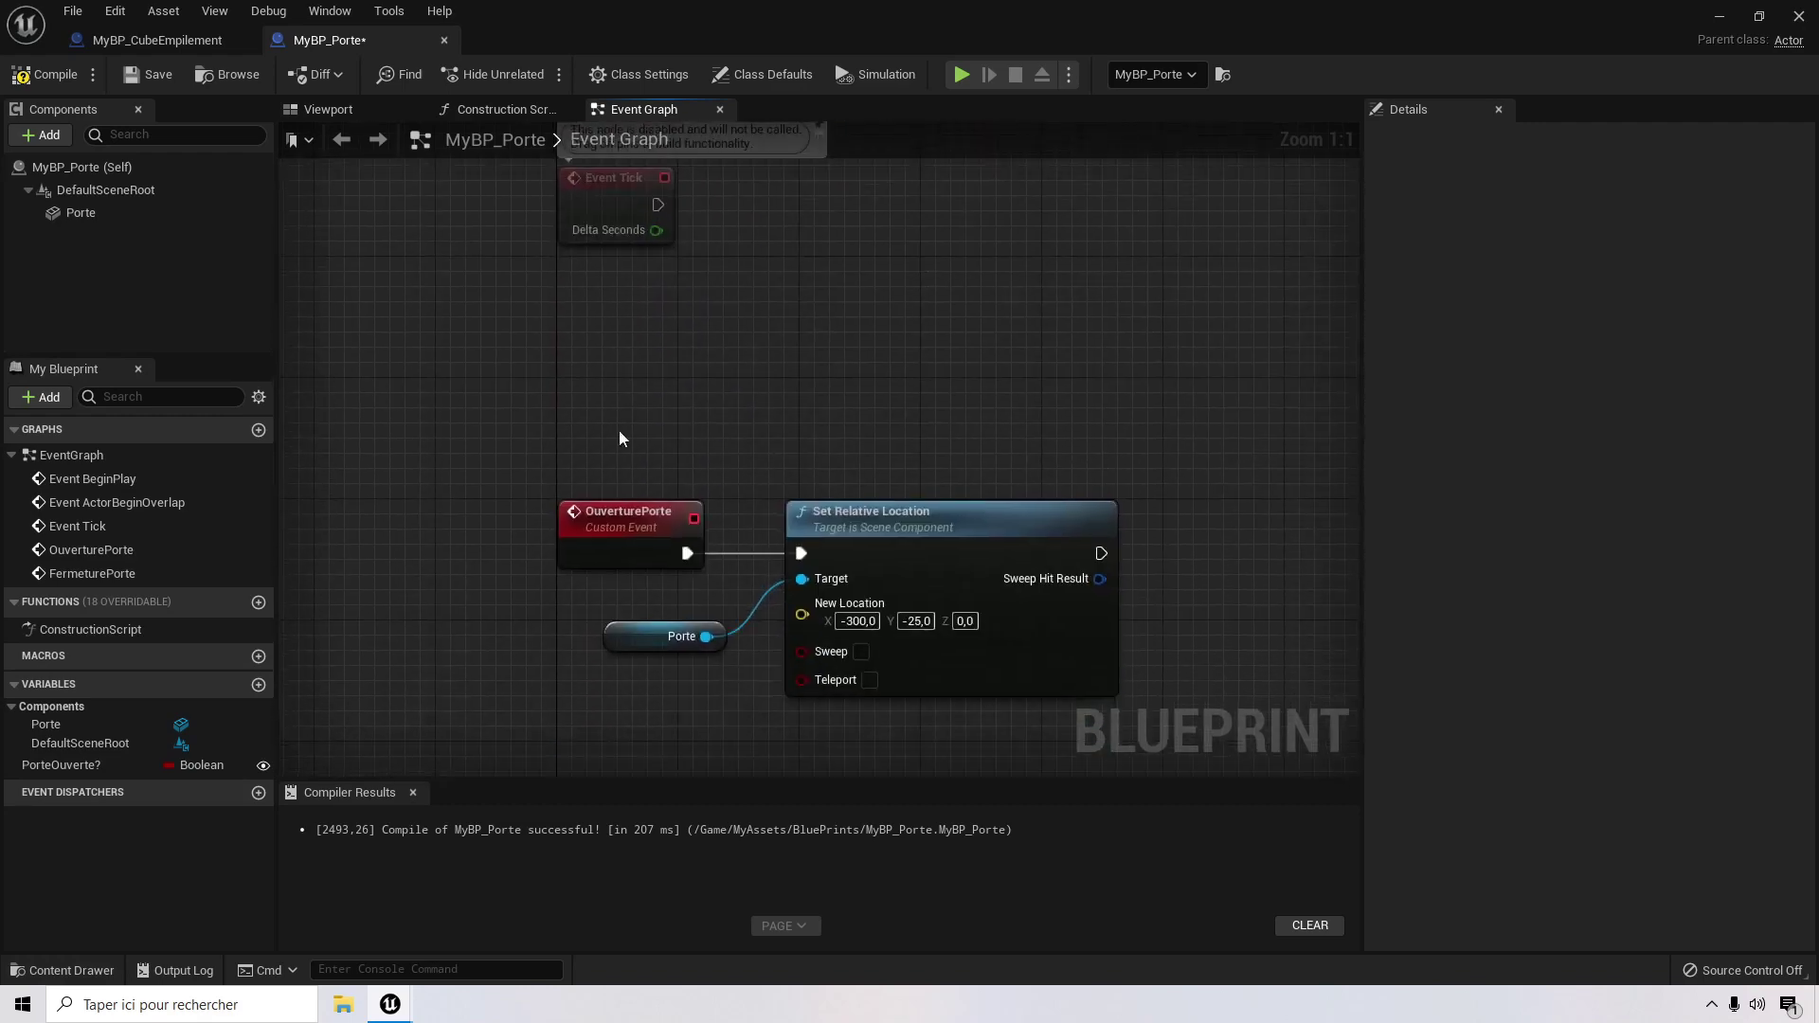
pyautogui.moveTo(1076, 252); pyautogui.dragTo(1045, 814, button='right')
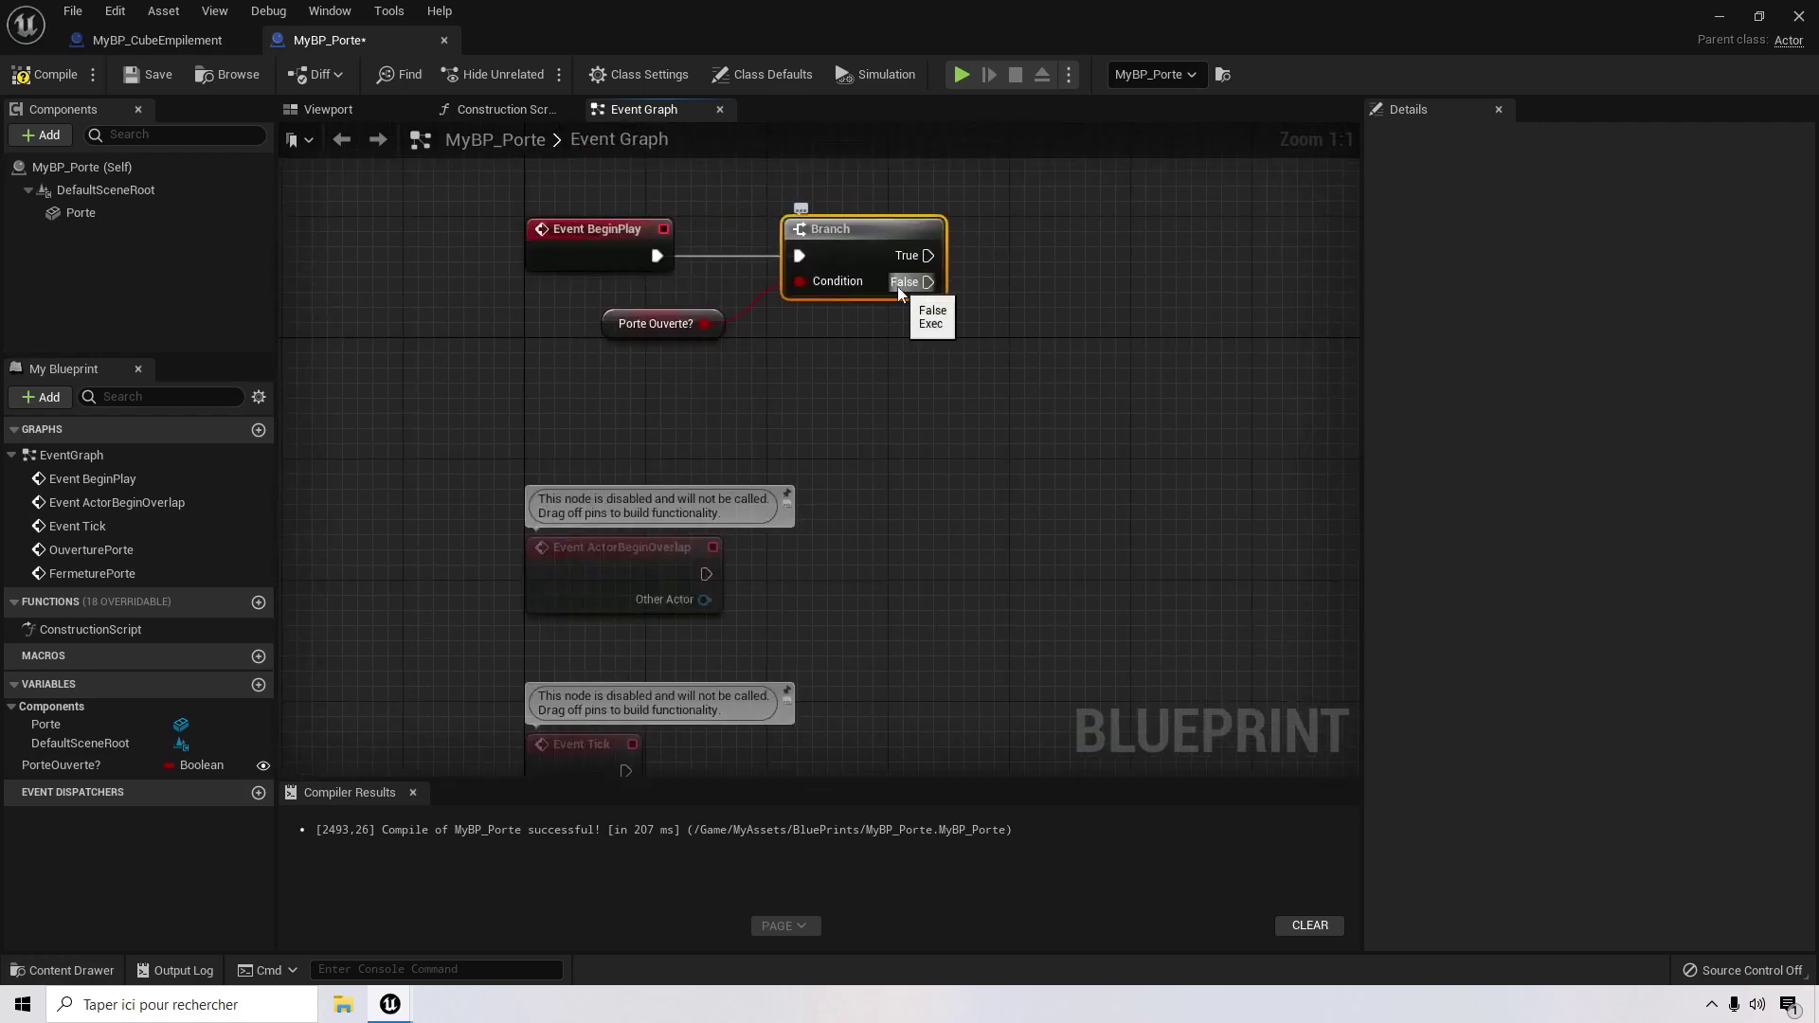
pyautogui.moveTo(1007, 487); pyautogui.dragTo(921, 137, button='right')
pyautogui.moveTo(968, 283); pyautogui.dragTo(893, 761, button='right')
pyautogui.moveTo(864, 379); pyautogui.dragTo(958, 373)
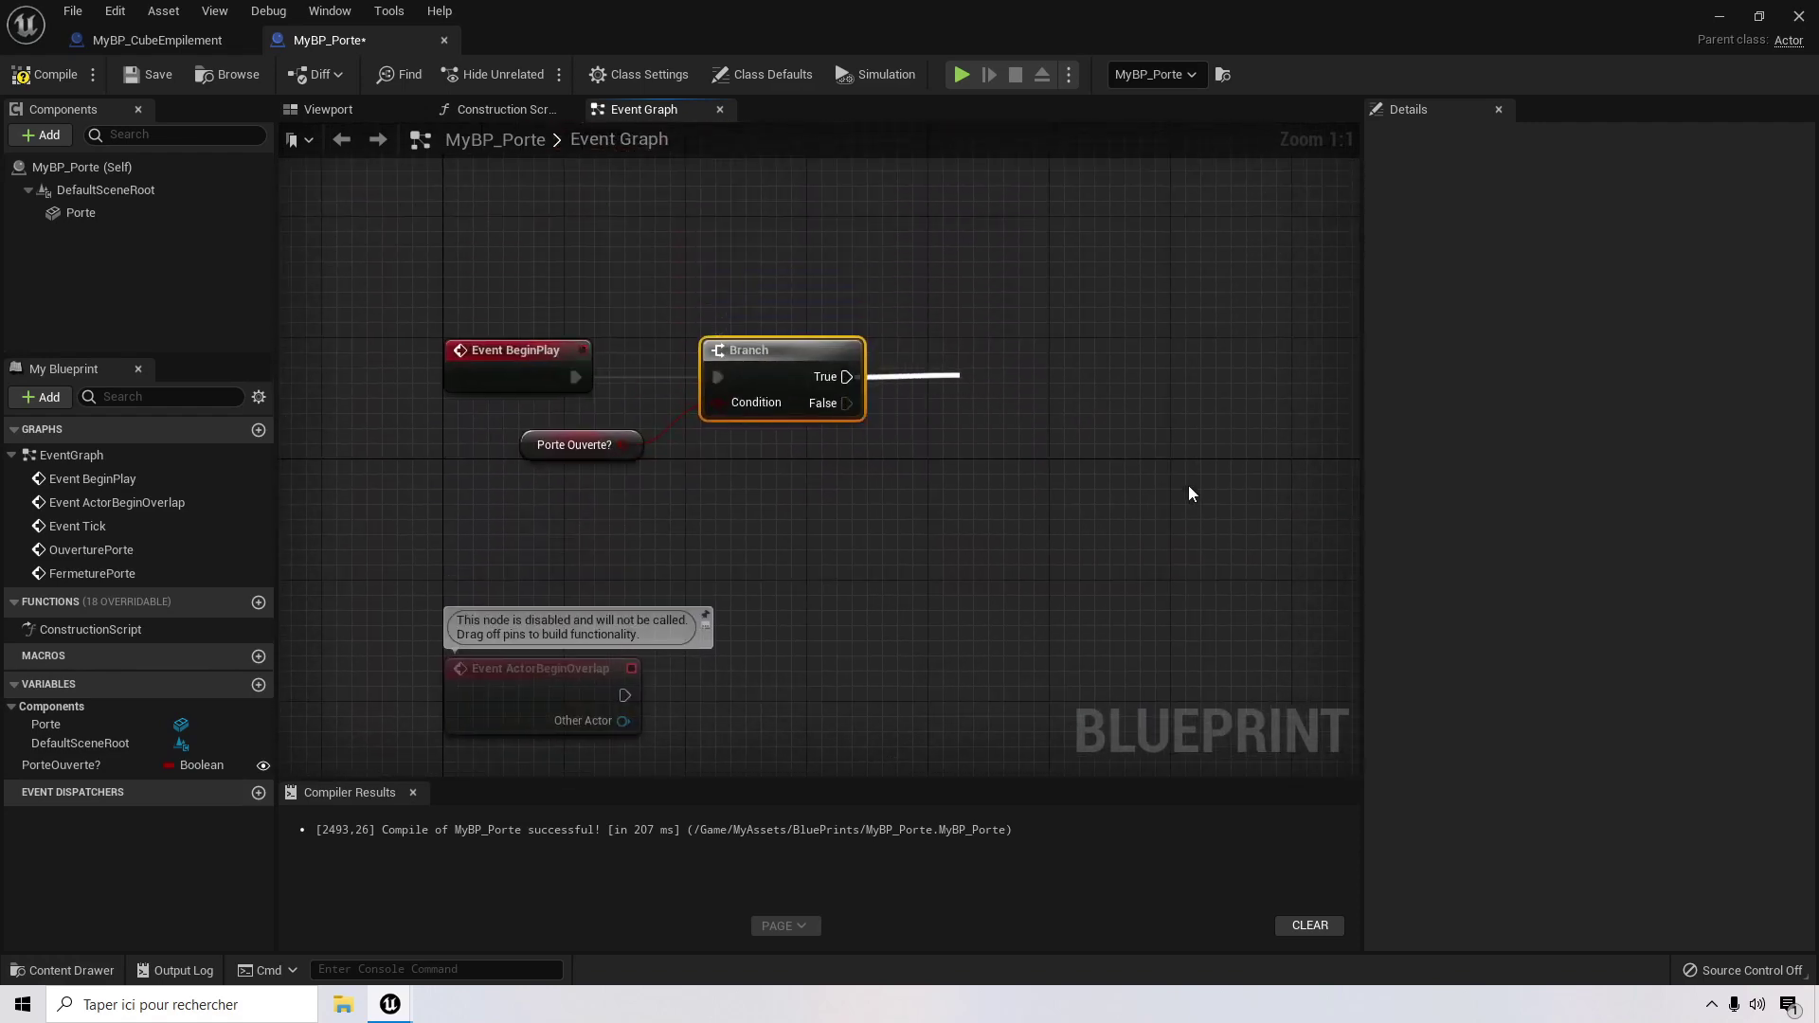
pyautogui.write('ouvertu')
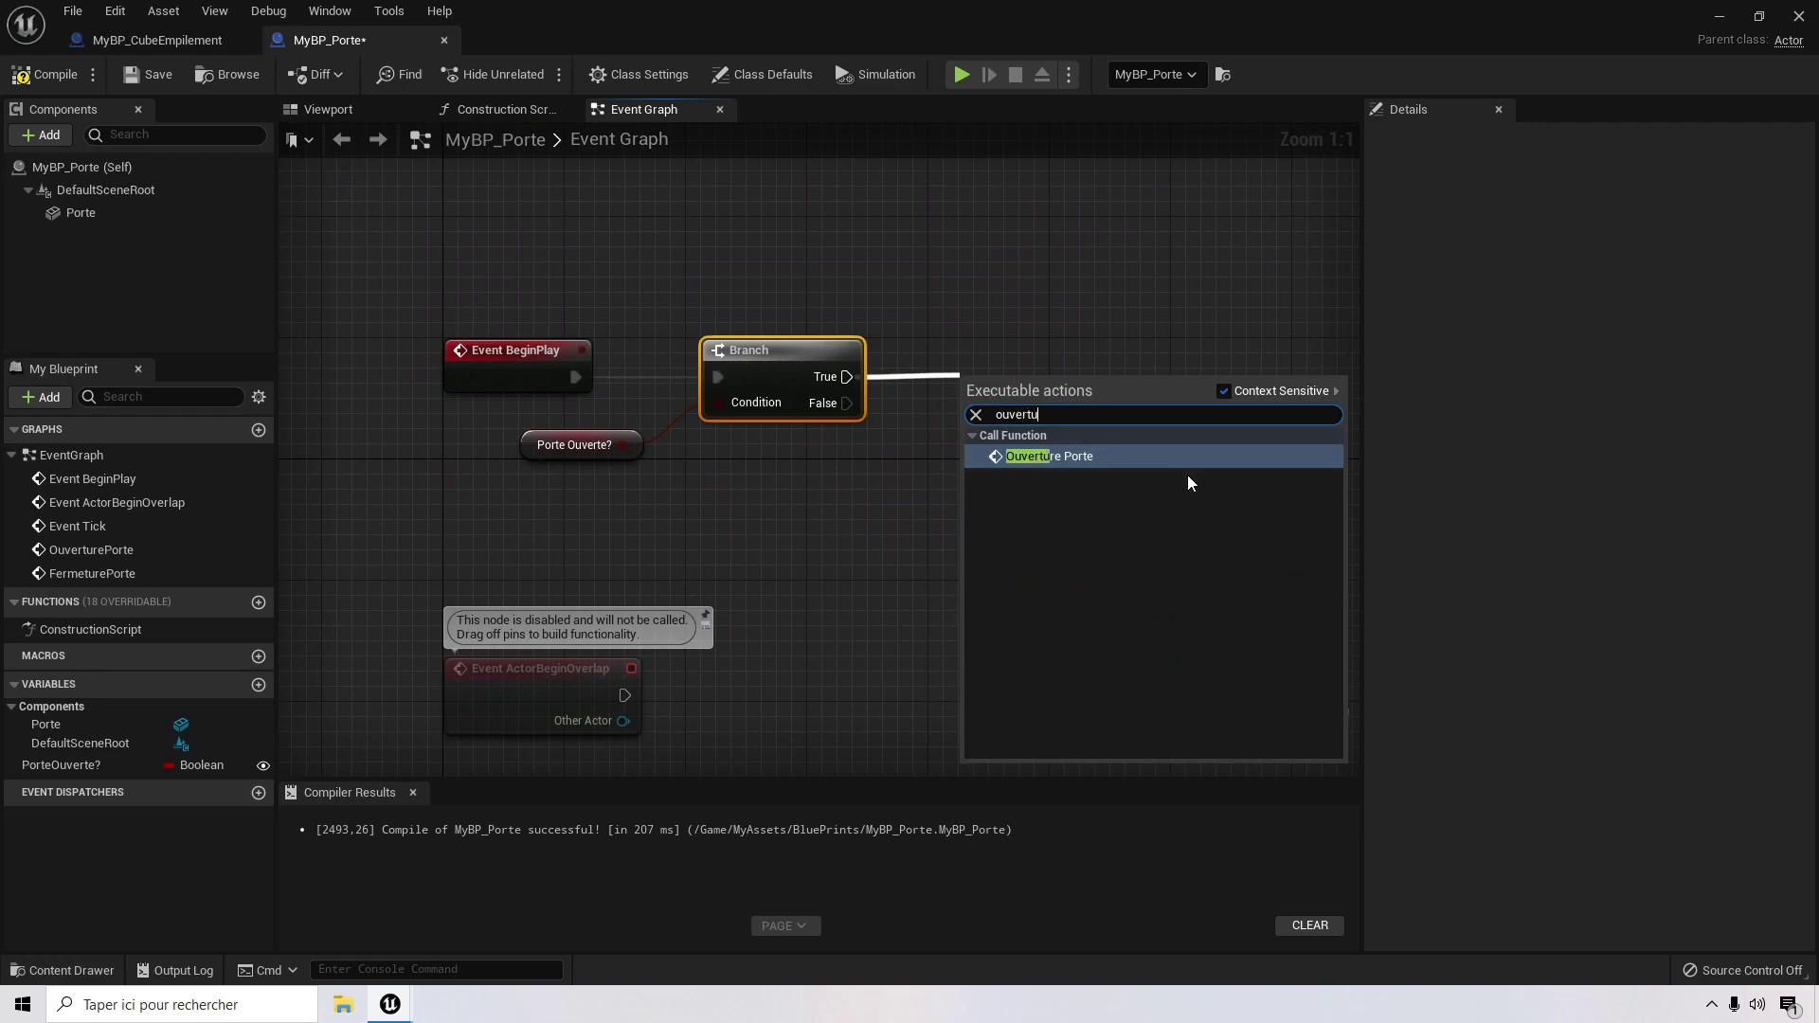
pyautogui.click(1133, 457)
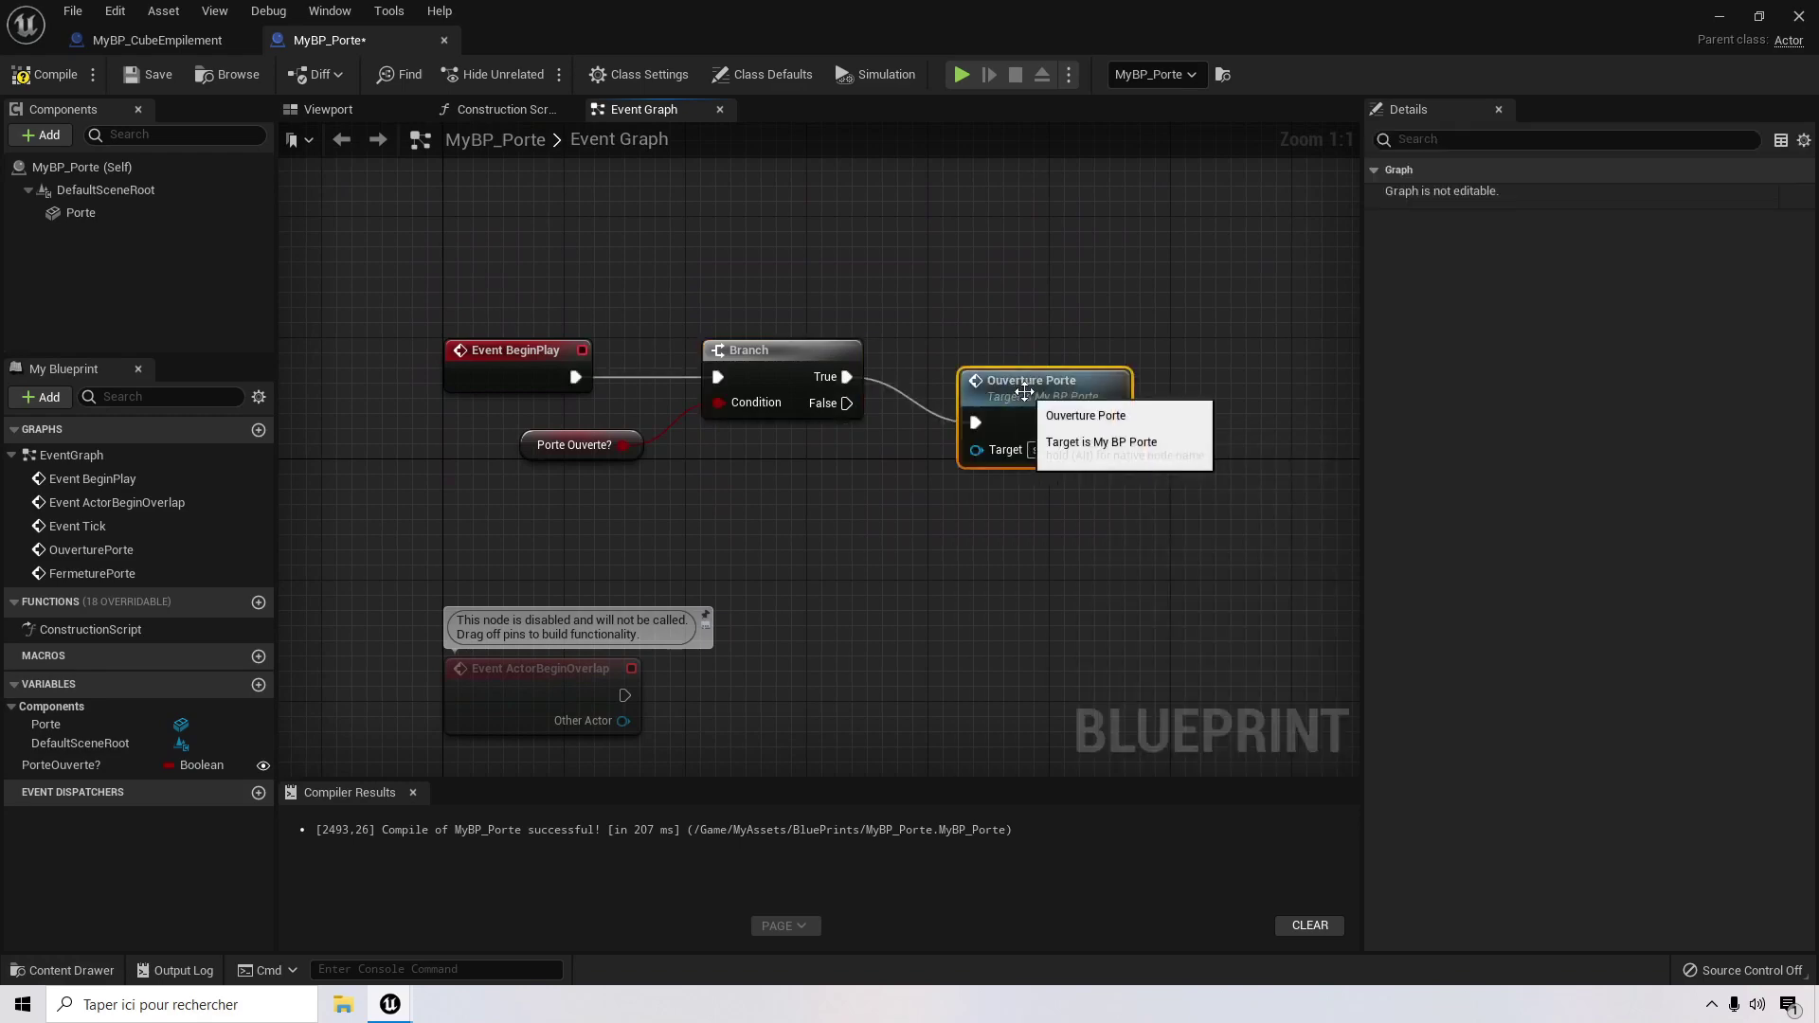
# Step: Line up the Ouverture Porte call with the Branch's True output and compile the MyBP_Porte Blueprint
pyautogui.moveTo(974, 601); pyautogui.dragTo(995, 125, button='right')
pyautogui.moveTo(915, 353); pyautogui.dragTo(882, 771, button='right')
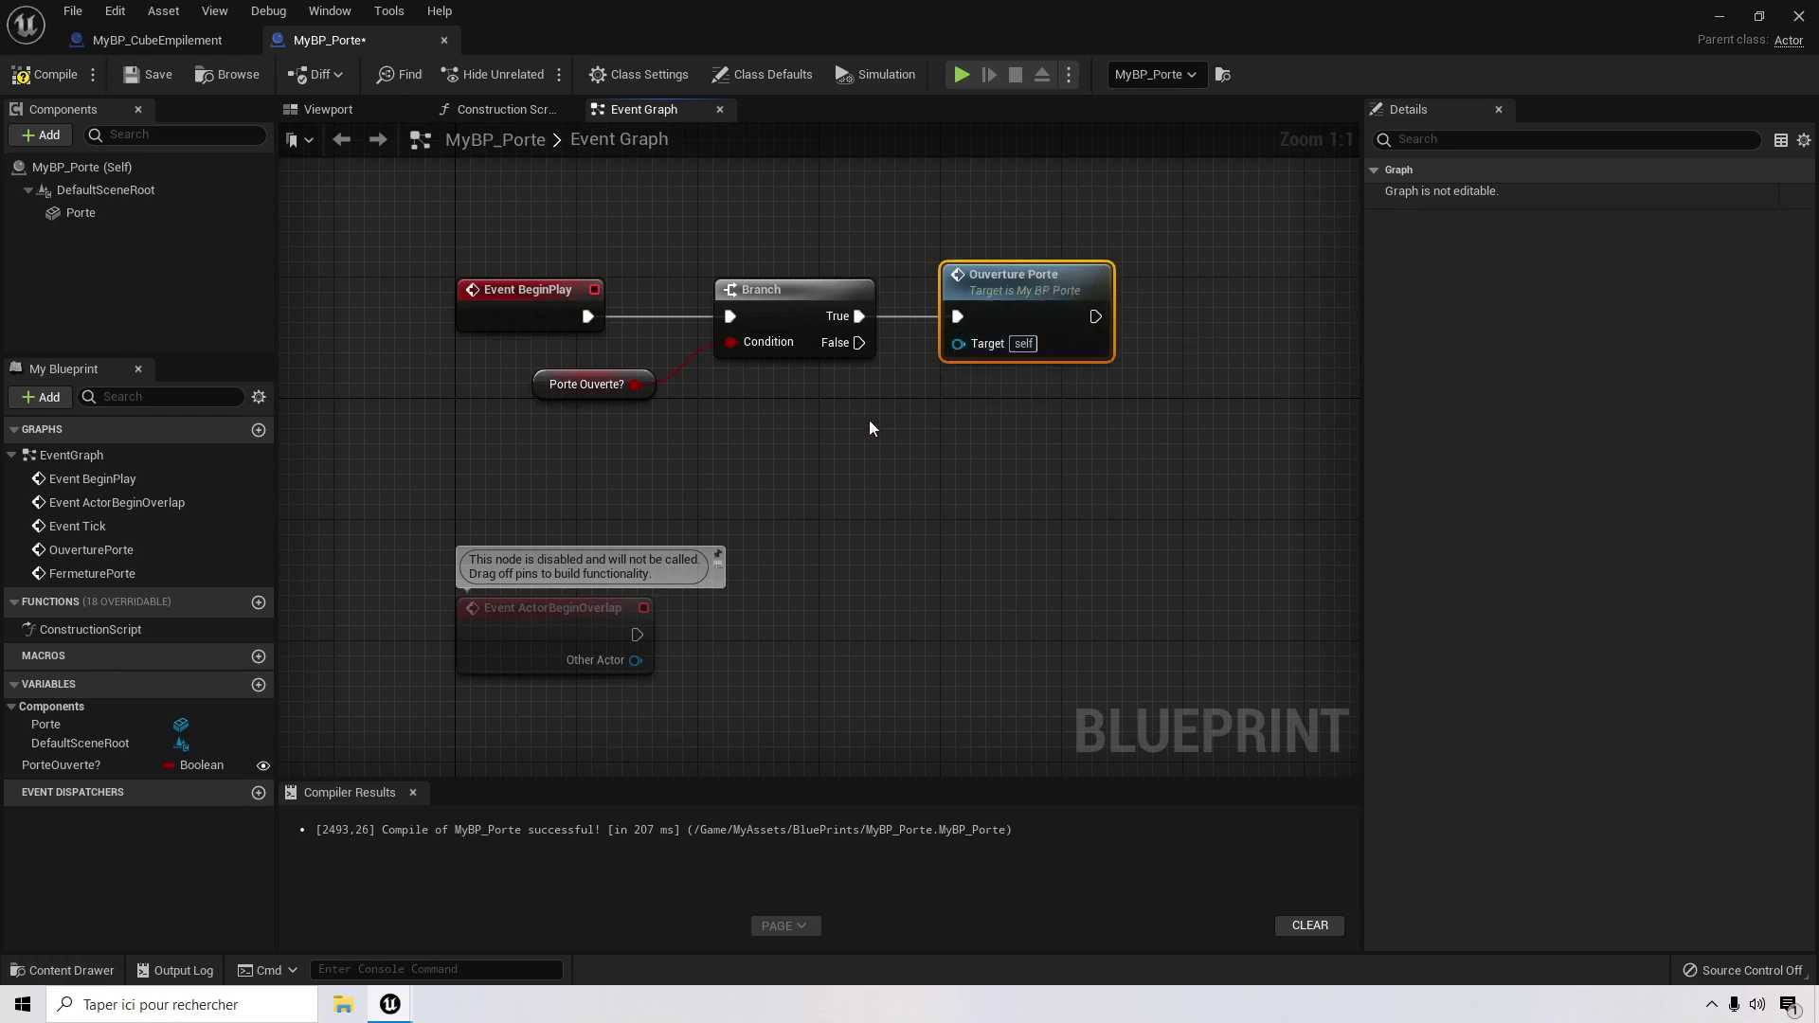
pyautogui.moveTo(1036, 288); pyautogui.dragTo(1021, 288)
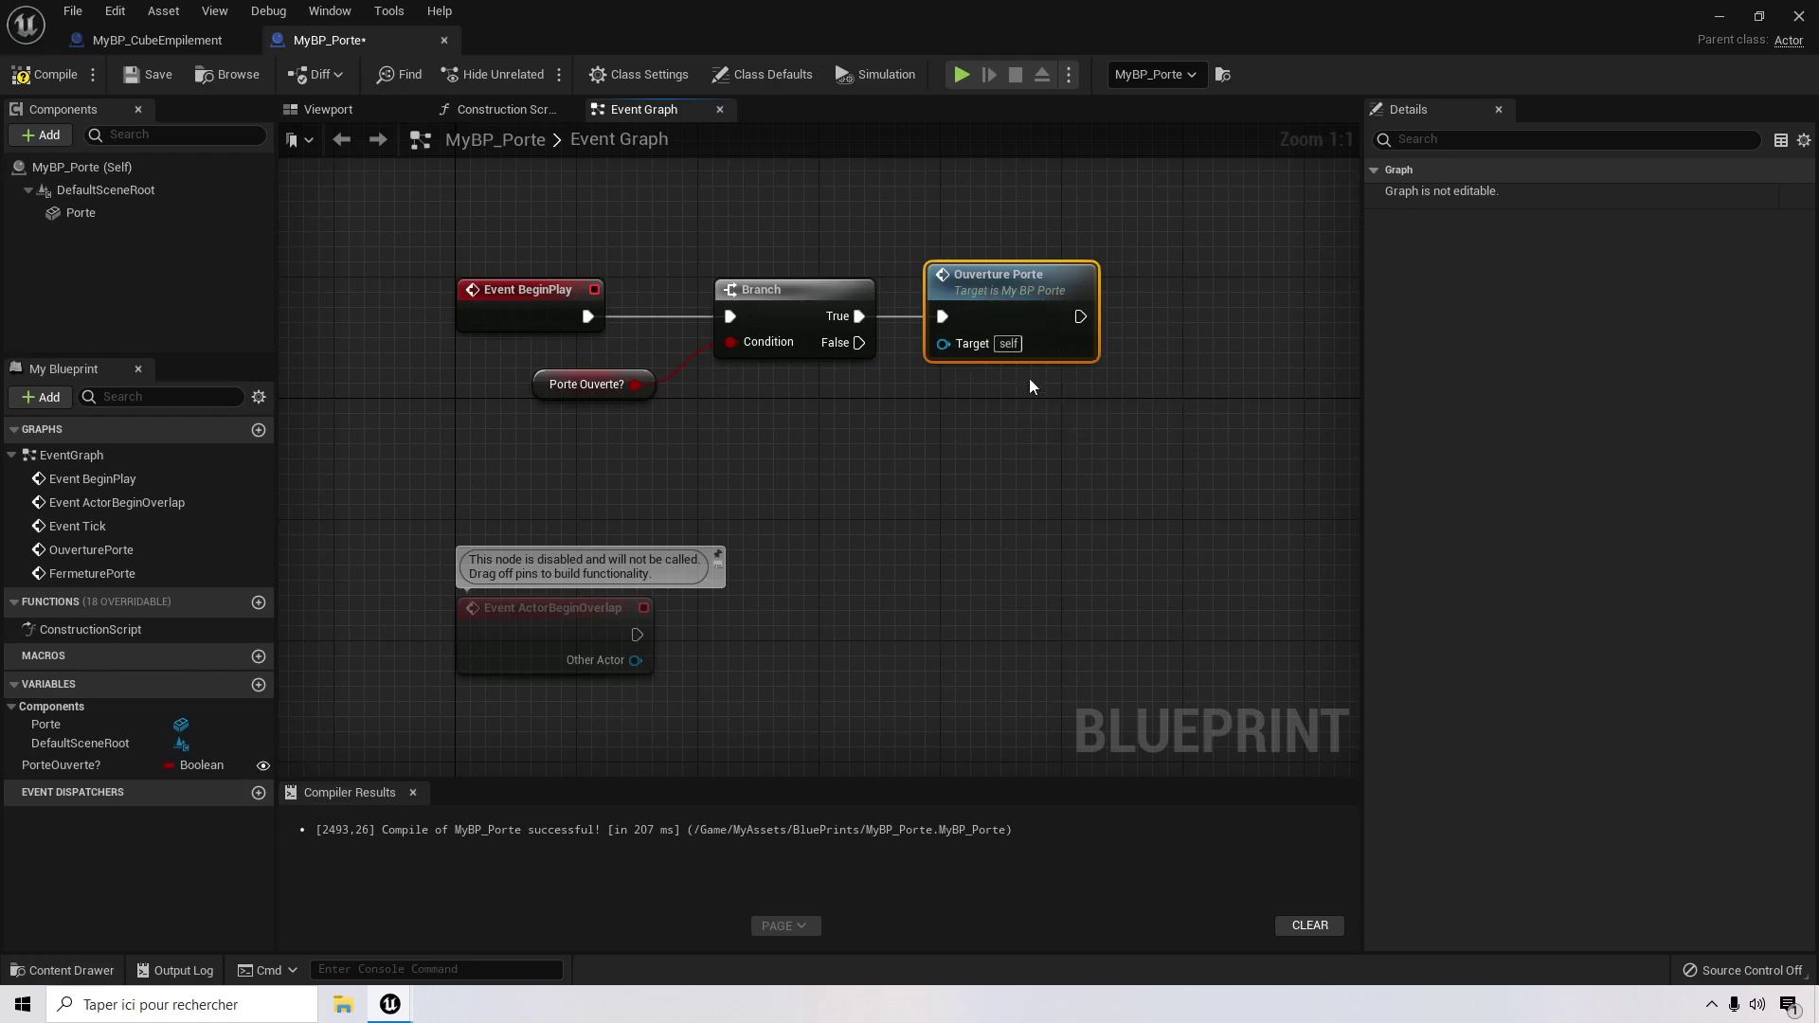
pyautogui.click(55, 76)
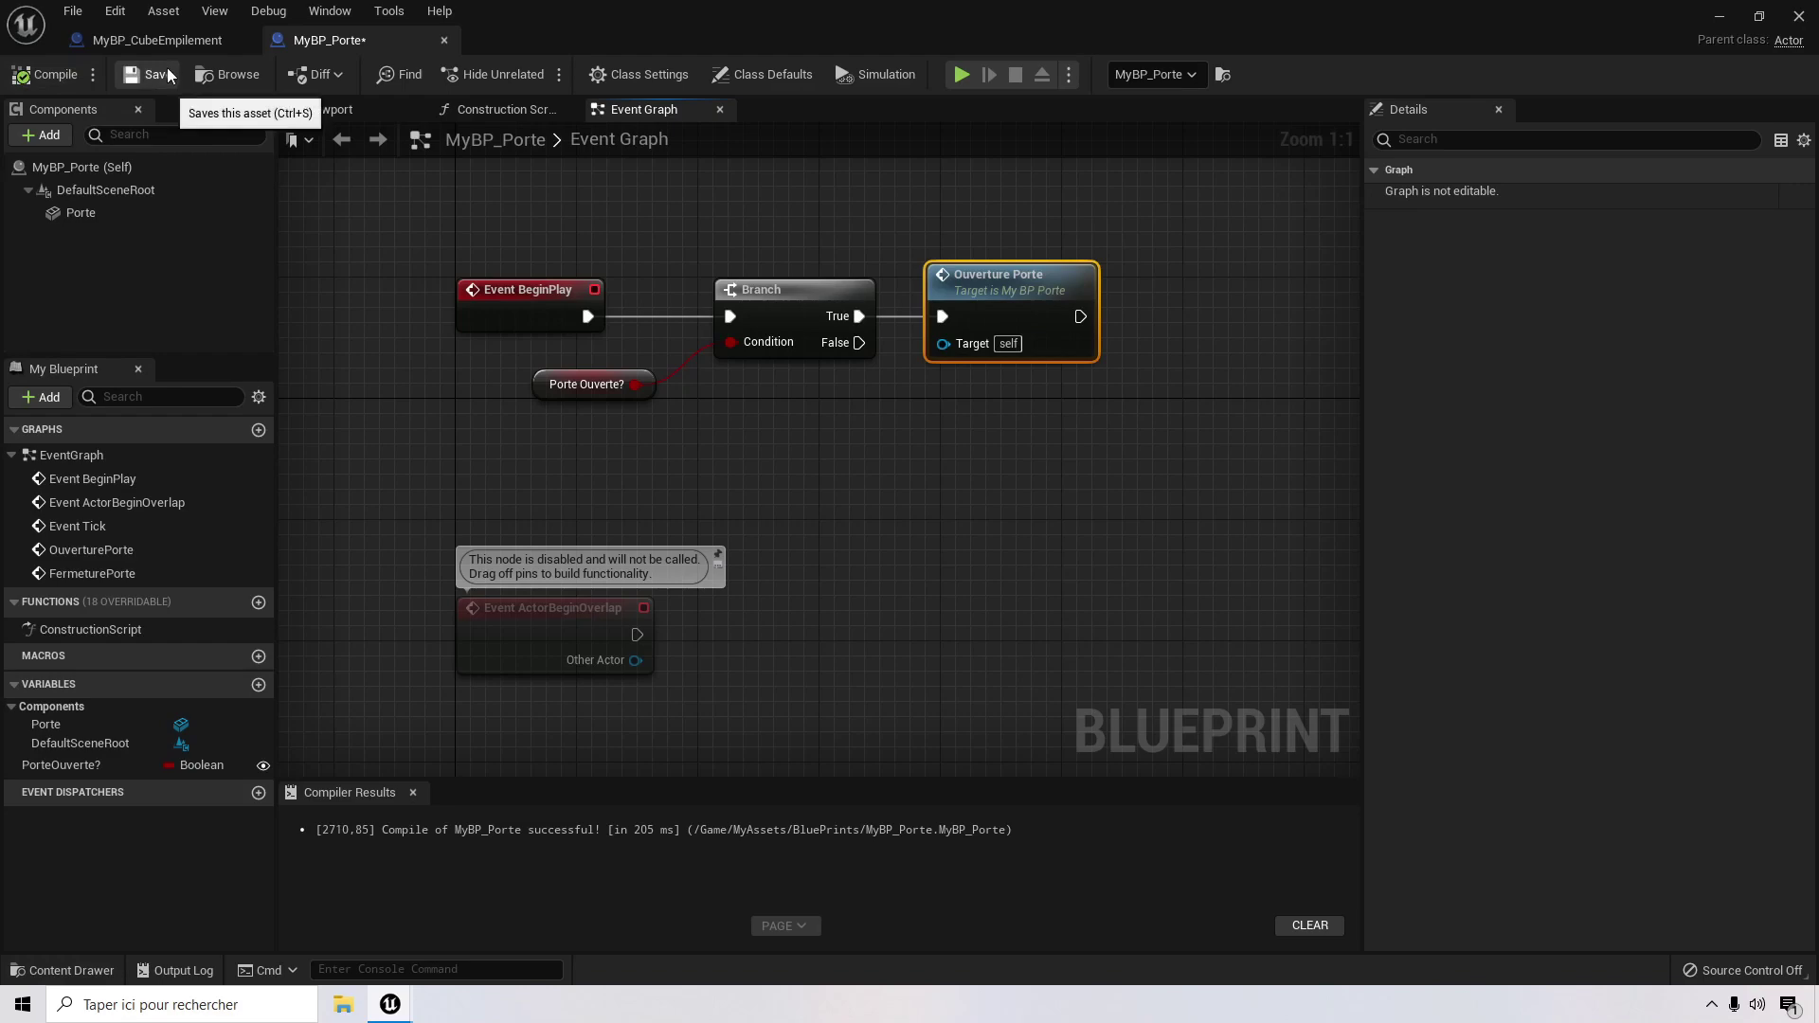
# Step: Return to the level and play it, crossing into the Défi de l'empilement area to test the doors, and stop the session
pyautogui.click(1720, 16)
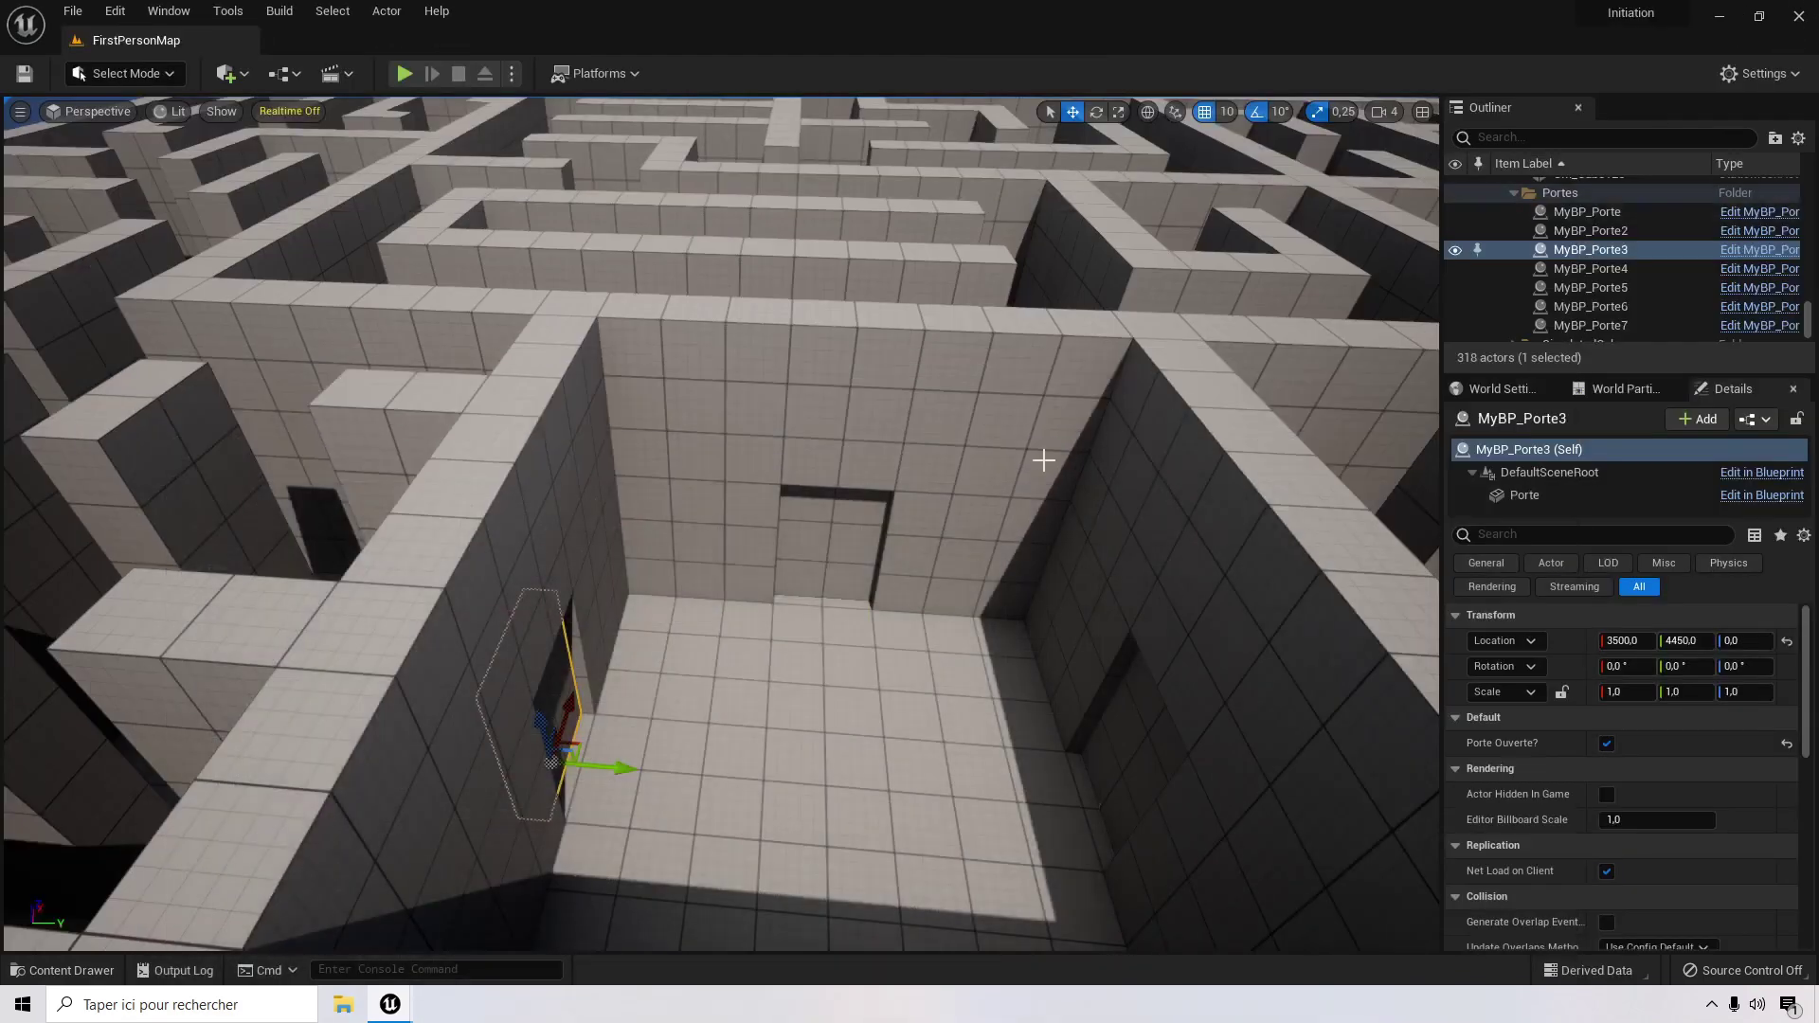
pyautogui.click(404, 74)
pyautogui.press('w')
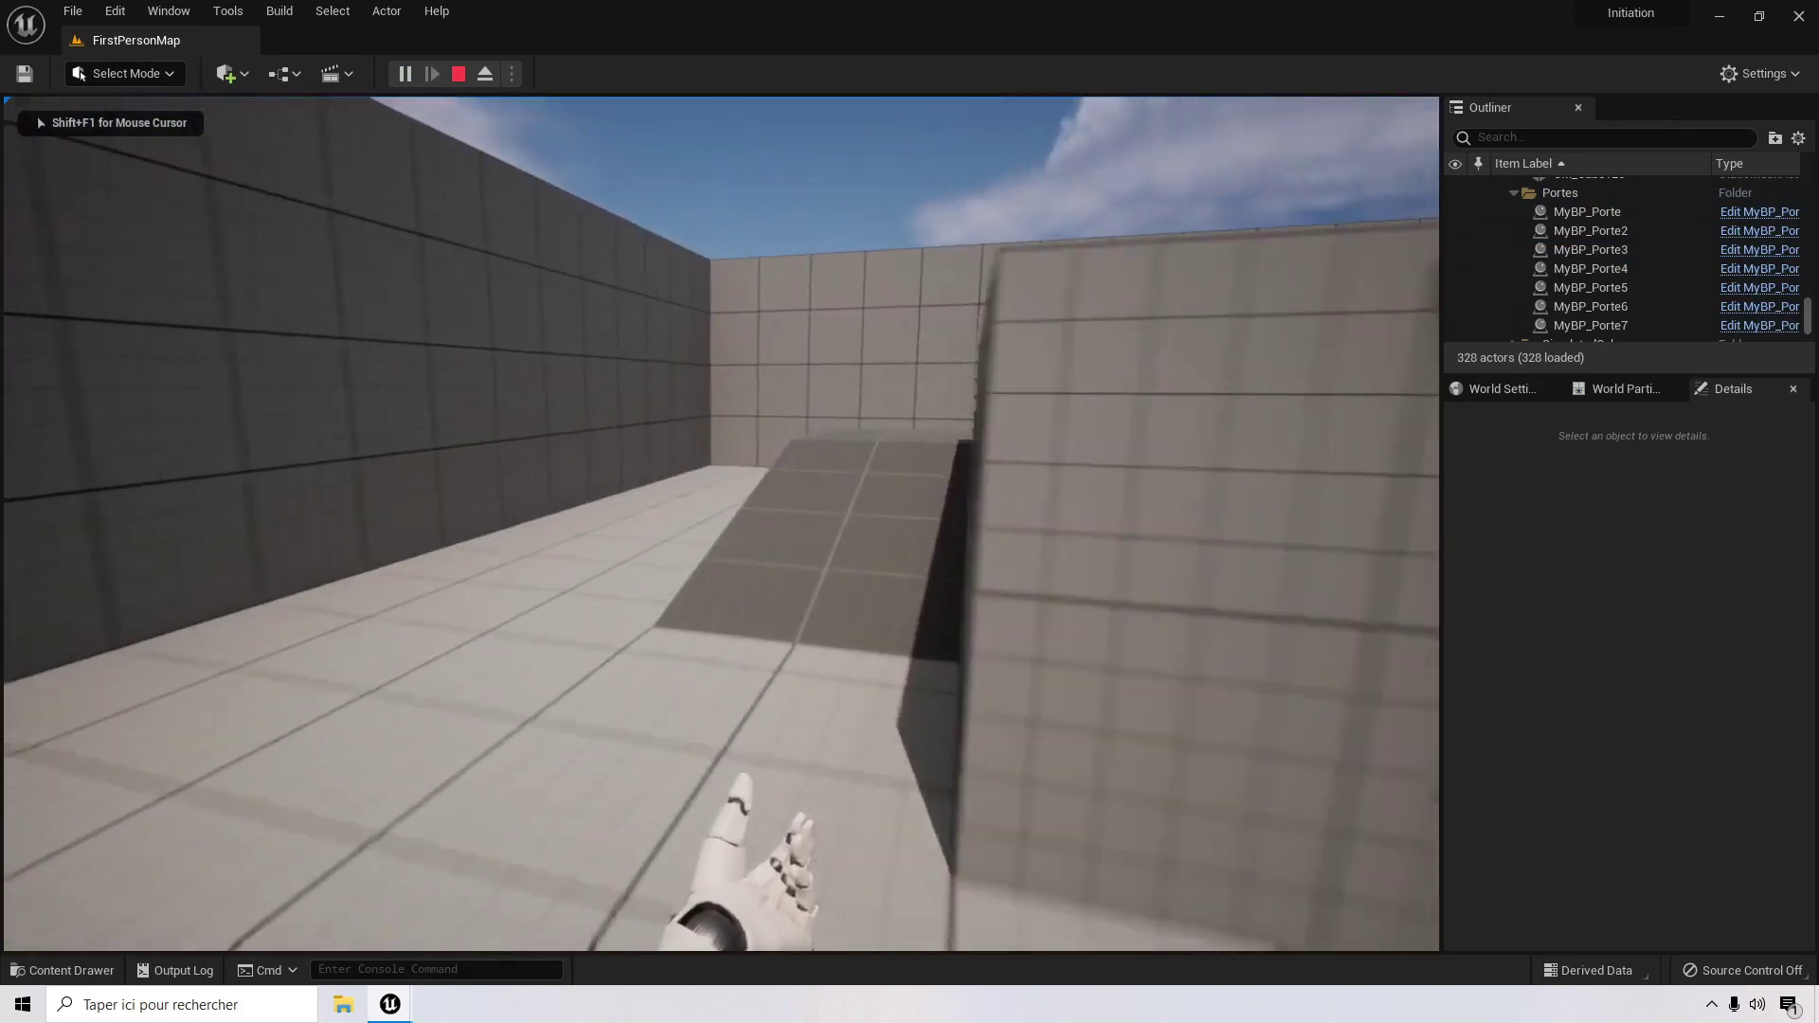
pyautogui.press('w')
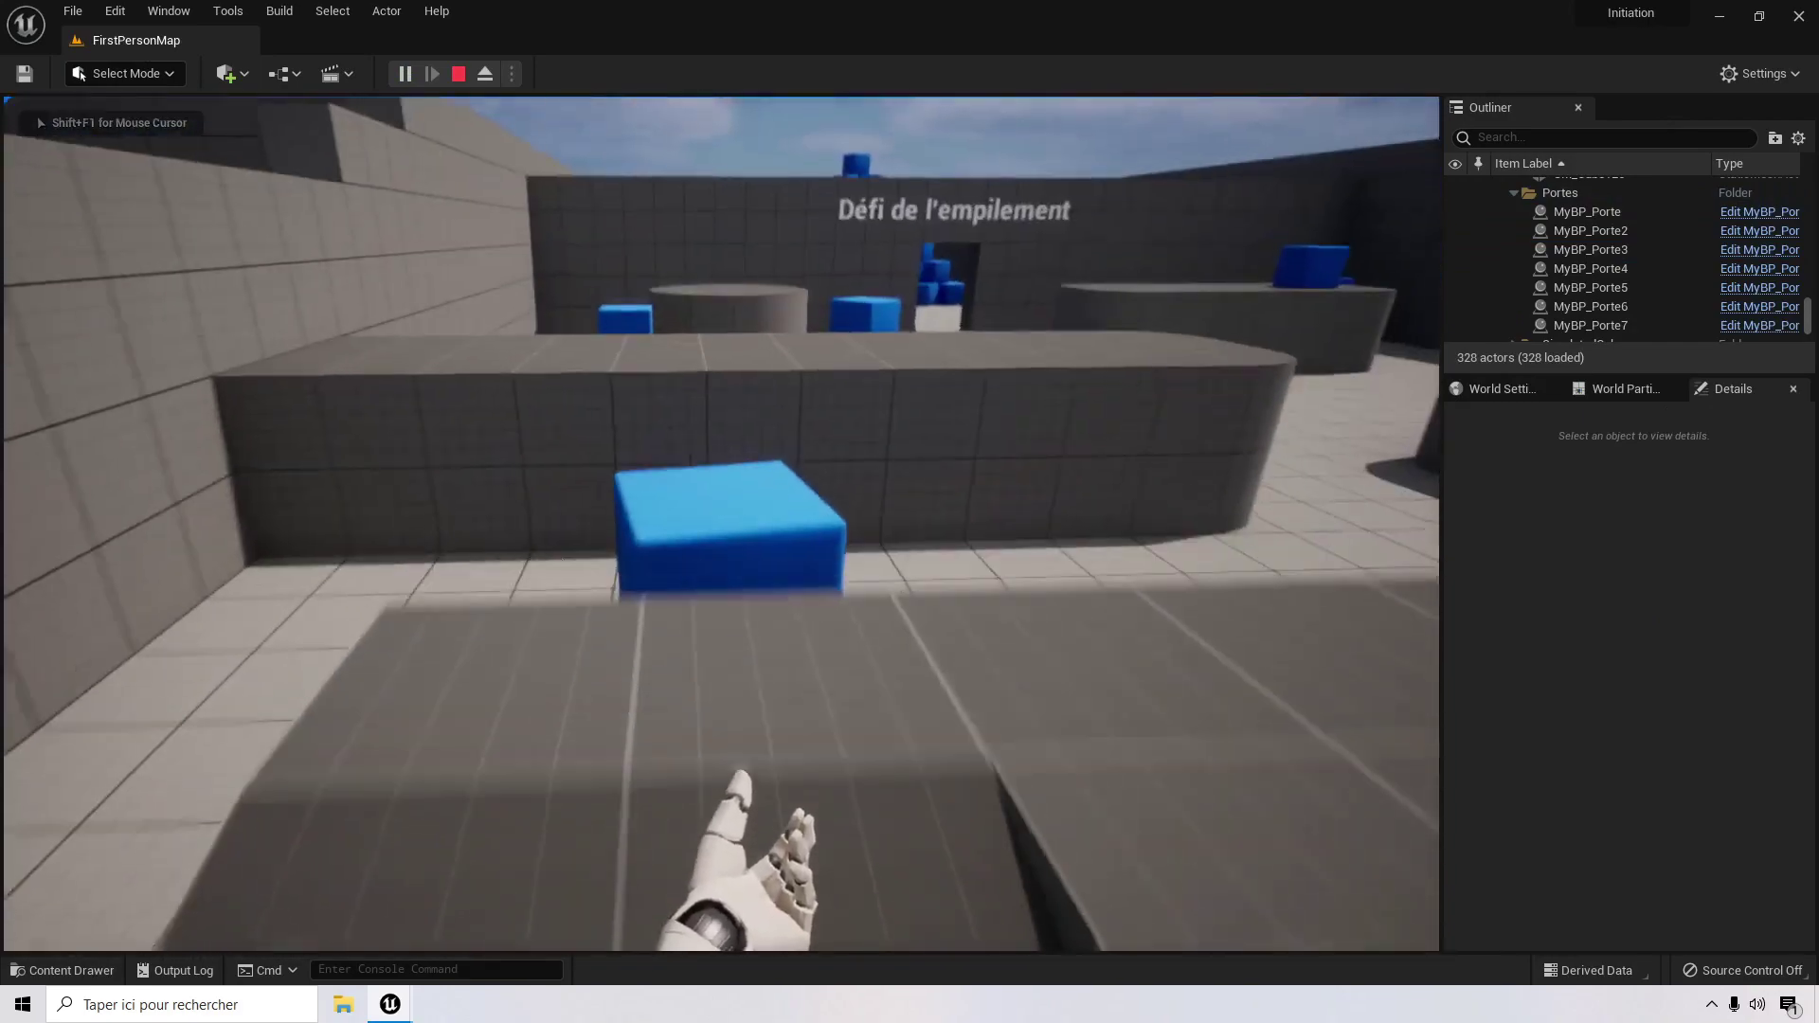
pyautogui.press('w')
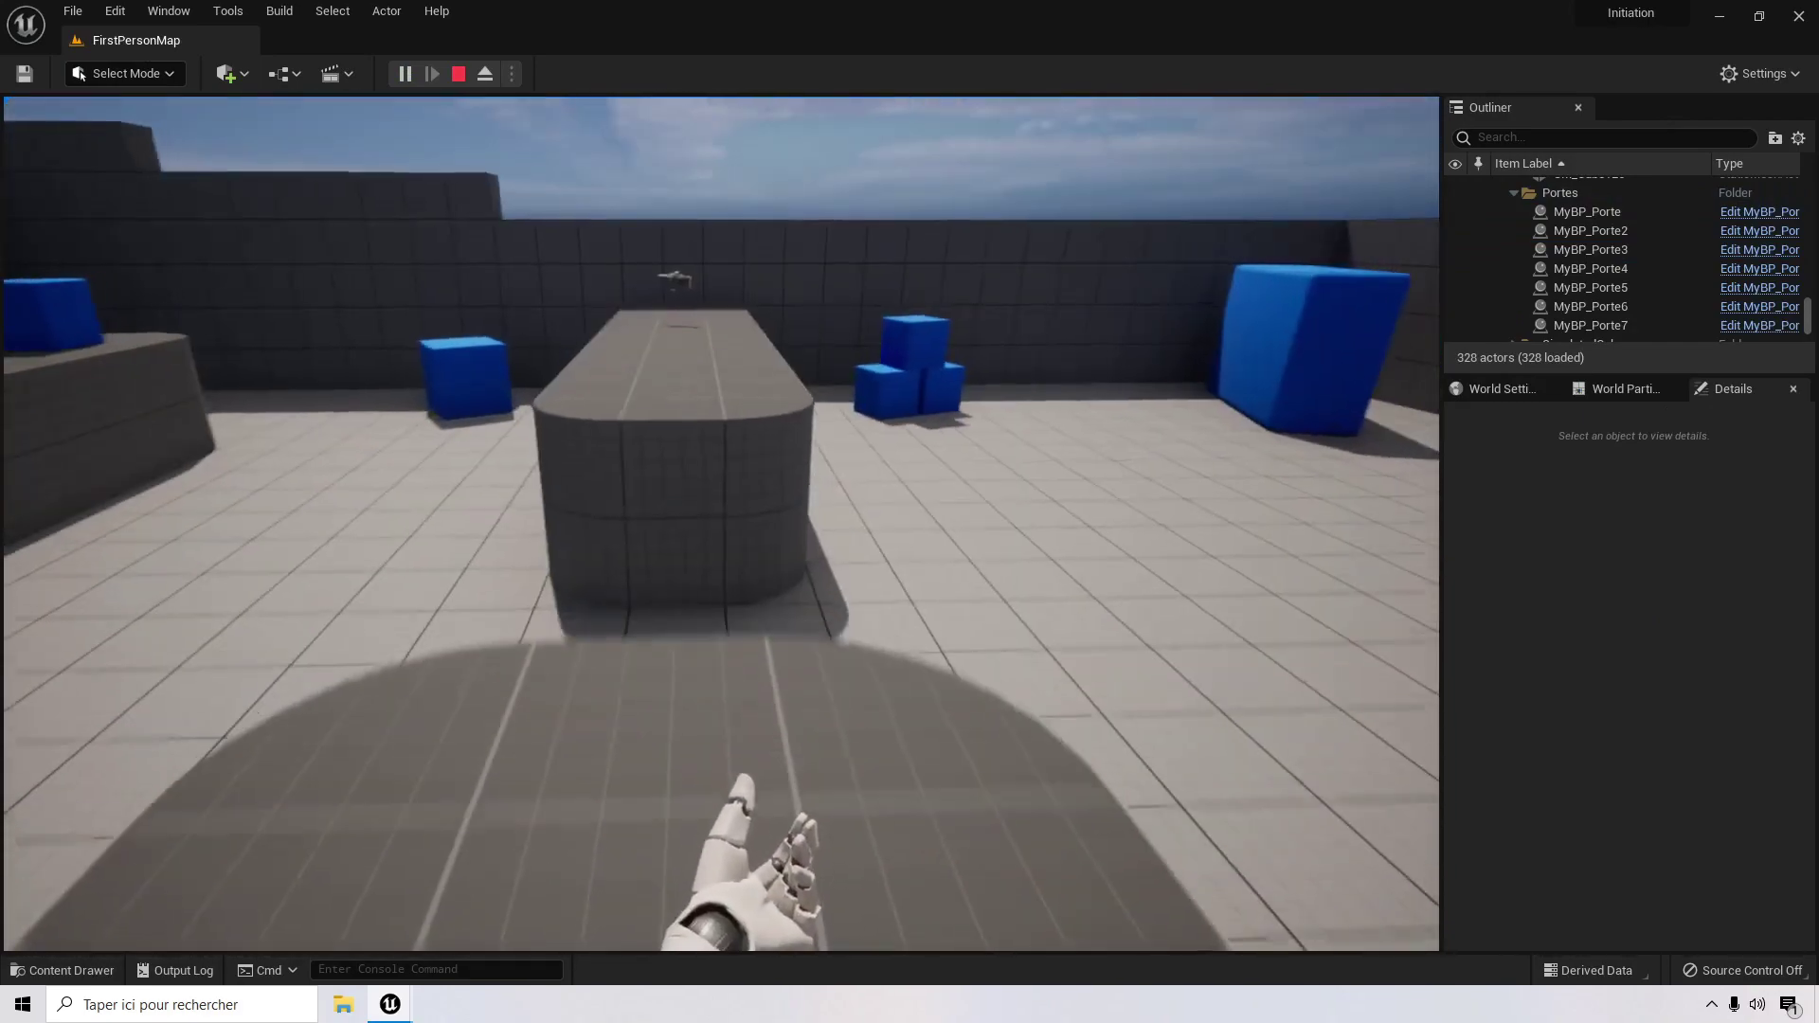
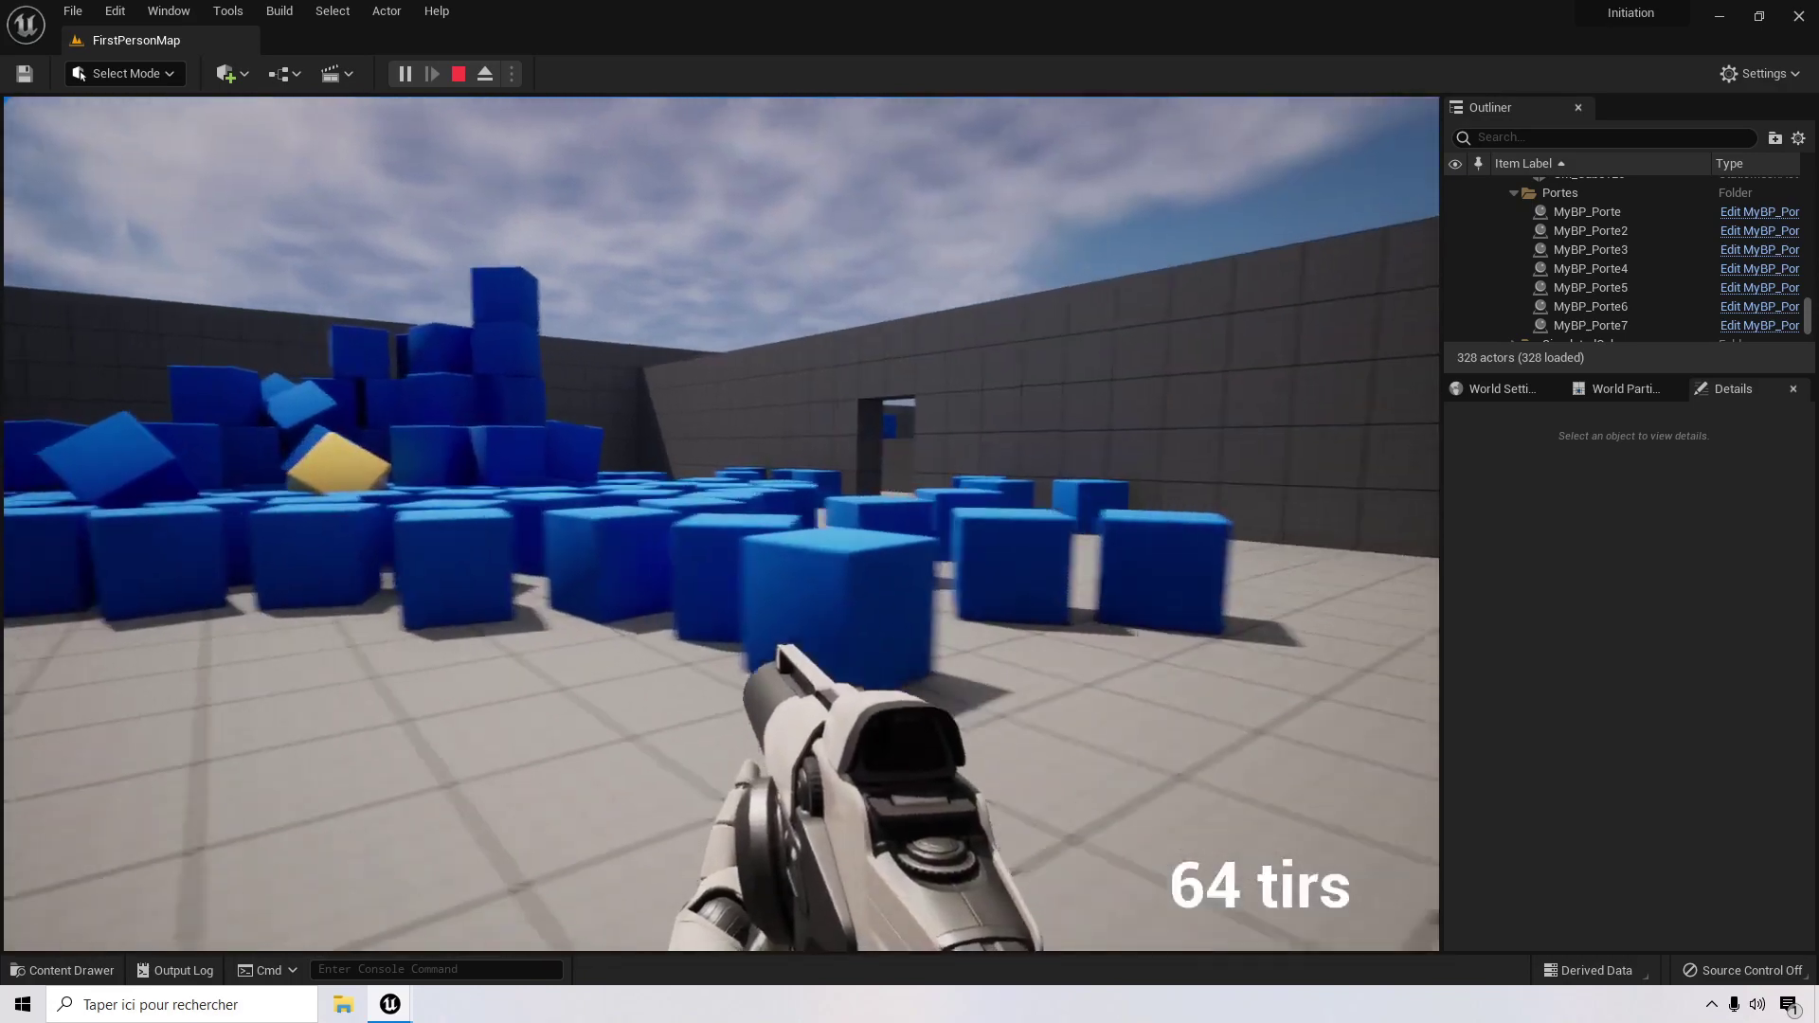
pyautogui.press('Escape')
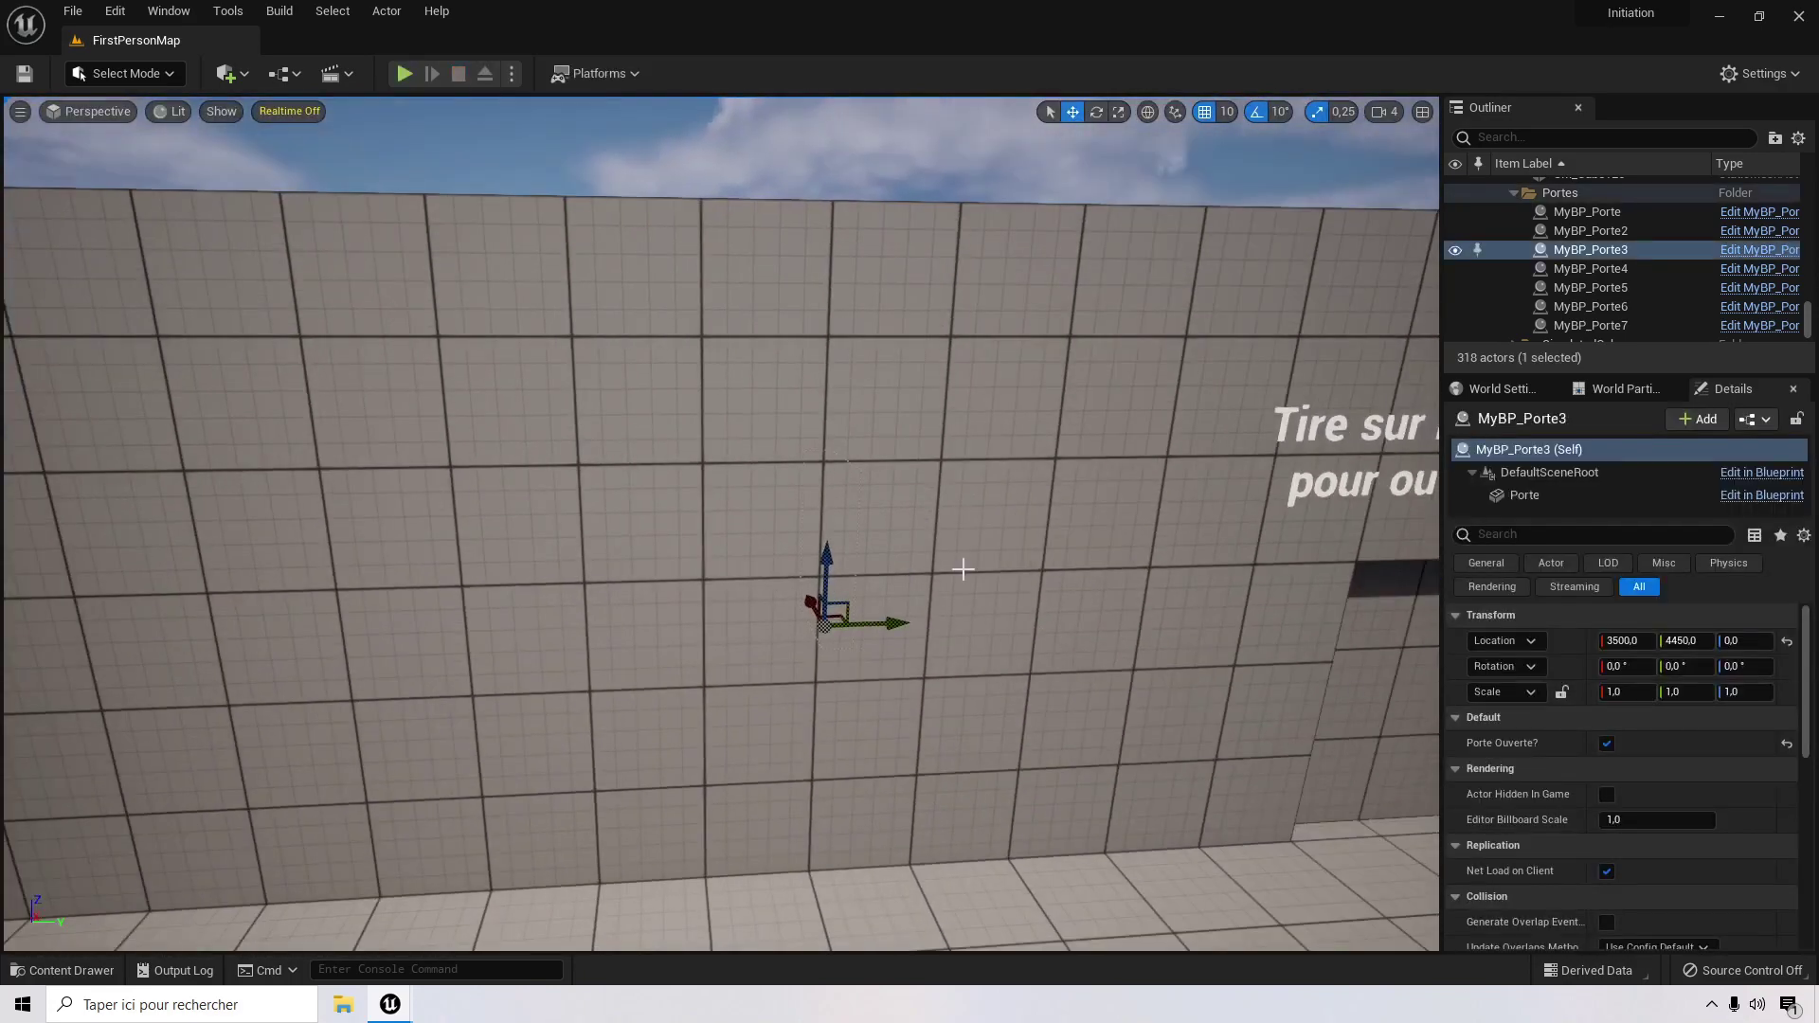
# Step: Raise the wall SM_Cube19, next to the "Tire sur le cube jaune" text, to a Z location of 500
pyautogui.press('f')
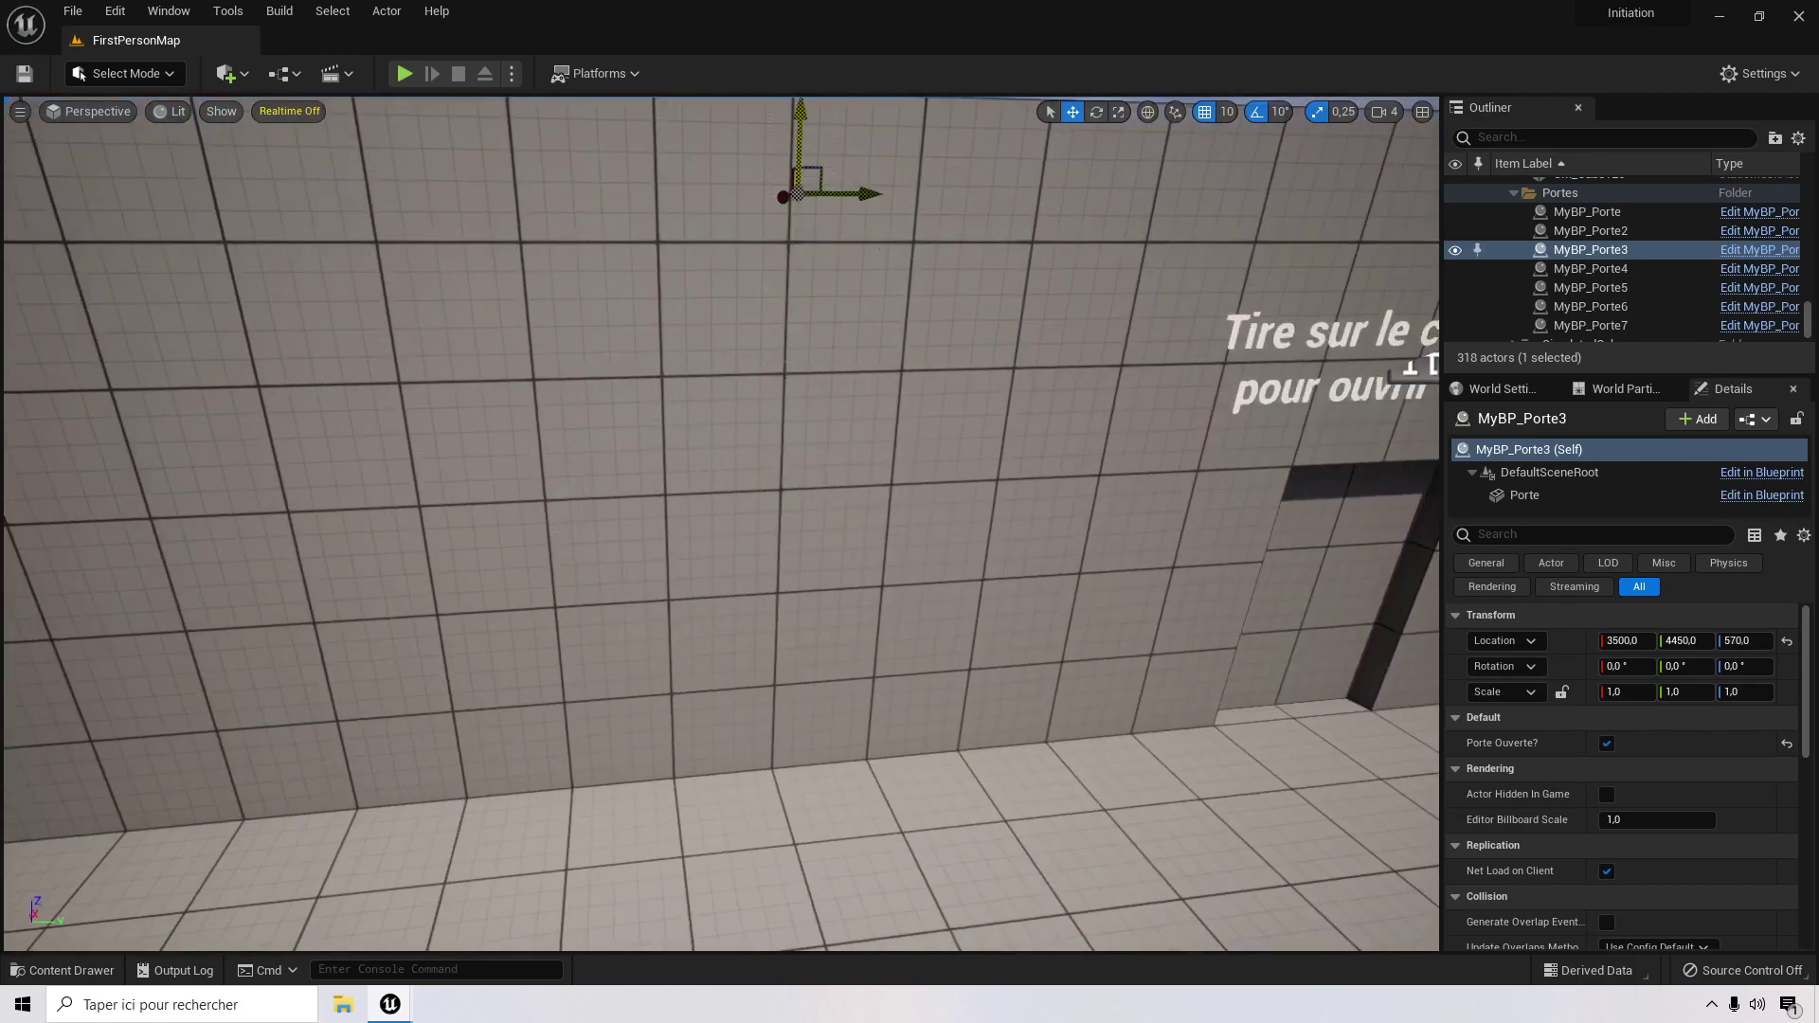
pyautogui.hotkey('ctrl', 'z')
pyautogui.click(528, 699)
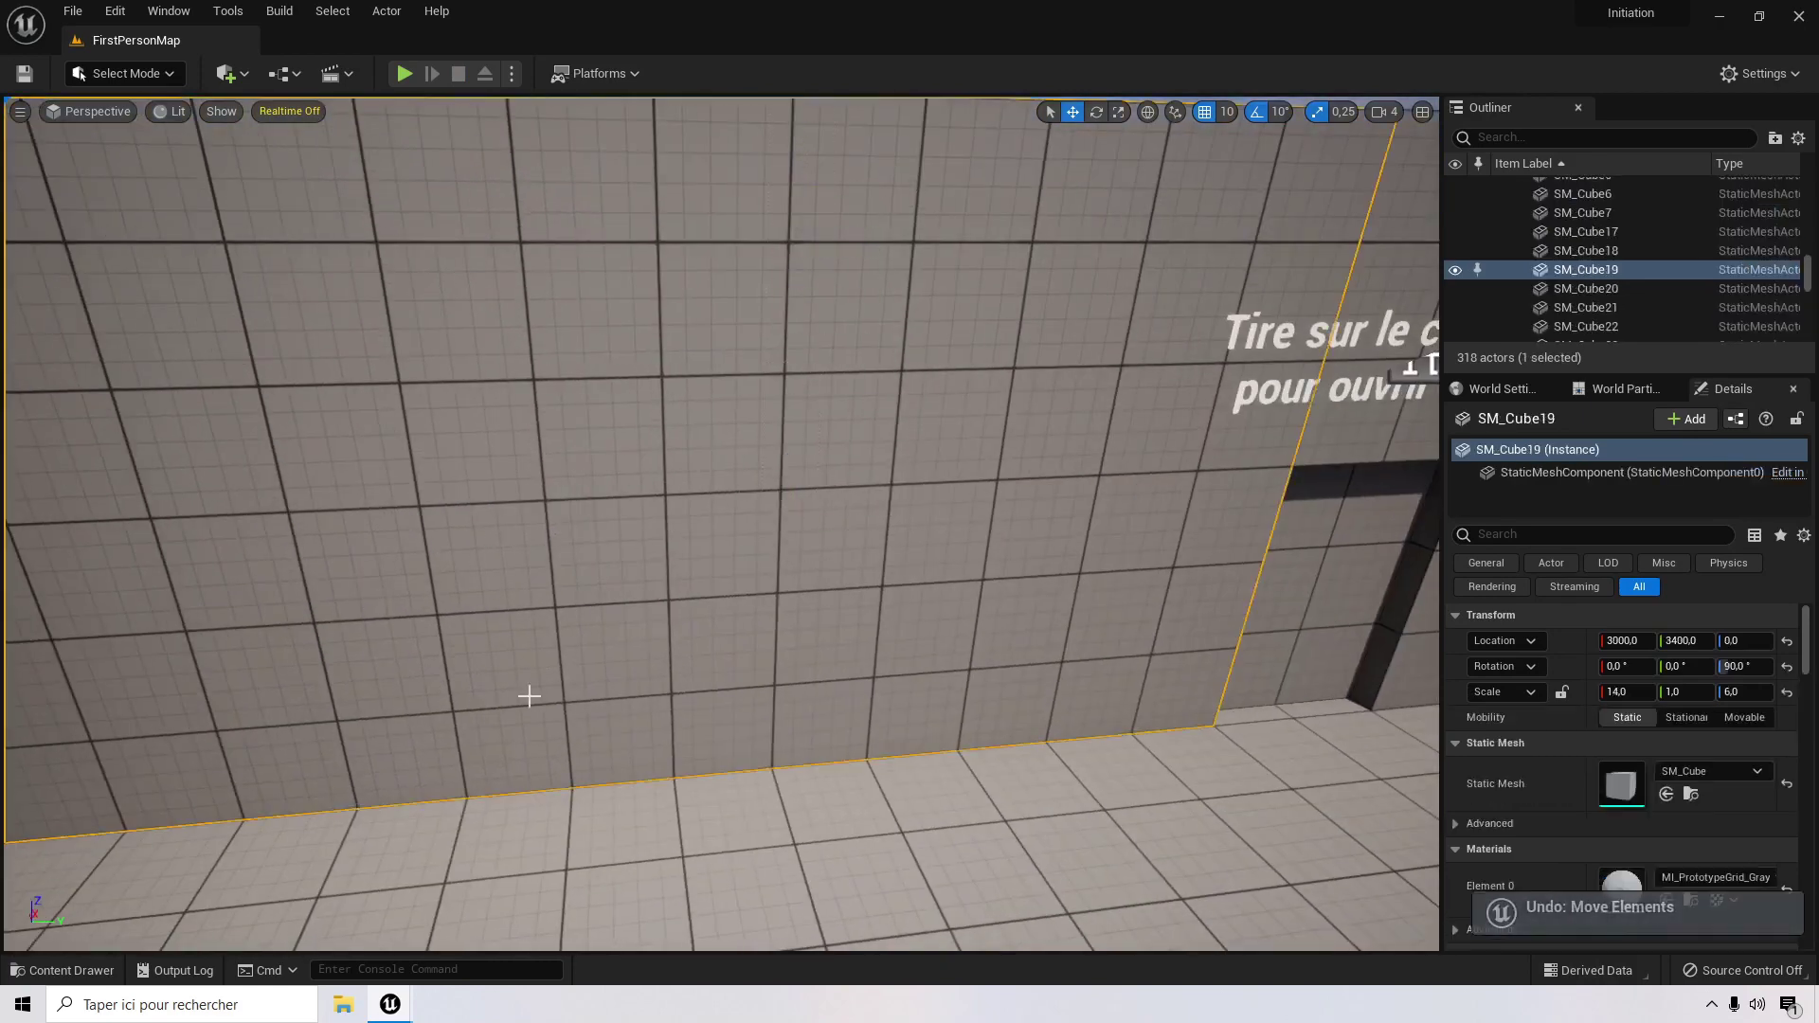
pyautogui.moveTo(695, 513); pyautogui.dragTo(544, 531, button='right')
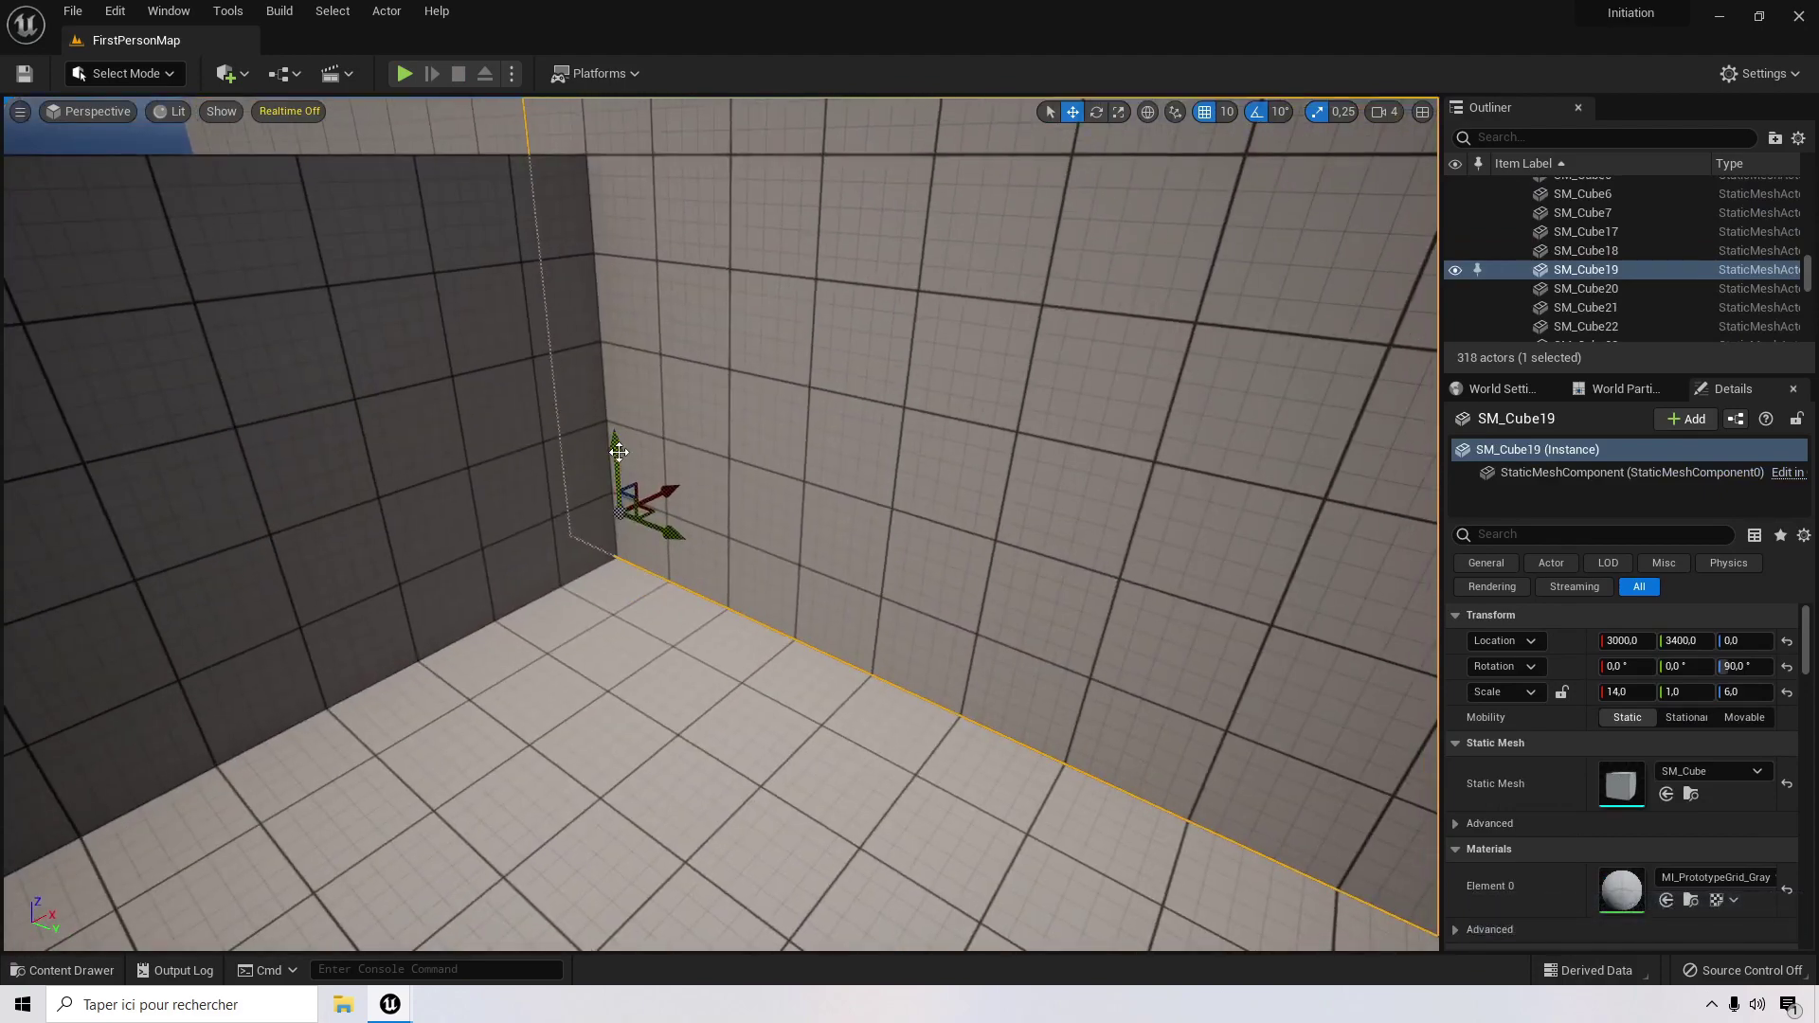
pyautogui.moveTo(618, 450); pyautogui.dragTo(597, 123)
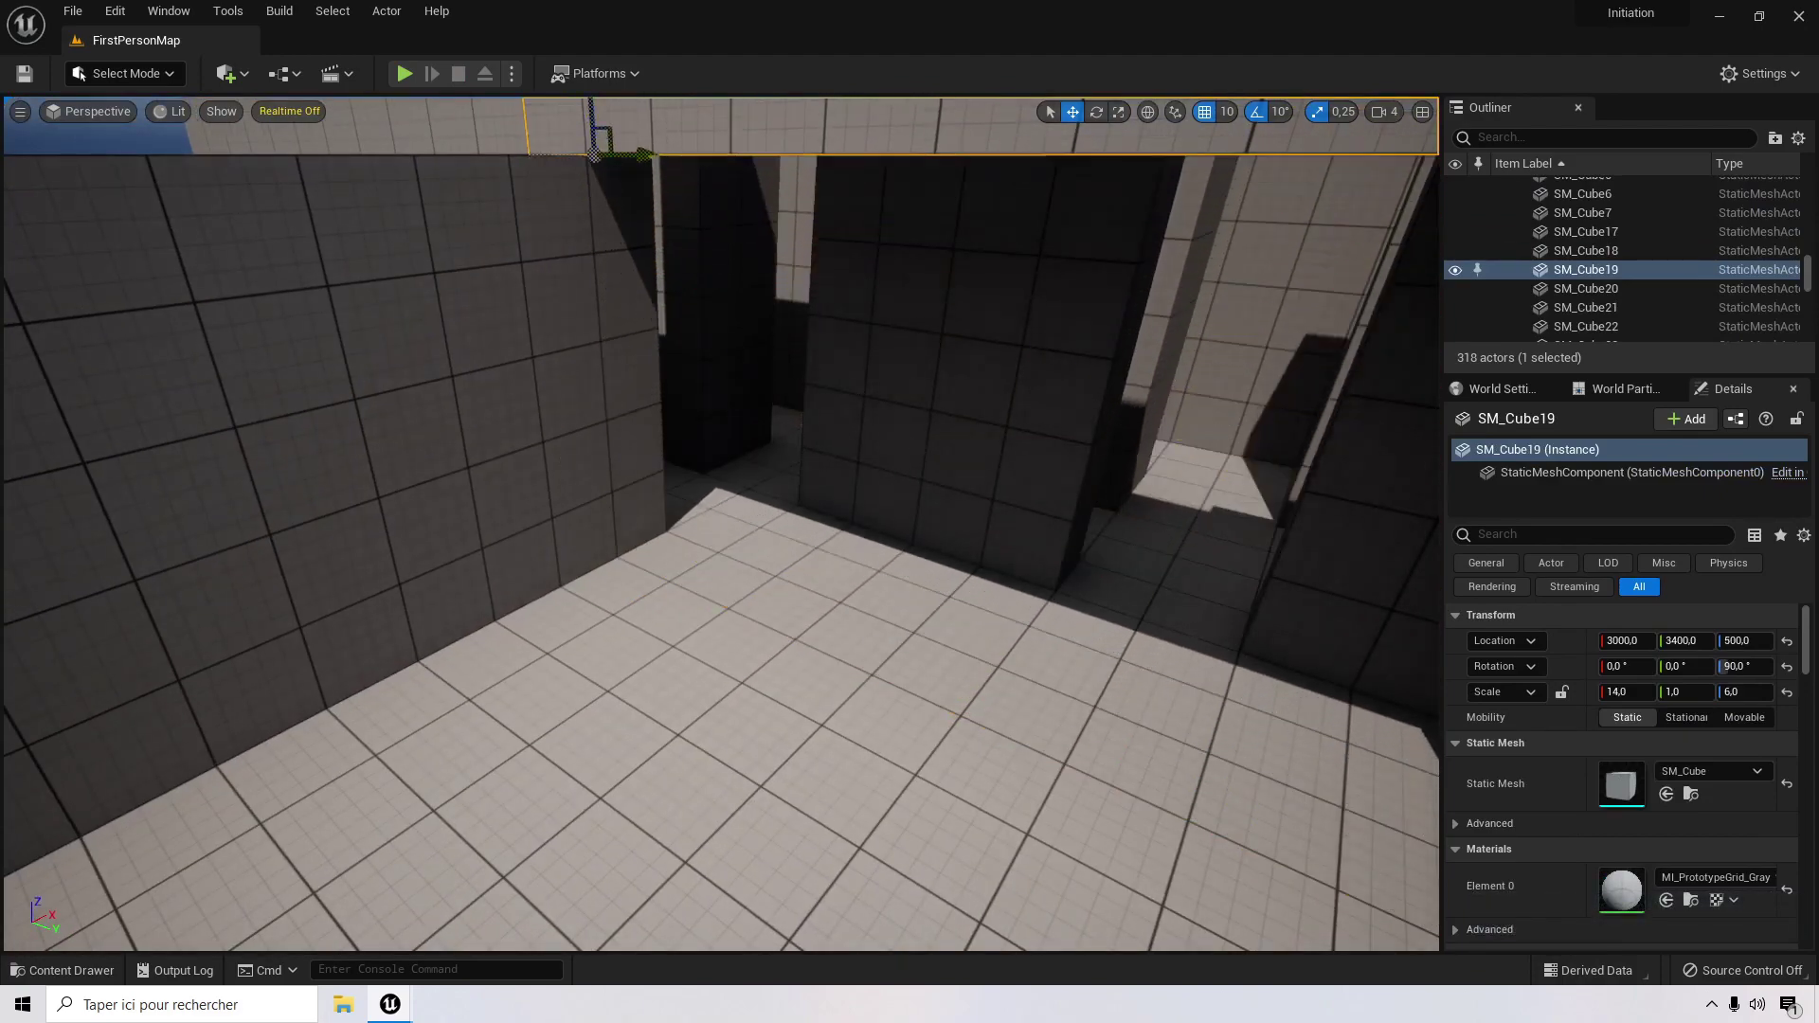
pyautogui.moveTo(805, 474); pyautogui.dragTo(978, 568, button='right')
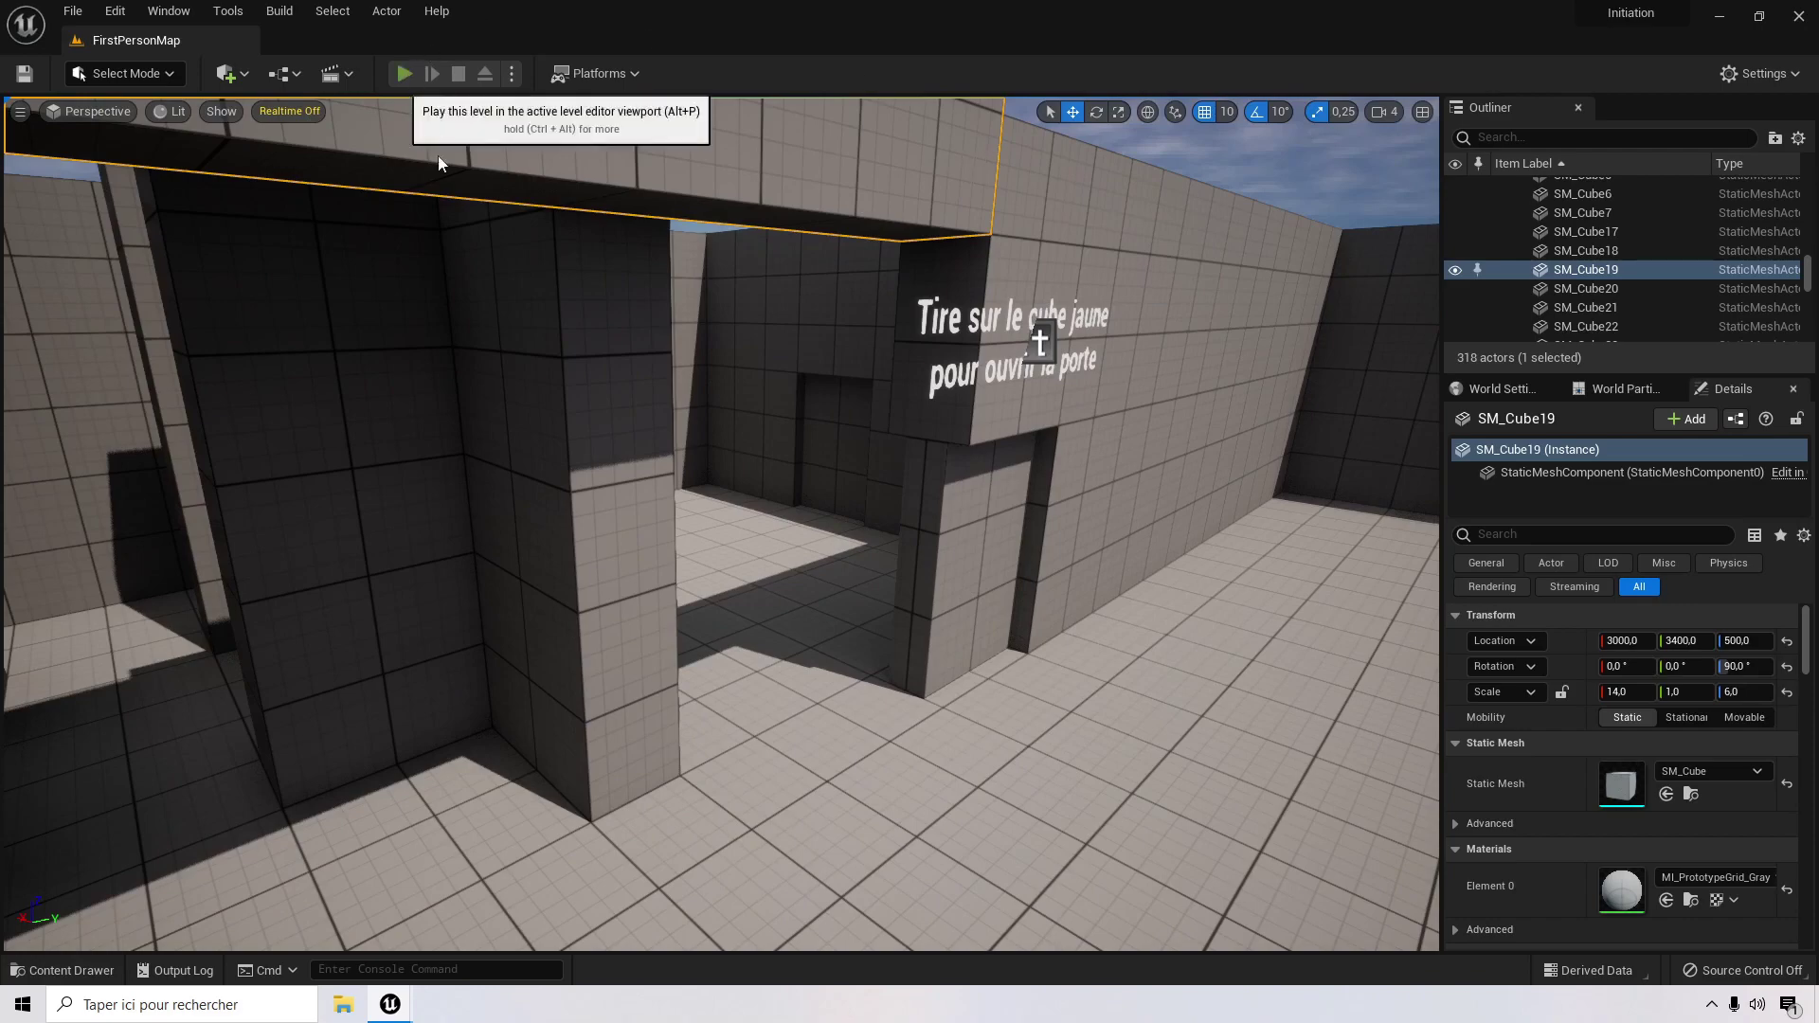
# Step: Play the level again and walk under the raised wall into the small room to check its doors' starting state
pyautogui.click(407, 73)
pyautogui.press('w')
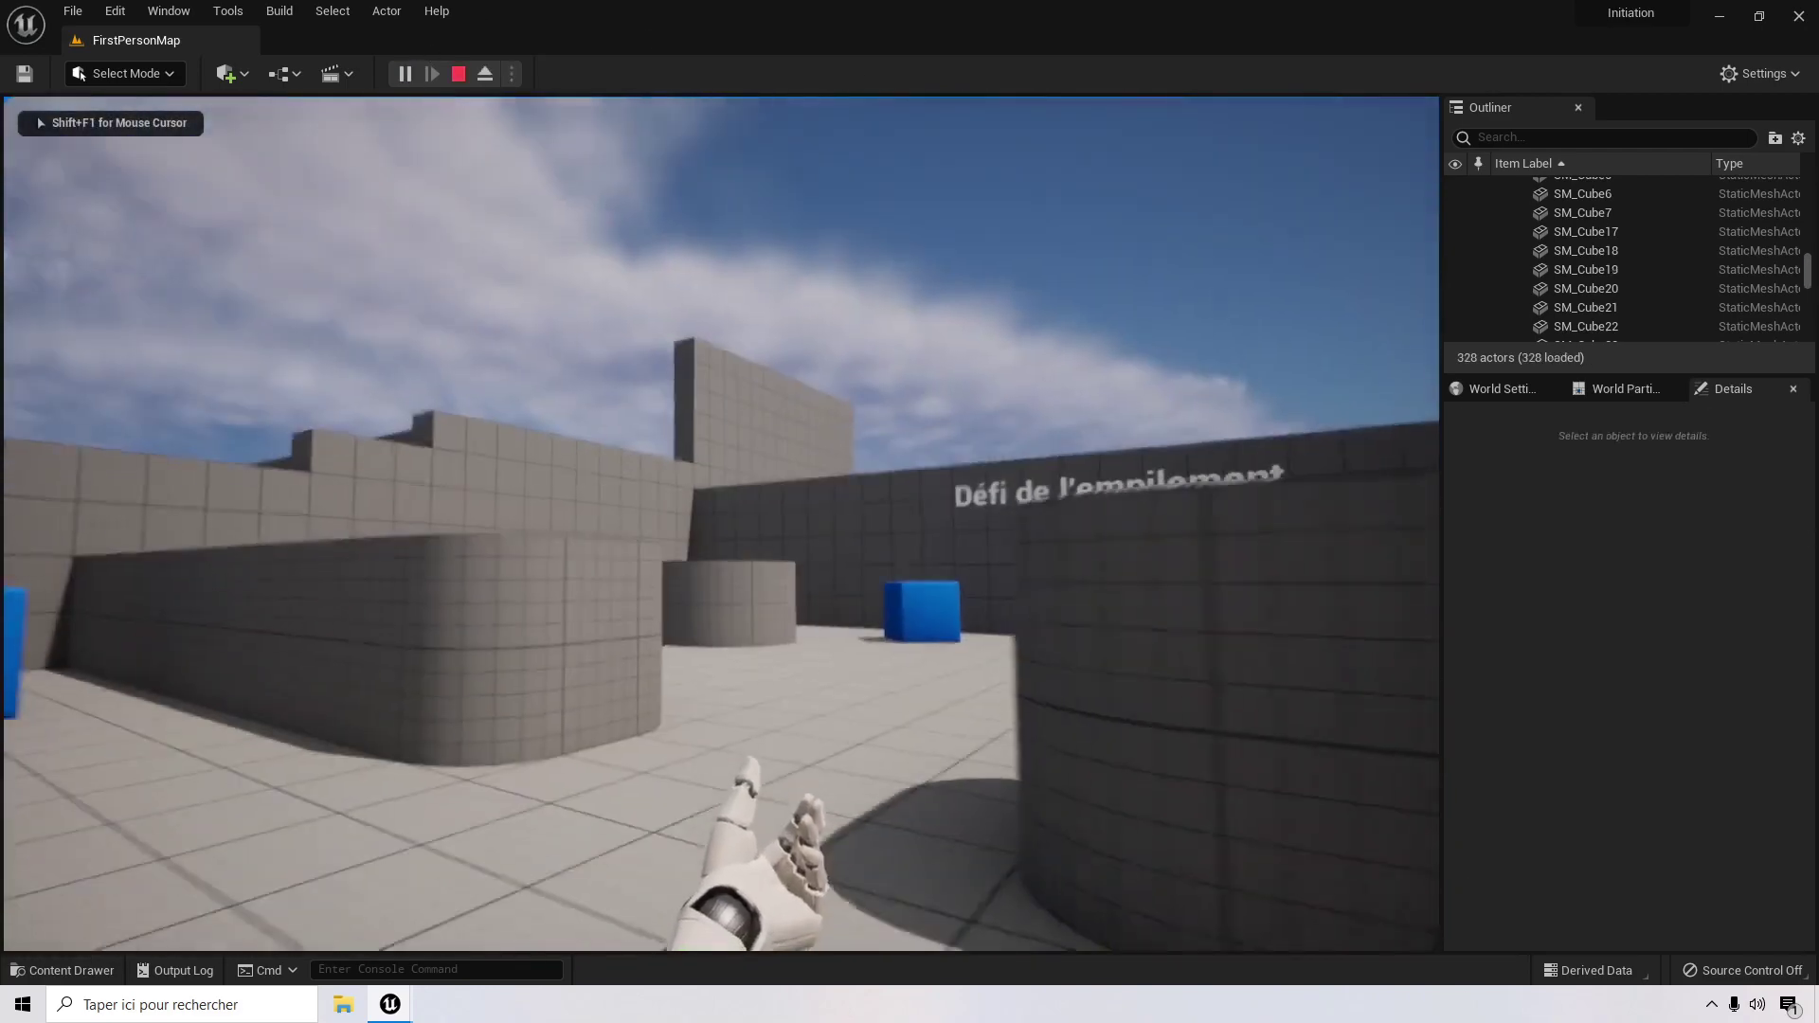
pyautogui.press('w')
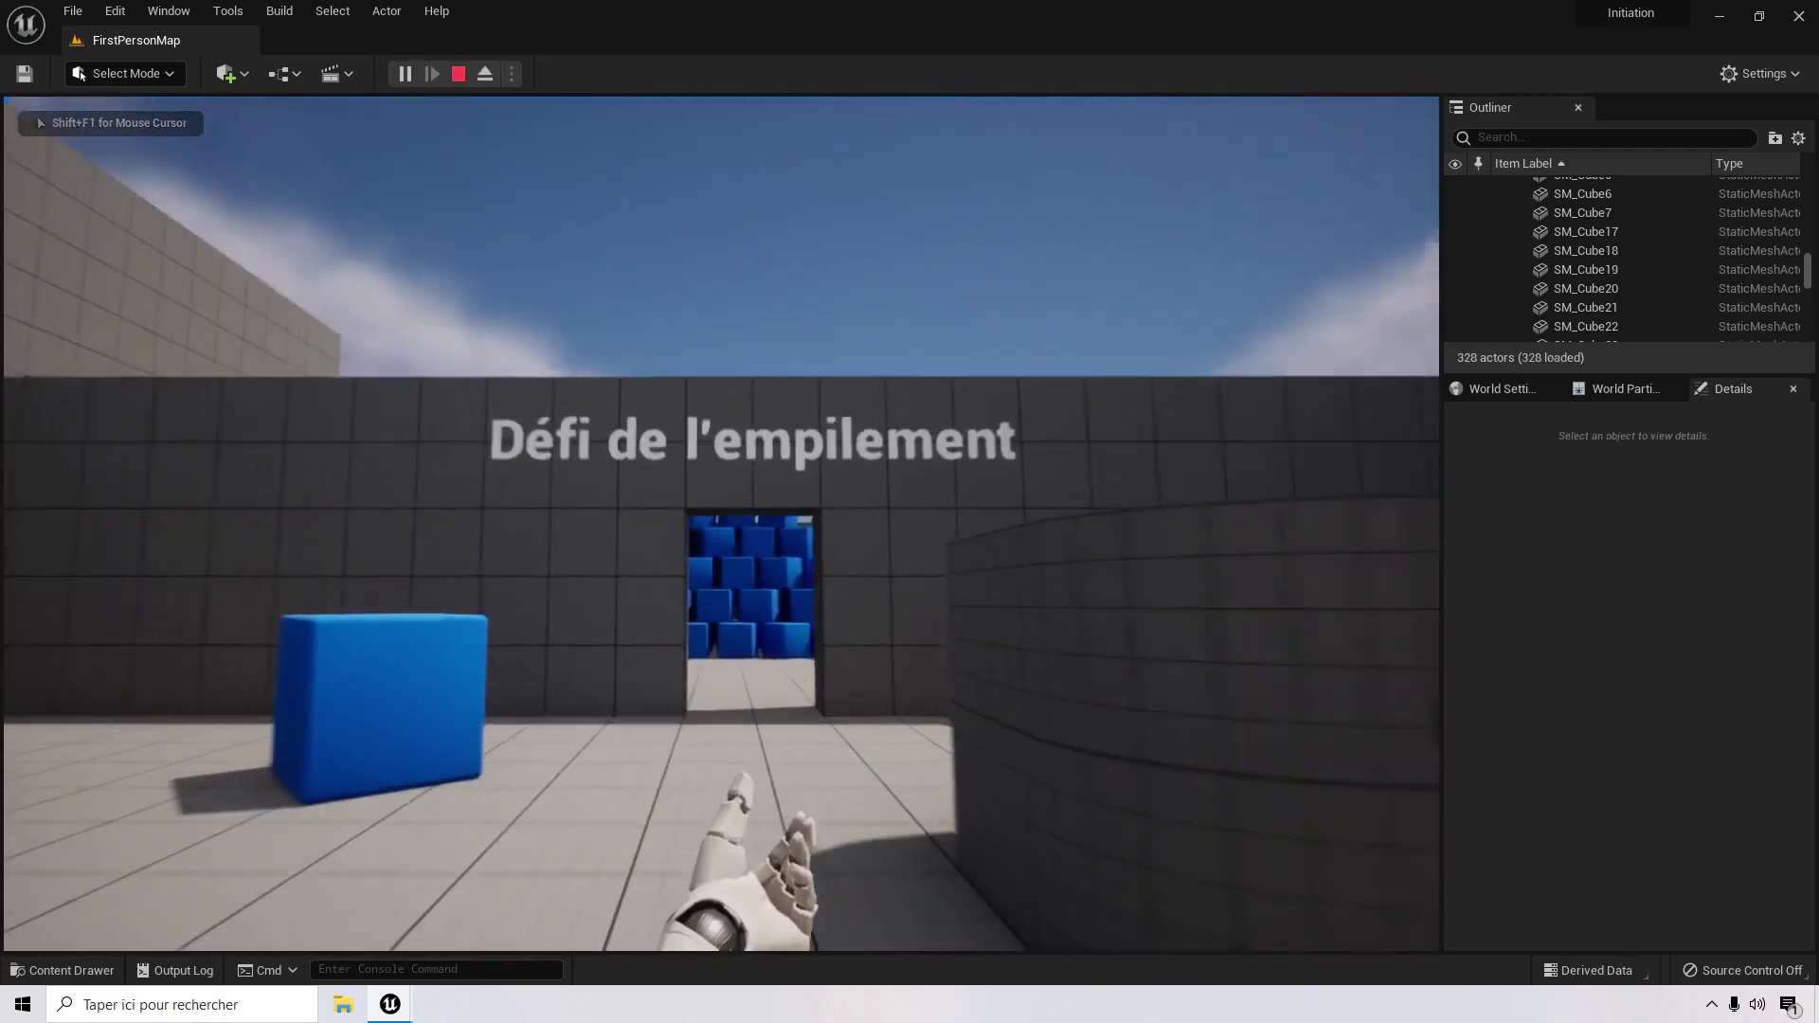
pyautogui.press('w')
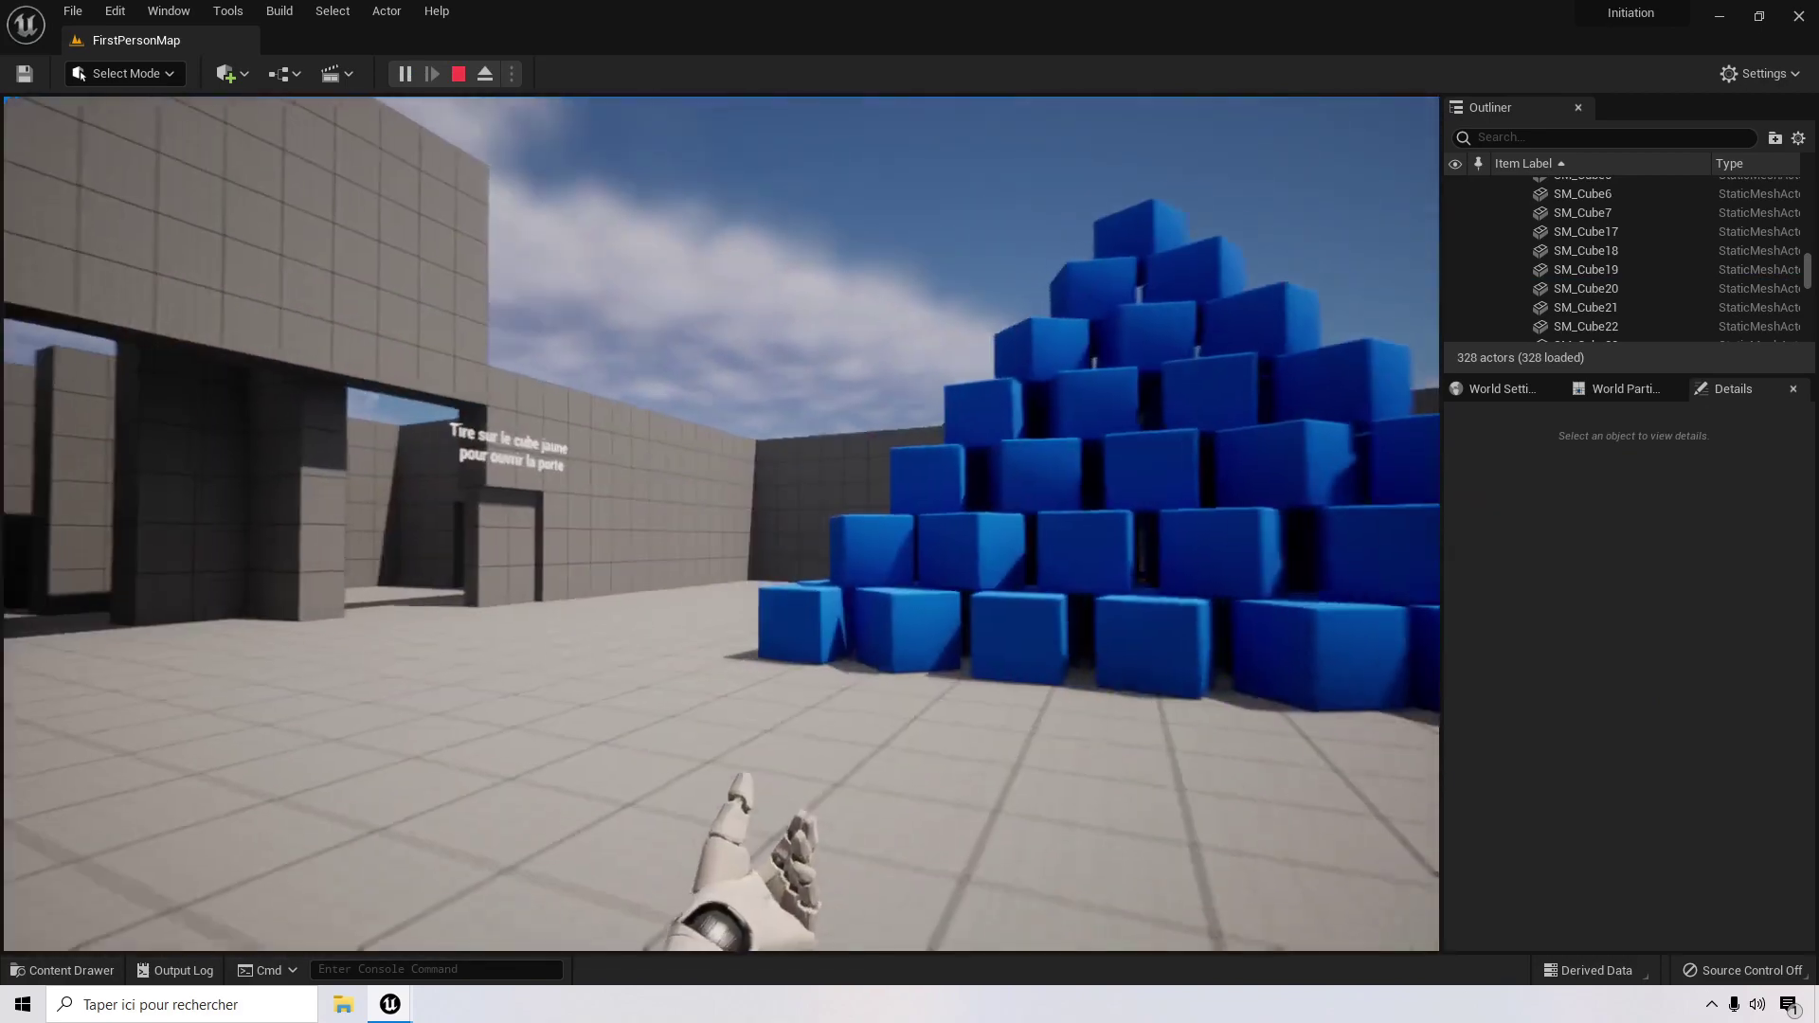
pyautogui.press('w')
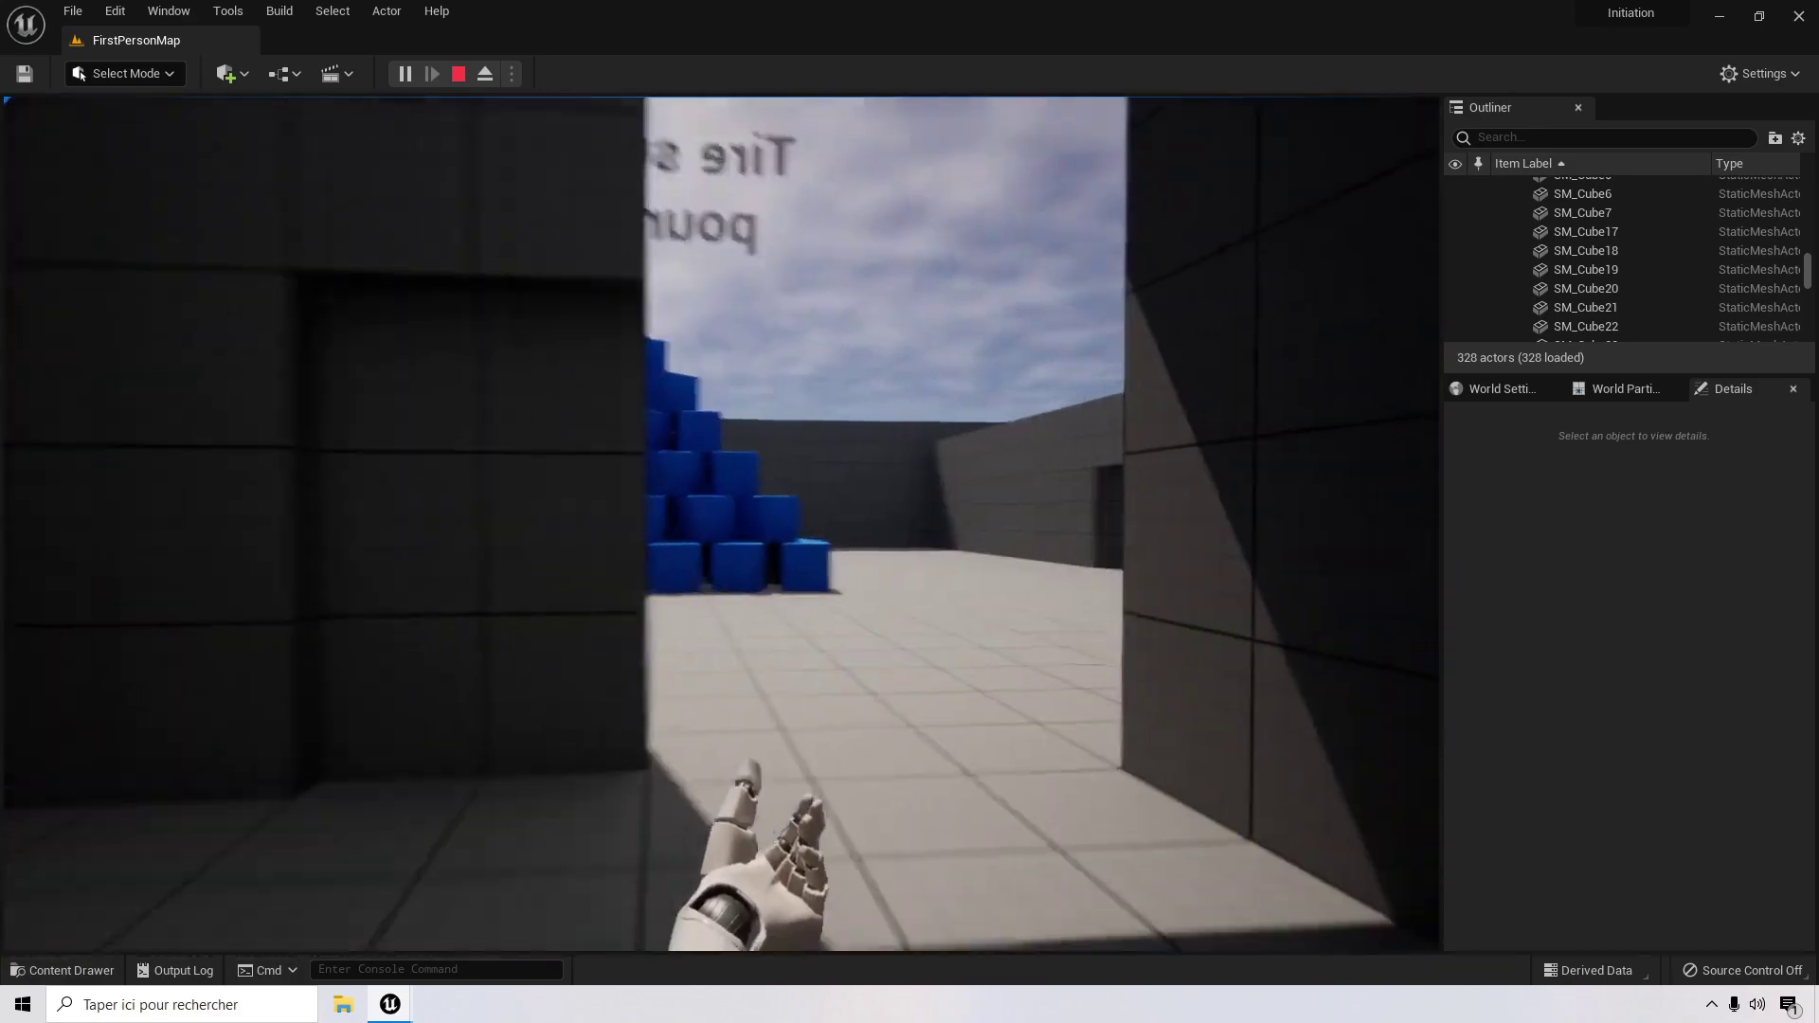
pyautogui.press('w')
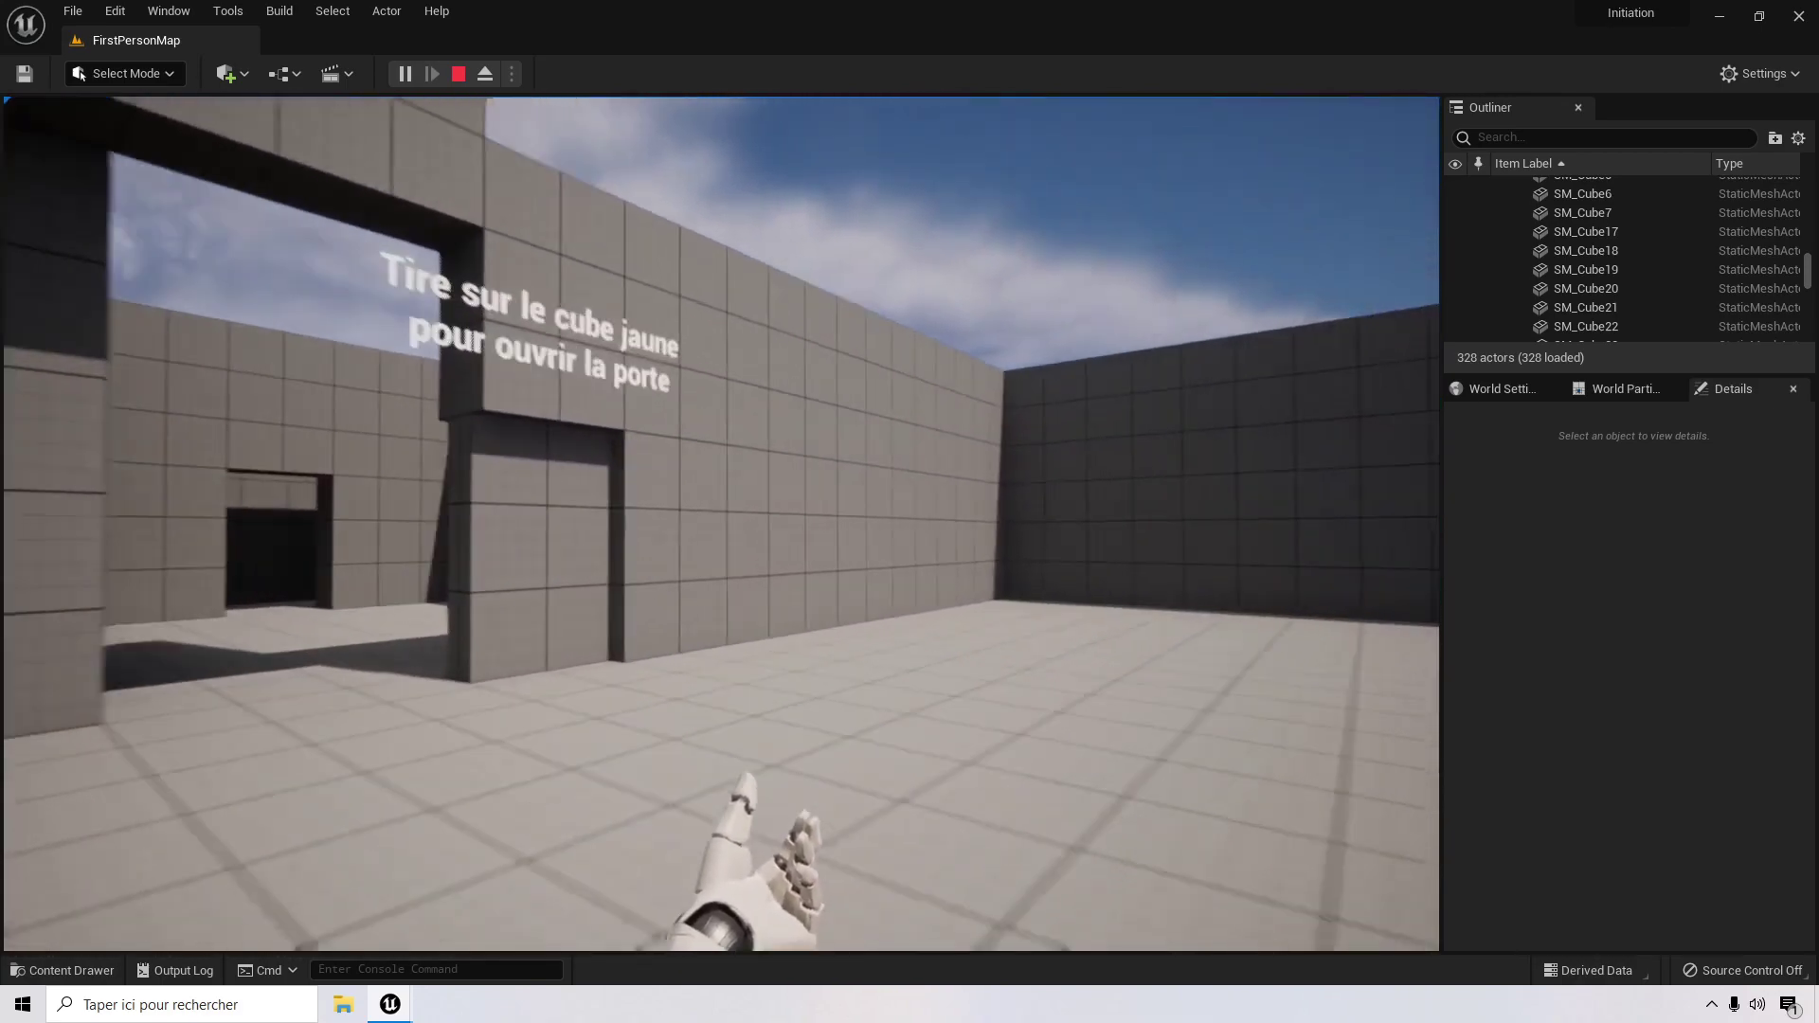
pyautogui.press('w')
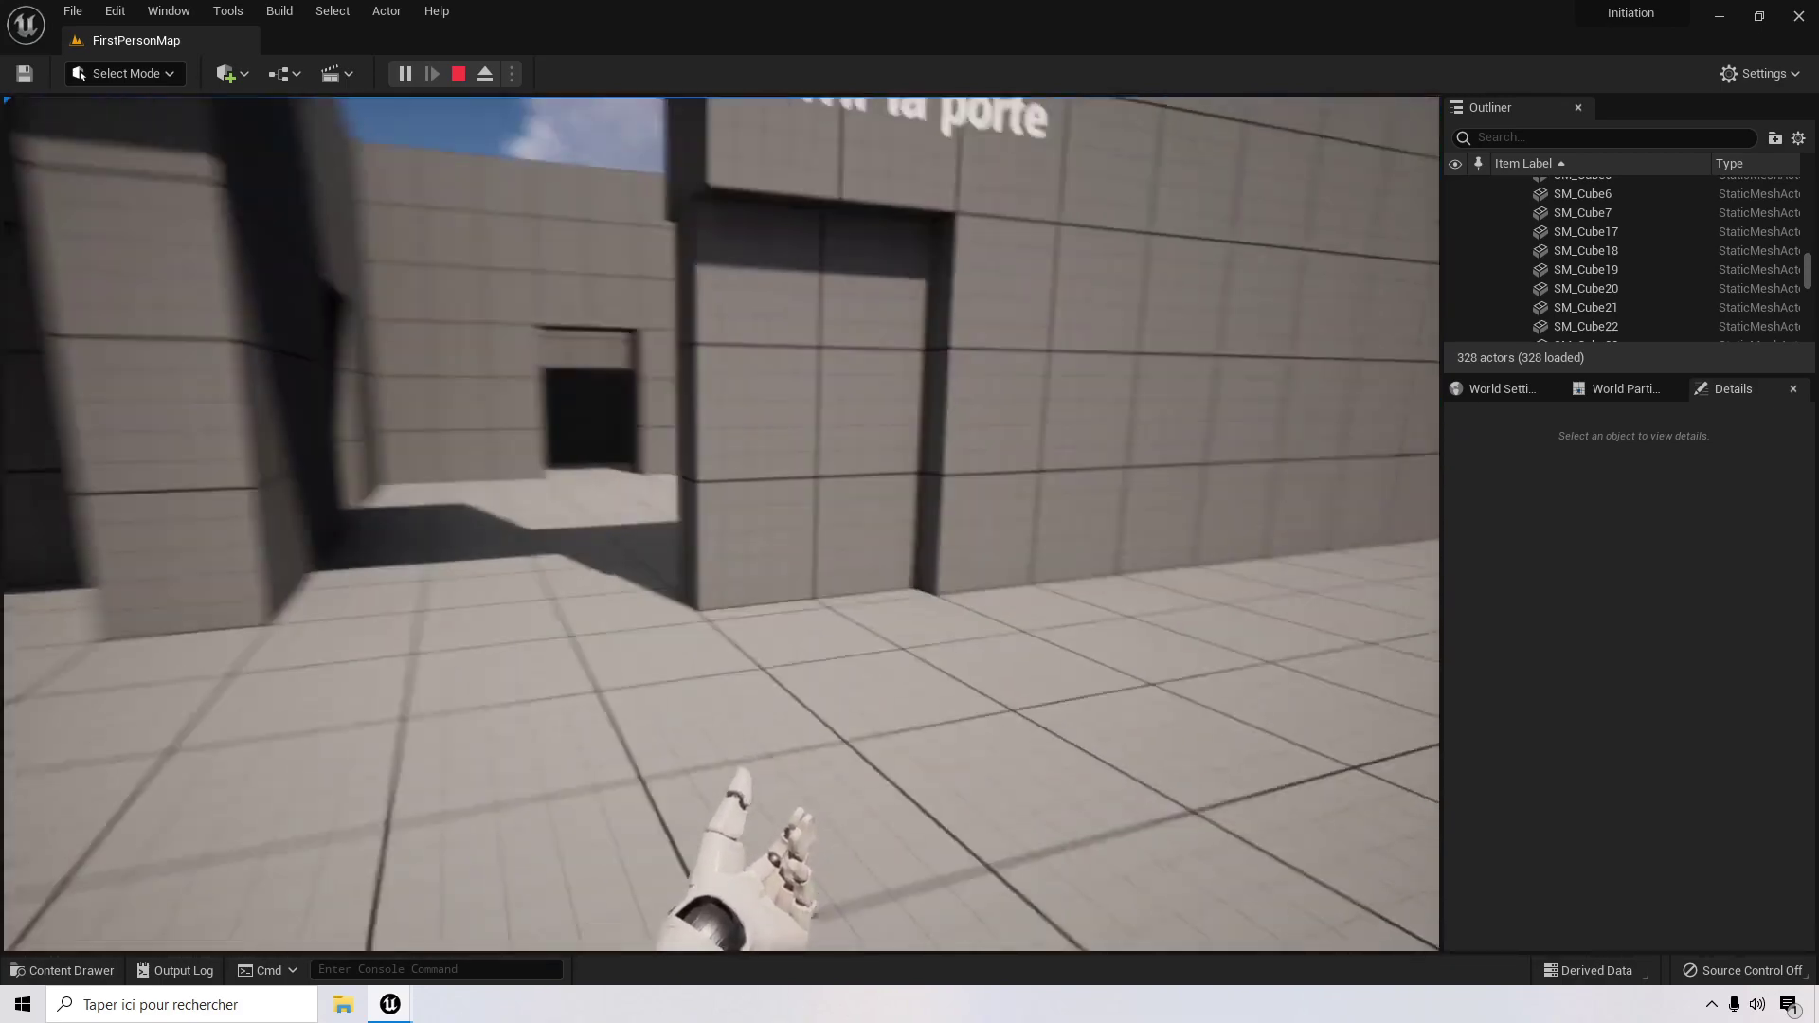
pyautogui.press('w')
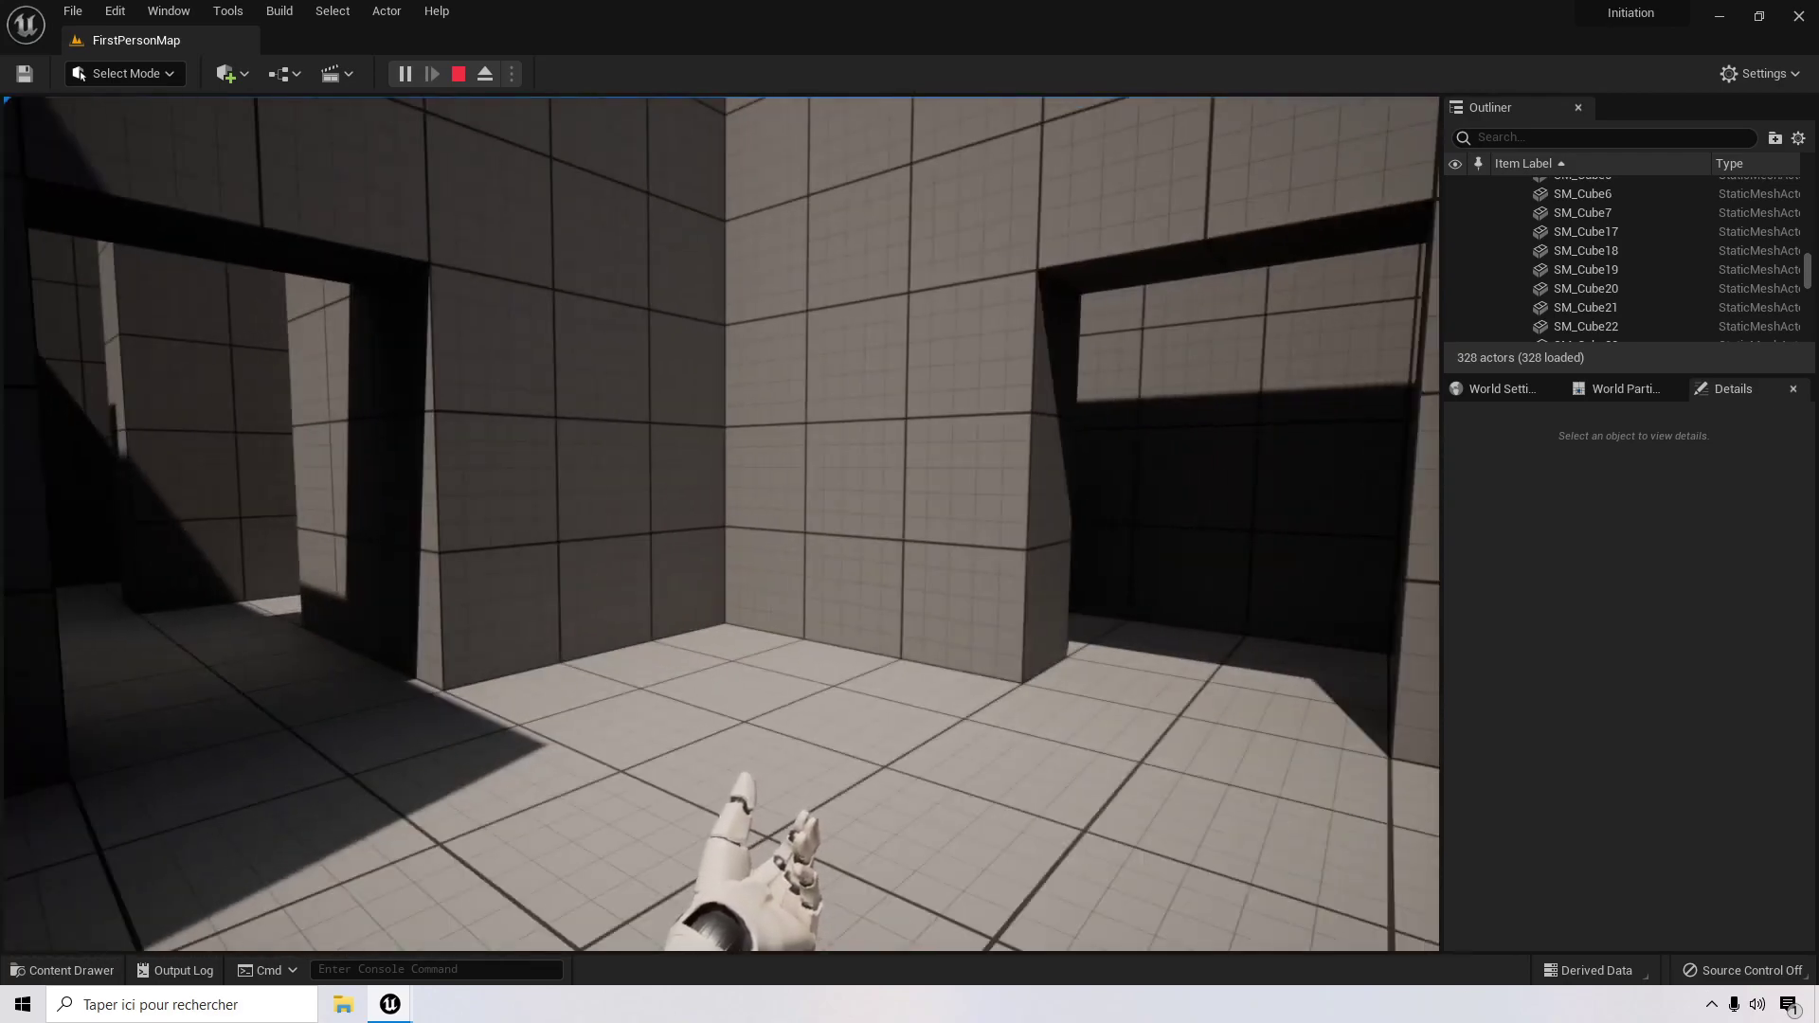
# Step: Walk out through one of the small room's doorways and come back in to test the passage
pyautogui.press('w')
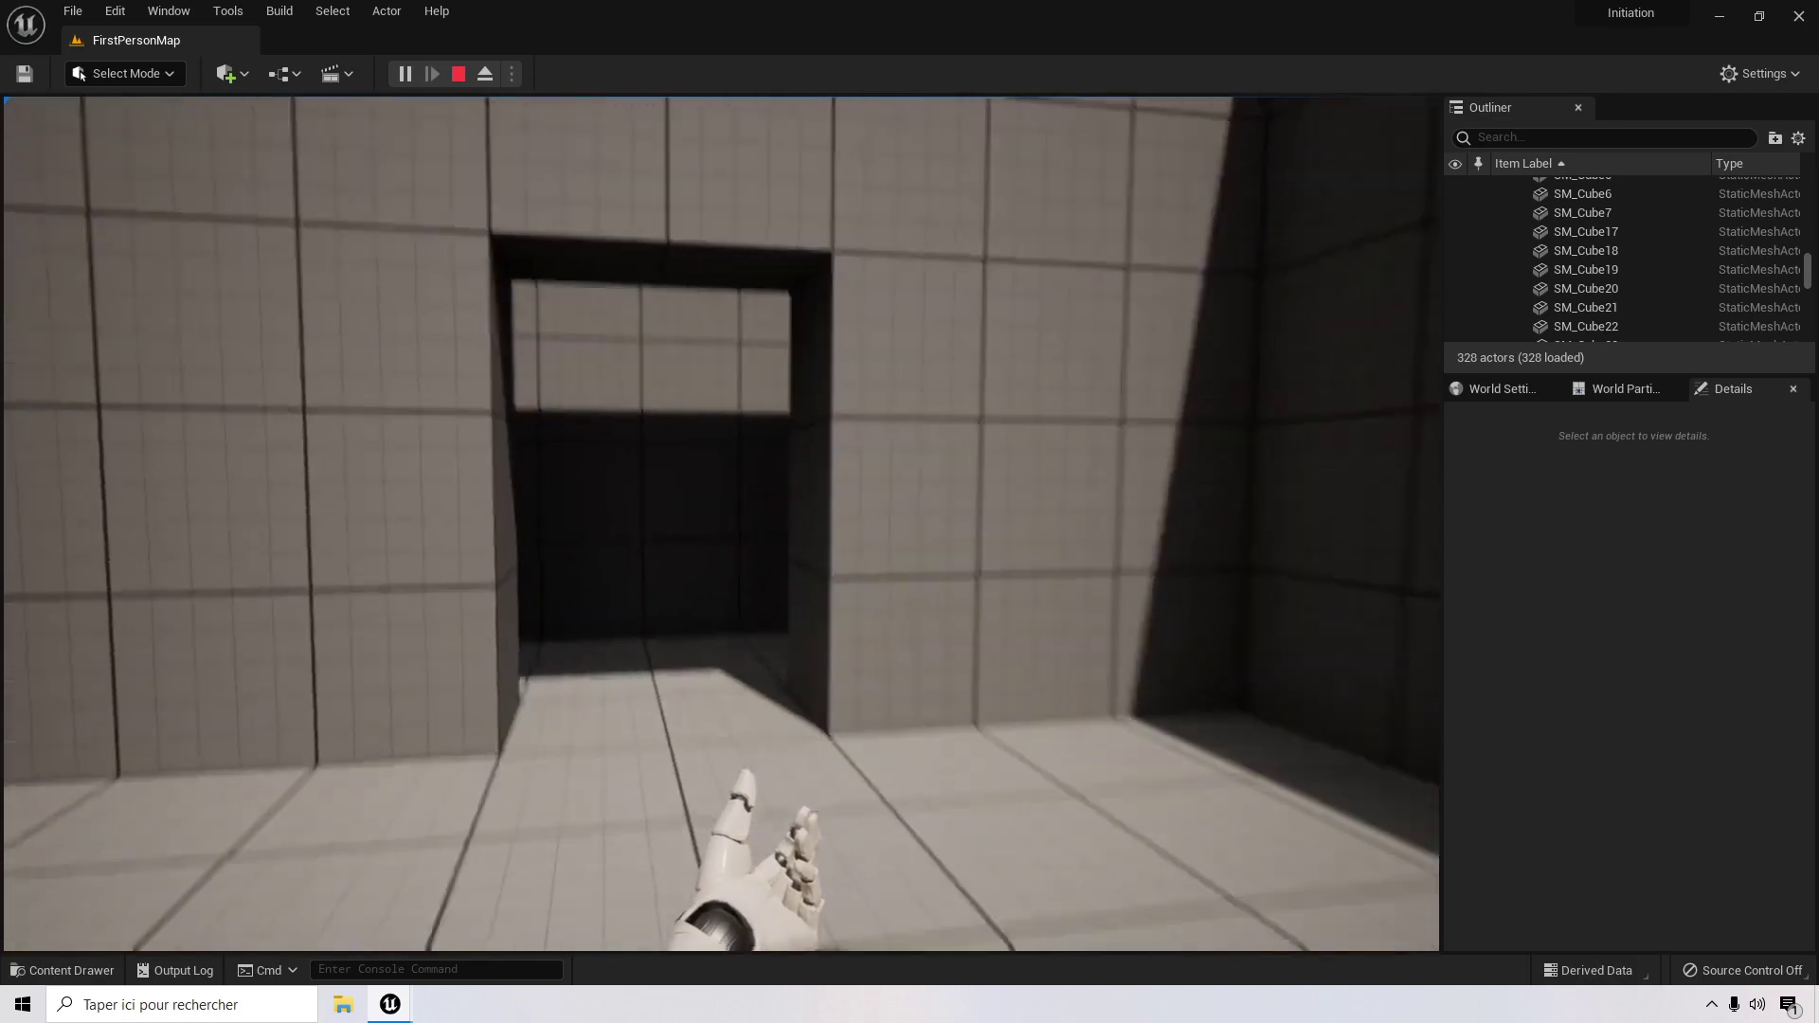
pyautogui.press('w')
pyautogui.press('w')
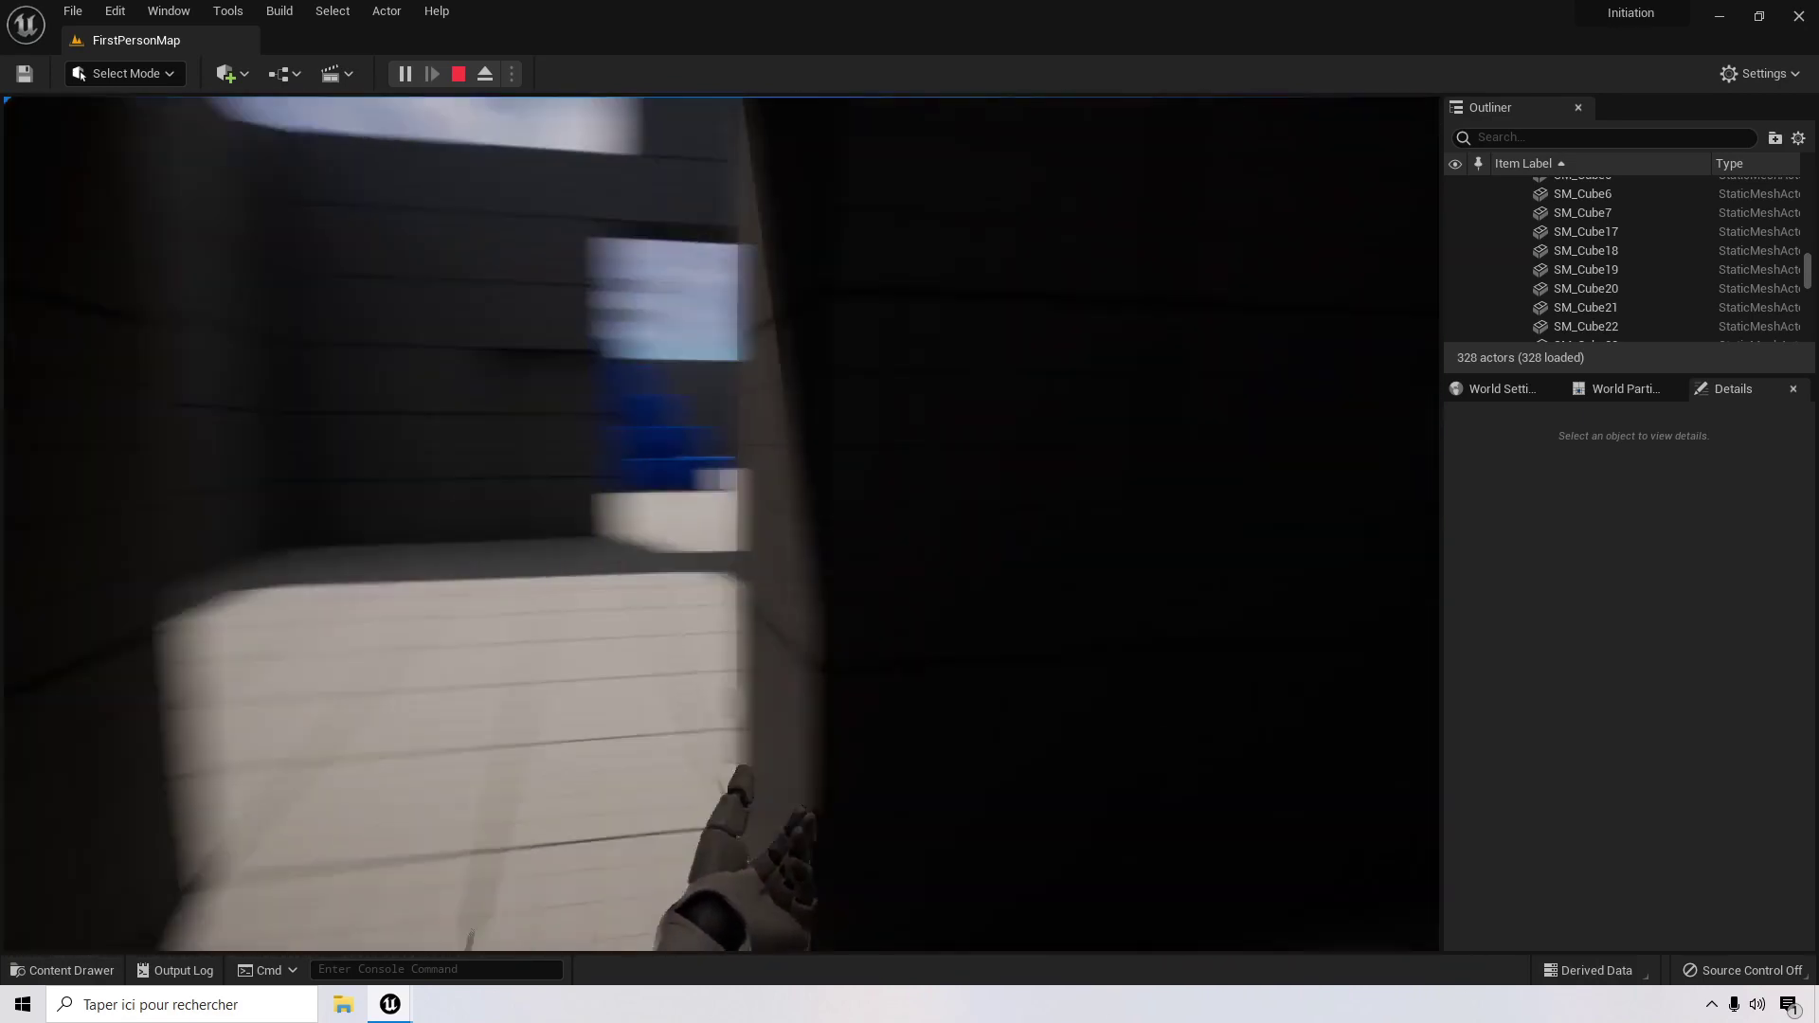
pyautogui.press('w')
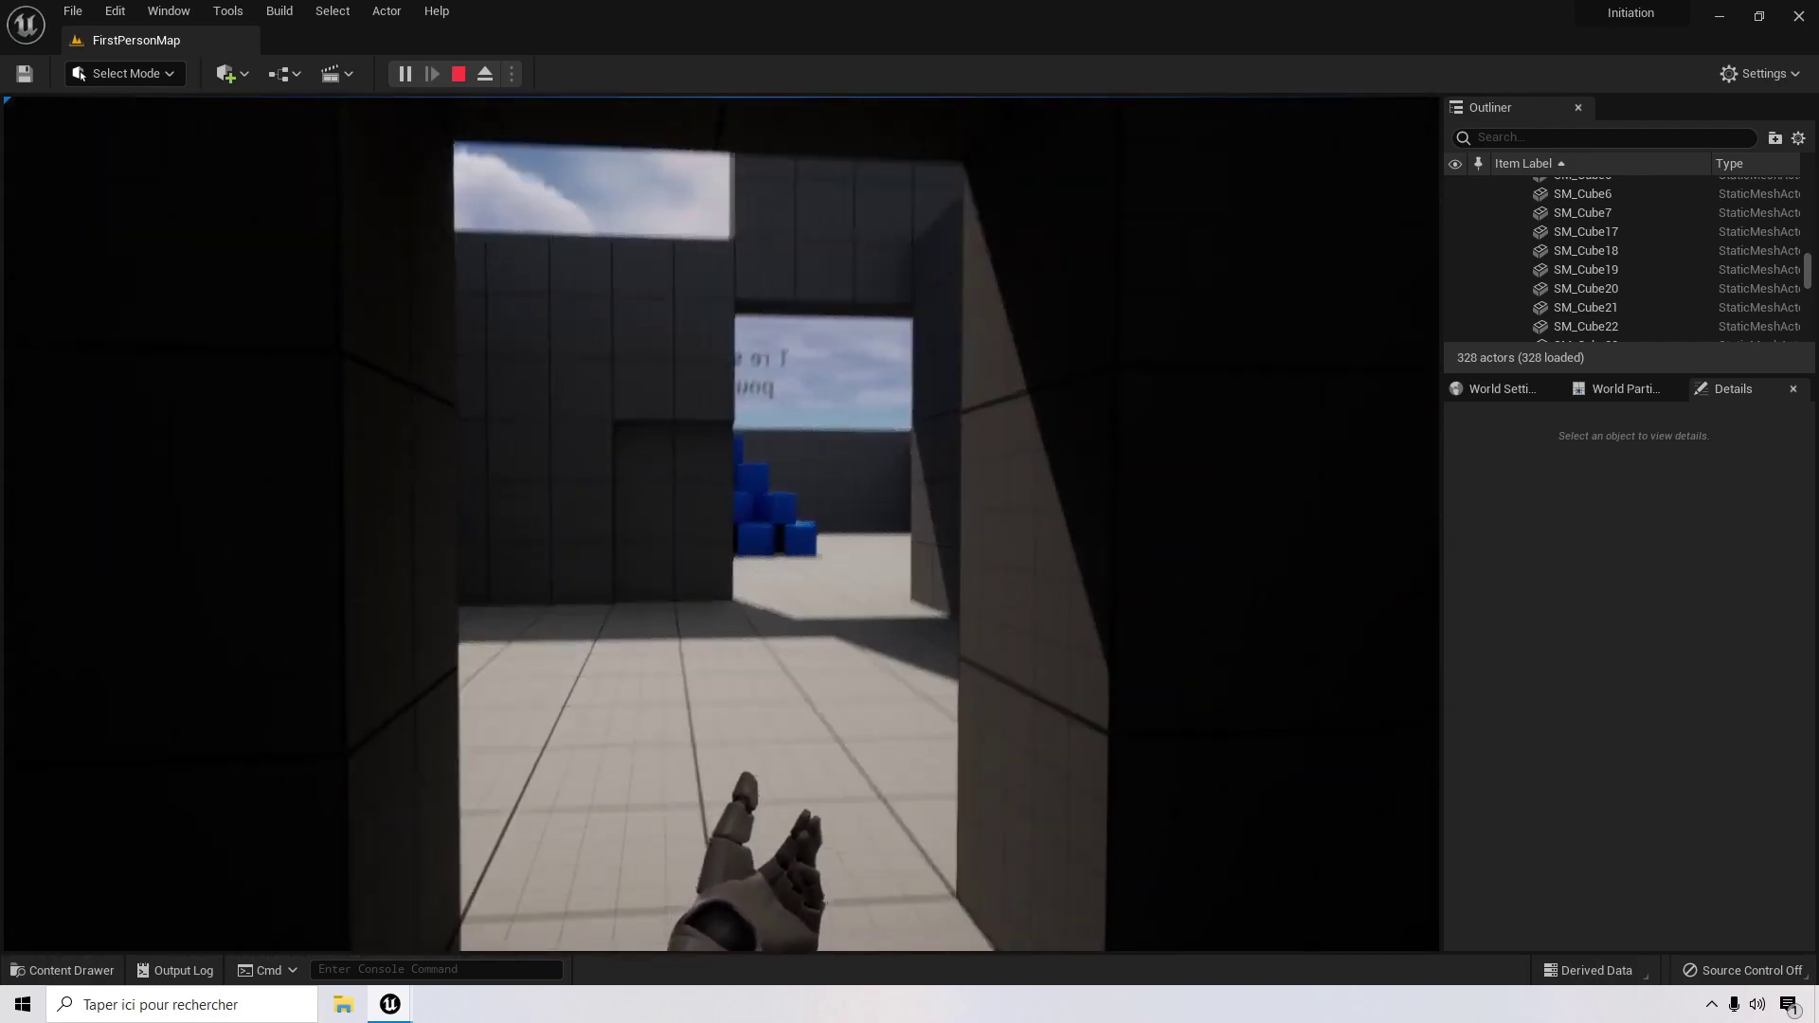
pyautogui.press('d')
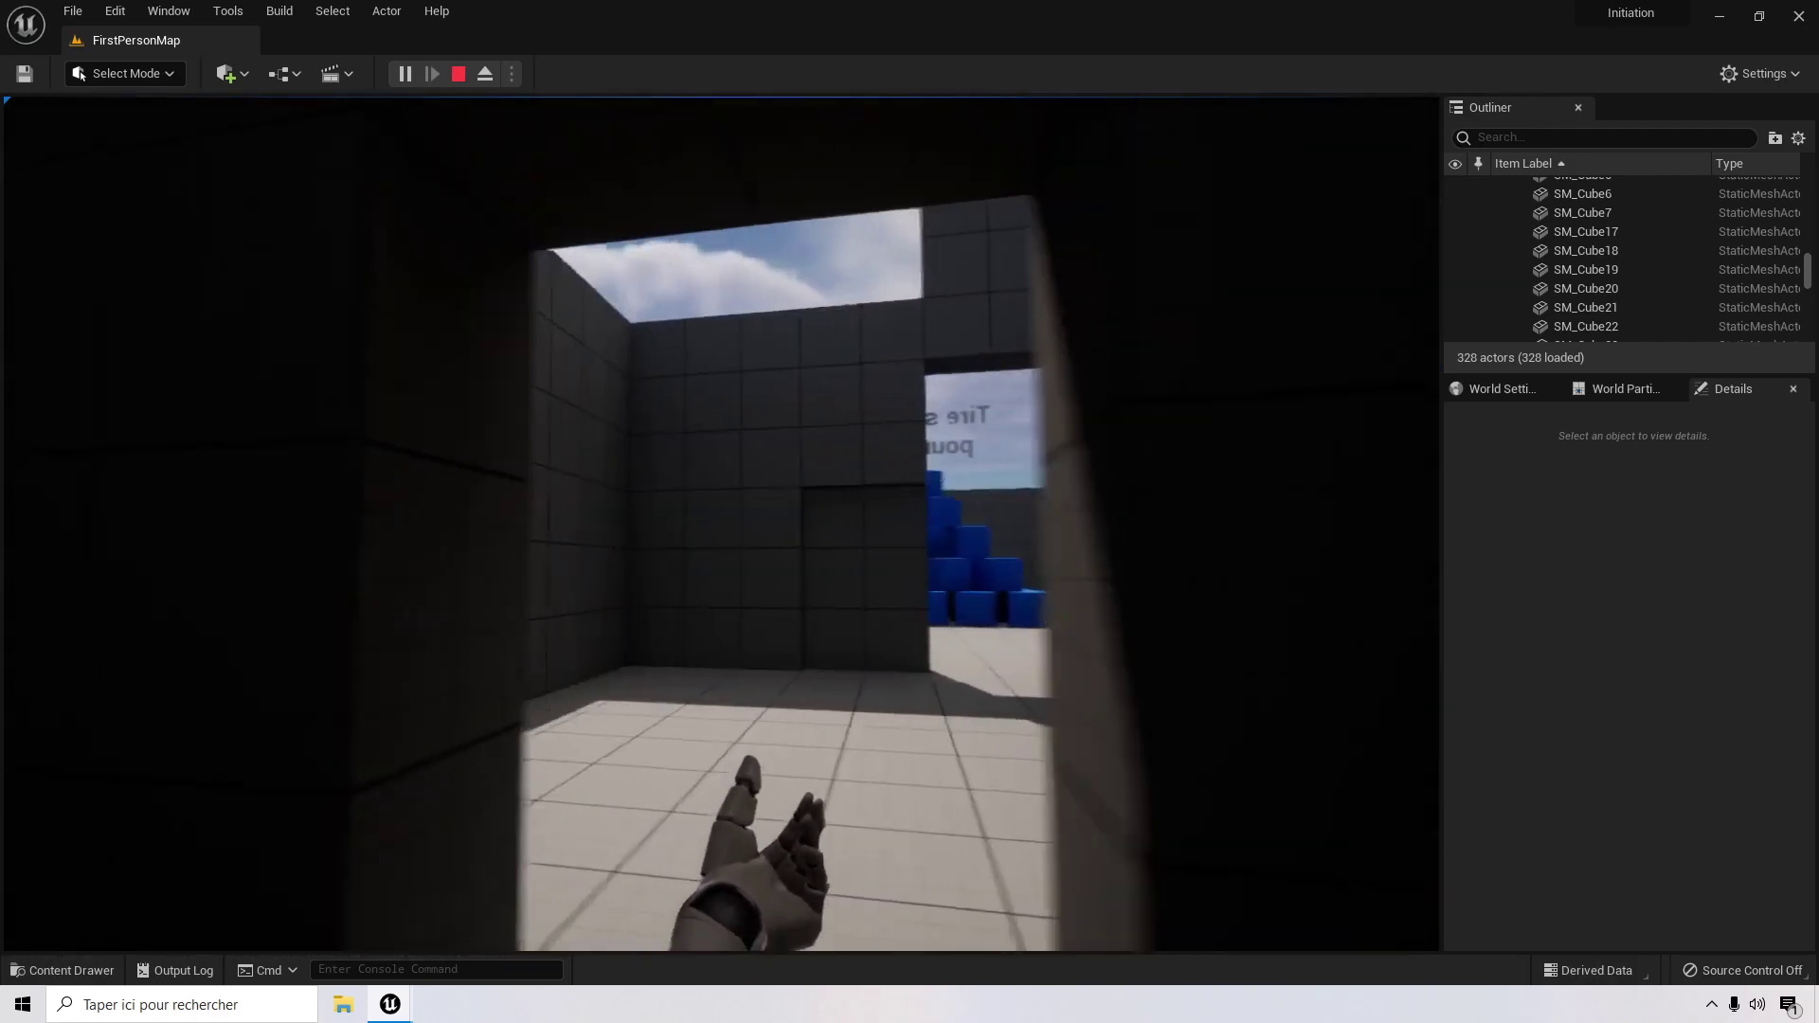
pyautogui.press('w')
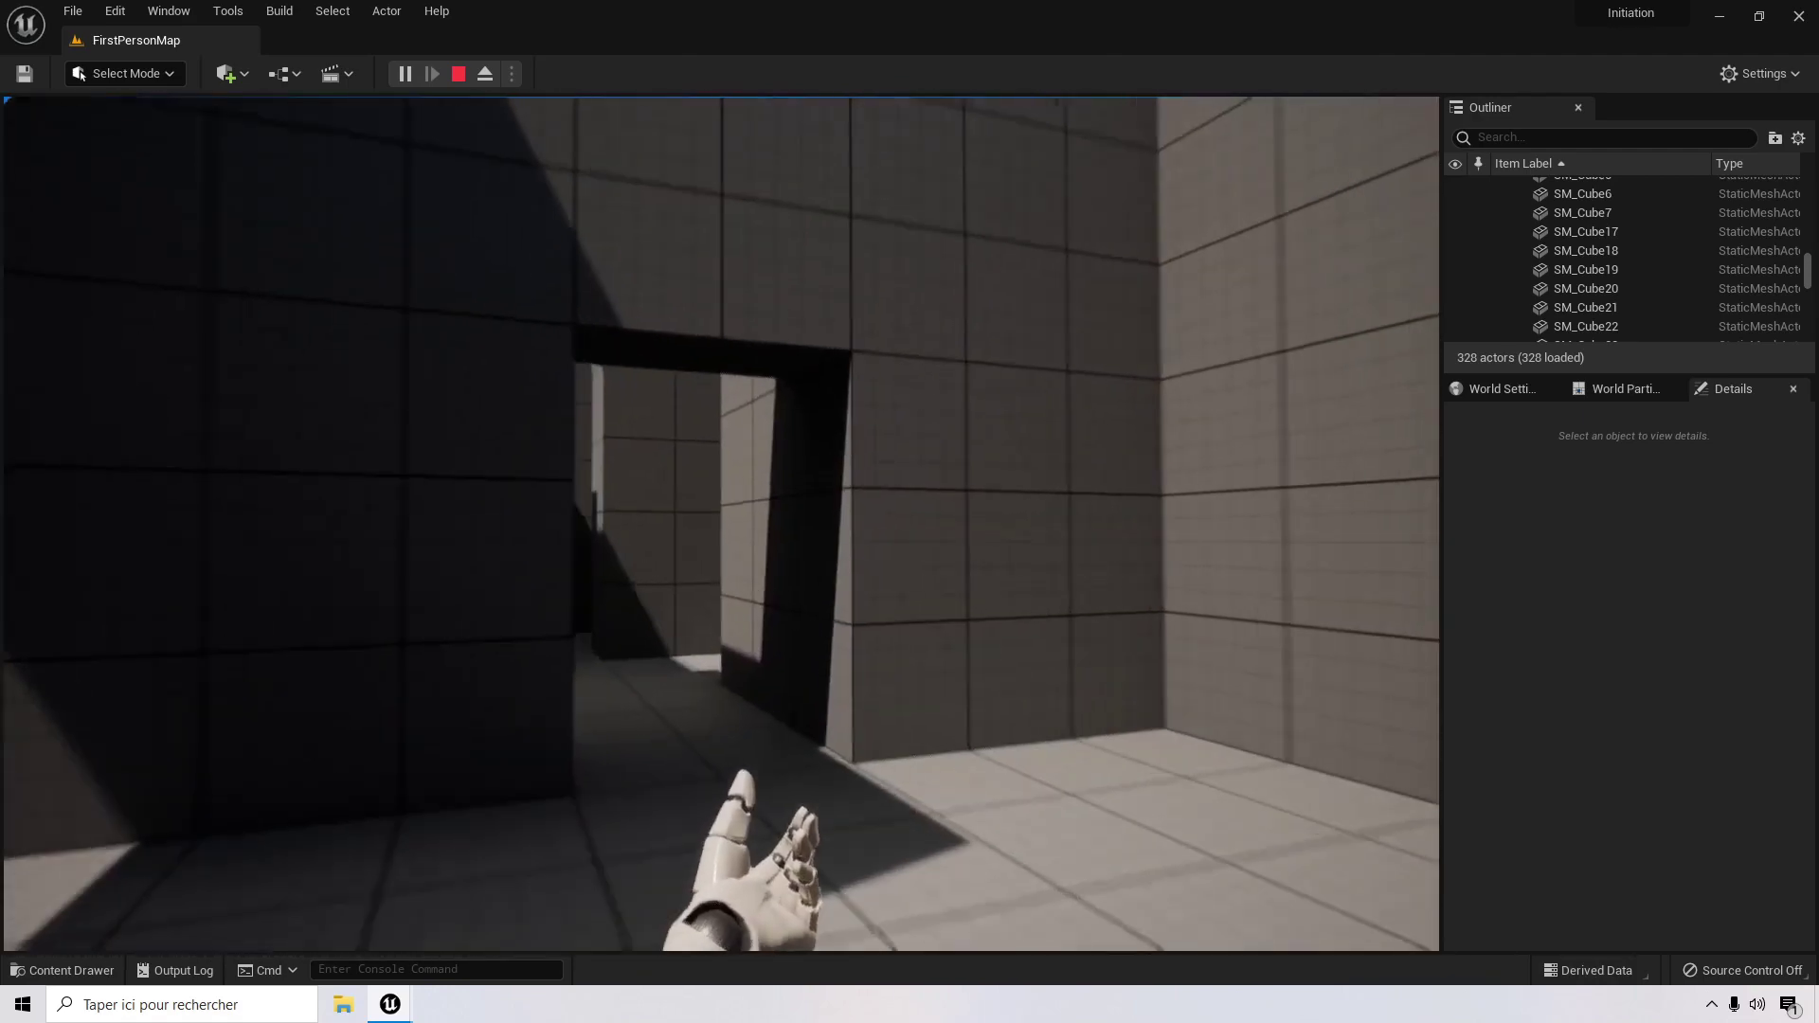
# Step: Leave the small room through its doorway again and explore the labyrinth corridors beyond it
pyautogui.press('w')
pyautogui.press('w')
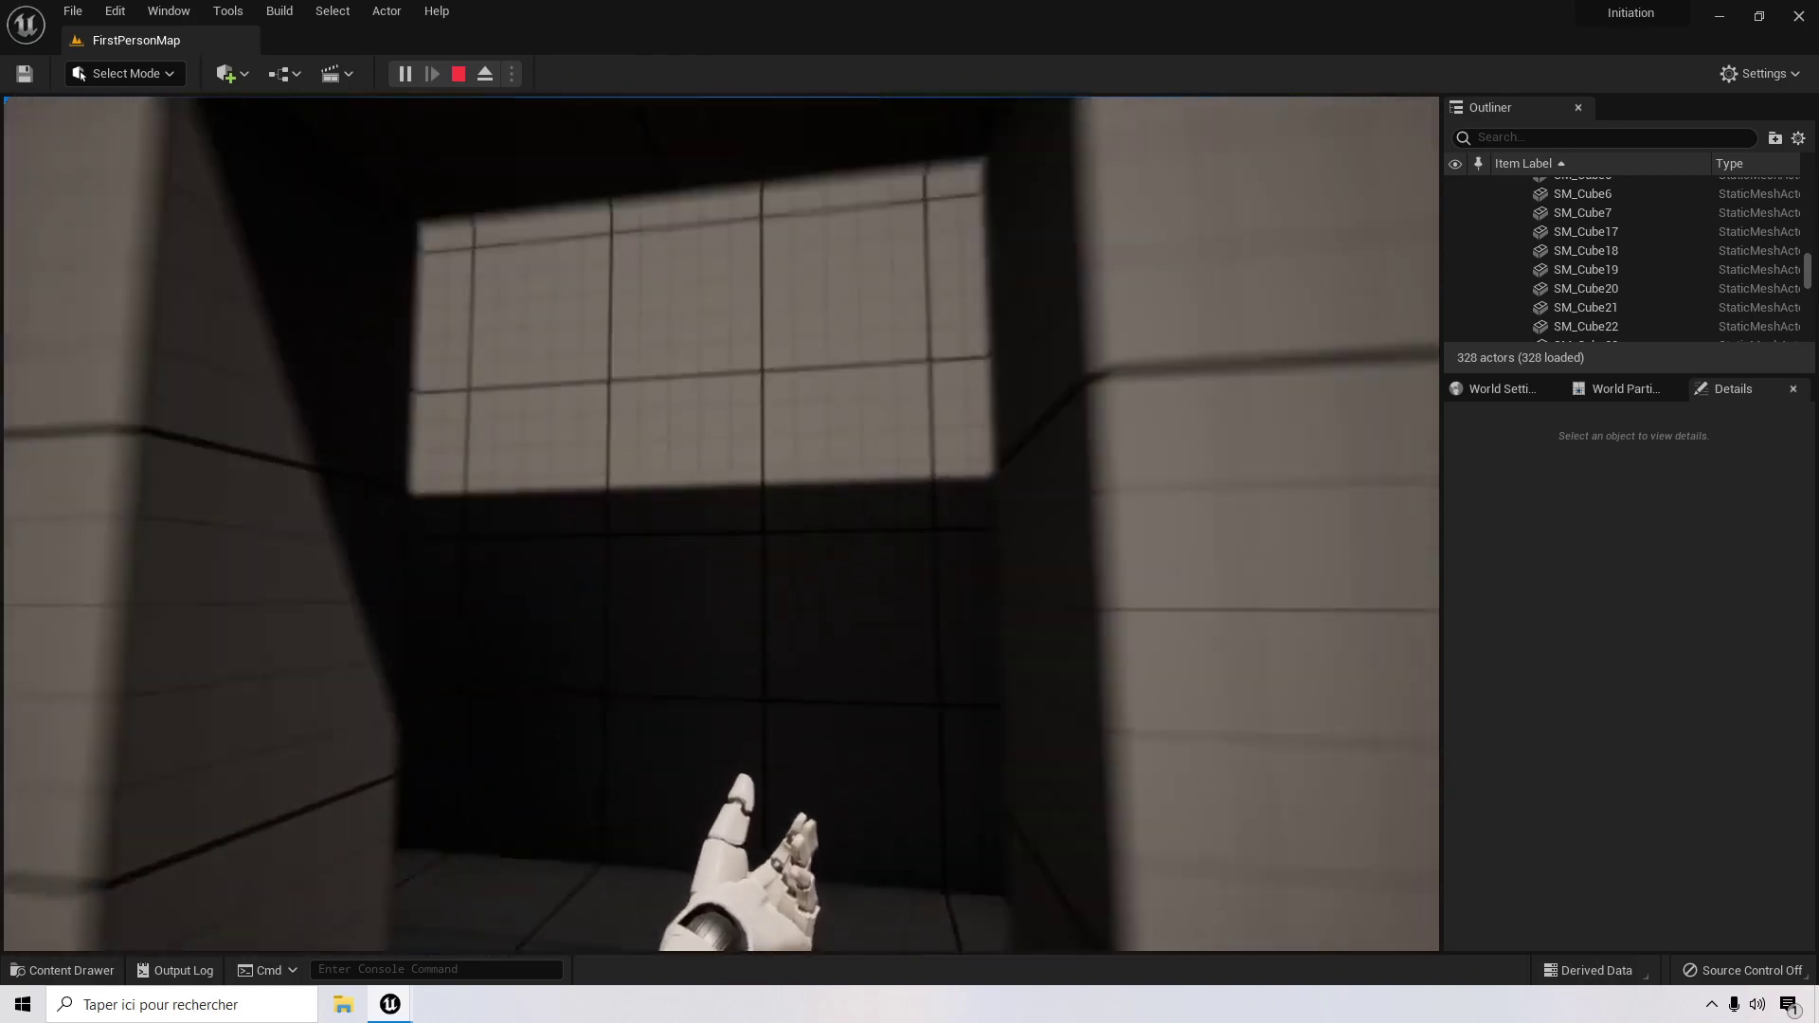
pyautogui.press('w')
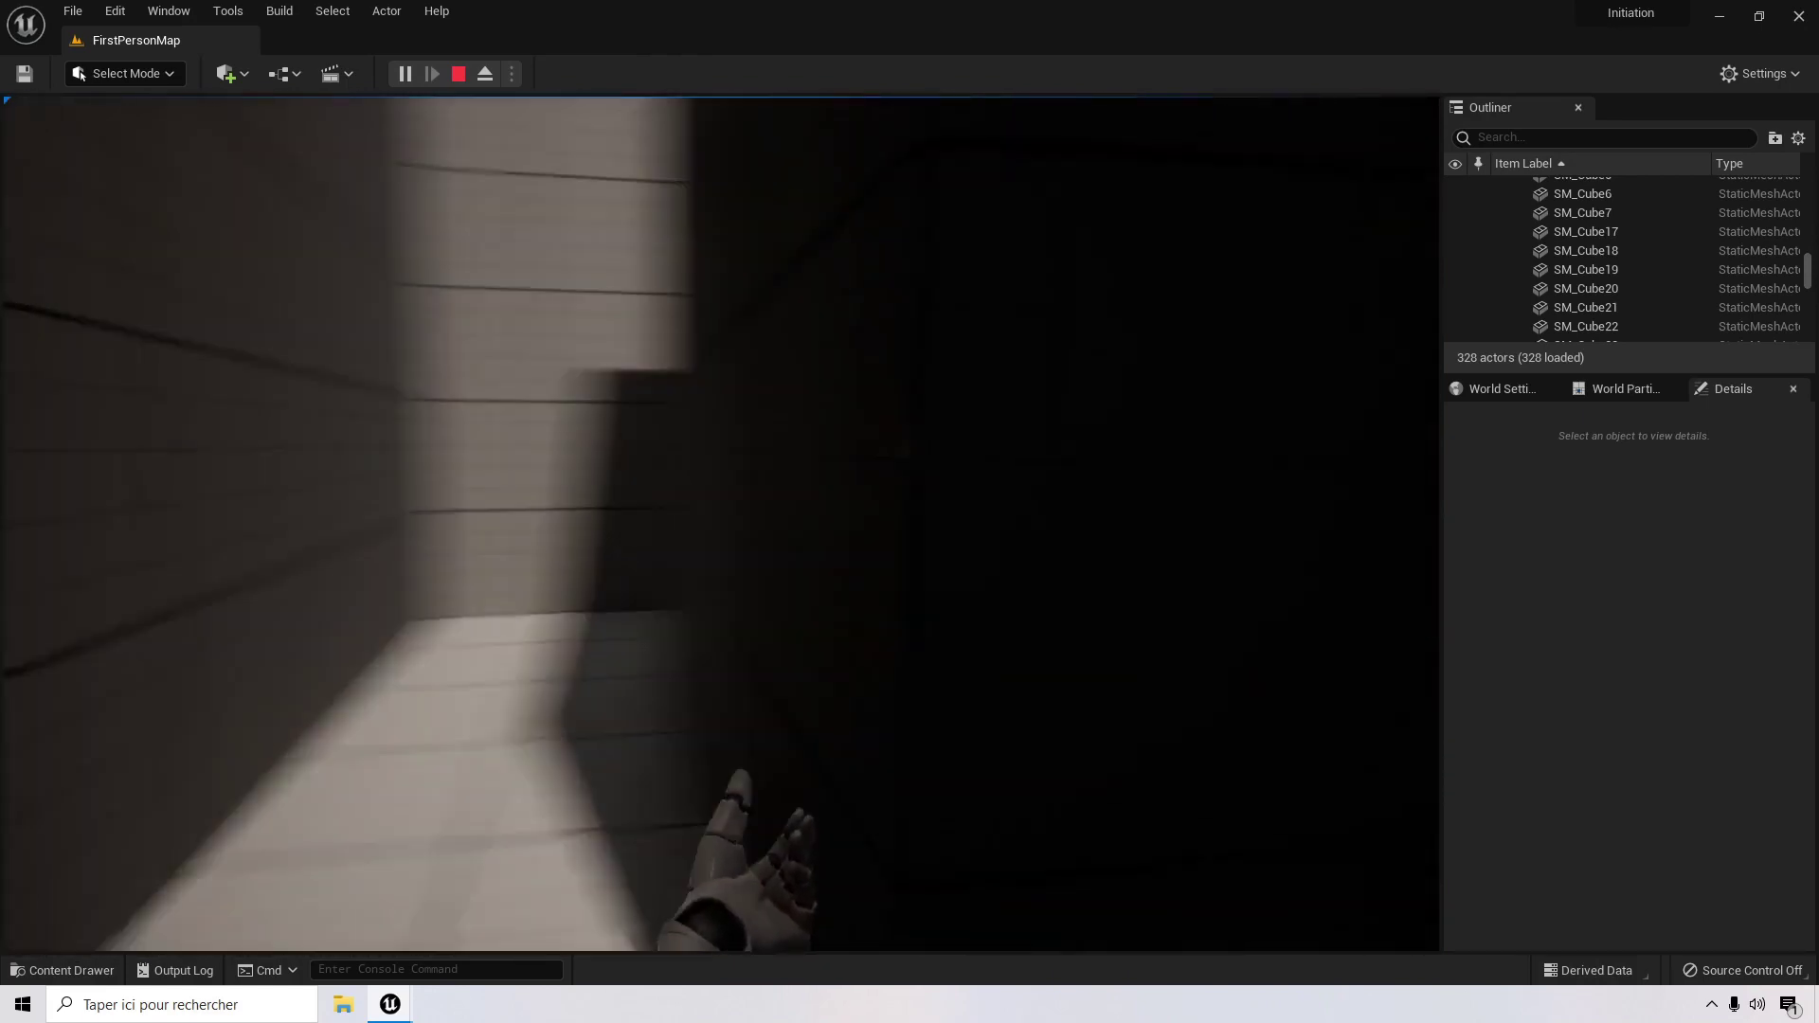
pyautogui.press('w')
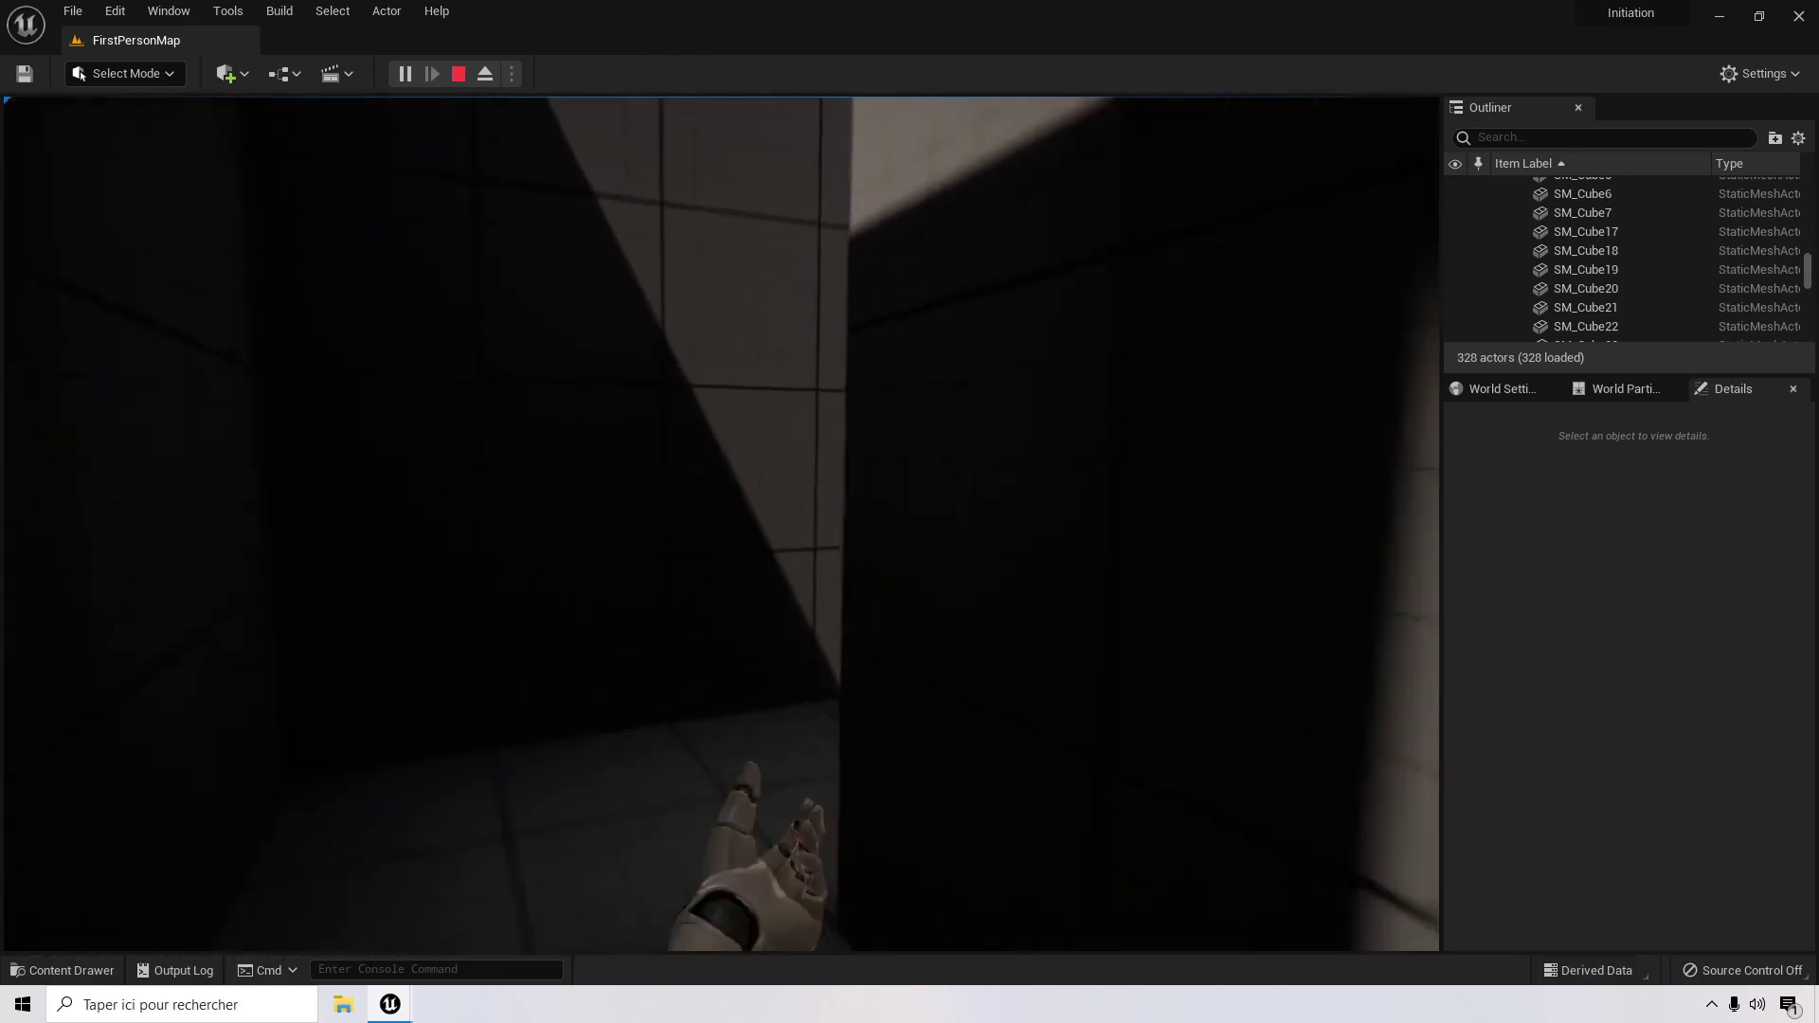
pyautogui.press('w')
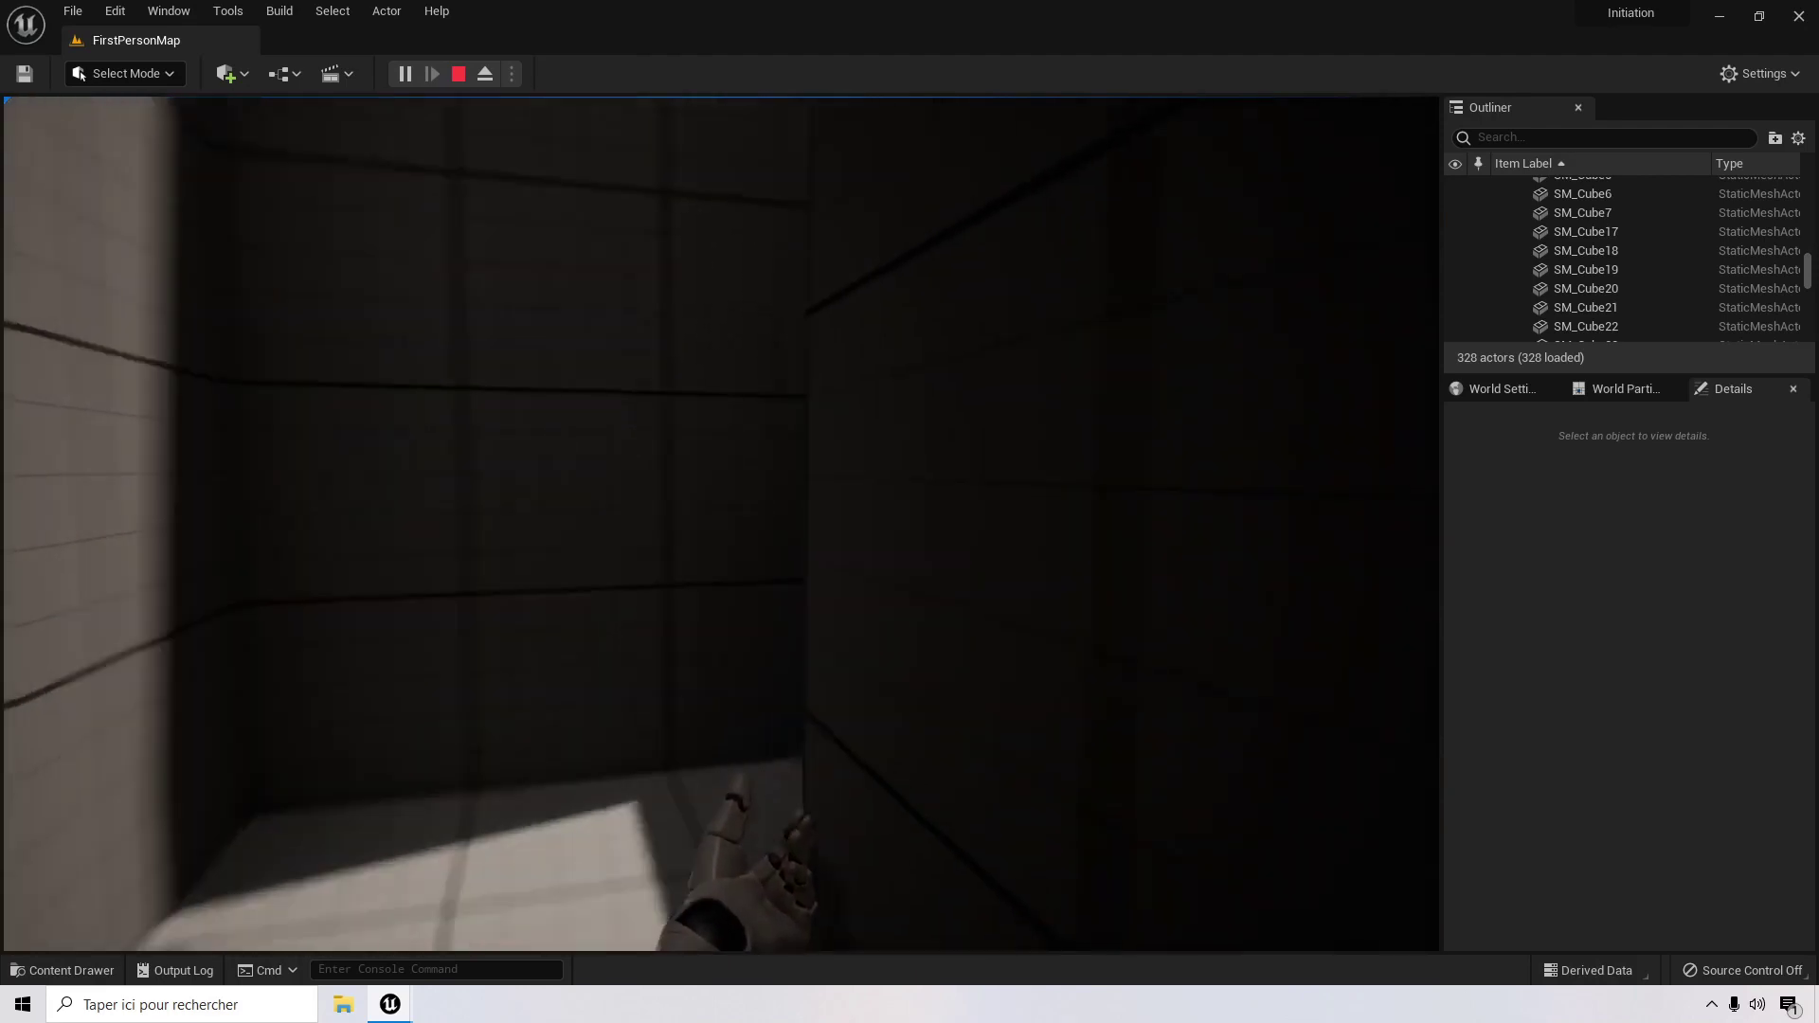
pyautogui.press('w')
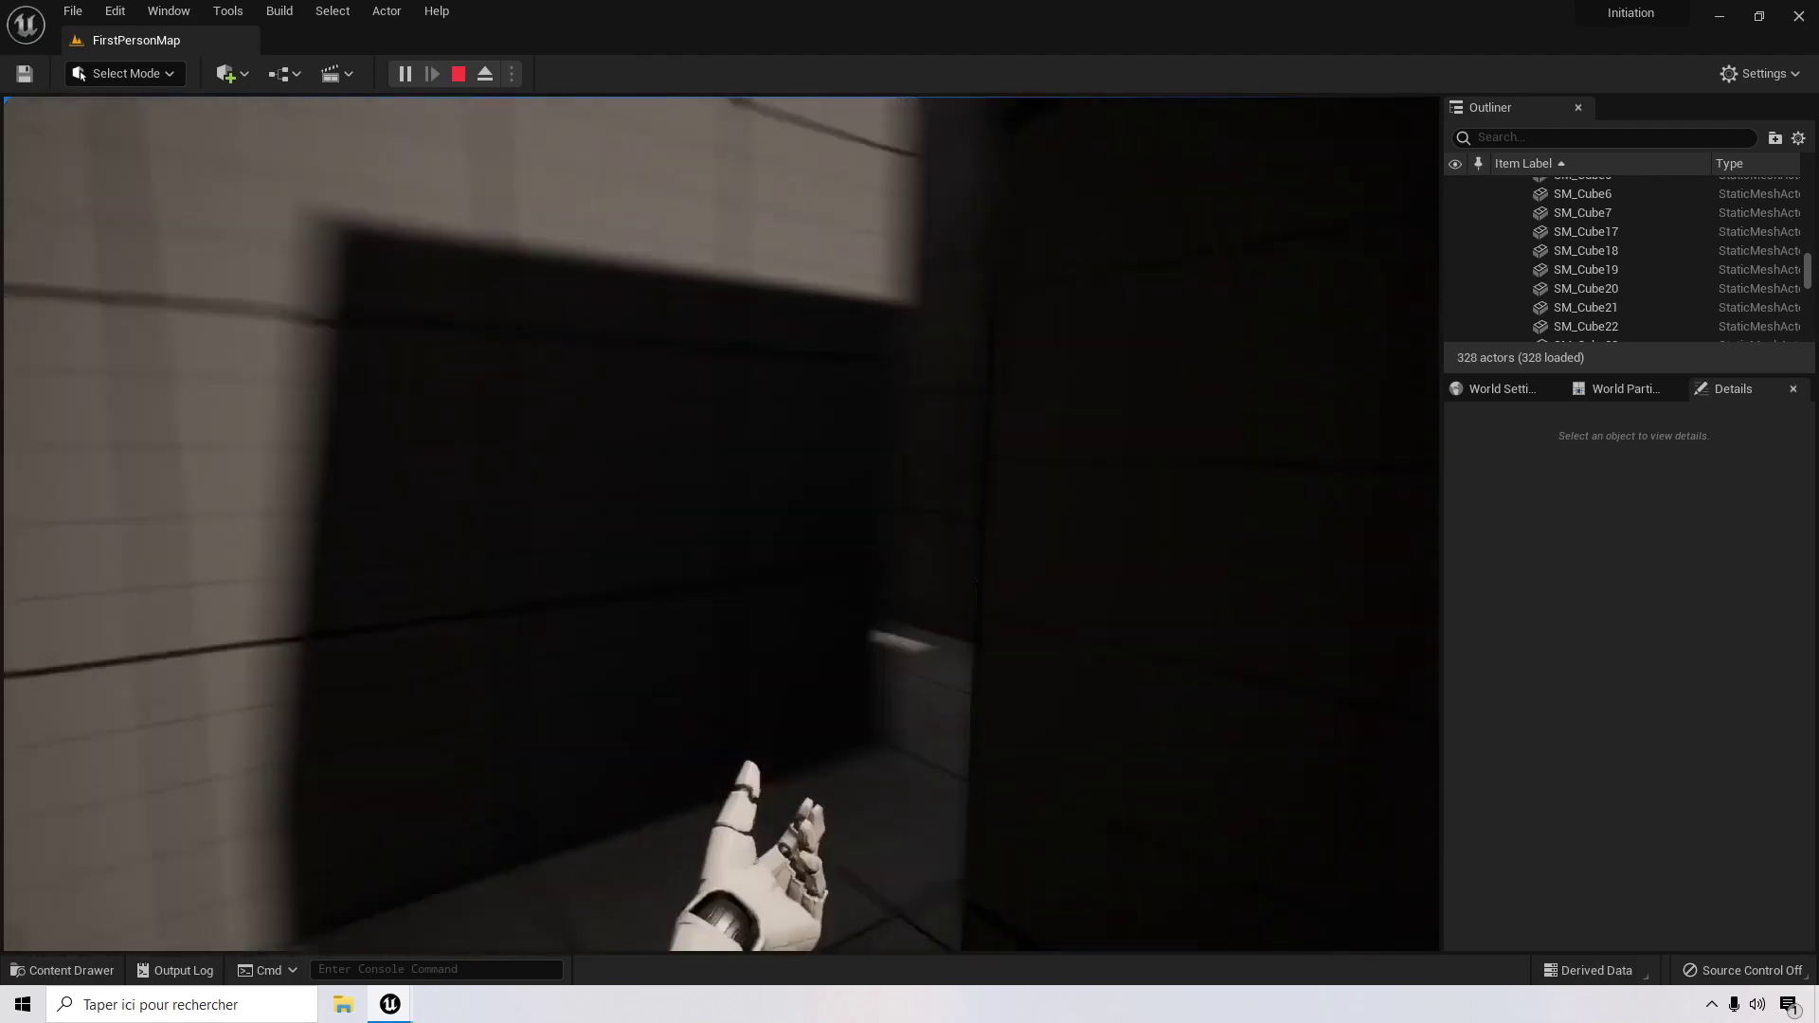
pyautogui.press('w')
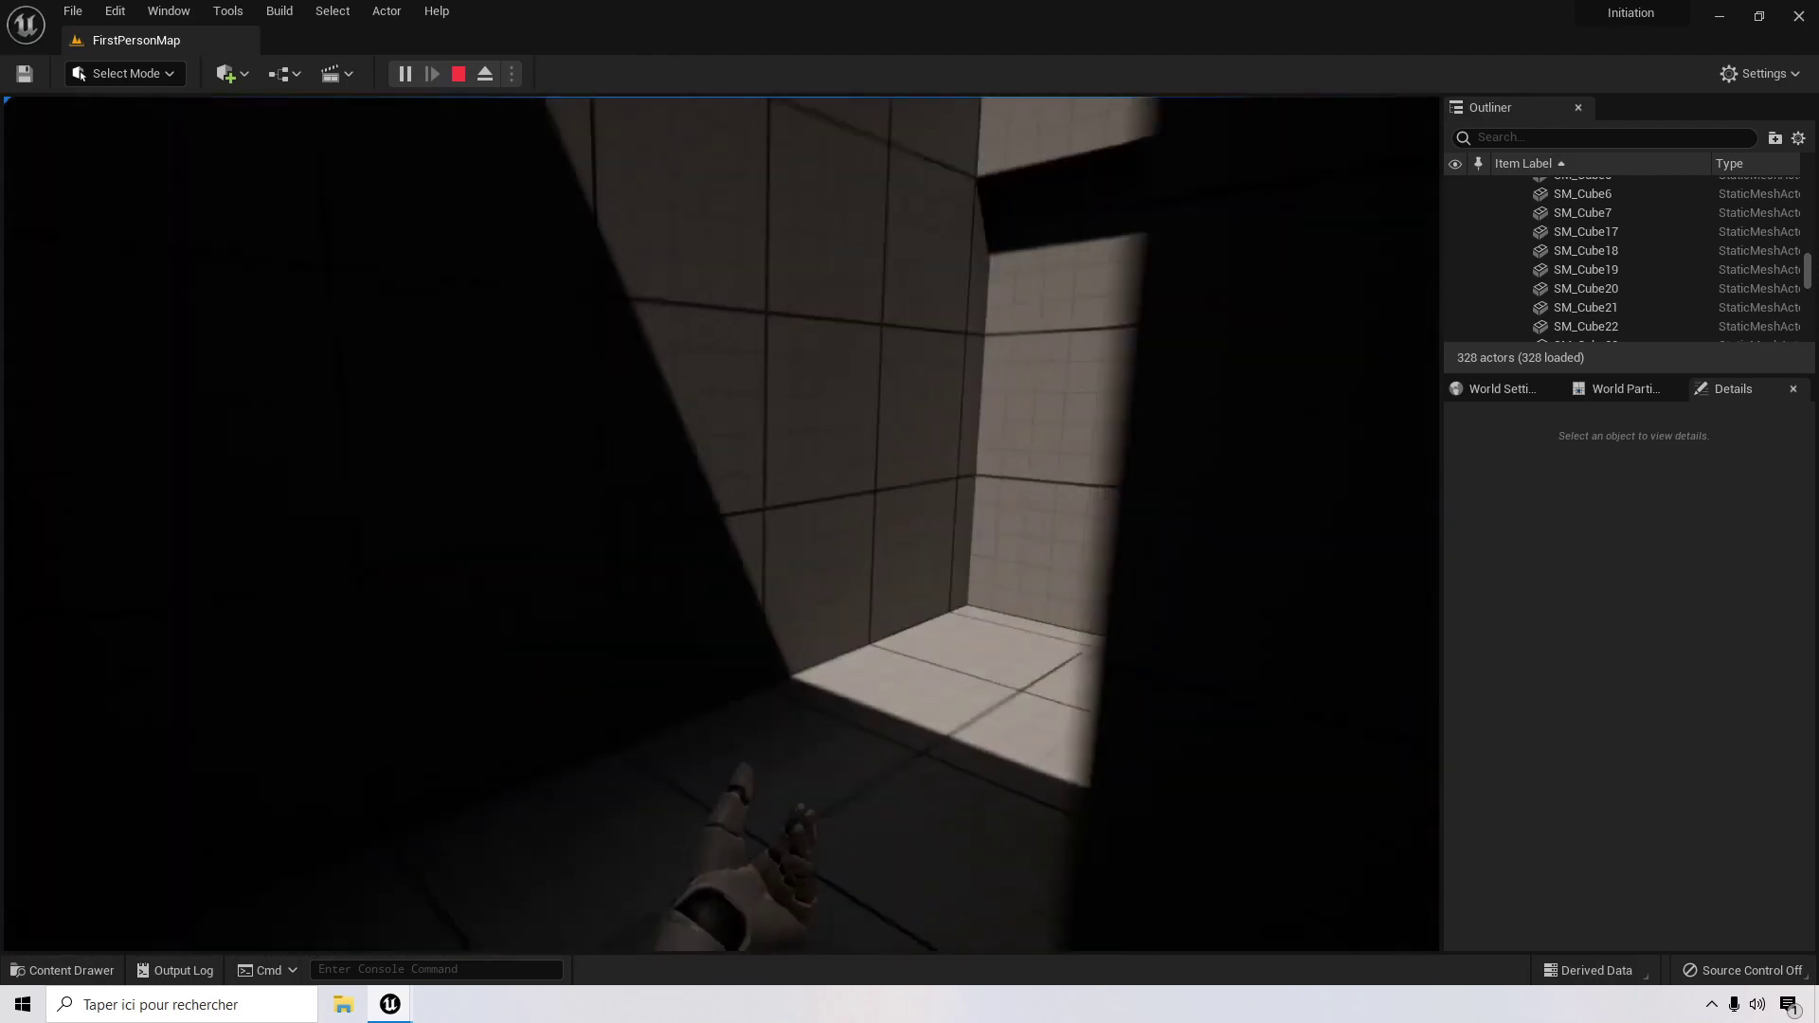
pyautogui.press('w')
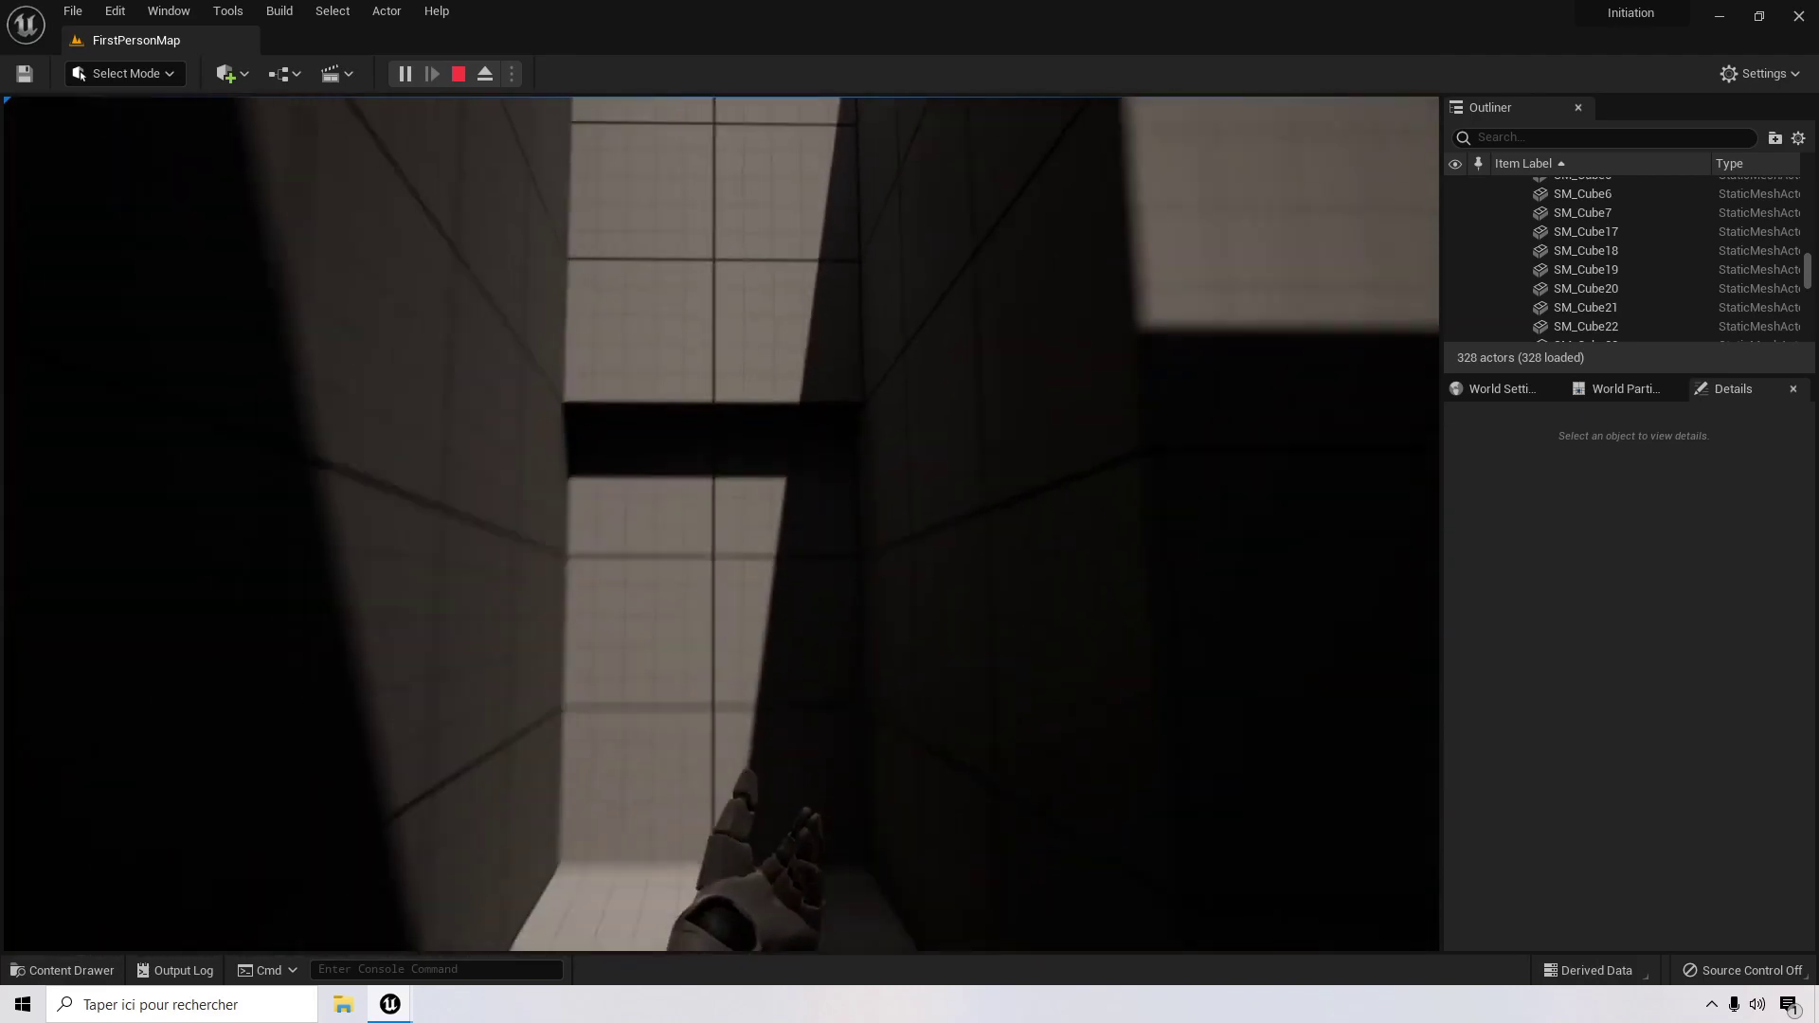
pyautogui.press('w')
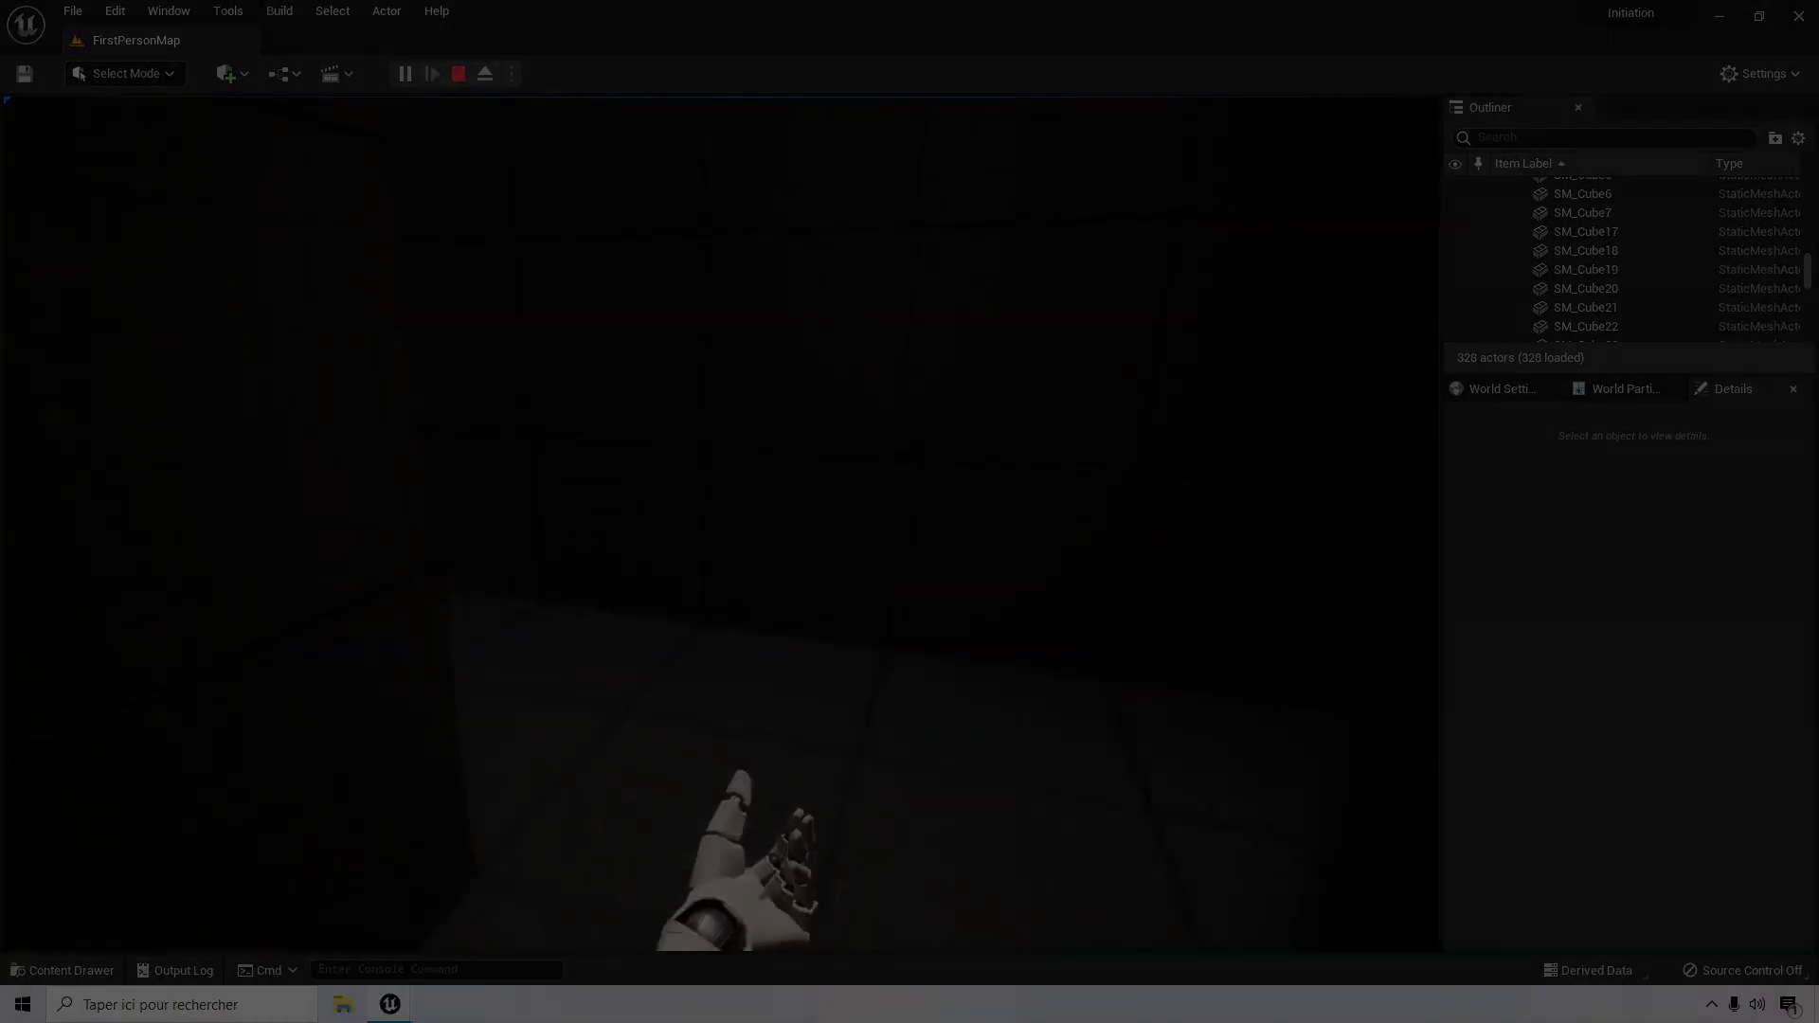